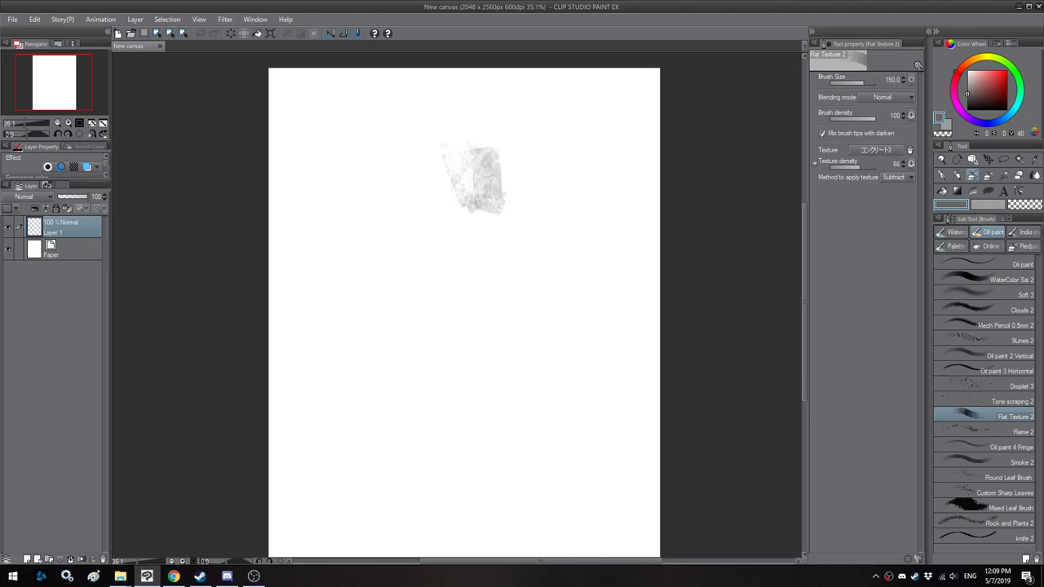
Step: Block in a rough gray textured mass in the canvas's upper middle with the Flat Texture 2 brush
{"action": "mouse_move", "coordinate": [505, 207]}
{"action": "left_mouse_down"}
{"action": "mouse_move", "coordinate": [466, 193]}
{"action": "mouse_move", "coordinate": [530, 208]}
{"action": "mouse_move", "coordinate": [467, 153]}
{"action": "mouse_move", "coordinate": [516, 144]}
{"action": "mouse_move", "coordinate": [521, 217]}
{"action": "mouse_move", "coordinate": [538, 177]}
{"action": "left_mouse_up"}
{"action": "mouse_move", "coordinate": [522, 134]}
{"action": "left_mouse_down"}
{"action": "mouse_move", "coordinate": [545, 174]}
{"action": "mouse_move", "coordinate": [539, 199]}
{"action": "mouse_move", "coordinate": [485, 205]}
{"action": "mouse_move", "coordinate": [536, 219]}
{"action": "mouse_move", "coordinate": [542, 232]}
{"action": "mouse_move", "coordinate": [555, 210]}
{"action": "mouse_move", "coordinate": [531, 212]}
{"action": "mouse_move", "coordinate": [492, 260]}
{"action": "mouse_move", "coordinate": [546, 248]}
{"action": "mouse_move", "coordinate": [487, 271]}
{"action": "mouse_move", "coordinate": [562, 183]}
{"action": "mouse_move", "coordinate": [555, 220]}
{"action": "left_mouse_up"}
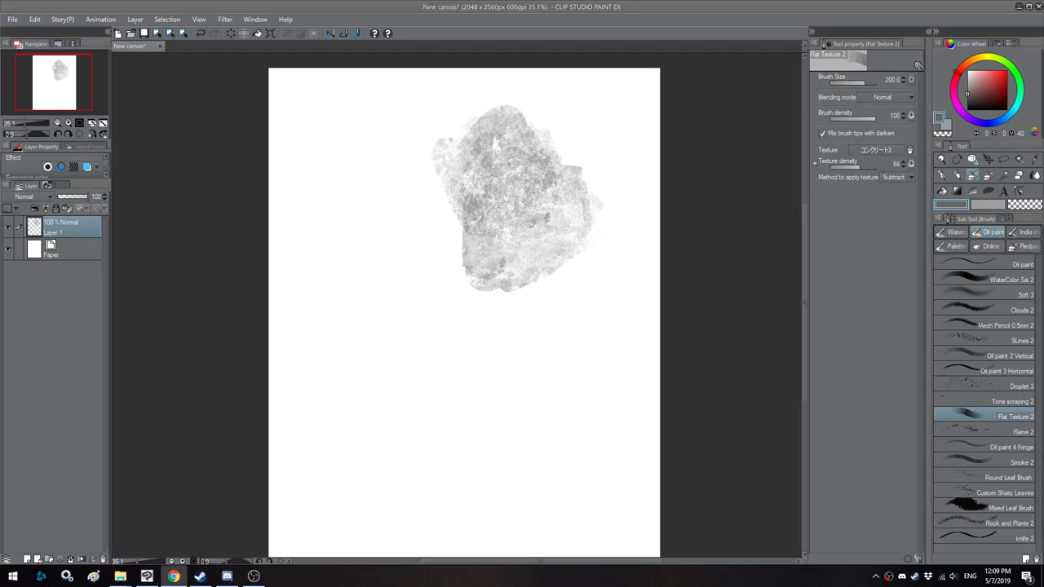
{"action": "key", "text": "["}
{"action": "mouse_move", "coordinate": [453, 140]}
{"action": "left_mouse_down"}
{"action": "mouse_move", "coordinate": [539, 108]}
{"action": "mouse_move", "coordinate": [602, 100]}
{"action": "mouse_move", "coordinate": [561, 129]}
{"action": "mouse_move", "coordinate": [520, 128]}
{"action": "mouse_move", "coordinate": [534, 162]}
{"action": "left_mouse_up"}
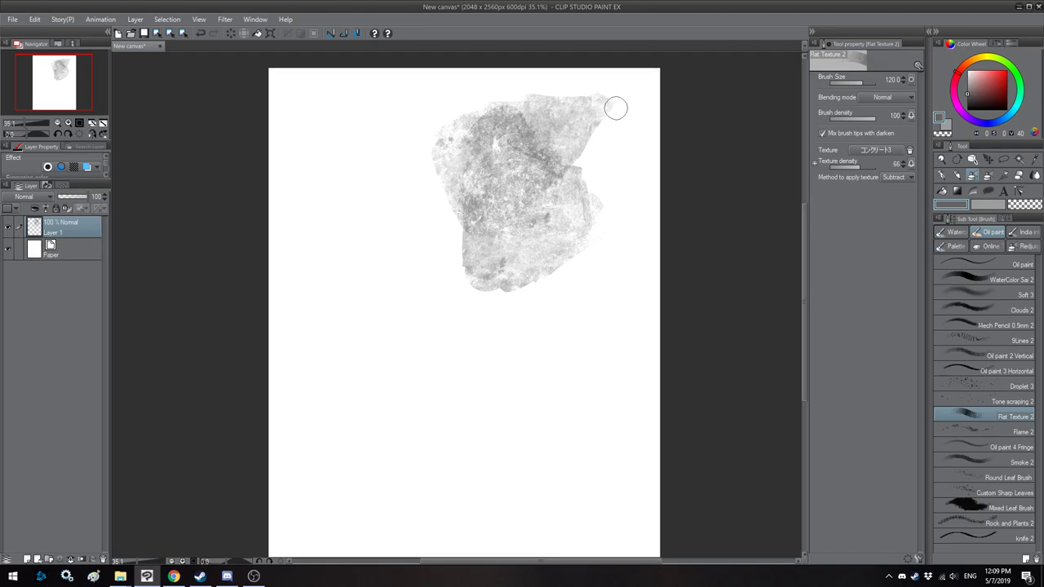
Step: Extend the gray mass outward and downward with broad Flat Texture 2 strokes, using a brush size of 170 for the lower part
{"action": "mouse_move", "coordinate": [616, 108]}
{"action": "left_mouse_down"}
{"action": "mouse_move", "coordinate": [586, 154]}
{"action": "mouse_move", "coordinate": [604, 101]}
{"action": "mouse_move", "coordinate": [532, 87]}
{"action": "left_mouse_up"}
{"action": "key", "text": "h"}
{"action": "mouse_move", "coordinate": [430, 141]}
{"action": "left_mouse_down"}
{"action": "mouse_move", "coordinate": [454, 135]}
{"action": "mouse_move", "coordinate": [443, 105]}
{"action": "mouse_move", "coordinate": [497, 124]}
{"action": "mouse_move", "coordinate": [500, 142]}
{"action": "mouse_move", "coordinate": [470, 154]}
{"action": "mouse_move", "coordinate": [501, 173]}
{"action": "mouse_move", "coordinate": [461, 196]}
{"action": "mouse_move", "coordinate": [436, 160]}
{"action": "mouse_move", "coordinate": [411, 173]}
{"action": "left_mouse_up"}
{"action": "key", "text": "["}
{"action": "key", "text": "h"}
{"action": "mouse_move", "coordinate": [463, 199]}
{"action": "left_mouse_down"}
{"action": "mouse_move", "coordinate": [505, 167]}
{"action": "mouse_move", "coordinate": [501, 243]}
{"action": "left_mouse_up"}
{"action": "key", "text": "]"}
{"action": "mouse_move", "coordinate": [534, 190]}
{"action": "left_mouse_down"}
{"action": "mouse_move", "coordinate": [600, 138]}
{"action": "mouse_move", "coordinate": [608, 151]}
{"action": "mouse_move", "coordinate": [548, 197]}
{"action": "mouse_move", "coordinate": [591, 216]}
{"action": "mouse_move", "coordinate": [625, 210]}
{"action": "mouse_move", "coordinate": [634, 243]}
{"action": "mouse_move", "coordinate": [617, 275]}
{"action": "mouse_move", "coordinate": [564, 289]}
{"action": "mouse_move", "coordinate": [575, 241]}
{"action": "mouse_move", "coordinate": [529, 268]}
{"action": "mouse_move", "coordinate": [492, 261]}
{"action": "mouse_move", "coordinate": [482, 277]}
{"action": "left_mouse_up"}
{"action": "mouse_move", "coordinate": [571, 204]}
{"action": "left_mouse_down"}
{"action": "mouse_move", "coordinate": [515, 276]}
{"action": "mouse_move", "coordinate": [535, 260]}
{"action": "mouse_move", "coordinate": [597, 341]}
{"action": "left_mouse_up"}
Step: Trim the upper-left edge of the gray mass and undo the stray dark stroke above it
{"action": "key", "text": "alt+Tab"}
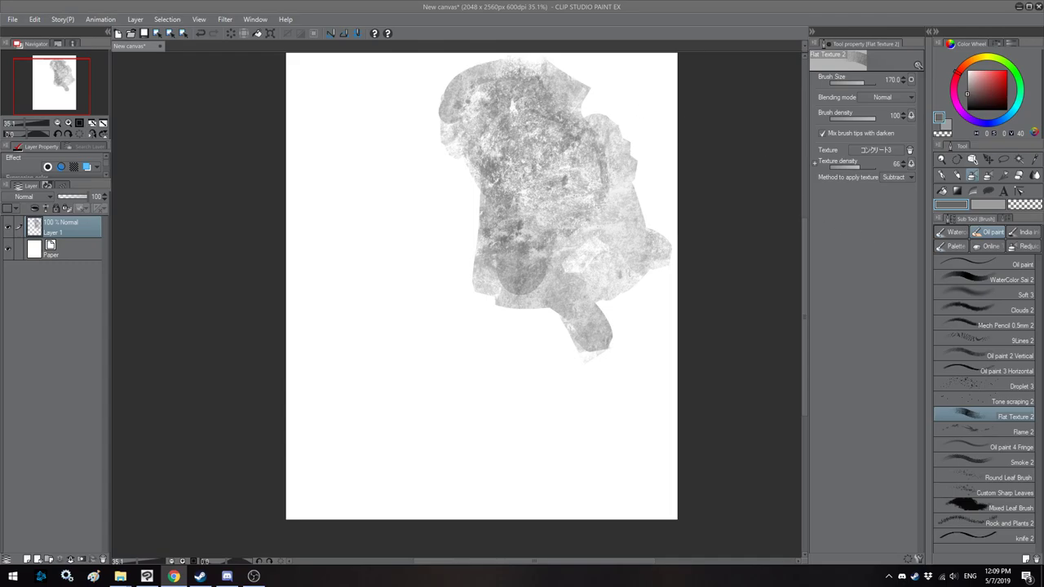
{"action": "left_click", "coordinate": [659, 6]}
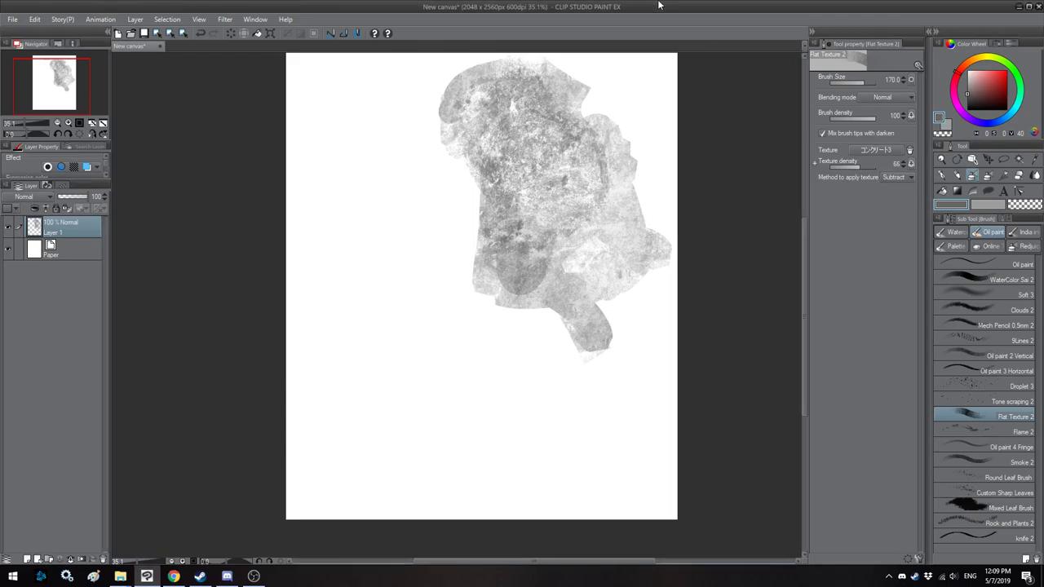
{"action": "left_click_drag", "start_coordinate": [545, 161], "coordinate": [529, 233]}
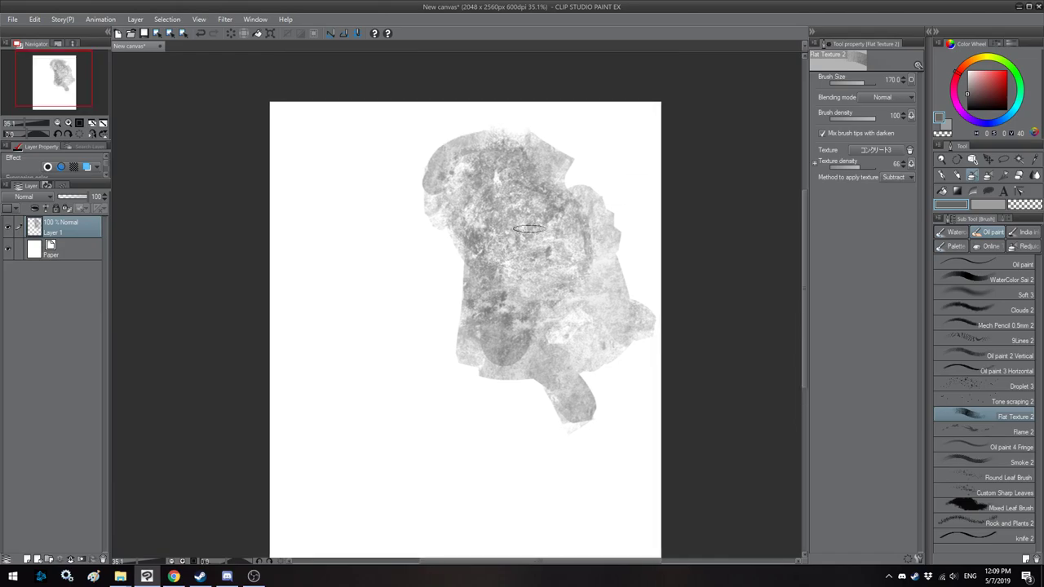
{"action": "mouse_move", "coordinate": [415, 162]}
{"action": "left_mouse_down"}
{"action": "mouse_move", "coordinate": [427, 232]}
{"action": "mouse_move", "coordinate": [404, 178]}
{"action": "mouse_move", "coordinate": [425, 198]}
{"action": "mouse_move", "coordinate": [419, 146]}
{"action": "mouse_move", "coordinate": [422, 196]}
{"action": "mouse_move", "coordinate": [434, 183]}
{"action": "mouse_move", "coordinate": [425, 147]}
{"action": "mouse_move", "coordinate": [457, 119]}
{"action": "left_mouse_up"}
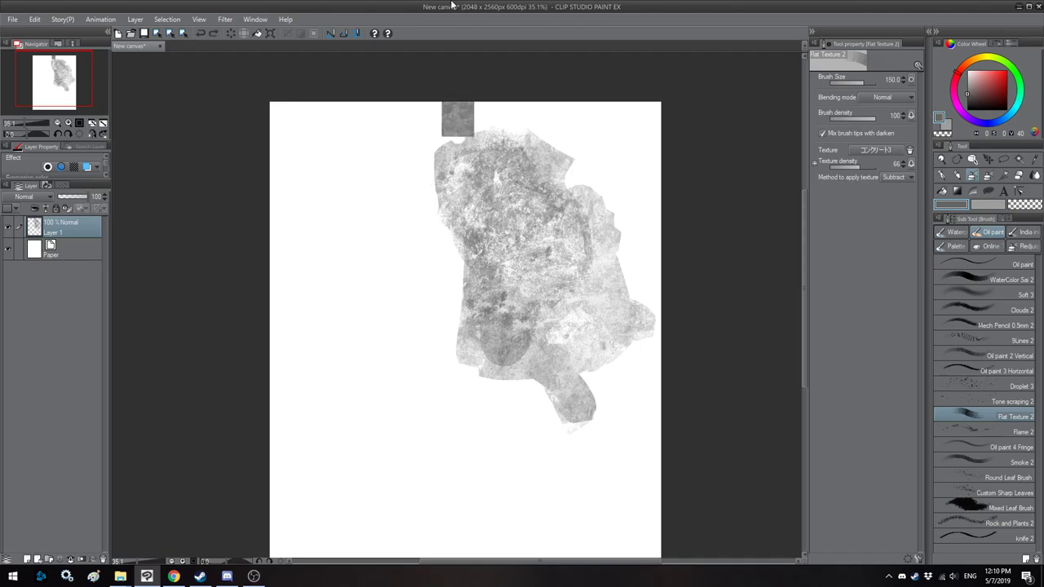
{"action": "key", "text": "ctrl+z"}
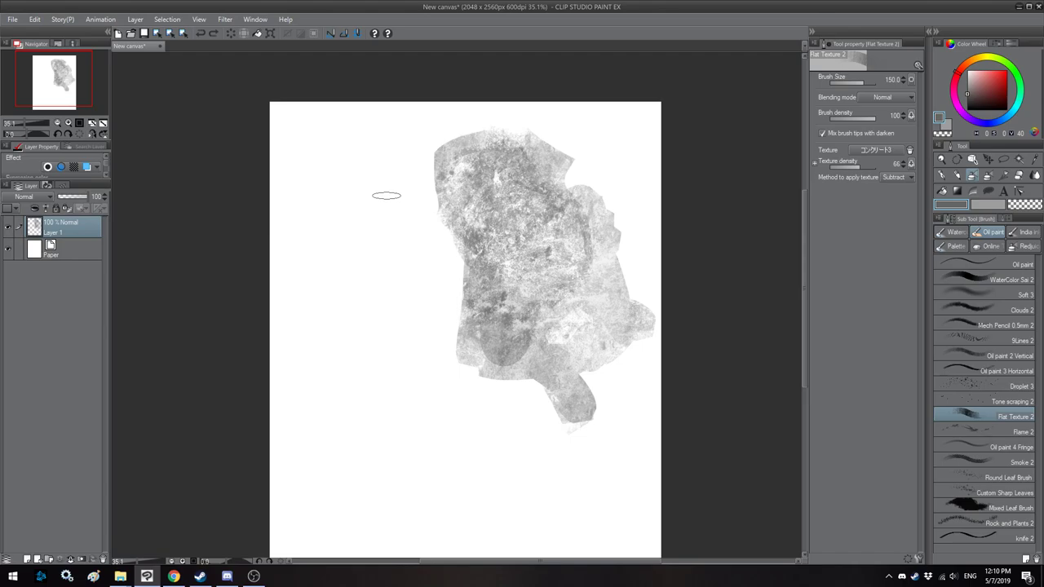
{"action": "key", "text": "bracketleft"}
{"action": "key", "text": "bracketleft"}
{"action": "left_click_drag", "start_coordinate": [473, 148], "coordinate": [419, 175]}
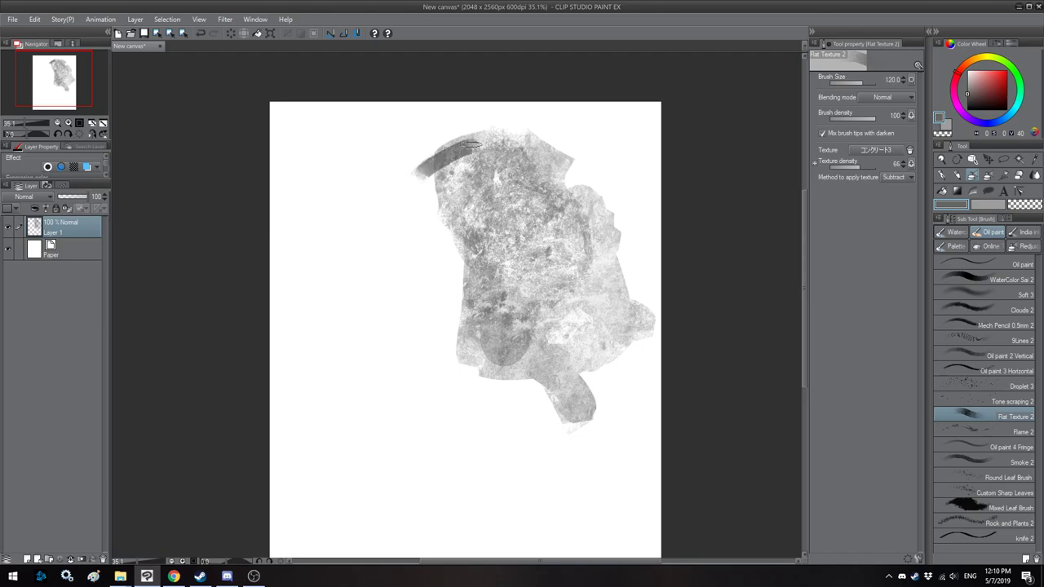
{"action": "key", "text": "ctrl+z"}
Step: Darken the upper part of the mass at brush size 170 and extend its base downward at size 200
{"action": "key", "text": "bracketright"}
{"action": "key", "text": "bracketright"}
{"action": "mouse_move", "coordinate": [491, 155]}
{"action": "left_mouse_down"}
{"action": "mouse_move", "coordinate": [429, 188]}
{"action": "mouse_move", "coordinate": [467, 212]}
{"action": "mouse_move", "coordinate": [484, 257]}
{"action": "left_mouse_up"}
{"action": "mouse_move", "coordinate": [565, 310]}
{"action": "left_mouse_down"}
{"action": "mouse_move", "coordinate": [607, 349]}
{"action": "mouse_move", "coordinate": [596, 385]}
{"action": "left_mouse_up"}
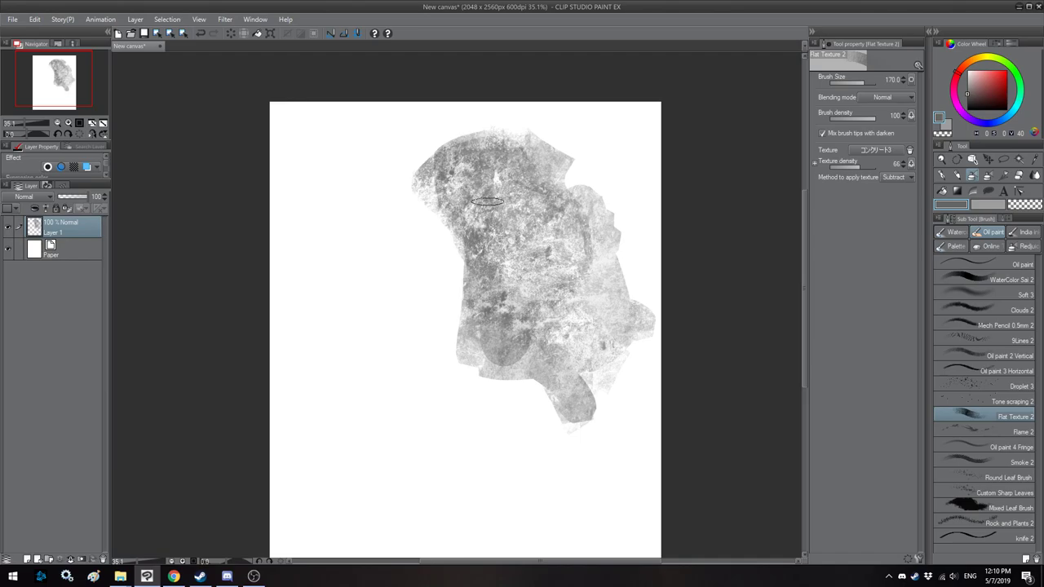
{"action": "mouse_move", "coordinate": [448, 140]}
{"action": "left_mouse_down"}
{"action": "mouse_move", "coordinate": [429, 184]}
{"action": "mouse_move", "coordinate": [434, 216]}
{"action": "mouse_move", "coordinate": [412, 177]}
{"action": "mouse_move", "coordinate": [427, 107]}
{"action": "left_mouse_up"}
{"action": "key", "text": "]"}
{"action": "mouse_move", "coordinate": [584, 276]}
{"action": "left_mouse_down"}
{"action": "mouse_move", "coordinate": [551, 307]}
{"action": "mouse_move", "coordinate": [516, 288]}
{"action": "mouse_move", "coordinate": [483, 317]}
{"action": "mouse_move", "coordinate": [476, 295]}
{"action": "mouse_move", "coordinate": [480, 376]}
{"action": "mouse_move", "coordinate": [540, 394]}
{"action": "mouse_move", "coordinate": [570, 384]}
{"action": "mouse_move", "coordinate": [582, 363]}
{"action": "mouse_move", "coordinate": [507, 367]}
{"action": "left_mouse_up"}
{"action": "scroll", "coordinate": [482, 325], "scroll_direction": "down", "scroll_amount": 2}
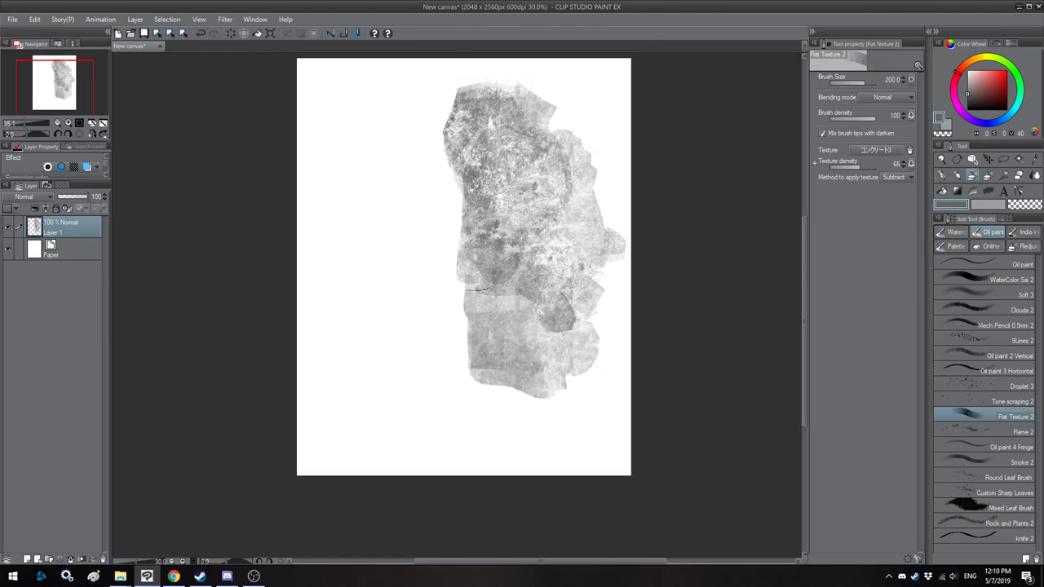
Step: Transform the gray mass so it is slightly smaller and sits a little further up and left on the canvas
{"action": "key", "text": "ctrl+t"}
{"action": "key", "text": "Return"}
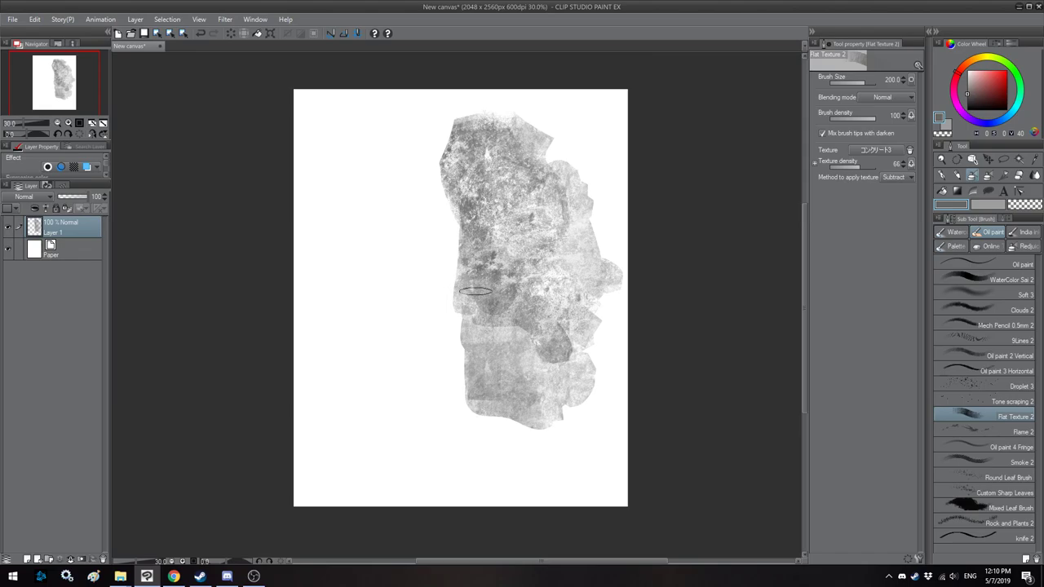
{"action": "key", "text": "ctrl+t"}
{"action": "left_click_drag", "start_coordinate": [458, 415], "coordinate": [429, 403]}
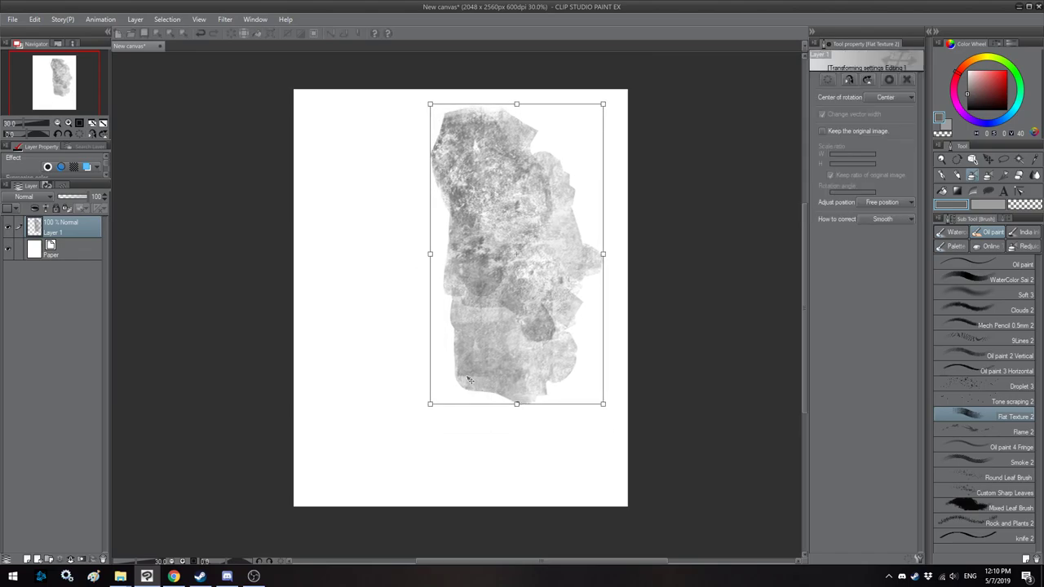
{"action": "key", "text": "Return"}
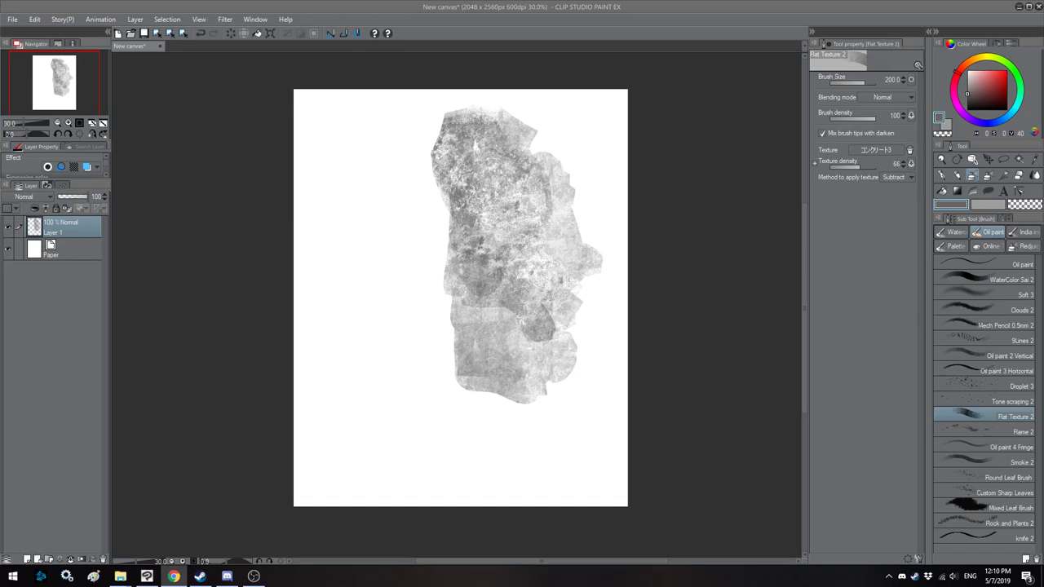
Step: Refine the silhouette's left edge and widen its right side with Flat Texture 2 strokes at size 200
{"action": "scroll", "coordinate": [538, 224], "scroll_direction": "up", "scroll_amount": 1}
{"action": "left_click_drag", "start_coordinate": [473, 267], "coordinate": [478, 253]}
{"action": "key", "text": "["}
{"action": "left_click_drag", "start_coordinate": [469, 193], "coordinate": [460, 259]}
{"action": "key", "text": "]"}
{"action": "key", "text": "]"}
{"action": "mouse_move", "coordinate": [562, 234]}
{"action": "left_mouse_down"}
{"action": "mouse_move", "coordinate": [597, 259]}
{"action": "mouse_move", "coordinate": [593, 279]}
{"action": "mouse_move", "coordinate": [557, 291]}
{"action": "left_mouse_up"}
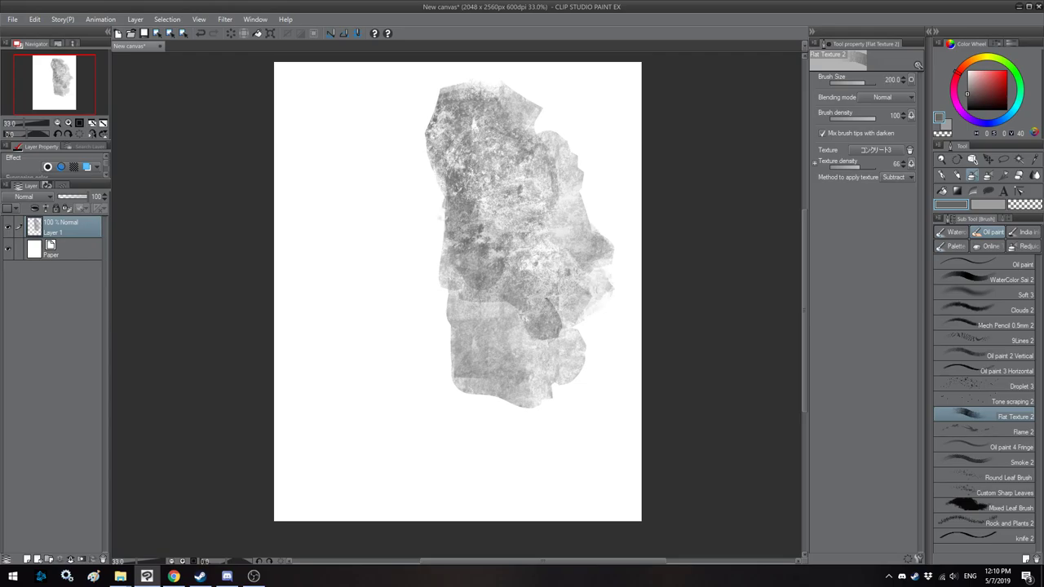
{"action": "left_click_drag", "start_coordinate": [532, 253], "coordinate": [533, 269]}
Step: Lasso the head portion of the silhouette, scale it down, and shift it slightly right above the shoulders
{"action": "left_click", "coordinate": [1004, 159]}
{"action": "left_click_drag", "start_coordinate": [575, 188], "coordinate": [579, 207]}
{"action": "mouse_move", "coordinate": [565, 128]}
{"action": "left_mouse_down"}
{"action": "mouse_move", "coordinate": [462, 94]}
{"action": "mouse_move", "coordinate": [448, 227]}
{"action": "left_mouse_up"}
{"action": "left_click_drag", "start_coordinate": [538, 175], "coordinate": [540, 173]}
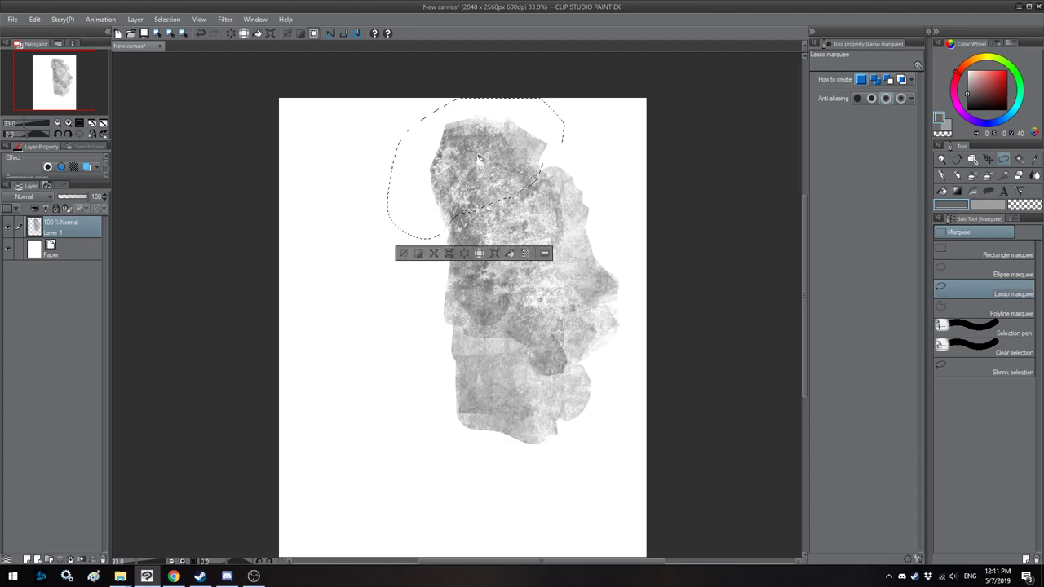
{"action": "key", "text": "ctrl+t"}
{"action": "left_click_drag", "start_coordinate": [398, 229], "coordinate": [421, 213]}
{"action": "left_click_drag", "start_coordinate": [517, 186], "coordinate": [519, 196]}
{"action": "key", "text": "Return"}
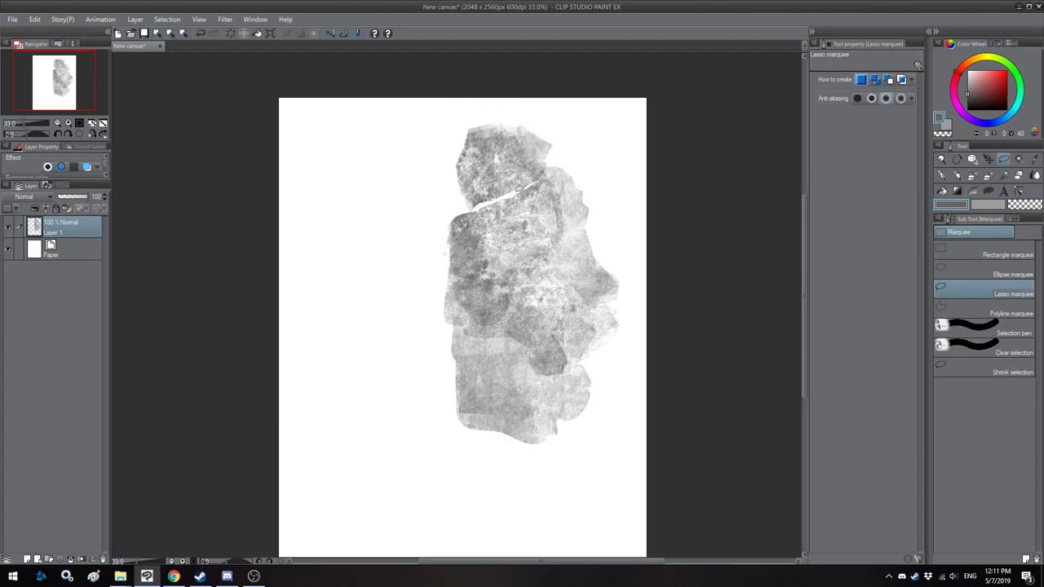
Step: Paint darker Flat Texture 2 strokes across the neck gap, joining the head to the shoulders and torso
{"action": "left_click", "coordinate": [972, 193]}
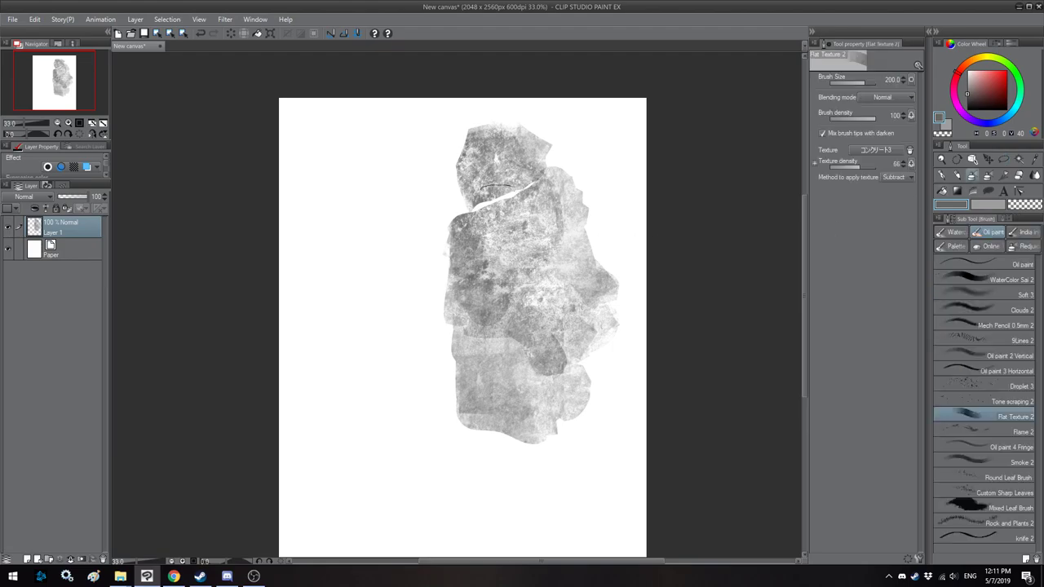
{"action": "mouse_move", "coordinate": [534, 183]}
{"action": "left_mouse_down"}
{"action": "mouse_move", "coordinate": [502, 212]}
{"action": "mouse_move", "coordinate": [480, 213]}
{"action": "mouse_move", "coordinate": [478, 232]}
{"action": "left_mouse_up"}
{"action": "key", "text": "["}
{"action": "left_click_drag", "start_coordinate": [512, 156], "coordinate": [522, 216]}
{"action": "key", "text": "]"}
{"action": "mouse_move", "coordinate": [527, 238]}
{"action": "left_mouse_down"}
{"action": "mouse_move", "coordinate": [527, 254]}
{"action": "mouse_move", "coordinate": [489, 265]}
{"action": "left_mouse_up"}
{"action": "mouse_move", "coordinate": [513, 222]}
{"action": "left_mouse_down"}
{"action": "mouse_move", "coordinate": [488, 259]}
{"action": "mouse_move", "coordinate": [543, 268]}
{"action": "mouse_move", "coordinate": [555, 325]}
{"action": "left_mouse_up"}
Step: Darken the head, torso and arms and broaden the lower coat, raising the brush size to 250
{"action": "key", "text": "]"}
{"action": "mouse_move", "coordinate": [518, 257]}
{"action": "left_mouse_down"}
{"action": "mouse_move", "coordinate": [538, 364]}
{"action": "mouse_move", "coordinate": [565, 312]}
{"action": "left_mouse_up"}
{"action": "mouse_move", "coordinate": [522, 215]}
{"action": "left_mouse_down"}
{"action": "mouse_move", "coordinate": [547, 363]}
{"action": "mouse_move", "coordinate": [493, 264]}
{"action": "mouse_move", "coordinate": [495, 328]}
{"action": "mouse_move", "coordinate": [531, 191]}
{"action": "left_mouse_up"}
{"action": "key", "text": "]"}
{"action": "key", "text": "bracketleft"}
{"action": "mouse_move", "coordinate": [522, 151]}
{"action": "left_mouse_down"}
{"action": "mouse_move", "coordinate": [495, 147]}
{"action": "mouse_move", "coordinate": [521, 193]}
{"action": "mouse_move", "coordinate": [536, 308]}
{"action": "mouse_move", "coordinate": [521, 281]}
{"action": "mouse_move", "coordinate": [522, 206]}
{"action": "left_mouse_up"}
{"action": "key", "text": "]"}
{"action": "key", "text": "]"}
{"action": "mouse_move", "coordinate": [503, 317]}
{"action": "left_mouse_down"}
{"action": "mouse_move", "coordinate": [494, 345]}
{"action": "mouse_move", "coordinate": [559, 341]}
{"action": "mouse_move", "coordinate": [576, 302]}
{"action": "mouse_move", "coordinate": [527, 292]}
{"action": "mouse_move", "coordinate": [509, 303]}
{"action": "left_mouse_up"}
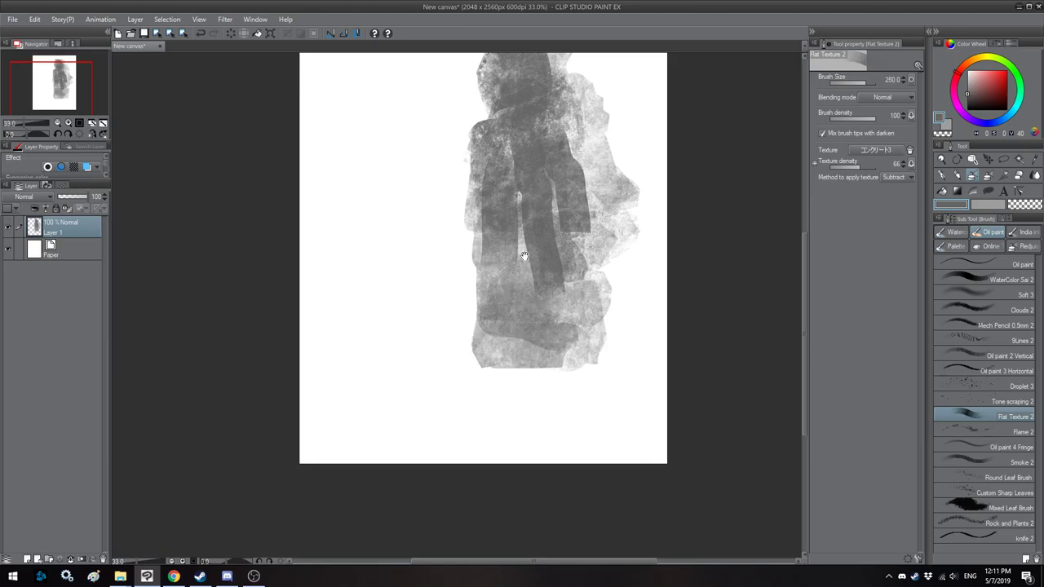
Step: Build up the lower-right side of the coat with smaller Flat Texture 2 strokes at size 150
{"action": "left_click_drag", "start_coordinate": [558, 263], "coordinate": [559, 303]}
{"action": "key", "text": "["}
{"action": "mouse_move", "coordinate": [578, 338]}
{"action": "left_mouse_down"}
{"action": "mouse_move", "coordinate": [605, 358]}
{"action": "mouse_move", "coordinate": [606, 382]}
{"action": "mouse_move", "coordinate": [563, 394]}
{"action": "left_mouse_up"}
Step: Rotate the whole figure very slightly clockwise with a transform
{"action": "mouse_move", "coordinate": [522, 222]}
{"action": "left_mouse_down"}
{"action": "mouse_move", "coordinate": [518, 251]}
{"action": "mouse_move", "coordinate": [491, 273]}
{"action": "left_mouse_up"}
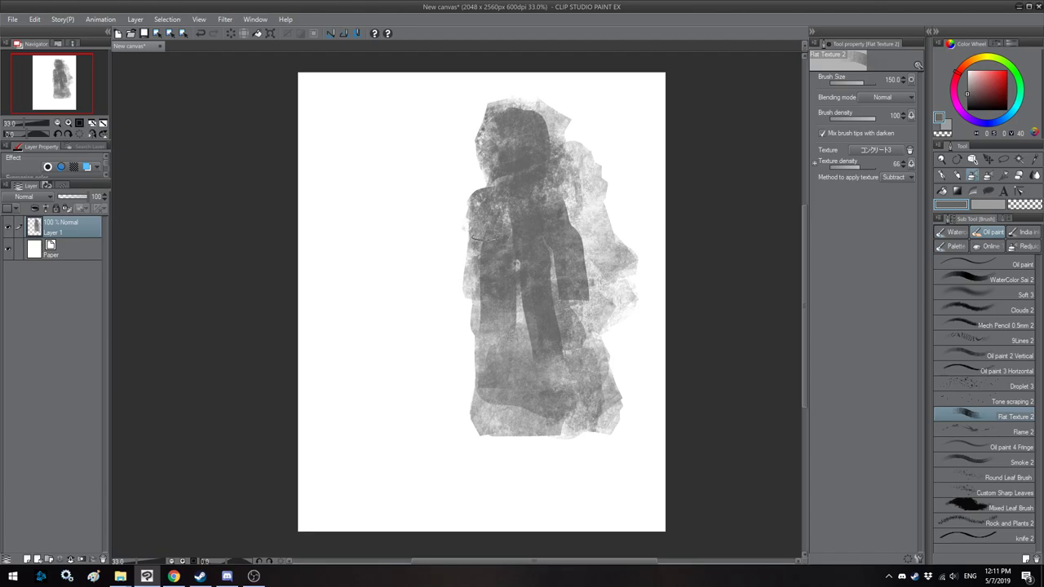
{"action": "key", "text": "ctrl+t"}
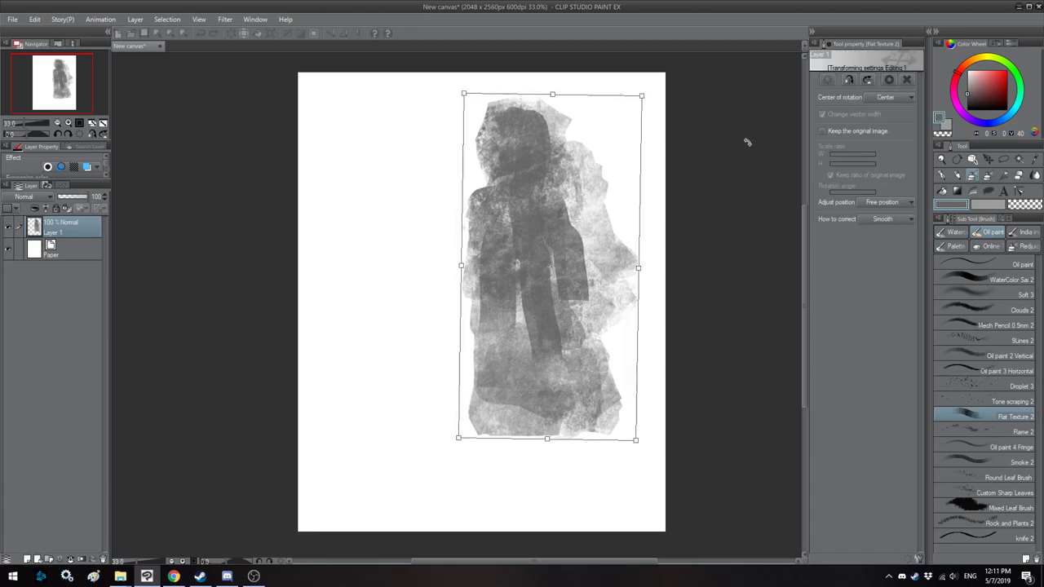
{"action": "key", "text": "Return"}
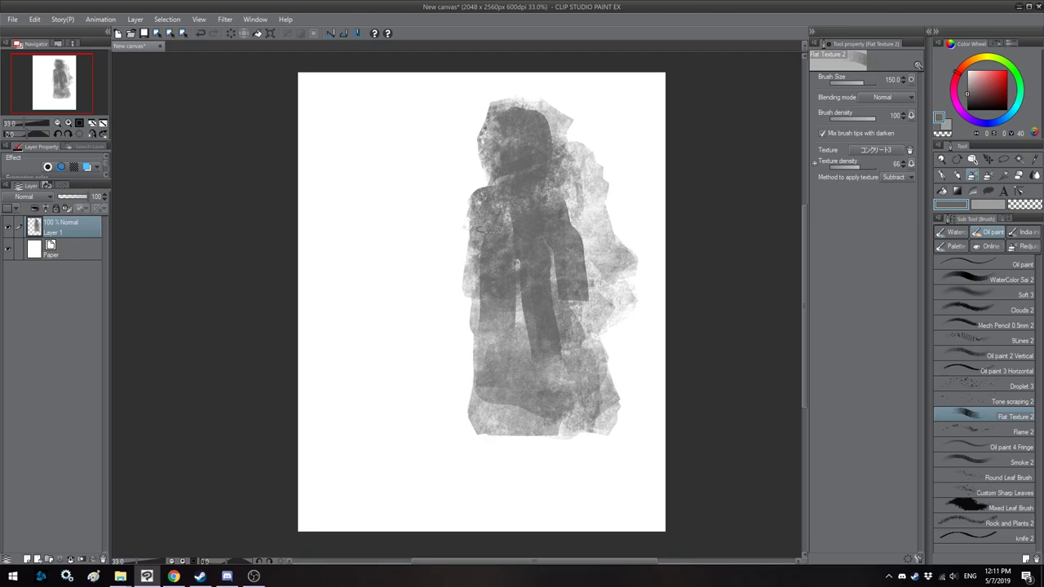
Step: Darken the figure's chest and build up the arm and back on its right side at brush sizes 170 and 200
{"action": "mouse_move", "coordinate": [498, 211]}
{"action": "left_mouse_down"}
{"action": "mouse_move", "coordinate": [503, 238]}
{"action": "mouse_move", "coordinate": [545, 265]}
{"action": "mouse_move", "coordinate": [553, 199]}
{"action": "left_mouse_up"}
{"action": "key", "text": "bracketleft"}
{"action": "left_click_drag", "start_coordinate": [497, 222], "coordinate": [488, 287]}
{"action": "key", "text": "bracketright"}
{"action": "left_click_drag", "start_coordinate": [558, 173], "coordinate": [600, 303]}
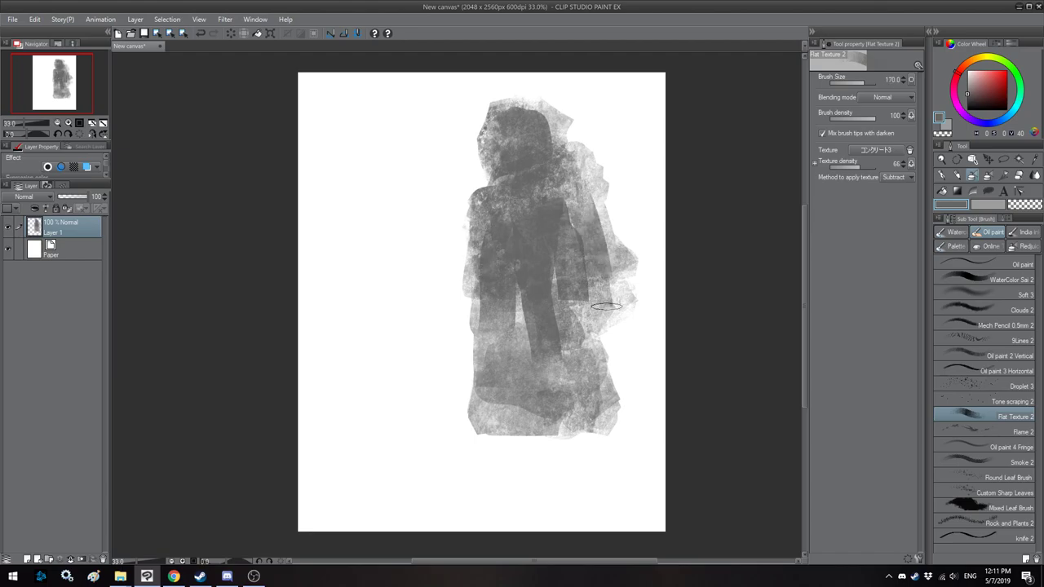
{"action": "key", "text": "bracketright"}
{"action": "mouse_move", "coordinate": [570, 155]}
{"action": "left_mouse_down"}
{"action": "mouse_move", "coordinate": [620, 294]}
{"action": "mouse_move", "coordinate": [586, 343]}
{"action": "left_mouse_up"}
{"action": "left_click_drag", "start_coordinate": [563, 285], "coordinate": [578, 313]}
{"action": "key", "text": "XF86AudioLowerVolume"}
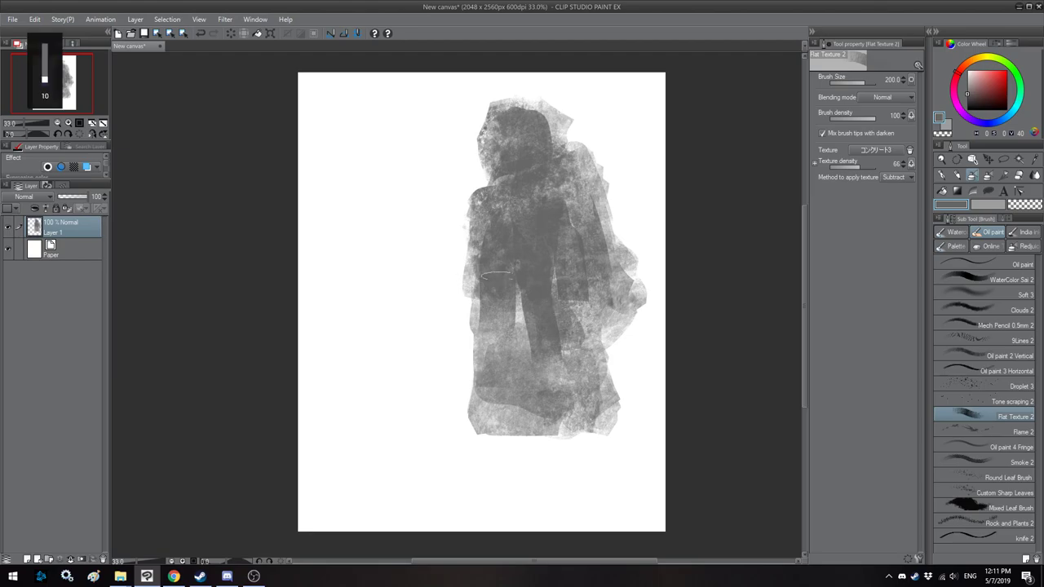
Step: Block in two separate legs with vertical strokes from the coat hem down to the canvas's lower edge
{"action": "left_click_drag", "start_coordinate": [598, 401], "coordinate": [561, 443]}
{"action": "mouse_move", "coordinate": [529, 386]}
{"action": "left_mouse_down"}
{"action": "mouse_move", "coordinate": [527, 344]}
{"action": "mouse_move", "coordinate": [561, 436]}
{"action": "left_mouse_up"}
{"action": "key", "text": "bracketleft"}
{"action": "key", "text": "bracketleft"}
{"action": "key", "text": "bracketleft"}
{"action": "key", "text": "bracketright"}
{"action": "key", "text": "bracketright"}
{"action": "left_click_drag", "start_coordinate": [573, 366], "coordinate": [558, 460]}
{"action": "left_click_drag", "start_coordinate": [556, 342], "coordinate": [557, 472]}
{"action": "left_click_drag", "start_coordinate": [568, 398], "coordinate": [558, 463]}
{"action": "left_click_drag", "start_coordinate": [514, 371], "coordinate": [513, 455]}
{"action": "left_click_drag", "start_coordinate": [506, 355], "coordinate": [505, 455]}
Step: Thicken and darken both legs with larger vertical Flat Texture 2 strokes
{"action": "key", "text": "bracketright"}
{"action": "key", "text": "bracketright"}
{"action": "left_click_drag", "start_coordinate": [502, 375], "coordinate": [507, 456]}
{"action": "left_click_drag", "start_coordinate": [555, 352], "coordinate": [555, 481]}
{"action": "left_click_drag", "start_coordinate": [558, 391], "coordinate": [558, 476]}
{"action": "mouse_move", "coordinate": [513, 367]}
{"action": "left_mouse_down"}
{"action": "mouse_move", "coordinate": [513, 489]}
{"action": "mouse_move", "coordinate": [504, 489]}
{"action": "left_mouse_up"}
Step: Mirror the canvas view, carve a clean white gap between the legs, and restore the original orientation
{"action": "key", "text": "bracketleft"}
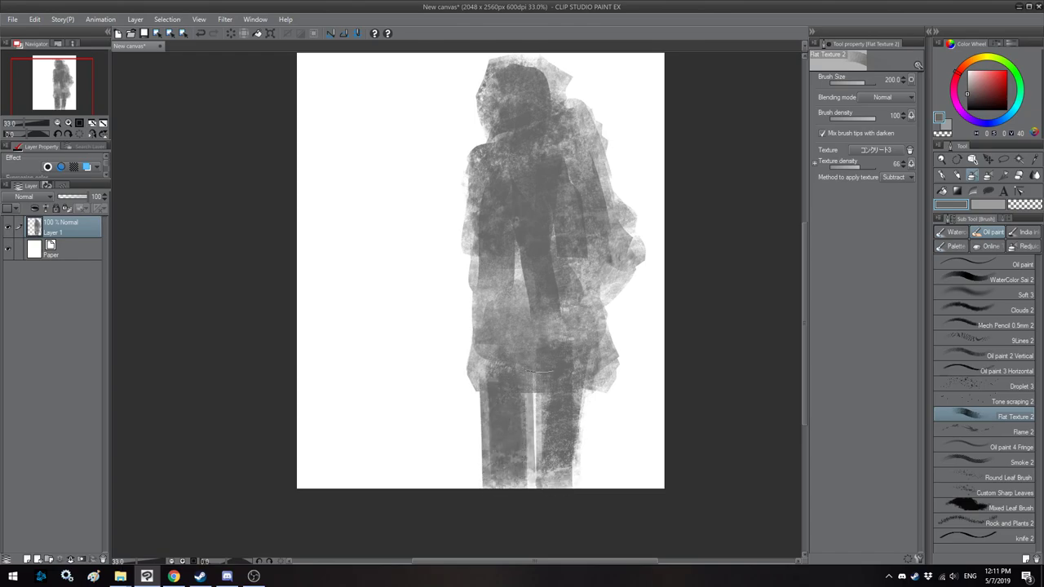
{"action": "key", "text": "h"}
{"action": "left_click_drag", "start_coordinate": [541, 365], "coordinate": [631, 347]}
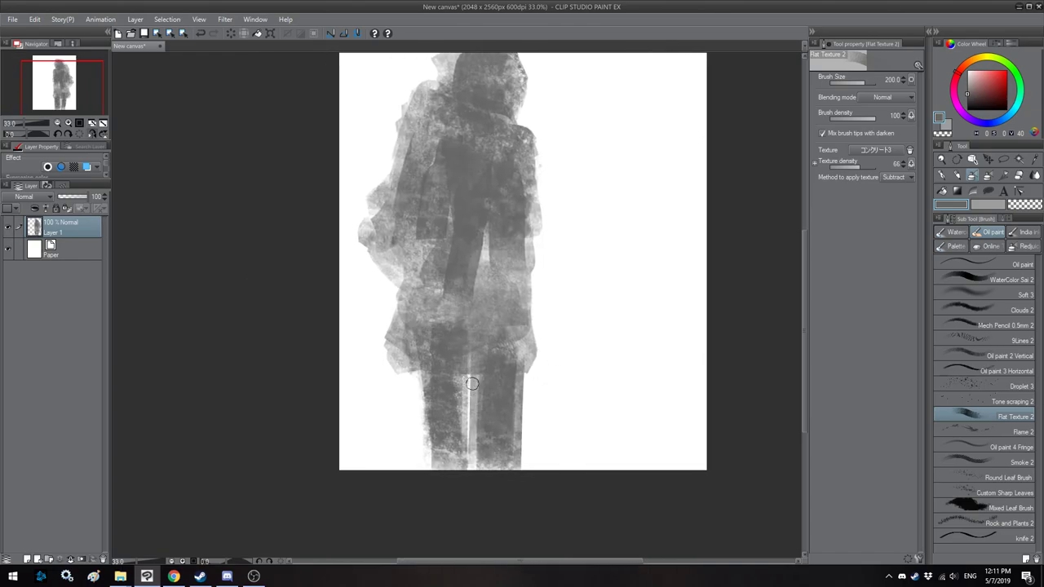
{"action": "left_click_drag", "start_coordinate": [473, 380], "coordinate": [472, 466]}
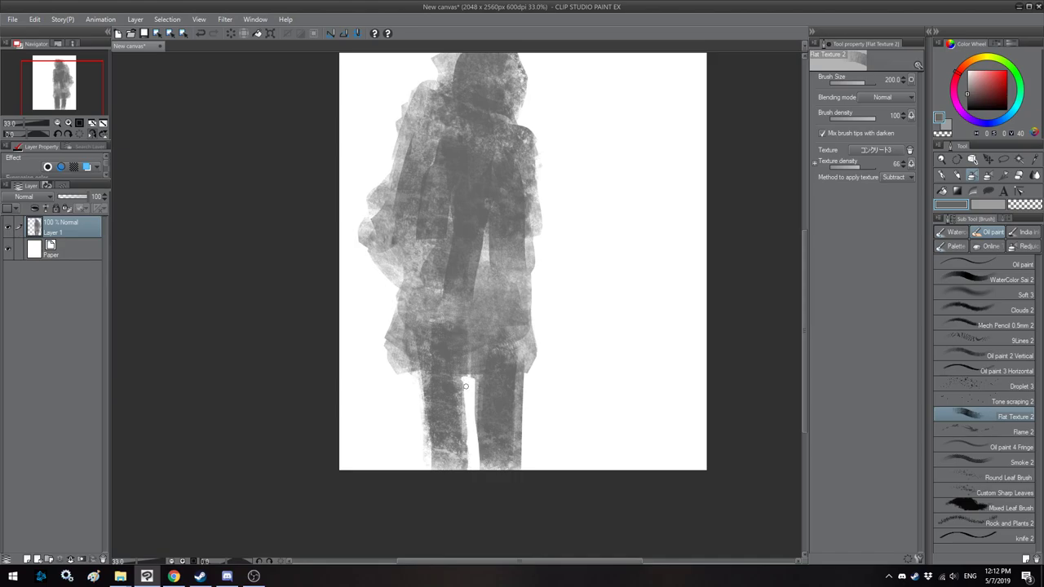
{"action": "key", "text": "h"}
Step: Reshape and darken the legs and the coat hem above them with Flat Texture 2 strokes, ending at size 150
{"action": "key", "text": "bracketleft"}
{"action": "key", "text": "bracketleft"}
{"action": "key", "text": "bracketleft"}
{"action": "left_click_drag", "start_coordinate": [520, 401], "coordinate": [517, 489]}
{"action": "key", "text": "bracketright"}
{"action": "left_click_drag", "start_coordinate": [541, 432], "coordinate": [536, 488]}
{"action": "left_click_drag", "start_coordinate": [545, 414], "coordinate": [537, 492]}
{"action": "key", "text": "bracketright"}
{"action": "mouse_move", "coordinate": [575, 378]}
{"action": "left_mouse_down"}
{"action": "mouse_move", "coordinate": [552, 405]}
{"action": "mouse_move", "coordinate": [500, 407]}
{"action": "left_mouse_up"}
{"action": "mouse_move", "coordinate": [466, 303]}
{"action": "left_mouse_down"}
{"action": "mouse_move", "coordinate": [473, 346]}
{"action": "mouse_move", "coordinate": [490, 347]}
{"action": "left_mouse_up"}
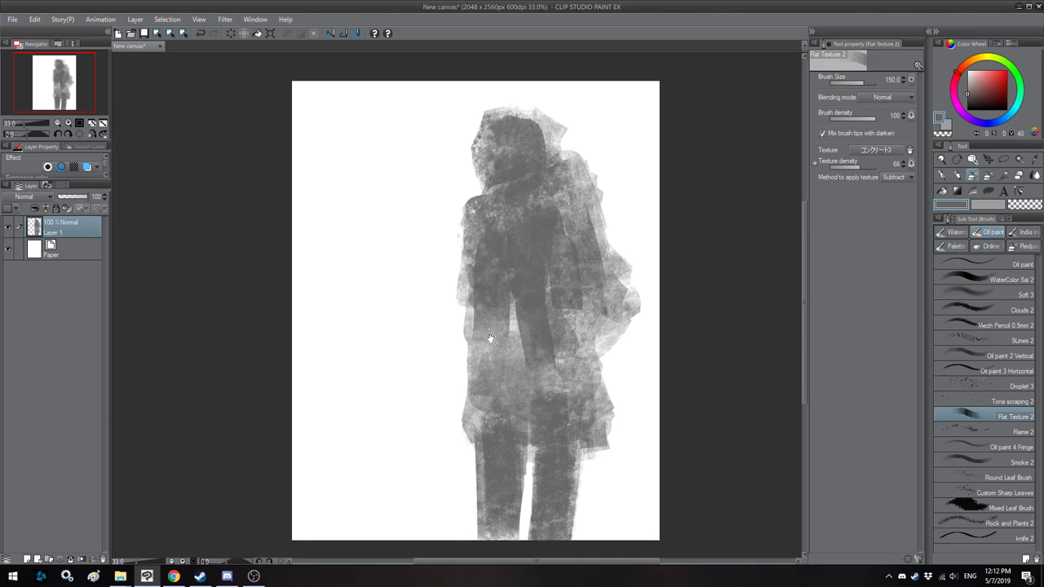
Step: Capture a screenshot of the canvas area and save it to a file through the save dialog
{"action": "key", "text": "Print"}
{"action": "left_click_drag", "start_coordinate": [653, 90], "coordinate": [287, 541]}
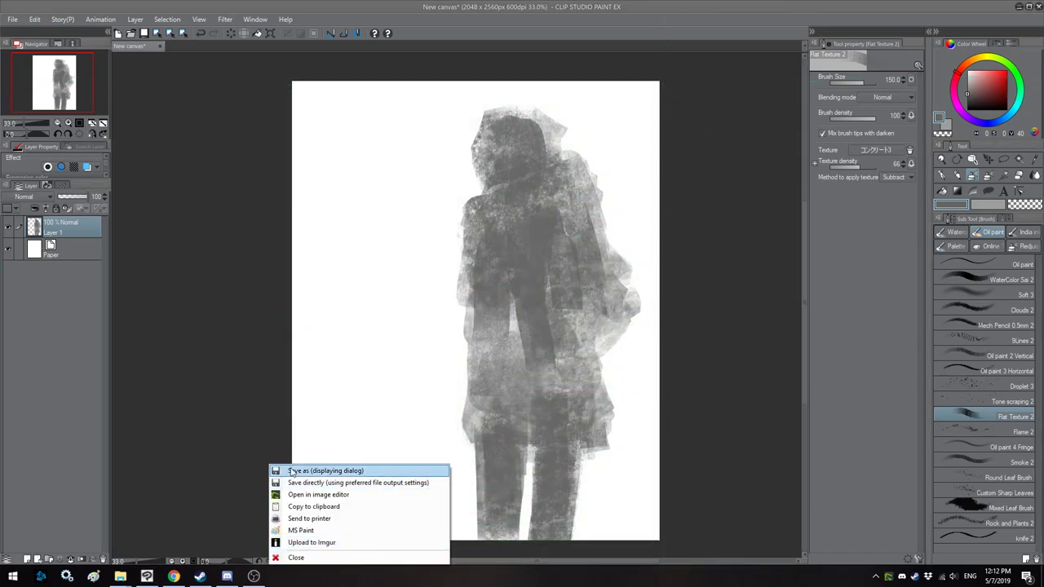
{"action": "left_click", "coordinate": [295, 473]}
{"action": "left_click", "coordinate": [493, 445]}
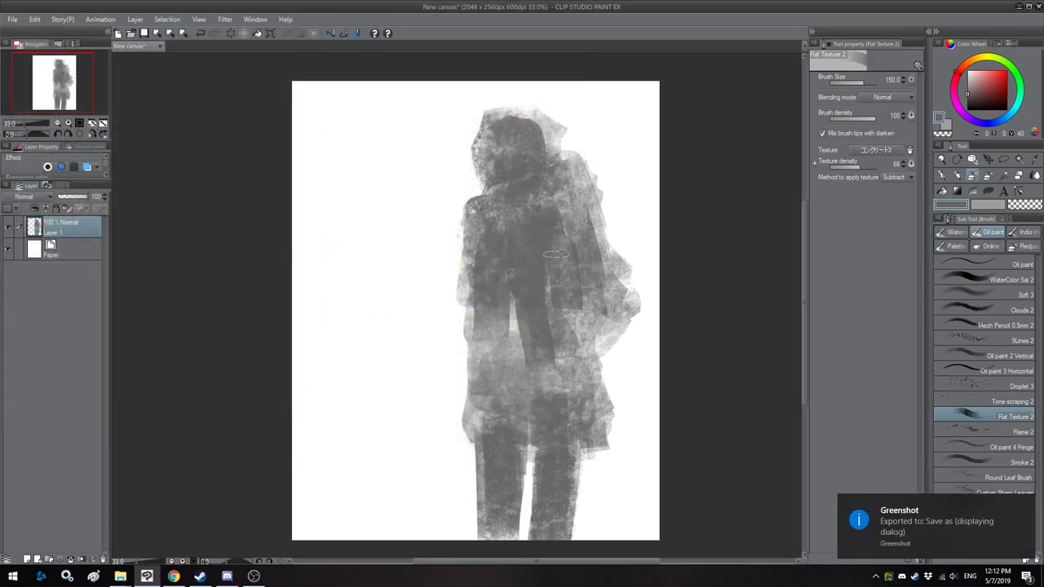
Step: Trim the ragged edge behind the head and shoulder into a cleaner contour
{"action": "mouse_move", "coordinate": [547, 110]}
{"action": "left_mouse_down"}
{"action": "mouse_move", "coordinate": [534, 105]}
{"action": "mouse_move", "coordinate": [580, 178]}
{"action": "left_mouse_up"}
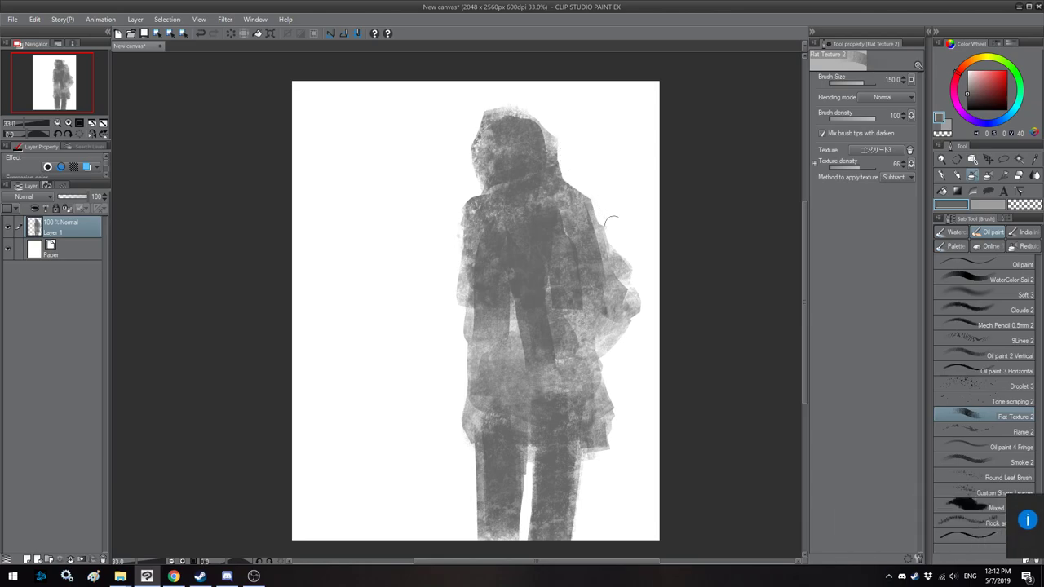
{"action": "key", "text": "ctrl+t"}
{"action": "left_click_drag", "start_coordinate": [507, 264], "coordinate": [481, 253]}
{"action": "key", "text": "Escape"}
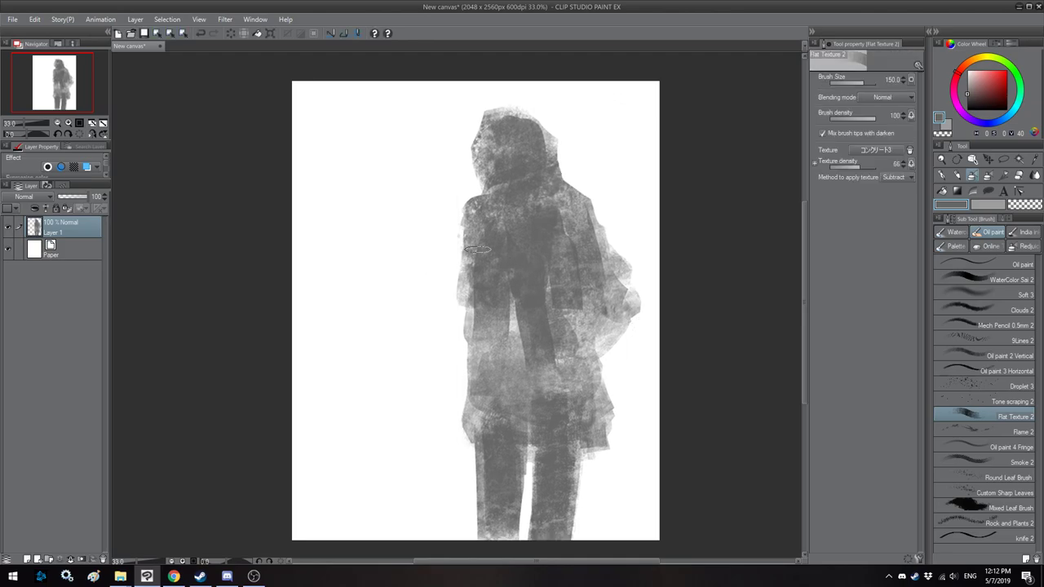
{"action": "key", "text": "ctrl+t"}
{"action": "left_click_drag", "start_coordinate": [456, 103], "coordinate": [440, 97]}
{"action": "mouse_move", "coordinate": [640, 123]}
{"action": "left_mouse_down"}
{"action": "mouse_move", "coordinate": [701, 154]}
{"action": "mouse_move", "coordinate": [636, 109]}
{"action": "mouse_move", "coordinate": [642, 121]}
{"action": "left_mouse_up"}
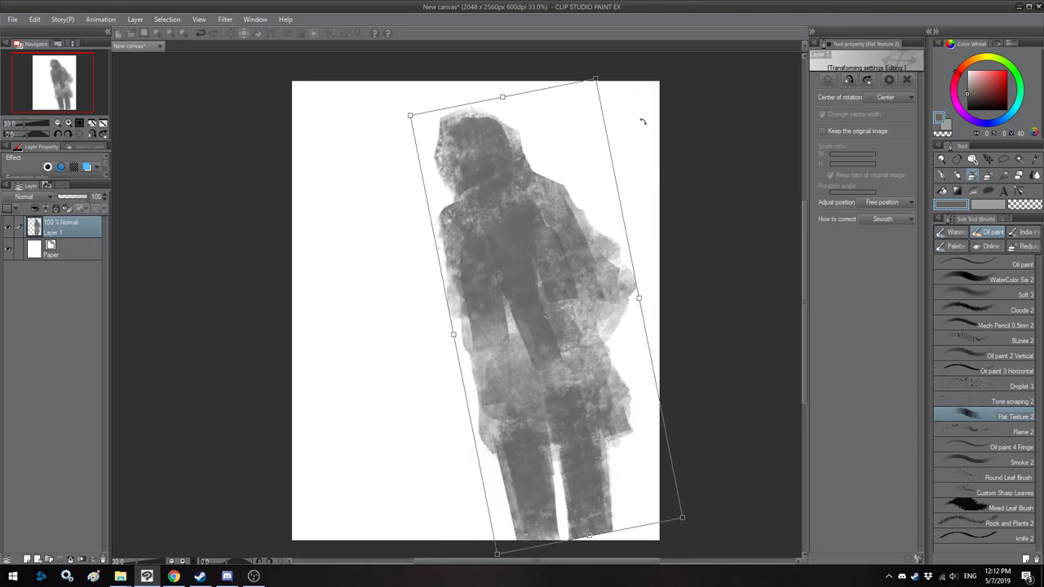
{"action": "key", "text": "ctrl+z"}
{"action": "key", "text": "Escape"}
Step: Transform the silhouette so it stands larger with a slight clockwise tilt and its lower legs beyond the canvas edge, checking it mirrored
{"action": "left_click_drag", "start_coordinate": [497, 197], "coordinate": [481, 199], "text": "ctrl"}
{"action": "left_click_drag", "start_coordinate": [495, 255], "coordinate": [489, 263]}
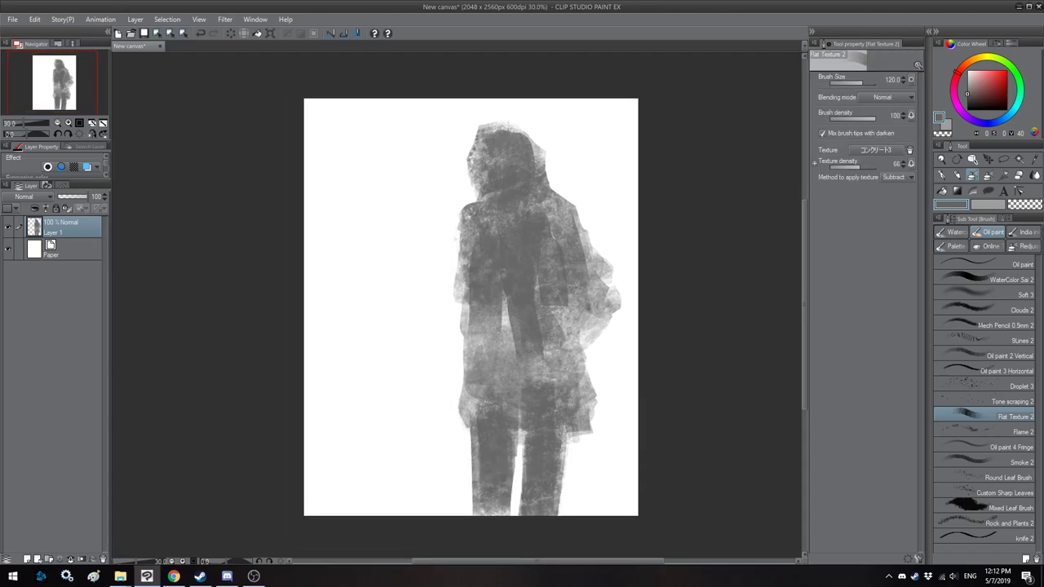
{"action": "key", "text": "ctrl+t"}
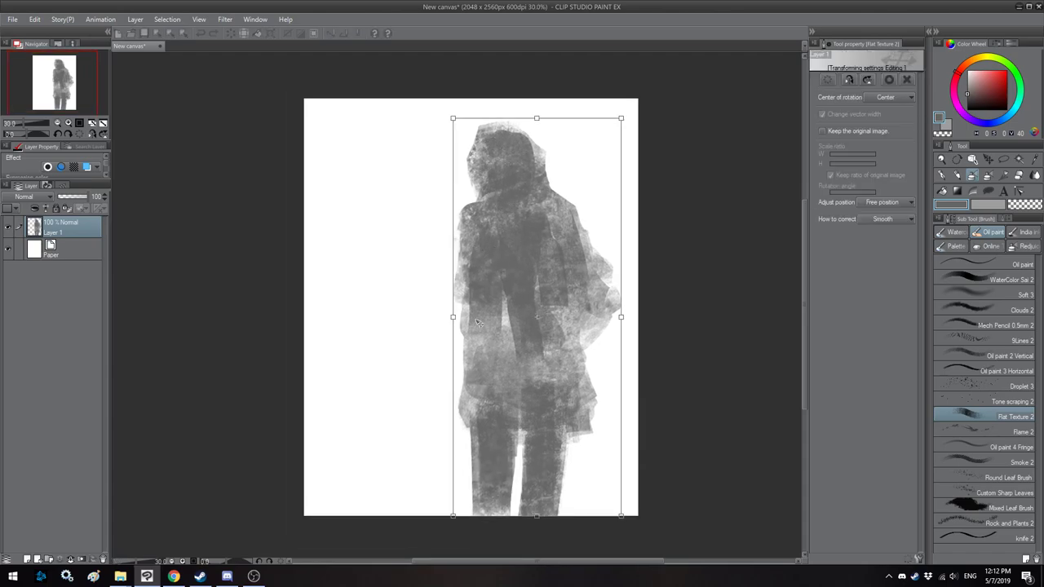
{"action": "scroll", "coordinate": [477, 323], "scroll_direction": "down", "scroll_amount": 1}
{"action": "left_click_drag", "start_coordinate": [459, 466], "coordinate": [453, 441]}
{"action": "left_click_drag", "start_coordinate": [367, 270], "coordinate": [410, 286]}
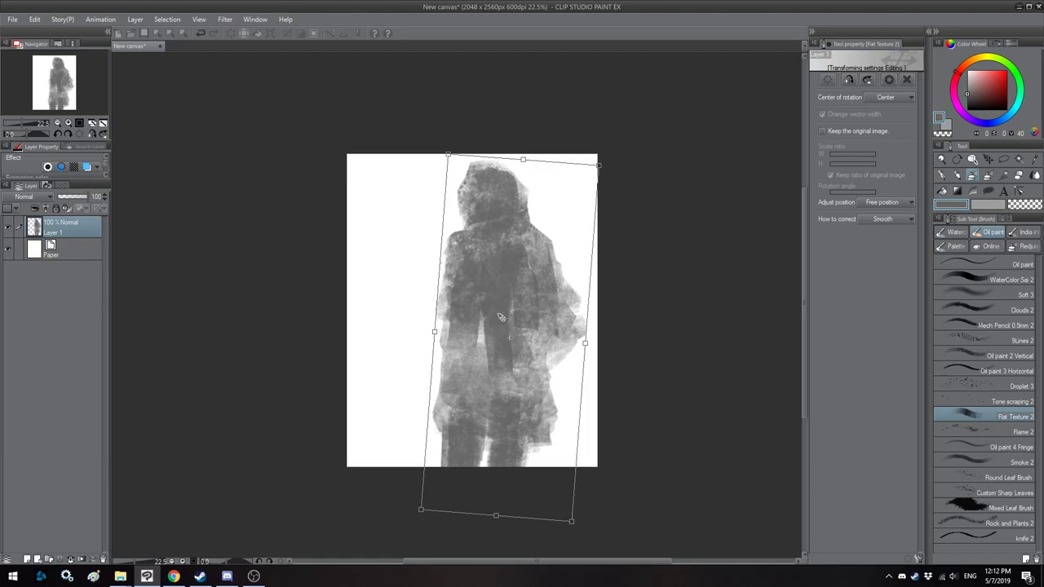
{"action": "left_click_drag", "start_coordinate": [502, 319], "coordinate": [498, 320]}
{"action": "left_click_drag", "start_coordinate": [689, 316], "coordinate": [688, 326]}
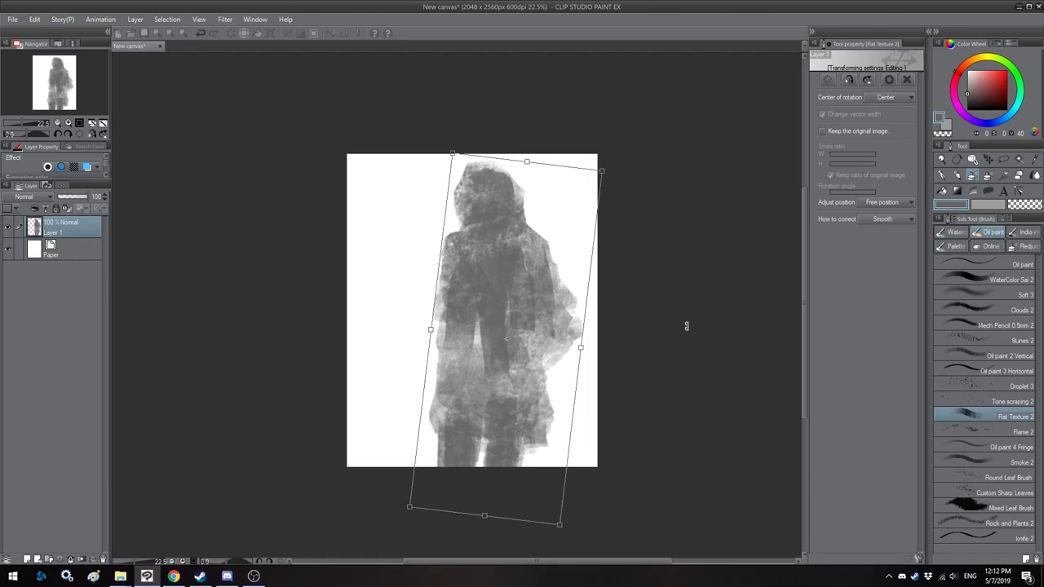
{"action": "left_click_drag", "start_coordinate": [492, 350], "coordinate": [493, 352]}
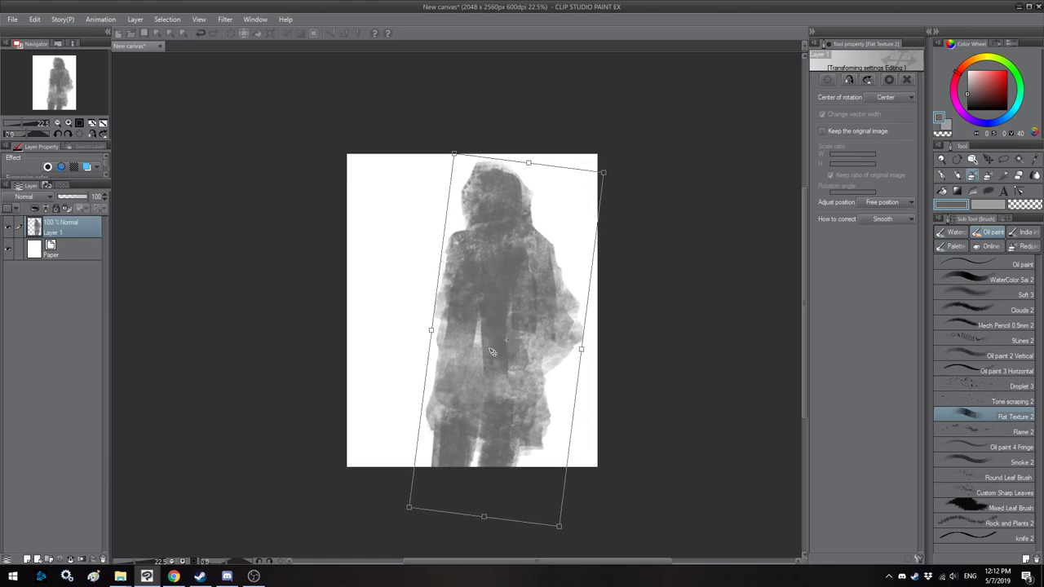
{"action": "key", "text": "Return"}
{"action": "scroll", "coordinate": [487, 258], "scroll_direction": "up", "scroll_amount": 4}
{"action": "key", "text": "h"}
{"action": "left_click_drag", "start_coordinate": [461, 178], "coordinate": [523, 171]}
{"action": "scroll", "coordinate": [488, 159], "scroll_direction": "down", "scroll_amount": 2}
{"action": "key", "text": "h"}
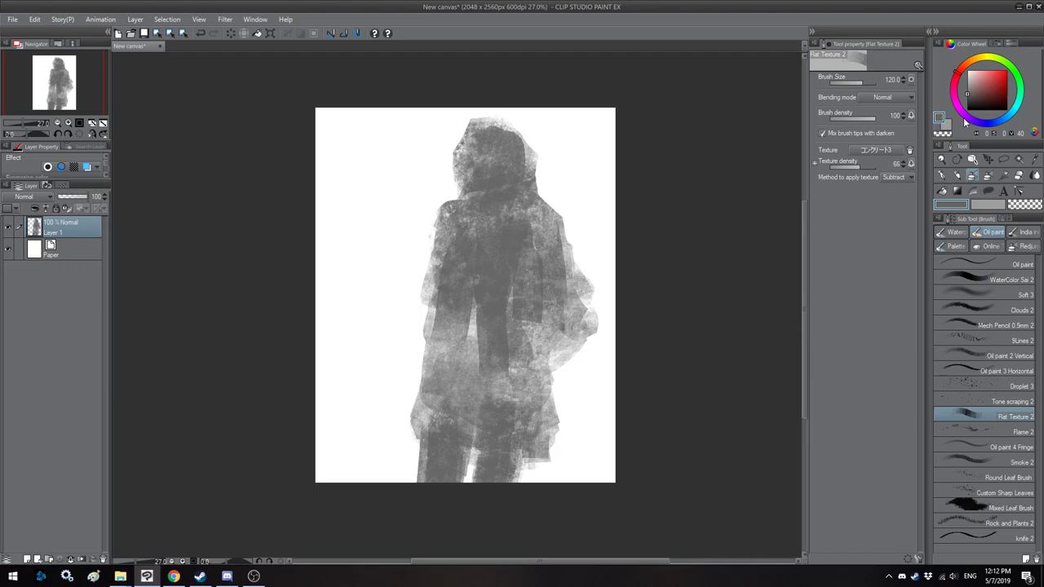
Step: Add a new layer directly above the paper, fill it with light gray, and reselect the silhouette's layer
{"action": "left_click", "coordinate": [578, 130], "text": "alt"}
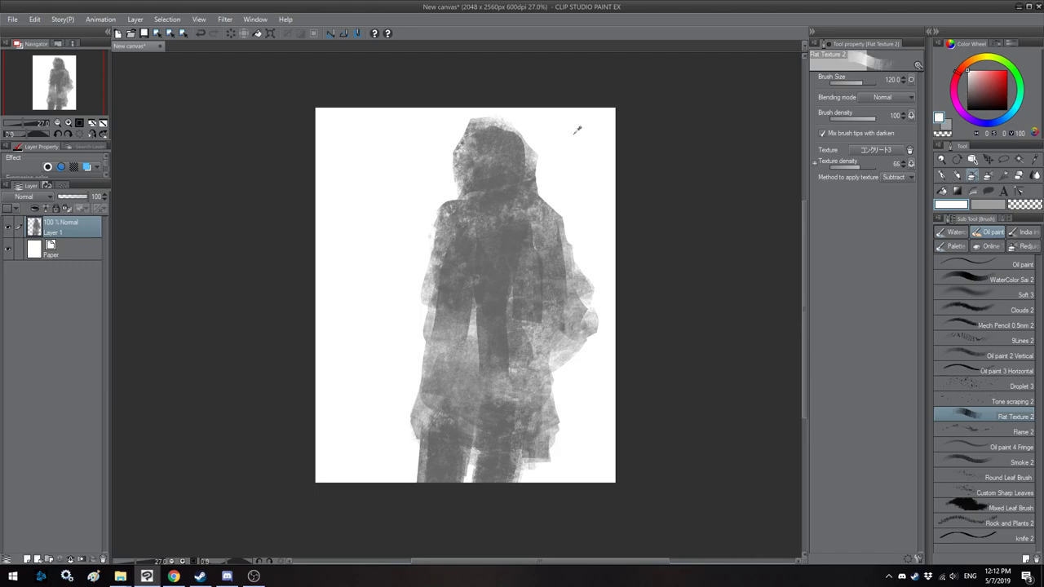
{"action": "left_click", "coordinate": [76, 254]}
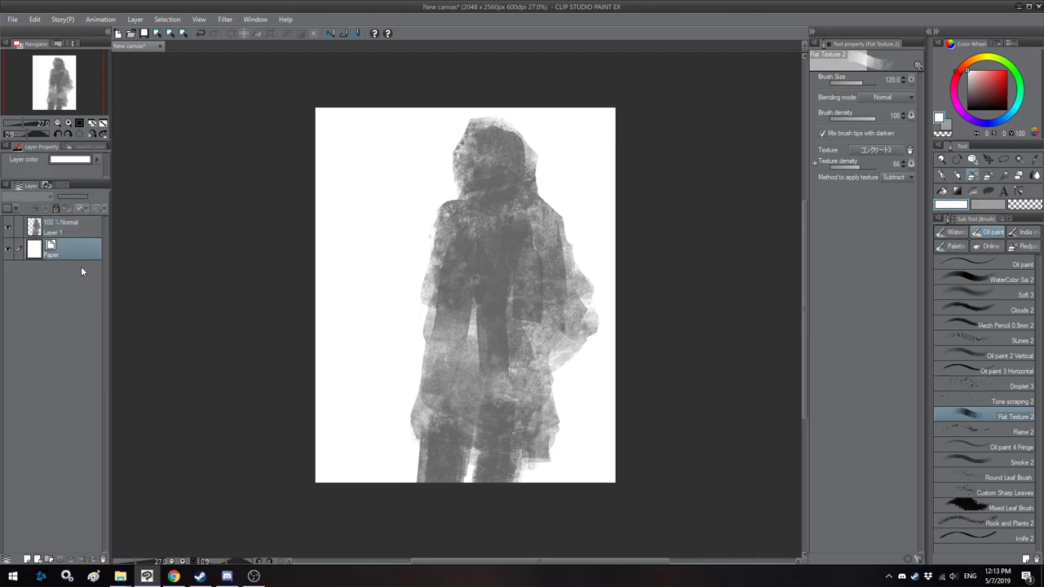
{"action": "left_click", "coordinate": [27, 559]}
{"action": "left_click_drag", "start_coordinate": [389, 259], "coordinate": [392, 261]}
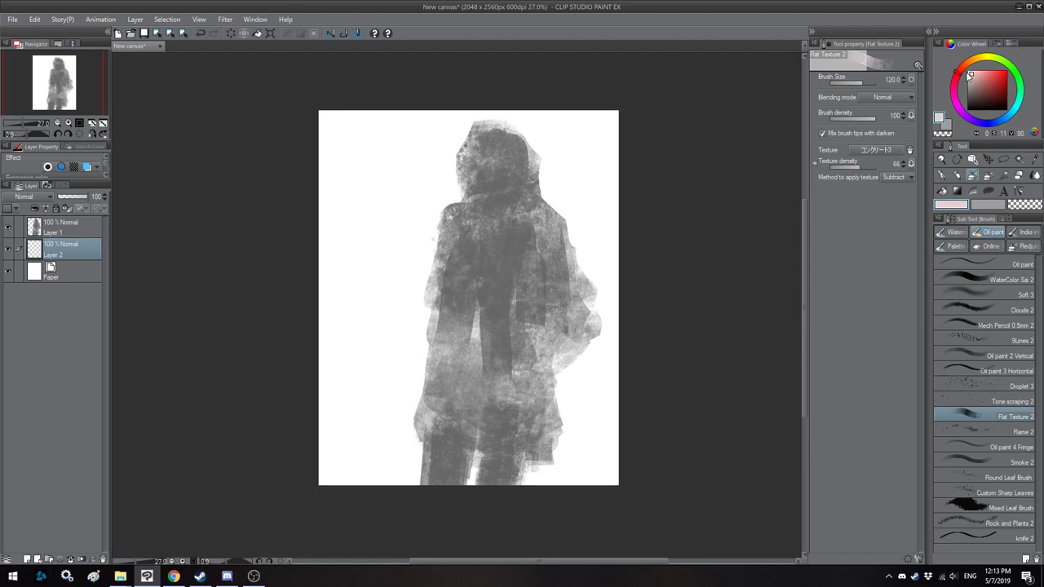
{"action": "left_click", "coordinate": [943, 191]}
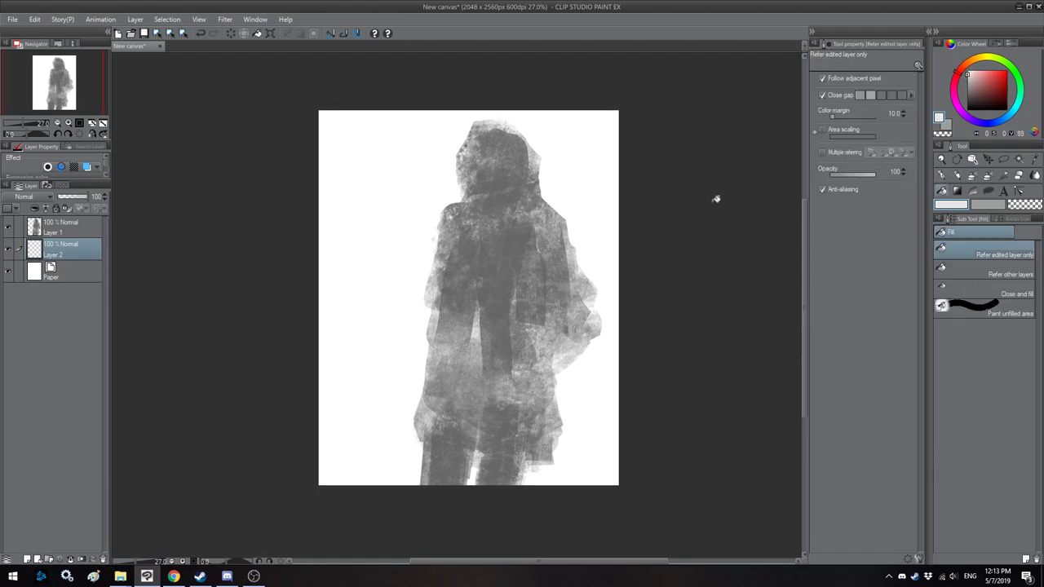
{"action": "left_click", "coordinate": [604, 156]}
{"action": "left_click_drag", "start_coordinate": [599, 153], "coordinate": [592, 150]}
{"action": "left_click", "coordinate": [67, 229]}
{"action": "mouse_move", "coordinate": [439, 211]}
{"action": "left_mouse_down"}
{"action": "mouse_move", "coordinate": [426, 211]}
{"action": "mouse_move", "coordinate": [455, 218]}
{"action": "left_mouse_up"}
{"action": "scroll", "coordinate": [441, 212], "scroll_direction": "up", "scroll_amount": 1}
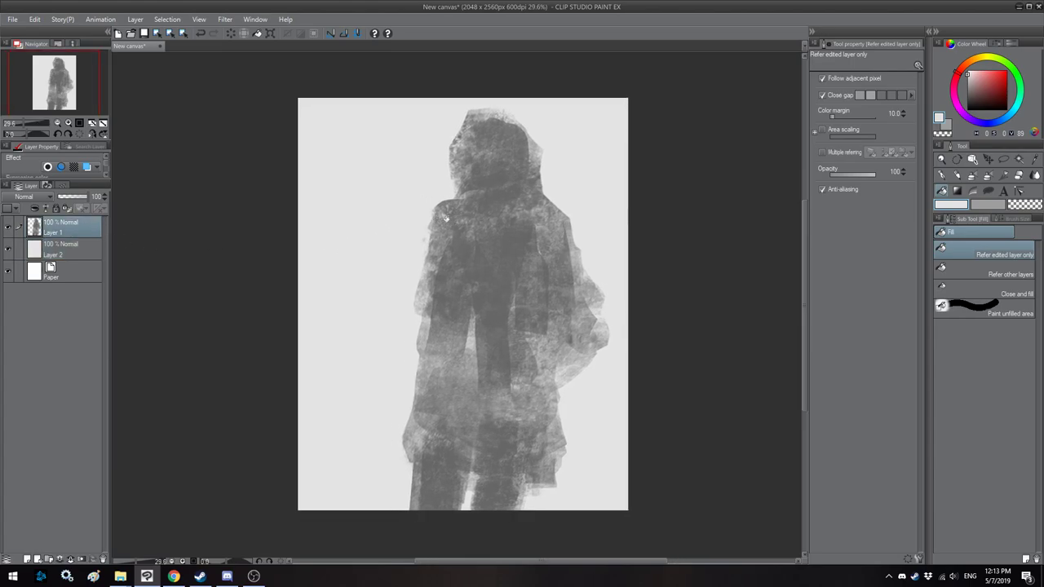
Step: Save the canvas in the Pictures > Photoshop folder as Gray_el-melloi_casefiles in CLIP STUDIO FORMAT
{"action": "key", "text": "XF86AudioLowerVolume"}
{"action": "key", "text": "ctrl+s"}
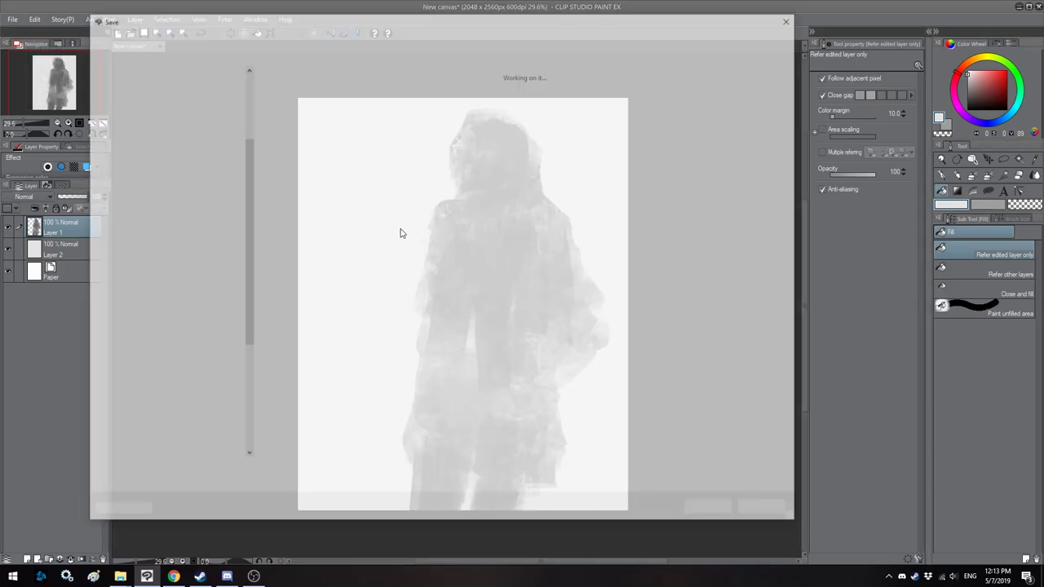
{"action": "left_click", "coordinate": [228, 36]}
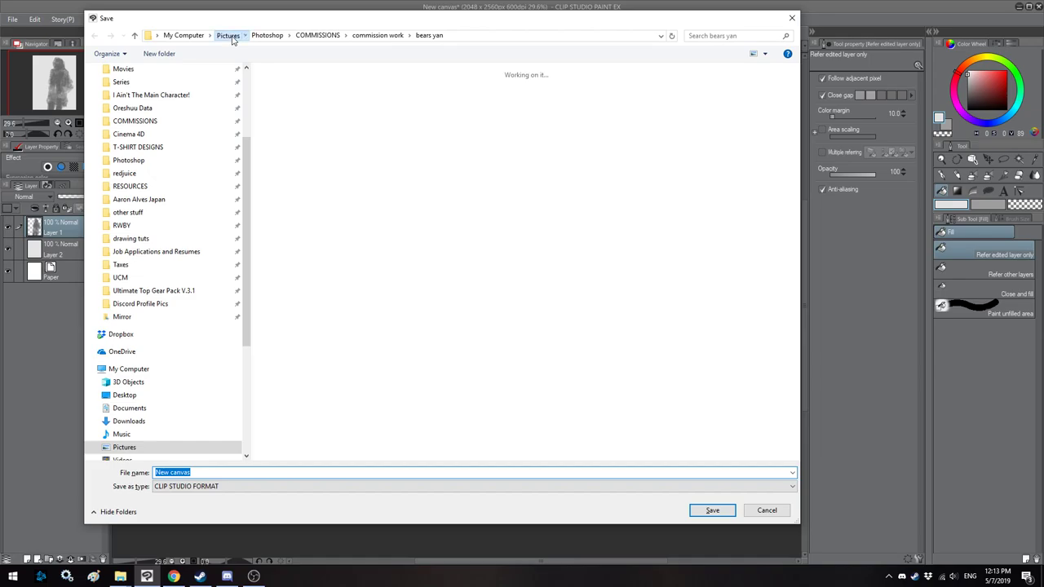
{"action": "left_click", "coordinate": [128, 160]}
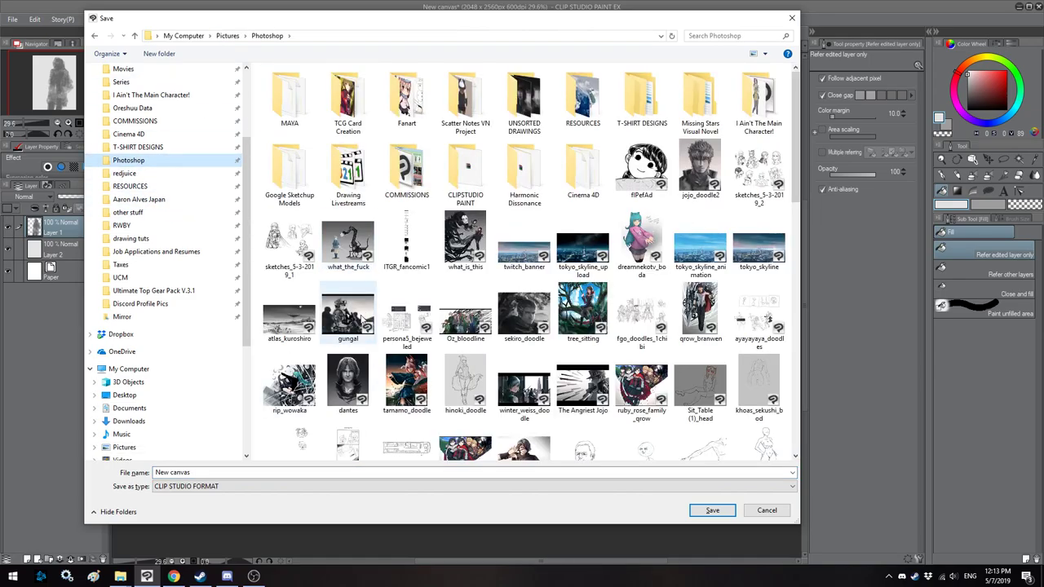
{"action": "triple_click", "coordinate": [199, 473]}
{"action": "type", "text": "Gray_el-melloi_casefiles"}
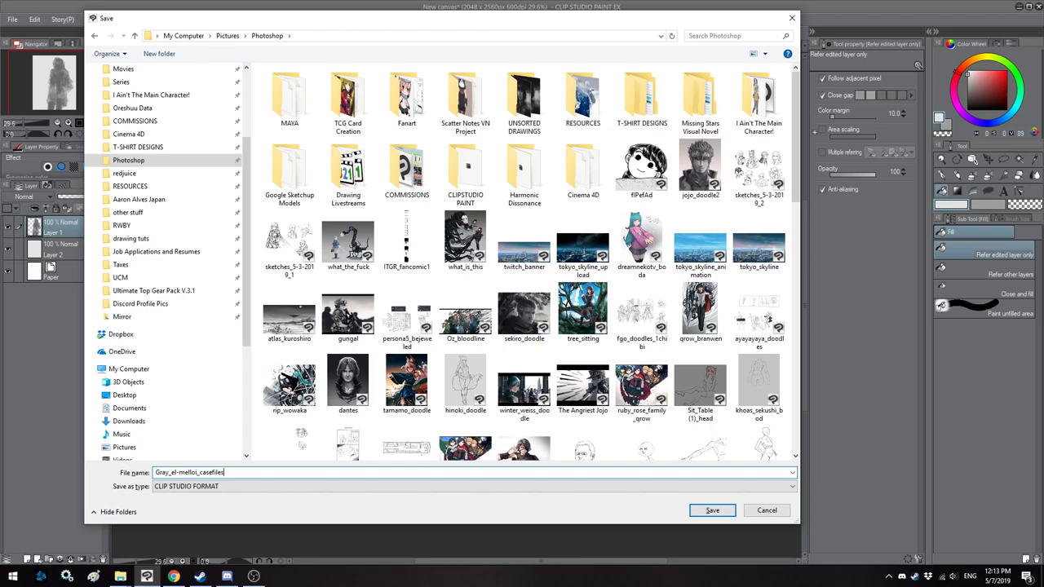
{"action": "key", "text": "Return"}
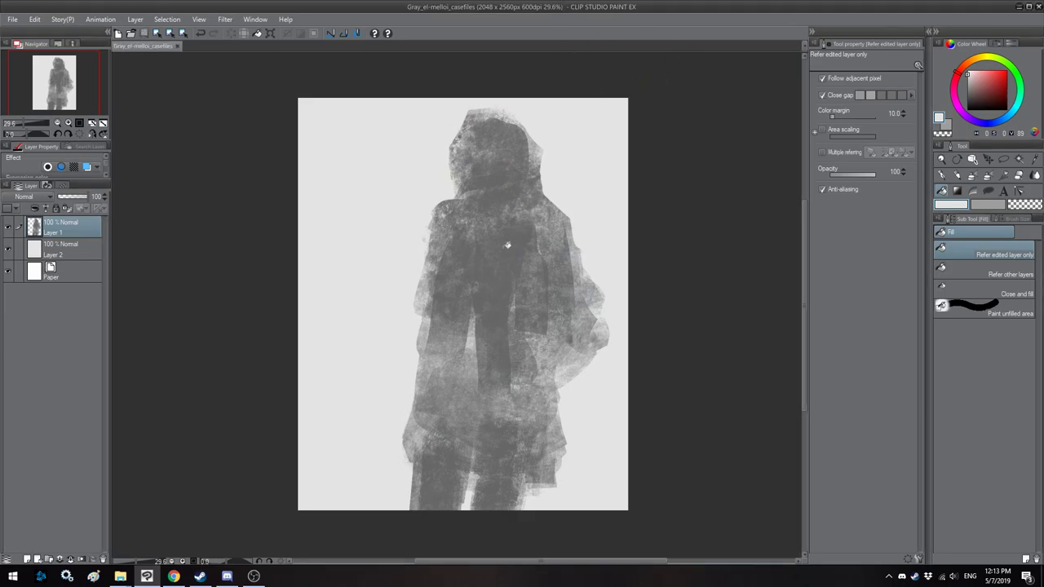
Step: Smooth the texture inside the hood with the knife1 brush at size 300, using dark gray sampled from the hood
{"action": "scroll", "coordinate": [506, 245], "scroll_direction": "up", "scroll_amount": 1}
{"action": "scroll", "coordinate": [497, 270], "scroll_direction": "up", "scroll_amount": 1}
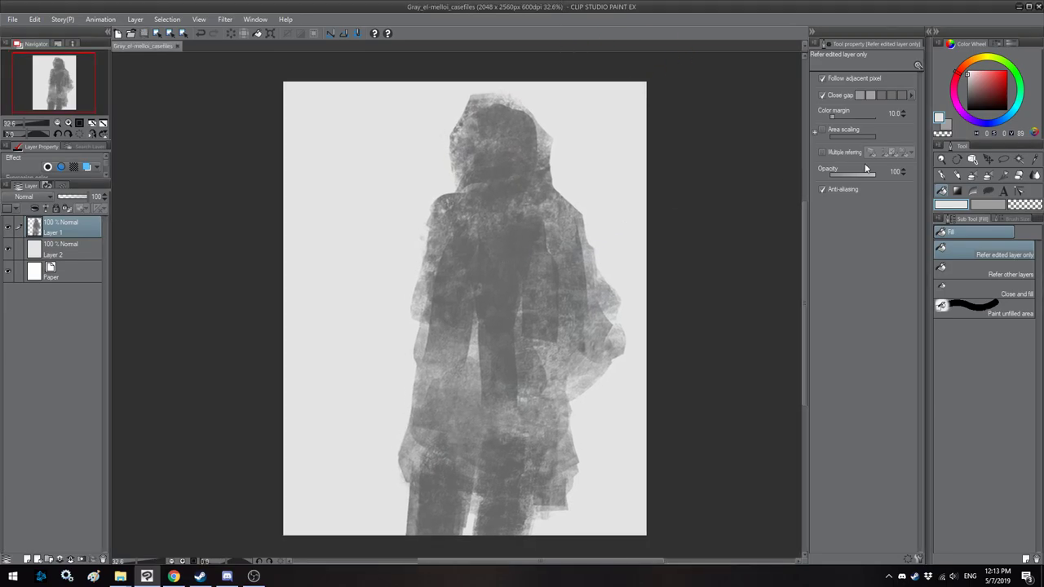
{"action": "left_click", "coordinate": [971, 177]}
{"action": "left_click", "coordinate": [950, 247]}
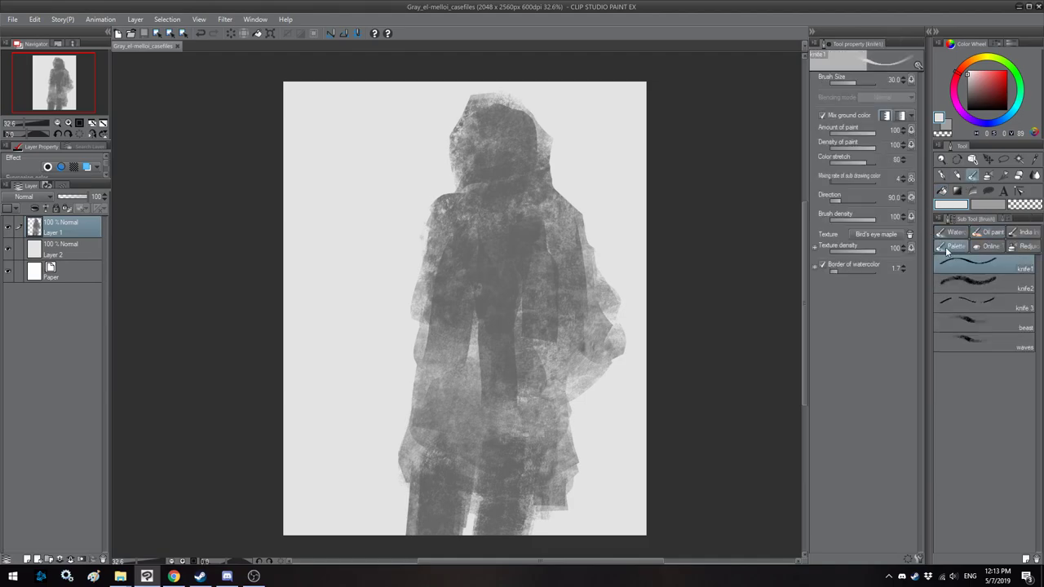
{"action": "left_click", "coordinate": [511, 165], "text": "alt"}
{"action": "key", "text": "bracketright"}
{"action": "key", "text": "bracketright"}
{"action": "key", "text": "bracketright"}
{"action": "key", "text": "bracketright"}
{"action": "key", "text": "bracketright"}
{"action": "key", "text": "bracketright"}
{"action": "key", "text": "bracketright"}
{"action": "key", "text": "bracketright"}
{"action": "key", "text": "bracketright"}
{"action": "key", "text": "bracketright"}
{"action": "key", "text": "bracketright"}
{"action": "mouse_move", "coordinate": [497, 131]}
{"action": "left_mouse_down"}
{"action": "mouse_move", "coordinate": [491, 185]}
{"action": "mouse_move", "coordinate": [480, 190]}
{"action": "left_mouse_up"}
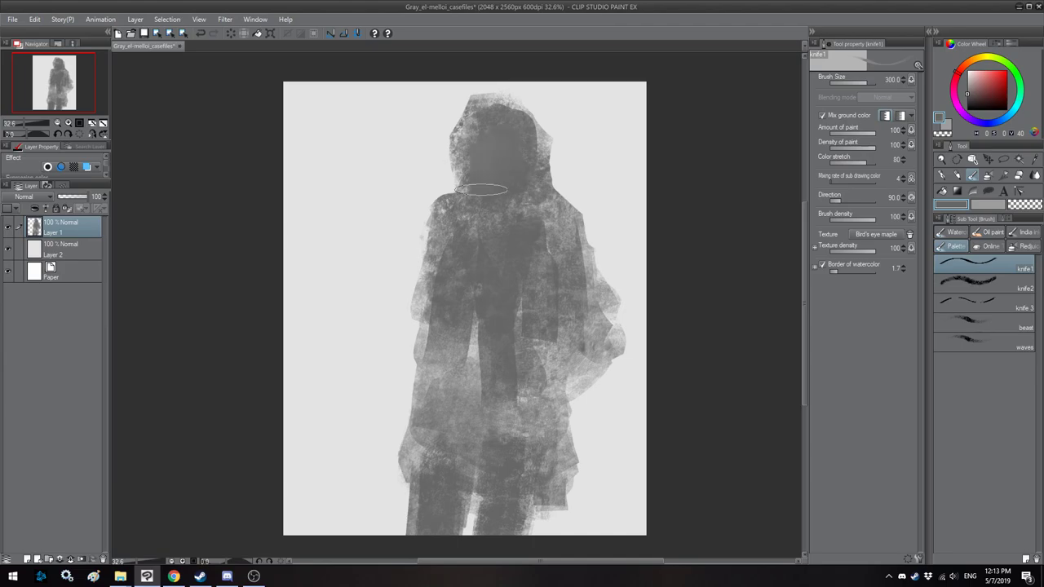
Step: Block in a light face shape inside the hood with the background's light gray at brush size 70
{"action": "left_click", "coordinate": [433, 175], "text": "alt"}
{"action": "key", "text": "bracketleft"}
{"action": "key", "text": "bracketleft"}
{"action": "key", "text": "bracketleft"}
{"action": "key", "text": "bracketleft"}
{"action": "key", "text": "bracketleft"}
{"action": "key", "text": "bracketleft"}
{"action": "key", "text": "bracketleft"}
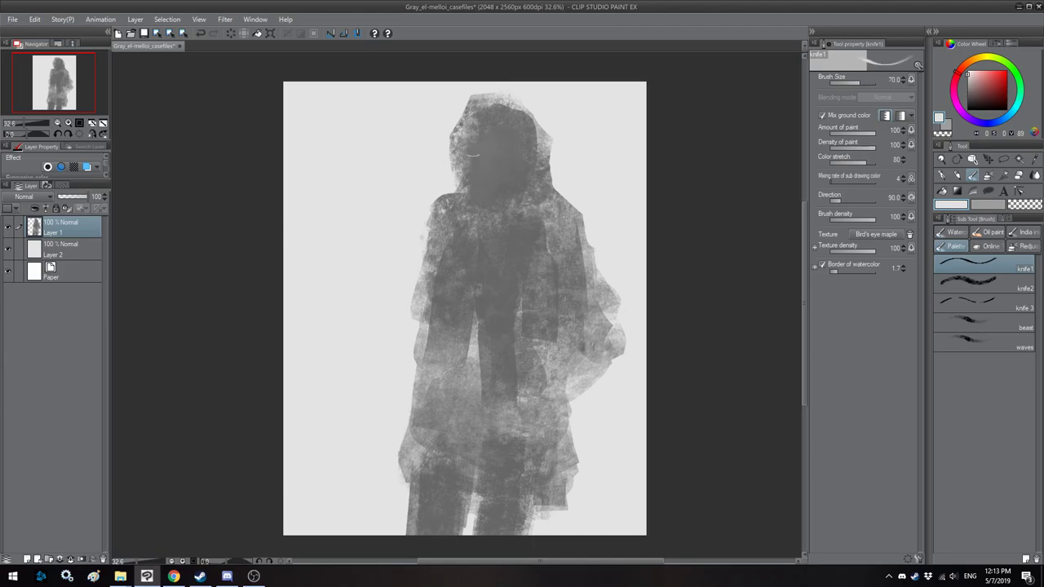
{"action": "mouse_move", "coordinate": [479, 180]}
{"action": "left_mouse_down"}
{"action": "mouse_move", "coordinate": [473, 162]}
{"action": "mouse_move", "coordinate": [497, 194]}
{"action": "mouse_move", "coordinate": [522, 167]}
{"action": "mouse_move", "coordinate": [501, 163]}
{"action": "mouse_move", "coordinate": [489, 182]}
{"action": "mouse_move", "coordinate": [483, 163]}
{"action": "mouse_move", "coordinate": [499, 156]}
{"action": "mouse_move", "coordinate": [505, 176]}
{"action": "mouse_move", "coordinate": [490, 185]}
{"action": "mouse_move", "coordinate": [499, 190]}
{"action": "left_mouse_up"}
Step: Trim the jaw and cheek edges of the face with the hood's dark gray at brush size 120
{"action": "key", "text": "bracketright"}
{"action": "key", "text": "bracketright"}
{"action": "left_click", "coordinate": [513, 191], "text": "alt"}
{"action": "key", "text": "["}
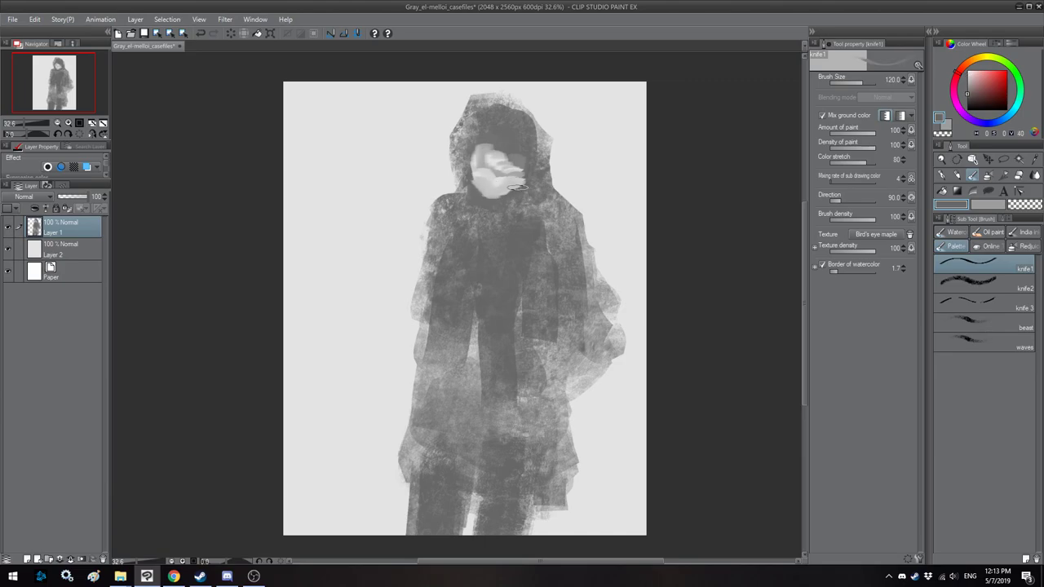
{"action": "key", "text": "bracketleft"}
{"action": "key", "text": "bracketleft"}
{"action": "key", "text": "bracketleft"}
{"action": "key", "text": "bracketleft"}
{"action": "key", "text": "bracketleft"}
{"action": "key", "text": "bracketleft"}
{"action": "key", "text": "bracketleft"}
Step: Mirror the view and shade the upper half of the face with broad mid-gray strokes sampled from the face
{"action": "left_click", "coordinate": [511, 187], "text": "alt"}
{"action": "key", "text": "bracketright"}
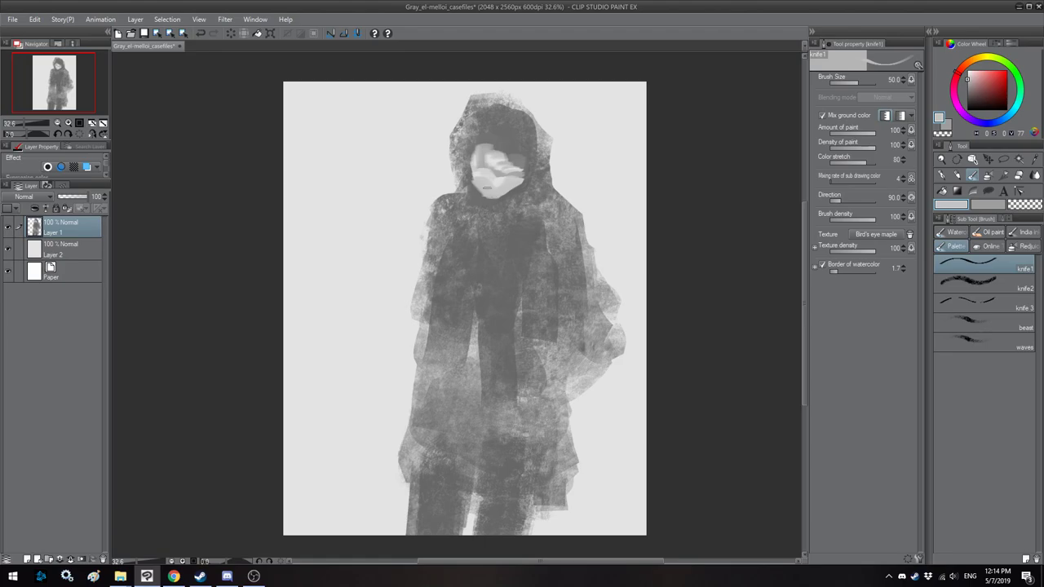
{"action": "key", "text": "h"}
{"action": "scroll", "coordinate": [406, 175], "scroll_direction": "up", "scroll_amount": 4}
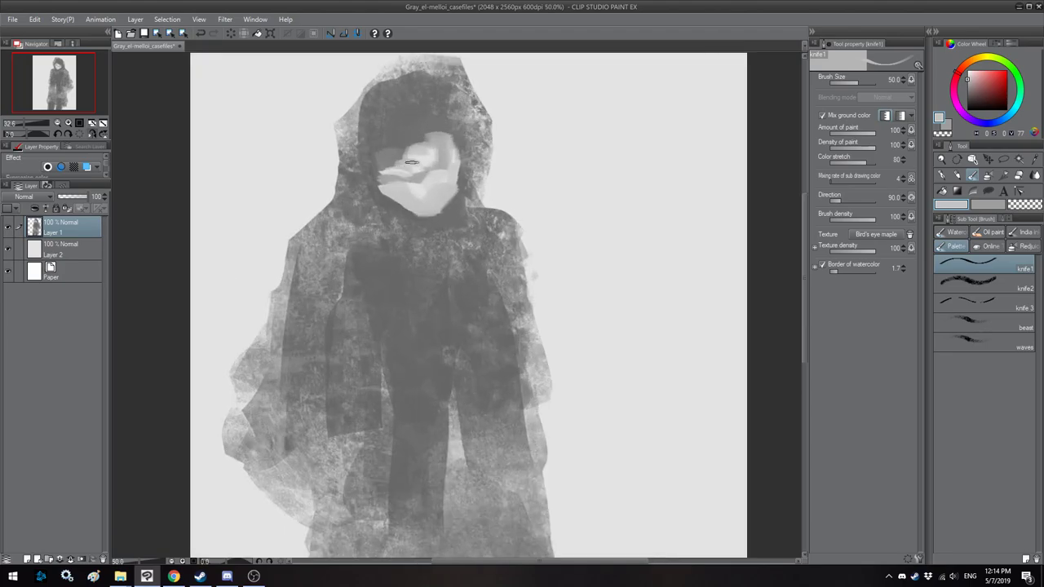
{"action": "left_click_drag", "start_coordinate": [455, 186], "coordinate": [505, 217]}
{"action": "left_click", "coordinate": [504, 174], "text": "alt"}
{"action": "key", "text": "bracketright"}
{"action": "key", "text": "bracketright"}
{"action": "key", "text": "bracketright"}
{"action": "mouse_move", "coordinate": [515, 169]}
{"action": "left_mouse_down"}
{"action": "mouse_move", "coordinate": [511, 214]}
{"action": "mouse_move", "coordinate": [491, 213]}
{"action": "left_mouse_up"}
{"action": "key", "text": "bracketright"}
{"action": "left_click_drag", "start_coordinate": [475, 174], "coordinate": [470, 208]}
{"action": "mouse_move", "coordinate": [453, 194]}
{"action": "left_mouse_down"}
{"action": "mouse_move", "coordinate": [452, 214]}
{"action": "mouse_move", "coordinate": [428, 218]}
{"action": "left_mouse_up"}
{"action": "mouse_move", "coordinate": [411, 199]}
{"action": "left_mouse_down"}
{"action": "mouse_move", "coordinate": [412, 223]}
{"action": "mouse_move", "coordinate": [477, 253]}
{"action": "mouse_move", "coordinate": [520, 235]}
{"action": "mouse_move", "coordinate": [514, 245]}
{"action": "left_mouse_up"}
Step: Repaint the lower face and chin with smooth light gray, separating them from the shaded upper face
{"action": "left_click", "coordinate": [468, 235], "text": "alt"}
{"action": "key", "text": "bracketleft"}
{"action": "key", "text": "bracketleft"}
{"action": "key", "text": "bracketleft"}
{"action": "key", "text": "bracketleft"}
{"action": "key", "text": "bracketleft"}
{"action": "key", "text": "bracketleft"}
{"action": "key", "text": "bracketleft"}
{"action": "key", "text": "bracketleft"}
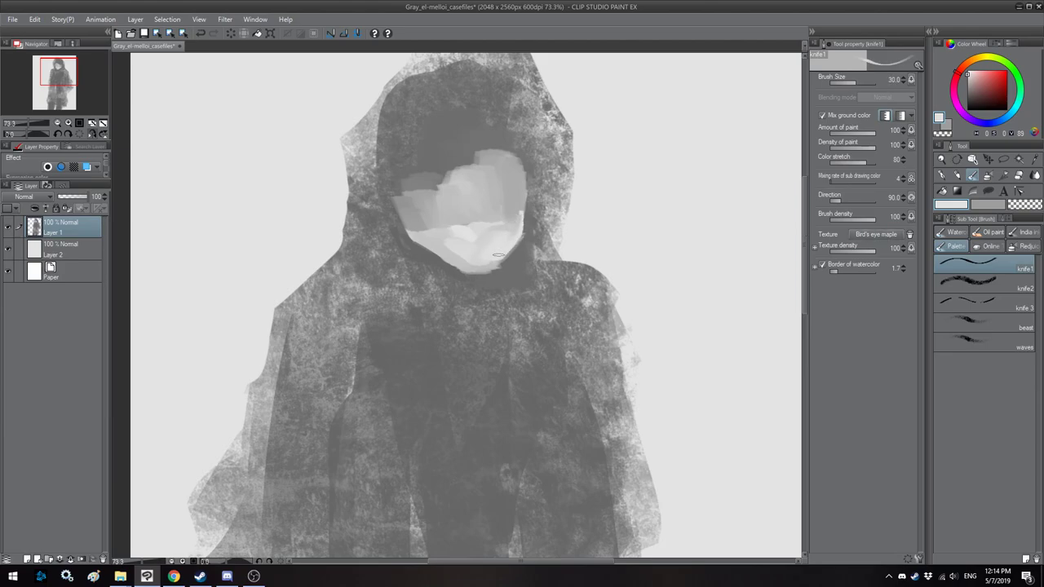
{"action": "key", "text": "bracketright"}
{"action": "key", "text": "bracketright"}
{"action": "left_click_drag", "start_coordinate": [480, 257], "coordinate": [433, 234]}
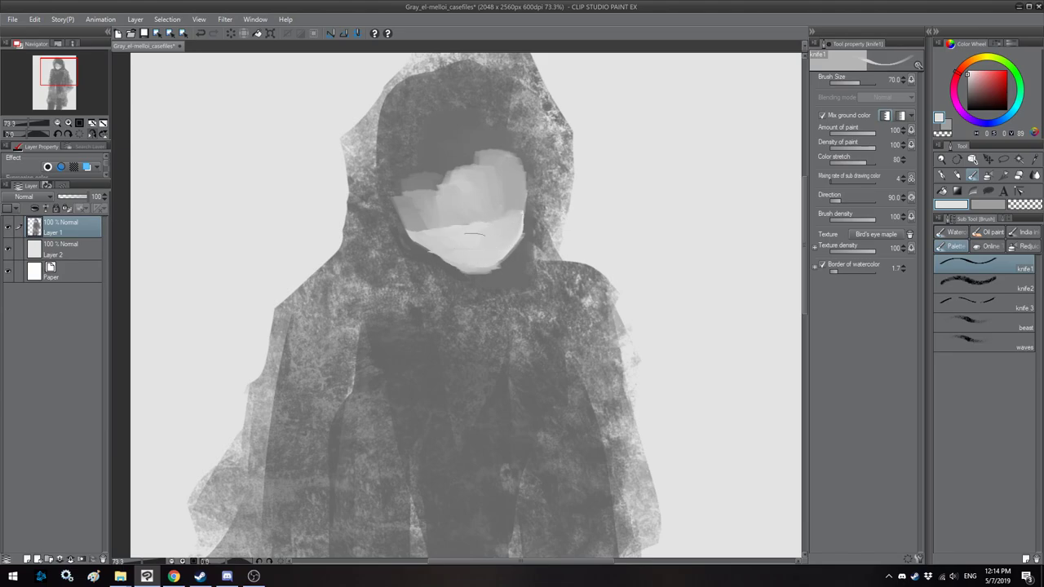
Step: Clean up the light cheek and jaw edge with fine knife1 strokes at size 15, checking the face in both orientations
{"action": "key", "text": "h"}
{"action": "left_click_drag", "start_coordinate": [314, 218], "coordinate": [395, 211]}
{"action": "key", "text": "h"}
{"action": "key", "text": "bracketleft"}
{"action": "key", "text": "bracketleft"}
{"action": "key", "text": "bracketleft"}
{"action": "key", "text": "bracketleft"}
{"action": "key", "text": "bracketleft"}
{"action": "key", "text": "bracketleft"}
{"action": "key", "text": "bracketleft"}
{"action": "key", "text": "bracketleft"}
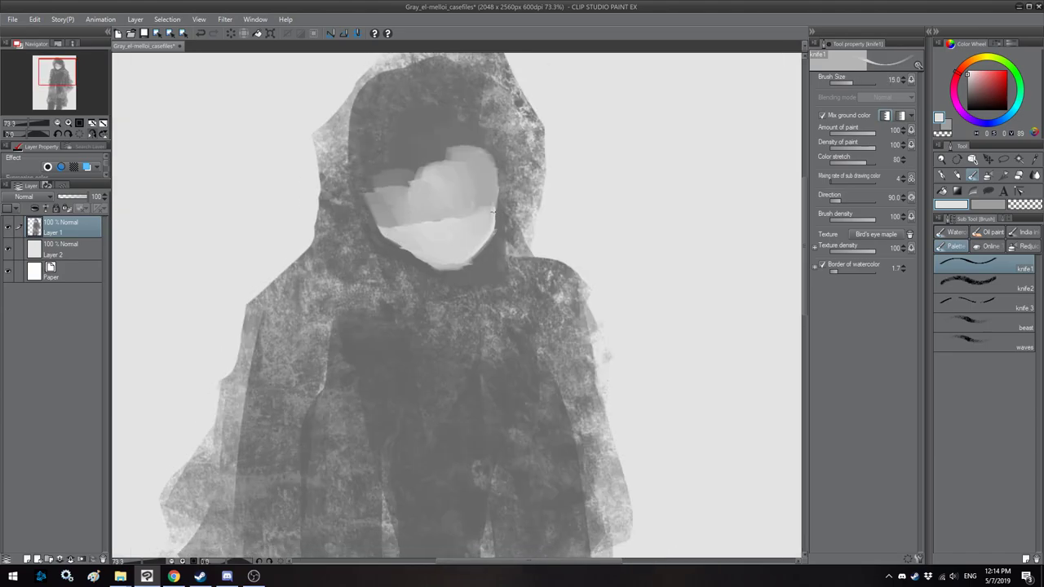
{"action": "key", "text": "bracketright"}
Step: Carve the jaw into a more pointed chin with dark gray sampled from the hood, starting at brush size 30
{"action": "left_click", "coordinate": [501, 221], "text": "alt"}
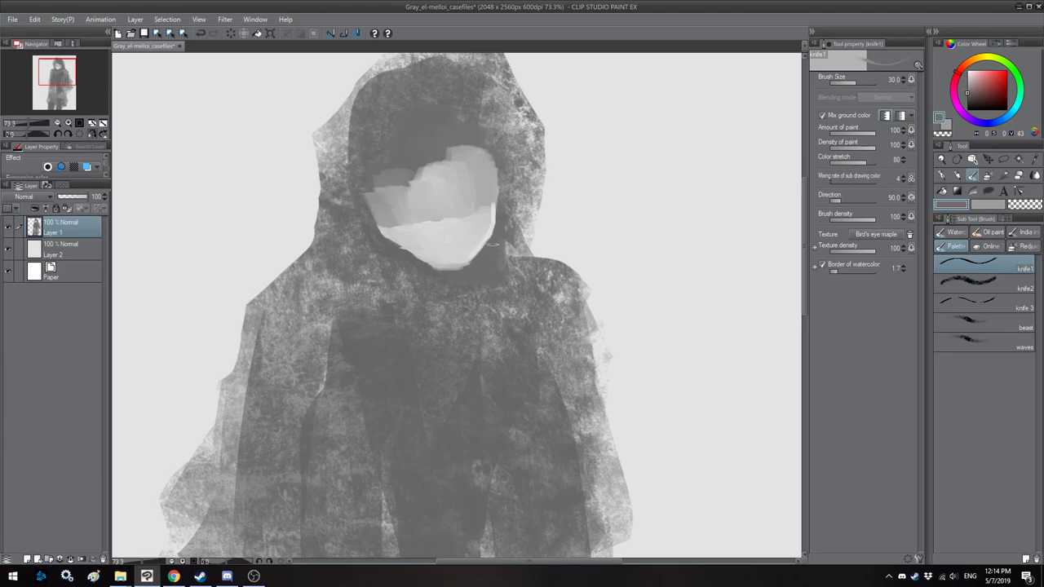
{"action": "key", "text": "h"}
{"action": "mouse_move", "coordinate": [478, 274]}
{"action": "left_mouse_down"}
{"action": "mouse_move", "coordinate": [502, 257]}
{"action": "mouse_move", "coordinate": [465, 238]}
{"action": "left_mouse_up"}
{"action": "key", "text": "bracketright"}
{"action": "key", "text": "bracketright"}
Step: Even out the shadow across the upper face with sampled mid-grays at brush size 60
{"action": "left_click", "coordinate": [493, 186], "text": "alt"}
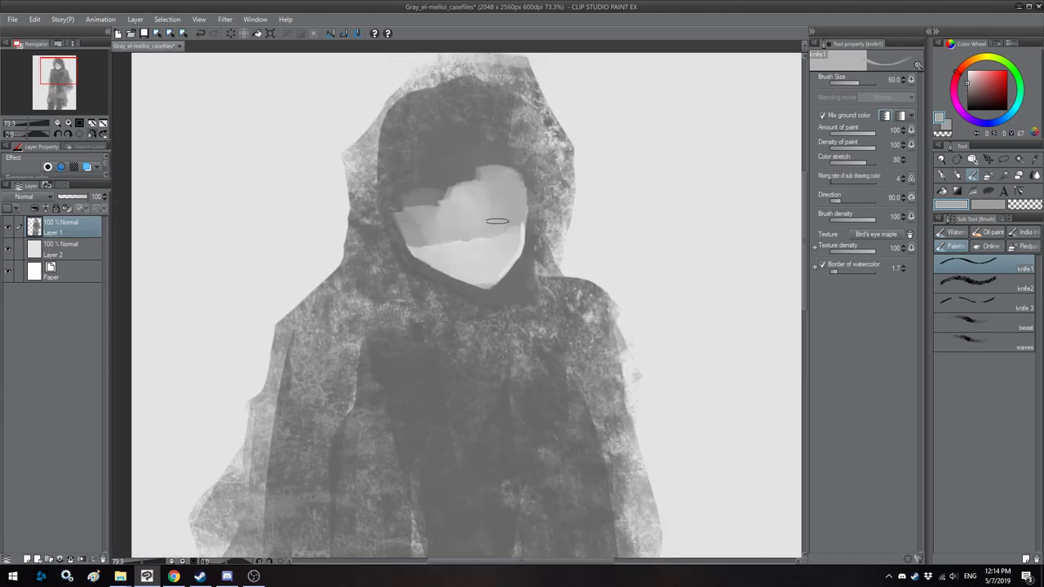
{"action": "left_click", "coordinate": [406, 214], "text": "alt"}
{"action": "key", "text": "h"}
{"action": "left_click_drag", "start_coordinate": [439, 190], "coordinate": [477, 209]}
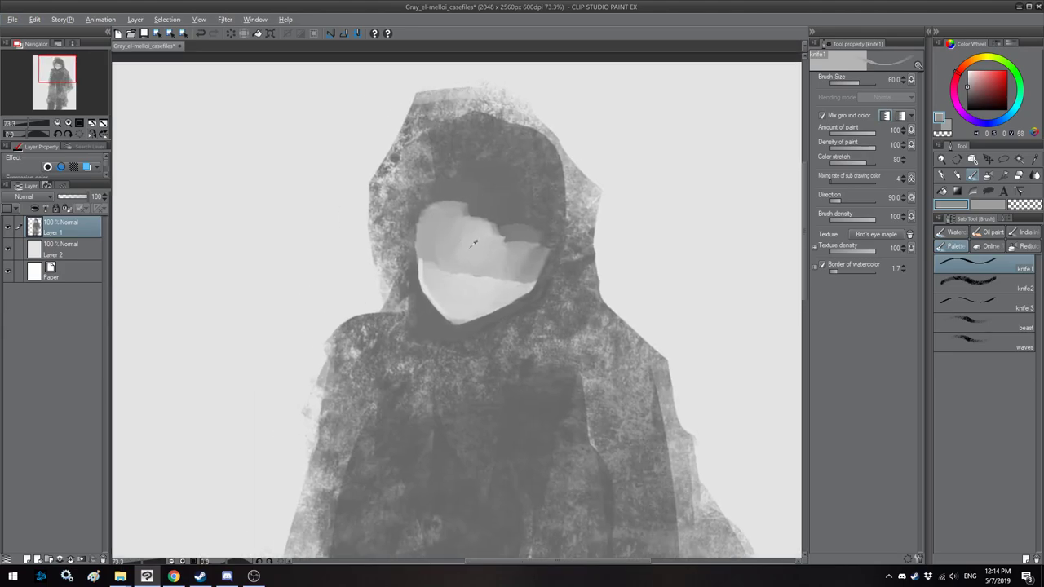
{"action": "left_click", "coordinate": [483, 178], "text": "alt"}
{"action": "mouse_move", "coordinate": [487, 178]}
{"action": "left_mouse_down"}
{"action": "mouse_move", "coordinate": [443, 170]}
{"action": "mouse_move", "coordinate": [496, 187]}
{"action": "left_mouse_up"}
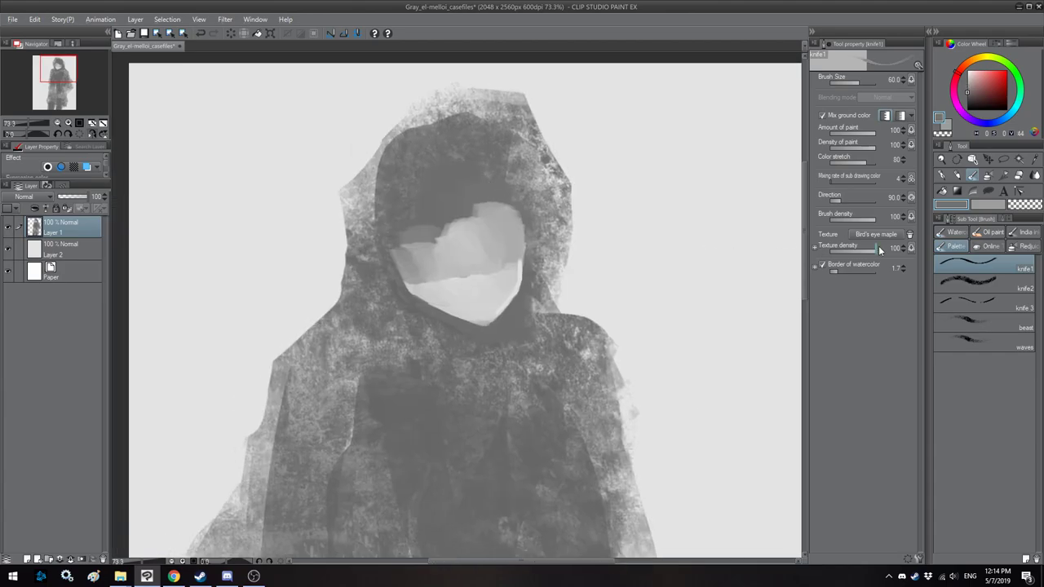
Step: Paint a dark hair strand down over the face with the Oil paint 2 Vertical brush at size 60
{"action": "left_click", "coordinate": [990, 232]}
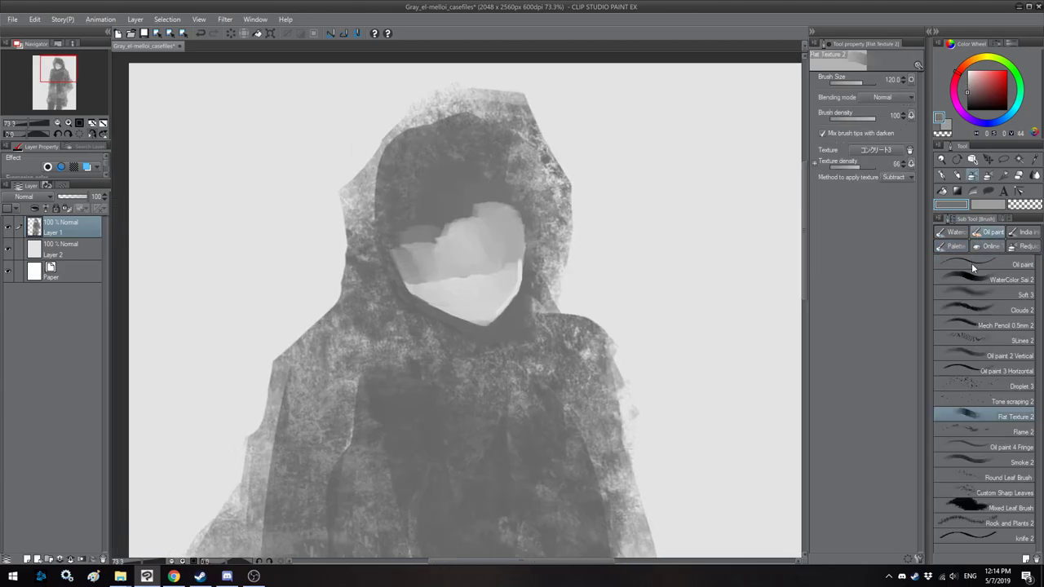
{"action": "left_click", "coordinate": [942, 369]}
{"action": "left_click", "coordinate": [962, 356]}
{"action": "key", "text": "bracketright"}
{"action": "left_click_drag", "start_coordinate": [481, 179], "coordinate": [477, 251]}
{"action": "left_click_drag", "start_coordinate": [477, 202], "coordinate": [477, 248]}
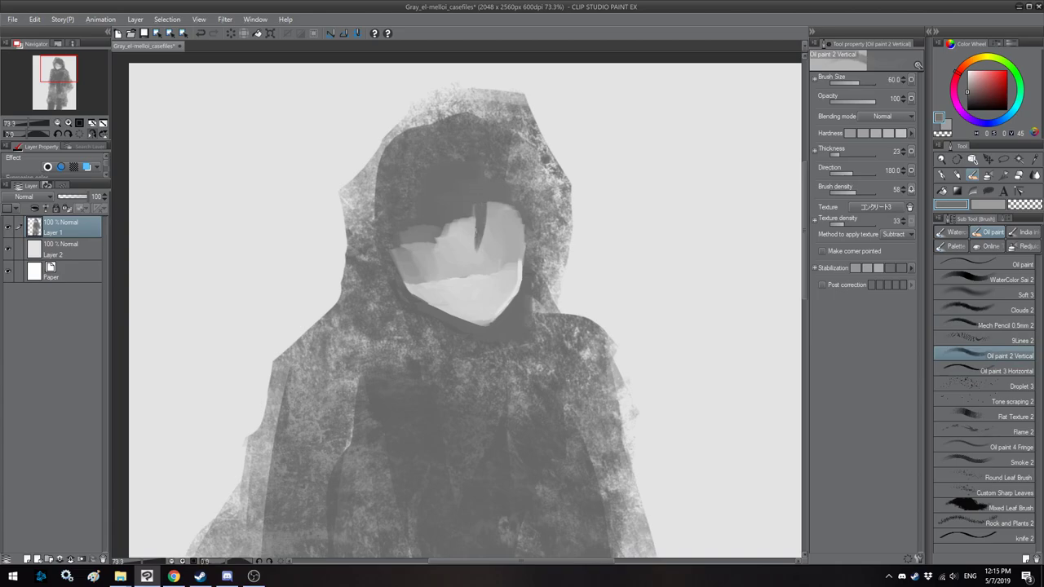
Step: Repaint the forehead and eye area around the strand with light gray sampled from the face
{"action": "left_click", "coordinate": [499, 233], "text": "alt"}
{"action": "left_click", "coordinate": [472, 262], "text": "alt"}
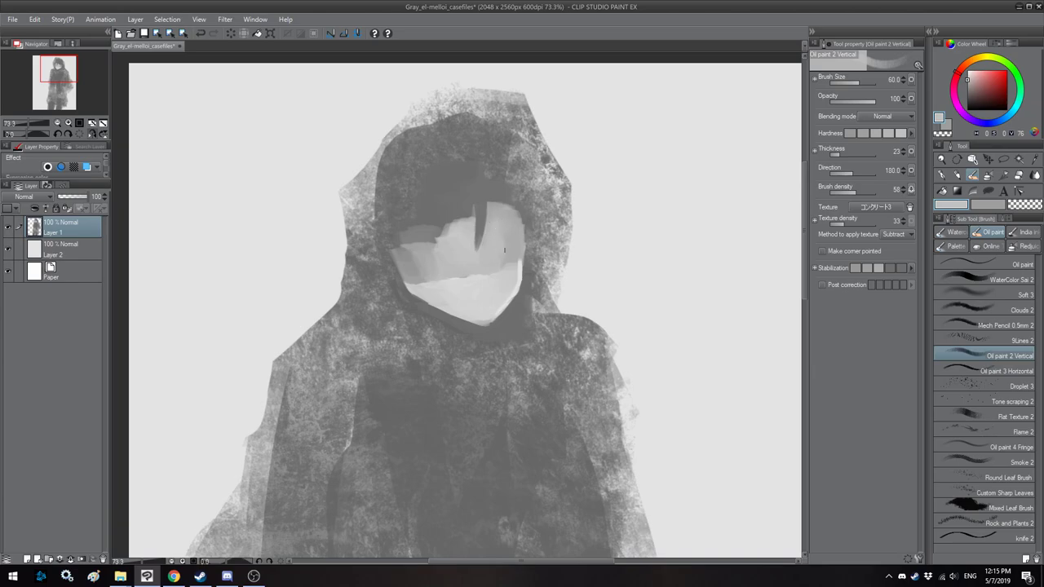
{"action": "key", "text": "bracketright"}
{"action": "mouse_move", "coordinate": [426, 235]}
{"action": "left_mouse_down"}
{"action": "mouse_move", "coordinate": [472, 218]}
{"action": "mouse_move", "coordinate": [469, 231]}
{"action": "mouse_move", "coordinate": [473, 217]}
{"action": "mouse_move", "coordinate": [451, 196]}
{"action": "mouse_move", "coordinate": [483, 187]}
{"action": "mouse_move", "coordinate": [484, 219]}
{"action": "mouse_move", "coordinate": [486, 193]}
{"action": "mouse_move", "coordinate": [481, 235]}
{"action": "left_mouse_up"}
{"action": "key", "text": "bracketright"}
Step: Paint ragged dark bangs of varying thickness across the forehead with dark gray, checking them in the mirrored view
{"action": "left_click", "coordinate": [468, 206], "text": "alt"}
{"action": "key", "text": "bracketleft"}
{"action": "key", "text": "bracketleft"}
{"action": "key", "text": "bracketleft"}
{"action": "key", "text": "bracketleft"}
{"action": "mouse_move", "coordinate": [452, 194]}
{"action": "left_mouse_down"}
{"action": "mouse_move", "coordinate": [461, 235]}
{"action": "mouse_move", "coordinate": [504, 208]}
{"action": "mouse_move", "coordinate": [480, 224]}
{"action": "mouse_move", "coordinate": [488, 247]}
{"action": "mouse_move", "coordinate": [533, 221]}
{"action": "mouse_move", "coordinate": [542, 228]}
{"action": "left_mouse_up"}
{"action": "key", "text": "bracketleft"}
{"action": "key", "text": "bracketleft"}
{"action": "key", "text": "h"}
{"action": "key", "text": "bracketright"}
{"action": "key", "text": "bracketright"}
{"action": "key", "text": "h"}
{"action": "key", "text": "bracketright"}
{"action": "mouse_move", "coordinate": [471, 222]}
{"action": "left_mouse_down"}
{"action": "mouse_move", "coordinate": [489, 292]}
{"action": "mouse_move", "coordinate": [467, 265]}
{"action": "left_mouse_up"}
Step: Paint a light gray strand down the middle of the bangs using a tone sampled from the face
{"action": "key", "text": "bracketright"}
{"action": "left_click", "coordinate": [527, 235], "text": "alt"}
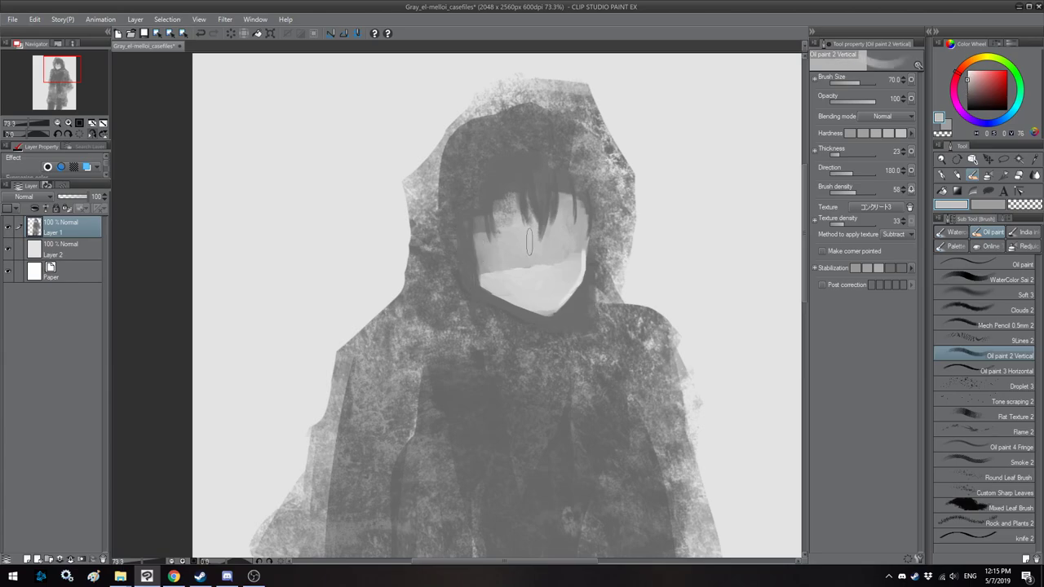
{"action": "left_click_drag", "start_coordinate": [551, 214], "coordinate": [554, 226]}
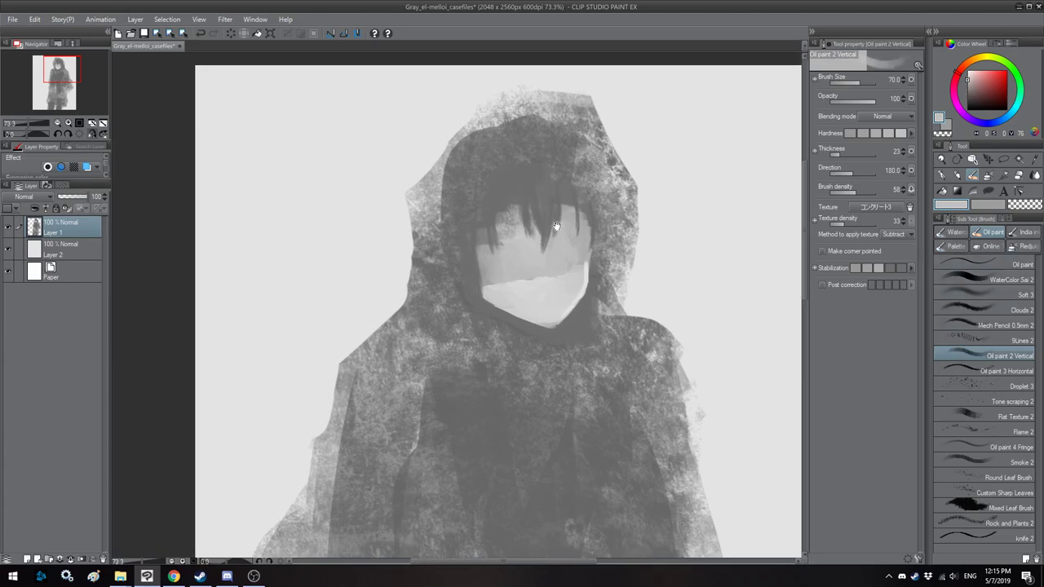
{"action": "left_click", "coordinate": [573, 233], "text": "alt"}
{"action": "mouse_move", "coordinate": [541, 169]}
{"action": "left_mouse_down"}
{"action": "mouse_move", "coordinate": [544, 221]}
{"action": "mouse_move", "coordinate": [553, 192]}
{"action": "mouse_move", "coordinate": [537, 218]}
{"action": "left_mouse_up"}
Step: Narrow the light strand with dark gray sampled from the hair at brush size 40
{"action": "key", "text": "["}
{"action": "key", "text": "["}
{"action": "key", "text": "["}
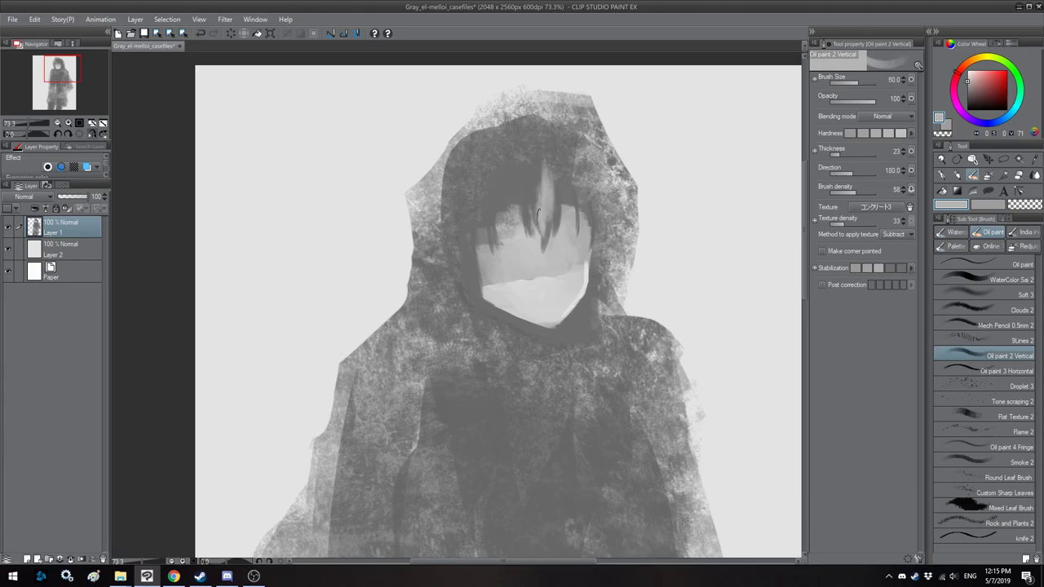
{"action": "left_click", "coordinate": [536, 193], "text": "alt"}
{"action": "left_click_drag", "start_coordinate": [542, 167], "coordinate": [540, 204]}
{"action": "left_click_drag", "start_coordinate": [543, 188], "coordinate": [539, 207]}
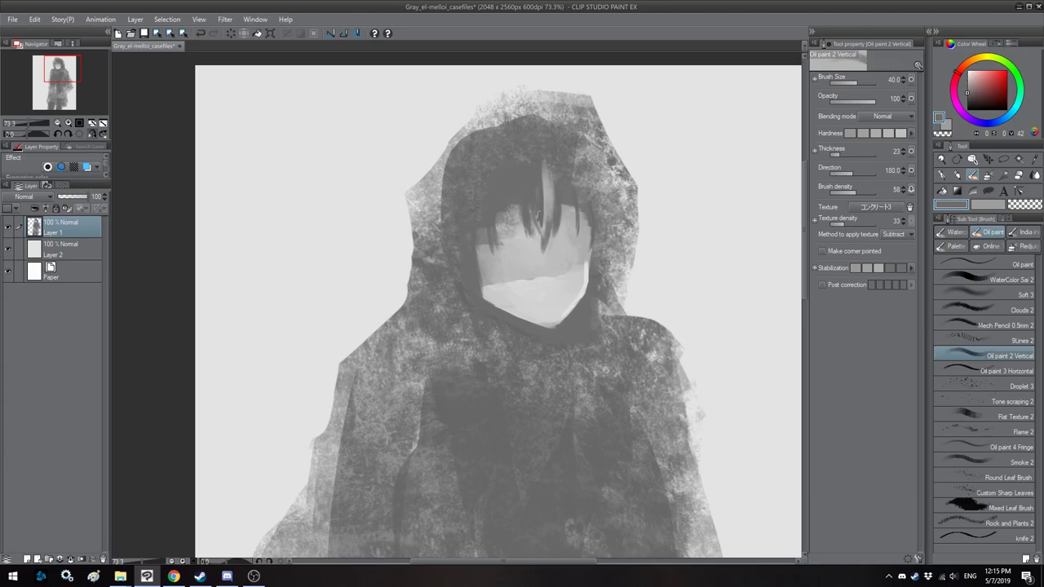
Step: Blend the light strand into the surrounding hair using the Palette knife brush knife1 with a sampled hair gray
{"action": "key", "text": "h"}
{"action": "mouse_move", "coordinate": [389, 233]}
{"action": "left_mouse_down"}
{"action": "mouse_move", "coordinate": [456, 240]}
{"action": "mouse_move", "coordinate": [513, 215]}
{"action": "left_mouse_up"}
{"action": "left_click", "coordinate": [943, 248]}
{"action": "key", "text": "h"}
{"action": "left_click", "coordinate": [515, 214], "text": "alt"}
{"action": "key", "text": "bracketleft"}
{"action": "key", "text": "bracketright"}
{"action": "left_click", "coordinate": [502, 185], "text": "alt"}
{"action": "left_click_drag", "start_coordinate": [507, 171], "coordinate": [505, 240]}
Step: Paint slim mid-gray and dark strands down the outer side of the bangs with knife1, checking the whole figure mirrored
{"action": "left_click", "coordinate": [519, 186], "text": "alt"}
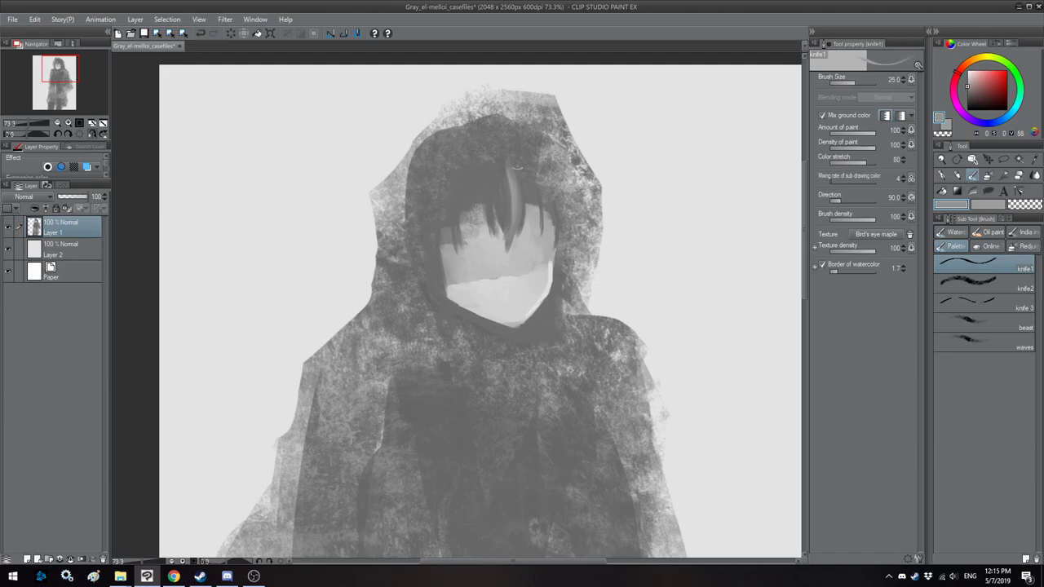
{"action": "key", "text": "bracketright"}
{"action": "left_click", "coordinate": [489, 187], "text": "alt"}
{"action": "key", "text": "h"}
{"action": "key", "text": "h"}
{"action": "scroll", "coordinate": [487, 234], "scroll_direction": "down", "scroll_amount": 5}
{"action": "scroll", "coordinate": [482, 229], "scroll_direction": "down", "scroll_amount": 1}
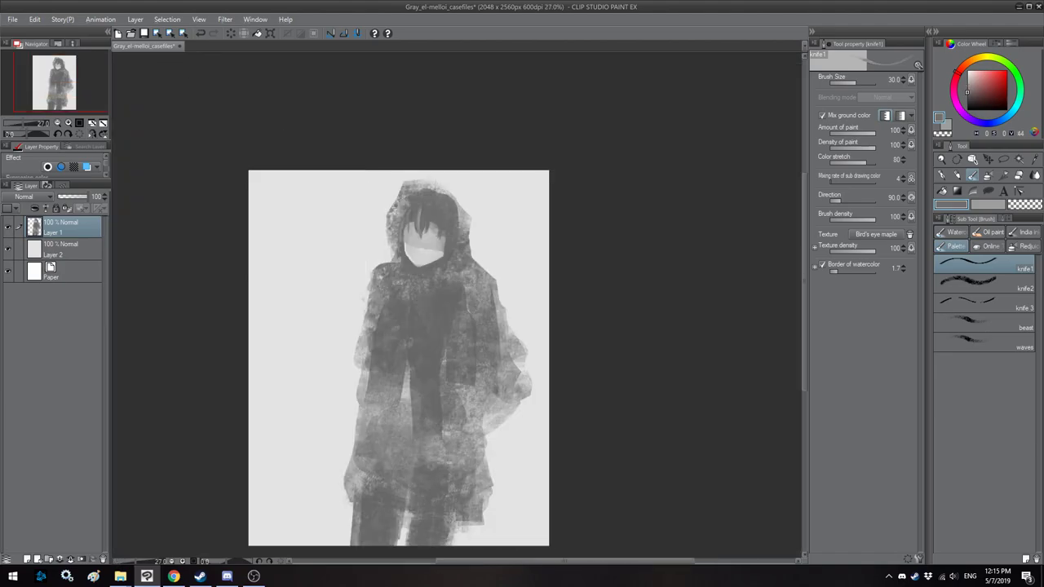
{"action": "scroll", "coordinate": [420, 243], "scroll_direction": "up", "scroll_amount": 3}
{"action": "scroll", "coordinate": [422, 243], "scroll_direction": "up", "scroll_amount": 2}
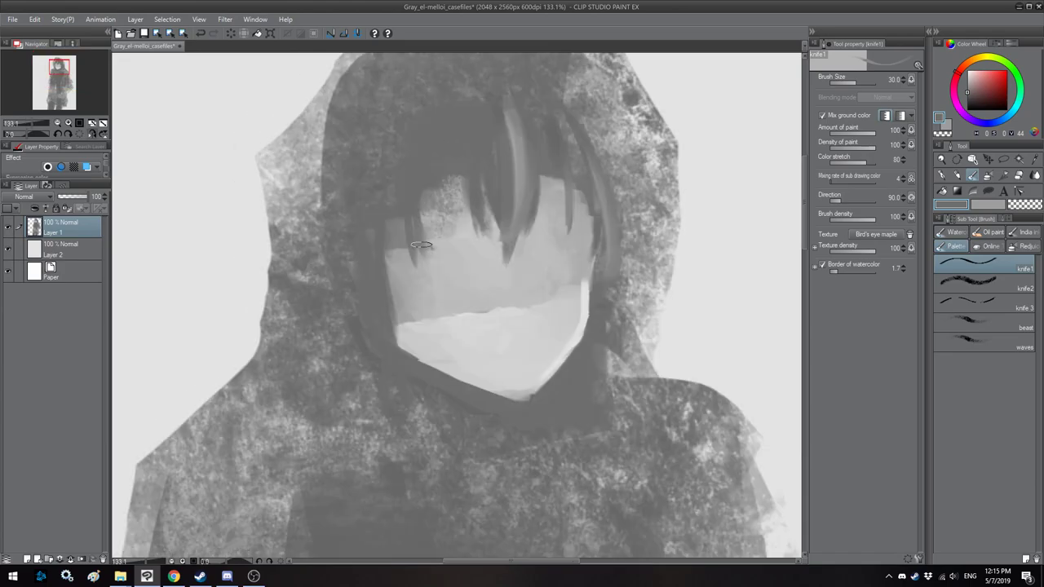
Step: Block in the larger, nearer eye as a dark gray almond shape below the bangs with the knife1 brush
{"action": "key", "text": "h"}
{"action": "mouse_move", "coordinate": [447, 237]}
{"action": "left_mouse_down"}
{"action": "mouse_move", "coordinate": [451, 276]}
{"action": "mouse_move", "coordinate": [527, 354]}
{"action": "mouse_move", "coordinate": [454, 336]}
{"action": "mouse_move", "coordinate": [443, 346]}
{"action": "mouse_move", "coordinate": [478, 342]}
{"action": "mouse_move", "coordinate": [465, 335]}
{"action": "mouse_move", "coordinate": [484, 346]}
{"action": "mouse_move", "coordinate": [474, 340]}
{"action": "mouse_move", "coordinate": [466, 354]}
{"action": "mouse_move", "coordinate": [458, 339]}
{"action": "mouse_move", "coordinate": [476, 342]}
{"action": "mouse_move", "coordinate": [445, 356]}
{"action": "mouse_move", "coordinate": [472, 342]}
{"action": "mouse_move", "coordinate": [451, 354]}
{"action": "mouse_move", "coordinate": [479, 354]}
{"action": "mouse_move", "coordinate": [443, 340]}
{"action": "mouse_move", "coordinate": [402, 352]}
{"action": "mouse_move", "coordinate": [435, 350]}
{"action": "left_mouse_up"}
{"action": "key", "text": "]"}
{"action": "key", "text": "]"}
{"action": "key", "text": "ctrl+z"}
{"action": "key", "text": "bracketleft"}
{"action": "key", "text": "bracketright"}
{"action": "key", "text": "bracketright"}
{"action": "key", "text": "bracketleft"}
{"action": "key", "text": "h"}
Step: Block in the far eye as a smaller dark shape and trim its outline with sampled face grays at brush size 10
{"action": "mouse_move", "coordinate": [538, 331]}
{"action": "left_mouse_down"}
{"action": "mouse_move", "coordinate": [519, 323]}
{"action": "mouse_move", "coordinate": [523, 335]}
{"action": "mouse_move", "coordinate": [551, 321]}
{"action": "mouse_move", "coordinate": [550, 337]}
{"action": "mouse_move", "coordinate": [560, 326]}
{"action": "mouse_move", "coordinate": [526, 342]}
{"action": "mouse_move", "coordinate": [504, 330]}
{"action": "mouse_move", "coordinate": [512, 341]}
{"action": "mouse_move", "coordinate": [563, 327]}
{"action": "mouse_move", "coordinate": [544, 335]}
{"action": "left_mouse_up"}
{"action": "key", "text": "bracketleft"}
{"action": "key", "text": "bracketright"}
{"action": "left_click", "coordinate": [524, 323], "text": "alt"}
{"action": "left_click", "coordinate": [537, 332], "text": "alt"}
{"action": "left_click", "coordinate": [555, 314], "text": "alt"}
{"action": "key", "text": "bracketleft"}
{"action": "key", "text": "bracketleft"}
{"action": "key", "text": "bracketleft"}
{"action": "key", "text": "bracketleft"}
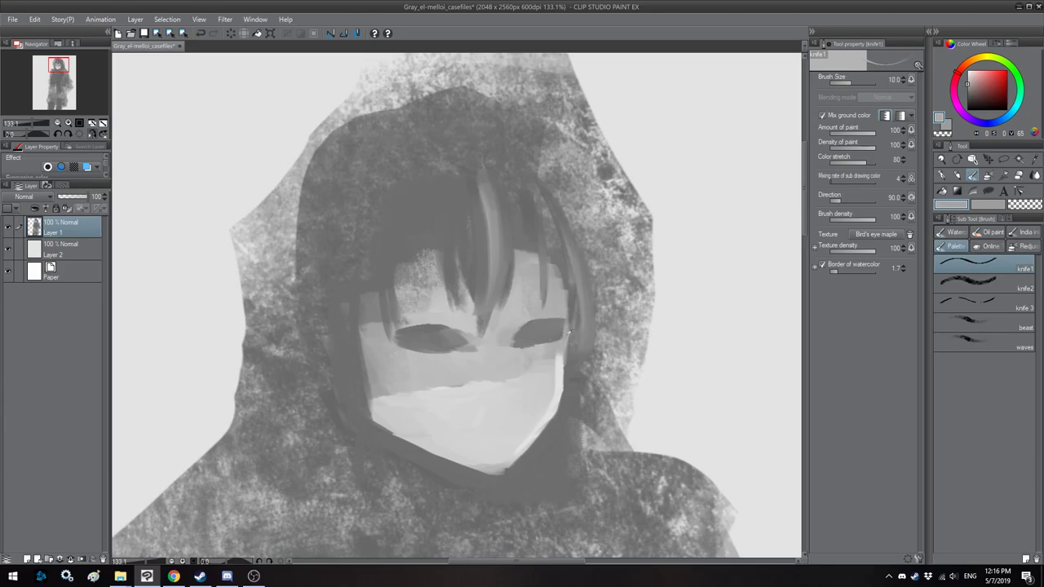
Step: Clean up the edges and corners of both dark eye shapes with sampled grays at up to brush size 20
{"action": "left_click", "coordinate": [558, 325], "text": "alt"}
{"action": "key", "text": "bracketright"}
{"action": "left_click", "coordinate": [509, 336], "text": "alt"}
{"action": "left_click", "coordinate": [512, 347], "text": "alt"}
{"action": "key", "text": "h"}
{"action": "left_click", "coordinate": [443, 331], "text": "alt"}
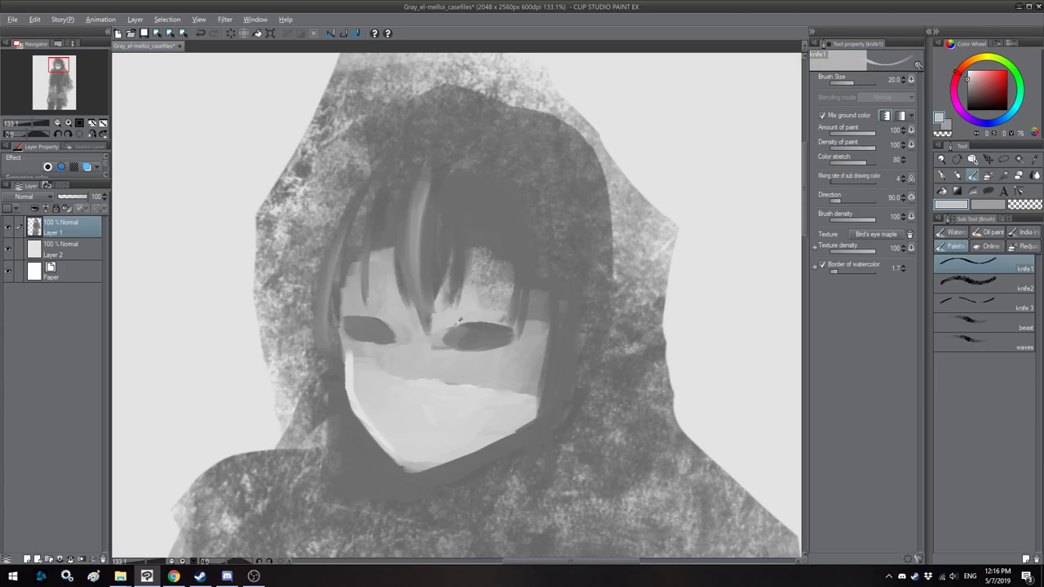
Step: Paint a light eye white at the inner side of the nearer eye and outline its inner corner in dark gray
{"action": "key", "text": "h"}
{"action": "left_click_drag", "start_coordinate": [470, 332], "coordinate": [461, 290]}
{"action": "key", "text": "bracketleft"}
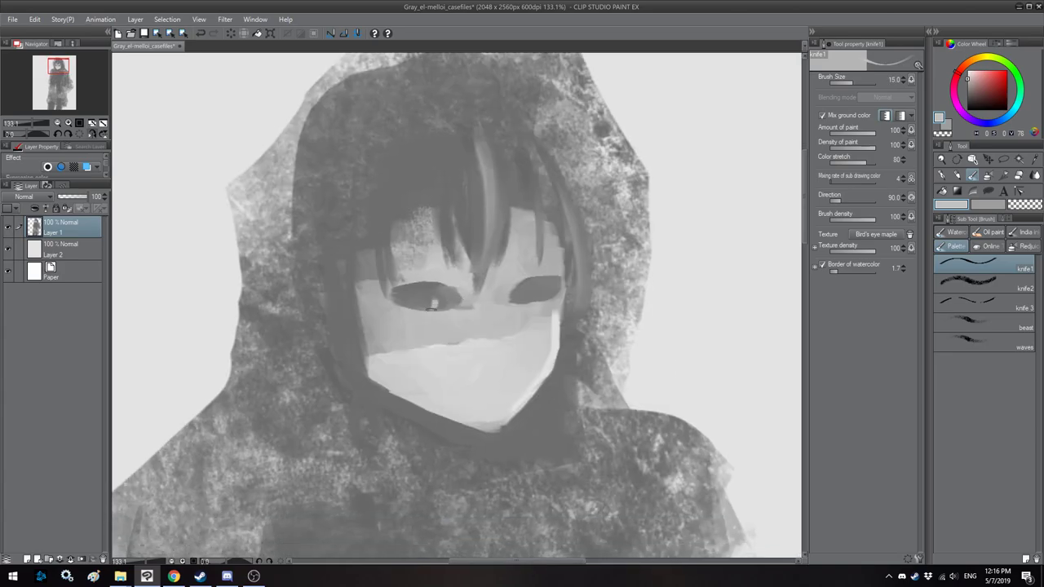
{"action": "key", "text": "bracketright"}
{"action": "mouse_move", "coordinate": [443, 298]}
{"action": "left_mouse_down"}
{"action": "mouse_move", "coordinate": [447, 310]}
{"action": "mouse_move", "coordinate": [445, 296]}
{"action": "mouse_move", "coordinate": [440, 304]}
{"action": "mouse_move", "coordinate": [478, 307]}
{"action": "left_mouse_up"}
{"action": "key", "text": "bracketright"}
{"action": "key", "text": "h"}
{"action": "left_click", "coordinate": [485, 292], "text": "alt"}
{"action": "key", "text": "bracketleft"}
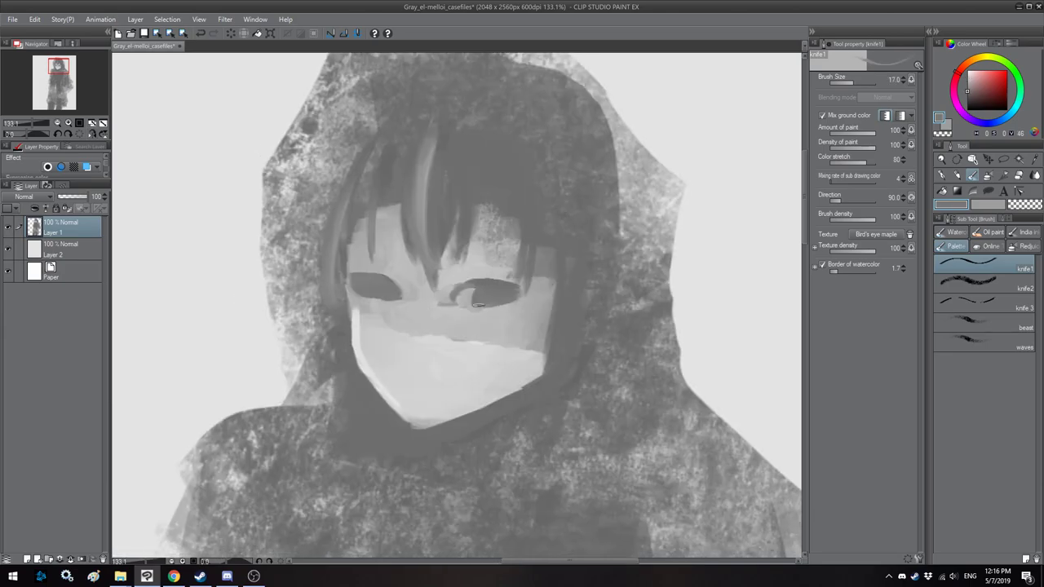
Step: Refine the nearer eye's upper lid and outer corner with light gray at brush size 7, using a rotated view
{"action": "left_click", "coordinate": [475, 309], "text": "alt"}
{"action": "left_click_drag", "start_coordinate": [518, 303], "coordinate": [514, 248]}
{"action": "left_click", "coordinate": [507, 244], "text": "alt"}
{"action": "key", "text": "bracketleft"}
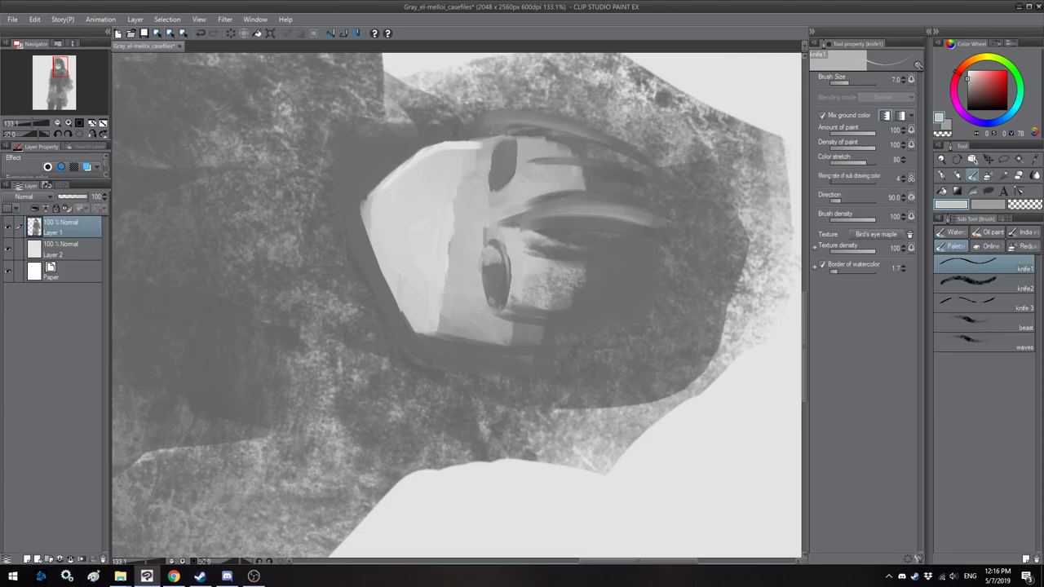
{"action": "key", "text": "minus"}
{"action": "key", "text": "minus"}
{"action": "key", "text": "minus"}
{"action": "key", "text": "minus"}
{"action": "key", "text": "minus"}
{"action": "key", "text": "minus"}
{"action": "key", "text": "h"}
{"action": "scroll", "coordinate": [470, 237], "scroll_direction": "down", "scroll_amount": 4}
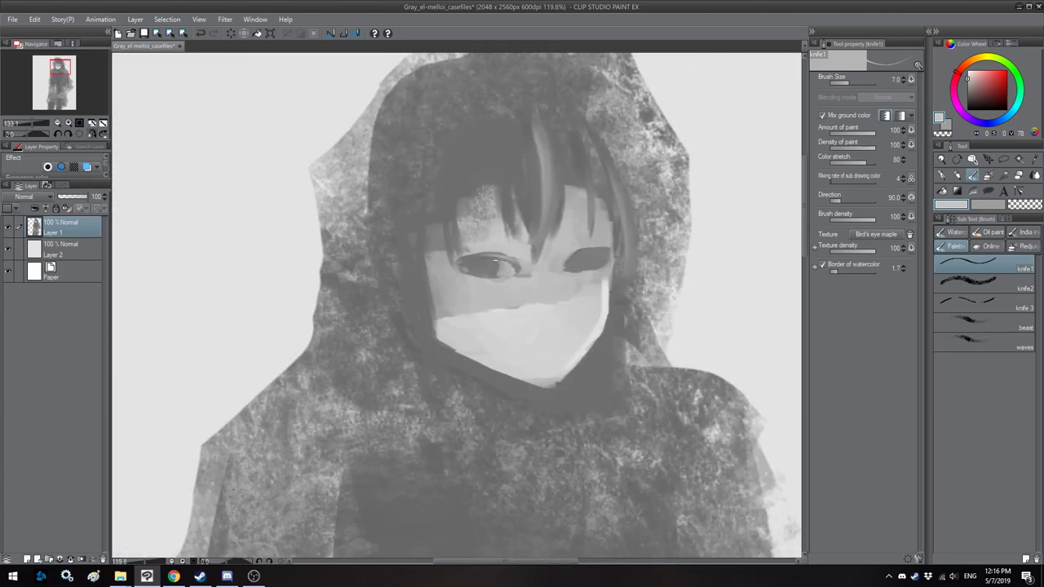
{"action": "scroll", "coordinate": [469, 238], "scroll_direction": "up", "scroll_amount": 3}
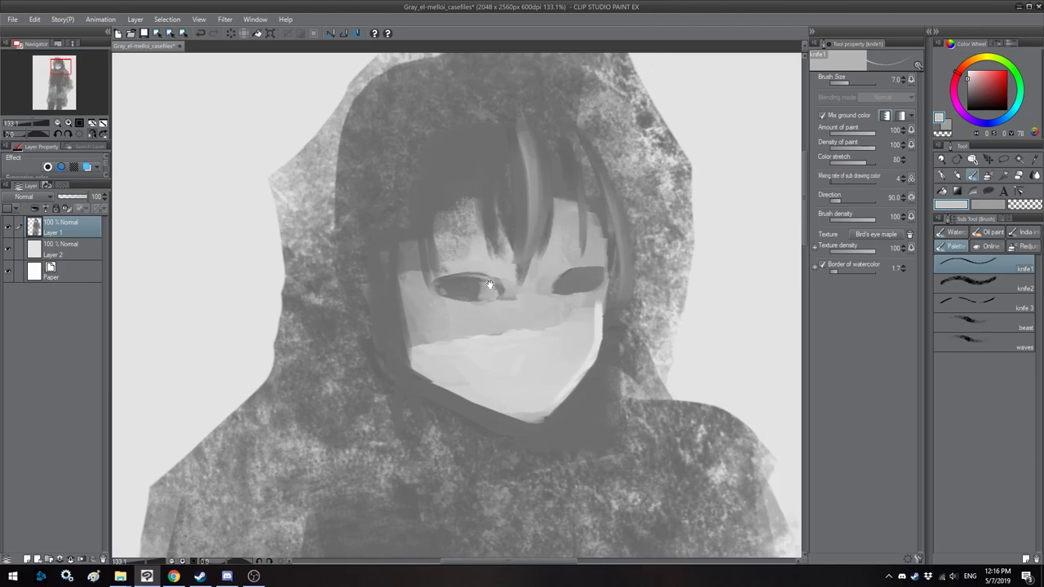
Step: Strengthen the nearer eye's upper lid and dark fill with sampled dark gray at brush size 17
{"action": "key", "text": "bracketright"}
{"action": "key", "text": "bracketright"}
{"action": "key", "text": "bracketright"}
{"action": "key", "text": "bracketright"}
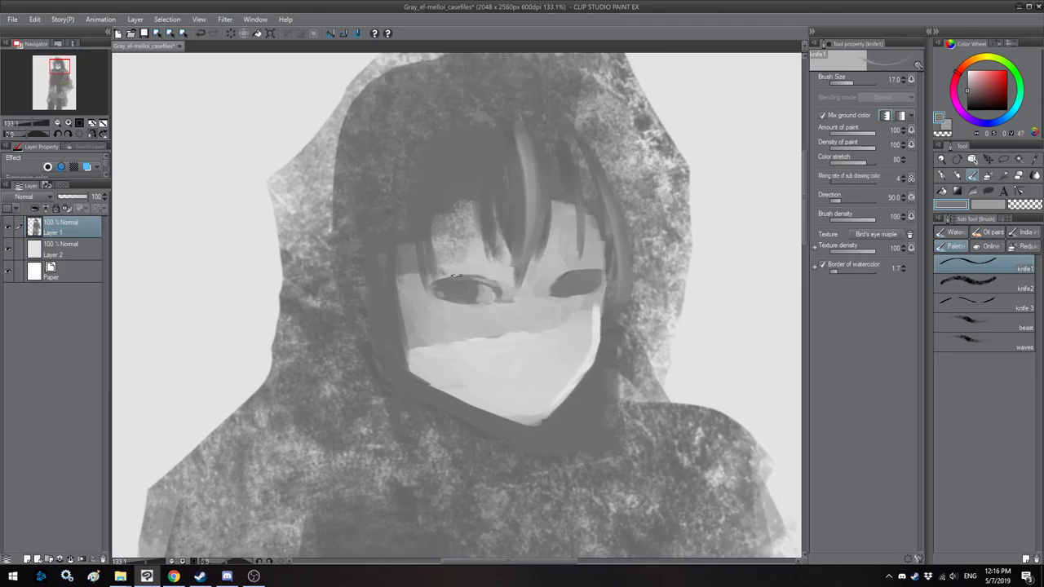
{"action": "key", "text": "h"}
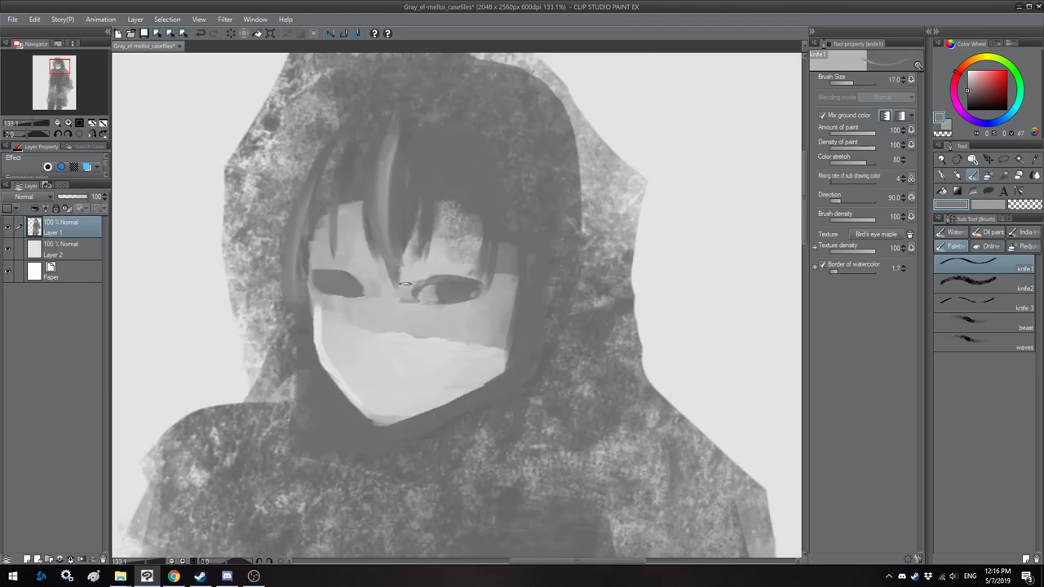
Step: Extend the nearer eye's dark iris downward into a rounded shape and reinforce its upper lid at brush size 15
{"action": "key", "text": "alt+Tab"}
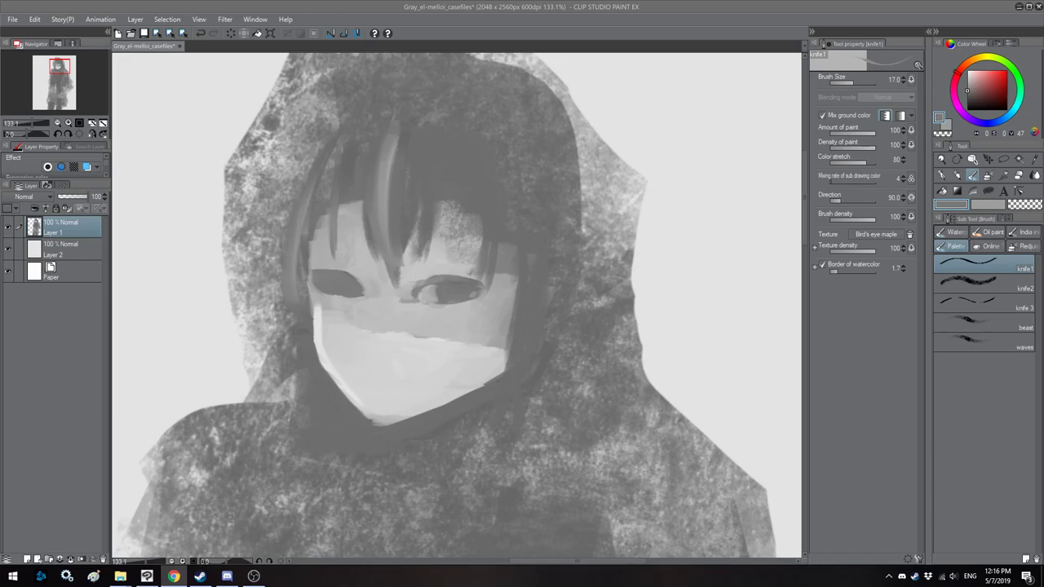
{"action": "left_click", "coordinate": [566, 4]}
{"action": "key", "text": "h"}
{"action": "scroll", "coordinate": [490, 181], "scroll_direction": "up", "scroll_amount": 3}
{"action": "key", "text": "h"}
{"action": "mouse_move", "coordinate": [453, 321]}
{"action": "left_mouse_down"}
{"action": "mouse_move", "coordinate": [506, 267]}
{"action": "mouse_move", "coordinate": [491, 302]}
{"action": "mouse_move", "coordinate": [513, 298]}
{"action": "left_mouse_up"}
{"action": "key", "text": "]"}
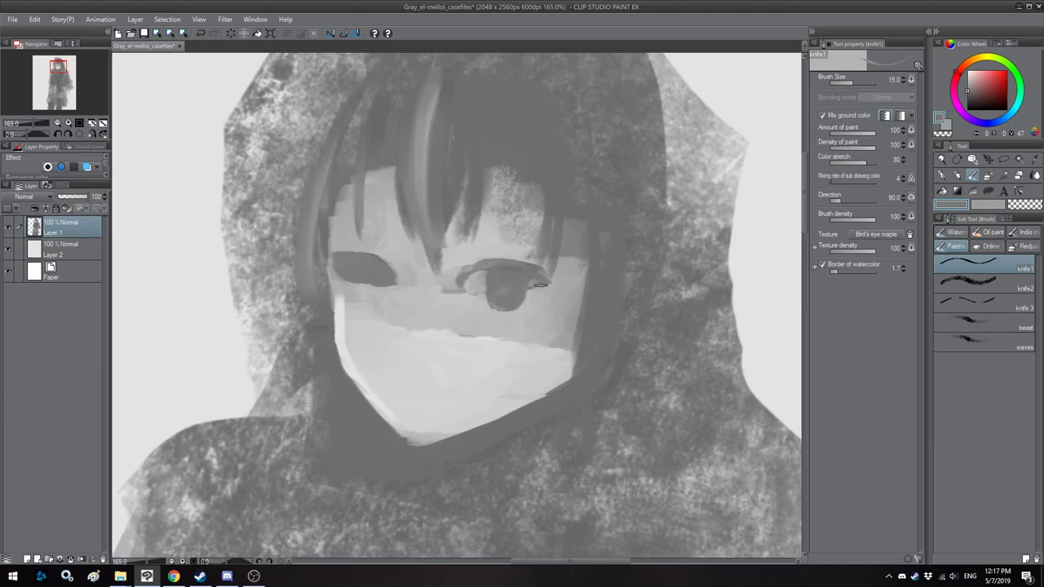
Step: Paint light eye whites on both sides of the nearer eye's iris with grays sampled from the face
{"action": "left_click", "coordinate": [534, 287], "text": "alt"}
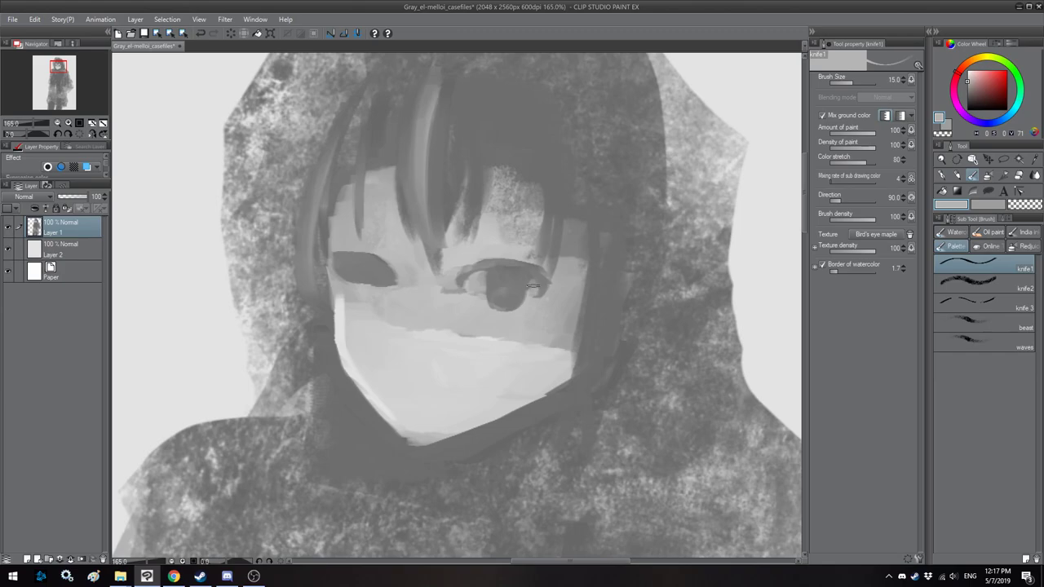
{"action": "left_click", "coordinate": [452, 340], "text": "alt"}
{"action": "key", "text": "h"}
{"action": "left_click_drag", "start_coordinate": [473, 323], "coordinate": [457, 314]}
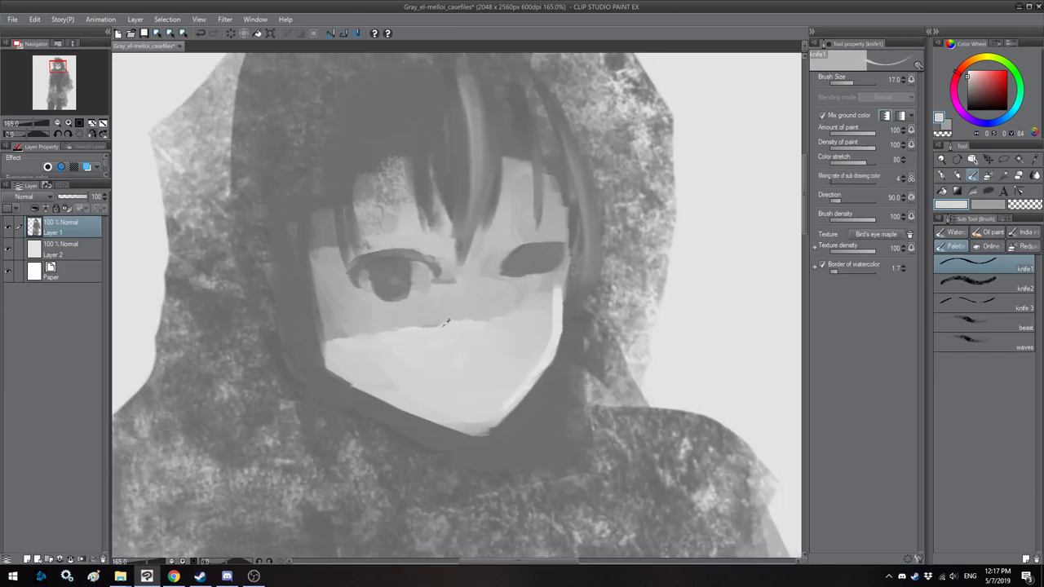
{"action": "key", "text": "bracketleft"}
{"action": "key", "text": "bracketleft"}
{"action": "key", "text": "bracketleft"}
Step: Redefine the nearer eye's iris and upper lash line with sampled dark grays, ending at brush size 15
{"action": "left_click", "coordinate": [388, 270], "text": "alt"}
{"action": "key", "text": "bracketright"}
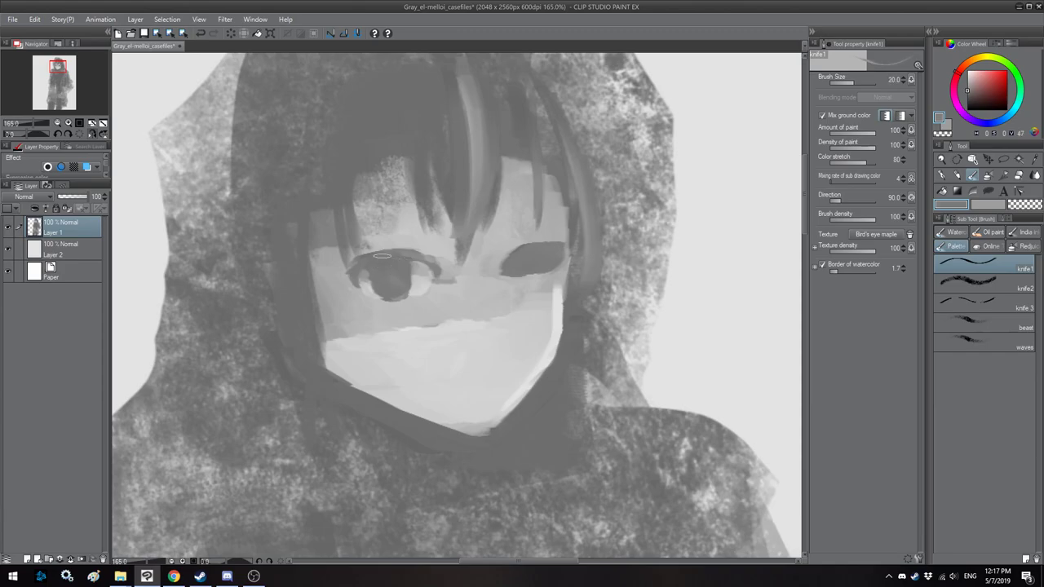
{"action": "left_click", "coordinate": [427, 264], "text": "alt"}
{"action": "left_click", "coordinate": [412, 254], "text": "alt"}
{"action": "key", "text": "bracketleft"}
{"action": "left_click_drag", "start_coordinate": [445, 260], "coordinate": [434, 244]}
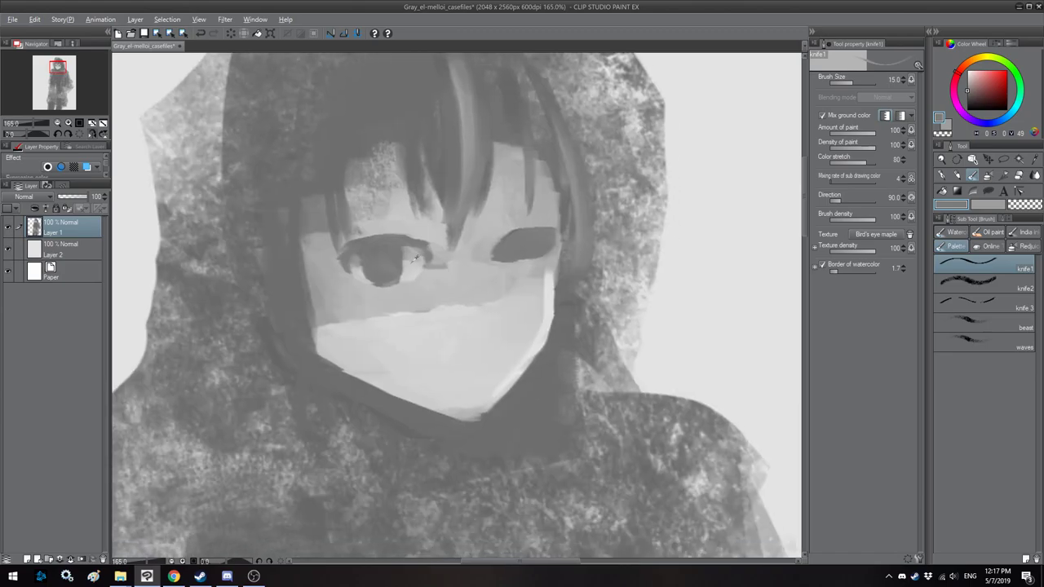
Step: Reshape the far eye with a dark upper lid, a rounded iris and a light eye white at brush size 15
{"action": "key", "text": "bracketright"}
{"action": "key", "text": "bracketright"}
{"action": "key", "text": "bracketright"}
{"action": "mouse_move", "coordinate": [531, 246]}
{"action": "left_mouse_down"}
{"action": "mouse_move", "coordinate": [517, 275]}
{"action": "mouse_move", "coordinate": [509, 243]}
{"action": "mouse_move", "coordinate": [519, 263]}
{"action": "mouse_move", "coordinate": [525, 255]}
{"action": "mouse_move", "coordinate": [505, 253]}
{"action": "mouse_move", "coordinate": [521, 266]}
{"action": "mouse_move", "coordinate": [511, 271]}
{"action": "mouse_move", "coordinate": [542, 245]}
{"action": "left_mouse_up"}
{"action": "left_click", "coordinate": [530, 282], "text": "alt"}
{"action": "key", "text": "bracketleft"}
{"action": "key", "text": "bracketleft"}
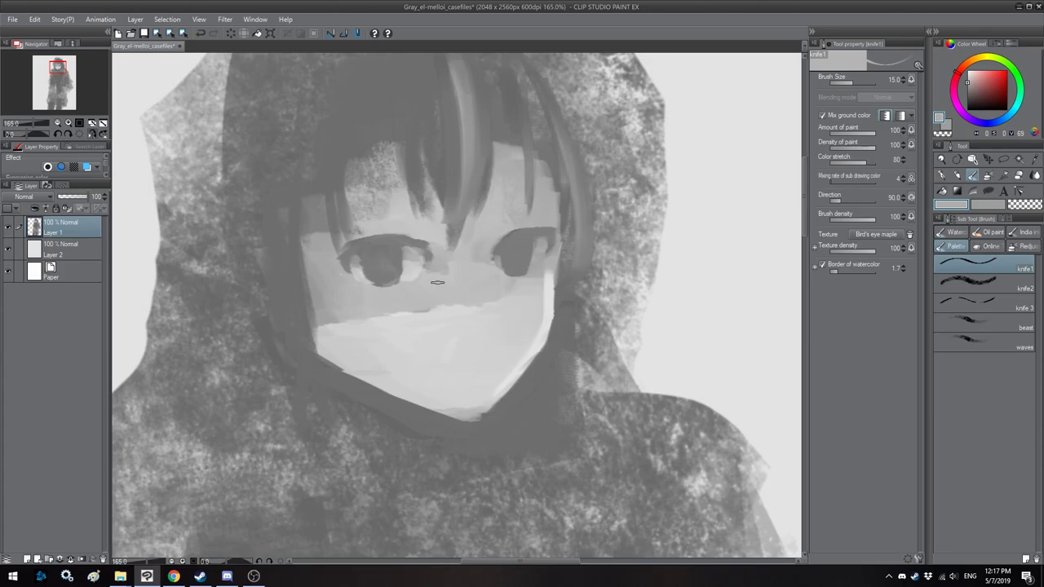
Step: Brighten the eye whites and add small light highlights to both irises with sampled light gray at brush size 10
{"action": "scroll", "coordinate": [429, 266], "scroll_direction": "down", "scroll_amount": 5}
{"action": "scroll", "coordinate": [443, 196], "scroll_direction": "up", "scroll_amount": 6}
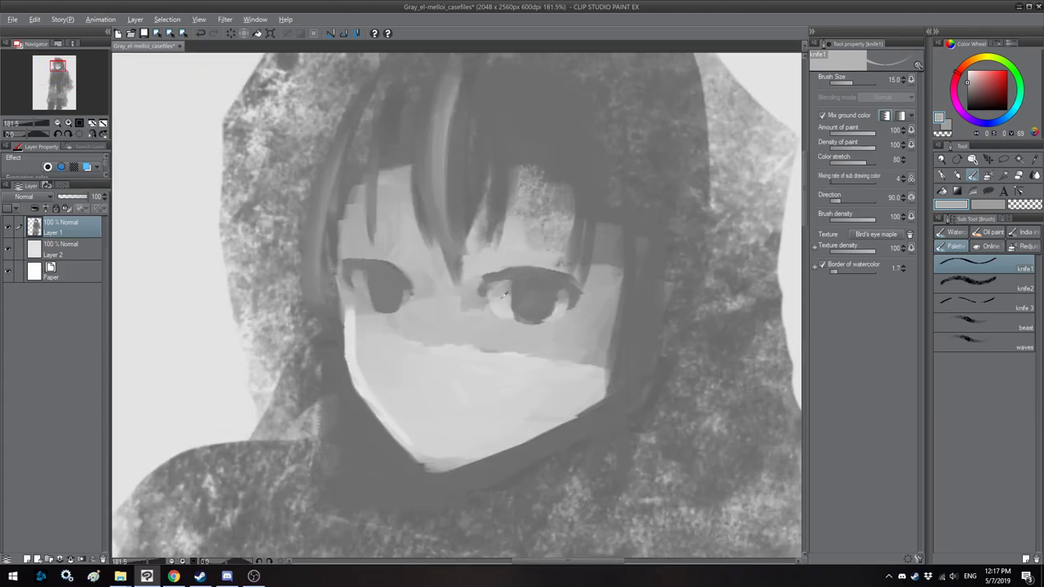
{"action": "left_click", "coordinate": [503, 299], "text": "alt"}
{"action": "key", "text": "h"}
{"action": "mouse_move", "coordinate": [523, 272]}
{"action": "left_mouse_down"}
{"action": "mouse_move", "coordinate": [512, 263]}
{"action": "mouse_move", "coordinate": [536, 296]}
{"action": "left_mouse_up"}
{"action": "key", "text": "bracketleft"}
{"action": "key", "text": "bracketleft"}
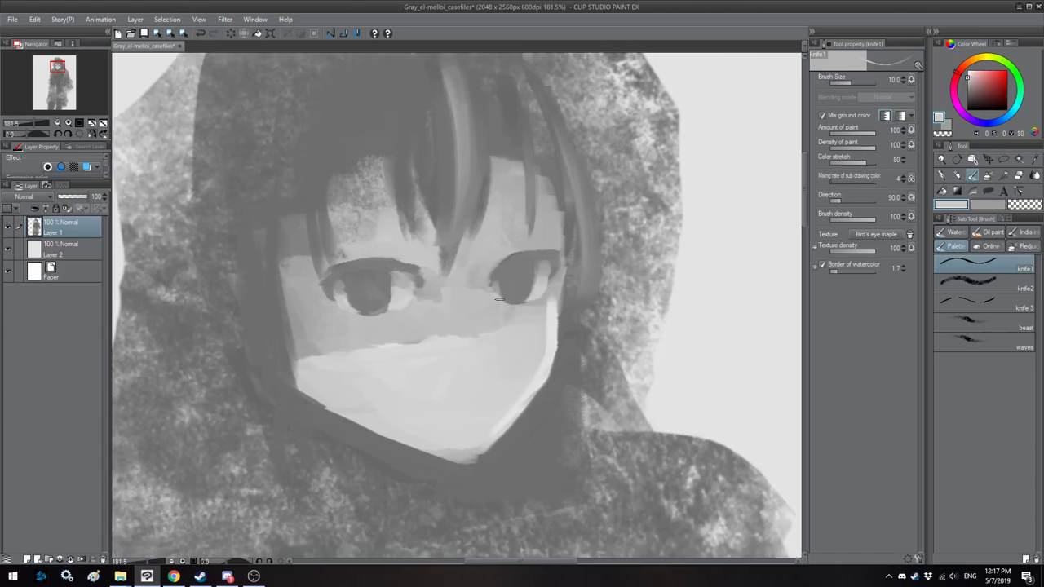
{"action": "scroll", "coordinate": [516, 277], "scroll_direction": "down", "scroll_amount": 1}
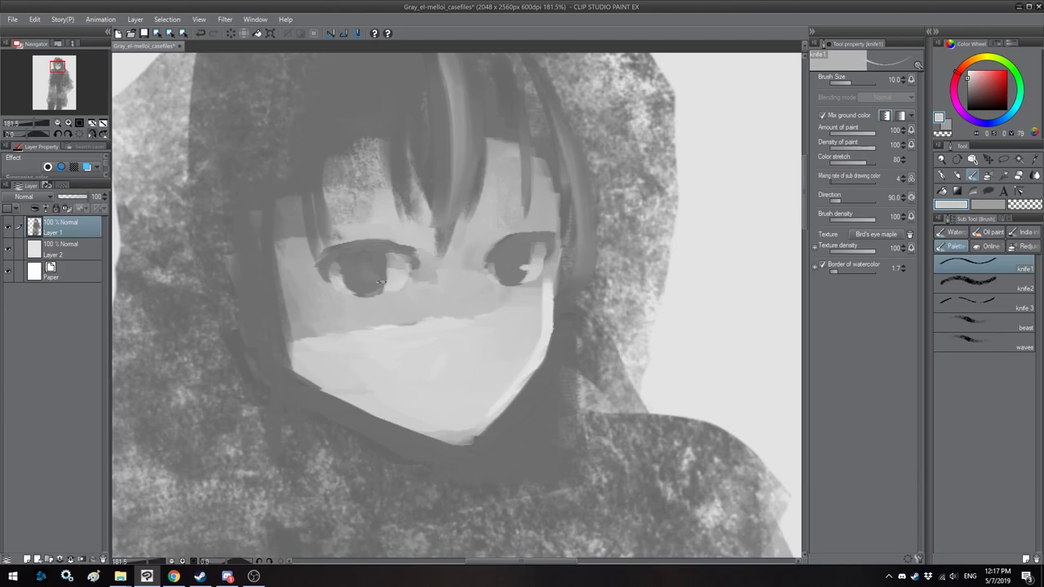
Step: Trim the ragged, textured top of the hood into a lower, smoothly rounded outline with a large round brush tip
{"action": "scroll", "coordinate": [379, 281], "scroll_direction": "down", "scroll_amount": 5}
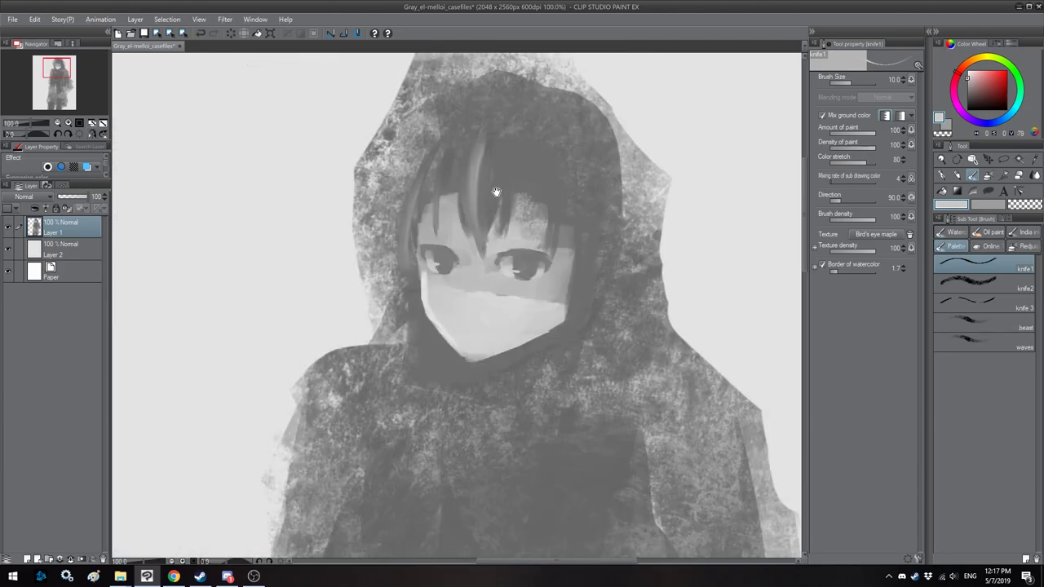
{"action": "scroll", "coordinate": [462, 216], "scroll_direction": "down", "scroll_amount": 1}
{"action": "scroll", "coordinate": [462, 216], "scroll_direction": "up", "scroll_amount": 4}
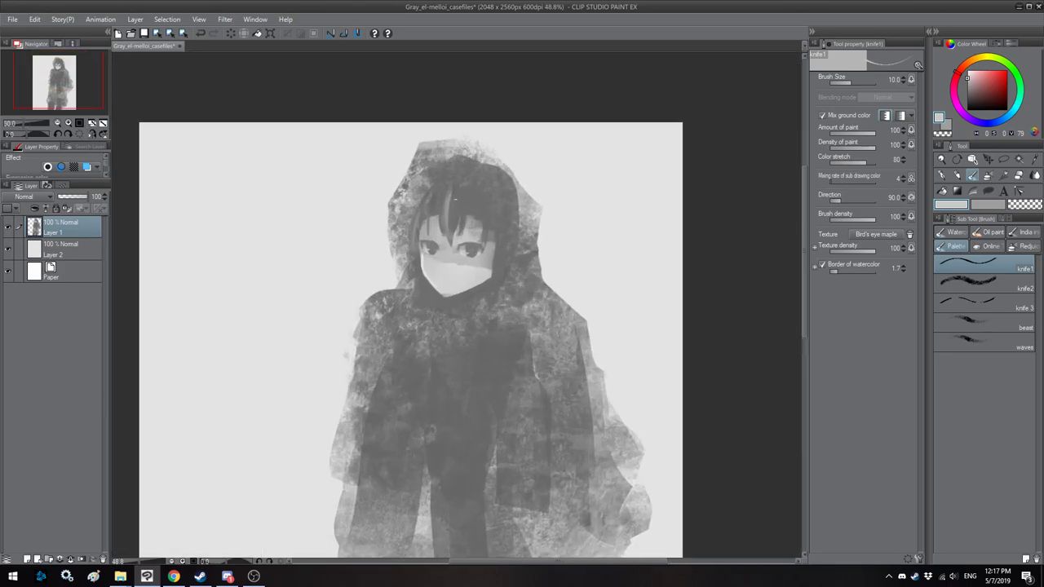
{"action": "key", "text": "h"}
{"action": "left_click_drag", "start_coordinate": [463, 151], "coordinate": [473, 179]}
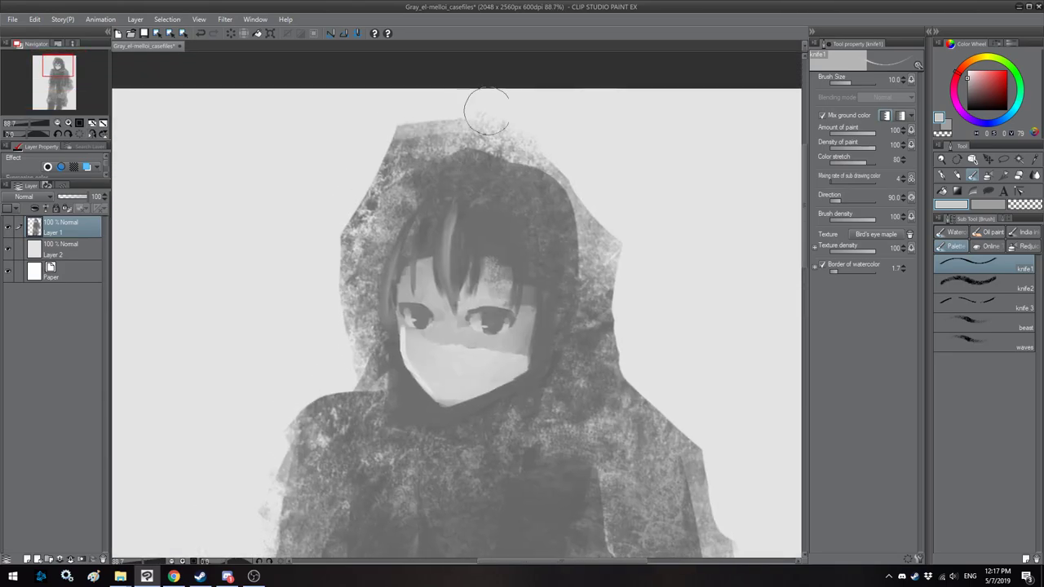
{"action": "mouse_move", "coordinate": [519, 118]}
{"action": "left_mouse_down"}
{"action": "mouse_move", "coordinate": [441, 114]}
{"action": "mouse_move", "coordinate": [453, 115]}
{"action": "mouse_move", "coordinate": [340, 164]}
{"action": "left_mouse_up"}
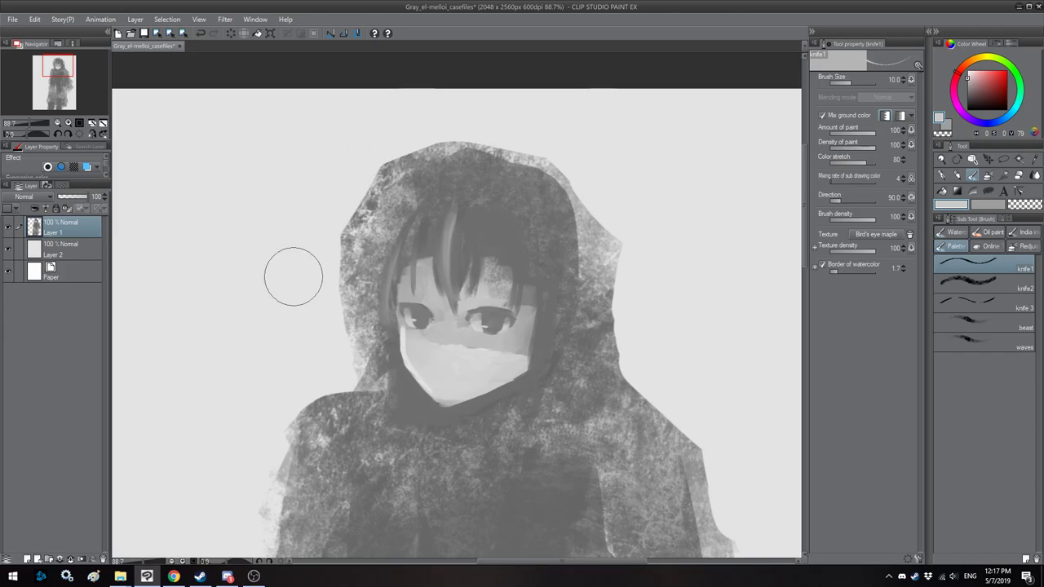
Step: Cover the light central strand of the bangs with dark gray sampled from the hair, using a larger knife1 brush
{"action": "key", "text": "h"}
{"action": "left_click_drag", "start_coordinate": [464, 227], "coordinate": [496, 202]}
{"action": "scroll", "coordinate": [496, 202], "scroll_direction": "up", "scroll_amount": 3}
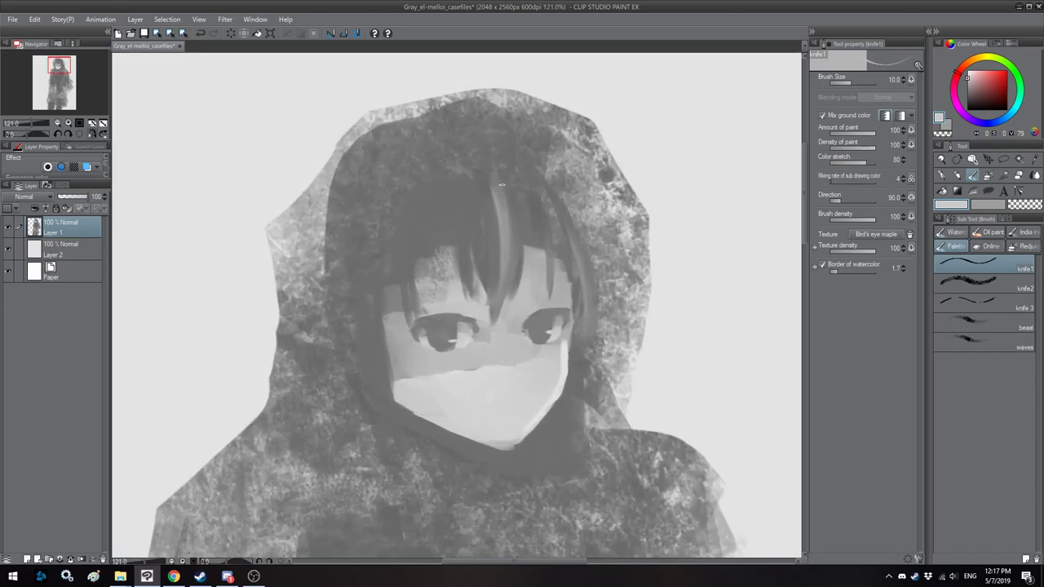
{"action": "left_click", "coordinate": [505, 203], "text": "alt"}
{"action": "key", "text": "bracketright"}
{"action": "key", "text": "bracketright"}
{"action": "key", "text": "bracketright"}
{"action": "key", "text": "bracketright"}
{"action": "key", "text": "bracketright"}
{"action": "mouse_move", "coordinate": [503, 152]}
{"action": "left_mouse_down"}
{"action": "mouse_move", "coordinate": [514, 254]}
{"action": "mouse_move", "coordinate": [504, 263]}
{"action": "left_mouse_up"}
Step: Add further dark strands of varying width to the bangs above the far eye, finishing at brush size 15
{"action": "key", "text": "bracketleft"}
{"action": "key", "text": "bracketleft"}
{"action": "mouse_move", "coordinate": [528, 198]}
{"action": "left_mouse_down"}
{"action": "mouse_move", "coordinate": [534, 265]}
{"action": "mouse_move", "coordinate": [536, 246]}
{"action": "left_mouse_up"}
{"action": "key", "text": "bracketright"}
{"action": "key", "text": "bracketright"}
{"action": "key", "text": "bracketleft"}
{"action": "left_click_drag", "start_coordinate": [545, 209], "coordinate": [546, 253]}
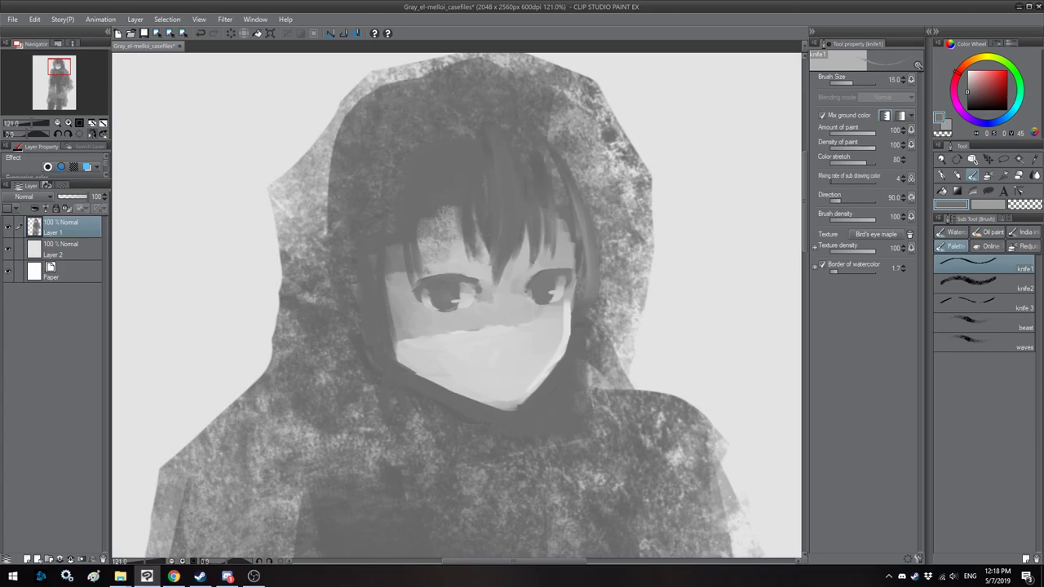
Step: Paint dark hair strands down both sides of the face with a gradually larger knife1 brush
{"action": "left_click_drag", "start_coordinate": [554, 181], "coordinate": [569, 264]}
{"action": "left_click_drag", "start_coordinate": [576, 225], "coordinate": [570, 267]}
{"action": "key", "text": "bracketright"}
{"action": "left_click_drag", "start_coordinate": [563, 177], "coordinate": [590, 316]}
{"action": "mouse_move", "coordinate": [580, 268]}
{"action": "left_mouse_down"}
{"action": "mouse_move", "coordinate": [603, 342]}
{"action": "mouse_move", "coordinate": [599, 390]}
{"action": "mouse_move", "coordinate": [580, 336]}
{"action": "mouse_move", "coordinate": [574, 369]}
{"action": "left_mouse_up"}
{"action": "key", "text": "bracketright"}
{"action": "key", "text": "bracketright"}
{"action": "key", "text": "bracketright"}
{"action": "left_click_drag", "start_coordinate": [562, 409], "coordinate": [498, 327]}
{"action": "left_click_drag", "start_coordinate": [534, 279], "coordinate": [515, 398]}
Step: Shade the near cheek with sampled mid and light grays, using knife1 at brush sizes 50 and 40
{"action": "left_click", "coordinate": [476, 312], "text": "alt"}
{"action": "key", "text": "bracketright"}
{"action": "left_click", "coordinate": [507, 296], "text": "alt"}
{"action": "left_click_drag", "start_coordinate": [495, 298], "coordinate": [503, 314]}
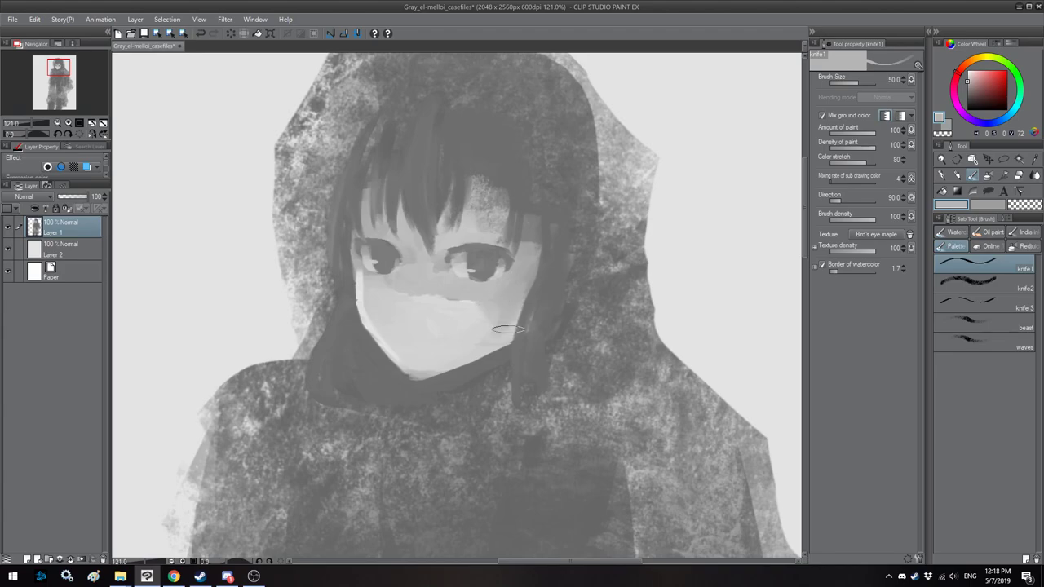
{"action": "key", "text": "h"}
{"action": "left_click", "coordinate": [493, 297], "text": "alt"}
{"action": "key", "text": "bracketleft"}
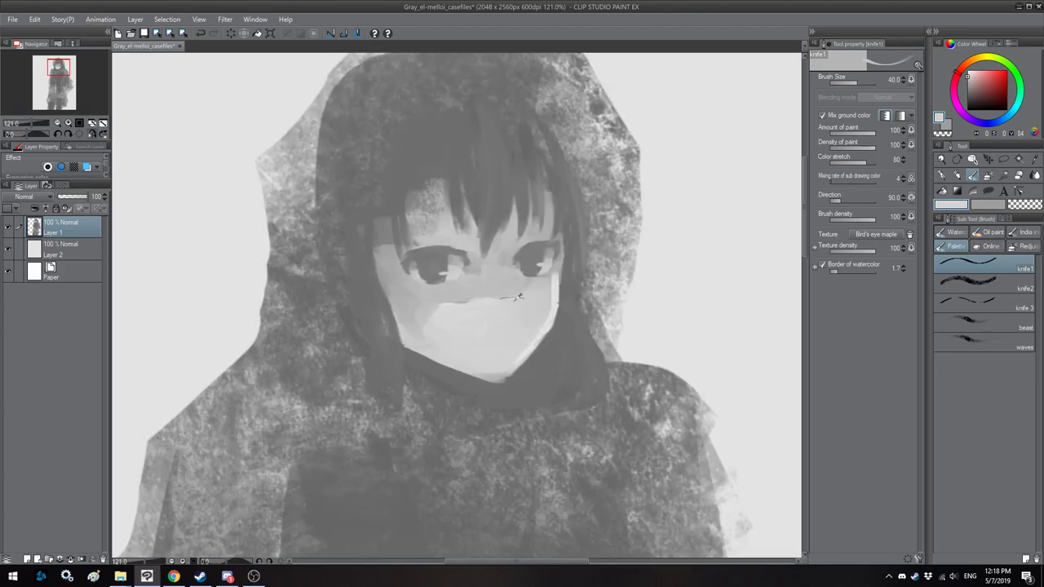
Step: Paint a light highlight on the side of the nose bridge with light gray sampled from the face
{"action": "left_click", "coordinate": [557, 282], "text": "alt"}
{"action": "key", "text": "h"}
{"action": "mouse_move", "coordinate": [400, 283]}
{"action": "left_mouse_down"}
{"action": "mouse_move", "coordinate": [416, 280]}
{"action": "mouse_move", "coordinate": [413, 300]}
{"action": "left_mouse_up"}
{"action": "key", "text": "bracketleft"}
{"action": "key", "text": "bracketleft"}
{"action": "key", "text": "bracketleft"}
{"action": "key", "text": "bracketleft"}
{"action": "key", "text": "bracketleft"}
{"action": "key", "text": "bracketleft"}
Step: Refine the edges of the nose highlight with sampled skin grays at brush sizes 17 and 20
{"action": "left_click", "coordinate": [421, 277], "text": "alt"}
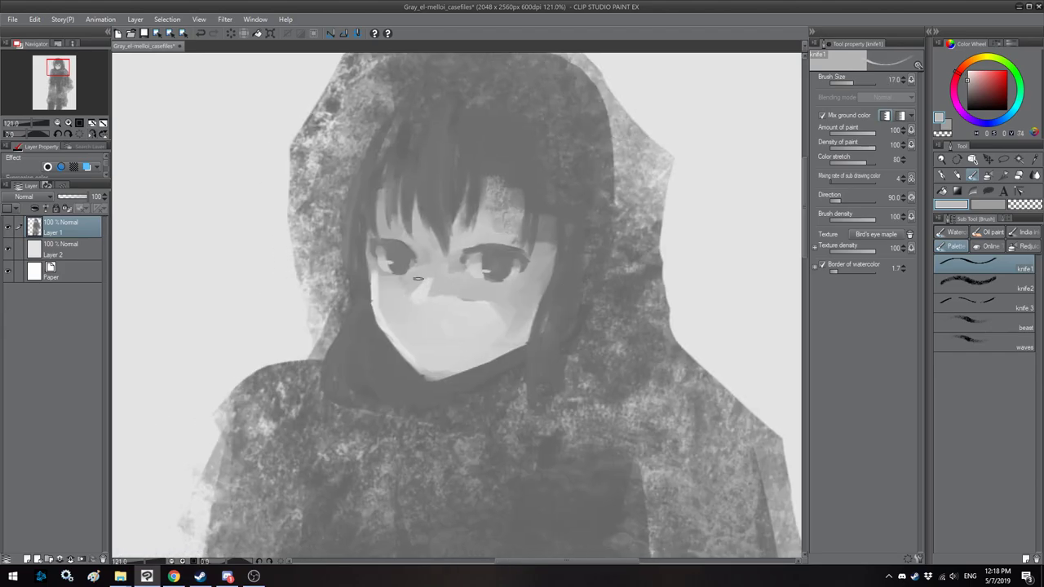
{"action": "left_click", "coordinate": [420, 301], "text": "alt"}
{"action": "left_click", "coordinate": [438, 284], "text": "alt"}
{"action": "left_click", "coordinate": [424, 292], "text": "alt"}
{"action": "key", "text": "h"}
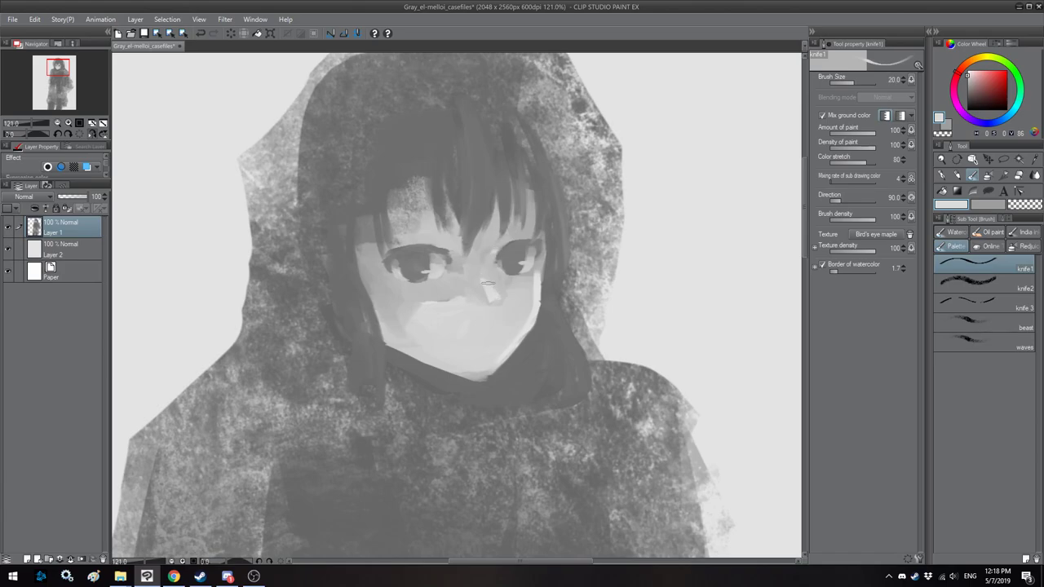
Step: Blend the area under the nose and the hard upper edge of the light cheek with sampled grays at brush size 40
{"action": "left_click", "coordinate": [451, 296], "text": "alt"}
{"action": "key", "text": "]"}
{"action": "key", "text": "bracketright"}
{"action": "key", "text": "bracketright"}
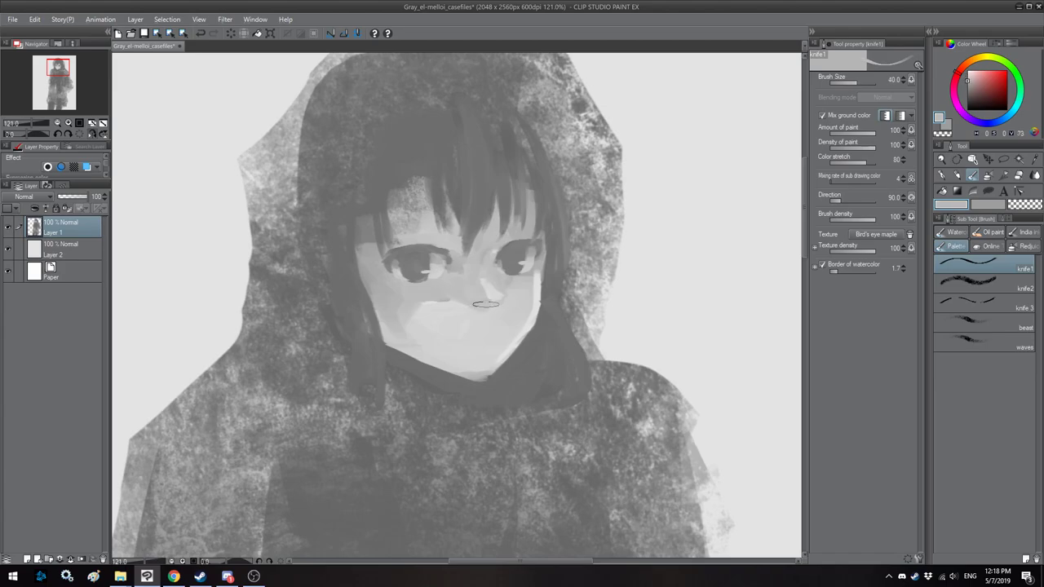
{"action": "left_click", "coordinate": [441, 297], "text": "alt"}
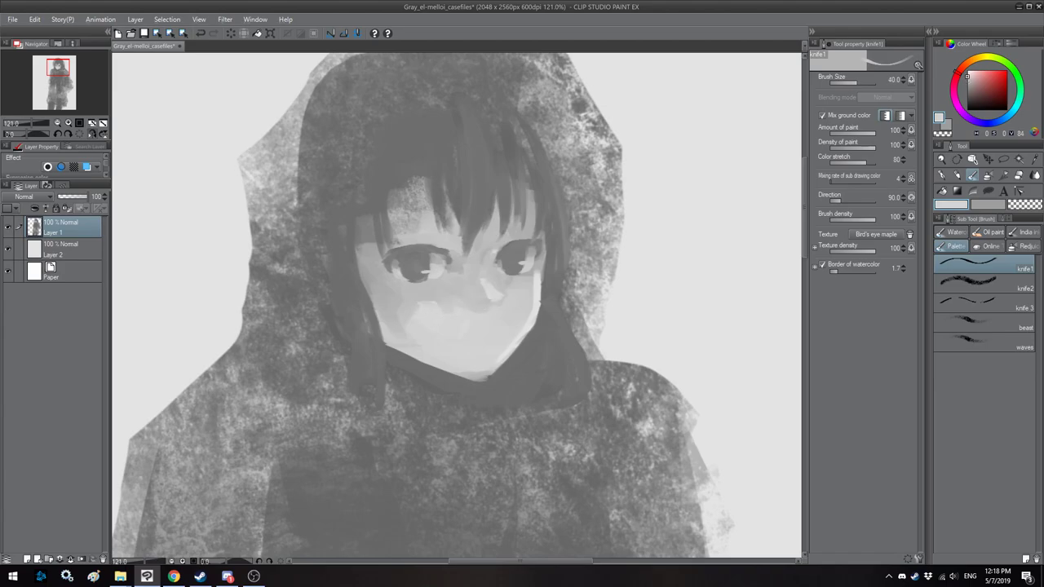
{"action": "key", "text": "h"}
{"action": "left_click_drag", "start_coordinate": [459, 305], "coordinate": [468, 309]}
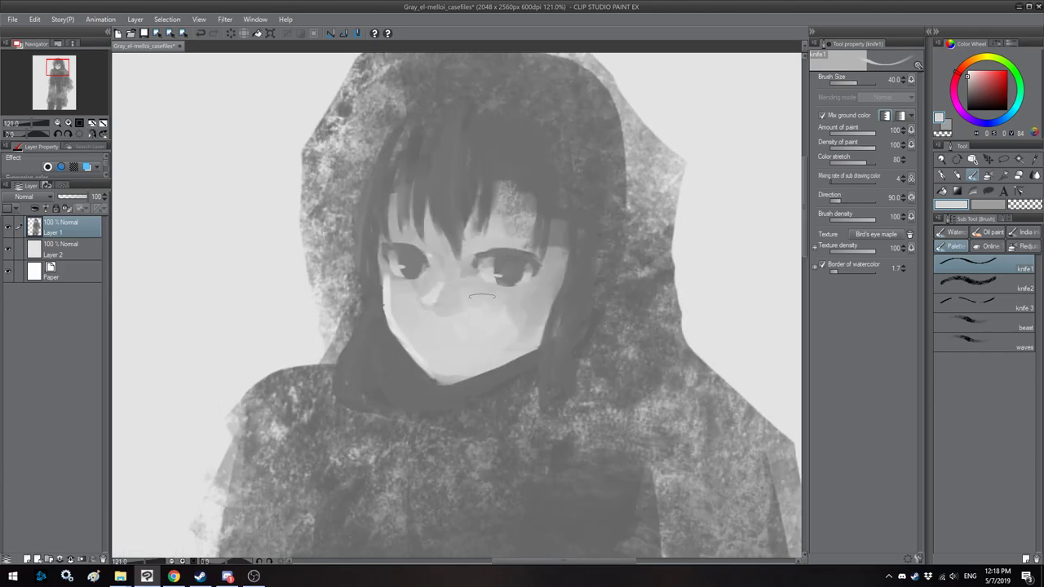
{"action": "left_click", "coordinate": [531, 298], "text": "alt"}
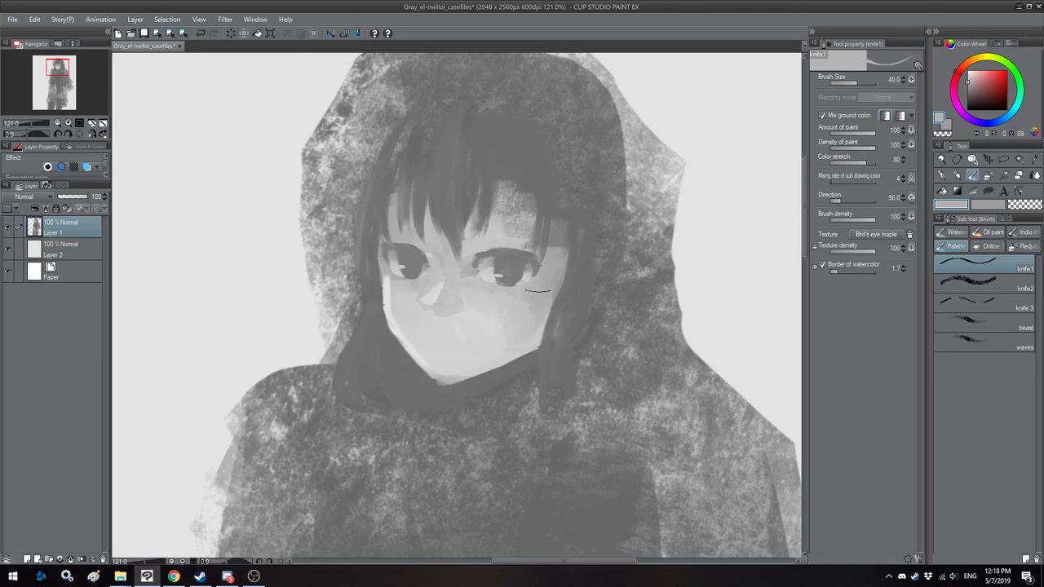
Step: Paint over the nose highlight and block in a darker gray nose shadow, reducing the brush to size 25
{"action": "scroll", "coordinate": [456, 283], "scroll_direction": "down", "scroll_amount": 5}
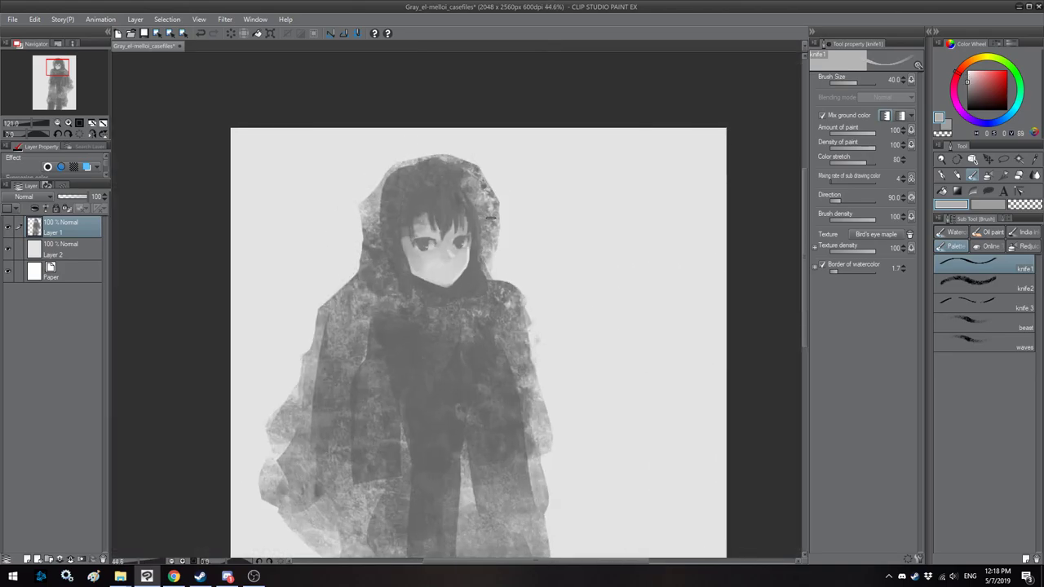
{"action": "scroll", "coordinate": [436, 256], "scroll_direction": "up", "scroll_amount": 3}
{"action": "scroll", "coordinate": [436, 257], "scroll_direction": "up", "scroll_amount": 1}
{"action": "scroll", "coordinate": [457, 244], "scroll_direction": "up", "scroll_amount": 1}
{"action": "left_click", "coordinate": [471, 235], "text": "alt"}
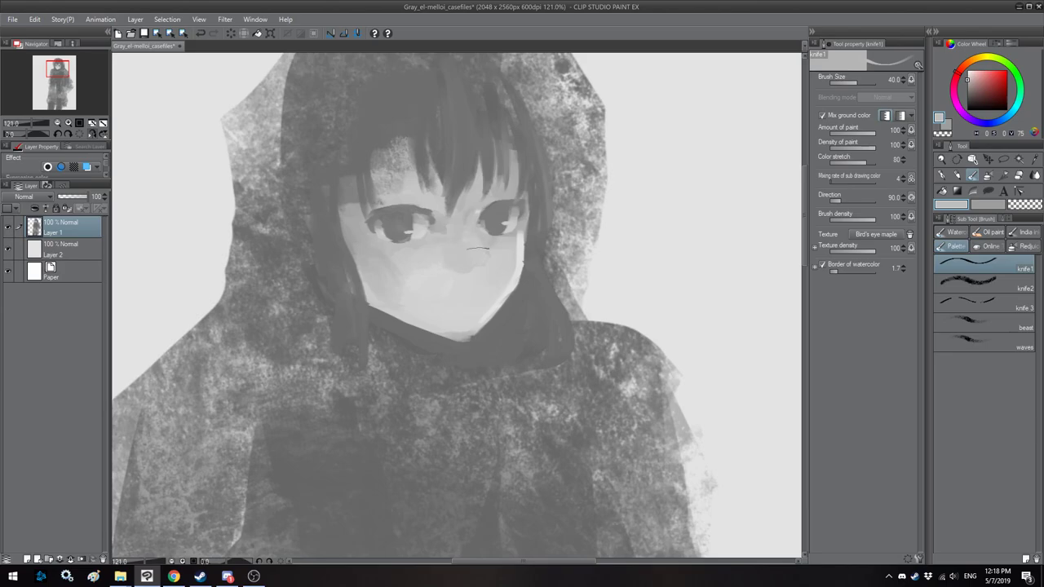
{"action": "left_click", "coordinate": [471, 215], "text": "alt"}
{"action": "left_click_drag", "start_coordinate": [463, 248], "coordinate": [461, 252]}
{"action": "key", "text": "bracketleft"}
{"action": "key", "text": "bracketleft"}
{"action": "left_click", "coordinate": [462, 266], "text": "alt"}
{"action": "key", "text": "bracketright"}
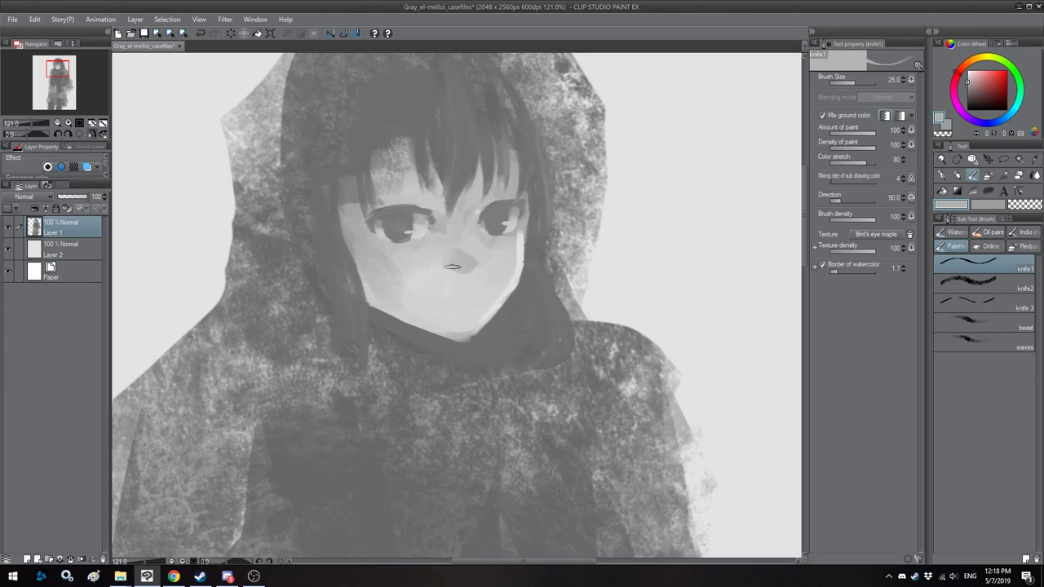
Step: Shape the nose shadow into a compact angular patch and soften its surroundings with sampled grays
{"action": "left_click", "coordinate": [457, 265], "text": "alt"}
{"action": "left_click_drag", "start_coordinate": [452, 255], "coordinate": [467, 265]}
{"action": "left_click", "coordinate": [462, 266], "text": "alt"}
{"action": "left_click", "coordinate": [476, 251], "text": "alt"}
{"action": "left_click", "coordinate": [467, 262], "text": "alt"}
{"action": "key", "text": "h"}
{"action": "left_click_drag", "start_coordinate": [452, 248], "coordinate": [468, 263]}
{"action": "left_click", "coordinate": [441, 235], "text": "alt"}
{"action": "key", "text": "h"}
{"action": "scroll", "coordinate": [443, 289], "scroll_direction": "up", "scroll_amount": 4}
Step: Draw a thin dark mouth line at brush size 15 and a small lower-lip shadow, cleaned up with light skin gray at 17
{"action": "key", "text": "h"}
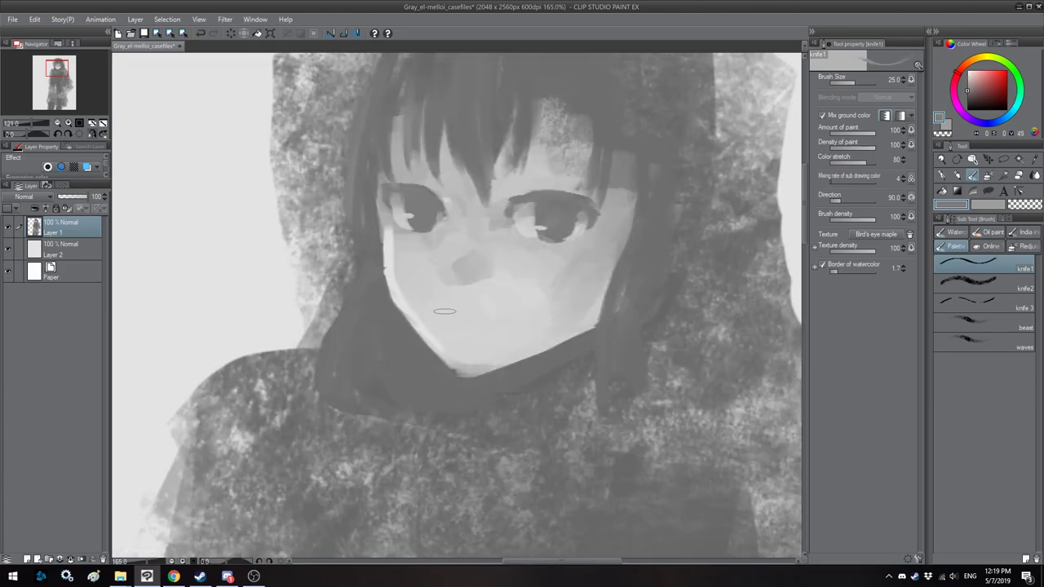
{"action": "left_click_drag", "start_coordinate": [500, 313], "coordinate": [485, 330]}
{"action": "key", "text": "["}
{"action": "key", "text": "["}
{"action": "key", "text": "["}
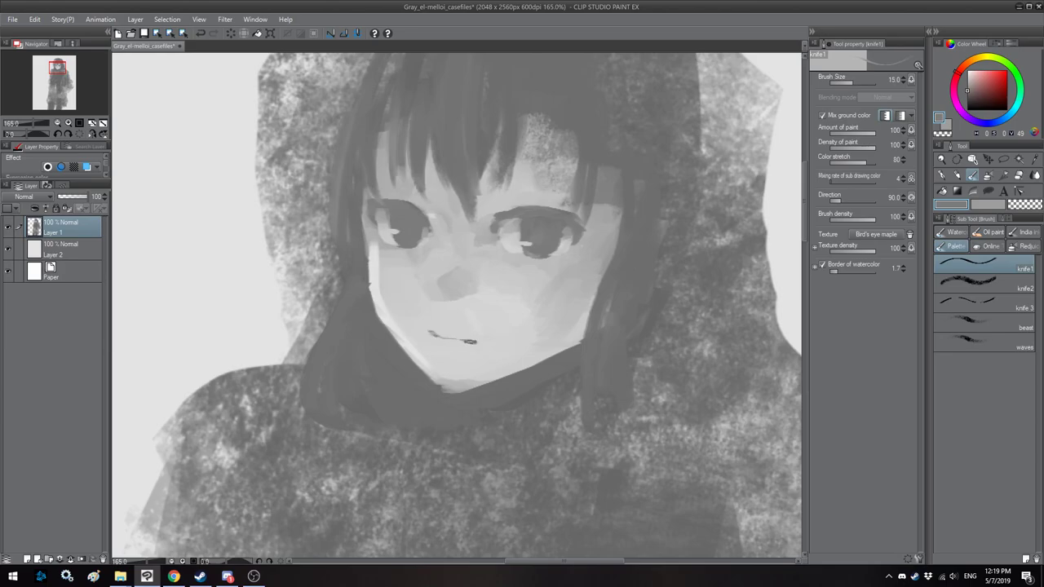
{"action": "left_click_drag", "start_coordinate": [451, 349], "coordinate": [456, 353]}
{"action": "key", "text": "bracketright"}
{"action": "left_click", "coordinate": [458, 359], "text": "alt"}
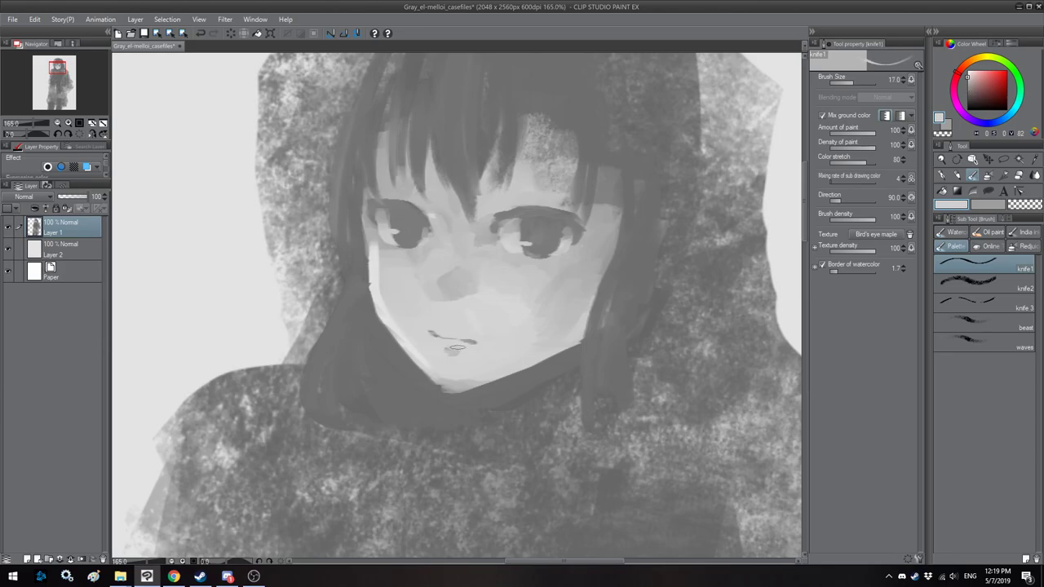
Step: Sample dark gray from the eye and draw thin eyebrows above both eyes, starting at brush size 17
{"action": "left_click", "coordinate": [411, 221], "text": "alt"}
{"action": "left_click_drag", "start_coordinate": [422, 213], "coordinate": [430, 219]}
{"action": "key", "text": "h"}
{"action": "left_click_drag", "start_coordinate": [464, 261], "coordinate": [521, 320]}
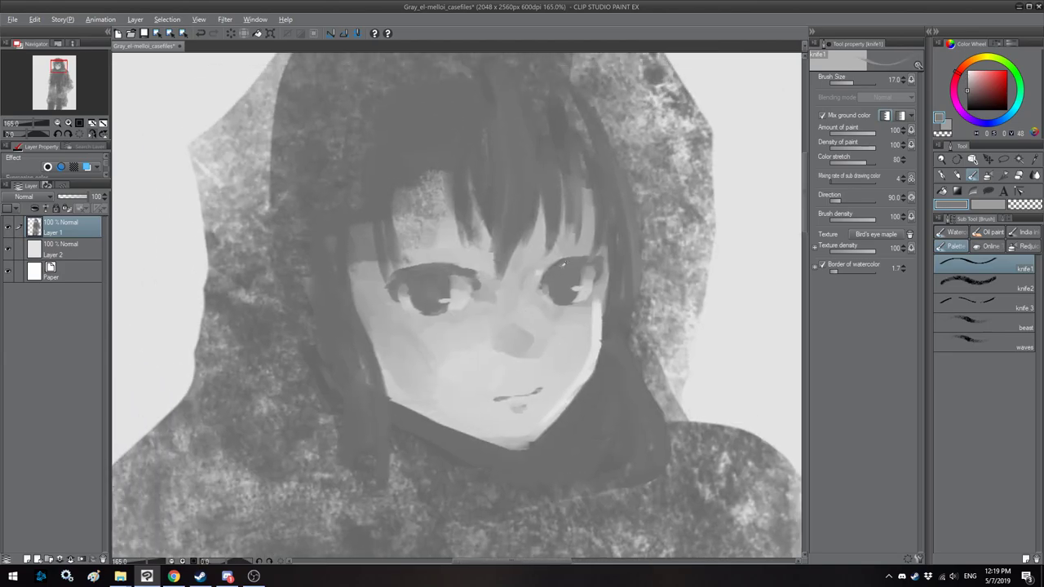
{"action": "left_click_drag", "start_coordinate": [560, 258], "coordinate": [571, 274]}
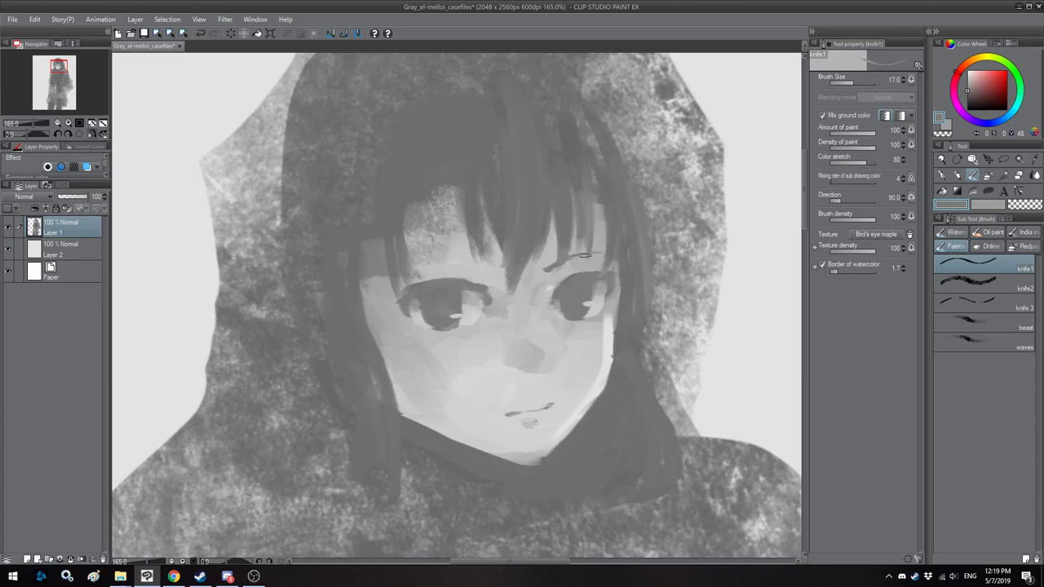
{"action": "mouse_move", "coordinate": [548, 271]}
{"action": "left_mouse_down"}
{"action": "mouse_move", "coordinate": [467, 295]}
{"action": "mouse_move", "coordinate": [436, 276]}
{"action": "mouse_move", "coordinate": [530, 275]}
{"action": "mouse_move", "coordinate": [471, 269]}
{"action": "left_mouse_up"}
{"action": "key", "text": "]"}
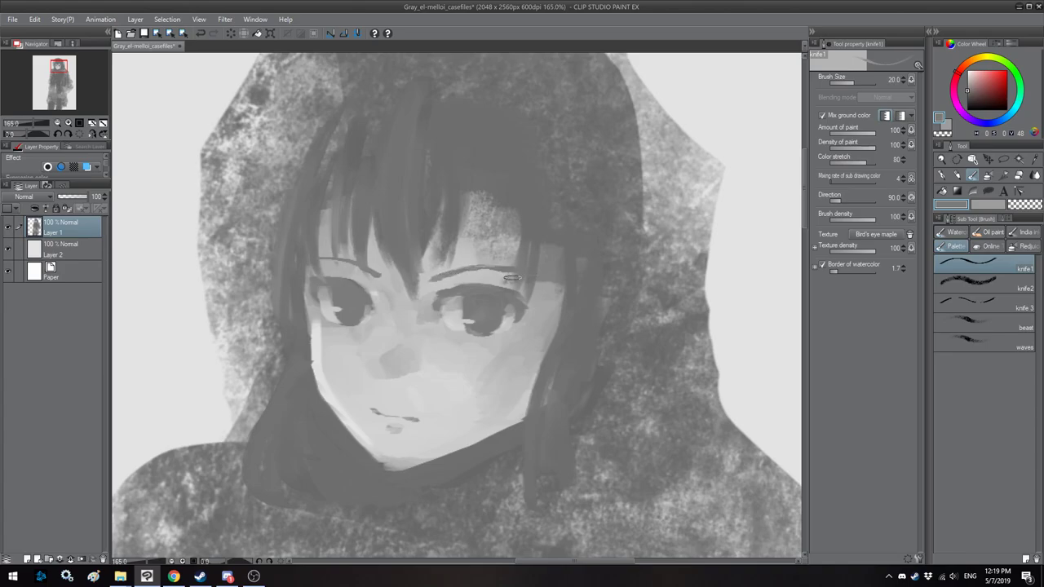
Step: Smooth the textured forehead patch above the near eyebrow with sampled light skin gray at brush size 30
{"action": "key", "text": "h"}
{"action": "mouse_move", "coordinate": [386, 286]}
{"action": "left_mouse_down"}
{"action": "mouse_move", "coordinate": [416, 284]}
{"action": "mouse_move", "coordinate": [396, 284]}
{"action": "left_mouse_up"}
{"action": "left_click", "coordinate": [394, 289], "text": "alt"}
{"action": "key", "text": "]"}
{"action": "key", "text": "bracketright"}
{"action": "left_click", "coordinate": [395, 283], "text": "alt"}
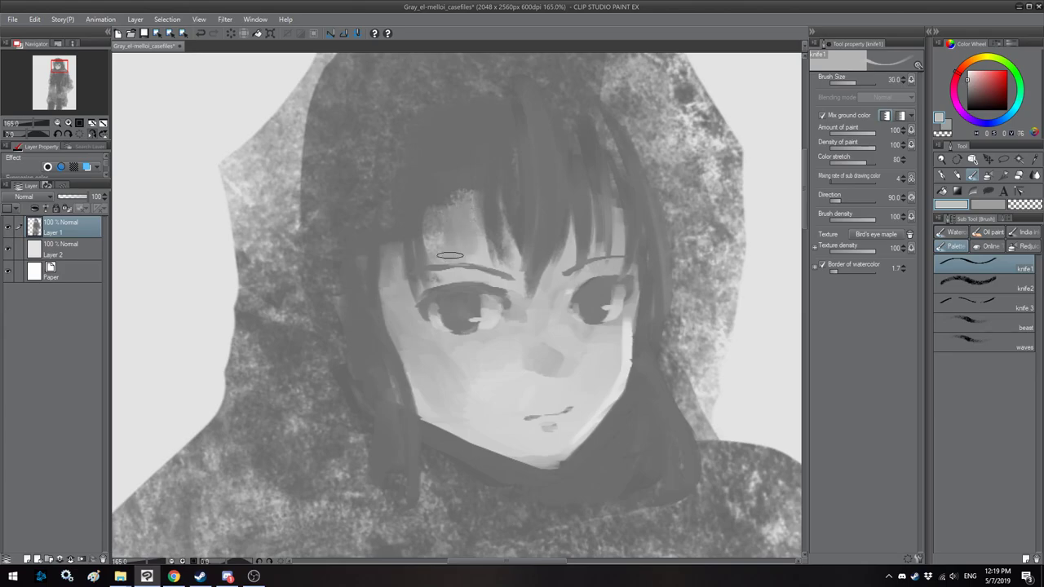
{"action": "mouse_move", "coordinate": [478, 254]}
{"action": "left_mouse_down"}
{"action": "mouse_move", "coordinate": [465, 240]}
{"action": "mouse_move", "coordinate": [469, 206]}
{"action": "mouse_move", "coordinate": [443, 227]}
{"action": "mouse_move", "coordinate": [440, 255]}
{"action": "mouse_move", "coordinate": [449, 220]}
{"action": "mouse_move", "coordinate": [434, 247]}
{"action": "mouse_move", "coordinate": [457, 254]}
{"action": "left_mouse_up"}
Step: Extend dark bangs over the forehead above the near eye with gray sampled from the hair, finishing at brush size 25
{"action": "scroll", "coordinate": [452, 213], "scroll_direction": "down", "scroll_amount": 3}
{"action": "key", "text": "h"}
{"action": "left_click", "coordinate": [440, 188], "text": "alt"}
{"action": "key", "text": "bracketleft"}
{"action": "key", "text": "bracketleft"}
{"action": "key", "text": "bracketleft"}
{"action": "key", "text": "bracketleft"}
{"action": "mouse_move", "coordinate": [466, 218]}
{"action": "left_mouse_down"}
{"action": "mouse_move", "coordinate": [457, 252]}
{"action": "mouse_move", "coordinate": [466, 250]}
{"action": "left_mouse_up"}
{"action": "key", "text": "bracketright"}
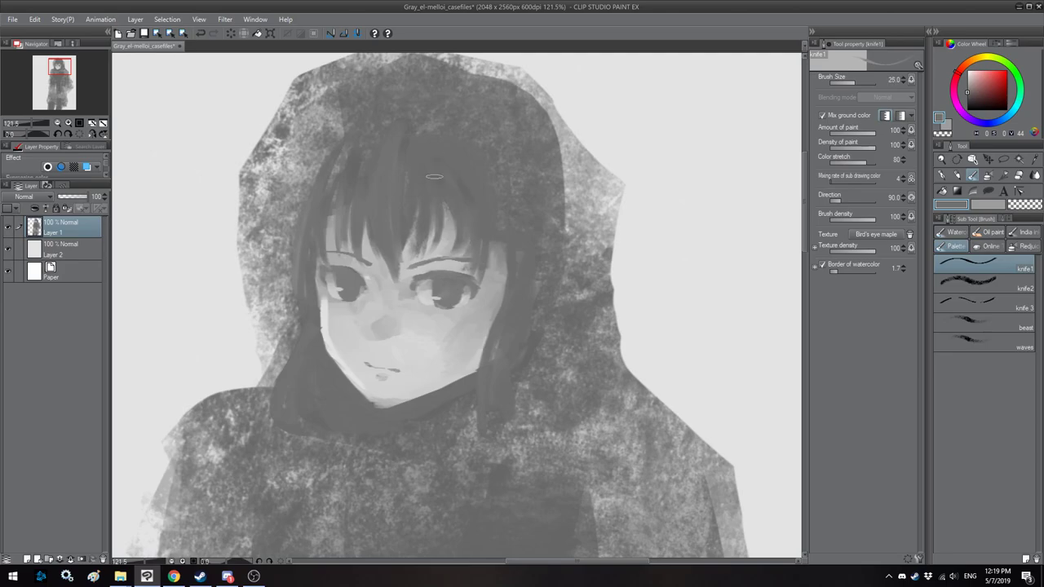
Step: Add pointed, outward-flicking dark hair tips beside both cheeks with a larger knife1 brush
{"action": "scroll", "coordinate": [434, 176], "scroll_direction": "down", "scroll_amount": 3}
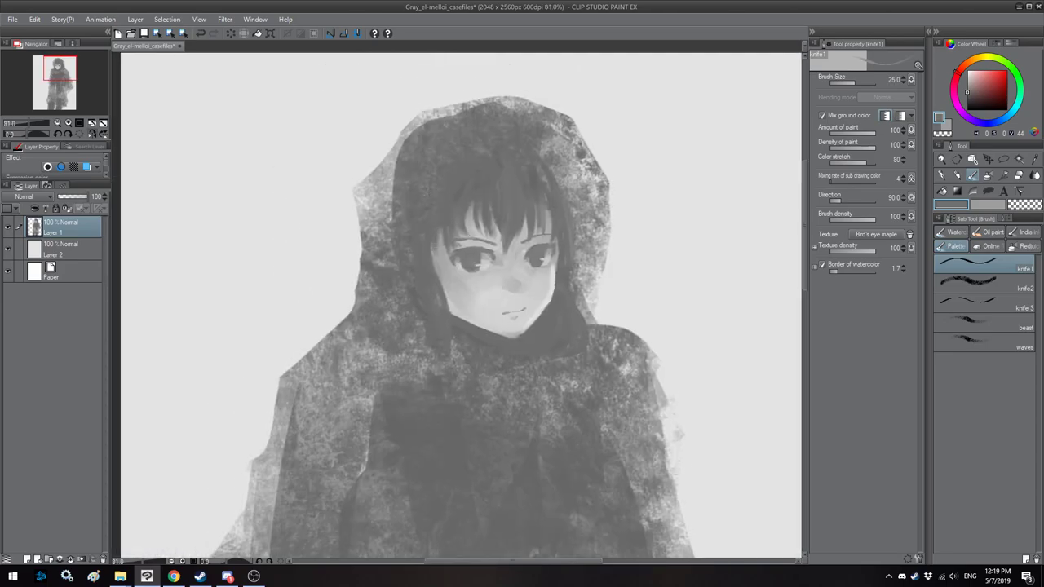
{"action": "key", "text": "bracketright"}
{"action": "key", "text": "bracketright"}
{"action": "key", "text": "bracketright"}
{"action": "key", "text": "bracketright"}
{"action": "left_click_drag", "start_coordinate": [572, 273], "coordinate": [586, 298]}
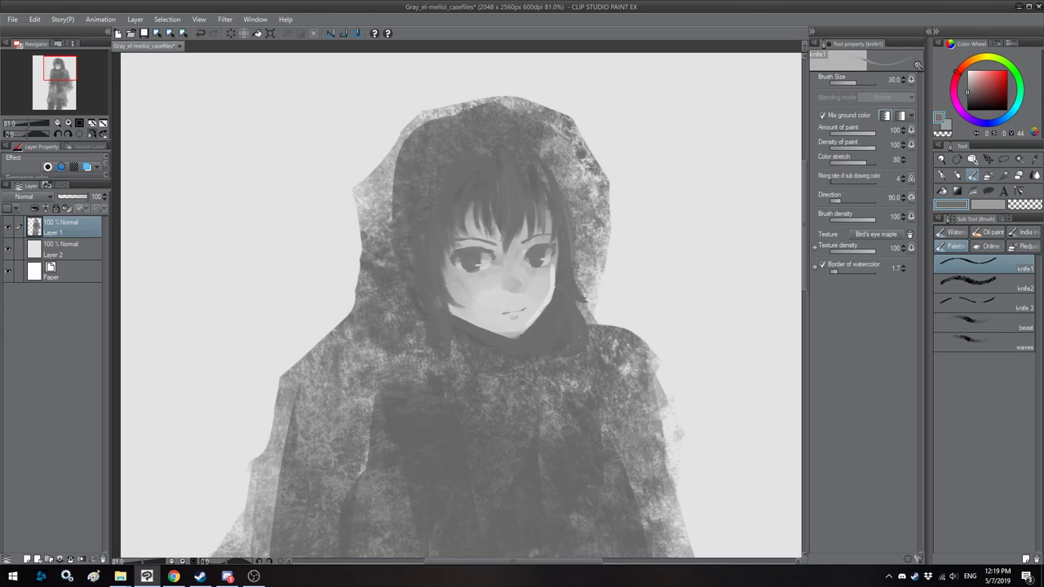
Step: Examine the whole figure and the head in both normal and mirrored views
{"action": "scroll", "coordinate": [605, 308], "scroll_direction": "down", "scroll_amount": 4}
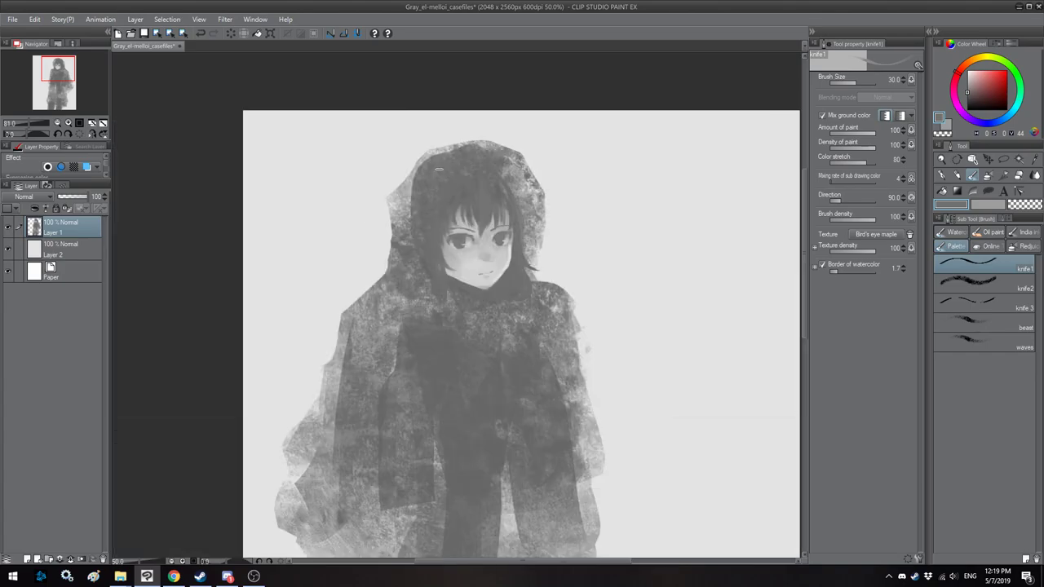
{"action": "key", "text": "h"}
{"action": "scroll", "coordinate": [443, 174], "scroll_direction": "up", "scroll_amount": 4}
{"action": "scroll", "coordinate": [443, 176], "scroll_direction": "down", "scroll_amount": 7}
{"action": "key", "text": "h"}
{"action": "scroll", "coordinate": [454, 179], "scroll_direction": "up", "scroll_amount": 6}
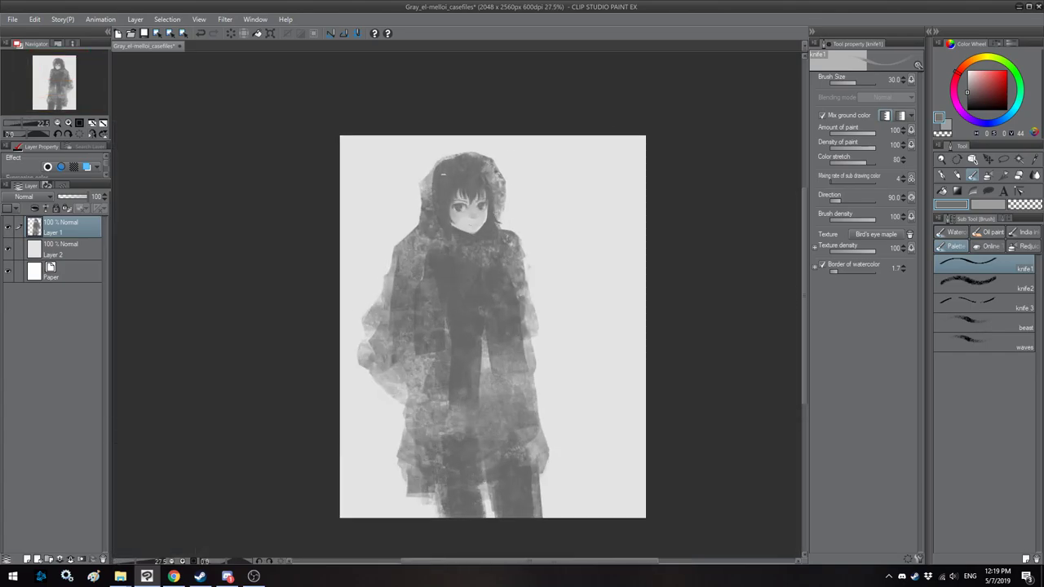
{"action": "scroll", "coordinate": [461, 184], "scroll_direction": "up", "scroll_amount": 3}
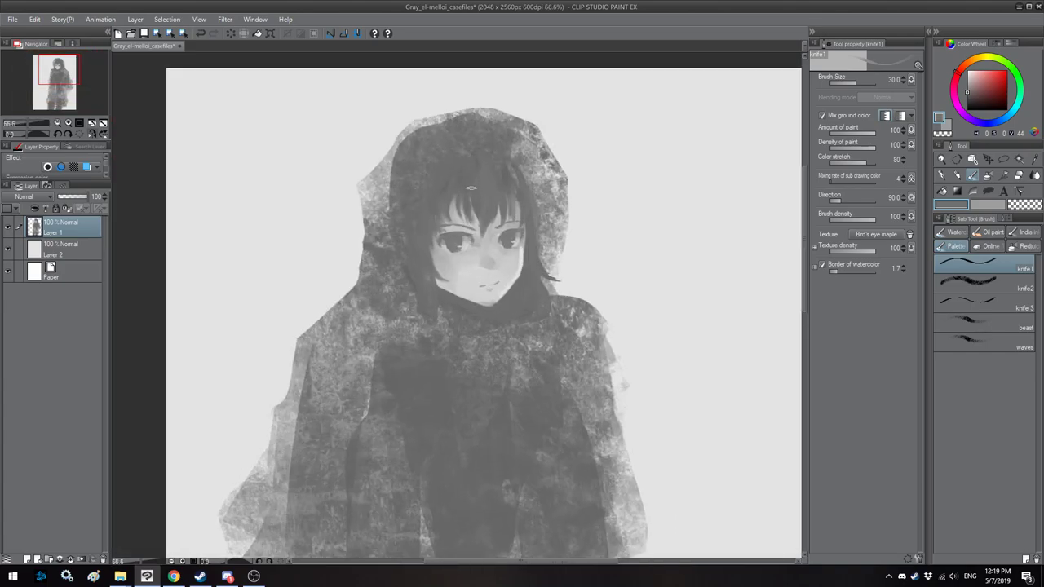
{"action": "mouse_move", "coordinate": [451, 259]}
{"action": "left_mouse_down"}
{"action": "mouse_move", "coordinate": [426, 286]}
{"action": "mouse_move", "coordinate": [449, 260]}
{"action": "mouse_move", "coordinate": [452, 275]}
{"action": "mouse_move", "coordinate": [478, 259]}
{"action": "left_mouse_up"}
{"action": "key", "text": "h"}
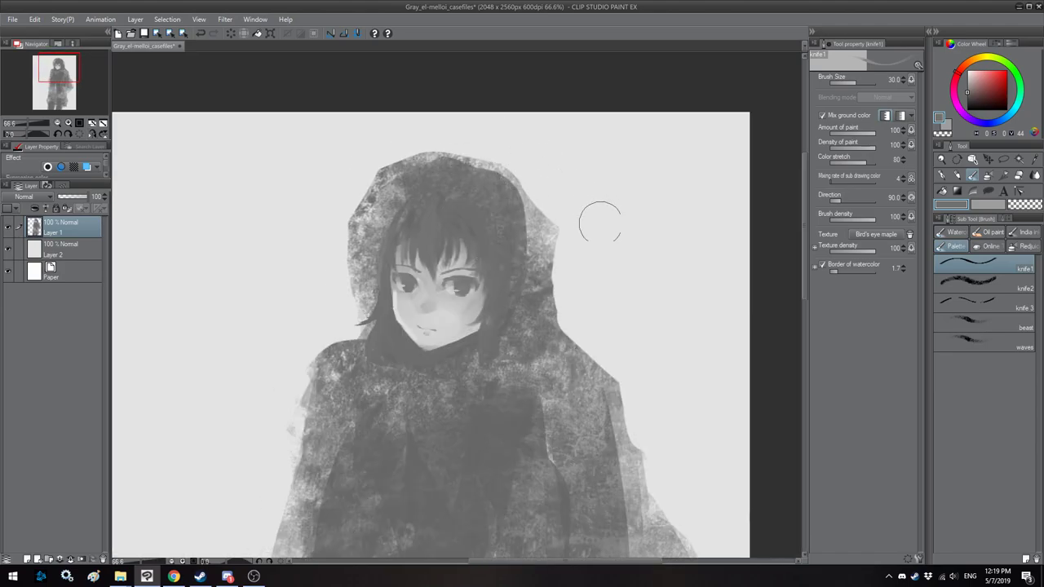
Step: Trim the hood's top, sides and the notch above the shoulder into a smaller outline with a large round brush tip
{"action": "left_click_drag", "start_coordinate": [562, 297], "coordinate": [556, 322]}
{"action": "mouse_move", "coordinate": [485, 167]}
{"action": "left_mouse_down"}
{"action": "mouse_move", "coordinate": [502, 173]}
{"action": "mouse_move", "coordinate": [422, 154]}
{"action": "mouse_move", "coordinate": [350, 175]}
{"action": "mouse_move", "coordinate": [327, 233]}
{"action": "left_mouse_up"}
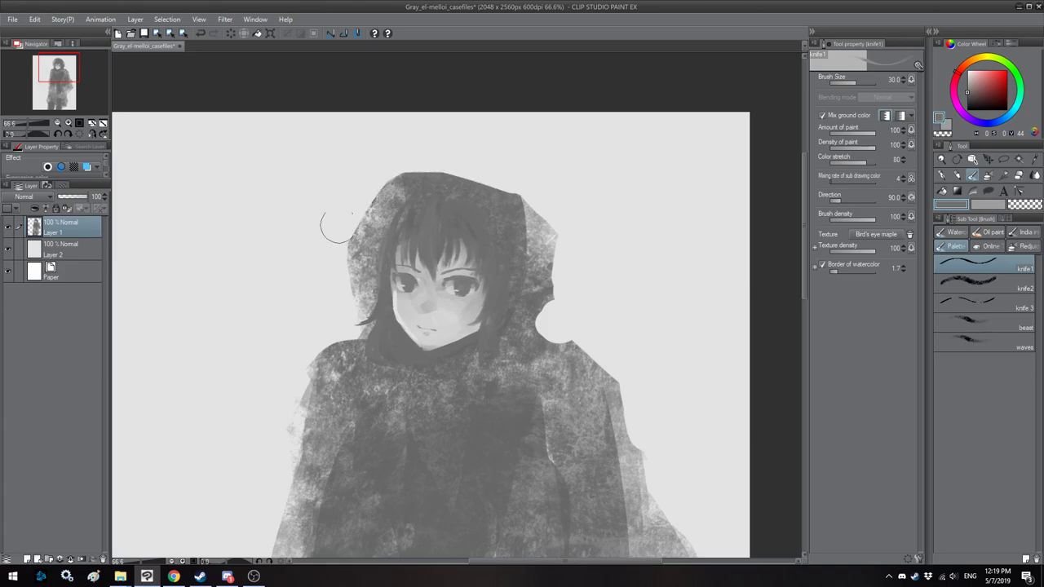
{"action": "left_click_drag", "start_coordinate": [401, 166], "coordinate": [433, 154]}
{"action": "key", "text": "h"}
{"action": "mouse_move", "coordinate": [535, 212]}
{"action": "left_mouse_down"}
{"action": "mouse_move", "coordinate": [561, 203]}
{"action": "mouse_move", "coordinate": [596, 259]}
{"action": "left_mouse_up"}
{"action": "mouse_move", "coordinate": [559, 179]}
{"action": "left_mouse_down"}
{"action": "mouse_move", "coordinate": [595, 273]}
{"action": "mouse_move", "coordinate": [629, 321]}
{"action": "mouse_move", "coordinate": [551, 215]}
{"action": "left_mouse_up"}
{"action": "key", "text": "h"}
{"action": "key", "text": "h"}
Step: Sample the near-white background and paint thin light strands along the far edge of the hair at brush sizes 7 and 8
{"action": "left_click", "coordinate": [610, 206], "text": "alt"}
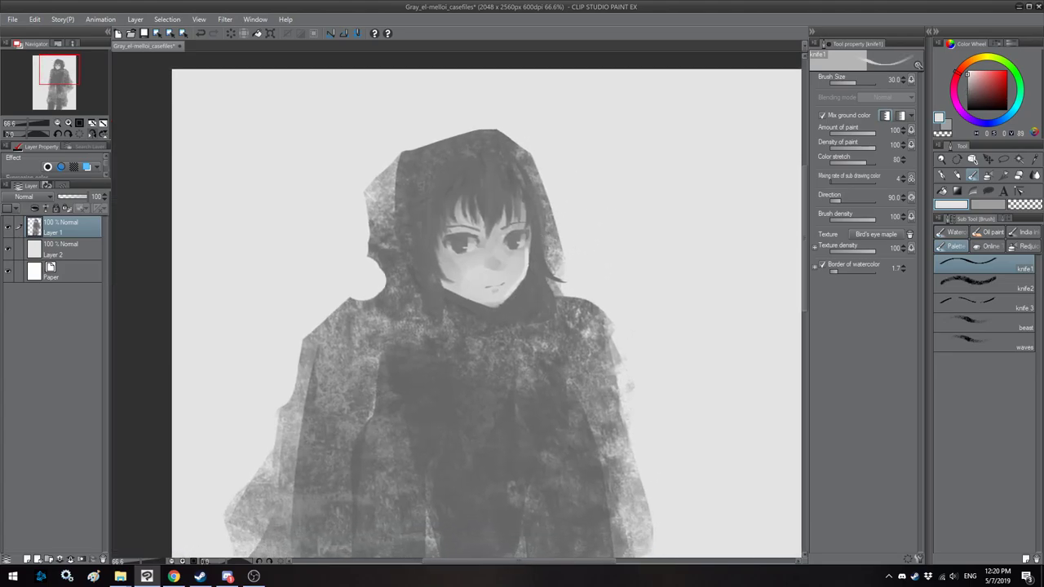
{"action": "key", "text": "bracketleft"}
{"action": "left_click_drag", "start_coordinate": [522, 166], "coordinate": [536, 208]}
{"action": "scroll", "coordinate": [522, 269], "scroll_direction": "up", "scroll_amount": 2}
{"action": "key", "text": "h"}
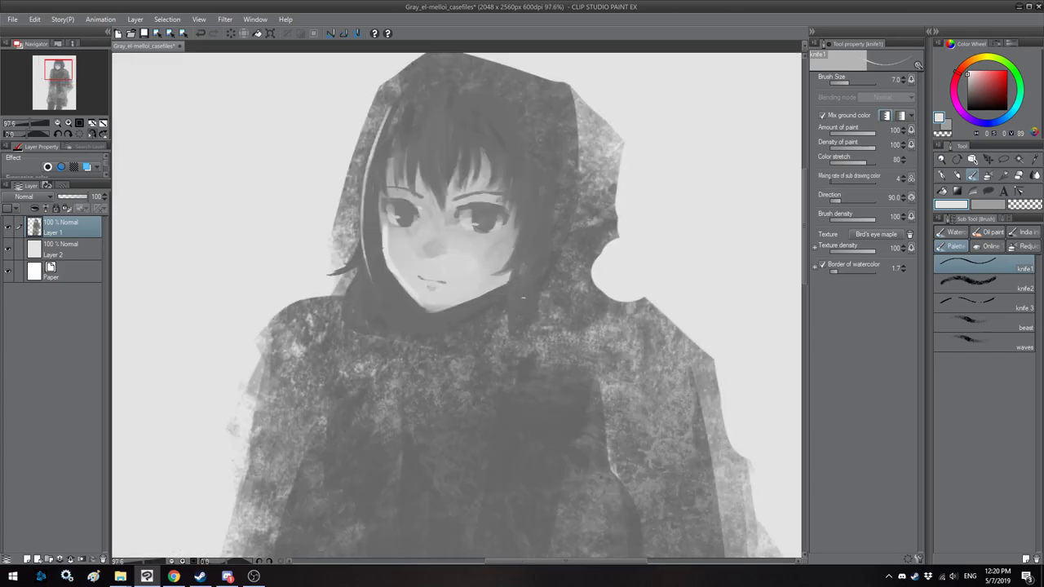
{"action": "key", "text": "h"}
{"action": "key", "text": "bracketright"}
{"action": "left_click_drag", "start_coordinate": [528, 127], "coordinate": [543, 185]}
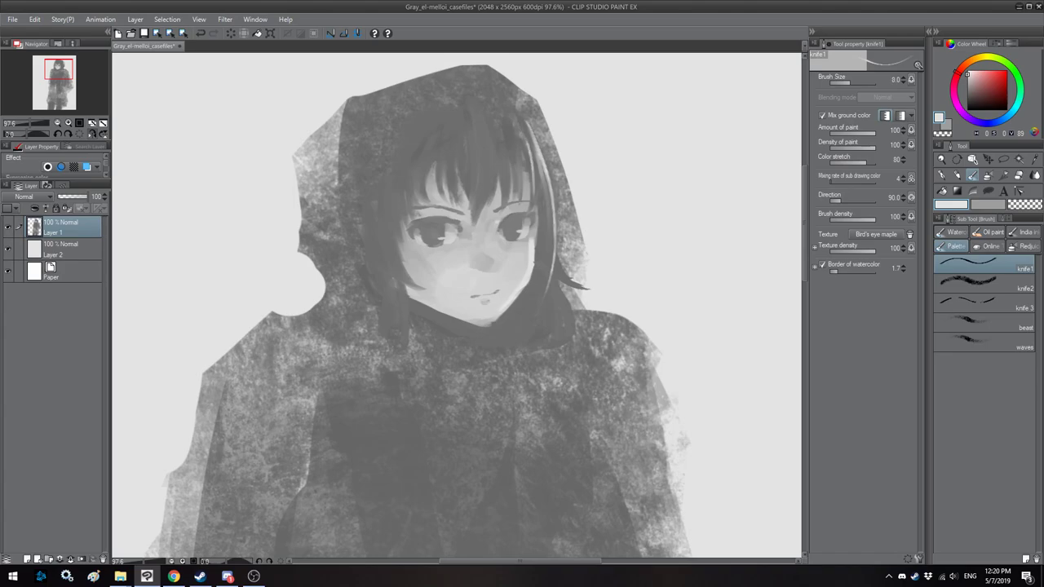
Step: Thicken and lengthen the light strands down the far side of the hair, raising the brush up to size 17
{"action": "key", "text": "bracketright"}
{"action": "left_click_drag", "start_coordinate": [530, 144], "coordinate": [536, 201]}
{"action": "key", "text": "bracketright"}
{"action": "mouse_move", "coordinate": [537, 163]}
{"action": "left_mouse_down"}
{"action": "mouse_move", "coordinate": [542, 231]}
{"action": "mouse_move", "coordinate": [572, 283]}
{"action": "left_mouse_up"}
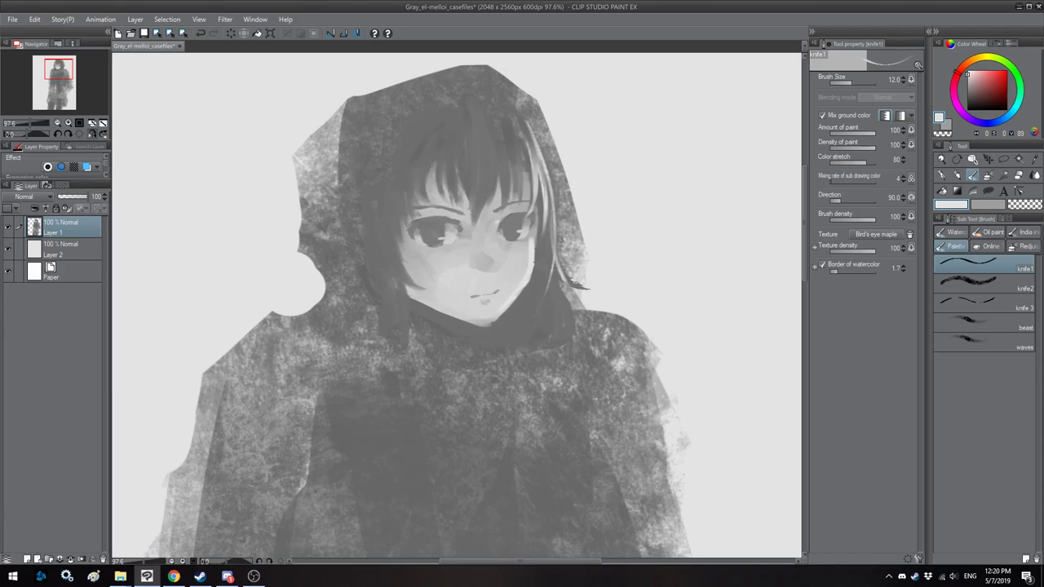
{"action": "left_click_drag", "start_coordinate": [551, 205], "coordinate": [538, 284]}
{"action": "left_click_drag", "start_coordinate": [538, 178], "coordinate": [547, 212]}
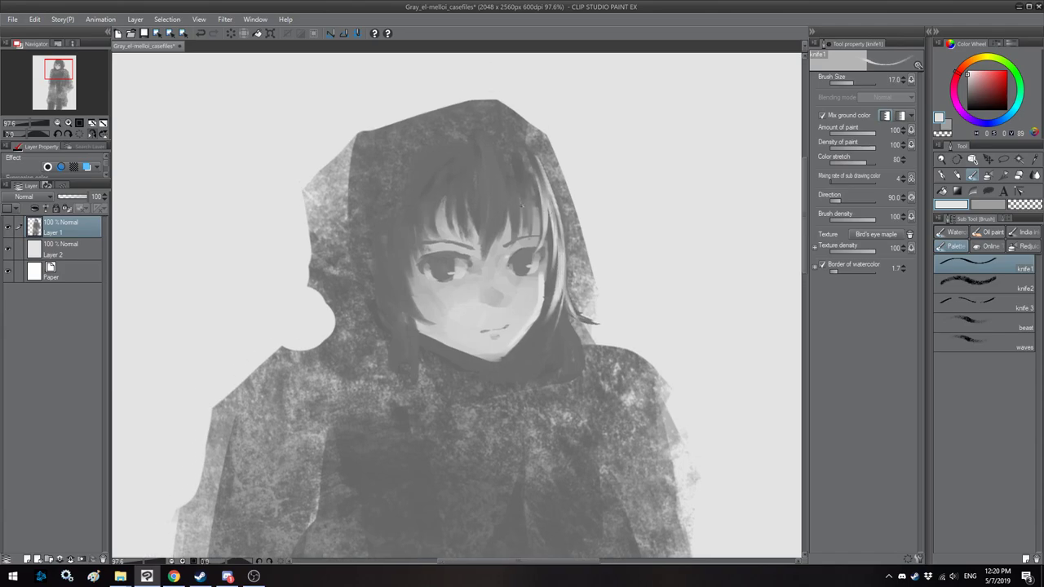
Step: Paint a broad near-white strand down the center of the bangs between the eyes
{"action": "left_click_drag", "start_coordinate": [496, 151], "coordinate": [501, 219]}
{"action": "key", "text": "bracketright"}
{"action": "left_click_drag", "start_coordinate": [500, 173], "coordinate": [489, 240]}
{"action": "left_click_drag", "start_coordinate": [495, 189], "coordinate": [491, 229]}
{"action": "key", "text": "bracketright"}
{"action": "left_click_drag", "start_coordinate": [494, 160], "coordinate": [493, 227]}
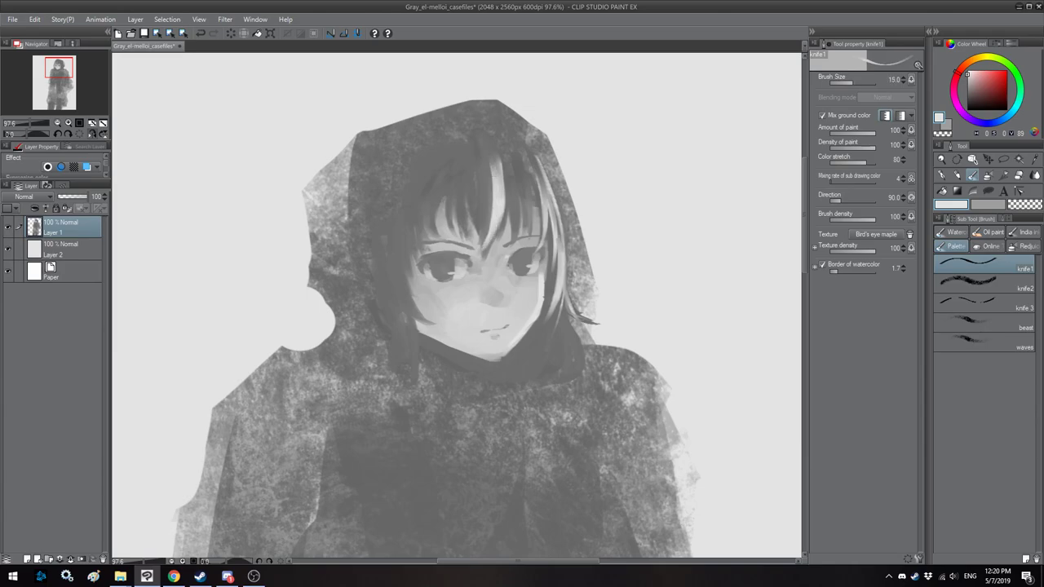
Step: Add several thinner near-white strands across the bangs above the far eye, finishing at brush size 15
{"action": "mouse_move", "coordinate": [512, 179]}
{"action": "left_mouse_down"}
{"action": "mouse_move", "coordinate": [512, 237]}
{"action": "mouse_move", "coordinate": [514, 222]}
{"action": "left_mouse_up"}
{"action": "key", "text": "bracketleft"}
{"action": "left_click_drag", "start_coordinate": [521, 169], "coordinate": [522, 225]}
{"action": "left_click_drag", "start_coordinate": [530, 174], "coordinate": [529, 230]}
{"action": "key", "text": "bracketright"}
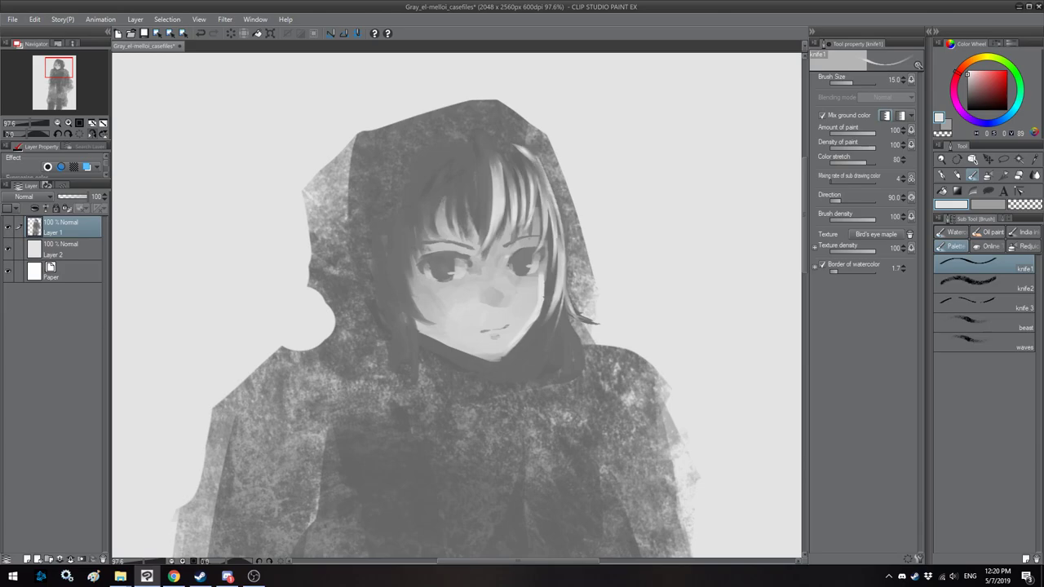
Step: Paint near-white strand tips at the top of the bangs near the far side of the crown, varying the brush between 15 and 20
{"action": "key", "text": "h"}
{"action": "left_click_drag", "start_coordinate": [375, 160], "coordinate": [381, 188]}
{"action": "key", "text": "bracketright"}
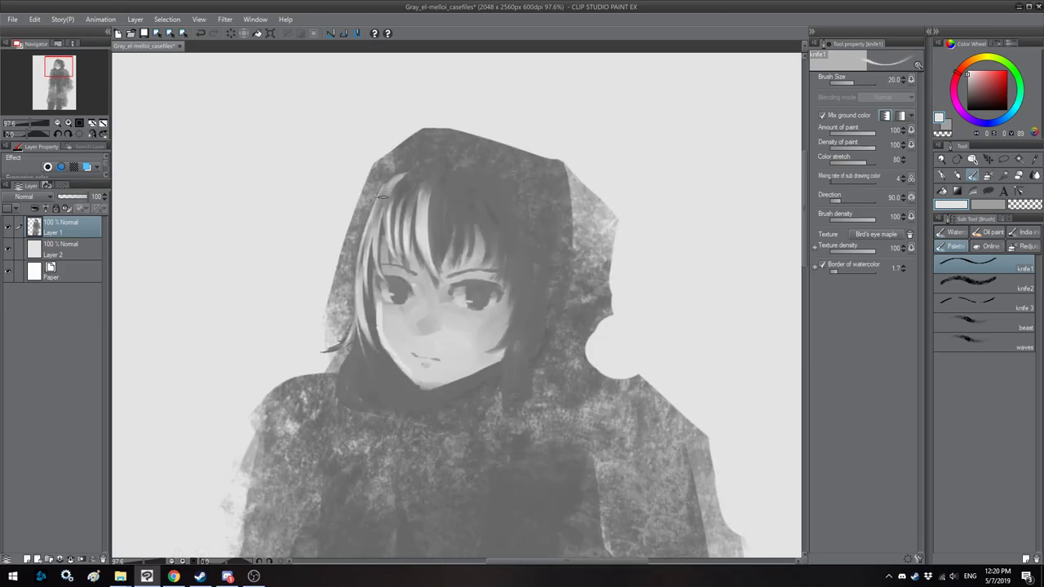
{"action": "mouse_move", "coordinate": [436, 160]}
{"action": "left_mouse_down"}
{"action": "mouse_move", "coordinate": [413, 171]}
{"action": "mouse_move", "coordinate": [455, 194]}
{"action": "mouse_move", "coordinate": [418, 200]}
{"action": "left_mouse_up"}
{"action": "key", "text": "h"}
{"action": "key", "text": "h"}
{"action": "key", "text": "bracketleft"}
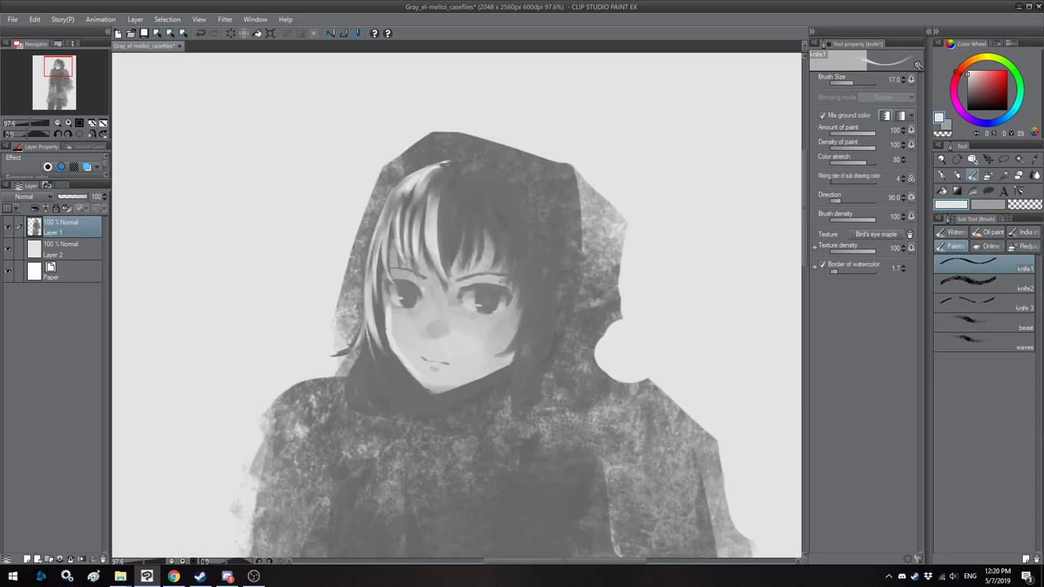
Step: Paint thin near-white strands curving across the crown toward the near side, reducing the brush to size 12
{"action": "left_click_drag", "start_coordinate": [472, 162], "coordinate": [465, 163]}
{"action": "key", "text": "bracketleft"}
{"action": "key", "text": "bracketleft"}
{"action": "key", "text": "h"}
{"action": "key", "text": "h"}
{"action": "mouse_move", "coordinate": [462, 209]}
{"action": "left_mouse_down"}
{"action": "mouse_move", "coordinate": [448, 215]}
{"action": "mouse_move", "coordinate": [457, 213]}
{"action": "left_mouse_up"}
{"action": "key", "text": "h"}
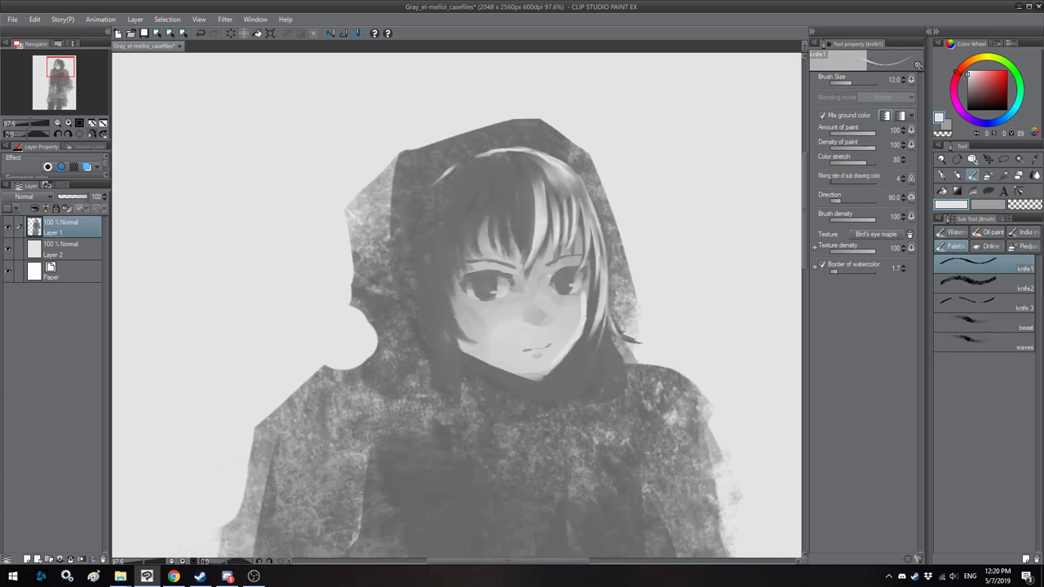
{"action": "left_click_drag", "start_coordinate": [477, 157], "coordinate": [432, 166]}
Step: Sample the hood's dark gray and paint a broader stroke over the crown strand along the hood's inner edge
{"action": "left_click", "coordinate": [435, 157], "text": "alt"}
{"action": "left_click", "coordinate": [509, 125], "text": "alt"}
{"action": "key", "text": "bracketright"}
{"action": "key", "text": "bracketright"}
{"action": "key", "text": "bracketright"}
{"action": "key", "text": "bracketright"}
{"action": "key", "text": "bracketright"}
{"action": "key", "text": "bracketright"}
{"action": "mouse_move", "coordinate": [526, 147]}
{"action": "left_mouse_down"}
{"action": "mouse_move", "coordinate": [429, 176]}
{"action": "mouse_move", "coordinate": [395, 214]}
{"action": "left_mouse_up"}
Step: Sample a lighter gray and block in the near upper side of the hood with broad strokes at brush size 70
{"action": "left_click", "coordinate": [370, 184], "text": "alt"}
{"action": "key", "text": "bracketright"}
{"action": "mouse_move", "coordinate": [413, 164]}
{"action": "left_mouse_down"}
{"action": "mouse_move", "coordinate": [391, 208]}
{"action": "mouse_move", "coordinate": [365, 212]}
{"action": "left_mouse_up"}
{"action": "mouse_move", "coordinate": [429, 177]}
{"action": "left_mouse_down"}
{"action": "mouse_move", "coordinate": [380, 188]}
{"action": "mouse_move", "coordinate": [398, 273]}
{"action": "left_mouse_up"}
{"action": "left_click_drag", "start_coordinate": [393, 214], "coordinate": [356, 230]}
{"action": "mouse_move", "coordinate": [425, 162]}
{"action": "left_mouse_down"}
{"action": "mouse_move", "coordinate": [355, 197]}
{"action": "mouse_move", "coordinate": [372, 171]}
{"action": "left_mouse_up"}
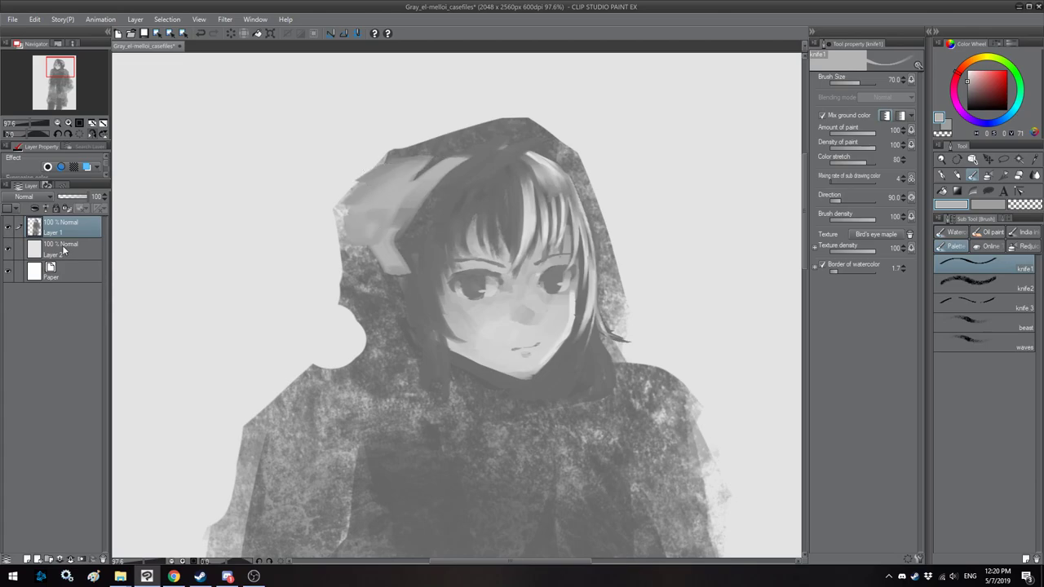
Step: Lock Layer 1's transparent pixels and extend the light gray along the hood's upper edge at brush size 80
{"action": "left_click", "coordinate": [66, 209]}
{"action": "key", "text": "bracketright"}
{"action": "mouse_move", "coordinate": [439, 147]}
{"action": "left_mouse_down"}
{"action": "mouse_move", "coordinate": [411, 173]}
{"action": "mouse_move", "coordinate": [387, 171]}
{"action": "left_mouse_up"}
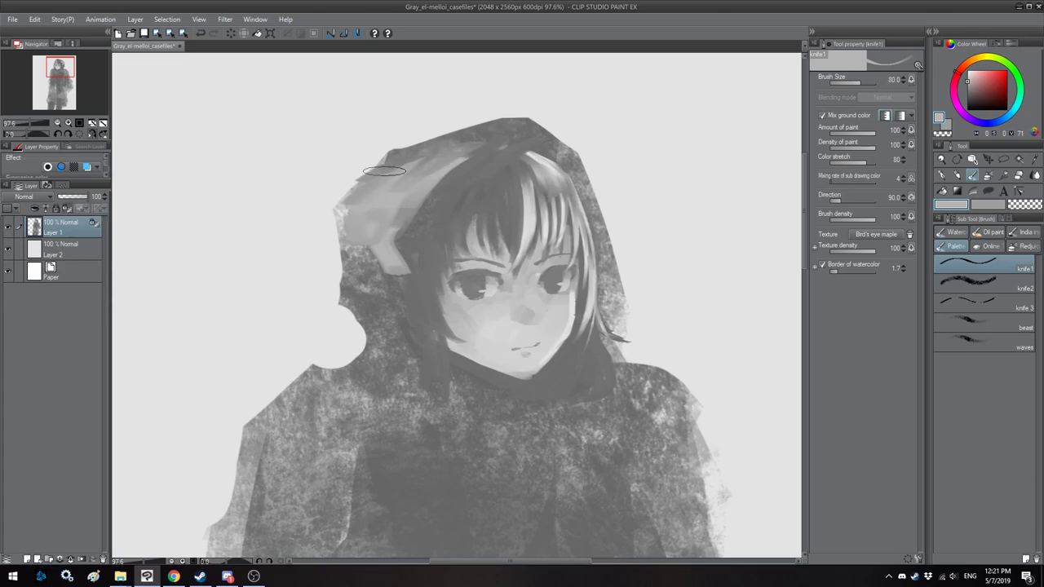
{"action": "key", "text": "h"}
{"action": "left_click_drag", "start_coordinate": [489, 142], "coordinate": [496, 161]}
{"action": "mouse_move", "coordinate": [436, 140]}
{"action": "left_mouse_down"}
{"action": "mouse_move", "coordinate": [362, 157]}
{"action": "mouse_move", "coordinate": [329, 183]}
{"action": "left_mouse_up"}
{"action": "key", "text": "h"}
{"action": "key", "text": "h"}
Step: Sample grays around the hood opening and refine the edge between the light hood and the near side of the hair
{"action": "mouse_move", "coordinate": [439, 186]}
{"action": "left_mouse_down"}
{"action": "mouse_move", "coordinate": [428, 182]}
{"action": "mouse_move", "coordinate": [473, 234]}
{"action": "left_mouse_up"}
{"action": "left_click", "coordinate": [435, 182], "text": "alt"}
{"action": "key", "text": "bracketleft"}
{"action": "key", "text": "bracketleft"}
{"action": "left_click", "coordinate": [492, 199], "text": "alt"}
{"action": "left_click_drag", "start_coordinate": [458, 183], "coordinate": [523, 265]}
{"action": "left_click_drag", "start_coordinate": [478, 213], "coordinate": [512, 244]}
Step: Paint light gray down the near side of the hood to the collar, enlarging the brush to size 120
{"action": "key", "text": "bracketright"}
{"action": "key", "text": "bracketright"}
{"action": "key", "text": "bracketright"}
{"action": "key", "text": "bracketright"}
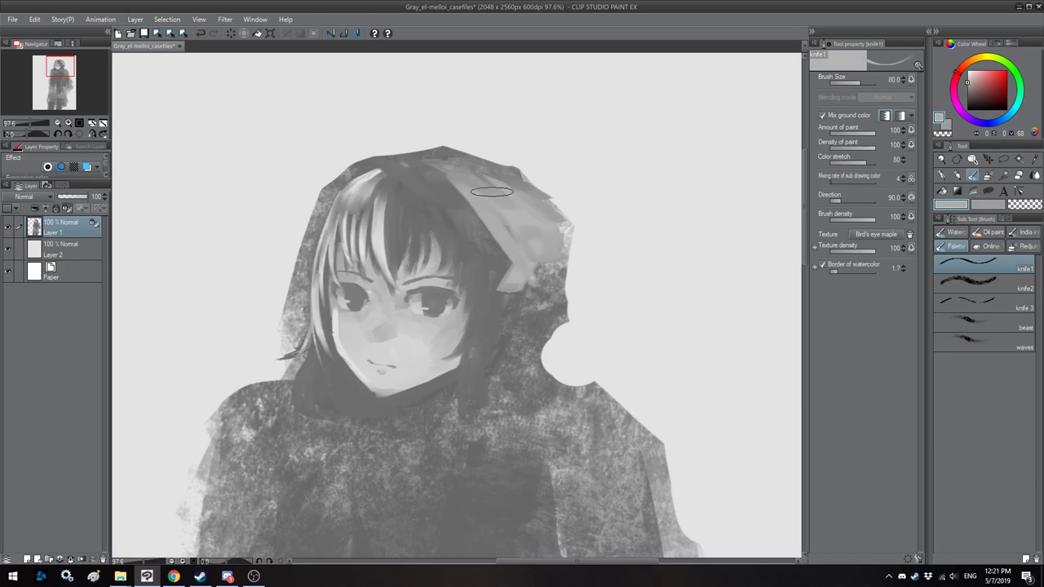
{"action": "mouse_move", "coordinate": [491, 191]}
{"action": "left_mouse_down"}
{"action": "mouse_move", "coordinate": [533, 273]}
{"action": "mouse_move", "coordinate": [530, 231]}
{"action": "mouse_move", "coordinate": [527, 293]}
{"action": "mouse_move", "coordinate": [534, 273]}
{"action": "mouse_move", "coordinate": [514, 363]}
{"action": "mouse_move", "coordinate": [522, 375]}
{"action": "mouse_move", "coordinate": [496, 387]}
{"action": "mouse_move", "coordinate": [515, 364]}
{"action": "mouse_move", "coordinate": [429, 423]}
{"action": "left_mouse_up"}
{"action": "key", "text": "h"}
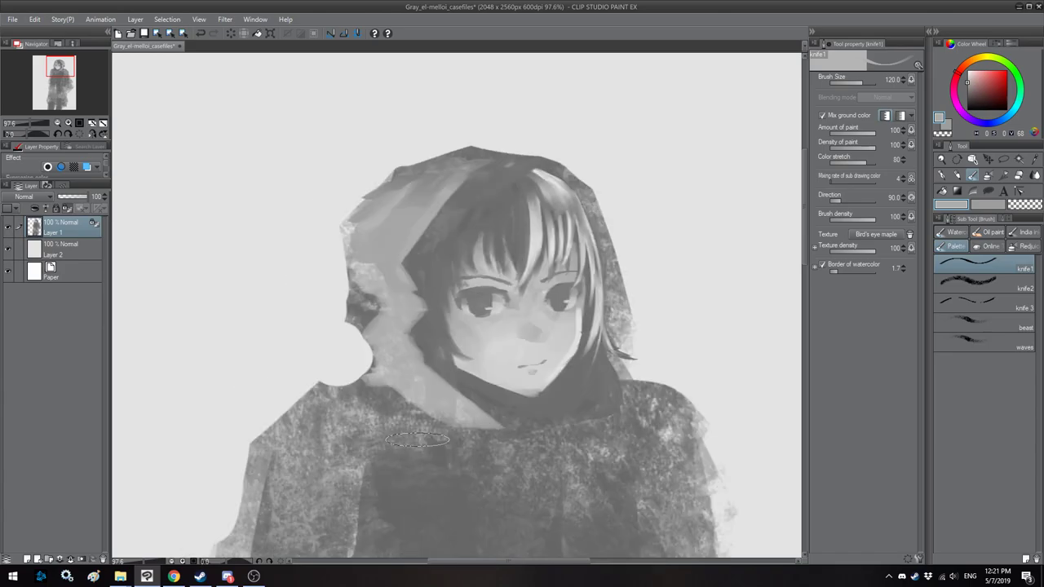
Step: Paint light gray down the far rim of the hood and onto its lower corner, using smaller brushes up to size 50
{"action": "left_click_drag", "start_coordinate": [560, 300], "coordinate": [528, 287]}
{"action": "key", "text": "bracketleft"}
{"action": "key", "text": "bracketleft"}
{"action": "key", "text": "bracketleft"}
{"action": "key", "text": "bracketleft"}
{"action": "key", "text": "bracketleft"}
{"action": "key", "text": "bracketleft"}
{"action": "key", "text": "bracketleft"}
{"action": "key", "text": "bracketleft"}
{"action": "left_click_drag", "start_coordinate": [556, 168], "coordinate": [594, 298]}
{"action": "left_click_drag", "start_coordinate": [569, 212], "coordinate": [593, 317]}
{"action": "key", "text": "bracketright"}
{"action": "key", "text": "bracketright"}
{"action": "key", "text": "bracketright"}
{"action": "mouse_move", "coordinate": [575, 241]}
{"action": "left_mouse_down"}
{"action": "mouse_move", "coordinate": [590, 376]}
{"action": "mouse_move", "coordinate": [567, 377]}
{"action": "mouse_move", "coordinate": [575, 359]}
{"action": "mouse_move", "coordinate": [586, 380]}
{"action": "left_mouse_up"}
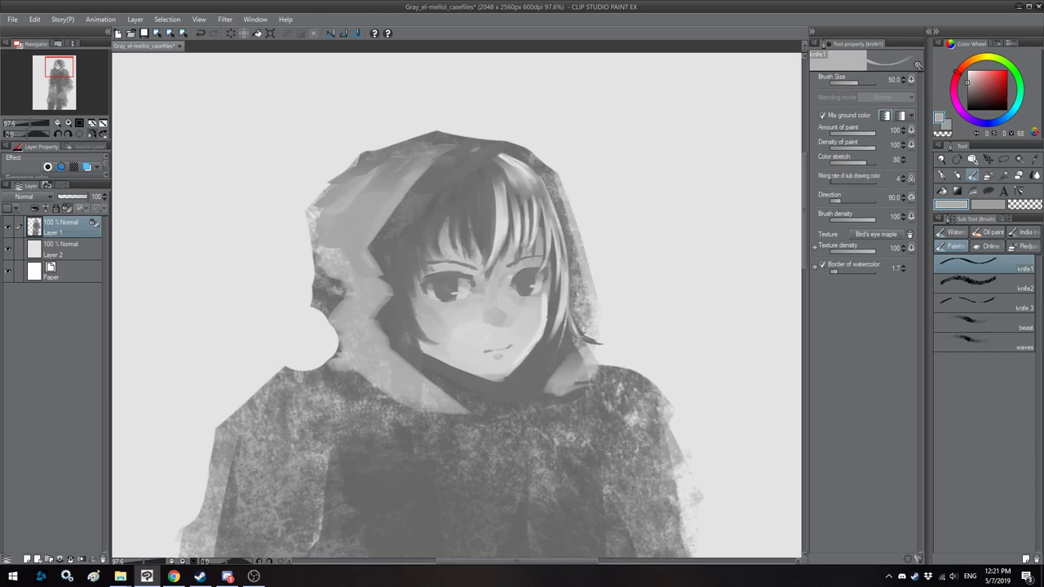
Step: Sample a gray from the bangs and tone down the upper part of the light central strands
{"action": "scroll", "coordinate": [454, 220], "scroll_direction": "down", "scroll_amount": 13}
{"action": "key", "text": "h"}
{"action": "scroll", "coordinate": [436, 229], "scroll_direction": "up", "scroll_amount": 2}
{"action": "scroll", "coordinate": [435, 229], "scroll_direction": "down", "scroll_amount": 4}
{"action": "scroll", "coordinate": [488, 225], "scroll_direction": "up", "scroll_amount": 8}
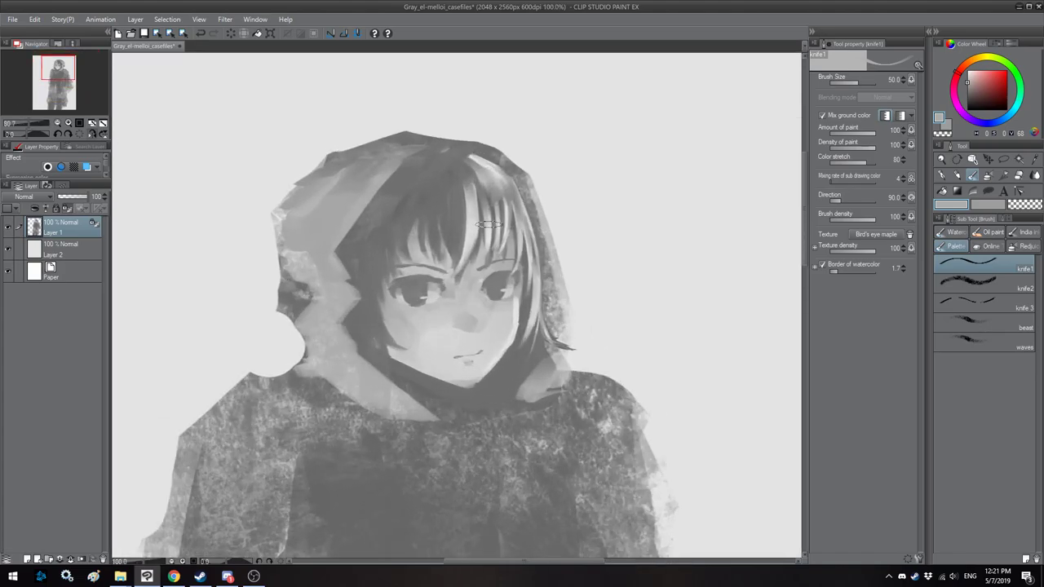
{"action": "key", "text": "h"}
{"action": "left_click_drag", "start_coordinate": [439, 233], "coordinate": [448, 286]}
{"action": "key", "text": "h"}
{"action": "mouse_move", "coordinate": [438, 243]}
{"action": "left_mouse_down"}
{"action": "mouse_move", "coordinate": [461, 234]}
{"action": "mouse_move", "coordinate": [488, 273]}
{"action": "left_mouse_up"}
{"action": "left_click", "coordinate": [474, 231], "text": "alt"}
{"action": "left_click_drag", "start_coordinate": [475, 221], "coordinate": [481, 268]}
Step: Sample darker hair grays and paint over the crown and the tops of the light strands at brush sizes 30 and 40
{"action": "key", "text": "h"}
{"action": "key", "text": "bracketright"}
{"action": "mouse_move", "coordinate": [440, 208]}
{"action": "left_mouse_down"}
{"action": "mouse_move", "coordinate": [453, 216]}
{"action": "mouse_move", "coordinate": [421, 226]}
{"action": "mouse_move", "coordinate": [411, 257]}
{"action": "left_mouse_up"}
{"action": "key", "text": "bracketright"}
{"action": "mouse_move", "coordinate": [441, 207]}
{"action": "left_mouse_down"}
{"action": "mouse_move", "coordinate": [414, 225]}
{"action": "mouse_move", "coordinate": [433, 238]}
{"action": "left_mouse_up"}
{"action": "left_click", "coordinate": [513, 256], "text": "alt"}
{"action": "key", "text": "bracketright"}
{"action": "left_click_drag", "start_coordinate": [448, 207], "coordinate": [440, 228]}
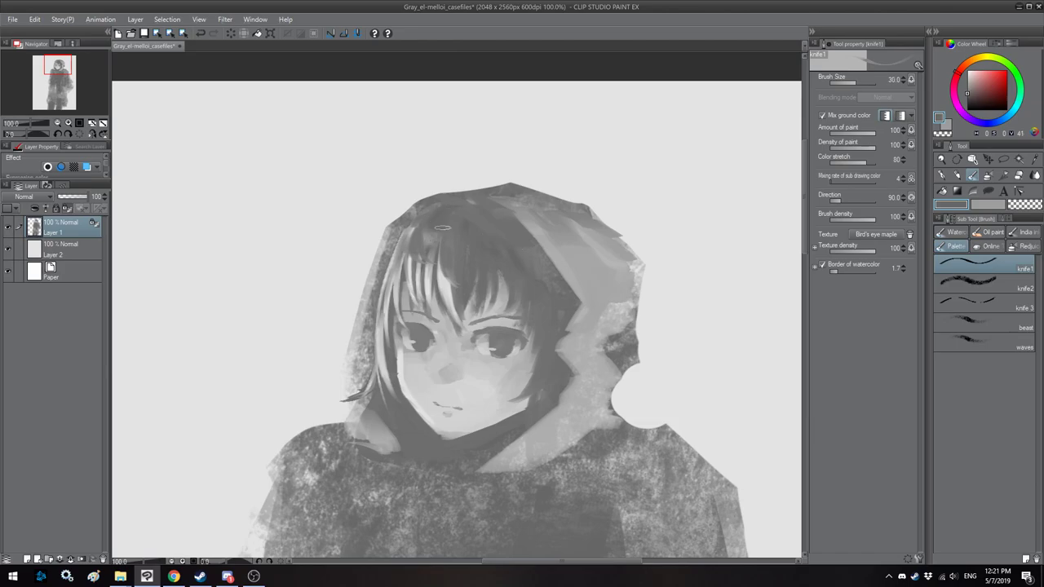
{"action": "left_click", "coordinate": [447, 215], "text": "alt"}
{"action": "left_click_drag", "start_coordinate": [522, 227], "coordinate": [503, 230]}
{"action": "key", "text": "h"}
{"action": "left_click_drag", "start_coordinate": [433, 261], "coordinate": [462, 187]}
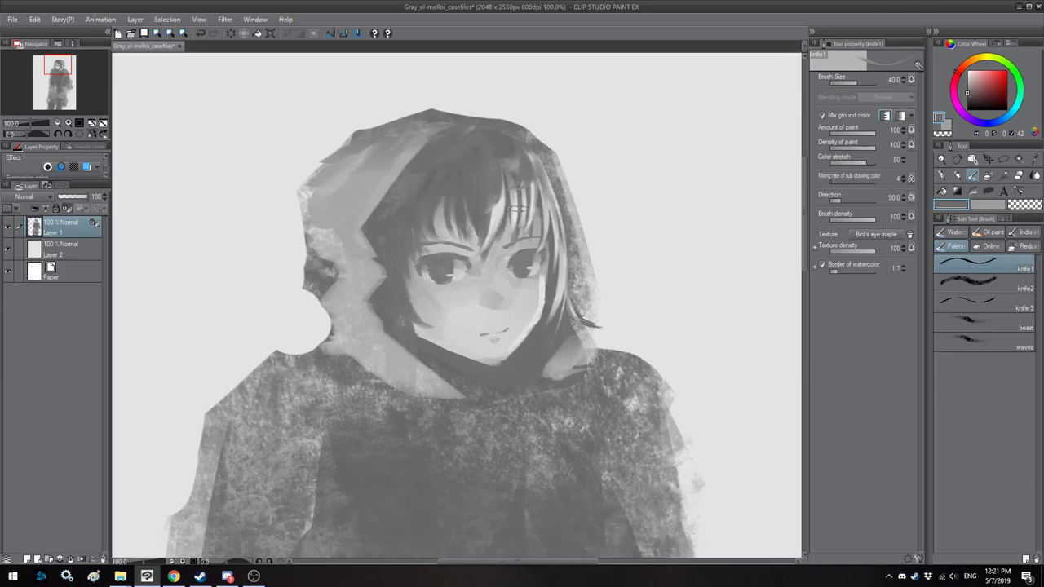
Step: Choose a darker gray with value 27 and paint the shadow inside the hood below the far hair strands
{"action": "left_click", "coordinate": [967, 96]}
{"action": "left_click_drag", "start_coordinate": [968, 96], "coordinate": [967, 99]}
{"action": "left_click_drag", "start_coordinate": [493, 283], "coordinate": [491, 246]}
{"action": "key", "text": "bracketleft"}
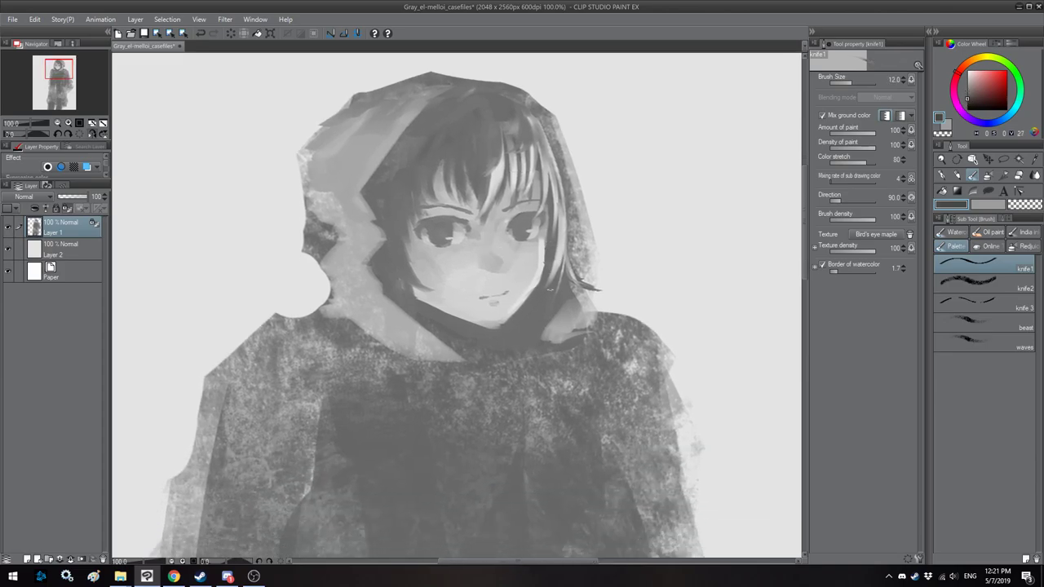
{"action": "key", "text": "bracketright"}
{"action": "key", "text": "bracketright"}
{"action": "mouse_move", "coordinate": [570, 289]}
{"action": "left_mouse_down"}
{"action": "mouse_move", "coordinate": [585, 313]}
{"action": "mouse_move", "coordinate": [570, 329]}
{"action": "left_mouse_up"}
{"action": "mouse_move", "coordinate": [569, 329]}
{"action": "left_mouse_down"}
{"action": "mouse_move", "coordinate": [564, 288]}
{"action": "mouse_move", "coordinate": [545, 341]}
{"action": "left_mouse_up"}
{"action": "mouse_move", "coordinate": [556, 300]}
{"action": "left_mouse_down"}
{"action": "mouse_move", "coordinate": [522, 341]}
{"action": "mouse_move", "coordinate": [512, 335]}
{"action": "left_mouse_up"}
{"action": "left_click_drag", "start_coordinate": [535, 300], "coordinate": [513, 324]}
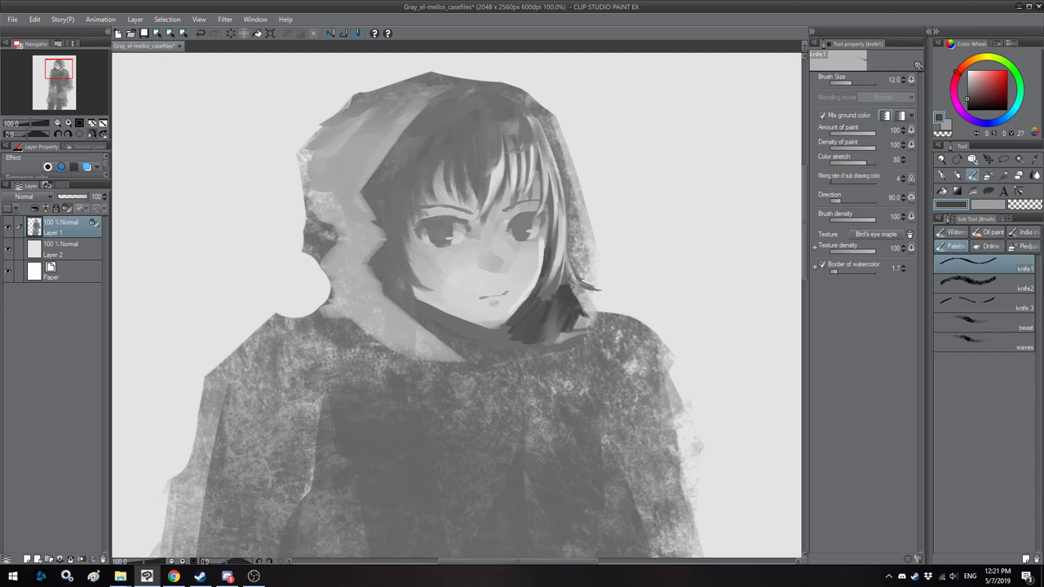
Step: Smooth the dark shadow inside the far collar with broader strokes at brush size 60
{"action": "key", "text": "bracketright"}
{"action": "key", "text": "bracketright"}
{"action": "mouse_move", "coordinate": [566, 321]}
{"action": "left_mouse_down"}
{"action": "mouse_move", "coordinate": [578, 323]}
{"action": "mouse_move", "coordinate": [545, 340]}
{"action": "left_mouse_up"}
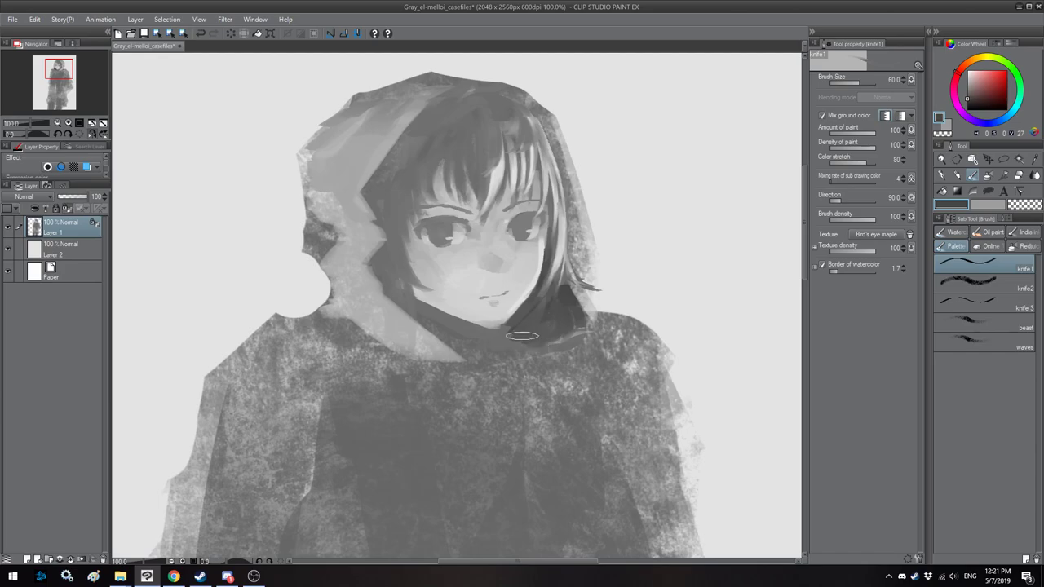
Step: Paint a dark shadow under the jaw on the near side of the collar at brush size 40
{"action": "key", "text": "h"}
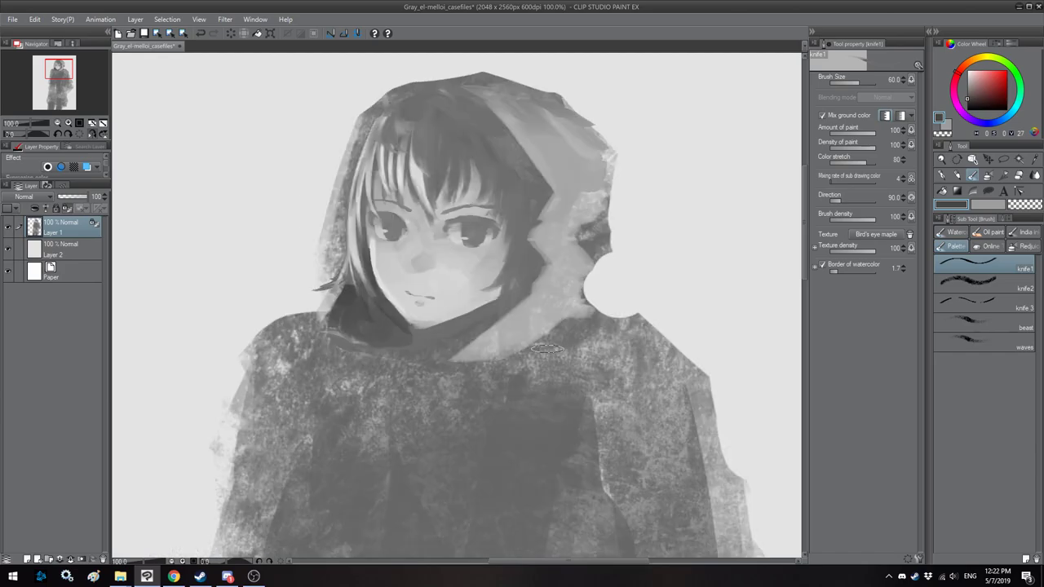
{"action": "key", "text": "bracketright"}
{"action": "key", "text": "bracketright"}
{"action": "left_click_drag", "start_coordinate": [506, 294], "coordinate": [472, 320]}
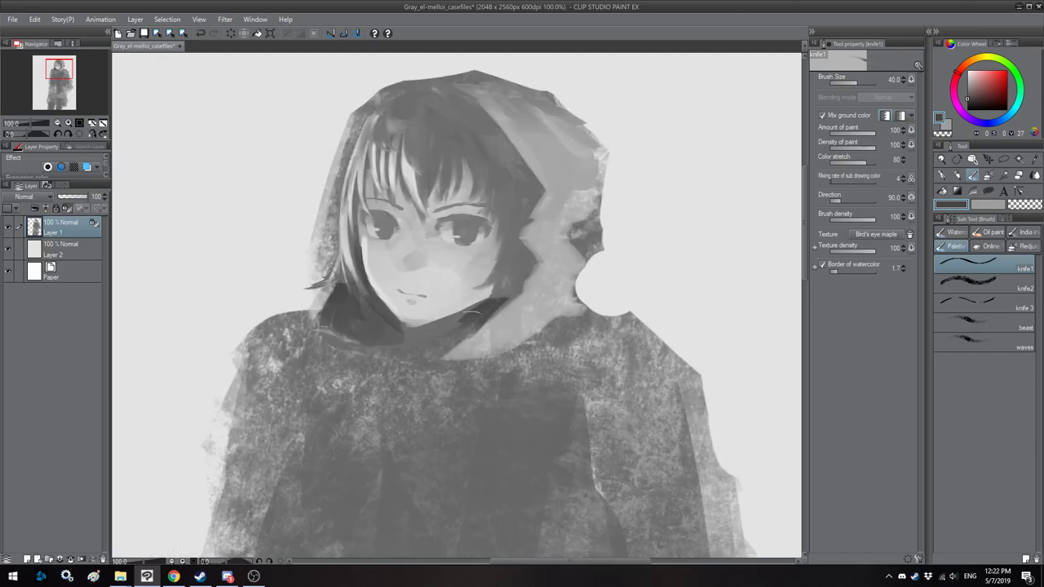
{"action": "left_click_drag", "start_coordinate": [508, 287], "coordinate": [497, 306]}
{"action": "key", "text": "h"}
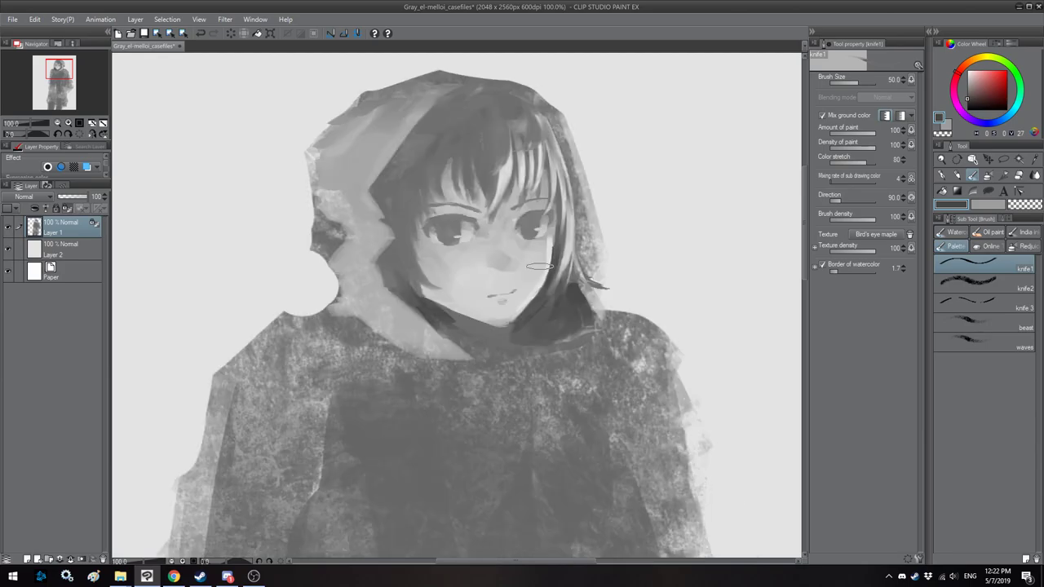
Step: Paint a dark shadow inside the hood down the near side of the hair to the collar at brush sizes 50 and 60
{"action": "key", "text": "bracketleft"}
{"action": "key", "text": "bracketleft"}
{"action": "key", "text": "bracketright"}
{"action": "key", "text": "bracketright"}
{"action": "mouse_move", "coordinate": [461, 217]}
{"action": "left_mouse_down"}
{"action": "mouse_move", "coordinate": [447, 291]}
{"action": "mouse_move", "coordinate": [524, 343]}
{"action": "left_mouse_up"}
{"action": "key", "text": "bracketright"}
{"action": "mouse_move", "coordinate": [462, 223]}
{"action": "left_mouse_down"}
{"action": "mouse_move", "coordinate": [461, 306]}
{"action": "mouse_move", "coordinate": [497, 334]}
{"action": "left_mouse_up"}
{"action": "left_click_drag", "start_coordinate": [479, 298], "coordinate": [531, 342]}
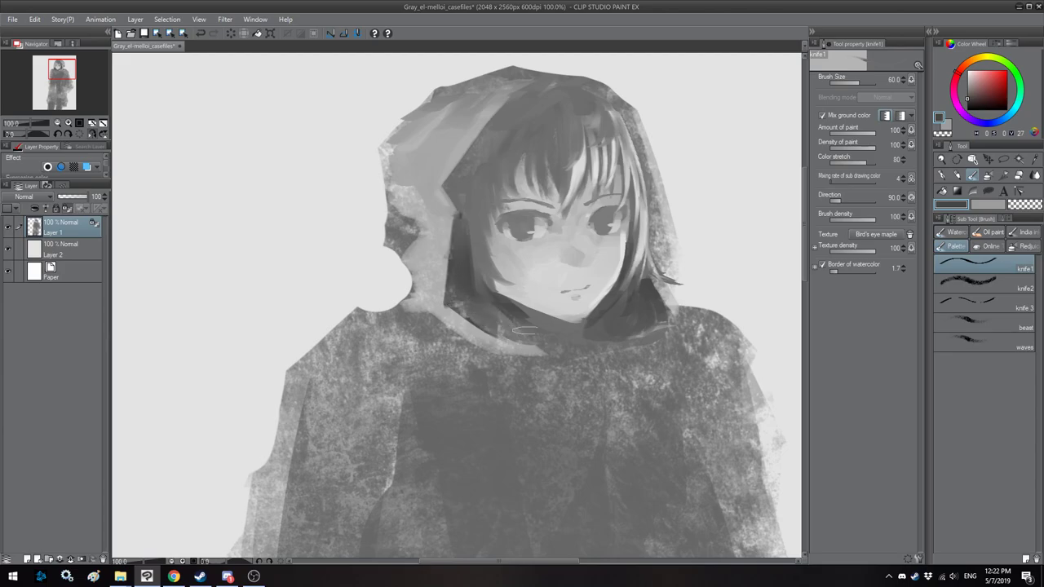
Step: Sample light hood grays and repaint the hood's near inner edge and the dark textured patch beside it
{"action": "key", "text": "h"}
{"action": "left_click_drag", "start_coordinate": [473, 293], "coordinate": [484, 302]}
{"action": "left_click", "coordinate": [493, 237], "text": "alt"}
{"action": "left_click_drag", "start_coordinate": [470, 230], "coordinate": [479, 273]}
{"action": "left_click_drag", "start_coordinate": [510, 225], "coordinate": [518, 254]}
{"action": "left_click", "coordinate": [526, 236], "text": "alt"}
Step: Sample a dark gray and paint the shadow between the hood's inner edge and the near hair, up toward the crown
{"action": "left_click", "coordinate": [469, 243], "text": "alt"}
{"action": "key", "text": "bracketleft"}
{"action": "key", "text": "bracketleft"}
{"action": "key", "text": "bracketleft"}
{"action": "key", "text": "bracketleft"}
{"action": "mouse_move", "coordinate": [473, 224]}
{"action": "left_mouse_down"}
{"action": "mouse_move", "coordinate": [459, 229]}
{"action": "mouse_move", "coordinate": [481, 193]}
{"action": "mouse_move", "coordinate": [439, 138]}
{"action": "left_mouse_up"}
{"action": "key", "text": "bracketright"}
{"action": "key", "text": "bracketright"}
{"action": "left_click_drag", "start_coordinate": [474, 182], "coordinate": [429, 127]}
{"action": "mouse_move", "coordinate": [429, 135]}
{"action": "left_mouse_down"}
{"action": "mouse_move", "coordinate": [477, 196]}
{"action": "mouse_move", "coordinate": [435, 142]}
{"action": "mouse_move", "coordinate": [463, 218]}
{"action": "mouse_move", "coordinate": [448, 248]}
{"action": "left_mouse_up"}
{"action": "key", "text": "h"}
{"action": "key", "text": "bracketleft"}
{"action": "key", "text": "bracketleft"}
{"action": "left_click_drag", "start_coordinate": [452, 200], "coordinate": [432, 251]}
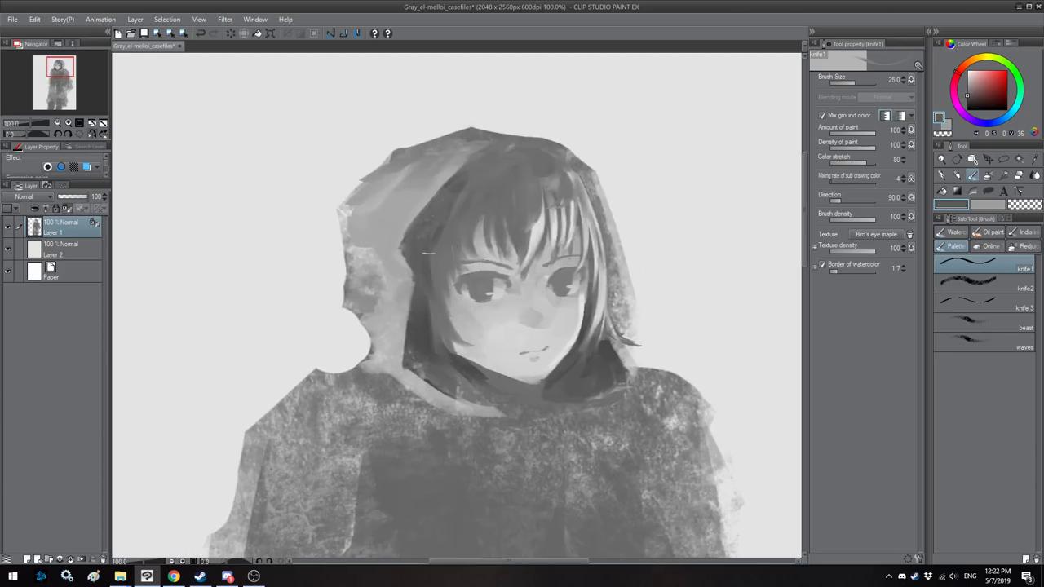
Step: Darken the crown of the hair beneath the hood's rim with broader strokes, raising the brush to size 50
{"action": "key", "text": "bracketright"}
{"action": "key", "text": "bracketleft"}
{"action": "key", "text": "bracketleft"}
{"action": "key", "text": "h"}
{"action": "key", "text": "bracketleft"}
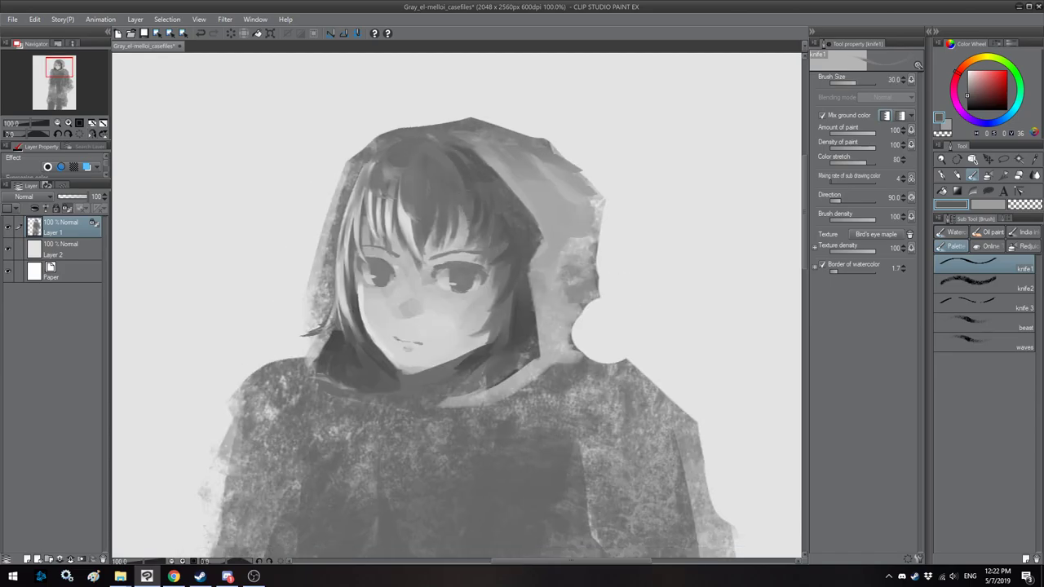
{"action": "key", "text": "bracketright"}
{"action": "key", "text": "bracketright"}
{"action": "key", "text": "bracketright"}
{"action": "key", "text": "h"}
{"action": "mouse_move", "coordinate": [481, 157]}
{"action": "left_mouse_down"}
{"action": "mouse_move", "coordinate": [473, 223]}
{"action": "mouse_move", "coordinate": [452, 199]}
{"action": "left_mouse_up"}
{"action": "key", "text": "bracketright"}
{"action": "key", "text": "bracketright"}
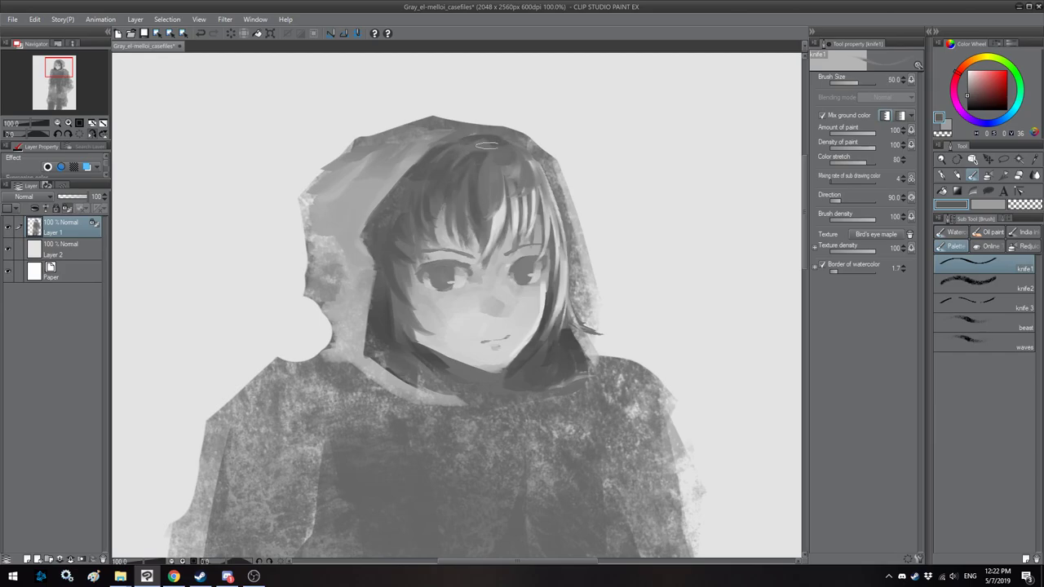
{"action": "mouse_move", "coordinate": [494, 145]}
{"action": "left_mouse_down"}
{"action": "mouse_move", "coordinate": [513, 155]}
{"action": "mouse_move", "coordinate": [491, 165]}
{"action": "left_mouse_up"}
{"action": "key", "text": "h"}
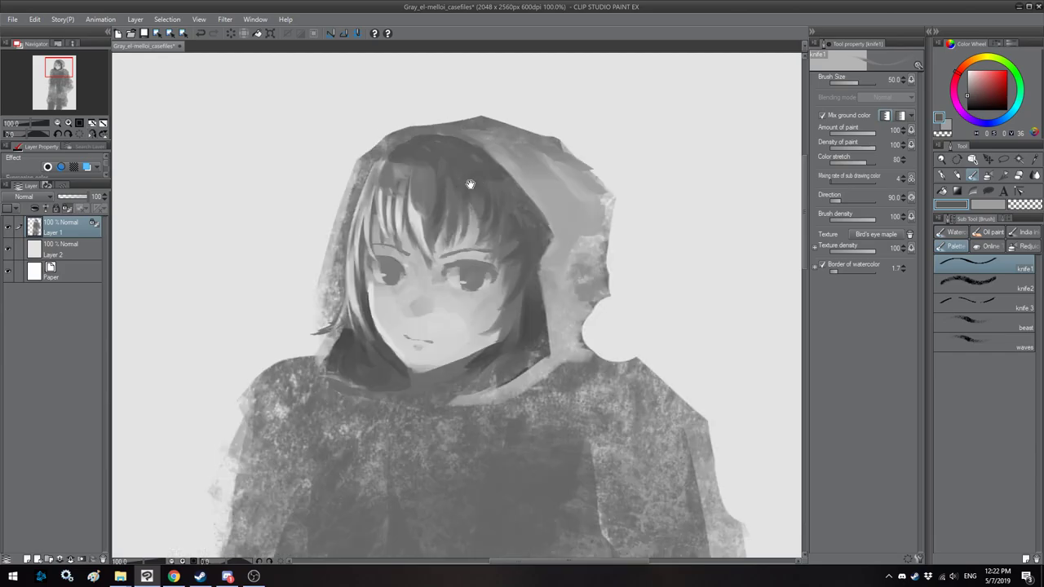
{"action": "left_click_drag", "start_coordinate": [442, 263], "coordinate": [453, 287]}
{"action": "left_click", "coordinate": [946, 247]}
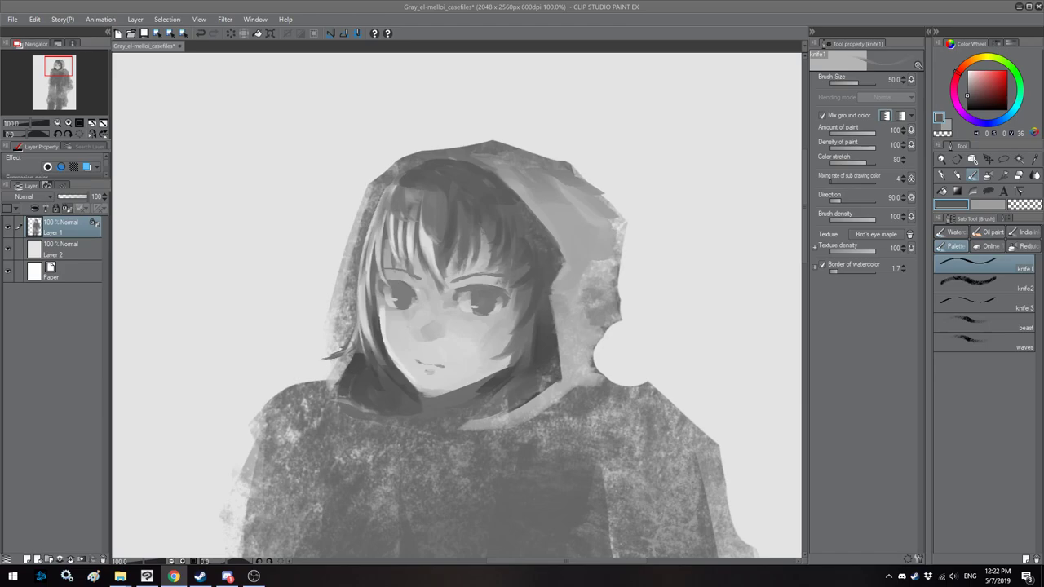
{"action": "left_click", "coordinate": [594, 3]}
{"action": "scroll", "coordinate": [442, 265], "scroll_direction": "up", "scroll_amount": 2}
{"action": "key", "text": "h"}
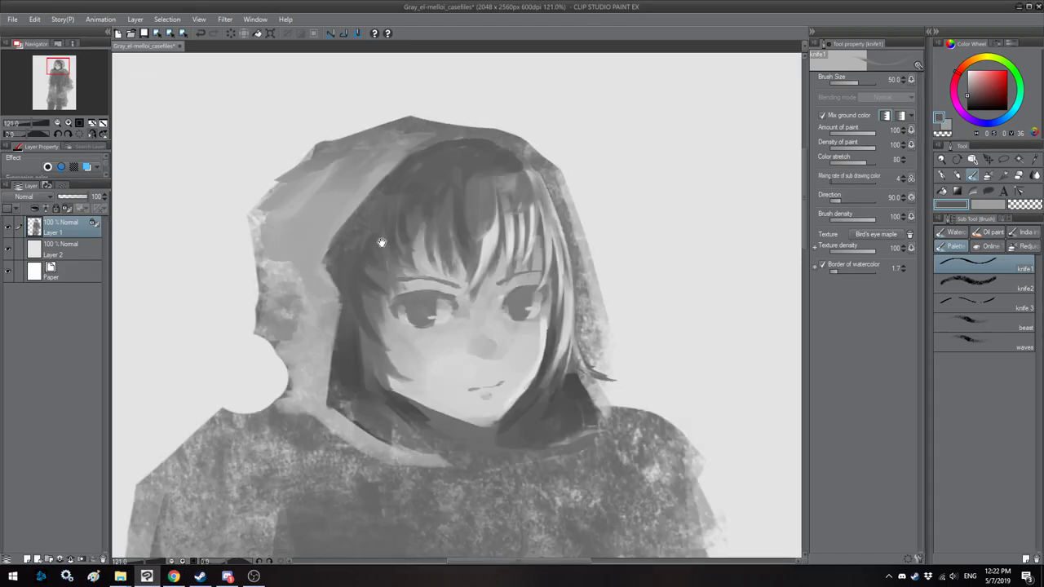
Step: Sample the light hood gray and repaint the hood's near inner edge from the crown down to the collar
{"action": "left_click_drag", "start_coordinate": [334, 214], "coordinate": [369, 209]}
{"action": "left_click", "coordinate": [369, 210], "text": "alt"}
{"action": "key", "text": "bracketleft"}
{"action": "key", "text": "bracketleft"}
{"action": "key", "text": "bracketleft"}
{"action": "left_click_drag", "start_coordinate": [452, 135], "coordinate": [404, 219]}
{"action": "mouse_move", "coordinate": [423, 167]}
{"action": "left_mouse_down"}
{"action": "mouse_move", "coordinate": [368, 380]}
{"action": "mouse_move", "coordinate": [402, 419]}
{"action": "left_mouse_up"}
{"action": "key", "text": "bracketright"}
{"action": "key", "text": "bracketright"}
{"action": "left_click_drag", "start_coordinate": [355, 385], "coordinate": [401, 424]}
{"action": "left_click_drag", "start_coordinate": [360, 371], "coordinate": [381, 243]}
{"action": "mouse_move", "coordinate": [375, 279]}
{"action": "left_mouse_down"}
{"action": "mouse_move", "coordinate": [403, 194]}
{"action": "mouse_move", "coordinate": [387, 251]}
{"action": "left_mouse_up"}
{"action": "mouse_move", "coordinate": [381, 206]}
{"action": "left_mouse_down"}
{"action": "mouse_move", "coordinate": [369, 278]}
{"action": "mouse_move", "coordinate": [367, 263]}
{"action": "left_mouse_up"}
Step: Sample grays from the near-side hair and refine its lower locks along the cheek and hood with finer strokes
{"action": "key", "text": "h"}
{"action": "key", "text": "bracketleft"}
{"action": "left_click_drag", "start_coordinate": [479, 264], "coordinate": [543, 355]}
{"action": "mouse_move", "coordinate": [529, 279]}
{"action": "left_mouse_down"}
{"action": "mouse_move", "coordinate": [544, 362]}
{"action": "mouse_move", "coordinate": [505, 390]}
{"action": "left_mouse_up"}
{"action": "left_click", "coordinate": [524, 349], "text": "alt"}
{"action": "key", "text": "bracketleft"}
{"action": "key", "text": "bracketleft"}
{"action": "key", "text": "bracketleft"}
{"action": "left_click_drag", "start_coordinate": [509, 341], "coordinate": [504, 385]}
{"action": "left_click_drag", "start_coordinate": [505, 355], "coordinate": [495, 392]}
{"action": "left_click", "coordinate": [508, 344], "text": "alt"}
{"action": "left_click_drag", "start_coordinate": [517, 332], "coordinate": [501, 401]}
{"action": "left_click", "coordinate": [530, 367], "text": "alt"}
{"action": "key", "text": "bracketleft"}
{"action": "left_click", "coordinate": [518, 320], "text": "alt"}
{"action": "left_click_drag", "start_coordinate": [520, 318], "coordinate": [509, 384]}
{"action": "left_click_drag", "start_coordinate": [511, 345], "coordinate": [494, 402]}
{"action": "key", "text": "bracketright"}
{"action": "key", "text": "bracketright"}
{"action": "key", "text": "bracketright"}
Step: Sample a dark gray, then darken the far eye's upper lash line and paint its pupil at brush sizes 8 and 15
{"action": "left_click", "coordinate": [473, 389], "text": "alt"}
{"action": "key", "text": "bracketleft"}
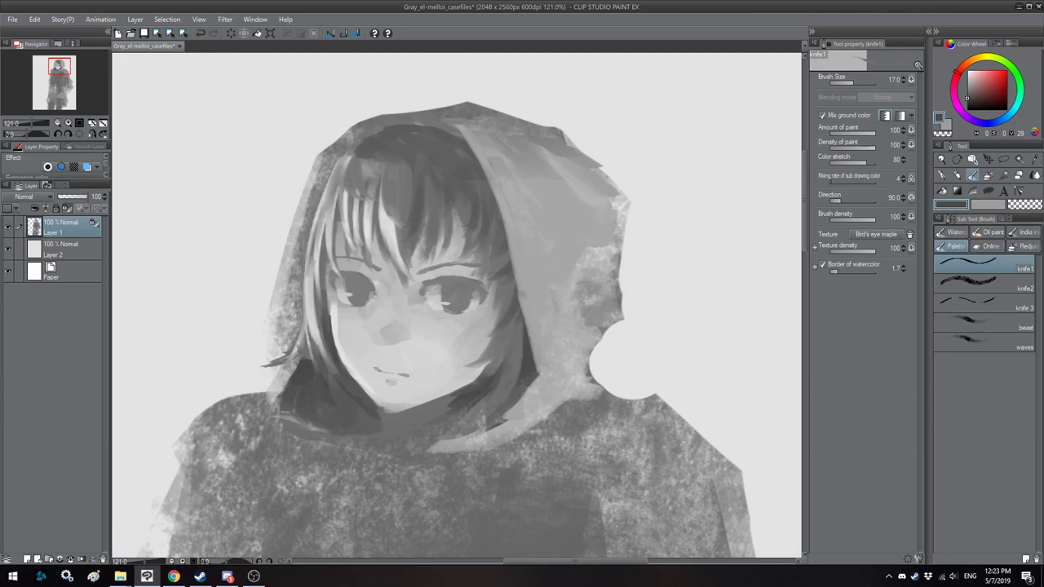
{"action": "key", "text": "minus"}
{"action": "key", "text": "h"}
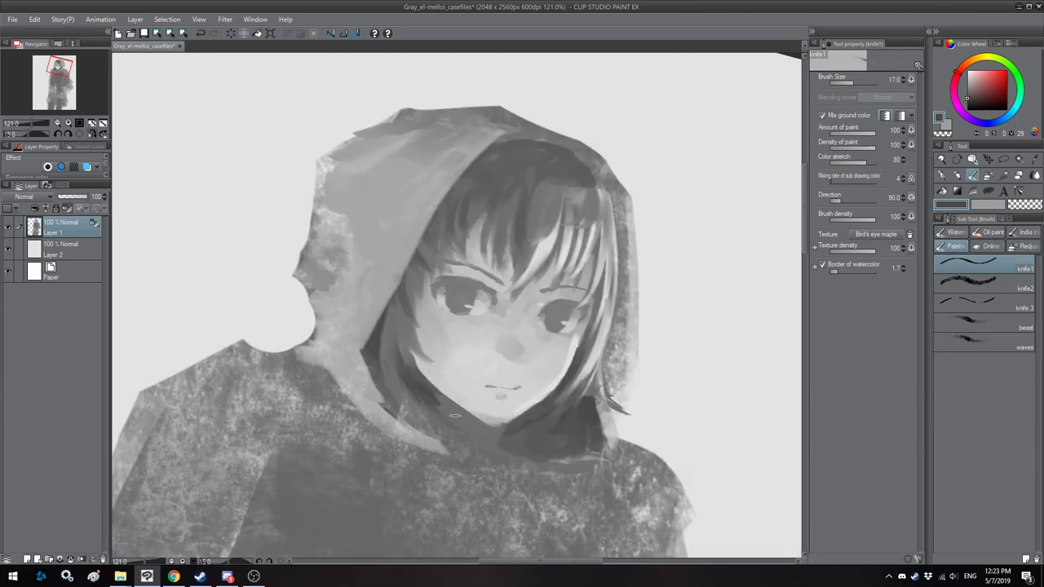
{"action": "key", "text": "minus"}
{"action": "scroll", "coordinate": [486, 340], "scroll_direction": "up", "scroll_amount": 1}
{"action": "scroll", "coordinate": [485, 339], "scroll_direction": "up", "scroll_amount": 3}
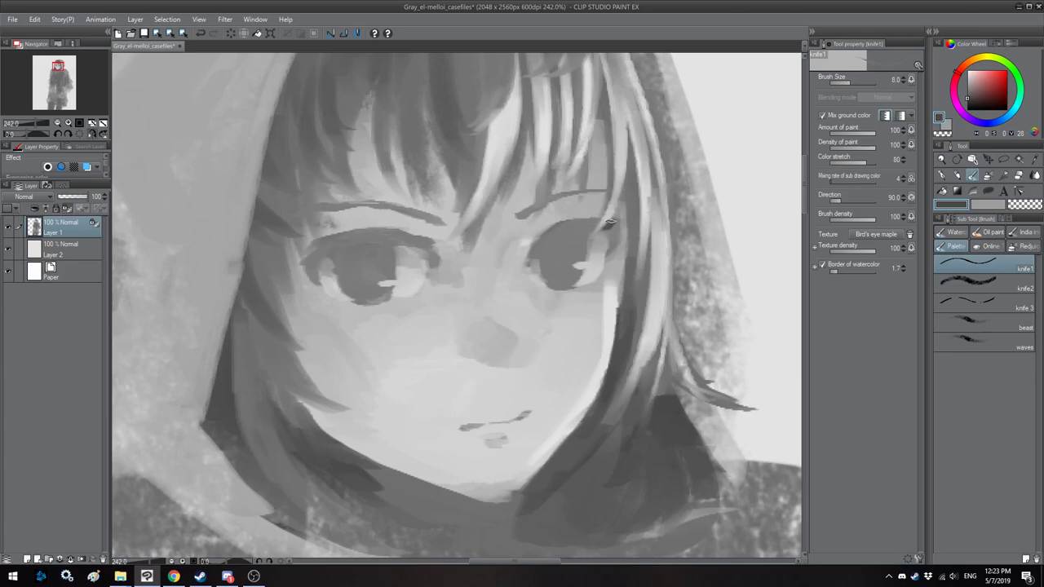
{"action": "left_click_drag", "start_coordinate": [613, 224], "coordinate": [618, 238]}
{"action": "mouse_move", "coordinate": [566, 225]}
{"action": "left_mouse_down"}
{"action": "mouse_move", "coordinate": [536, 247]}
{"action": "mouse_move", "coordinate": [583, 225]}
{"action": "mouse_move", "coordinate": [568, 249]}
{"action": "left_mouse_up"}
{"action": "key", "text": "bracketright"}
{"action": "key", "text": "bracketleft"}
{"action": "key", "text": "bracketleft"}
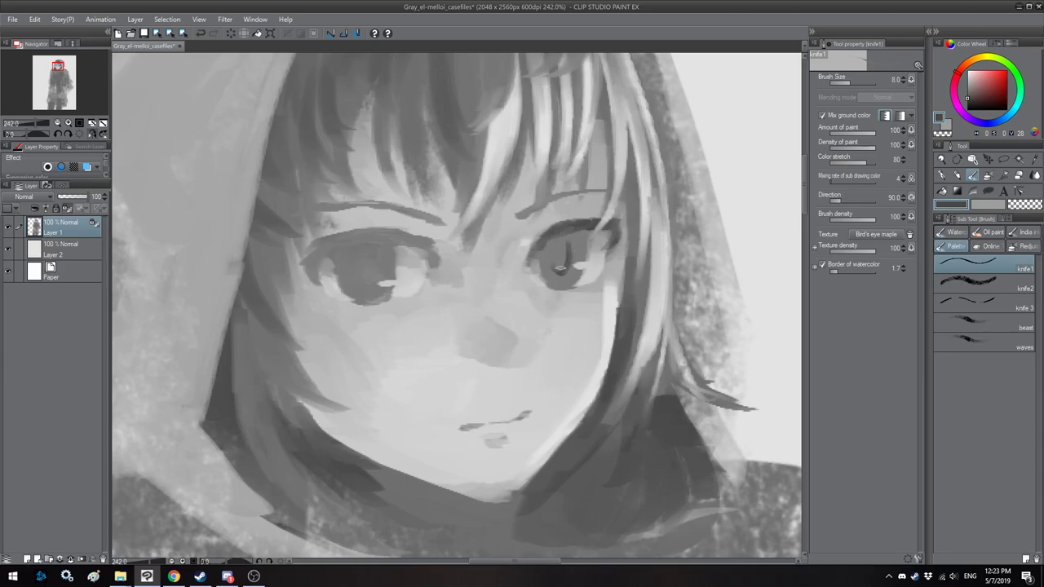
{"action": "key", "text": "bracketright"}
{"action": "mouse_move", "coordinate": [575, 224]}
{"action": "left_mouse_down"}
{"action": "mouse_move", "coordinate": [563, 257]}
{"action": "mouse_move", "coordinate": [552, 235]}
{"action": "left_mouse_up"}
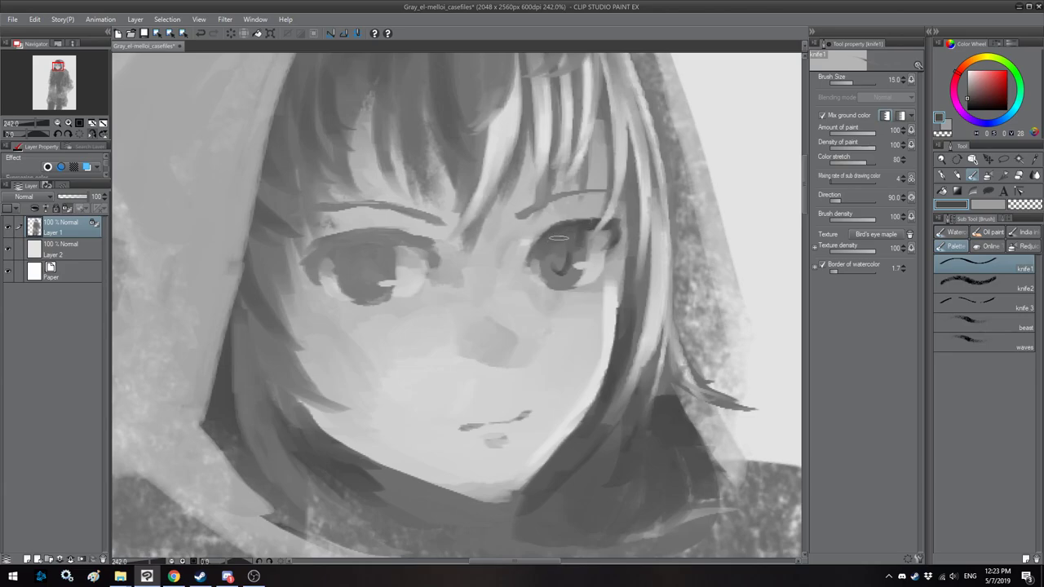
Step: Darken the near eye's upper lash line and the upper part of its iris at brush sizes 17 and 10
{"action": "key", "text": "h"}
{"action": "mouse_move", "coordinate": [515, 250]}
{"action": "left_mouse_down"}
{"action": "mouse_move", "coordinate": [480, 244]}
{"action": "mouse_move", "coordinate": [585, 229]}
{"action": "left_mouse_up"}
{"action": "key", "text": "h"}
{"action": "mouse_move", "coordinate": [487, 232]}
{"action": "left_mouse_down"}
{"action": "mouse_move", "coordinate": [515, 243]}
{"action": "mouse_move", "coordinate": [446, 230]}
{"action": "mouse_move", "coordinate": [472, 225]}
{"action": "mouse_move", "coordinate": [449, 234]}
{"action": "mouse_move", "coordinate": [461, 269]}
{"action": "mouse_move", "coordinate": [445, 266]}
{"action": "mouse_move", "coordinate": [454, 250]}
{"action": "mouse_move", "coordinate": [465, 262]}
{"action": "mouse_move", "coordinate": [471, 244]}
{"action": "mouse_move", "coordinate": [473, 256]}
{"action": "mouse_move", "coordinate": [456, 232]}
{"action": "mouse_move", "coordinate": [443, 269]}
{"action": "mouse_move", "coordinate": [455, 256]}
{"action": "mouse_move", "coordinate": [430, 239]}
{"action": "left_mouse_up"}
{"action": "key", "text": "bracketright"}
{"action": "key", "text": "bracketright"}
{"action": "key", "text": "bracketright"}
{"action": "key", "text": "bracketleft"}
{"action": "key", "text": "bracketleft"}
{"action": "key", "text": "bracketright"}
{"action": "key", "text": "bracketright"}
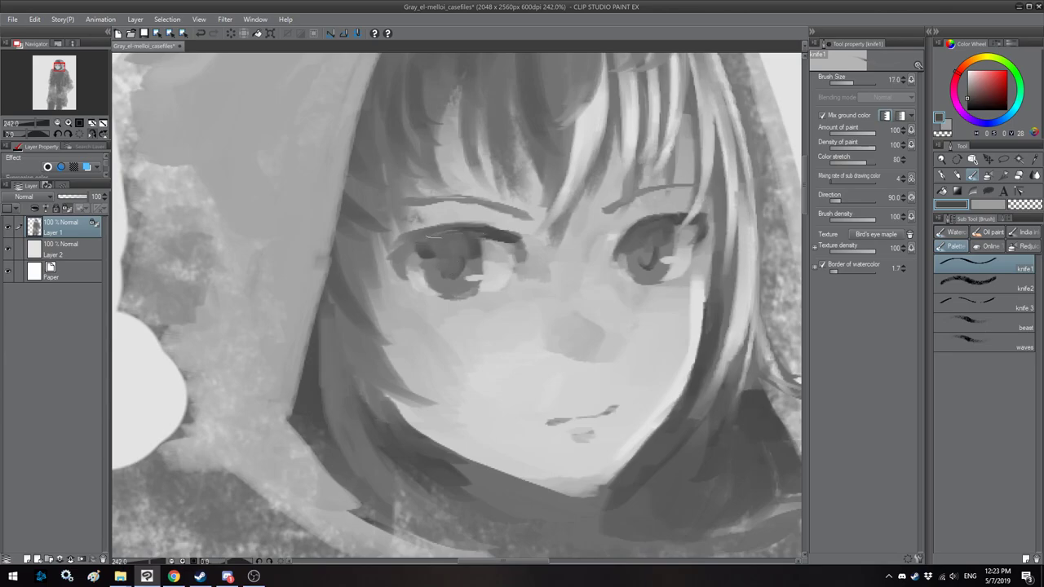
{"action": "key", "text": "h"}
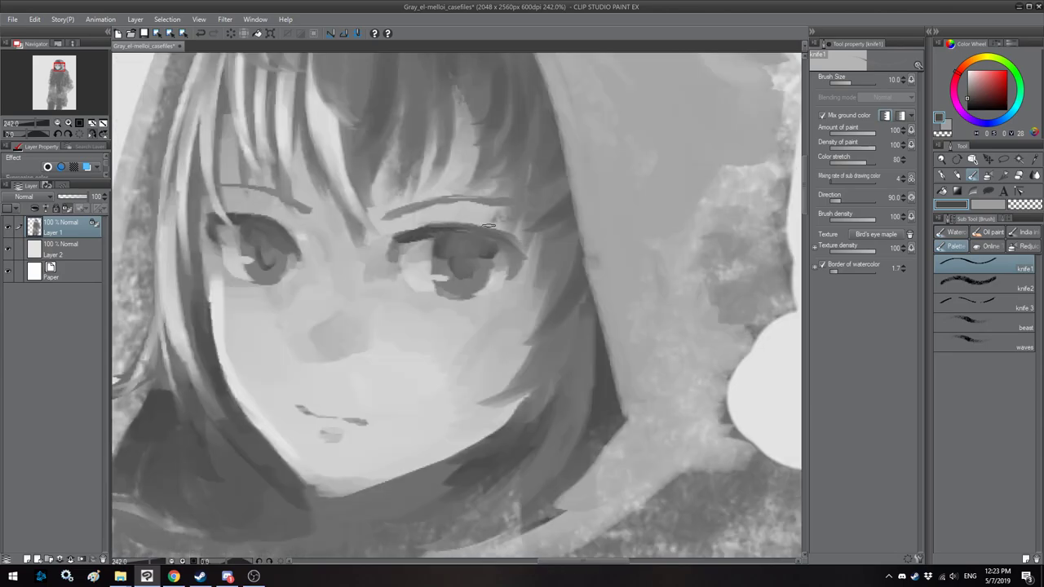
{"action": "mouse_move", "coordinate": [508, 241]}
{"action": "left_mouse_down"}
{"action": "mouse_move", "coordinate": [532, 265]}
{"action": "mouse_move", "coordinate": [499, 238]}
{"action": "left_mouse_up"}
{"action": "key", "text": "]"}
Step: Darken both eyebrows and sharpen the mouth line with thin dark strokes, lowering the brush to size 7
{"action": "key", "text": "h"}
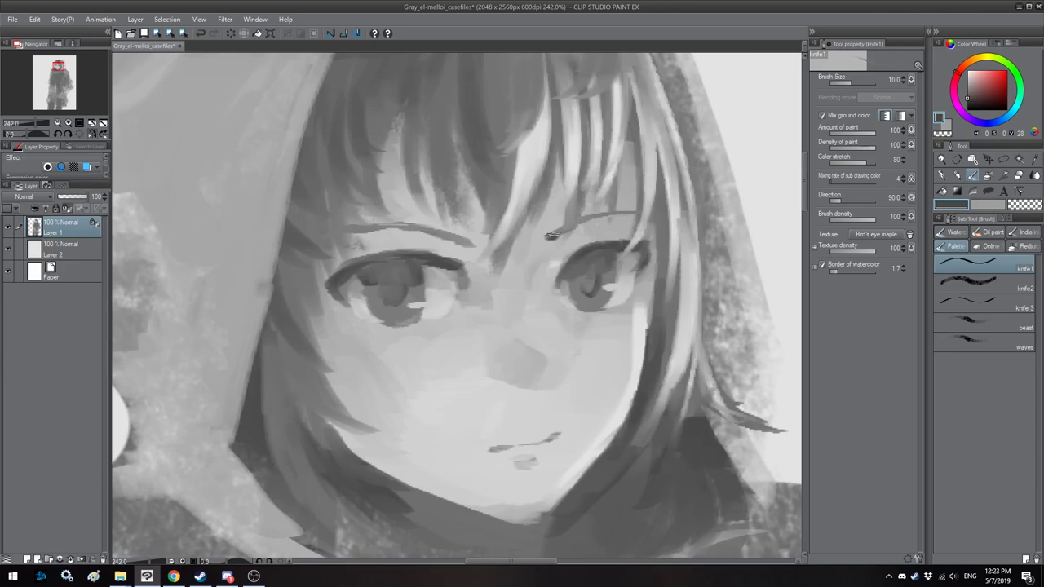
{"action": "left_click_drag", "start_coordinate": [584, 220], "coordinate": [642, 217]}
{"action": "key", "text": "h"}
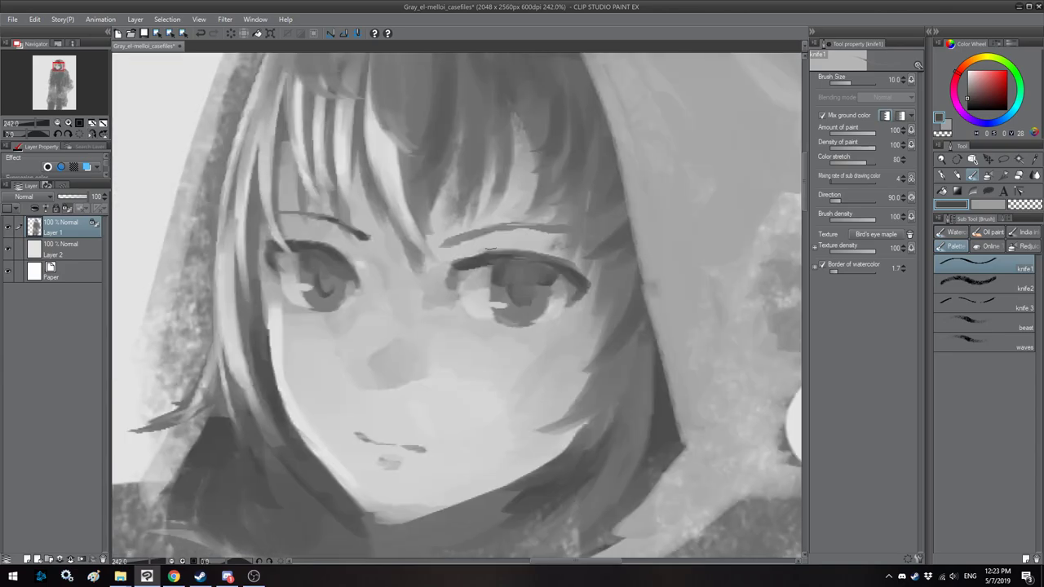
{"action": "mouse_move", "coordinate": [446, 241]}
{"action": "left_mouse_down"}
{"action": "mouse_move", "coordinate": [481, 231]}
{"action": "mouse_move", "coordinate": [545, 238]}
{"action": "left_mouse_up"}
{"action": "scroll", "coordinate": [463, 277], "scroll_direction": "down", "scroll_amount": 5}
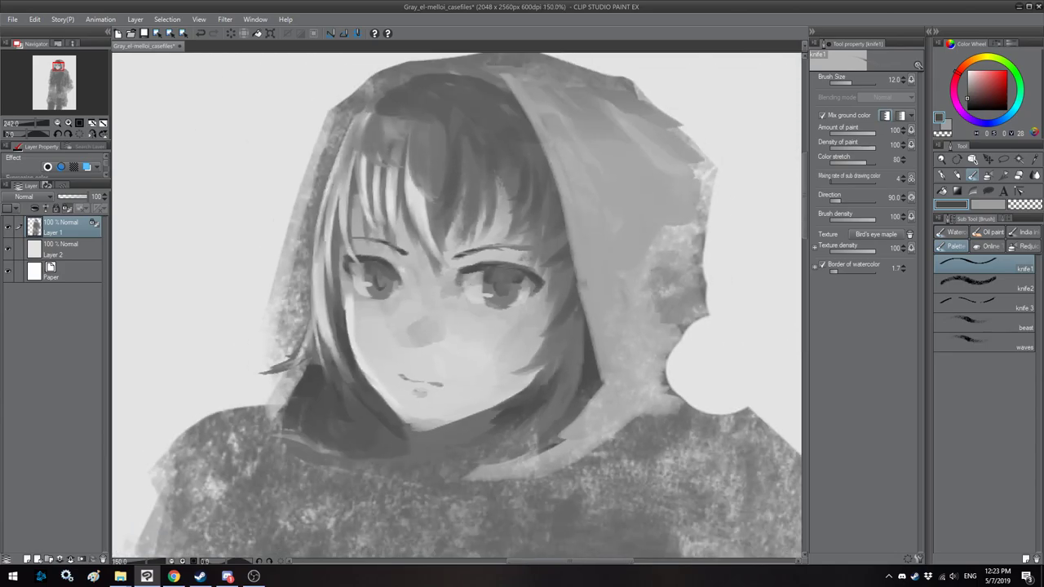
{"action": "key", "text": "h"}
{"action": "scroll", "coordinate": [464, 277], "scroll_direction": "up", "scroll_amount": 3}
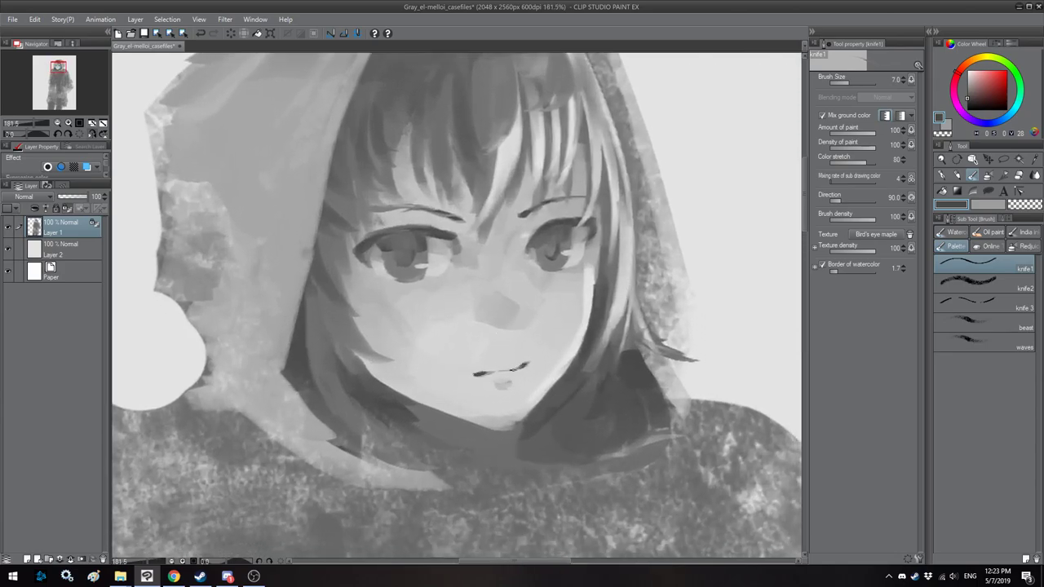
{"action": "scroll", "coordinate": [494, 381], "scroll_direction": "down", "scroll_amount": 10}
{"action": "key", "text": "h"}
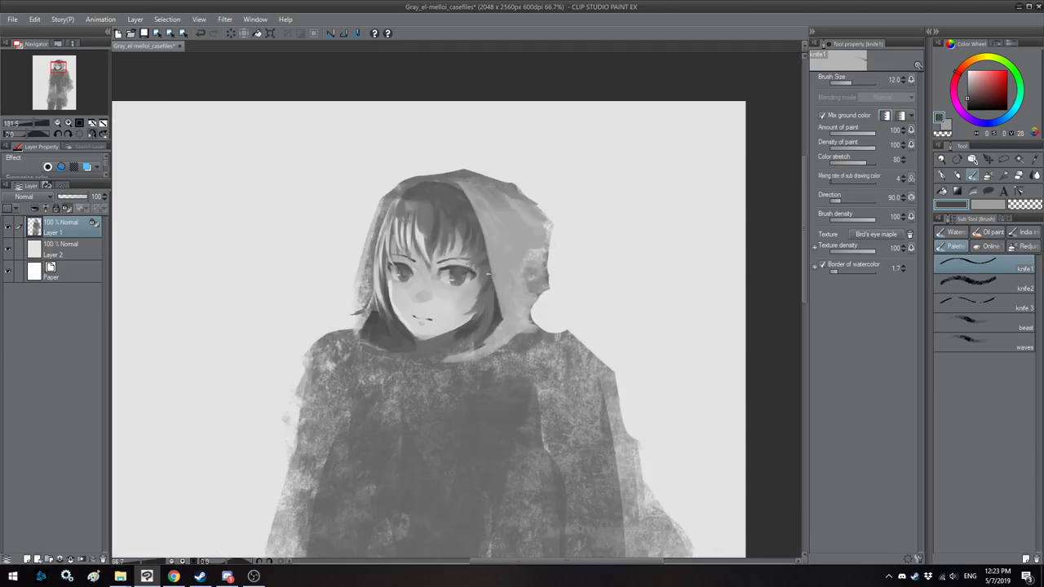
{"action": "key", "text": "minus"}
{"action": "key", "text": "h"}
{"action": "scroll", "coordinate": [495, 381], "scroll_direction": "down", "scroll_amount": 1}
{"action": "key", "text": "h"}
{"action": "scroll", "coordinate": [478, 282], "scroll_direction": "up", "scroll_amount": 4}
{"action": "mouse_move", "coordinate": [347, 320]}
{"action": "left_mouse_down"}
{"action": "mouse_move", "coordinate": [422, 291]}
{"action": "mouse_move", "coordinate": [420, 304]}
{"action": "left_mouse_up"}
{"action": "key", "text": "ctrl+z"}
{"action": "key", "text": "bracketright"}
{"action": "key", "text": "bracketright"}
{"action": "key", "text": "bracketright"}
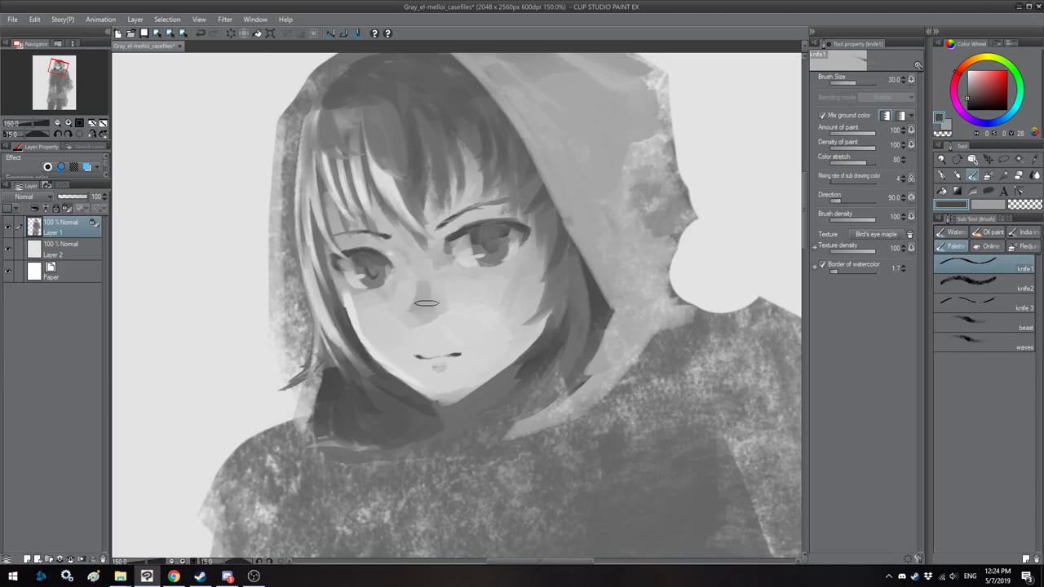
{"action": "scroll", "coordinate": [461, 274], "scroll_direction": "down", "scroll_amount": 5}
{"action": "key", "text": "h"}
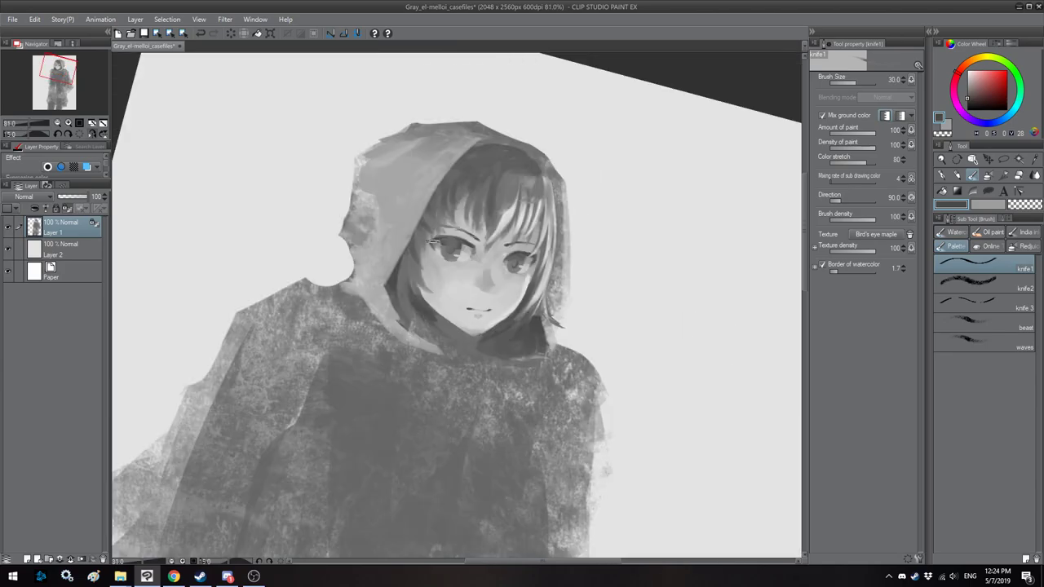
{"action": "key", "text": "minus"}
{"action": "scroll", "coordinate": [432, 240], "scroll_direction": "up", "scroll_amount": 3}
{"action": "scroll", "coordinate": [433, 240], "scroll_direction": "up", "scroll_amount": 1}
{"action": "key", "text": "ctrl+z"}
{"action": "key", "text": "ctrl+z"}
{"action": "key", "text": "h"}
{"action": "key", "text": "ctrl+z"}
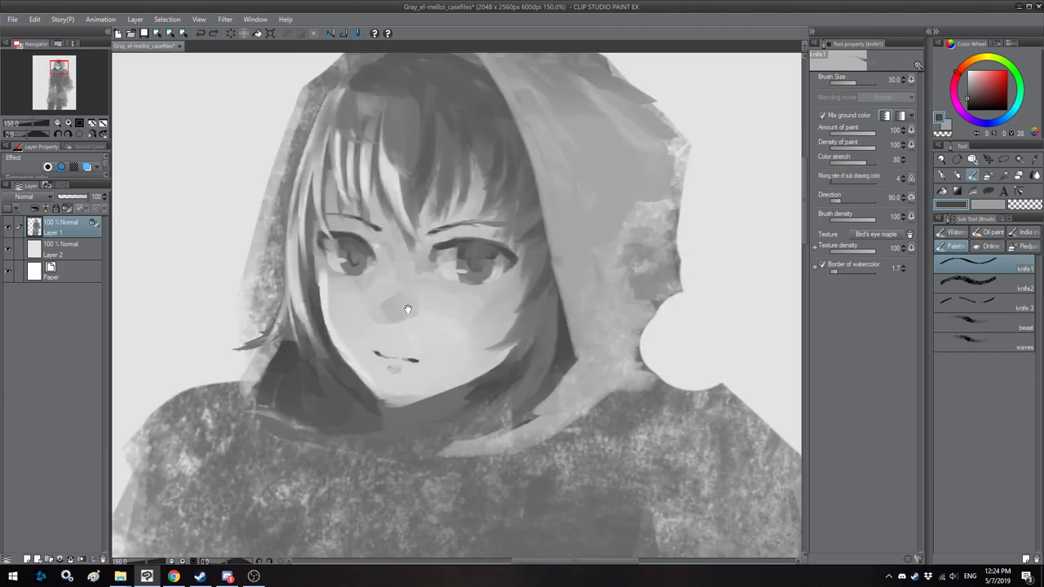
Step: Define the nose with a short dark line at brush size 7 and a soft shadow stroke at size 20
{"action": "left_click_drag", "start_coordinate": [396, 318], "coordinate": [418, 299]}
{"action": "key", "text": "bracketleft"}
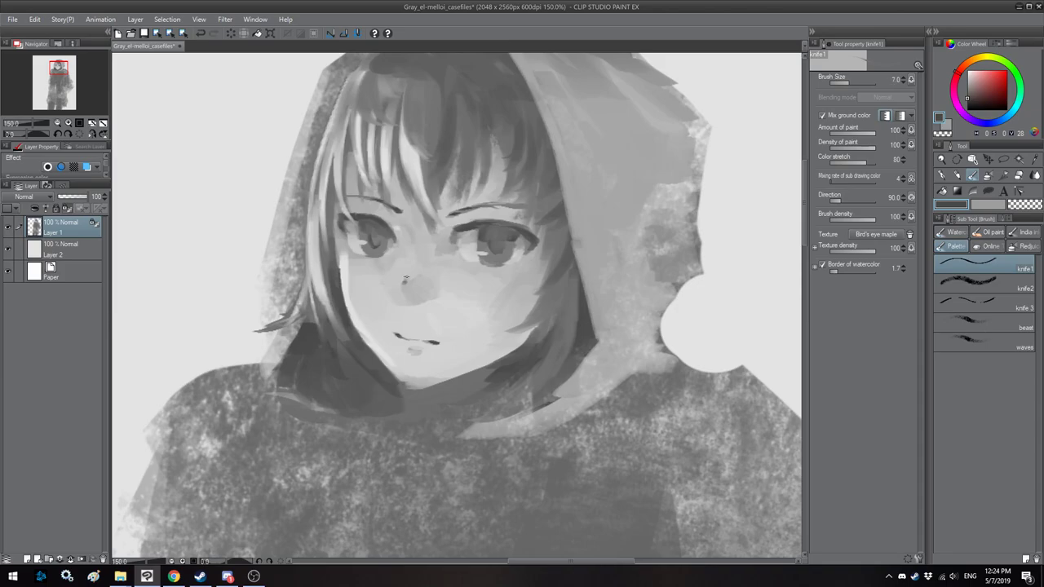
{"action": "key", "text": "h"}
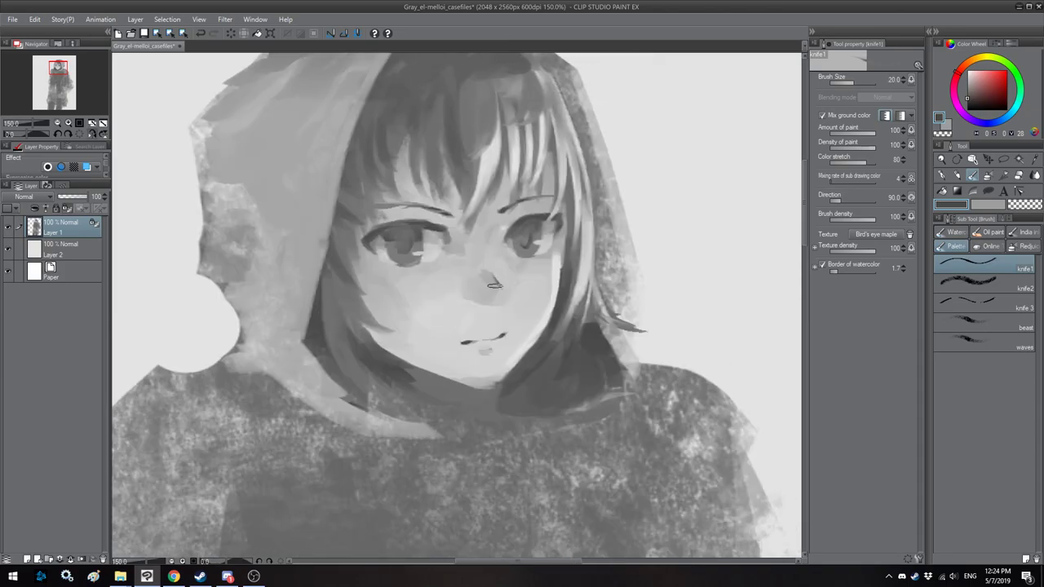
Step: Examine the face and hood in mirrored and normal orientation, from a distance and close up
{"action": "scroll", "coordinate": [447, 287], "scroll_direction": "down", "scroll_amount": 5}
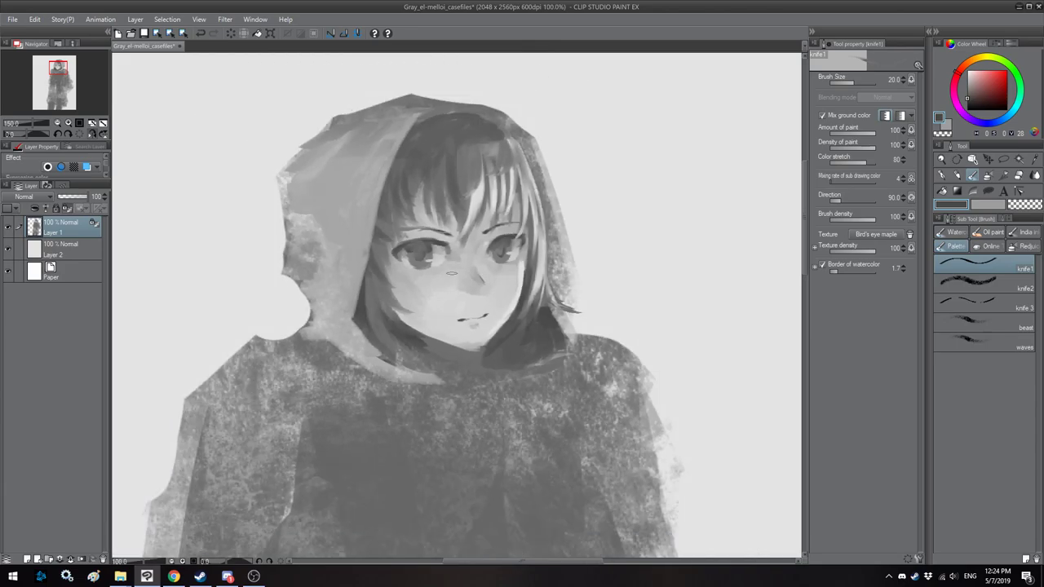
{"action": "key", "text": "h"}
{"action": "scroll", "coordinate": [451, 175], "scroll_direction": "down", "scroll_amount": 11}
{"action": "scroll", "coordinate": [454, 166], "scroll_direction": "up", "scroll_amount": 6}
{"action": "key", "text": "h"}
{"action": "scroll", "coordinate": [453, 164], "scroll_direction": "up", "scroll_amount": 2}
{"action": "scroll", "coordinate": [452, 164], "scroll_direction": "up", "scroll_amount": 2}
{"action": "key", "text": "h"}
{"action": "key", "text": "h"}
{"action": "scroll", "coordinate": [519, 189], "scroll_direction": "up", "scroll_amount": 1}
{"action": "key", "text": "alt"}
{"action": "left_click_drag", "start_coordinate": [459, 249], "coordinate": [454, 259]}
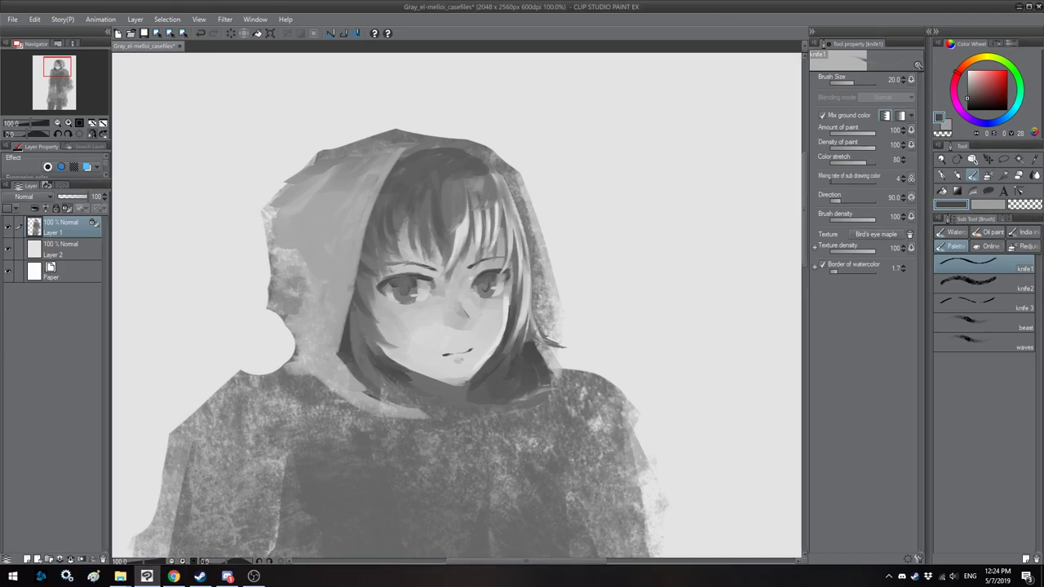
Step: Sample the light hood gray and touch up the hood's inner edge beside the near hair at brush size 30
{"action": "key", "text": "h"}
{"action": "scroll", "coordinate": [524, 167], "scroll_direction": "up", "scroll_amount": 1}
{"action": "left_click", "coordinate": [536, 162], "text": "alt"}
{"action": "left_click_drag", "start_coordinate": [505, 141], "coordinate": [553, 234]}
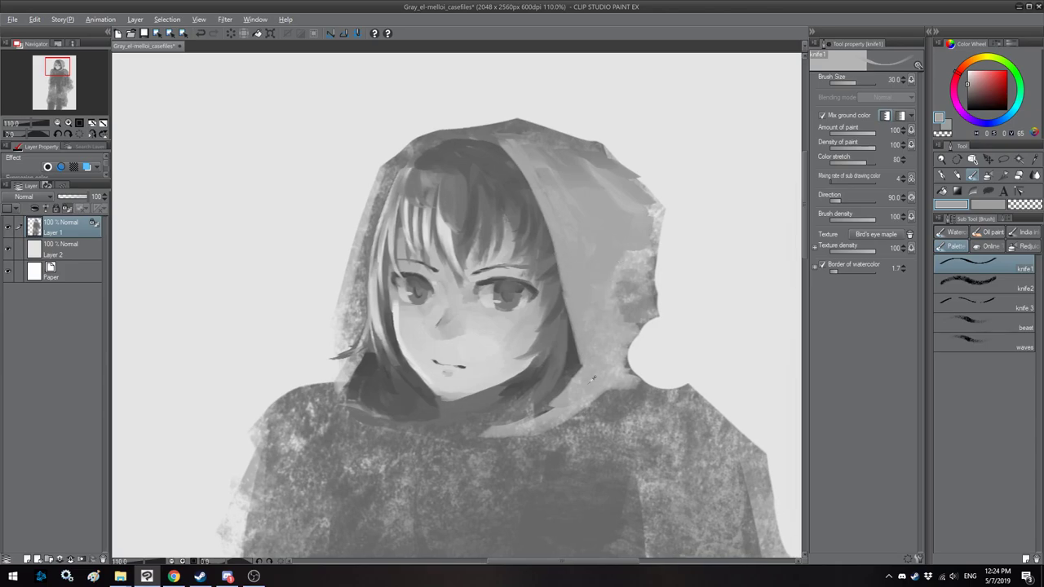
Step: Sample a dark gray and paint the shadow under the chin and hair ends, raising the brush to size 60
{"action": "left_click", "coordinate": [577, 351], "text": "alt"}
{"action": "key", "text": "bracketleft"}
{"action": "key", "text": "bracketleft"}
{"action": "left_click_drag", "start_coordinate": [565, 377], "coordinate": [558, 388]}
{"action": "key", "text": "bracketright"}
{"action": "key", "text": "bracketright"}
{"action": "key", "text": "bracketright"}
{"action": "key", "text": "bracketright"}
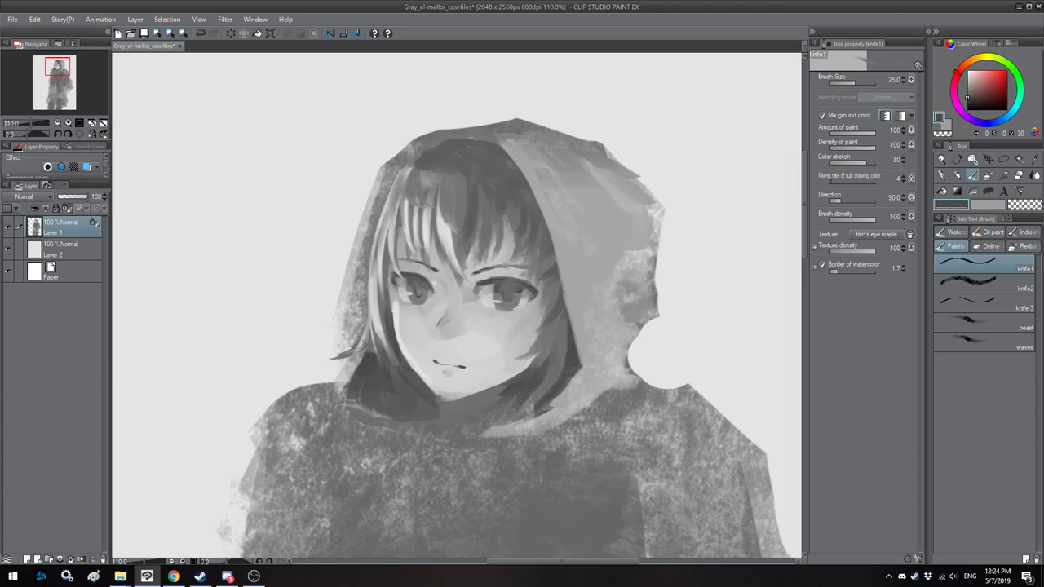
{"action": "mouse_move", "coordinate": [418, 399]}
{"action": "left_mouse_down"}
{"action": "mouse_move", "coordinate": [436, 426]}
{"action": "mouse_move", "coordinate": [475, 430]}
{"action": "mouse_move", "coordinate": [522, 415]}
{"action": "left_mouse_up"}
{"action": "key", "text": "bracketright"}
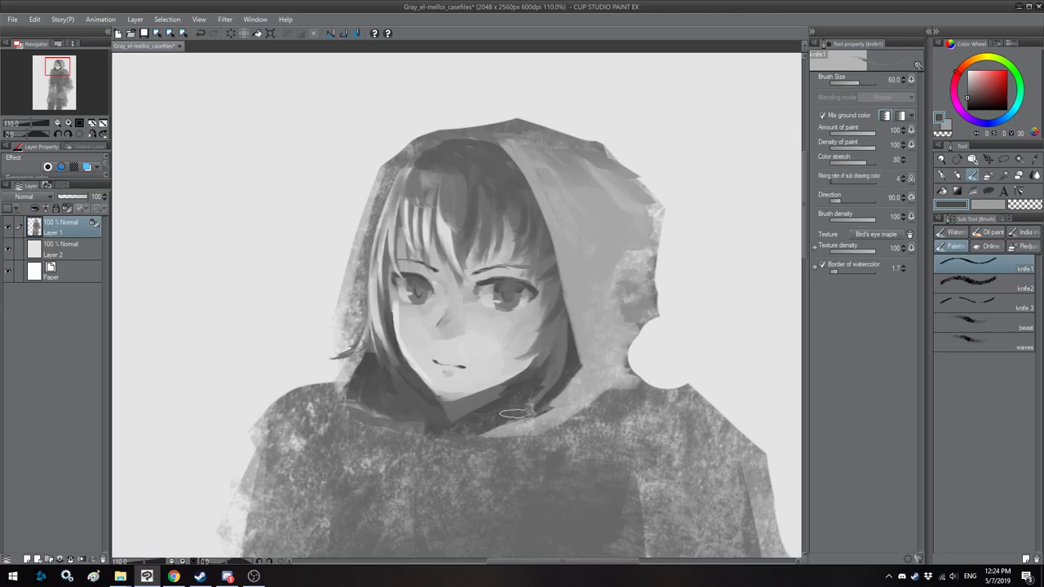
Step: Sample the light hood gray and paint a smooth rim around the hood opening, over the crown and down the far side
{"action": "key", "text": "h"}
{"action": "left_click_drag", "start_coordinate": [510, 282], "coordinate": [531, 276]}
{"action": "left_click", "coordinate": [349, 217], "text": "alt"}
{"action": "key", "text": "bracketleft"}
{"action": "key", "text": "bracketleft"}
{"action": "key", "text": "bracketleft"}
{"action": "left_click_drag", "start_coordinate": [452, 131], "coordinate": [408, 200]}
{"action": "key", "text": "bracketright"}
{"action": "mouse_move", "coordinate": [488, 141]}
{"action": "left_mouse_down"}
{"action": "mouse_move", "coordinate": [554, 234]}
{"action": "mouse_move", "coordinate": [578, 356]}
{"action": "left_mouse_up"}
{"action": "key", "text": "bracketright"}
{"action": "key", "text": "bracketright"}
{"action": "left_click_drag", "start_coordinate": [530, 173], "coordinate": [575, 328]}
{"action": "mouse_move", "coordinate": [538, 174]}
{"action": "left_mouse_down"}
{"action": "mouse_move", "coordinate": [548, 213]}
{"action": "mouse_move", "coordinate": [497, 135]}
{"action": "mouse_move", "coordinate": [433, 129]}
{"action": "left_mouse_up"}
Step: Lighten the top of the hood above the crown with broad light gray strokes at brush size 70
{"action": "key", "text": "h"}
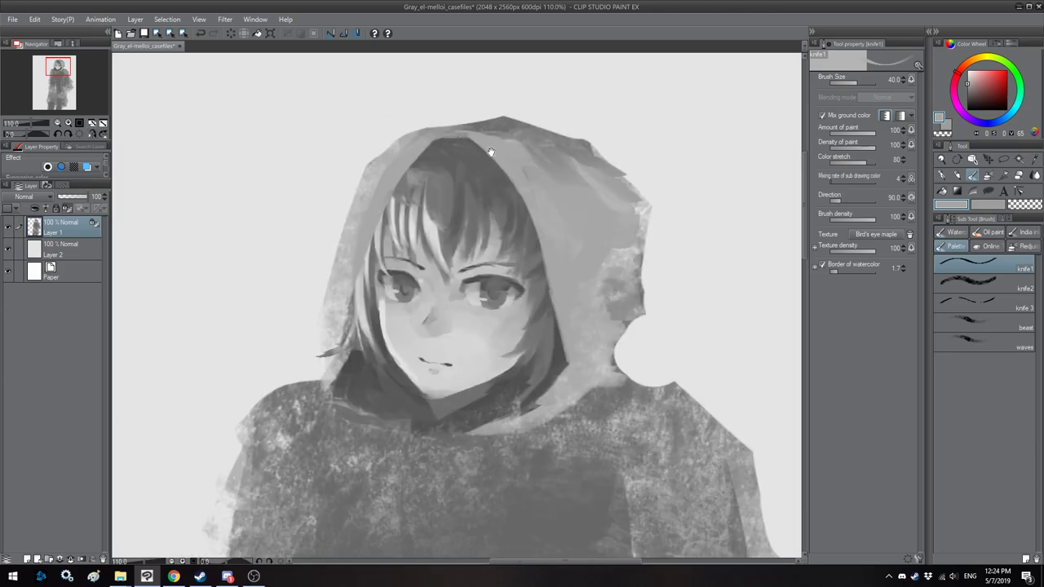
{"action": "left_click_drag", "start_coordinate": [492, 159], "coordinate": [471, 185]}
{"action": "key", "text": "bracketright"}
{"action": "key", "text": "bracketright"}
{"action": "key", "text": "bracketright"}
{"action": "mouse_move", "coordinate": [441, 149]}
{"action": "left_mouse_down"}
{"action": "mouse_move", "coordinate": [490, 152]}
{"action": "mouse_move", "coordinate": [455, 158]}
{"action": "mouse_move", "coordinate": [532, 169]}
{"action": "left_mouse_up"}
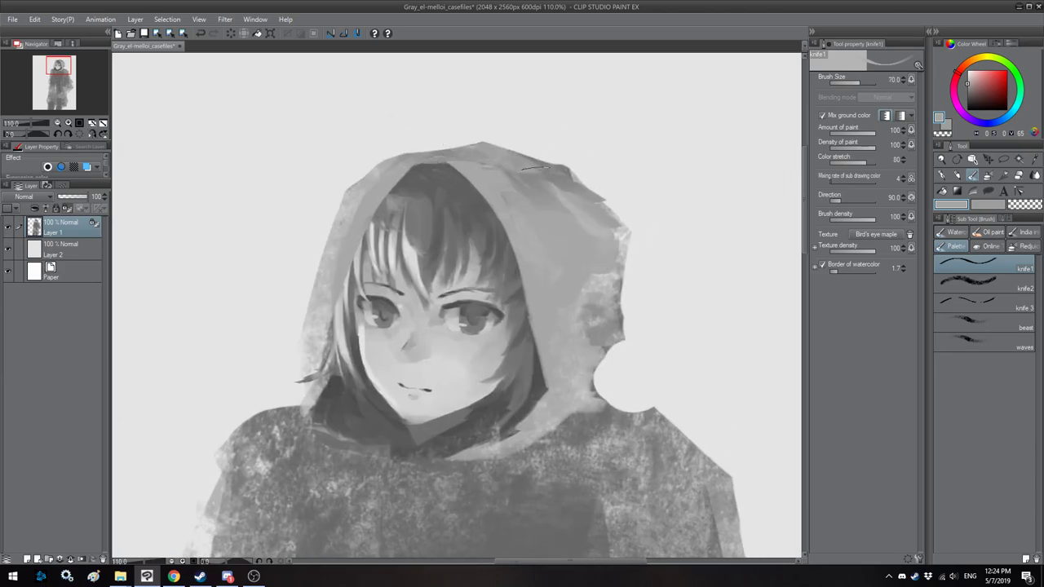
{"action": "key", "text": "h"}
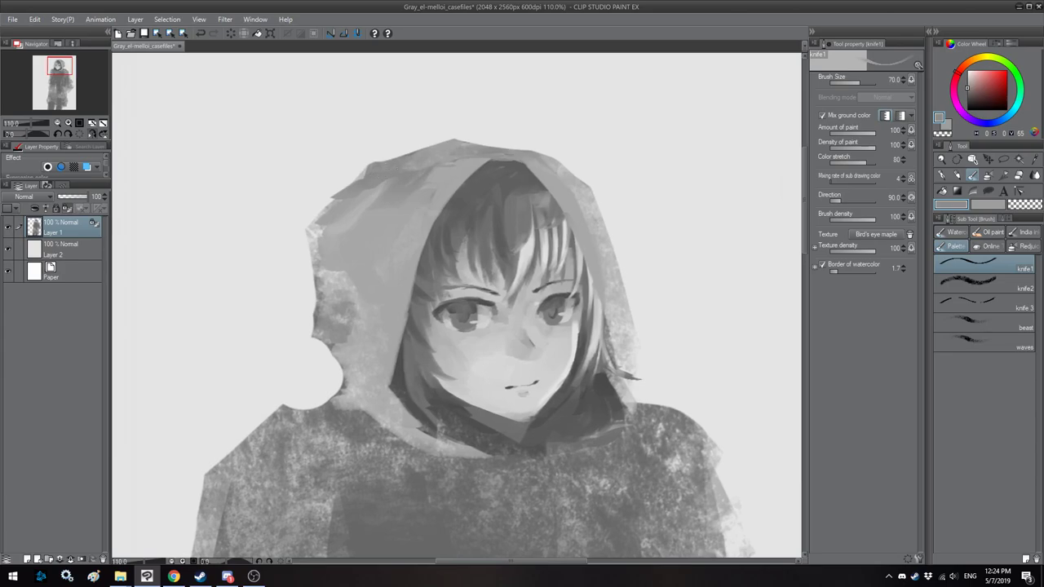
Step: Choose a darker gray with brightness 41 and shade the back of the hood behind its rim, raising the brush to size 100
{"action": "left_click_drag", "start_coordinate": [967, 88], "coordinate": [964, 96]}
{"action": "key", "text": "bracketleft"}
{"action": "left_click_drag", "start_coordinate": [381, 182], "coordinate": [330, 242]}
{"action": "left_click_drag", "start_coordinate": [398, 199], "coordinate": [373, 242]}
{"action": "key", "text": "bracketright"}
{"action": "mouse_move", "coordinate": [430, 183]}
{"action": "left_mouse_down"}
{"action": "mouse_move", "coordinate": [372, 254]}
{"action": "mouse_move", "coordinate": [346, 248]}
{"action": "mouse_move", "coordinate": [331, 267]}
{"action": "mouse_move", "coordinate": [361, 259]}
{"action": "mouse_move", "coordinate": [400, 269]}
{"action": "mouse_move", "coordinate": [351, 261]}
{"action": "mouse_move", "coordinate": [413, 155]}
{"action": "left_mouse_up"}
{"action": "key", "text": "bracketright"}
{"action": "key", "text": "bracketright"}
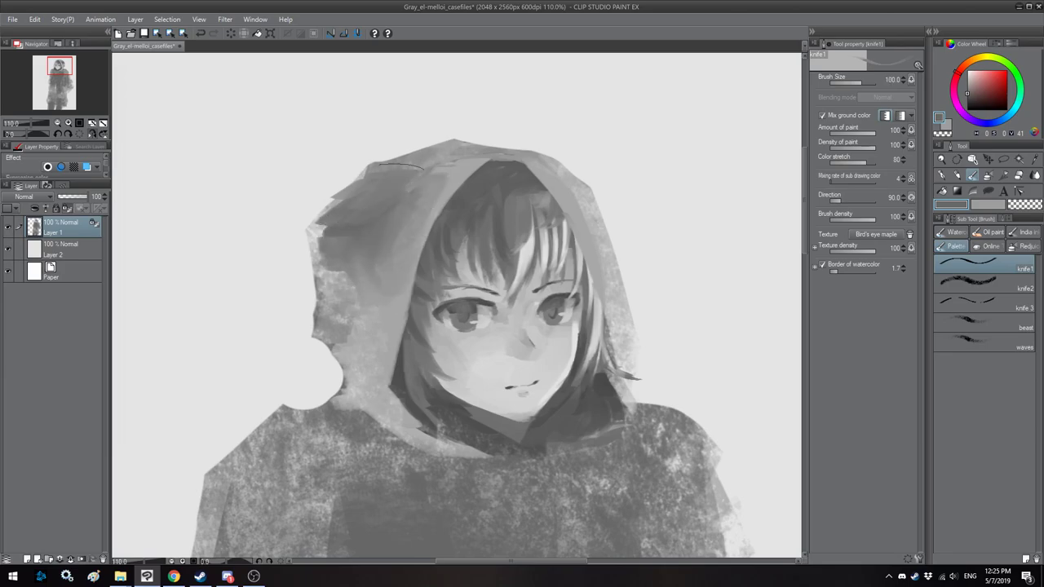
Step: Darken the upper outer edge of the hood's far side with smaller strokes, lowering the brush to size 40
{"action": "key", "text": "bracketleft"}
{"action": "key", "text": "bracketleft"}
{"action": "mouse_move", "coordinate": [580, 181]}
{"action": "left_mouse_down"}
{"action": "mouse_move", "coordinate": [630, 339]}
{"action": "mouse_move", "coordinate": [563, 175]}
{"action": "left_mouse_up"}
{"action": "key", "text": "bracketleft"}
{"action": "key", "text": "bracketleft"}
{"action": "key", "text": "bracketleft"}
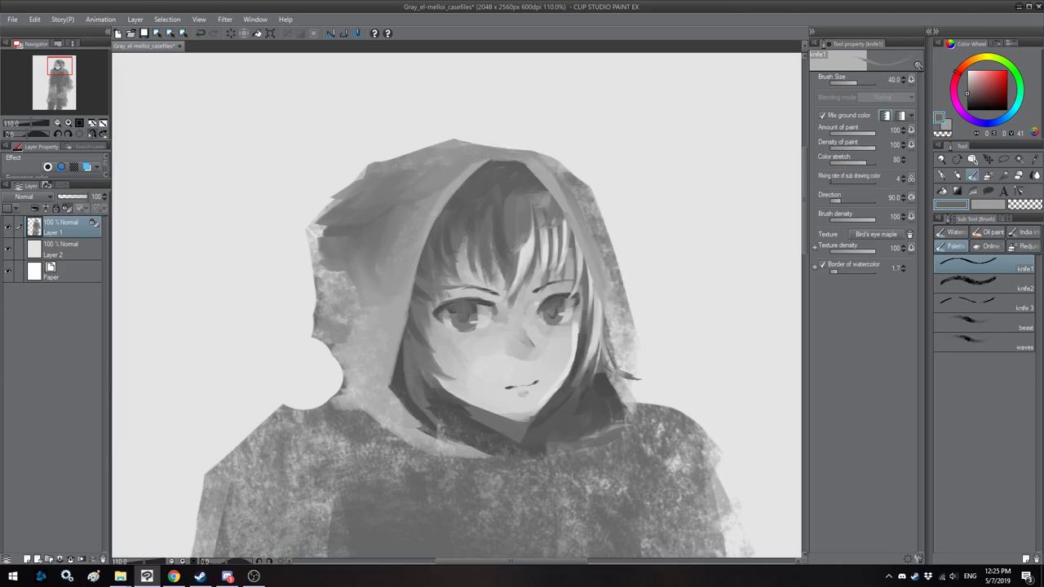
Step: Shade the outer surface of the hood's far side with broad downward strokes, using brush sizes above 40
{"action": "key", "text": "h"}
{"action": "key", "text": "bracketright"}
{"action": "left_click_drag", "start_coordinate": [375, 202], "coordinate": [360, 241]}
{"action": "key", "text": "bracketright"}
{"action": "key", "text": "bracketright"}
{"action": "left_click_drag", "start_coordinate": [372, 210], "coordinate": [350, 286]}
{"action": "left_click_drag", "start_coordinate": [345, 245], "coordinate": [336, 308]}
Step: Sample a light tone from the hair and paint bright strands into the middle of the bangs with a much smaller brush
{"action": "key", "text": "h"}
{"action": "left_click", "coordinate": [483, 227], "text": "alt"}
{"action": "key", "text": "bracketleft"}
{"action": "key", "text": "bracketleft"}
{"action": "key", "text": "bracketleft"}
{"action": "key", "text": "bracketleft"}
{"action": "key", "text": "bracketleft"}
{"action": "key", "text": "bracketleft"}
{"action": "key", "text": "bracketleft"}
{"action": "key", "text": "bracketleft"}
{"action": "key", "text": "bracketleft"}
{"action": "key", "text": "bracketright"}
{"action": "key", "text": "bracketright"}
{"action": "left_click_drag", "start_coordinate": [487, 231], "coordinate": [477, 265]}
{"action": "left_click_drag", "start_coordinate": [483, 243], "coordinate": [472, 282]}
{"action": "key", "text": "bracketleft"}
{"action": "key", "text": "bracketleft"}
{"action": "left_click", "coordinate": [489, 233], "text": "alt"}
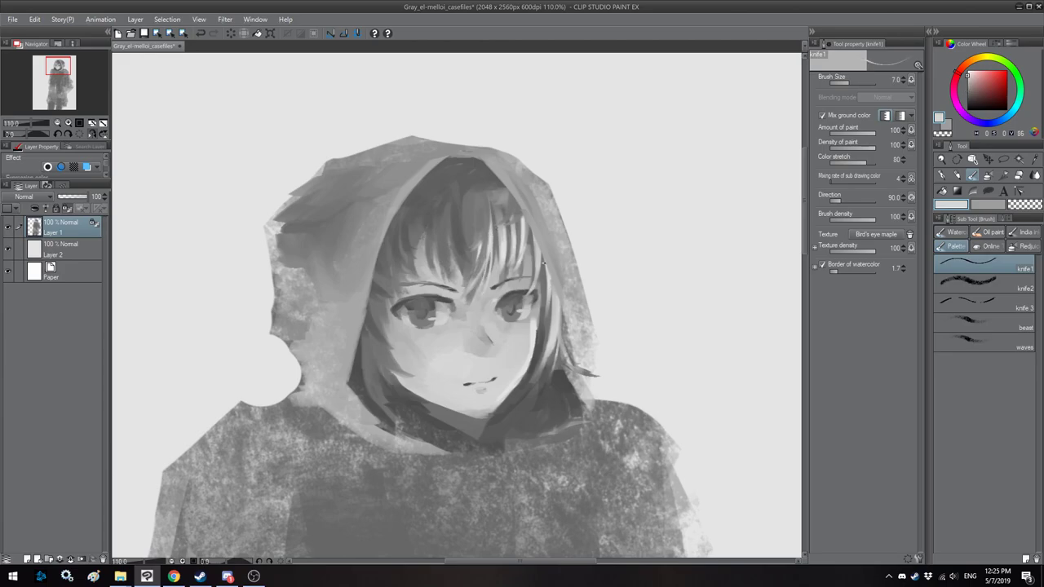
Step: Paint thin light strands down the side hair on the far side of the face, starting at brush size 7
{"action": "left_click_drag", "start_coordinate": [546, 271], "coordinate": [544, 375]}
{"action": "left_click_drag", "start_coordinate": [550, 284], "coordinate": [536, 388]}
{"action": "key", "text": "bracketleft"}
{"action": "mouse_move", "coordinate": [547, 333]}
{"action": "left_mouse_down"}
{"action": "mouse_move", "coordinate": [528, 407]}
{"action": "mouse_move", "coordinate": [543, 397]}
{"action": "mouse_move", "coordinate": [541, 412]}
{"action": "mouse_move", "coordinate": [559, 388]}
{"action": "left_mouse_up"}
Step: Paint long light strands through the near-side hair lock beside the cheek and jaw, checking it in mirrored view
{"action": "key", "text": "h"}
{"action": "mouse_move", "coordinate": [513, 336]}
{"action": "left_mouse_down"}
{"action": "mouse_move", "coordinate": [518, 303]}
{"action": "mouse_move", "coordinate": [530, 331]}
{"action": "left_mouse_up"}
{"action": "mouse_move", "coordinate": [533, 291]}
{"action": "left_mouse_down"}
{"action": "mouse_move", "coordinate": [520, 339]}
{"action": "mouse_move", "coordinate": [537, 328]}
{"action": "left_mouse_up"}
{"action": "key", "text": "bracketright"}
{"action": "key", "text": "bracketright"}
{"action": "left_click_drag", "start_coordinate": [537, 326], "coordinate": [528, 359]}
{"action": "left_click_drag", "start_coordinate": [542, 287], "coordinate": [509, 390]}
{"action": "left_click_drag", "start_coordinate": [545, 313], "coordinate": [540, 366]}
{"action": "left_click_drag", "start_coordinate": [542, 343], "coordinate": [523, 385]}
{"action": "key", "text": "bracketleft"}
{"action": "left_click_drag", "start_coordinate": [545, 287], "coordinate": [540, 354]}
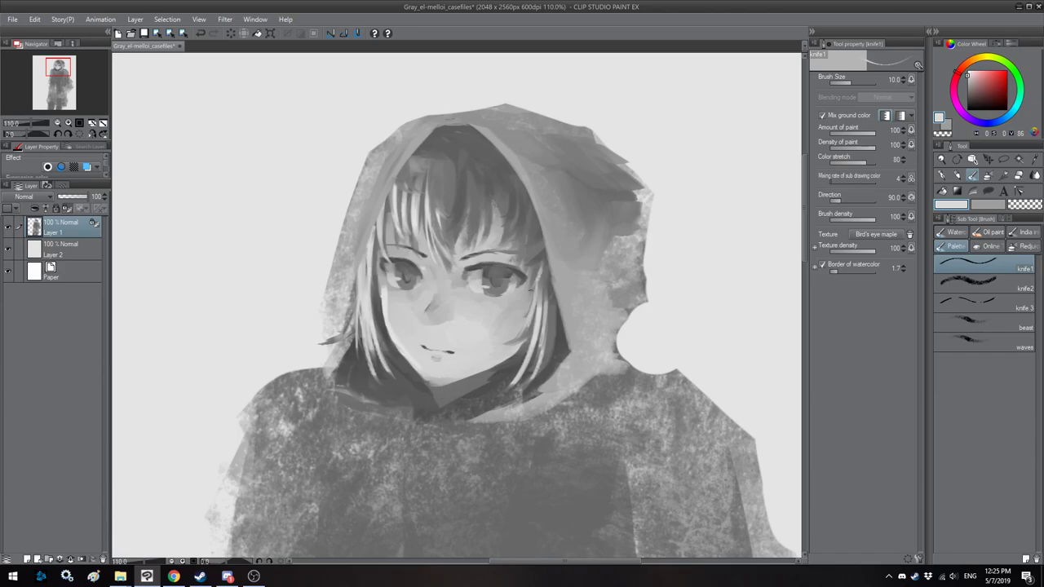
Step: Add a thin light strand to the bangs at brush size 7
{"action": "key", "text": "h"}
{"action": "key", "text": "bracketleft"}
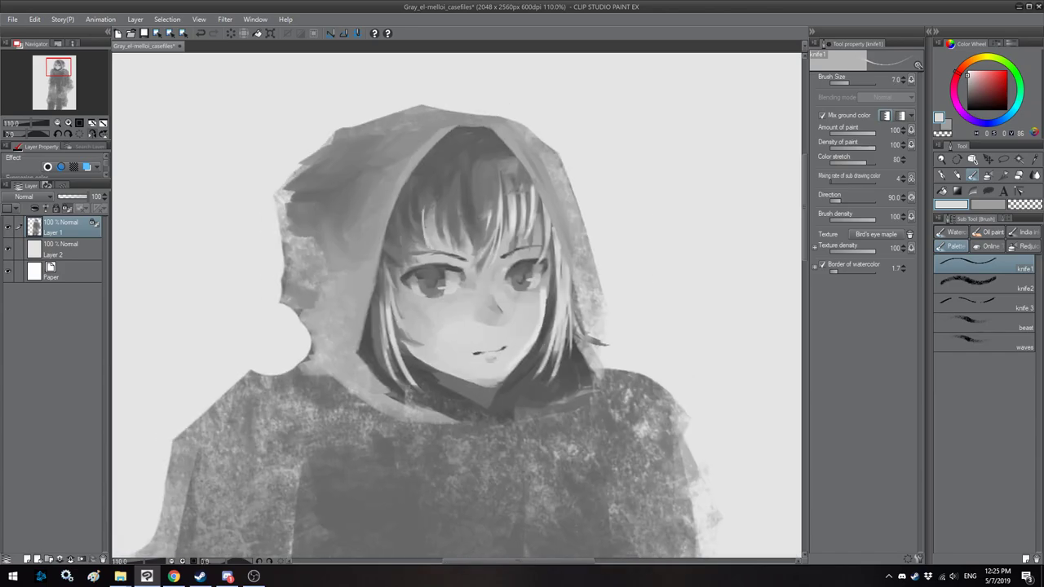
{"action": "mouse_move", "coordinate": [459, 196]}
{"action": "left_mouse_down"}
{"action": "mouse_move", "coordinate": [469, 241]}
{"action": "mouse_move", "coordinate": [436, 241]}
{"action": "left_mouse_up"}
Step: Paint a light rim along the near edge of the hood opening, starting at size 12 and widening it toward the collar
{"action": "key", "text": "h"}
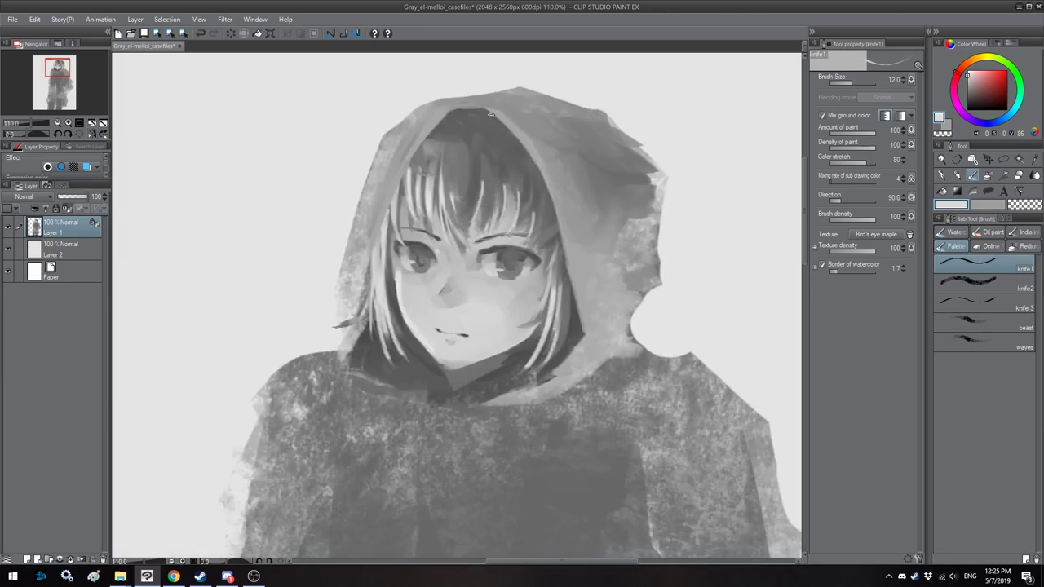
{"action": "mouse_move", "coordinate": [493, 116]}
{"action": "left_mouse_down"}
{"action": "mouse_move", "coordinate": [537, 168]}
{"action": "mouse_move", "coordinate": [573, 293]}
{"action": "left_mouse_up"}
{"action": "left_click_drag", "start_coordinate": [560, 235], "coordinate": [584, 329]}
{"action": "key", "text": "bracketright"}
{"action": "key", "text": "bracketright"}
{"action": "mouse_move", "coordinate": [569, 272]}
{"action": "left_mouse_down"}
{"action": "mouse_move", "coordinate": [588, 362]}
{"action": "mouse_move", "coordinate": [517, 402]}
{"action": "mouse_move", "coordinate": [482, 400]}
{"action": "left_mouse_up"}
{"action": "key", "text": "bracketright"}
{"action": "key", "text": "bracketright"}
{"action": "key", "text": "bracketright"}
Step: Paint a light rim down the far edge of the hood opening at sizes up to 20, covering the stray hair tip outside it
{"action": "key", "text": "h"}
{"action": "key", "text": "bracketleft"}
{"action": "key", "text": "bracketleft"}
{"action": "key", "text": "bracketleft"}
{"action": "key", "text": "bracketleft"}
{"action": "key", "text": "bracketleft"}
{"action": "key", "text": "bracketleft"}
{"action": "key", "text": "bracketleft"}
{"action": "key", "text": "bracketleft"}
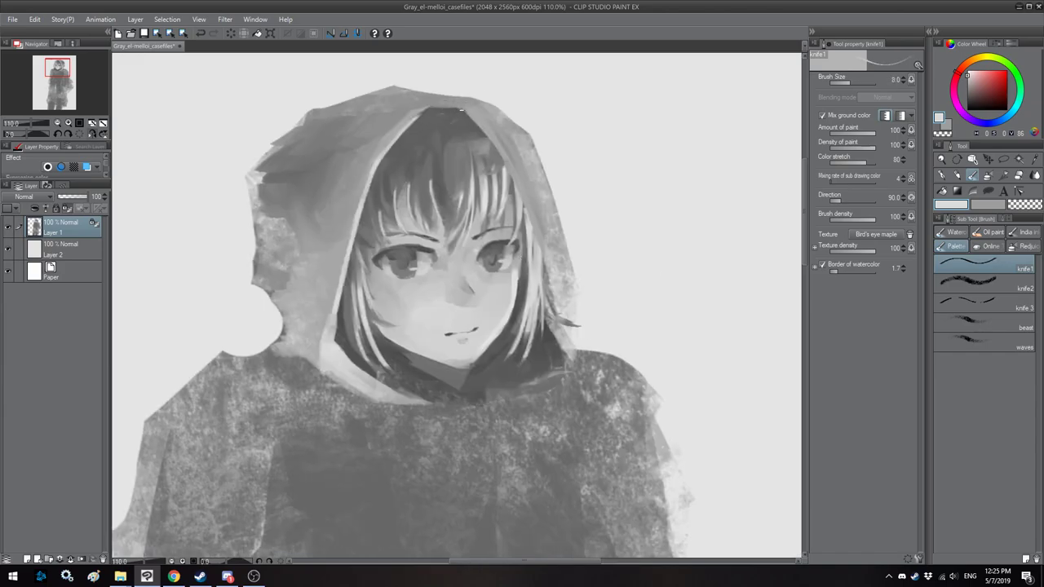
{"action": "key", "text": "bracketright"}
{"action": "left_click_drag", "start_coordinate": [468, 114], "coordinate": [518, 181]}
{"action": "left_click_drag", "start_coordinate": [487, 136], "coordinate": [533, 213]}
{"action": "key", "text": "bracketright"}
{"action": "left_click_drag", "start_coordinate": [506, 164], "coordinate": [568, 350]}
{"action": "key", "text": "bracketright"}
{"action": "left_click_drag", "start_coordinate": [567, 316], "coordinate": [572, 335]}
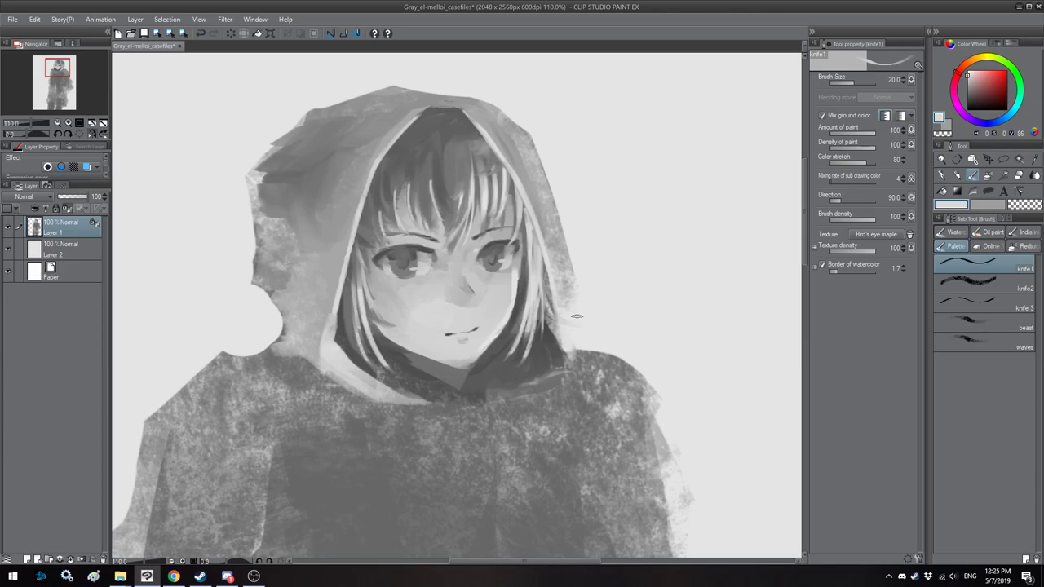
Step: Lighten the lower far end of the hood rim beside the collar with a larger brush
{"action": "key", "text": "bracketright"}
{"action": "key", "text": "bracketright"}
{"action": "key", "text": "bracketright"}
{"action": "left_click_drag", "start_coordinate": [569, 320], "coordinate": [546, 373]}
{"action": "key", "text": "bracketleft"}
{"action": "key", "text": "bracketleft"}
{"action": "key", "text": "bracketleft"}
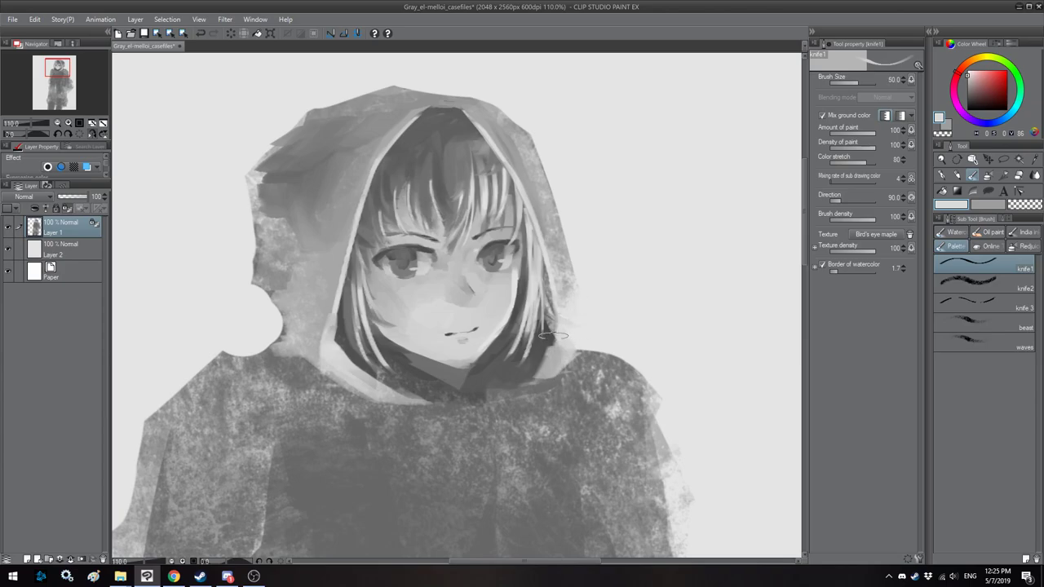
Step: Examine the whole figure and the hooded head in normal and mirrored view
{"action": "scroll", "coordinate": [425, 249], "scroll_direction": "down", "scroll_amount": 4}
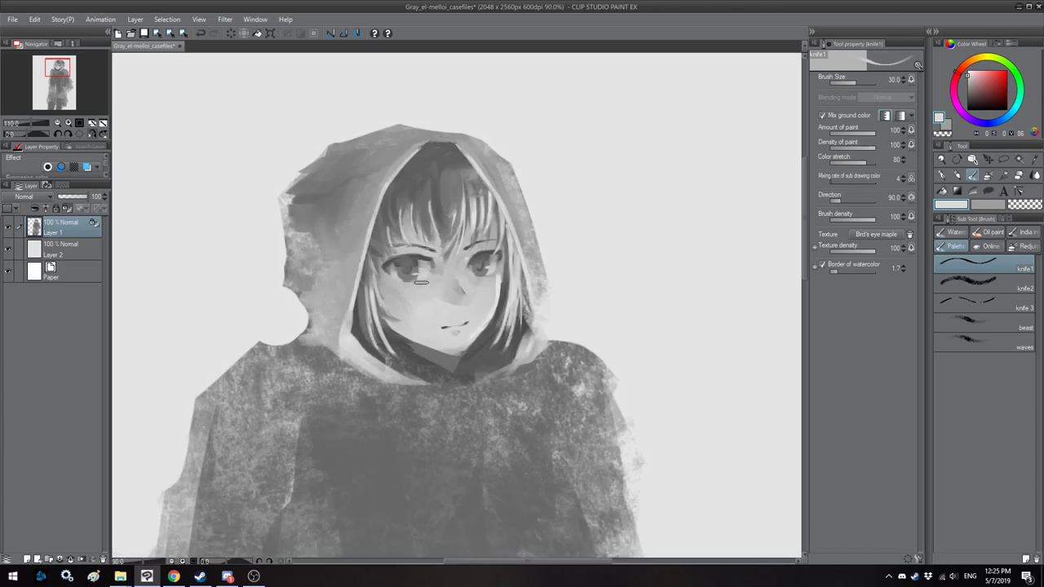
{"action": "key", "text": "h"}
{"action": "left_click_drag", "start_coordinate": [432, 264], "coordinate": [438, 243]}
{"action": "scroll", "coordinate": [439, 244], "scroll_direction": "up", "scroll_amount": 6}
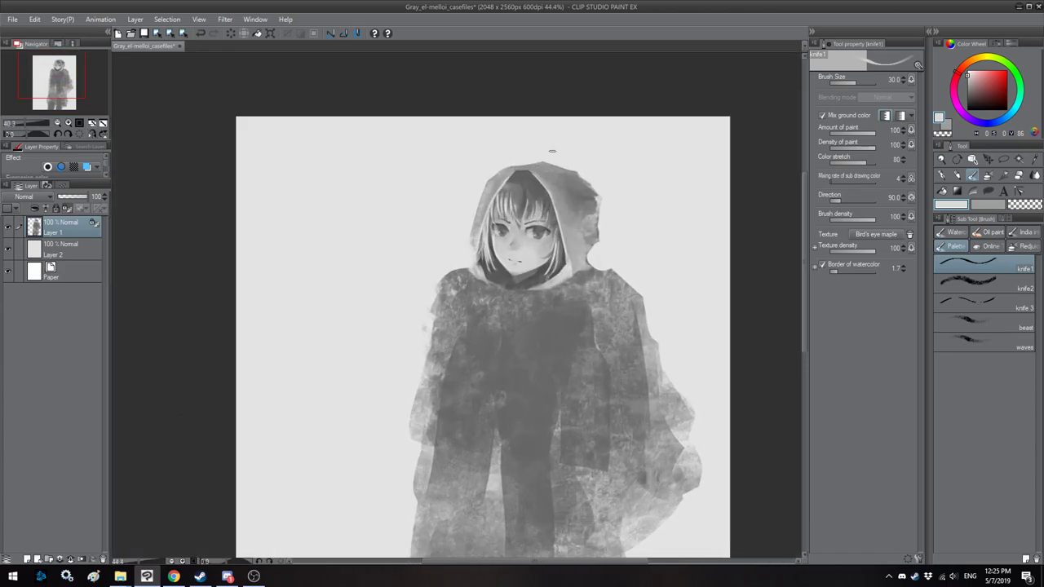
{"action": "key", "text": "h"}
{"action": "key", "text": "h"}
{"action": "left_click_drag", "start_coordinate": [459, 207], "coordinate": [447, 207]}
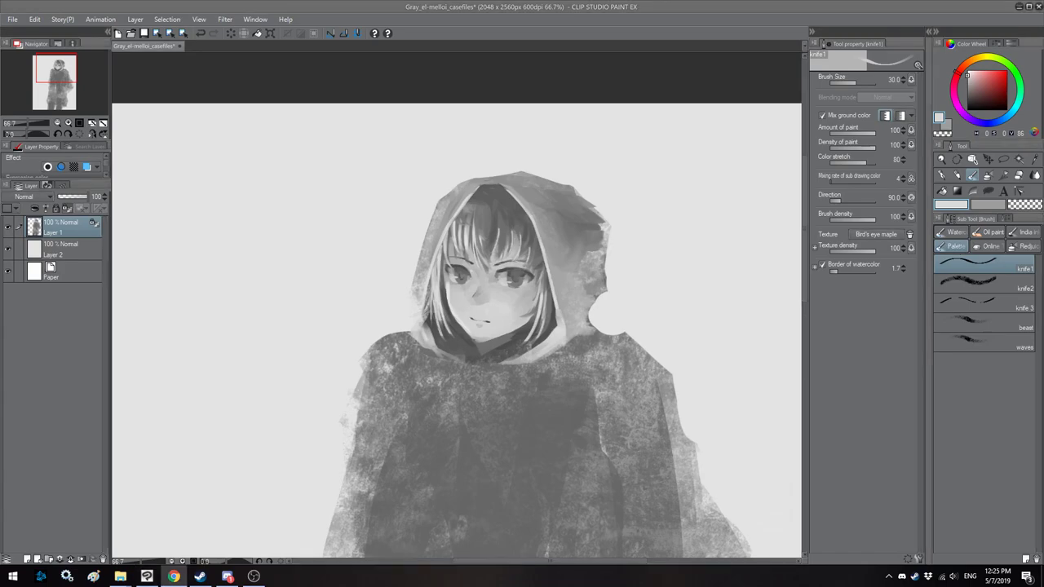
{"action": "scroll", "coordinate": [530, 235], "scroll_direction": "up", "scroll_amount": 5}
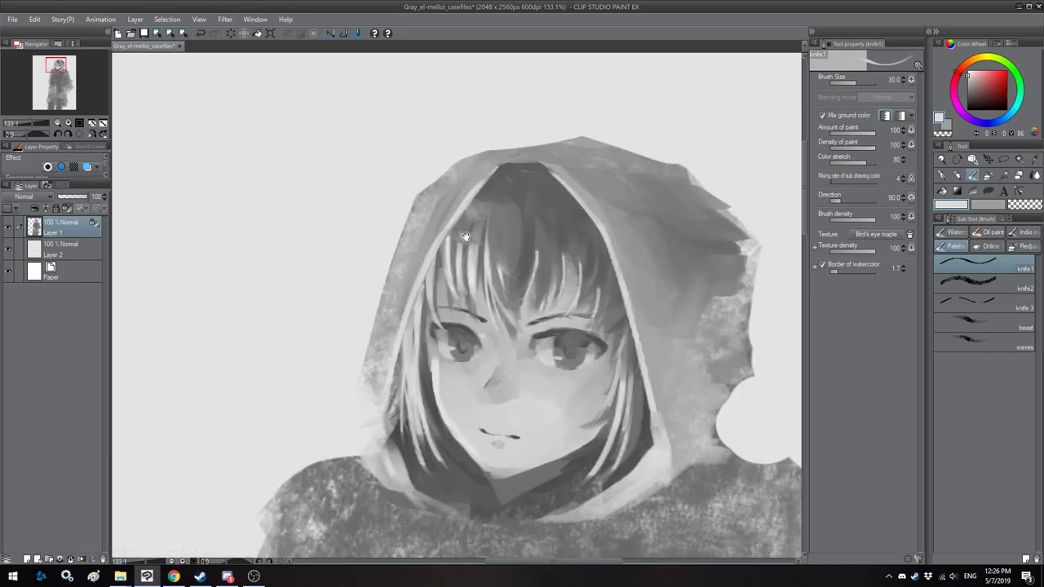
{"action": "mouse_move", "coordinate": [466, 236]}
{"action": "left_mouse_down"}
{"action": "mouse_move", "coordinate": [434, 228]}
{"action": "mouse_move", "coordinate": [431, 251]}
{"action": "mouse_move", "coordinate": [464, 224]}
{"action": "left_mouse_up"}
{"action": "key", "text": "h"}
Step: Sample the dark hair gray and darken the shadow at the top of the hood opening
{"action": "left_click", "coordinate": [414, 254], "text": "alt"}
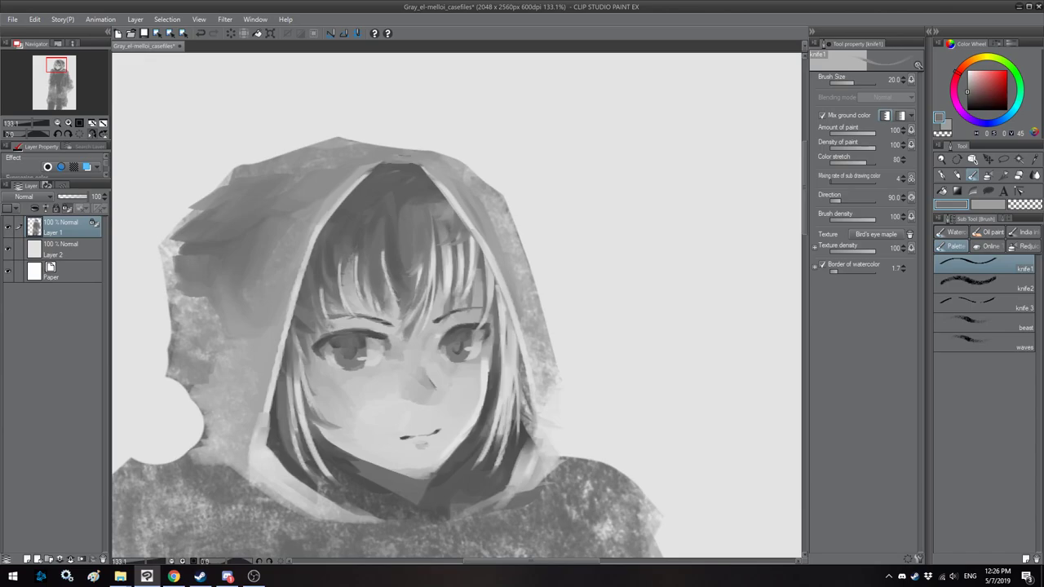
{"action": "key", "text": "bracketleft"}
{"action": "left_click", "coordinate": [384, 189], "text": "alt"}
{"action": "key", "text": "bracketright"}
{"action": "key", "text": "bracketright"}
{"action": "mouse_move", "coordinate": [388, 176]}
{"action": "left_mouse_down"}
{"action": "mouse_move", "coordinate": [401, 173]}
{"action": "mouse_move", "coordinate": [391, 196]}
{"action": "left_mouse_up"}
Step: Unlock the layer's transparent pixels, sample the hood gray and paint a pointed peak at the top of the hood at size 20
{"action": "left_click", "coordinate": [369, 188], "text": "alt"}
{"action": "key", "text": "bracketright"}
{"action": "left_click", "coordinate": [70, 209]}
{"action": "left_click", "coordinate": [359, 190], "text": "alt"}
{"action": "key", "text": "bracketleft"}
{"action": "mouse_move", "coordinate": [388, 176]}
{"action": "left_mouse_down"}
{"action": "mouse_move", "coordinate": [409, 160]}
{"action": "mouse_move", "coordinate": [427, 174]}
{"action": "left_mouse_up"}
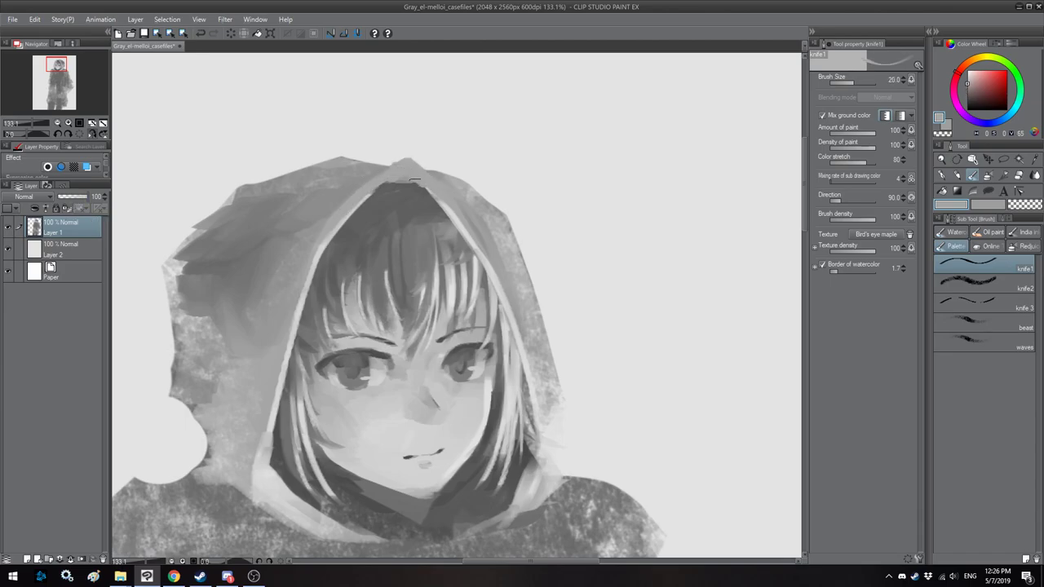
Step: Extend the light rim up to the hood's peak at size 12 and fill the gap beneath with dark gray of brightness 39
{"action": "left_click", "coordinate": [450, 207], "text": "alt"}
{"action": "key", "text": "h"}
{"action": "mouse_move", "coordinate": [504, 163]}
{"action": "left_mouse_down"}
{"action": "mouse_move", "coordinate": [492, 176]}
{"action": "mouse_move", "coordinate": [539, 183]}
{"action": "mouse_move", "coordinate": [560, 210]}
{"action": "left_mouse_up"}
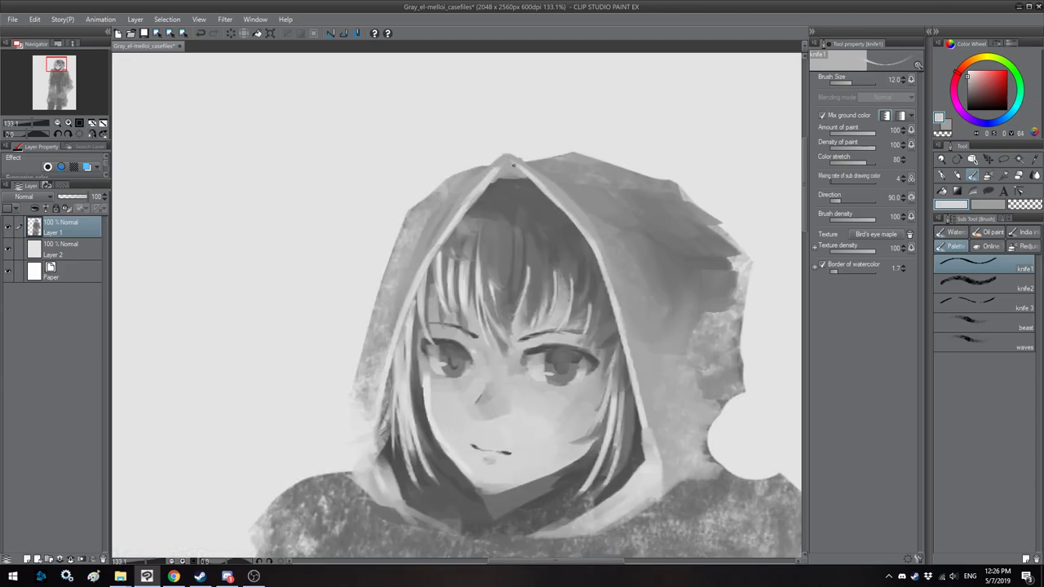
{"action": "left_click", "coordinate": [532, 188], "text": "alt"}
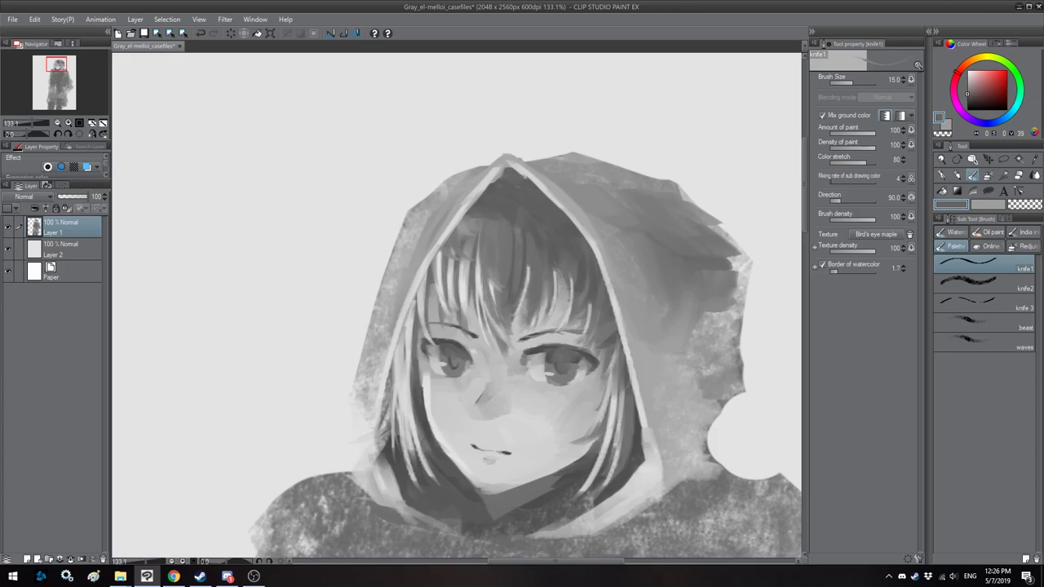
Step: Trim the outer contour of the hood's far side into a smooth curve from the peak down toward the shoulder
{"action": "key", "text": "h"}
{"action": "left_click_drag", "start_coordinate": [488, 210], "coordinate": [516, 214]}
{"action": "left_click_drag", "start_coordinate": [475, 153], "coordinate": [529, 196]}
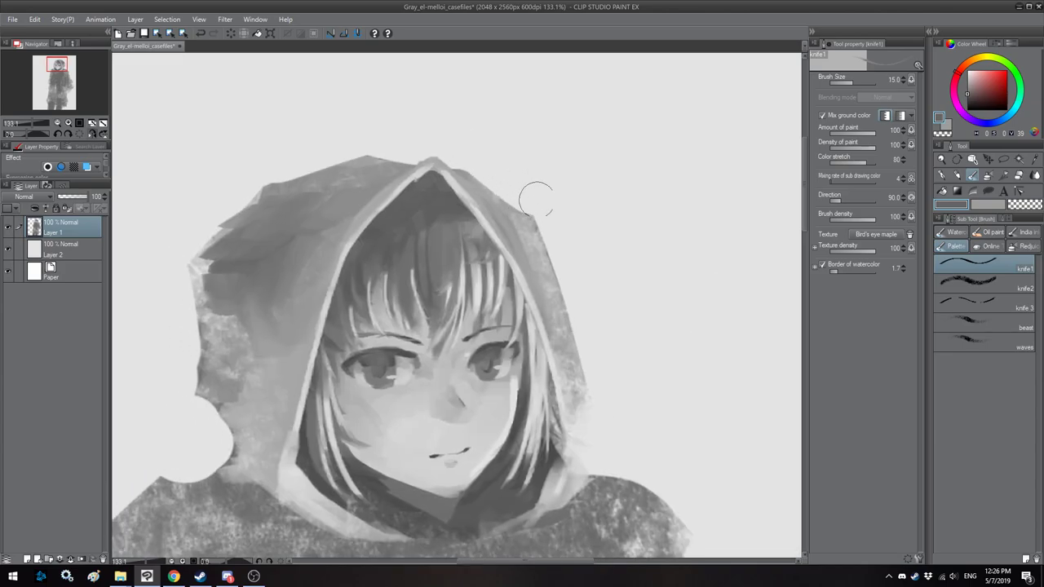
{"action": "mouse_move", "coordinate": [468, 156]}
{"action": "left_mouse_down"}
{"action": "mouse_move", "coordinate": [504, 173]}
{"action": "mouse_move", "coordinate": [533, 210]}
{"action": "mouse_move", "coordinate": [526, 202]}
{"action": "mouse_move", "coordinate": [598, 413]}
{"action": "left_mouse_up"}
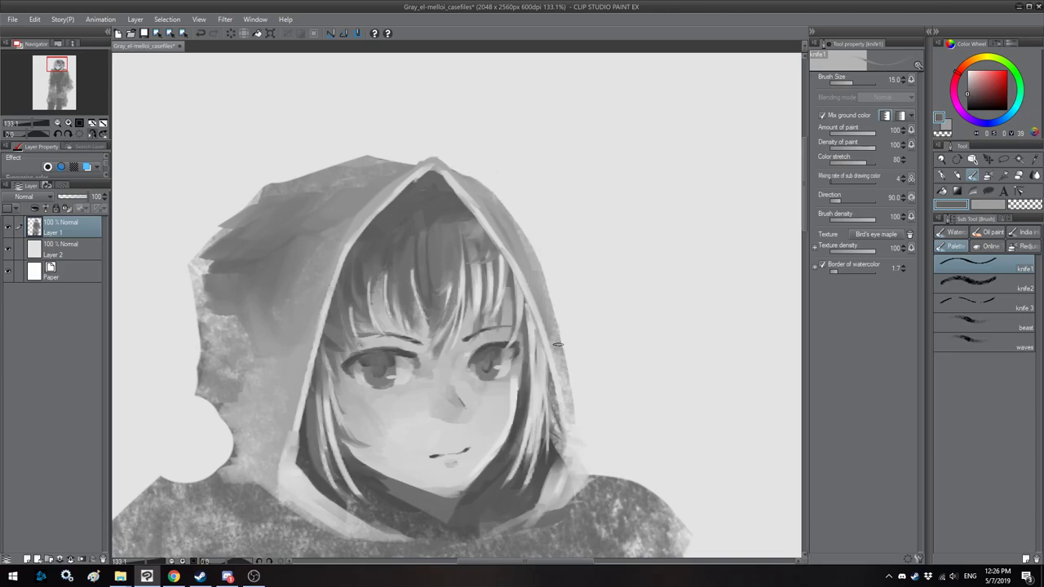
Step: Sample a hood gray and fill out the lower far side of the hood down to the shoulder with a larger brush
{"action": "scroll", "coordinate": [536, 330], "scroll_direction": "down", "scroll_amount": 1}
{"action": "key", "text": "h"}
{"action": "mouse_move", "coordinate": [372, 375]}
{"action": "left_mouse_down"}
{"action": "mouse_move", "coordinate": [385, 301]}
{"action": "mouse_move", "coordinate": [397, 297]}
{"action": "mouse_move", "coordinate": [377, 326]}
{"action": "mouse_move", "coordinate": [381, 273]}
{"action": "mouse_move", "coordinate": [371, 347]}
{"action": "mouse_move", "coordinate": [443, 408]}
{"action": "mouse_move", "coordinate": [405, 392]}
{"action": "left_mouse_up"}
{"action": "left_click", "coordinate": [394, 235], "text": "alt"}
{"action": "key", "text": "]"}
{"action": "key", "text": "bracketright"}
{"action": "key", "text": "bracketright"}
{"action": "key", "text": "bracketright"}
{"action": "key", "text": "h"}
{"action": "mouse_move", "coordinate": [580, 301]}
{"action": "left_mouse_down"}
{"action": "mouse_move", "coordinate": [526, 308]}
{"action": "mouse_move", "coordinate": [508, 348]}
{"action": "mouse_move", "coordinate": [545, 346]}
{"action": "mouse_move", "coordinate": [576, 383]}
{"action": "left_mouse_up"}
{"action": "mouse_move", "coordinate": [513, 359]}
{"action": "left_mouse_down"}
{"action": "mouse_move", "coordinate": [570, 383]}
{"action": "mouse_move", "coordinate": [609, 462]}
{"action": "left_mouse_up"}
Step: Sample the darker gray with brightness 42 and repaint the outer back of the hood solidly, raising the brush to size 70
{"action": "key", "text": "h"}
{"action": "left_click_drag", "start_coordinate": [628, 281], "coordinate": [488, 299]}
{"action": "mouse_move", "coordinate": [533, 133]}
{"action": "left_mouse_down"}
{"action": "mouse_move", "coordinate": [603, 178]}
{"action": "mouse_move", "coordinate": [622, 211]}
{"action": "left_mouse_up"}
{"action": "key", "text": "h"}
{"action": "left_click", "coordinate": [385, 200], "text": "alt"}
{"action": "key", "text": "]"}
{"action": "mouse_move", "coordinate": [405, 177]}
{"action": "left_mouse_down"}
{"action": "mouse_move", "coordinate": [357, 226]}
{"action": "mouse_move", "coordinate": [325, 242]}
{"action": "mouse_move", "coordinate": [380, 204]}
{"action": "mouse_move", "coordinate": [344, 242]}
{"action": "mouse_move", "coordinate": [369, 248]}
{"action": "left_mouse_up"}
{"action": "key", "text": "]"}
{"action": "key", "text": "h"}
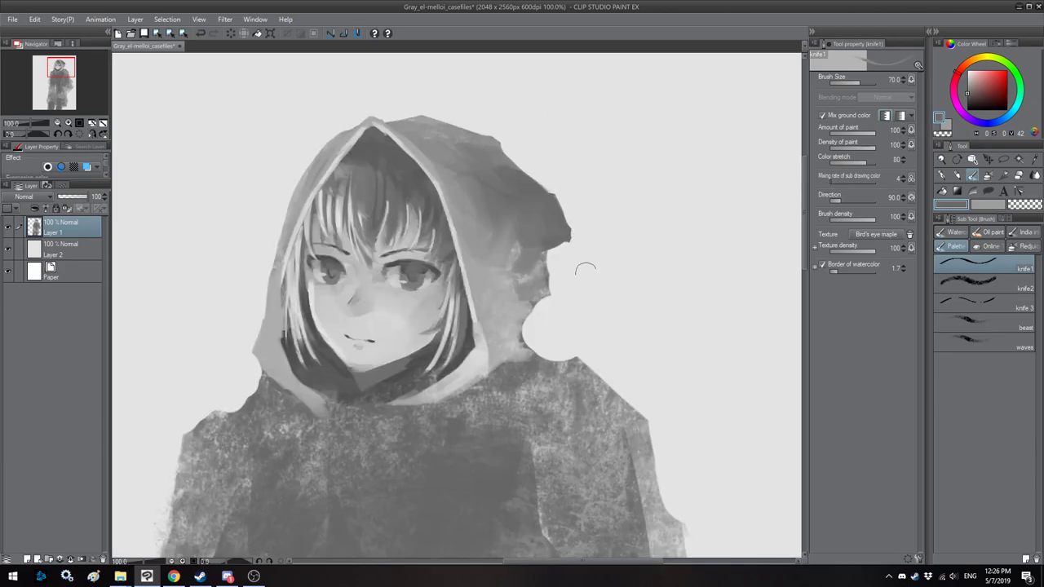
Step: Trim the bulging back edge and upper contour of the hood into a smoother outline
{"action": "key", "text": "h"}
{"action": "left_click_drag", "start_coordinate": [593, 285], "coordinate": [620, 283]}
{"action": "key", "text": "bracketleft"}
{"action": "key", "text": "bracketleft"}
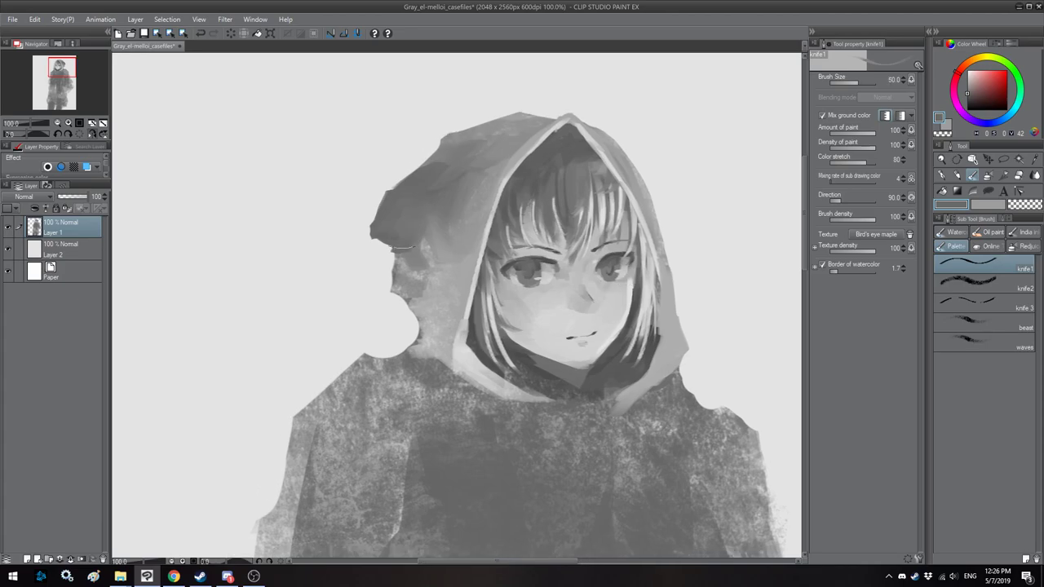
{"action": "mouse_move", "coordinate": [382, 190]}
{"action": "left_mouse_down"}
{"action": "mouse_move", "coordinate": [405, 147]}
{"action": "mouse_move", "coordinate": [380, 258]}
{"action": "left_mouse_up"}
{"action": "key", "text": "bracketleft"}
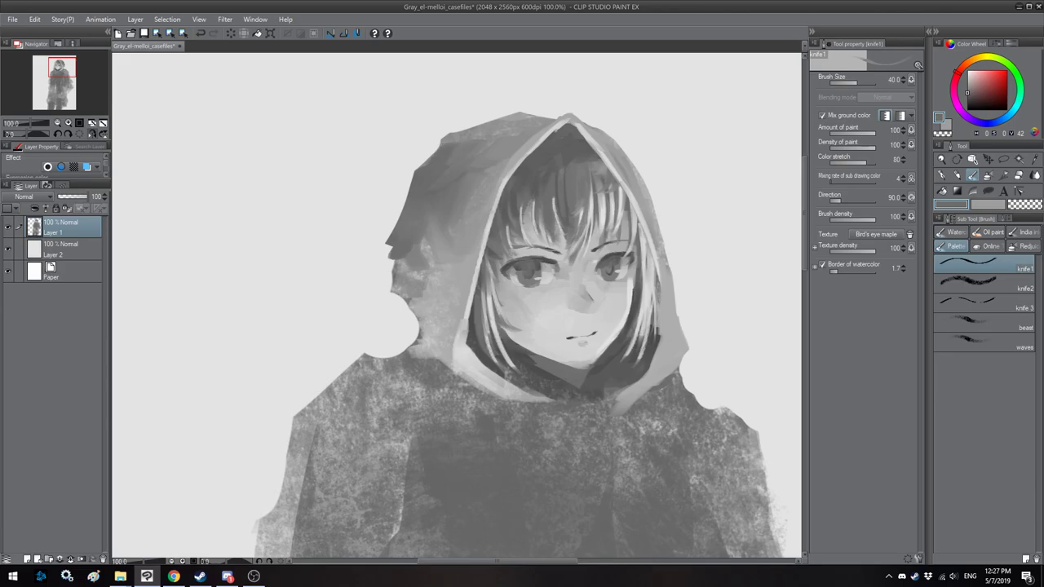
{"action": "mouse_move", "coordinate": [482, 130]}
{"action": "left_mouse_down"}
{"action": "mouse_move", "coordinate": [426, 164]}
{"action": "mouse_move", "coordinate": [454, 124]}
{"action": "left_mouse_up"}
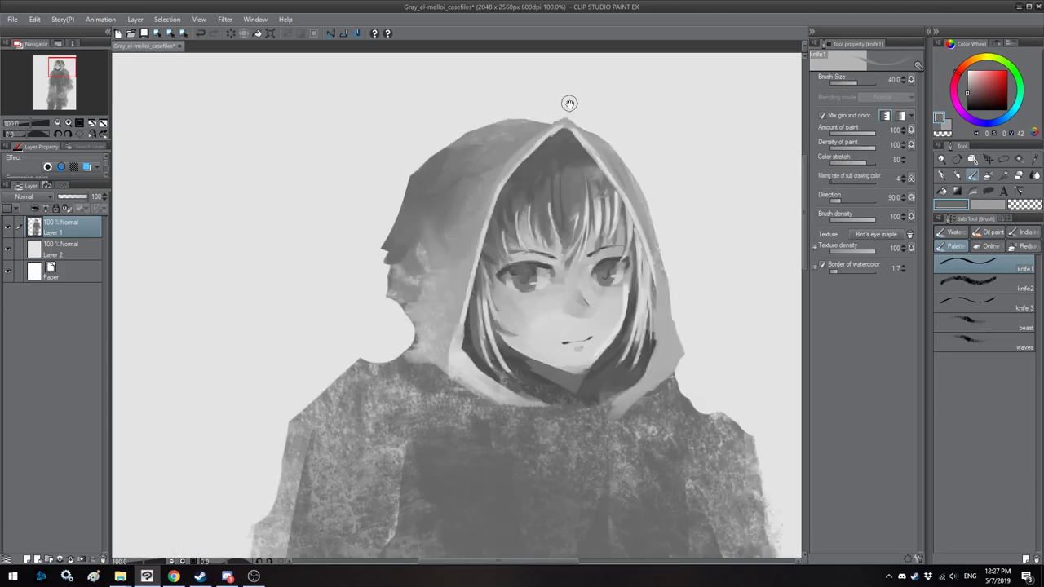
{"action": "left_click_drag", "start_coordinate": [568, 103], "coordinate": [558, 110]}
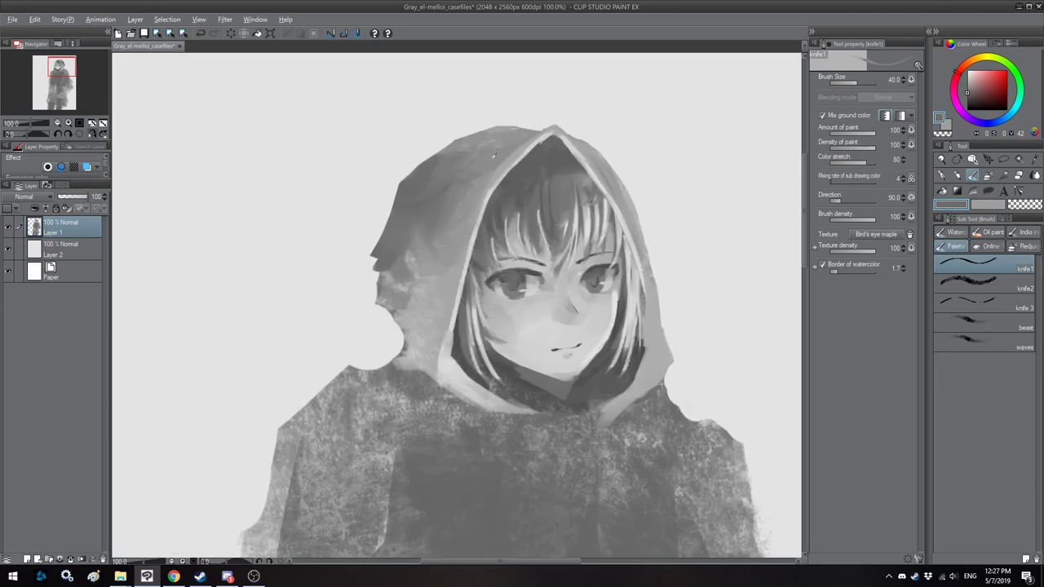
Step: Sample the light gray with brightness 65 and brush it over the top of the hood behind the rim
{"action": "left_click", "coordinate": [471, 163], "text": "alt"}
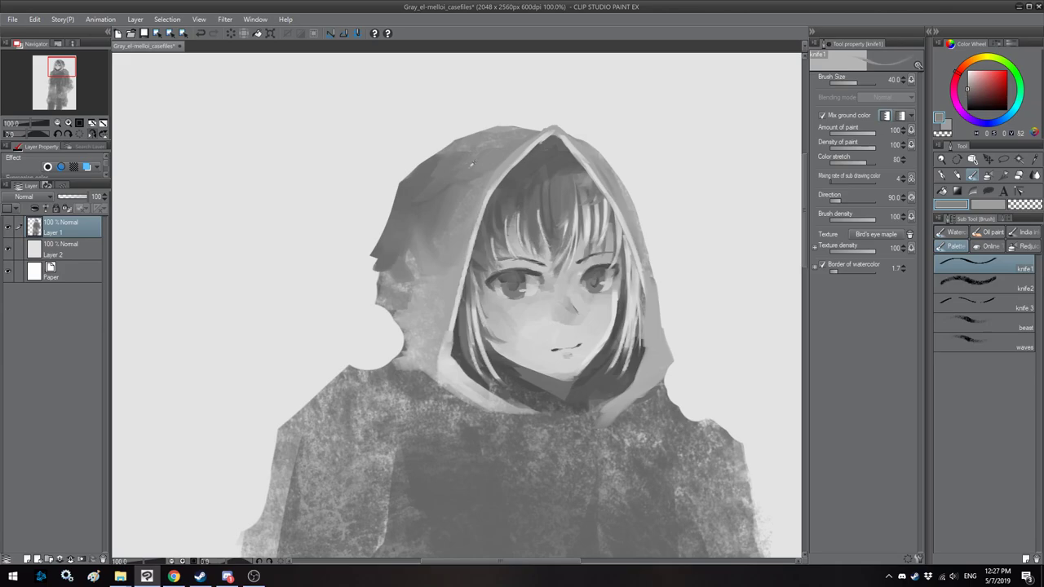
{"action": "left_click", "coordinate": [517, 149], "text": "alt"}
{"action": "mouse_move", "coordinate": [518, 138]}
{"action": "left_mouse_down"}
{"action": "mouse_move", "coordinate": [542, 128]}
{"action": "mouse_move", "coordinate": [487, 142]}
{"action": "left_mouse_up"}
{"action": "key", "text": "]"}
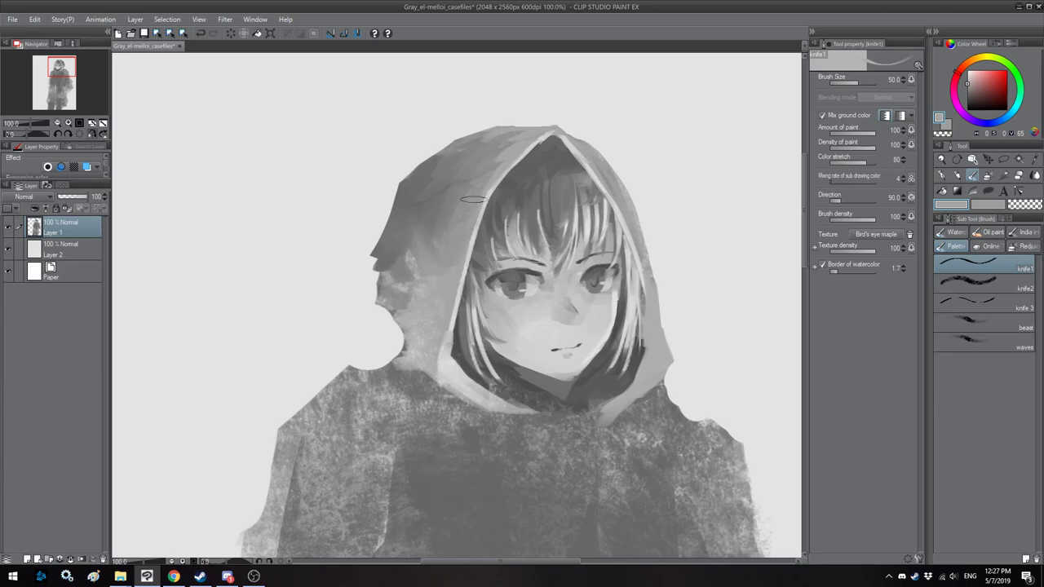
{"action": "key", "text": "h"}
{"action": "left_click_drag", "start_coordinate": [506, 193], "coordinate": [496, 191]}
{"action": "key", "text": "h"}
{"action": "left_click_drag", "start_coordinate": [481, 269], "coordinate": [472, 243]}
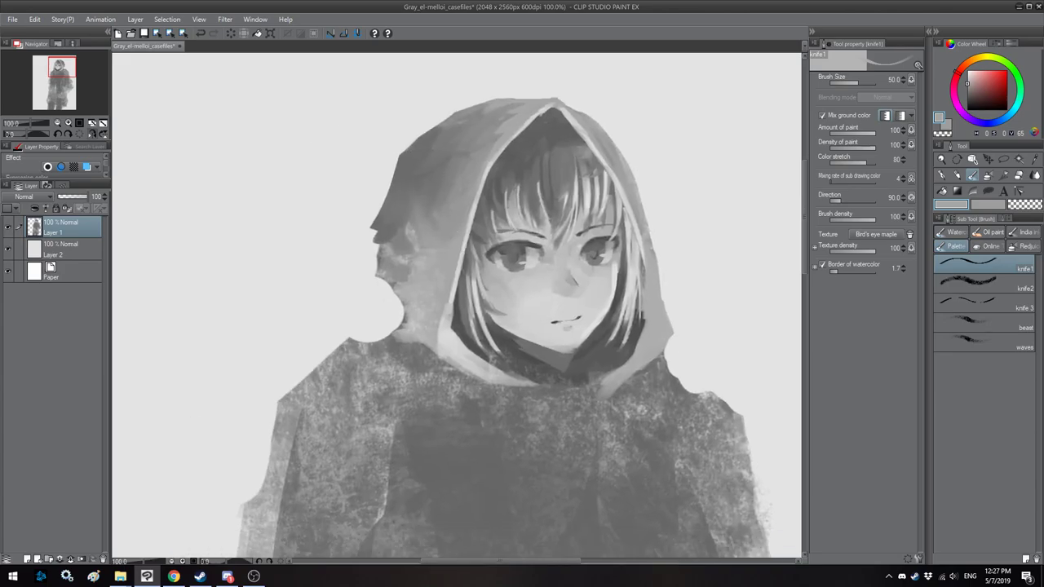
Step: Sample the light rim tone with brightness 83 and lighten the lower near side of the hood above the shoulder
{"action": "key", "text": "h"}
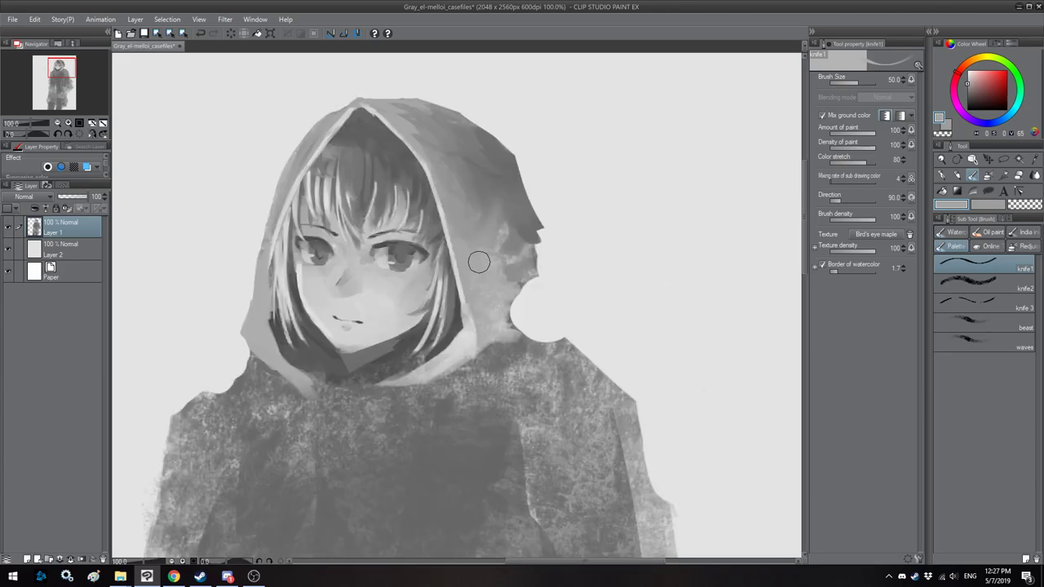
{"action": "left_click", "coordinate": [431, 163], "text": "alt"}
{"action": "key", "text": "h"}
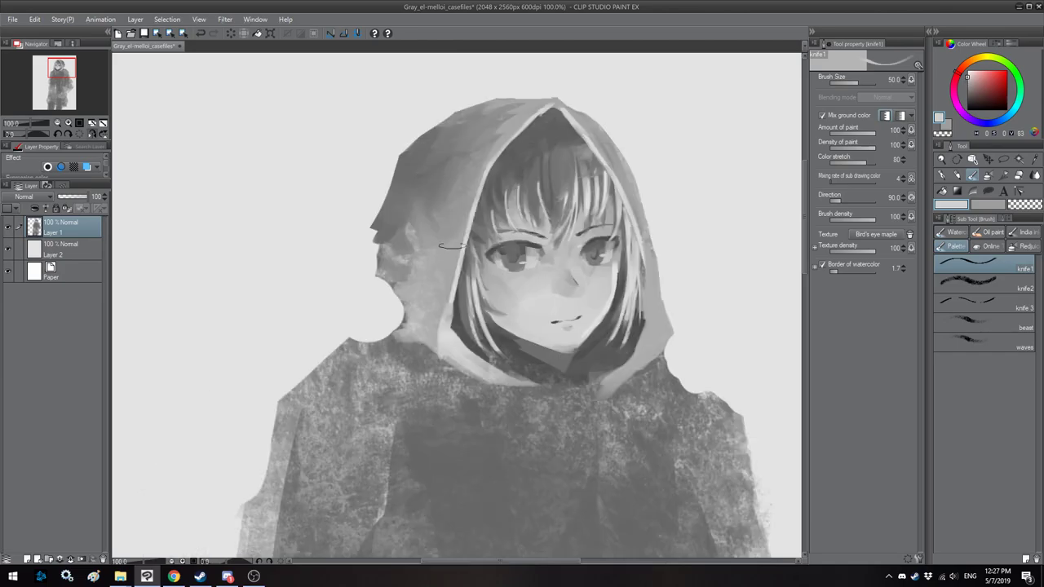
{"action": "left_click_drag", "start_coordinate": [434, 276], "coordinate": [445, 274]}
{"action": "key", "text": "bracketright"}
{"action": "key", "text": "bracketright"}
{"action": "left_click_drag", "start_coordinate": [432, 283], "coordinate": [424, 326]}
{"action": "left_click", "coordinate": [424, 325], "text": "alt"}
{"action": "key", "text": "bracketleft"}
{"action": "key", "text": "h"}
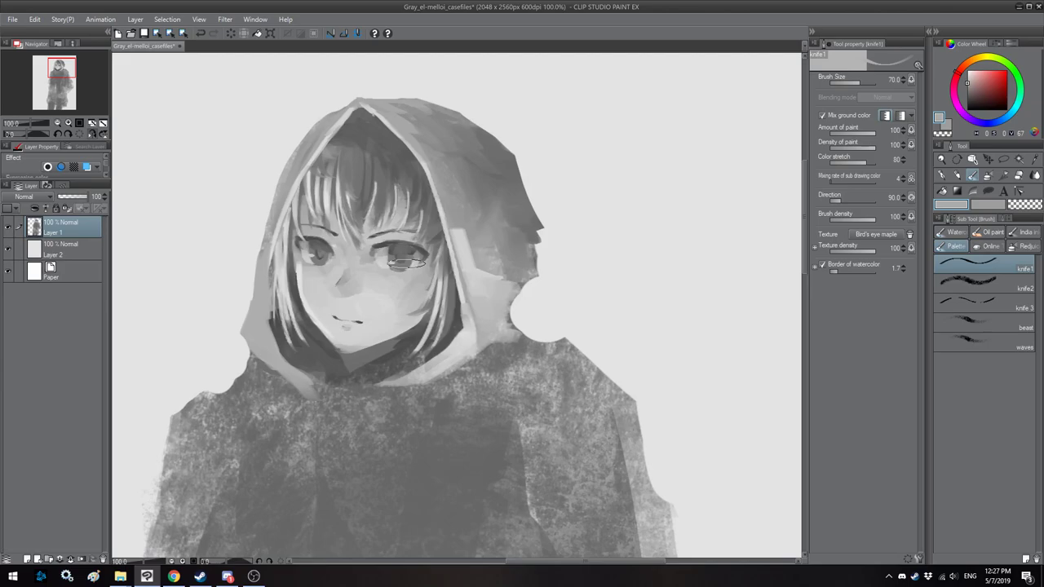
Step: Sample the dark gray with brightness 42, extend the back of the hood down to a drooping point and trim its outer edge
{"action": "left_click", "coordinate": [491, 160], "text": "alt"}
{"action": "mouse_move", "coordinate": [500, 160]}
{"action": "left_mouse_down"}
{"action": "mouse_move", "coordinate": [554, 296]}
{"action": "mouse_move", "coordinate": [514, 260]}
{"action": "mouse_move", "coordinate": [544, 274]}
{"action": "mouse_move", "coordinate": [506, 235]}
{"action": "mouse_move", "coordinate": [513, 258]}
{"action": "left_mouse_up"}
{"action": "key", "text": "bracketright"}
{"action": "key", "text": "h"}
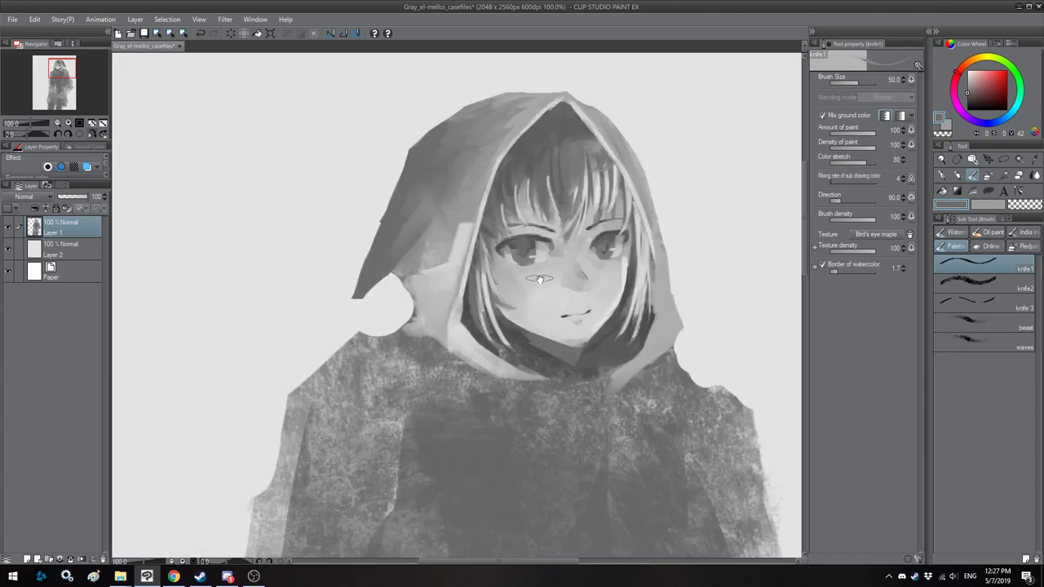
{"action": "left_click_drag", "start_coordinate": [356, 251], "coordinate": [373, 299]}
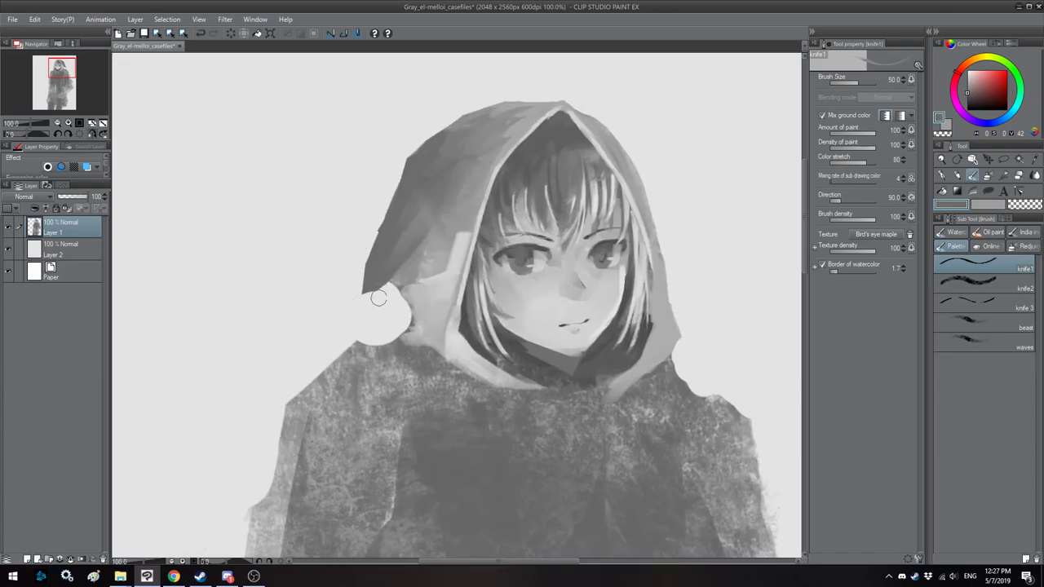
{"action": "key", "text": "h"}
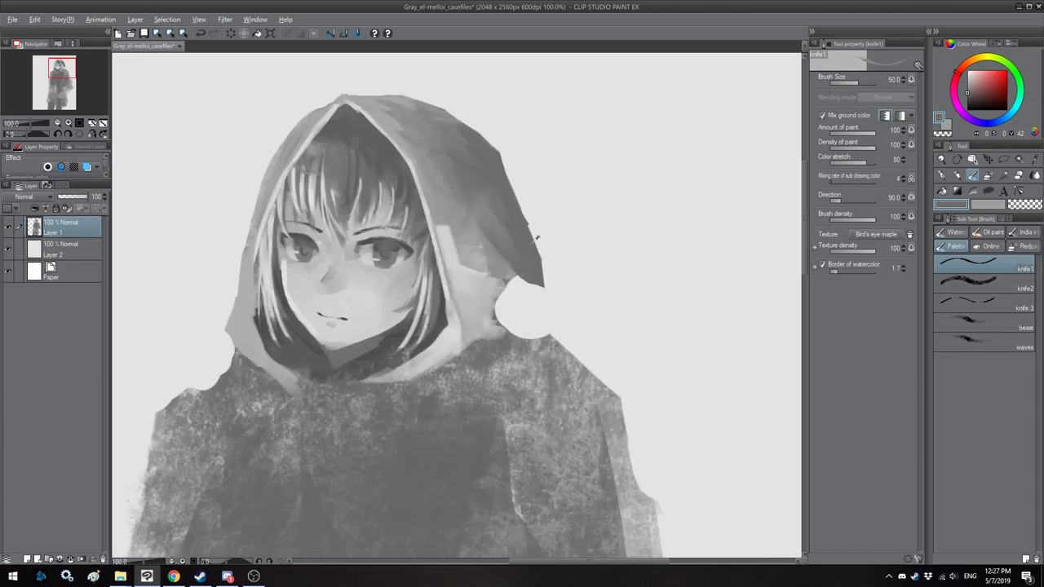
Step: Sample the gray of the hood's side and repaint the side behind the rim in broad, softer strokes with a larger brush
{"action": "left_click", "coordinate": [499, 248], "text": "alt"}
{"action": "key", "text": "["}
{"action": "key", "text": "]"}
{"action": "mouse_move", "coordinate": [500, 236]}
{"action": "left_mouse_down"}
{"action": "mouse_move", "coordinate": [495, 202]}
{"action": "mouse_move", "coordinate": [460, 142]}
{"action": "mouse_move", "coordinate": [489, 190]}
{"action": "left_mouse_up"}
{"action": "key", "text": "]"}
{"action": "key", "text": "]"}
{"action": "key", "text": "]"}
{"action": "key", "text": "]"}
{"action": "key", "text": "bracketright"}
{"action": "mouse_move", "coordinate": [490, 261]}
{"action": "left_mouse_down"}
{"action": "mouse_move", "coordinate": [482, 258]}
{"action": "mouse_move", "coordinate": [480, 333]}
{"action": "mouse_move", "coordinate": [454, 280]}
{"action": "mouse_move", "coordinate": [469, 289]}
{"action": "mouse_move", "coordinate": [436, 192]}
{"action": "left_mouse_up"}
Step: Sample the light tone with brightness 82 and lighten the top of the hood behind the rim at brush size 50
{"action": "left_click", "coordinate": [466, 286], "text": "alt"}
{"action": "key", "text": "bracketleft"}
{"action": "mouse_move", "coordinate": [392, 115]}
{"action": "left_mouse_down"}
{"action": "mouse_move", "coordinate": [419, 147]}
{"action": "mouse_move", "coordinate": [401, 120]}
{"action": "mouse_move", "coordinate": [459, 161]}
{"action": "mouse_move", "coordinate": [437, 110]}
{"action": "mouse_move", "coordinate": [448, 148]}
{"action": "mouse_move", "coordinate": [413, 117]}
{"action": "mouse_move", "coordinate": [439, 154]}
{"action": "mouse_move", "coordinate": [380, 108]}
{"action": "mouse_move", "coordinate": [407, 127]}
{"action": "mouse_move", "coordinate": [385, 102]}
{"action": "mouse_move", "coordinate": [407, 120]}
{"action": "mouse_move", "coordinate": [380, 115]}
{"action": "left_mouse_up"}
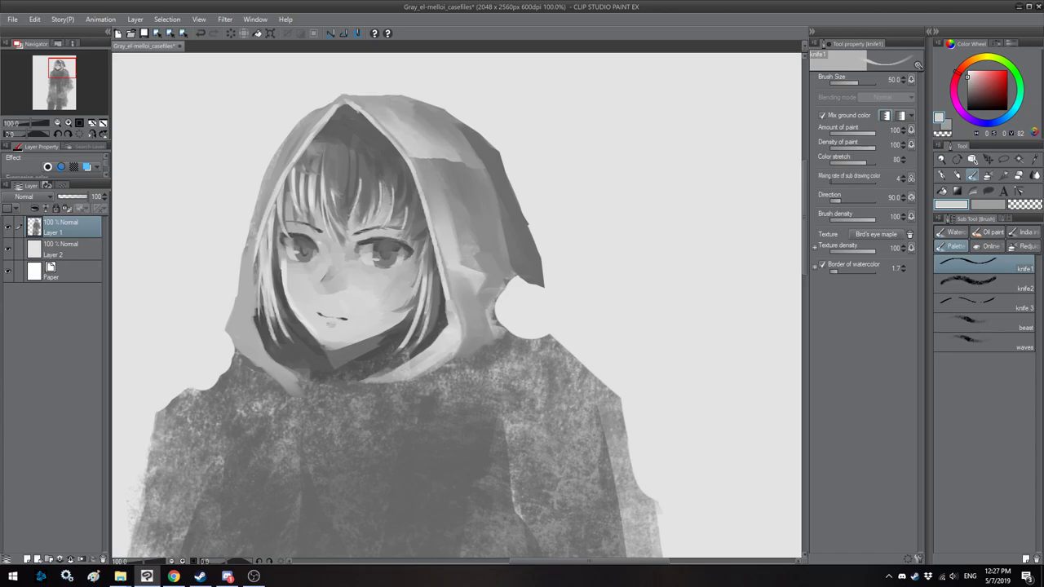
Step: Sample the light gray with brightness 78 and blend the hood's bright top into its mid-gray side at brush size 25
{"action": "scroll", "coordinate": [431, 173], "scroll_direction": "down", "scroll_amount": 3}
{"action": "scroll", "coordinate": [443, 238], "scroll_direction": "up", "scroll_amount": 2}
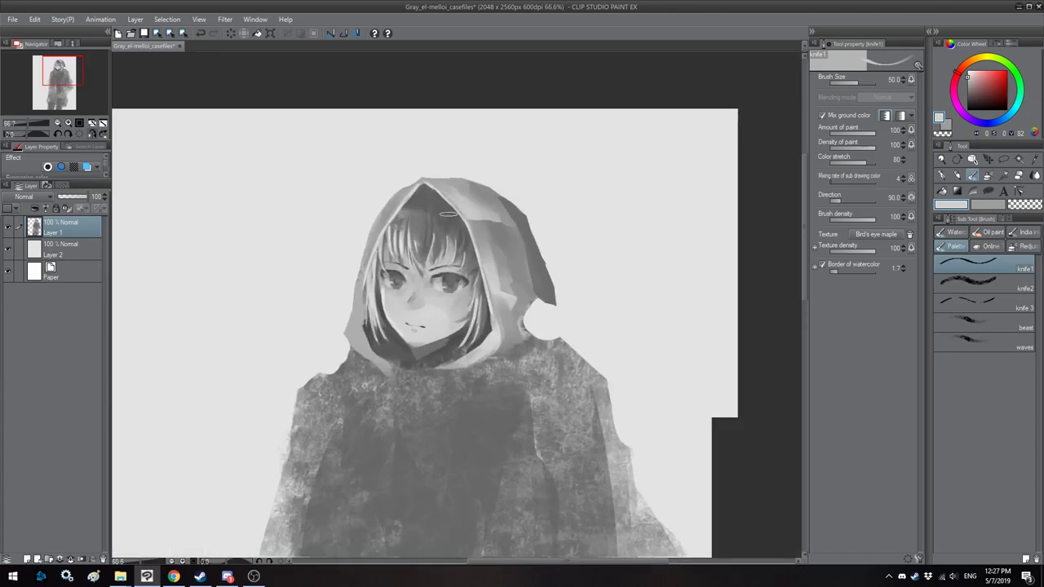
{"action": "key", "text": "h"}
{"action": "mouse_move", "coordinate": [444, 238]}
{"action": "left_mouse_down"}
{"action": "mouse_move", "coordinate": [429, 228]}
{"action": "mouse_move", "coordinate": [429, 244]}
{"action": "mouse_move", "coordinate": [404, 245]}
{"action": "left_mouse_up"}
{"action": "left_click", "coordinate": [441, 216], "text": "alt"}
{"action": "key", "text": "["}
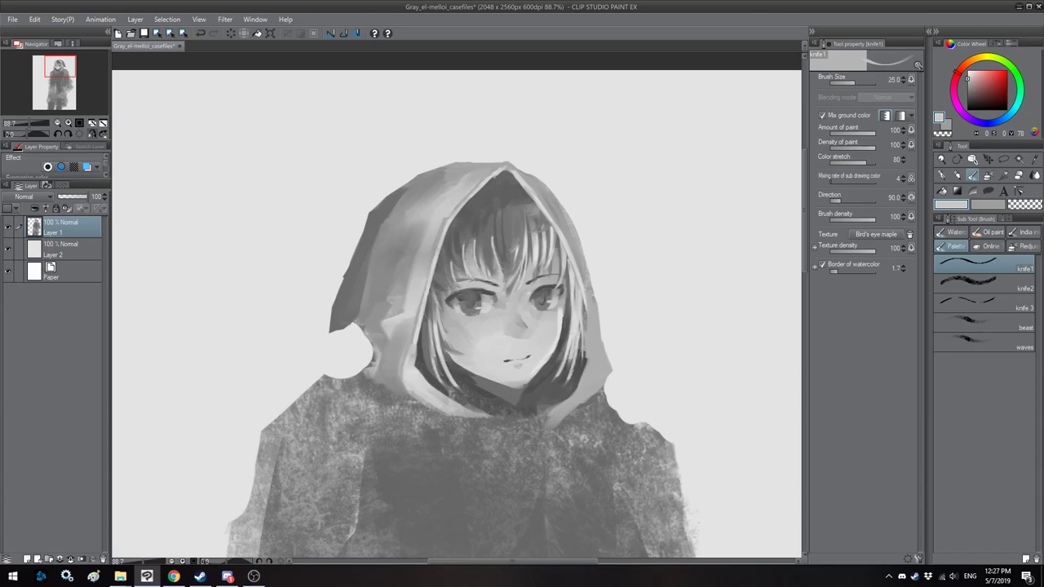
{"action": "key", "text": "h"}
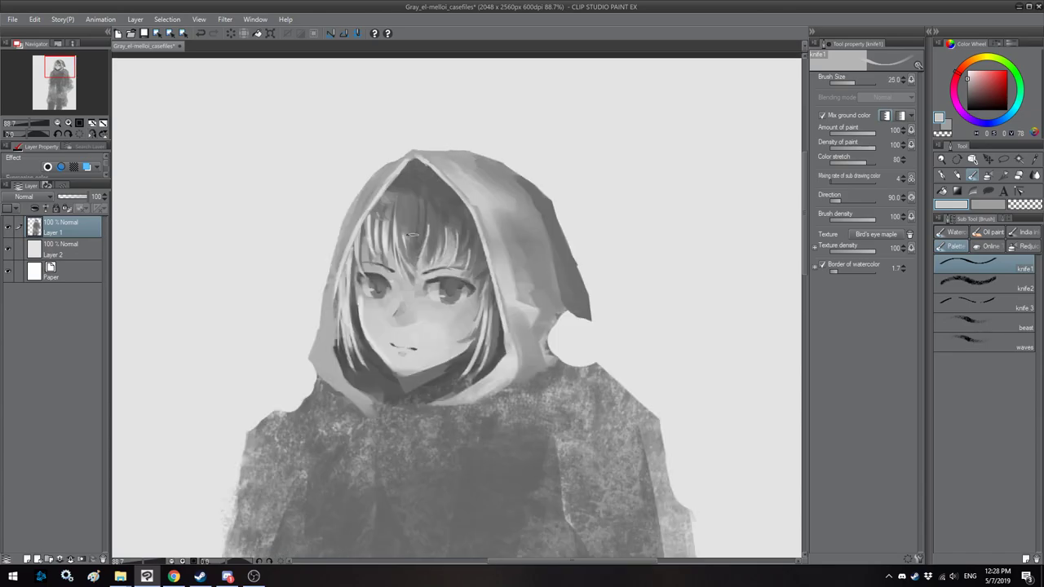
Step: Trim away the drooping point at the back of the hood above the shoulder
{"action": "mouse_move", "coordinate": [581, 306]}
{"action": "left_mouse_down"}
{"action": "mouse_move", "coordinate": [555, 327]}
{"action": "mouse_move", "coordinate": [557, 303]}
{"action": "mouse_move", "coordinate": [578, 284]}
{"action": "mouse_move", "coordinate": [566, 315]}
{"action": "mouse_move", "coordinate": [555, 269]}
{"action": "left_mouse_up"}
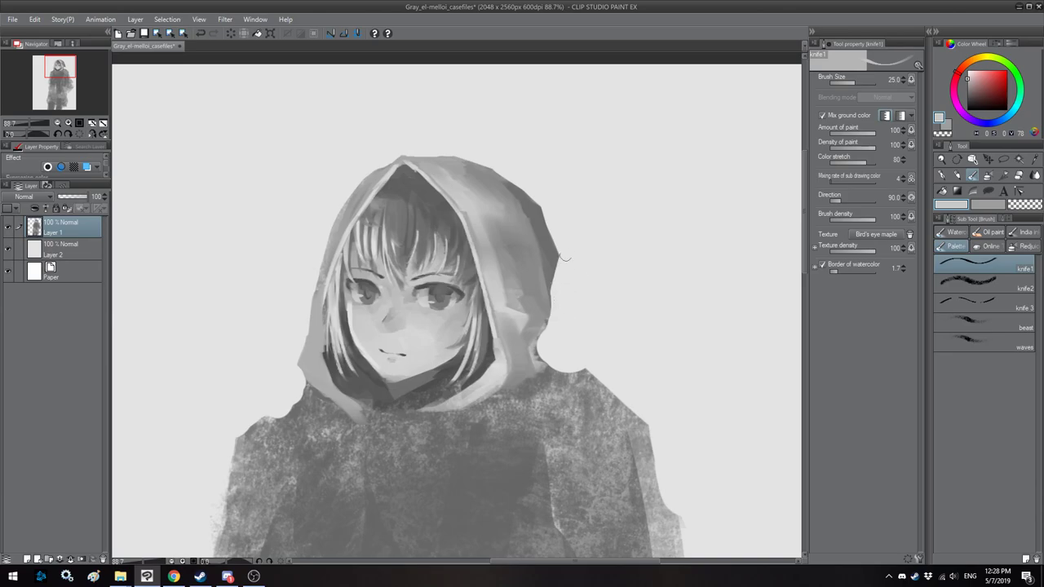
{"action": "key", "text": "h"}
{"action": "mouse_move", "coordinate": [440, 252]}
{"action": "left_mouse_down"}
{"action": "mouse_move", "coordinate": [403, 231]}
{"action": "mouse_move", "coordinate": [434, 235]}
{"action": "left_mouse_up"}
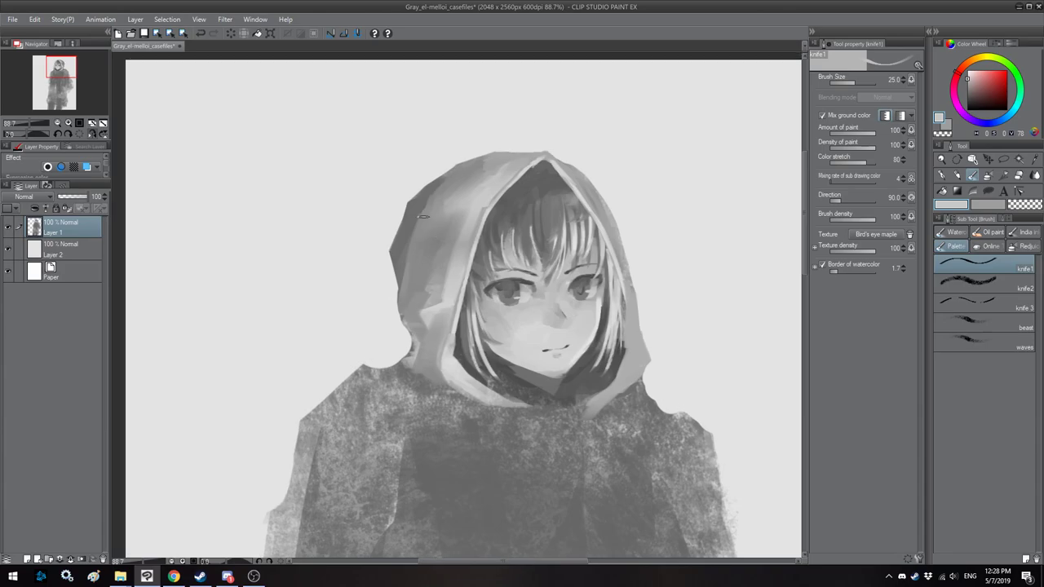
Step: Sample the dark gray with brightness 44, then outline and fill a new pointed tip at the back of the hood
{"action": "left_click", "coordinate": [437, 184], "text": "alt"}
{"action": "key", "text": "bracketleft"}
{"action": "key", "text": "bracketleft"}
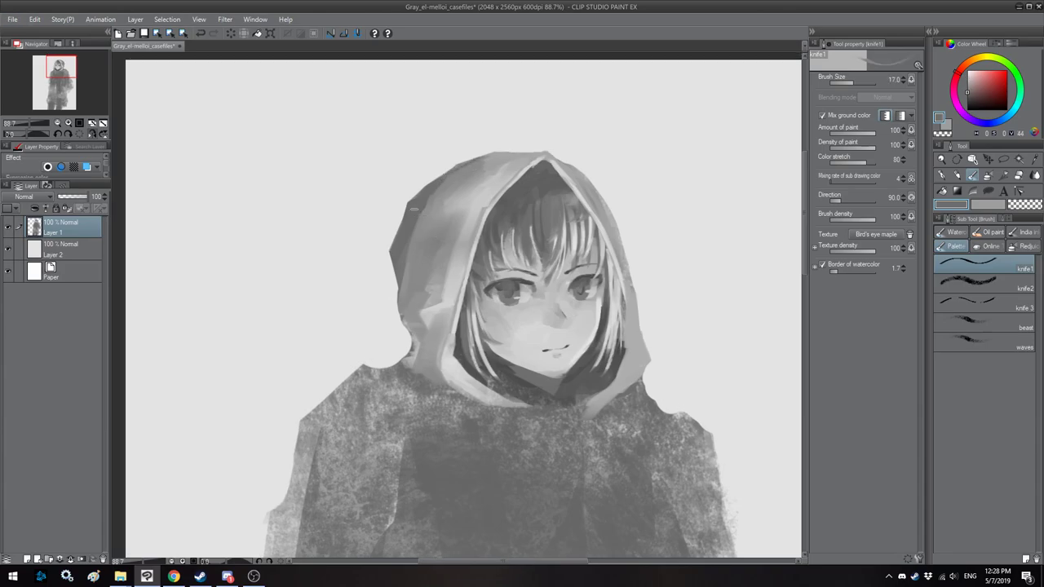
{"action": "left_click_drag", "start_coordinate": [372, 252], "coordinate": [355, 296]}
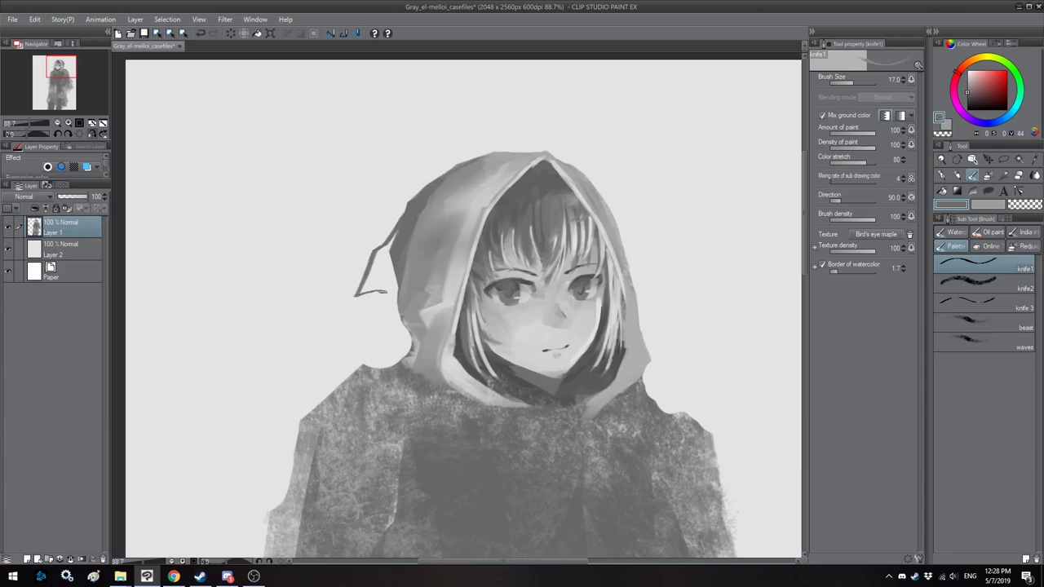
{"action": "mouse_move", "coordinate": [402, 225]}
{"action": "left_mouse_down"}
{"action": "mouse_move", "coordinate": [380, 250]}
{"action": "mouse_move", "coordinate": [391, 287]}
{"action": "mouse_move", "coordinate": [379, 269]}
{"action": "left_mouse_up"}
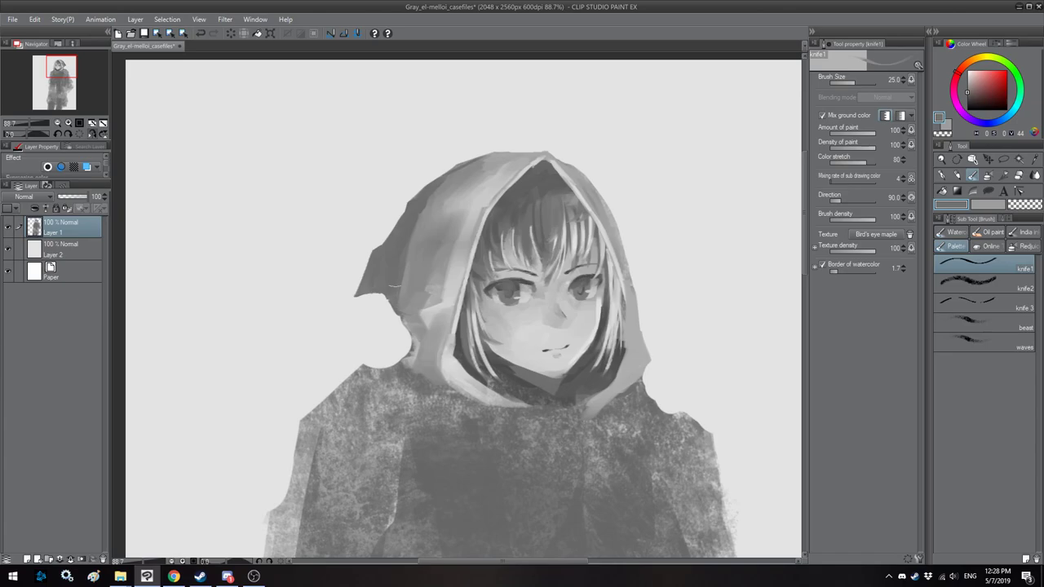
Step: Sample the gray with brightness 53 and blend the shading at the base of the hood's tip at brush size 40
{"action": "key", "text": "h"}
{"action": "key", "text": "bracketright"}
{"action": "left_click", "coordinate": [498, 219], "text": "alt"}
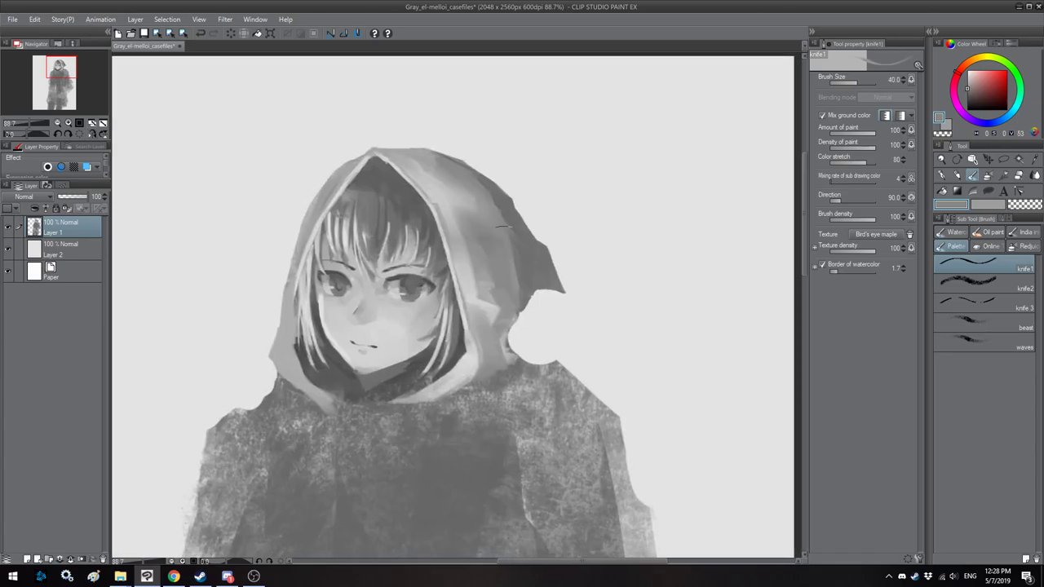
{"action": "left_click_drag", "start_coordinate": [527, 276], "coordinate": [543, 256]}
{"action": "scroll", "coordinate": [467, 205], "scroll_direction": "down", "scroll_amount": 2}
{"action": "key", "text": "h"}
{"action": "key", "text": "h"}
Step: Lighten the cheeks and the shadow beneath the nose with the skin tone of brightness 84 at brush size 30
{"action": "scroll", "coordinate": [454, 193], "scroll_direction": "up", "scroll_amount": 1}
{"action": "scroll", "coordinate": [450, 302], "scroll_direction": "up", "scroll_amount": 5}
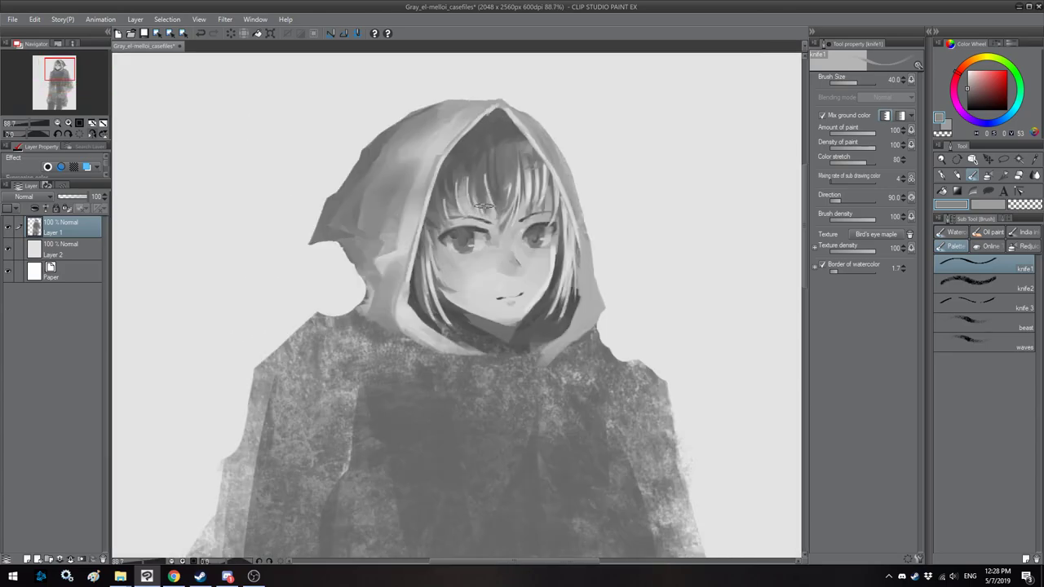
{"action": "key", "text": "bracketleft"}
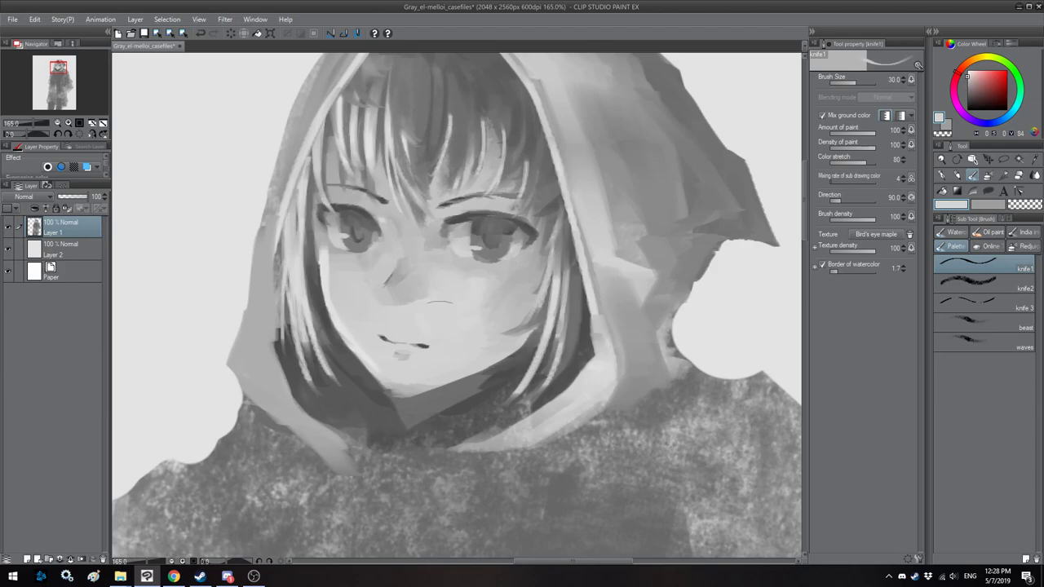
{"action": "key", "text": "bracketright"}
{"action": "key", "text": "bracketleft"}
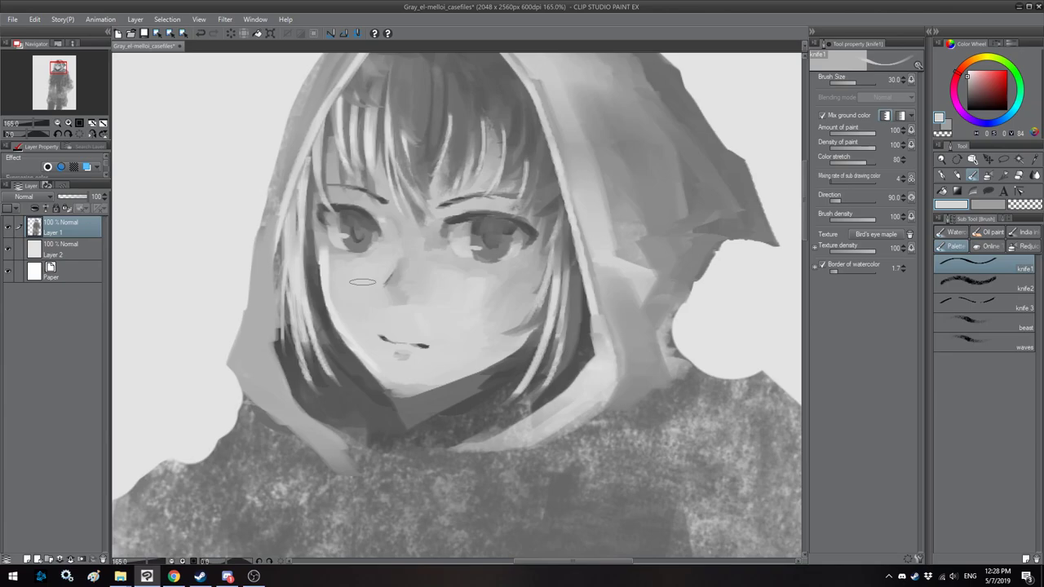
Step: Sample nearby skin and hair tones and touch up the far cheek beside the eye at brush size 17
{"action": "key", "text": "h"}
{"action": "left_click", "coordinate": [576, 264], "text": "alt"}
{"action": "key", "text": "bracketleft"}
{"action": "key", "text": "bracketleft"}
{"action": "key", "text": "bracketleft"}
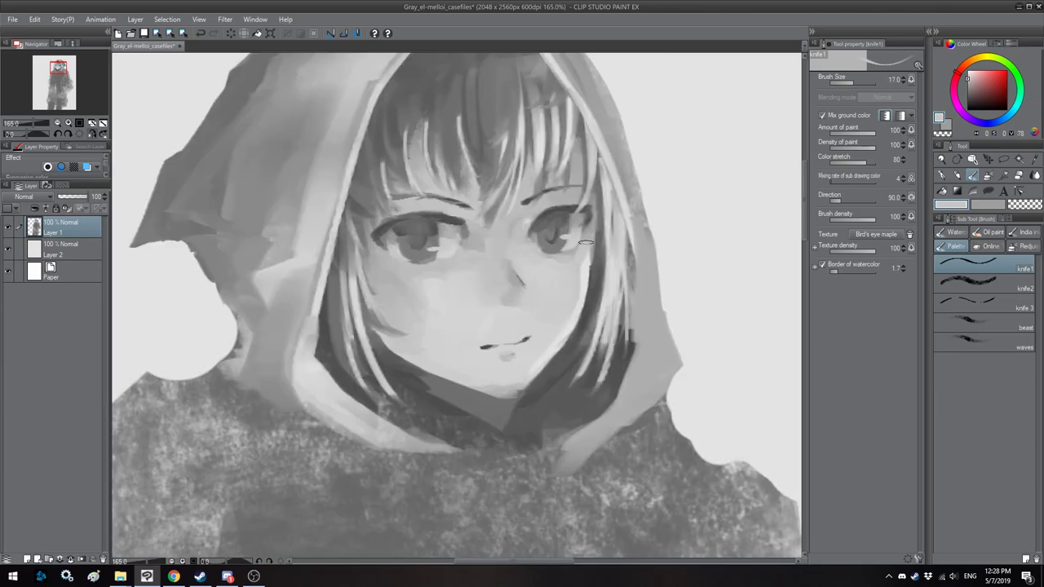
{"action": "left_click", "coordinate": [593, 234], "text": "alt"}
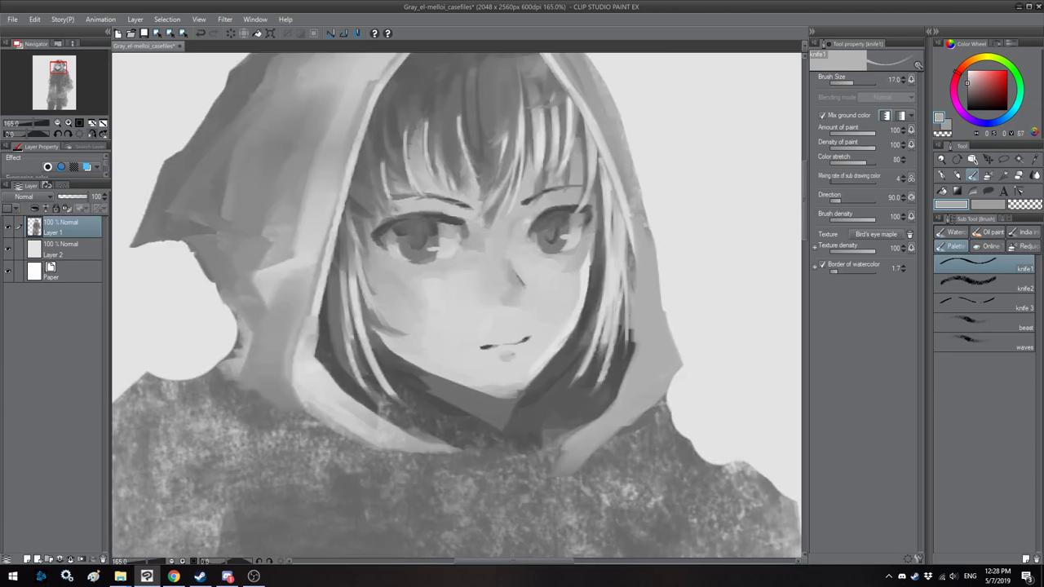
{"action": "left_click", "coordinate": [575, 267], "text": "alt"}
{"action": "scroll", "coordinate": [566, 314], "scroll_direction": "down", "scroll_amount": 4}
{"action": "key", "text": "h"}
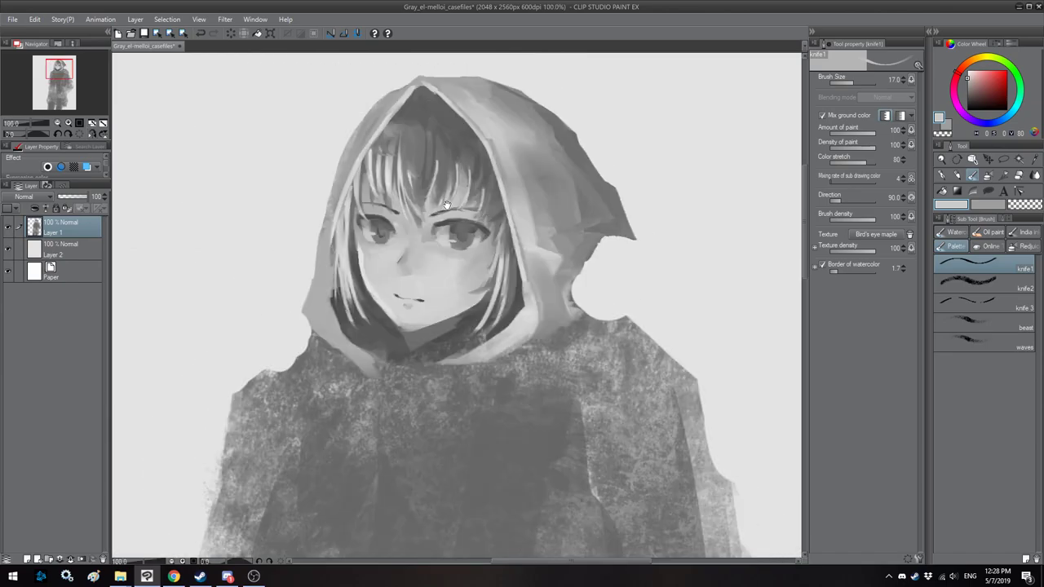
Step: Refine the edge between the far cheek and the hair using sampled tones and a smaller brush
{"action": "scroll", "coordinate": [494, 311], "scroll_direction": "up", "scroll_amount": 2}
{"action": "key", "text": "h"}
{"action": "scroll", "coordinate": [493, 311], "scroll_direction": "up", "scroll_amount": 3}
{"action": "scroll", "coordinate": [606, 255], "scroll_direction": "up", "scroll_amount": 1}
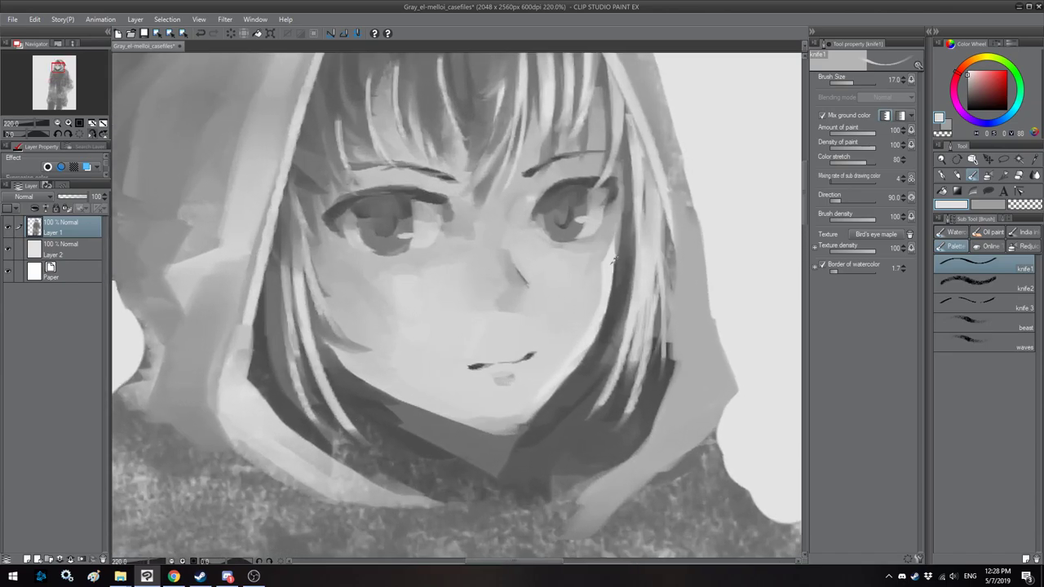
{"action": "key", "text": "bracketleft"}
{"action": "key", "text": "bracketleft"}
{"action": "key", "text": "bracketleft"}
{"action": "key", "text": "bracketleft"}
{"action": "key", "text": "bracketleft"}
{"action": "left_click", "coordinate": [618, 252], "text": "alt"}
{"action": "left_click", "coordinate": [608, 260], "text": "alt"}
Step: Paint a highlight of brightness 88 along the nose, then shape the nose's shadow with sampled skin tones at brush size 10
{"action": "key", "text": "asciicircum"}
{"action": "left_click_drag", "start_coordinate": [543, 279], "coordinate": [539, 266]}
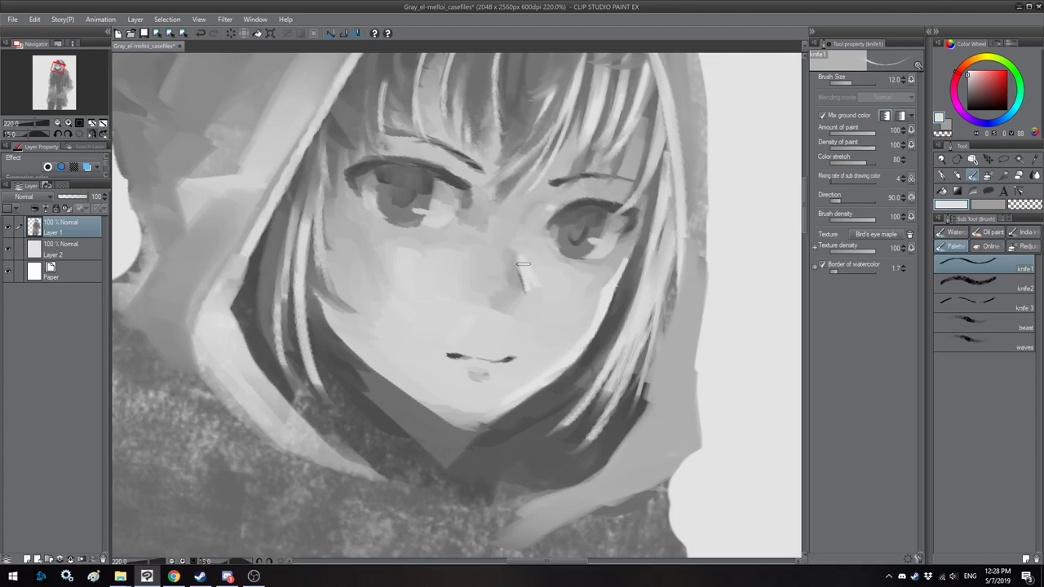
{"action": "left_click", "coordinate": [516, 287], "text": "alt"}
{"action": "left_click", "coordinate": [513, 282], "text": "alt"}
{"action": "left_click_drag", "start_coordinate": [522, 292], "coordinate": [514, 305]}
{"action": "left_click", "coordinate": [535, 300], "text": "alt"}
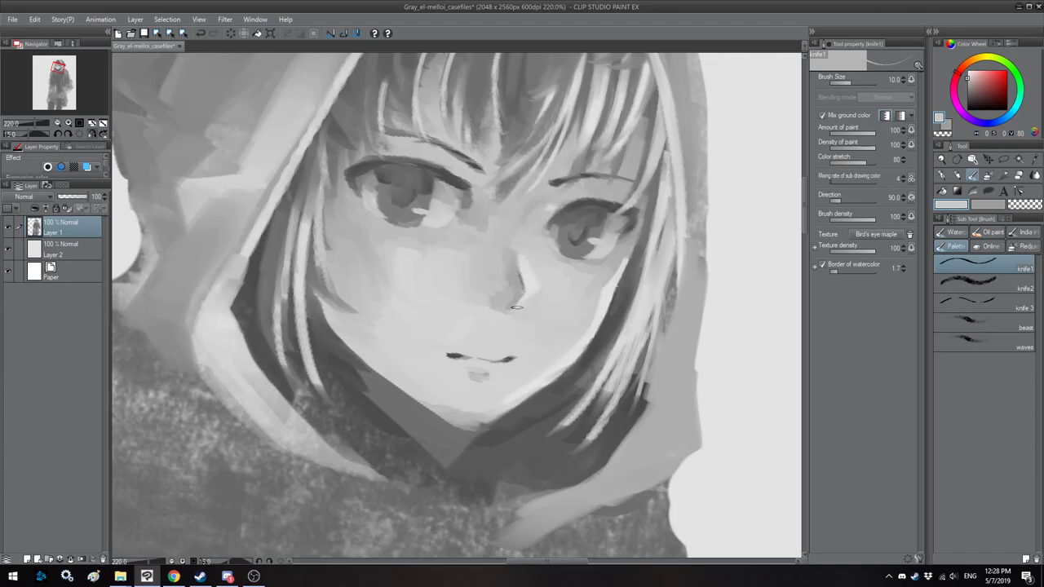
{"action": "left_click", "coordinate": [509, 304], "text": "alt"}
{"action": "key", "text": "minus"}
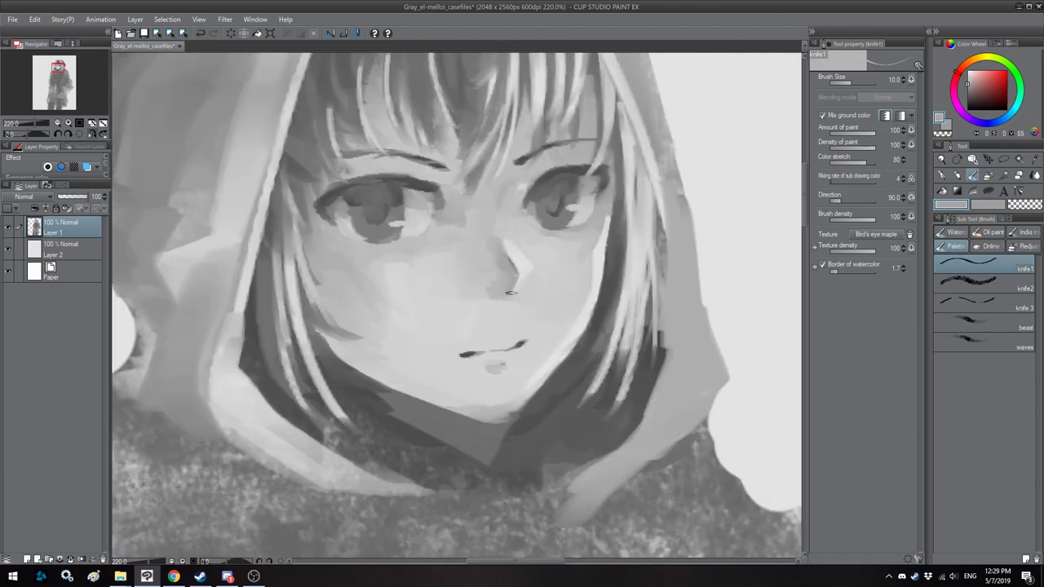
{"action": "key", "text": "h"}
{"action": "scroll", "coordinate": [459, 215], "scroll_direction": "down", "scroll_amount": 6}
{"action": "key", "text": "h"}
Step: Sample the skin tone with brightness 74 and smooth the area between the eyes and nose bridge at brush size 17
{"action": "scroll", "coordinate": [459, 214], "scroll_direction": "up", "scroll_amount": 2}
{"action": "scroll", "coordinate": [458, 214], "scroll_direction": "up", "scroll_amount": 4}
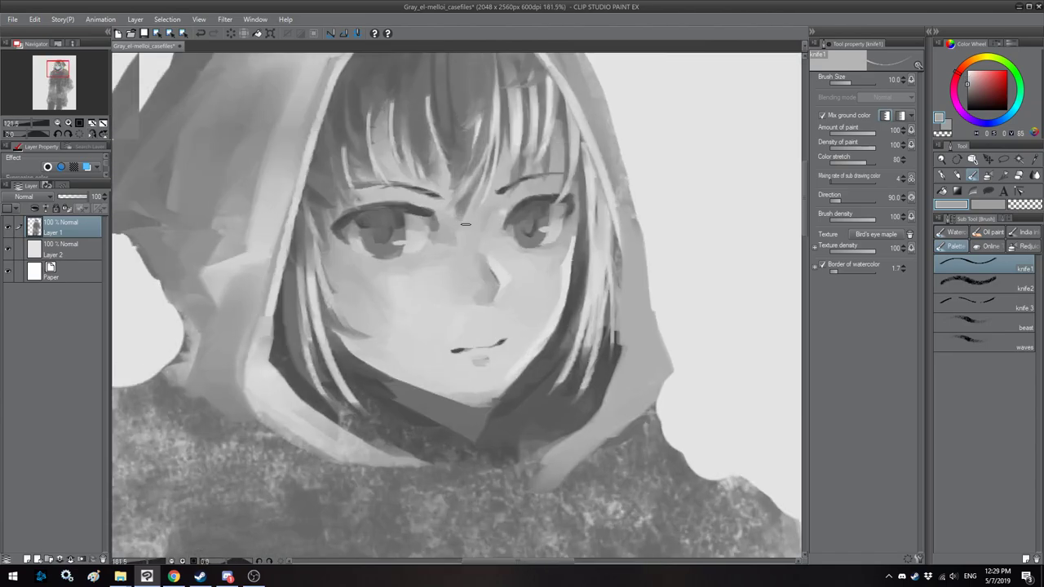
{"action": "left_click", "coordinate": [487, 220], "text": "alt"}
{"action": "key", "text": "bracketright"}
{"action": "key", "text": "bracketright"}
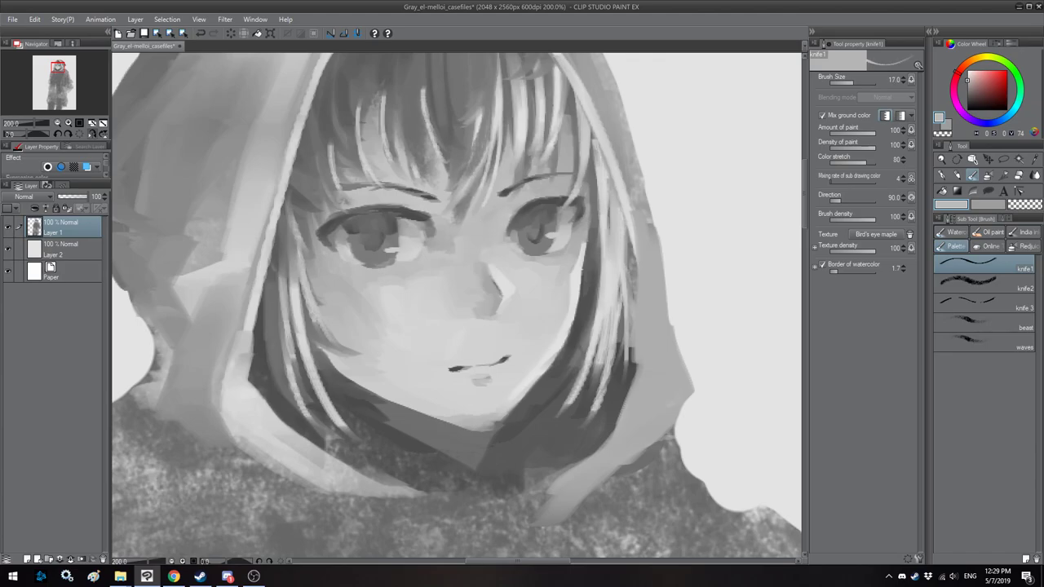
Step: Sample the dark tone with brightness 29 and darken the upper lash lines of the eyes with a fine brush
{"action": "key", "text": "["}
{"action": "left_click", "coordinate": [412, 212], "text": "alt"}
{"action": "key", "text": "h"}
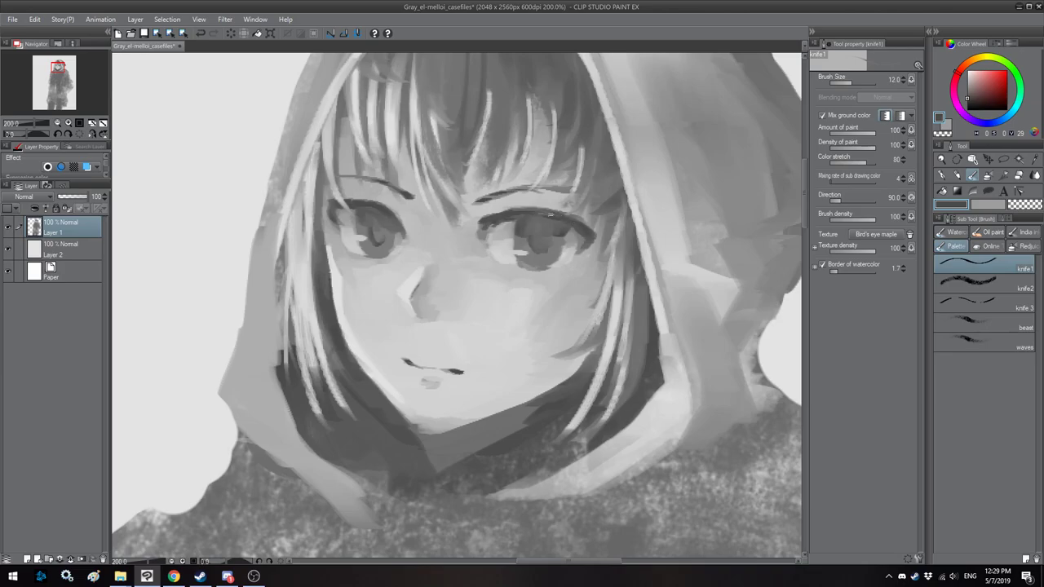
{"action": "key", "text": "h"}
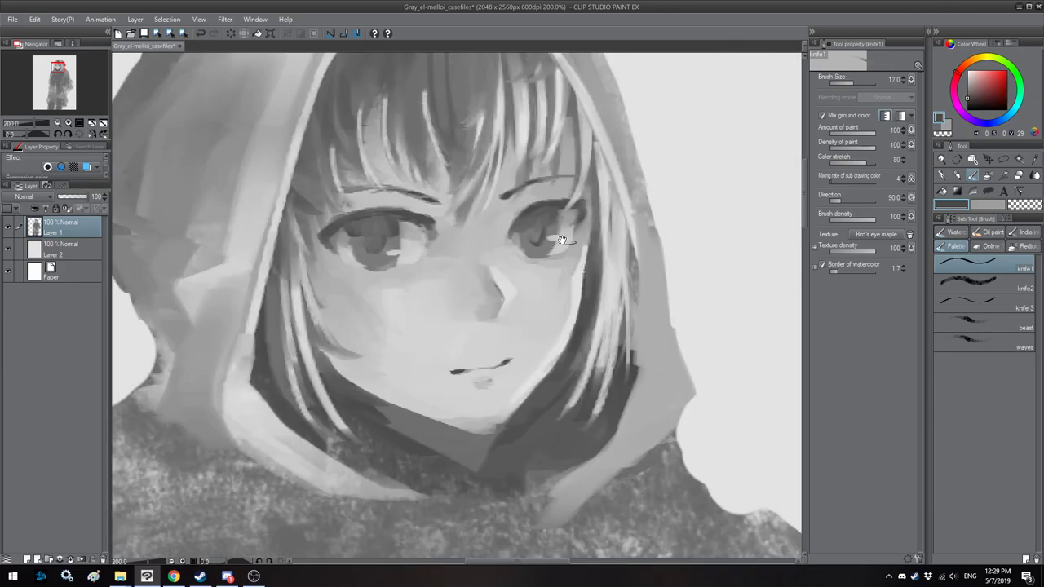
{"action": "key", "text": "bracketleft"}
{"action": "key", "text": "bracketleft"}
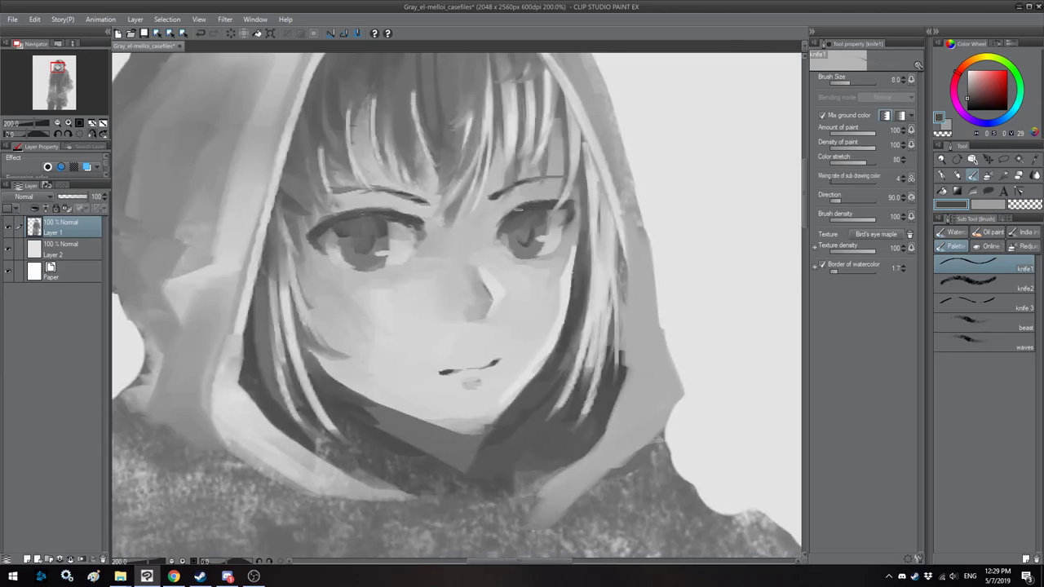
Step: Soften the lower lip shadow with skin tone of brightness 82, and add fine touches with brightness 88 at brush size 10
{"action": "left_click_drag", "start_coordinate": [519, 334], "coordinate": [527, 301]}
{"action": "key", "text": "bracketright"}
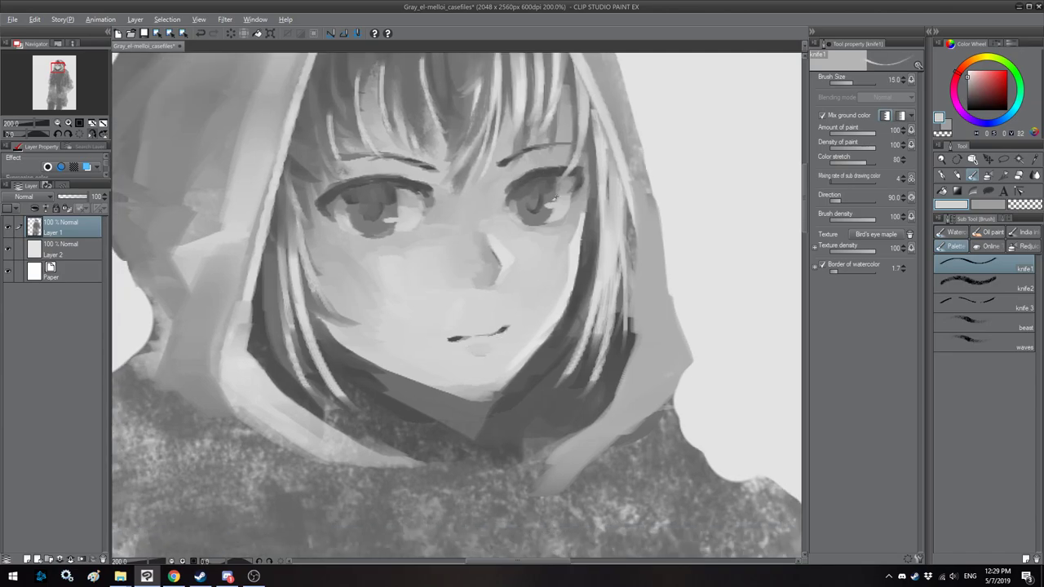
{"action": "left_click", "coordinate": [575, 244], "text": "alt"}
{"action": "key", "text": "bracketleft"}
{"action": "key", "text": "bracketleft"}
Step: Scale the figure layer up slightly with a free transform and apply it
{"action": "scroll", "coordinate": [440, 198], "scroll_direction": "down", "scroll_amount": 4}
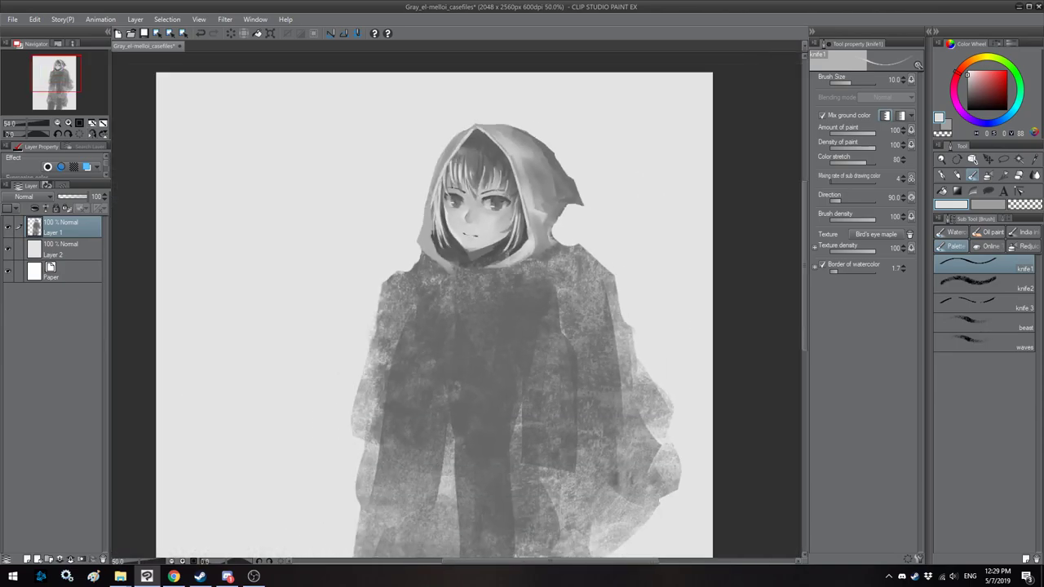
{"action": "scroll", "coordinate": [479, 187], "scroll_direction": "down", "scroll_amount": 2}
{"action": "scroll", "coordinate": [479, 186], "scroll_direction": "up", "scroll_amount": 1}
{"action": "scroll", "coordinate": [479, 187], "scroll_direction": "down", "scroll_amount": 3}
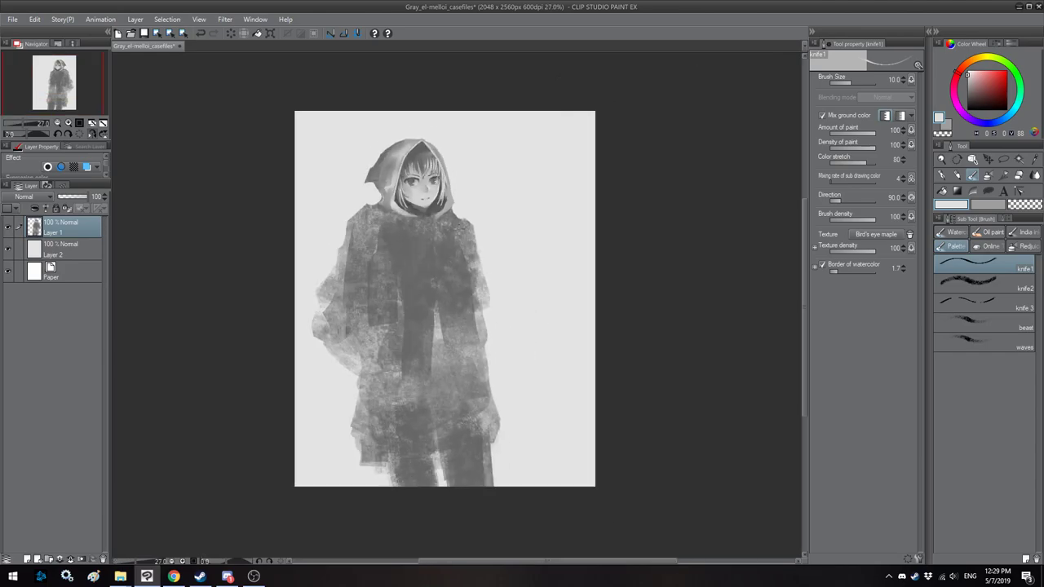
{"action": "key", "text": "ctrl+t"}
{"action": "left_click_drag", "start_coordinate": [501, 138], "coordinate": [506, 131]}
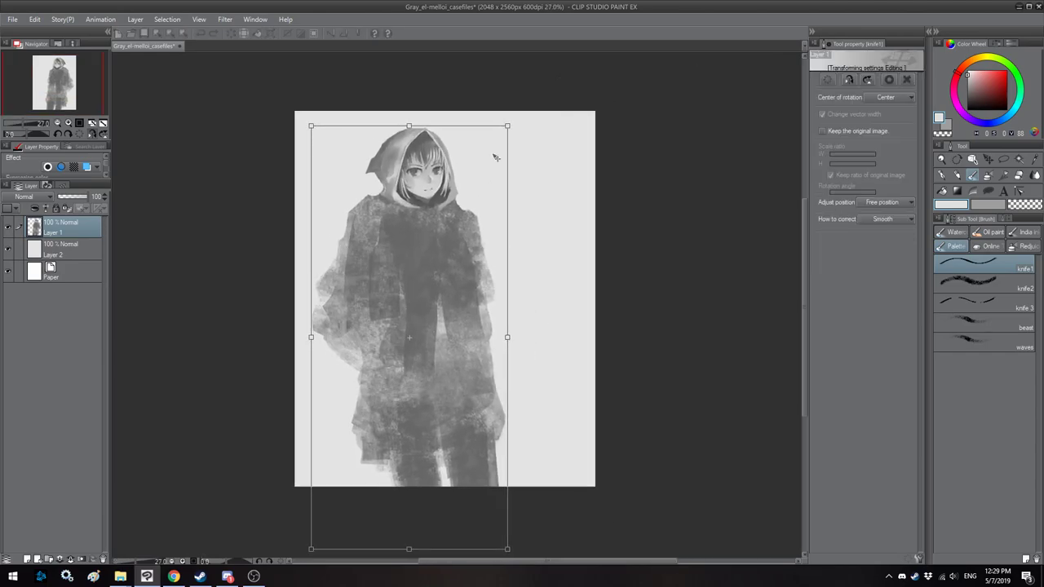
{"action": "key", "text": "Return"}
{"action": "key", "text": "h"}
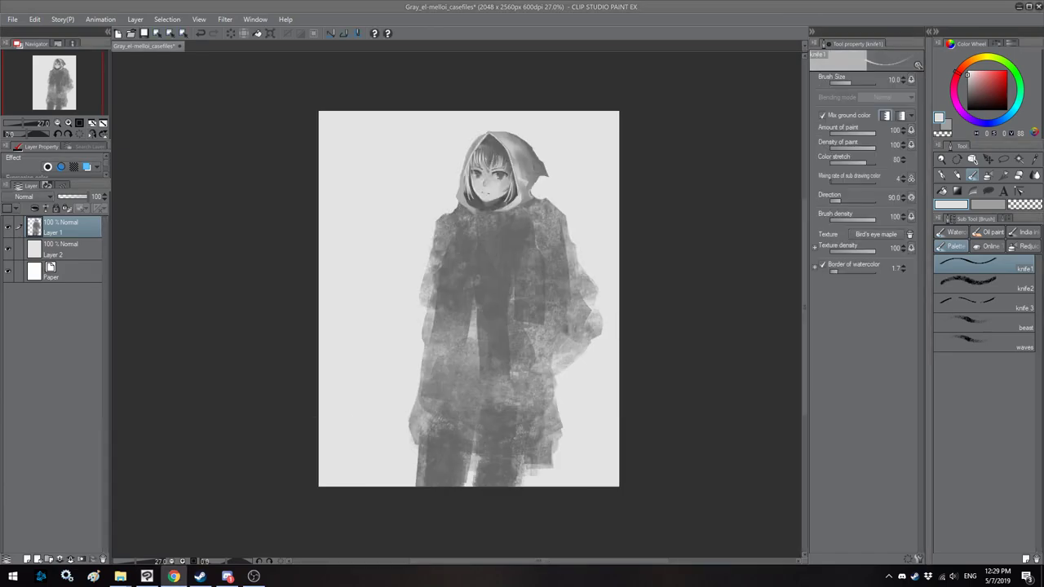
Step: Switch to Discord and open the waifu-cappuccino channel of the server with the unread mention
{"action": "left_click", "coordinate": [227, 576]}
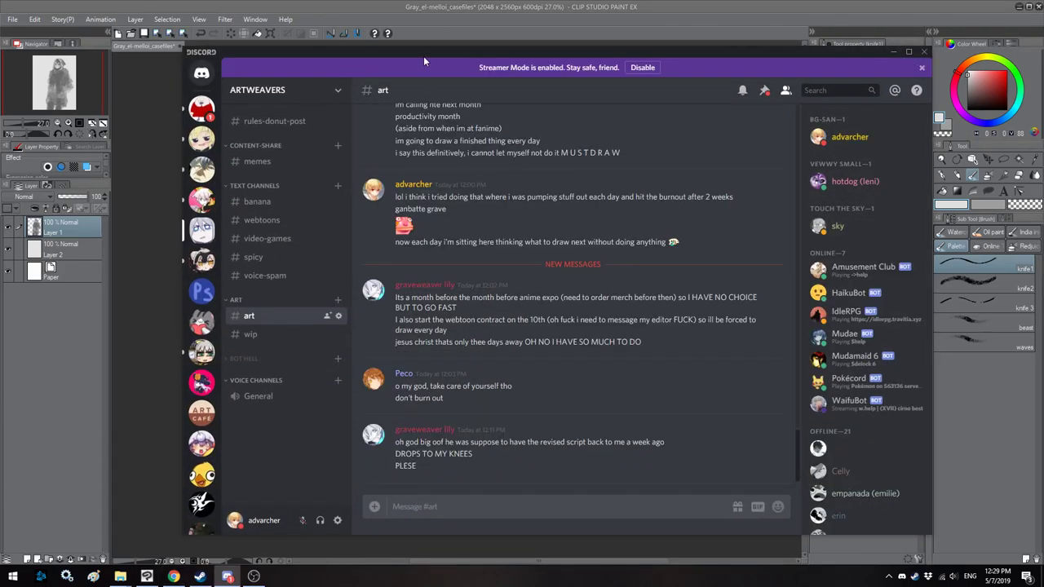
{"action": "left_click_drag", "start_coordinate": [422, 53], "coordinate": [452, 57]}
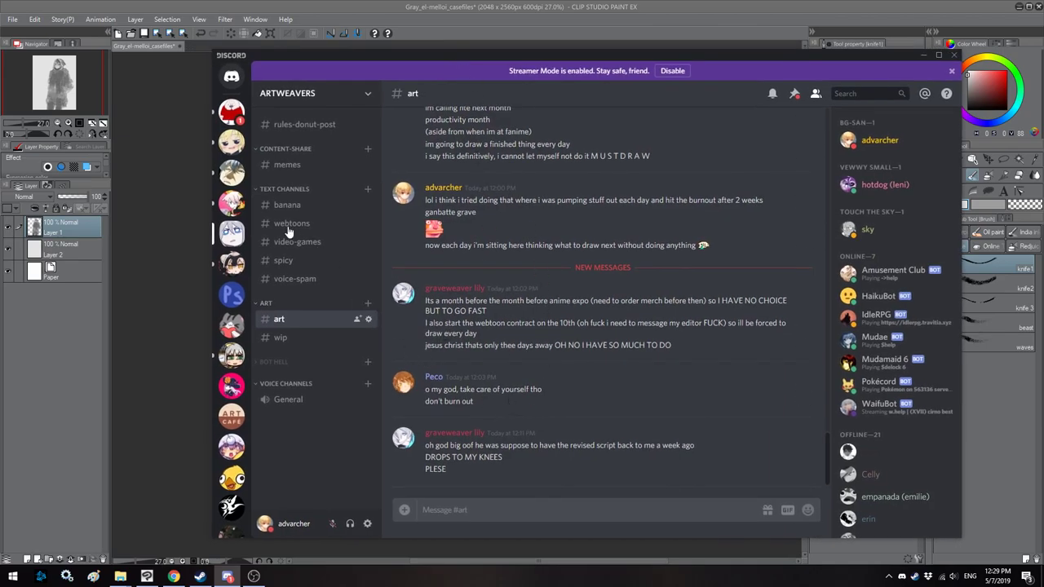
{"action": "left_click", "coordinate": [231, 112]}
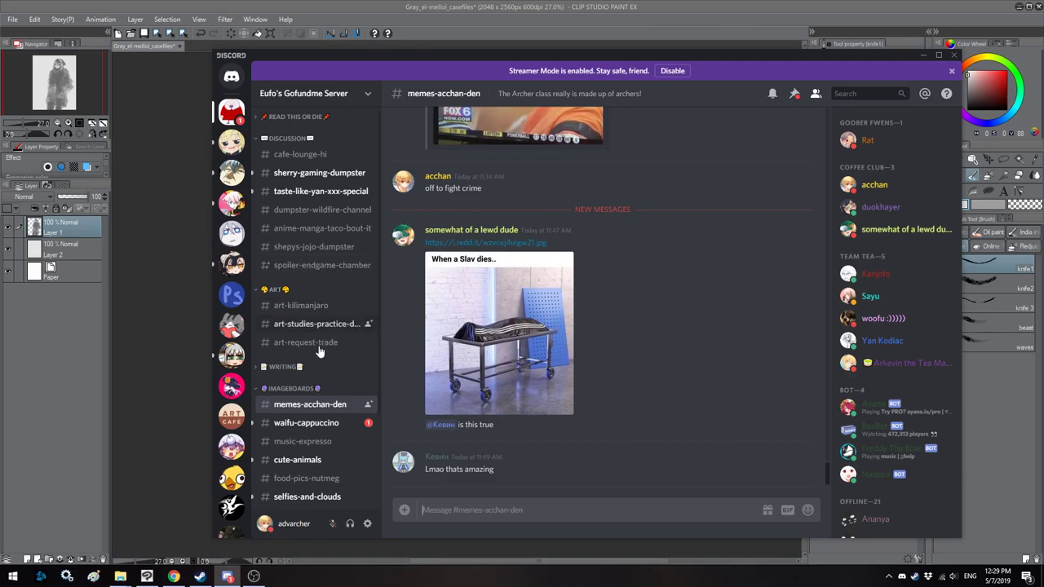
{"action": "left_click", "coordinate": [305, 423]}
{"action": "left_click_drag", "start_coordinate": [400, 54], "coordinate": [403, 55]}
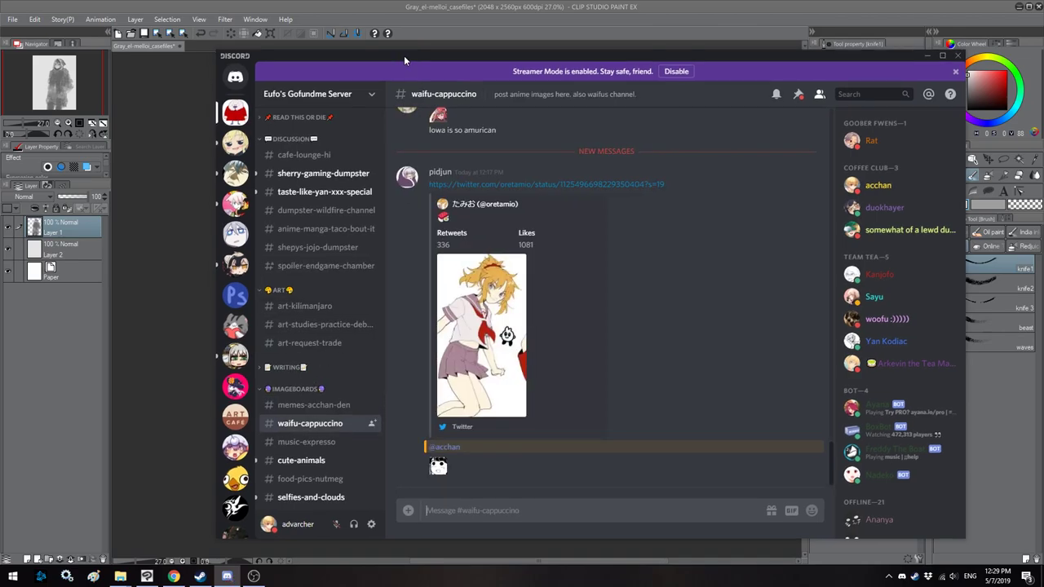
Step: Upload the image flPefAd_smug.png to the waifu-cappuccino channel without a comment
{"action": "left_click", "coordinate": [407, 510]}
{"action": "double_click", "coordinate": [311, 462]}
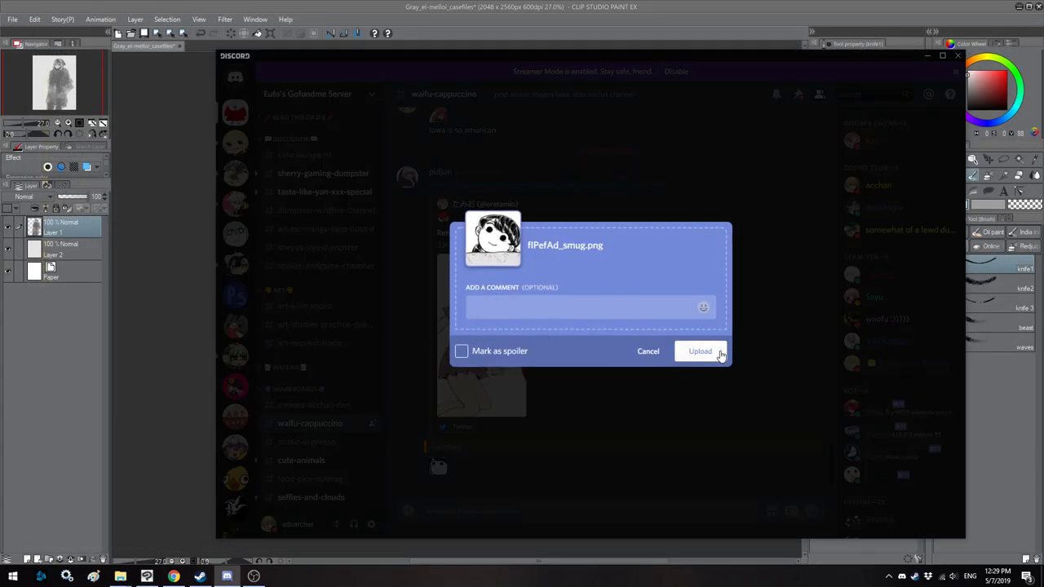
{"action": "left_click", "coordinate": [721, 353]}
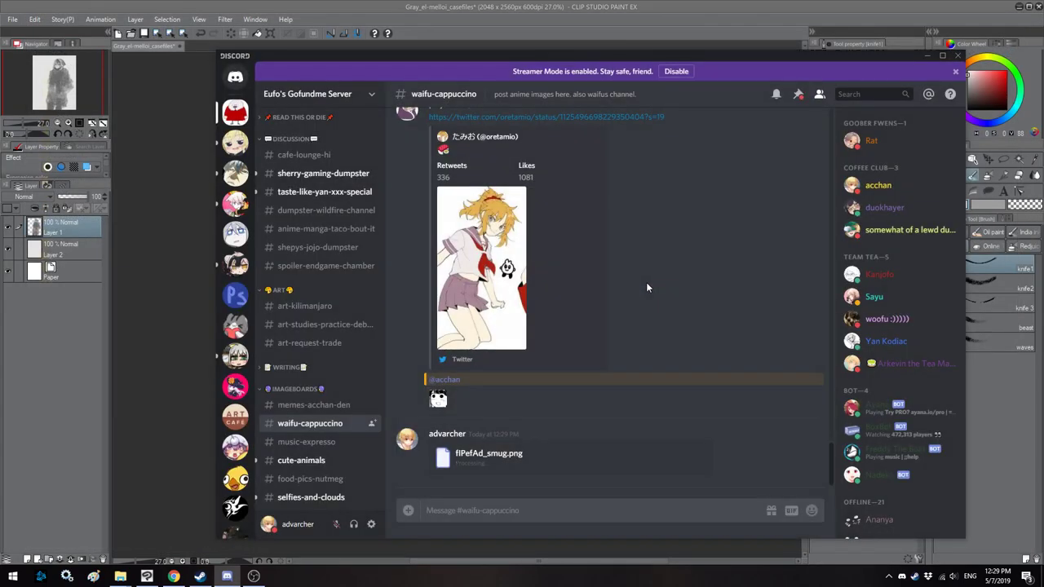
Step: Check the new messages in the Hangouts server's spoiler-anime-manga channel and return to Clip Studio Paint
{"action": "left_click", "coordinate": [234, 144]}
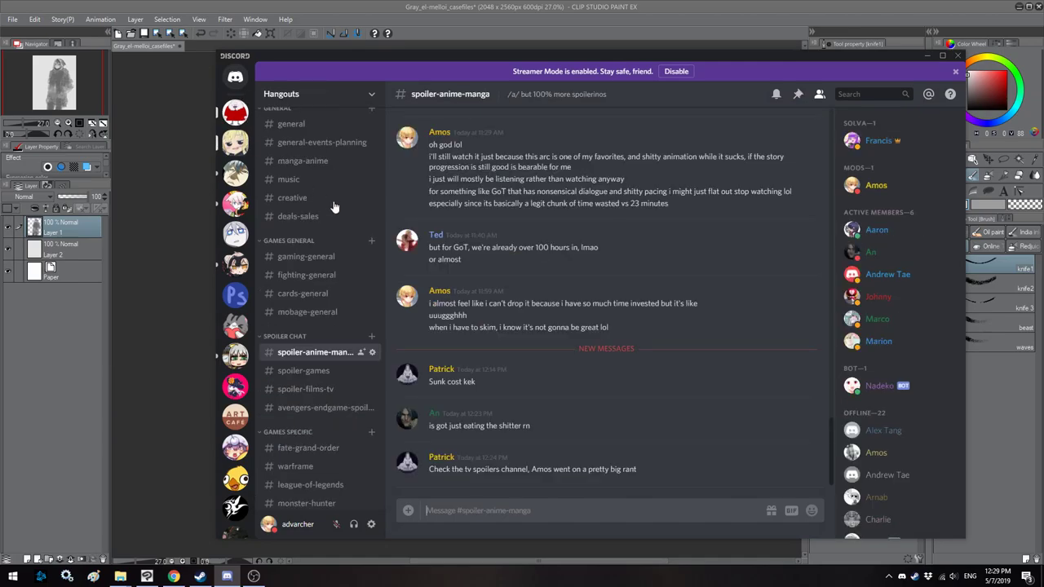
{"action": "left_click", "coordinate": [231, 106]}
{"action": "left_click", "coordinate": [471, 4]}
Step: Sample the gray with brightness 45 and paint shadow between the side hair and the hood's inner edge, enlarging the brush from 7 to 17
{"action": "scroll", "coordinate": [526, 129], "scroll_direction": "up", "scroll_amount": 4}
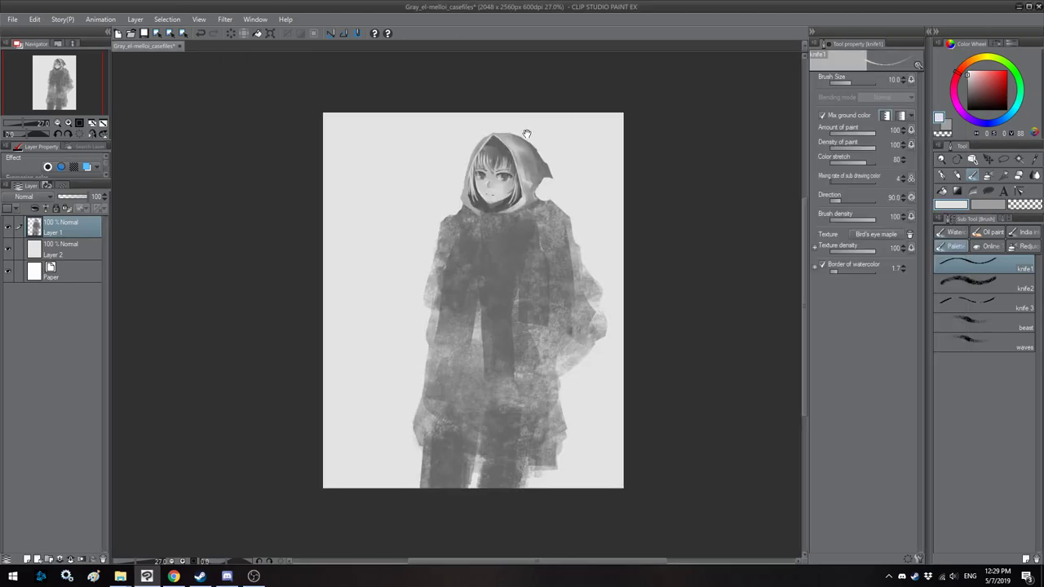
{"action": "scroll", "coordinate": [432, 145], "scroll_direction": "up", "scroll_amount": 3}
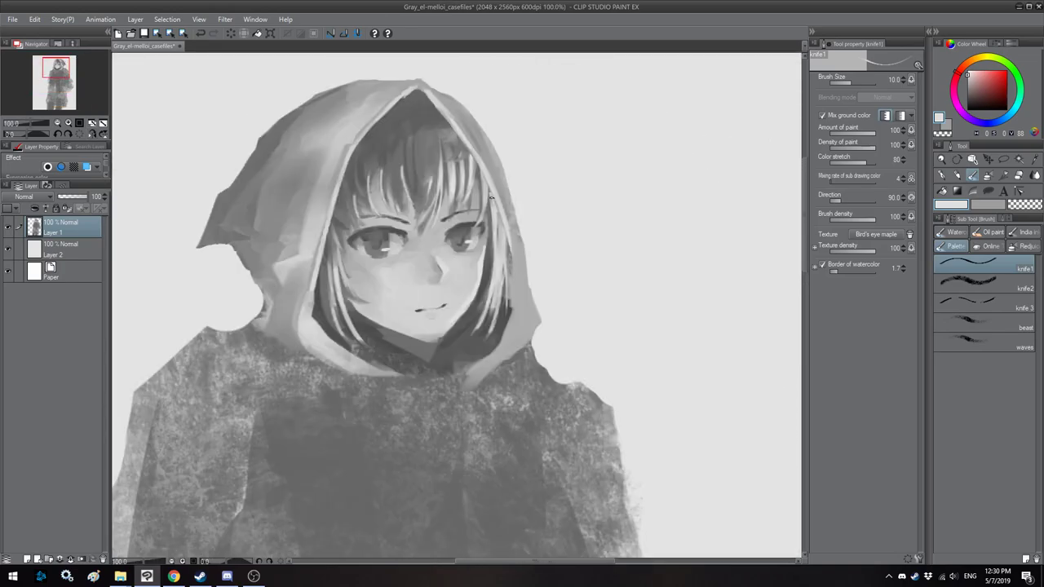
{"action": "left_click_drag", "start_coordinate": [503, 193], "coordinate": [508, 191]}
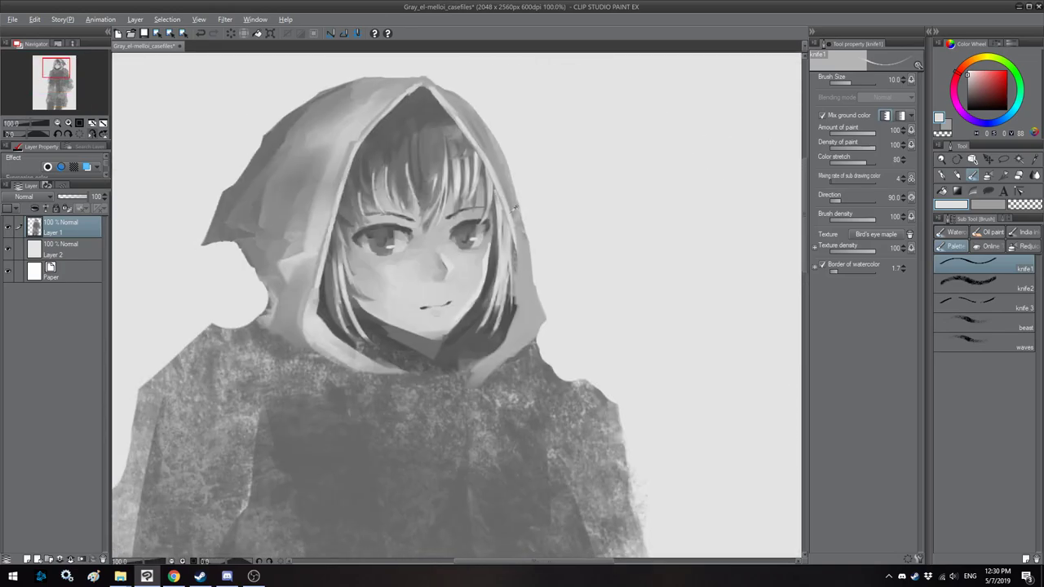
{"action": "left_click", "coordinate": [496, 217], "text": "alt"}
{"action": "key", "text": "^"}
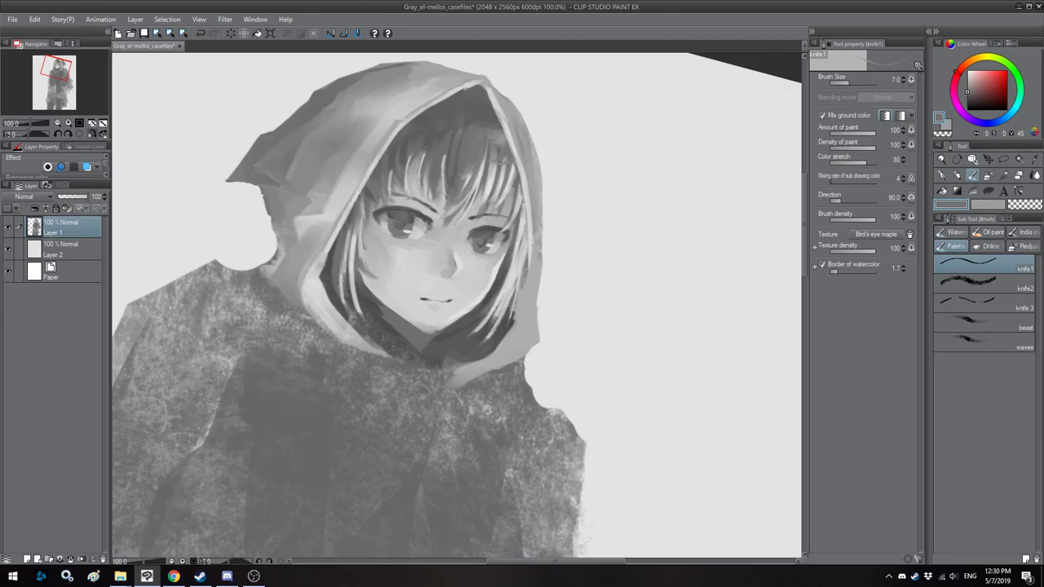
{"action": "left_click_drag", "start_coordinate": [526, 204], "coordinate": [523, 283]}
{"action": "key", "text": "]"}
{"action": "key", "text": "]"}
{"action": "key", "text": "]"}
{"action": "key", "text": "]"}
{"action": "left_click_drag", "start_coordinate": [525, 244], "coordinate": [517, 329]}
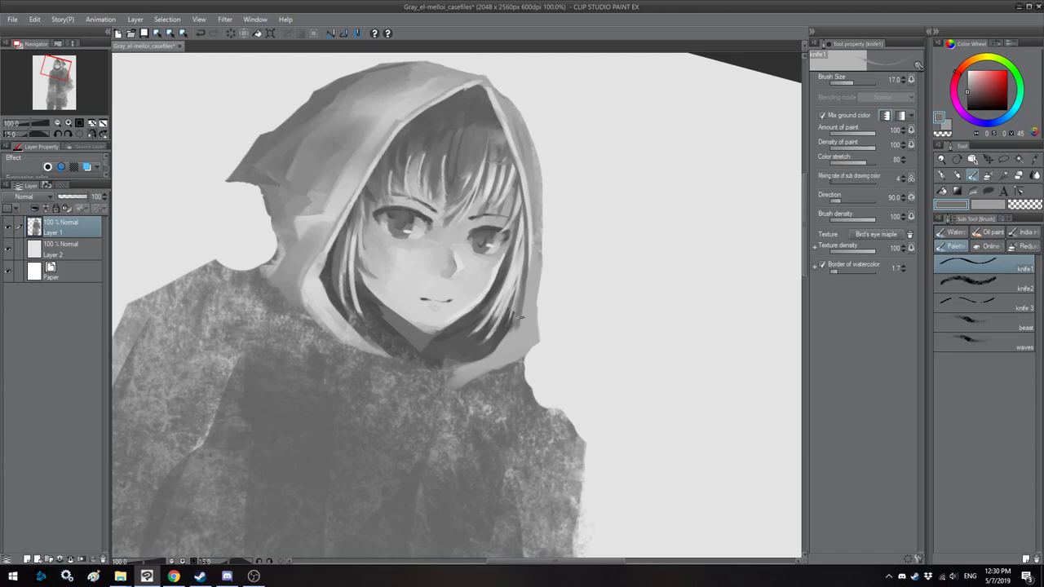
Step: Sample the light hair tone with brightness 82 and paint bright strands in the side lock at brush size 10
{"action": "key", "text": "minus"}
{"action": "left_click_drag", "start_coordinate": [504, 250], "coordinate": [513, 246]}
{"action": "key", "text": "["}
{"action": "left_click", "coordinate": [505, 266], "text": "alt"}
{"action": "key", "text": "]"}
{"action": "left_click_drag", "start_coordinate": [502, 286], "coordinate": [479, 329]}
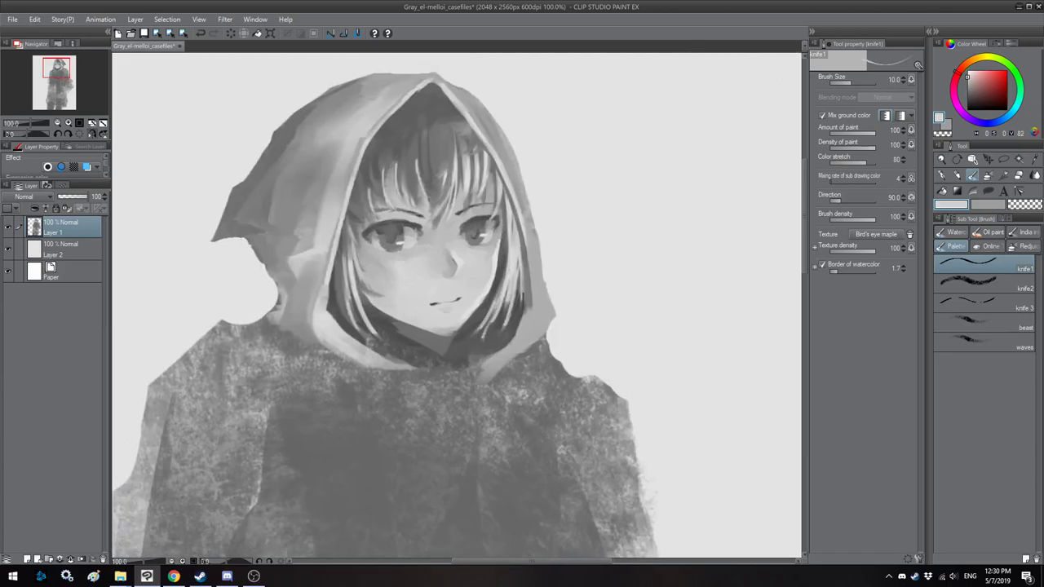
Step: Add light strands to the lower end of the opposite side lock at brush size 12
{"action": "key", "text": "h"}
{"action": "mouse_move", "coordinate": [531, 284]}
{"action": "left_mouse_down"}
{"action": "mouse_move", "coordinate": [516, 285]}
{"action": "mouse_move", "coordinate": [535, 332]}
{"action": "mouse_move", "coordinate": [520, 348]}
{"action": "mouse_move", "coordinate": [548, 322]}
{"action": "mouse_move", "coordinate": [514, 353]}
{"action": "left_mouse_up"}
{"action": "key", "text": "bracketright"}
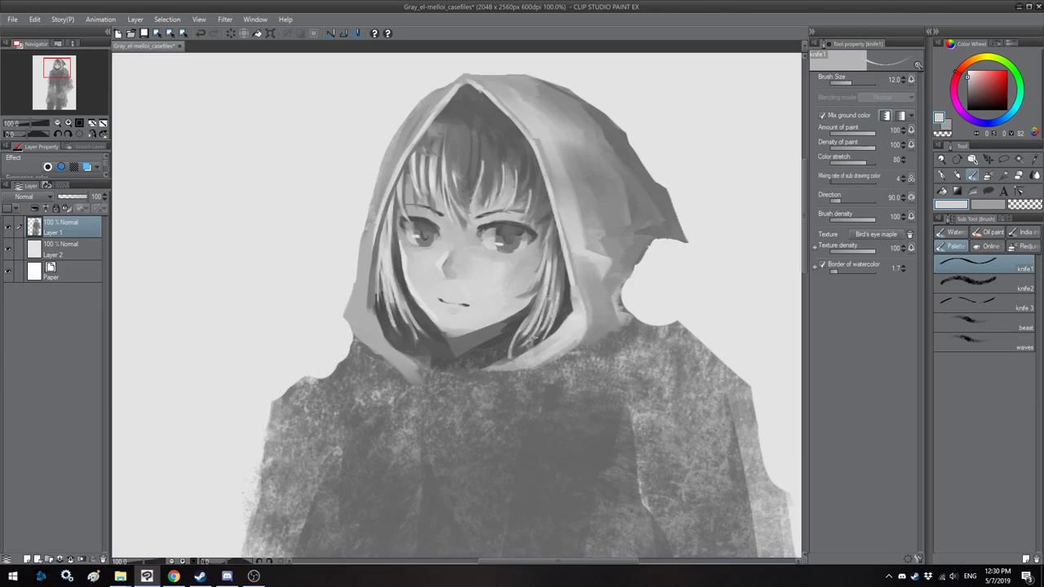
{"action": "key", "text": "h"}
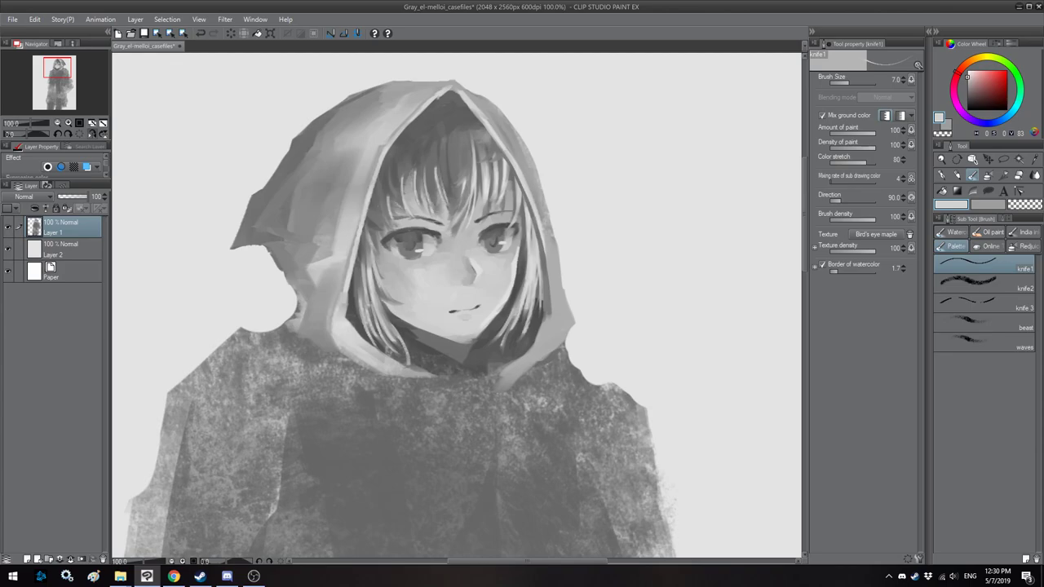
Step: Sample nearby tones and refine the shading around the lower hair and neck opening with gradually larger brush strokes
{"action": "scroll", "coordinate": [390, 208], "scroll_direction": "down", "scroll_amount": 2}
{"action": "key", "text": "h"}
{"action": "scroll", "coordinate": [457, 285], "scroll_direction": "up", "scroll_amount": 1}
{"action": "mouse_move", "coordinate": [582, 304]}
{"action": "left_mouse_down"}
{"action": "mouse_move", "coordinate": [529, 283]}
{"action": "mouse_move", "coordinate": [548, 258]}
{"action": "left_mouse_up"}
{"action": "left_click", "coordinate": [523, 279], "text": "alt"}
{"action": "key", "text": "bracketright"}
{"action": "key", "text": "bracketright"}
{"action": "key", "text": "bracketright"}
{"action": "mouse_move", "coordinate": [477, 298]}
{"action": "left_mouse_down"}
{"action": "mouse_move", "coordinate": [446, 317]}
{"action": "mouse_move", "coordinate": [415, 303]}
{"action": "mouse_move", "coordinate": [426, 324]}
{"action": "mouse_move", "coordinate": [482, 315]}
{"action": "mouse_move", "coordinate": [470, 321]}
{"action": "left_mouse_up"}
{"action": "key", "text": "bracketright"}
{"action": "left_click_drag", "start_coordinate": [537, 281], "coordinate": [521, 267]}
{"action": "key", "text": "alt"}
{"action": "key", "text": "bracketright"}
{"action": "left_click_drag", "start_coordinate": [428, 314], "coordinate": [410, 318]}
{"action": "left_click", "coordinate": [488, 289], "text": "alt"}
{"action": "mouse_move", "coordinate": [478, 296]}
{"action": "left_mouse_down"}
{"action": "mouse_move", "coordinate": [430, 330]}
{"action": "mouse_move", "coordinate": [522, 284]}
{"action": "mouse_move", "coordinate": [512, 256]}
{"action": "mouse_move", "coordinate": [482, 283]}
{"action": "mouse_move", "coordinate": [454, 265]}
{"action": "left_mouse_up"}
Step: Sample the dark tone with brightness 31 and block in a feathery fur collar over the shoulder beside the hood's pointed side
{"action": "key", "text": "bracketright"}
{"action": "key", "text": "bracketright"}
{"action": "left_click", "coordinate": [434, 242], "text": "alt"}
{"action": "key", "text": "bracketright"}
{"action": "key", "text": "bracketright"}
{"action": "mouse_move", "coordinate": [530, 247]}
{"action": "left_mouse_down"}
{"action": "mouse_move", "coordinate": [570, 214]}
{"action": "mouse_move", "coordinate": [581, 220]}
{"action": "left_mouse_up"}
{"action": "mouse_move", "coordinate": [566, 238]}
{"action": "left_mouse_down"}
{"action": "mouse_move", "coordinate": [620, 230]}
{"action": "mouse_move", "coordinate": [621, 257]}
{"action": "mouse_move", "coordinate": [638, 257]}
{"action": "mouse_move", "coordinate": [655, 286]}
{"action": "left_mouse_up"}
{"action": "left_click_drag", "start_coordinate": [510, 275], "coordinate": [658, 265]}
{"action": "left_click_drag", "start_coordinate": [551, 273], "coordinate": [657, 306]}
{"action": "left_click_drag", "start_coordinate": [524, 283], "coordinate": [589, 299]}
{"action": "left_click_drag", "start_coordinate": [504, 297], "coordinate": [588, 306]}
Step: Paint shorter fur tufts along the collar just below the hood's edge at brush size 60
{"action": "key", "text": "bracketleft"}
{"action": "key", "text": "asciicircum"}
{"action": "key", "text": "bracketleft"}
{"action": "key", "text": "bracketleft"}
{"action": "left_click_drag", "start_coordinate": [459, 285], "coordinate": [518, 267]}
{"action": "mouse_move", "coordinate": [479, 288]}
{"action": "left_mouse_down"}
{"action": "mouse_move", "coordinate": [504, 266]}
{"action": "mouse_move", "coordinate": [561, 264]}
{"action": "left_mouse_up"}
{"action": "left_click_drag", "start_coordinate": [534, 284], "coordinate": [586, 270]}
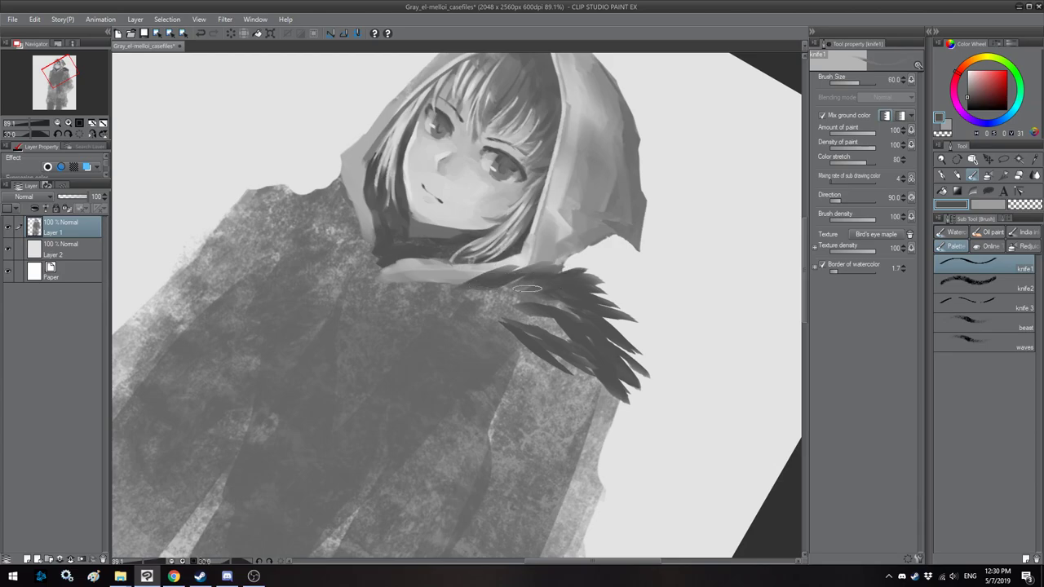
Step: Layer more dark fur strokes along the hood's lower edge to thicken the shoulder collar
{"action": "key", "text": "minus"}
{"action": "key", "text": "minus"}
{"action": "key", "text": "bracketright"}
{"action": "left_click_drag", "start_coordinate": [478, 279], "coordinate": [520, 255]}
{"action": "mouse_move", "coordinate": [473, 288]}
{"action": "left_mouse_down"}
{"action": "mouse_move", "coordinate": [547, 260]}
{"action": "mouse_move", "coordinate": [562, 275]}
{"action": "left_mouse_up"}
{"action": "mouse_move", "coordinate": [517, 285]}
{"action": "left_mouse_down"}
{"action": "mouse_move", "coordinate": [573, 277]}
{"action": "mouse_move", "coordinate": [557, 280]}
{"action": "left_mouse_up"}
{"action": "left_click_drag", "start_coordinate": [463, 300], "coordinate": [524, 286]}
{"action": "mouse_move", "coordinate": [432, 303]}
{"action": "left_mouse_down"}
{"action": "mouse_move", "coordinate": [488, 282]}
{"action": "mouse_move", "coordinate": [458, 288]}
{"action": "mouse_move", "coordinate": [452, 279]}
{"action": "left_mouse_up"}
{"action": "key", "text": "bracketleft"}
Step: Fill the gaps and lower edge of the shoulder fur with dark tufts, adjusting the brush size to 70
{"action": "mouse_move", "coordinate": [429, 292]}
{"action": "left_mouse_down"}
{"action": "mouse_move", "coordinate": [454, 268]}
{"action": "mouse_move", "coordinate": [487, 277]}
{"action": "left_mouse_up"}
{"action": "left_click_drag", "start_coordinate": [485, 287], "coordinate": [514, 278]}
{"action": "left_click_drag", "start_coordinate": [454, 306], "coordinate": [531, 314]}
{"action": "left_click_drag", "start_coordinate": [479, 310], "coordinate": [534, 318]}
{"action": "left_click_drag", "start_coordinate": [519, 302], "coordinate": [597, 315]}
{"action": "key", "text": "bracketright"}
{"action": "key", "text": "bracketright"}
{"action": "mouse_move", "coordinate": [564, 302]}
{"action": "left_mouse_down"}
{"action": "mouse_move", "coordinate": [652, 330]}
{"action": "mouse_move", "coordinate": [642, 315]}
{"action": "mouse_move", "coordinate": [530, 317]}
{"action": "left_mouse_up"}
{"action": "scroll", "coordinate": [481, 288], "scroll_direction": "down", "scroll_amount": 1}
{"action": "key", "text": "h"}
{"action": "key", "text": "asciicircum"}
{"action": "key", "text": "bracketleft"}
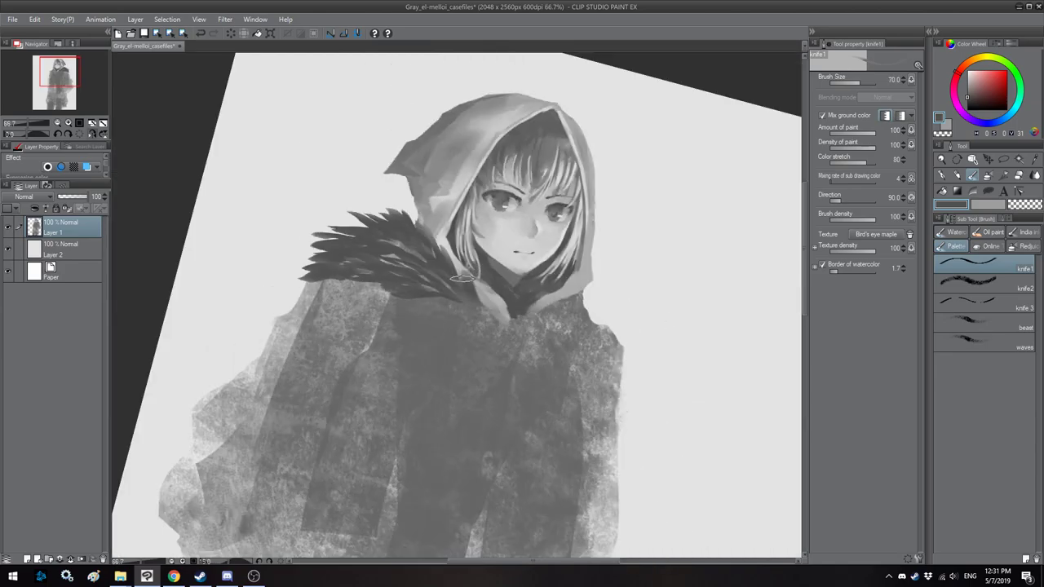
Step: Rotate the figure layer slightly with a free transform and apply it
{"action": "key", "text": "h"}
{"action": "scroll", "coordinate": [461, 277], "scroll_direction": "down", "scroll_amount": 2}
{"action": "key", "text": "asciicircum"}
{"action": "key", "text": "h"}
{"action": "left_click_drag", "start_coordinate": [459, 277], "coordinate": [445, 219]}
{"action": "scroll", "coordinate": [450, 180], "scroll_direction": "down", "scroll_amount": 2}
{"action": "key", "text": "h"}
{"action": "scroll", "coordinate": [458, 181], "scroll_direction": "up", "scroll_amount": 2}
{"action": "key", "text": "ctrl+t"}
{"action": "left_click_drag", "start_coordinate": [300, 155], "coordinate": [280, 177]}
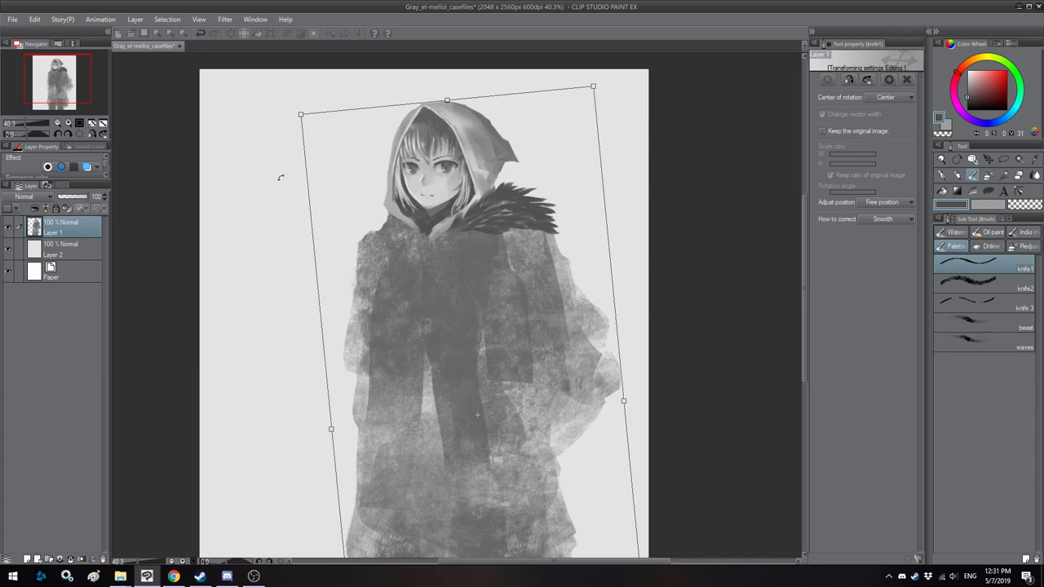
{"action": "key", "text": "Return"}
Step: Start the fur collar on the opposite shoulder with dark strokes fanning out from below the hood, using brush sizes up to 120
{"action": "key", "text": "h"}
{"action": "left_click_drag", "start_coordinate": [517, 99], "coordinate": [501, 117]}
{"action": "scroll", "coordinate": [495, 218], "scroll_direction": "up", "scroll_amount": 5}
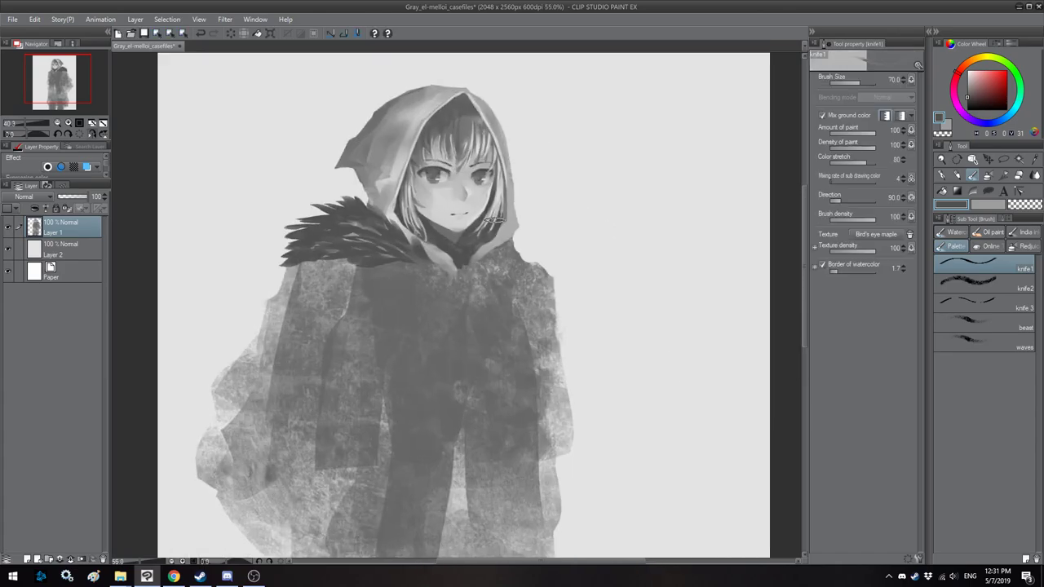
{"action": "key", "text": "ctrl+plus"}
{"action": "key", "text": "bracketleft"}
{"action": "key", "text": "bracketleft"}
{"action": "key", "text": "bracketleft"}
{"action": "key", "text": "bracketleft"}
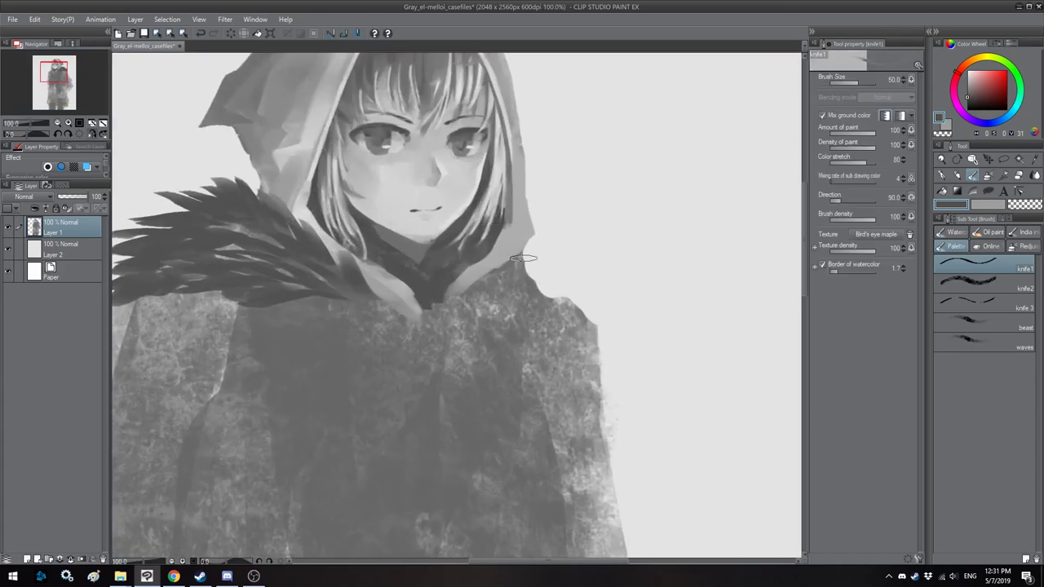
{"action": "key", "text": "bracketright"}
{"action": "key", "text": "bracketright"}
{"action": "key", "text": "bracketright"}
{"action": "key", "text": "bracketright"}
{"action": "key", "text": "bracketright"}
{"action": "mouse_move", "coordinate": [477, 288]}
{"action": "left_mouse_down"}
{"action": "mouse_move", "coordinate": [527, 256]}
{"action": "mouse_move", "coordinate": [575, 273]}
{"action": "left_mouse_up"}
{"action": "left_click_drag", "start_coordinate": [511, 267], "coordinate": [564, 264]}
{"action": "left_click_drag", "start_coordinate": [492, 286], "coordinate": [574, 278]}
{"action": "left_click_drag", "start_coordinate": [512, 279], "coordinate": [573, 262]}
{"action": "mouse_move", "coordinate": [488, 295]}
{"action": "left_mouse_down"}
{"action": "mouse_move", "coordinate": [561, 277]}
{"action": "mouse_move", "coordinate": [499, 293]}
{"action": "left_mouse_up"}
{"action": "key", "text": "bracketright"}
{"action": "left_click_drag", "start_coordinate": [440, 316], "coordinate": [494, 298]}
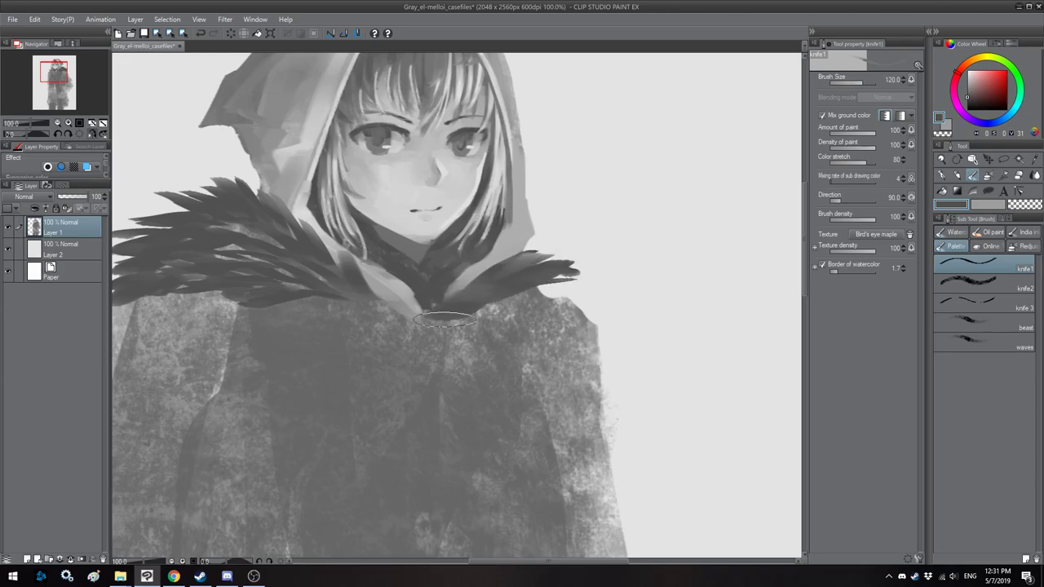
Step: Extend the dark fur across the collar's center below the chin, finishing with a smaller brush
{"action": "left_click_drag", "start_coordinate": [359, 295], "coordinate": [432, 315]}
{"action": "left_click_drag", "start_coordinate": [401, 314], "coordinate": [437, 322]}
{"action": "key", "text": "bracketleft"}
{"action": "key", "text": "bracketleft"}
{"action": "key", "text": "bracketleft"}
{"action": "key", "text": "bracketleft"}
{"action": "key", "text": "bracketleft"}
{"action": "key", "text": "bracketleft"}
{"action": "key", "text": "bracketleft"}
{"action": "mouse_move", "coordinate": [374, 286]}
{"action": "left_mouse_down"}
{"action": "mouse_move", "coordinate": [416, 304]}
{"action": "mouse_move", "coordinate": [396, 294]}
{"action": "mouse_move", "coordinate": [468, 275]}
{"action": "left_mouse_up"}
Step: Build up the smaller shoulder's fur with longer, broader dark strokes along its lower and outer edges
{"action": "key", "text": "bracketright"}
{"action": "mouse_move", "coordinate": [441, 302]}
{"action": "left_mouse_down"}
{"action": "mouse_move", "coordinate": [469, 283]}
{"action": "mouse_move", "coordinate": [569, 294]}
{"action": "mouse_move", "coordinate": [577, 281]}
{"action": "left_mouse_up"}
{"action": "key", "text": "bracketright"}
{"action": "key", "text": "bracketright"}
{"action": "key", "text": "bracketright"}
{"action": "left_click_drag", "start_coordinate": [467, 314], "coordinate": [582, 296]}
{"action": "key", "text": "bracketright"}
{"action": "mouse_move", "coordinate": [516, 316]}
{"action": "left_mouse_down"}
{"action": "mouse_move", "coordinate": [595, 321]}
{"action": "mouse_move", "coordinate": [581, 331]}
{"action": "left_mouse_up"}
{"action": "mouse_move", "coordinate": [443, 330]}
{"action": "left_mouse_down"}
{"action": "mouse_move", "coordinate": [510, 313]}
{"action": "mouse_move", "coordinate": [458, 315]}
{"action": "left_mouse_up"}
Step: Reduce the brush to size 60 and blend the fur tufts where both collar sides meet below the hood
{"action": "key", "text": "h"}
{"action": "key", "text": "bracketleft"}
{"action": "key", "text": "bracketleft"}
{"action": "mouse_move", "coordinate": [380, 324]}
{"action": "left_mouse_down"}
{"action": "mouse_move", "coordinate": [439, 318]}
{"action": "mouse_move", "coordinate": [416, 320]}
{"action": "left_mouse_up"}
{"action": "mouse_move", "coordinate": [406, 330]}
{"action": "left_mouse_down"}
{"action": "mouse_move", "coordinate": [445, 320]}
{"action": "mouse_move", "coordinate": [387, 291]}
{"action": "left_mouse_up"}
{"action": "key", "text": "minus"}
{"action": "key", "text": "minus"}
{"action": "key", "text": "minus"}
{"action": "key", "text": "asciicircum"}
{"action": "key", "text": "asciicircum"}
{"action": "key", "text": "asciicircum"}
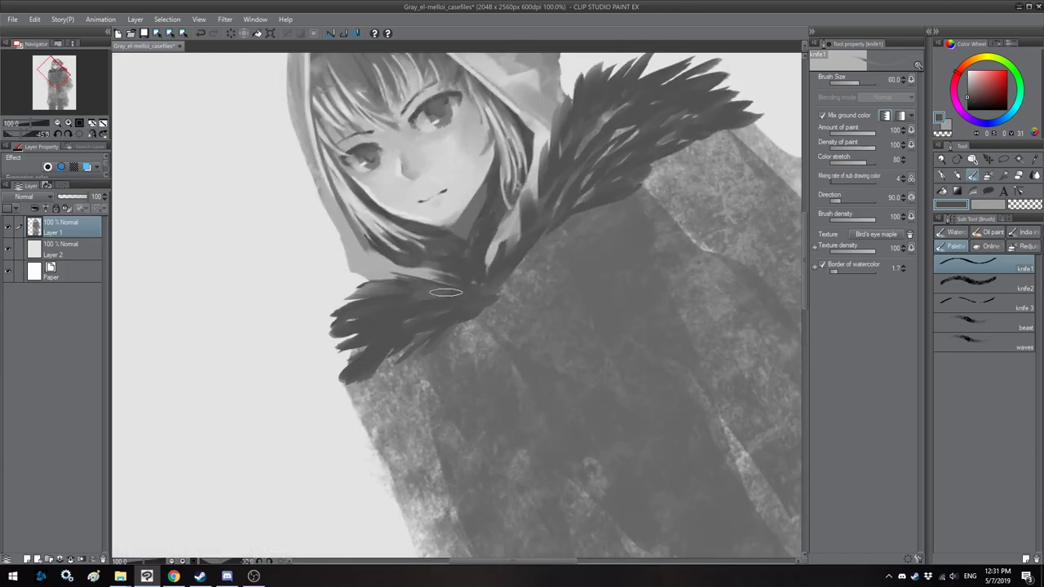
{"action": "left_click_drag", "start_coordinate": [564, 287], "coordinate": [505, 275]}
Step: Paint longer dark fur tufts along the lower and outer edge of the larger shoulder's collar
{"action": "key", "text": "bracketleft"}
{"action": "key", "text": "bracketleft"}
{"action": "key", "text": "bracketleft"}
{"action": "key", "text": "bracketleft"}
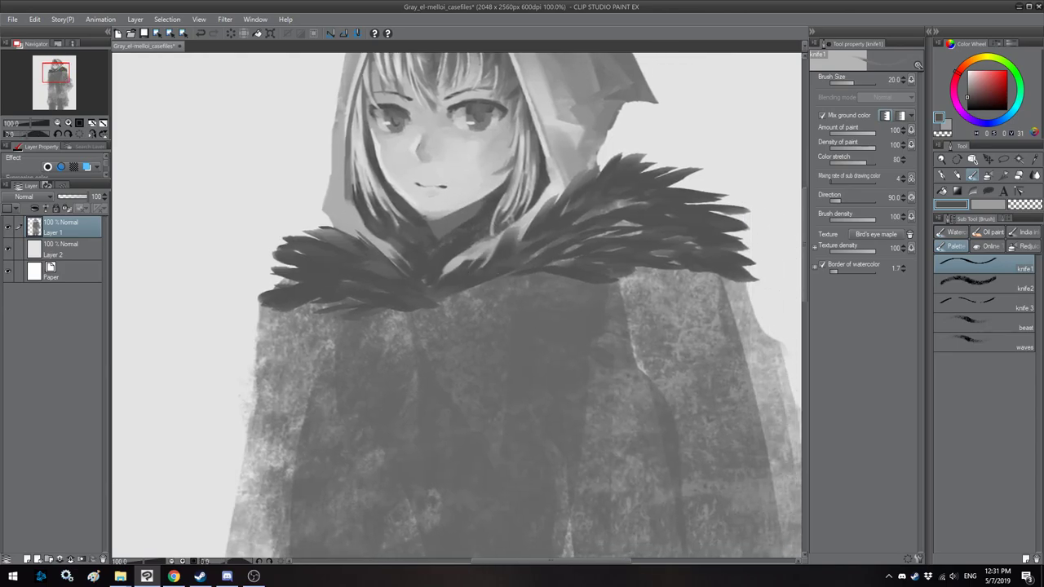
{"action": "key", "text": "bracketright"}
{"action": "key", "text": "bracketright"}
{"action": "key", "text": "bracketright"}
{"action": "key", "text": "bracketright"}
{"action": "key", "text": "bracketright"}
{"action": "key", "text": "bracketright"}
{"action": "key", "text": "bracketright"}
{"action": "mouse_move", "coordinate": [692, 272]}
{"action": "left_mouse_down"}
{"action": "mouse_move", "coordinate": [728, 309]}
{"action": "mouse_move", "coordinate": [724, 289]}
{"action": "left_mouse_up"}
{"action": "left_click_drag", "start_coordinate": [622, 265], "coordinate": [678, 289]}
{"action": "mouse_move", "coordinate": [599, 276]}
{"action": "left_mouse_down"}
{"action": "mouse_move", "coordinate": [645, 293]}
{"action": "mouse_move", "coordinate": [618, 295]}
{"action": "mouse_move", "coordinate": [642, 287]}
{"action": "left_mouse_up"}
Step: Add dark fur strokes across the collar's center and its lower edge, varying the brush size around 70
{"action": "key", "text": "h"}
{"action": "key", "text": "bracketleft"}
{"action": "key", "text": "bracketleft"}
{"action": "left_click_drag", "start_coordinate": [428, 272], "coordinate": [368, 286]}
{"action": "key", "text": "bracketright"}
{"action": "key", "text": "bracketright"}
{"action": "mouse_move", "coordinate": [455, 286]}
{"action": "left_mouse_down"}
{"action": "mouse_move", "coordinate": [393, 300]}
{"action": "mouse_move", "coordinate": [457, 305]}
{"action": "mouse_move", "coordinate": [413, 283]}
{"action": "left_mouse_up"}
{"action": "left_click_drag", "start_coordinate": [519, 305], "coordinate": [483, 314]}
{"action": "key", "text": "h"}
{"action": "key", "text": "bracketleft"}
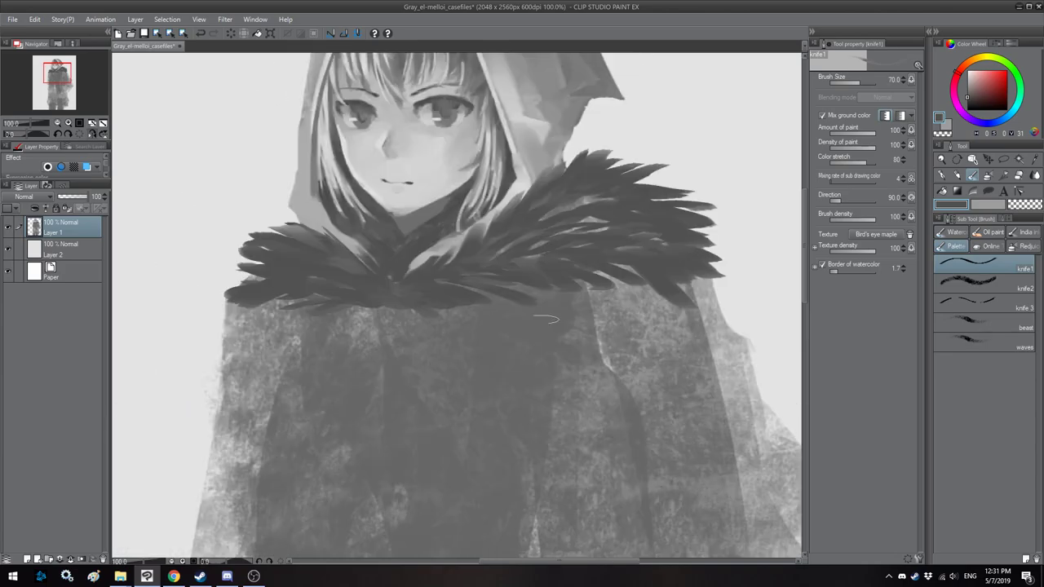
{"action": "left_click_drag", "start_coordinate": [555, 319], "coordinate": [596, 274]}
Step: Sample a light gray and block in a small clasp where the collar sides meet, using a brush size up to 40
{"action": "left_click", "coordinate": [461, 210], "text": "alt"}
{"action": "key", "text": "bracketleft"}
{"action": "key", "text": "bracketleft"}
{"action": "key", "text": "bracketleft"}
{"action": "key", "text": "bracketleft"}
{"action": "key", "text": "bracketleft"}
{"action": "key", "text": "bracketleft"}
{"action": "left_click_drag", "start_coordinate": [428, 247], "coordinate": [430, 259]}
{"action": "key", "text": "bracketright"}
{"action": "left_click_drag", "start_coordinate": [423, 246], "coordinate": [421, 258]}
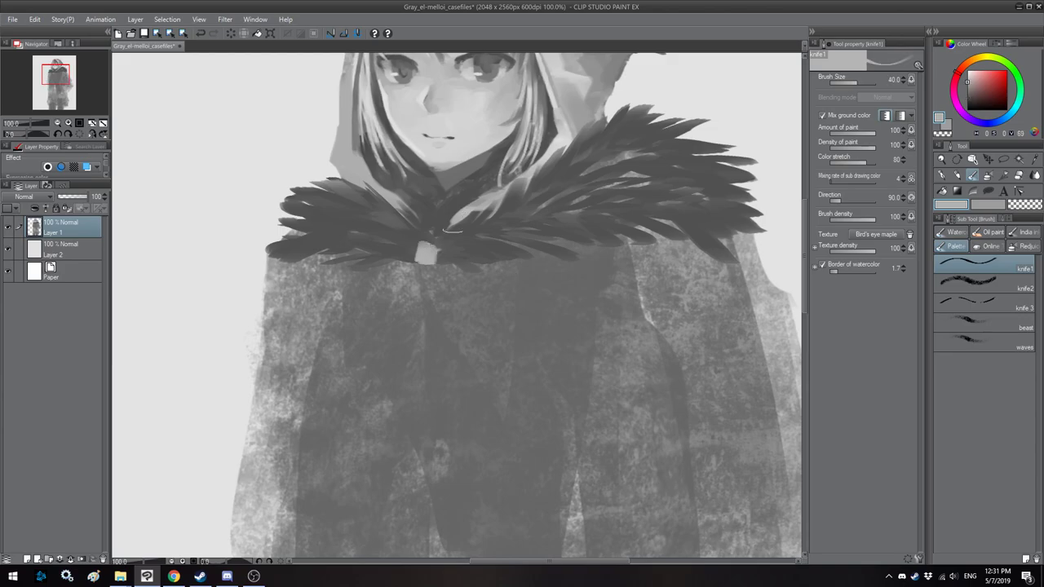
Step: Refine the light hood edges running down to the clasp with brush sizes 20 and 17
{"action": "key", "text": "h"}
{"action": "key", "text": "bracketleft"}
{"action": "key", "text": "bracketleft"}
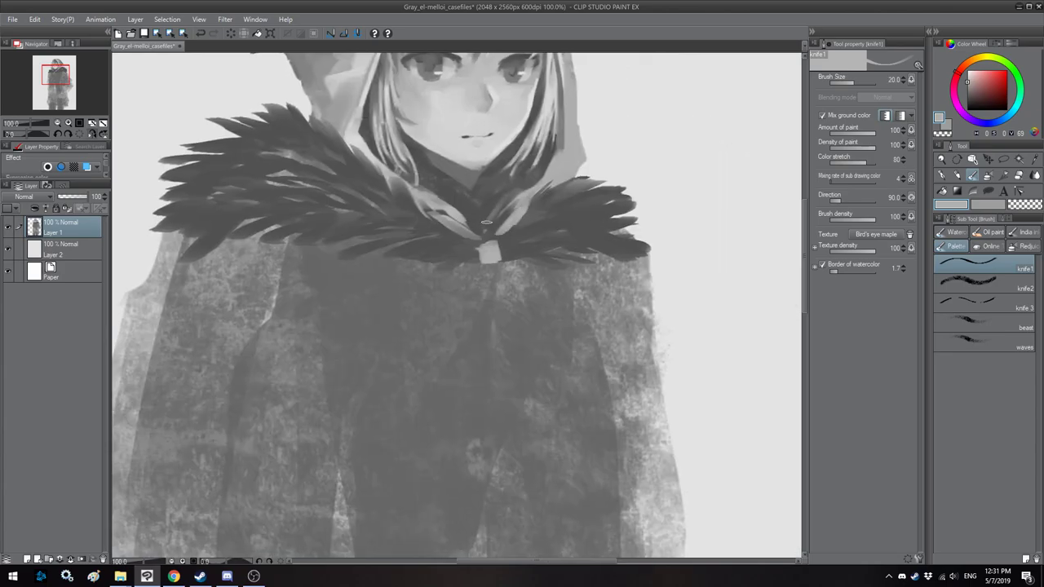
{"action": "key", "text": "h"}
{"action": "left_click_drag", "start_coordinate": [460, 205], "coordinate": [444, 226]}
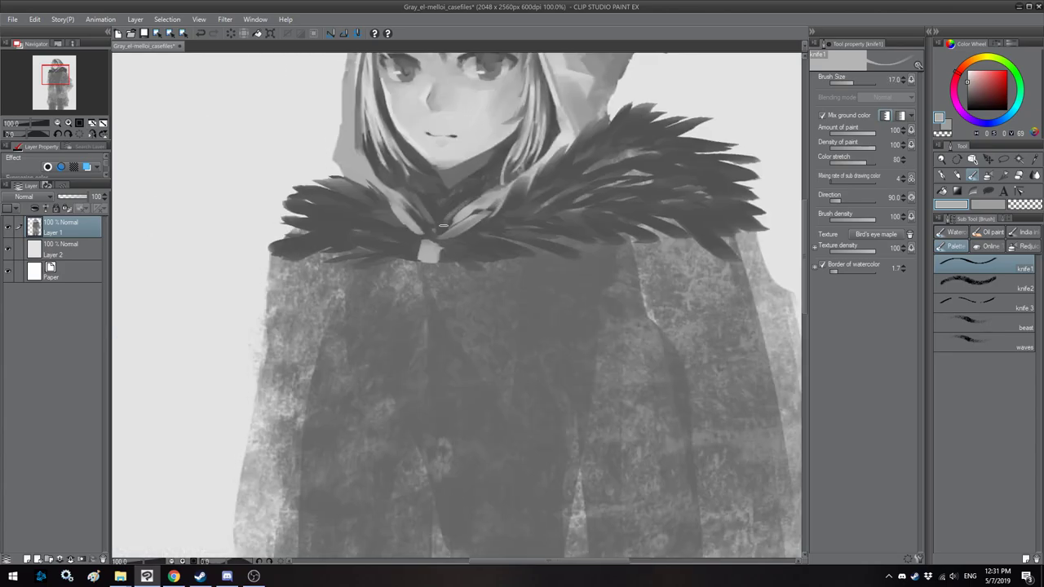
{"action": "left_click_drag", "start_coordinate": [495, 180], "coordinate": [504, 201]}
{"action": "key", "text": "h"}
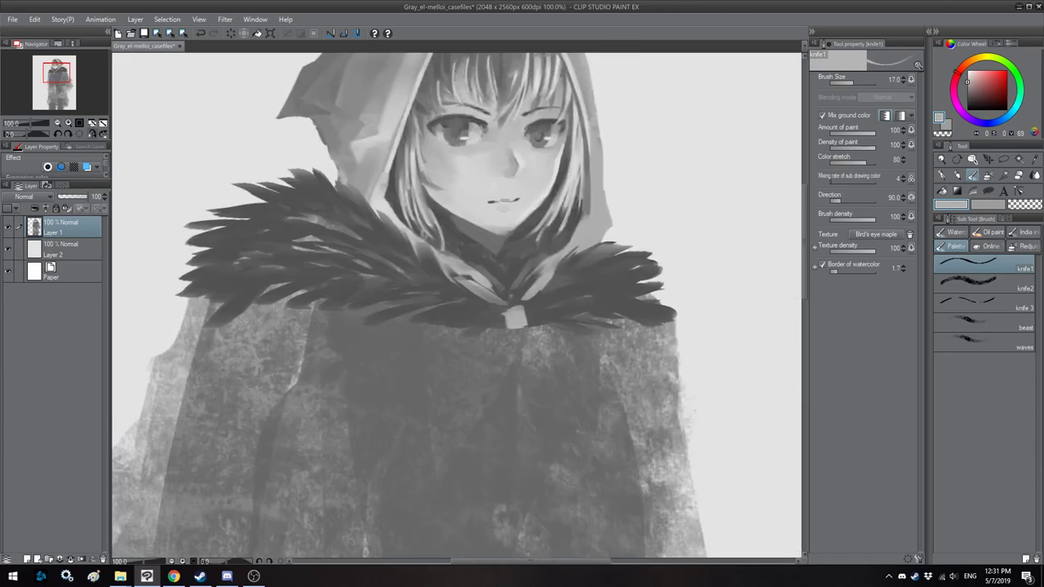
Step: Touch up the neck and lower hair area below the chin with sampled light and dark tones at brush size 17
{"action": "left_click", "coordinate": [562, 159], "text": "alt"}
{"action": "left_click", "coordinate": [501, 234], "text": "alt"}
{"action": "key", "text": "h"}
{"action": "left_click_drag", "start_coordinate": [437, 242], "coordinate": [447, 248]}
{"action": "left_click", "coordinate": [431, 235], "text": "alt"}
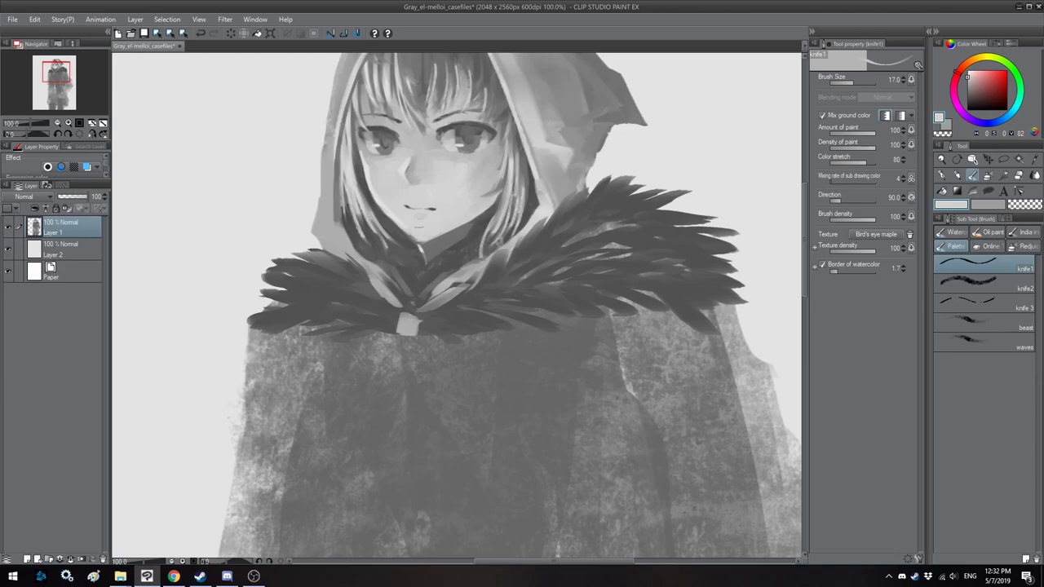
{"action": "left_click", "coordinate": [425, 242], "text": "alt"}
{"action": "key", "text": "h"}
{"action": "left_click", "coordinate": [522, 232], "text": "alt"}
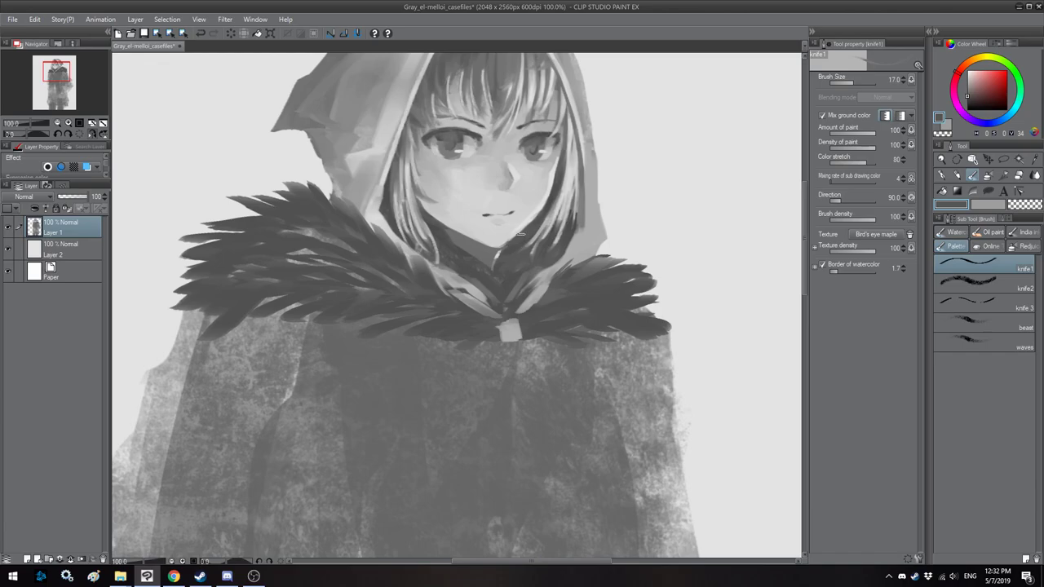
Step: Rework the smaller shoulder's fur with sampled coat and dark fur tones, using brush sizes 40 and 80
{"action": "scroll", "coordinate": [512, 252], "scroll_direction": "down", "scroll_amount": 2}
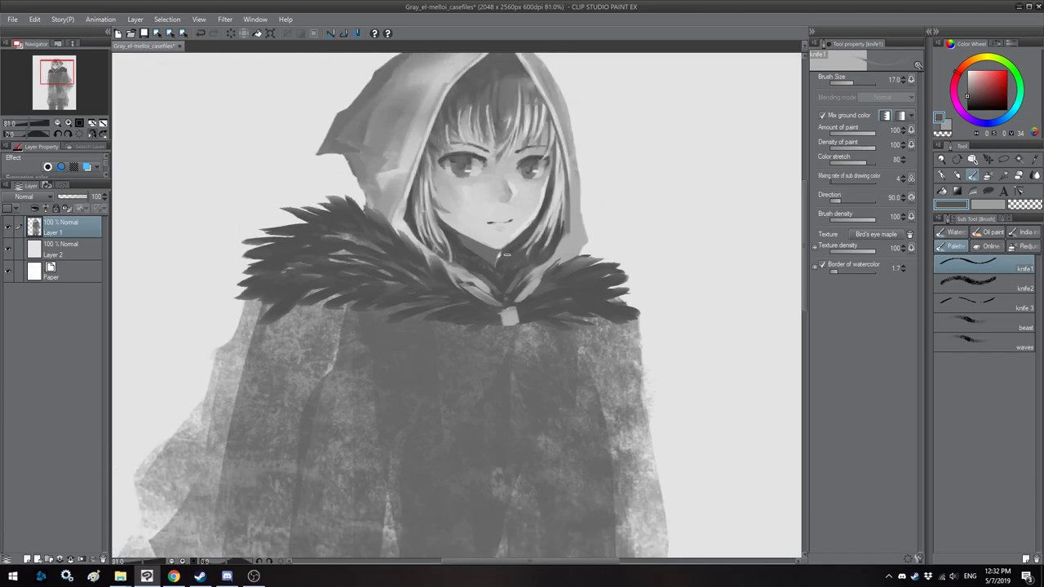
{"action": "scroll", "coordinate": [504, 251], "scroll_direction": "down", "scroll_amount": 3}
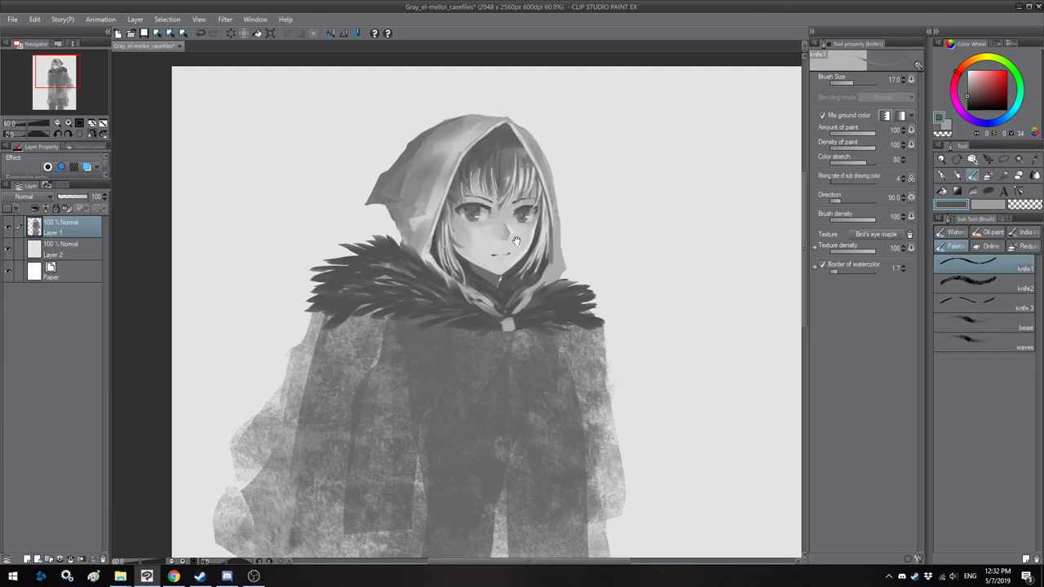
{"action": "scroll", "coordinate": [516, 241], "scroll_direction": "up", "scroll_amount": 3}
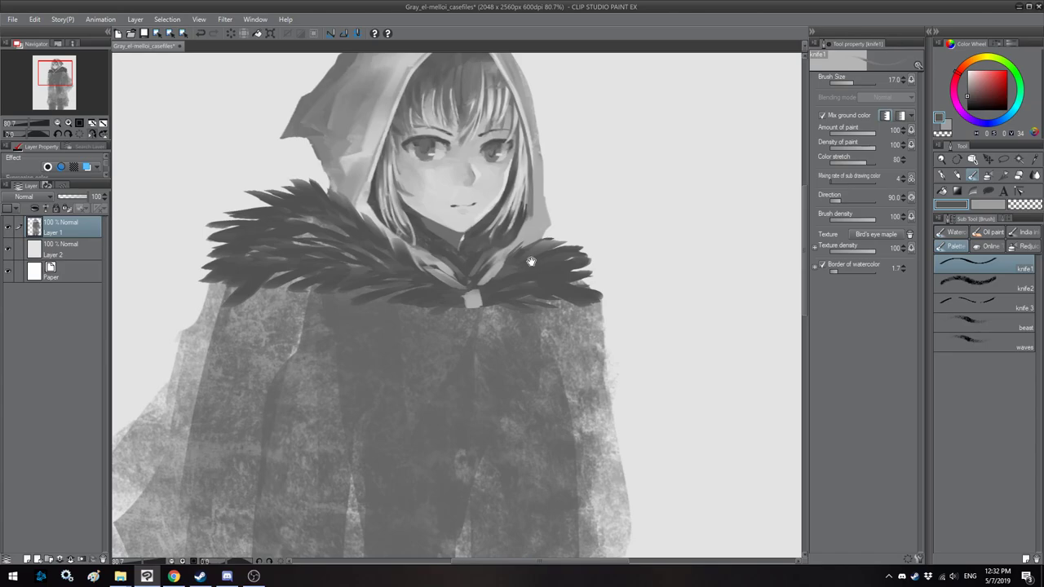
{"action": "left_click_drag", "start_coordinate": [530, 261], "coordinate": [528, 263]}
{"action": "left_click", "coordinate": [566, 309], "text": "alt"}
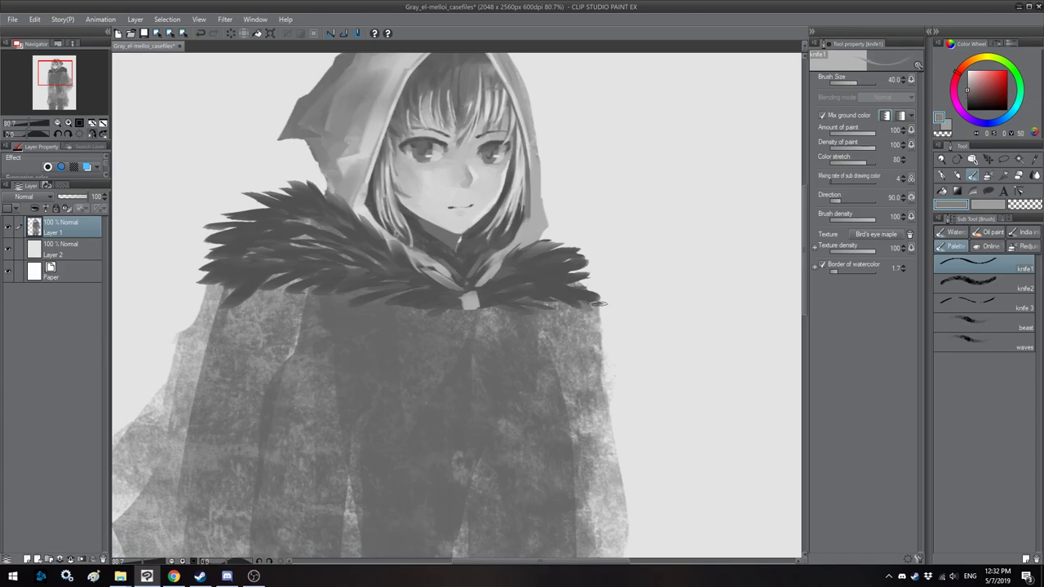
{"action": "left_click", "coordinate": [571, 289], "text": "alt"}
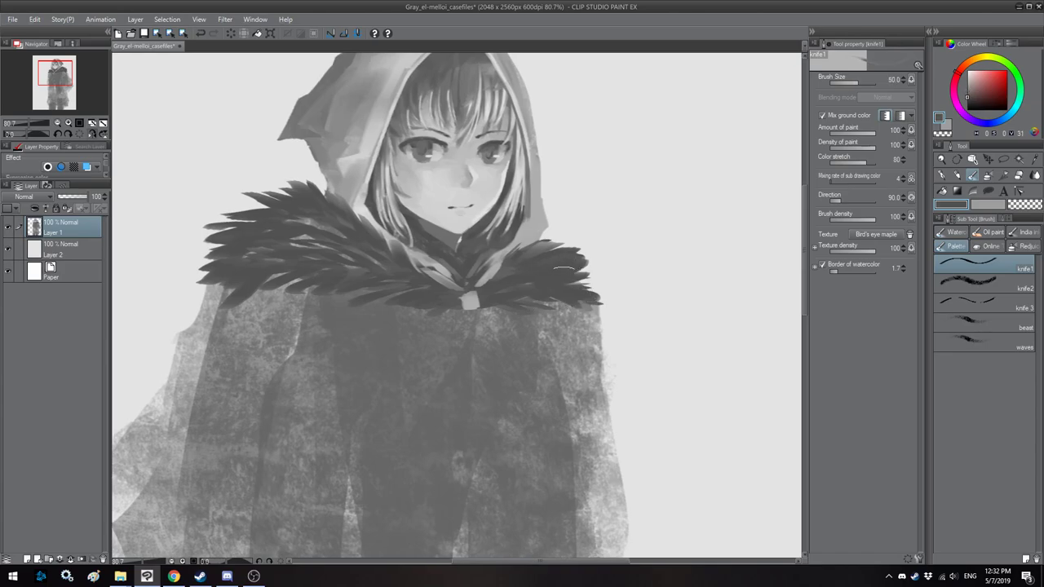
{"action": "key", "text": "["}
{"action": "mouse_move", "coordinate": [552, 250]}
{"action": "left_mouse_down"}
{"action": "mouse_move", "coordinate": [586, 268]}
{"action": "mouse_move", "coordinate": [570, 285]}
{"action": "mouse_move", "coordinate": [554, 279]}
{"action": "mouse_move", "coordinate": [586, 288]}
{"action": "left_mouse_up"}
Step: Add dark fur strokes across the body and upper outer edge of the larger shoulder's collar
{"action": "key", "text": "h"}
{"action": "left_click_drag", "start_coordinate": [487, 286], "coordinate": [518, 299]}
{"action": "key", "text": "["}
{"action": "key", "text": "h"}
{"action": "key", "text": "h"}
{"action": "left_click_drag", "start_coordinate": [578, 272], "coordinate": [558, 281]}
{"action": "key", "text": "]"}
{"action": "key", "text": "]"}
{"action": "left_click_drag", "start_coordinate": [616, 248], "coordinate": [647, 239]}
{"action": "left_click_drag", "start_coordinate": [621, 246], "coordinate": [663, 236]}
{"action": "left_click_drag", "start_coordinate": [568, 265], "coordinate": [601, 257]}
Step: Sample a mid-gray from the fur and layer lighter tufts over the larger shoulder with brush sizes up to 80
{"action": "key", "text": "bracketright"}
{"action": "left_click", "coordinate": [574, 261], "text": "alt"}
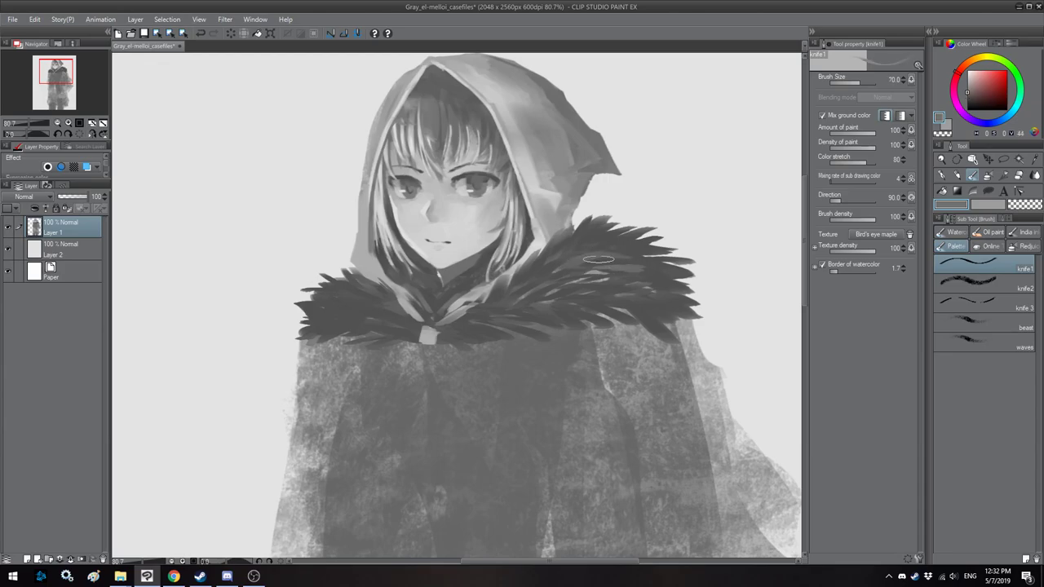
{"action": "key", "text": "bracketleft"}
{"action": "key", "text": "bracketleft"}
{"action": "key", "text": "bracketright"}
{"action": "key", "text": "bracketright"}
{"action": "key", "text": "bracketright"}
{"action": "left_click_drag", "start_coordinate": [558, 249], "coordinate": [579, 239]}
{"action": "mouse_move", "coordinate": [534, 288]}
{"action": "left_mouse_down"}
{"action": "mouse_move", "coordinate": [573, 276]}
{"action": "mouse_move", "coordinate": [639, 285]}
{"action": "left_mouse_up"}
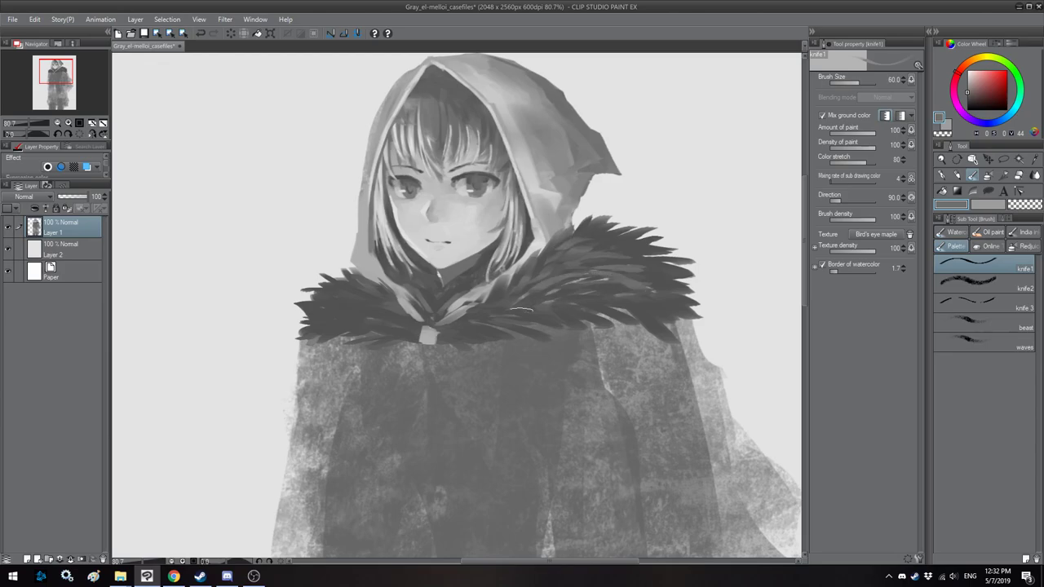
{"action": "key", "text": "h"}
{"action": "left_click_drag", "start_coordinate": [477, 276], "coordinate": [515, 306]}
Step: Sample light skin tones and soften the shading around the cheek and nose with brush sizes 50 and 40
{"action": "left_click", "coordinate": [490, 234], "text": "alt"}
{"action": "key", "text": "bracketleft"}
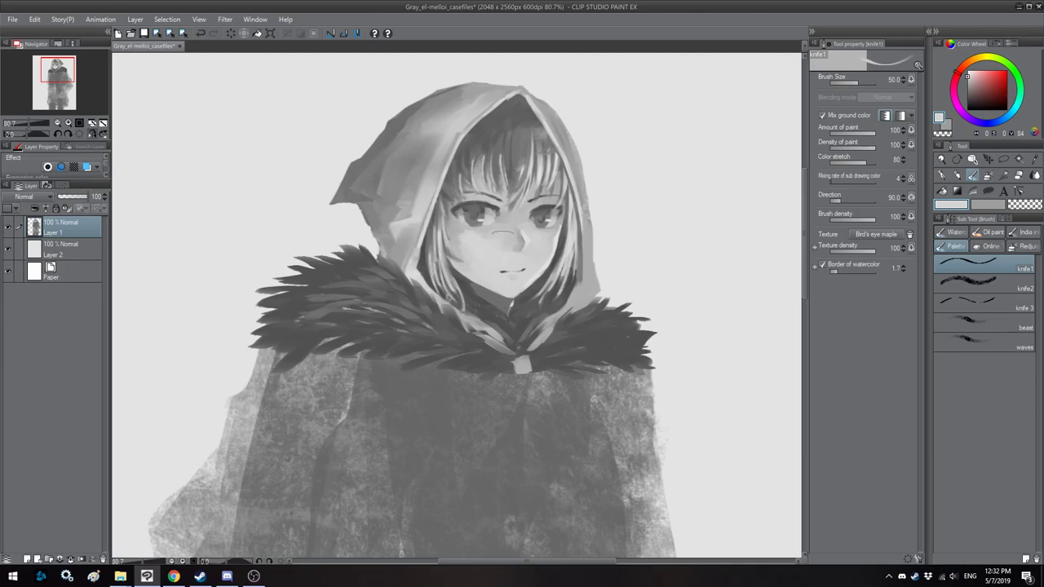
{"action": "key", "text": "h"}
{"action": "left_click", "coordinate": [458, 234], "text": "alt"}
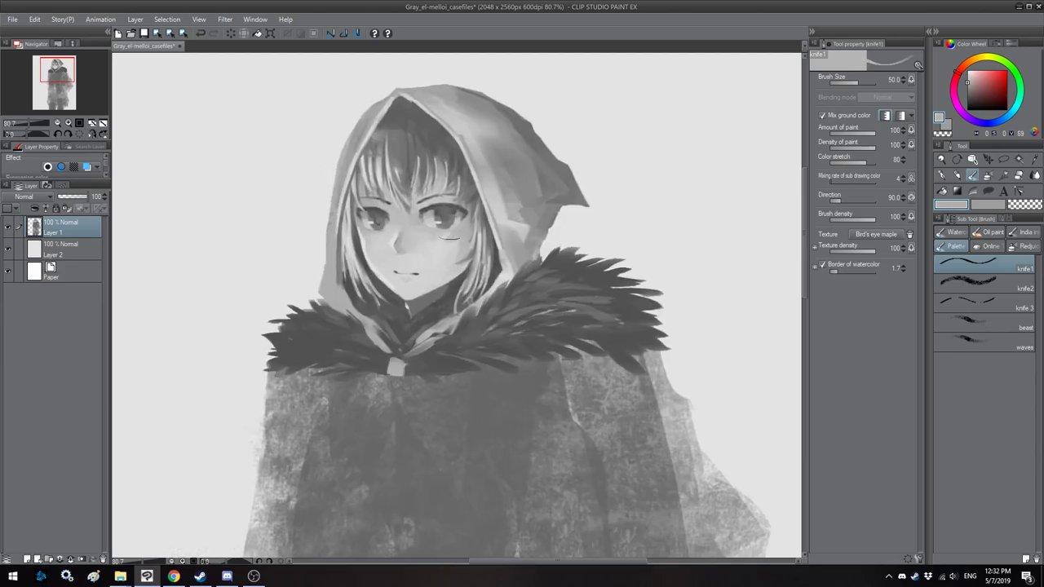
{"action": "left_click", "coordinate": [445, 247], "text": "alt"}
{"action": "key", "text": "h"}
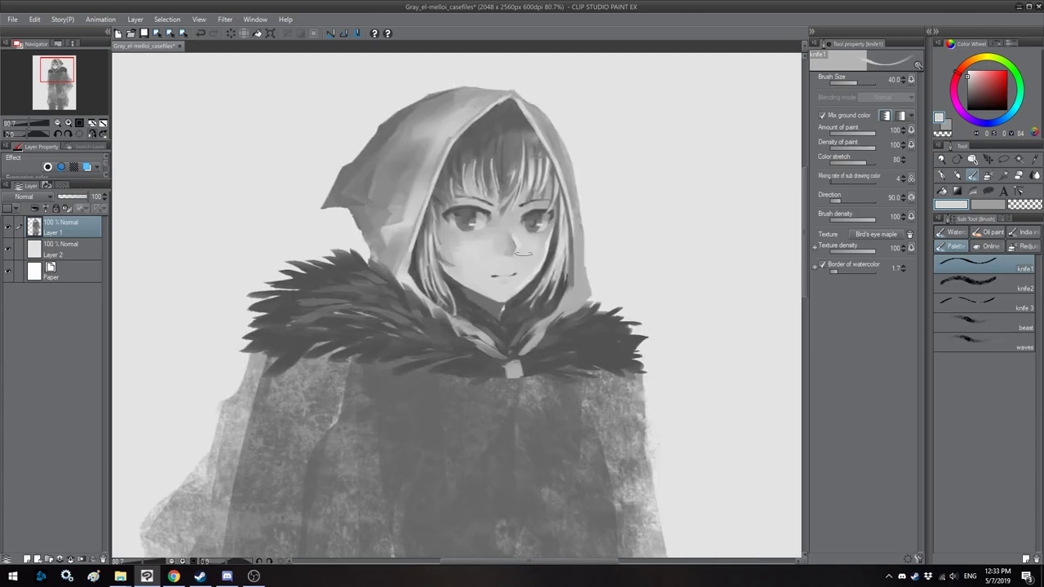
Step: Sample a fur tone and paint more tufts through the middle of the collar with a larger brush
{"action": "key", "text": "h"}
{"action": "scroll", "coordinate": [489, 261], "scroll_direction": "down", "scroll_amount": 2}
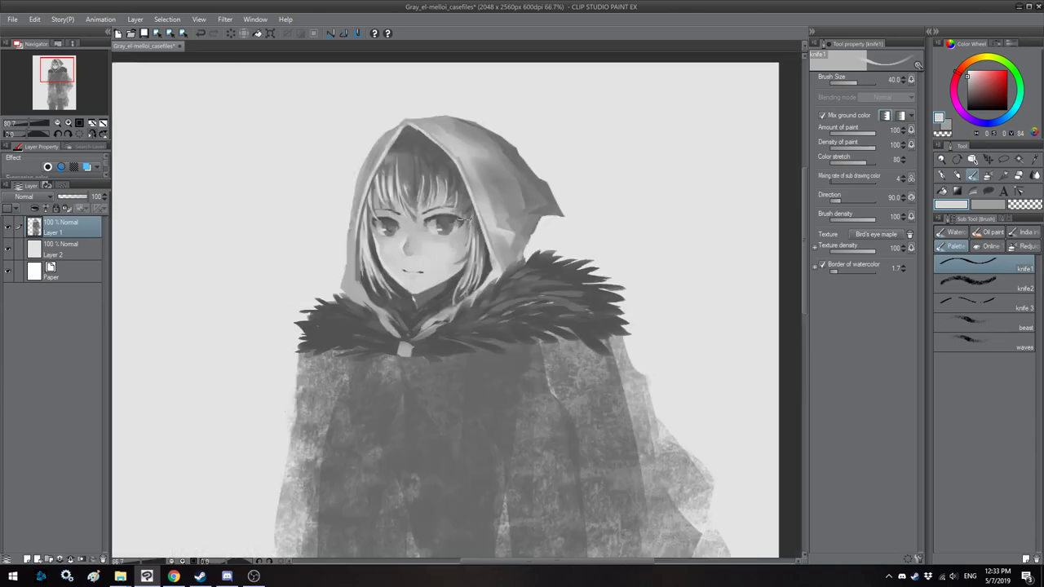
{"action": "scroll", "coordinate": [457, 218], "scroll_direction": "up", "scroll_amount": 3}
{"action": "mouse_move", "coordinate": [527, 320]}
{"action": "left_mouse_down"}
{"action": "mouse_move", "coordinate": [505, 263]}
{"action": "mouse_move", "coordinate": [533, 283]}
{"action": "left_mouse_up"}
{"action": "left_click", "coordinate": [512, 284], "text": "alt"}
{"action": "key", "text": "bracketright"}
{"action": "key", "text": "h"}
{"action": "left_click_drag", "start_coordinate": [460, 290], "coordinate": [493, 292]}
{"action": "key", "text": "bracketright"}
{"action": "key", "text": "bracketright"}
Step: Sample a mid-gray and add lighter tufts to the larger shoulder's fur with brush sizes from 60 to 80
{"action": "left_click", "coordinate": [399, 245], "text": "alt"}
{"action": "key", "text": "bracketleft"}
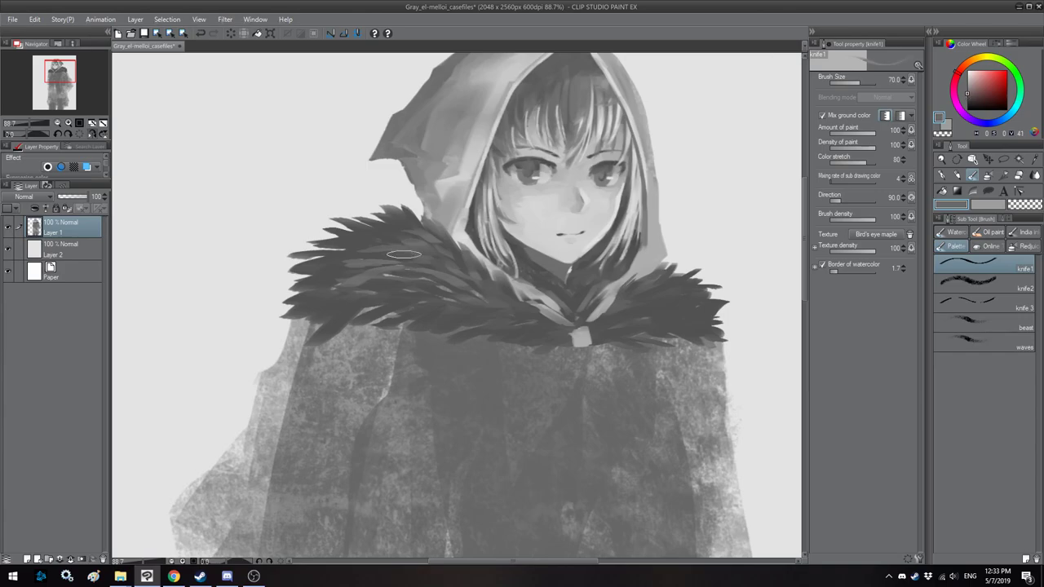
{"action": "key", "text": "h"}
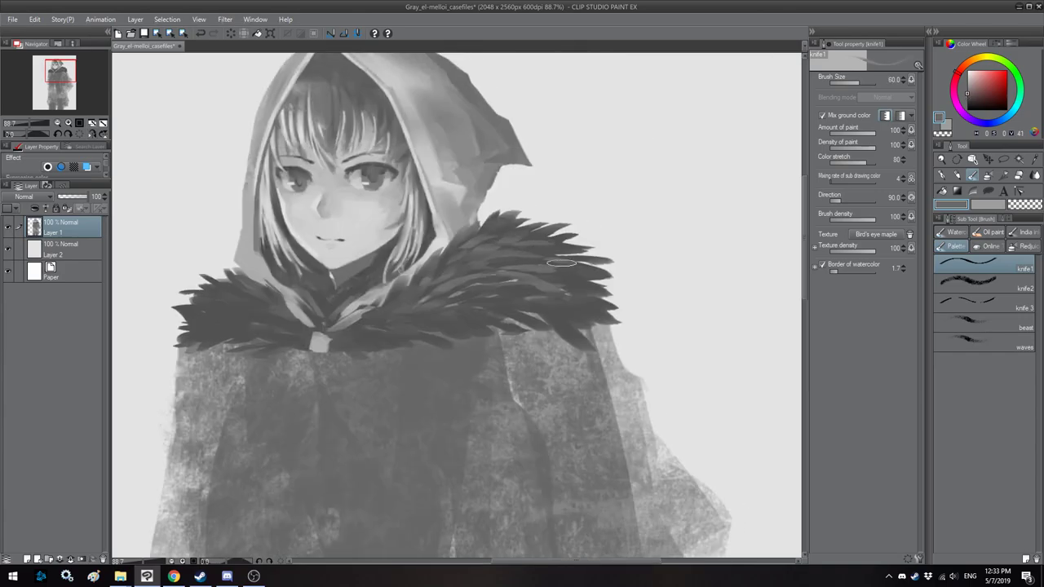
{"action": "key", "text": "bracketright"}
{"action": "key", "text": "bracketright"}
{"action": "key", "text": "bracketleft"}
{"action": "key", "text": "bracketleft"}
{"action": "key", "text": "bracketleft"}
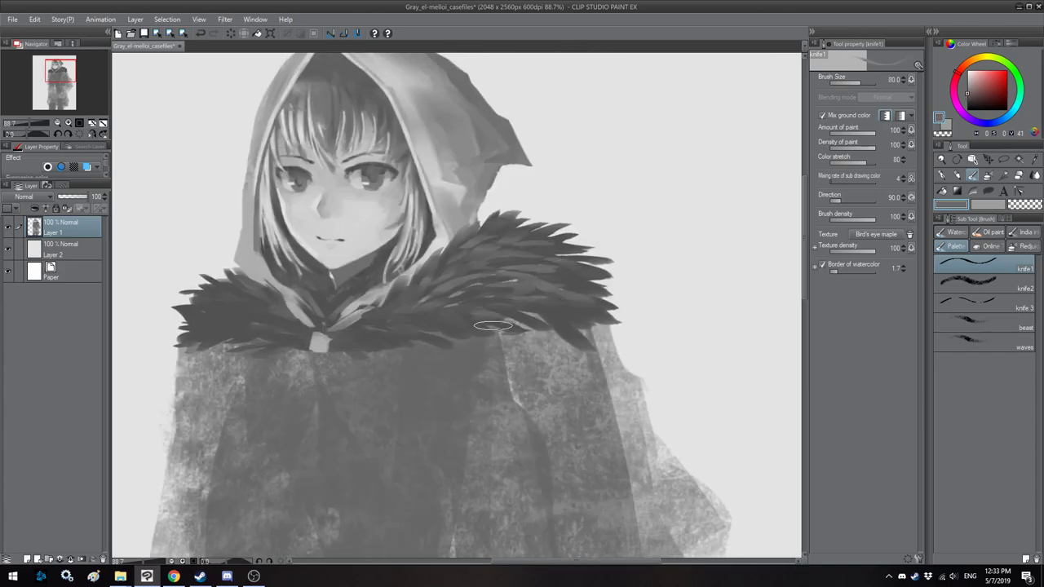
Step: Brush mid-gray tufts over the smaller shoulder's fur at about size 70
{"action": "key", "text": "h"}
{"action": "key", "text": "bracketright"}
{"action": "left_click_drag", "start_coordinate": [610, 271], "coordinate": [643, 261]}
{"action": "mouse_move", "coordinate": [612, 279]}
{"action": "left_mouse_down"}
{"action": "mouse_move", "coordinate": [643, 279]}
{"action": "mouse_move", "coordinate": [669, 296]}
{"action": "left_mouse_up"}
{"action": "mouse_move", "coordinate": [594, 303]}
{"action": "left_mouse_down"}
{"action": "mouse_move", "coordinate": [638, 293]}
{"action": "mouse_move", "coordinate": [659, 329]}
{"action": "left_mouse_up"}
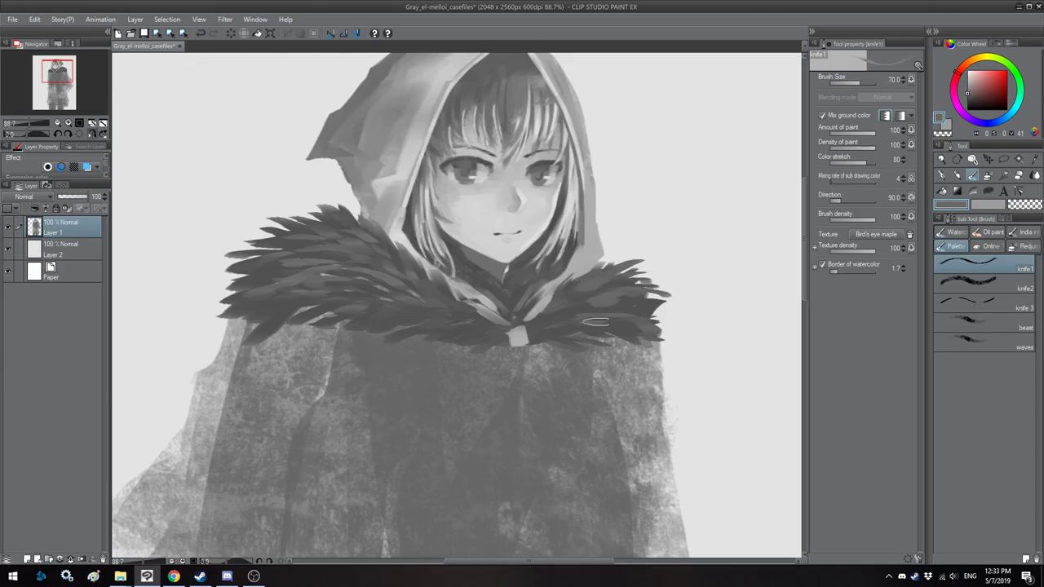
Step: Sample a near-white gray and paint light highlight strands over the smaller shoulder's fur, using brush sizes from 20 to 60
{"action": "key", "text": "bracketleft"}
{"action": "left_click", "coordinate": [575, 275], "text": "alt"}
{"action": "key", "text": "bracketleft"}
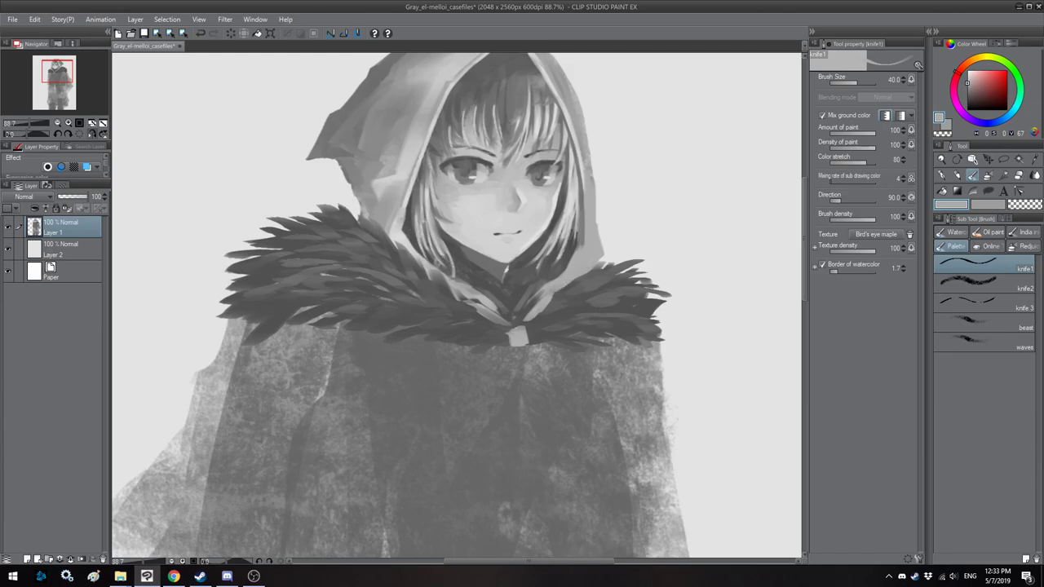
{"action": "left_click", "coordinate": [646, 177], "text": "alt"}
{"action": "key", "text": "bracketleft"}
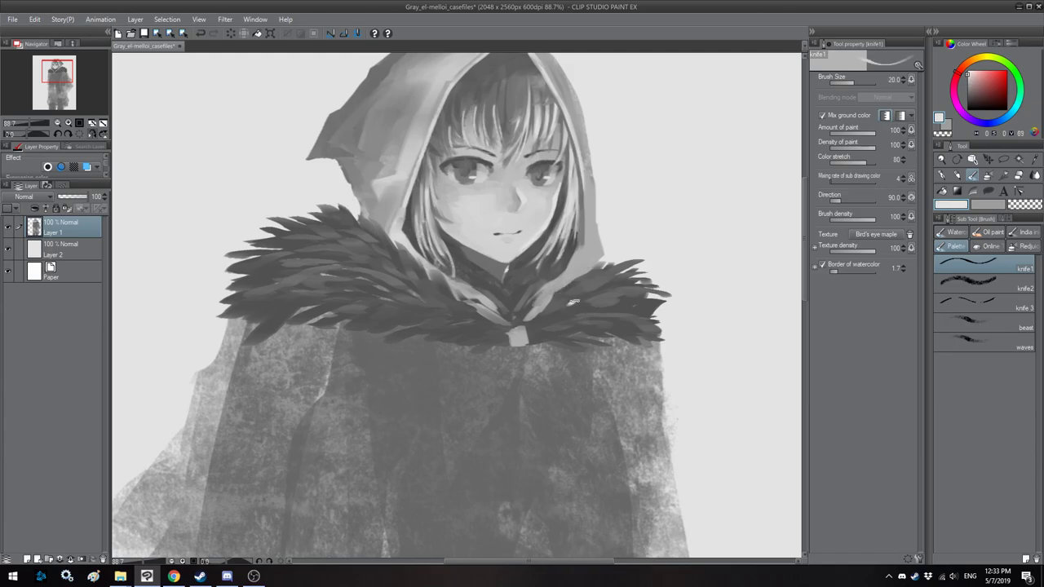
{"action": "mouse_move", "coordinate": [592, 302]}
{"action": "left_mouse_down"}
{"action": "mouse_move", "coordinate": [565, 299]}
{"action": "mouse_move", "coordinate": [587, 286]}
{"action": "mouse_move", "coordinate": [634, 292]}
{"action": "mouse_move", "coordinate": [610, 294]}
{"action": "mouse_move", "coordinate": [631, 295]}
{"action": "mouse_move", "coordinate": [611, 292]}
{"action": "mouse_move", "coordinate": [634, 303]}
{"action": "mouse_move", "coordinate": [612, 303]}
{"action": "mouse_move", "coordinate": [624, 322]}
{"action": "mouse_move", "coordinate": [601, 334]}
{"action": "left_mouse_up"}
{"action": "key", "text": "bracketright"}
{"action": "key", "text": "h"}
{"action": "mouse_move", "coordinate": [358, 323]}
{"action": "left_mouse_down"}
{"action": "mouse_move", "coordinate": [381, 317]}
{"action": "mouse_move", "coordinate": [327, 319]}
{"action": "mouse_move", "coordinate": [301, 301]}
{"action": "left_mouse_up"}
{"action": "key", "text": "bracketright"}
{"action": "key", "text": "bracketright"}
{"action": "mouse_move", "coordinate": [386, 310]}
{"action": "left_mouse_down"}
{"action": "mouse_move", "coordinate": [342, 315]}
{"action": "mouse_move", "coordinate": [390, 328]}
{"action": "mouse_move", "coordinate": [367, 336]}
{"action": "mouse_move", "coordinate": [355, 320]}
{"action": "left_mouse_up"}
{"action": "key", "text": "bracketleft"}
{"action": "key", "text": "bracketleft"}
{"action": "key", "text": "bracketleft"}
{"action": "key", "text": "bracketleft"}
{"action": "key", "text": "bracketright"}
{"action": "key", "text": "bracketright"}
{"action": "key", "text": "bracketright"}
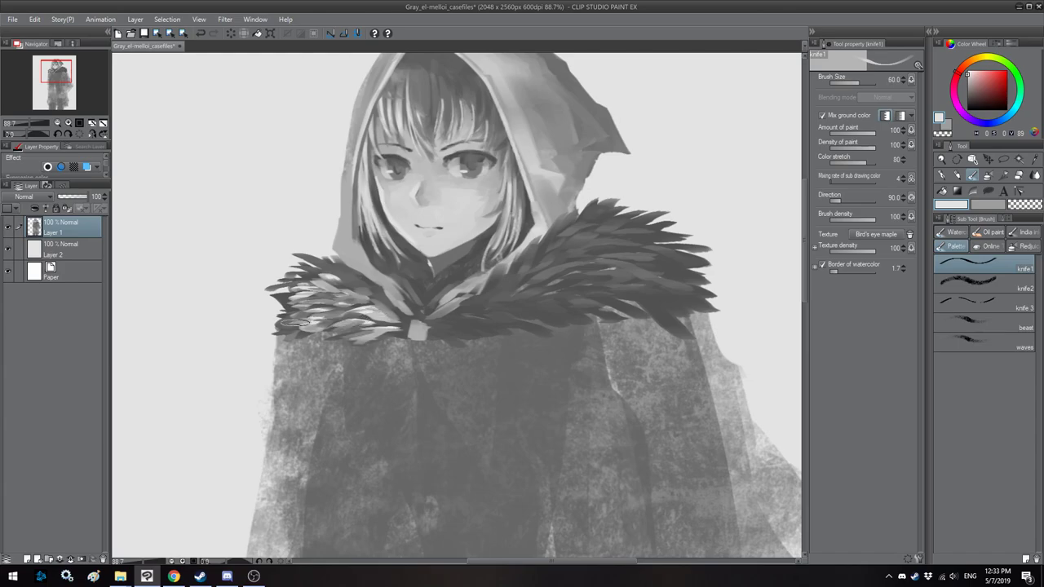
Step: Extend the light fur highlights to the smaller shoulder's outer tips with brush sizes up to 80
{"action": "key", "text": "h"}
{"action": "key", "text": "bracketleft"}
{"action": "left_click_drag", "start_coordinate": [585, 289], "coordinate": [556, 275]}
{"action": "key", "text": "bracketleft"}
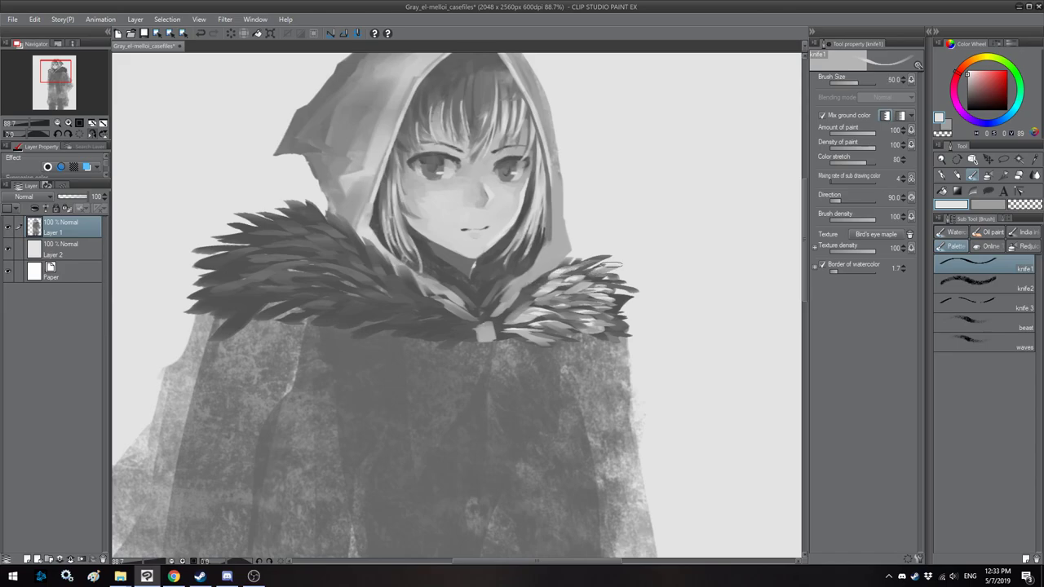
{"action": "key", "text": "bracketright"}
{"action": "mouse_move", "coordinate": [631, 300]}
{"action": "left_mouse_down"}
{"action": "mouse_move", "coordinate": [641, 324]}
{"action": "mouse_move", "coordinate": [618, 339]}
{"action": "left_mouse_up"}
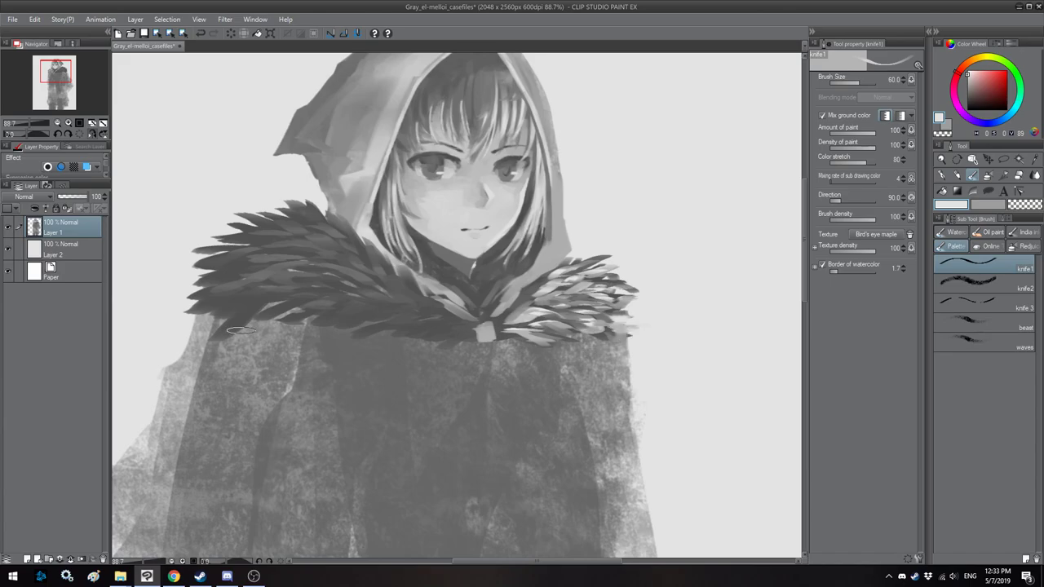
Step: Try brightness adjustments on Layer 2, including -23, and toggle the layer's visibility to compare
{"action": "left_click", "coordinate": [76, 249]}
{"action": "key", "text": "ctrl+u"}
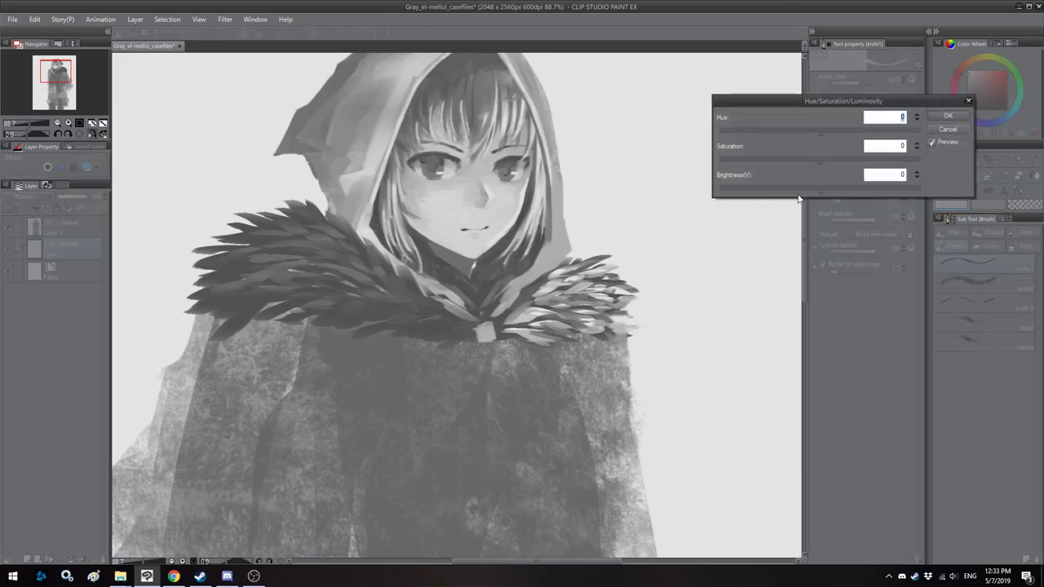
{"action": "left_click", "coordinate": [800, 190]}
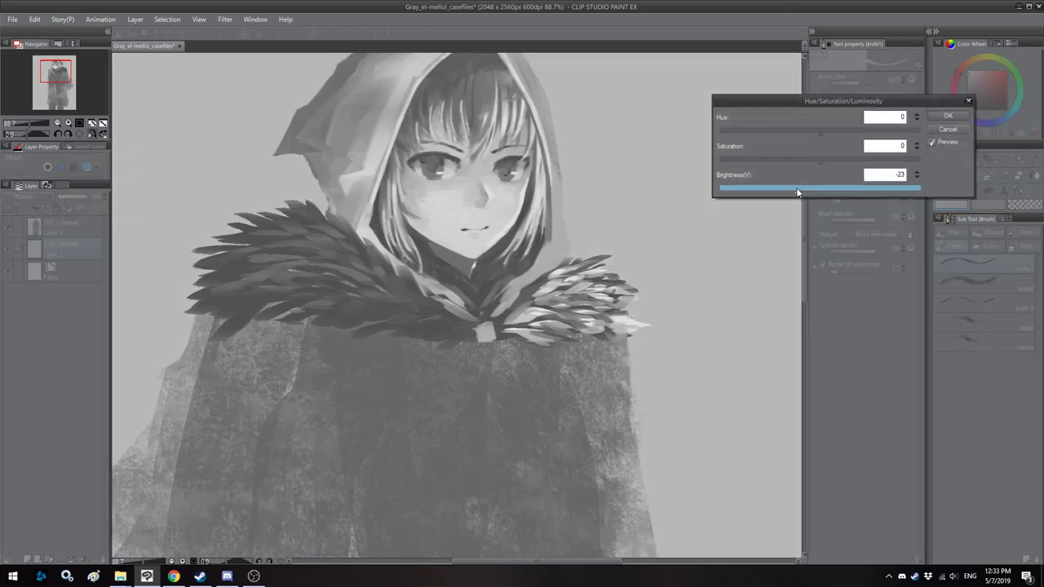
{"action": "left_click_drag", "start_coordinate": [792, 190], "coordinate": [831, 183]}
{"action": "key", "text": "Return"}
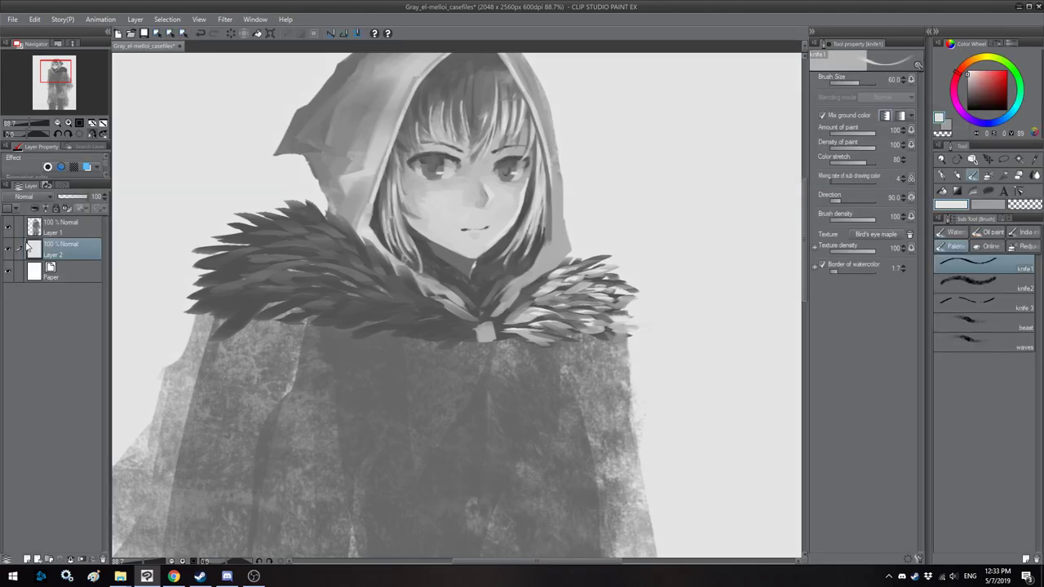
{"action": "left_click", "coordinate": [9, 250]}
{"action": "left_click", "coordinate": [9, 250]}
{"action": "left_click", "coordinate": [9, 250]}
{"action": "left_click", "coordinate": [9, 251]}
Step: Return to Layer 1 and paint pure white highlights on the smaller shoulder's fur with brush sizes 25 and 30
{"action": "left_click", "coordinate": [79, 228]}
{"action": "key", "text": "h"}
{"action": "key", "text": "h"}
{"action": "left_click_drag", "start_coordinate": [149, 284], "coordinate": [141, 282]}
{"action": "left_click_drag", "start_coordinate": [972, 95], "coordinate": [922, 63]}
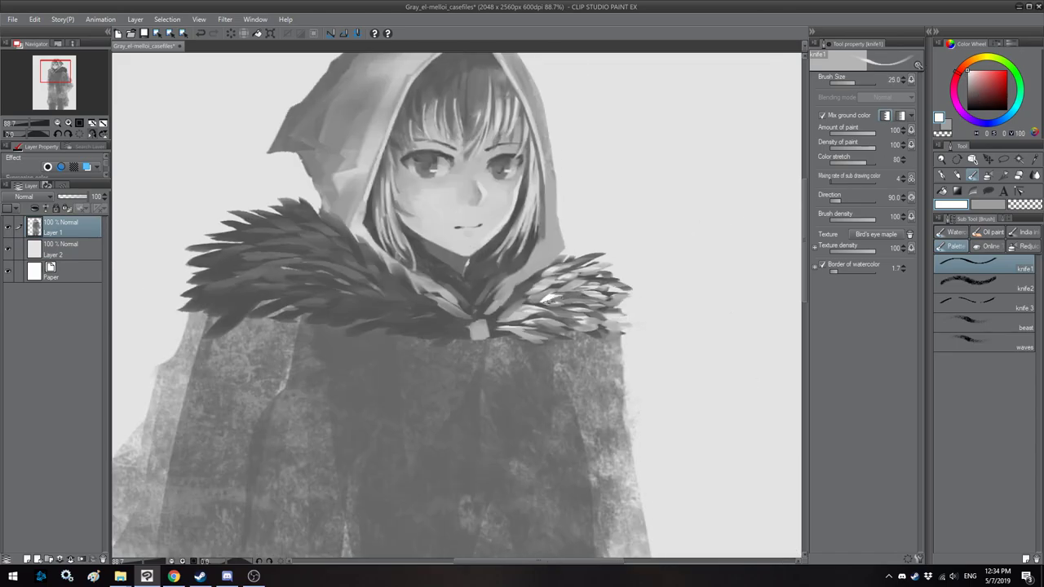
{"action": "key", "text": "bracketright"}
{"action": "key", "text": "bracketright"}
{"action": "mouse_move", "coordinate": [604, 314]}
{"action": "left_mouse_down"}
{"action": "mouse_move", "coordinate": [641, 323]}
{"action": "mouse_move", "coordinate": [623, 324]}
{"action": "mouse_move", "coordinate": [634, 296]}
{"action": "left_mouse_up"}
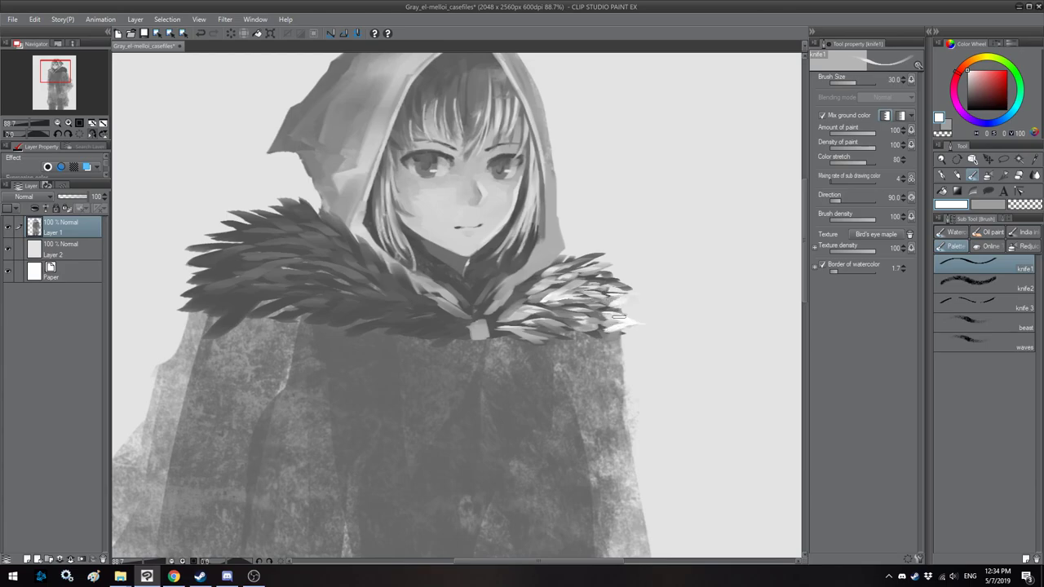
{"action": "key", "text": "bracketright"}
{"action": "mouse_move", "coordinate": [550, 307]}
{"action": "left_mouse_down"}
{"action": "mouse_move", "coordinate": [575, 303]}
{"action": "mouse_move", "coordinate": [580, 317]}
{"action": "mouse_move", "coordinate": [569, 330]}
{"action": "left_mouse_up"}
Step: Add a white highlight to the clasp below the chin, reducing the brush to size 17
{"action": "key", "text": "h"}
{"action": "left_click_drag", "start_coordinate": [435, 326], "coordinate": [440, 313]}
{"action": "key", "text": "bracketleft"}
{"action": "key", "text": "bracketleft"}
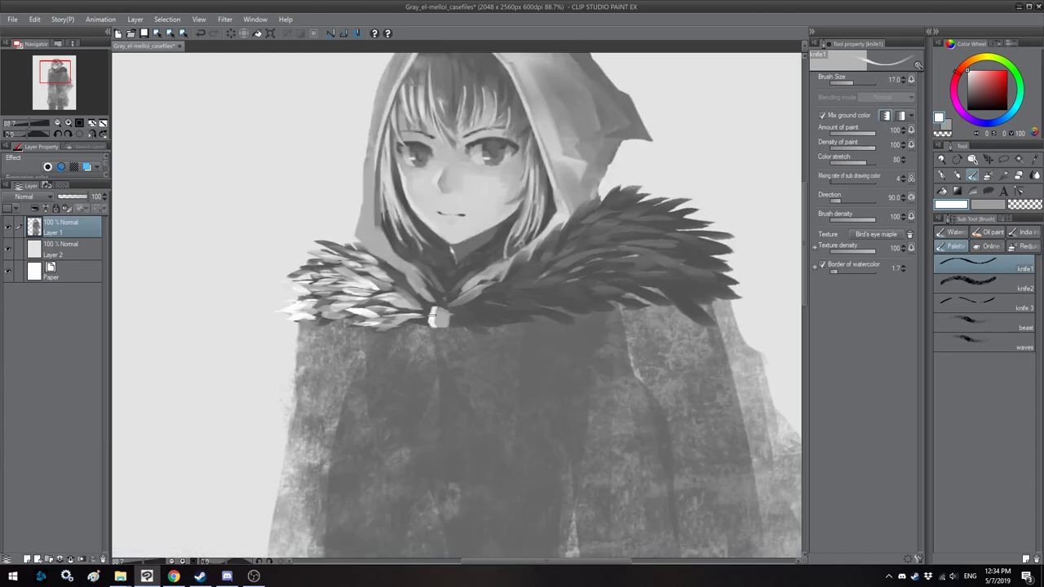
{"action": "key", "text": "h"}
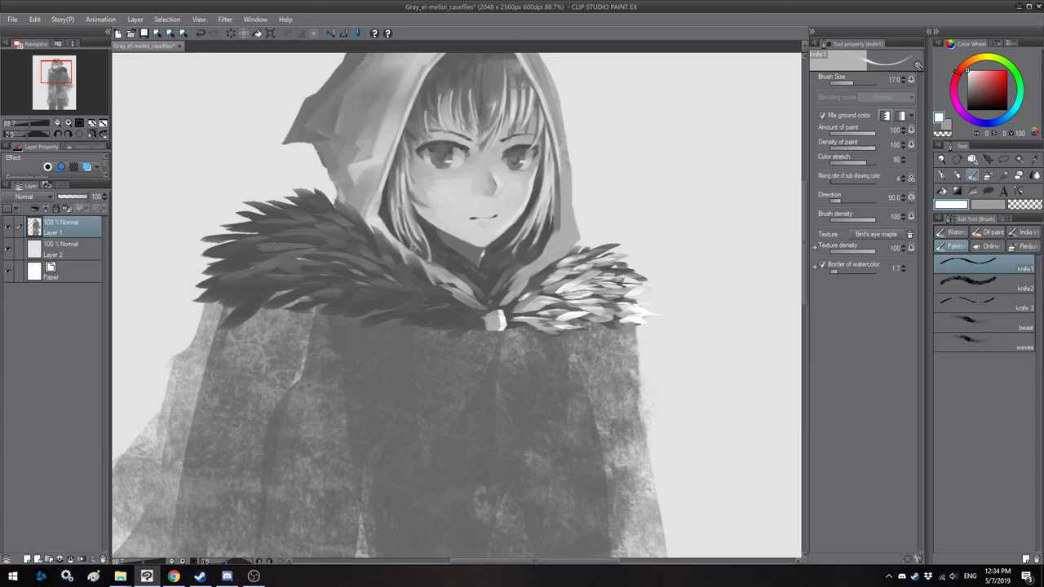
Step: Paint more white highlight strokes across the middle and upper fur of the smaller shoulder with an enlarged brush
{"action": "key", "text": "bracketright"}
{"action": "left_click_drag", "start_coordinate": [536, 301], "coordinate": [574, 298]}
{"action": "mouse_move", "coordinate": [554, 283]}
{"action": "left_mouse_down"}
{"action": "mouse_move", "coordinate": [575, 272]}
{"action": "mouse_move", "coordinate": [600, 280]}
{"action": "left_mouse_up"}
{"action": "mouse_move", "coordinate": [571, 279]}
{"action": "left_mouse_down"}
{"action": "mouse_move", "coordinate": [596, 272]}
{"action": "mouse_move", "coordinate": [606, 306]}
{"action": "mouse_move", "coordinate": [568, 300]}
{"action": "mouse_move", "coordinate": [572, 308]}
{"action": "left_mouse_up"}
{"action": "key", "text": "bracketright"}
{"action": "key", "text": "bracketleft"}
{"action": "key", "text": "bracketleft"}
Step: Paint white highlights on the larger shoulder's fur beside the clasp, reducing the brush to size 12
{"action": "key", "text": "h"}
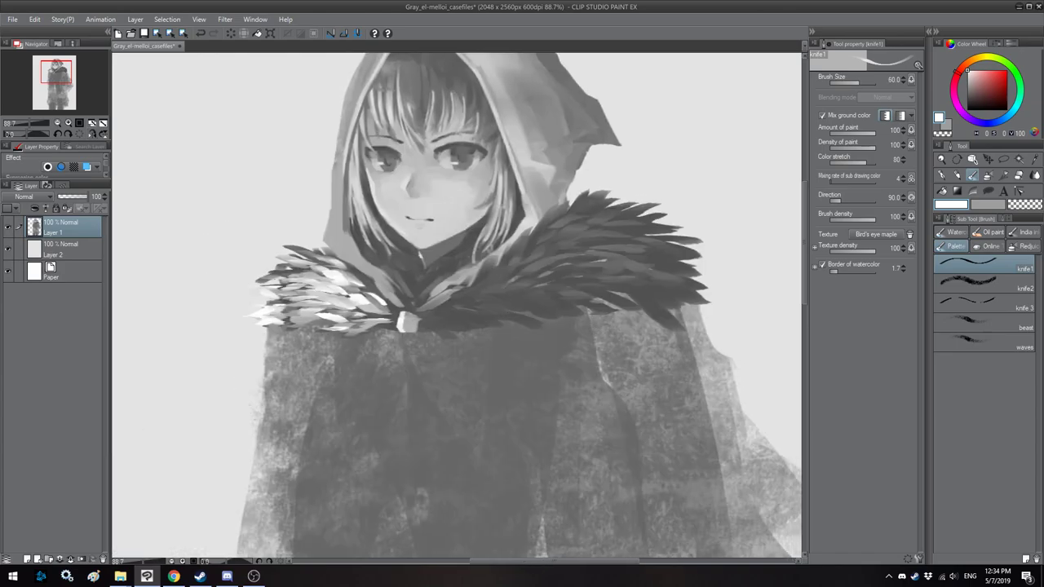
{"action": "key", "text": "bracketleft"}
{"action": "mouse_move", "coordinate": [455, 304]}
{"action": "left_mouse_down"}
{"action": "mouse_move", "coordinate": [480, 303]}
{"action": "mouse_move", "coordinate": [466, 283]}
{"action": "mouse_move", "coordinate": [495, 253]}
{"action": "left_mouse_up"}
{"action": "key", "text": "bracketleft"}
{"action": "key", "text": "bracketleft"}
{"action": "key", "text": "bracketleft"}
{"action": "key", "text": "bracketleft"}
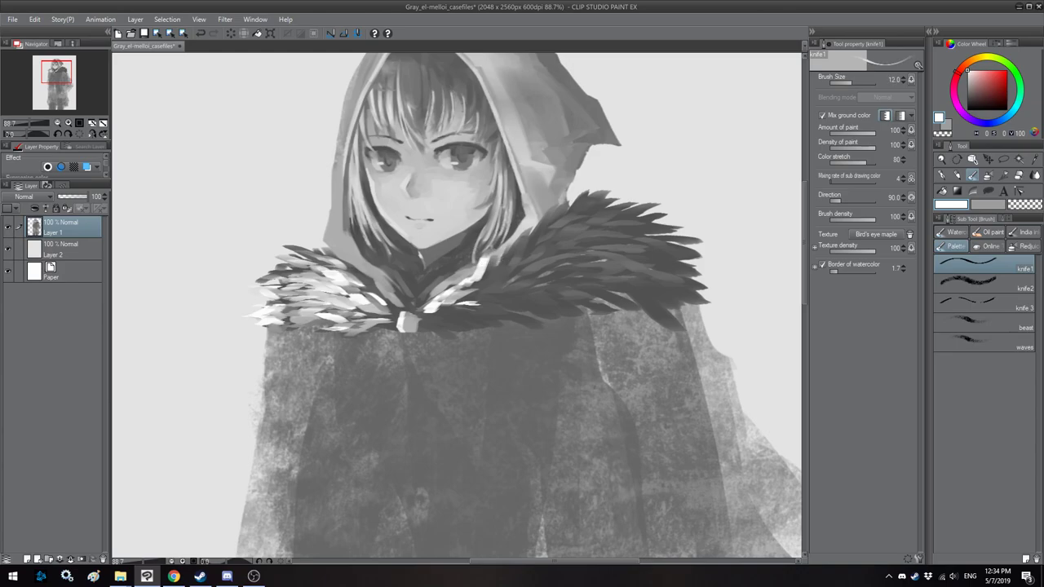
Step: Extend the white fur highlights up the larger shoulder's inner edge and outward from the clasp with an enlarged brush
{"action": "key", "text": "bracketright"}
{"action": "key", "text": "bracketright"}
{"action": "key", "text": "bracketright"}
{"action": "key", "text": "bracketright"}
{"action": "key", "text": "bracketright"}
{"action": "key", "text": "bracketright"}
{"action": "left_click_drag", "start_coordinate": [488, 272], "coordinate": [512, 256]}
{"action": "mouse_move", "coordinate": [470, 290]}
{"action": "left_mouse_down"}
{"action": "mouse_move", "coordinate": [503, 270]}
{"action": "mouse_move", "coordinate": [523, 303]}
{"action": "mouse_move", "coordinate": [549, 302]}
{"action": "left_mouse_up"}
Step: Paint light gray feather strokes along the larger shoulder's lower fur edge near the clasp with brush sizes 60 and 30
{"action": "left_click", "coordinate": [514, 277], "text": "alt"}
{"action": "left_click", "coordinate": [970, 82]}
{"action": "key", "text": "bracketright"}
{"action": "key", "text": "bracketright"}
{"action": "key", "text": "bracketright"}
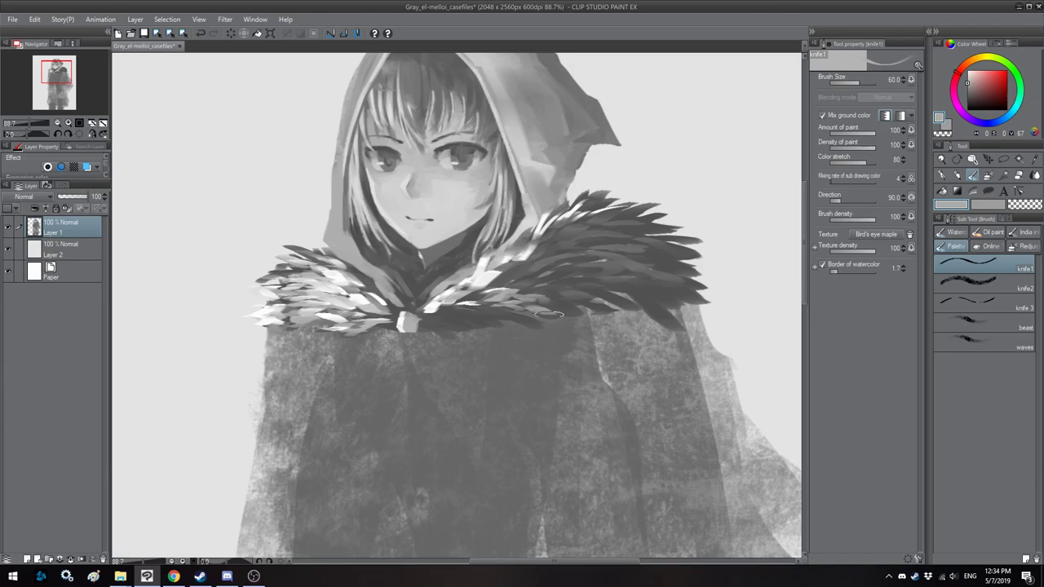
{"action": "key", "text": "h"}
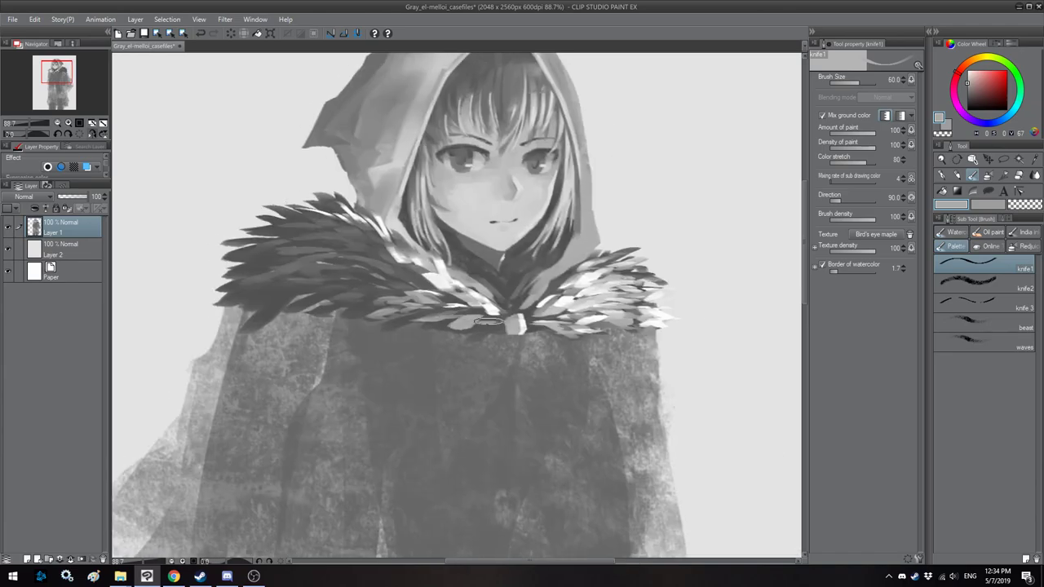
{"action": "key", "text": "h"}
{"action": "left_click", "coordinate": [499, 276], "text": "alt"}
{"action": "key", "text": "bracketleft"}
{"action": "key", "text": "bracketleft"}
{"action": "left_click", "coordinate": [460, 313], "text": "alt"}
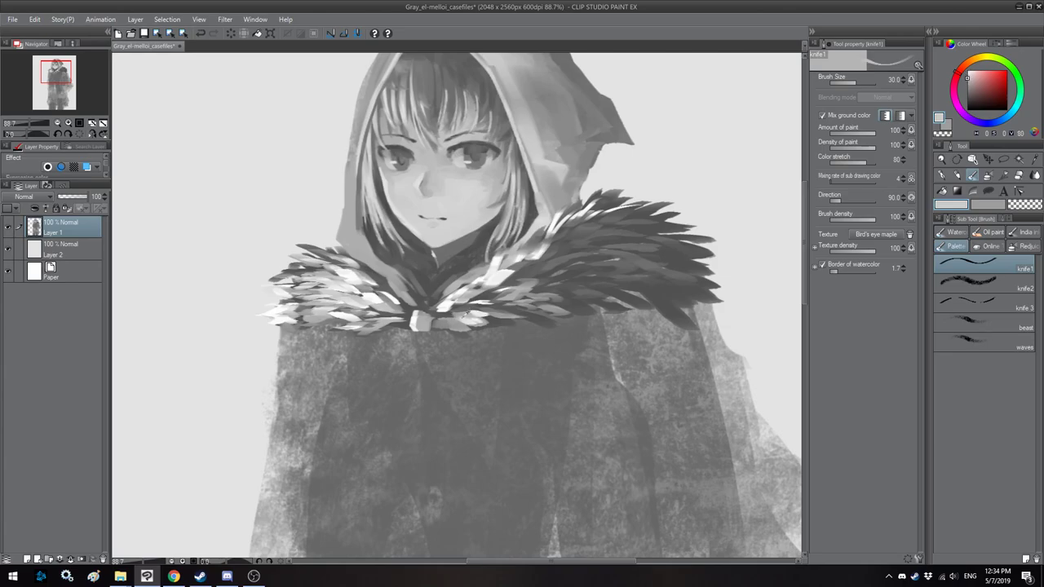
Step: Sample a near-white tone and add fine fur highlights around the clasp with brush sizes 15, 10 and 17, undoing one stroke
{"action": "left_click", "coordinate": [479, 309], "text": "alt"}
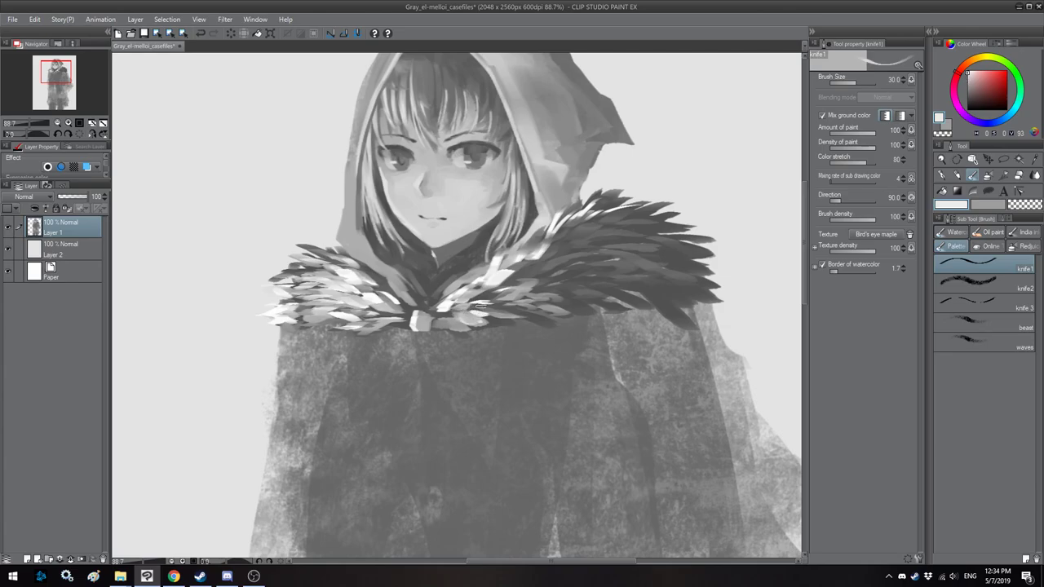
{"action": "key", "text": "bracketright"}
{"action": "key", "text": "bracketleft"}
{"action": "key", "text": "bracketleft"}
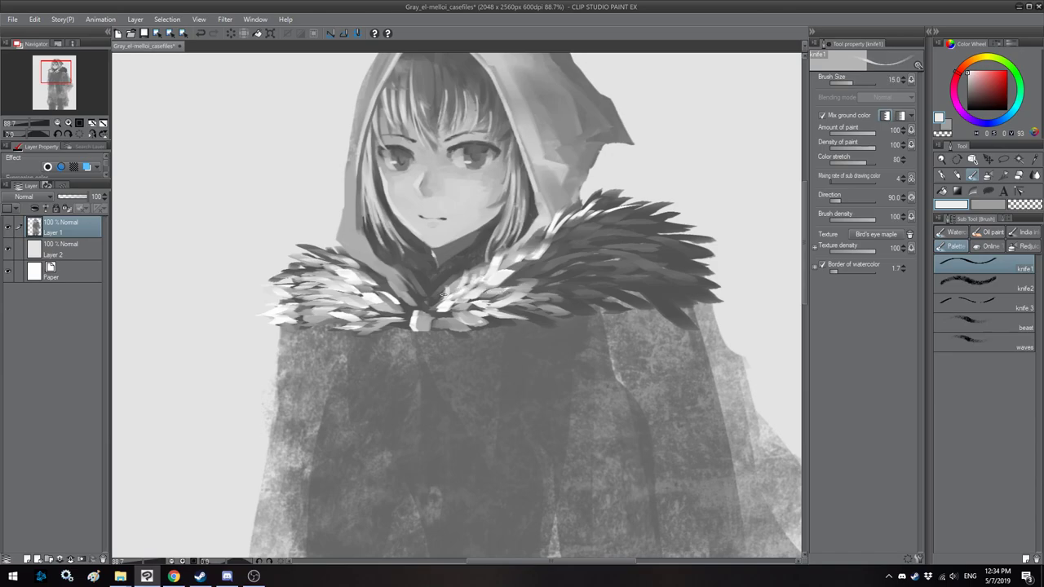
{"action": "key", "text": "ctrl+z"}
{"action": "key", "text": "h"}
{"action": "left_click_drag", "start_coordinate": [540, 294], "coordinate": [526, 270]}
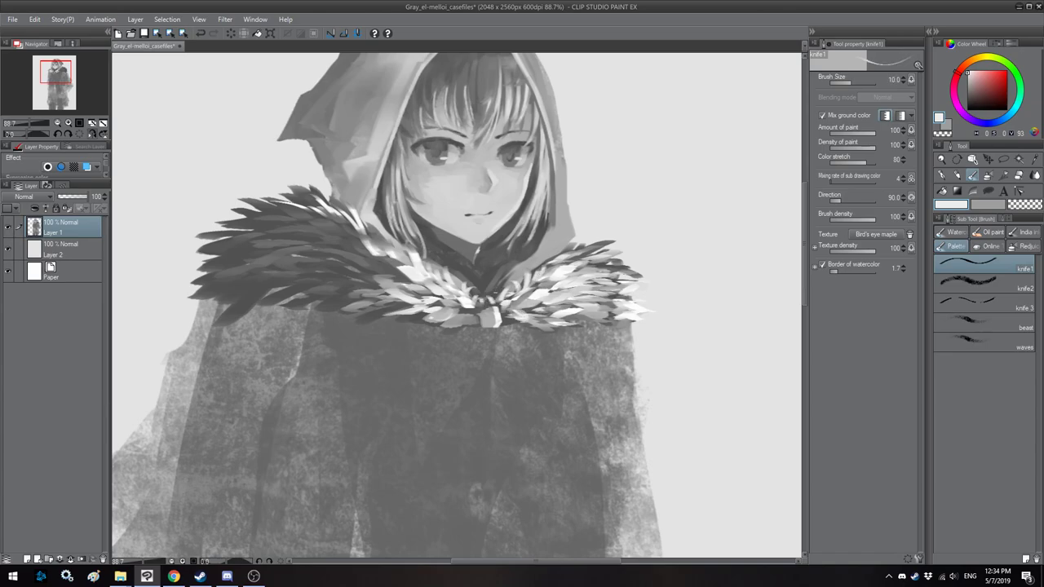
{"action": "key", "text": "h"}
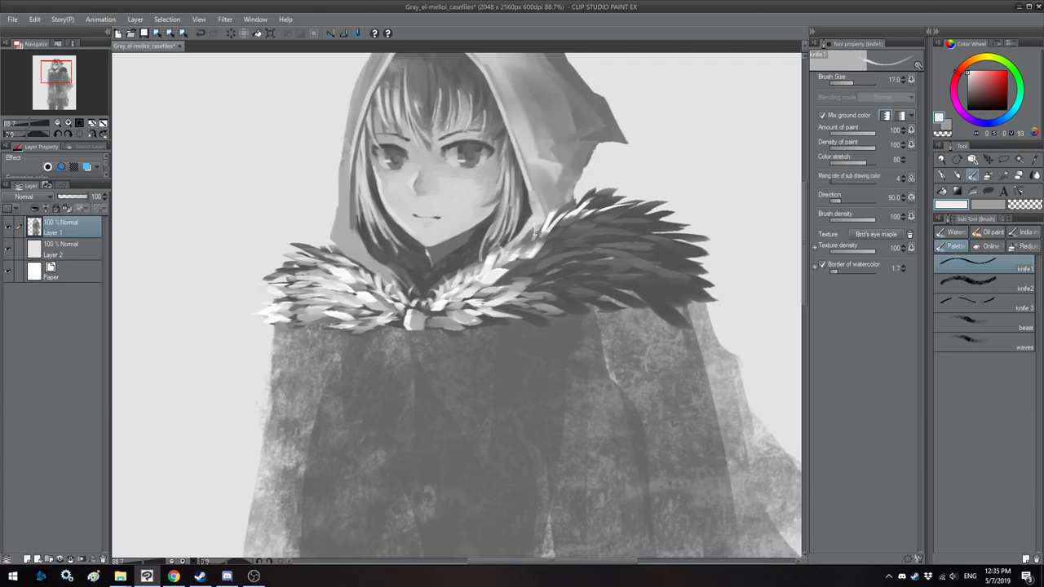
Step: Paint near-white feather strokes along the larger shoulder's upper inner fur with brush sizes 70 and 60
{"action": "key", "text": "]"}
{"action": "key", "text": "]"}
{"action": "key", "text": "]"}
{"action": "mouse_move", "coordinate": [574, 227]}
{"action": "left_mouse_down"}
{"action": "mouse_move", "coordinate": [595, 218]}
{"action": "mouse_move", "coordinate": [559, 237]}
{"action": "left_mouse_up"}
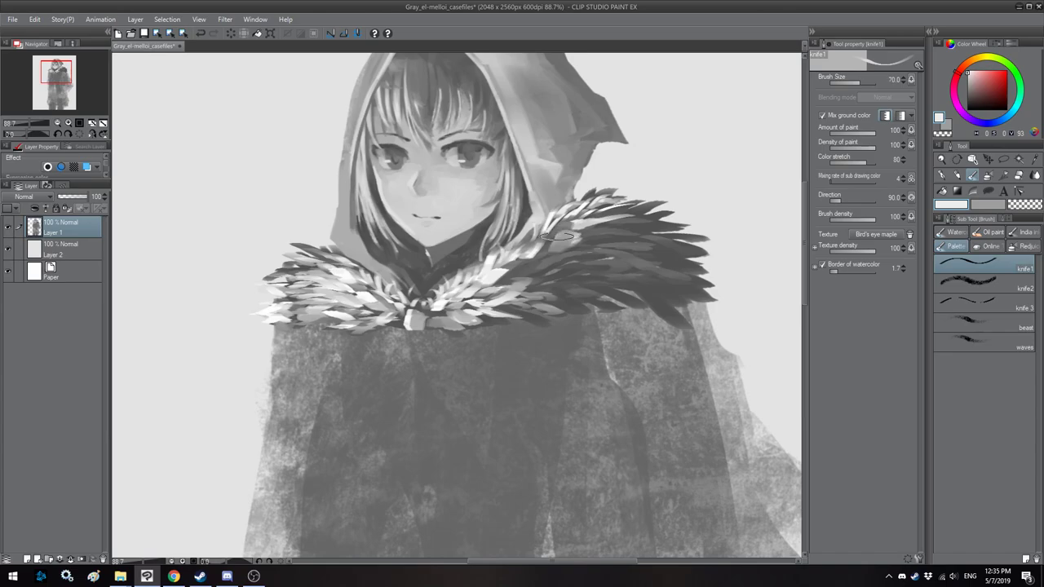
{"action": "key", "text": "bracketleft"}
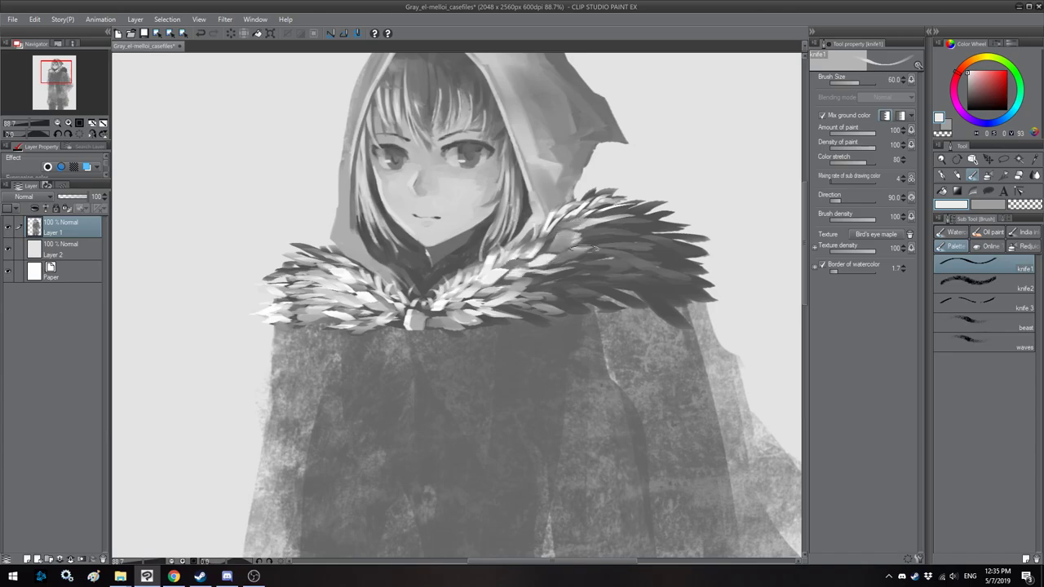
Step: Spread the near-white feather strokes over the middle of the larger shoulder's fur, using a size 50 brush
{"action": "key", "text": "h"}
{"action": "key", "text": "bracketright"}
{"action": "key", "text": "bracketleft"}
{"action": "key", "text": "bracketleft"}
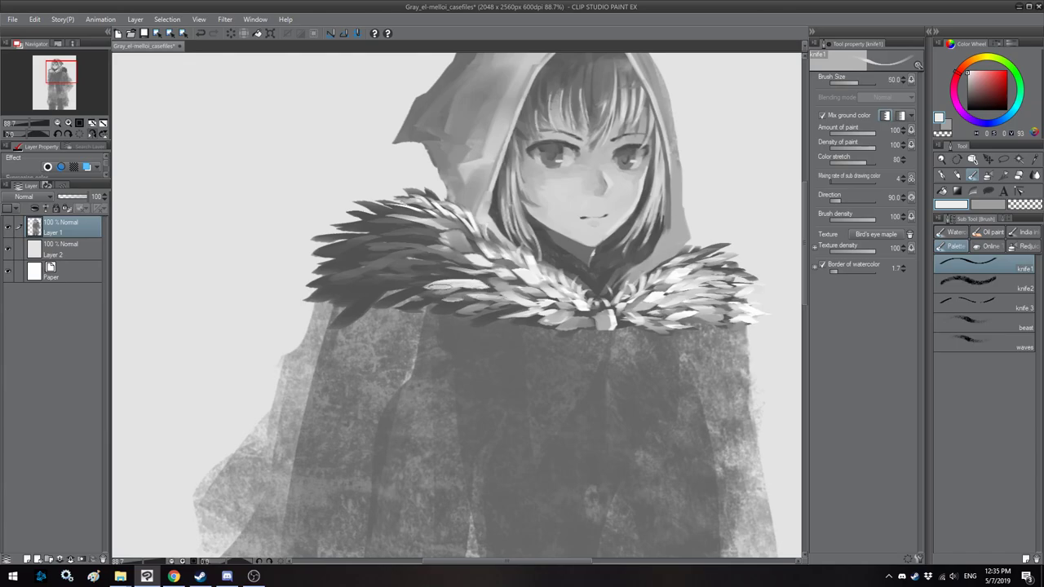
{"action": "key", "text": "h"}
{"action": "key", "text": "bracketleft"}
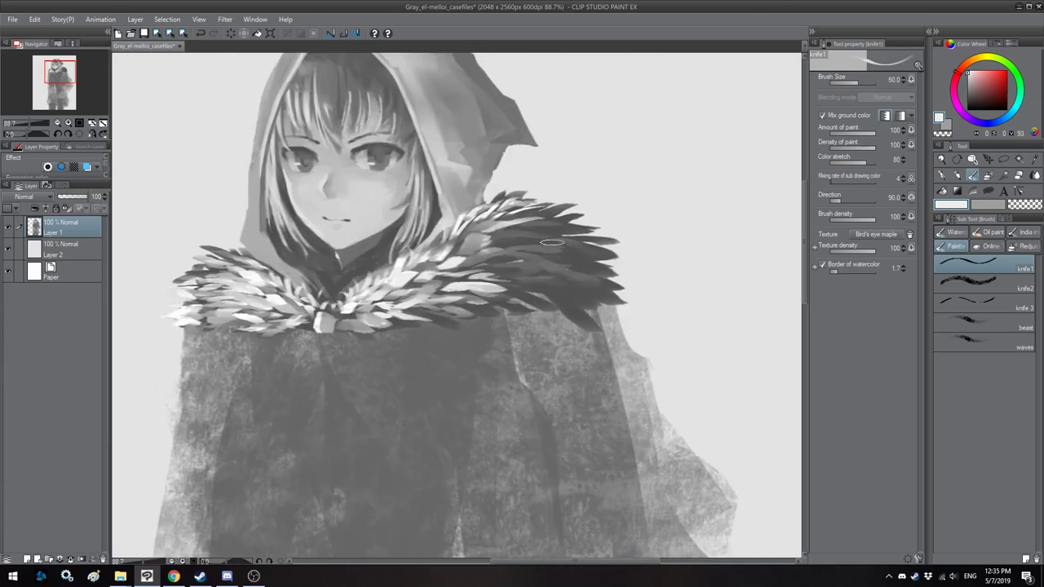
{"action": "key", "text": "h"}
{"action": "key", "text": "bracketleft"}
{"action": "mouse_move", "coordinate": [484, 222]}
{"action": "left_mouse_down"}
{"action": "mouse_move", "coordinate": [422, 243]}
{"action": "mouse_move", "coordinate": [433, 248]}
{"action": "mouse_move", "coordinate": [402, 310]}
{"action": "mouse_move", "coordinate": [428, 292]}
{"action": "mouse_move", "coordinate": [481, 310]}
{"action": "mouse_move", "coordinate": [437, 322]}
{"action": "mouse_move", "coordinate": [494, 327]}
{"action": "mouse_move", "coordinate": [425, 326]}
{"action": "mouse_move", "coordinate": [477, 307]}
{"action": "mouse_move", "coordinate": [437, 251]}
{"action": "mouse_move", "coordinate": [487, 232]}
{"action": "mouse_move", "coordinate": [500, 262]}
{"action": "mouse_move", "coordinate": [525, 244]}
{"action": "left_mouse_up"}
Step: Cover the larger shoulder's dark outer fur with light strokes in sampled tones, finishing with brush size 40
{"action": "key", "text": "bracketright"}
{"action": "key", "text": "h"}
{"action": "key", "text": "bracketright"}
{"action": "key", "text": "bracketright"}
{"action": "key", "text": "h"}
{"action": "key", "text": "bracketleft"}
{"action": "left_click", "coordinate": [429, 248], "text": "alt"}
{"action": "left_click", "coordinate": [499, 287], "text": "alt"}
{"action": "key", "text": "bracketleft"}
{"action": "scroll", "coordinate": [522, 246], "scroll_direction": "down", "scroll_amount": 1}
{"action": "key", "text": "h"}
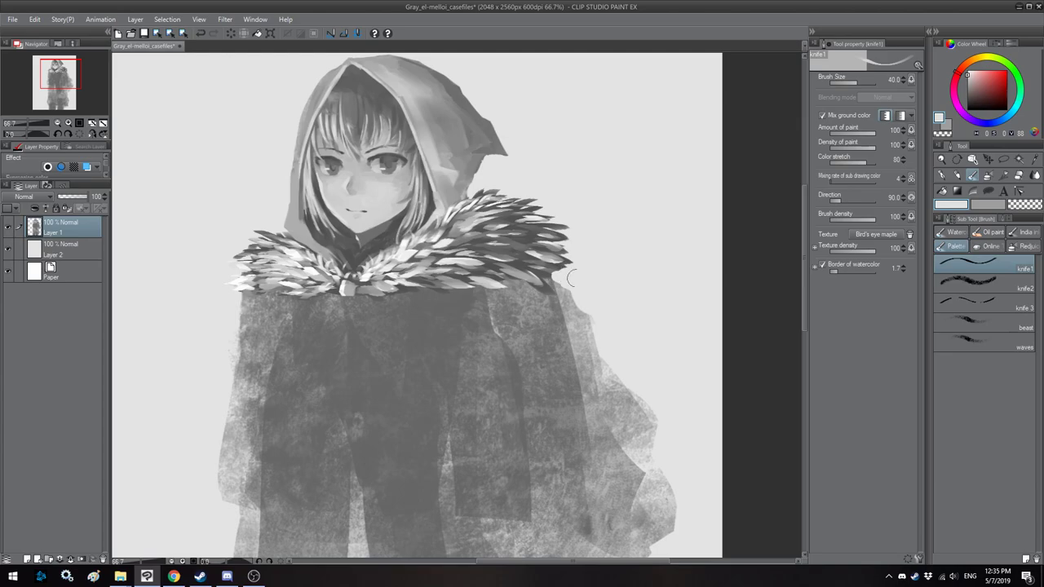
Step: Switch to the transparent colour and cut the larger shoulder's outer fur edge into ragged tips with brush size 70
{"action": "left_click", "coordinate": [1021, 208]}
{"action": "key", "text": "h"}
{"action": "mouse_move", "coordinate": [397, 268]}
{"action": "left_mouse_down"}
{"action": "mouse_move", "coordinate": [428, 269]}
{"action": "mouse_move", "coordinate": [374, 262]}
{"action": "mouse_move", "coordinate": [371, 243]}
{"action": "mouse_move", "coordinate": [392, 203]}
{"action": "mouse_move", "coordinate": [450, 195]}
{"action": "left_mouse_up"}
{"action": "key", "text": "]"}
{"action": "key", "text": "]"}
{"action": "key", "text": "]"}
{"action": "key", "text": "]"}
{"action": "key", "text": "minus"}
{"action": "key", "text": "minus"}
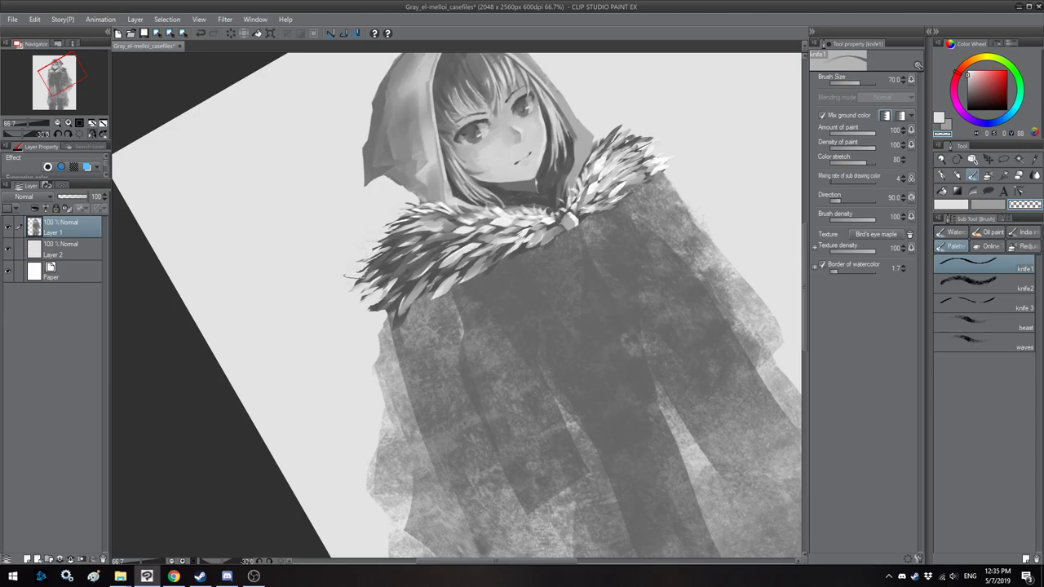
{"action": "key", "text": "asciicircum"}
{"action": "key", "text": "asciicircum"}
{"action": "key", "text": "h"}
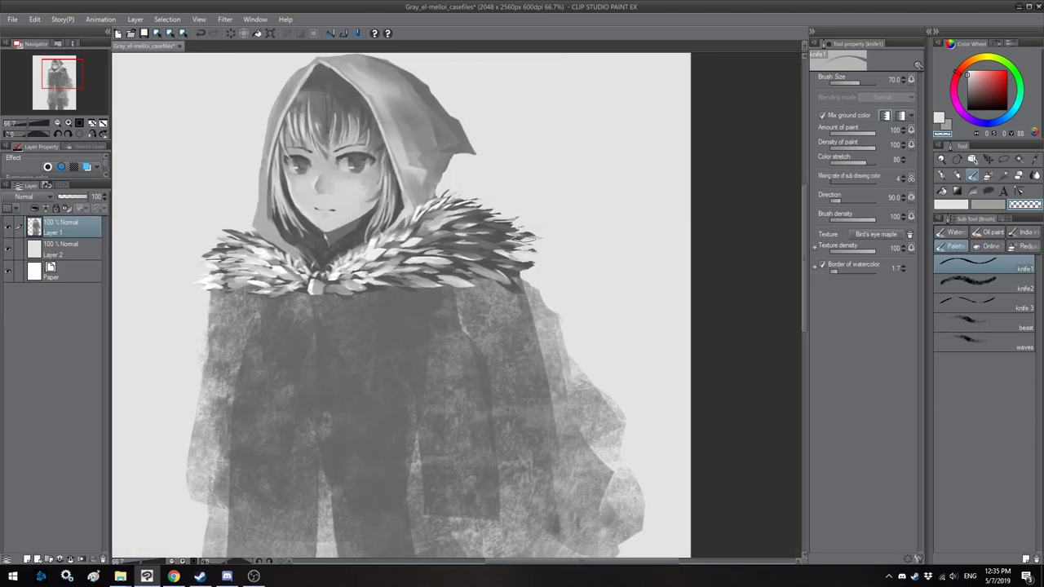
Step: Erase the textured coat edge below the larger shoulder with the transparent colour, enlarging the brush to 170
{"action": "mouse_move", "coordinate": [515, 248]}
{"action": "left_mouse_down"}
{"action": "mouse_move", "coordinate": [548, 245]}
{"action": "mouse_move", "coordinate": [515, 281]}
{"action": "mouse_move", "coordinate": [543, 338]}
{"action": "left_mouse_up"}
{"action": "key", "text": "bracketright"}
{"action": "key", "text": "bracketright"}
{"action": "left_click_drag", "start_coordinate": [538, 294], "coordinate": [551, 352]}
{"action": "key", "text": "bracketright"}
{"action": "left_click_drag", "start_coordinate": [546, 284], "coordinate": [590, 398]}
{"action": "key", "text": "h"}
{"action": "left_click_drag", "start_coordinate": [477, 304], "coordinate": [594, 206]}
{"action": "key", "text": "bracketright"}
{"action": "left_click_drag", "start_coordinate": [495, 204], "coordinate": [457, 326]}
{"action": "key", "text": "bracketright"}
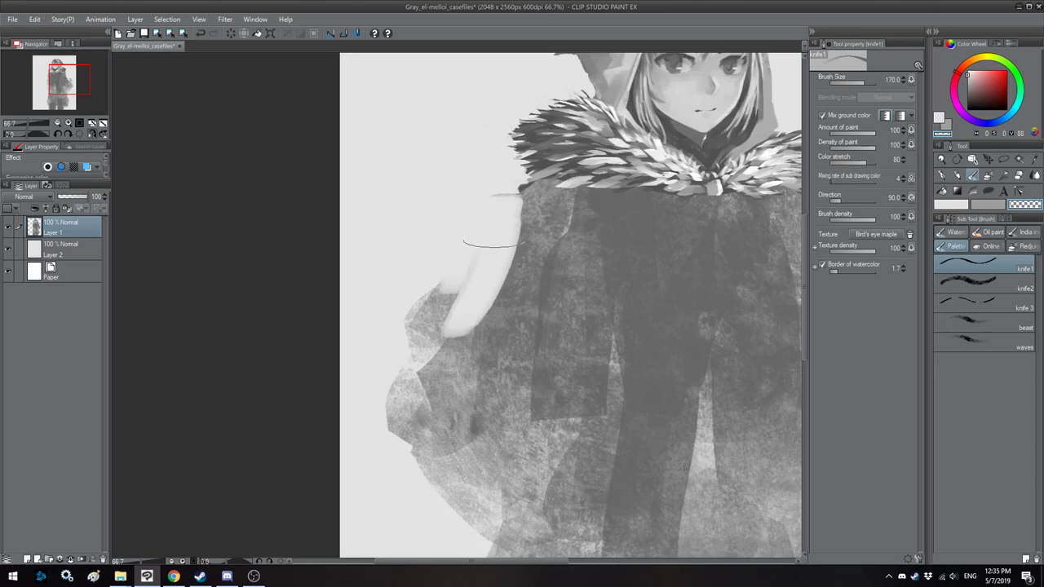
Step: Erase the bulges along the cape's outer side to form a smooth flaring curve that ends in a point
{"action": "left_click_drag", "start_coordinate": [487, 270], "coordinate": [417, 376]}
{"action": "left_click_drag", "start_coordinate": [445, 294], "coordinate": [425, 351]}
{"action": "mouse_move", "coordinate": [412, 298]}
{"action": "left_mouse_down"}
{"action": "mouse_move", "coordinate": [384, 375]}
{"action": "mouse_move", "coordinate": [388, 411]}
{"action": "left_mouse_up"}
{"action": "left_click_drag", "start_coordinate": [412, 371], "coordinate": [383, 433]}
{"action": "left_click_drag", "start_coordinate": [430, 343], "coordinate": [408, 404]}
{"action": "mouse_move", "coordinate": [486, 197]}
{"action": "left_mouse_down"}
{"action": "mouse_move", "coordinate": [499, 212]}
{"action": "mouse_move", "coordinate": [503, 196]}
{"action": "mouse_move", "coordinate": [496, 221]}
{"action": "left_mouse_up"}
Step: Trim the coat edge directly beneath the larger shoulder's outer fur with the transparent brush at size 60
{"action": "key", "text": "h"}
{"action": "left_click_drag", "start_coordinate": [469, 259], "coordinate": [656, 348]}
{"action": "key", "text": "bracketleft"}
{"action": "key", "text": "bracketleft"}
{"action": "key", "text": "bracketleft"}
{"action": "key", "text": "bracketleft"}
{"action": "key", "text": "bracketleft"}
{"action": "key", "text": "bracketleft"}
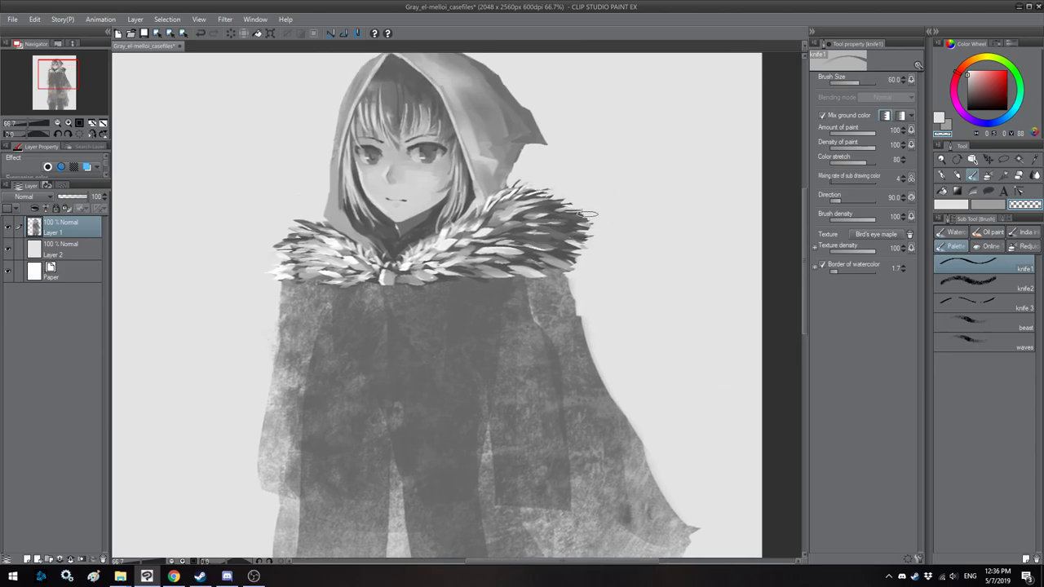
{"action": "mouse_move", "coordinate": [590, 236]}
{"action": "left_mouse_down"}
{"action": "mouse_move", "coordinate": [573, 266]}
{"action": "mouse_move", "coordinate": [590, 291]}
{"action": "left_mouse_up"}
Step: Return to the light paint colour and refine the larger shoulder's fur with brush sizes 30 and 25
{"action": "key", "text": "h"}
{"action": "left_click", "coordinate": [949, 207]}
{"action": "key", "text": "h"}
{"action": "left_click_drag", "start_coordinate": [513, 238], "coordinate": [522, 241]}
{"action": "key", "text": "bracketleft"}
{"action": "key", "text": "bracketleft"}
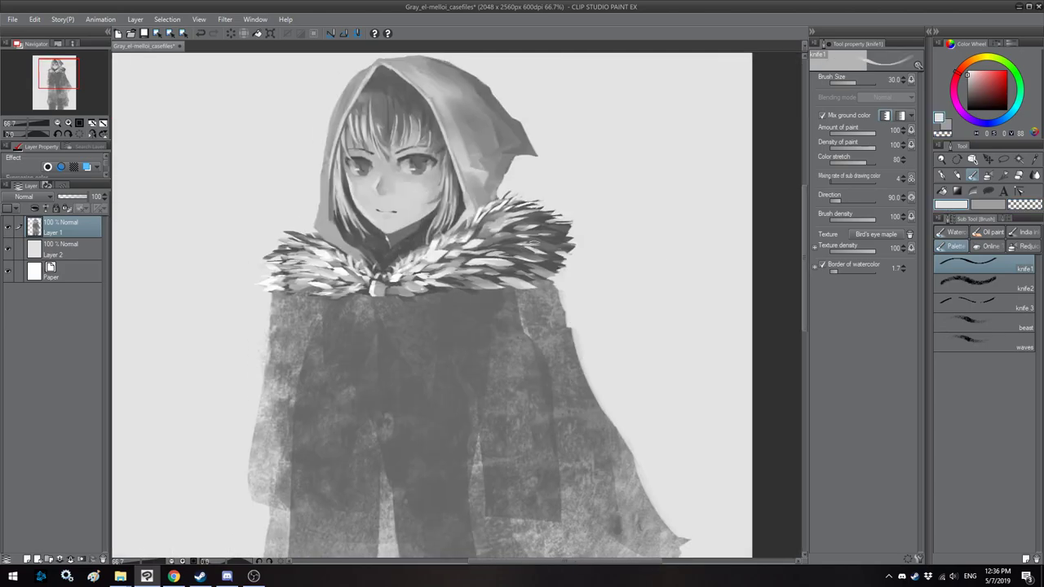
{"action": "key", "text": "bracketleft"}
{"action": "key", "text": "bracketleft"}
Step: Sample a near-white fur tone and paint broader highlights over the larger shoulder's fur, including brush size 40
{"action": "left_click", "coordinate": [448, 246], "text": "alt"}
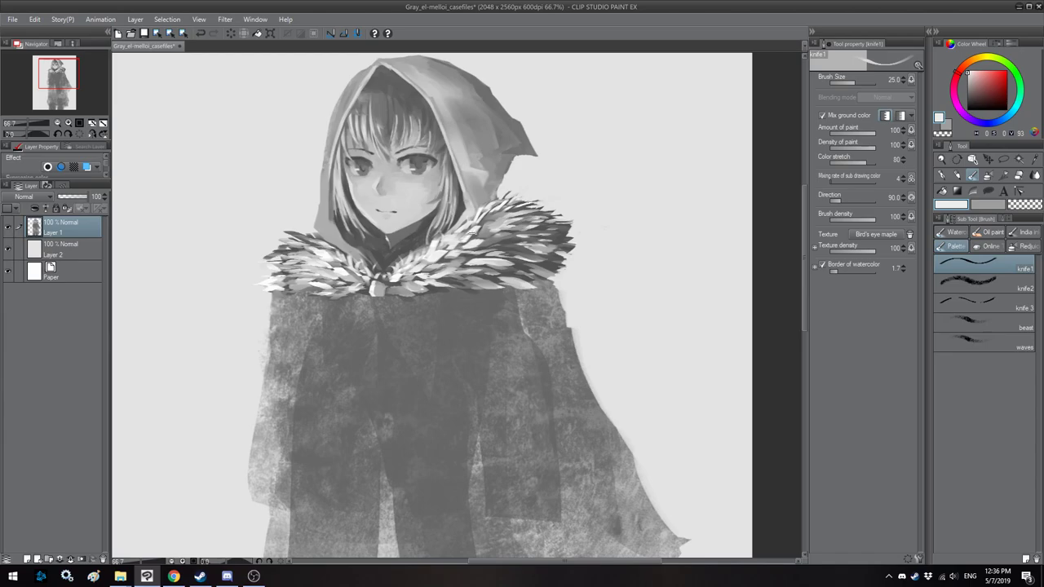
{"action": "key", "text": "bracketright"}
{"action": "key", "text": "bracketright"}
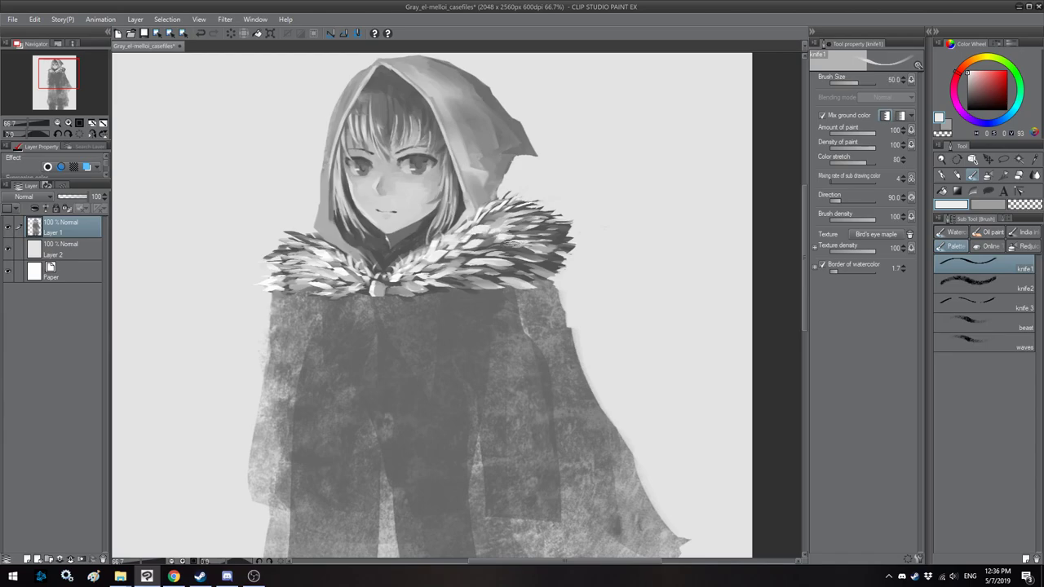
{"action": "key", "text": "bracketright"}
{"action": "left_click_drag", "start_coordinate": [509, 235], "coordinate": [538, 222]}
{"action": "key", "text": "h"}
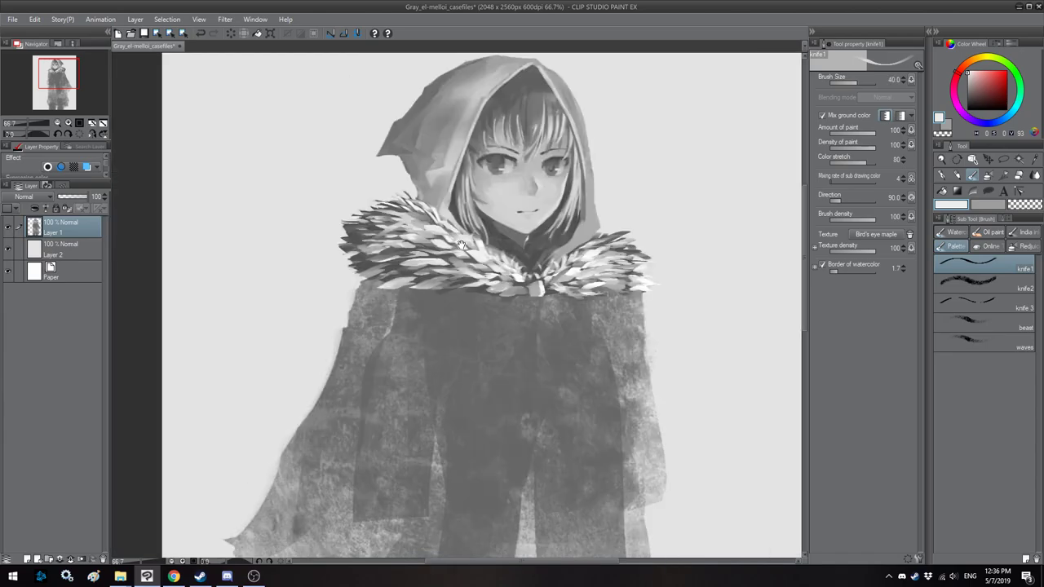
{"action": "left_click_drag", "start_coordinate": [353, 230], "coordinate": [430, 234]}
{"action": "key", "text": "bracketright"}
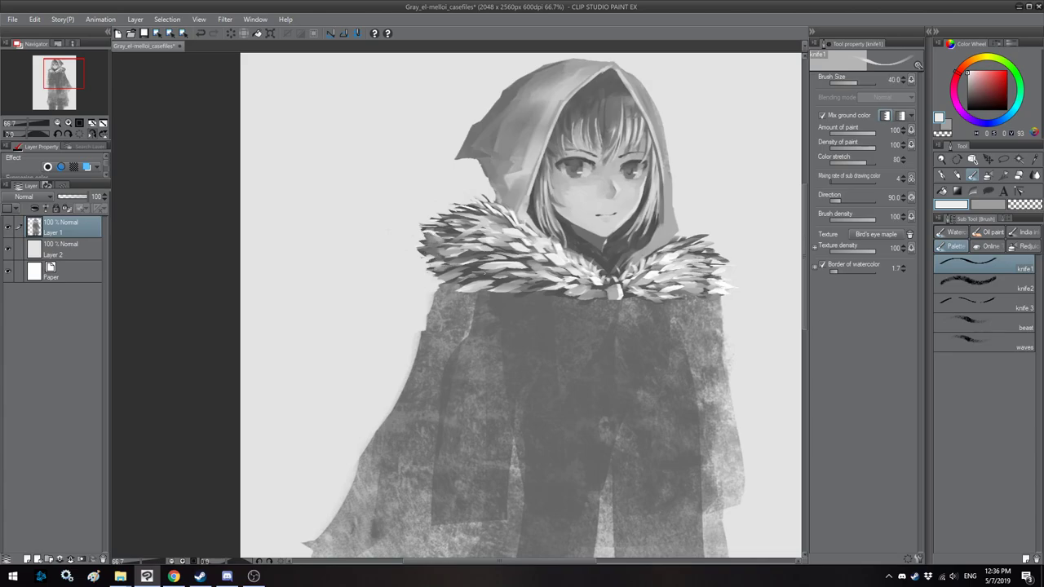
{"action": "key", "text": "h"}
{"action": "key", "text": "bracketright"}
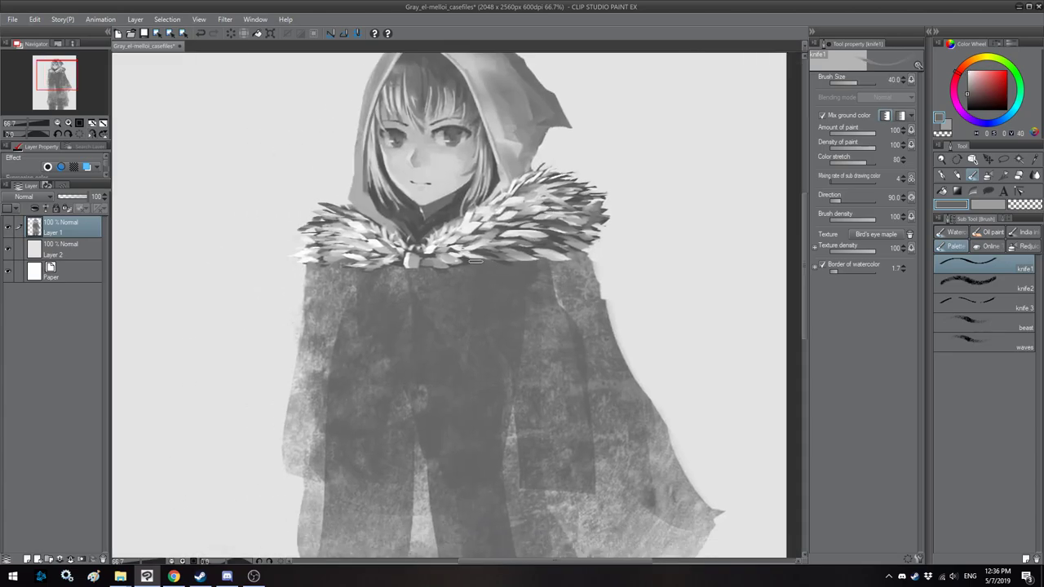
Step: Darken the paint to a value of 23 and paint a shadow along the underside of the fur collar with brush size 30
{"action": "left_click_drag", "start_coordinate": [489, 260], "coordinate": [517, 265]}
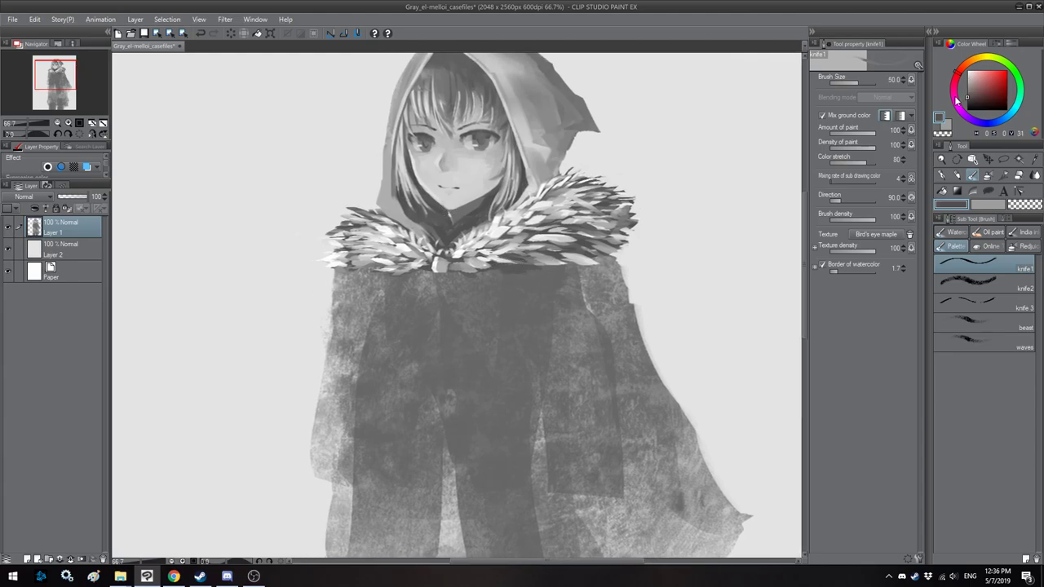
{"action": "left_click", "coordinate": [969, 102]}
{"action": "key", "text": "h"}
{"action": "key", "text": "bracketleft"}
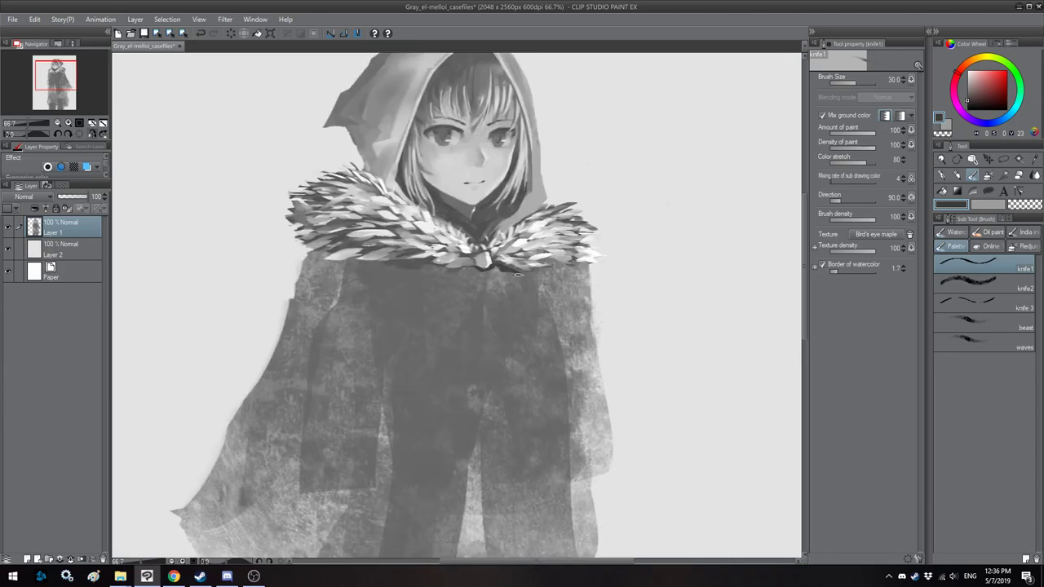
{"action": "left_click_drag", "start_coordinate": [494, 265], "coordinate": [530, 272]}
{"action": "key", "text": "bracketleft"}
{"action": "key", "text": "h"}
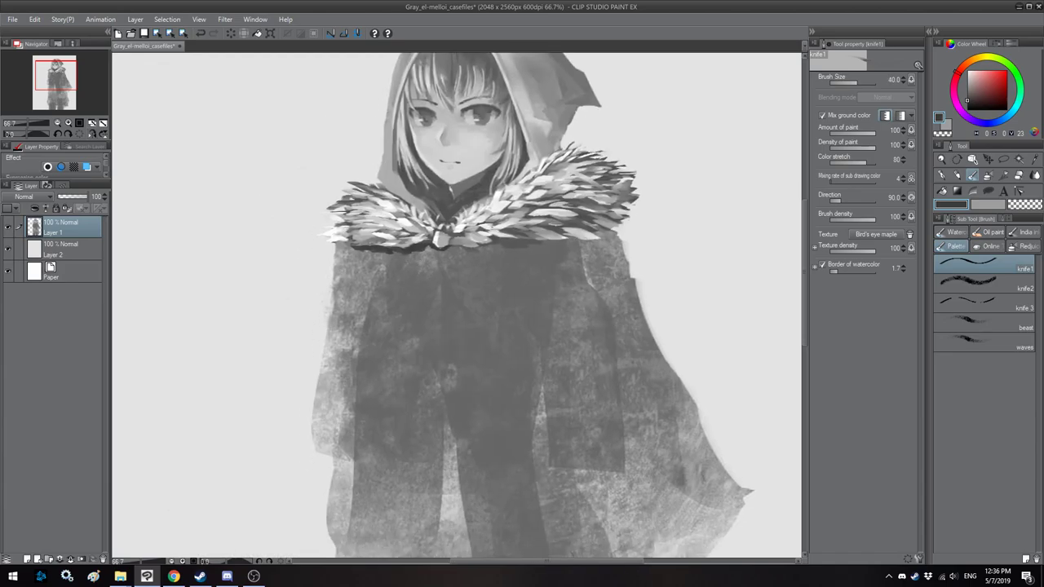
Step: Paint a dark shadow from beneath the smaller shoulder's fur down the coat's arm edge with brush size 60
{"action": "key", "text": "bracketleft"}
{"action": "key", "text": "bracketleft"}
{"action": "key", "text": "bracketright"}
{"action": "key", "text": "bracketright"}
{"action": "mouse_move", "coordinate": [355, 254]}
{"action": "left_mouse_down"}
{"action": "mouse_move", "coordinate": [351, 281]}
{"action": "mouse_move", "coordinate": [356, 253]}
{"action": "mouse_move", "coordinate": [358, 277]}
{"action": "mouse_move", "coordinate": [389, 249]}
{"action": "mouse_move", "coordinate": [367, 262]}
{"action": "left_mouse_up"}
{"action": "left_click_drag", "start_coordinate": [375, 262], "coordinate": [363, 299]}
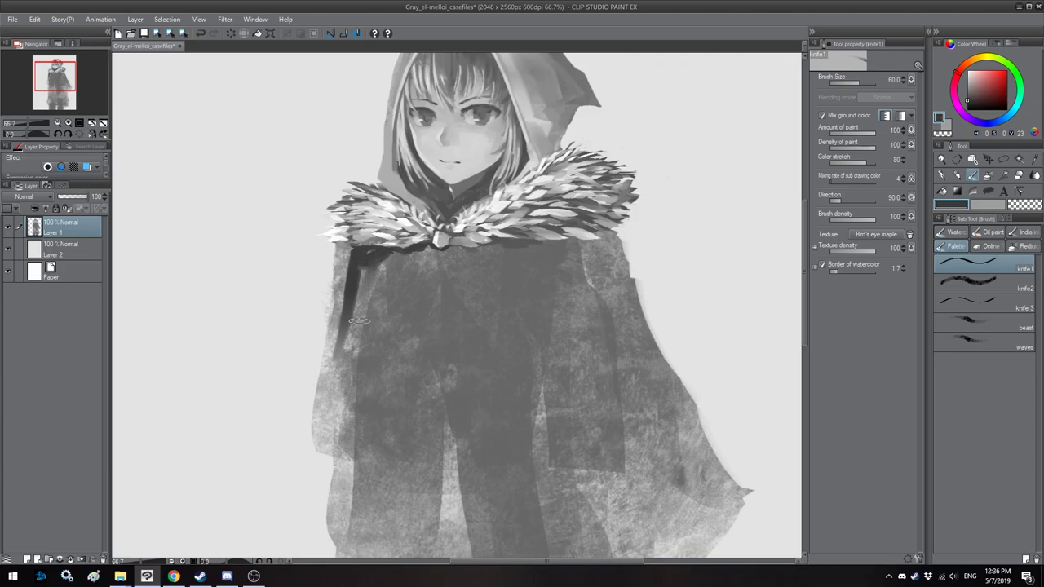
Step: Paint a long dark diagonal fold down the coat from the larger shoulder's collar, enlarging the brush to 100
{"action": "key", "text": "ctrl+minus"}
{"action": "key", "text": "h"}
{"action": "left_click_drag", "start_coordinate": [554, 238], "coordinate": [567, 377]}
{"action": "key", "text": "h"}
{"action": "mouse_move", "coordinate": [529, 260]}
{"action": "left_mouse_down"}
{"action": "mouse_move", "coordinate": [507, 300]}
{"action": "mouse_move", "coordinate": [543, 386]}
{"action": "left_mouse_up"}
{"action": "key", "text": "bracketright"}
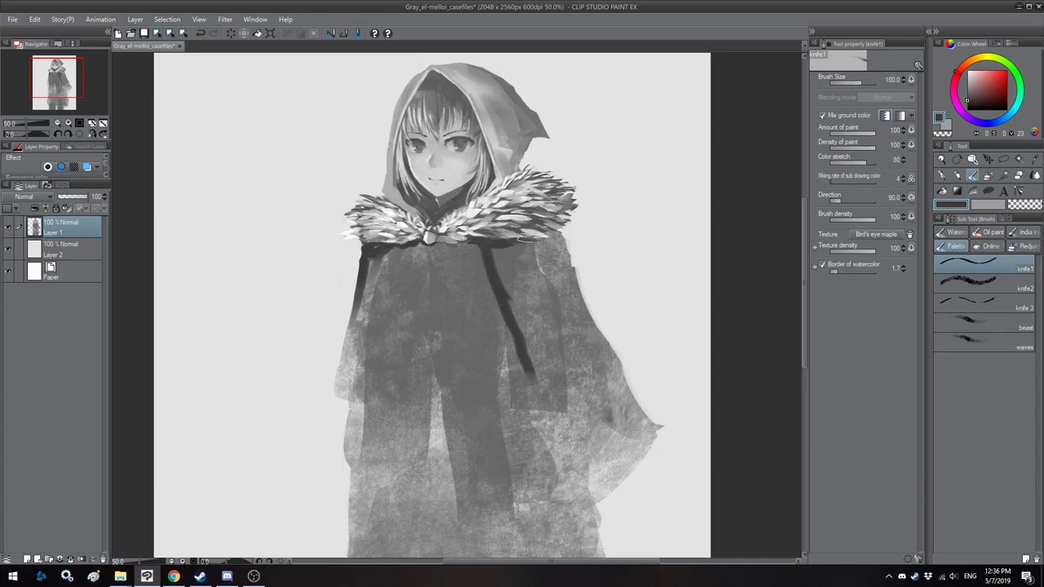
{"action": "key", "text": "bracketright"}
Step: Block in dark gray beneath the larger shoulder's fur collar and down the cape panel's inner side, enlarging the brush to 170
{"action": "mouse_move", "coordinate": [533, 248]}
{"action": "left_mouse_down"}
{"action": "mouse_move", "coordinate": [532, 288]}
{"action": "mouse_move", "coordinate": [524, 250]}
{"action": "mouse_move", "coordinate": [517, 283]}
{"action": "mouse_move", "coordinate": [497, 256]}
{"action": "mouse_move", "coordinate": [510, 301]}
{"action": "mouse_move", "coordinate": [527, 300]}
{"action": "left_mouse_up"}
{"action": "key", "text": "h"}
{"action": "left_click_drag", "start_coordinate": [436, 306], "coordinate": [525, 295]}
{"action": "key", "text": "bracketleft"}
{"action": "left_click_drag", "start_coordinate": [473, 261], "coordinate": [441, 336]}
{"action": "mouse_move", "coordinate": [473, 269]}
{"action": "left_mouse_down"}
{"action": "mouse_move", "coordinate": [465, 332]}
{"action": "mouse_move", "coordinate": [438, 372]}
{"action": "left_mouse_up"}
{"action": "key", "text": "bracketright"}
{"action": "key", "text": "bracketright"}
{"action": "key", "text": "bracketright"}
{"action": "key", "text": "bracketright"}
{"action": "left_click_drag", "start_coordinate": [475, 296], "coordinate": [467, 396]}
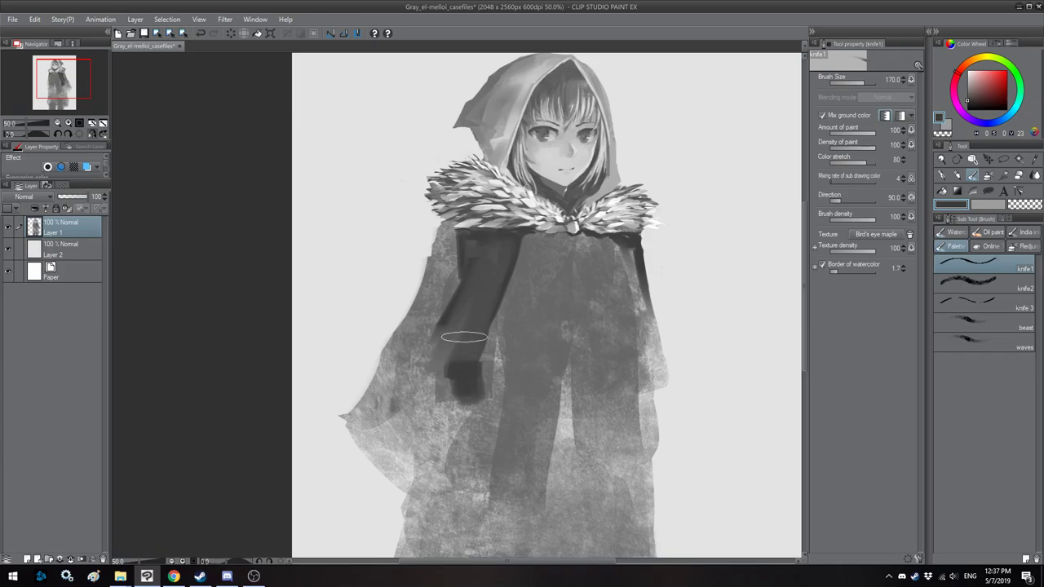
Step: Spread the dark gray fill across the larger shoulder's cape panel toward its outer edge
{"action": "left_click_drag", "start_coordinate": [464, 340], "coordinate": [423, 405]}
{"action": "key", "text": "bracketright"}
{"action": "left_click_drag", "start_coordinate": [464, 314], "coordinate": [410, 388]}
{"action": "key", "text": "bracketleft"}
{"action": "key", "text": "bracketleft"}
{"action": "key", "text": "bracketleft"}
{"action": "mouse_move", "coordinate": [456, 241]}
{"action": "left_mouse_down"}
{"action": "mouse_move", "coordinate": [451, 281]}
{"action": "mouse_move", "coordinate": [396, 371]}
{"action": "mouse_move", "coordinate": [436, 292]}
{"action": "mouse_move", "coordinate": [441, 232]}
{"action": "mouse_move", "coordinate": [455, 220]}
{"action": "mouse_move", "coordinate": [391, 371]}
{"action": "left_mouse_up"}
Step: Carry the dark fill toward the panel's lower outer corner with brush size 80, then fill its inner hem corner at size 170
{"action": "key", "text": "bracketleft"}
{"action": "key", "text": "bracketleft"}
{"action": "key", "text": "bracketleft"}
{"action": "key", "text": "bracketright"}
{"action": "key", "text": "h"}
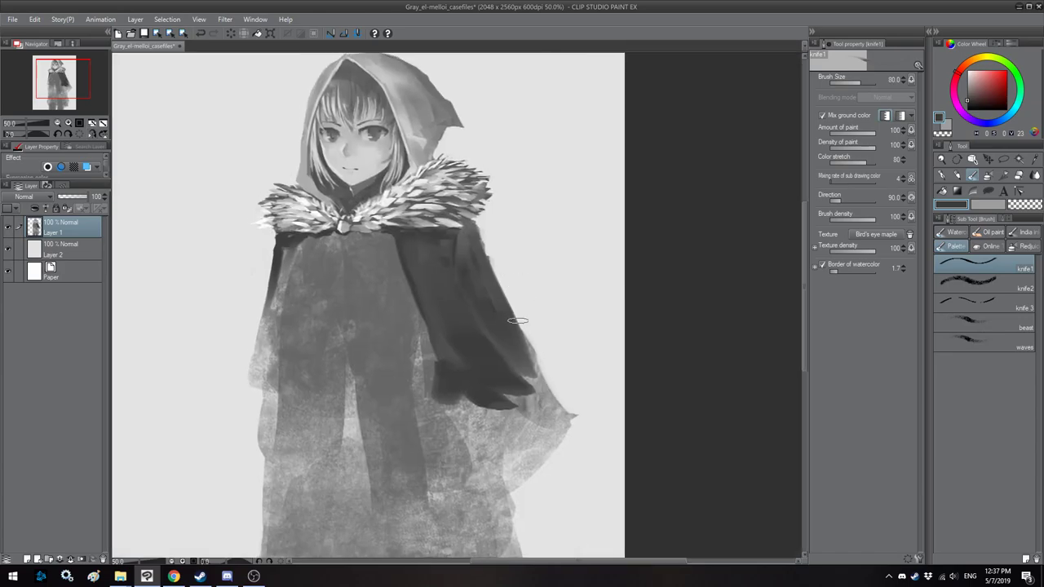
{"action": "mouse_move", "coordinate": [511, 352]}
{"action": "left_mouse_down"}
{"action": "mouse_move", "coordinate": [545, 404]}
{"action": "mouse_move", "coordinate": [532, 396]}
{"action": "left_mouse_up"}
{"action": "key", "text": "bracketright"}
{"action": "key", "text": "bracketright"}
{"action": "mouse_move", "coordinate": [447, 380]}
{"action": "left_mouse_down"}
{"action": "mouse_move", "coordinate": [436, 378]}
{"action": "mouse_move", "coordinate": [444, 326]}
{"action": "left_mouse_up"}
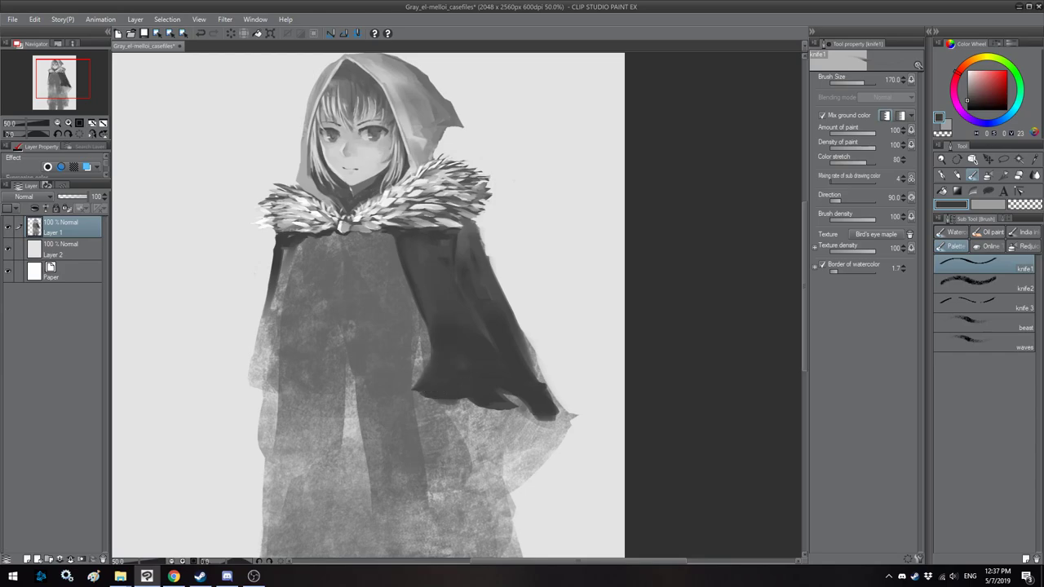
Step: Shape the dark panel's pointed outer corner and trim the light textured cloth beneath it
{"action": "key", "text": "h"}
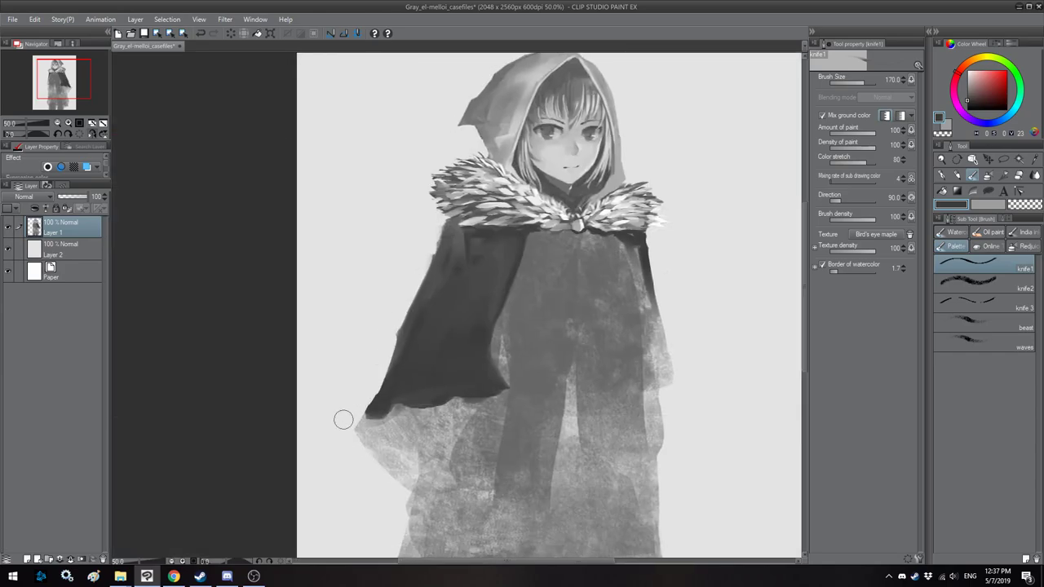
{"action": "key", "text": "h"}
{"action": "left_click_drag", "start_coordinate": [472, 421], "coordinate": [478, 398]}
{"action": "mouse_move", "coordinate": [569, 413]}
{"action": "left_mouse_down"}
{"action": "mouse_move", "coordinate": [543, 413]}
{"action": "mouse_move", "coordinate": [530, 433]}
{"action": "left_mouse_up"}
{"action": "key", "text": "h"}
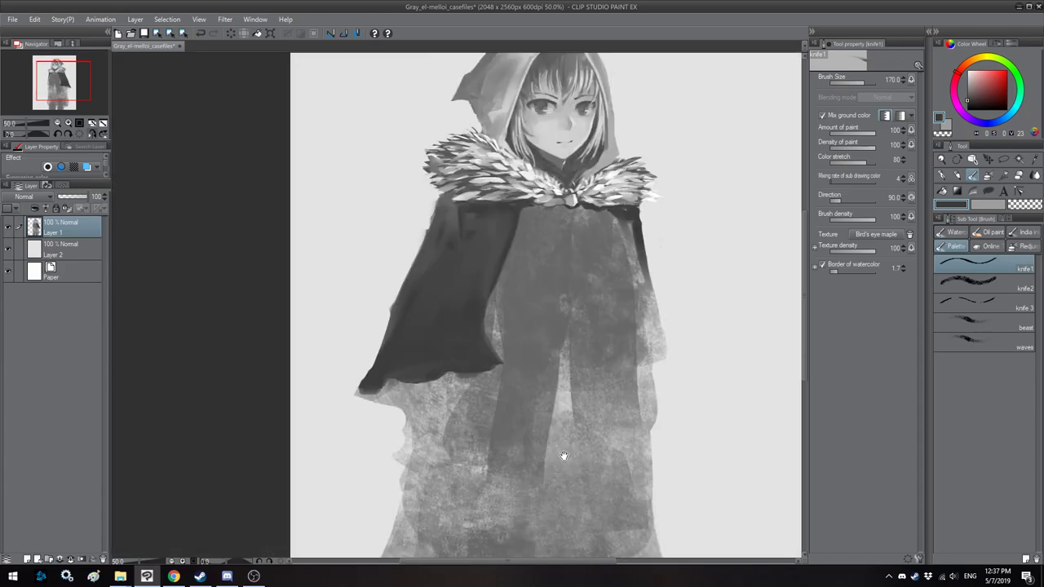
Step: Lower and even out the dark panel's hem and widen its inner side, enlarging the brush to 250
{"action": "key", "text": "bracketleft"}
{"action": "key", "text": "bracketleft"}
{"action": "mouse_move", "coordinate": [381, 399]}
{"action": "left_mouse_down"}
{"action": "mouse_move", "coordinate": [419, 391]}
{"action": "mouse_move", "coordinate": [396, 386]}
{"action": "mouse_move", "coordinate": [411, 392]}
{"action": "mouse_move", "coordinate": [379, 403]}
{"action": "mouse_move", "coordinate": [472, 410]}
{"action": "mouse_move", "coordinate": [501, 263]}
{"action": "mouse_move", "coordinate": [497, 400]}
{"action": "left_mouse_up"}
{"action": "key", "text": "bracketright"}
{"action": "key", "text": "bracketright"}
{"action": "key", "text": "bracketright"}
{"action": "key", "text": "bracketright"}
{"action": "mouse_move", "coordinate": [477, 360]}
{"action": "left_mouse_down"}
{"action": "mouse_move", "coordinate": [468, 389]}
{"action": "mouse_move", "coordinate": [405, 395]}
{"action": "mouse_move", "coordinate": [494, 415]}
{"action": "left_mouse_up"}
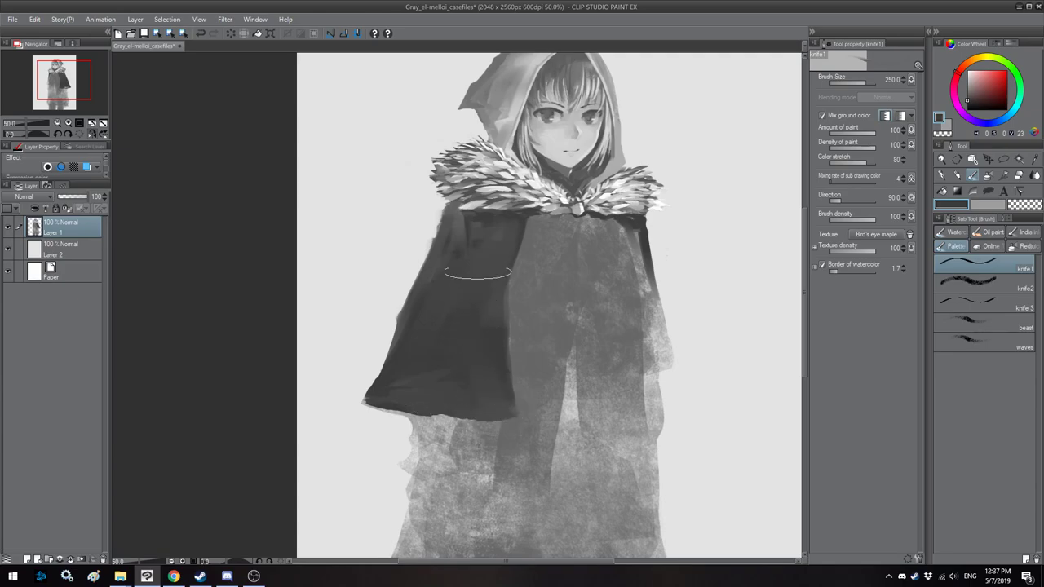
Step: Even out the larger dark panel's outline and darken its outer shoulder corner under the fur with a much smaller brush
{"action": "key", "text": "h"}
{"action": "left_click_drag", "start_coordinate": [472, 354], "coordinate": [544, 369]}
{"action": "key", "text": "bracketleft"}
{"action": "key", "text": "bracketleft"}
{"action": "key", "text": "bracketleft"}
{"action": "key", "text": "bracketleft"}
{"action": "key", "text": "bracketleft"}
{"action": "key", "text": "bracketleft"}
{"action": "key", "text": "bracketleft"}
{"action": "key", "text": "bracketleft"}
{"action": "key", "text": "bracketleft"}
{"action": "key", "text": "bracketleft"}
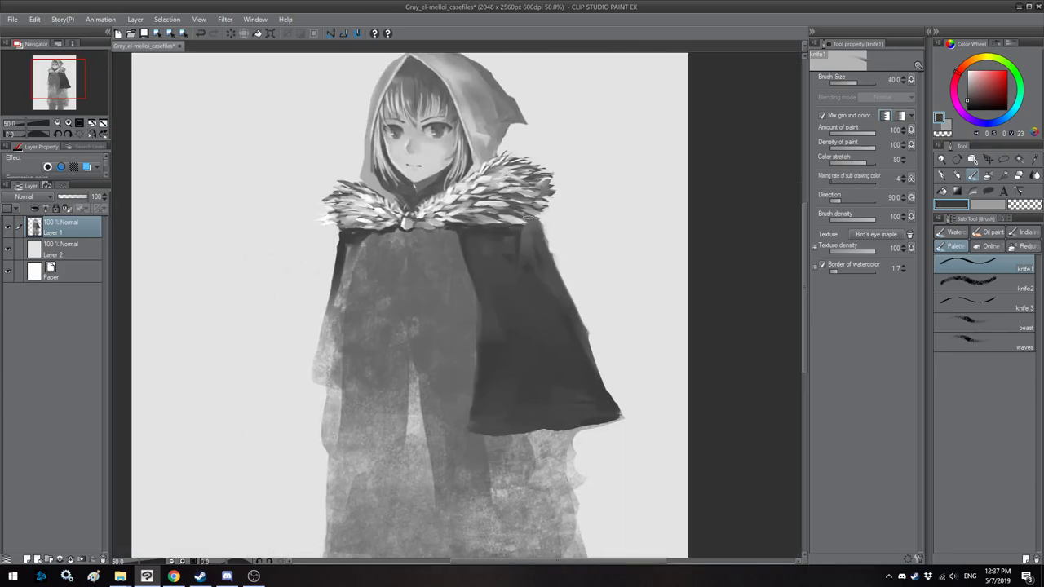
{"action": "key", "text": "bracketright"}
{"action": "left_click_drag", "start_coordinate": [528, 220], "coordinate": [540, 240]}
Step: Paint the smaller shoulder's cape panel dark from beneath the fur downward, starting with brush size 70
{"action": "key", "text": "h"}
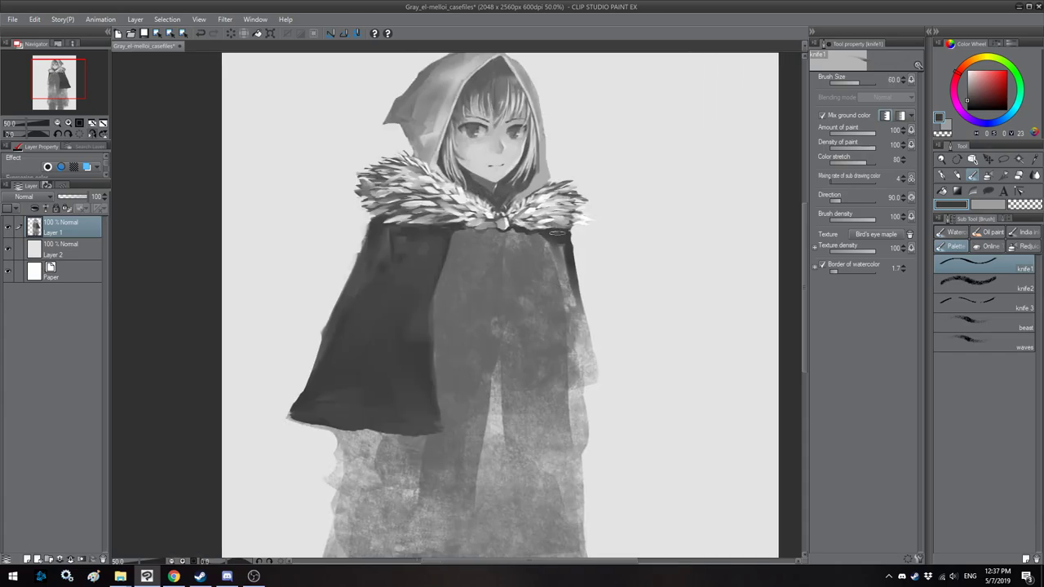
{"action": "key", "text": "bracketright"}
{"action": "key", "text": "bracketright"}
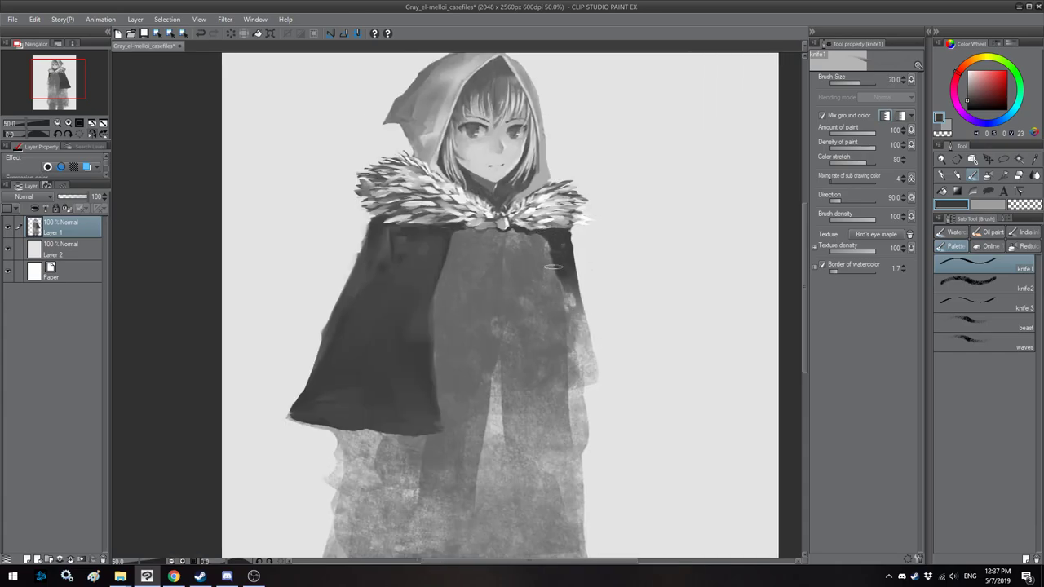
{"action": "mouse_move", "coordinate": [534, 237]}
{"action": "left_mouse_down"}
{"action": "mouse_move", "coordinate": [560, 341]}
{"action": "mouse_move", "coordinate": [569, 343]}
{"action": "left_mouse_up"}
{"action": "key", "text": "bracketright"}
{"action": "left_click_drag", "start_coordinate": [569, 277], "coordinate": [585, 362]}
{"action": "key", "text": "bracketleft"}
{"action": "mouse_move", "coordinate": [554, 328]}
{"action": "left_mouse_down"}
{"action": "mouse_move", "coordinate": [554, 415]}
{"action": "mouse_move", "coordinate": [580, 423]}
{"action": "left_mouse_up"}
Step: Fill the smaller shoulder's cape panel with dark gray down to a defined hem, enlarging the brush to 150
{"action": "key", "text": "bracketright"}
{"action": "key", "text": "bracketright"}
{"action": "key", "text": "bracketright"}
{"action": "mouse_move", "coordinate": [568, 299]}
{"action": "left_mouse_down"}
{"action": "mouse_move", "coordinate": [561, 384]}
{"action": "mouse_move", "coordinate": [603, 415]}
{"action": "left_mouse_up"}
{"action": "mouse_move", "coordinate": [581, 319]}
{"action": "left_mouse_down"}
{"action": "mouse_move", "coordinate": [605, 418]}
{"action": "mouse_move", "coordinate": [571, 419]}
{"action": "left_mouse_up"}
{"action": "key", "text": "h"}
{"action": "left_click_drag", "start_coordinate": [408, 375], "coordinate": [476, 363]}
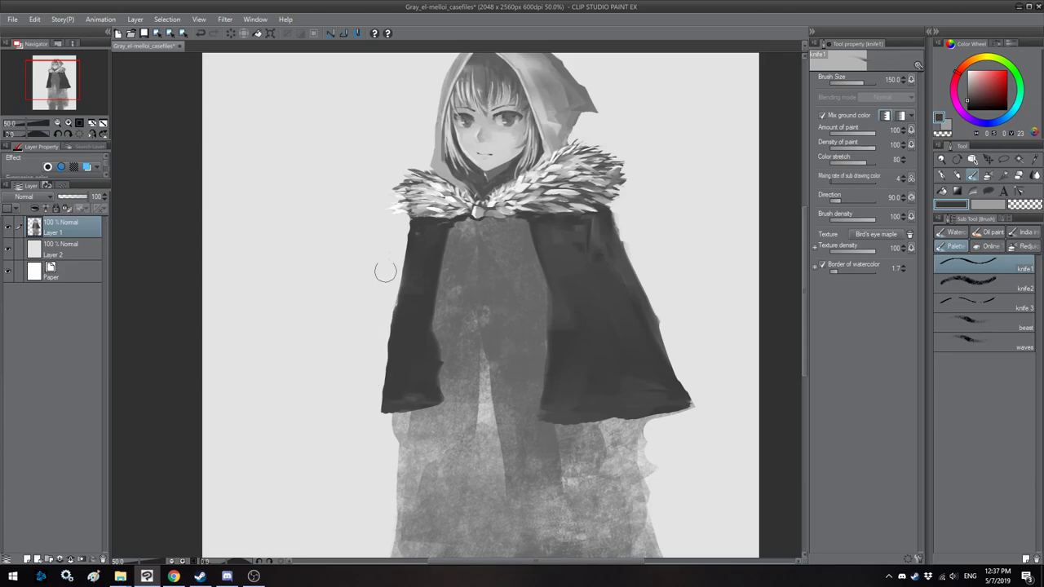
Step: Flare the smaller shoulder's dark panel outward toward the hem, varying the brush from size 80 to 150
{"action": "key", "text": "h"}
{"action": "left_click_drag", "start_coordinate": [400, 235], "coordinate": [406, 211]}
{"action": "key", "text": "bracketleft"}
{"action": "key", "text": "bracketleft"}
{"action": "key", "text": "bracketleft"}
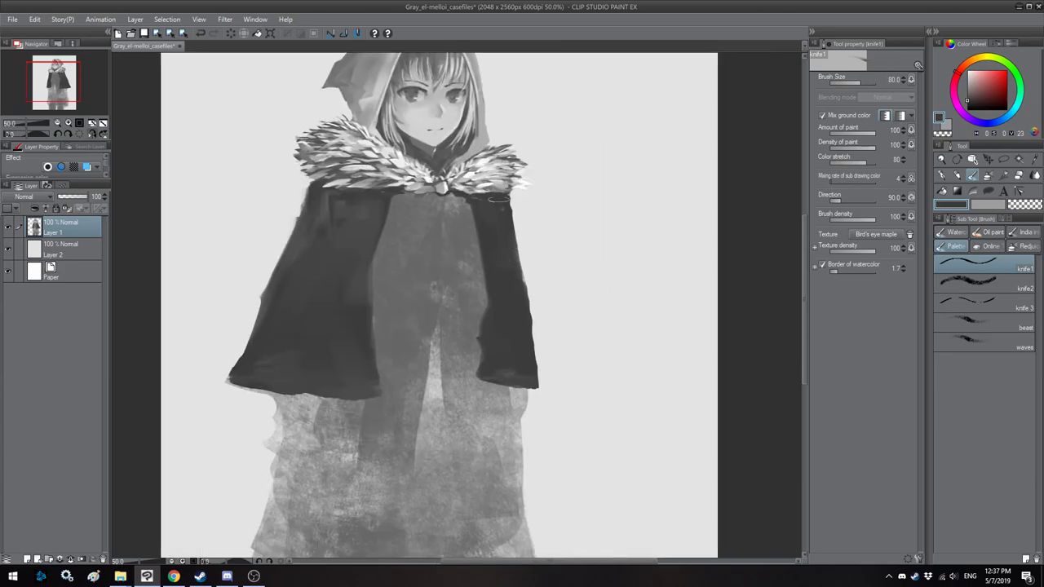
{"action": "key", "text": "bracketright"}
{"action": "key", "text": "bracketright"}
{"action": "mouse_move", "coordinate": [504, 230]}
{"action": "left_mouse_down"}
{"action": "mouse_move", "coordinate": [537, 378]}
{"action": "mouse_move", "coordinate": [510, 394]}
{"action": "left_mouse_up"}
{"action": "key", "text": "bracketright"}
{"action": "key", "text": "bracketright"}
{"action": "key", "text": "bracketleft"}
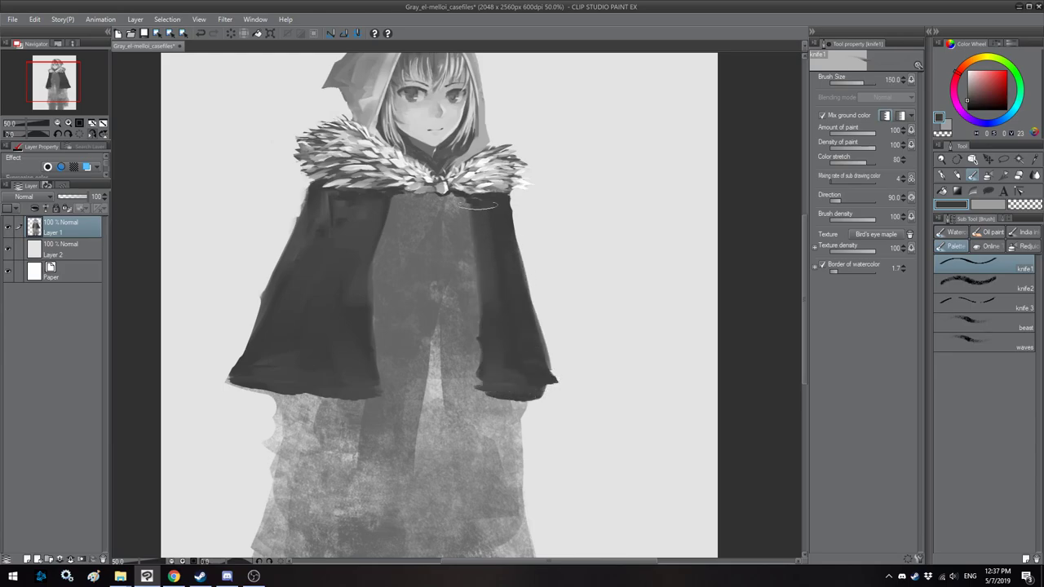
Step: Refine the larger dark panel's inner edge and hem corner, sampling the surrounding gray tones down to a value of 24
{"action": "key", "text": "h"}
{"action": "left_click_drag", "start_coordinate": [530, 247], "coordinate": [522, 243]}
{"action": "key", "text": "bracketleft"}
{"action": "key", "text": "bracketleft"}
{"action": "left_click_drag", "start_coordinate": [517, 191], "coordinate": [543, 287]}
{"action": "mouse_move", "coordinate": [538, 374]}
{"action": "left_mouse_down"}
{"action": "mouse_move", "coordinate": [533, 386]}
{"action": "mouse_move", "coordinate": [567, 389]}
{"action": "left_mouse_up"}
{"action": "left_click", "coordinate": [520, 337], "text": "alt"}
{"action": "key", "text": "bracketright"}
{"action": "left_click_drag", "start_coordinate": [521, 341], "coordinate": [524, 393]}
{"action": "left_click", "coordinate": [556, 344], "text": "alt"}
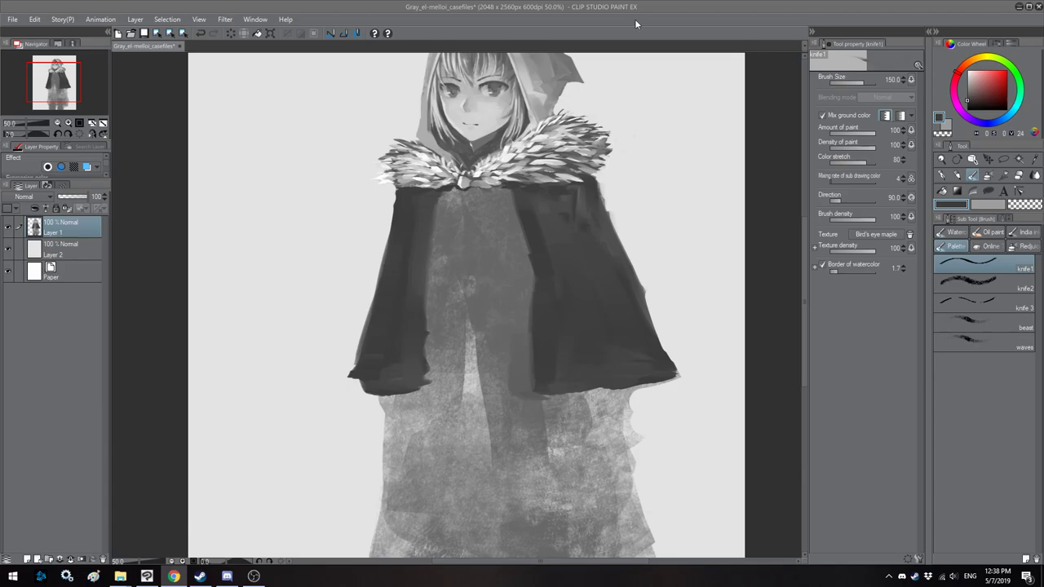
Step: Paint light hair strands down the middle of the bangs with a small brush
{"action": "scroll", "coordinate": [524, 391], "scroll_direction": "down", "scroll_amount": 2}
{"action": "scroll", "coordinate": [481, 220], "scroll_direction": "up", "scroll_amount": 5}
{"action": "scroll", "coordinate": [457, 184], "scroll_direction": "up", "scroll_amount": 2}
{"action": "scroll", "coordinate": [481, 190], "scroll_direction": "up", "scroll_amount": 2}
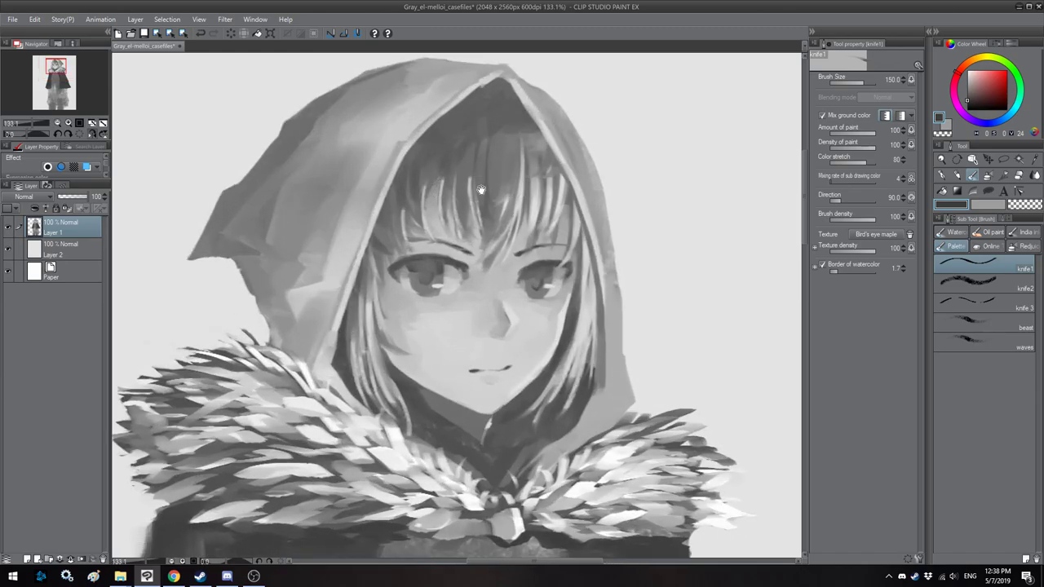
{"action": "scroll", "coordinate": [481, 189], "scroll_direction": "down", "scroll_amount": 2}
{"action": "scroll", "coordinate": [514, 232], "scroll_direction": "up", "scroll_amount": 2}
{"action": "key", "text": "bracketleft"}
{"action": "key", "text": "bracketleft"}
{"action": "key", "text": "bracketleft"}
{"action": "key", "text": "bracketleft"}
{"action": "key", "text": "bracketleft"}
{"action": "key", "text": "bracketleft"}
{"action": "key", "text": "bracketleft"}
{"action": "key", "text": "bracketleft"}
{"action": "key", "text": "bracketleft"}
{"action": "key", "text": "bracketleft"}
{"action": "key", "text": "bracketleft"}
{"action": "key", "text": "bracketleft"}
{"action": "left_click_drag", "start_coordinate": [520, 187], "coordinate": [517, 259]}
{"action": "left_click_drag", "start_coordinate": [522, 205], "coordinate": [504, 279]}
{"action": "left_click_drag", "start_coordinate": [501, 218], "coordinate": [509, 270]}
Step: Broaden the light strands in the central bangs and extend them up toward the hair's crown with a slightly larger brush
{"action": "key", "text": "bracketright"}
{"action": "key", "text": "bracketright"}
{"action": "left_click_drag", "start_coordinate": [501, 191], "coordinate": [507, 254]}
{"action": "left_click_drag", "start_coordinate": [505, 211], "coordinate": [507, 267]}
{"action": "left_click_drag", "start_coordinate": [520, 176], "coordinate": [520, 253]}
{"action": "left_click_drag", "start_coordinate": [508, 186], "coordinate": [503, 222]}
{"action": "mouse_move", "coordinate": [509, 166]}
{"action": "left_mouse_down"}
{"action": "mouse_move", "coordinate": [502, 222]}
{"action": "mouse_move", "coordinate": [521, 222]}
{"action": "left_mouse_up"}
Step: Add near-white strands beside the central bangs, on the hood's narrower side, reducing the brush to size 12
{"action": "key", "text": "bracketleft"}
{"action": "key", "text": "bracketleft"}
{"action": "left_click_drag", "start_coordinate": [535, 183], "coordinate": [540, 209]}
{"action": "key", "text": "bracketleft"}
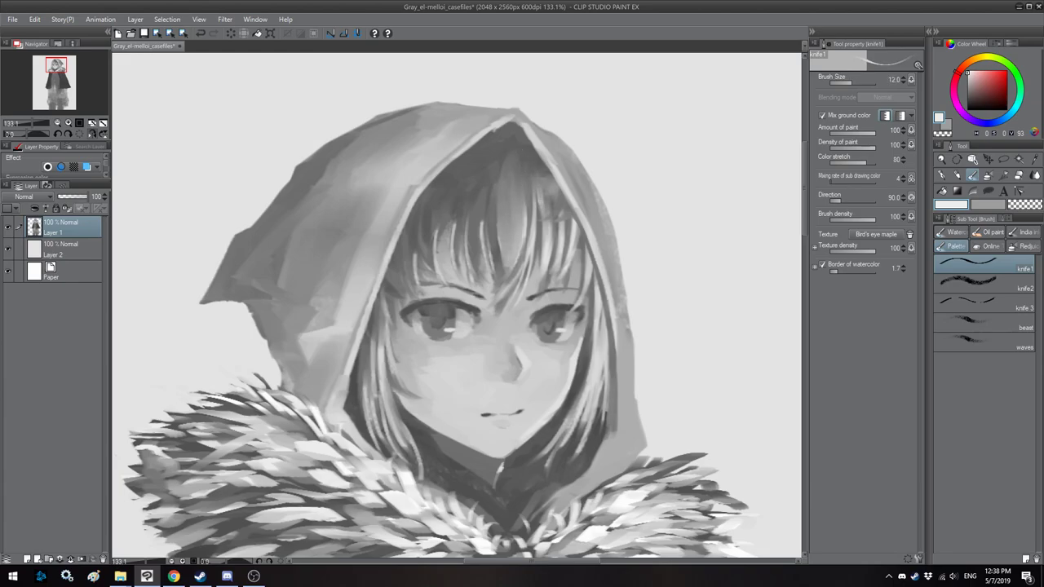
{"action": "left_click_drag", "start_coordinate": [539, 169], "coordinate": [545, 214]}
Step: Paint fine near-white strands along both sides of the central bangs with brush sizes 7 and 10
{"action": "key", "text": "h"}
{"action": "key", "text": "bracketleft"}
{"action": "key", "text": "bracketleft"}
{"action": "key", "text": "bracketleft"}
{"action": "key", "text": "bracketleft"}
{"action": "key", "text": "bracketleft"}
{"action": "mouse_move", "coordinate": [398, 182]}
{"action": "left_mouse_down"}
{"action": "mouse_move", "coordinate": [398, 243]}
{"action": "mouse_move", "coordinate": [423, 208]}
{"action": "mouse_move", "coordinate": [415, 268]}
{"action": "left_mouse_up"}
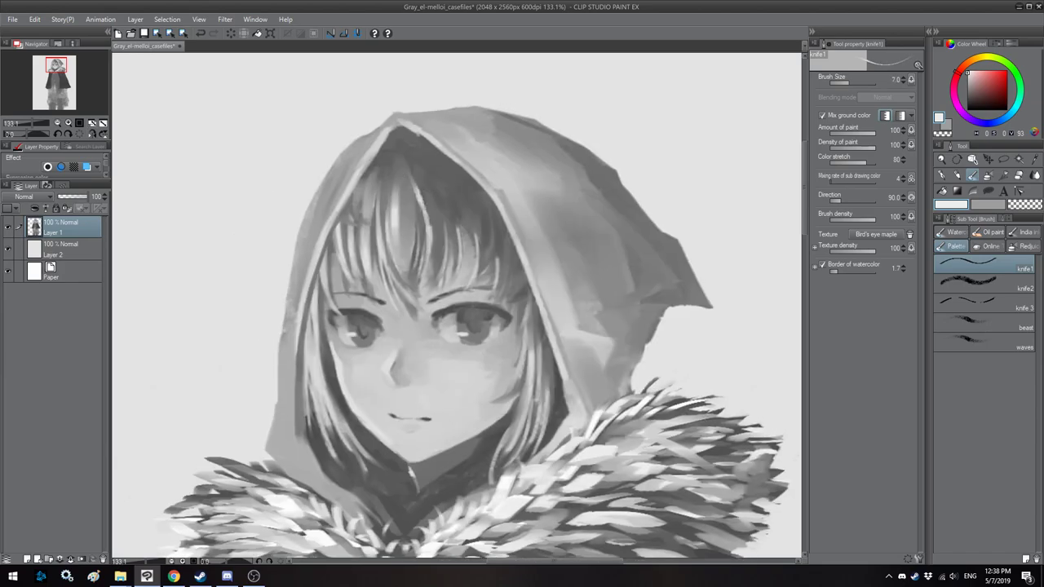
{"action": "key", "text": "h"}
{"action": "left_click_drag", "start_coordinate": [522, 173], "coordinate": [522, 244]}
{"action": "key", "text": "bracketright"}
{"action": "left_click_drag", "start_coordinate": [482, 182], "coordinate": [471, 230]}
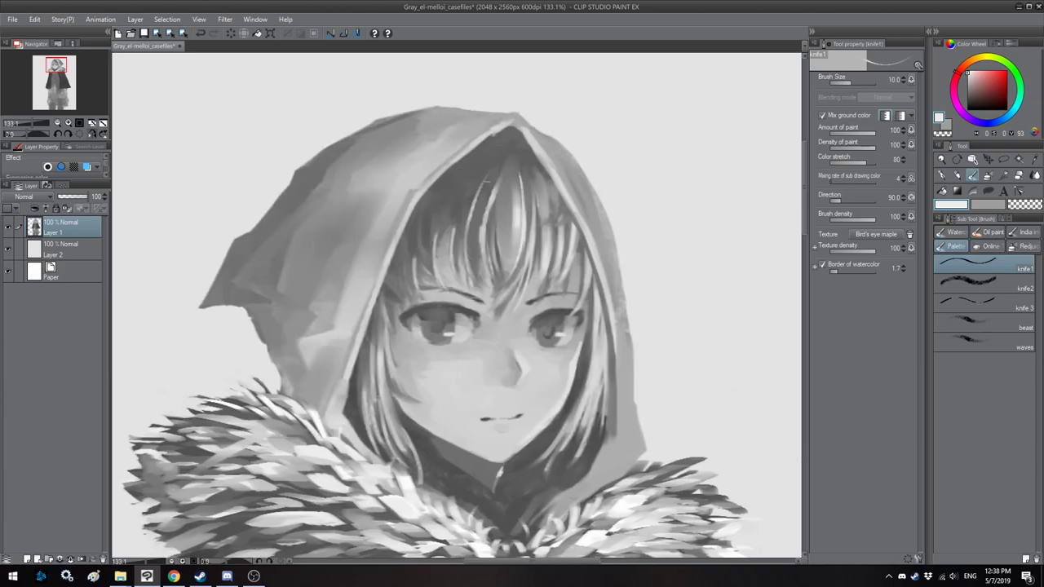
Step: Paint wider light strands sweeping across the bangs on the hood's broader side, finishing at brush size 15
{"action": "key", "text": "bracketright"}
{"action": "key", "text": "bracketright"}
{"action": "mouse_move", "coordinate": [489, 173]}
{"action": "left_mouse_down"}
{"action": "mouse_move", "coordinate": [473, 243]}
{"action": "mouse_move", "coordinate": [457, 215]}
{"action": "mouse_move", "coordinate": [432, 234]}
{"action": "left_mouse_up"}
{"action": "key", "text": "bracketright"}
{"action": "key", "text": "bracketleft"}
{"action": "key", "text": "bracketleft"}
{"action": "mouse_move", "coordinate": [454, 197]}
{"action": "left_mouse_down"}
{"action": "mouse_move", "coordinate": [438, 270]}
{"action": "mouse_move", "coordinate": [439, 244]}
{"action": "left_mouse_up"}
{"action": "left_click_drag", "start_coordinate": [445, 205], "coordinate": [431, 266]}
{"action": "key", "text": "bracketleft"}
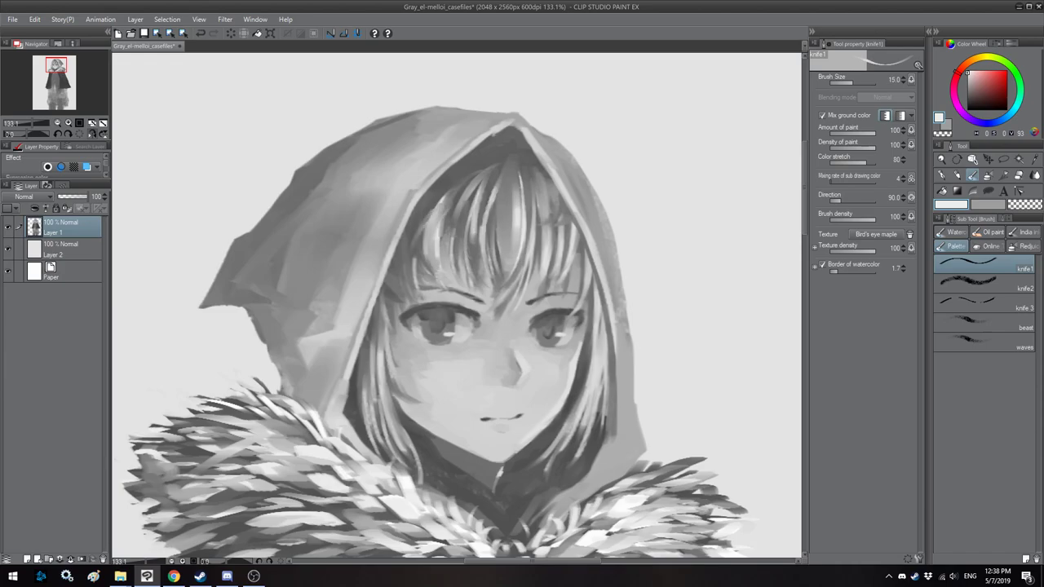
Step: Brighten the side hair locks beside the face with near-white strands, using brush sizes from 7 to 17
{"action": "scroll", "coordinate": [445, 243], "scroll_direction": "down", "scroll_amount": 4}
{"action": "key", "text": "h"}
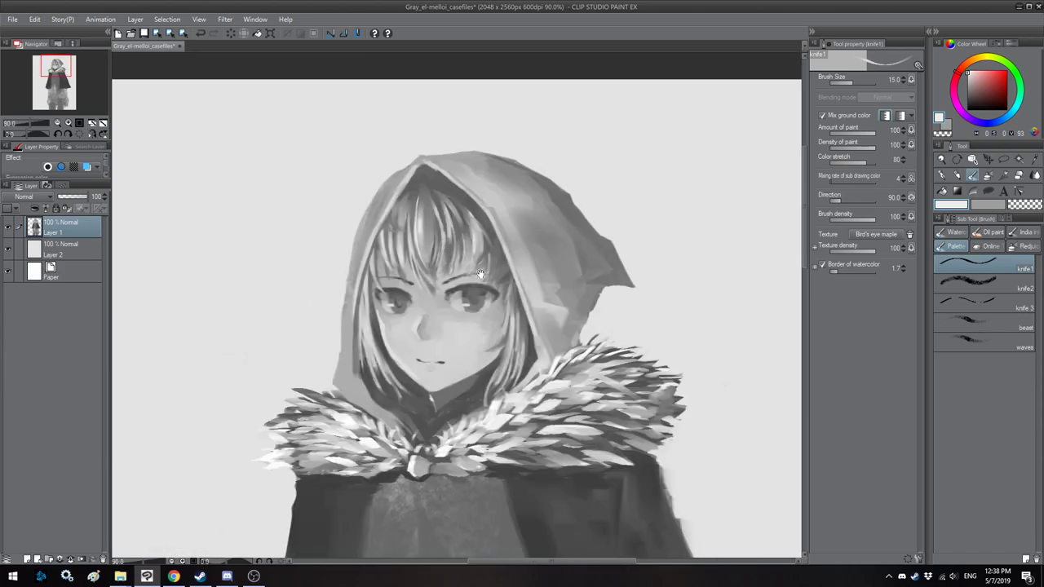
{"action": "key", "text": "h"}
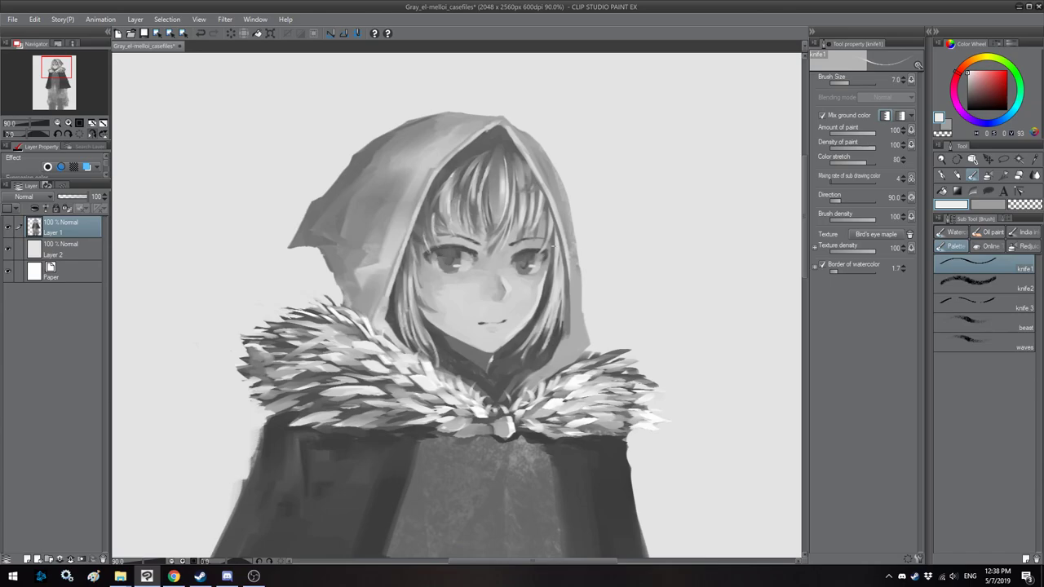
{"action": "left_click_drag", "start_coordinate": [556, 323], "coordinate": [553, 309]}
{"action": "key", "text": "bracketright"}
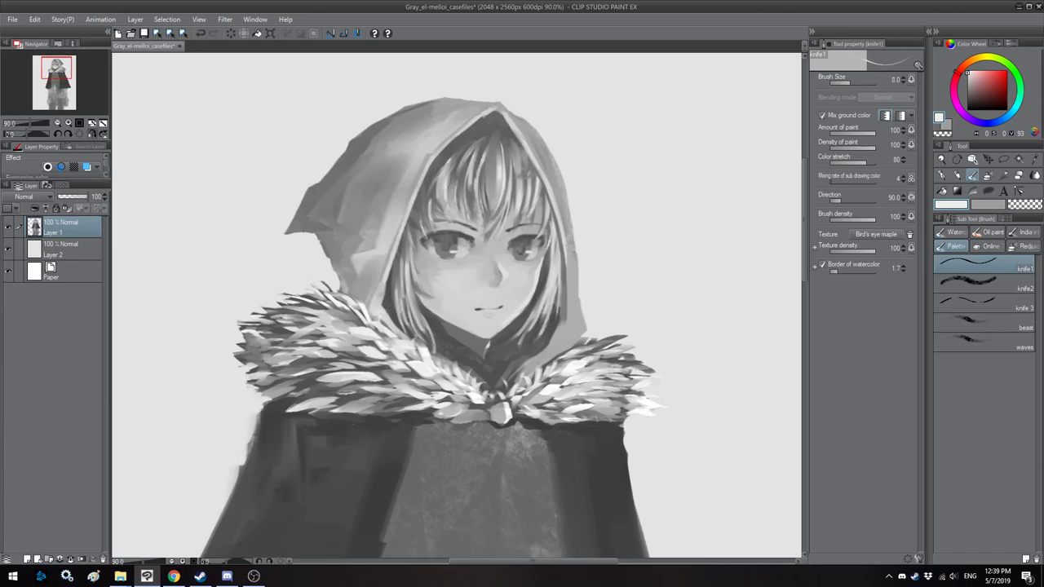
{"action": "key", "text": "bracketright"}
{"action": "key", "text": "bracketright"}
{"action": "key", "text": "bracketleft"}
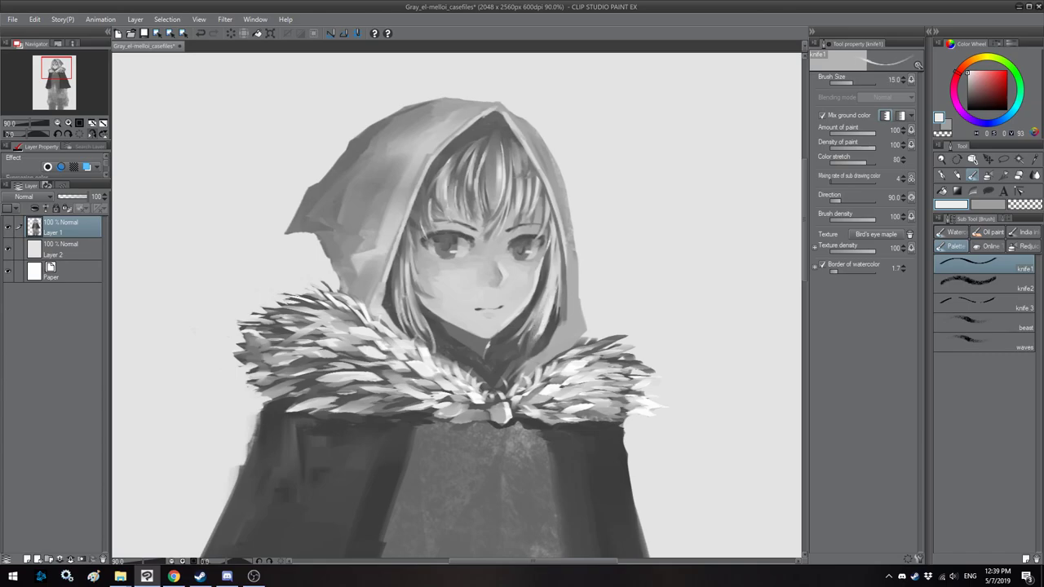
{"action": "key", "text": "h"}
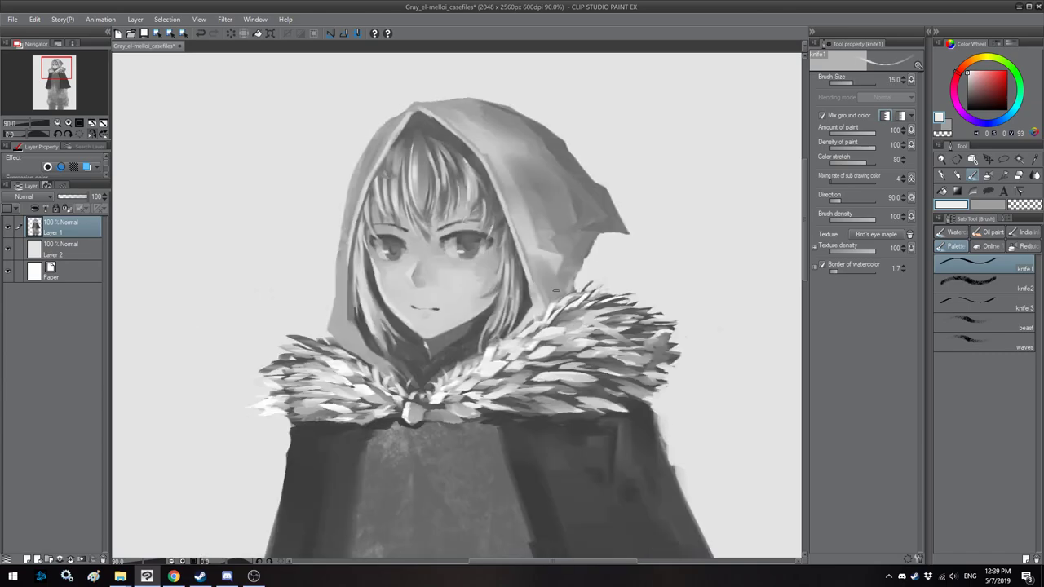
{"action": "left_click_drag", "start_coordinate": [502, 305], "coordinate": [491, 307]}
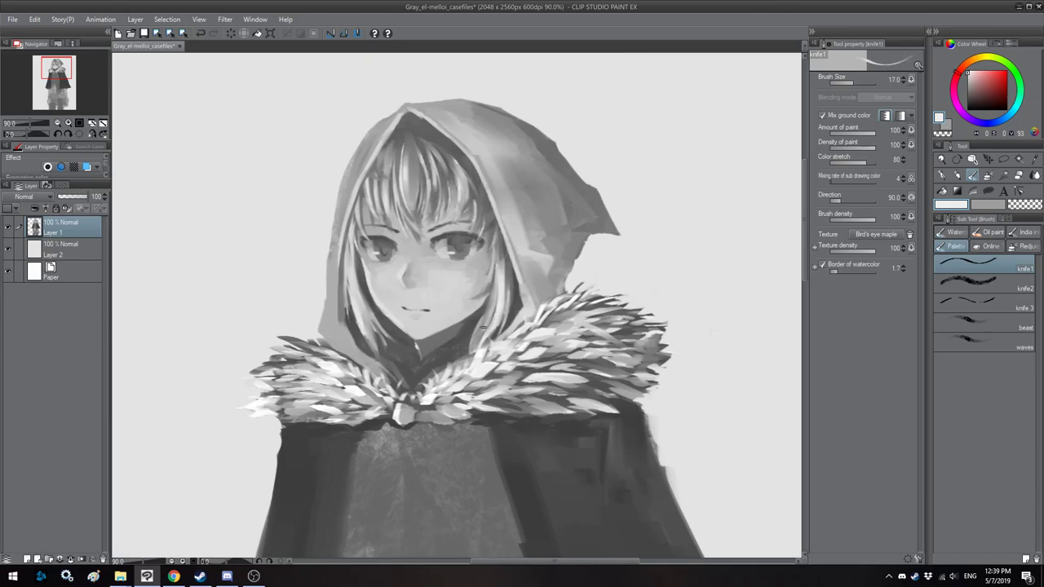
Step: Refine the hair lock tips beside the neck with sampled dark and light greys, using brush sizes from 15 to 20
{"action": "left_click", "coordinate": [468, 332], "text": "alt"}
{"action": "key", "text": "["}
{"action": "left_click_drag", "start_coordinate": [469, 334], "coordinate": [479, 313]}
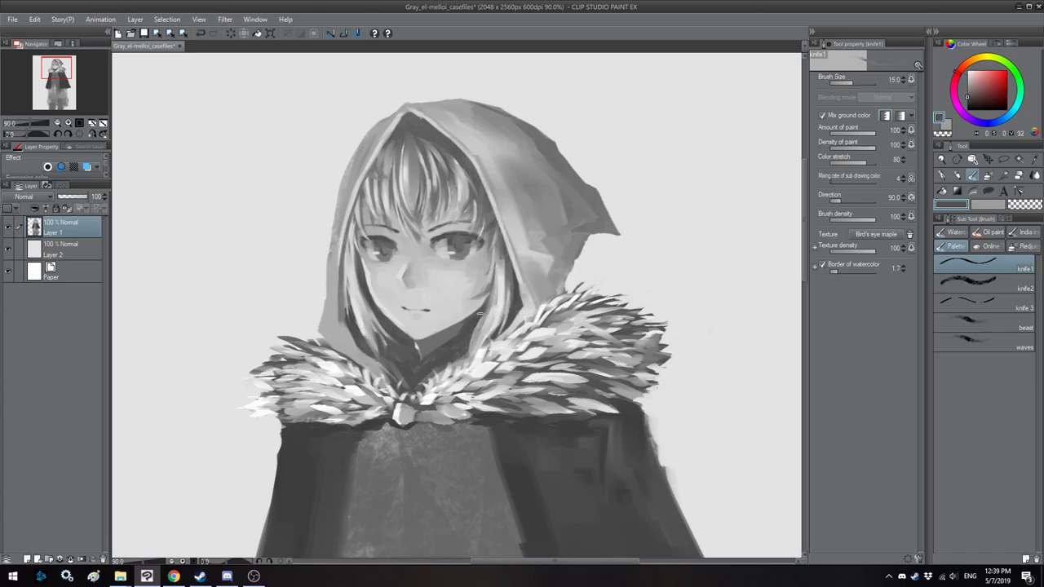
{"action": "left_click", "coordinate": [473, 345], "text": "alt"}
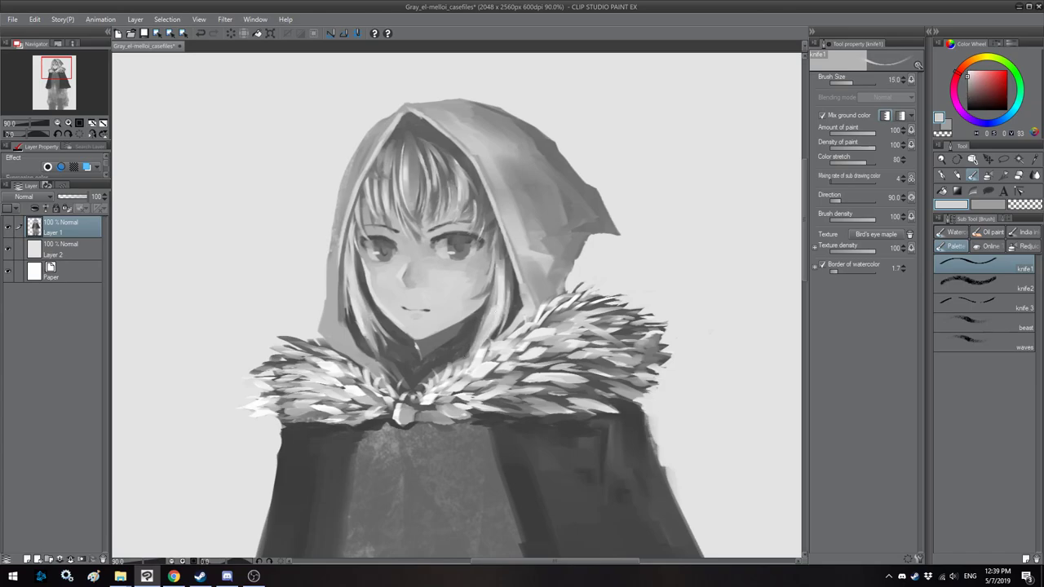
{"action": "key", "text": "bracketleft"}
{"action": "left_click", "coordinate": [469, 356], "text": "alt"}
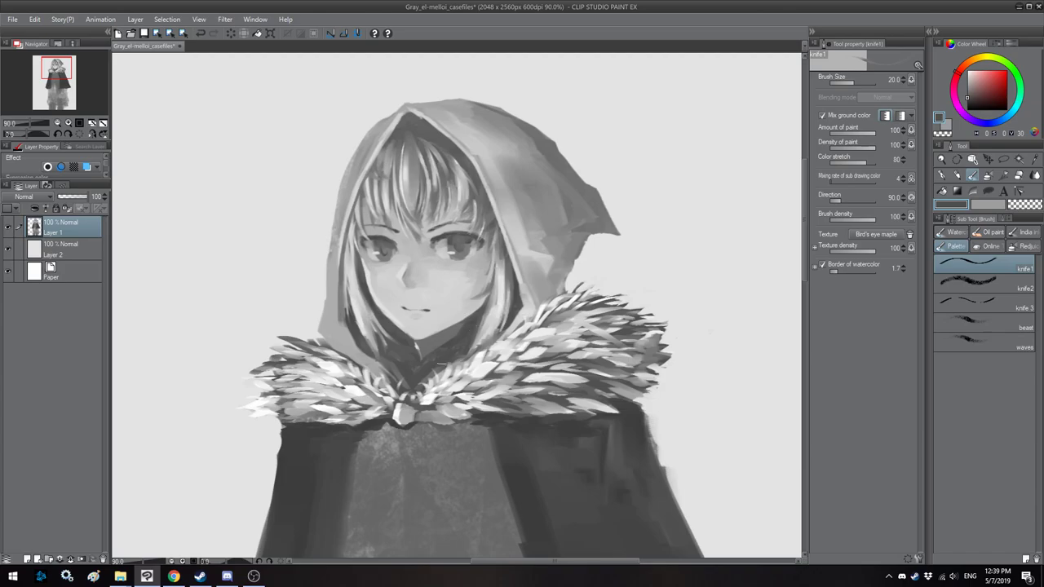
Step: Examine the whole figure's proportions and cape shape in both mirrored and normal views
{"action": "scroll", "coordinate": [442, 286], "scroll_direction": "down", "scroll_amount": 3}
{"action": "key", "text": "h"}
{"action": "scroll", "coordinate": [471, 210], "scroll_direction": "down", "scroll_amount": 1}
{"action": "left_click_drag", "start_coordinate": [486, 318], "coordinate": [478, 200]}
{"action": "scroll", "coordinate": [512, 200], "scroll_direction": "down", "scroll_amount": 2}
{"action": "key", "text": "h"}
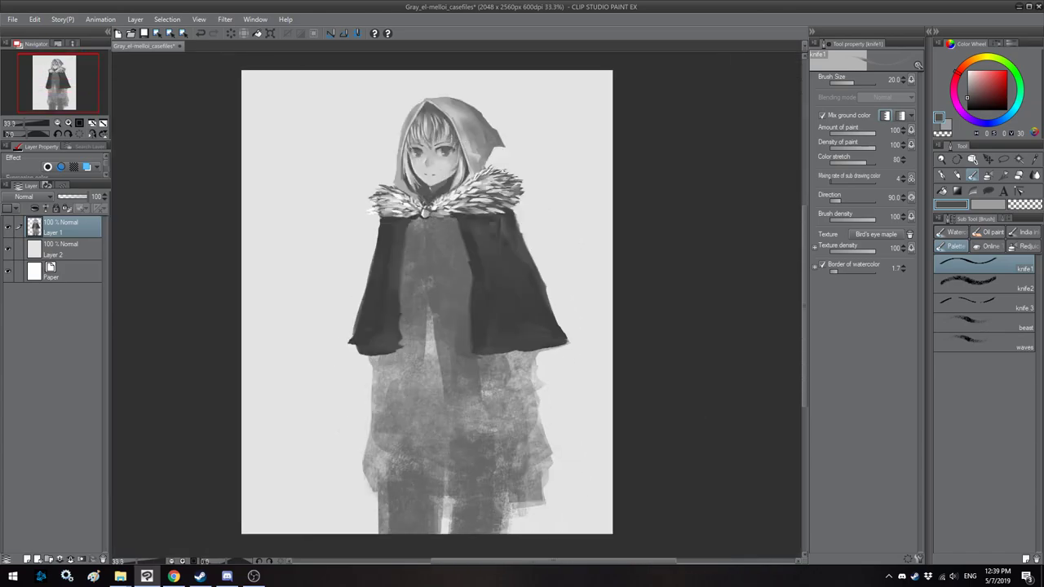
{"action": "scroll", "coordinate": [481, 353], "scroll_direction": "up", "scroll_amount": 4}
{"action": "mouse_move", "coordinate": [449, 327]}
{"action": "left_mouse_down"}
{"action": "mouse_move", "coordinate": [459, 310]}
{"action": "mouse_move", "coordinate": [443, 280]}
{"action": "mouse_move", "coordinate": [451, 307]}
{"action": "left_mouse_up"}
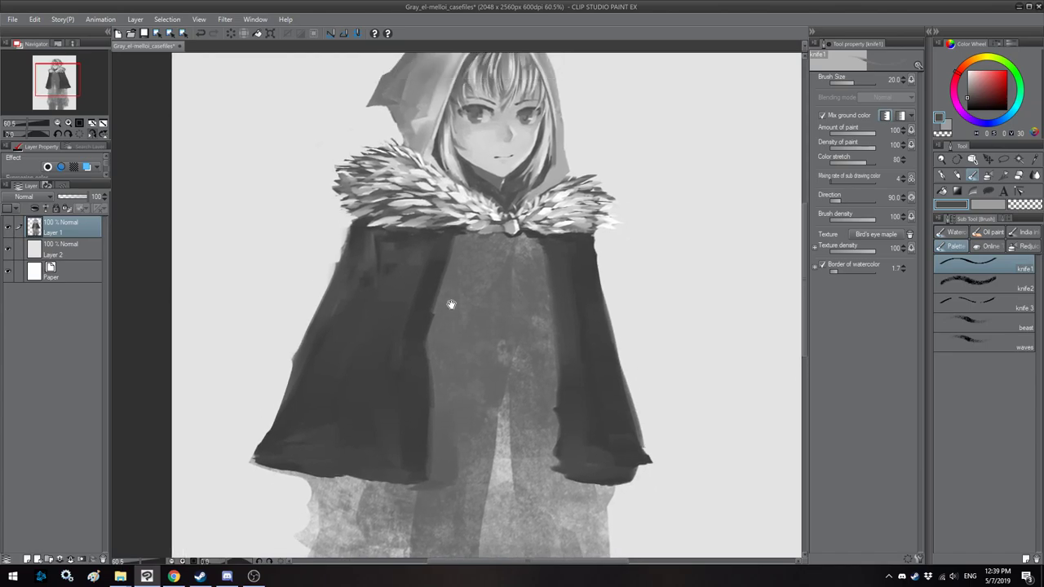
{"action": "scroll", "coordinate": [447, 302], "scroll_direction": "down", "scroll_amount": 1}
{"action": "scroll", "coordinate": [436, 348], "scroll_direction": "down", "scroll_amount": 1}
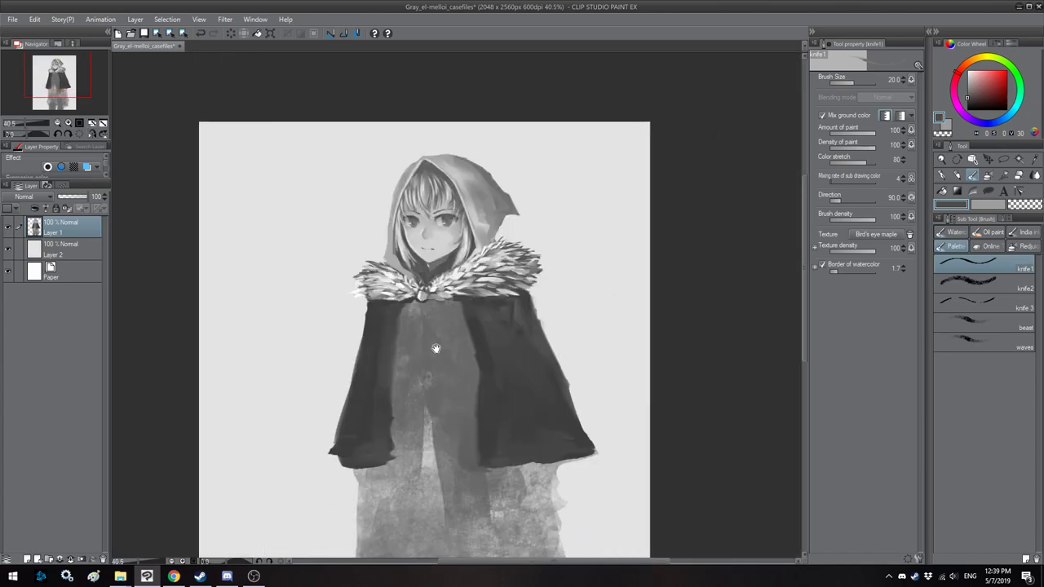
{"action": "scroll", "coordinate": [436, 348], "scroll_direction": "down", "scroll_amount": 1}
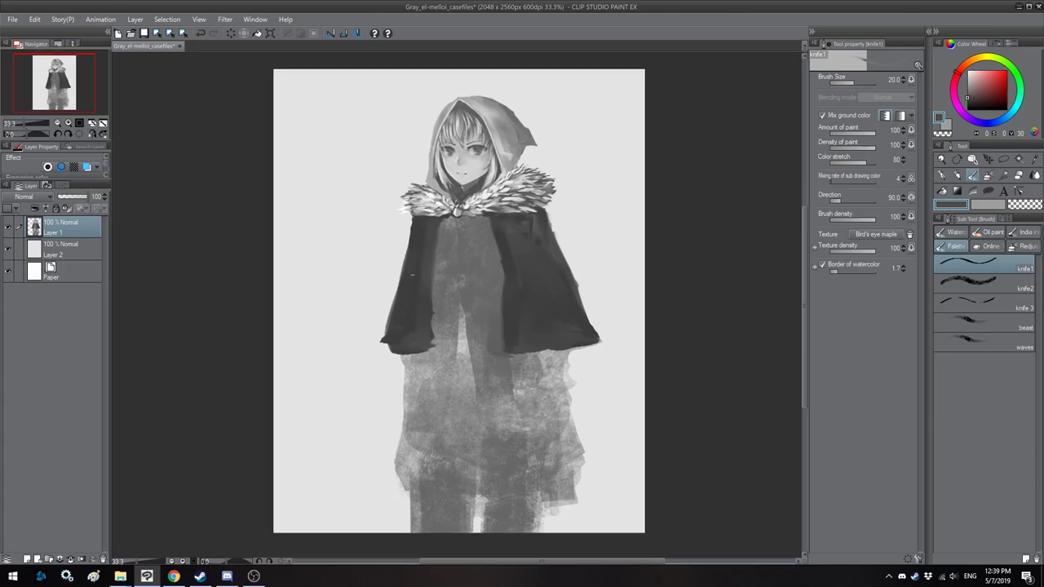
{"action": "key", "text": "ctrl+t"}
{"action": "left_click_drag", "start_coordinate": [694, 182], "coordinate": [636, 163]}
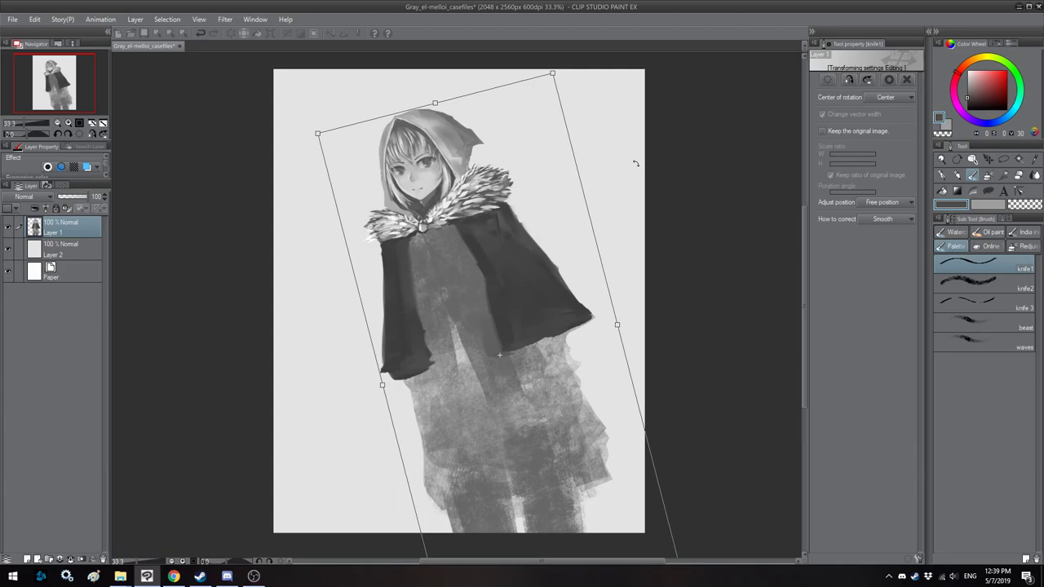
{"action": "key", "text": "Escape"}
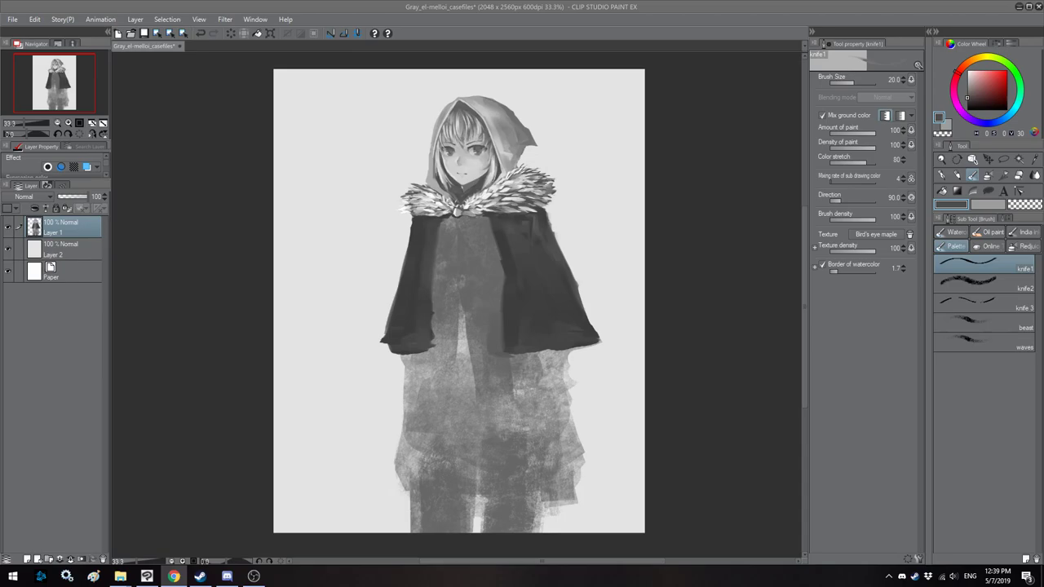
Step: Compare the full figure in mirrored and normal views, and sample a dark grey from the cape's wider panel
{"action": "left_click", "coordinate": [623, 4]}
{"action": "scroll", "coordinate": [499, 263], "scroll_direction": "down", "scroll_amount": 2}
{"action": "key", "text": "h"}
{"action": "scroll", "coordinate": [400, 234], "scroll_direction": "up", "scroll_amount": 2}
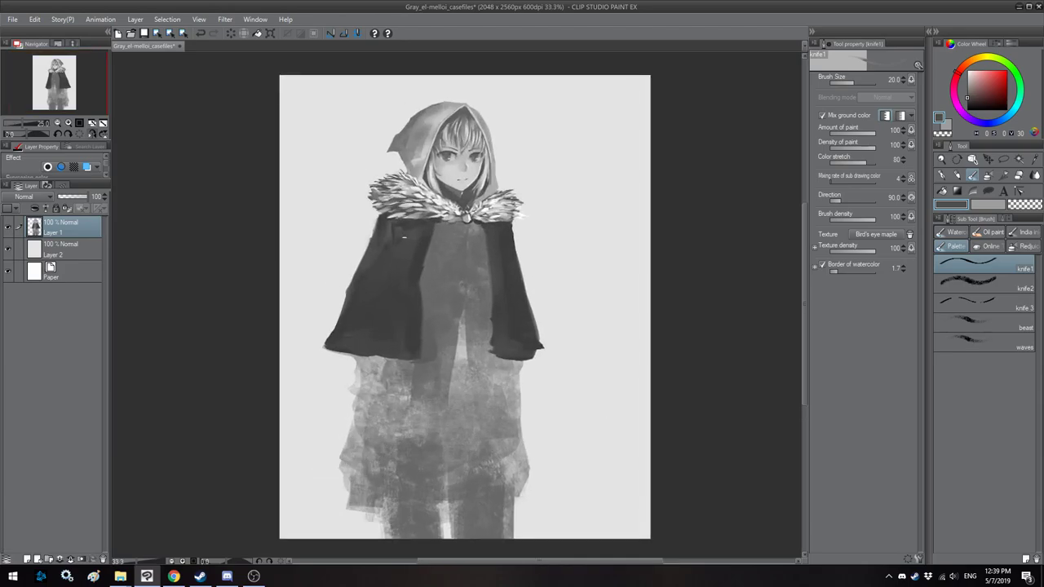
{"action": "key", "text": "h"}
{"action": "left_click_drag", "start_coordinate": [495, 236], "coordinate": [486, 232]}
{"action": "left_click", "coordinate": [491, 240], "text": "alt"}
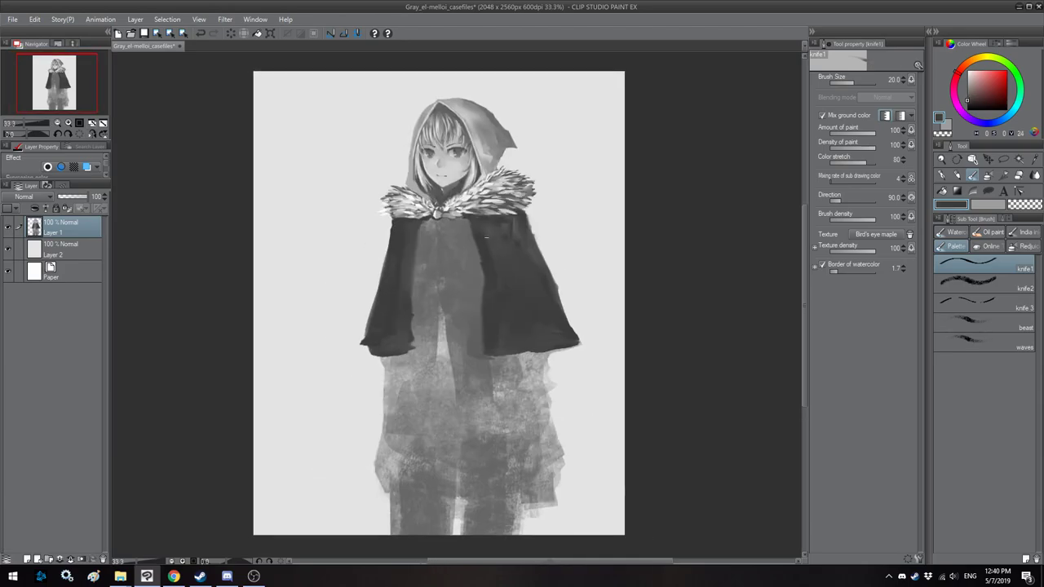
Step: Paint broad dark grey zigzag fold strokes down the coat front between the cape panels and just below the hem
{"action": "left_click_drag", "start_coordinate": [510, 279], "coordinate": [520, 285]}
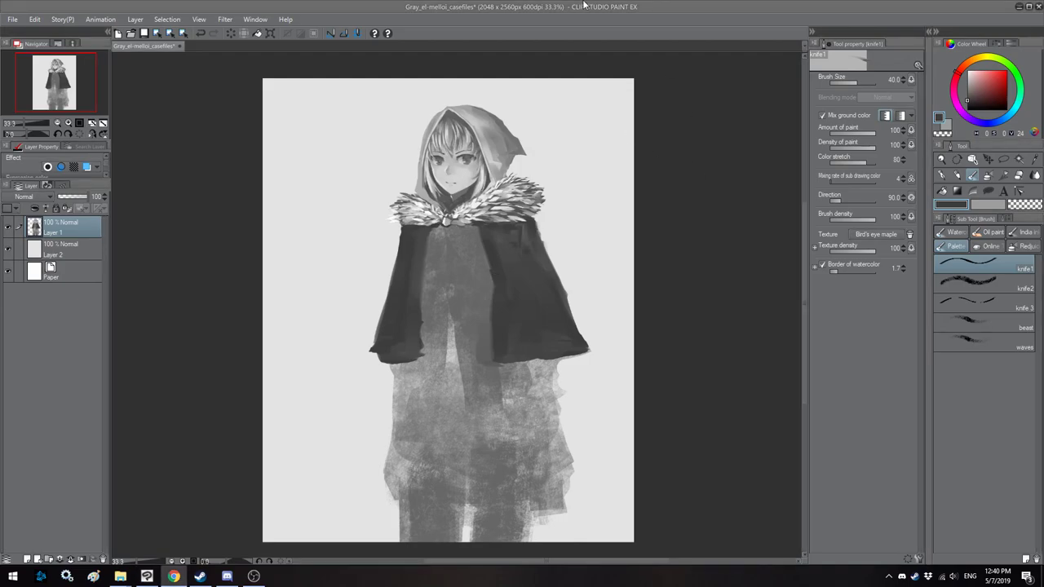
{"action": "scroll", "coordinate": [461, 237], "scroll_direction": "up", "scroll_amount": 2}
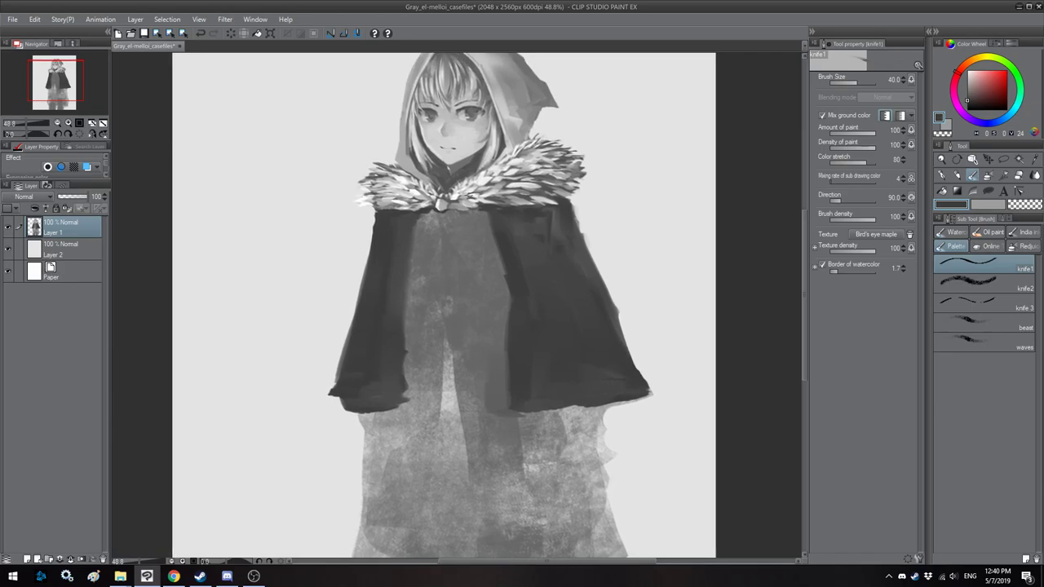
{"action": "key", "text": "bracketright"}
{"action": "key", "text": "bracketright"}
{"action": "key", "text": "bracketright"}
{"action": "key", "text": "bracketright"}
{"action": "mouse_move", "coordinate": [485, 217]}
{"action": "left_mouse_down"}
{"action": "mouse_move", "coordinate": [444, 228]}
{"action": "mouse_move", "coordinate": [452, 215]}
{"action": "mouse_move", "coordinate": [425, 217]}
{"action": "mouse_move", "coordinate": [469, 231]}
{"action": "mouse_move", "coordinate": [445, 252]}
{"action": "mouse_move", "coordinate": [432, 237]}
{"action": "mouse_move", "coordinate": [475, 267]}
{"action": "mouse_move", "coordinate": [451, 281]}
{"action": "mouse_move", "coordinate": [442, 328]}
{"action": "mouse_move", "coordinate": [462, 329]}
{"action": "mouse_move", "coordinate": [456, 348]}
{"action": "mouse_move", "coordinate": [426, 365]}
{"action": "mouse_move", "coordinate": [496, 372]}
{"action": "mouse_move", "coordinate": [483, 346]}
{"action": "mouse_move", "coordinate": [448, 357]}
{"action": "mouse_move", "coordinate": [463, 382]}
{"action": "mouse_move", "coordinate": [446, 421]}
{"action": "mouse_move", "coordinate": [473, 419]}
{"action": "mouse_move", "coordinate": [392, 426]}
{"action": "mouse_move", "coordinate": [454, 452]}
{"action": "mouse_move", "coordinate": [436, 434]}
{"action": "mouse_move", "coordinate": [502, 440]}
{"action": "mouse_move", "coordinate": [449, 468]}
{"action": "mouse_move", "coordinate": [426, 455]}
{"action": "left_mouse_up"}
{"action": "key", "text": "bracketright"}
{"action": "key", "text": "bracketright"}
{"action": "key", "text": "bracketright"}
{"action": "key", "text": "bracketright"}
{"action": "key", "text": "bracketleft"}
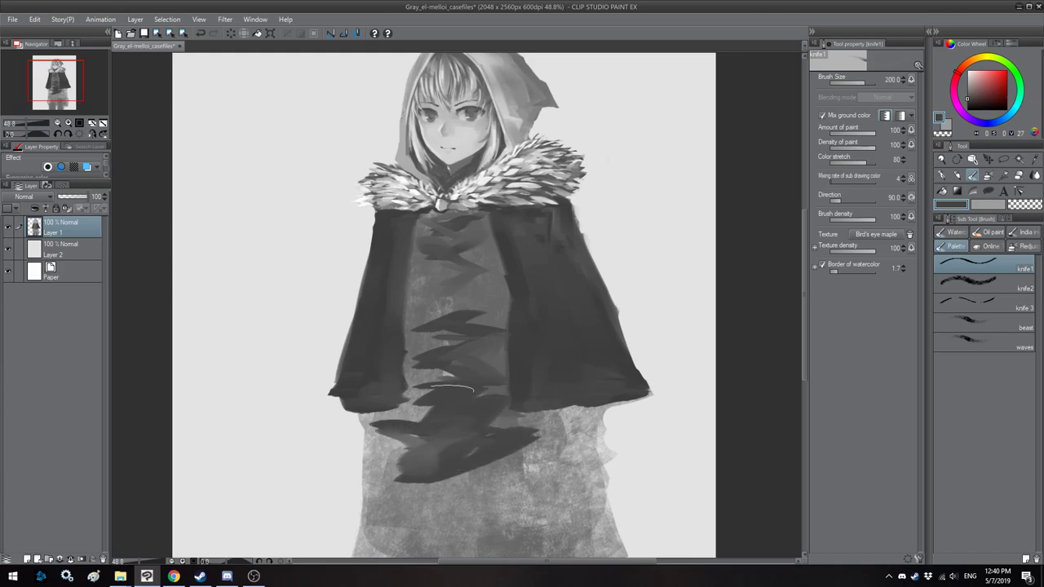
{"action": "key", "text": "bracketleft"}
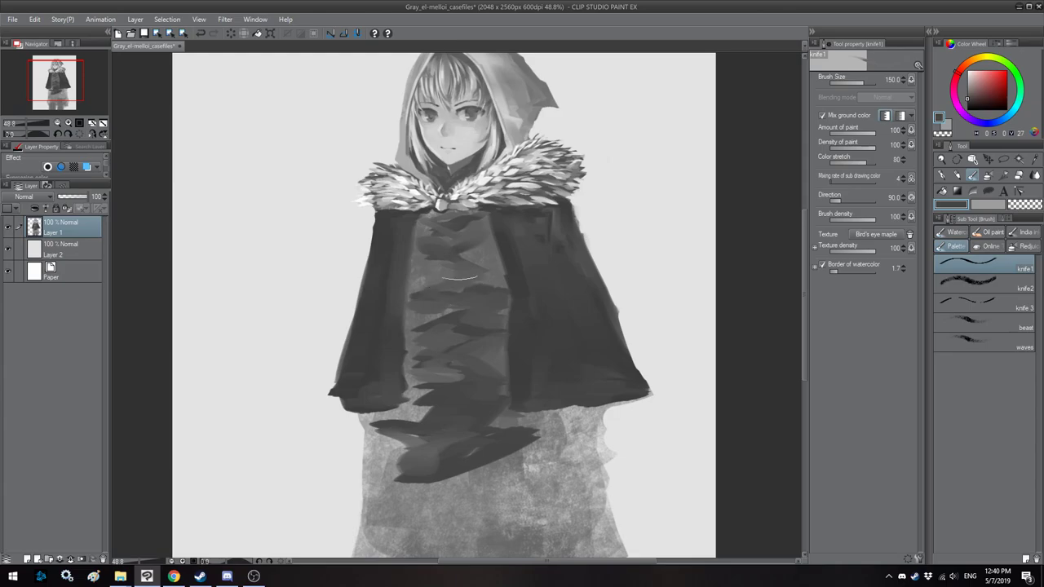
Step: Mirror the canvas and smooth the folds on the upper chest of the coat with a smaller knife1 brush
{"action": "key", "text": "h"}
{"action": "left_click_drag", "start_coordinate": [488, 274], "coordinate": [504, 278]}
{"action": "key", "text": "bracketleft"}
{"action": "key", "text": "bracketleft"}
{"action": "key", "text": "bracketleft"}
{"action": "key", "text": "bracketleft"}
{"action": "key", "text": "bracketleft"}
{"action": "key", "text": "bracketleft"}
{"action": "mouse_move", "coordinate": [451, 222]}
{"action": "left_mouse_down"}
{"action": "mouse_move", "coordinate": [509, 227]}
{"action": "mouse_move", "coordinate": [514, 254]}
{"action": "left_mouse_up"}
{"action": "key", "text": "bracketright"}
{"action": "key", "text": "bracketright"}
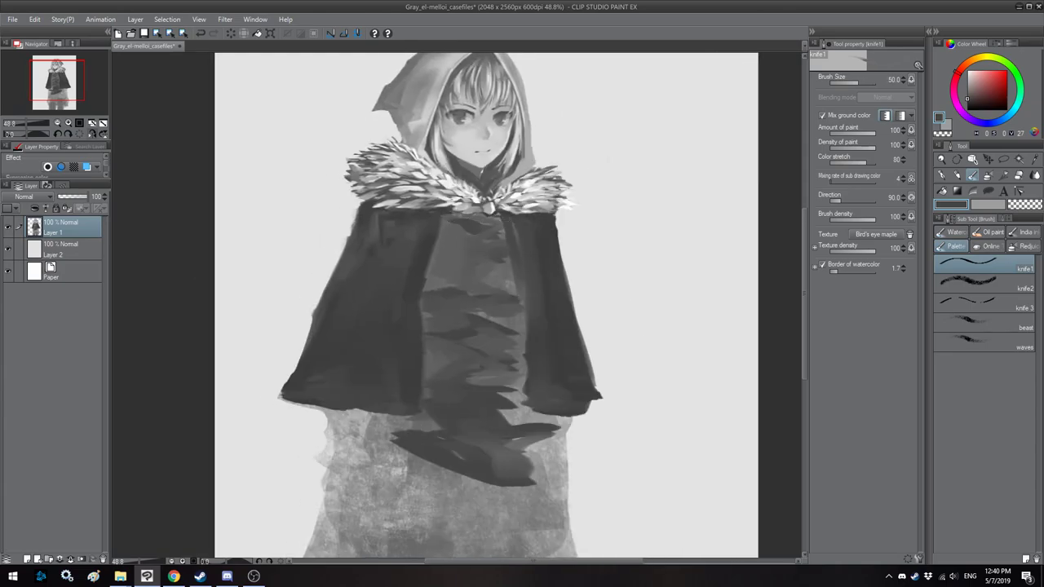
Step: Sample the dark cape grey and repaint the wide cape panel's inner edge down along the coat front
{"action": "left_click", "coordinate": [423, 261], "text": "alt"}
{"action": "left_click_drag", "start_coordinate": [436, 228], "coordinate": [428, 316]}
{"action": "left_click_drag", "start_coordinate": [429, 272], "coordinate": [435, 387]}
{"action": "mouse_move", "coordinate": [425, 295]}
{"action": "left_mouse_down"}
{"action": "mouse_move", "coordinate": [428, 398]}
{"action": "mouse_move", "coordinate": [464, 375]}
{"action": "left_mouse_up"}
Step: Darken the lower hems of both cape panels with a larger brush
{"action": "key", "text": "bracketright"}
{"action": "key", "text": "bracketright"}
{"action": "key", "text": "bracketright"}
{"action": "mouse_move", "coordinate": [379, 380]}
{"action": "left_mouse_down"}
{"action": "mouse_move", "coordinate": [447, 379]}
{"action": "mouse_move", "coordinate": [350, 373]}
{"action": "mouse_move", "coordinate": [468, 386]}
{"action": "mouse_move", "coordinate": [444, 380]}
{"action": "left_mouse_up"}
{"action": "key", "text": "bracketright"}
{"action": "mouse_move", "coordinate": [574, 383]}
{"action": "left_mouse_down"}
{"action": "mouse_move", "coordinate": [552, 385]}
{"action": "mouse_move", "coordinate": [606, 385]}
{"action": "mouse_move", "coordinate": [618, 368]}
{"action": "mouse_move", "coordinate": [613, 383]}
{"action": "mouse_move", "coordinate": [581, 388]}
{"action": "mouse_move", "coordinate": [574, 365]}
{"action": "left_mouse_up"}
Step: Shade the narrow cape panel's inner edge with long downward strokes using a reduced brush size
{"action": "key", "text": "bracketleft"}
{"action": "key", "text": "bracketleft"}
{"action": "key", "text": "bracketleft"}
{"action": "mouse_move", "coordinate": [539, 264]}
{"action": "left_mouse_down"}
{"action": "mouse_move", "coordinate": [545, 313]}
{"action": "mouse_move", "coordinate": [528, 305]}
{"action": "mouse_move", "coordinate": [546, 342]}
{"action": "left_mouse_up"}
{"action": "key", "text": "bracketleft"}
{"action": "mouse_move", "coordinate": [540, 220]}
{"action": "left_mouse_down"}
{"action": "mouse_move", "coordinate": [536, 190]}
{"action": "mouse_move", "coordinate": [562, 335]}
{"action": "left_mouse_up"}
{"action": "left_click", "coordinate": [546, 193], "text": "alt"}
Step: Extend the wide cape panel's inner edge from the fur collar downward in dark grey at brush size 80
{"action": "key", "text": "bracketright"}
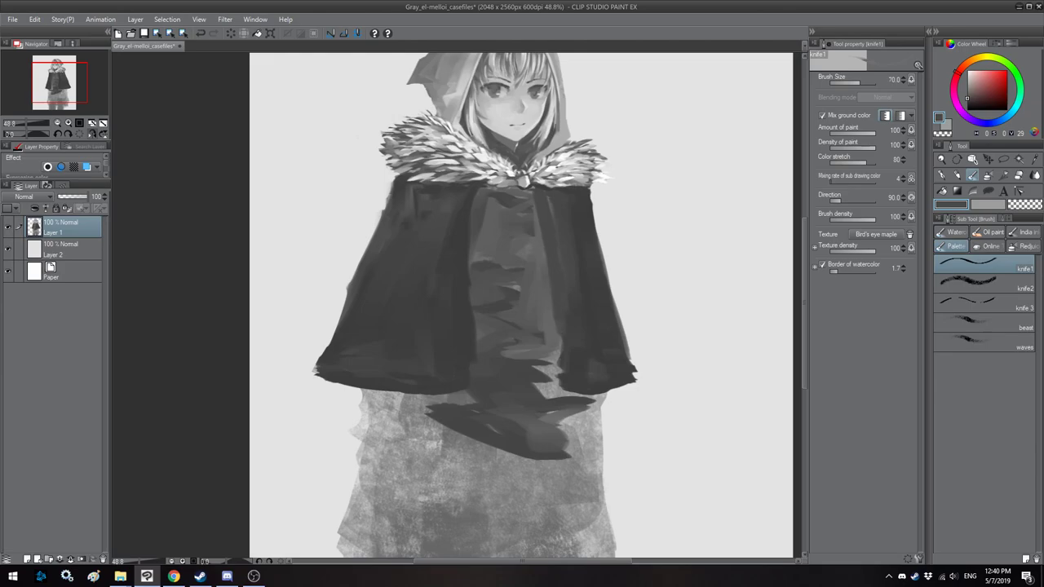
{"action": "left_click", "coordinate": [468, 217], "text": "alt"}
{"action": "key", "text": "bracketright"}
{"action": "left_click_drag", "start_coordinate": [488, 192], "coordinate": [454, 323]}
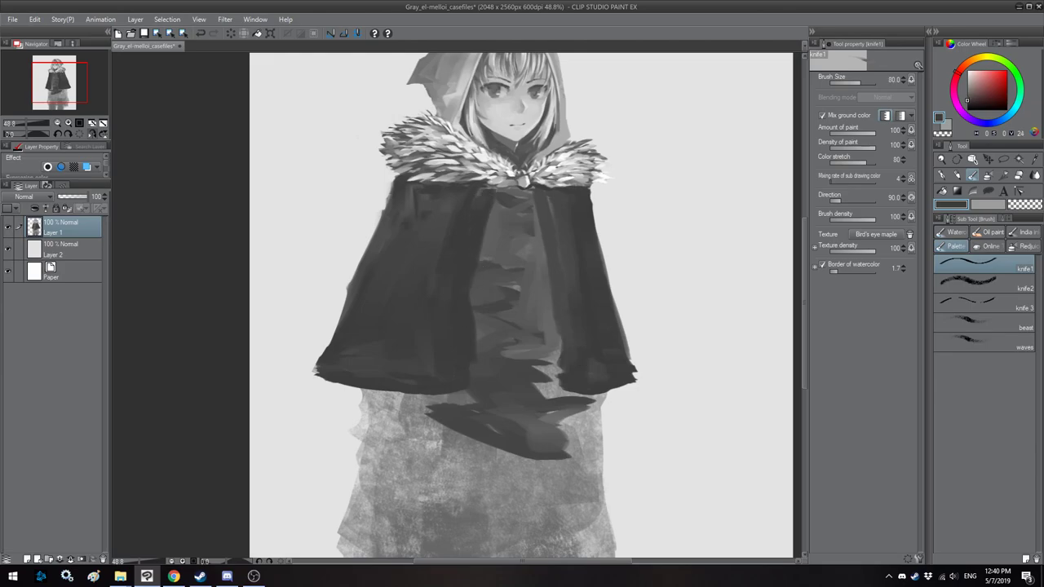
Step: Draw a dark seam line down the centre of the coat front from the clasp, using brush size 40
{"action": "left_click", "coordinate": [526, 178], "text": "alt"}
{"action": "key", "text": "bracketleft"}
{"action": "key", "text": "bracketleft"}
{"action": "left_click_drag", "start_coordinate": [524, 239], "coordinate": [549, 227]}
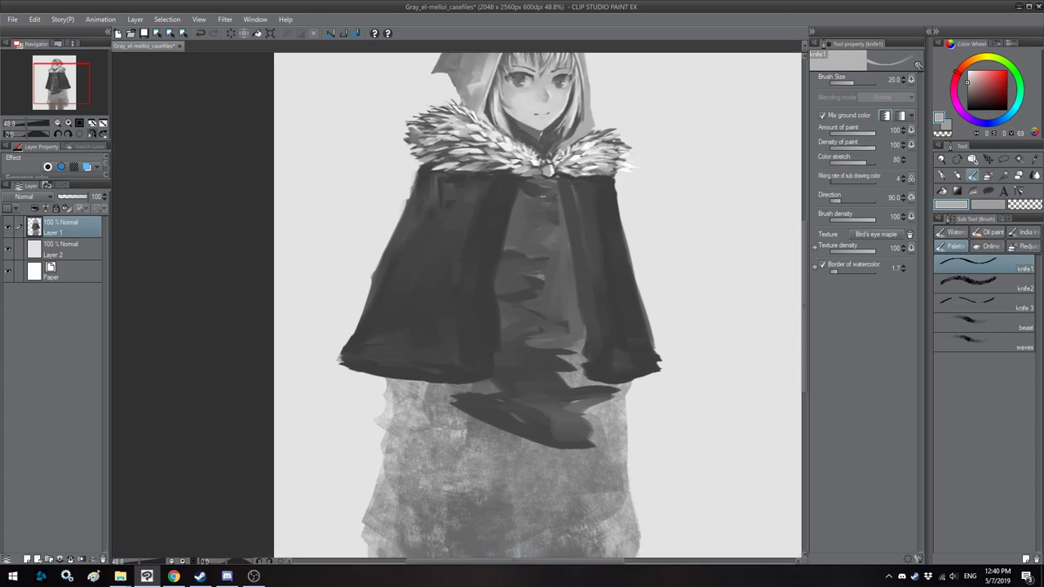
{"action": "left_click", "coordinate": [540, 201], "text": "alt"}
{"action": "left_click", "coordinate": [517, 182], "text": "alt"}
{"action": "key", "text": "bracketright"}
{"action": "key", "text": "bracketright"}
{"action": "mouse_move", "coordinate": [542, 187]}
{"action": "left_mouse_down"}
{"action": "mouse_move", "coordinate": [536, 255]}
{"action": "mouse_move", "coordinate": [548, 354]}
{"action": "left_mouse_up"}
Step: Mirror the canvas and touch up the dark shadow beside the centre seam just beneath the fur collar
{"action": "key", "text": "h"}
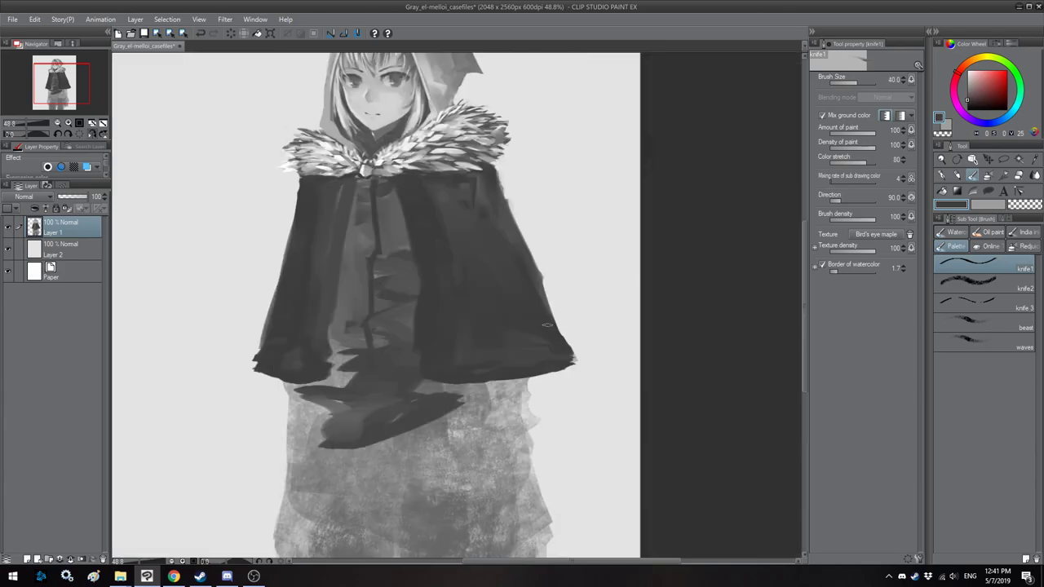
{"action": "left_click_drag", "start_coordinate": [372, 237], "coordinate": [426, 242]}
{"action": "key", "text": "bracketright"}
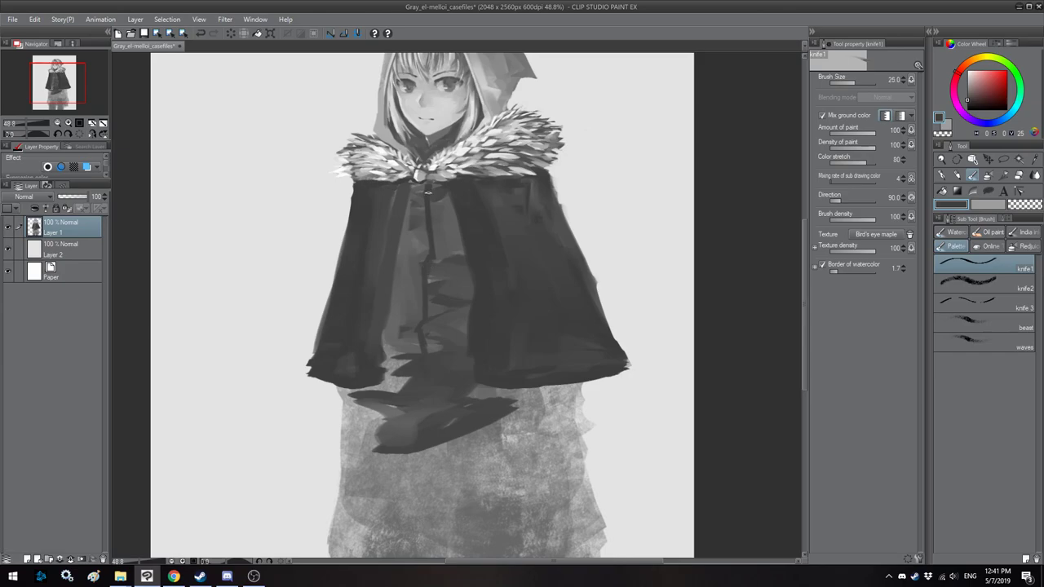
{"action": "key", "text": "bracketright"}
{"action": "key", "text": "bracketright"}
{"action": "key", "text": "bracketleft"}
{"action": "left_click_drag", "start_coordinate": [407, 186], "coordinate": [412, 203]}
Step: Sample the clasp's light grey and paint a thin highlight along the centre seam at brush size 12
{"action": "left_click", "coordinate": [427, 173], "text": "alt"}
{"action": "key", "text": "h"}
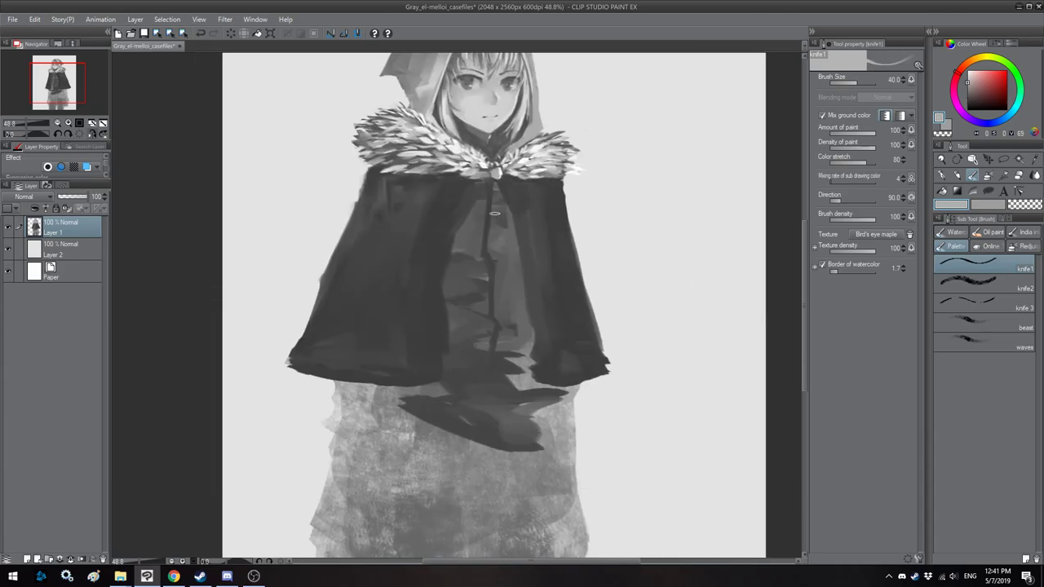
{"action": "mouse_move", "coordinate": [490, 196]}
{"action": "left_mouse_down"}
{"action": "mouse_move", "coordinate": [490, 230]}
{"action": "mouse_move", "coordinate": [479, 189]}
{"action": "mouse_move", "coordinate": [485, 239]}
{"action": "left_mouse_up"}
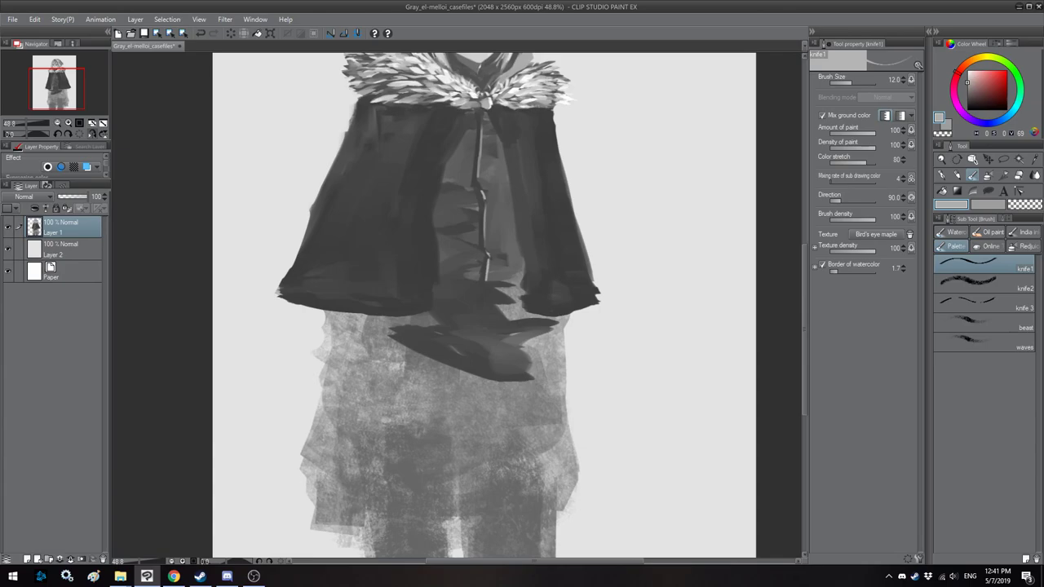
Step: Reshape the wide cape panel's outer edge and hem into a narrower silhouette, mirroring the canvas to check it
{"action": "left_click", "coordinate": [480, 301], "text": "alt"}
{"action": "scroll", "coordinate": [463, 343], "scroll_direction": "down", "scroll_amount": 1}
{"action": "key", "text": "h"}
{"action": "left_click_drag", "start_coordinate": [471, 322], "coordinate": [493, 315]}
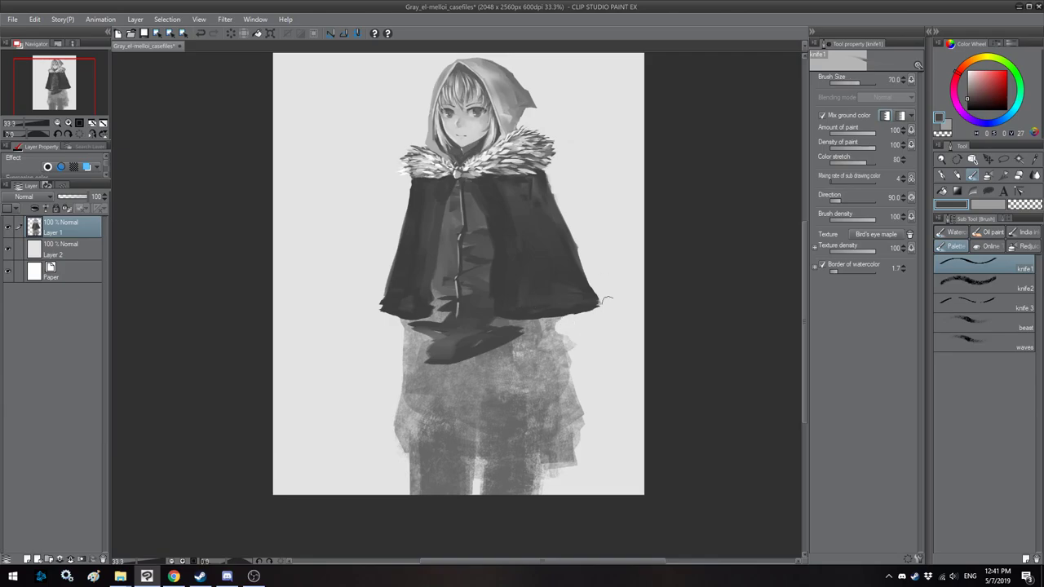
{"action": "key", "text": "h"}
{"action": "left_click_drag", "start_coordinate": [427, 245], "coordinate": [459, 247]}
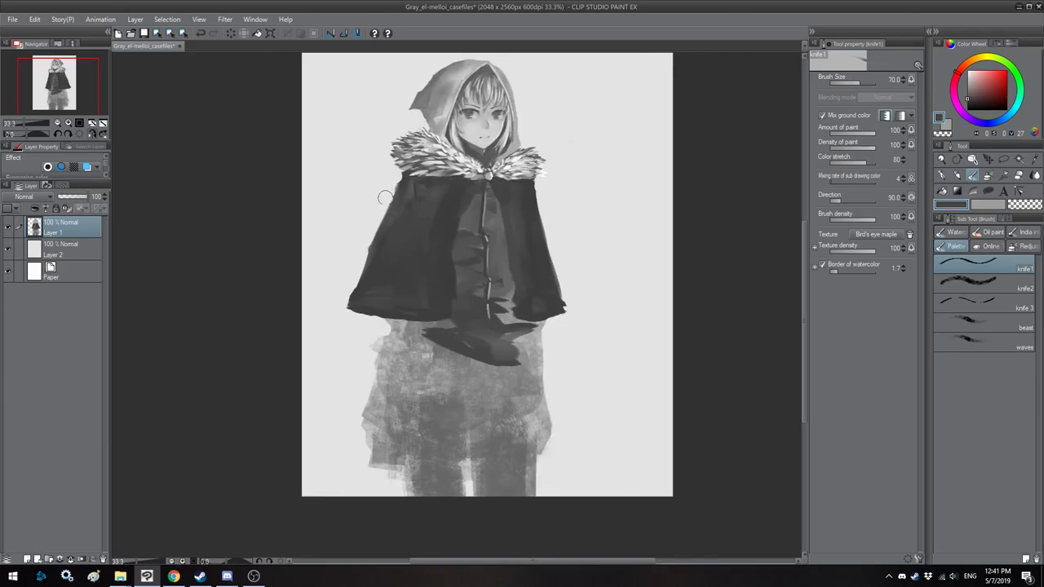
{"action": "key", "text": "h"}
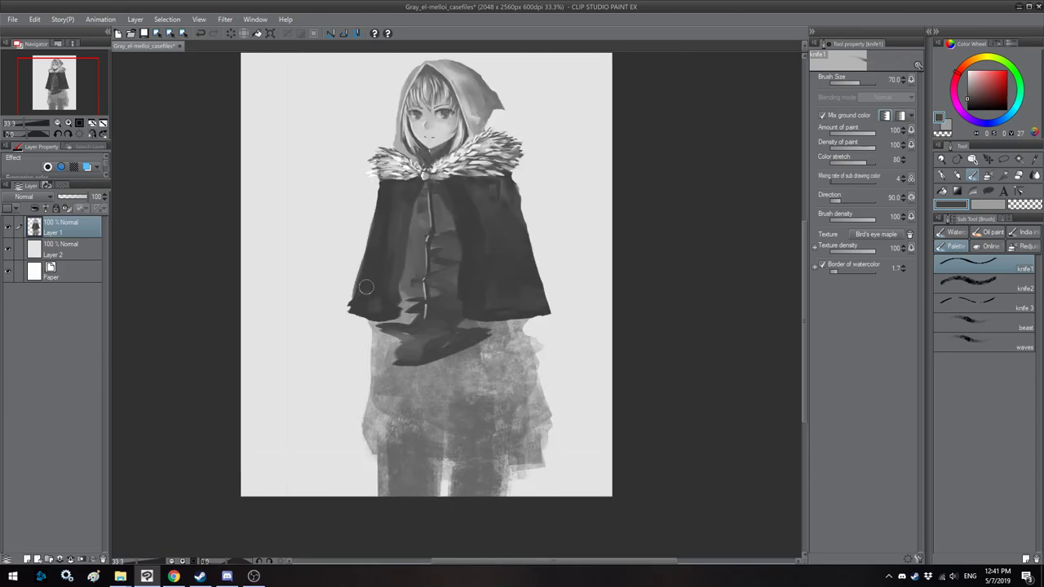
{"action": "left_click_drag", "start_coordinate": [421, 254], "coordinate": [444, 277]}
Step: Sample a lighter coat grey and paint soft vertical folds on the coat front beside the centre seam
{"action": "left_click", "coordinate": [441, 240], "text": "alt"}
{"action": "key", "text": "["}
{"action": "key", "text": "bracketleft"}
{"action": "key", "text": "bracketleft"}
{"action": "left_click_drag", "start_coordinate": [431, 222], "coordinate": [421, 323]}
{"action": "key", "text": "bracketright"}
{"action": "key", "text": "bracketright"}
{"action": "key", "text": "bracketright"}
{"action": "key", "text": "bracketright"}
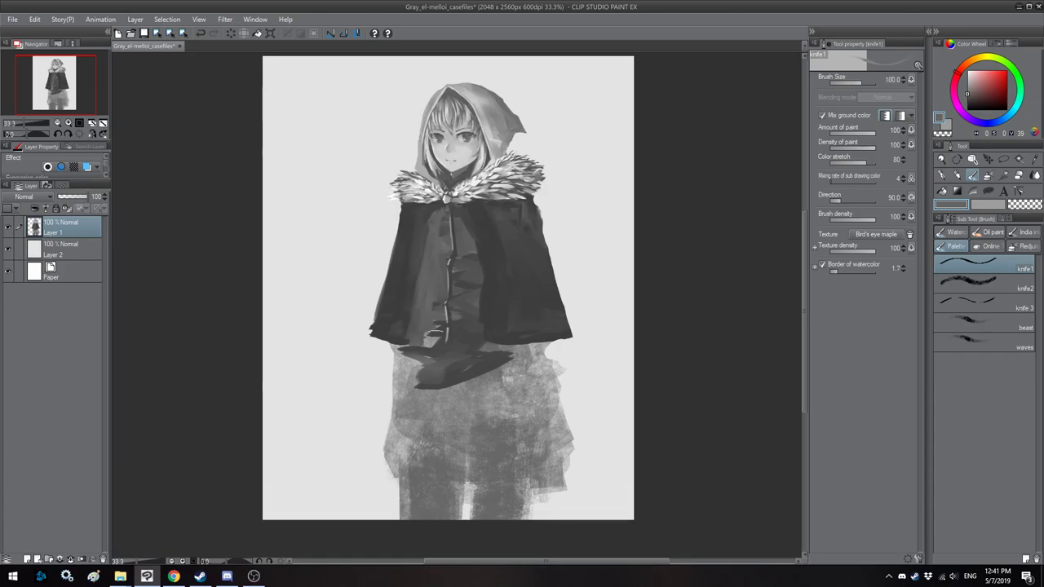
Step: Sample the dark grey and paint a narrow vertical fold between the coat front and the narrow cape panel
{"action": "left_click", "coordinate": [432, 330], "text": "alt"}
{"action": "key", "text": "bracketleft"}
{"action": "key", "text": "bracketleft"}
{"action": "key", "text": "bracketleft"}
{"action": "key", "text": "bracketleft"}
{"action": "left_click_drag", "start_coordinate": [433, 230], "coordinate": [421, 292]}
{"action": "key", "text": "h"}
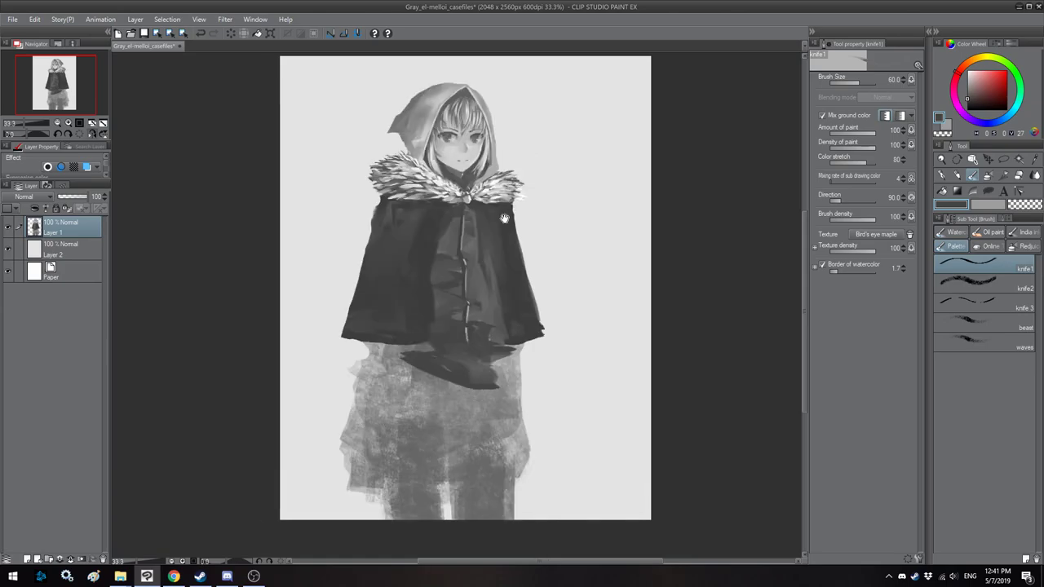
Step: Deepen the folds on the coat front's narrow side and check the figure mirrored and zoomed out
{"action": "left_click_drag", "start_coordinate": [517, 217], "coordinate": [534, 220]}
{"action": "left_click_drag", "start_coordinate": [506, 292], "coordinate": [512, 312]}
{"action": "left_click_drag", "start_coordinate": [501, 245], "coordinate": [513, 286]}
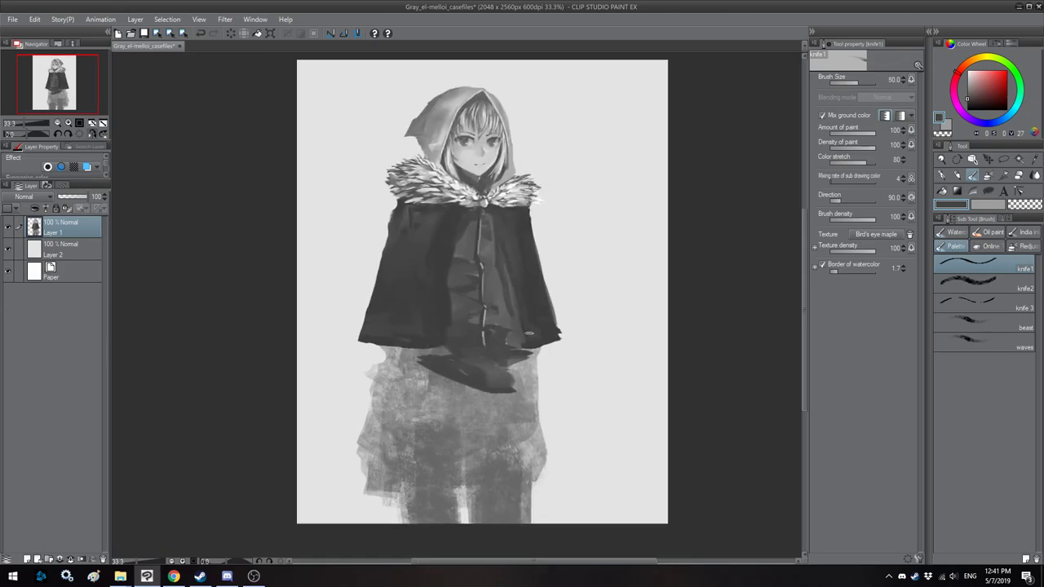
{"action": "scroll", "coordinate": [486, 277], "scroll_direction": "down", "scroll_amount": 3}
{"action": "key", "text": "h"}
{"action": "scroll", "coordinate": [468, 173], "scroll_direction": "up", "scroll_amount": 5}
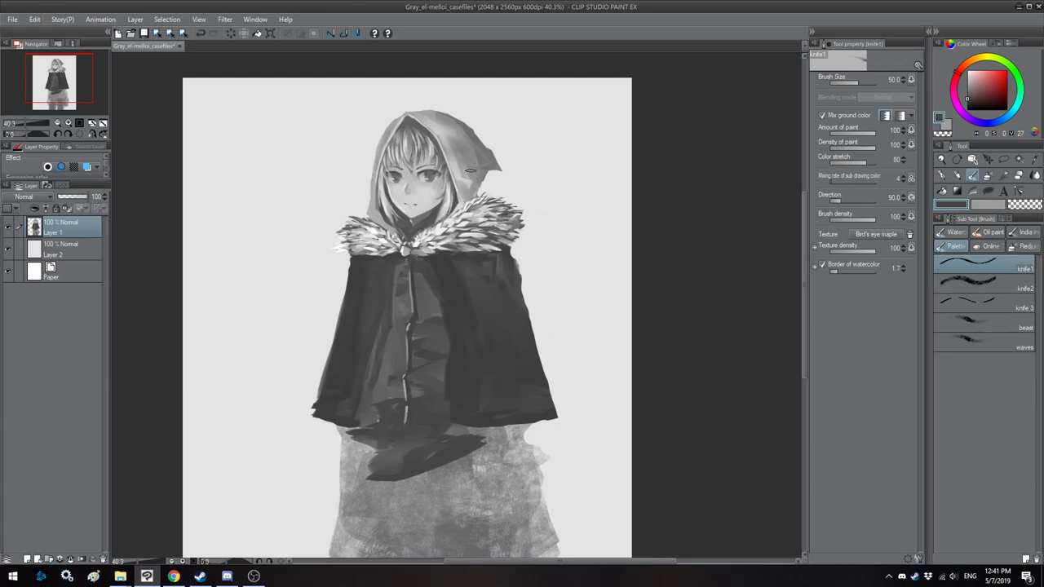
{"action": "key", "text": "h"}
{"action": "scroll", "coordinate": [471, 172], "scroll_direction": "up", "scroll_amount": 2}
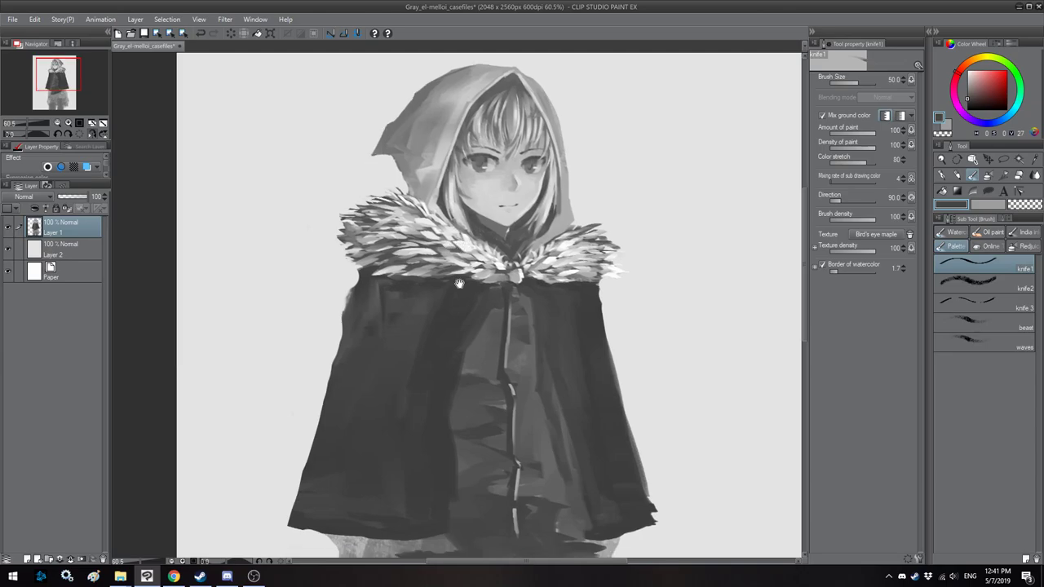
Step: Darken the lower coat front beside the narrow cape panel with dark grey at brush size 70
{"action": "left_click_drag", "start_coordinate": [459, 290], "coordinate": [477, 229]}
{"action": "left_click_drag", "start_coordinate": [507, 340], "coordinate": [468, 230]}
{"action": "left_click_drag", "start_coordinate": [506, 311], "coordinate": [503, 279]}
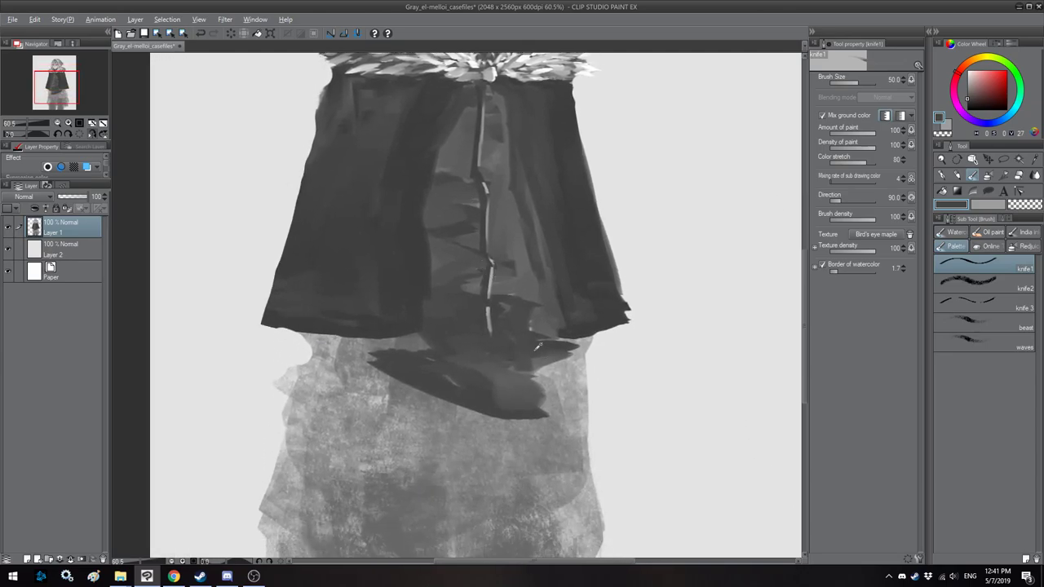
{"action": "key", "text": "]"}
{"action": "left_click_drag", "start_coordinate": [539, 153], "coordinate": [520, 283]}
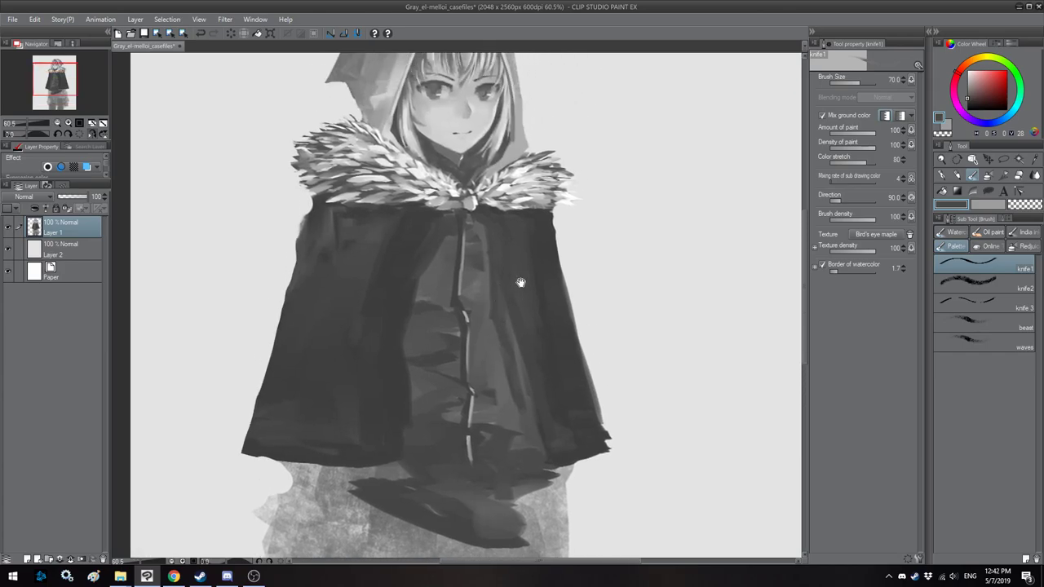
{"action": "mouse_move", "coordinate": [480, 240]}
{"action": "left_mouse_down"}
{"action": "mouse_move", "coordinate": [475, 188]}
{"action": "mouse_move", "coordinate": [477, 220]}
{"action": "mouse_move", "coordinate": [496, 251]}
{"action": "mouse_move", "coordinate": [472, 228]}
{"action": "mouse_move", "coordinate": [494, 248]}
{"action": "left_mouse_up"}
Step: Sample the clasp's light tone and paint two ribbon ends hanging from it over the coat front
{"action": "left_click", "coordinate": [473, 213], "text": "alt"}
{"action": "key", "text": "["}
{"action": "key", "text": "["}
{"action": "key", "text": "["}
{"action": "key", "text": "["}
{"action": "key", "text": "["}
{"action": "key", "text": "["}
{"action": "key", "text": "["}
{"action": "key", "text": "]"}
{"action": "key", "text": "]"}
{"action": "key", "text": "h"}
{"action": "key", "text": "["}
{"action": "key", "text": "["}
{"action": "key", "text": "["}
{"action": "mouse_move", "coordinate": [455, 218]}
{"action": "left_mouse_down"}
{"action": "mouse_move", "coordinate": [422, 249]}
{"action": "mouse_move", "coordinate": [420, 260]}
{"action": "mouse_move", "coordinate": [451, 224]}
{"action": "mouse_move", "coordinate": [436, 269]}
{"action": "mouse_move", "coordinate": [452, 233]}
{"action": "mouse_move", "coordinate": [419, 261]}
{"action": "left_mouse_up"}
Step: Add a dark accent at the top of the ribbon beneath the clasp, using brush size 20
{"action": "key", "text": "]"}
{"action": "left_click", "coordinate": [452, 212], "text": "alt"}
{"action": "key", "text": "h"}
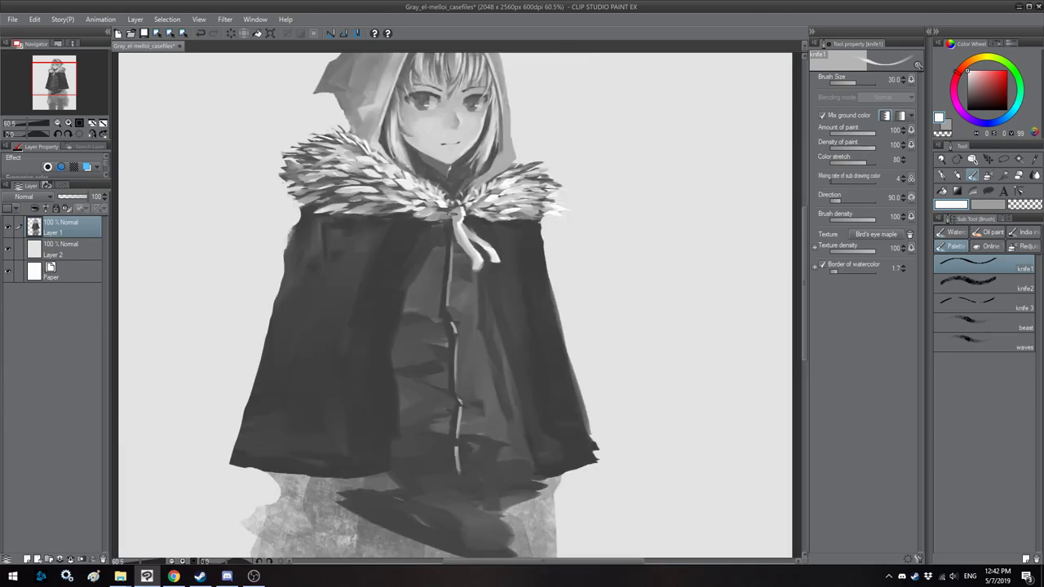
{"action": "left_click_drag", "start_coordinate": [458, 213], "coordinate": [480, 235]}
{"action": "left_click", "coordinate": [479, 233], "text": "alt"}
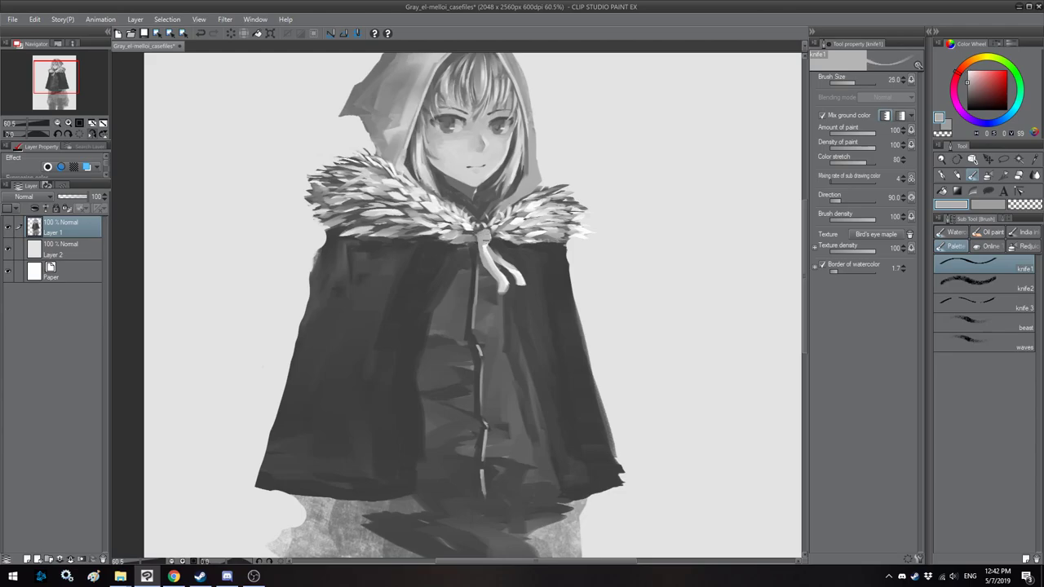
{"action": "left_click", "coordinate": [475, 244], "text": "alt"}
{"action": "key", "text": "["}
{"action": "left_click_drag", "start_coordinate": [480, 231], "coordinate": [489, 239]}
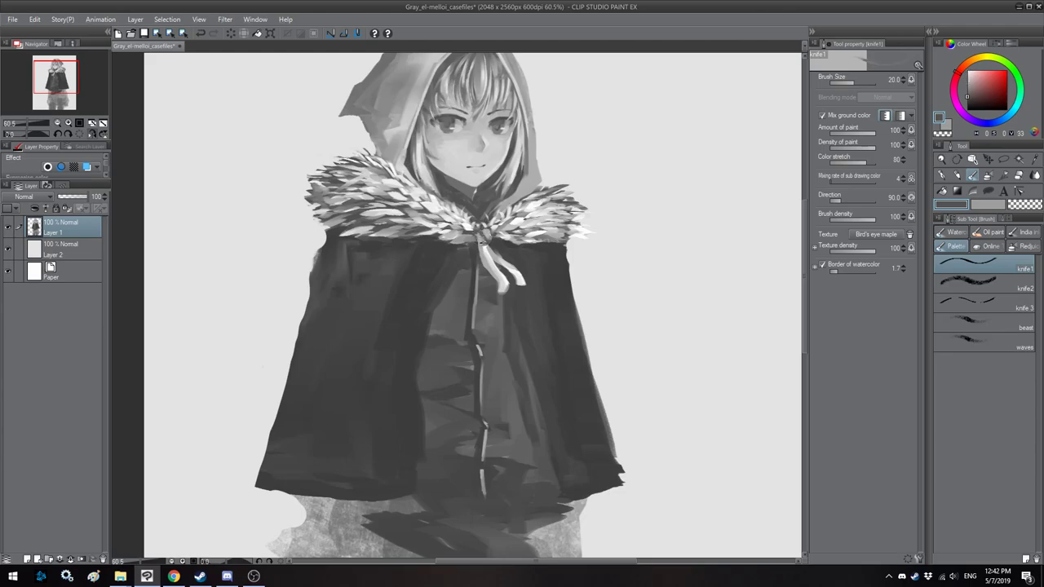
Step: Define the ribbon knot against the fur collar with sampled dark grey at brush size 17
{"action": "left_click", "coordinate": [484, 234], "text": "alt"}
{"action": "left_click", "coordinate": [473, 203], "text": "alt"}
{"action": "key", "text": "h"}
{"action": "left_click_drag", "start_coordinate": [473, 206], "coordinate": [477, 208]}
{"action": "key", "text": "bracketleft"}
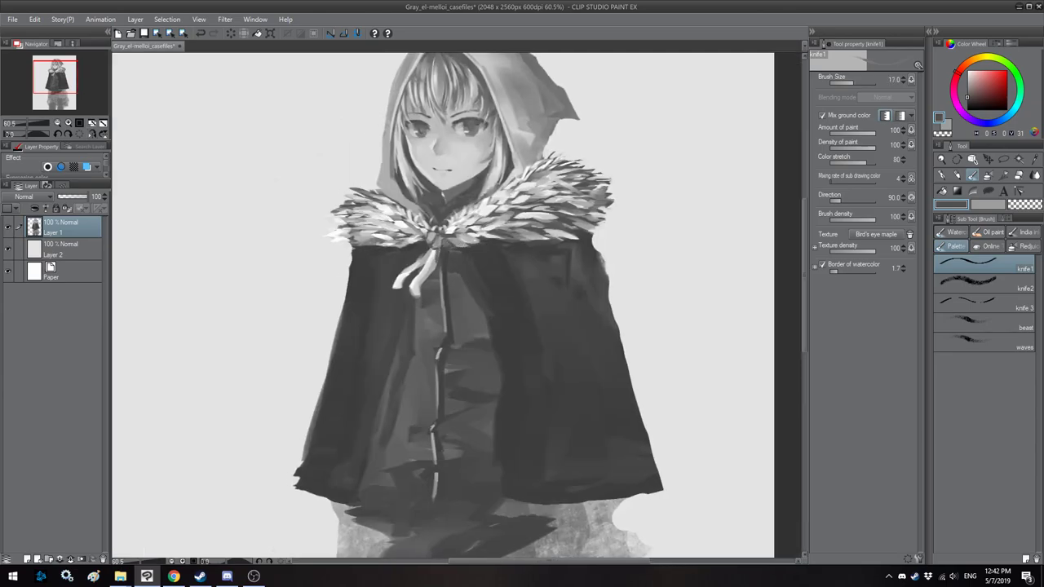
{"action": "left_click", "coordinate": [449, 238], "text": "alt"}
{"action": "key", "text": "["}
Step: Examine the whole figure zoomed out and mirrored to check the balance of the cape, coat and ribbon
{"action": "scroll", "coordinate": [463, 245], "scroll_direction": "down", "scroll_amount": 4}
{"action": "key", "text": "h"}
{"action": "scroll", "coordinate": [481, 245], "scroll_direction": "down", "scroll_amount": 1}
{"action": "key", "text": "h"}
{"action": "scroll", "coordinate": [457, 245], "scroll_direction": "up", "scroll_amount": 3}
{"action": "key", "text": "h"}
{"action": "left_click_drag", "start_coordinate": [514, 339], "coordinate": [505, 335]}
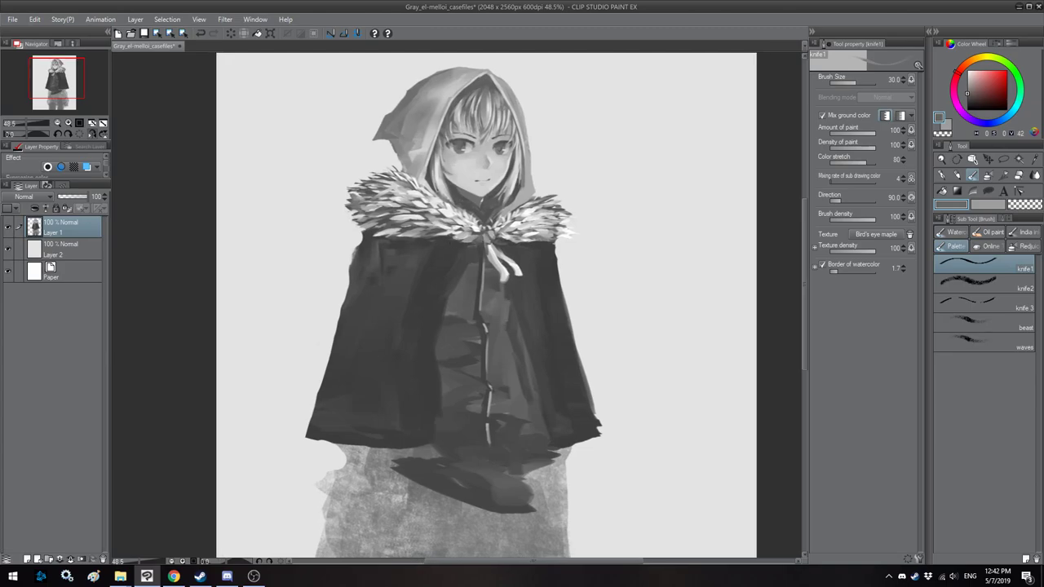
{"action": "key", "text": "h"}
{"action": "key", "text": "h"}
Step: Paint lighter grey patches on the lower coat front around the centre seam at brush sizes 60 to 70
{"action": "left_click_drag", "start_coordinate": [480, 342], "coordinate": [489, 314]}
{"action": "key", "text": "bracketleft"}
{"action": "key", "text": "bracketright"}
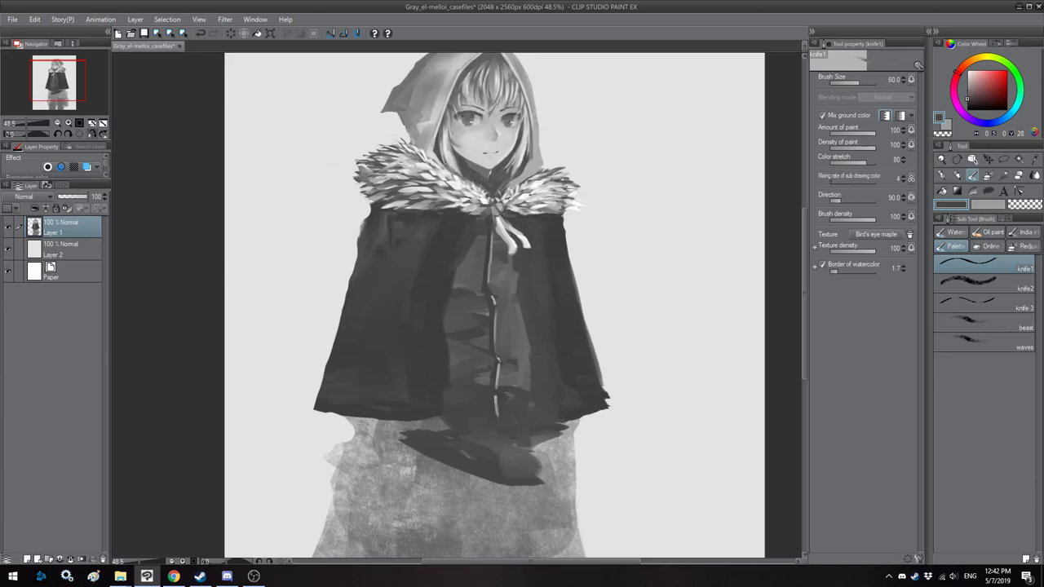
{"action": "key", "text": "bracketright"}
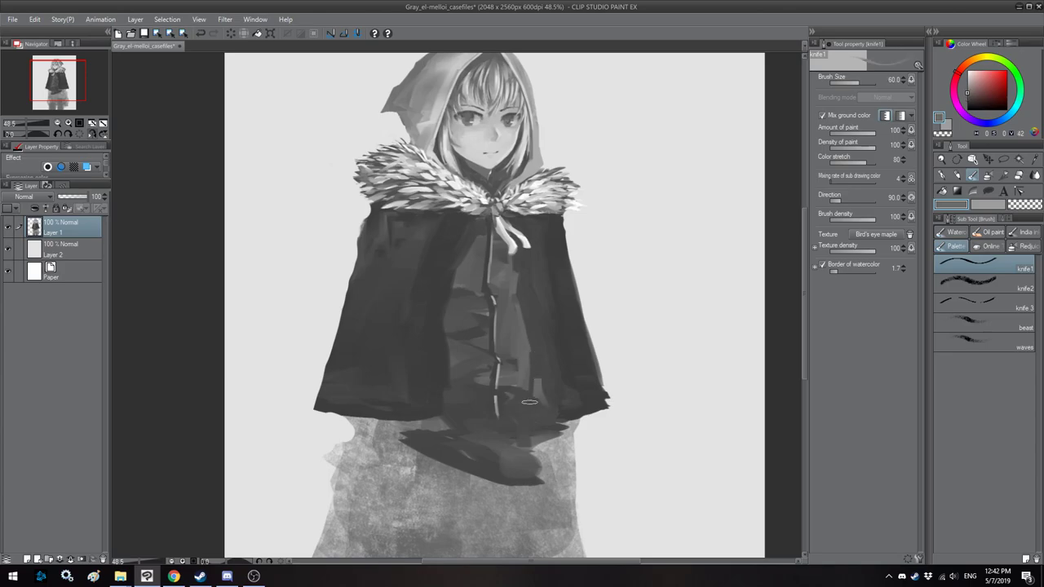
{"action": "key", "text": "bracketleft"}
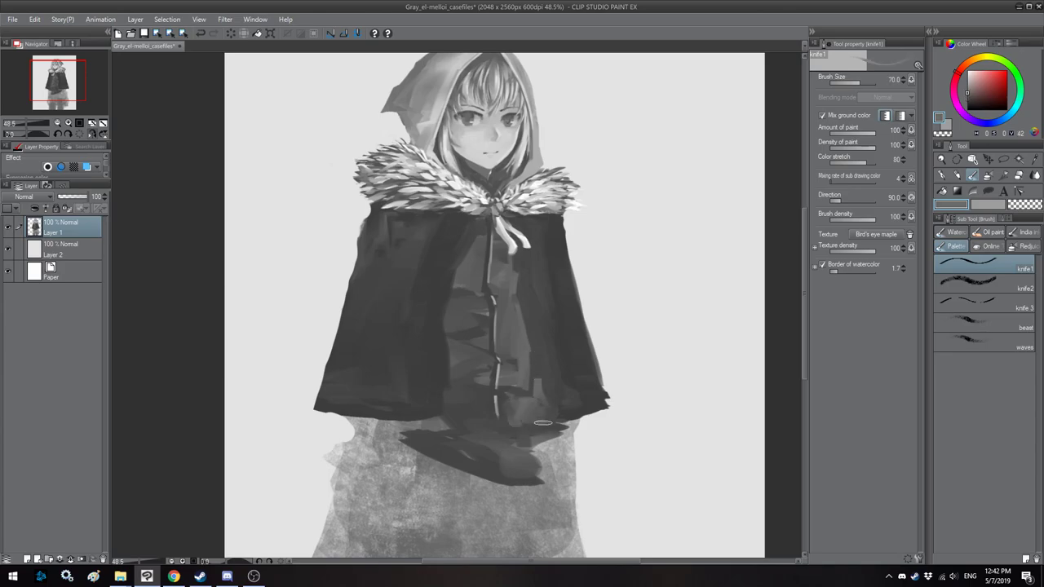
{"action": "scroll", "coordinate": [451, 306], "scroll_direction": "down", "scroll_amount": 5}
{"action": "key", "text": "h"}
{"action": "scroll", "coordinate": [456, 306], "scroll_direction": "up", "scroll_amount": 7}
{"action": "key", "text": "h"}
{"action": "left_click_drag", "start_coordinate": [481, 289], "coordinate": [465, 292]}
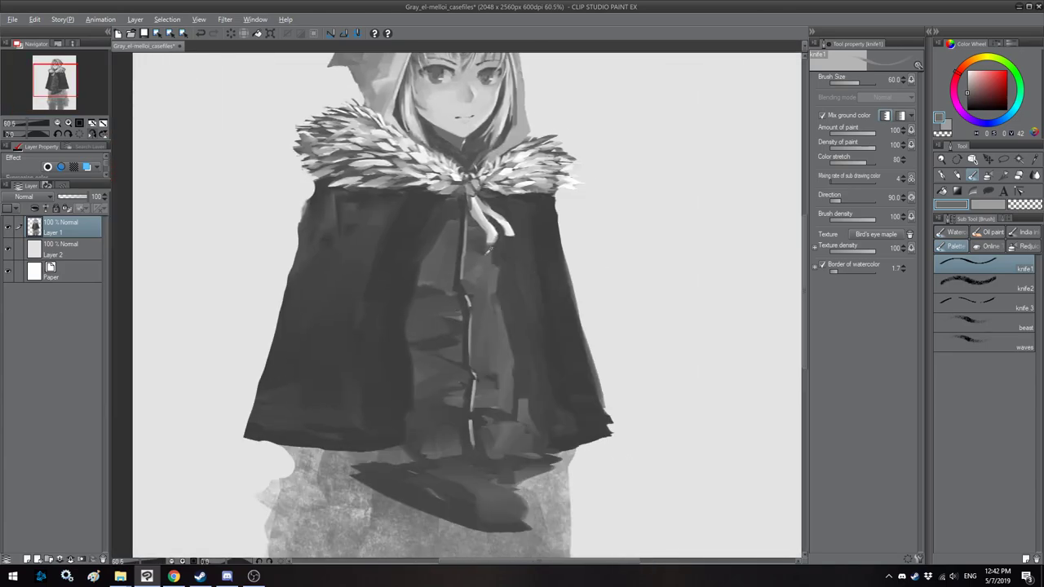
Step: Draw a thin light line down the cape's front edge below the ribbon with sampled light grey at brush sizes 7 to 10
{"action": "left_click", "coordinate": [482, 209], "text": "alt"}
{"action": "key", "text": "bracketleft"}
{"action": "key", "text": "bracketleft"}
{"action": "key", "text": "bracketleft"}
{"action": "key", "text": "bracketleft"}
{"action": "key", "text": "bracketleft"}
{"action": "key", "text": "bracketleft"}
{"action": "key", "text": "bracketleft"}
{"action": "key", "text": "bracketleft"}
{"action": "key", "text": "bracketleft"}
{"action": "key", "text": "bracketleft"}
{"action": "key", "text": "bracketleft"}
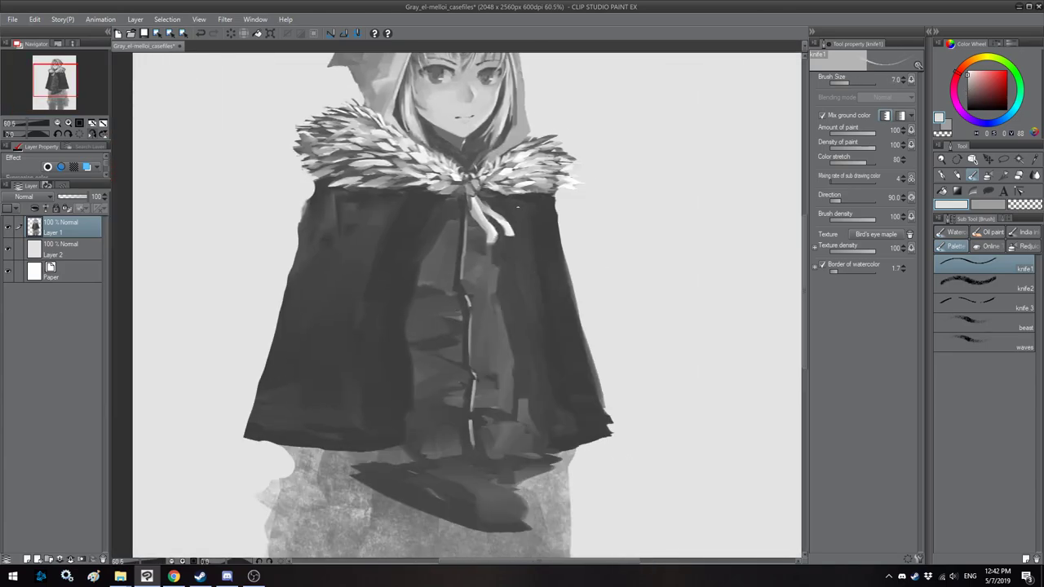
{"action": "mouse_move", "coordinate": [519, 291]}
{"action": "left_mouse_down"}
{"action": "mouse_move", "coordinate": [537, 345]}
{"action": "mouse_move", "coordinate": [518, 278]}
{"action": "left_mouse_up"}
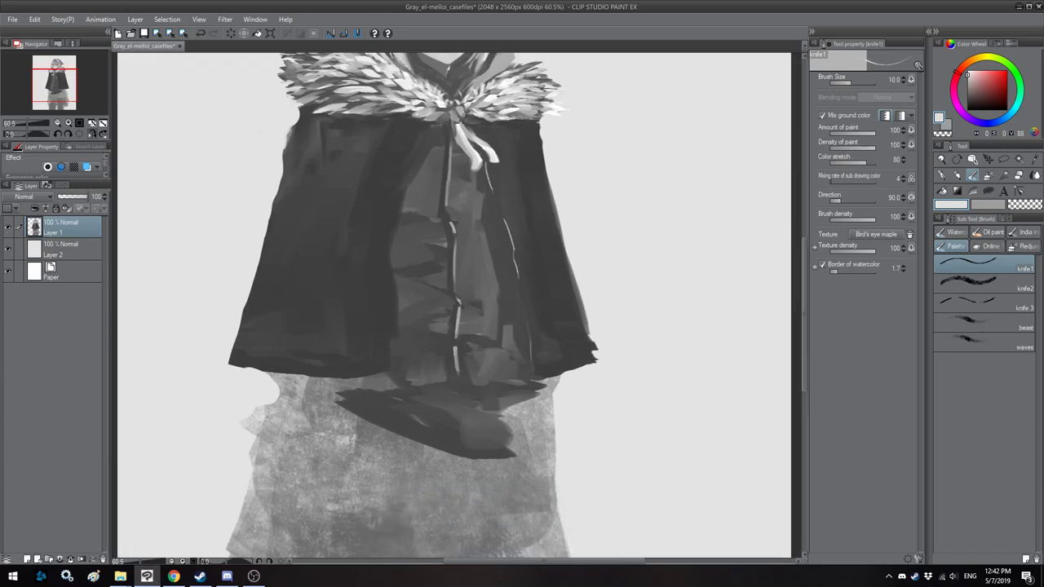
Step: Add a matching thin light line along the front edge of the cape's wider side down to the hem, using brush size 10
{"action": "key", "text": "h"}
{"action": "left_click_drag", "start_coordinate": [489, 261], "coordinate": [480, 270]}
{"action": "key", "text": "bracketleft"}
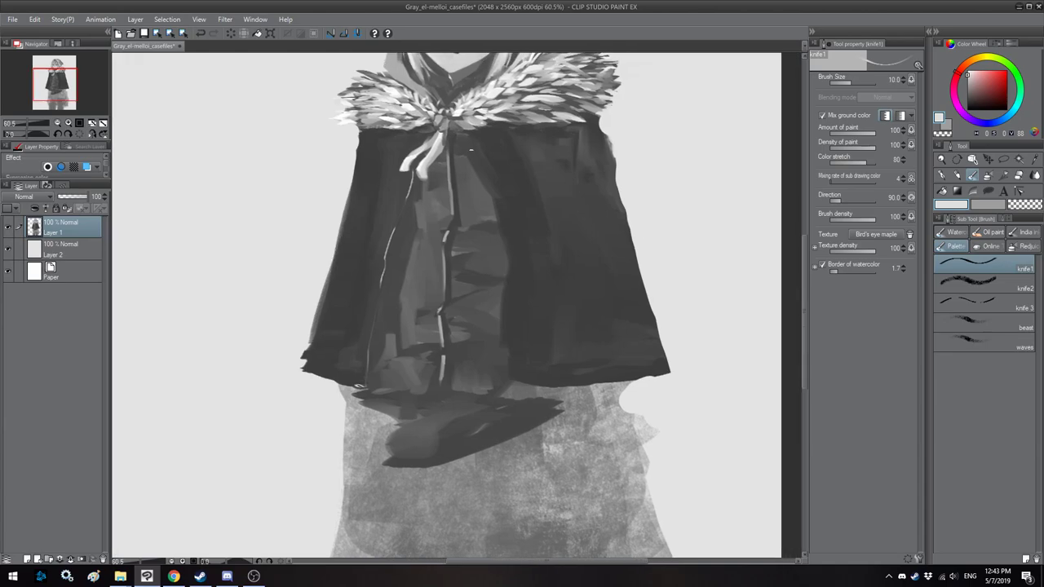
{"action": "left_click_drag", "start_coordinate": [508, 232], "coordinate": [532, 346]}
{"action": "key", "text": "h"}
{"action": "scroll", "coordinate": [430, 343], "scroll_direction": "down", "scroll_amount": 3}
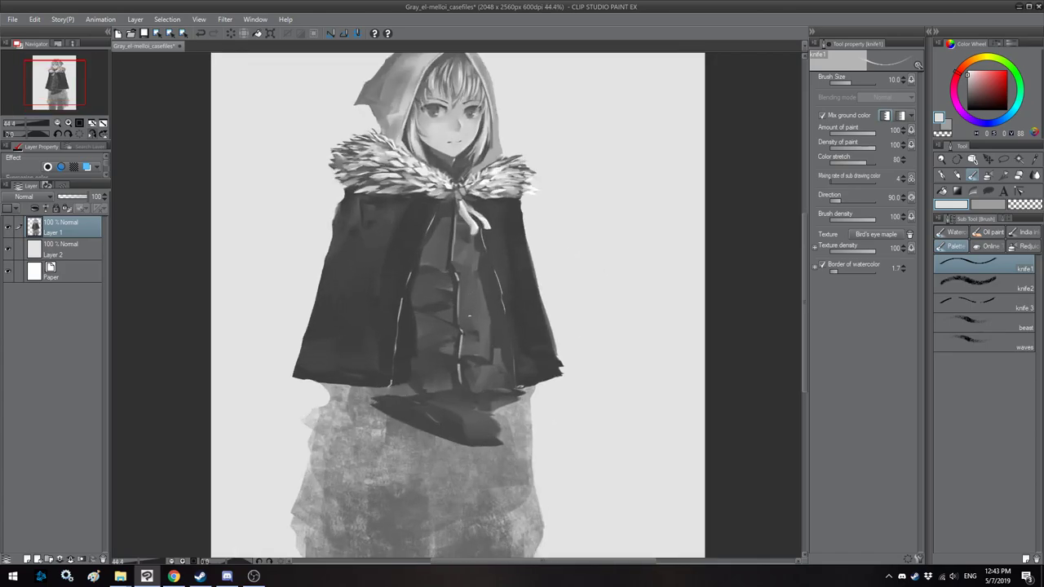
{"action": "scroll", "coordinate": [469, 315], "scroll_direction": "up", "scroll_amount": 2}
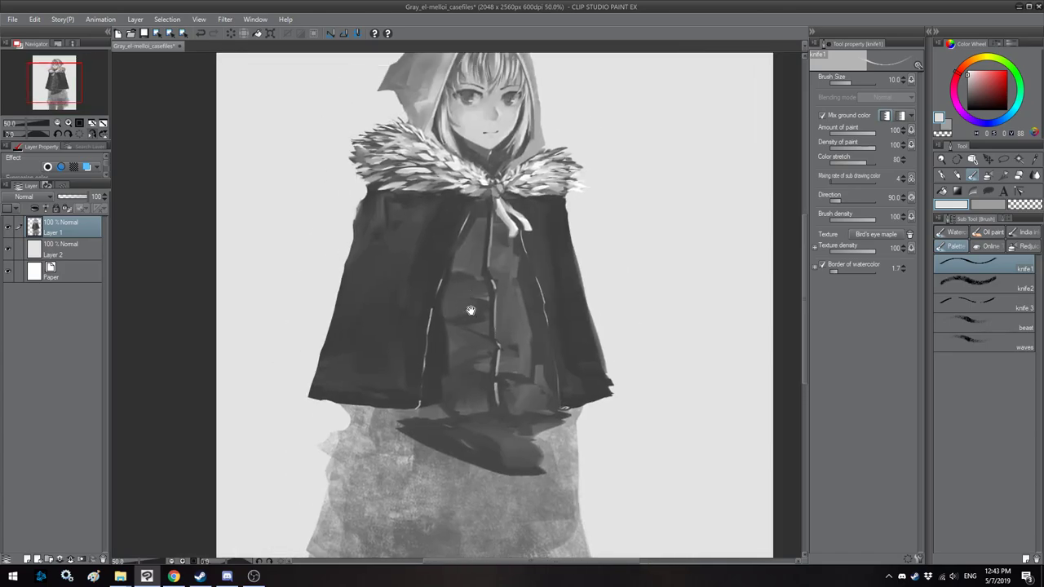
Step: Paint angular folds on the wider side of the cape with sampled dark greys at brush sizes 30 to 40
{"action": "key", "text": "h"}
{"action": "left_click", "coordinate": [479, 164], "text": "alt"}
{"action": "left_click", "coordinate": [483, 197], "text": "alt"}
{"action": "key", "text": "]"}
{"action": "left_click_drag", "start_coordinate": [483, 197], "coordinate": [469, 209]}
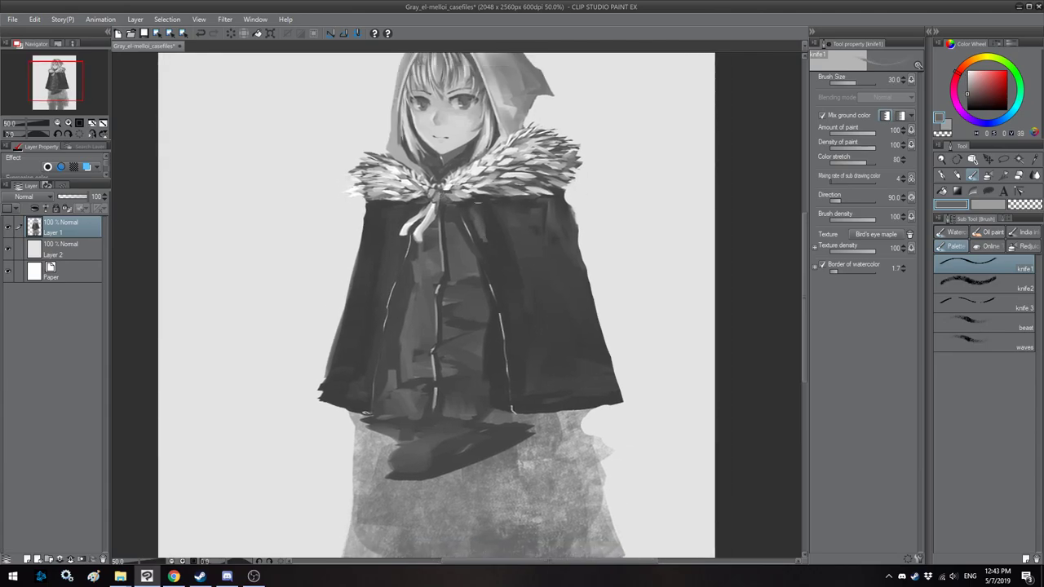
{"action": "key", "text": "h"}
{"action": "key", "text": "]"}
{"action": "key", "text": "]"}
{"action": "mouse_move", "coordinate": [416, 293]}
{"action": "left_mouse_down"}
{"action": "mouse_move", "coordinate": [437, 304]}
{"action": "mouse_move", "coordinate": [404, 334]}
{"action": "left_mouse_up"}
{"action": "mouse_move", "coordinate": [433, 300]}
{"action": "left_mouse_down"}
{"action": "mouse_move", "coordinate": [407, 343]}
{"action": "mouse_move", "coordinate": [413, 328]}
{"action": "mouse_move", "coordinate": [407, 372]}
{"action": "mouse_move", "coordinate": [385, 367]}
{"action": "mouse_move", "coordinate": [374, 384]}
{"action": "mouse_move", "coordinate": [403, 375]}
{"action": "mouse_move", "coordinate": [376, 388]}
{"action": "mouse_move", "coordinate": [403, 375]}
{"action": "left_mouse_up"}
{"action": "key", "text": "]"}
{"action": "key", "text": "bracketleft"}
{"action": "key", "text": "bracketleft"}
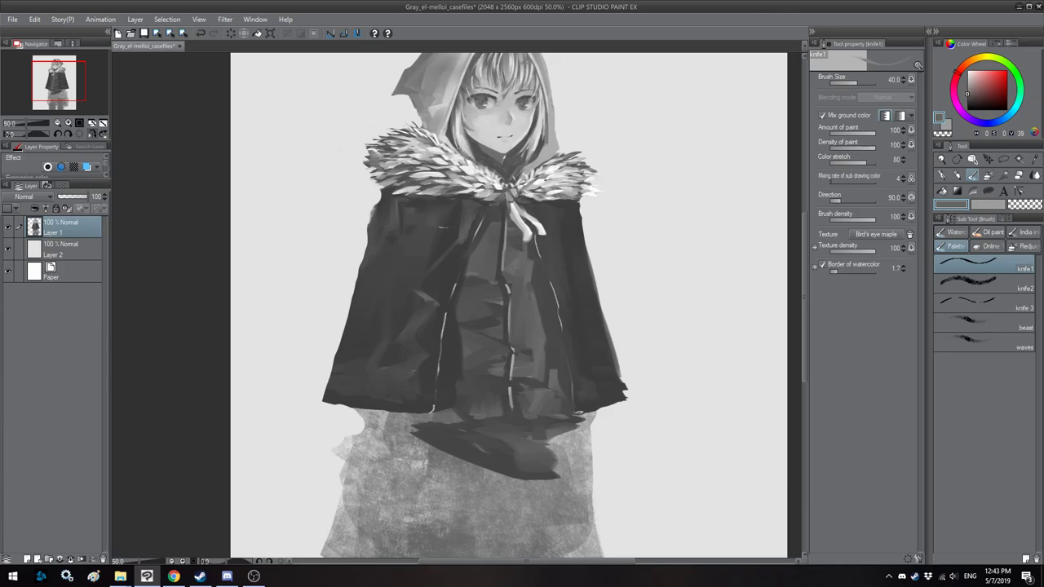
Step: Paint folds on the narrower side of the cape in the mirrored view at brush sizes 40 to 60
{"action": "key", "text": "h"}
{"action": "left_click_drag", "start_coordinate": [435, 279], "coordinate": [482, 278]}
{"action": "key", "text": "bracketleft"}
{"action": "left_click_drag", "start_coordinate": [394, 270], "coordinate": [372, 319]}
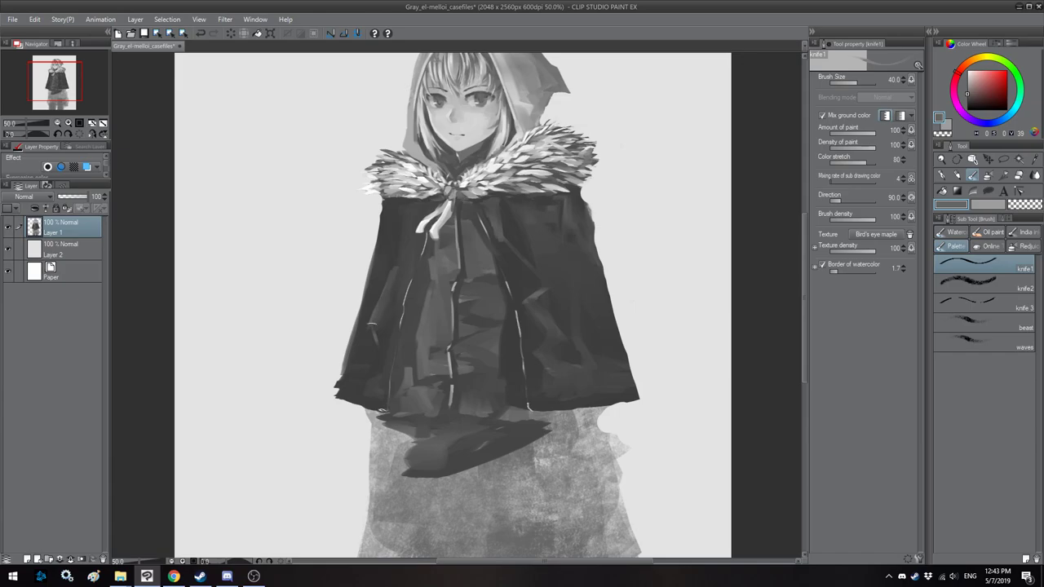
{"action": "key", "text": "bracketright"}
{"action": "key", "text": "bracketright"}
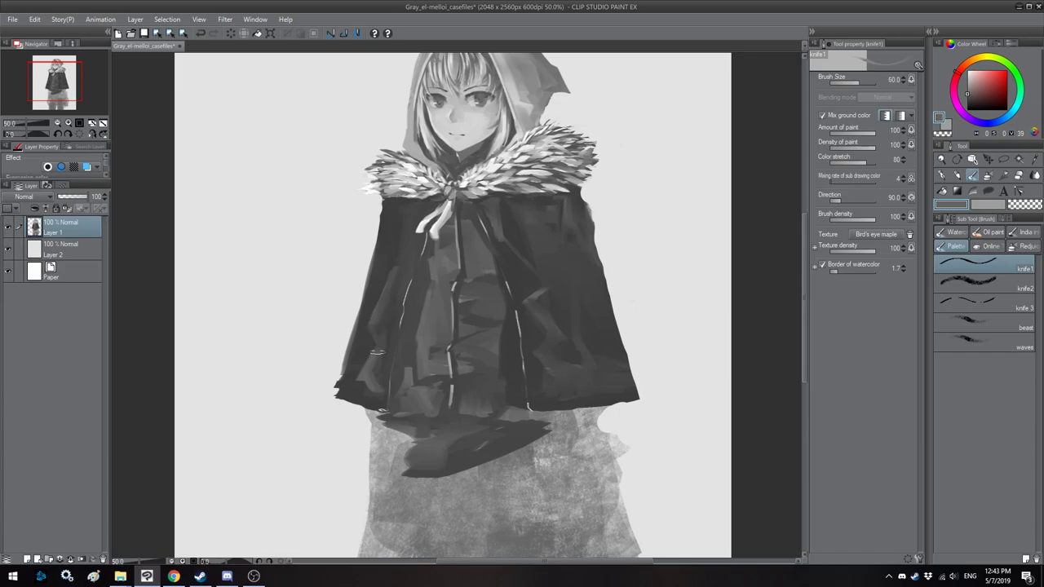
{"action": "scroll", "coordinate": [466, 256], "scroll_direction": "down", "scroll_amount": 3}
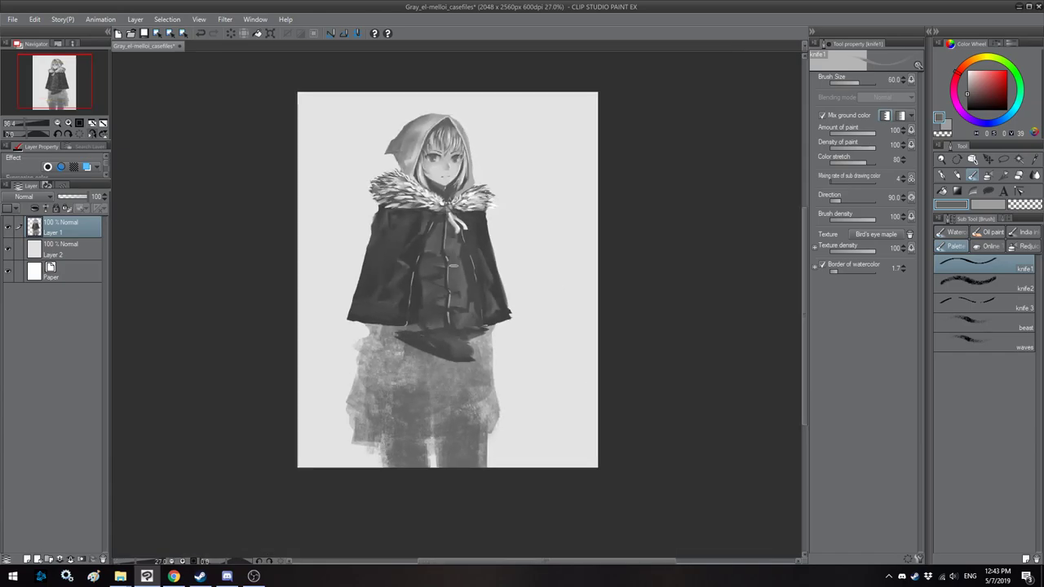
{"action": "scroll", "coordinate": [466, 256], "scroll_direction": "up", "scroll_amount": 2}
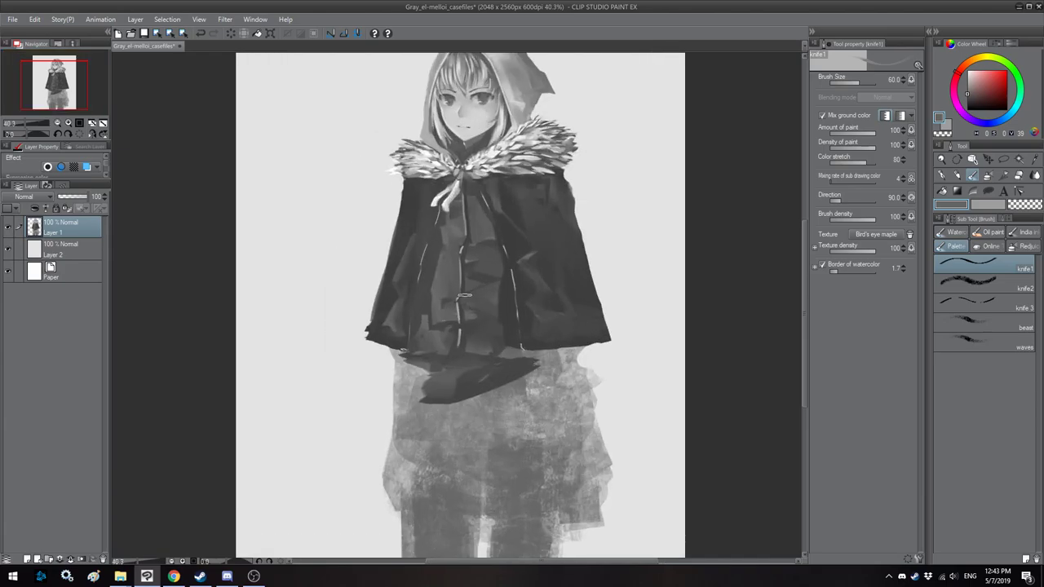
Step: Darken the coat section hanging below the cape's front opening with deep grey at brush size 100
{"action": "left_click_drag", "start_coordinate": [479, 361], "coordinate": [469, 359]}
{"action": "key", "text": "bracketleft"}
{"action": "key", "text": "bracketright"}
{"action": "key", "text": "bracketright"}
{"action": "key", "text": "bracketright"}
{"action": "key", "text": "bracketright"}
{"action": "key", "text": "bracketright"}
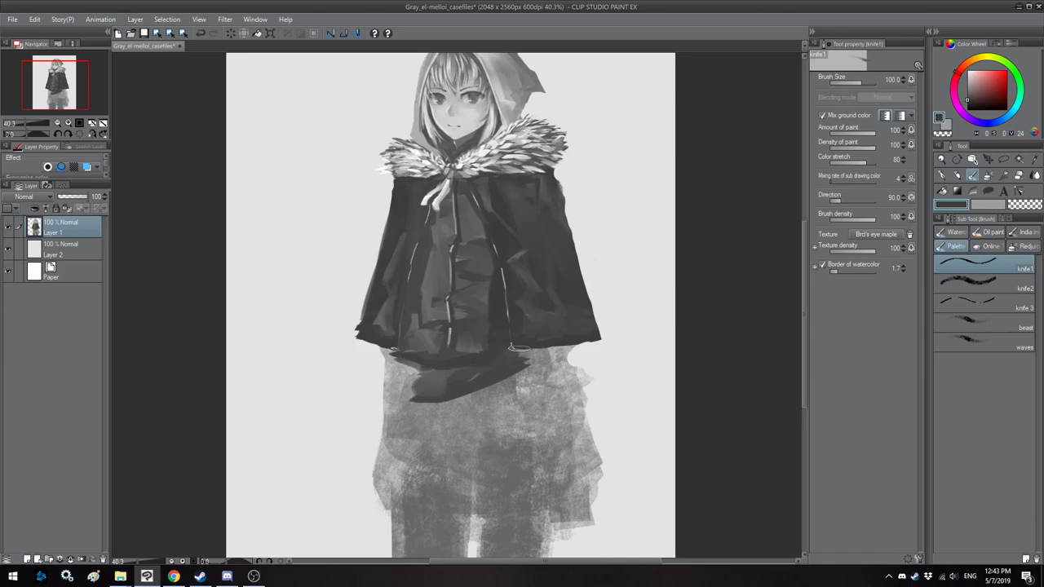
{"action": "key", "text": "h"}
{"action": "mouse_move", "coordinate": [479, 347]}
{"action": "left_mouse_down"}
{"action": "mouse_move", "coordinate": [489, 376]}
{"action": "mouse_move", "coordinate": [463, 384]}
{"action": "left_mouse_up"}
{"action": "left_click_drag", "start_coordinate": [454, 341], "coordinate": [469, 342]}
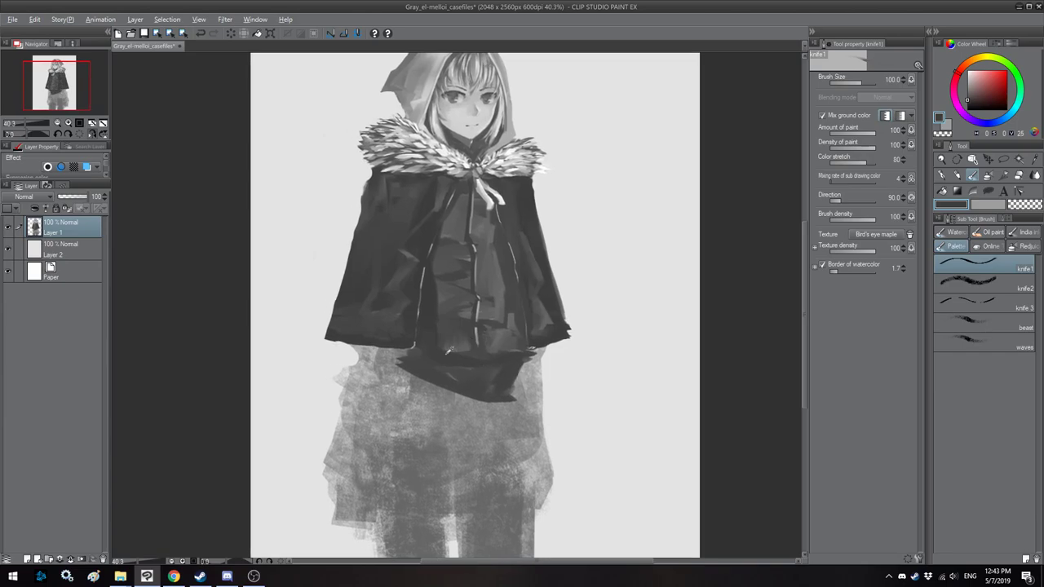
Step: Extend the dark coat shape beneath the cape's wider side with sampled dark grey at brush size 120
{"action": "left_click", "coordinate": [398, 352], "text": "alt"}
{"action": "mouse_move", "coordinate": [401, 355]}
{"action": "left_mouse_down"}
{"action": "mouse_move", "coordinate": [414, 367]}
{"action": "mouse_move", "coordinate": [415, 350]}
{"action": "mouse_move", "coordinate": [399, 356]}
{"action": "mouse_move", "coordinate": [387, 399]}
{"action": "mouse_move", "coordinate": [409, 376]}
{"action": "left_mouse_up"}
{"action": "left_click", "coordinate": [417, 357], "text": "alt"}
{"action": "key", "text": "["}
{"action": "key", "text": "]"}
{"action": "key", "text": "]"}
{"action": "key", "text": "h"}
{"action": "left_click_drag", "start_coordinate": [446, 346], "coordinate": [452, 346]}
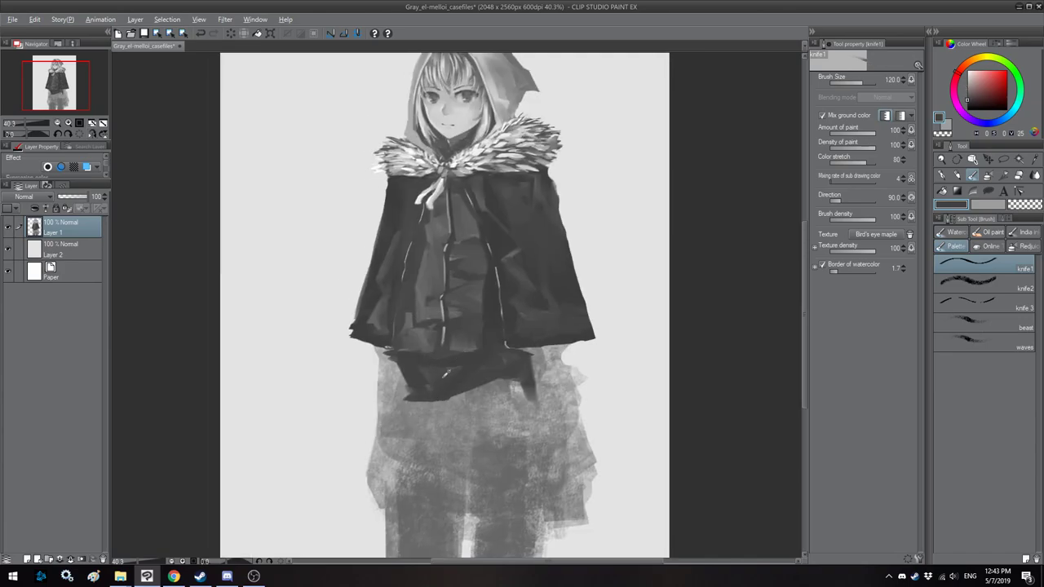
Step: Choose lighter greys and paint lighter patches across the coat section below the cape
{"action": "key", "text": "alt"}
{"action": "left_click_drag", "start_coordinate": [970, 101], "coordinate": [965, 96]}
{"action": "mouse_move", "coordinate": [475, 372]}
{"action": "left_mouse_down"}
{"action": "mouse_move", "coordinate": [444, 383]}
{"action": "mouse_move", "coordinate": [455, 369]}
{"action": "mouse_move", "coordinate": [424, 370]}
{"action": "mouse_move", "coordinate": [422, 385]}
{"action": "mouse_move", "coordinate": [434, 375]}
{"action": "left_mouse_up"}
{"action": "key", "text": "bracketright"}
{"action": "left_click_drag", "start_coordinate": [953, 107], "coordinate": [957, 89]}
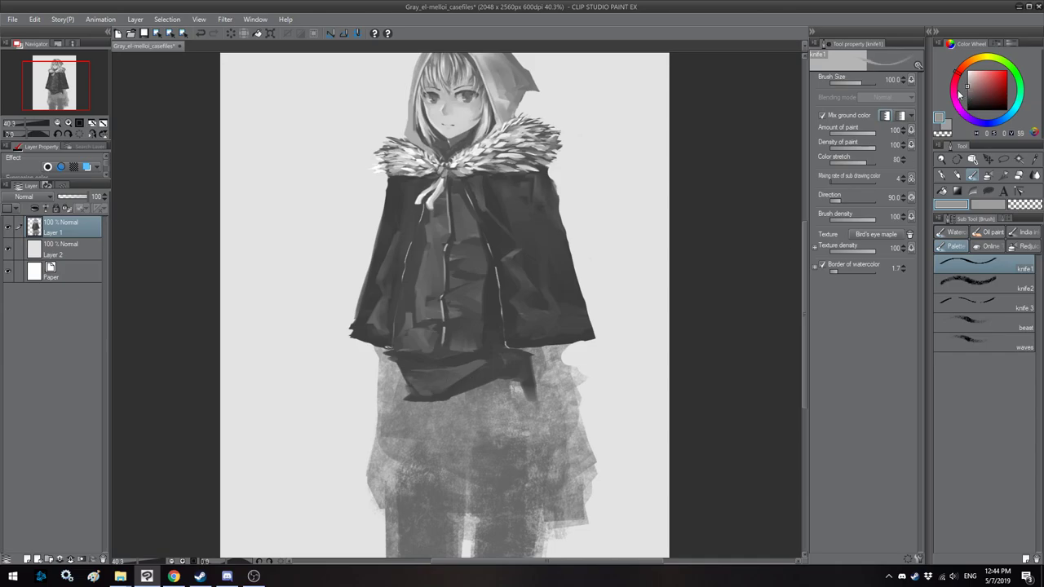
{"action": "key", "text": "bracketleft"}
{"action": "mouse_move", "coordinate": [491, 366]}
{"action": "left_mouse_down"}
{"action": "mouse_move", "coordinate": [468, 384]}
{"action": "mouse_move", "coordinate": [484, 367]}
{"action": "mouse_move", "coordinate": [448, 379]}
{"action": "mouse_move", "coordinate": [453, 369]}
{"action": "mouse_move", "coordinate": [409, 375]}
{"action": "left_mouse_up"}
{"action": "mouse_move", "coordinate": [411, 380]}
{"action": "left_mouse_down"}
{"action": "mouse_move", "coordinate": [426, 396]}
{"action": "mouse_move", "coordinate": [414, 379]}
{"action": "mouse_move", "coordinate": [424, 395]}
{"action": "mouse_move", "coordinate": [445, 390]}
{"action": "mouse_move", "coordinate": [496, 367]}
{"action": "mouse_move", "coordinate": [485, 362]}
{"action": "left_mouse_up"}
Step: Block in more of the coat under the cape's wider side with sampled dark grey at brush size 80
{"action": "key", "text": "bracketright"}
{"action": "key", "text": "bracketright"}
{"action": "left_click", "coordinate": [468, 353], "text": "alt"}
{"action": "key", "text": "bracketleft"}
{"action": "key", "text": "bracketleft"}
{"action": "mouse_move", "coordinate": [477, 376]}
{"action": "left_mouse_down"}
{"action": "mouse_move", "coordinate": [533, 352]}
{"action": "mouse_move", "coordinate": [535, 398]}
{"action": "left_mouse_up"}
{"action": "left_click", "coordinate": [544, 369], "text": "alt"}
{"action": "left_click", "coordinate": [522, 364], "text": "alt"}
{"action": "mouse_move", "coordinate": [525, 361]}
{"action": "left_mouse_down"}
{"action": "mouse_move", "coordinate": [525, 391]}
{"action": "mouse_move", "coordinate": [493, 389]}
{"action": "left_mouse_up"}
{"action": "key", "text": "h"}
{"action": "left_click_drag", "start_coordinate": [424, 364], "coordinate": [468, 329]}
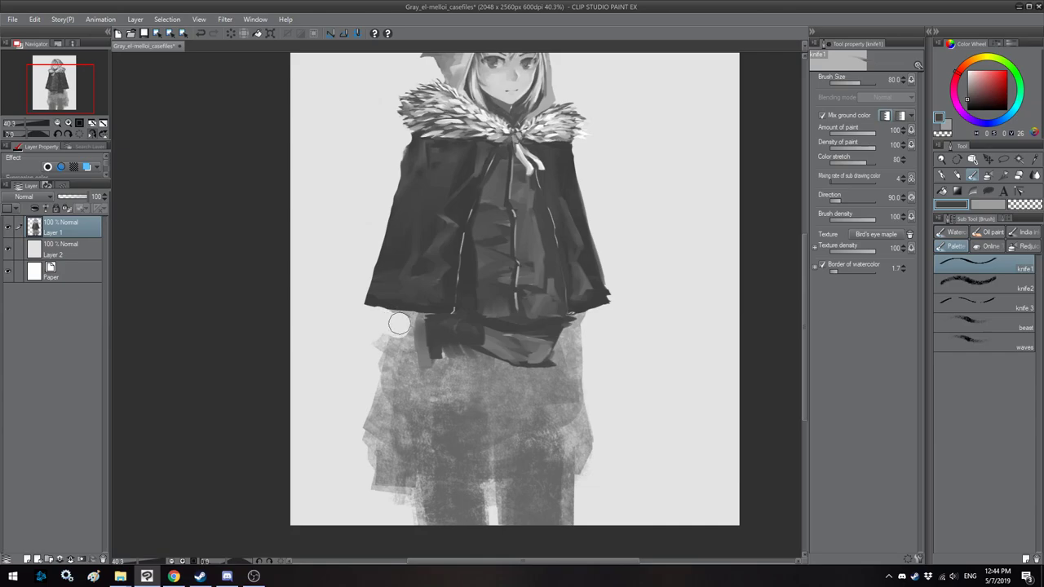
Step: Clear the rough grey texture beside the coat under the cape's wider side
{"action": "mouse_move", "coordinate": [415, 322]}
{"action": "left_mouse_down"}
{"action": "mouse_move", "coordinate": [424, 352]}
{"action": "mouse_move", "coordinate": [431, 331]}
{"action": "mouse_move", "coordinate": [404, 363]}
{"action": "mouse_move", "coordinate": [353, 368]}
{"action": "left_mouse_up"}
{"action": "scroll", "coordinate": [380, 361], "scroll_direction": "down", "scroll_amount": 2}
{"action": "key", "text": "h"}
{"action": "left_click_drag", "start_coordinate": [405, 287], "coordinate": [429, 269]}
{"action": "scroll", "coordinate": [416, 306], "scroll_direction": "up", "scroll_amount": 1}
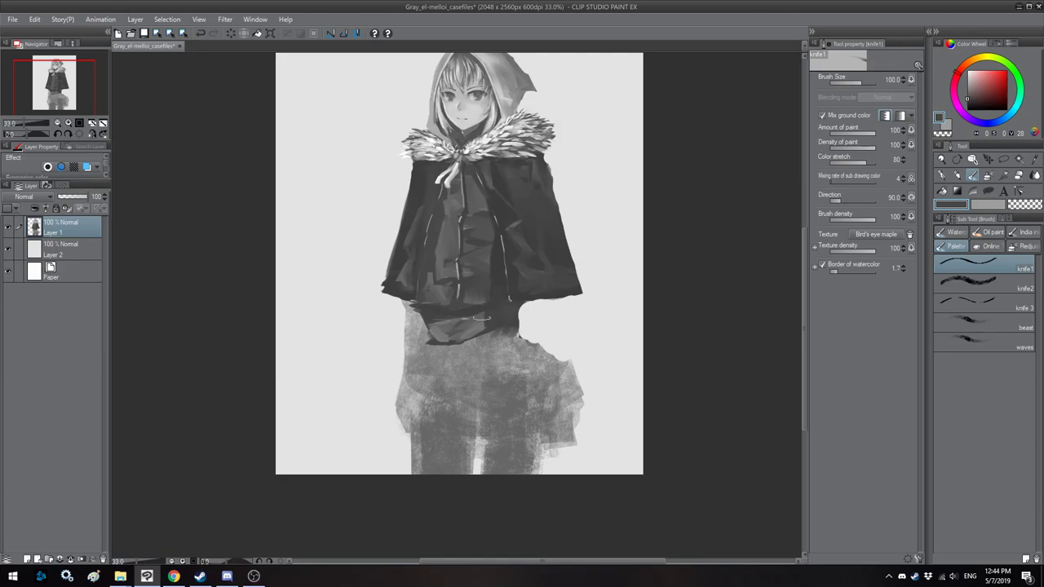
Step: Fill out the lower coat down to a rounded hem with sampled dark grey, enlarging the brush for the broad strokes
{"action": "left_click", "coordinate": [466, 335], "text": "alt"}
{"action": "left_click", "coordinate": [512, 317], "text": "alt"}
{"action": "key", "text": "bracketleft"}
{"action": "key", "text": "bracketleft"}
{"action": "mouse_move", "coordinate": [520, 303]}
{"action": "left_mouse_down"}
{"action": "mouse_move", "coordinate": [532, 327]}
{"action": "mouse_move", "coordinate": [522, 352]}
{"action": "mouse_move", "coordinate": [463, 370]}
{"action": "left_mouse_up"}
{"action": "key", "text": "bracketright"}
{"action": "key", "text": "bracketright"}
{"action": "key", "text": "bracketright"}
{"action": "key", "text": "bracketright"}
{"action": "key", "text": "bracketright"}
{"action": "mouse_move", "coordinate": [511, 338]}
{"action": "left_mouse_down"}
{"action": "mouse_move", "coordinate": [478, 331]}
{"action": "mouse_move", "coordinate": [468, 368]}
{"action": "mouse_move", "coordinate": [452, 346]}
{"action": "mouse_move", "coordinate": [435, 363]}
{"action": "mouse_move", "coordinate": [430, 338]}
{"action": "mouse_move", "coordinate": [422, 353]}
{"action": "mouse_move", "coordinate": [410, 341]}
{"action": "mouse_move", "coordinate": [423, 313]}
{"action": "left_mouse_up"}
{"action": "key", "text": "bracketleft"}
{"action": "key", "text": "bracketleft"}
{"action": "key", "text": "bracketleft"}
{"action": "key", "text": "h"}
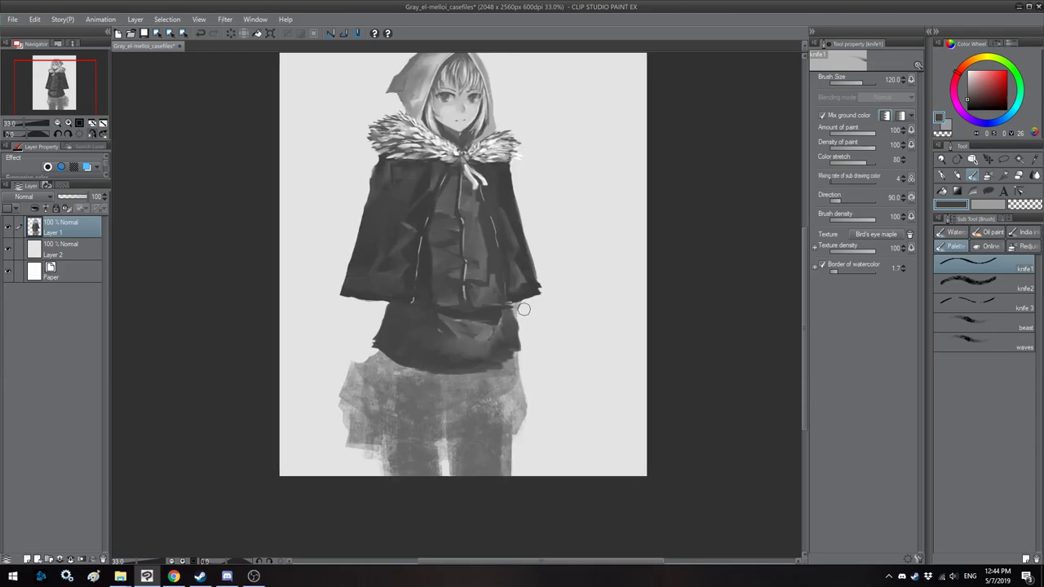
Step: Shape the coat's outer edge and folds beneath the cape's wider side, reducing the brush to size 70
{"action": "key", "text": "h"}
{"action": "key", "text": "bracketleft"}
{"action": "mouse_move", "coordinate": [490, 298]}
{"action": "left_mouse_down"}
{"action": "mouse_move", "coordinate": [546, 326]}
{"action": "mouse_move", "coordinate": [532, 301]}
{"action": "mouse_move", "coordinate": [541, 320]}
{"action": "left_mouse_up"}
{"action": "left_click", "coordinate": [515, 300], "text": "alt"}
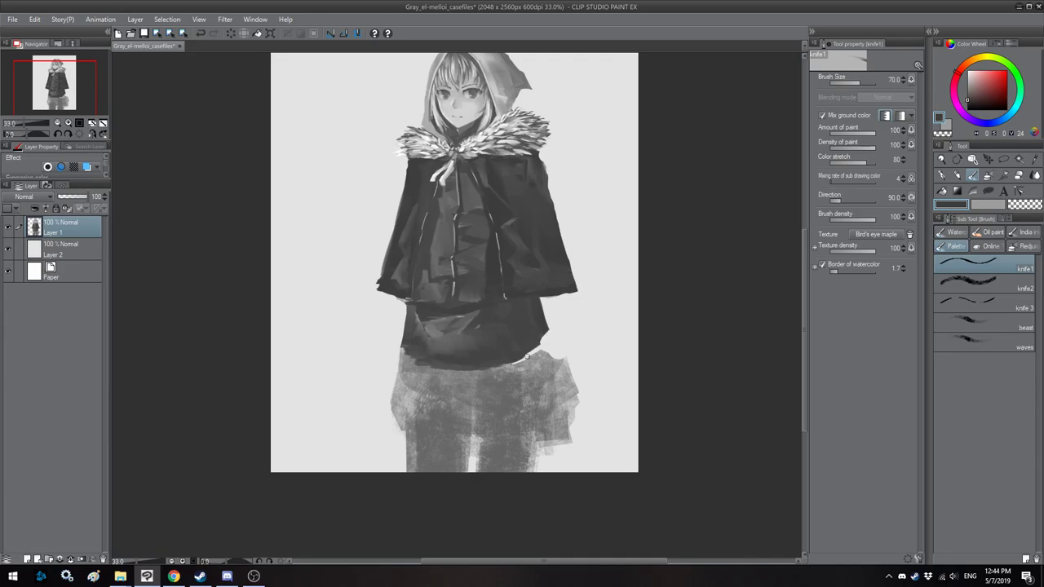
Step: Erase the rough grey legs and skirt texture below the coat and trim its hem at brush size 70
{"action": "mouse_move", "coordinate": [574, 359]}
{"action": "left_mouse_down"}
{"action": "mouse_move", "coordinate": [570, 448]}
{"action": "mouse_move", "coordinate": [565, 367]}
{"action": "mouse_move", "coordinate": [550, 382]}
{"action": "mouse_move", "coordinate": [518, 364]}
{"action": "mouse_move", "coordinate": [547, 357]}
{"action": "left_mouse_up"}
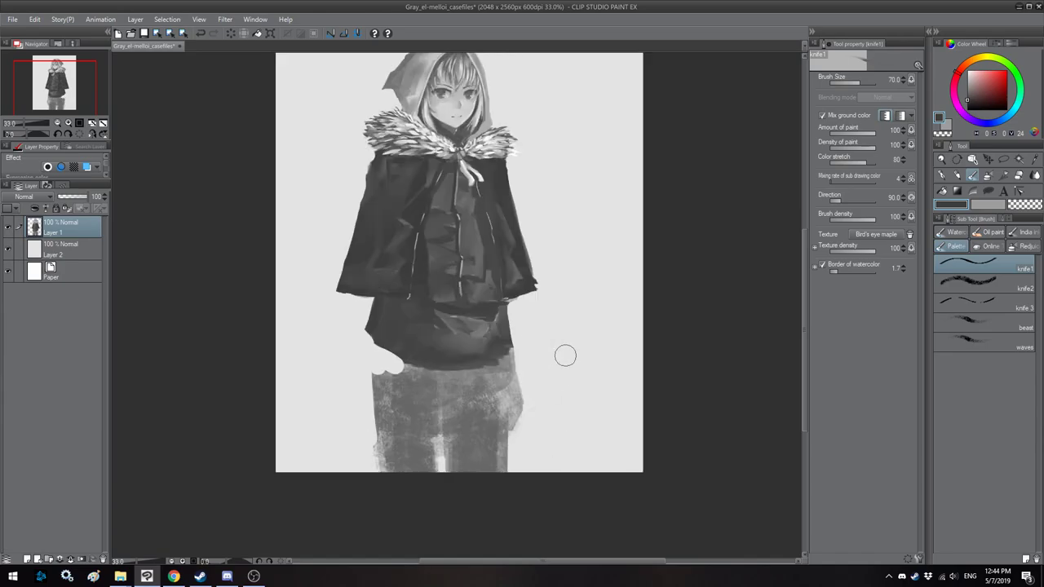
{"action": "scroll", "coordinate": [522, 334], "scroll_direction": "up", "scroll_amount": 2}
{"action": "key", "text": "h"}
{"action": "mouse_move", "coordinate": [615, 357]}
{"action": "left_mouse_down"}
{"action": "mouse_move", "coordinate": [583, 340]}
{"action": "mouse_move", "coordinate": [526, 475]}
{"action": "mouse_move", "coordinate": [416, 477]}
{"action": "mouse_move", "coordinate": [362, 438]}
{"action": "mouse_move", "coordinate": [380, 372]}
{"action": "mouse_move", "coordinate": [349, 348]}
{"action": "mouse_move", "coordinate": [440, 389]}
{"action": "mouse_move", "coordinate": [416, 382]}
{"action": "mouse_move", "coordinate": [514, 385]}
{"action": "mouse_move", "coordinate": [489, 376]}
{"action": "mouse_move", "coordinate": [520, 399]}
{"action": "mouse_move", "coordinate": [396, 417]}
{"action": "left_mouse_up"}
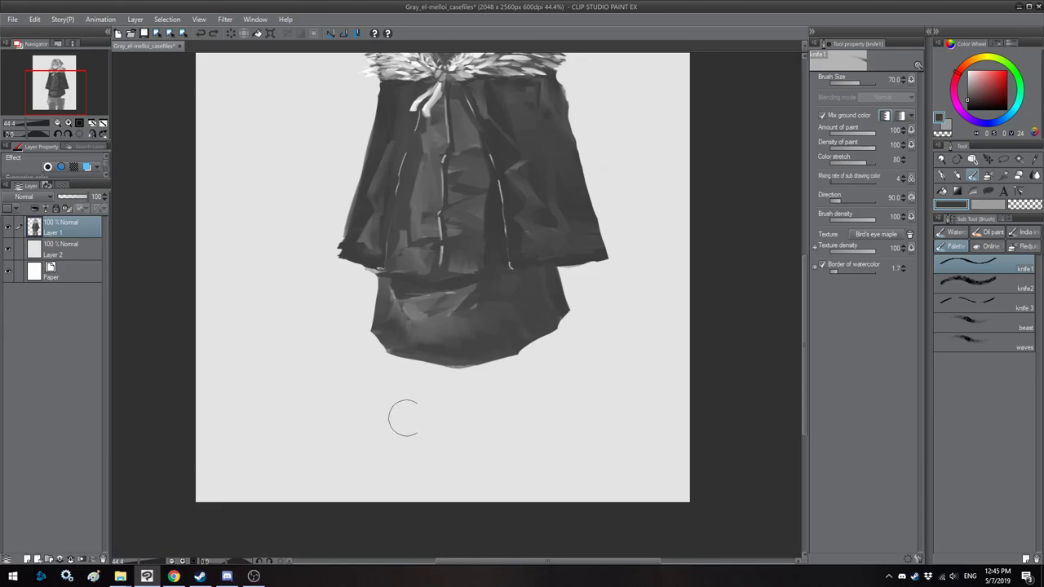
{"action": "key", "text": "h"}
{"action": "key", "text": "h"}
Step: Rework the shading around the cape's front hem and the coat directly beneath it with sampled dark greys
{"action": "left_click_drag", "start_coordinate": [462, 361], "coordinate": [463, 445]}
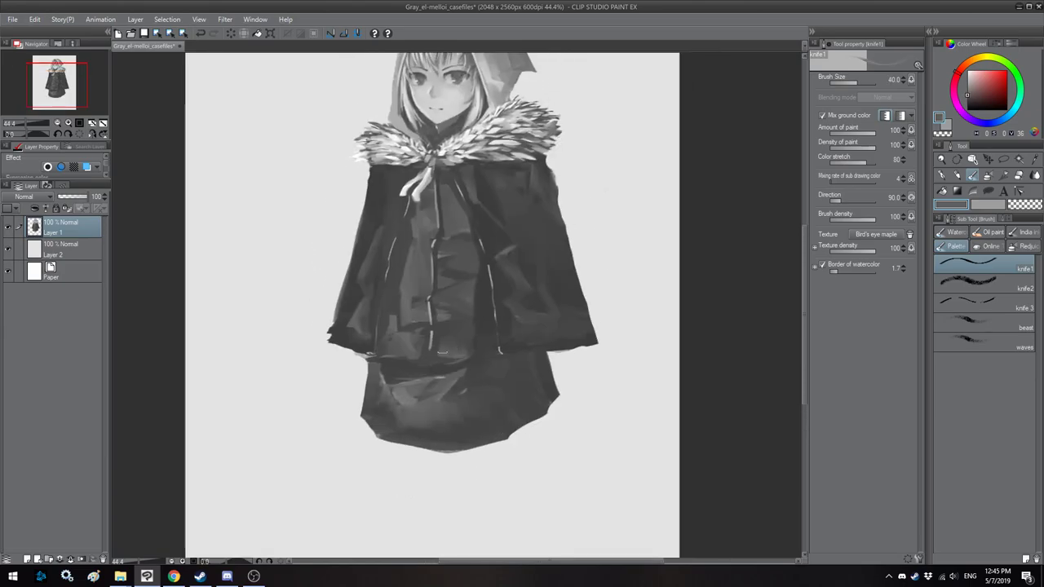
{"action": "key", "text": "bracketright"}
{"action": "key", "text": "bracketright"}
{"action": "mouse_move", "coordinate": [485, 354]}
{"action": "left_mouse_down"}
{"action": "mouse_move", "coordinate": [482, 346]}
{"action": "mouse_move", "coordinate": [493, 359]}
{"action": "left_mouse_up"}
{"action": "key", "text": "h"}
{"action": "left_click", "coordinate": [509, 313], "text": "alt"}
{"action": "left_click_drag", "start_coordinate": [508, 322], "coordinate": [495, 352]}
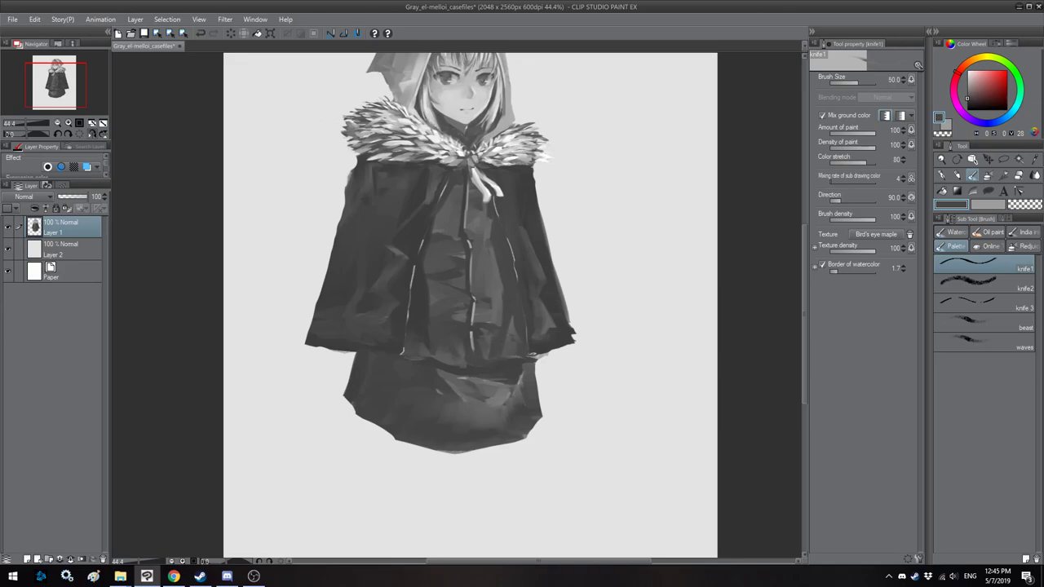
Step: Refine the dark folds on the upper cape beneath the fur collar at brush sizes 60 to 40
{"action": "left_click_drag", "start_coordinate": [511, 268], "coordinate": [514, 288]}
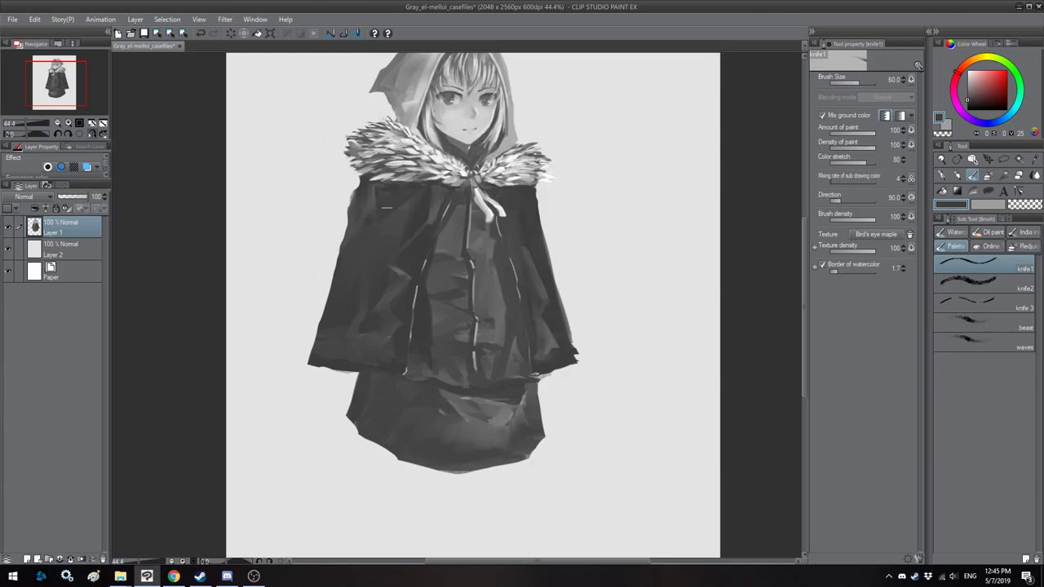
{"action": "key", "text": "h"}
{"action": "left_click_drag", "start_coordinate": [484, 212], "coordinate": [490, 224]}
{"action": "key", "text": "bracketleft"}
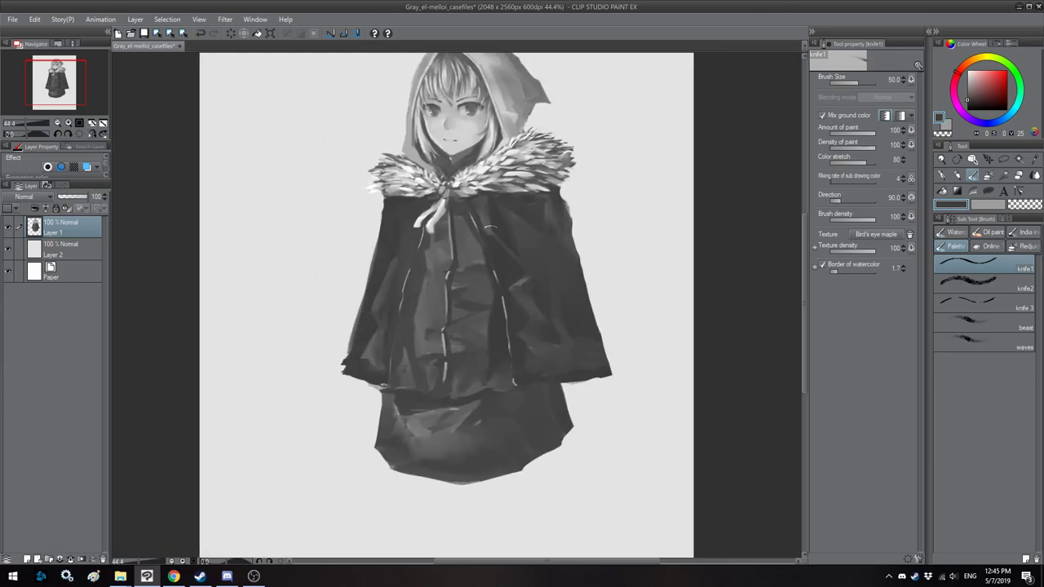
{"action": "scroll", "coordinate": [440, 193], "scroll_direction": "down", "scroll_amount": 2}
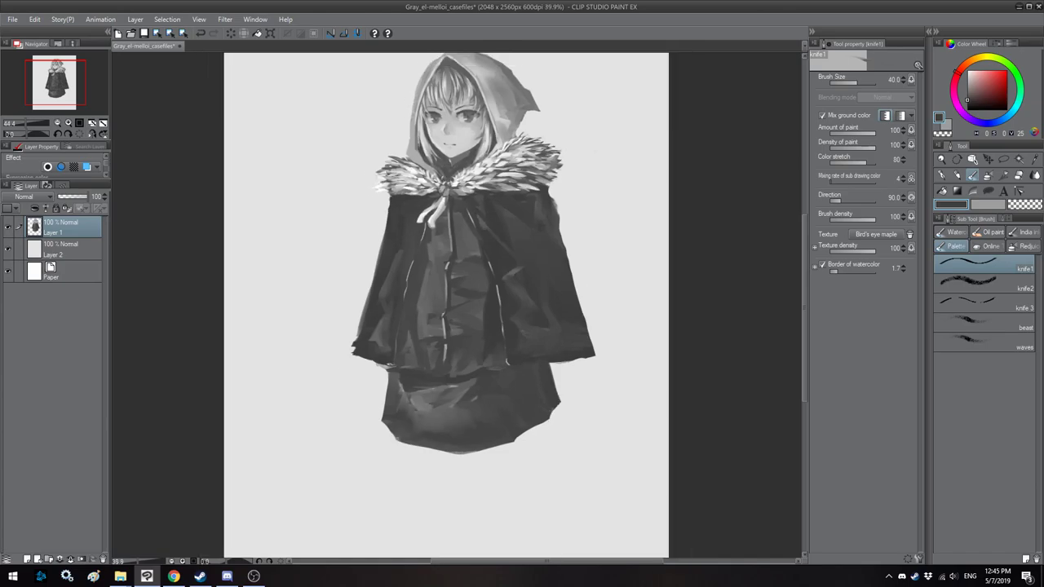
{"action": "key", "text": "h"}
{"action": "scroll", "coordinate": [440, 191], "scroll_direction": "down", "scroll_amount": 1}
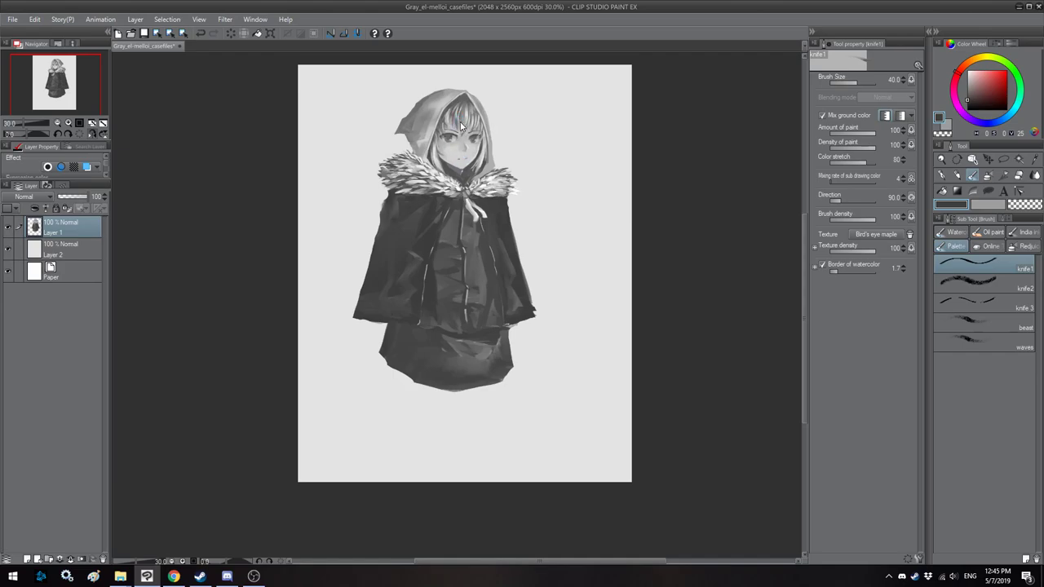
Step: Paint fine light strands in the fringe with sampled light hair grey, starting at brush size 7
{"action": "scroll", "coordinate": [456, 112], "scroll_direction": "up", "scroll_amount": 10}
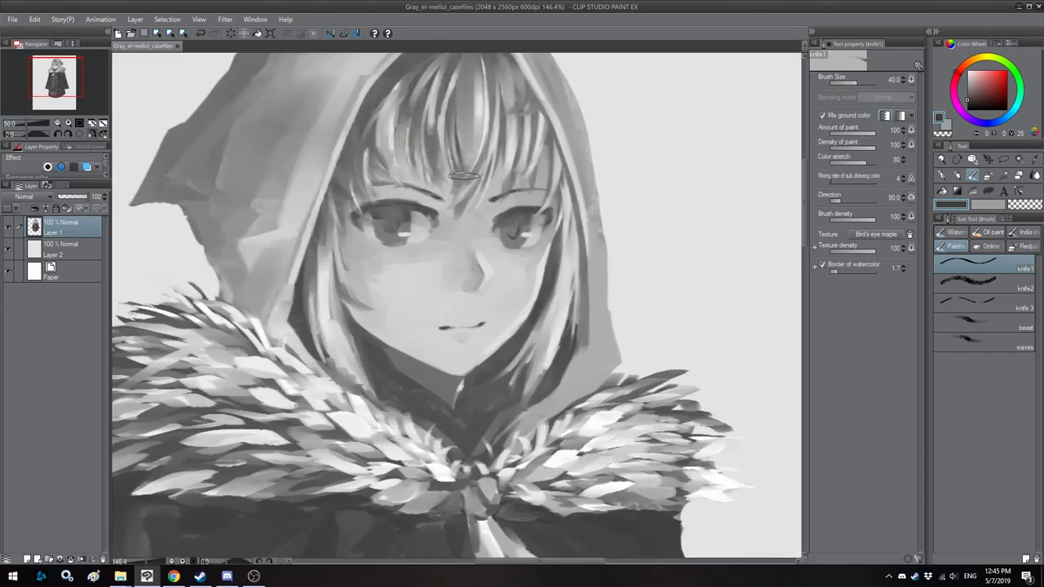
{"action": "key", "text": "h"}
{"action": "left_click", "coordinate": [517, 145], "text": "alt"}
{"action": "key", "text": "bracketleft"}
{"action": "key", "text": "bracketleft"}
{"action": "key", "text": "bracketleft"}
{"action": "key", "text": "bracketleft"}
{"action": "key", "text": "bracketleft"}
{"action": "key", "text": "bracketleft"}
{"action": "key", "text": "bracketleft"}
{"action": "key", "text": "bracketleft"}
{"action": "key", "text": "bracketleft"}
{"action": "left_click_drag", "start_coordinate": [512, 129], "coordinate": [515, 160]}
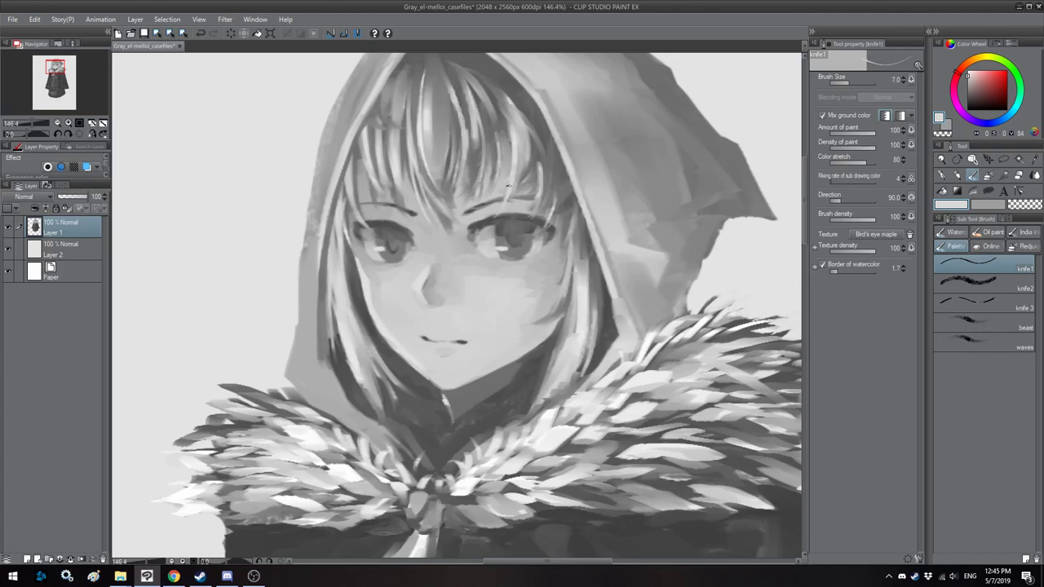
{"action": "key", "text": "bracketright"}
{"action": "mouse_move", "coordinate": [526, 150]}
{"action": "left_mouse_down"}
{"action": "mouse_move", "coordinate": [522, 199]}
{"action": "mouse_move", "coordinate": [532, 173]}
{"action": "mouse_move", "coordinate": [527, 179]}
{"action": "left_mouse_up"}
Step: Add longer light strands across the middle and side of the fringe down to the brows, using brush sizes up to 10
{"action": "key", "text": "h"}
{"action": "left_click_drag", "start_coordinate": [441, 135], "coordinate": [450, 215]}
{"action": "key", "text": "bracketright"}
{"action": "mouse_move", "coordinate": [495, 194]}
{"action": "left_mouse_down"}
{"action": "mouse_move", "coordinate": [481, 249]}
{"action": "mouse_move", "coordinate": [464, 249]}
{"action": "mouse_move", "coordinate": [504, 235]}
{"action": "left_mouse_up"}
{"action": "key", "text": "["}
{"action": "mouse_move", "coordinate": [522, 183]}
{"action": "left_mouse_down"}
{"action": "mouse_move", "coordinate": [511, 237]}
{"action": "mouse_move", "coordinate": [517, 229]}
{"action": "left_mouse_up"}
{"action": "key", "text": "]"}
{"action": "mouse_move", "coordinate": [525, 165]}
{"action": "left_mouse_down"}
{"action": "mouse_move", "coordinate": [523, 205]}
{"action": "mouse_move", "coordinate": [552, 192]}
{"action": "mouse_move", "coordinate": [555, 173]}
{"action": "left_mouse_up"}
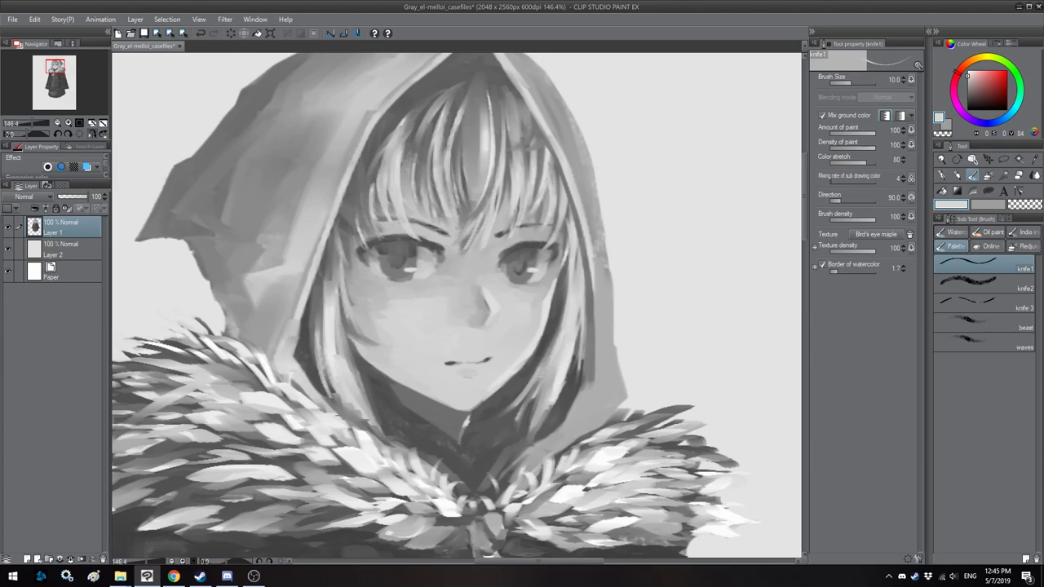
Step: Paint light strands up through the middle of the fringe with the light hair grey, varying the brush size
{"action": "mouse_move", "coordinate": [481, 215]}
{"action": "left_mouse_down"}
{"action": "mouse_move", "coordinate": [481, 139]}
{"action": "mouse_move", "coordinate": [472, 135]}
{"action": "left_mouse_up"}
{"action": "key", "text": "bracketright"}
{"action": "key", "text": "bracketright"}
{"action": "key", "text": "bracketright"}
{"action": "left_click_drag", "start_coordinate": [465, 197], "coordinate": [461, 139]}
{"action": "left_click_drag", "start_coordinate": [471, 225], "coordinate": [479, 176]}
{"action": "mouse_move", "coordinate": [482, 219]}
{"action": "left_mouse_down"}
{"action": "mouse_move", "coordinate": [483, 184]}
{"action": "mouse_move", "coordinate": [466, 191]}
{"action": "mouse_move", "coordinate": [457, 161]}
{"action": "left_mouse_up"}
{"action": "key", "text": "bracketleft"}
{"action": "key", "text": "bracketleft"}
{"action": "left_click_drag", "start_coordinate": [462, 207], "coordinate": [459, 138]}
{"action": "key", "text": "bracketleft"}
{"action": "key", "text": "bracketleft"}
Step: Add darker grey strands among the light ones in the central fringe with a sampled mid grey at brush size 10
{"action": "left_click", "coordinate": [460, 148], "text": "alt"}
{"action": "key", "text": "bracketleft"}
{"action": "left_click_drag", "start_coordinate": [463, 235], "coordinate": [476, 179]}
{"action": "left_click_drag", "start_coordinate": [474, 217], "coordinate": [490, 169]}
{"action": "left_click_drag", "start_coordinate": [477, 224], "coordinate": [482, 207]}
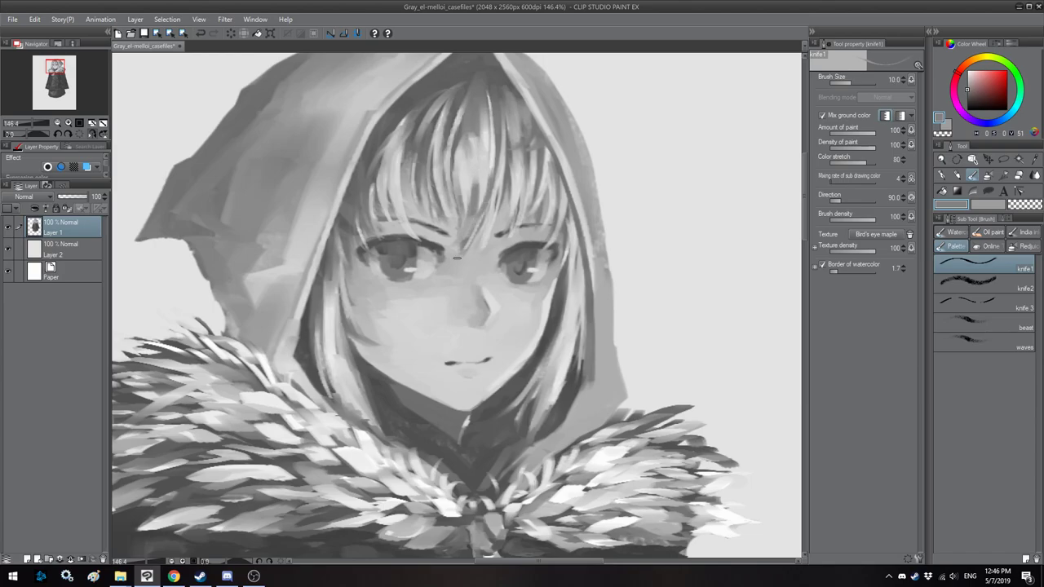
Step: Mirror the view and paint more light strands in the middle of the fringe with sampled light grey at brush size 12
{"action": "key", "text": "h"}
{"action": "left_click_drag", "start_coordinate": [457, 242], "coordinate": [462, 258]}
{"action": "left_click", "coordinate": [453, 192], "text": "alt"}
{"action": "key", "text": "bracketright"}
{"action": "left_click_drag", "start_coordinate": [446, 197], "coordinate": [448, 218]}
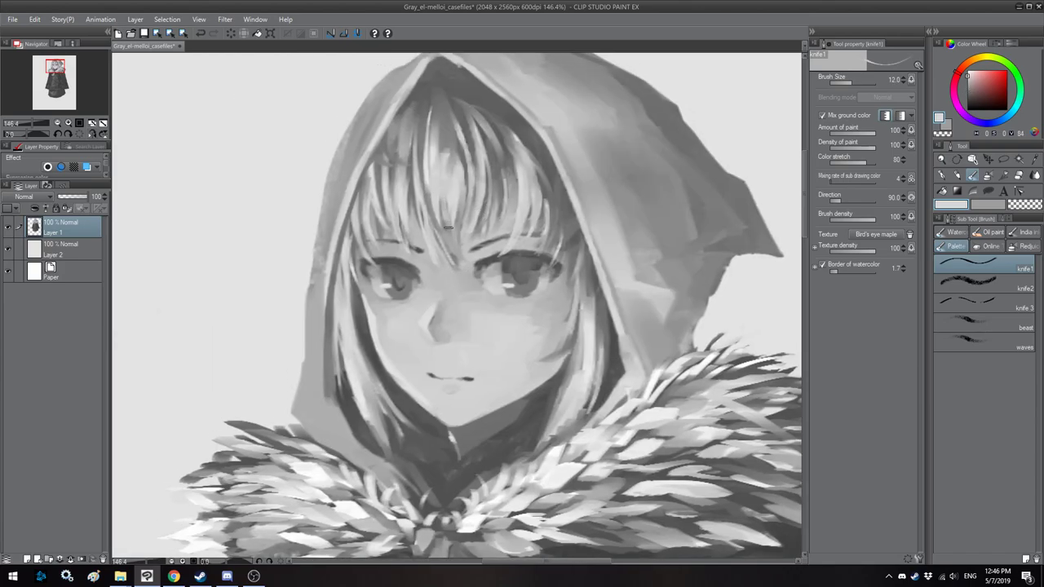
{"action": "left_click_drag", "start_coordinate": [464, 170], "coordinate": [449, 108]}
{"action": "mouse_move", "coordinate": [472, 201]}
{"action": "left_mouse_down"}
{"action": "mouse_move", "coordinate": [460, 119]}
{"action": "mouse_move", "coordinate": [450, 122]}
{"action": "left_mouse_up"}
Step: Brighten the side of the fringe with light grey strokes at brush sizes 25 to 12
{"action": "key", "text": "bracketright"}
{"action": "key", "text": "bracketright"}
{"action": "key", "text": "bracketright"}
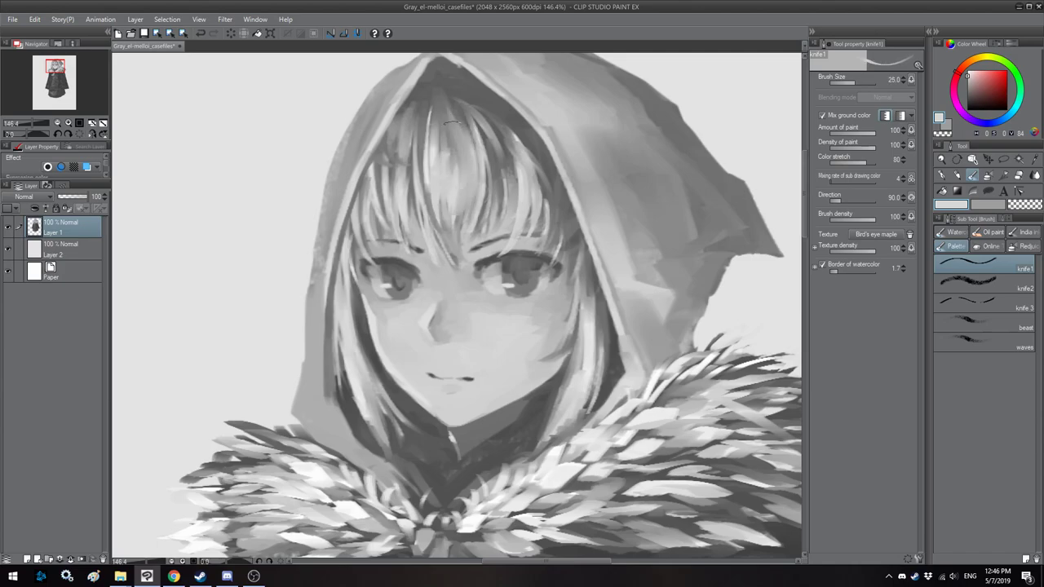
{"action": "mouse_move", "coordinate": [490, 212]}
{"action": "left_mouse_down"}
{"action": "mouse_move", "coordinate": [478, 127]}
{"action": "mouse_move", "coordinate": [486, 158]}
{"action": "mouse_move", "coordinate": [503, 138]}
{"action": "mouse_move", "coordinate": [490, 123]}
{"action": "left_mouse_up"}
{"action": "key", "text": "bracketleft"}
{"action": "key", "text": "bracketleft"}
{"action": "key", "text": "bracketleft"}
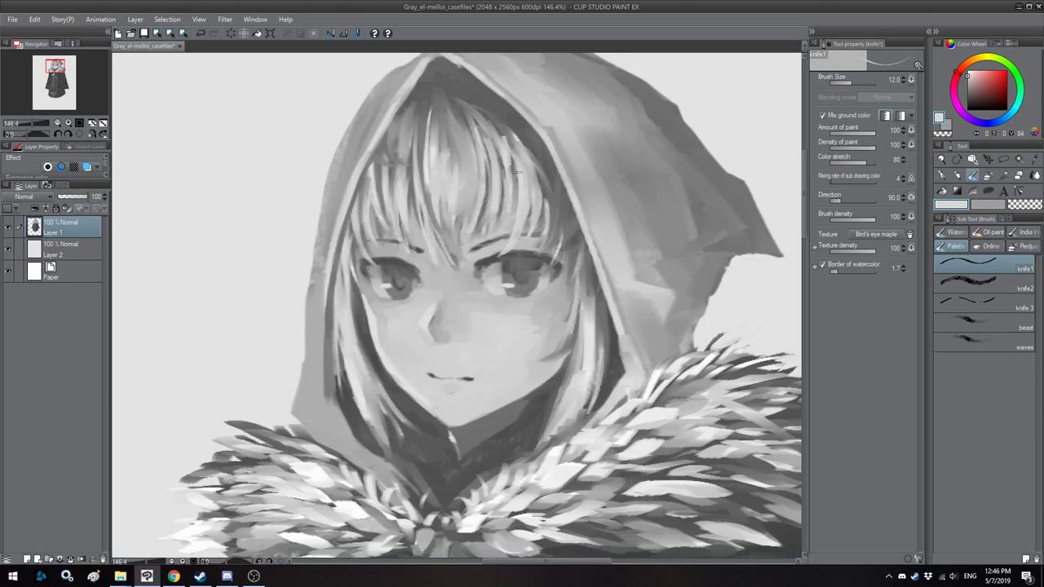
Step: Straighten the narrower side of the cape's outer edge and clean up its jagged hem corner, using sampled dark grey
{"action": "scroll", "coordinate": [506, 218], "scroll_direction": "down", "scroll_amount": 6}
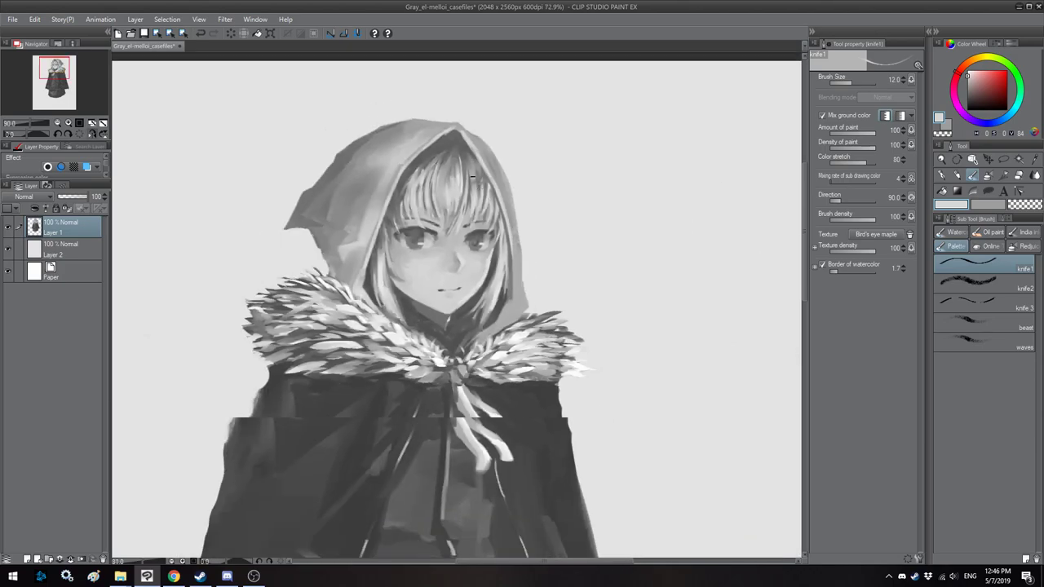
{"action": "scroll", "coordinate": [499, 187], "scroll_direction": "up", "scroll_amount": 2}
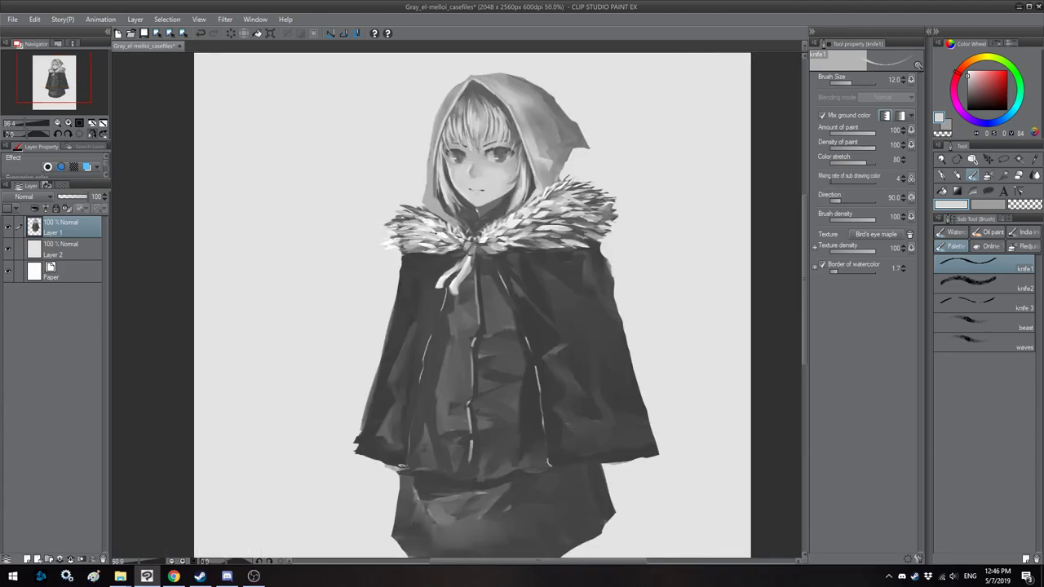
{"action": "left_click_drag", "start_coordinate": [494, 324], "coordinate": [513, 230]}
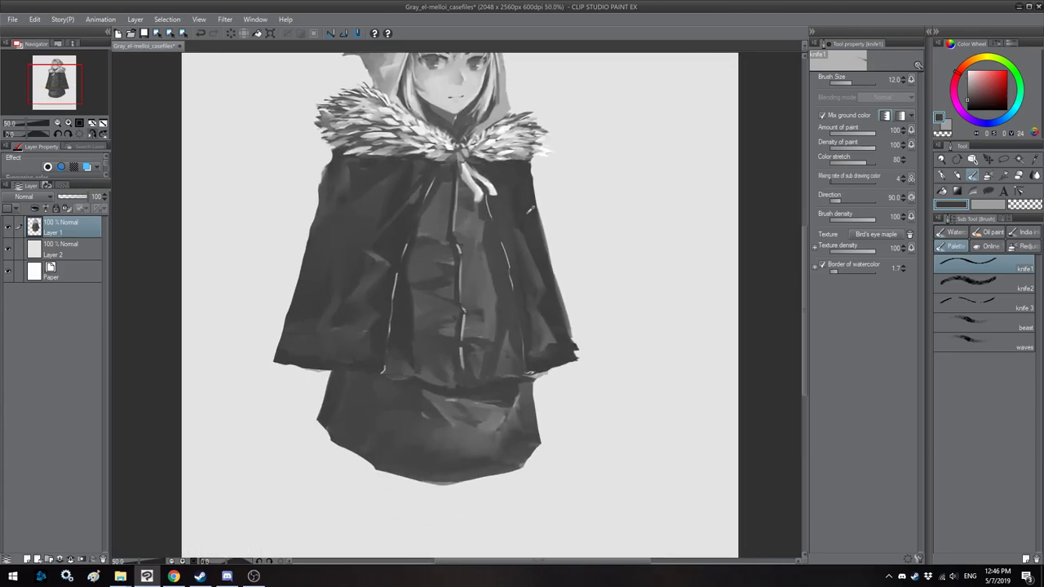
{"action": "left_click", "coordinate": [528, 211], "text": "alt"}
{"action": "left_click_drag", "start_coordinate": [537, 322], "coordinate": [531, 296]}
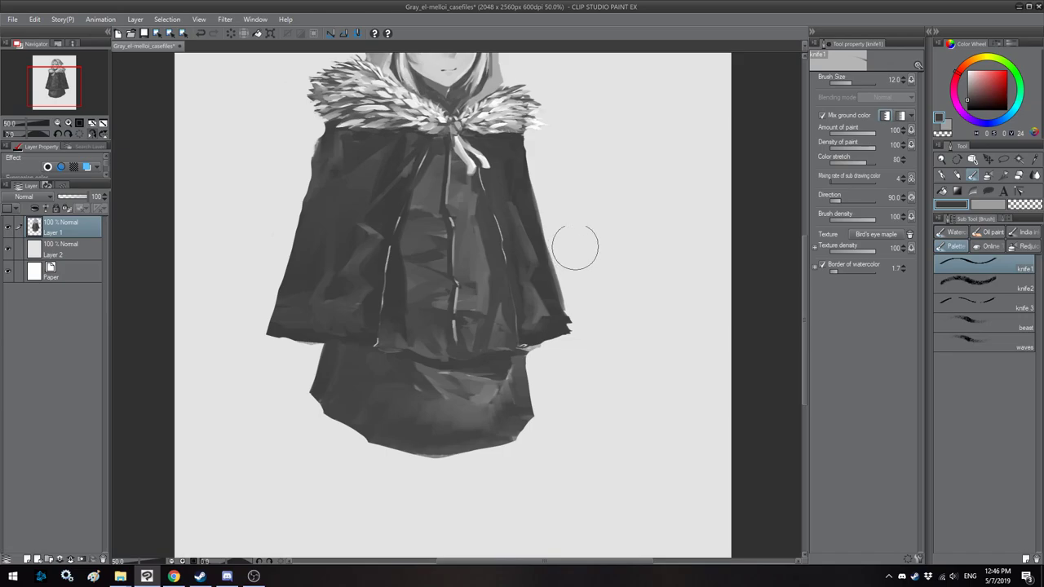
{"action": "left_click_drag", "start_coordinate": [576, 252], "coordinate": [587, 312]}
{"action": "left_click_drag", "start_coordinate": [485, 248], "coordinate": [506, 255]}
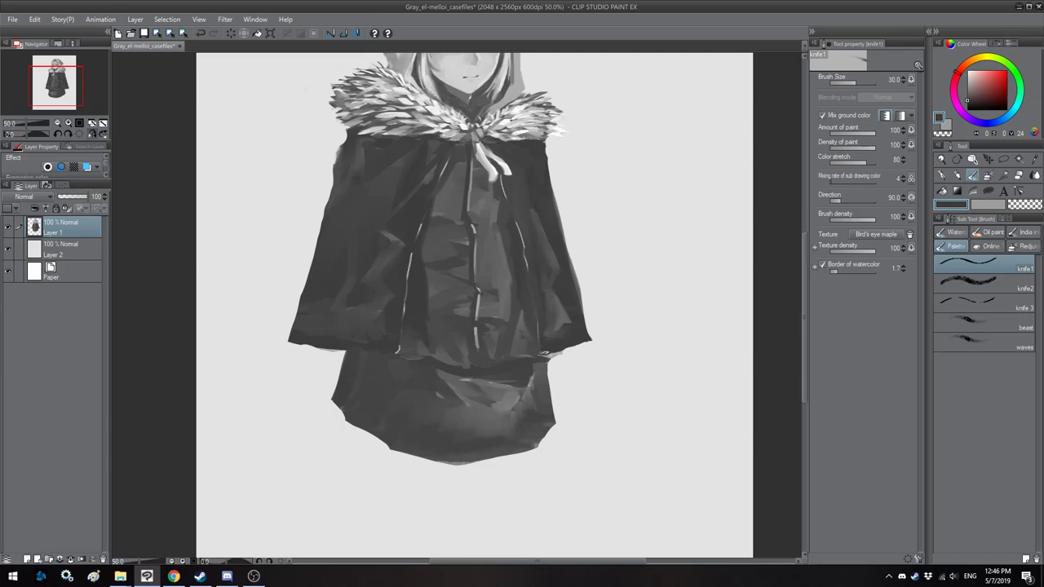
Step: Smooth the dark garment area below the chin, between the fur collar's halves, with dark grey at brush sizes 40 to 25
{"action": "key", "text": "h"}
{"action": "left_click_drag", "start_coordinate": [470, 235], "coordinate": [507, 281]}
{"action": "scroll", "coordinate": [465, 188], "scroll_direction": "up", "scroll_amount": 6}
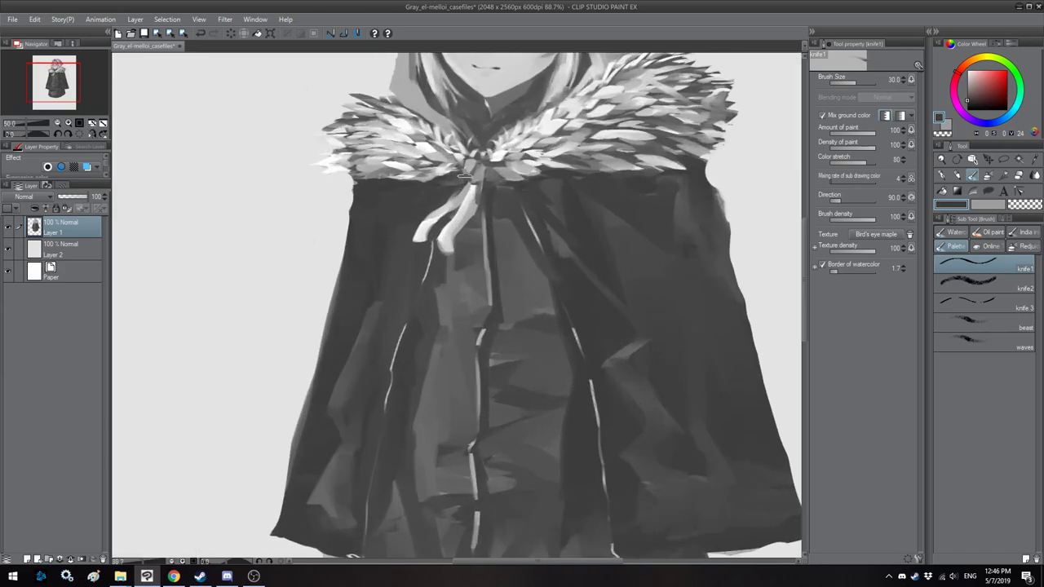
{"action": "key", "text": "h"}
{"action": "scroll", "coordinate": [461, 170], "scroll_direction": "up", "scroll_amount": 2}
{"action": "left_click_drag", "start_coordinate": [417, 222], "coordinate": [452, 320]}
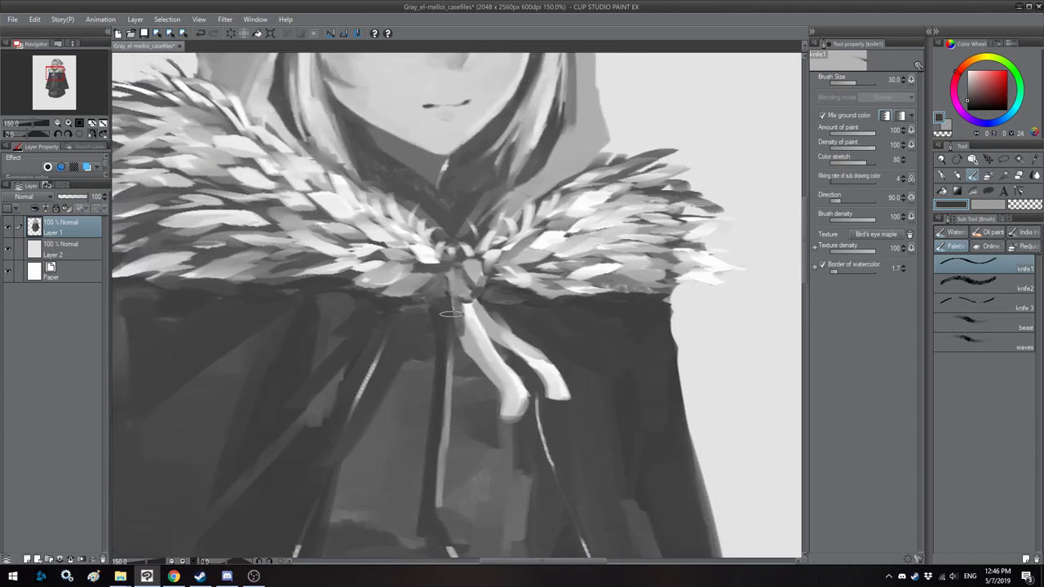
{"action": "scroll", "coordinate": [469, 219], "scroll_direction": "up", "scroll_amount": 2}
{"action": "key", "text": "]"}
{"action": "mouse_move", "coordinate": [483, 231]}
{"action": "left_mouse_down"}
{"action": "mouse_move", "coordinate": [389, 219]}
{"action": "mouse_move", "coordinate": [469, 229]}
{"action": "mouse_move", "coordinate": [444, 236]}
{"action": "left_mouse_up"}
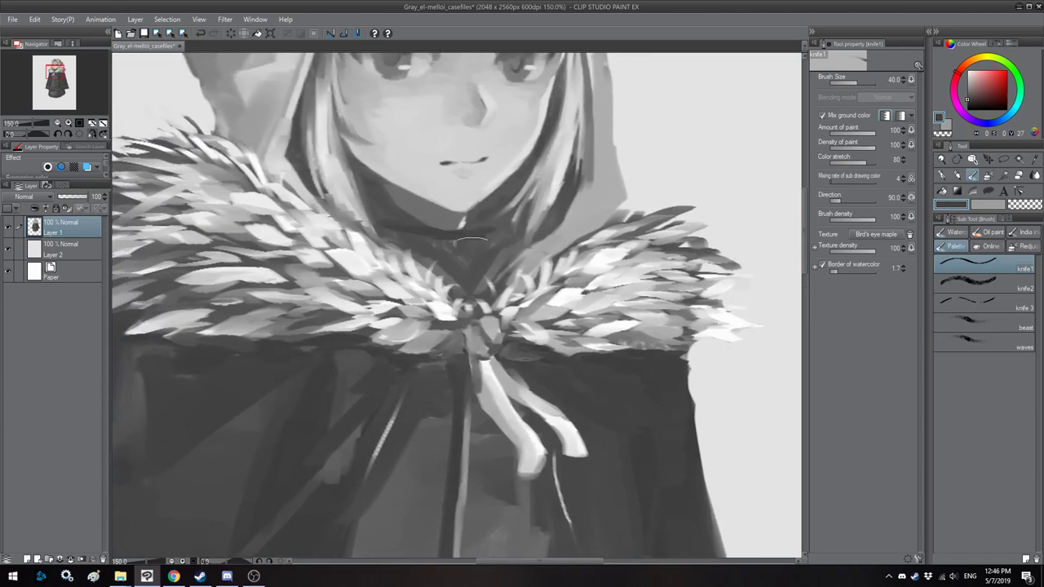
{"action": "key", "text": "bracketleft"}
{"action": "key", "text": "bracketleft"}
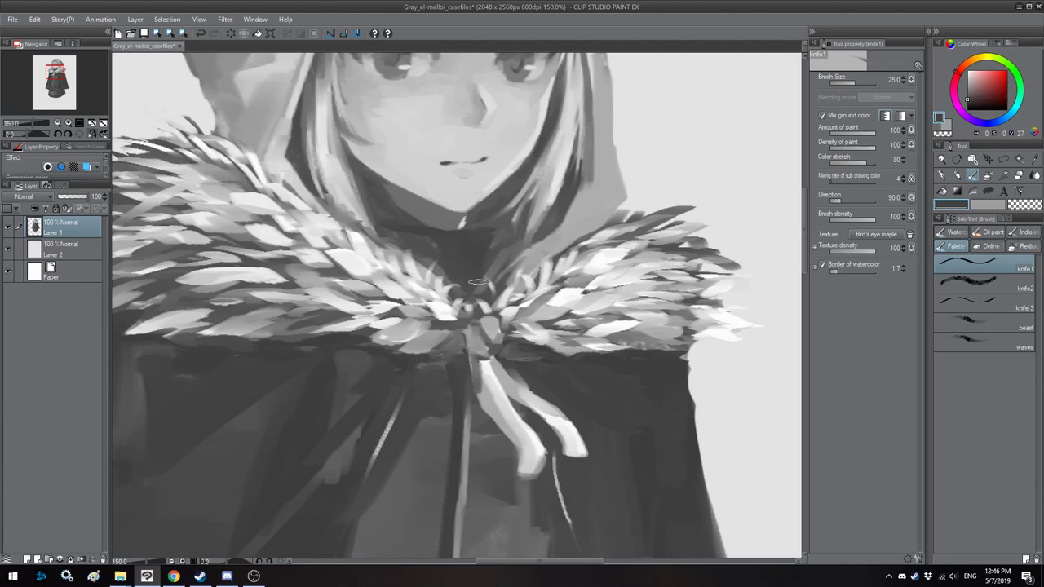
Step: Shape the dark neck collar's upper edge beneath the chin with dark grey at brush sizes 25 to 15, checking in mirrored view
{"action": "key", "text": "h"}
{"action": "left_click_drag", "start_coordinate": [479, 240], "coordinate": [484, 250]}
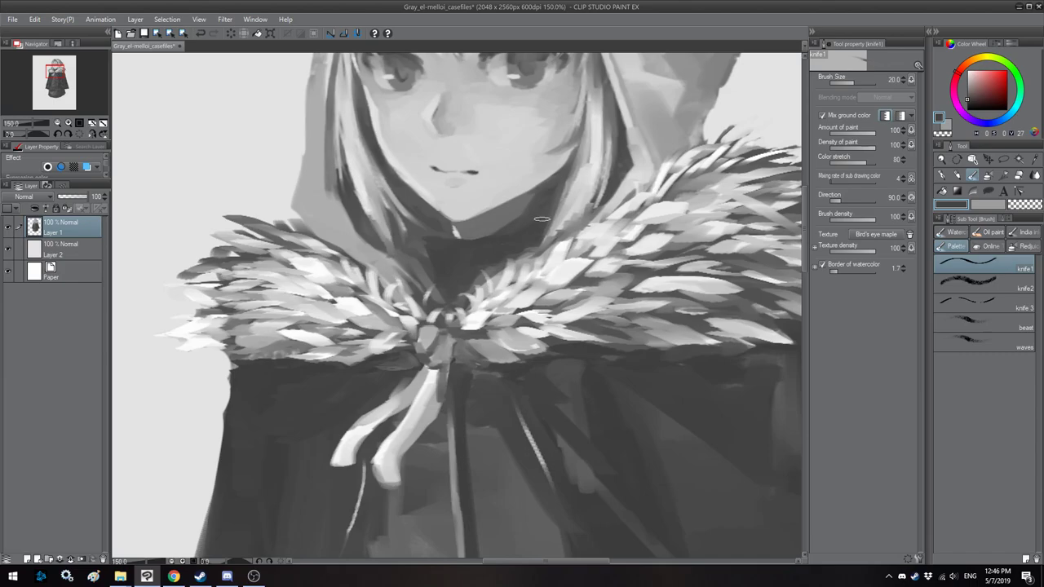
{"action": "key", "text": "bracketright"}
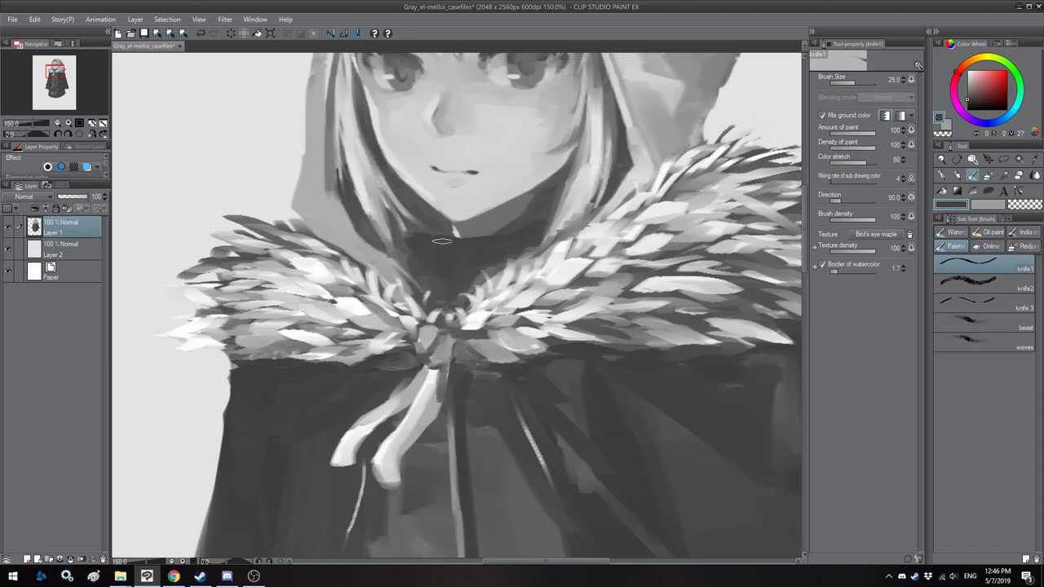
{"action": "key", "text": "h"}
{"action": "left_click_drag", "start_coordinate": [489, 236], "coordinate": [507, 251]}
{"action": "key", "text": "bracketleft"}
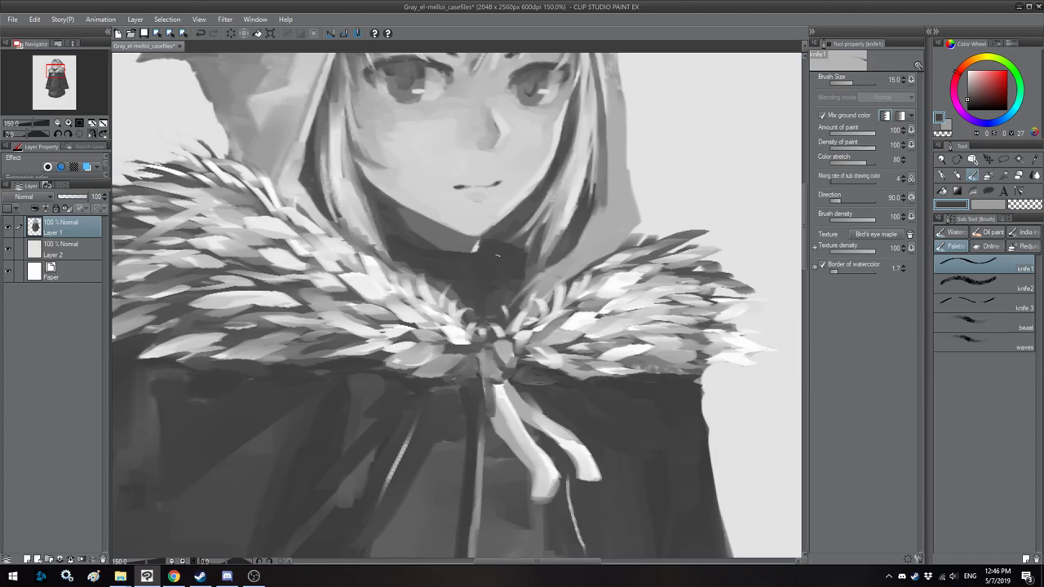
Step: Paint a thin light trim line and a small zipper pull on the dark neck collar with sampled mid grey at small brush sizes
{"action": "key", "text": "h"}
{"action": "scroll", "coordinate": [457, 212], "scroll_direction": "down", "scroll_amount": 12}
{"action": "scroll", "coordinate": [457, 212], "scroll_direction": "up", "scroll_amount": 11}
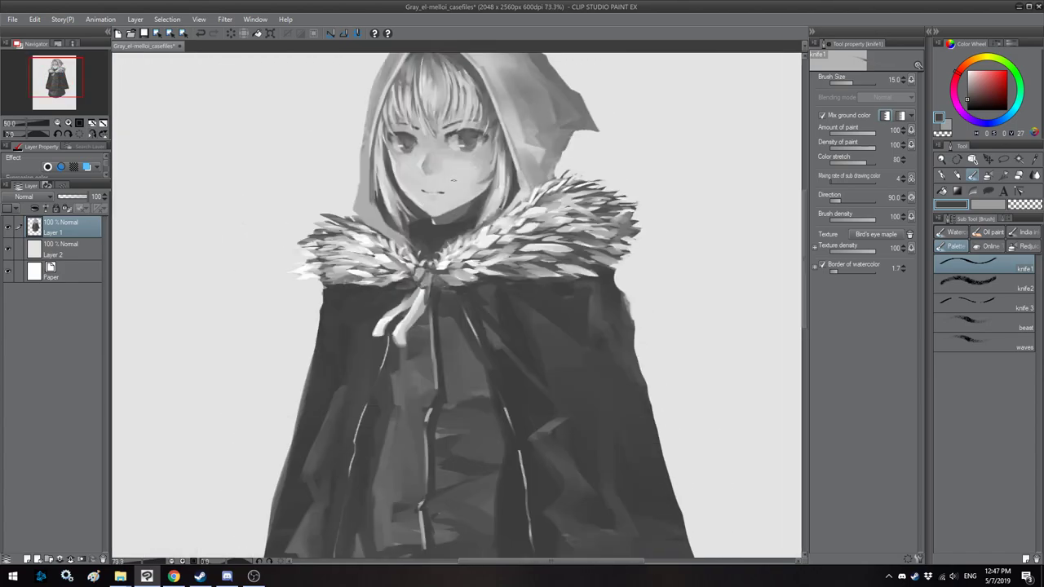
{"action": "key", "text": "h"}
{"action": "scroll", "coordinate": [464, 237], "scroll_direction": "up", "scroll_amount": 1}
{"action": "left_click", "coordinate": [505, 395], "text": "alt"}
{"action": "left_click_drag", "start_coordinate": [500, 224], "coordinate": [501, 269]}
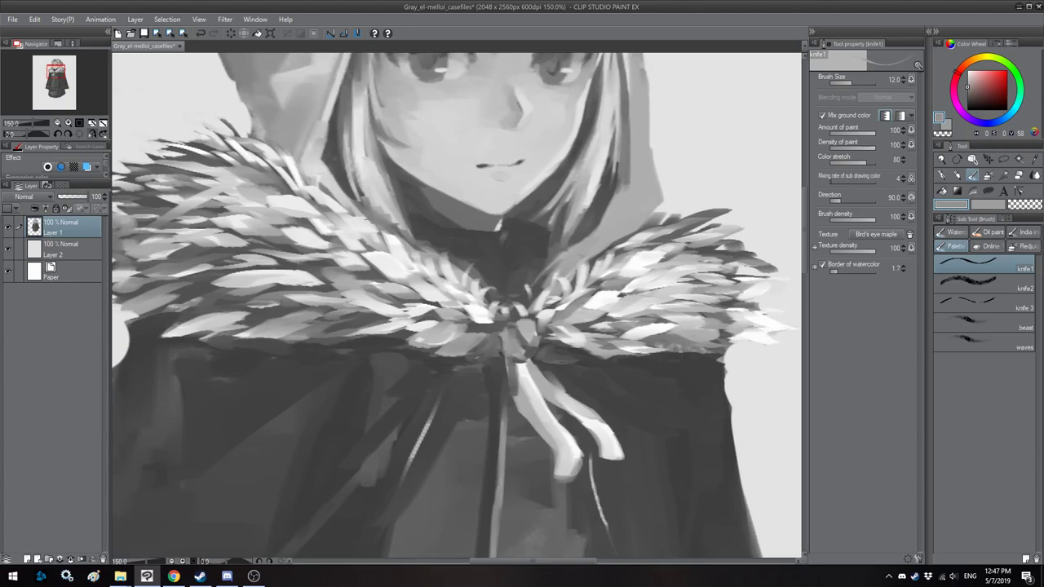
{"action": "left_click_drag", "start_coordinate": [532, 230], "coordinate": [427, 227]}
{"action": "key", "text": "]"}
{"action": "left_click_drag", "start_coordinate": [490, 245], "coordinate": [502, 214]}
{"action": "key", "text": "bracketleft"}
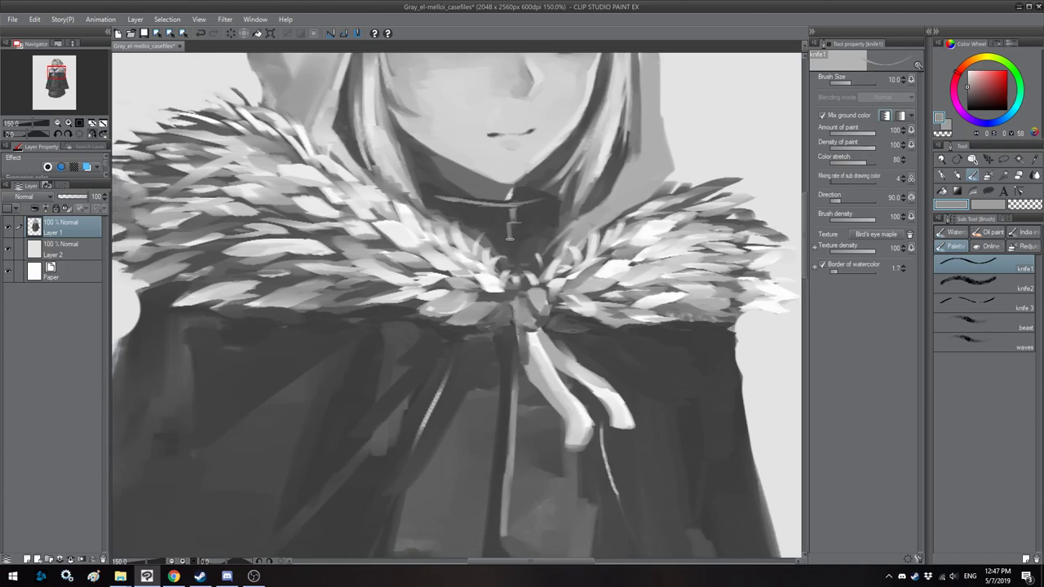
{"action": "left_click_drag", "start_coordinate": [505, 224], "coordinate": [522, 226]}
Step: Rework the folds on the coat front beside its central seam with sampled dark greys at brush sizes 30 to 60
{"action": "scroll", "coordinate": [403, 242], "scroll_direction": "down", "scroll_amount": 5}
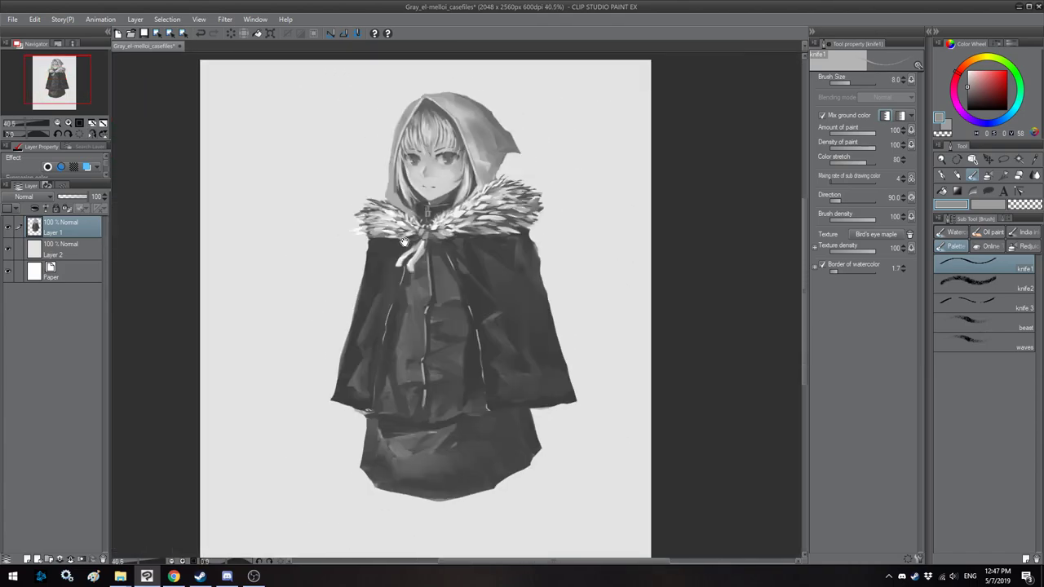
{"action": "scroll", "coordinate": [403, 242], "scroll_direction": "up", "scroll_amount": 2}
{"action": "mouse_move", "coordinate": [429, 285]}
{"action": "left_mouse_down"}
{"action": "mouse_move", "coordinate": [465, 199]}
{"action": "mouse_move", "coordinate": [446, 286]}
{"action": "left_mouse_up"}
{"action": "key", "text": "]"}
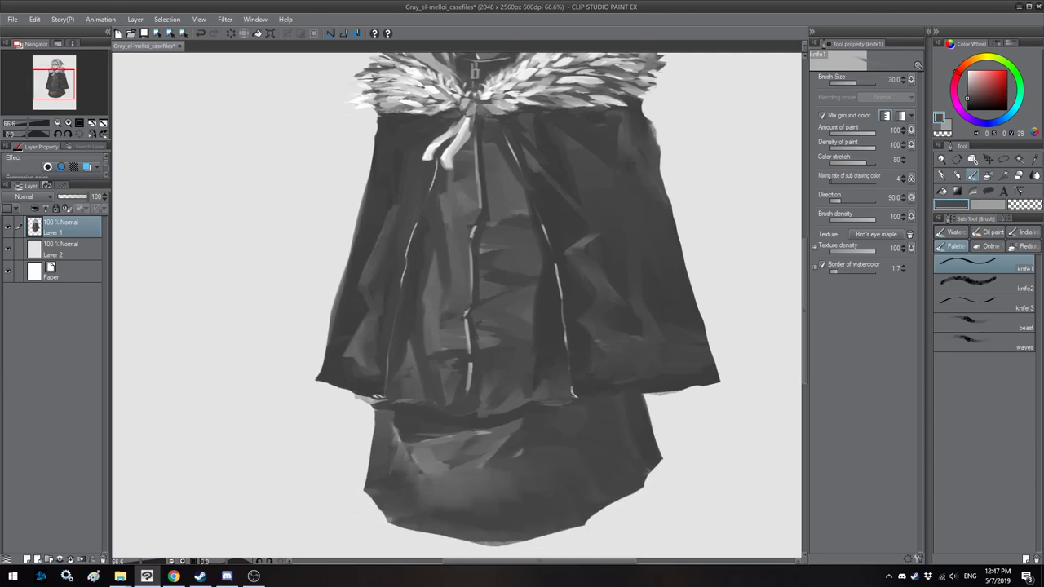
{"action": "left_click", "coordinate": [453, 306], "text": "alt"}
{"action": "left_click_drag", "start_coordinate": [454, 309], "coordinate": [453, 312]}
{"action": "scroll", "coordinate": [463, 411], "scroll_direction": "down", "scroll_amount": 1}
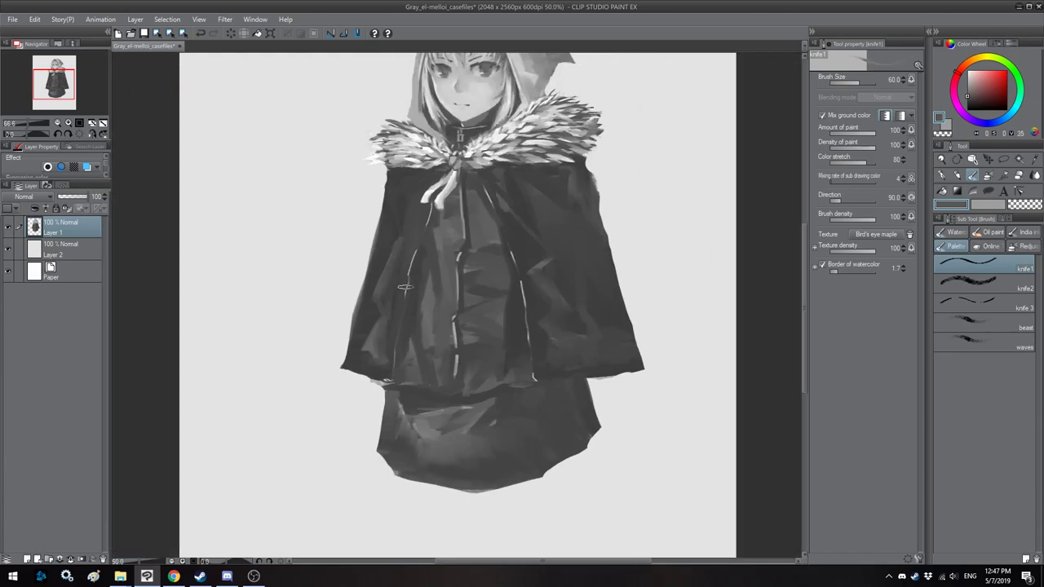
Step: Refine the dark shading beneath the cape's front hem at about brush size 60, checking the figure in mirrored view
{"action": "key", "text": "h"}
{"action": "scroll", "coordinate": [450, 286], "scroll_direction": "down", "scroll_amount": 2}
{"action": "key", "text": "h"}
{"action": "scroll", "coordinate": [449, 285], "scroll_direction": "up", "scroll_amount": 1}
{"action": "key", "text": "h"}
{"action": "left_click_drag", "start_coordinate": [449, 285], "coordinate": [455, 277]}
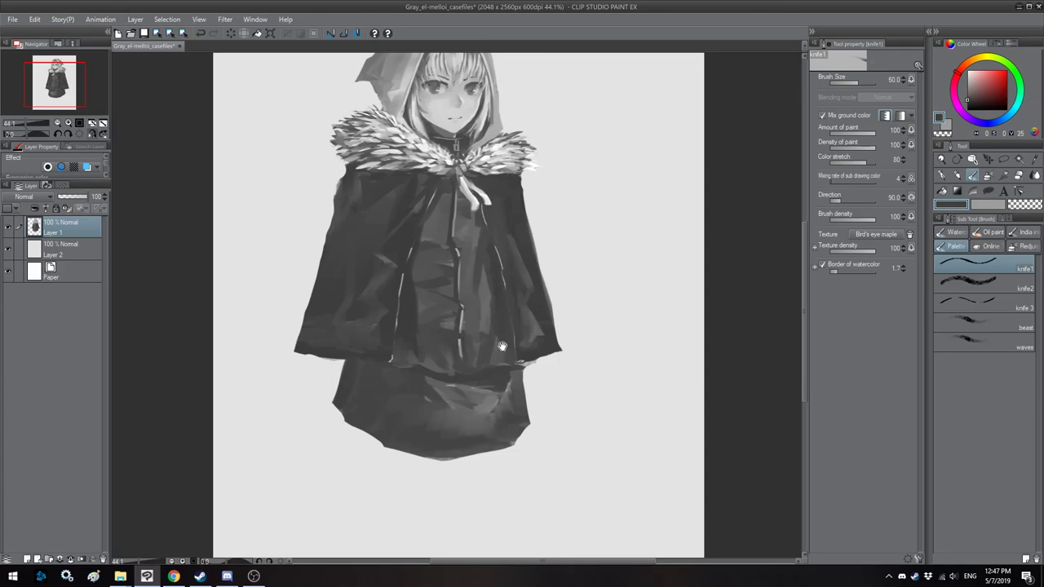
{"action": "left_click_drag", "start_coordinate": [502, 346], "coordinate": [507, 321]}
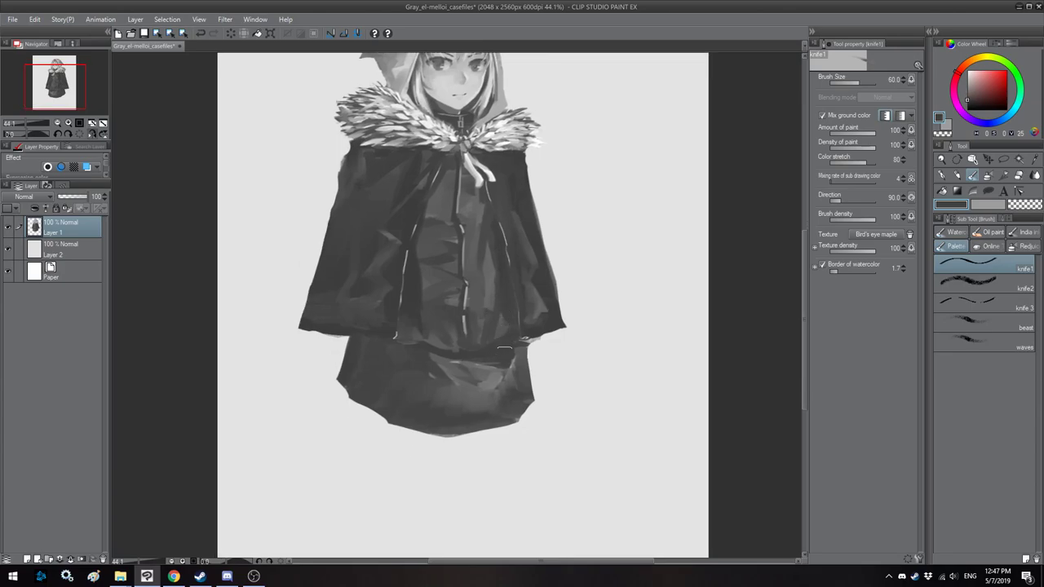
{"action": "left_click_drag", "start_coordinate": [493, 358], "coordinate": [485, 360]}
{"action": "key", "text": "bracketleft"}
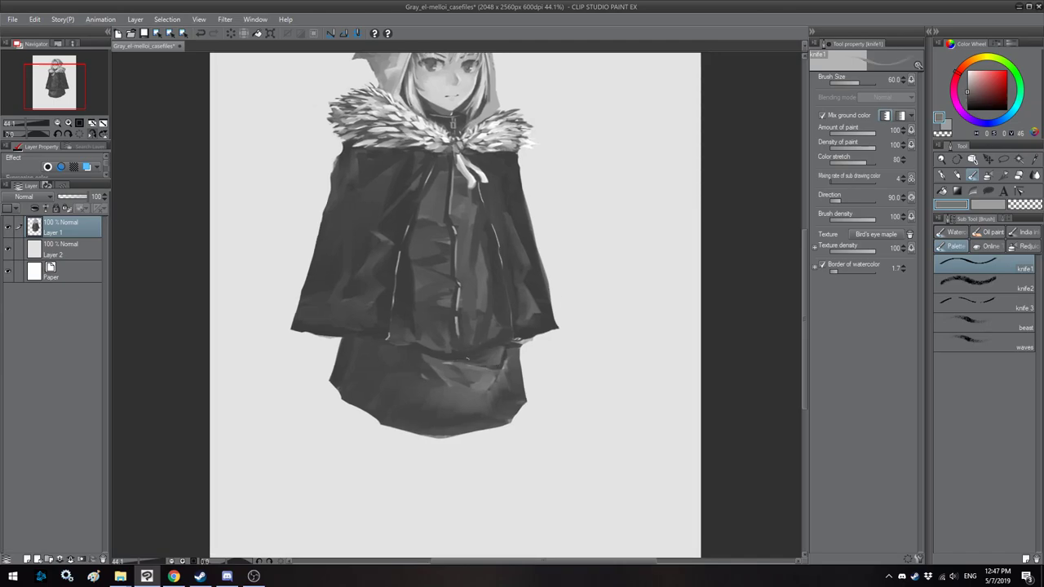
Step: Paint broad lighter vertical panels on the front of the lower skirt with sampled grey at brush sizes up to 100
{"action": "mouse_move", "coordinate": [457, 364]}
{"action": "left_mouse_down"}
{"action": "mouse_move", "coordinate": [443, 351]}
{"action": "mouse_move", "coordinate": [461, 310]}
{"action": "left_mouse_up"}
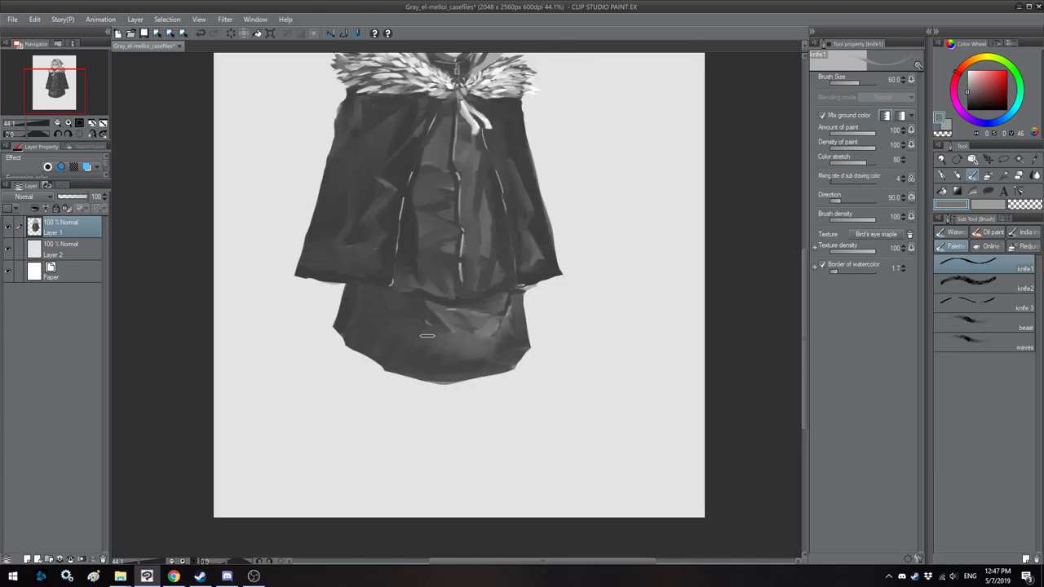
{"action": "scroll", "coordinate": [444, 328], "scroll_direction": "up", "scroll_amount": 4}
{"action": "mouse_move", "coordinate": [443, 351]}
{"action": "left_mouse_down"}
{"action": "mouse_move", "coordinate": [503, 298]}
{"action": "mouse_move", "coordinate": [494, 367]}
{"action": "left_mouse_up"}
{"action": "left_click", "coordinate": [490, 255], "text": "alt"}
{"action": "key", "text": "bracketright"}
{"action": "key", "text": "bracketright"}
{"action": "key", "text": "bracketright"}
{"action": "left_click_drag", "start_coordinate": [493, 307], "coordinate": [493, 399]}
{"action": "key", "text": "bracketright"}
{"action": "key", "text": "bracketright"}
{"action": "mouse_move", "coordinate": [552, 307]}
{"action": "left_mouse_down"}
{"action": "mouse_move", "coordinate": [517, 299]}
{"action": "mouse_move", "coordinate": [518, 361]}
{"action": "left_mouse_up"}
Step: Paint thin dark pleat lines down the lit half of the skirt with sampled dark grey at brush sizes around 17
{"action": "key", "text": "bracketleft"}
{"action": "key", "text": "bracketleft"}
{"action": "key", "text": "bracketleft"}
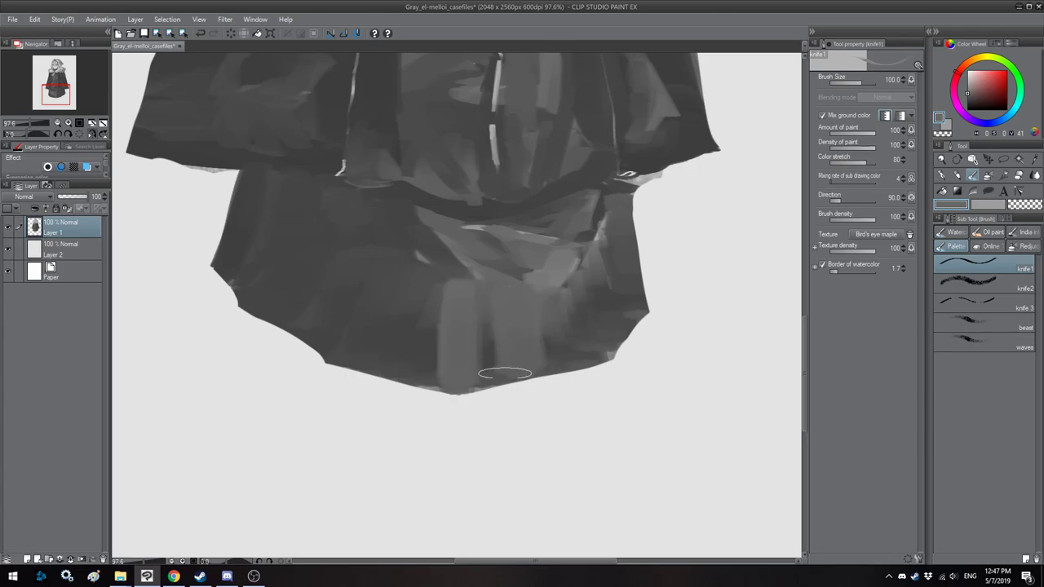
{"action": "key", "text": "bracketleft"}
{"action": "key", "text": "bracketleft"}
{"action": "key", "text": "bracketleft"}
{"action": "key", "text": "bracketleft"}
{"action": "key", "text": "bracketleft"}
{"action": "key", "text": "bracketleft"}
{"action": "key", "text": "bracketleft"}
{"action": "key", "text": "bracketleft"}
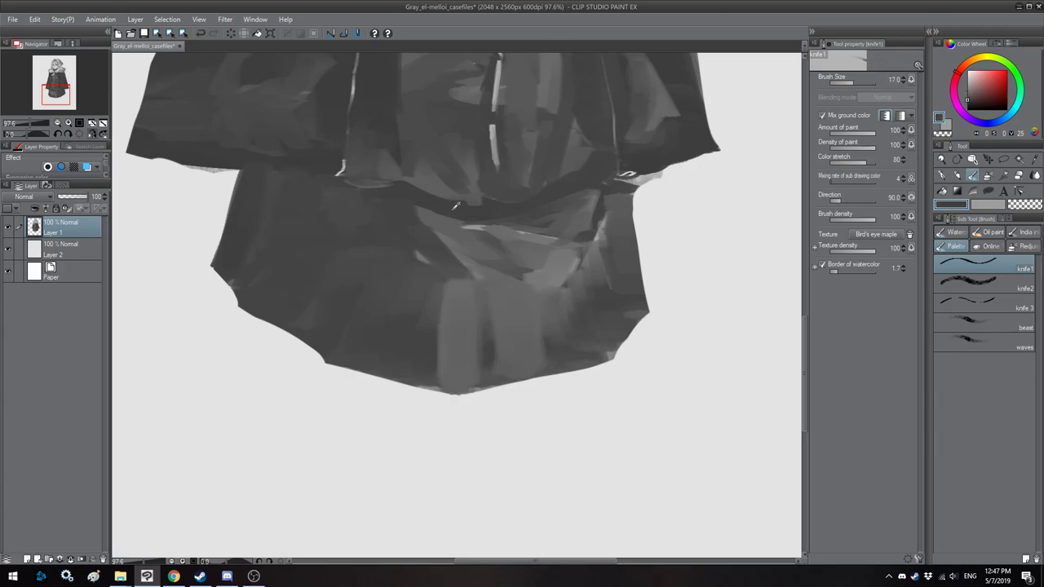
{"action": "left_click_drag", "start_coordinate": [473, 222], "coordinate": [485, 365]}
{"action": "key", "text": "bracketright"}
{"action": "left_click_drag", "start_coordinate": [516, 220], "coordinate": [541, 364]}
{"action": "mouse_move", "coordinate": [575, 231]}
{"action": "left_mouse_down"}
{"action": "mouse_move", "coordinate": [528, 246]}
{"action": "mouse_move", "coordinate": [539, 326]}
{"action": "left_mouse_up"}
{"action": "left_click_drag", "start_coordinate": [512, 225], "coordinate": [552, 371]}
{"action": "mouse_move", "coordinate": [563, 228]}
{"action": "left_mouse_down"}
{"action": "mouse_move", "coordinate": [536, 254]}
{"action": "mouse_move", "coordinate": [549, 329]}
{"action": "left_mouse_up"}
{"action": "key", "text": "bracketleft"}
{"action": "left_click_drag", "start_coordinate": [543, 235], "coordinate": [557, 262]}
Step: Extend the dark pleat lines across the shadowed half of the skirt at brush sizes 20 to 30
{"action": "scroll", "coordinate": [515, 264], "scroll_direction": "down", "scroll_amount": 8}
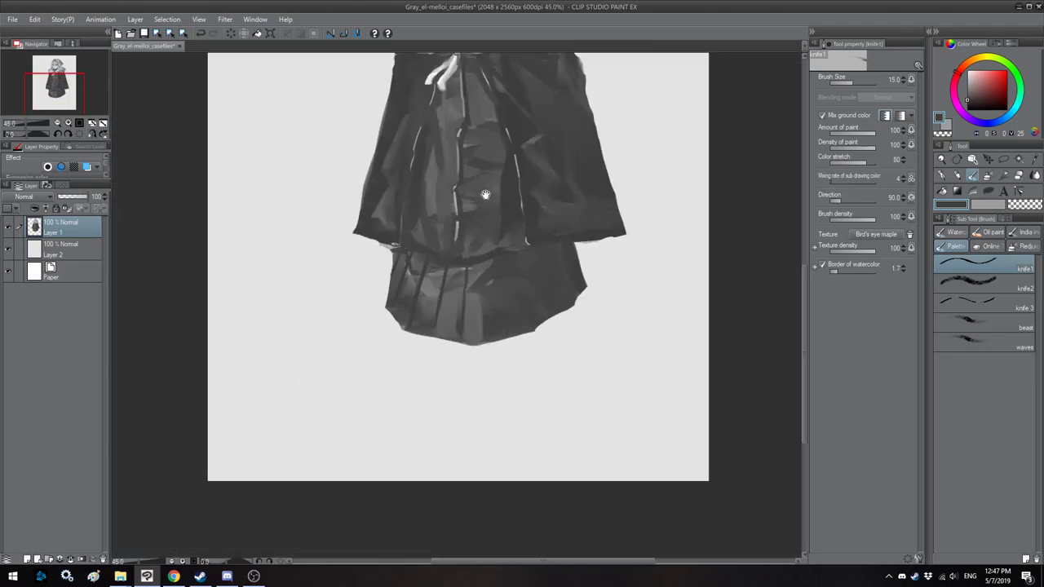
{"action": "scroll", "coordinate": [441, 423], "scroll_direction": "up", "scroll_amount": 5}
{"action": "scroll", "coordinate": [442, 422], "scroll_direction": "up", "scroll_amount": 2}
{"action": "left_click_drag", "start_coordinate": [448, 438], "coordinate": [459, 298]}
{"action": "key", "text": "bracketright"}
{"action": "key", "text": "bracketright"}
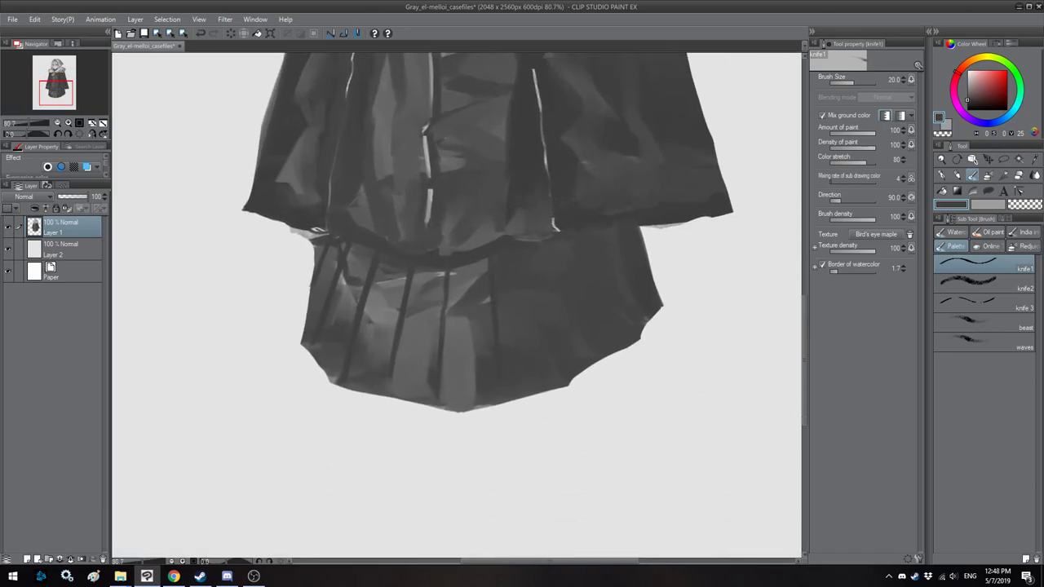
{"action": "key", "text": "h"}
{"action": "left_click_drag", "start_coordinate": [427, 308], "coordinate": [495, 334]}
{"action": "left_click_drag", "start_coordinate": [437, 294], "coordinate": [455, 304]}
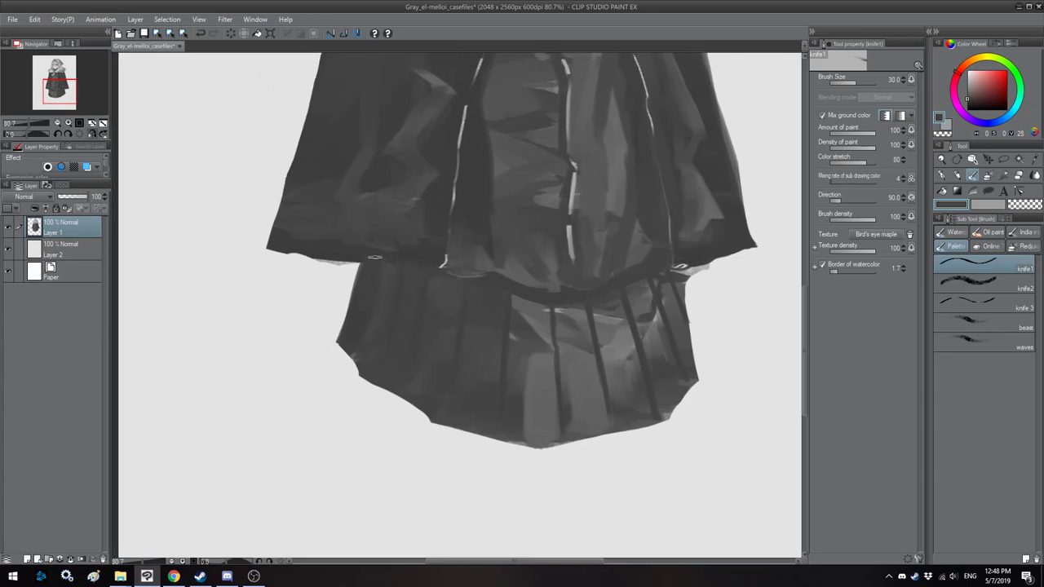
Step: Deepen the shading on the shadowed skirt under the cape's hem with sampled dark grey at brush size 40
{"action": "left_click", "coordinate": [356, 254], "text": "alt"}
{"action": "scroll", "coordinate": [373, 270], "scroll_direction": "down", "scroll_amount": 3}
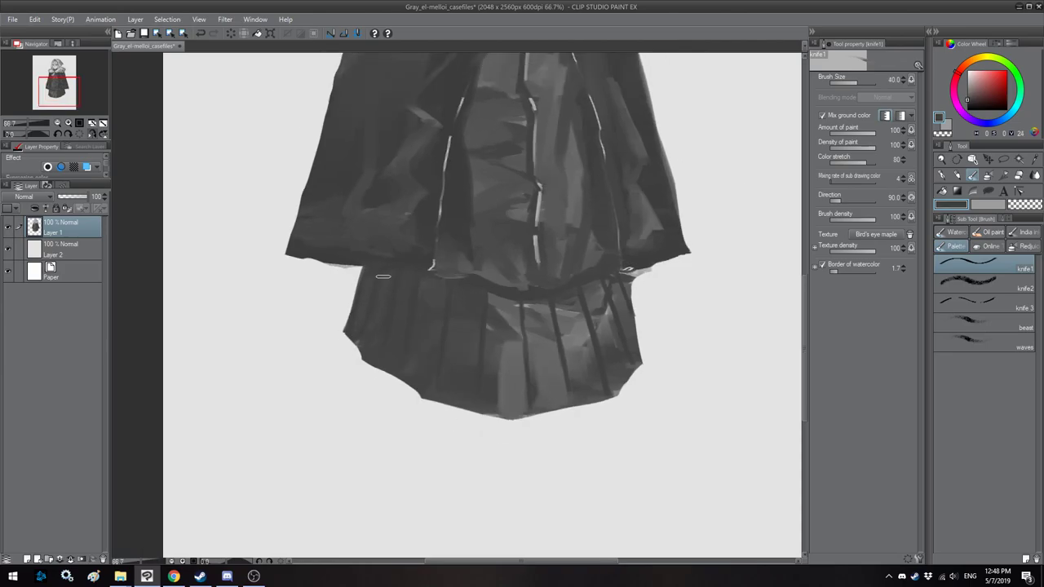
{"action": "scroll", "coordinate": [416, 331], "scroll_direction": "up", "scroll_amount": 4}
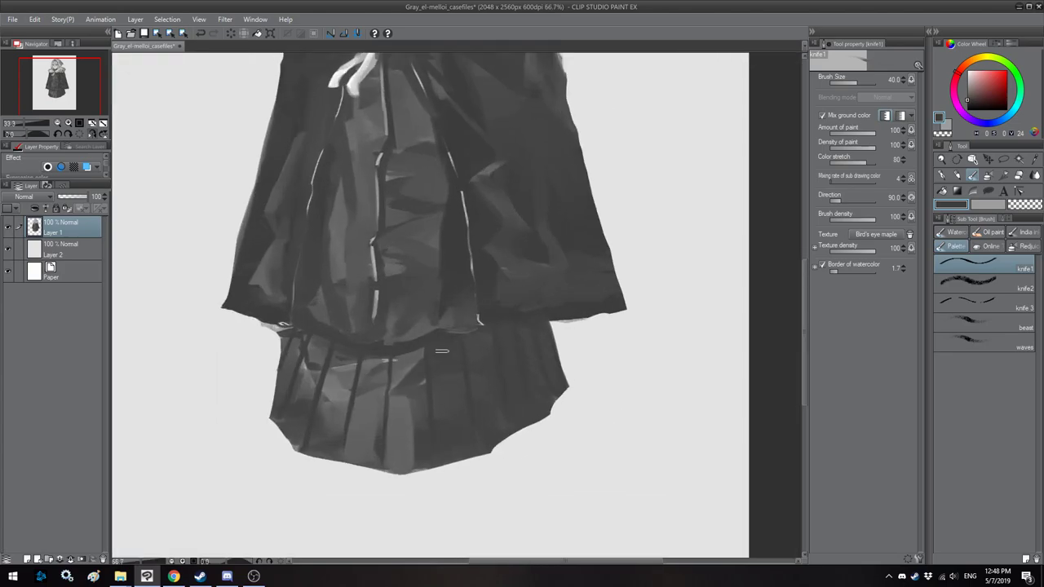
Step: Trim the outer side edge of the skirt's shadowed half to a clean straight line at brush size 40
{"action": "key", "text": "minus"}
{"action": "key", "text": "minus"}
{"action": "key", "text": "minus"}
{"action": "key", "text": "minus"}
{"action": "key", "text": "minus"}
{"action": "left_click_drag", "start_coordinate": [596, 317], "coordinate": [473, 298]}
{"action": "key", "text": "asciicircum"}
{"action": "key", "text": "asciicircum"}
{"action": "key", "text": "asciicircum"}
{"action": "key", "text": "asciicircum"}
{"action": "key", "text": "asciicircum"}
{"action": "key", "text": "asciicircum"}
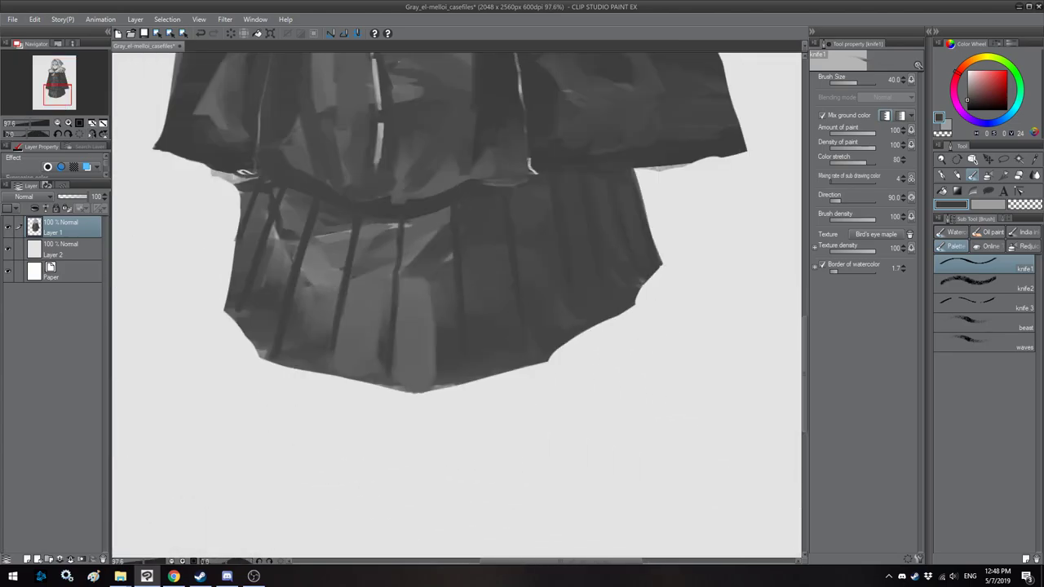
{"action": "scroll", "coordinate": [705, 282], "scroll_direction": "up", "scroll_amount": 3}
{"action": "left_click_drag", "start_coordinate": [706, 283], "coordinate": [677, 311]}
{"action": "mouse_move", "coordinate": [612, 279]}
{"action": "left_mouse_down"}
{"action": "mouse_move", "coordinate": [582, 287]}
{"action": "mouse_move", "coordinate": [606, 274]}
{"action": "left_mouse_up"}
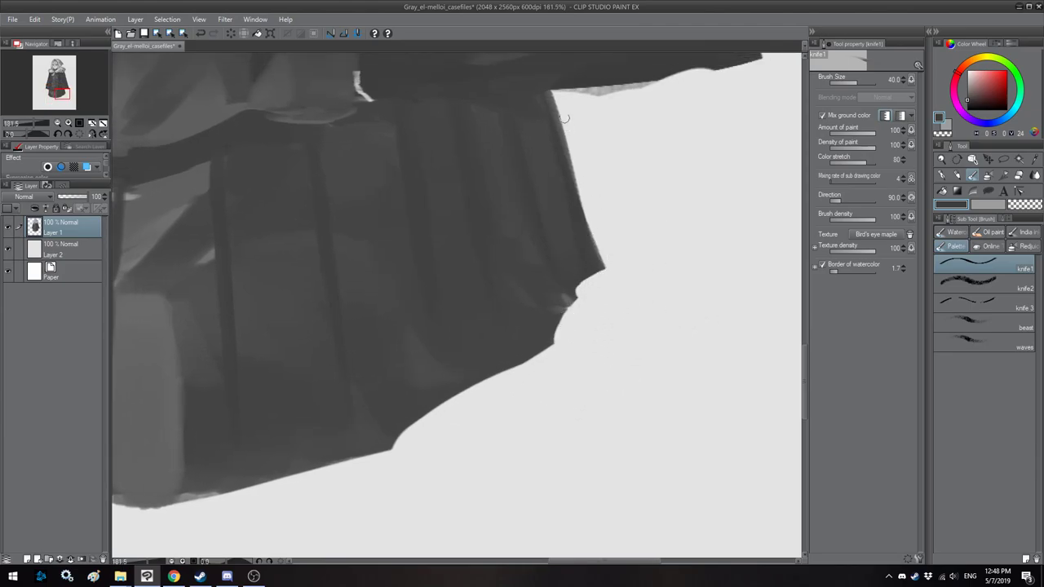
{"action": "left_click", "coordinate": [555, 94]}
{"action": "left_click", "coordinate": [607, 274], "text": "shift"}
Step: Cut stepped pleat notches into the hem of the skirt's shadowed half at brush size 40
{"action": "mouse_move", "coordinate": [588, 286]}
{"action": "left_mouse_down"}
{"action": "mouse_move", "coordinate": [595, 295]}
{"action": "mouse_move", "coordinate": [524, 340]}
{"action": "mouse_move", "coordinate": [543, 351]}
{"action": "mouse_move", "coordinate": [530, 361]}
{"action": "left_mouse_up"}
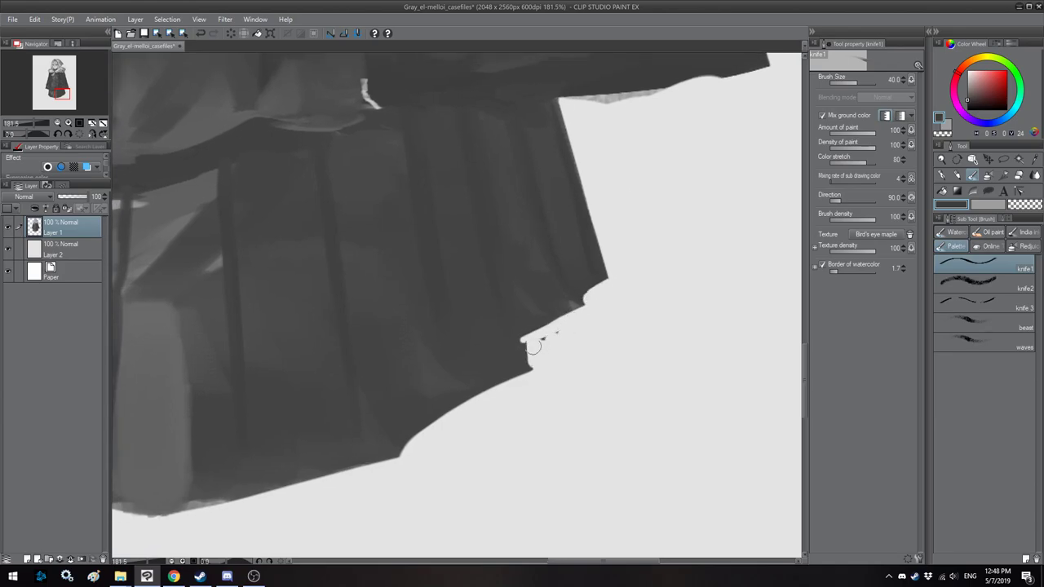
{"action": "mouse_move", "coordinate": [569, 326]}
{"action": "left_mouse_down"}
{"action": "mouse_move", "coordinate": [639, 301]}
{"action": "mouse_move", "coordinate": [554, 356]}
{"action": "mouse_move", "coordinate": [597, 320]}
{"action": "mouse_move", "coordinate": [652, 309]}
{"action": "left_mouse_up"}
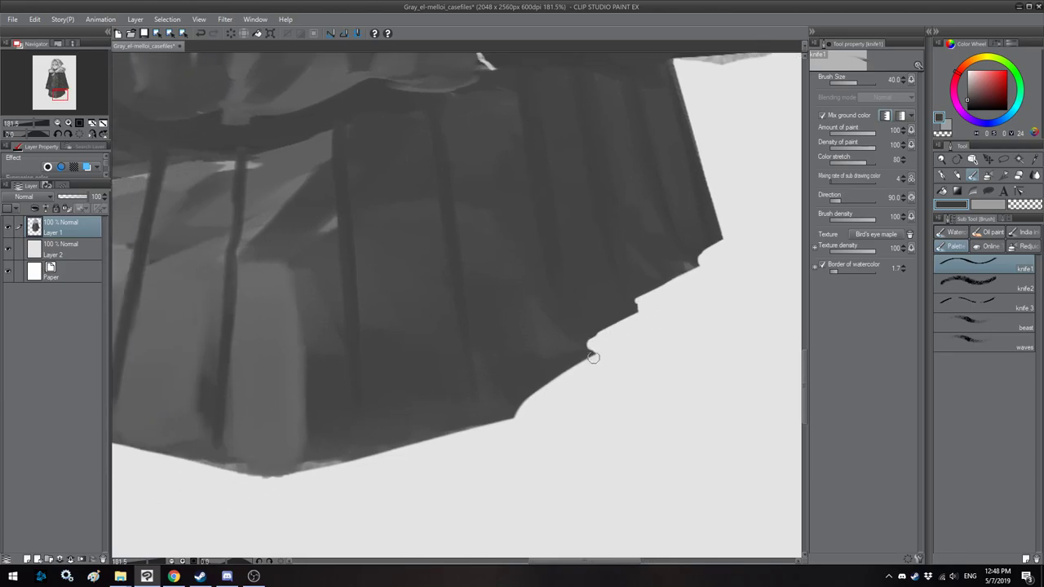
{"action": "mouse_move", "coordinate": [594, 348]}
{"action": "left_mouse_down"}
{"action": "mouse_move", "coordinate": [539, 388]}
{"action": "mouse_move", "coordinate": [489, 403]}
{"action": "mouse_move", "coordinate": [498, 426]}
{"action": "mouse_move", "coordinate": [511, 316]}
{"action": "left_mouse_up"}
{"action": "key", "text": "minus"}
{"action": "key", "text": "minus"}
{"action": "key", "text": "minus"}
{"action": "key", "text": "minus"}
{"action": "key", "text": "minus"}
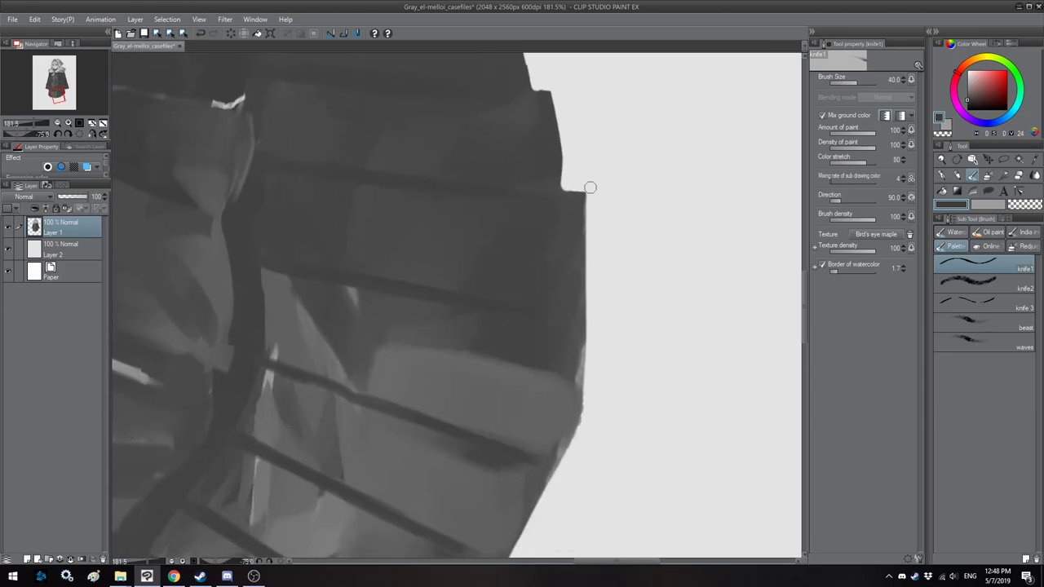
{"action": "mouse_move", "coordinate": [586, 197]}
{"action": "left_mouse_down"}
{"action": "mouse_move", "coordinate": [580, 320]}
{"action": "mouse_move", "coordinate": [613, 259]}
{"action": "left_mouse_up"}
{"action": "key", "text": "asciicircum"}
{"action": "key", "text": "minus"}
{"action": "key", "text": "minus"}
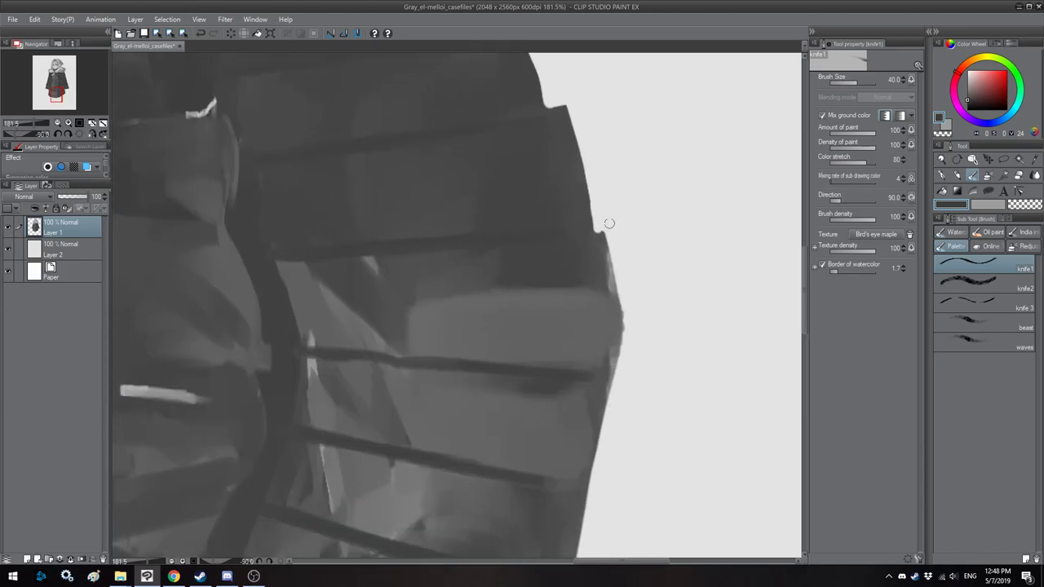
Step: Carve stepped pleat edges along the hem at the front of the skirt, straightening one panel's edge with straight strokes
{"action": "left_click_drag", "start_coordinate": [620, 297], "coordinate": [610, 381]}
{"action": "left_click_drag", "start_coordinate": [625, 299], "coordinate": [627, 257]}
{"action": "left_click_drag", "start_coordinate": [610, 148], "coordinate": [620, 234]}
{"action": "left_click_drag", "start_coordinate": [640, 305], "coordinate": [631, 233]}
{"action": "left_click_drag", "start_coordinate": [622, 168], "coordinate": [624, 273]}
{"action": "key", "text": "ctrl+z"}
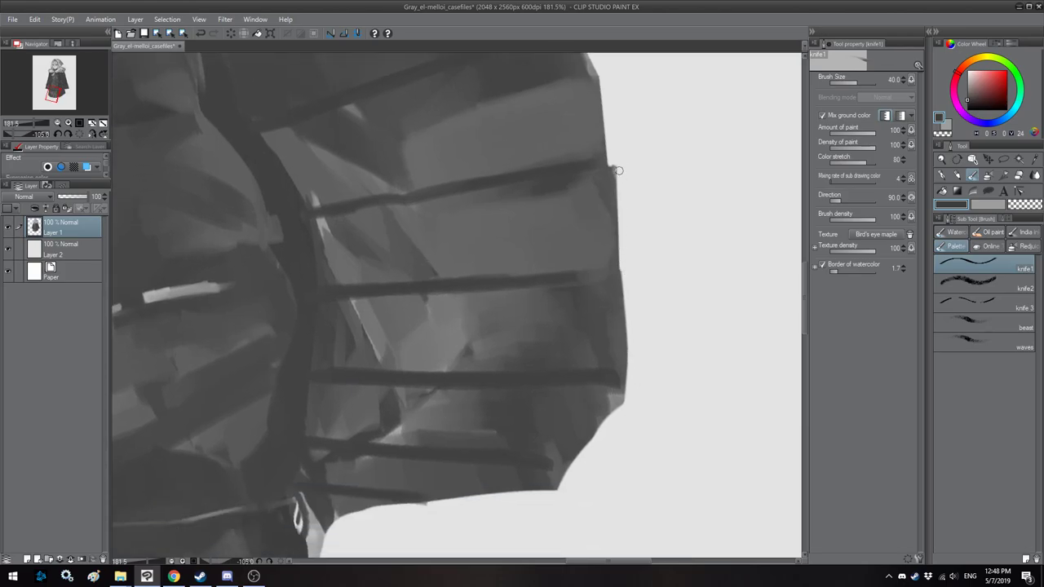
{"action": "left_click", "coordinate": [615, 164]}
{"action": "left_click", "coordinate": [621, 228], "text": "shift"}
{"action": "left_click", "coordinate": [618, 267], "text": "shift"}
Step: Trim the hem and outer corner of the skirt's lit half into stepped pleat ends at brush size 40
{"action": "scroll", "coordinate": [636, 310], "scroll_direction": "down", "scroll_amount": 1}
{"action": "left_click_drag", "start_coordinate": [632, 320], "coordinate": [636, 331]}
{"action": "key", "text": "minus"}
{"action": "key", "text": "minus"}
{"action": "mouse_move", "coordinate": [590, 181]}
{"action": "left_mouse_down"}
{"action": "mouse_move", "coordinate": [614, 234]}
{"action": "mouse_move", "coordinate": [614, 347]}
{"action": "mouse_move", "coordinate": [614, 316]}
{"action": "left_mouse_up"}
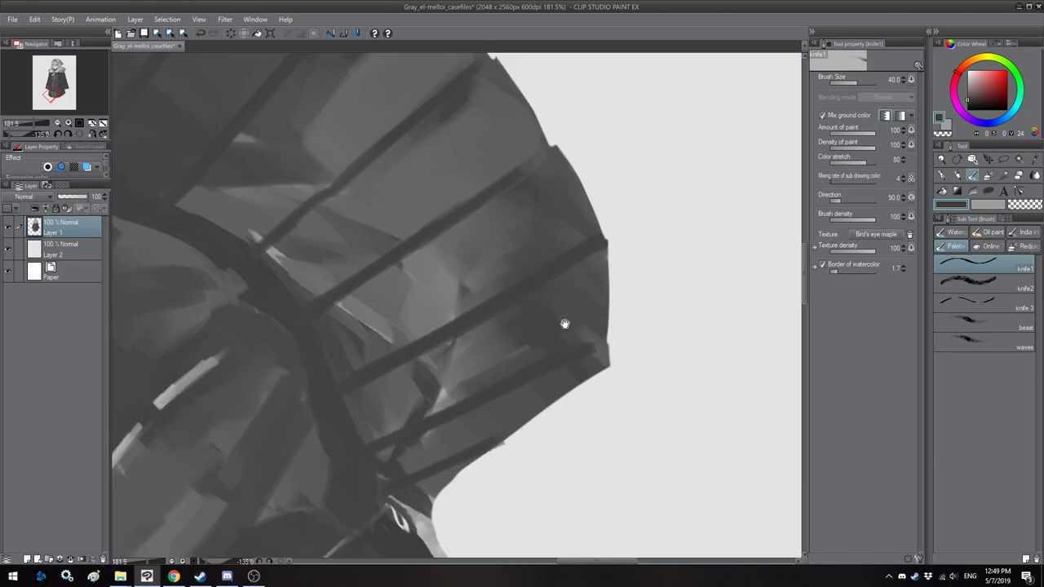
{"action": "left_click_drag", "start_coordinate": [562, 332], "coordinate": [551, 340]}
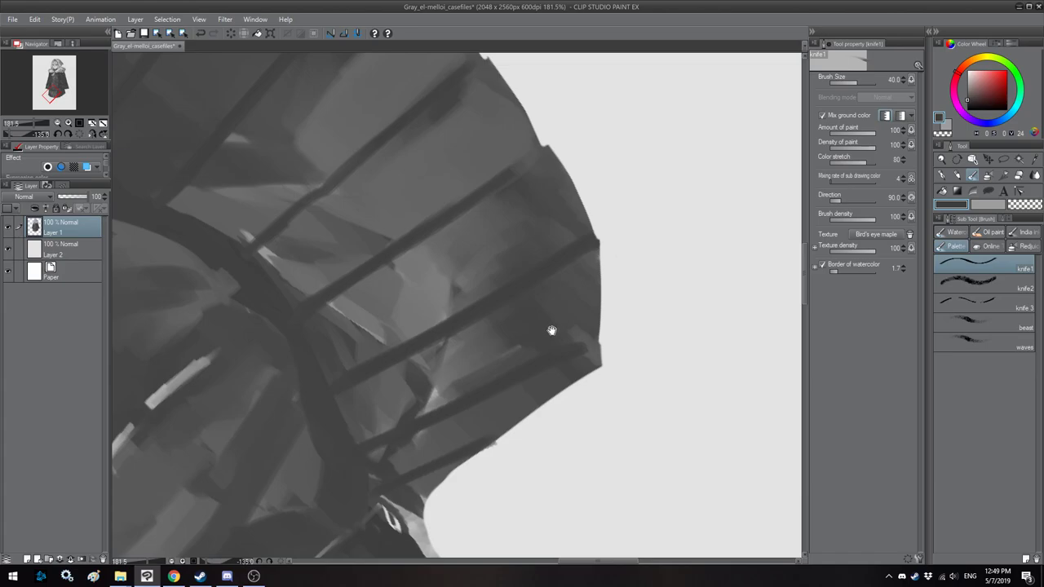
{"action": "mouse_move", "coordinate": [562, 344]}
{"action": "left_mouse_down"}
{"action": "mouse_move", "coordinate": [550, 344]}
{"action": "mouse_move", "coordinate": [583, 342]}
{"action": "left_mouse_up"}
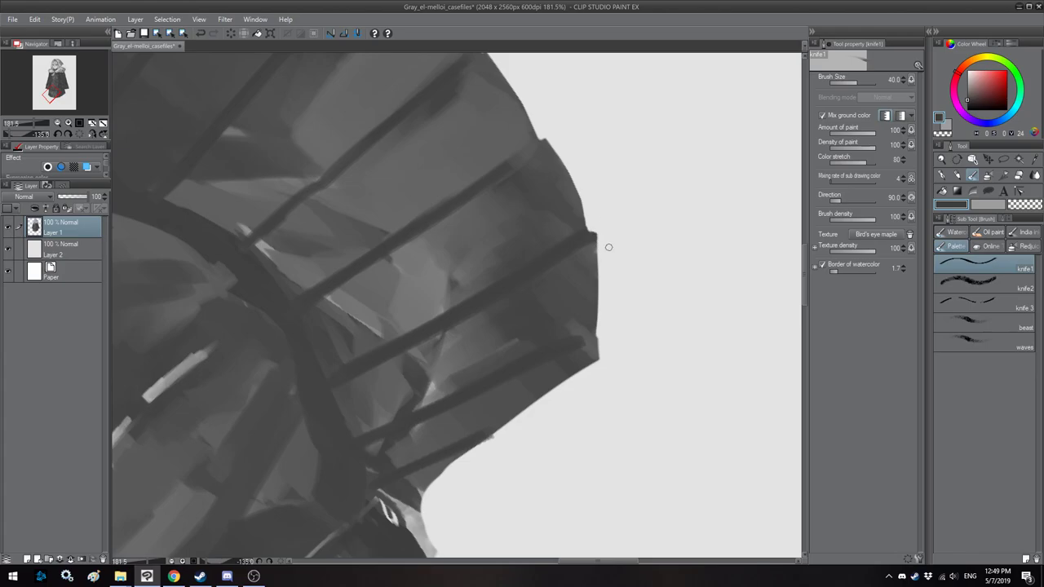
{"action": "key", "text": "ctrl+z"}
{"action": "key", "text": "ctrl+z"}
{"action": "left_click_drag", "start_coordinate": [600, 338], "coordinate": [598, 359]}
Step: Extend the skirt's lit side outward with long vertical strokes of sampled greys at brush sizes up to 50
{"action": "key", "text": "asciicircum"}
{"action": "key", "text": "asciicircum"}
{"action": "key", "text": "asciicircum"}
{"action": "key", "text": "asciicircum"}
{"action": "key", "text": "asciicircum"}
{"action": "key", "text": "asciicircum"}
{"action": "key", "text": "asciicircum"}
{"action": "key", "text": "asciicircum"}
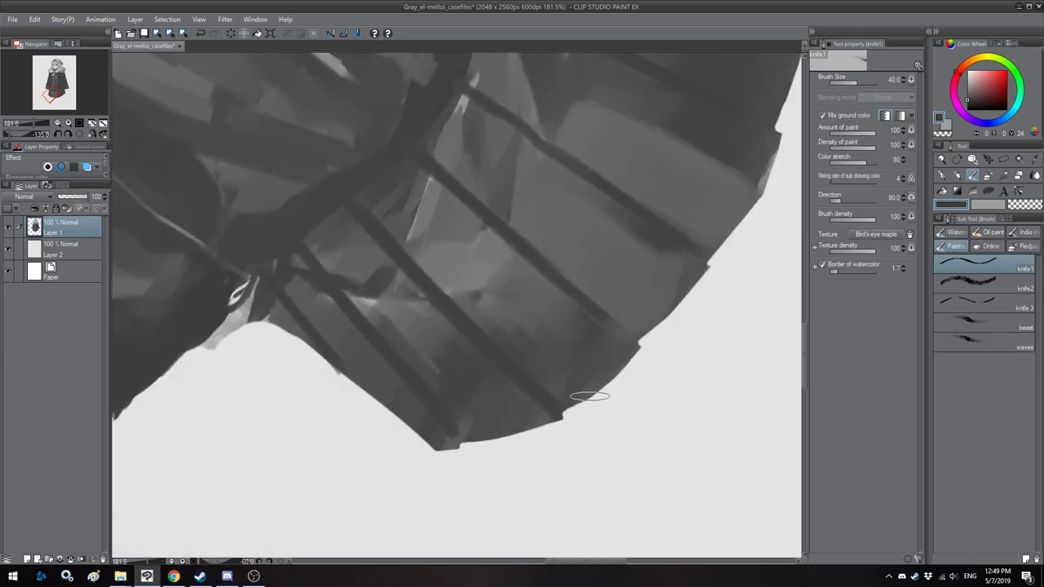
{"action": "key", "text": "h"}
{"action": "left_click_drag", "start_coordinate": [570, 226], "coordinate": [547, 230]}
{"action": "left_click", "coordinate": [563, 171], "text": "alt"}
{"action": "key", "text": "bracketleft"}
{"action": "key", "text": "bracketleft"}
{"action": "left_click_drag", "start_coordinate": [565, 166], "coordinate": [577, 297]}
{"action": "left_click_drag", "start_coordinate": [566, 172], "coordinate": [578, 299]}
{"action": "left_click", "coordinate": [548, 262], "text": "alt"}
{"action": "key", "text": "bracketright"}
{"action": "key", "text": "bracketright"}
{"action": "left_click_drag", "start_coordinate": [546, 267], "coordinate": [564, 367]}
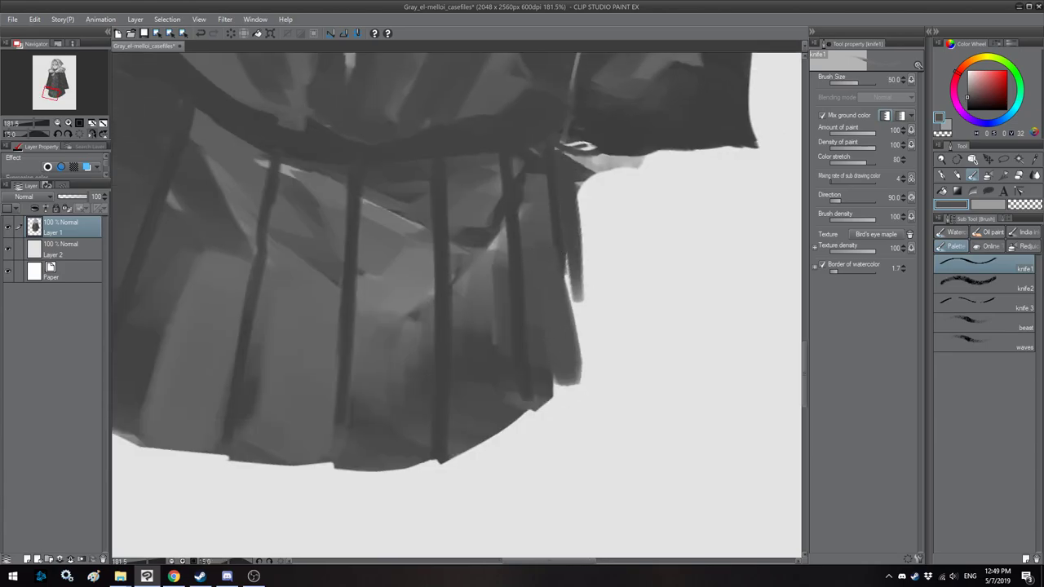
Step: Paint a lighter pleat panel near the skirt's lit outer edge with sampled grey, ending at a smaller brush size
{"action": "left_click", "coordinate": [535, 245], "text": "alt"}
{"action": "mouse_move", "coordinate": [538, 218]}
{"action": "left_mouse_down"}
{"action": "mouse_move", "coordinate": [552, 351]}
{"action": "mouse_move", "coordinate": [539, 350]}
{"action": "left_mouse_up"}
{"action": "key", "text": "bracketright"}
{"action": "key", "text": "bracketright"}
{"action": "left_click_drag", "start_coordinate": [545, 236], "coordinate": [547, 373]}
{"action": "key", "text": "bracketleft"}
{"action": "key", "text": "bracketleft"}
{"action": "key", "text": "bracketleft"}
{"action": "key", "text": "bracketleft"}
{"action": "left_click_drag", "start_coordinate": [571, 330], "coordinate": [582, 378]}
Step: Paint a dark outermost pleat on the skirt's lit side with sampled dark grey and tidy its outer edge at brush size 30
{"action": "left_click", "coordinate": [567, 224], "text": "alt"}
{"action": "left_click_drag", "start_coordinate": [569, 213], "coordinate": [580, 323]}
{"action": "left_click_drag", "start_coordinate": [576, 261], "coordinate": [585, 340]}
{"action": "mouse_move", "coordinate": [579, 279]}
{"action": "left_mouse_down"}
{"action": "mouse_move", "coordinate": [590, 357]}
{"action": "mouse_move", "coordinate": [626, 341]}
{"action": "mouse_move", "coordinate": [574, 172]}
{"action": "mouse_move", "coordinate": [604, 339]}
{"action": "mouse_move", "coordinate": [701, 334]}
{"action": "left_mouse_up"}
{"action": "key", "text": "bracketright"}
{"action": "key", "text": "h"}
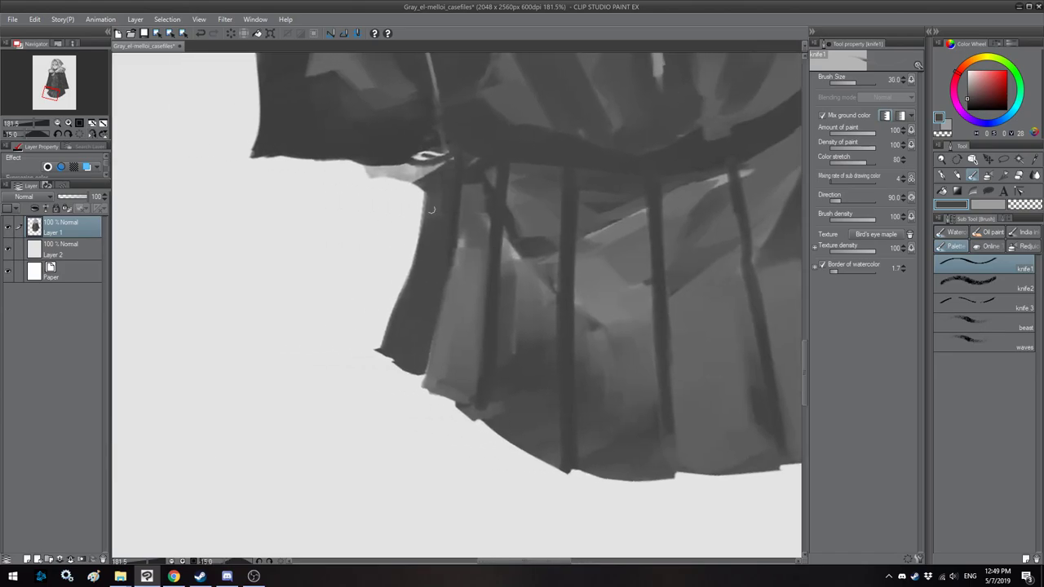
{"action": "mouse_move", "coordinate": [414, 195]}
{"action": "left_mouse_down"}
{"action": "mouse_move", "coordinate": [417, 171]}
{"action": "mouse_move", "coordinate": [362, 173]}
{"action": "mouse_move", "coordinate": [408, 180]}
{"action": "mouse_move", "coordinate": [418, 171]}
{"action": "mouse_move", "coordinate": [418, 200]}
{"action": "left_mouse_up"}
{"action": "left_click_drag", "start_coordinate": [386, 318], "coordinate": [374, 348]}
Step: Examine the pleated skirt and the whole figure in normal and mirrored view at several zoom levels
{"action": "key", "text": "asciicircum"}
{"action": "key", "text": "h"}
{"action": "scroll", "coordinate": [405, 350], "scroll_direction": "down", "scroll_amount": 6}
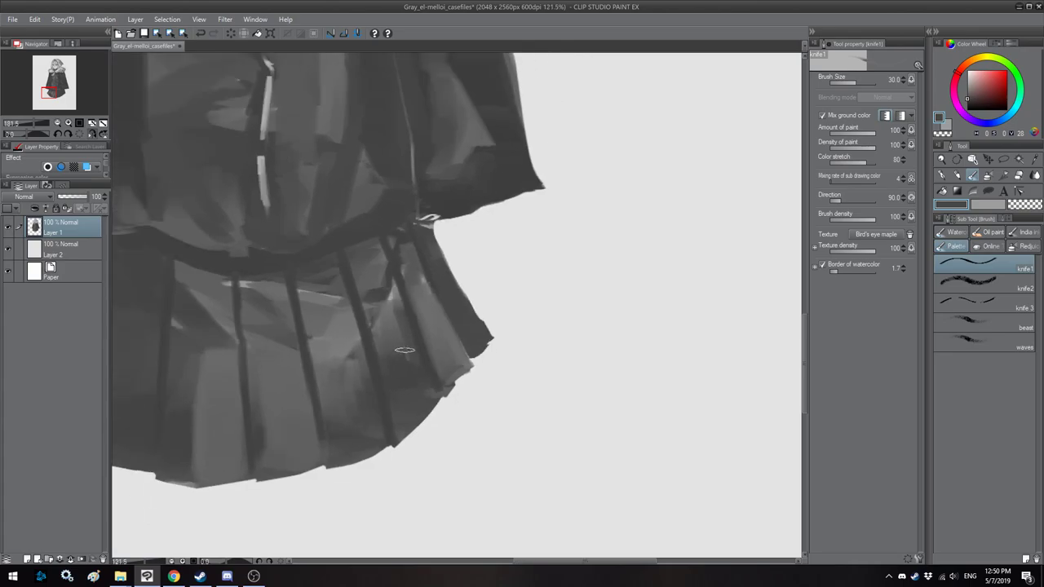
{"action": "key", "text": "h"}
{"action": "left_click_drag", "start_coordinate": [532, 228], "coordinate": [454, 342]}
{"action": "scroll", "coordinate": [453, 342], "scroll_direction": "down", "scroll_amount": 3}
{"action": "key", "text": "h"}
{"action": "left_click_drag", "start_coordinate": [460, 233], "coordinate": [469, 269]}
{"action": "scroll", "coordinate": [469, 270], "scroll_direction": "down", "scroll_amount": 4}
{"action": "key", "text": "h"}
{"action": "scroll", "coordinate": [493, 374], "scroll_direction": "up", "scroll_amount": 2}
{"action": "left_click_drag", "start_coordinate": [493, 373], "coordinate": [458, 318]}
{"action": "scroll", "coordinate": [457, 318], "scroll_direction": "up", "scroll_amount": 7}
{"action": "key", "text": "h"}
{"action": "key", "text": "h"}
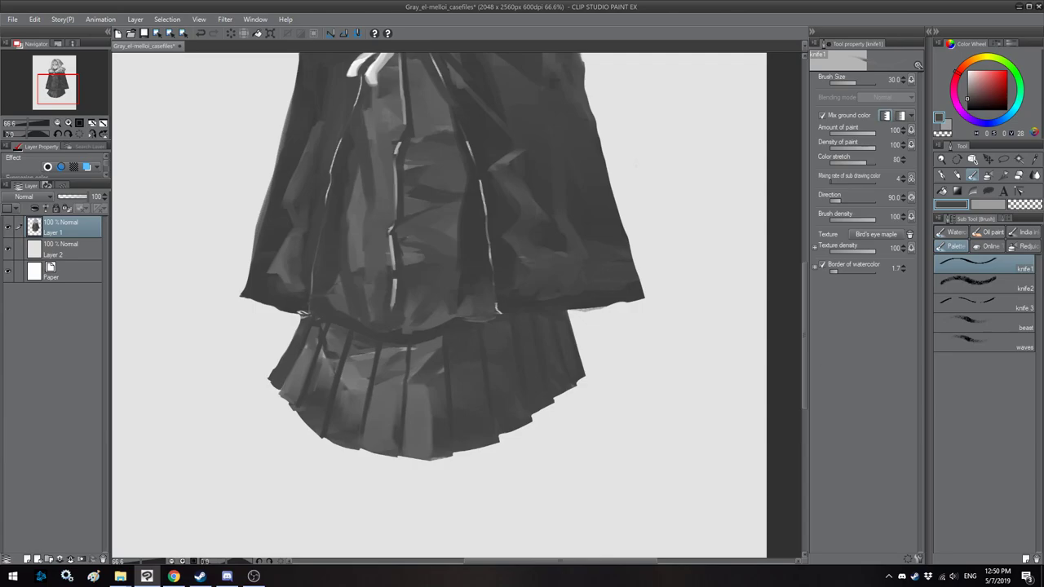
{"action": "key", "text": "alt+Tab"}
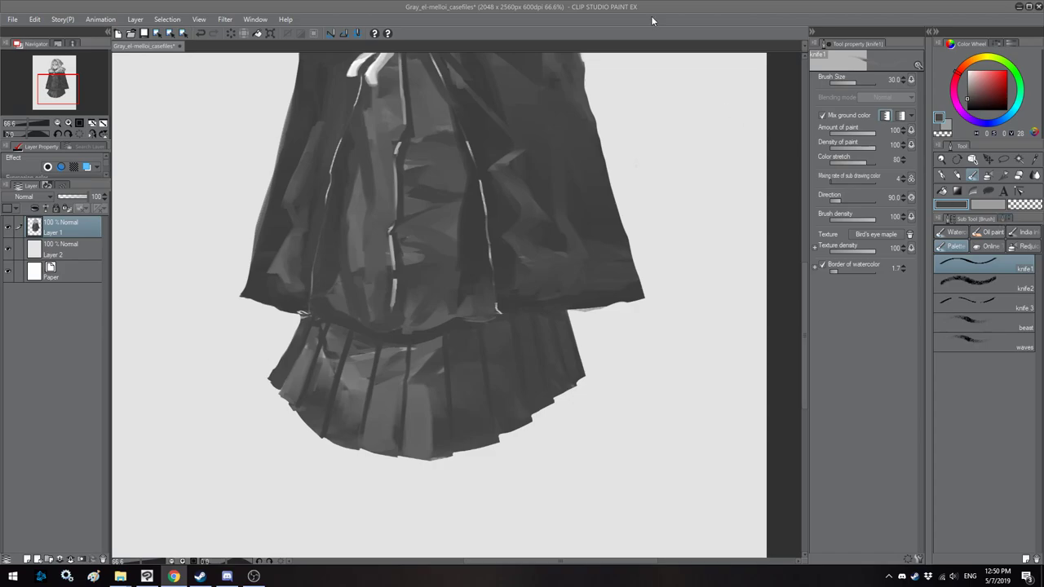
{"action": "left_click", "coordinate": [613, 3]}
{"action": "scroll", "coordinate": [526, 267], "scroll_direction": "down", "scroll_amount": 4}
{"action": "key", "text": "h"}
{"action": "left_click_drag", "start_coordinate": [516, 176], "coordinate": [494, 286]}
{"action": "scroll", "coordinate": [498, 274], "scroll_direction": "down", "scroll_amount": 2}
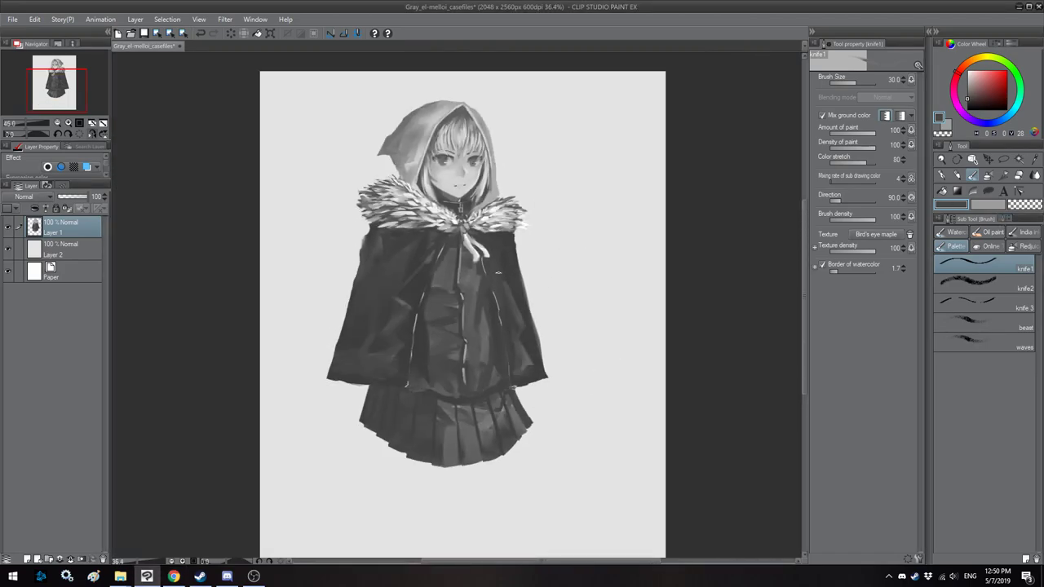
{"action": "scroll", "coordinate": [497, 273], "scroll_direction": "up", "scroll_amount": 1}
Step: Try to scale the whole painted figure down slightly with a transform
{"action": "key", "text": "ctrl+t"}
{"action": "scroll", "coordinate": [528, 432], "scroll_direction": "down", "scroll_amount": 2}
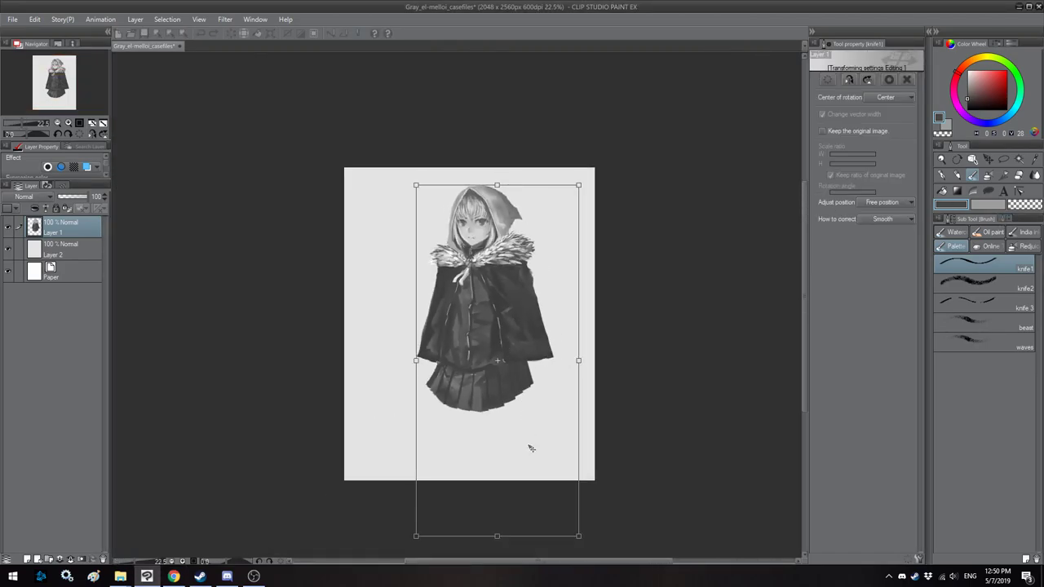
{"action": "left_click_drag", "start_coordinate": [578, 536], "coordinate": [568, 515]}
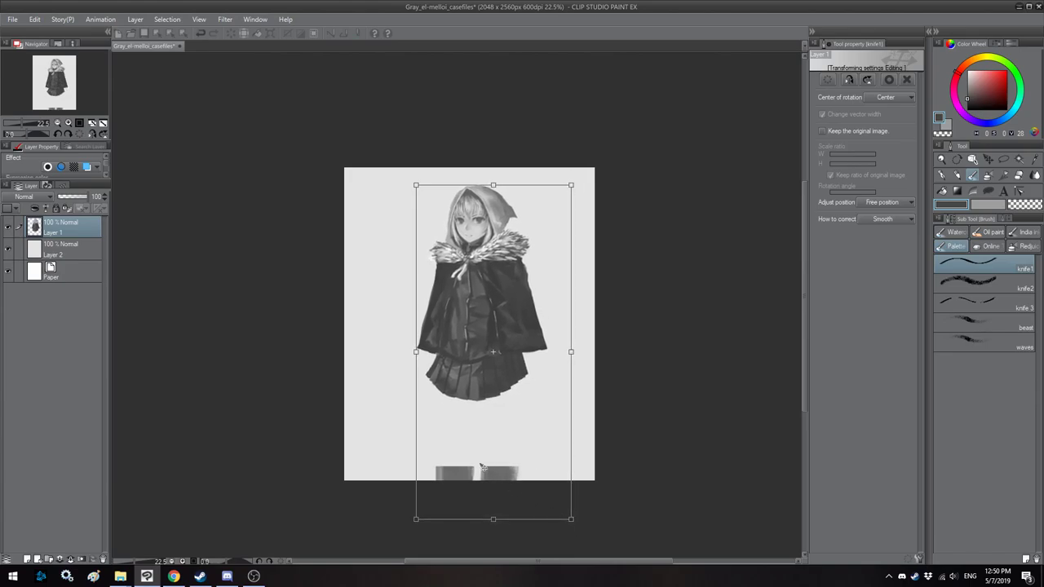
{"action": "left_click_drag", "start_coordinate": [484, 467], "coordinate": [492, 469]}
{"action": "mouse_move", "coordinate": [359, 214]}
{"action": "left_mouse_down"}
{"action": "mouse_move", "coordinate": [342, 223]}
{"action": "mouse_move", "coordinate": [354, 210]}
{"action": "left_mouse_up"}
{"action": "key", "text": "Return"}
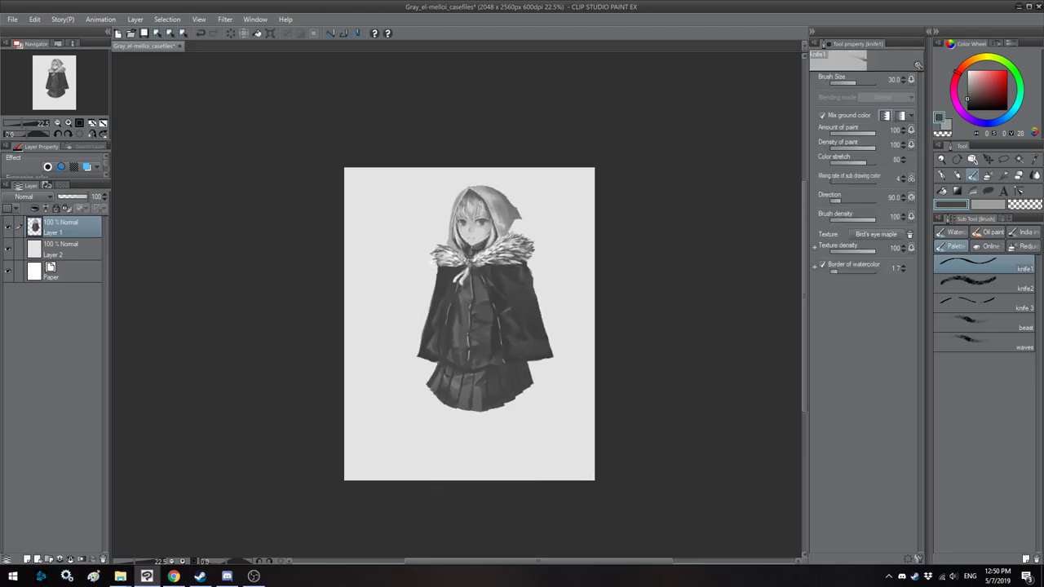
Step: Move the whole painted figure slightly up and toward the canvas's horizontal centre with a transform
{"action": "key", "text": "h"}
{"action": "scroll", "coordinate": [474, 292], "scroll_direction": "up", "scroll_amount": 2}
{"action": "key", "text": "ctrl+t"}
{"action": "left_click_drag", "start_coordinate": [430, 344], "coordinate": [445, 227]}
{"action": "key", "text": "Return"}
{"action": "key", "text": "h"}
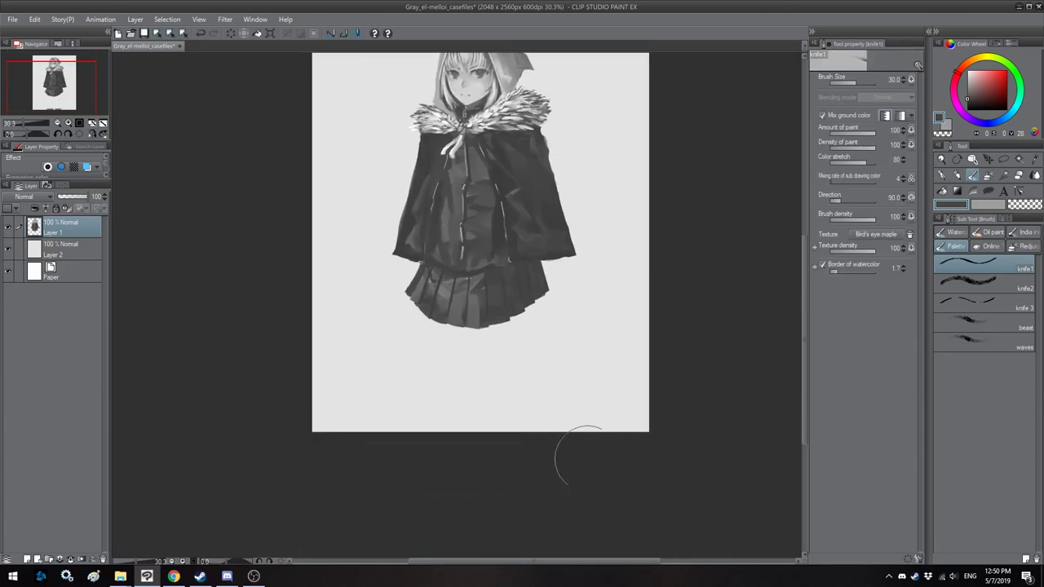
Step: Deepen the pleat folds on the skirt's shadowed half with sampled dark grey and a darker grey of value 20
{"action": "left_click_drag", "start_coordinate": [535, 412], "coordinate": [529, 450]}
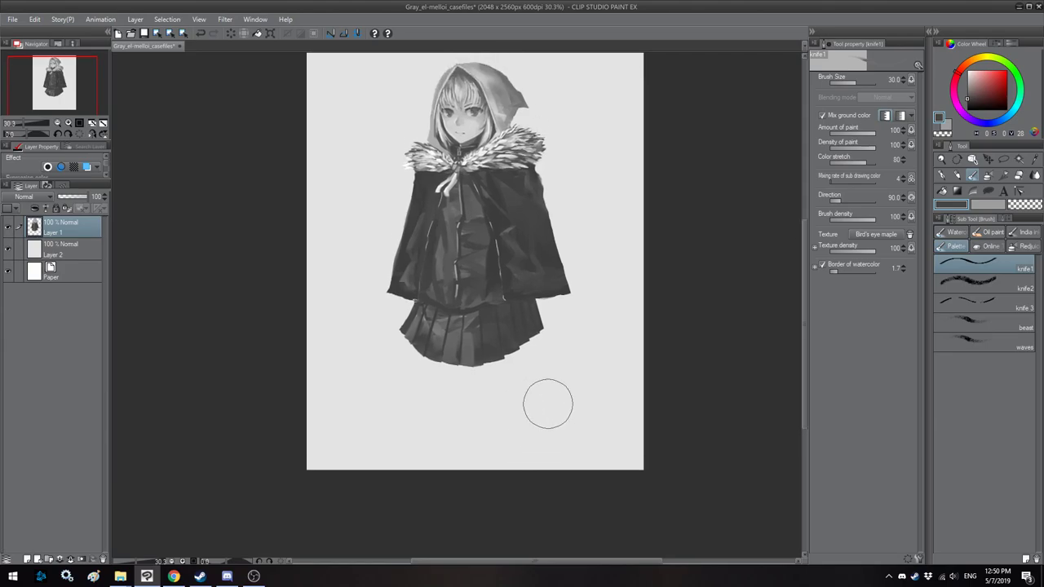
{"action": "scroll", "coordinate": [514, 403], "scroll_direction": "up", "scroll_amount": 5}
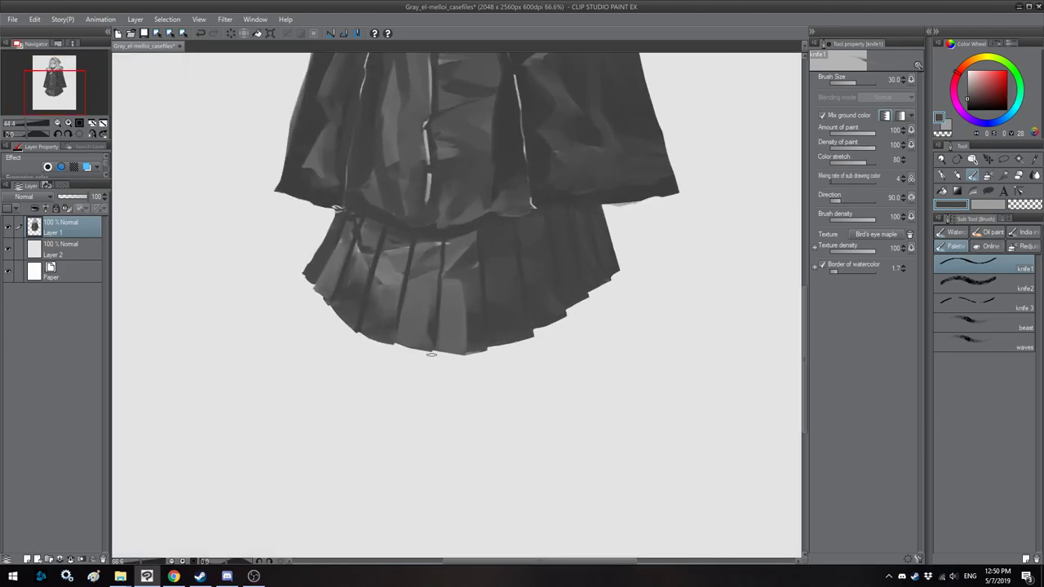
{"action": "key", "text": "minus"}
{"action": "key", "text": "minus"}
{"action": "key", "text": "minus"}
{"action": "key", "text": "minus"}
{"action": "key", "text": "minus"}
{"action": "left_click_drag", "start_coordinate": [421, 244], "coordinate": [556, 245]}
{"action": "left_click", "coordinate": [549, 277], "text": "alt"}
{"action": "key", "text": "minus"}
{"action": "left_click", "coordinate": [536, 251], "text": "alt"}
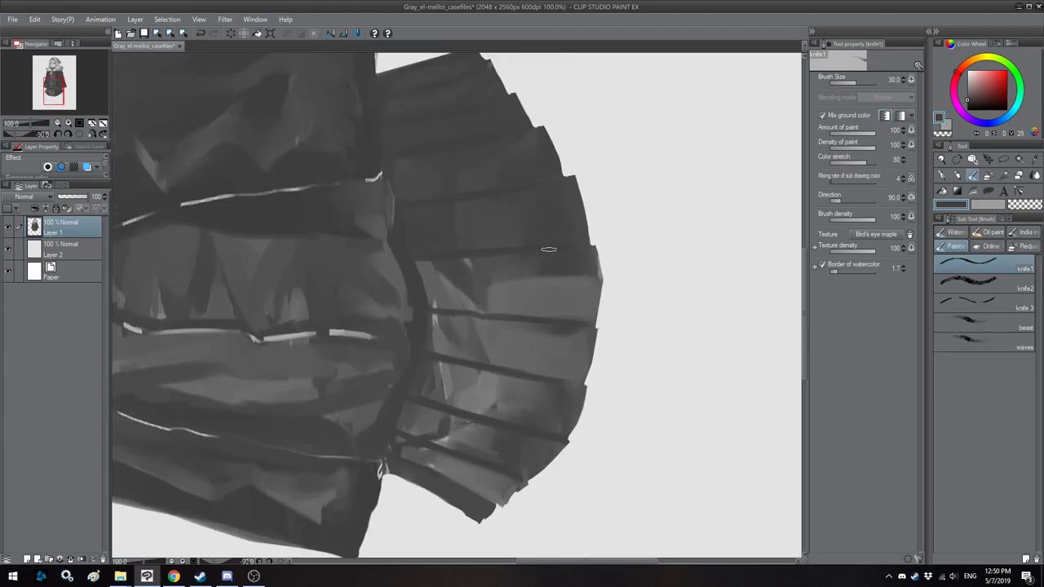
{"action": "left_click_drag", "start_coordinate": [493, 190], "coordinate": [483, 239]}
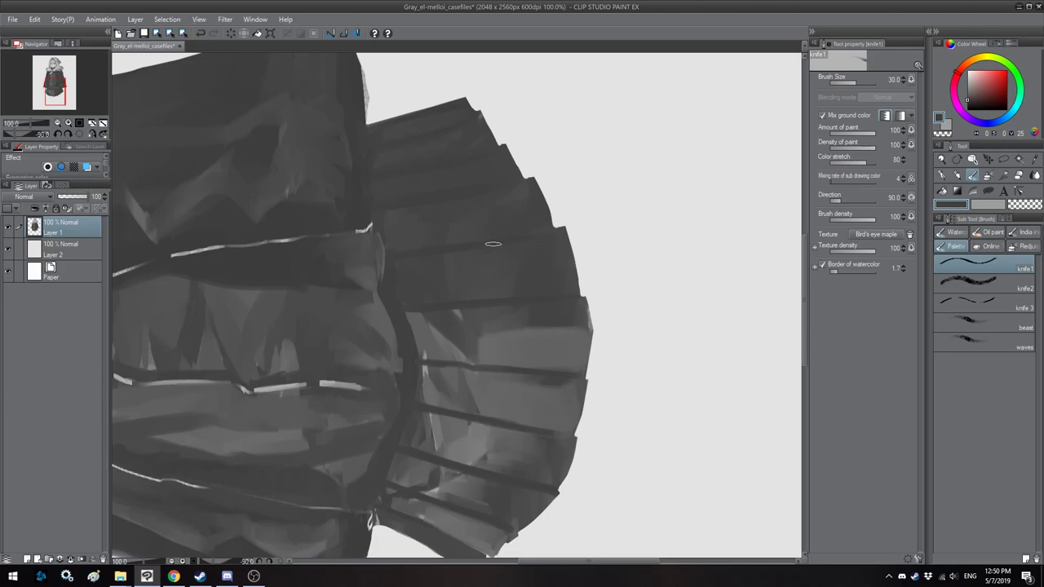
{"action": "left_click", "coordinate": [968, 104]}
{"action": "key", "text": "asciicircum"}
{"action": "left_click_drag", "start_coordinate": [484, 165], "coordinate": [501, 178]}
{"action": "key", "text": "bracketleft"}
{"action": "key", "text": "bracketleft"}
{"action": "left_click_drag", "start_coordinate": [428, 145], "coordinate": [417, 171]}
{"action": "left_click", "coordinate": [421, 143], "text": "alt"}
{"action": "left_click", "coordinate": [419, 161], "text": "alt"}
{"action": "key", "text": "bracketright"}
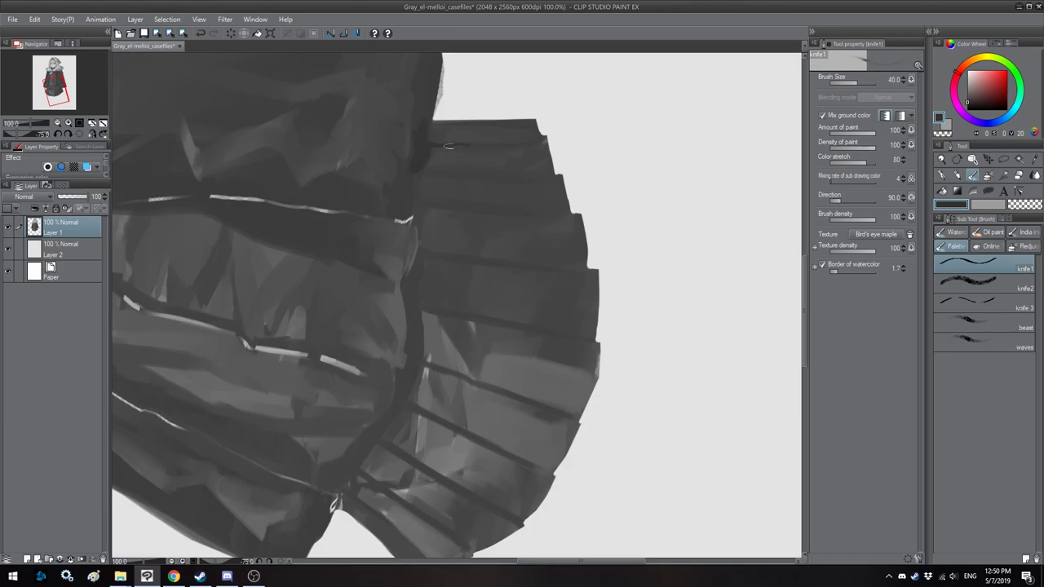
Step: Refine the dark shadow where the cape's hem meets the skirt's shadowed side at brush sizes 17 to 30
{"action": "mouse_move", "coordinate": [435, 145]}
{"action": "left_mouse_down"}
{"action": "mouse_move", "coordinate": [493, 145]}
{"action": "mouse_move", "coordinate": [436, 136]}
{"action": "mouse_move", "coordinate": [514, 281]}
{"action": "left_mouse_up"}
{"action": "key", "text": "["}
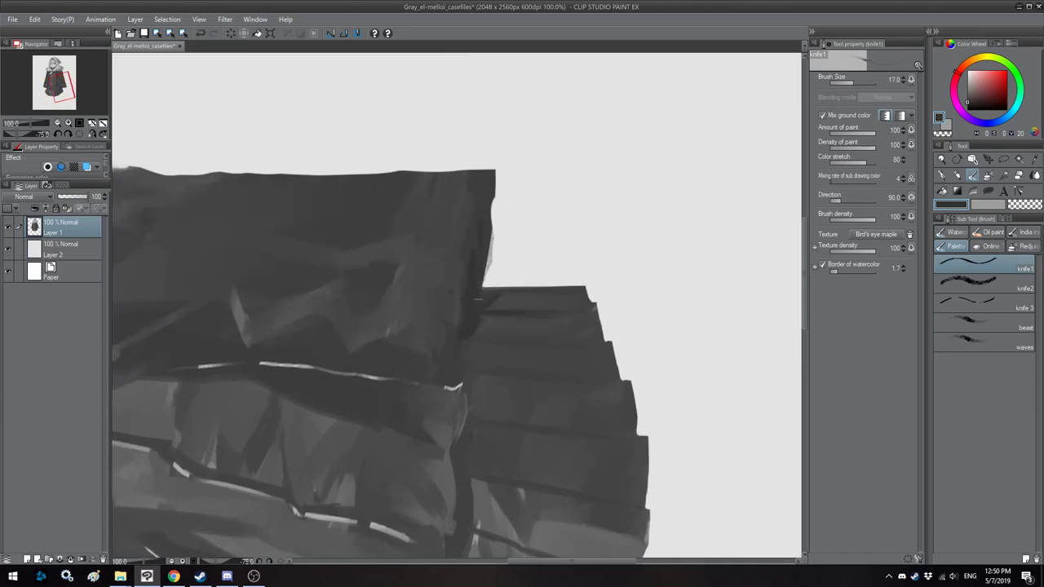
{"action": "left_click_drag", "start_coordinate": [486, 281], "coordinate": [489, 240]}
{"action": "scroll", "coordinate": [477, 283], "scroll_direction": "down", "scroll_amount": 4}
{"action": "key", "text": "bracketright"}
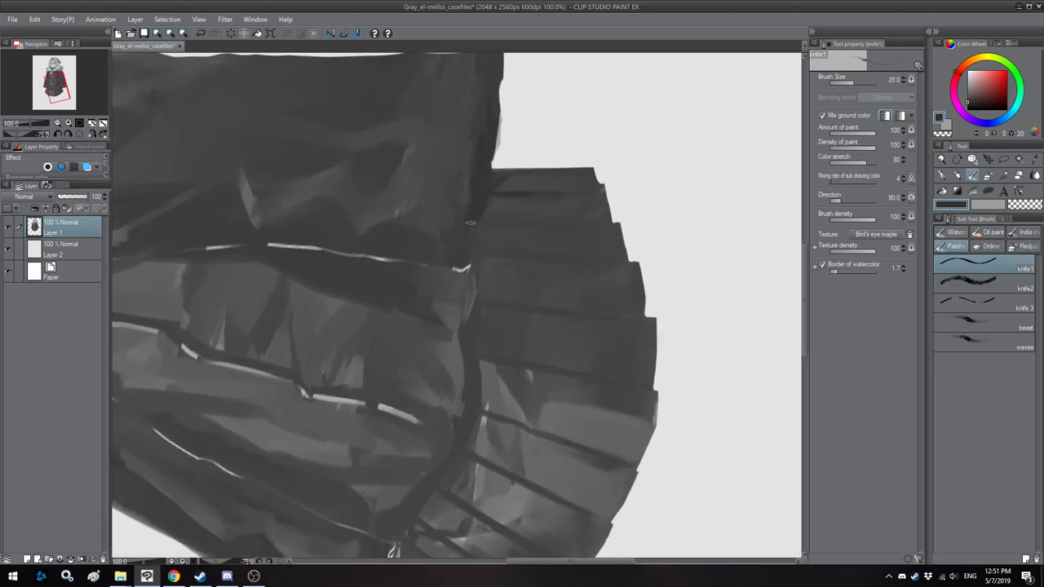
{"action": "key", "text": "asciicircum"}
{"action": "key", "text": "asciicircum"}
{"action": "key", "text": "asciicircum"}
{"action": "key", "text": "asciicircum"}
{"action": "key", "text": "asciicircum"}
{"action": "key", "text": "asciicircum"}
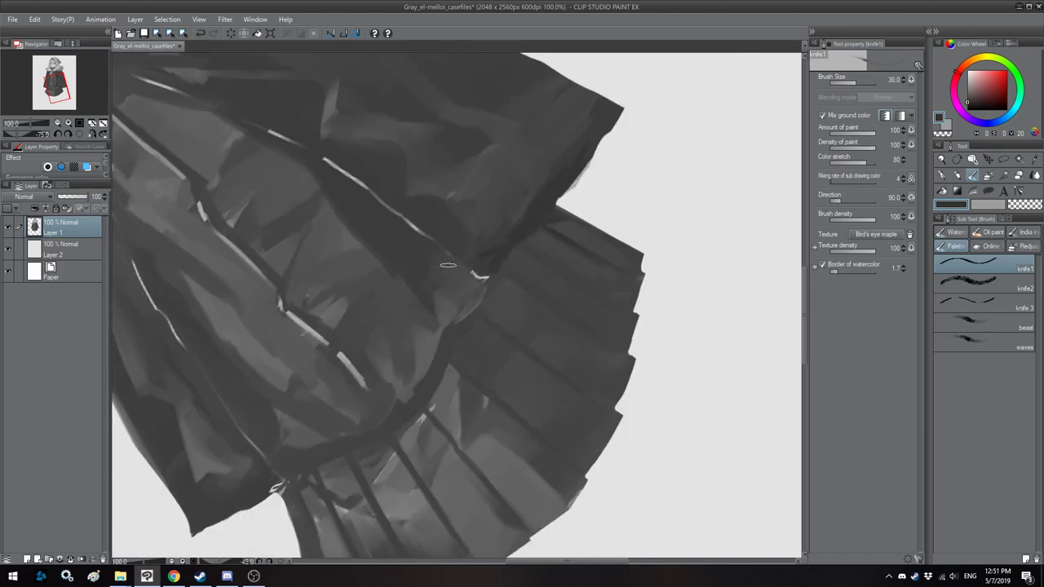
{"action": "key", "text": "h"}
{"action": "left_click_drag", "start_coordinate": [447, 266], "coordinate": [464, 285]}
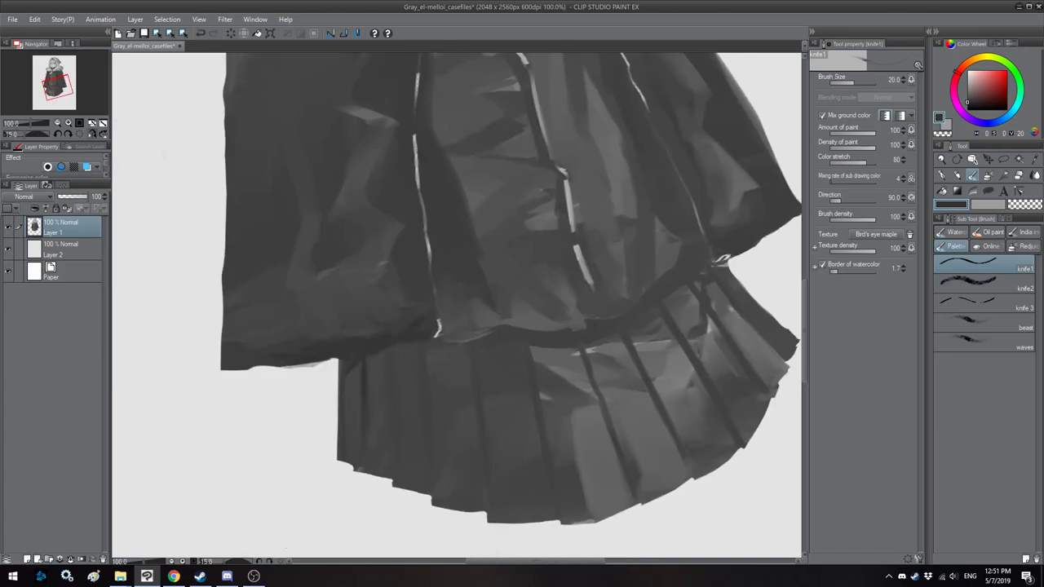
Step: Sharpen the dark fold lines on the skirt's shadowed half with the knife1 brush, reducing its size from 20 to 8
{"action": "key", "text": "bracketleft"}
{"action": "key", "text": "bracketleft"}
{"action": "mouse_move", "coordinate": [451, 319]}
{"action": "left_mouse_down"}
{"action": "mouse_move", "coordinate": [487, 331]}
{"action": "mouse_move", "coordinate": [477, 341]}
{"action": "mouse_move", "coordinate": [460, 329]}
{"action": "mouse_move", "coordinate": [457, 340]}
{"action": "mouse_move", "coordinate": [449, 323]}
{"action": "mouse_move", "coordinate": [447, 337]}
{"action": "mouse_move", "coordinate": [453, 321]}
{"action": "mouse_move", "coordinate": [484, 323]}
{"action": "mouse_move", "coordinate": [468, 326]}
{"action": "mouse_move", "coordinate": [497, 339]}
{"action": "mouse_move", "coordinate": [438, 359]}
{"action": "mouse_move", "coordinate": [429, 376]}
{"action": "mouse_move", "coordinate": [497, 243]}
{"action": "mouse_move", "coordinate": [466, 243]}
{"action": "left_mouse_up"}
{"action": "key", "text": "bracketright"}
{"action": "key", "text": "asciicircum"}
{"action": "key", "text": "h"}
{"action": "key", "text": "bracketleft"}
{"action": "key", "text": "h"}
{"action": "key", "text": "bracketleft"}
{"action": "key", "text": "bracketleft"}
{"action": "key", "text": "bracketleft"}
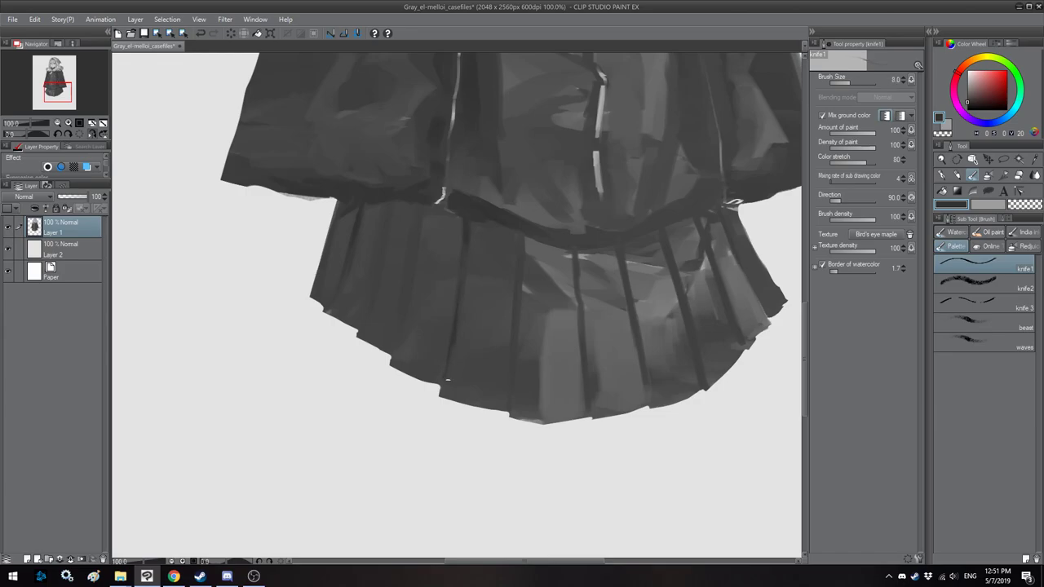
Step: Extend the shadowed pleats' dark fold lines down to the stepped hem at brush sizes 10 to 15
{"action": "left_click", "coordinate": [67, 210]}
{"action": "key", "text": "h"}
{"action": "left_click_drag", "start_coordinate": [521, 294], "coordinate": [500, 268]}
{"action": "key", "text": "bracketright"}
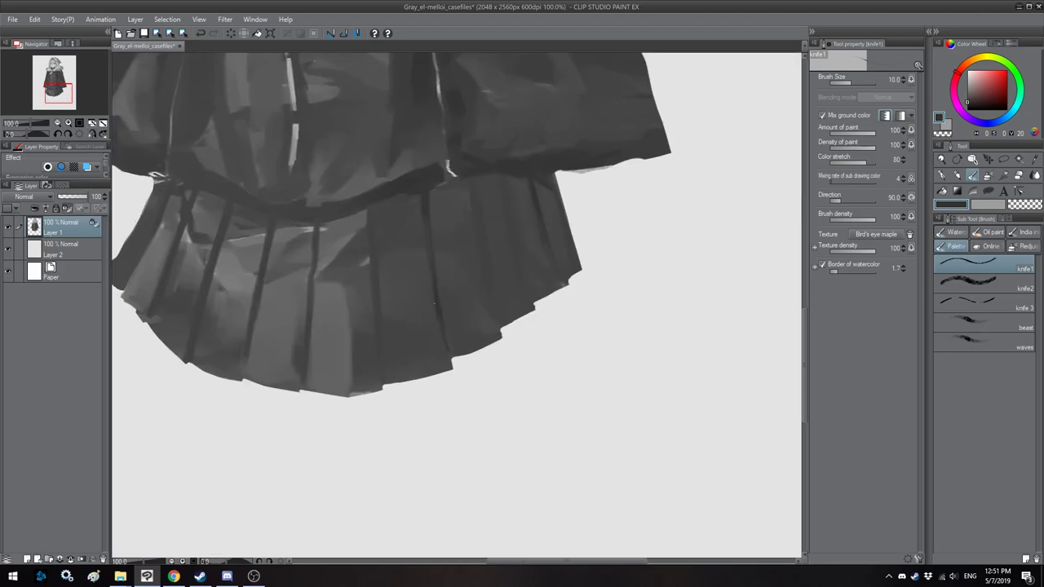
{"action": "left_click_drag", "start_coordinate": [470, 197], "coordinate": [465, 211]}
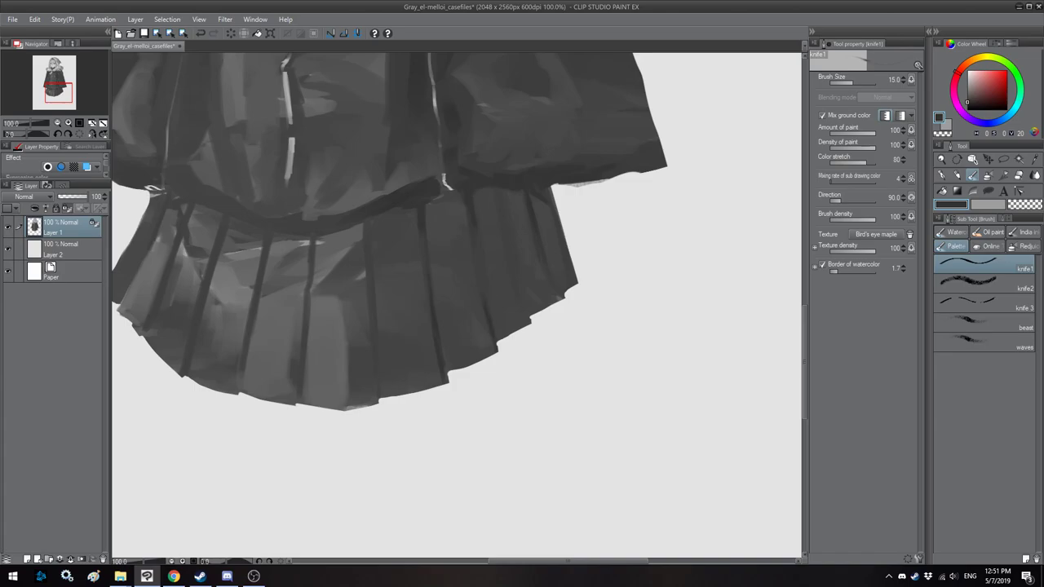
{"action": "key", "text": "h"}
{"action": "left_click_drag", "start_coordinate": [421, 261], "coordinate": [457, 291]}
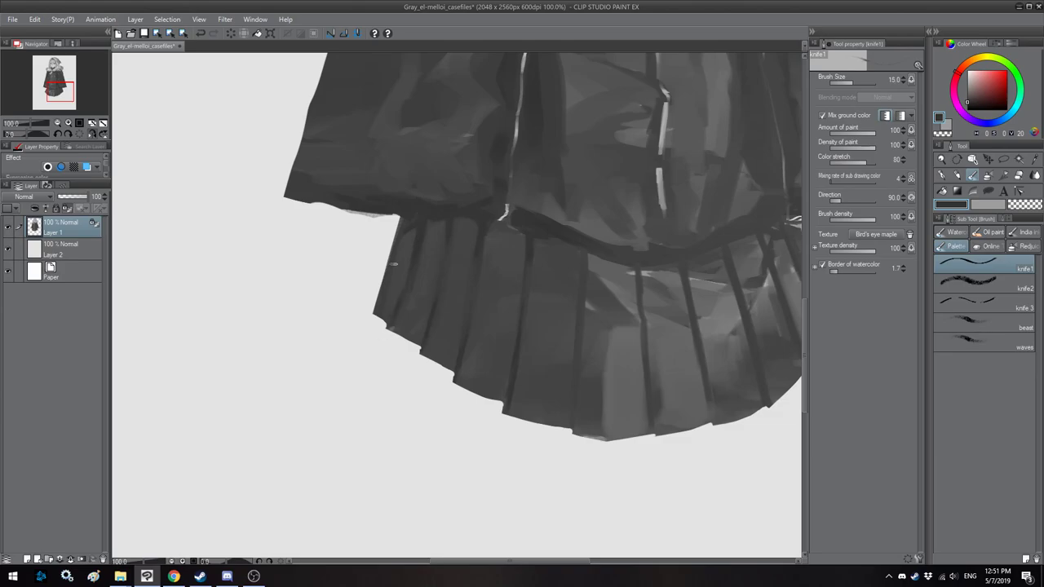
Step: Blend dark shading into the shadowed pleats just beneath the cape's hem at brush sizes 25 to 50
{"action": "key", "text": "h"}
{"action": "key", "text": "bracketright"}
{"action": "key", "text": "bracketright"}
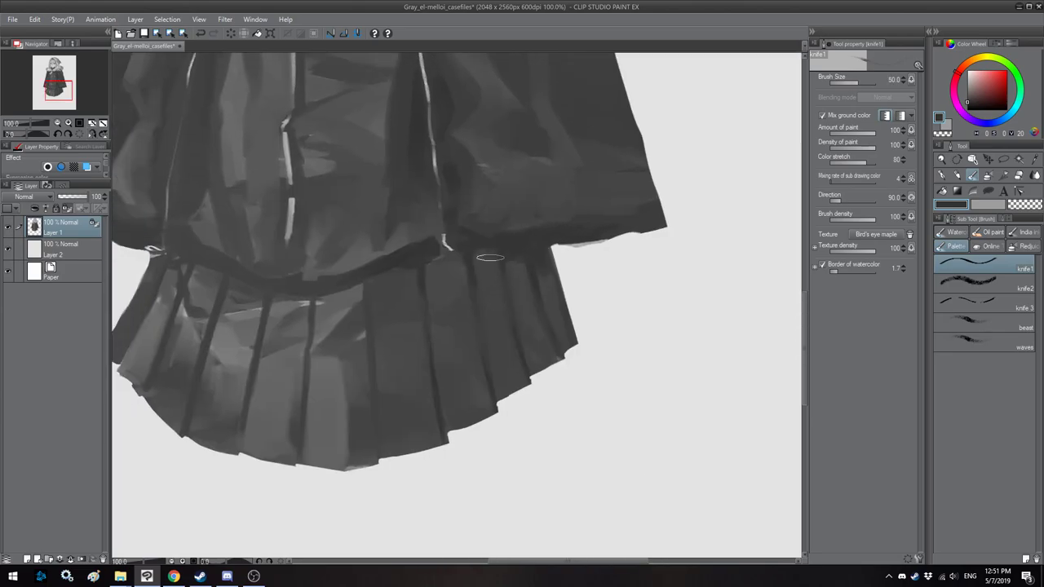
{"action": "key", "text": "bracketleft"}
{"action": "key", "text": "bracketleft"}
{"action": "key", "text": "bracketleft"}
{"action": "key", "text": "bracketright"}
{"action": "scroll", "coordinate": [425, 276], "scroll_direction": "down", "scroll_amount": 5}
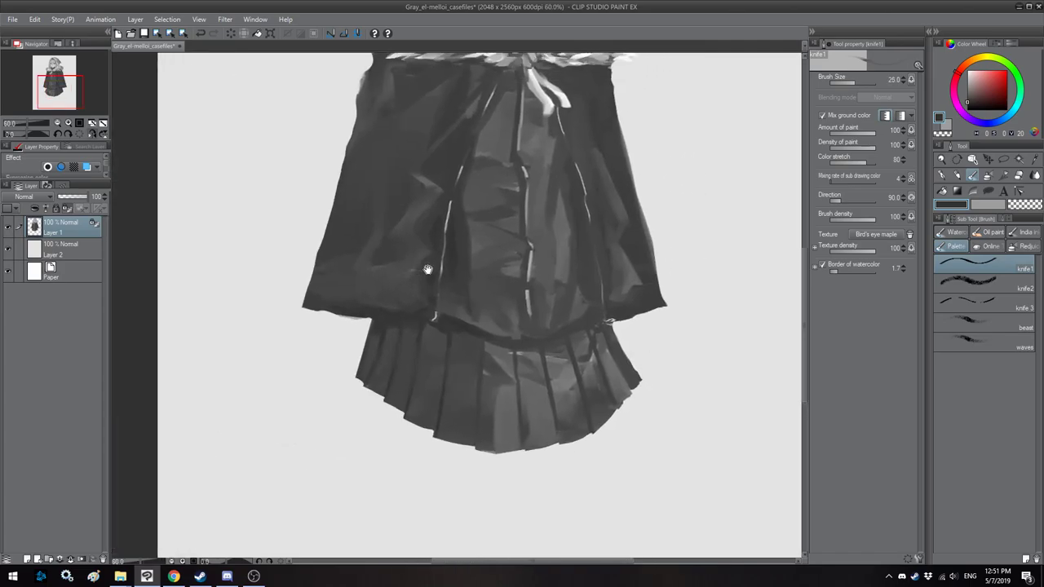
{"action": "scroll", "coordinate": [493, 363], "scroll_direction": "up", "scroll_amount": 3}
{"action": "scroll", "coordinate": [493, 362], "scroll_direction": "up", "scroll_amount": 4}
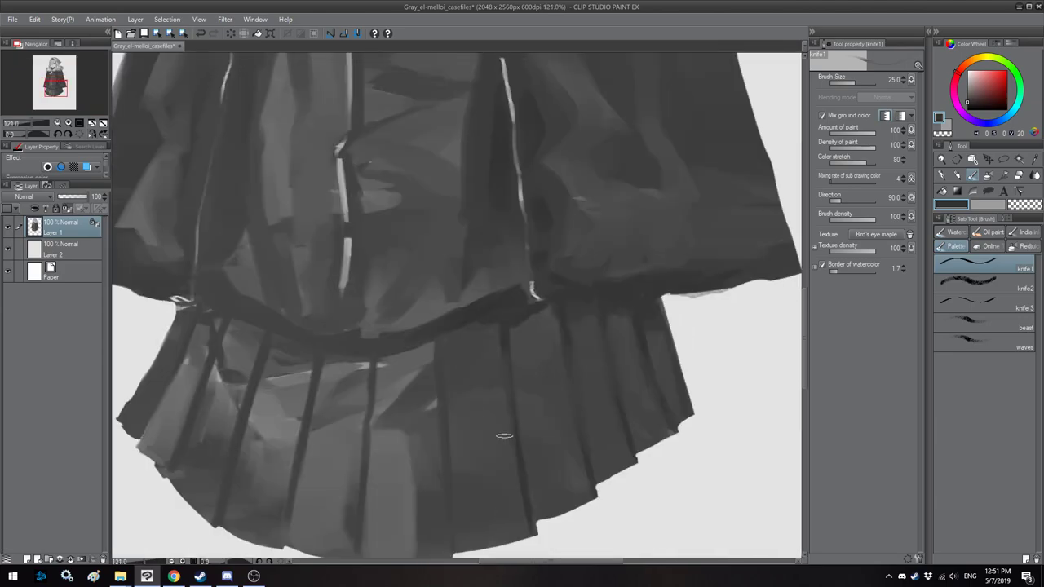
Step: Darken the fold line where the skirt's shadowed half meets its lit half, using fine brush sizes around 8 to 12
{"action": "key", "text": "bracketleft"}
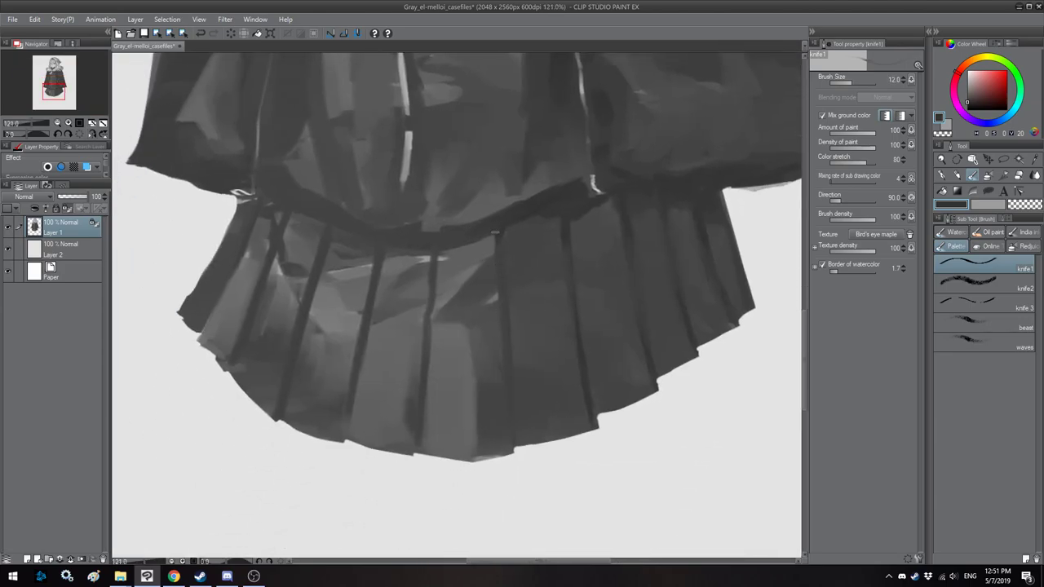
{"action": "key", "text": "bracketright"}
{"action": "key", "text": "bracketright"}
{"action": "key", "text": "bracketright"}
{"action": "key", "text": "h"}
{"action": "left_click_drag", "start_coordinate": [409, 281], "coordinate": [466, 220]}
{"action": "key", "text": "bracketleft"}
{"action": "key", "text": "bracketleft"}
{"action": "key", "text": "bracketleft"}
{"action": "key", "text": "bracketleft"}
{"action": "key", "text": "bracketleft"}
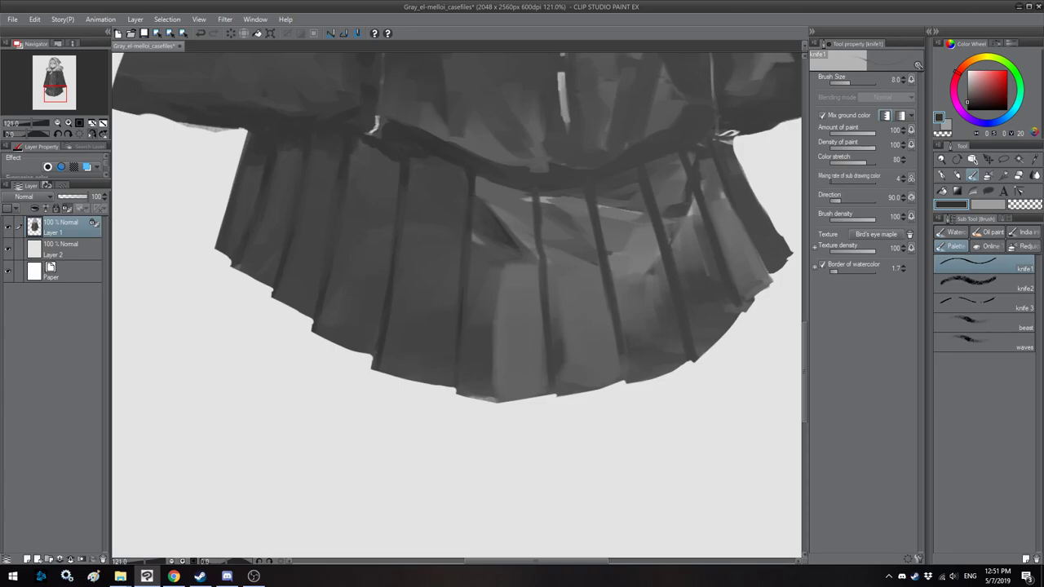
Step: Deepen the central pleat's fold and the shadow line above it, working up to brush size 20
{"action": "left_click_drag", "start_coordinate": [556, 292], "coordinate": [516, 270]}
{"action": "key", "text": "bracketleft"}
{"action": "left_click_drag", "start_coordinate": [498, 203], "coordinate": [522, 409]}
{"action": "key", "text": "bracketright"}
{"action": "key", "text": "bracketright"}
{"action": "left_click_drag", "start_coordinate": [487, 250], "coordinate": [440, 282]}
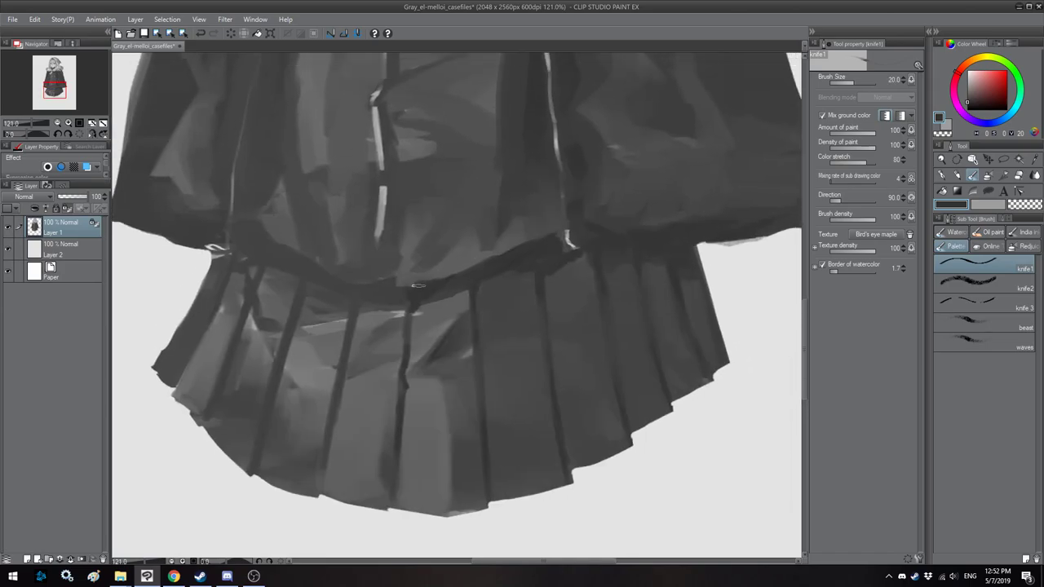
Step: Paint a pointed dip in the cape hem's shadow and darken the adjoining lit-side pleat folds at brush sizes 15 to 20
{"action": "key", "text": "h"}
{"action": "mouse_move", "coordinate": [538, 287]}
{"action": "left_mouse_down"}
{"action": "mouse_move", "coordinate": [454, 263]}
{"action": "mouse_move", "coordinate": [496, 252]}
{"action": "mouse_move", "coordinate": [463, 252]}
{"action": "left_mouse_up"}
{"action": "key", "text": "bracketleft"}
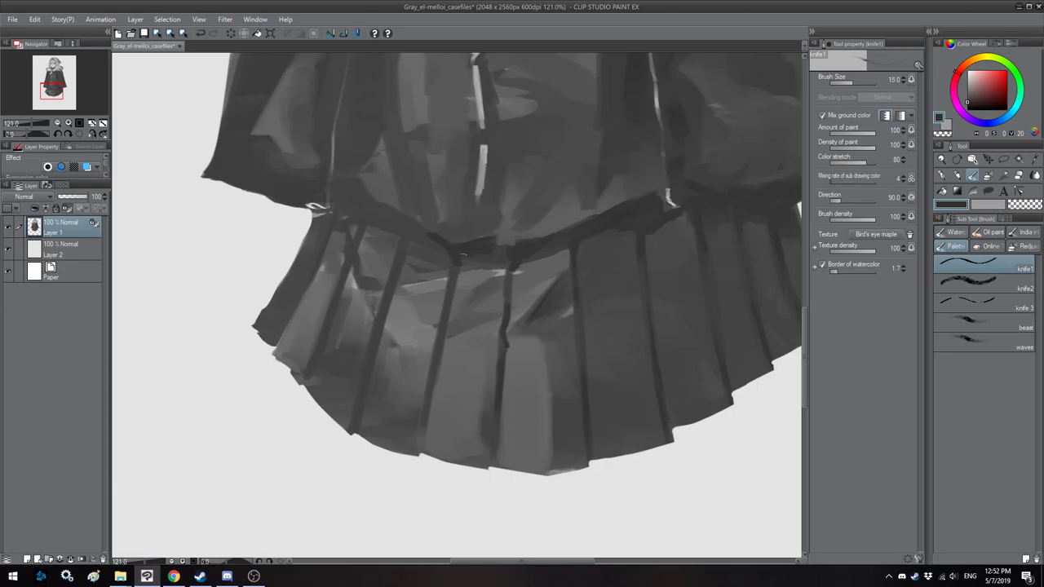
{"action": "mouse_move", "coordinate": [439, 387]}
{"action": "left_mouse_down"}
{"action": "mouse_move", "coordinate": [450, 310]}
{"action": "mouse_move", "coordinate": [438, 349]}
{"action": "left_mouse_up"}
{"action": "key", "text": "bracketleft"}
{"action": "key", "text": "h"}
{"action": "left_click_drag", "start_coordinate": [438, 401], "coordinate": [457, 376]}
{"action": "mouse_move", "coordinate": [420, 317]}
{"action": "left_mouse_down"}
{"action": "mouse_move", "coordinate": [425, 361]}
{"action": "mouse_move", "coordinate": [386, 452]}
{"action": "left_mouse_up"}
{"action": "key", "text": "bracketright"}
{"action": "left_click_drag", "start_coordinate": [457, 211], "coordinate": [502, 374]}
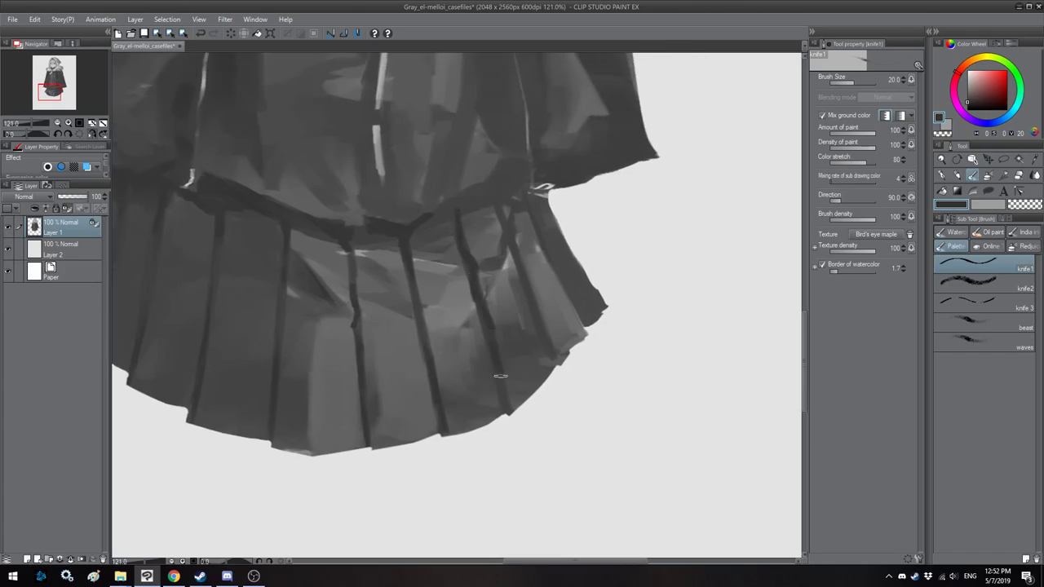
Step: Reinforce the dark shadow under the cape's hem above the lit pleats at brush sizes 30 to 40
{"action": "key", "text": "bracketright"}
{"action": "key", "text": "bracketright"}
{"action": "mouse_move", "coordinate": [463, 205]}
{"action": "left_mouse_down"}
{"action": "mouse_move", "coordinate": [507, 172]}
{"action": "mouse_move", "coordinate": [516, 184]}
{"action": "left_mouse_up"}
{"action": "key", "text": "bracketright"}
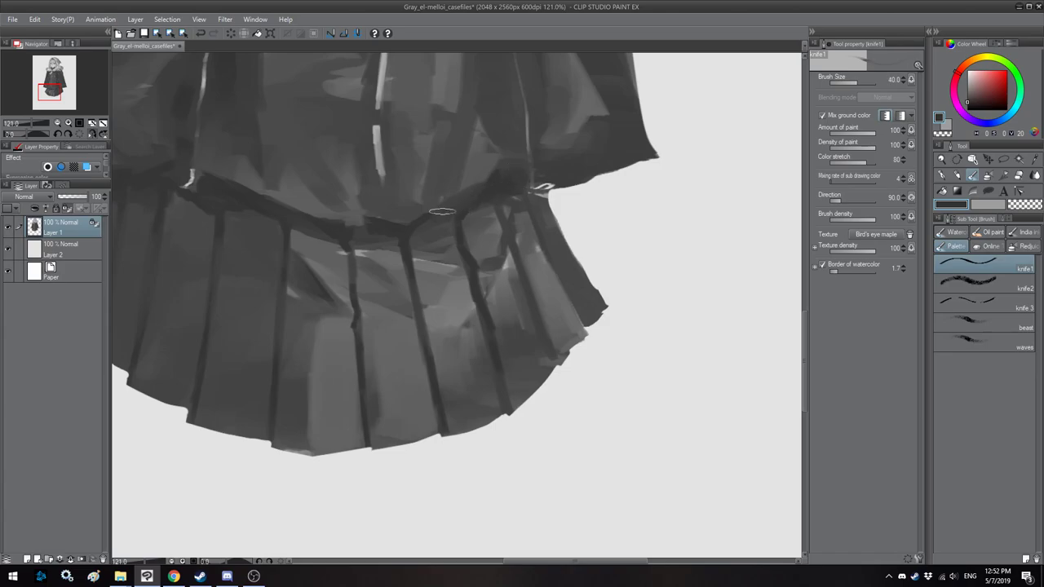
{"action": "key", "text": "h"}
{"action": "left_click_drag", "start_coordinate": [410, 241], "coordinate": [430, 299]}
{"action": "key", "text": "bracketleft"}
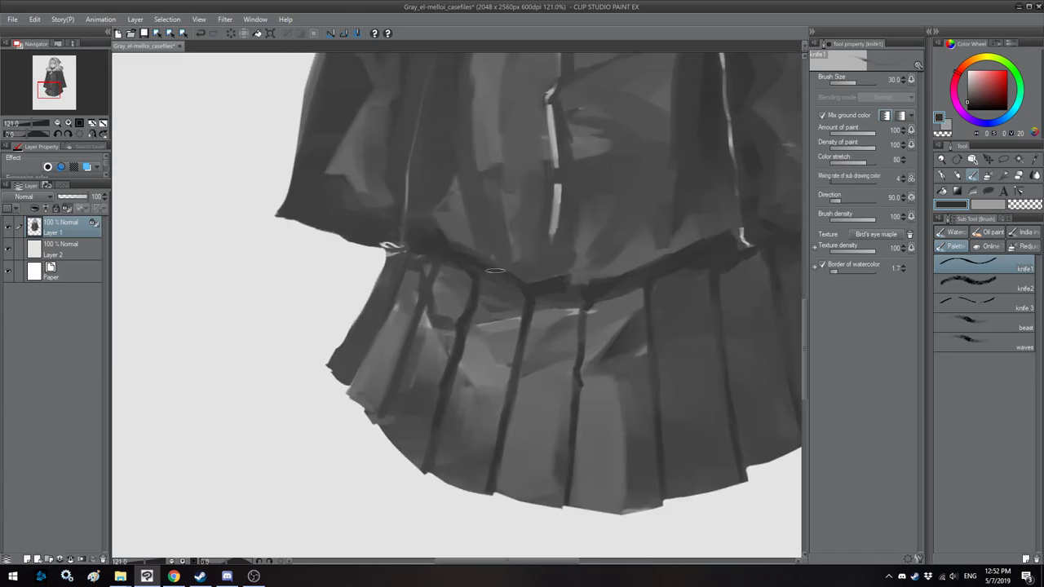
{"action": "left_click_drag", "start_coordinate": [461, 212], "coordinate": [493, 351]}
{"action": "scroll", "coordinate": [493, 351], "scroll_direction": "down", "scroll_amount": 2}
{"action": "left_click_drag", "start_coordinate": [432, 261], "coordinate": [433, 285]}
{"action": "scroll", "coordinate": [489, 267], "scroll_direction": "down", "scroll_amount": 4}
{"action": "scroll", "coordinate": [433, 287], "scroll_direction": "up", "scroll_amount": 3}
{"action": "scroll", "coordinate": [477, 245], "scroll_direction": "up", "scroll_amount": 4}
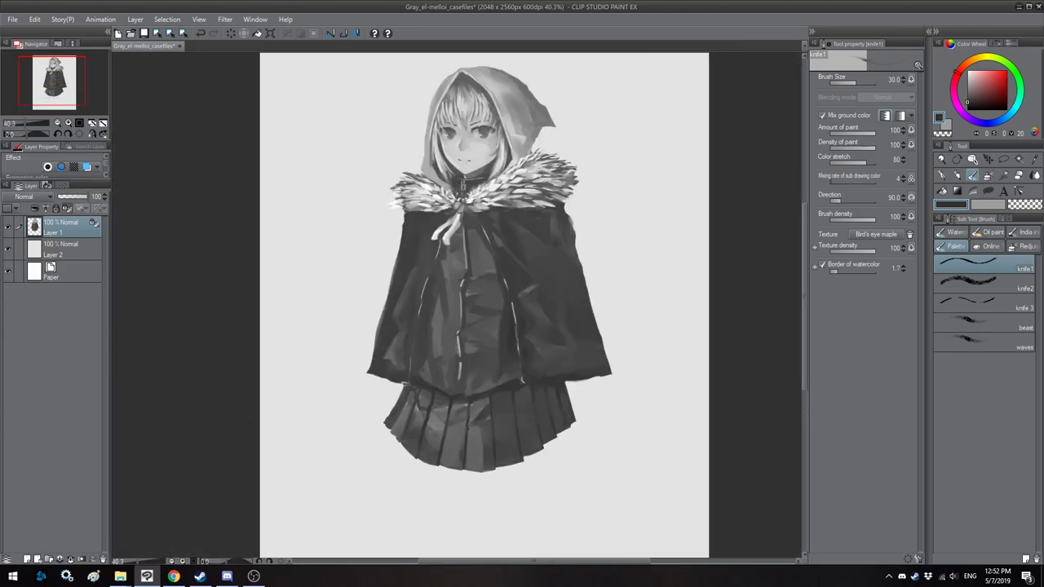
{"action": "scroll", "coordinate": [473, 152], "scroll_direction": "down", "scroll_amount": 2}
{"action": "scroll", "coordinate": [474, 151], "scroll_direction": "up", "scroll_amount": 1}
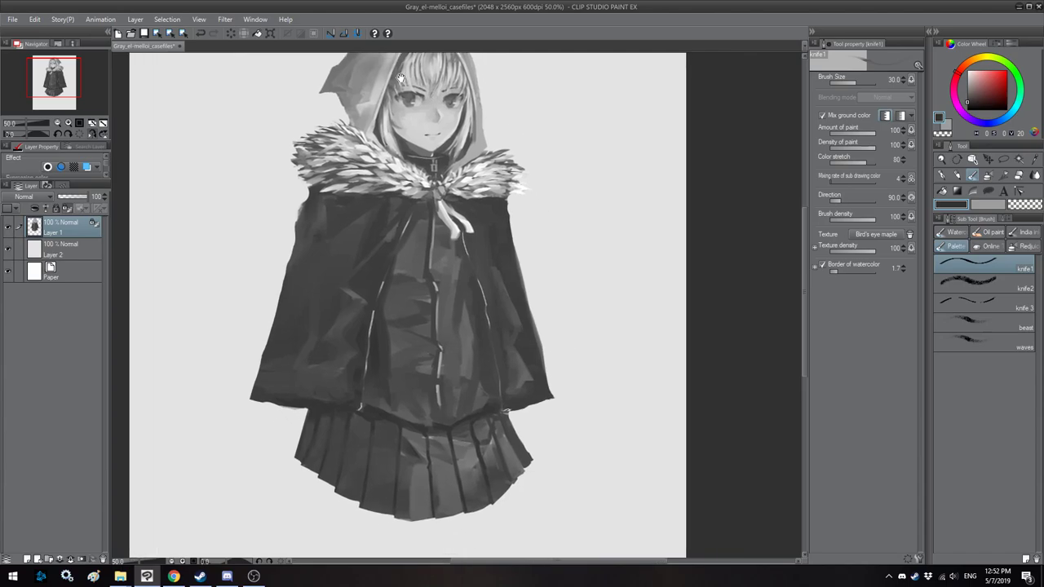
Step: Darken the narrow pleat folds near the skirt's lit outer edge at brush sizes 12 to 25
{"action": "scroll", "coordinate": [469, 391], "scroll_direction": "up", "scroll_amount": 4}
{"action": "key", "text": "["}
{"action": "key", "text": "["}
{"action": "key", "text": "["}
{"action": "key", "text": "["}
{"action": "key", "text": "["}
{"action": "left_click_drag", "start_coordinate": [433, 389], "coordinate": [445, 221]}
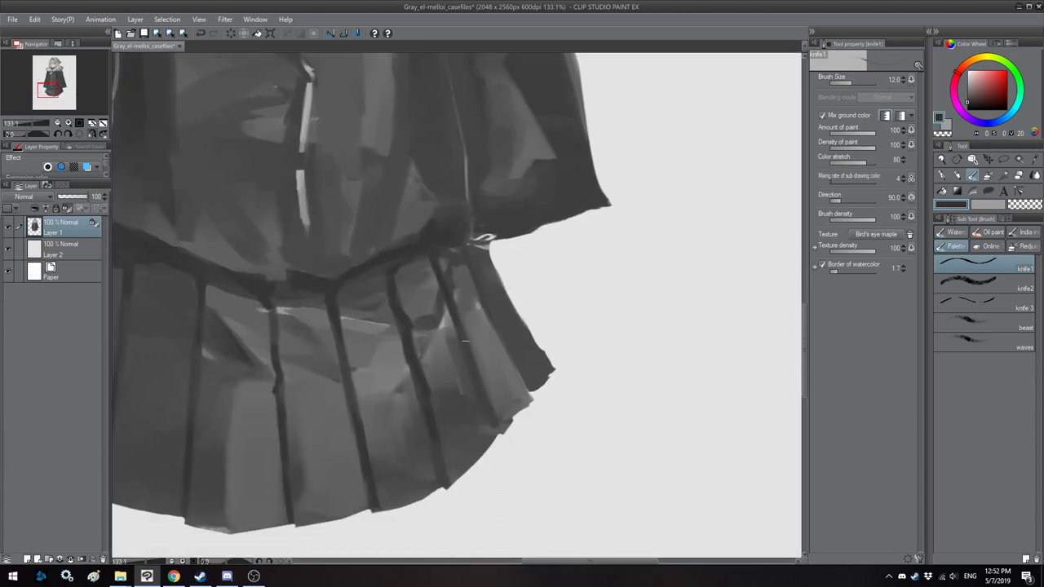
{"action": "key", "text": "bracketright"}
{"action": "left_click_drag", "start_coordinate": [481, 239], "coordinate": [458, 342]}
{"action": "key", "text": "bracketright"}
{"action": "mouse_move", "coordinate": [449, 232]}
{"action": "left_mouse_down"}
{"action": "mouse_move", "coordinate": [478, 282]}
{"action": "mouse_move", "coordinate": [473, 326]}
{"action": "mouse_move", "coordinate": [496, 379]}
{"action": "left_mouse_up"}
{"action": "key", "text": "bracketleft"}
{"action": "key", "text": "bracketright"}
{"action": "left_click_drag", "start_coordinate": [496, 305], "coordinate": [494, 354]}
{"action": "left_click_drag", "start_coordinate": [490, 261], "coordinate": [491, 323]}
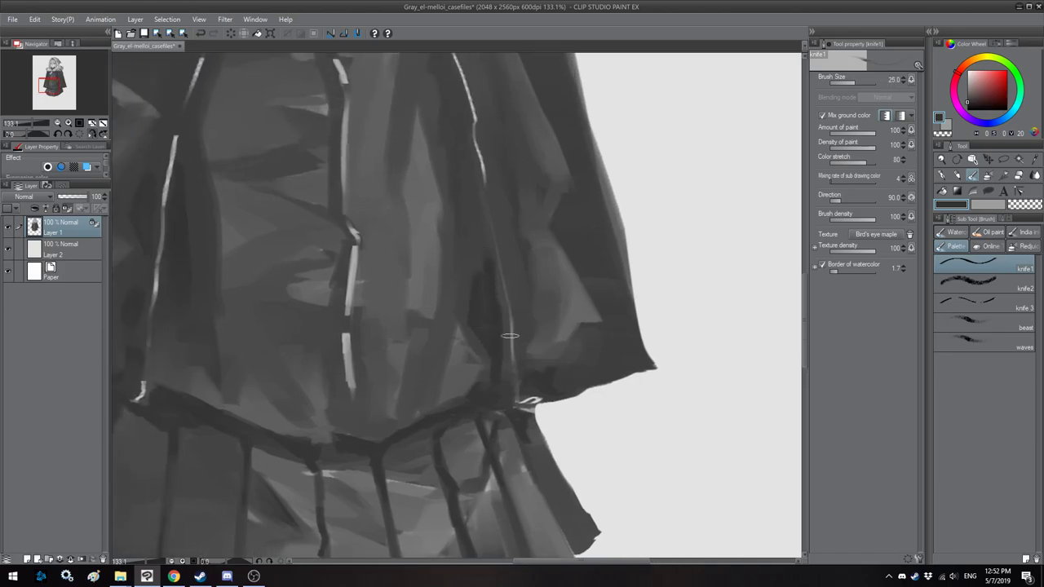
Step: Paint a narrow dark fold beside the light trim line on the cape's lit side at brush sizes 15 to 17
{"action": "key", "text": "h"}
{"action": "key", "text": "bracketleft"}
{"action": "key", "text": "bracketleft"}
{"action": "mouse_move", "coordinate": [443, 267]}
{"action": "left_mouse_down"}
{"action": "mouse_move", "coordinate": [442, 335]}
{"action": "mouse_move", "coordinate": [439, 279]}
{"action": "left_mouse_up"}
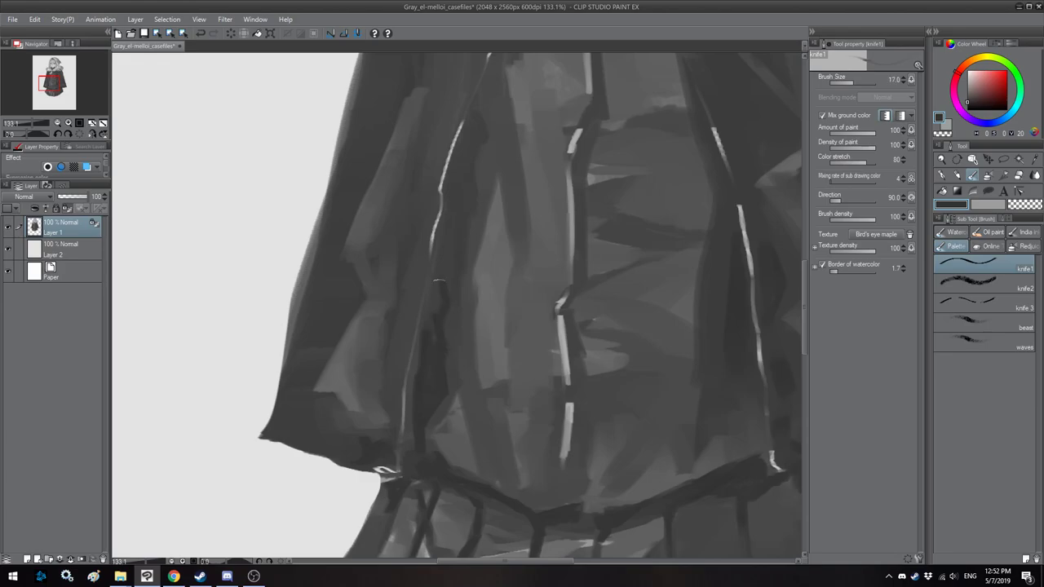
{"action": "key", "text": "h"}
{"action": "key", "text": "bracketleft"}
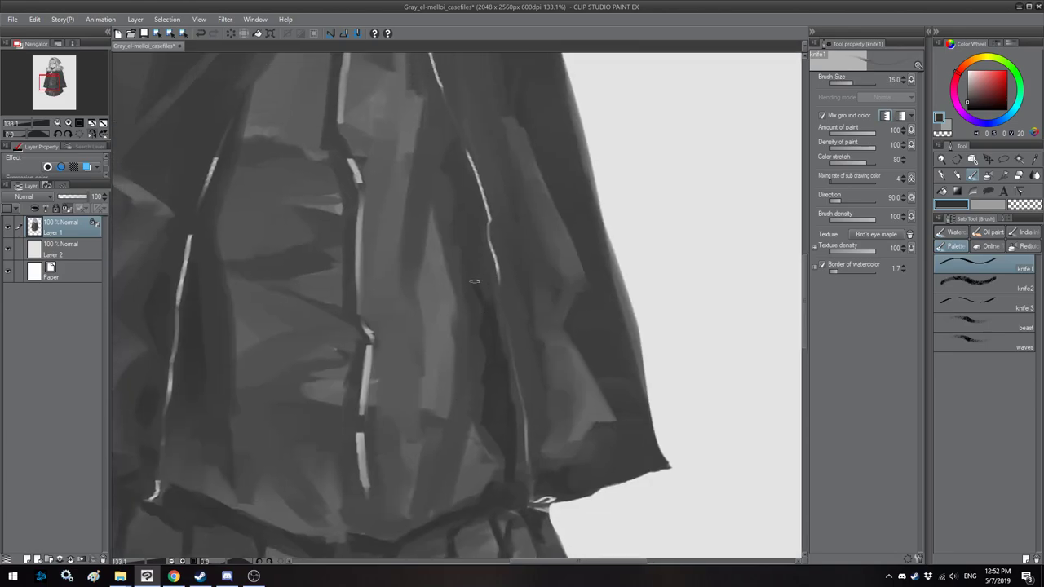
{"action": "left_click_drag", "start_coordinate": [480, 244], "coordinate": [489, 301]}
Step: Extend and soften the dark fold along the lit-side trim line at brush sizes 20 to 25
{"action": "key", "text": "ctrl+minus"}
{"action": "key", "text": "ctrl+minus"}
{"action": "key", "text": "h"}
{"action": "left_click_drag", "start_coordinate": [488, 214], "coordinate": [462, 224]}
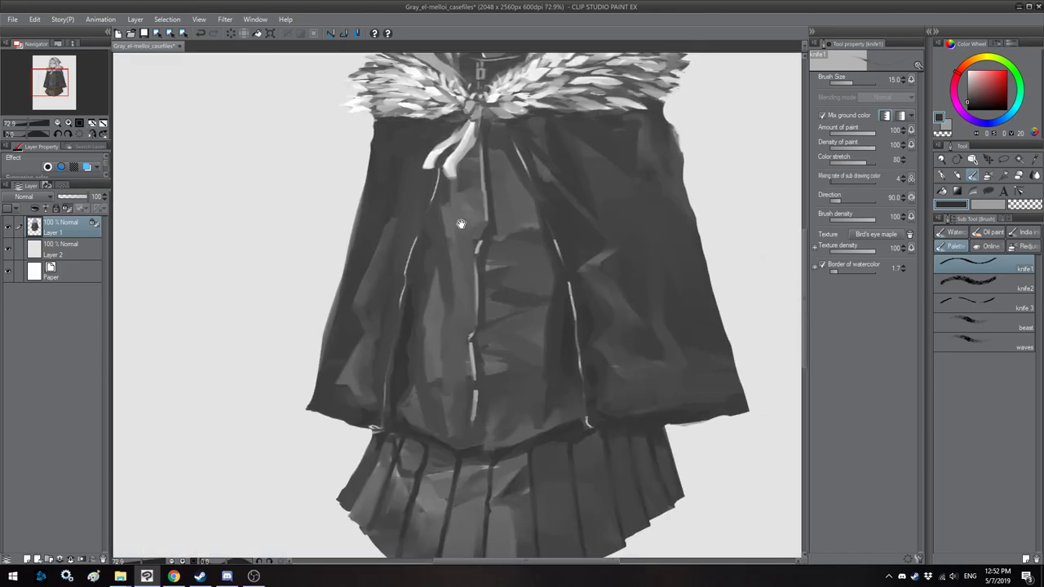
{"action": "key", "text": "ctrl+minus"}
{"action": "key", "text": "h"}
{"action": "left_click_drag", "start_coordinate": [470, 184], "coordinate": [475, 215]}
{"action": "scroll", "coordinate": [474, 216], "scroll_direction": "down", "scroll_amount": 1}
{"action": "key", "text": "h"}
{"action": "scroll", "coordinate": [476, 224], "scroll_direction": "down", "scroll_amount": 1}
{"action": "key", "text": "h"}
{"action": "scroll", "coordinate": [481, 253], "scroll_direction": "up", "scroll_amount": 7}
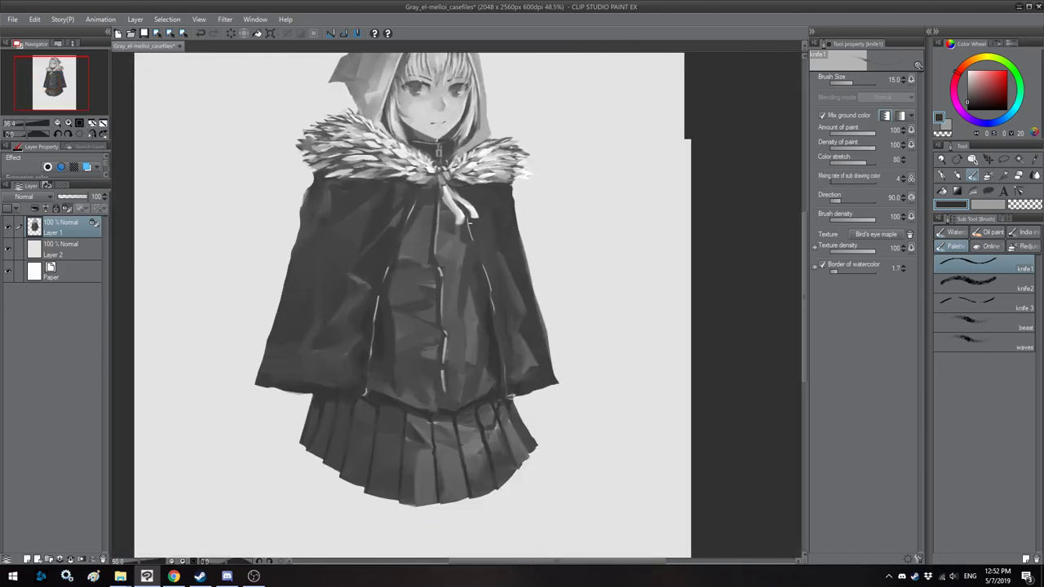
{"action": "left_click_drag", "start_coordinate": [486, 290], "coordinate": [488, 284]}
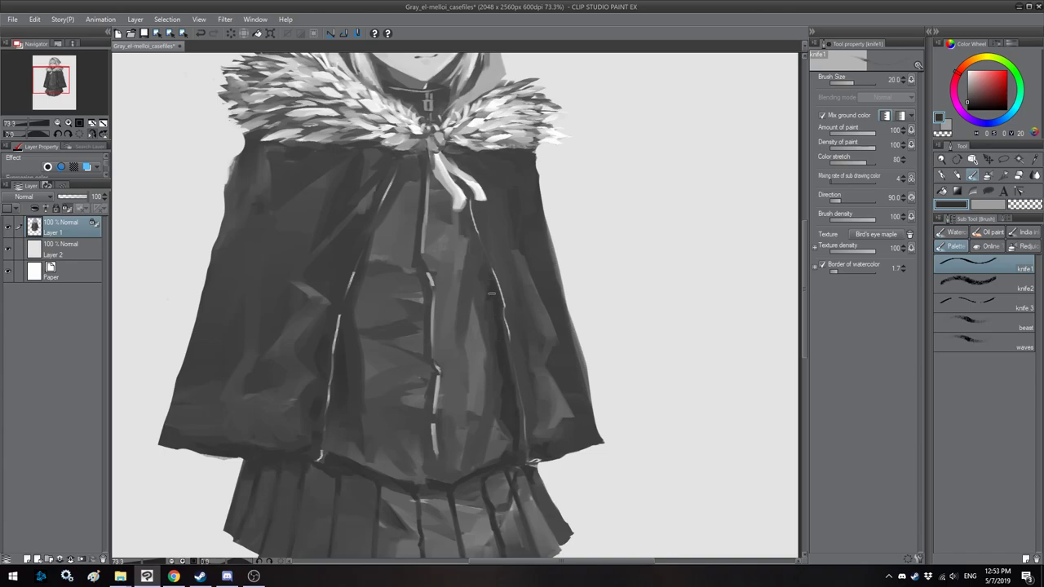
{"action": "left_click_drag", "start_coordinate": [498, 372], "coordinate": [500, 395]}
{"action": "scroll", "coordinate": [498, 245], "scroll_direction": "down", "scroll_amount": 6}
{"action": "scroll", "coordinate": [463, 287], "scroll_direction": "up", "scroll_amount": 4}
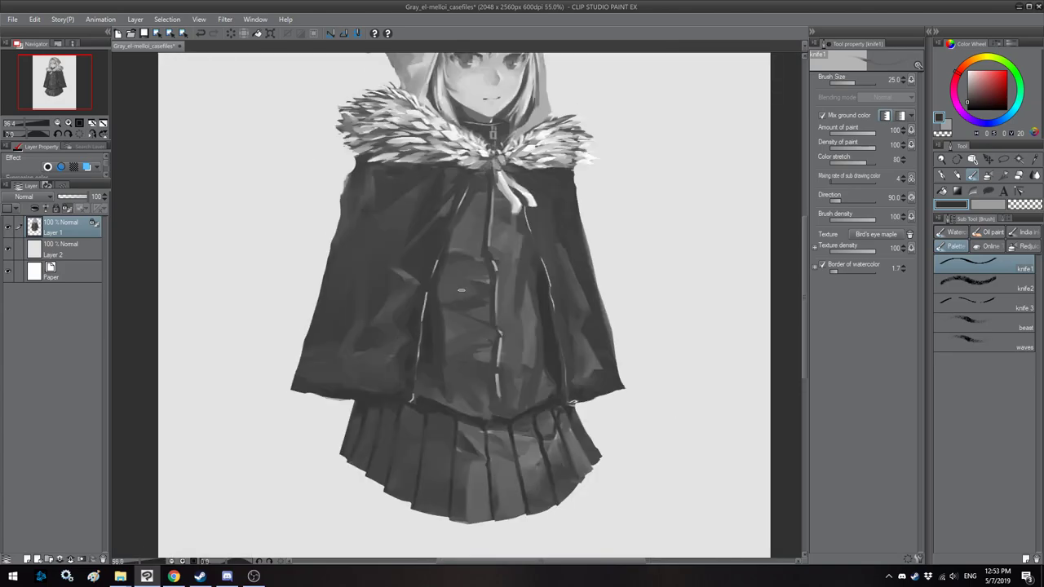
Step: Paint crumpled fold shapes on the cape's front panel with sampled greys of value 36 and 29 at brush sizes 40 to 50
{"action": "left_click_drag", "start_coordinate": [441, 361], "coordinate": [474, 341]}
{"action": "left_click", "coordinate": [470, 306], "text": "alt"}
{"action": "left_click", "coordinate": [480, 308], "text": "alt"}
{"action": "key", "text": "]"}
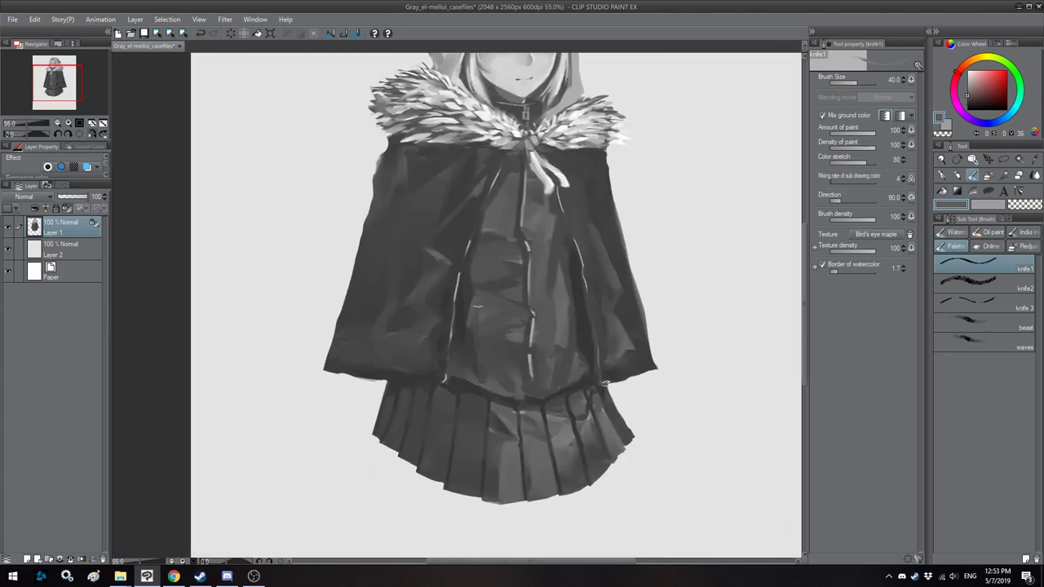
{"action": "left_click", "coordinate": [470, 315], "text": "alt"}
{"action": "left_click", "coordinate": [557, 232], "text": "alt"}
{"action": "key", "text": "]"}
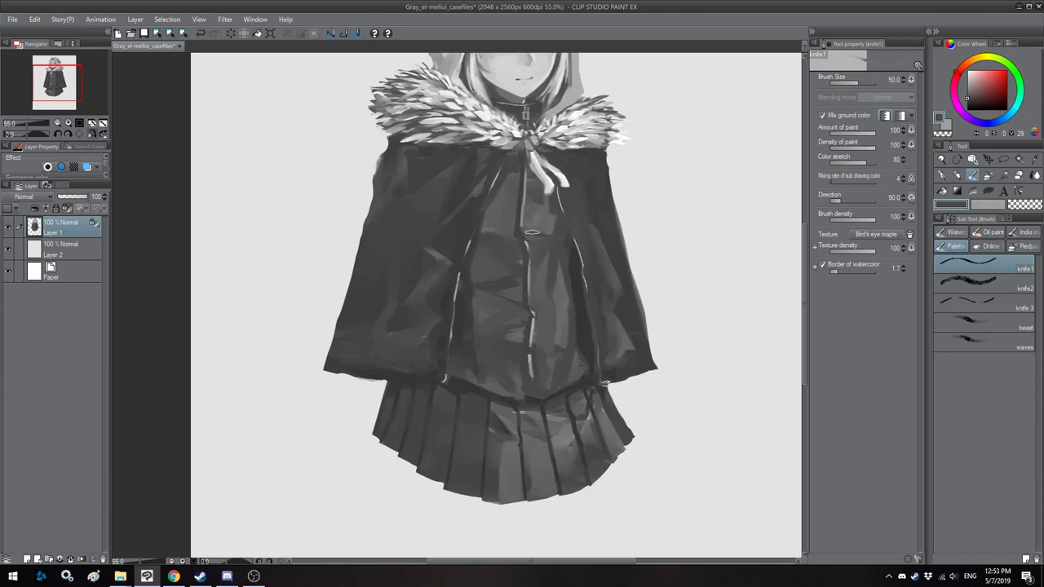
Step: Redraw the light line down the cape's front opening with light grey of value 87 at brush size 10, and save the file
{"action": "left_click", "coordinate": [539, 163], "text": "alt"}
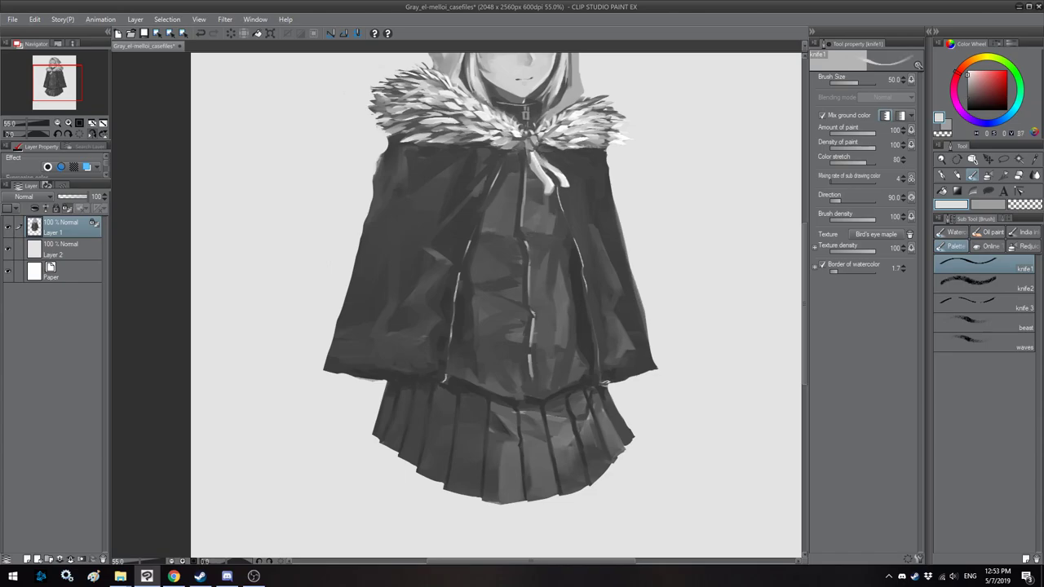
{"action": "key", "text": "bracketleft"}
{"action": "key", "text": "bracketleft"}
{"action": "key", "text": "bracketleft"}
{"action": "key", "text": "bracketleft"}
{"action": "key", "text": "bracketleft"}
{"action": "key", "text": "bracketleft"}
{"action": "scroll", "coordinate": [465, 244], "scroll_direction": "down", "scroll_amount": 4}
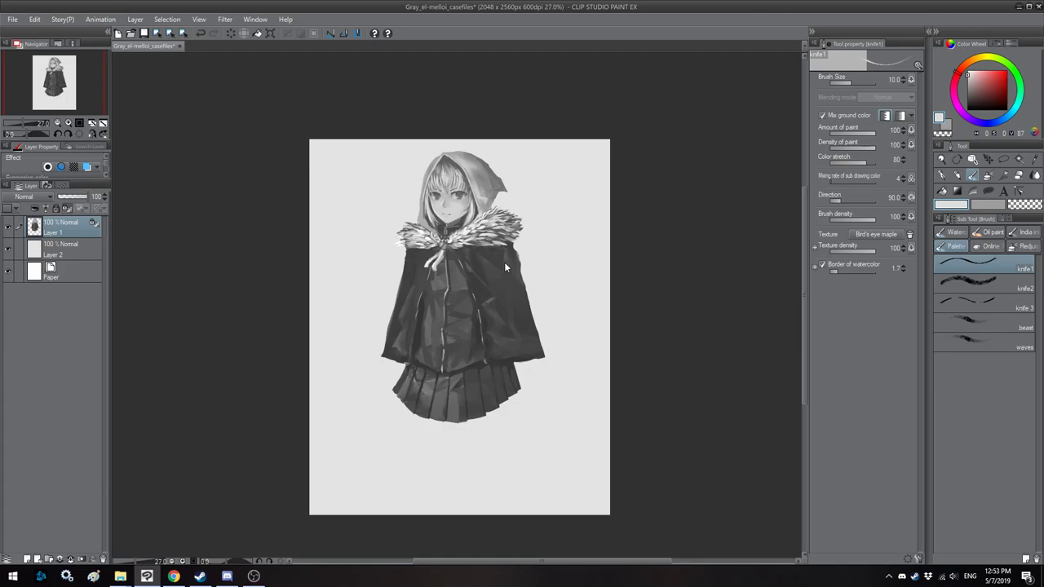
{"action": "key", "text": "ctrl+s"}
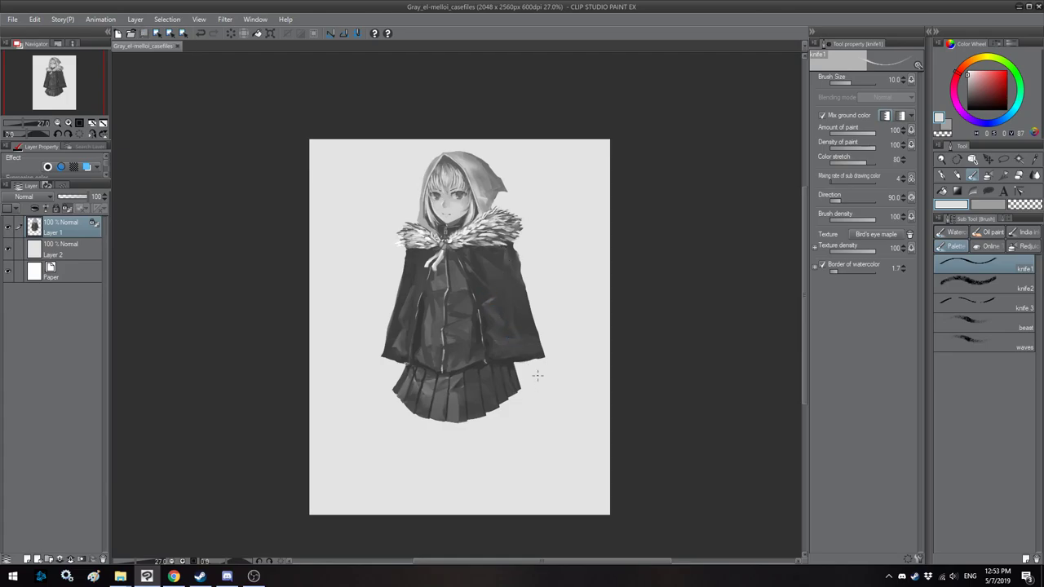
{"action": "scroll", "coordinate": [537, 375], "scroll_direction": "up", "scroll_amount": 1}
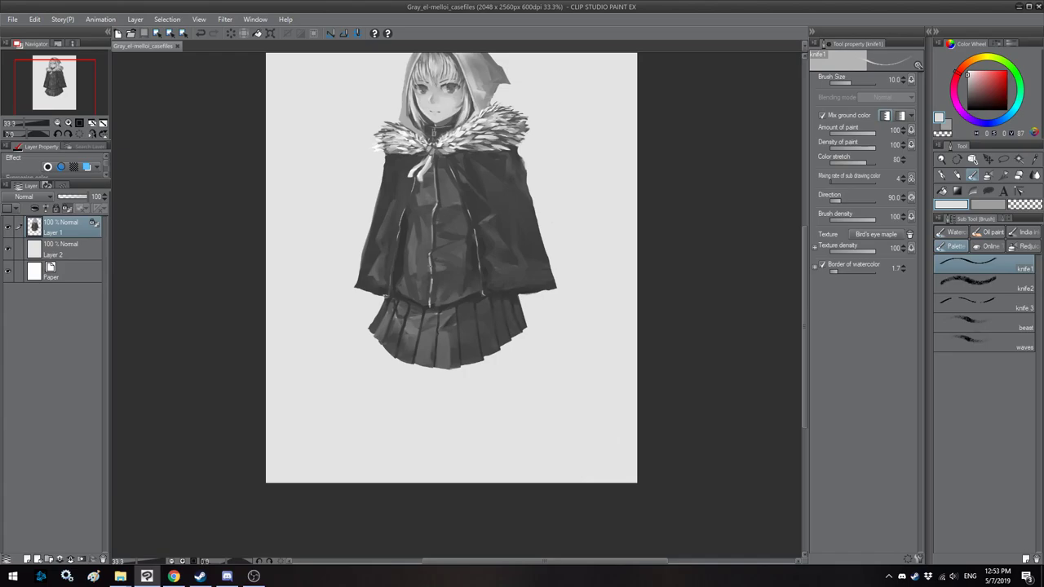
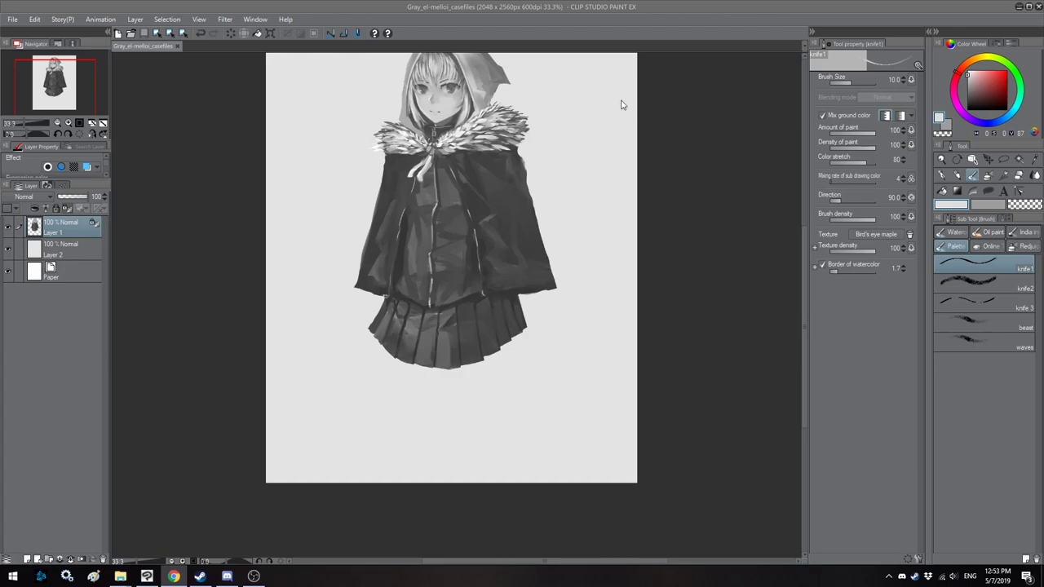
Step: Paint out the short white ties below the fur collar with greys sampled from the surrounding cape
{"action": "scroll", "coordinate": [547, 181], "scroll_direction": "up", "scroll_amount": 5}
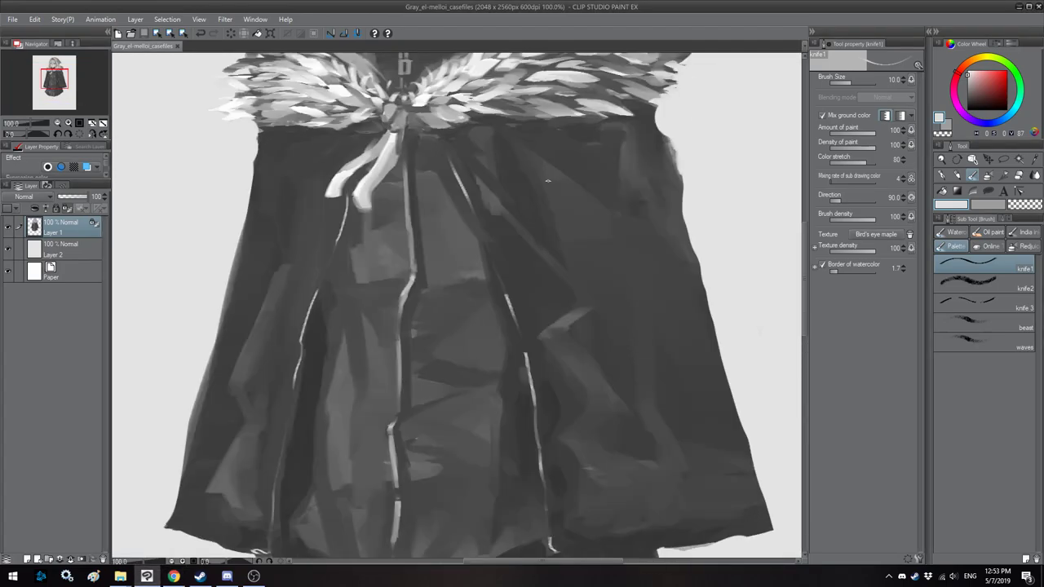
{"action": "left_click_drag", "start_coordinate": [549, 181], "coordinate": [563, 234]}
{"action": "left_click", "coordinate": [374, 188], "text": "alt"}
{"action": "key", "text": "bracketright"}
{"action": "key", "text": "bracketright"}
{"action": "key", "text": "bracketright"}
{"action": "mouse_move", "coordinate": [395, 191]}
{"action": "left_mouse_down"}
{"action": "mouse_move", "coordinate": [350, 234]}
{"action": "mouse_move", "coordinate": [400, 190]}
{"action": "mouse_move", "coordinate": [407, 239]}
{"action": "mouse_move", "coordinate": [407, 185]}
{"action": "mouse_move", "coordinate": [402, 232]}
{"action": "mouse_move", "coordinate": [394, 219]}
{"action": "mouse_move", "coordinate": [380, 238]}
{"action": "mouse_move", "coordinate": [394, 201]}
{"action": "mouse_move", "coordinate": [386, 245]}
{"action": "left_mouse_up"}
{"action": "key", "text": "bracketleft"}
{"action": "key", "text": "bracketleft"}
{"action": "left_click", "coordinate": [379, 227], "text": "alt"}
{"action": "key", "text": "alt"}
{"action": "left_click", "coordinate": [397, 258], "text": "alt"}
{"action": "key", "text": "bracketright"}
{"action": "left_click", "coordinate": [391, 200], "text": "alt"}
Step: Paint two longer, curved ties hanging from the collar knot in sampled near-white of value 93, finishing around brush size 15
{"action": "key", "text": "h"}
{"action": "left_click_drag", "start_coordinate": [418, 118], "coordinate": [416, 122]}
{"action": "left_click", "coordinate": [416, 123], "text": "alt"}
{"action": "key", "text": "bracketleft"}
{"action": "key", "text": "bracketleft"}
{"action": "key", "text": "bracketleft"}
{"action": "key", "text": "bracketleft"}
{"action": "key", "text": "bracketleft"}
{"action": "key", "text": "bracketleft"}
{"action": "mouse_move", "coordinate": [512, 196]}
{"action": "left_mouse_down"}
{"action": "mouse_move", "coordinate": [522, 218]}
{"action": "mouse_move", "coordinate": [476, 235]}
{"action": "left_mouse_up"}
{"action": "scroll", "coordinate": [508, 220], "scroll_direction": "up", "scroll_amount": 4}
{"action": "mouse_move", "coordinate": [475, 180]}
{"action": "left_mouse_down"}
{"action": "mouse_move", "coordinate": [487, 199]}
{"action": "mouse_move", "coordinate": [494, 193]}
{"action": "mouse_move", "coordinate": [473, 183]}
{"action": "mouse_move", "coordinate": [491, 137]}
{"action": "mouse_move", "coordinate": [480, 137]}
{"action": "mouse_move", "coordinate": [519, 227]}
{"action": "mouse_move", "coordinate": [520, 265]}
{"action": "left_mouse_up"}
{"action": "key", "text": "bracketright"}
{"action": "key", "text": "bracketright"}
{"action": "key", "text": "bracketright"}
{"action": "mouse_move", "coordinate": [483, 134]}
{"action": "left_mouse_down"}
{"action": "mouse_move", "coordinate": [512, 217]}
{"action": "mouse_move", "coordinate": [520, 295]}
{"action": "left_mouse_up"}
{"action": "left_click_drag", "start_coordinate": [482, 127], "coordinate": [496, 259]}
{"action": "key", "text": "bracketright"}
{"action": "key", "text": "bracketright"}
{"action": "mouse_move", "coordinate": [495, 209]}
{"action": "left_mouse_down"}
{"action": "mouse_move", "coordinate": [477, 280]}
{"action": "mouse_move", "coordinate": [496, 231]}
{"action": "mouse_move", "coordinate": [483, 138]}
{"action": "mouse_move", "coordinate": [443, 96]}
{"action": "left_mouse_up"}
{"action": "key", "text": "["}
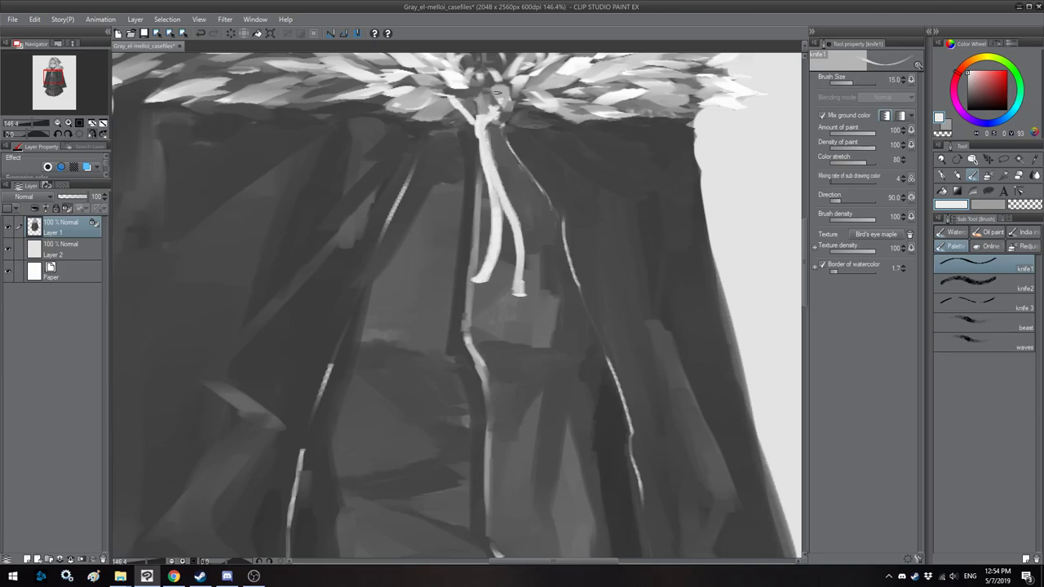
Step: Save the file and rework the fringe strands between the eyebrows with a sampled hair grey at a reduced brush size
{"action": "scroll", "coordinate": [435, 198], "scroll_direction": "down", "scroll_amount": 4}
{"action": "scroll", "coordinate": [435, 198], "scroll_direction": "down", "scroll_amount": 1}
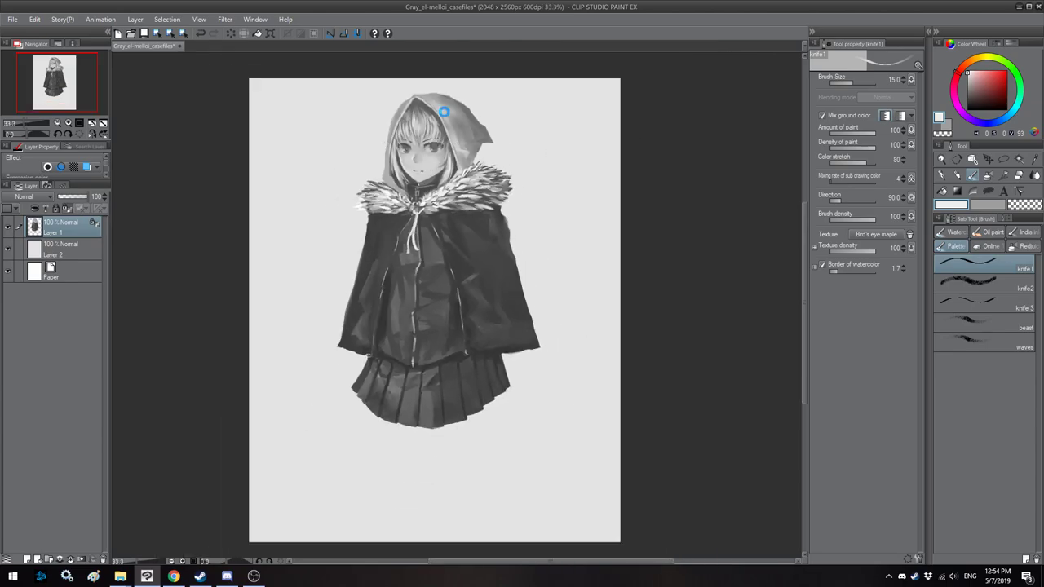
{"action": "scroll", "coordinate": [443, 106], "scroll_direction": "up", "scroll_amount": 2}
{"action": "scroll", "coordinate": [408, 125], "scroll_direction": "up", "scroll_amount": 4}
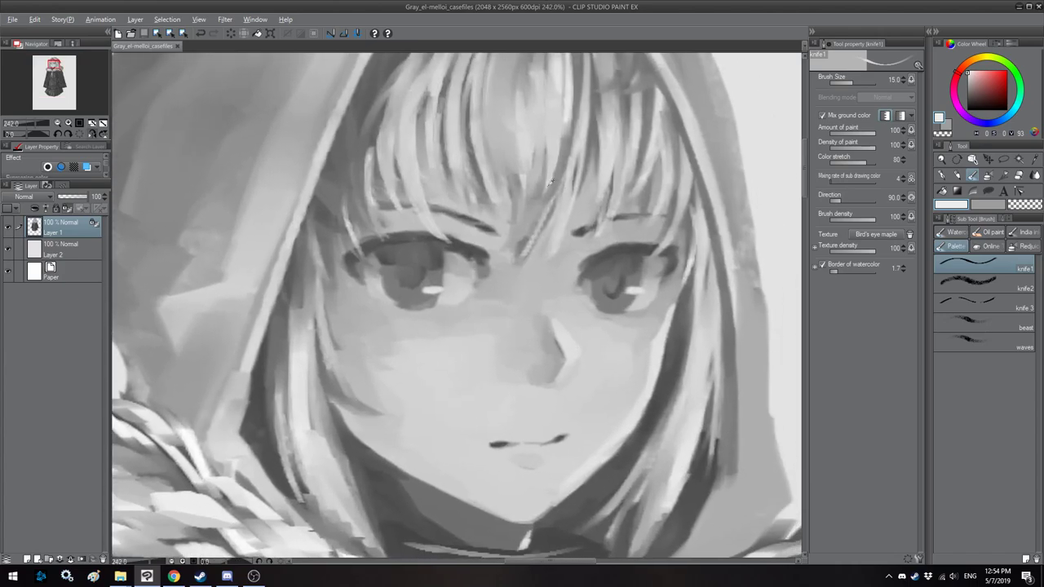
{"action": "left_click", "coordinate": [554, 179], "text": "alt"}
{"action": "key", "text": "bracketleft"}
{"action": "key", "text": "bracketleft"}
{"action": "key", "text": "bracketleft"}
{"action": "left_click_drag", "start_coordinate": [560, 186], "coordinate": [520, 258]}
{"action": "left_click_drag", "start_coordinate": [493, 182], "coordinate": [514, 258]}
Step: Paint a pointed light lock in the middle of the fringe with light grey of value 84 at brush size 10
{"action": "left_click", "coordinate": [528, 154], "text": "alt"}
{"action": "key", "text": "bracketright"}
{"action": "left_click_drag", "start_coordinate": [549, 182], "coordinate": [529, 242]}
{"action": "mouse_move", "coordinate": [557, 181]}
{"action": "left_mouse_down"}
{"action": "mouse_move", "coordinate": [518, 257]}
{"action": "mouse_move", "coordinate": [522, 204]}
{"action": "mouse_move", "coordinate": [497, 174]}
{"action": "mouse_move", "coordinate": [516, 218]}
{"action": "left_mouse_up"}
{"action": "left_click_drag", "start_coordinate": [518, 176], "coordinate": [519, 241]}
{"action": "left_click_drag", "start_coordinate": [528, 195], "coordinate": [528, 226]}
{"action": "left_click_drag", "start_coordinate": [536, 188], "coordinate": [518, 247]}
Step: Check the face, fringe and fur collar at several zoom levels in normal and mirrored view
{"action": "scroll", "coordinate": [504, 199], "scroll_direction": "down", "scroll_amount": 7}
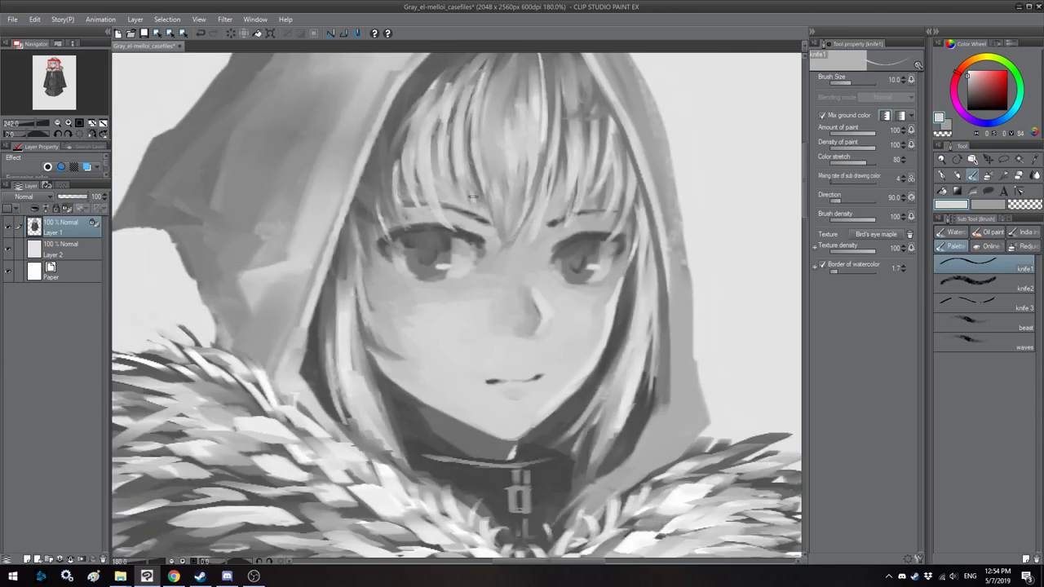
{"action": "scroll", "coordinate": [535, 162], "scroll_direction": "down", "scroll_amount": 2}
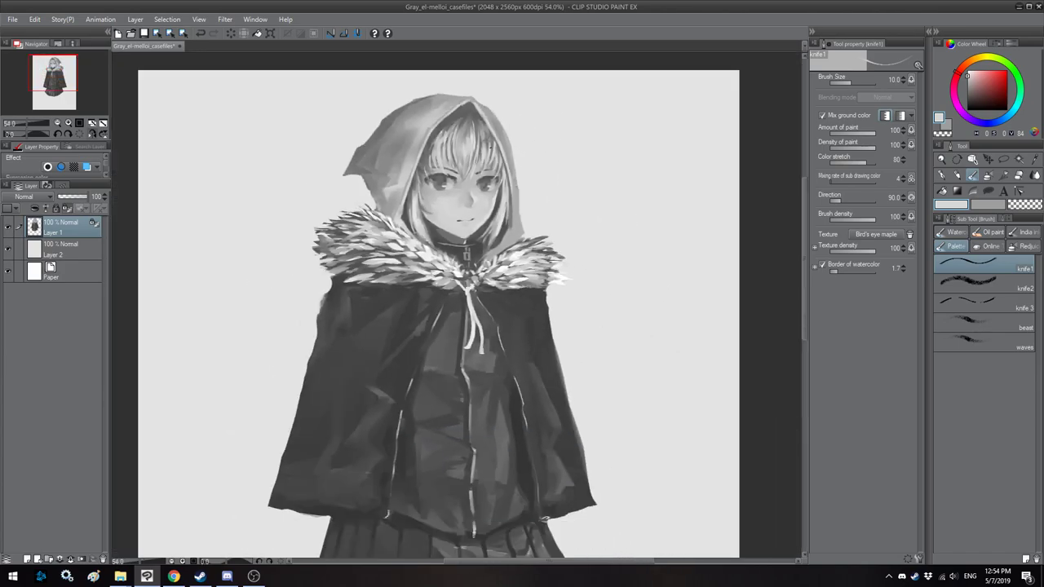
{"action": "scroll", "coordinate": [519, 253], "scroll_direction": "up", "scroll_amount": 4}
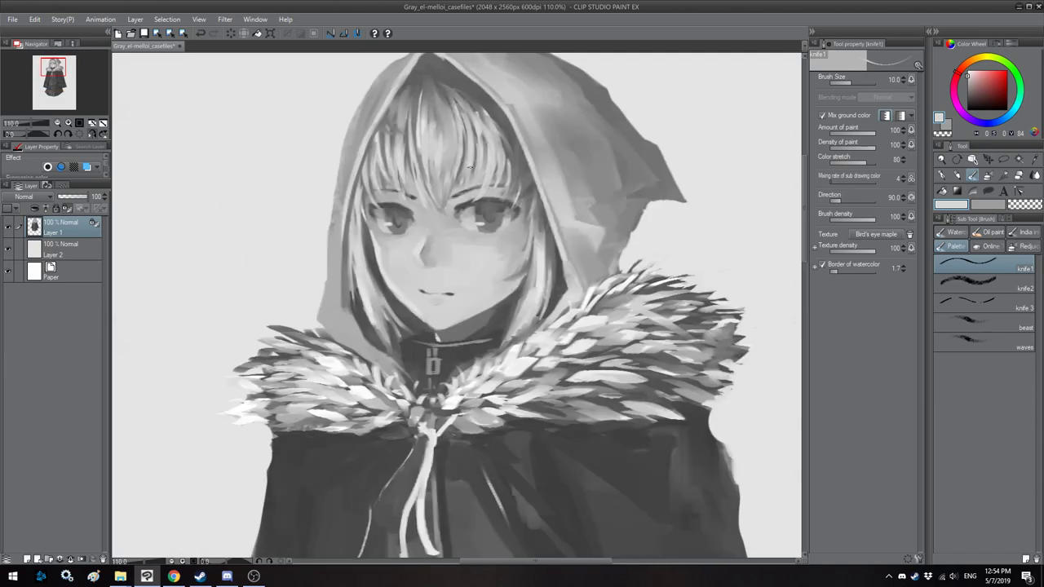
{"action": "left_click_drag", "start_coordinate": [521, 254], "coordinate": [529, 245]}
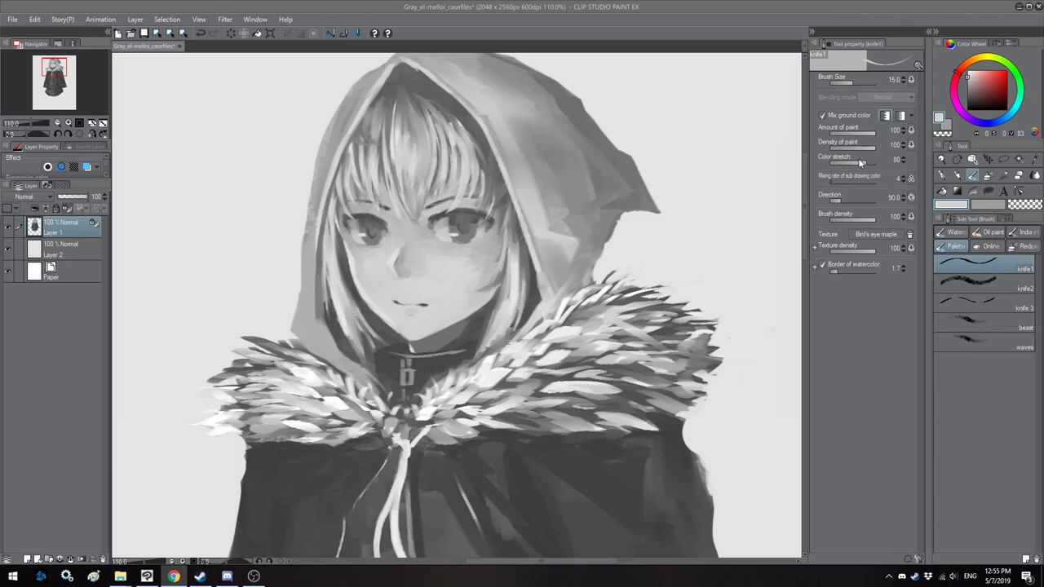
{"action": "key", "text": "ctrl+minus"}
{"action": "key", "text": "alt+Tab"}
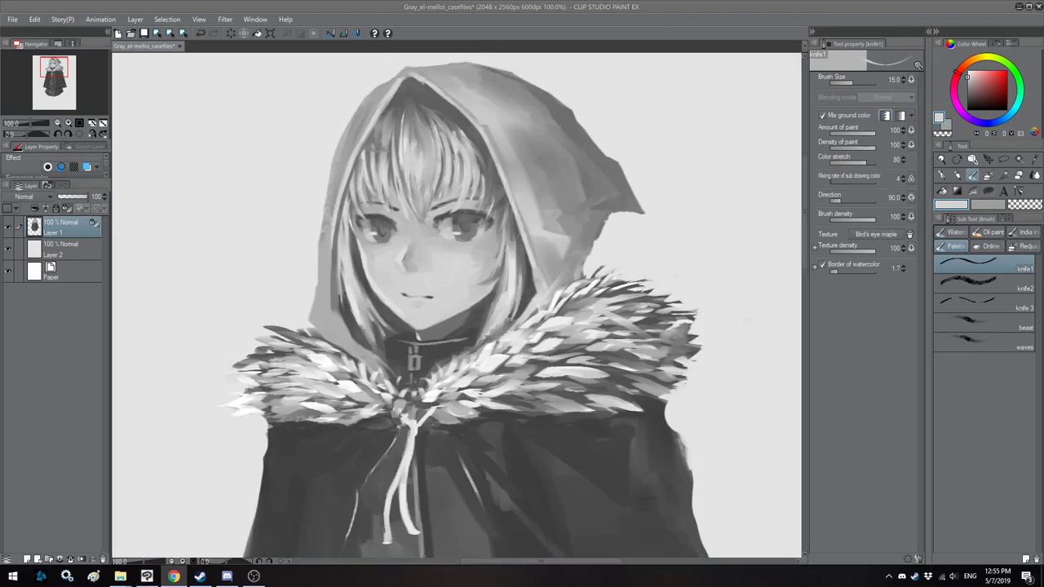
{"action": "left_click", "coordinate": [530, 5]}
Step: Touch up the upper skirt pleats below the cape hem with sampled grey of value 30 at brush size 25
{"action": "scroll", "coordinate": [499, 245], "scroll_direction": "down", "scroll_amount": 6}
{"action": "scroll", "coordinate": [519, 335], "scroll_direction": "up", "scroll_amount": 1}
{"action": "key", "text": "h"}
{"action": "key", "text": "h"}
{"action": "scroll", "coordinate": [490, 299], "scroll_direction": "up", "scroll_amount": 1}
{"action": "mouse_move", "coordinate": [422, 383]}
{"action": "left_mouse_down"}
{"action": "mouse_move", "coordinate": [451, 361]}
{"action": "mouse_move", "coordinate": [502, 271]}
{"action": "left_mouse_up"}
{"action": "key", "text": "bracketright"}
{"action": "left_click", "coordinate": [429, 330], "text": "alt"}
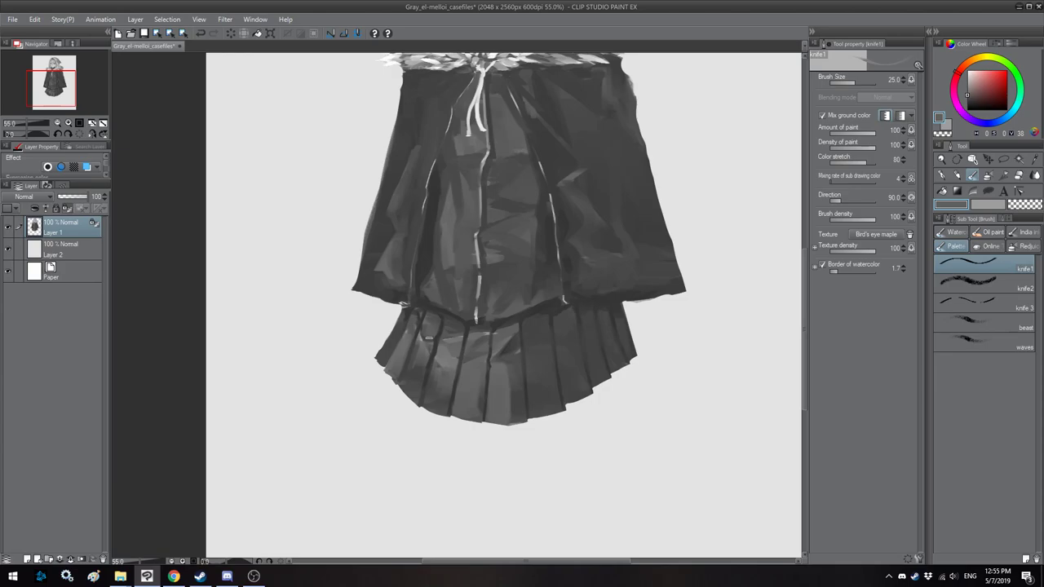
{"action": "key", "text": "h"}
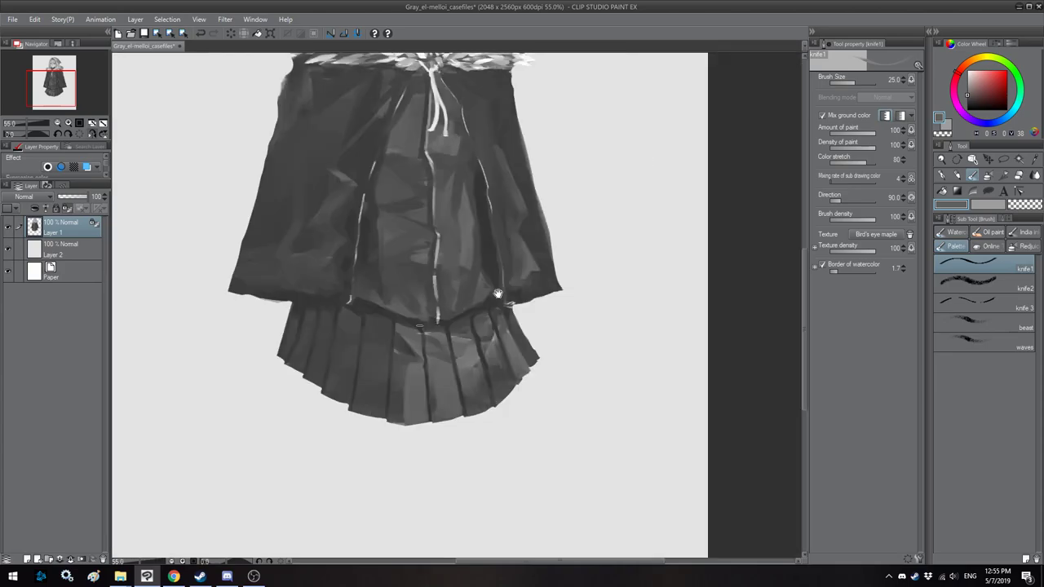
Step: Retouch the cape's lower hem beside the trim with sampled greys of value 34 and 21 at brush sizes 12 to 15, and save the file
{"action": "left_click", "coordinate": [488, 308], "text": "alt"}
{"action": "left_click", "coordinate": [493, 289], "text": "alt"}
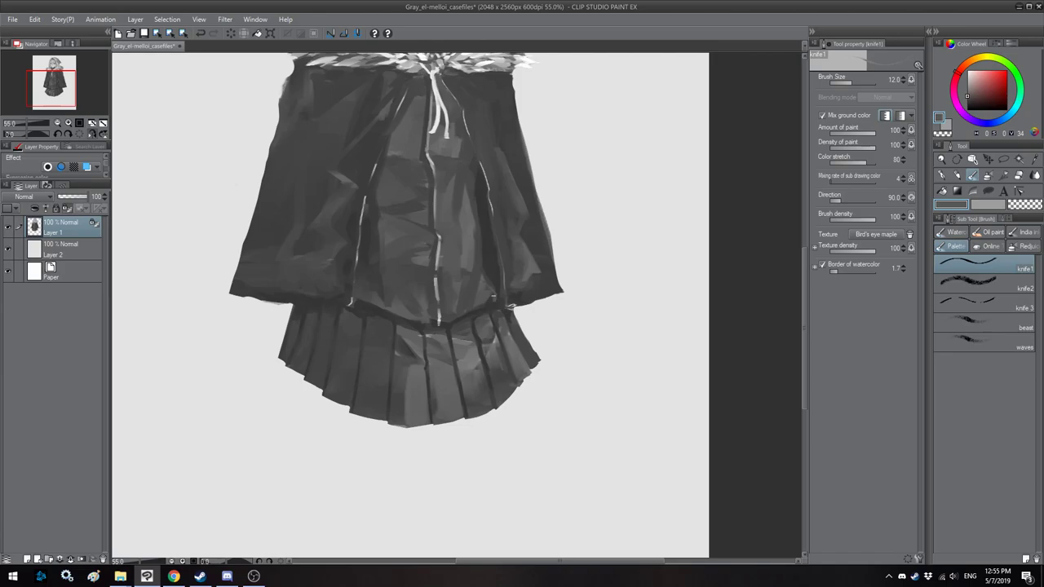
{"action": "left_click", "coordinate": [492, 299], "text": "alt"}
{"action": "scroll", "coordinate": [438, 323], "scroll_direction": "down", "scroll_amount": 2}
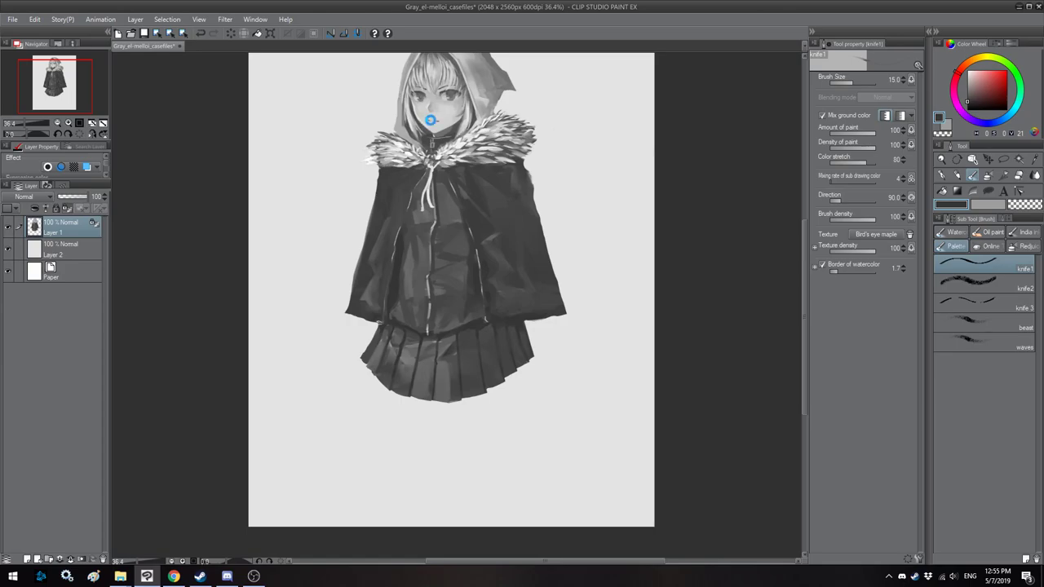
{"action": "key", "text": "ctrl+s"}
Step: Examine the whole figure in mirrored and normal view, including the empty area below the skirt
{"action": "scroll", "coordinate": [434, 143], "scroll_direction": "down", "scroll_amount": 3}
{"action": "key", "text": "h"}
{"action": "left_click_drag", "start_coordinate": [471, 105], "coordinate": [459, 144]}
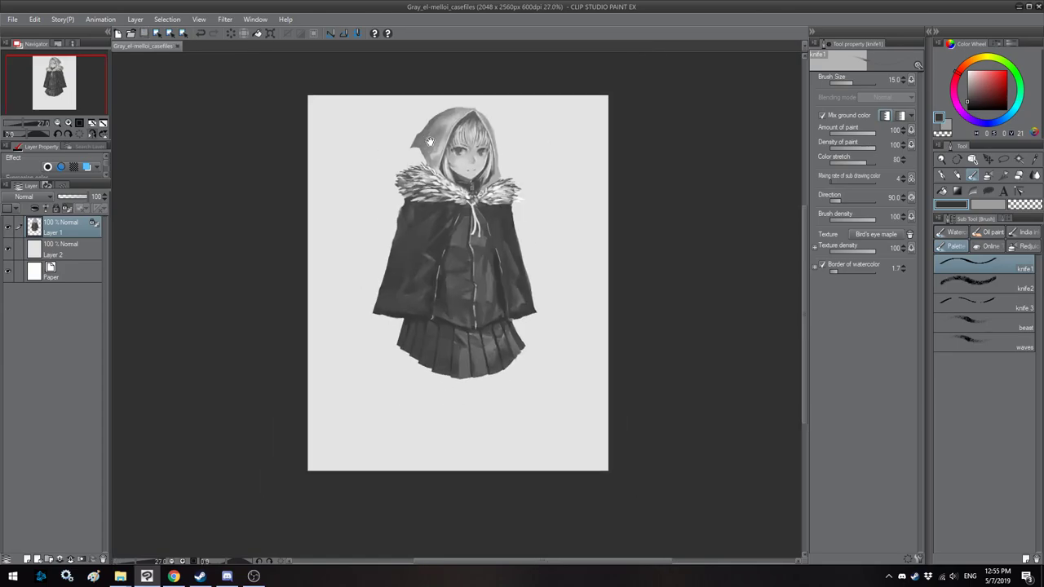
{"action": "key", "text": "h"}
{"action": "scroll", "coordinate": [459, 144], "scroll_direction": "up", "scroll_amount": 3}
{"action": "left_click_drag", "start_coordinate": [423, 239], "coordinate": [411, 178]}
{"action": "key", "text": "h"}
{"action": "left_click_drag", "start_coordinate": [428, 319], "coordinate": [424, 283]}
Step: Add a new layer directly above Layer 2 and sample a mid grey of value 69 for the legs
{"action": "left_click", "coordinate": [85, 255]}
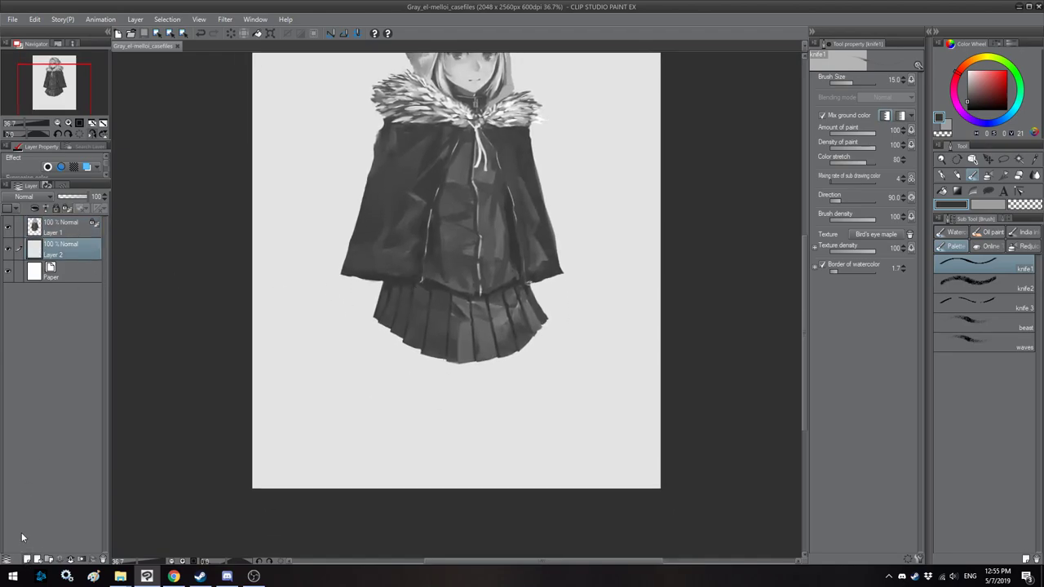
{"action": "left_click", "coordinate": [27, 559]}
{"action": "scroll", "coordinate": [265, 305], "scroll_direction": "up", "scroll_amount": 1}
{"action": "left_click_drag", "start_coordinate": [495, 170], "coordinate": [481, 275]}
{"action": "left_click", "coordinate": [481, 129], "text": "alt"}
{"action": "left_click_drag", "start_coordinate": [537, 381], "coordinate": [557, 250]}
{"action": "left_click_drag", "start_coordinate": [537, 172], "coordinate": [524, 307]}
{"action": "left_click", "coordinate": [502, 112], "text": "alt"}
{"action": "left_click_drag", "start_coordinate": [526, 363], "coordinate": [542, 246]}
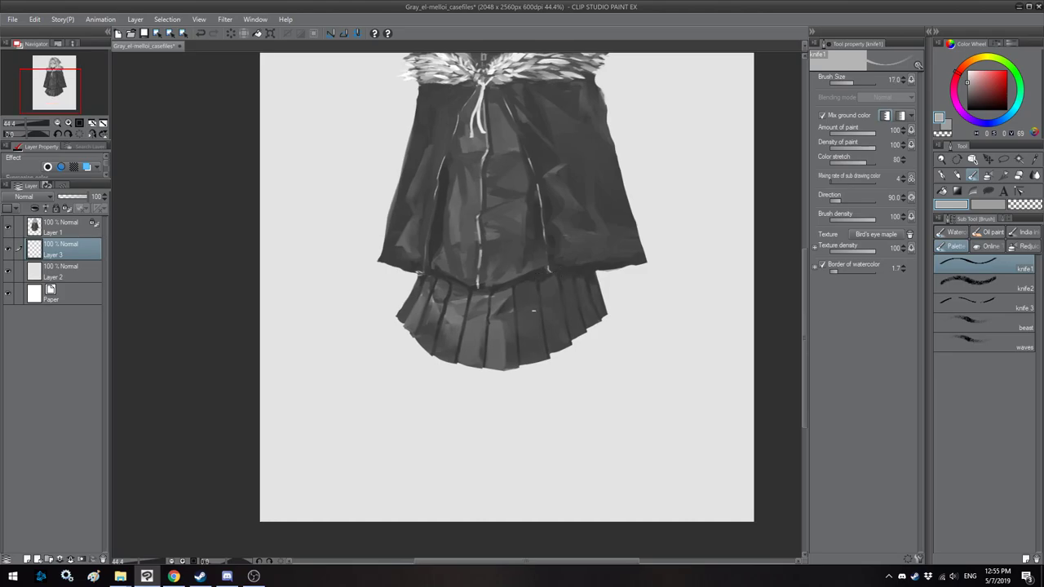
Step: Paint the tops of both thighs below the skirt hem in grey of value 69 at brush size 70
{"action": "key", "text": "bracketright"}
{"action": "mouse_move", "coordinate": [526, 359]}
{"action": "left_mouse_down"}
{"action": "mouse_move", "coordinate": [521, 381]}
{"action": "mouse_move", "coordinate": [540, 381]}
{"action": "mouse_move", "coordinate": [565, 372]}
{"action": "mouse_move", "coordinate": [579, 338]}
{"action": "mouse_move", "coordinate": [548, 376]}
{"action": "mouse_move", "coordinate": [531, 368]}
{"action": "mouse_move", "coordinate": [548, 380]}
{"action": "left_mouse_up"}
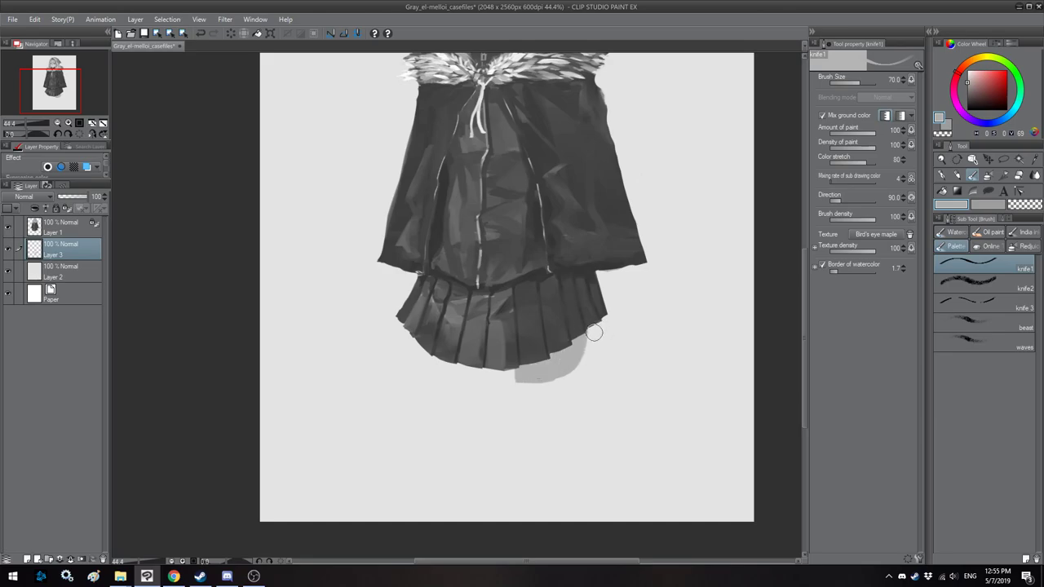
{"action": "left_click_drag", "start_coordinate": [516, 405], "coordinate": [453, 403]}
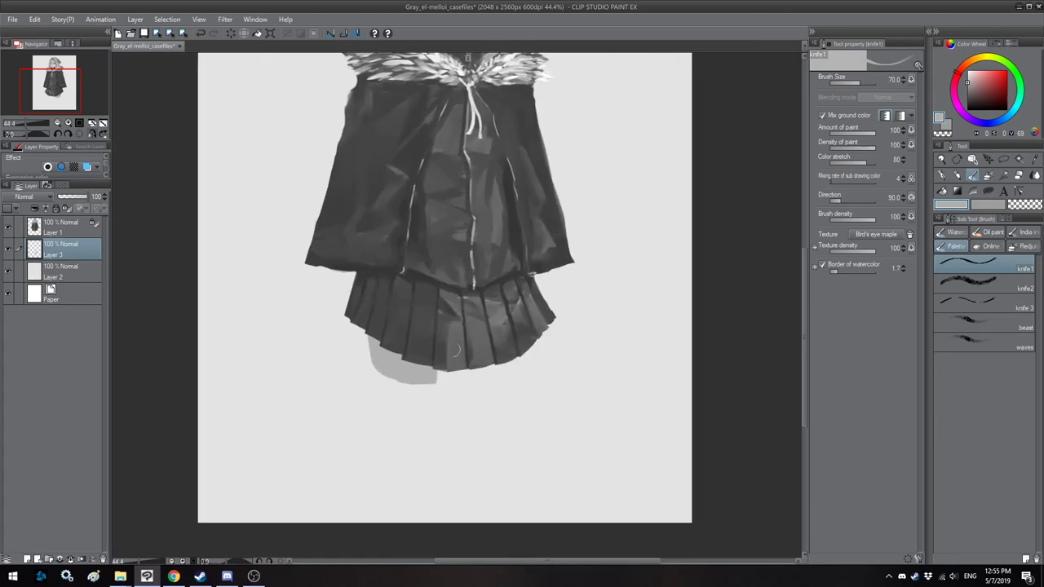
{"action": "scroll", "coordinate": [443, 369], "scroll_direction": "down", "scroll_amount": 3}
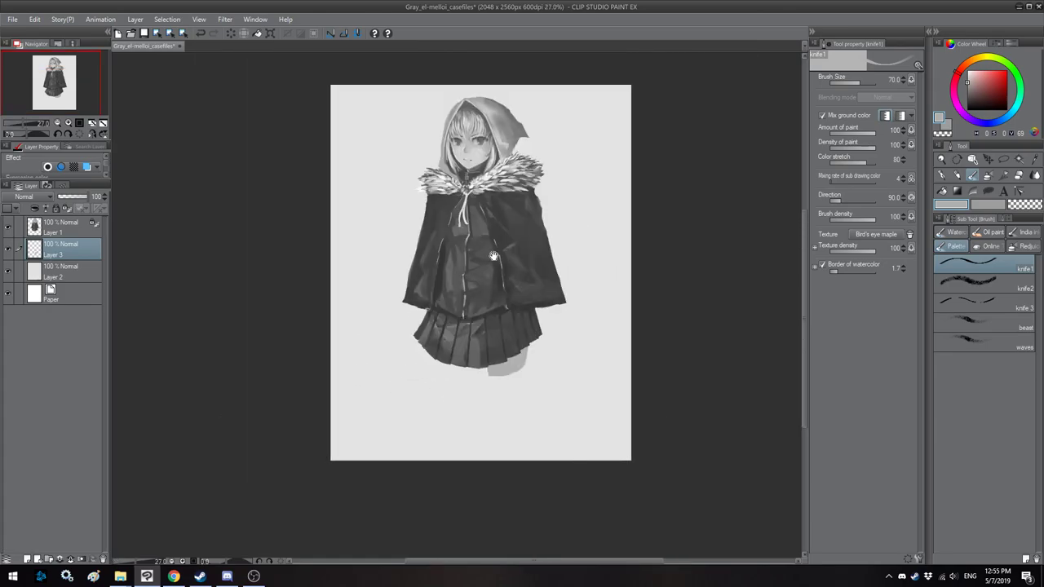
{"action": "scroll", "coordinate": [426, 310], "scroll_direction": "up", "scroll_amount": 3}
{"action": "mouse_move", "coordinate": [499, 392]}
{"action": "left_mouse_down"}
{"action": "mouse_move", "coordinate": [512, 347]}
{"action": "mouse_move", "coordinate": [512, 361]}
{"action": "mouse_move", "coordinate": [548, 355]}
{"action": "mouse_move", "coordinate": [575, 316]}
{"action": "mouse_move", "coordinate": [558, 349]}
{"action": "mouse_move", "coordinate": [546, 348]}
{"action": "mouse_move", "coordinate": [551, 341]}
{"action": "mouse_move", "coordinate": [526, 356]}
{"action": "mouse_move", "coordinate": [529, 346]}
{"action": "mouse_move", "coordinate": [518, 361]}
{"action": "mouse_move", "coordinate": [530, 334]}
{"action": "left_mouse_up"}
{"action": "key", "text": "h"}
{"action": "key", "text": "h"}
{"action": "key", "text": "bracketleft"}
{"action": "key", "text": "bracketright"}
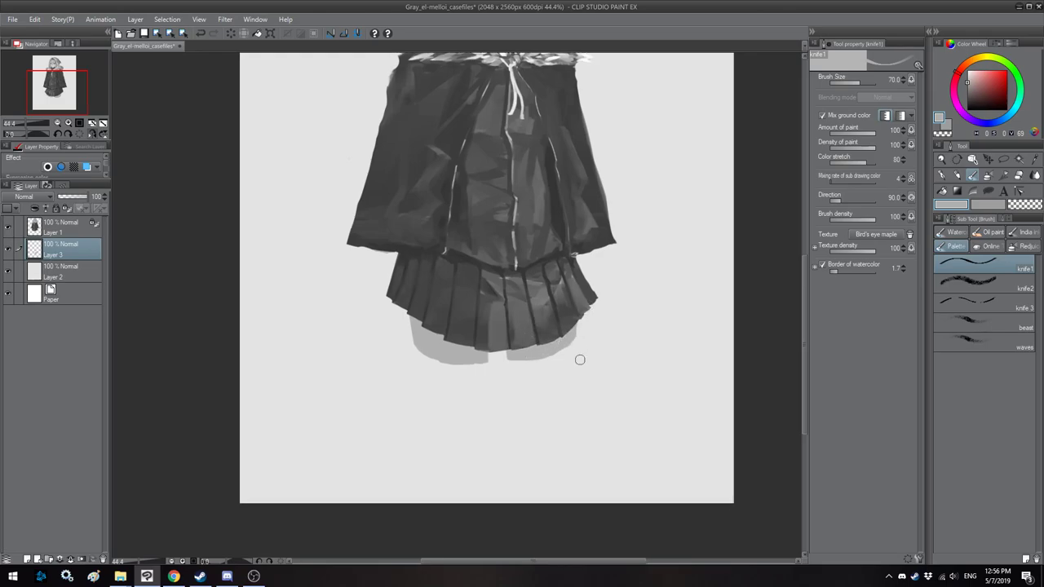
Step: Examine the figure's proportions with the thighs added, in mirrored and normal view at several zoom levels
{"action": "scroll", "coordinate": [529, 301], "scroll_direction": "down", "scroll_amount": 2}
{"action": "key", "text": "h"}
{"action": "left_click_drag", "start_coordinate": [483, 194], "coordinate": [512, 229]}
{"action": "key", "text": "h"}
{"action": "key", "text": "h"}
{"action": "mouse_move", "coordinate": [448, 251]}
{"action": "left_mouse_down"}
{"action": "mouse_move", "coordinate": [471, 264]}
{"action": "mouse_move", "coordinate": [467, 275]}
{"action": "left_mouse_up"}
{"action": "scroll", "coordinate": [471, 267], "scroll_direction": "up", "scroll_amount": 3}
{"action": "key", "text": "h"}
{"action": "key", "text": "h"}
{"action": "scroll", "coordinate": [460, 271], "scroll_direction": "down", "scroll_amount": 3}
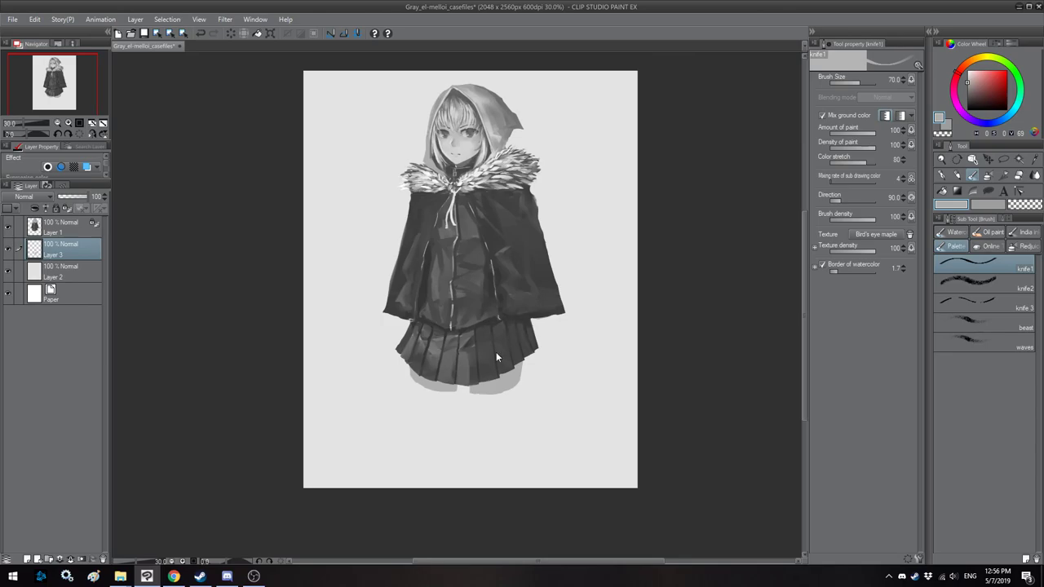
Step: Try to scale Layer 1 and Layer 3 down together with a free transform
{"action": "key", "text": "ctrl+t"}
{"action": "key", "text": "Escape"}
{"action": "left_click", "coordinate": [77, 230], "text": "ctrl"}
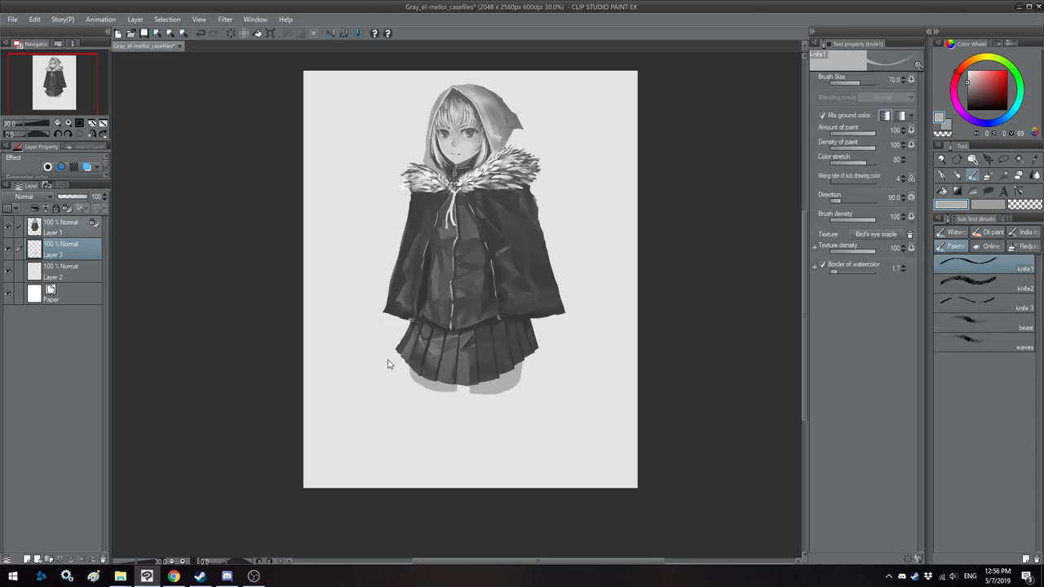
{"action": "key", "text": "ctrl+t"}
{"action": "left_click_drag", "start_coordinate": [599, 552], "coordinate": [590, 533]}
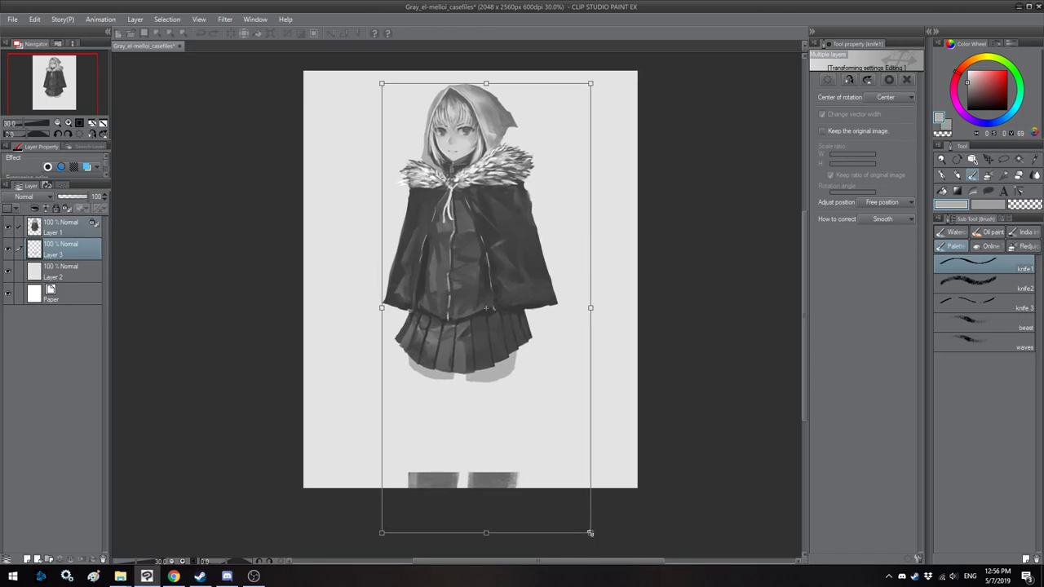
{"action": "key", "text": "Return"}
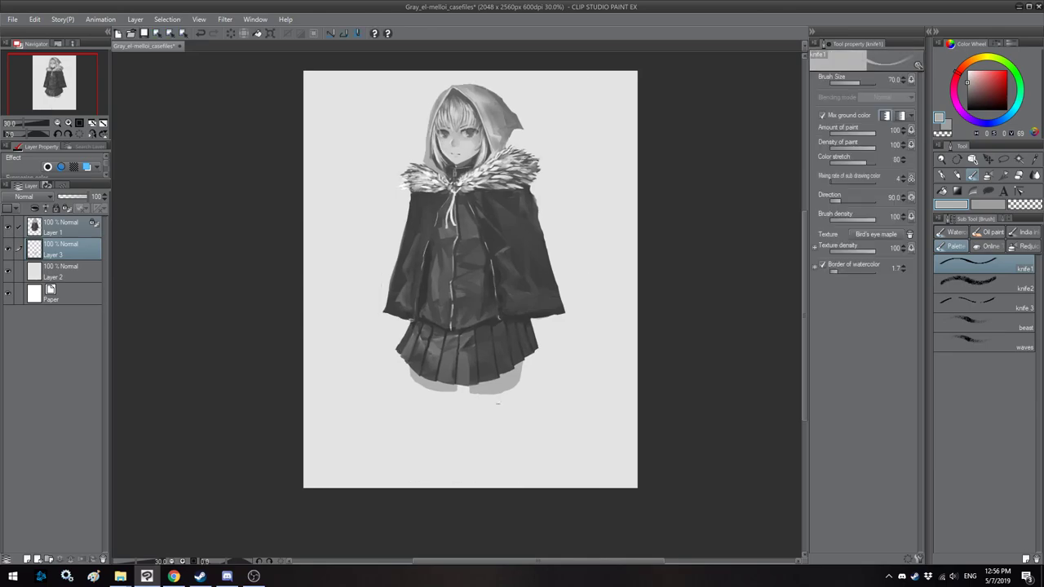
{"action": "key", "text": "ctrl+t"}
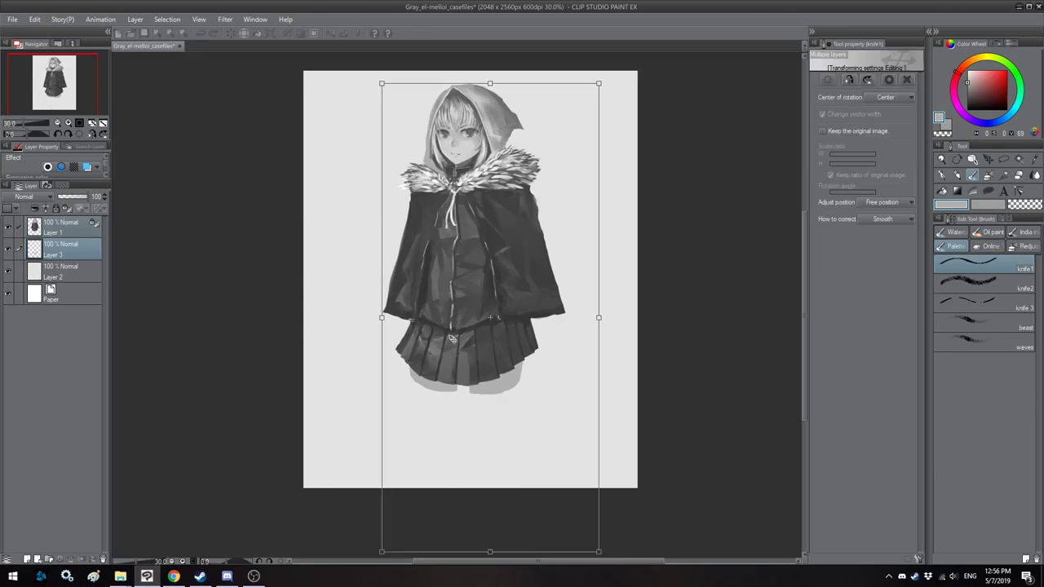
{"action": "left_click_drag", "start_coordinate": [451, 338], "coordinate": [453, 338]}
{"action": "key", "text": "Return"}
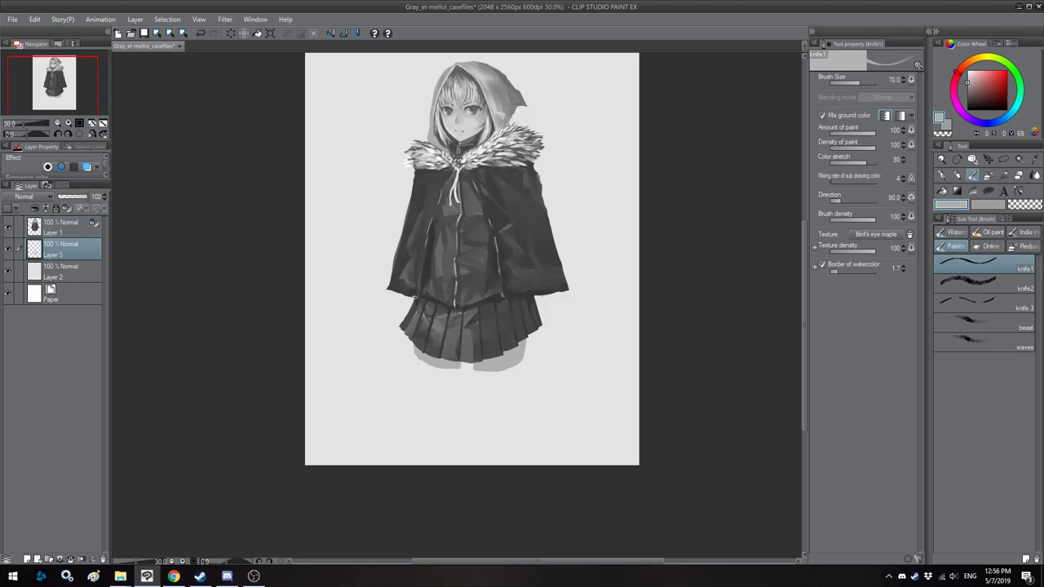
Step: Paint one leg from the skirt down to a rounded knee in grey of value 69 at brush size 70
{"action": "scroll", "coordinate": [365, 324], "scroll_direction": "up", "scroll_amount": 1}
{"action": "left_click_drag", "start_coordinate": [492, 324], "coordinate": [511, 265]}
{"action": "mouse_move", "coordinate": [552, 300]}
{"action": "left_mouse_down"}
{"action": "mouse_move", "coordinate": [538, 258]}
{"action": "mouse_move", "coordinate": [537, 269]}
{"action": "mouse_move", "coordinate": [504, 274]}
{"action": "mouse_move", "coordinate": [520, 254]}
{"action": "mouse_move", "coordinate": [492, 293]}
{"action": "mouse_move", "coordinate": [495, 348]}
{"action": "mouse_move", "coordinate": [516, 331]}
{"action": "mouse_move", "coordinate": [503, 348]}
{"action": "mouse_move", "coordinate": [505, 319]}
{"action": "left_mouse_up"}
{"action": "key", "text": "["}
{"action": "key", "text": "]"}
{"action": "key", "text": "]"}
{"action": "key", "text": "bracketleft"}
{"action": "mouse_move", "coordinate": [535, 253]}
{"action": "left_mouse_down"}
{"action": "mouse_move", "coordinate": [519, 326]}
{"action": "mouse_move", "coordinate": [509, 334]}
{"action": "mouse_move", "coordinate": [508, 263]}
{"action": "mouse_move", "coordinate": [495, 325]}
{"action": "left_mouse_up"}
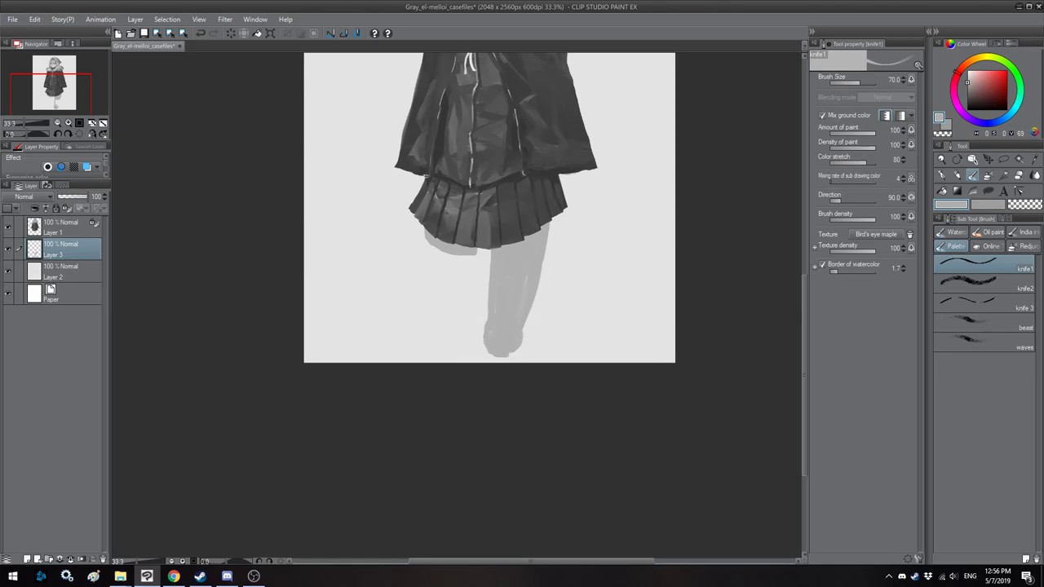
Step: Taper the leg into a knee reaching the canvas's lower edge and refine its contours at brush sizes 50 to 70
{"action": "scroll", "coordinate": [525, 302], "scroll_direction": "down", "scroll_amount": 2}
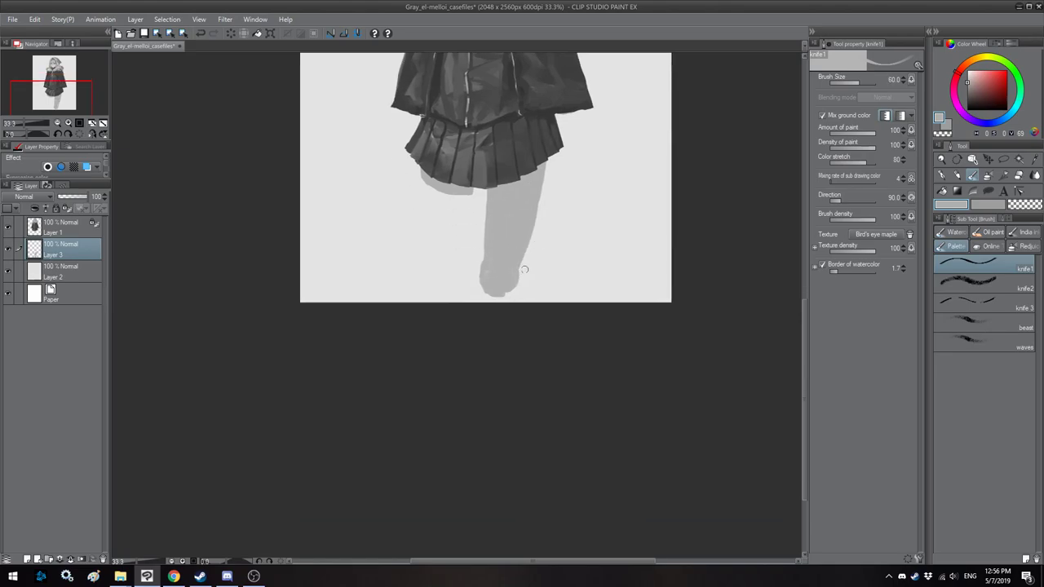
{"action": "key", "text": "h"}
{"action": "left_click_drag", "start_coordinate": [527, 305], "coordinate": [538, 371]}
{"action": "key", "text": "h"}
{"action": "left_click_drag", "start_coordinate": [479, 333], "coordinate": [459, 311]}
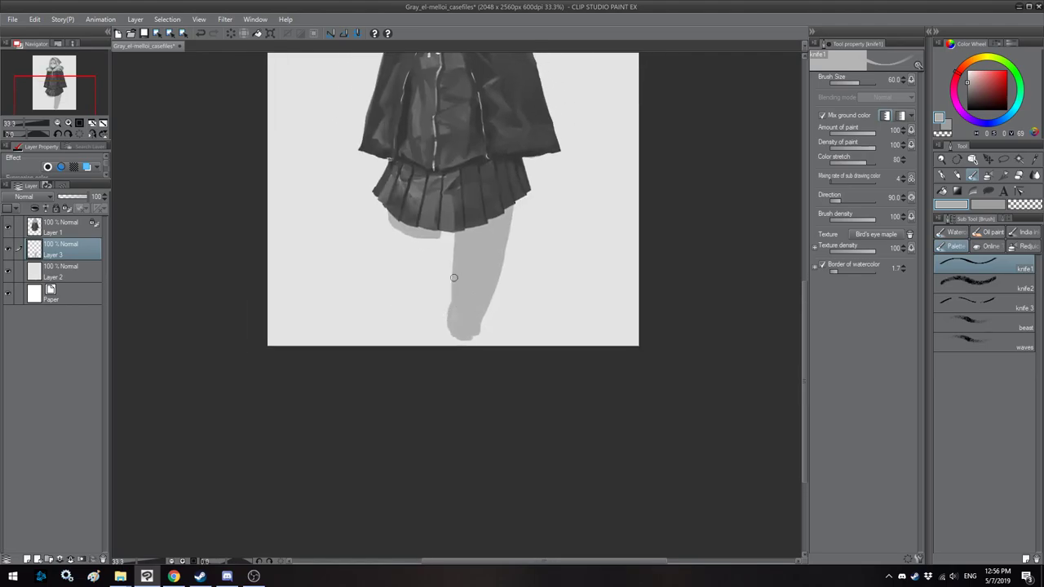
{"action": "left_click_drag", "start_coordinate": [450, 366], "coordinate": [456, 332]}
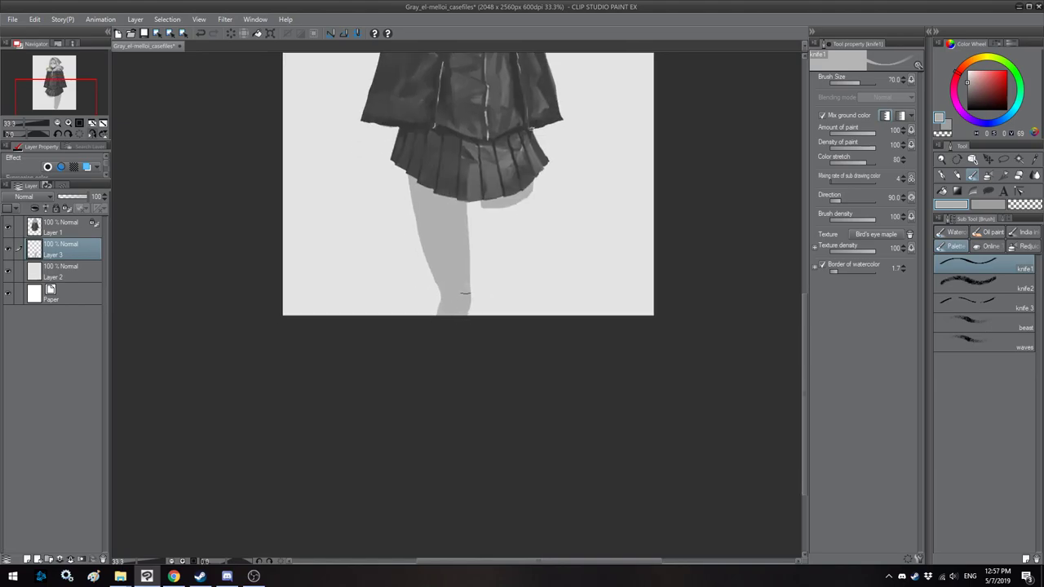
{"action": "key", "text": "h"}
{"action": "left_click_drag", "start_coordinate": [471, 216], "coordinate": [479, 276]}
{"action": "key", "text": "["}
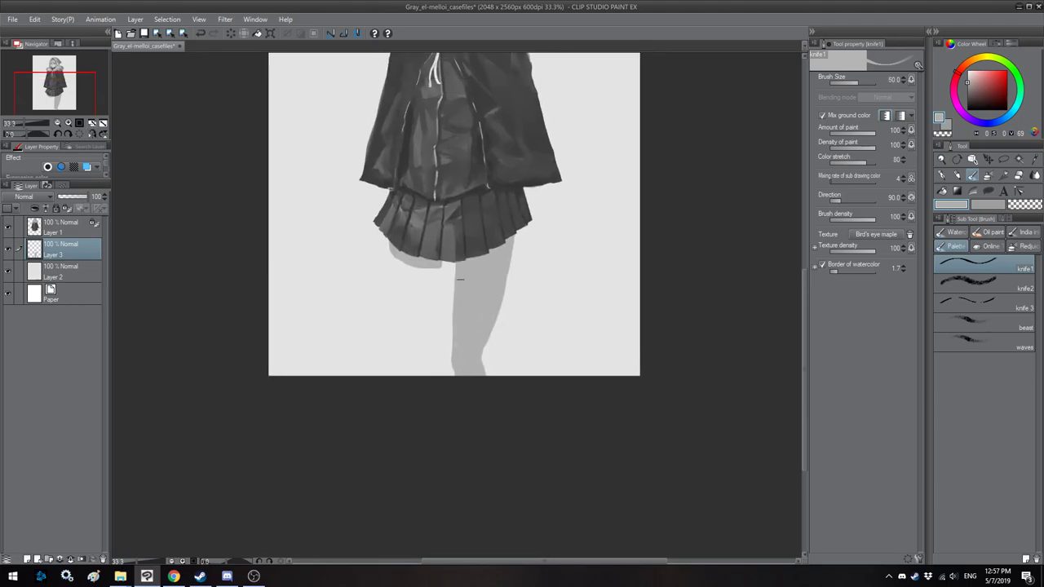
{"action": "left_click_drag", "start_coordinate": [471, 326], "coordinate": [530, 320]}
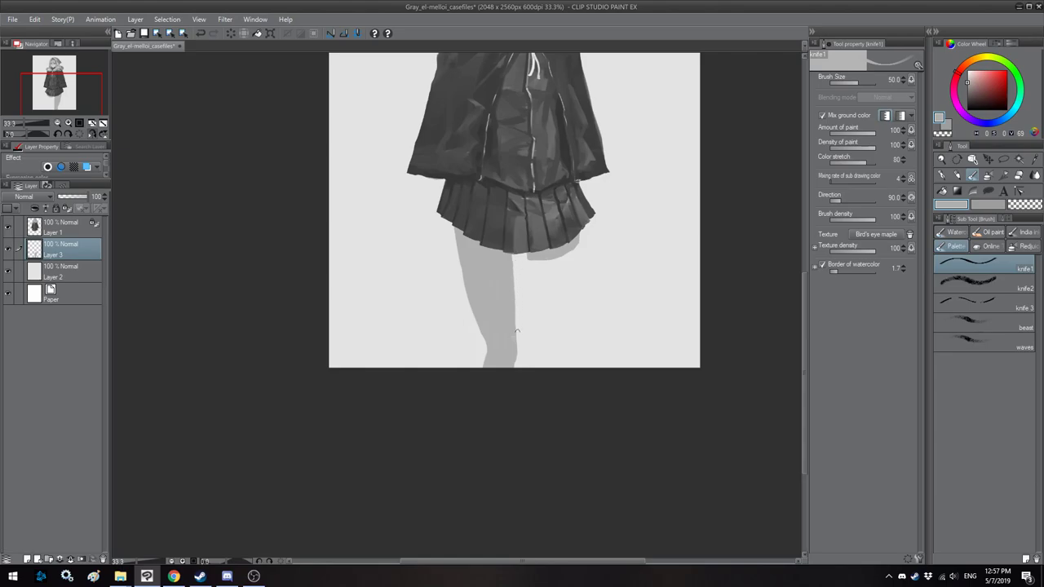
Step: Extend the other thigh downward from the skirt hem in the same grey at brush size 70
{"action": "scroll", "coordinate": [476, 313], "scroll_direction": "down", "scroll_amount": 3}
{"action": "key", "text": "h"}
{"action": "mouse_move", "coordinate": [409, 186]}
{"action": "left_mouse_down"}
{"action": "mouse_move", "coordinate": [441, 251]}
{"action": "mouse_move", "coordinate": [475, 190]}
{"action": "left_mouse_up"}
{"action": "key", "text": "h"}
{"action": "scroll", "coordinate": [440, 251], "scroll_direction": "up", "scroll_amount": 2}
{"action": "key", "text": "bracketright"}
{"action": "mouse_move", "coordinate": [546, 269]}
{"action": "left_mouse_down"}
{"action": "mouse_move", "coordinate": [546, 310]}
{"action": "mouse_move", "coordinate": [529, 351]}
{"action": "mouse_move", "coordinate": [511, 290]}
{"action": "mouse_move", "coordinate": [507, 324]}
{"action": "mouse_move", "coordinate": [569, 266]}
{"action": "left_mouse_up"}
{"action": "key", "text": "bracketright"}
{"action": "key", "text": "h"}
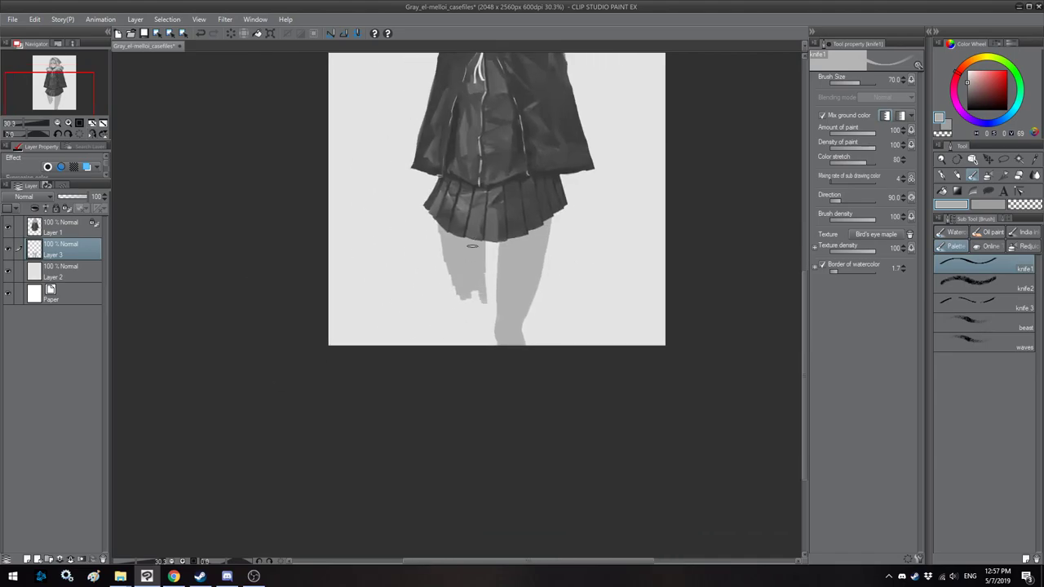
Step: Lasso the shorter leg on Layer 3, transform it slightly closer to the longer leg, and deselect
{"action": "mouse_move", "coordinate": [462, 193]}
{"action": "left_mouse_down"}
{"action": "mouse_move", "coordinate": [530, 279]}
{"action": "mouse_move", "coordinate": [609, 257]}
{"action": "left_mouse_up"}
{"action": "key", "text": "h"}
{"action": "key", "text": "m"}
{"action": "mouse_move", "coordinate": [608, 305]}
{"action": "left_mouse_down"}
{"action": "mouse_move", "coordinate": [576, 238]}
{"action": "mouse_move", "coordinate": [545, 258]}
{"action": "mouse_move", "coordinate": [538, 307]}
{"action": "left_mouse_up"}
{"action": "mouse_move", "coordinate": [538, 356]}
{"action": "left_mouse_down"}
{"action": "mouse_move", "coordinate": [592, 385]}
{"action": "mouse_move", "coordinate": [609, 359]}
{"action": "left_mouse_up"}
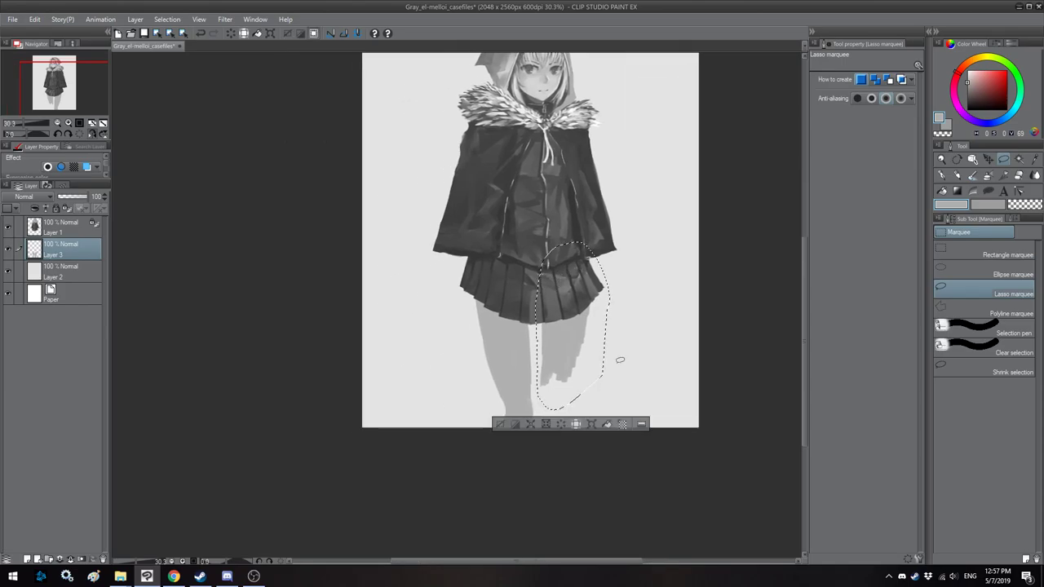
{"action": "key", "text": "ctrl+t"}
{"action": "left_click_drag", "start_coordinate": [585, 289], "coordinate": [619, 262]}
{"action": "key", "text": "Return"}
{"action": "key", "text": "ctrl+d"}
Step: Lengthen the shorter leg's thigh on Layer 3 toward a rounded knee with the knife1 brush at sizes 70 to 80
{"action": "key", "text": "h"}
{"action": "key", "text": "h"}
{"action": "left_click", "coordinate": [972, 176]}
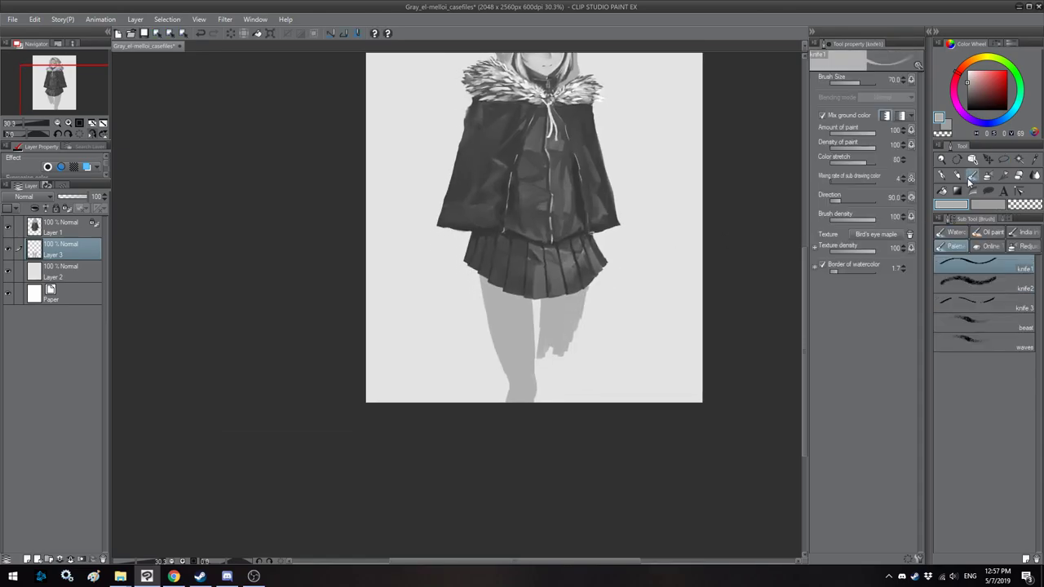
{"action": "left_click_drag", "start_coordinate": [573, 313], "coordinate": [584, 295]}
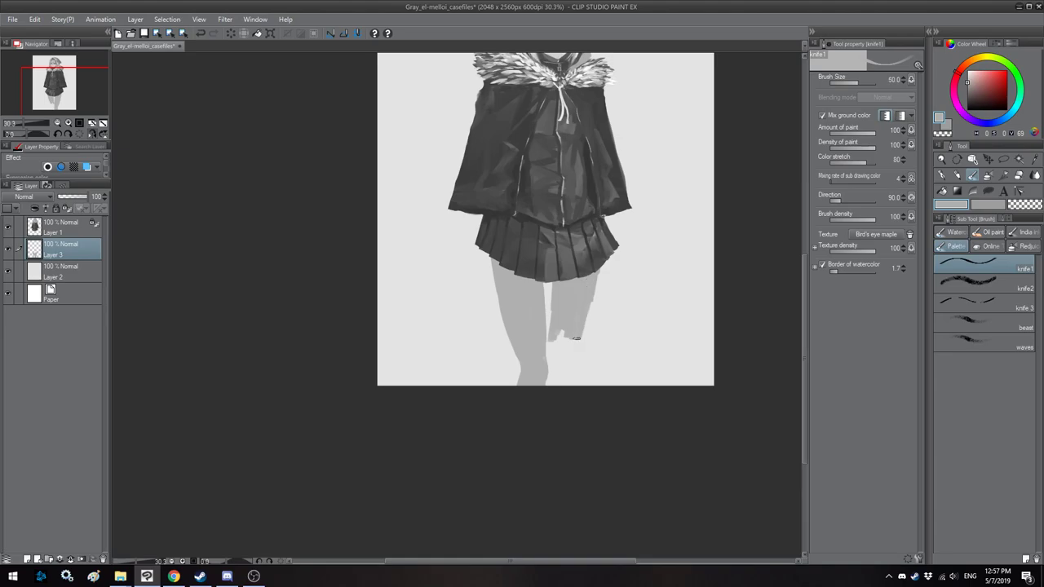
{"action": "key", "text": "bracketright"}
{"action": "mouse_move", "coordinate": [570, 333]}
{"action": "left_mouse_down"}
{"action": "mouse_move", "coordinate": [509, 323]}
{"action": "mouse_move", "coordinate": [537, 337]}
{"action": "mouse_move", "coordinate": [532, 290]}
{"action": "left_mouse_up"}
{"action": "key", "text": "h"}
{"action": "key", "text": "h"}
{"action": "key", "text": "bracketleft"}
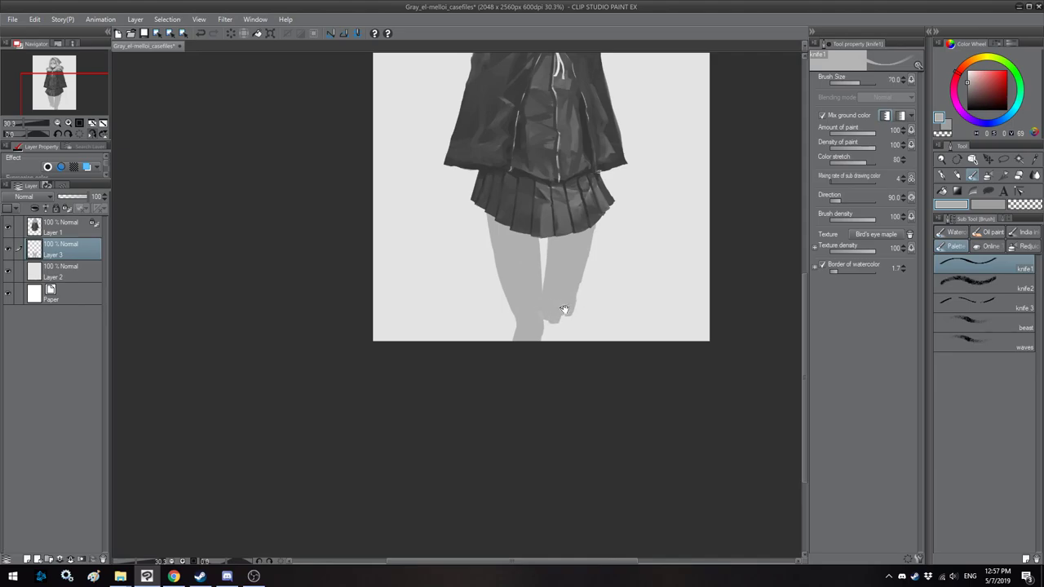
Step: Extend the shorter leg past its knee to the canvas's lower edge at brush size 80
{"action": "left_click_drag", "start_coordinate": [560, 309], "coordinate": [552, 304]}
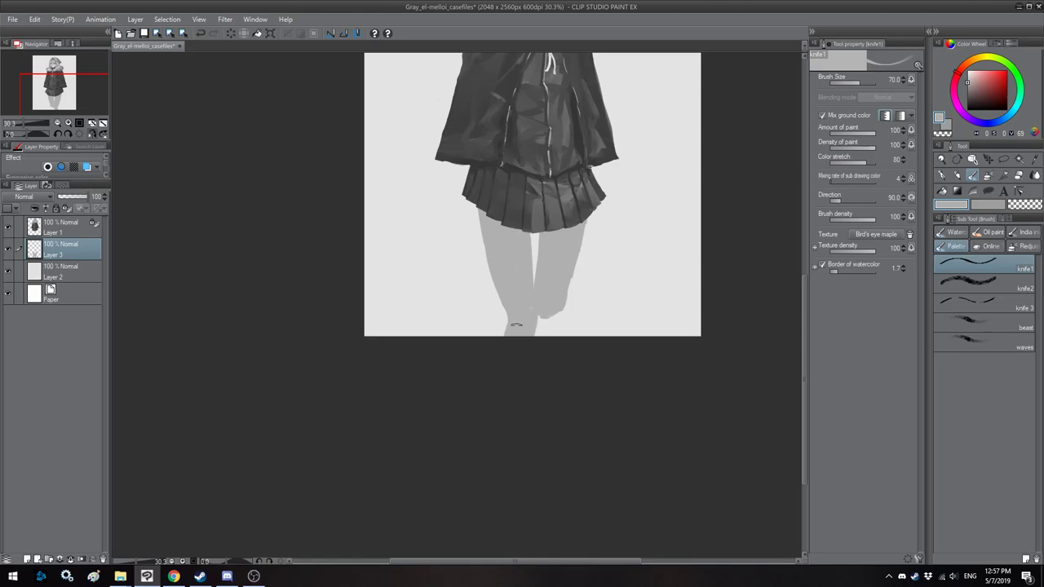
{"action": "key", "text": "]"}
{"action": "mouse_move", "coordinate": [557, 312]}
{"action": "left_mouse_down"}
{"action": "mouse_move", "coordinate": [564, 327]}
{"action": "mouse_move", "coordinate": [555, 344]}
{"action": "mouse_move", "coordinate": [550, 335]}
{"action": "left_mouse_up"}
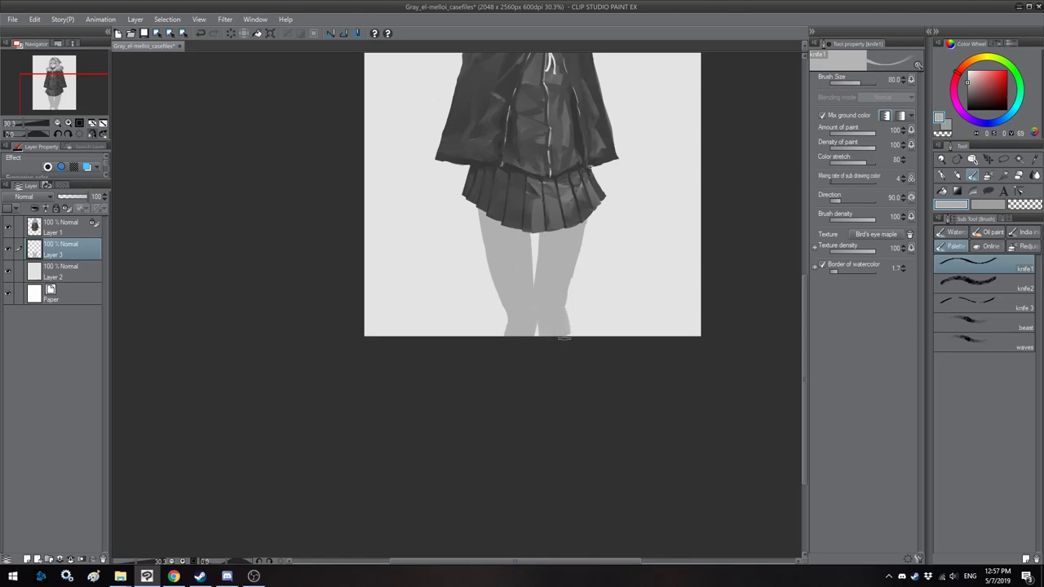
{"action": "scroll", "coordinate": [579, 344], "scroll_direction": "up", "scroll_amount": 2}
{"action": "scroll", "coordinate": [591, 318], "scroll_direction": "down", "scroll_amount": 1}
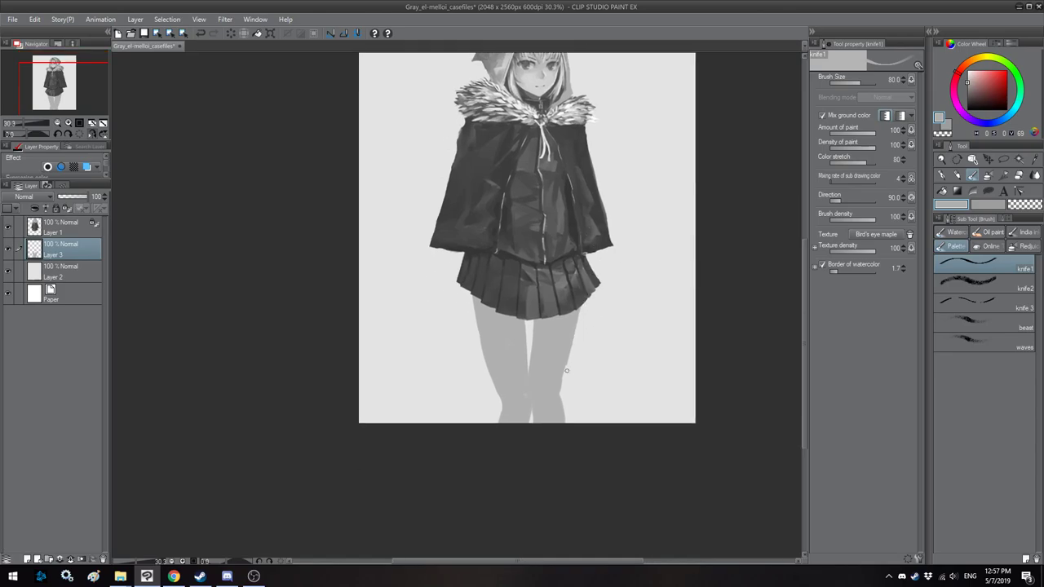
{"action": "scroll", "coordinate": [579, 371], "scroll_direction": "down", "scroll_amount": 1}
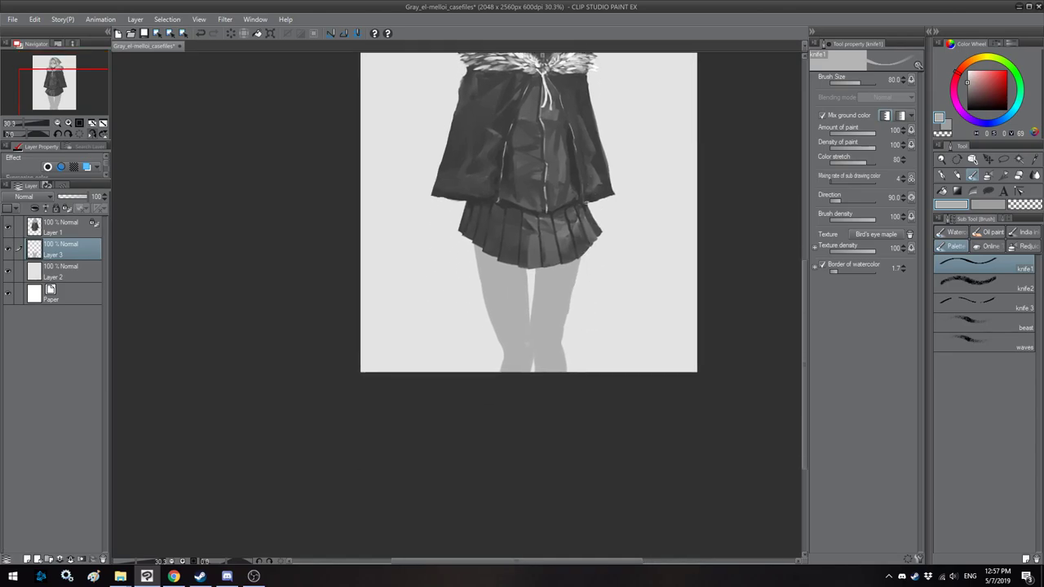
Step: Smooth the outer thigh and knee contours of both legs using Lasso fill in grey of value 69
{"action": "key", "text": "u"}
{"action": "scroll", "coordinate": [569, 296], "scroll_direction": "up", "scroll_amount": 4}
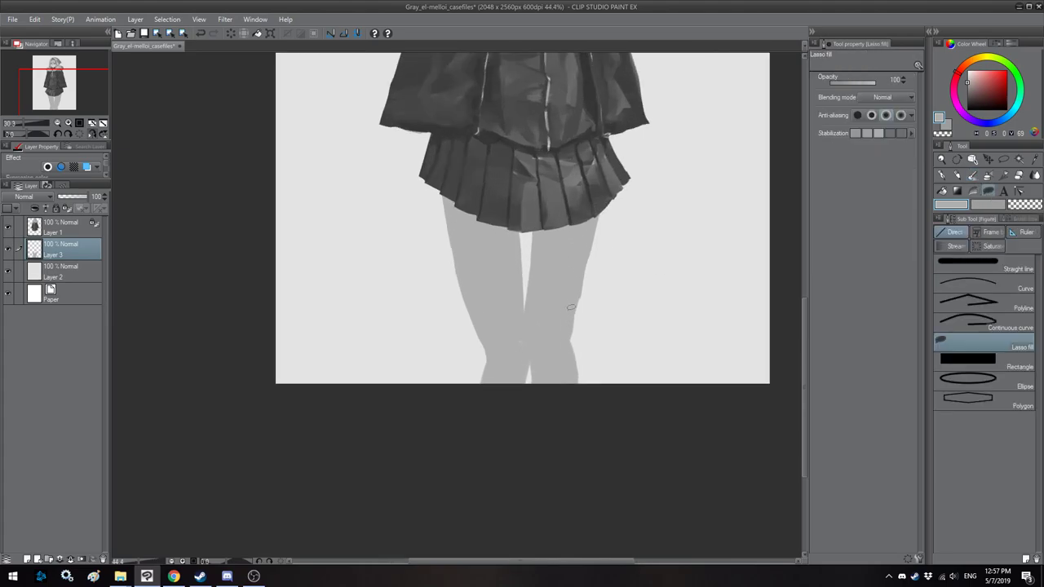
{"action": "mouse_move", "coordinate": [575, 221]}
{"action": "left_mouse_down"}
{"action": "mouse_move", "coordinate": [617, 152]}
{"action": "mouse_move", "coordinate": [580, 346]}
{"action": "mouse_move", "coordinate": [570, 370]}
{"action": "mouse_move", "coordinate": [542, 382]}
{"action": "left_mouse_up"}
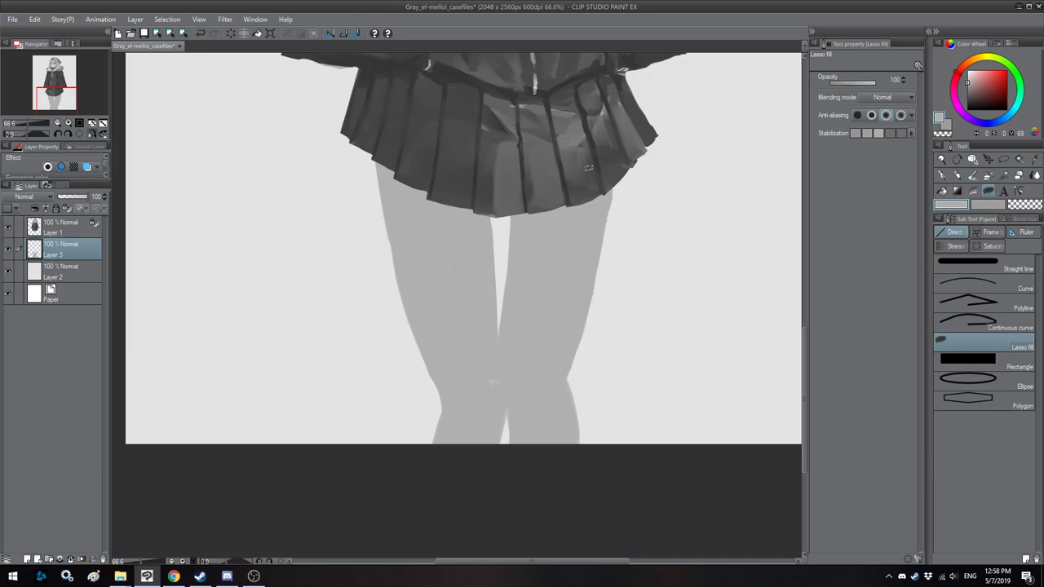
{"action": "key", "text": "h"}
{"action": "left_click_drag", "start_coordinate": [414, 219], "coordinate": [543, 220]}
{"action": "mouse_move", "coordinate": [425, 192]}
{"action": "left_mouse_down"}
{"action": "mouse_move", "coordinate": [469, 380]}
{"action": "mouse_move", "coordinate": [514, 297]}
{"action": "mouse_move", "coordinate": [499, 274]}
{"action": "mouse_move", "coordinate": [493, 314]}
{"action": "mouse_move", "coordinate": [500, 262]}
{"action": "left_mouse_up"}
{"action": "key", "text": "h"}
{"action": "key", "text": "h"}
{"action": "mouse_move", "coordinate": [526, 231]}
{"action": "left_mouse_down"}
{"action": "mouse_move", "coordinate": [488, 205]}
{"action": "mouse_move", "coordinate": [504, 295]}
{"action": "mouse_move", "coordinate": [500, 408]}
{"action": "left_mouse_up"}
{"action": "key", "text": "h"}
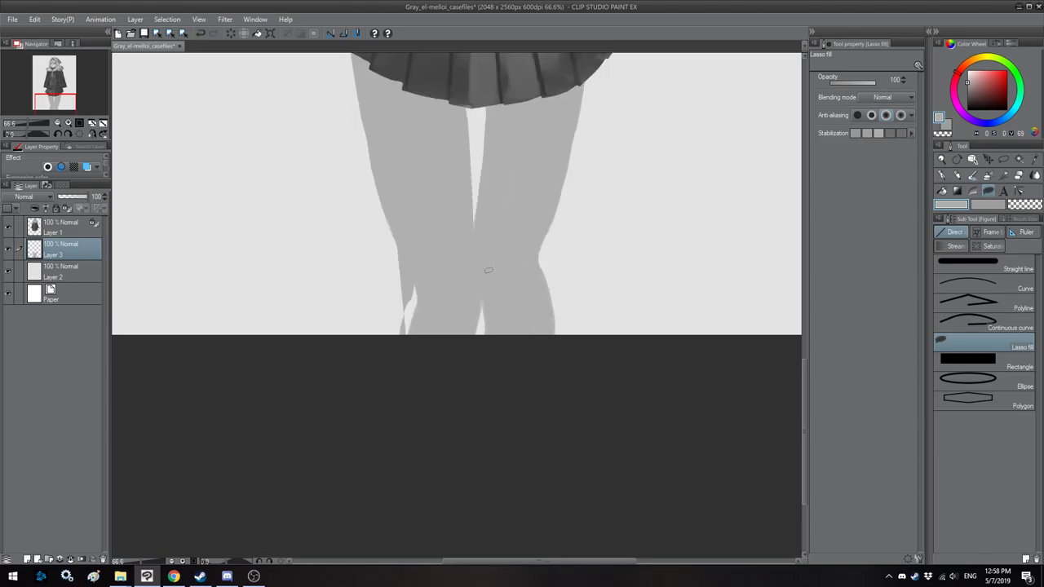
Step: Reshape the inner thigh contours and the narrow gap between the legs with Lasso fill
{"action": "scroll", "coordinate": [493, 269], "scroll_direction": "up", "scroll_amount": 2}
{"action": "scroll", "coordinate": [496, 308], "scroll_direction": "right", "scroll_amount": 4}
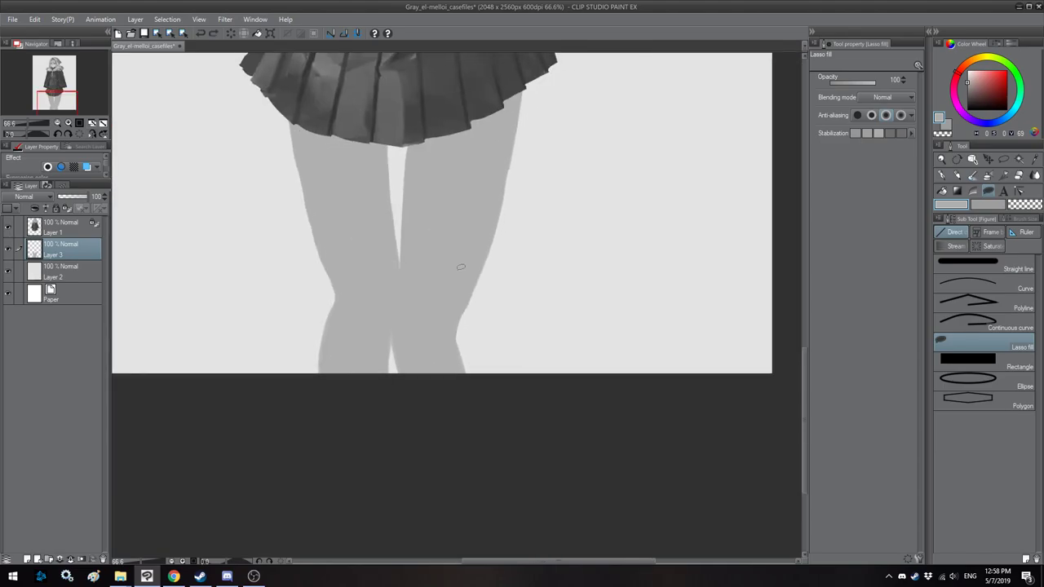
{"action": "scroll", "coordinate": [499, 191], "scroll_direction": "up", "scroll_amount": 4}
{"action": "scroll", "coordinate": [501, 225], "scroll_direction": "left", "scroll_amount": 4}
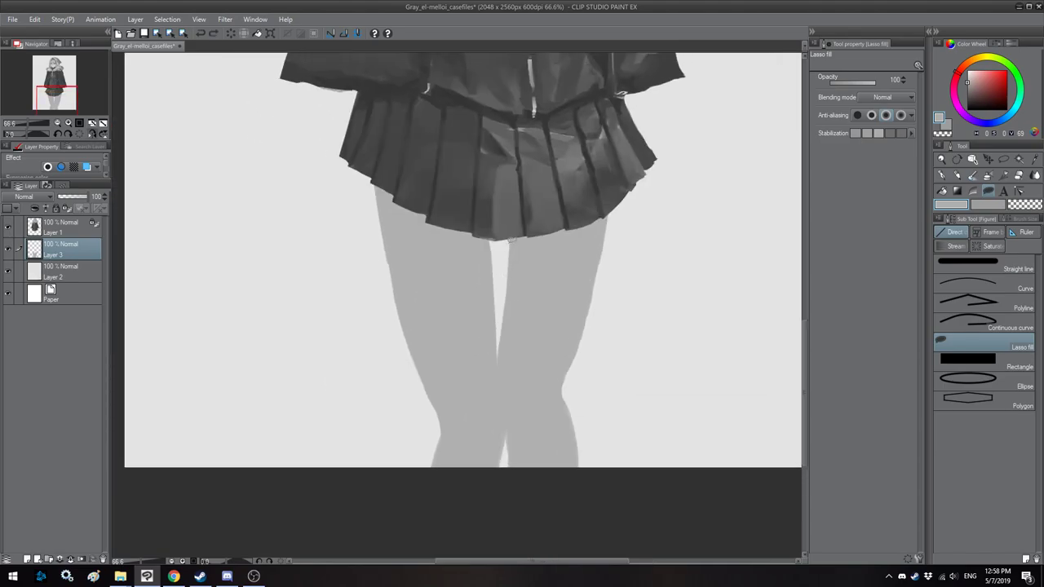
{"action": "mouse_move", "coordinate": [502, 316]}
{"action": "left_mouse_down"}
{"action": "mouse_move", "coordinate": [497, 272]}
{"action": "mouse_move", "coordinate": [488, 359]}
{"action": "mouse_move", "coordinate": [528, 297]}
{"action": "left_mouse_up"}
{"action": "key", "text": "h"}
{"action": "left_click_drag", "start_coordinate": [510, 249], "coordinate": [521, 406]}
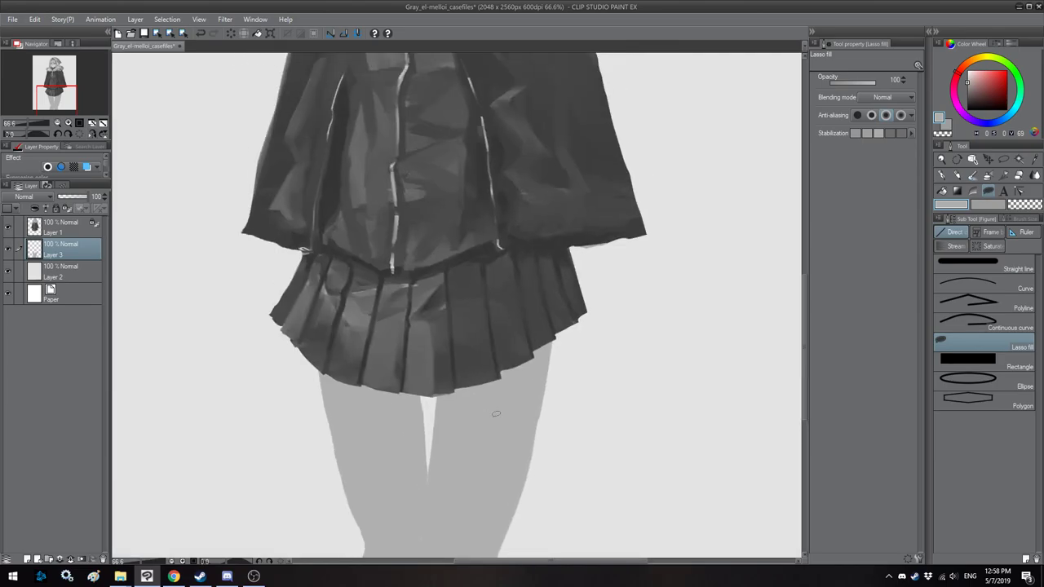
{"action": "scroll", "coordinate": [485, 373], "scroll_direction": "down", "scroll_amount": 2}
{"action": "key", "text": "h"}
{"action": "mouse_move", "coordinate": [466, 323]}
{"action": "left_mouse_down"}
{"action": "mouse_move", "coordinate": [471, 339]}
{"action": "mouse_move", "coordinate": [488, 336]}
{"action": "mouse_move", "coordinate": [513, 302]}
{"action": "left_mouse_up"}
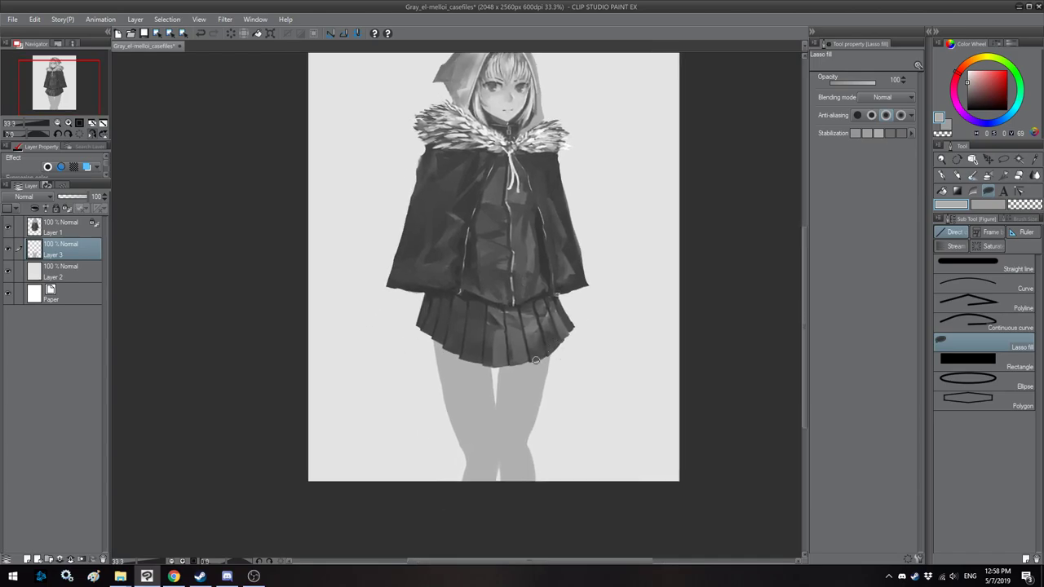
Step: Rework the legs into two separate, spread thighs with rounded knee ends below the skirt, using Lasso fill
{"action": "mouse_move", "coordinate": [532, 368]}
{"action": "left_mouse_down"}
{"action": "mouse_move", "coordinate": [501, 506]}
{"action": "mouse_move", "coordinate": [435, 478]}
{"action": "mouse_move", "coordinate": [440, 412]}
{"action": "left_mouse_up"}
{"action": "mouse_move", "coordinate": [542, 314]}
{"action": "left_mouse_down"}
{"action": "mouse_move", "coordinate": [469, 295]}
{"action": "mouse_move", "coordinate": [477, 256]}
{"action": "mouse_move", "coordinate": [439, 281]}
{"action": "mouse_move", "coordinate": [476, 377]}
{"action": "mouse_move", "coordinate": [510, 411]}
{"action": "mouse_move", "coordinate": [491, 251]}
{"action": "mouse_move", "coordinate": [522, 255]}
{"action": "mouse_move", "coordinate": [491, 410]}
{"action": "mouse_move", "coordinate": [531, 296]}
{"action": "mouse_move", "coordinate": [526, 260]}
{"action": "left_mouse_up"}
{"action": "mouse_move", "coordinate": [494, 293]}
{"action": "left_mouse_down"}
{"action": "mouse_move", "coordinate": [476, 364]}
{"action": "mouse_move", "coordinate": [487, 385]}
{"action": "left_mouse_up"}
{"action": "mouse_move", "coordinate": [521, 328]}
{"action": "left_mouse_down"}
{"action": "mouse_move", "coordinate": [527, 231]}
{"action": "mouse_move", "coordinate": [477, 269]}
{"action": "mouse_move", "coordinate": [490, 415]}
{"action": "mouse_move", "coordinate": [524, 314]}
{"action": "left_mouse_up"}
{"action": "key", "text": "h"}
{"action": "mouse_move", "coordinate": [497, 266]}
{"action": "left_mouse_down"}
{"action": "mouse_move", "coordinate": [486, 269]}
{"action": "mouse_move", "coordinate": [517, 398]}
{"action": "mouse_move", "coordinate": [459, 328]}
{"action": "mouse_move", "coordinate": [447, 259]}
{"action": "left_mouse_up"}
{"action": "key", "text": "h"}
{"action": "left_click_drag", "start_coordinate": [473, 303], "coordinate": [471, 312]}
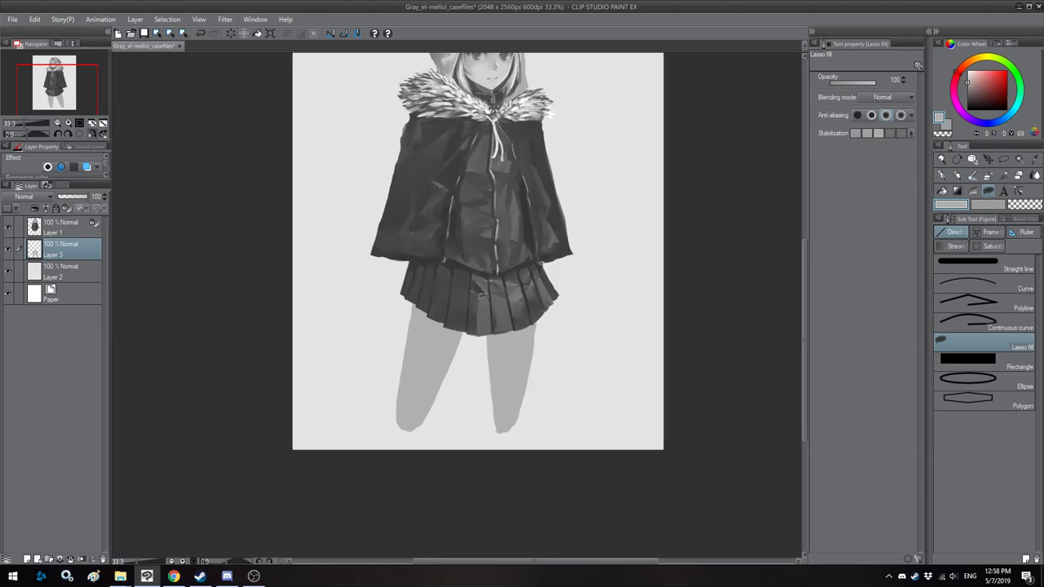
Step: Refine the contours of the two spread thighs and the gap between them with Lasso fill
{"action": "mouse_move", "coordinate": [486, 346]}
{"action": "left_mouse_down"}
{"action": "mouse_move", "coordinate": [494, 417]}
{"action": "mouse_move", "coordinate": [506, 326]}
{"action": "left_mouse_up"}
{"action": "mouse_move", "coordinate": [503, 276]}
{"action": "left_mouse_down"}
{"action": "mouse_move", "coordinate": [502, 331]}
{"action": "mouse_move", "coordinate": [504, 302]}
{"action": "mouse_move", "coordinate": [532, 336]}
{"action": "mouse_move", "coordinate": [499, 420]}
{"action": "left_mouse_up"}
{"action": "left_click_drag", "start_coordinate": [494, 298], "coordinate": [496, 284]}
{"action": "mouse_move", "coordinate": [484, 373]}
{"action": "left_mouse_down"}
{"action": "mouse_move", "coordinate": [493, 420]}
{"action": "mouse_move", "coordinate": [520, 269]}
{"action": "left_mouse_up"}
{"action": "scroll", "coordinate": [499, 275], "scroll_direction": "down", "scroll_amount": 1}
{"action": "key", "text": "h"}
{"action": "mouse_move", "coordinate": [457, 197]}
{"action": "left_mouse_down"}
{"action": "mouse_move", "coordinate": [468, 228]}
{"action": "mouse_move", "coordinate": [463, 209]}
{"action": "left_mouse_up"}
{"action": "scroll", "coordinate": [465, 243], "scroll_direction": "up", "scroll_amount": 2}
Step: Try to extend the straighter leg past its knee to the canvas's lower edge with Lasso fill
{"action": "key", "text": "h"}
{"action": "key", "text": "h"}
{"action": "key", "text": "h"}
{"action": "scroll", "coordinate": [452, 408], "scroll_direction": "up", "scroll_amount": 2}
{"action": "left_click_drag", "start_coordinate": [511, 384], "coordinate": [530, 258]}
{"action": "mouse_move", "coordinate": [544, 335]}
{"action": "left_mouse_down"}
{"action": "mouse_move", "coordinate": [531, 380]}
{"action": "mouse_move", "coordinate": [496, 409]}
{"action": "mouse_move", "coordinate": [489, 380]}
{"action": "left_mouse_up"}
{"action": "mouse_move", "coordinate": [500, 337]}
{"action": "left_mouse_down"}
{"action": "mouse_move", "coordinate": [535, 250]}
{"action": "mouse_move", "coordinate": [530, 329]}
{"action": "mouse_move", "coordinate": [539, 293]}
{"action": "left_mouse_up"}
{"action": "key", "text": "h"}
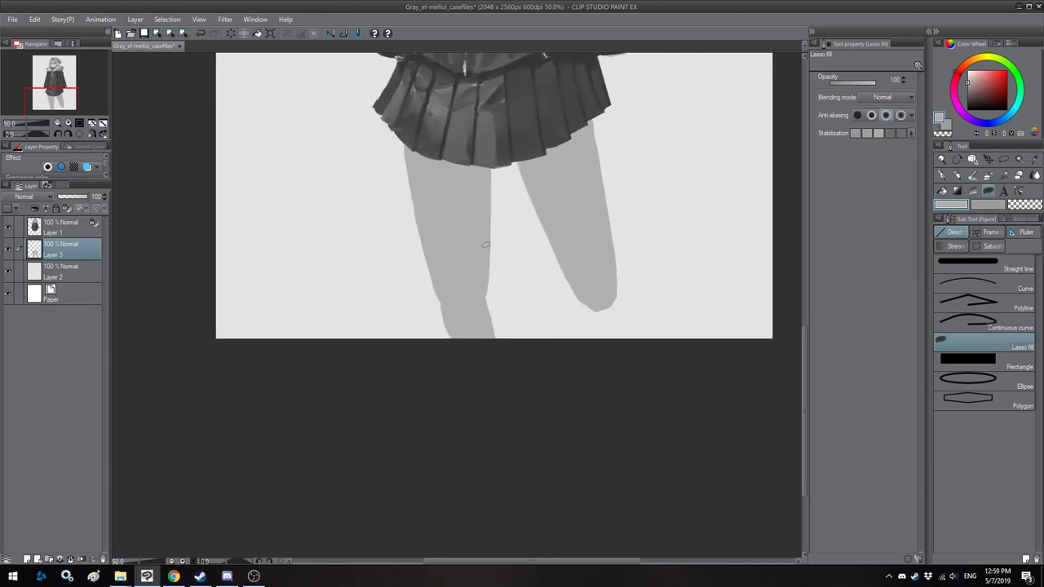
{"action": "mouse_move", "coordinate": [500, 325]}
{"action": "left_mouse_down"}
{"action": "mouse_move", "coordinate": [459, 357]}
{"action": "mouse_move", "coordinate": [447, 334]}
{"action": "mouse_move", "coordinate": [435, 190]}
{"action": "left_mouse_up"}
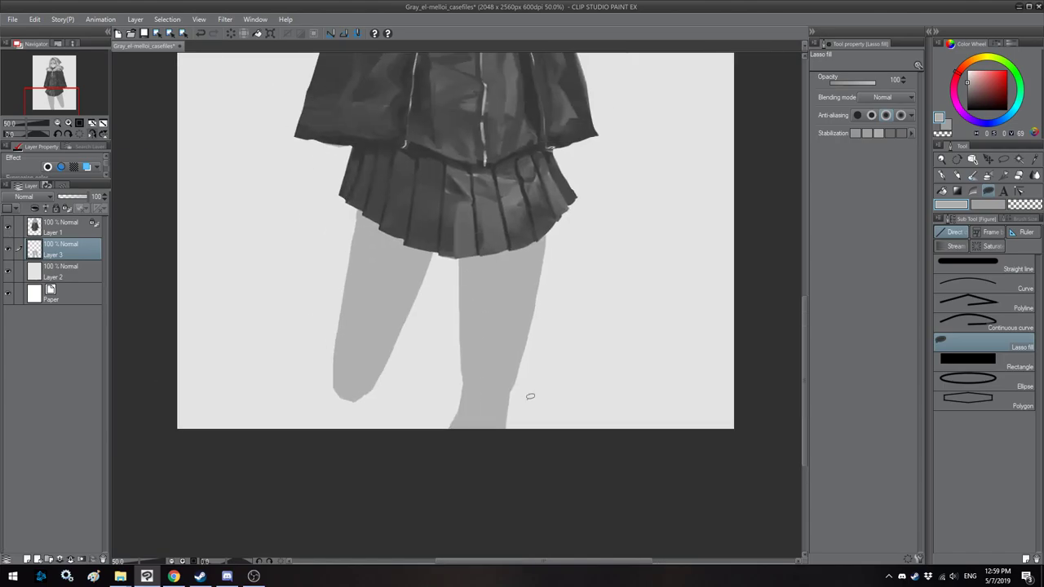
Step: Examine the thighs' pose and placement against the whole figure in mirrored and normal views
{"action": "scroll", "coordinate": [529, 402], "scroll_direction": "down", "scroll_amount": 1}
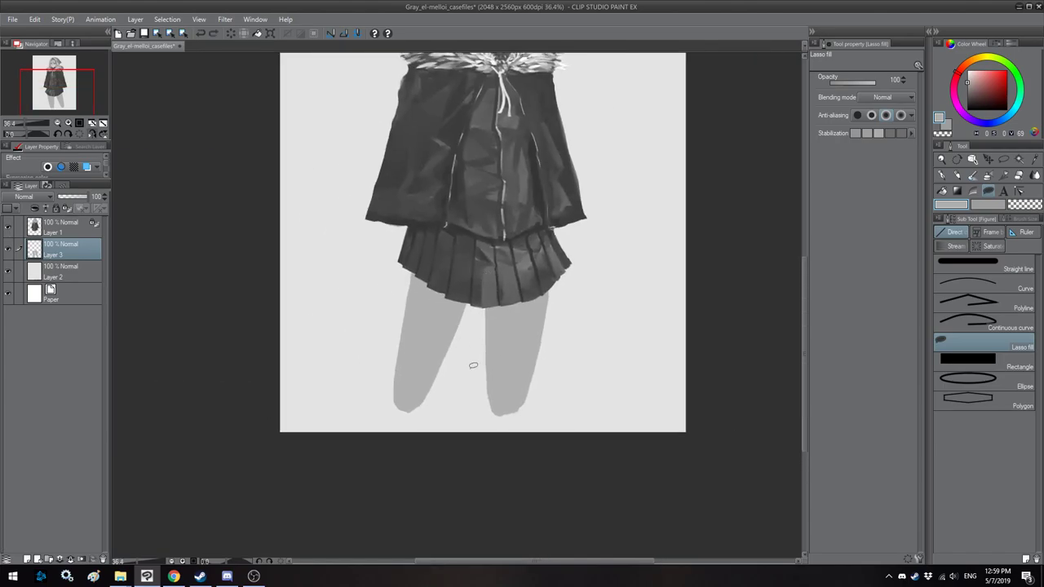
{"action": "scroll", "coordinate": [473, 365], "scroll_direction": "up", "scroll_amount": 1}
{"action": "key", "text": "h"}
{"action": "left_click_drag", "start_coordinate": [429, 253], "coordinate": [466, 316]}
{"action": "scroll", "coordinate": [464, 325], "scroll_direction": "down", "scroll_amount": 2}
{"action": "scroll", "coordinate": [463, 325], "scroll_direction": "down", "scroll_amount": 2}
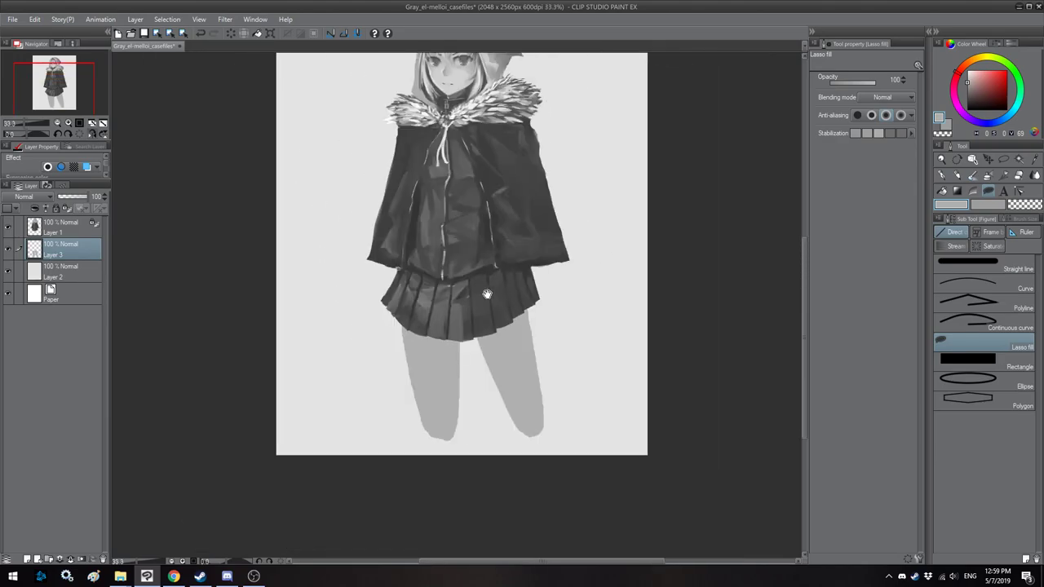
{"action": "key", "text": "h"}
{"action": "key", "text": "h"}
{"action": "left_click_drag", "start_coordinate": [497, 257], "coordinate": [502, 271]}
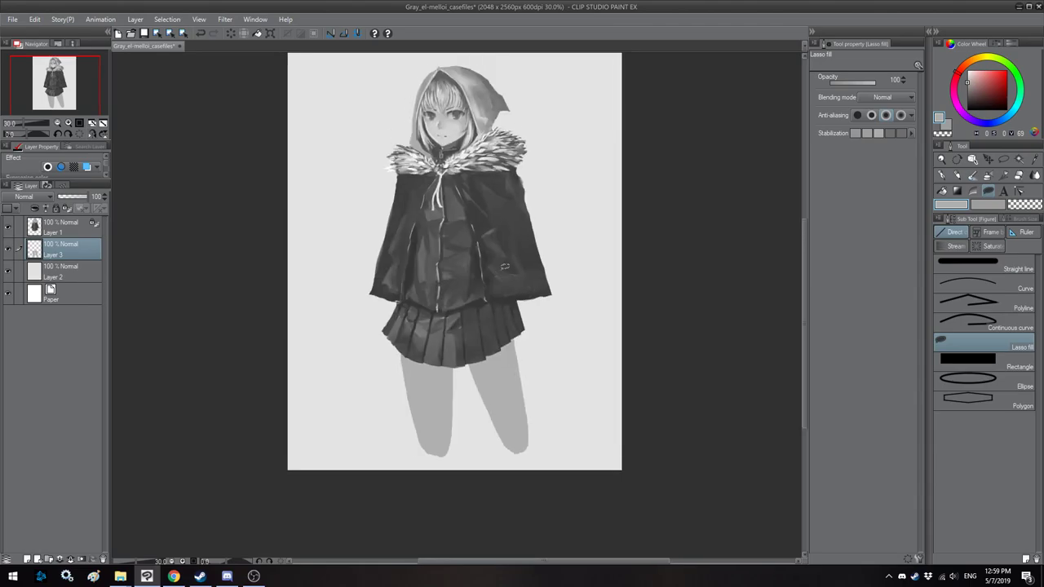
{"action": "scroll", "coordinate": [496, 297], "scroll_direction": "up", "scroll_amount": 2}
{"action": "mouse_move", "coordinate": [478, 352]}
{"action": "left_mouse_down"}
{"action": "mouse_move", "coordinate": [466, 396]}
{"action": "mouse_move", "coordinate": [472, 353]}
{"action": "left_mouse_up"}
{"action": "scroll", "coordinate": [466, 393], "scroll_direction": "down", "scroll_amount": 1}
{"action": "scroll", "coordinate": [469, 441], "scroll_direction": "up", "scroll_amount": 4}
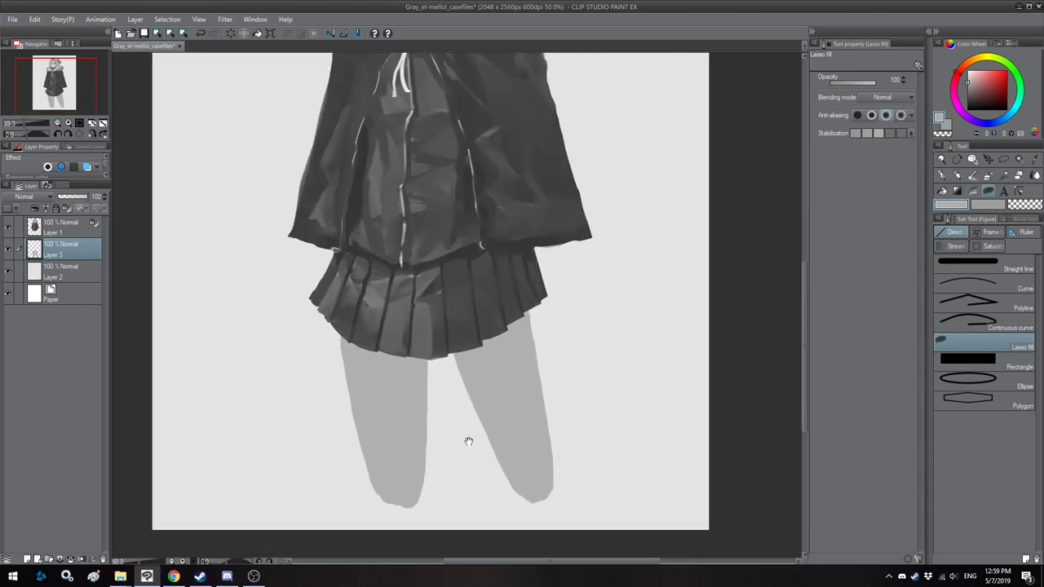
{"action": "left_click_drag", "start_coordinate": [483, 428], "coordinate": [477, 333]}
{"action": "scroll", "coordinate": [462, 325], "scroll_direction": "down", "scroll_amount": 3}
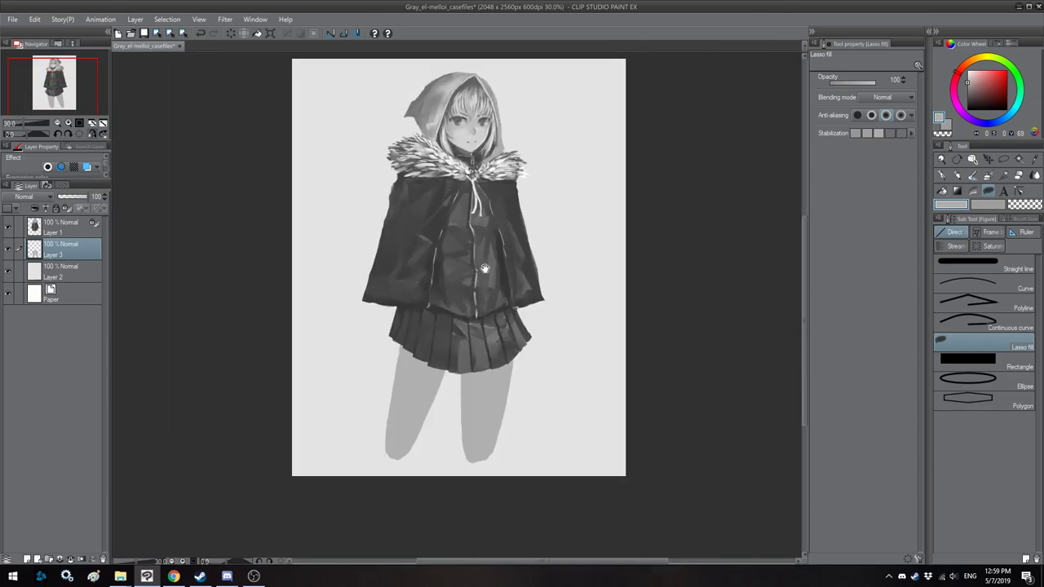
Step: Flip the legs on Layer 3 horizontally, shift them sideways to fit beneath the skirt, and apply the transformation
{"action": "key", "text": "ctrl+t"}
{"action": "left_click", "coordinate": [867, 80]}
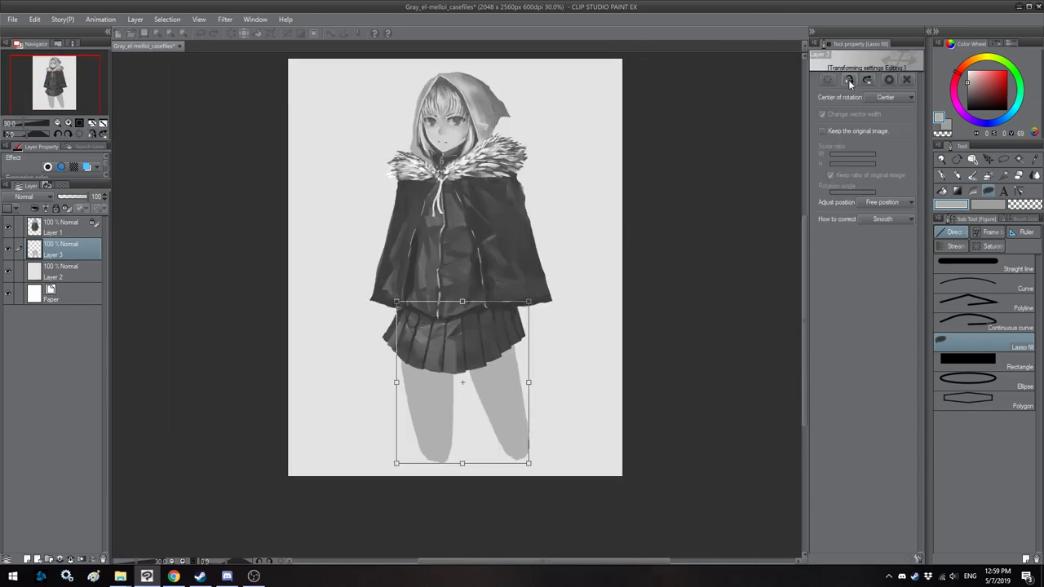
{"action": "left_click_drag", "start_coordinate": [478, 332], "coordinate": [466, 333]}
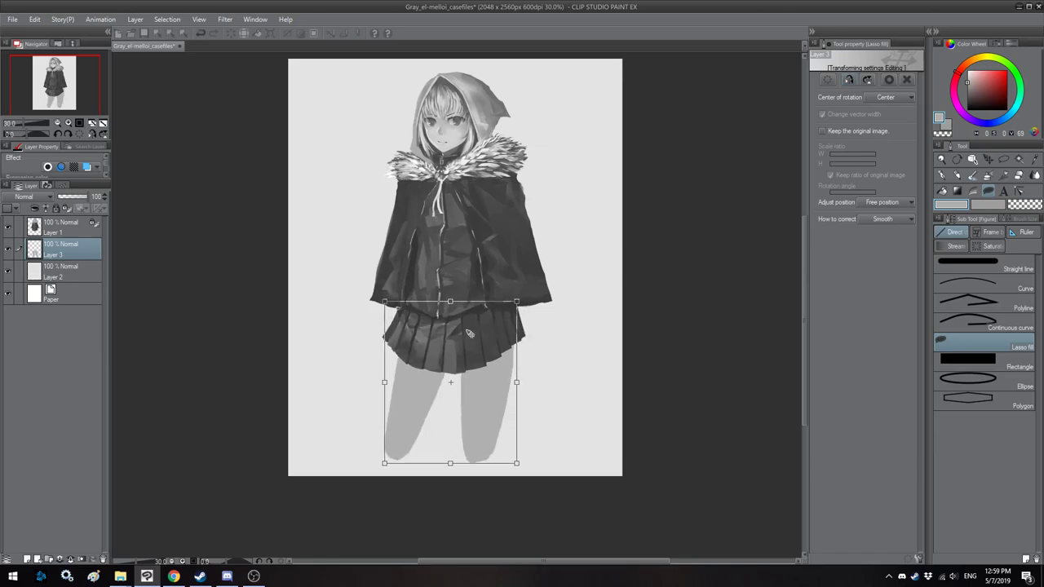
{"action": "key", "text": "Return"}
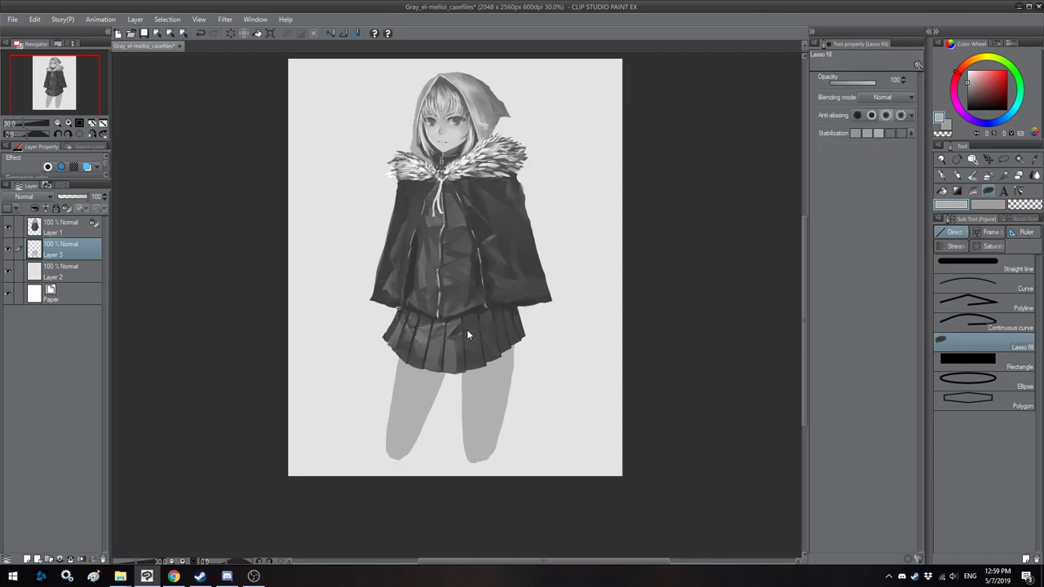
{"action": "key", "text": "ctrl+t"}
{"action": "key", "text": "Return"}
Step: Refine the flipped thighs' contours below the skirt hem, smoothing the straighter thigh's outer edge with Lasso fill
{"action": "scroll", "coordinate": [480, 314], "scroll_direction": "up", "scroll_amount": 3}
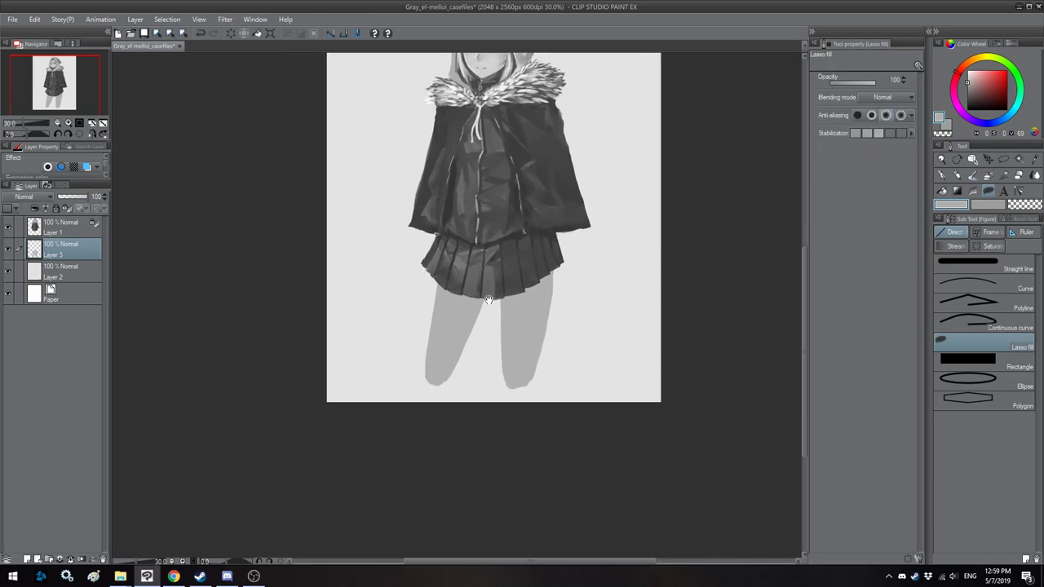
{"action": "scroll", "coordinate": [481, 307], "scroll_direction": "up", "scroll_amount": 2}
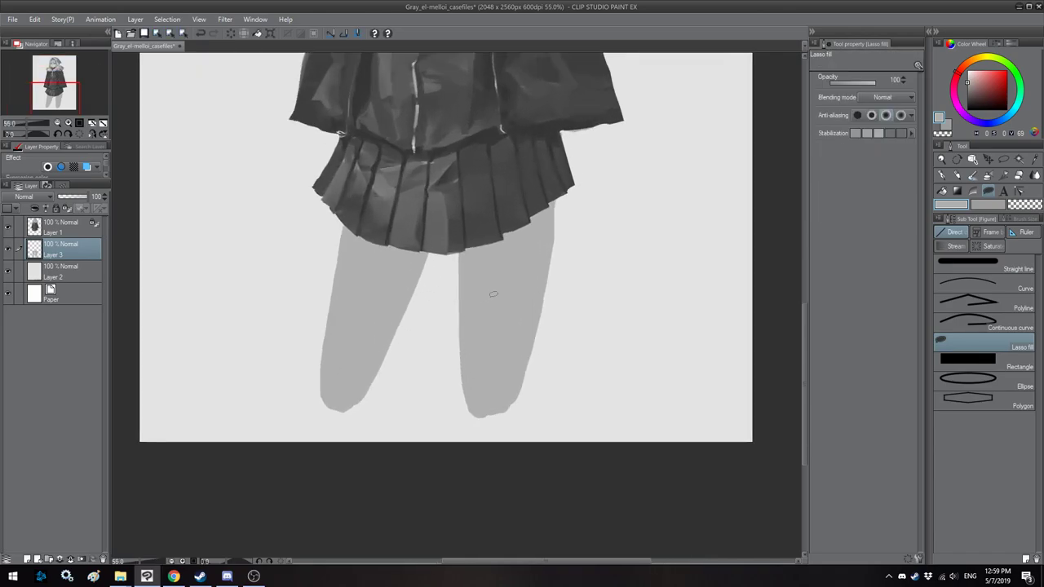
{"action": "left_click_drag", "start_coordinate": [501, 130], "coordinate": [522, 96]}
{"action": "left_click_drag", "start_coordinate": [530, 292], "coordinate": [525, 303]}
{"action": "left_click_drag", "start_coordinate": [526, 252], "coordinate": [552, 195]}
{"action": "left_click_drag", "start_coordinate": [552, 246], "coordinate": [529, 282]}
{"action": "left_click_drag", "start_coordinate": [417, 239], "coordinate": [446, 225]}
{"action": "mouse_move", "coordinate": [450, 303]}
{"action": "left_mouse_down"}
{"action": "mouse_move", "coordinate": [441, 194]}
{"action": "mouse_move", "coordinate": [423, 186]}
{"action": "left_mouse_up"}
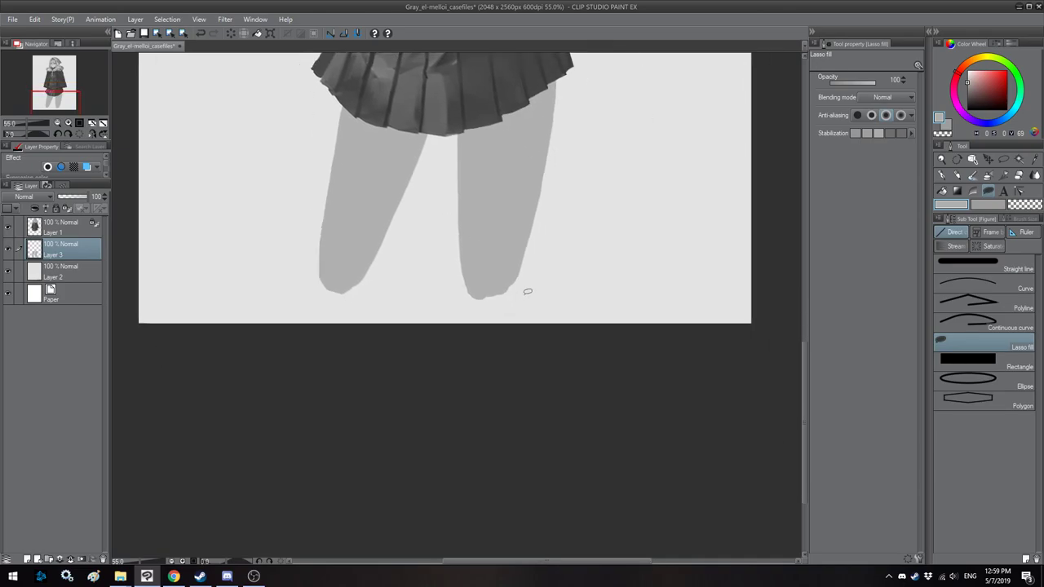
Step: Extend the straighter leg past its knee to the canvas's lower edge with Lasso fill and shape the knee
{"action": "mouse_move", "coordinate": [526, 335]}
{"action": "left_mouse_down"}
{"action": "mouse_move", "coordinate": [469, 350]}
{"action": "mouse_move", "coordinate": [476, 256]}
{"action": "mouse_move", "coordinate": [524, 248]}
{"action": "left_mouse_up"}
{"action": "key", "text": "h"}
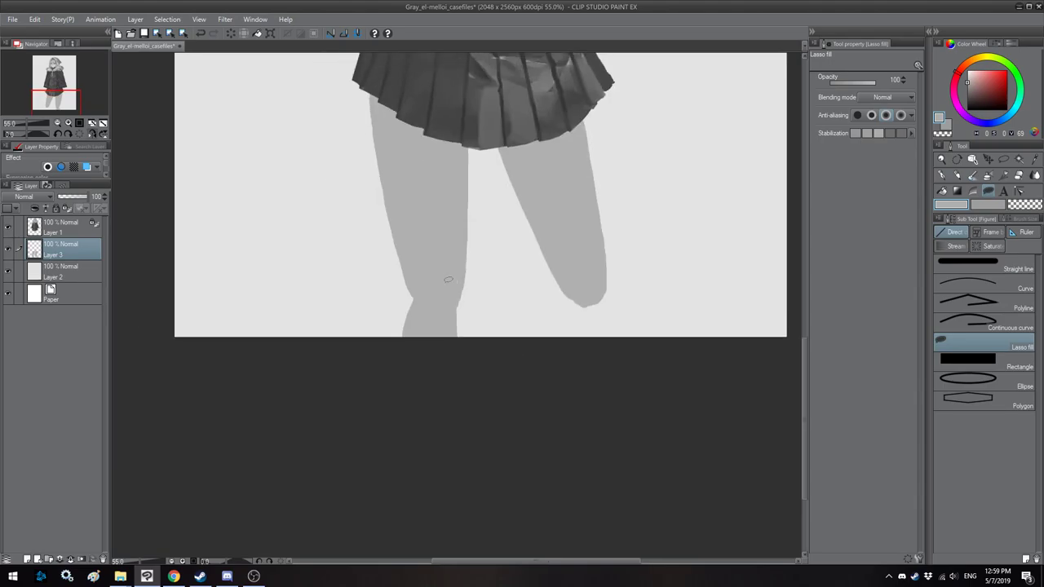
{"action": "left_click_drag", "start_coordinate": [448, 329], "coordinate": [445, 325]}
{"action": "key", "text": "h"}
{"action": "left_click_drag", "start_coordinate": [445, 243], "coordinate": [454, 304]}
{"action": "key", "text": "h"}
{"action": "left_click_drag", "start_coordinate": [486, 358], "coordinate": [488, 333]}
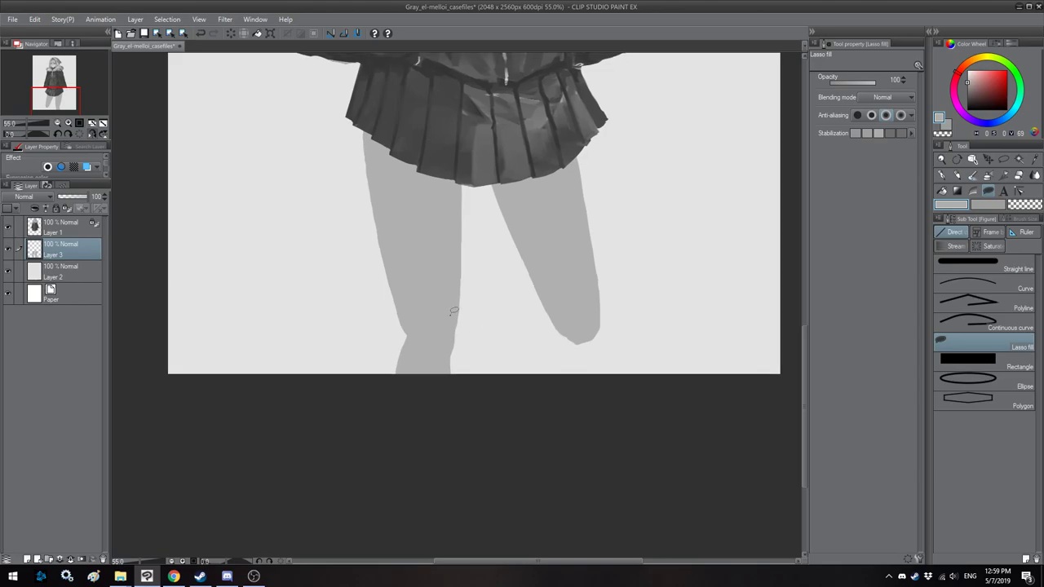
Step: Smooth the straighter leg's knee and outer thigh contours with Lasso fill
{"action": "left_click_drag", "start_coordinate": [451, 364], "coordinate": [451, 363]}
{"action": "key", "text": "h"}
{"action": "mouse_move", "coordinate": [451, 323]}
{"action": "left_mouse_down"}
{"action": "mouse_move", "coordinate": [498, 287]}
{"action": "mouse_move", "coordinate": [490, 275]}
{"action": "left_mouse_up"}
{"action": "key", "text": "h"}
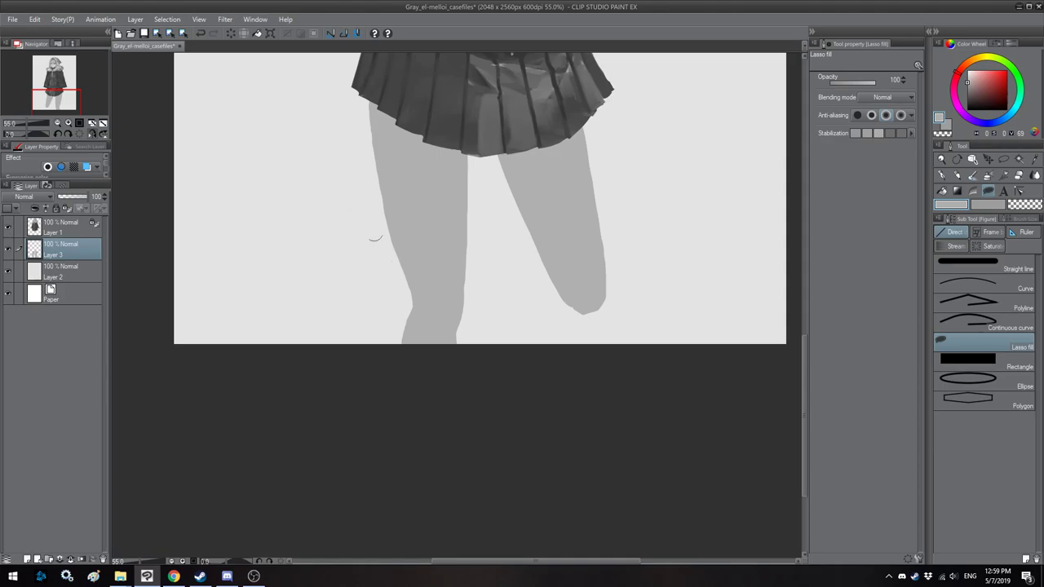
{"action": "key", "text": "h"}
{"action": "key", "text": "h"}
{"action": "left_click_drag", "start_coordinate": [384, 266], "coordinate": [373, 259]}
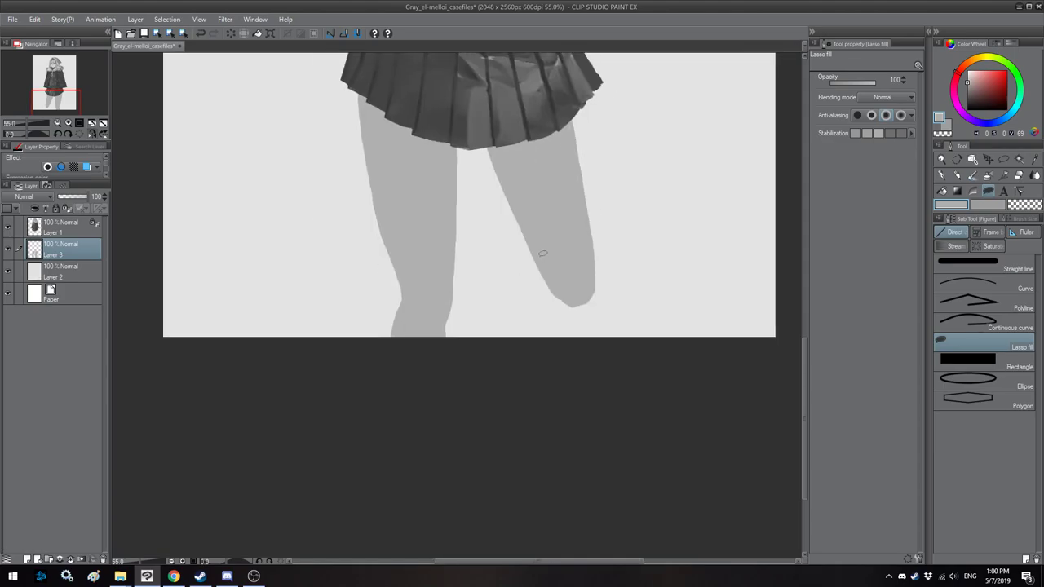
Step: Extend the slanted leg past its knee to the canvas's lower edge with Lasso fill and curve its calf contour
{"action": "left_click_drag", "start_coordinate": [551, 352], "coordinate": [587, 340]}
{"action": "mouse_move", "coordinate": [595, 293]}
{"action": "left_mouse_down"}
{"action": "mouse_move", "coordinate": [588, 238]}
{"action": "mouse_move", "coordinate": [526, 175]}
{"action": "left_mouse_up"}
{"action": "scroll", "coordinate": [511, 210], "scroll_direction": "down", "scroll_amount": 4}
{"action": "key", "text": "h"}
{"action": "left_click_drag", "start_coordinate": [448, 188], "coordinate": [450, 311]}
{"action": "scroll", "coordinate": [449, 318], "scroll_direction": "down", "scroll_amount": 2}
{"action": "scroll", "coordinate": [447, 315], "scroll_direction": "up", "scroll_amount": 7}
{"action": "key", "text": "h"}
{"action": "left_click_drag", "start_coordinate": [539, 349], "coordinate": [501, 268]}
{"action": "left_click_drag", "start_coordinate": [513, 412], "coordinate": [565, 422]}
{"action": "left_click_drag", "start_coordinate": [587, 357], "coordinate": [572, 301]}
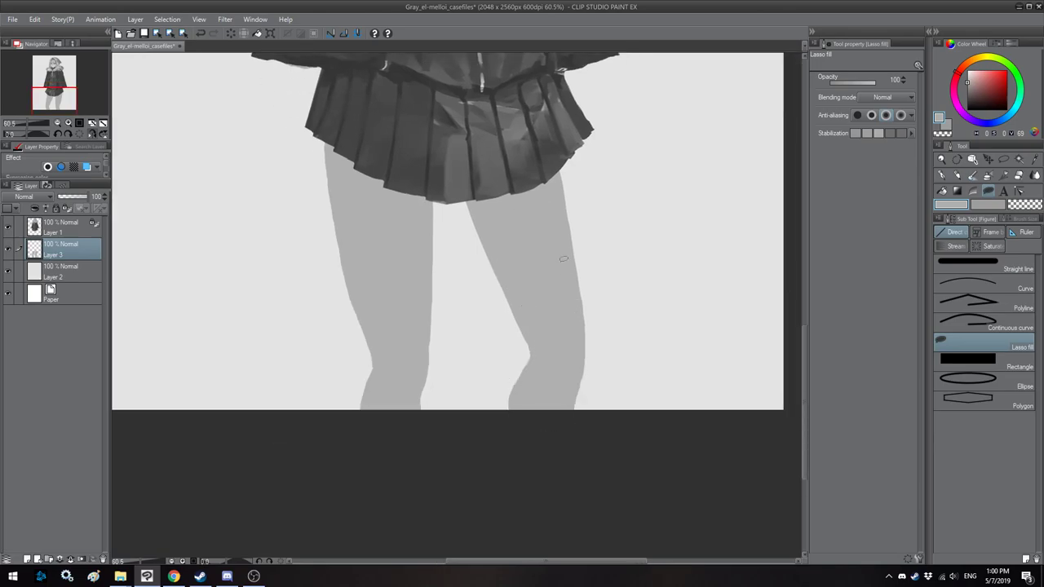
{"action": "left_click_drag", "start_coordinate": [561, 262], "coordinate": [550, 263]}
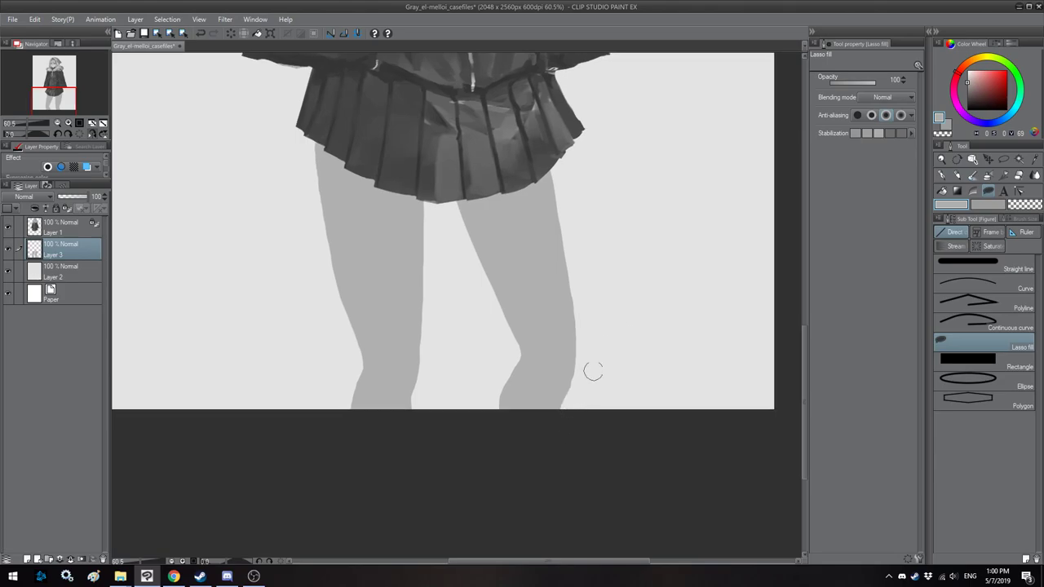
Step: Examine both legs' proportions in rotated, mirrored and zoomed-out views
{"action": "key", "text": "minus"}
{"action": "key", "text": "h"}
{"action": "mouse_move", "coordinate": [382, 365]}
{"action": "left_mouse_down"}
{"action": "mouse_move", "coordinate": [424, 260]}
{"action": "mouse_move", "coordinate": [443, 280]}
{"action": "mouse_move", "coordinate": [407, 222]}
{"action": "left_mouse_up"}
{"action": "key", "text": "minus"}
{"action": "key", "text": "minus"}
{"action": "key", "text": "h"}
{"action": "scroll", "coordinate": [407, 220], "scroll_direction": "down", "scroll_amount": 7}
{"action": "key", "text": "minus"}
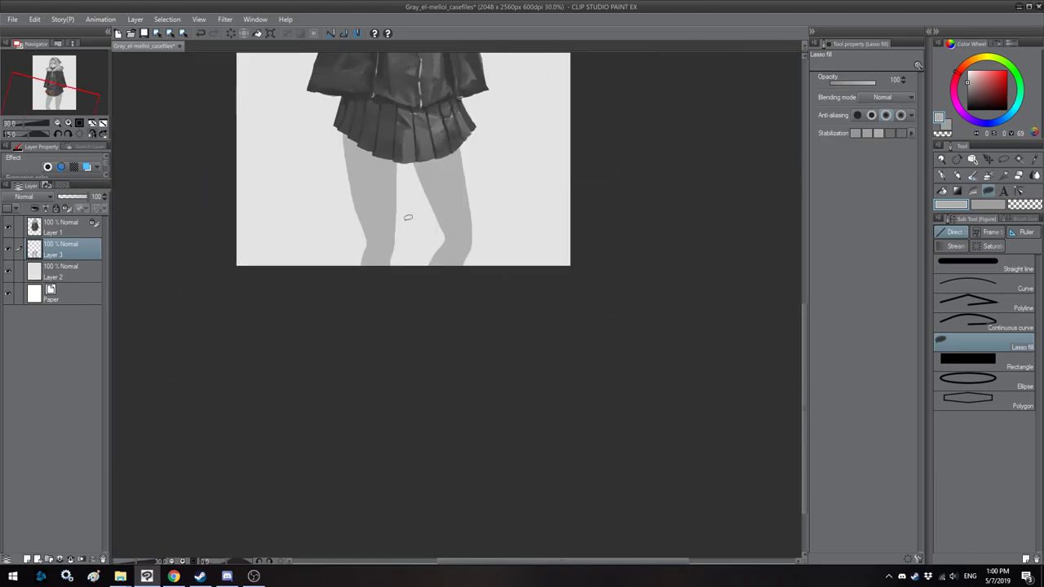
Step: Select the slanted leg with the Lasso marquee, shift it slightly upward, and deselect it
{"action": "key", "text": "h"}
{"action": "left_click_drag", "start_coordinate": [471, 159], "coordinate": [410, 300]}
{"action": "scroll", "coordinate": [410, 300], "scroll_direction": "down", "scroll_amount": 3}
{"action": "key", "text": "h"}
{"action": "mouse_move", "coordinate": [579, 289]}
{"action": "left_mouse_down"}
{"action": "mouse_move", "coordinate": [593, 273]}
{"action": "mouse_move", "coordinate": [495, 241]}
{"action": "mouse_move", "coordinate": [515, 396]}
{"action": "mouse_move", "coordinate": [541, 361]}
{"action": "left_mouse_up"}
{"action": "left_click", "coordinate": [1004, 159]}
{"action": "key", "text": "ctrl+t"}
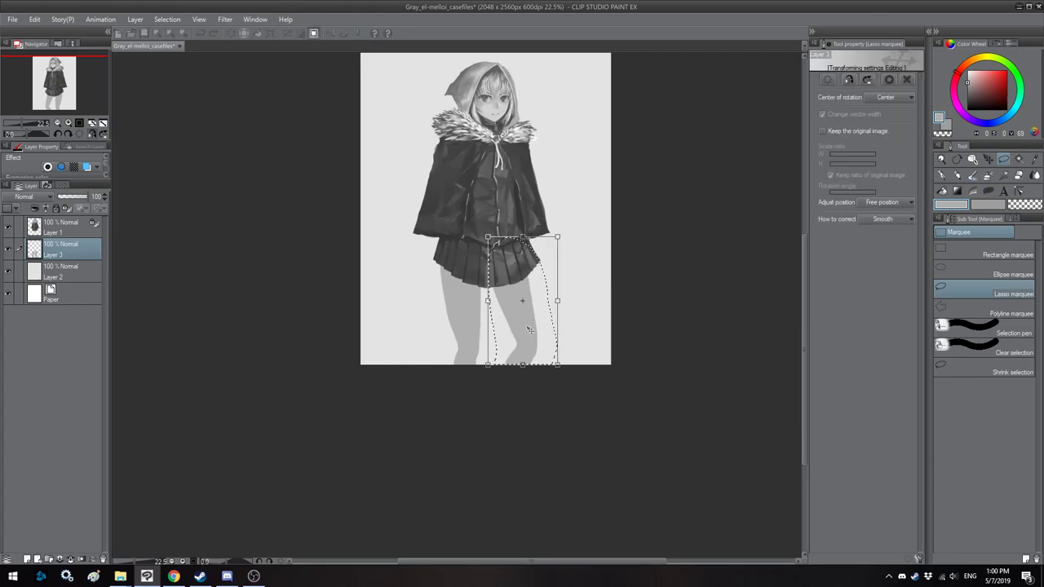
{"action": "left_click_drag", "start_coordinate": [527, 320], "coordinate": [529, 318]}
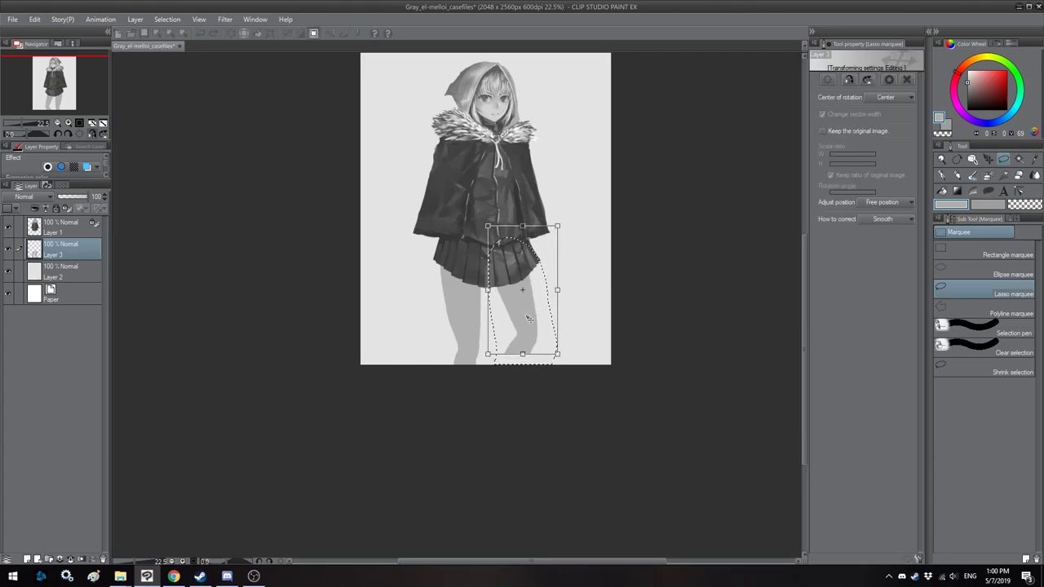
{"action": "key", "text": "Return"}
{"action": "key", "text": "ctrl+d"}
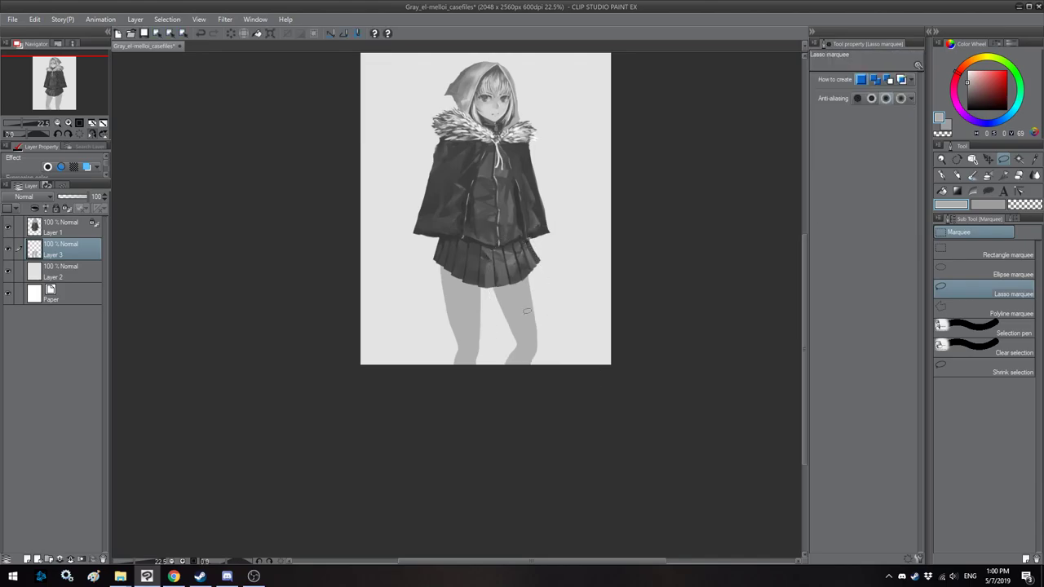
Step: Trim the lower ends of both legs just below the knees with transparent Lasso fill shapes
{"action": "key", "text": "h"}
{"action": "left_click_drag", "start_coordinate": [527, 310], "coordinate": [568, 297]}
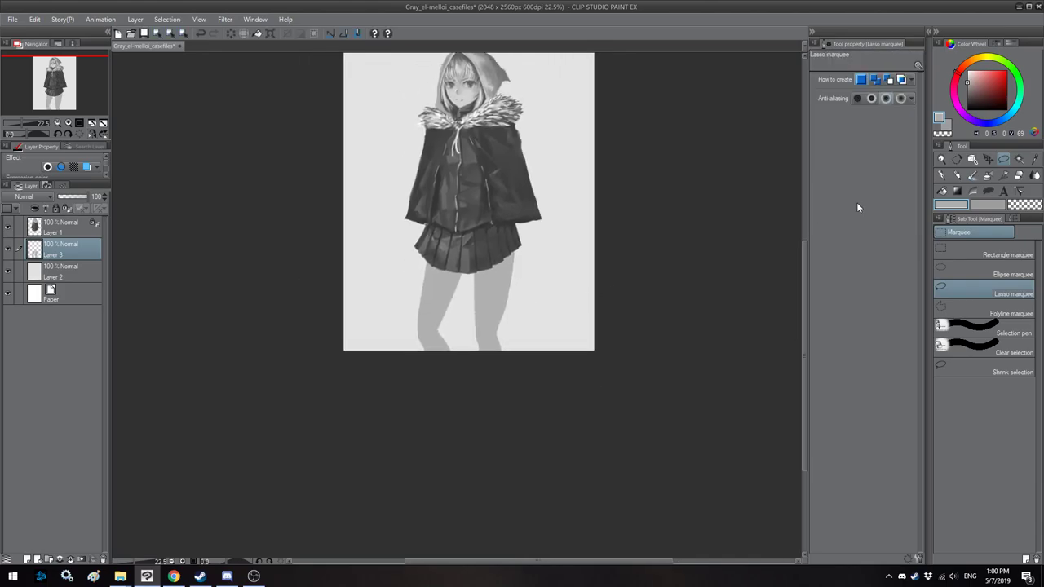
{"action": "left_click", "coordinate": [990, 192]}
{"action": "left_click_drag", "start_coordinate": [447, 342], "coordinate": [444, 330]}
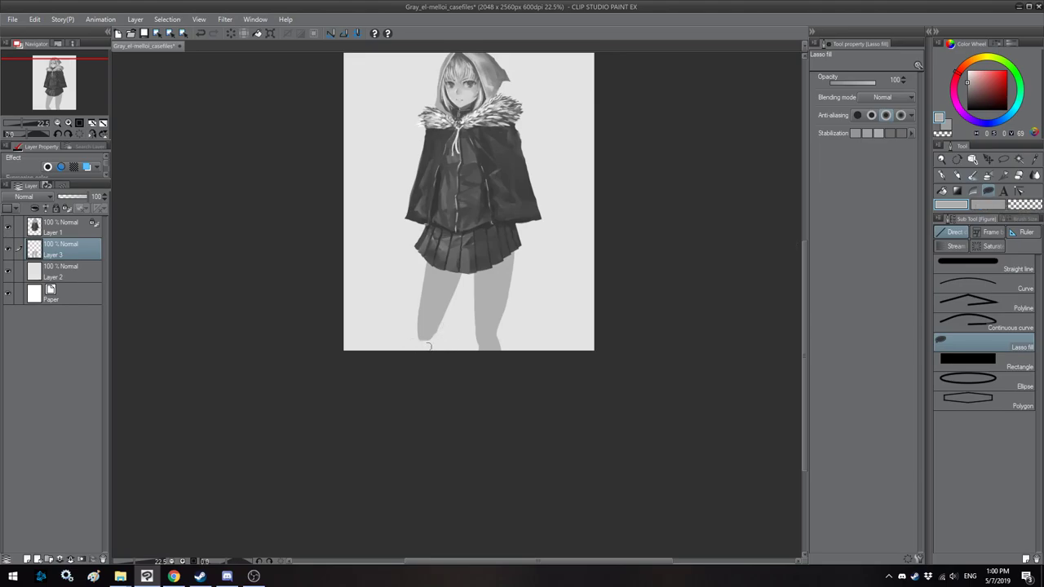
{"action": "key", "text": "h"}
{"action": "scroll", "coordinate": [400, 367], "scroll_direction": "up", "scroll_amount": 1}
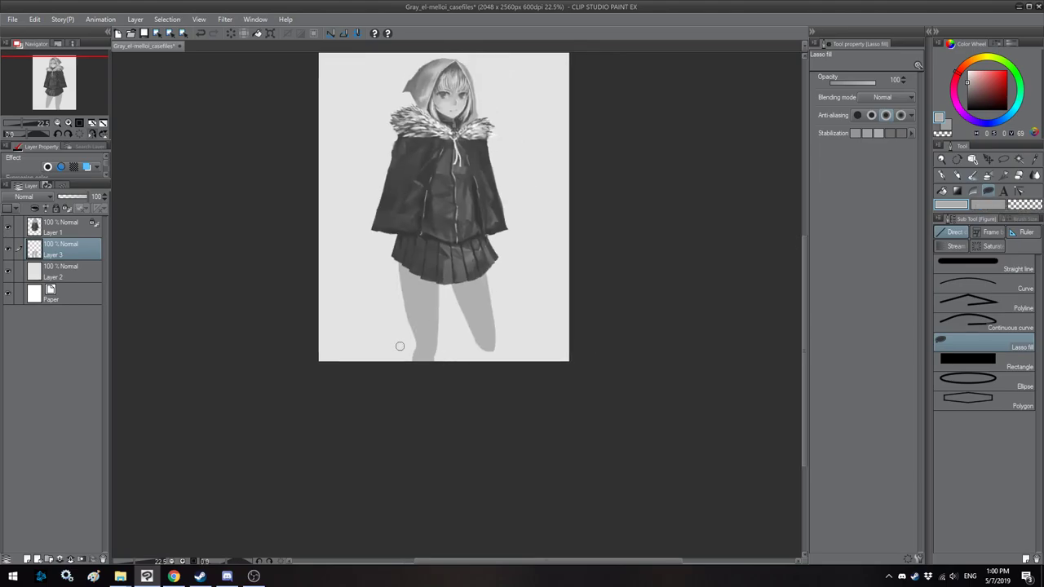
{"action": "key", "text": "h"}
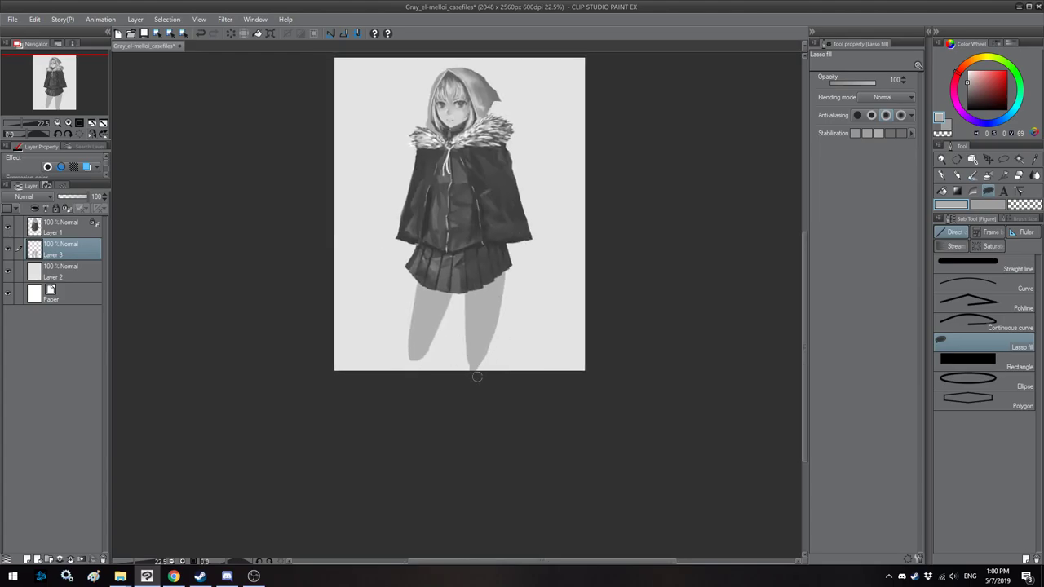
{"action": "scroll", "coordinate": [492, 352], "scroll_direction": "up", "scroll_amount": 3}
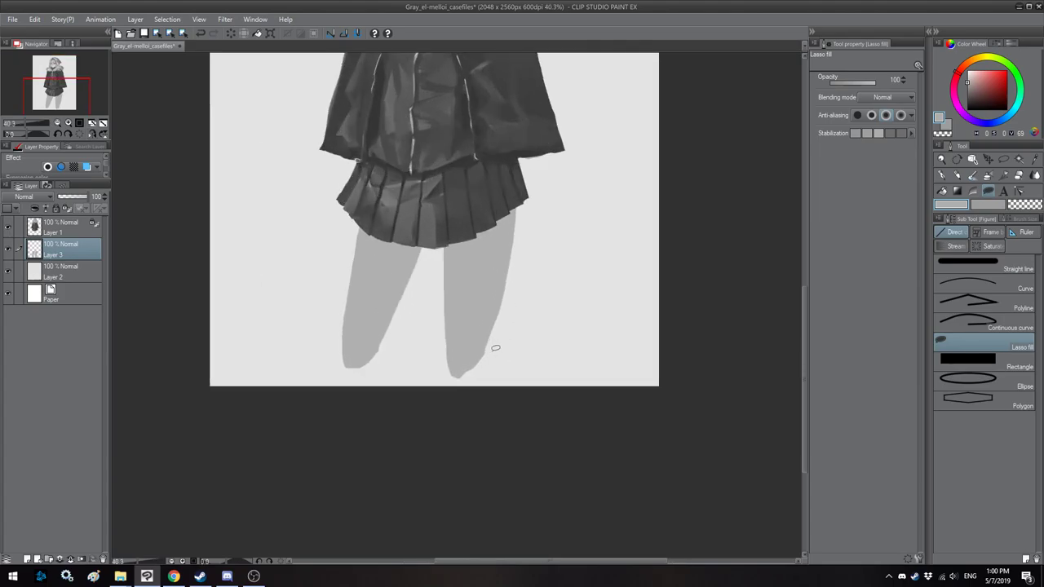
Step: Rebuild the straighter leg from the knee to the canvas's lower edge with Lasso fill and refine its calf contours
{"action": "left_click_drag", "start_coordinate": [494, 340], "coordinate": [517, 287]}
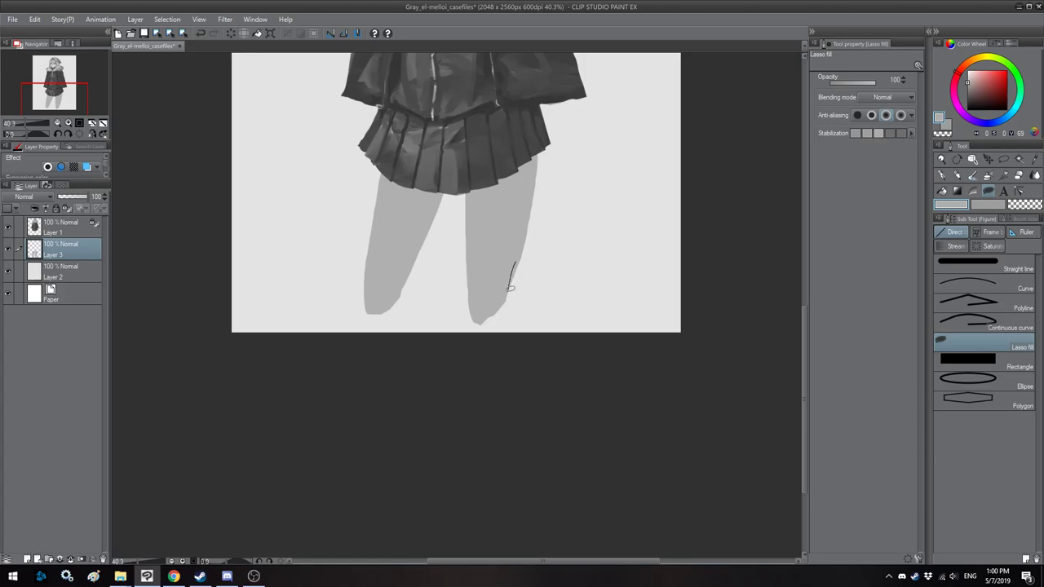
{"action": "mouse_move", "coordinate": [508, 310]}
{"action": "left_mouse_down"}
{"action": "mouse_move", "coordinate": [498, 355]}
{"action": "mouse_move", "coordinate": [454, 350]}
{"action": "left_mouse_up"}
{"action": "mouse_move", "coordinate": [476, 258]}
{"action": "left_mouse_down"}
{"action": "mouse_move", "coordinate": [488, 247]}
{"action": "mouse_move", "coordinate": [505, 262]}
{"action": "left_mouse_up"}
{"action": "key", "text": "h"}
{"action": "mouse_move", "coordinate": [455, 309]}
{"action": "left_mouse_down"}
{"action": "mouse_move", "coordinate": [435, 338]}
{"action": "mouse_move", "coordinate": [438, 290]}
{"action": "mouse_move", "coordinate": [420, 330]}
{"action": "mouse_move", "coordinate": [478, 319]}
{"action": "left_mouse_up"}
{"action": "key", "text": "h"}
{"action": "scroll", "coordinate": [439, 273], "scroll_direction": "down", "scroll_amount": 2}
{"action": "key", "text": "h"}
{"action": "key", "text": "h"}
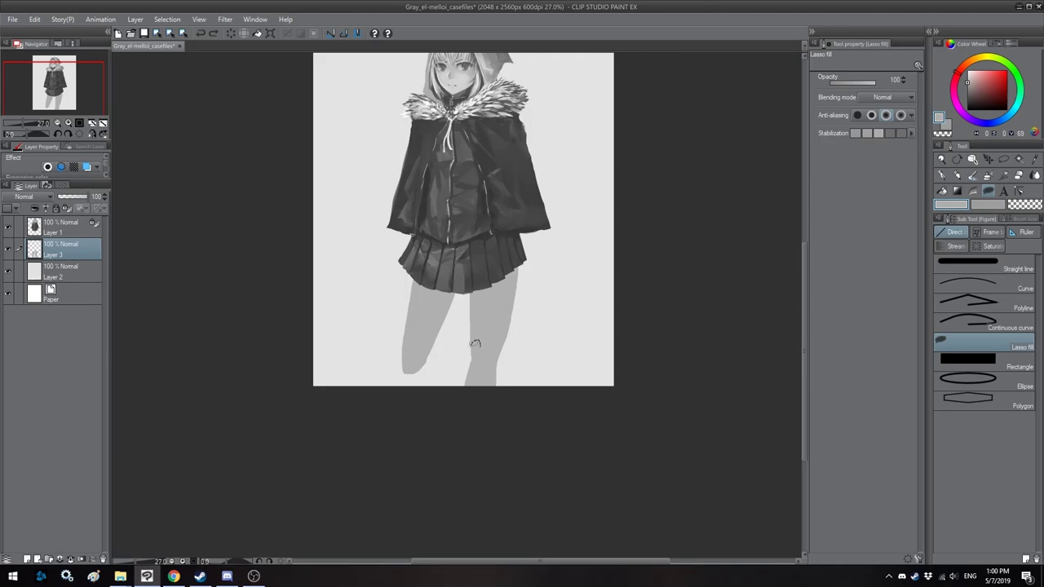
{"action": "left_click_drag", "start_coordinate": [471, 369], "coordinate": [481, 357]}
{"action": "key", "text": "h"}
{"action": "mouse_move", "coordinate": [455, 300]}
{"action": "left_mouse_down"}
{"action": "mouse_move", "coordinate": [457, 275]}
{"action": "mouse_move", "coordinate": [448, 342]}
{"action": "left_mouse_up"}
{"action": "key", "text": "h"}
Step: Redraw the slanted leg's knee and upper shin with Lasso fill
{"action": "left_click_drag", "start_coordinate": [417, 430], "coordinate": [445, 315]}
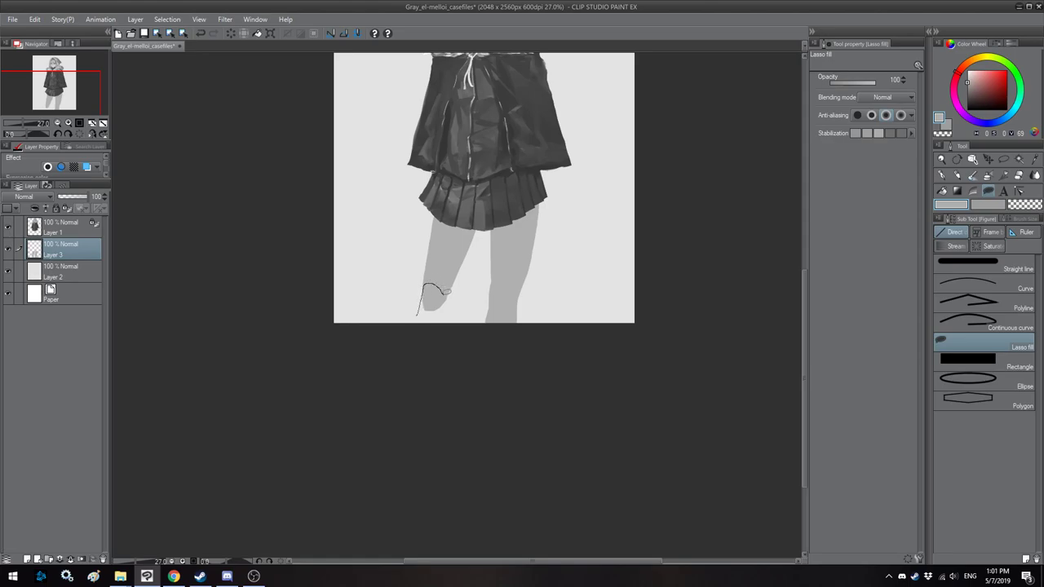
{"action": "left_click_drag", "start_coordinate": [446, 309], "coordinate": [444, 311]}
{"action": "key", "text": "h"}
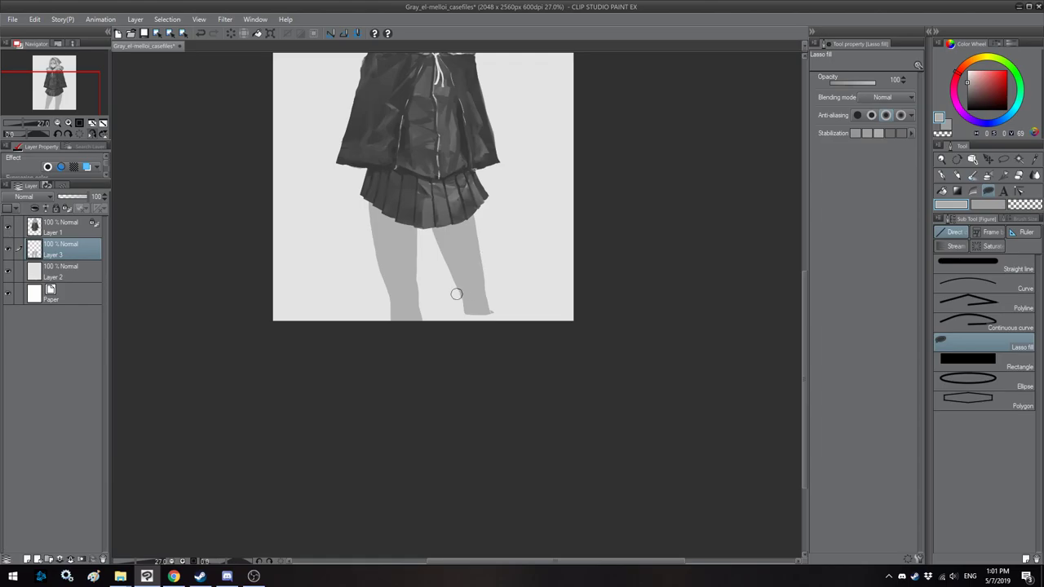
{"action": "key", "text": "h"}
{"action": "key", "text": "h"}
{"action": "left_click_drag", "start_coordinate": [499, 319], "coordinate": [495, 317]}
Step: Select Layer 1 together with Layer 3 and enlarge the whole figure so the canvas crops the legs at the thighs
{"action": "left_click_drag", "start_coordinate": [456, 213], "coordinate": [490, 343]}
{"action": "left_click", "coordinate": [64, 235], "text": "ctrl"}
{"action": "key", "text": "ctrl+t"}
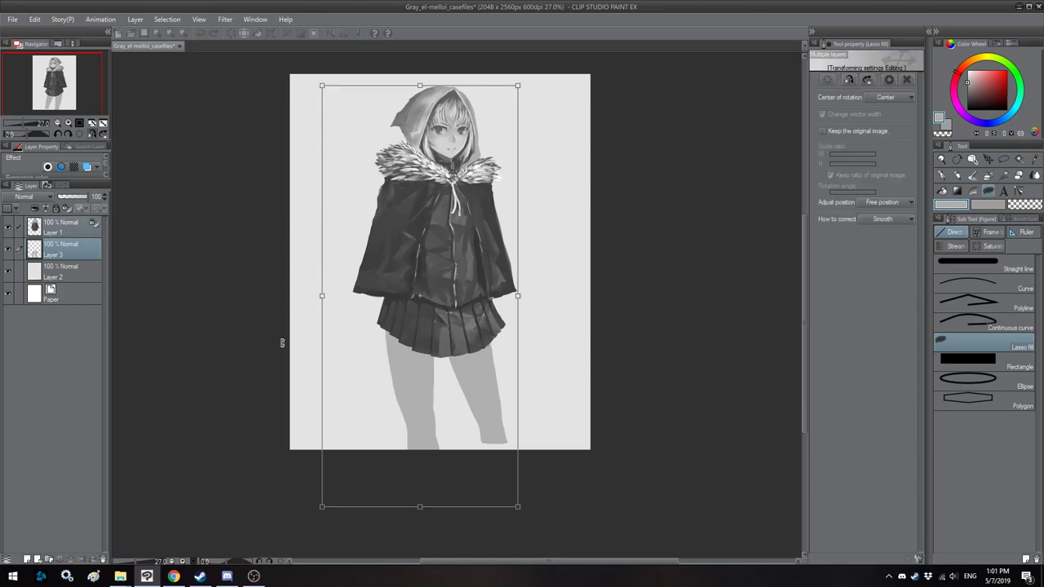
{"action": "left_click_drag", "start_coordinate": [320, 507], "coordinate": [281, 539]}
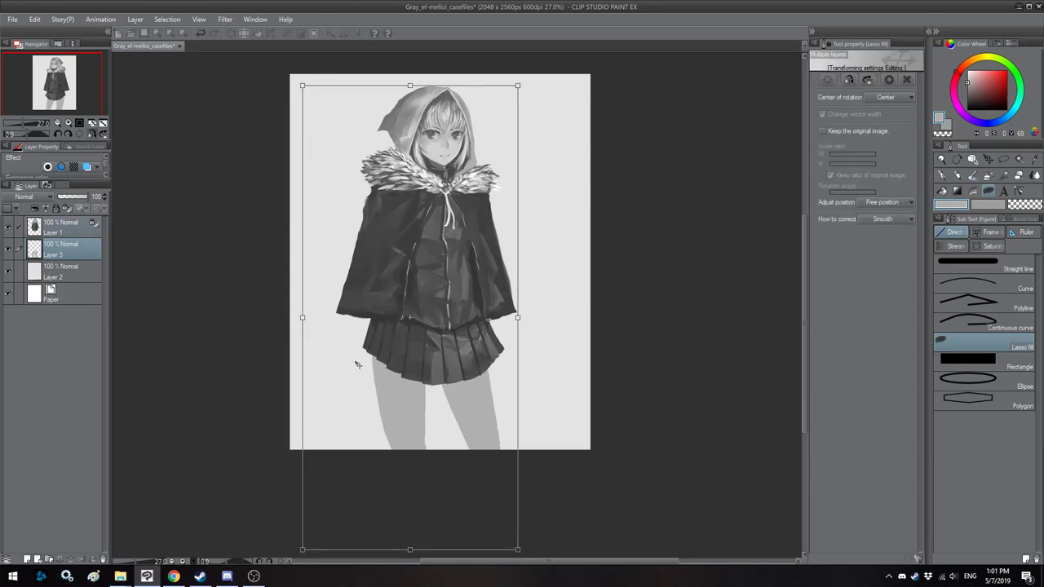
{"action": "scroll", "coordinate": [345, 410], "scroll_direction": "down", "scroll_amount": 2}
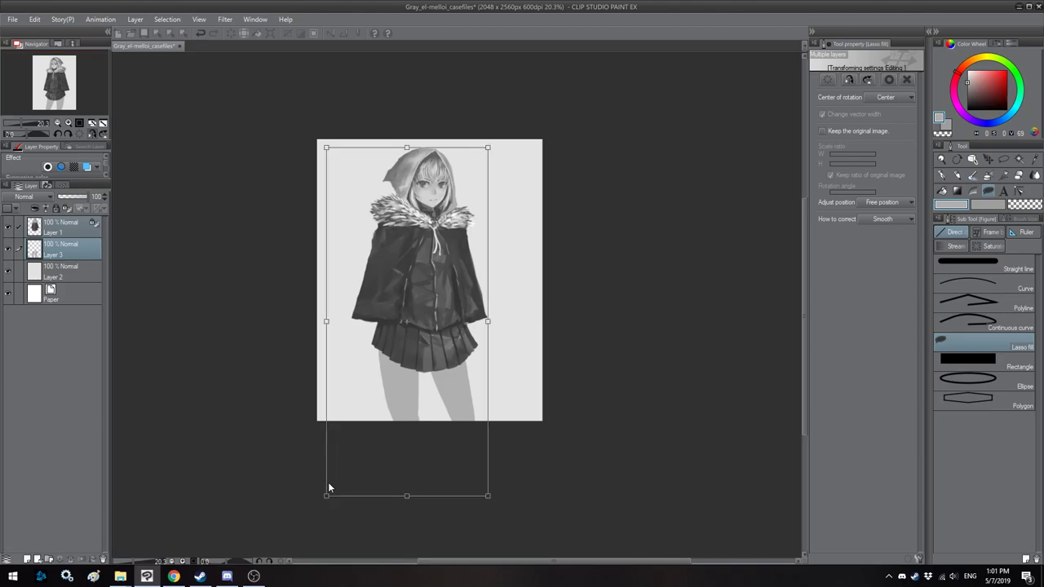
{"action": "left_click_drag", "start_coordinate": [324, 497], "coordinate": [315, 515]}
{"action": "left_click_drag", "start_coordinate": [361, 399], "coordinate": [363, 403]}
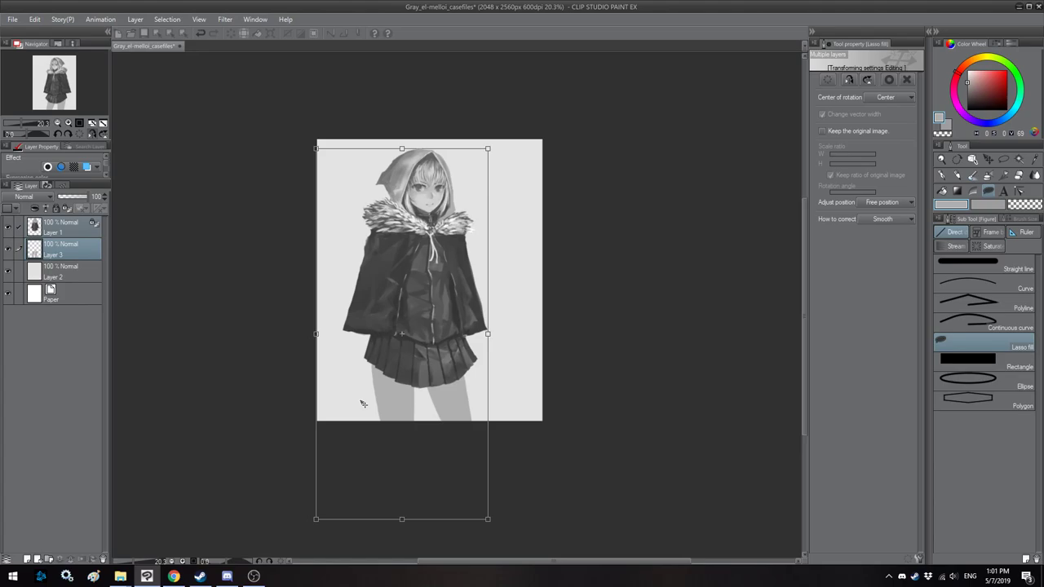
{"action": "key", "text": "Return"}
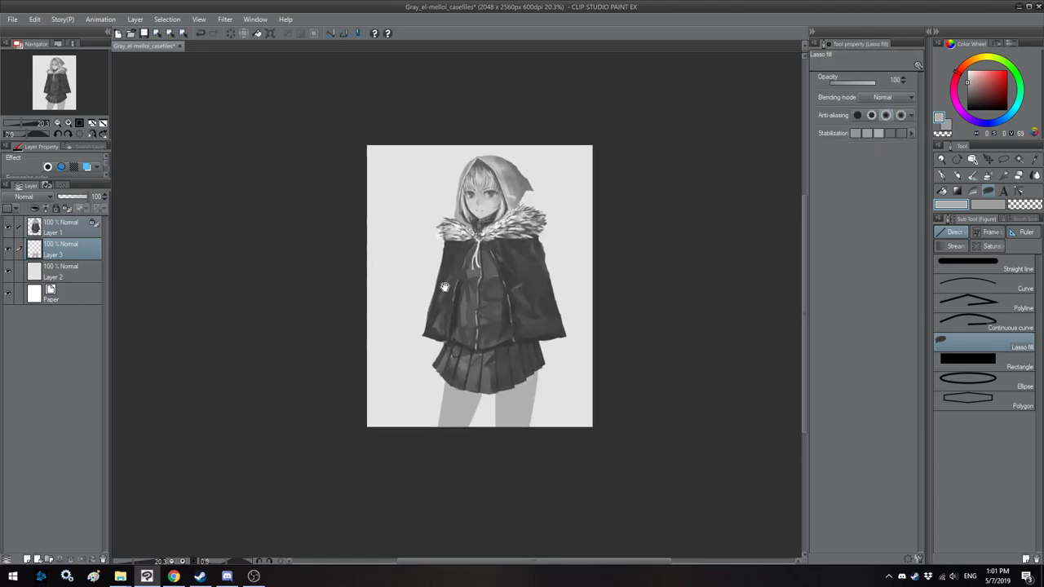
{"action": "key", "text": "ctrl+t"}
{"action": "left_click_drag", "start_coordinate": [566, 154], "coordinate": [567, 151]}
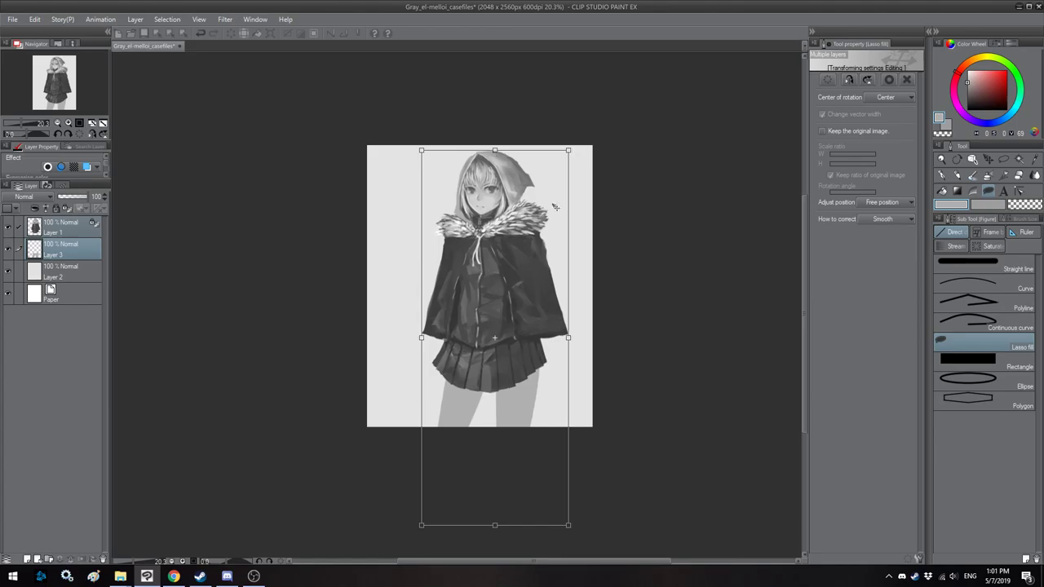
{"action": "left_click_drag", "start_coordinate": [423, 525], "coordinate": [480, 410]}
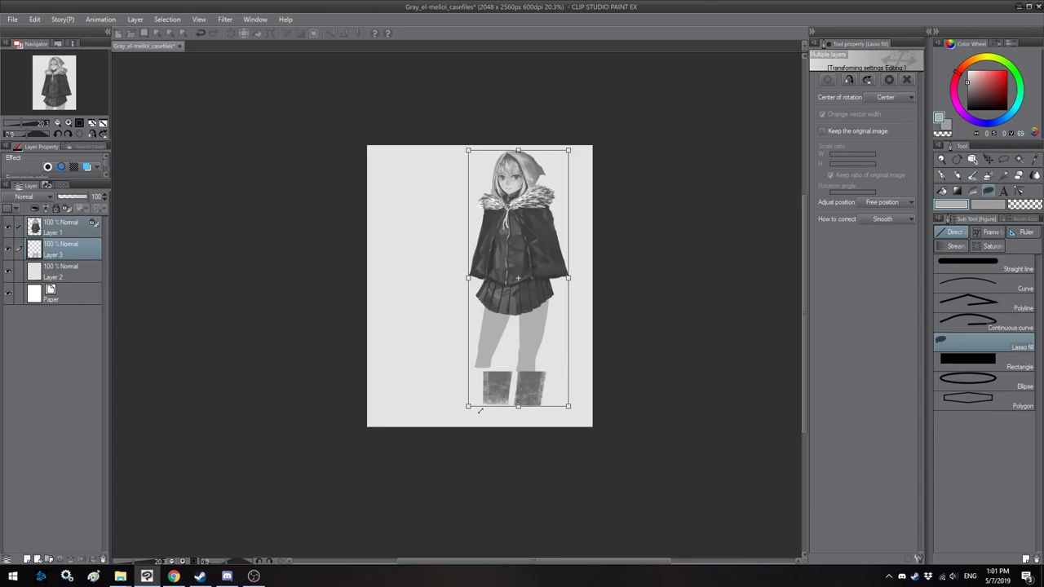
{"action": "left_click_drag", "start_coordinate": [479, 410], "coordinate": [454, 450]}
{"action": "key", "text": "Escape"}
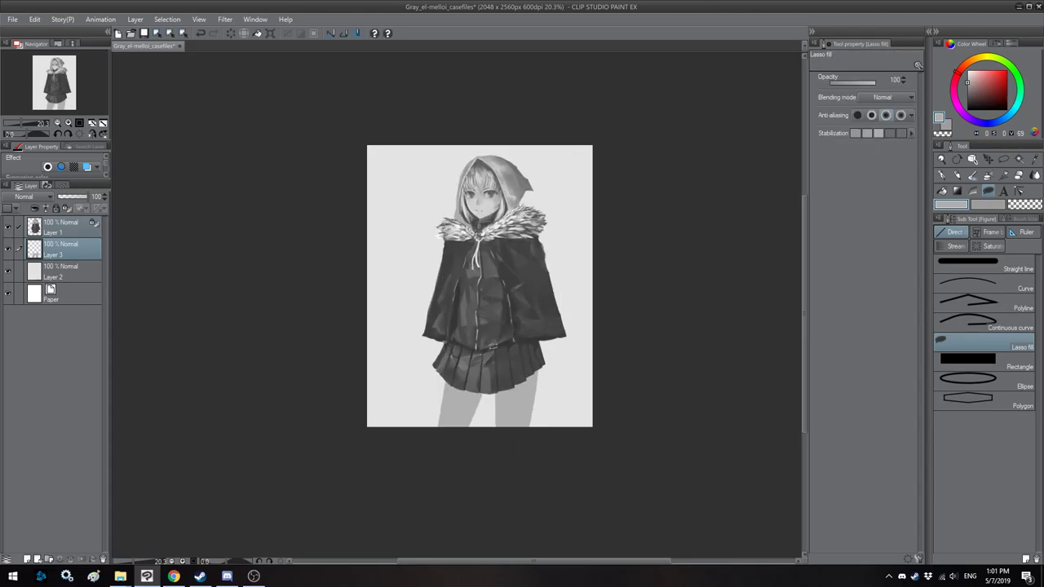
Step: Rotate the whole figure slightly clockwise and shift it toward the side its head leans to
{"action": "key", "text": "ctrl+t"}
{"action": "mouse_move", "coordinate": [656, 268]}
{"action": "left_mouse_down"}
{"action": "mouse_move", "coordinate": [642, 247]}
{"action": "mouse_move", "coordinate": [672, 284]}
{"action": "mouse_move", "coordinate": [664, 277]}
{"action": "left_mouse_up"}
{"action": "left_click_drag", "start_coordinate": [505, 327], "coordinate": [514, 325]}
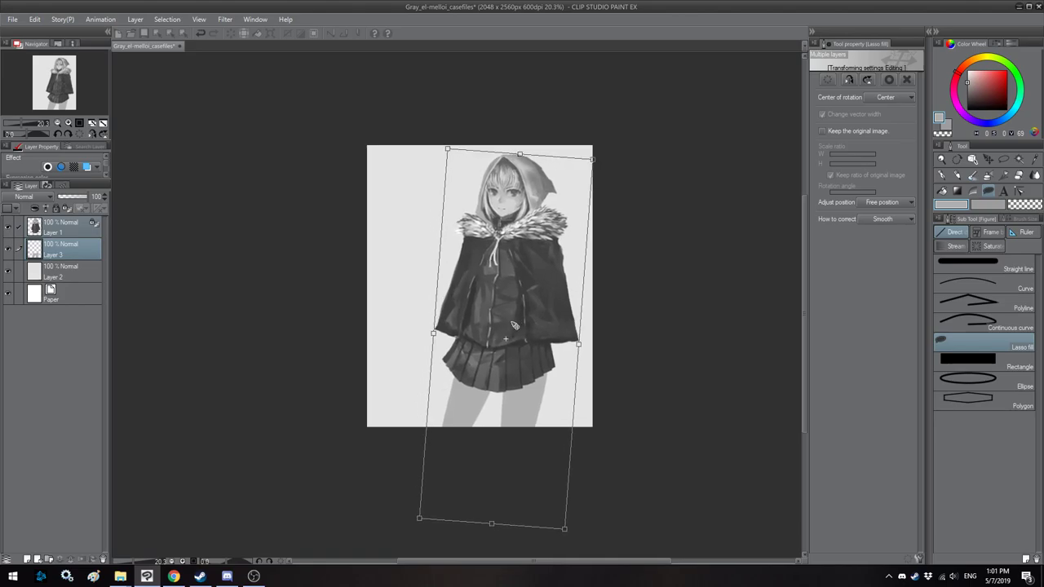
{"action": "scroll", "coordinate": [440, 245], "scroll_direction": "up", "scroll_amount": 2}
{"action": "left_click_drag", "start_coordinate": [445, 242], "coordinate": [437, 239]}
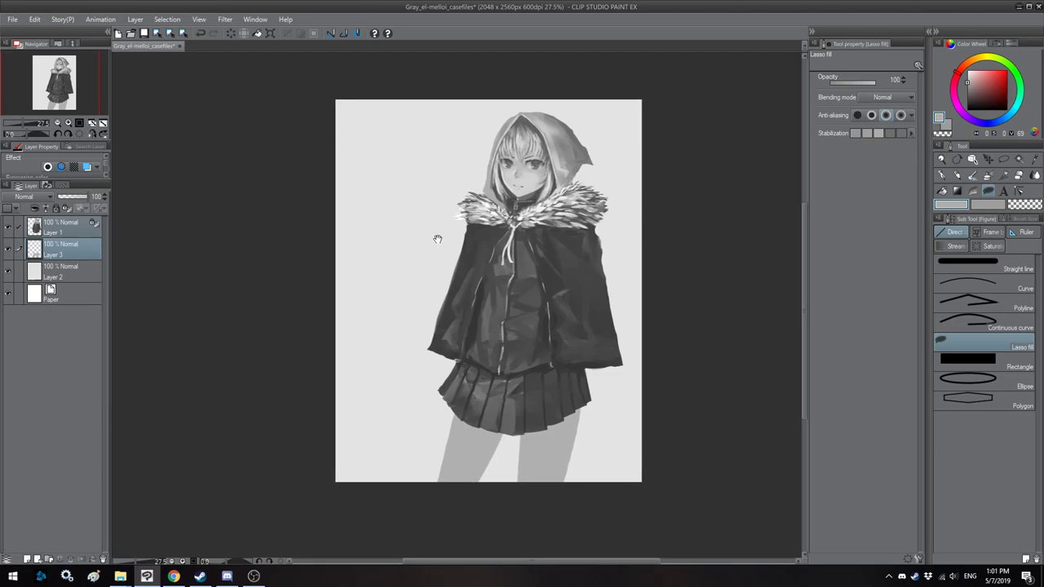
Step: Examine the tilted figure's face and overall pose in mirrored, enlarged and zoomed-out views
{"action": "scroll", "coordinate": [529, 165], "scroll_direction": "up", "scroll_amount": 2}
{"action": "key", "text": "h"}
{"action": "scroll", "coordinate": [415, 172], "scroll_direction": "up", "scroll_amount": 2}
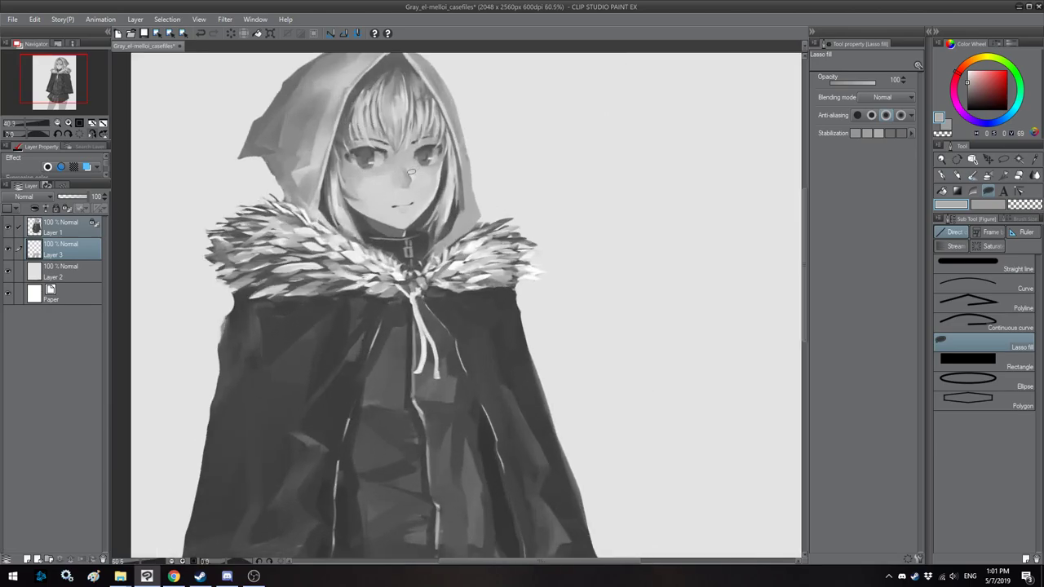
{"action": "key", "text": "h"}
{"action": "scroll", "coordinate": [418, 173], "scroll_direction": "down", "scroll_amount": 3}
{"action": "scroll", "coordinate": [423, 174], "scroll_direction": "down", "scroll_amount": 2}
{"action": "scroll", "coordinate": [324, 204], "scroll_direction": "up", "scroll_amount": 3}
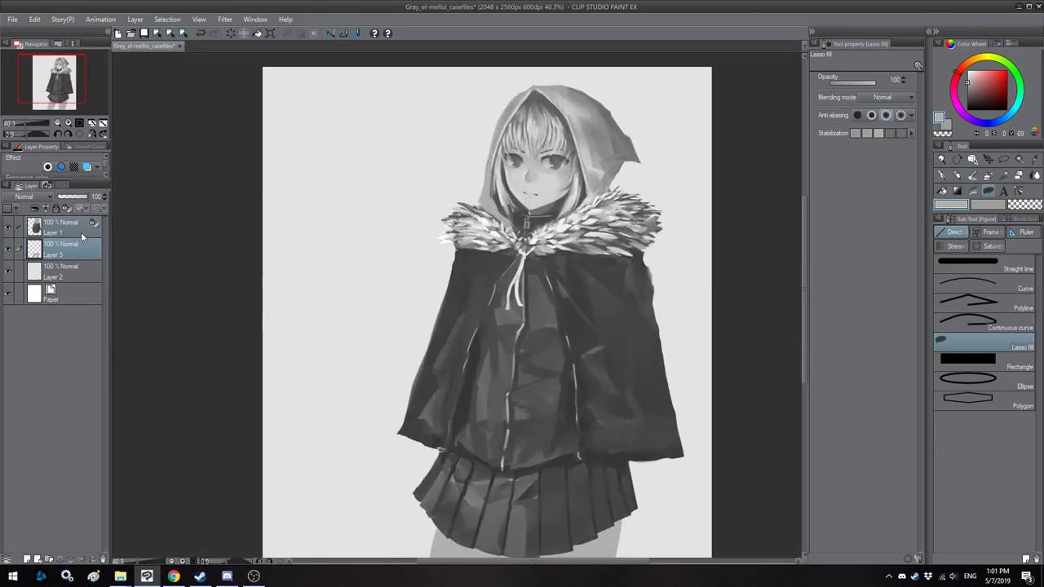
{"action": "left_click", "coordinate": [86, 230]}
{"action": "scroll", "coordinate": [400, 198], "scroll_direction": "up", "scroll_amount": 1}
{"action": "left_click_drag", "start_coordinate": [493, 152], "coordinate": [463, 207]}
{"action": "key", "text": "h"}
{"action": "scroll", "coordinate": [450, 191], "scroll_direction": "down", "scroll_amount": 4}
{"action": "key", "text": "h"}
Step: Rotate Layer 1 and Layer 3 together slightly further clockwise and reposition the figure
{"action": "key", "text": "ctrl+t"}
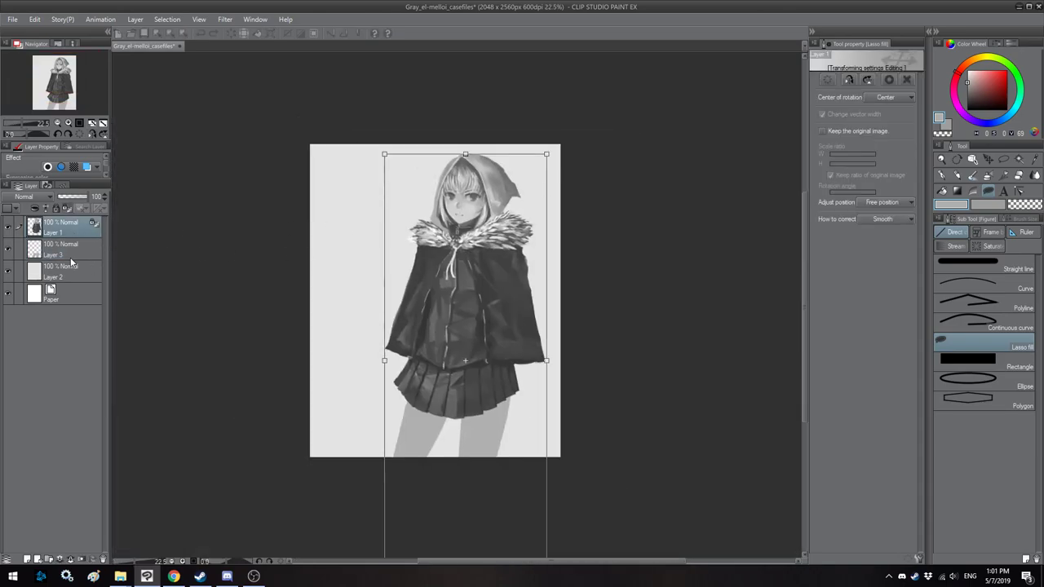
{"action": "key", "text": "Return"}
{"action": "left_click", "coordinate": [65, 248], "text": "ctrl"}
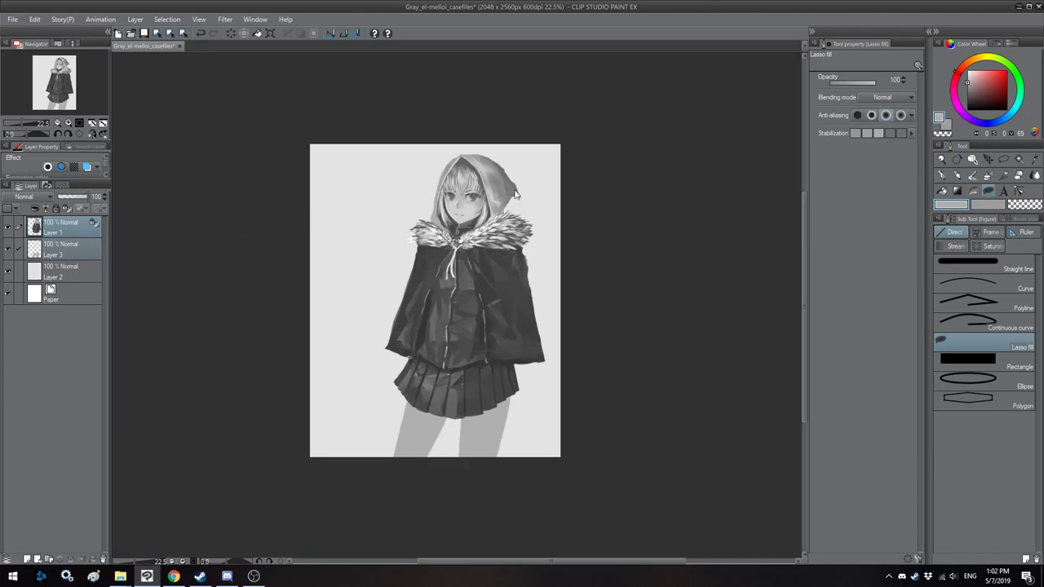
{"action": "key", "text": "ctrl+t"}
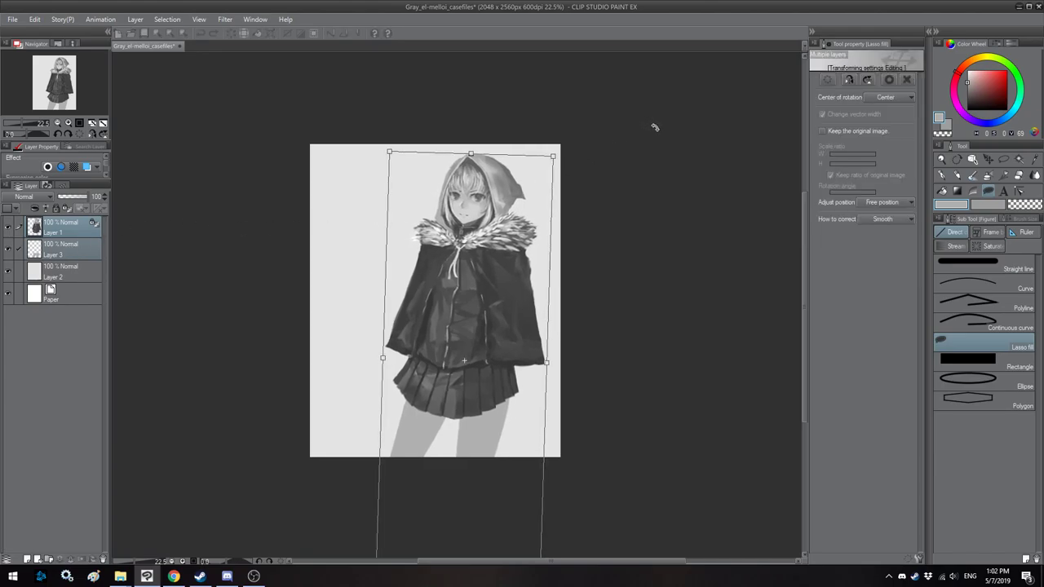
{"action": "left_click_drag", "start_coordinate": [434, 294], "coordinate": [438, 297]}
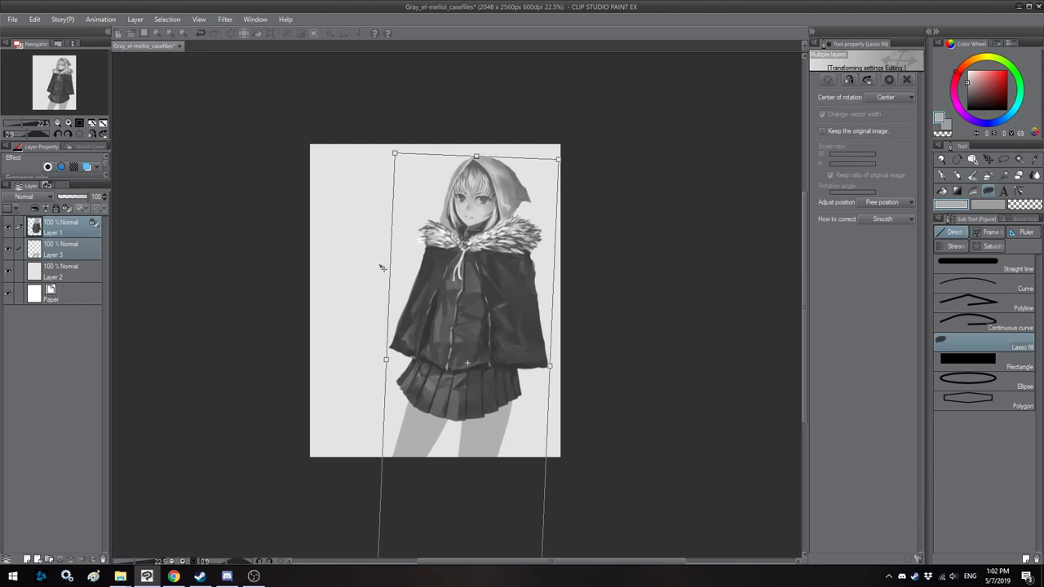
{"action": "key", "text": "Return"}
Step: Select the head and hood on Layer 1 with the Lasso marquee and rotate them counterclockwise against the body's lean
{"action": "left_click", "coordinate": [70, 234]}
{"action": "key", "text": "h"}
{"action": "scroll", "coordinate": [416, 188], "scroll_direction": "up", "scroll_amount": 4}
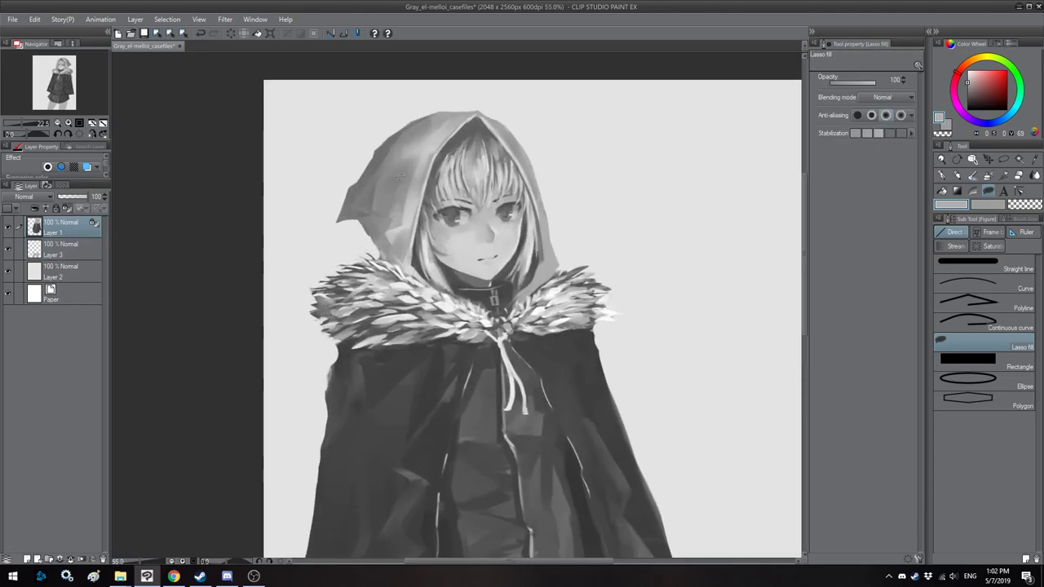
{"action": "key", "text": "h"}
{"action": "left_click", "coordinate": [1004, 159]}
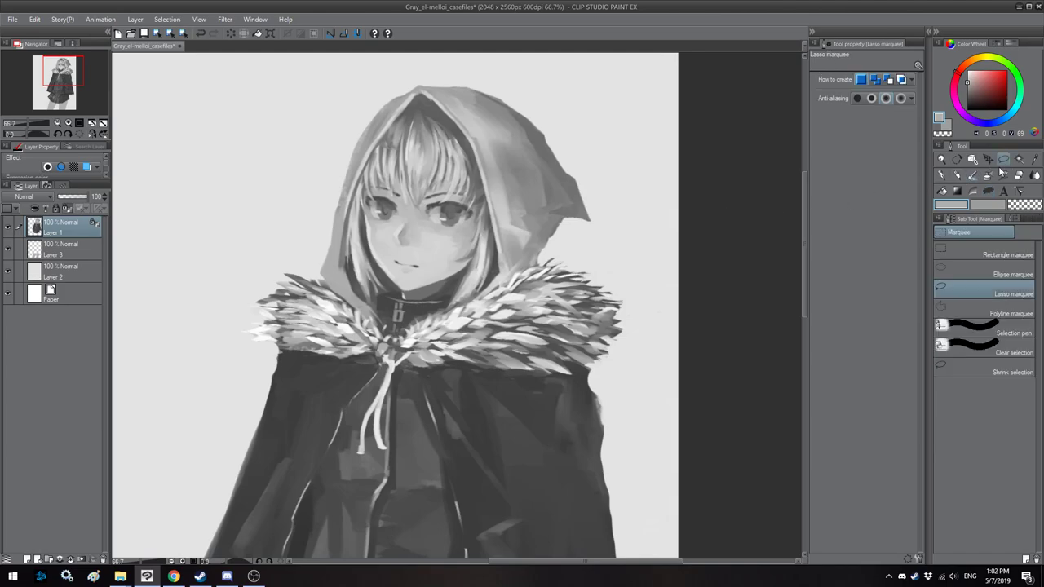
{"action": "mouse_move", "coordinate": [593, 108]}
{"action": "left_mouse_down"}
{"action": "mouse_move", "coordinate": [397, 77]}
{"action": "mouse_move", "coordinate": [321, 236]}
{"action": "left_mouse_up"}
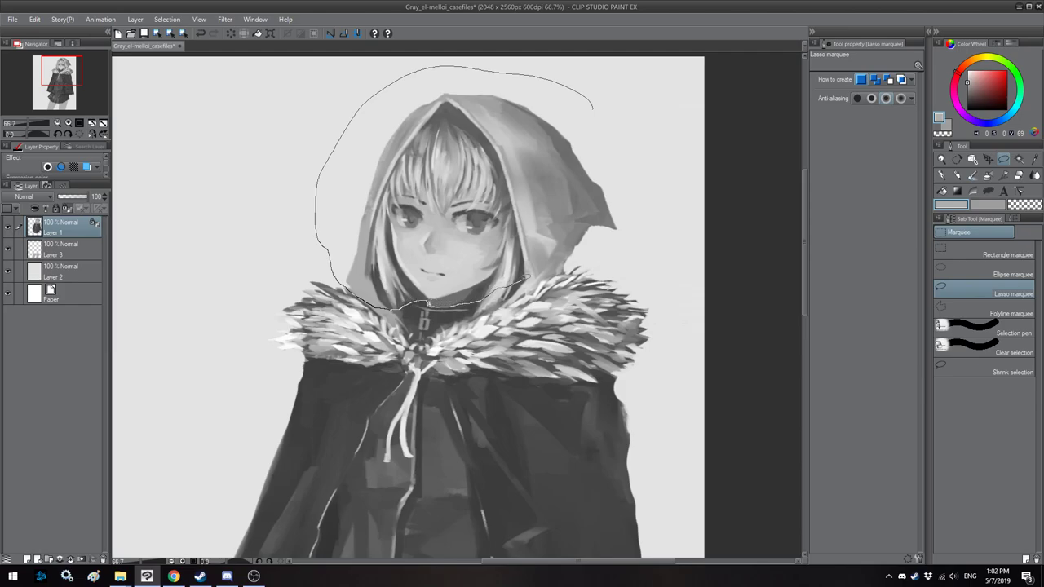
{"action": "mouse_move", "coordinate": [578, 261]}
{"action": "left_mouse_down"}
{"action": "mouse_move", "coordinate": [627, 97]}
{"action": "mouse_move", "coordinate": [604, 99]}
{"action": "left_mouse_up"}
{"action": "key", "text": "ctrl+t"}
{"action": "scroll", "coordinate": [306, 92], "scroll_direction": "down", "scroll_amount": 1}
{"action": "left_click_drag", "start_coordinate": [306, 93], "coordinate": [293, 118]}
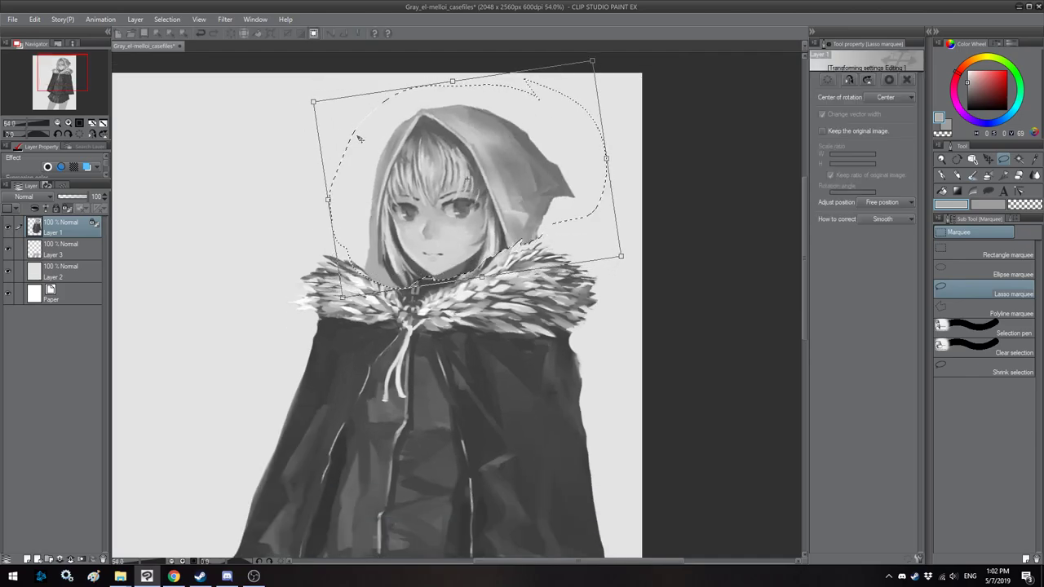
Step: Nudge the rotated head and hood slightly upward from the fur collar, judging the fit in mirrored view
{"action": "key", "text": "h"}
{"action": "scroll", "coordinate": [415, 143], "scroll_direction": "down", "scroll_amount": 4}
{"action": "key", "text": "h"}
{"action": "key", "text": "h"}
{"action": "scroll", "coordinate": [476, 159], "scroll_direction": "up", "scroll_amount": 1}
{"action": "scroll", "coordinate": [477, 160], "scroll_direction": "up", "scroll_amount": 1}
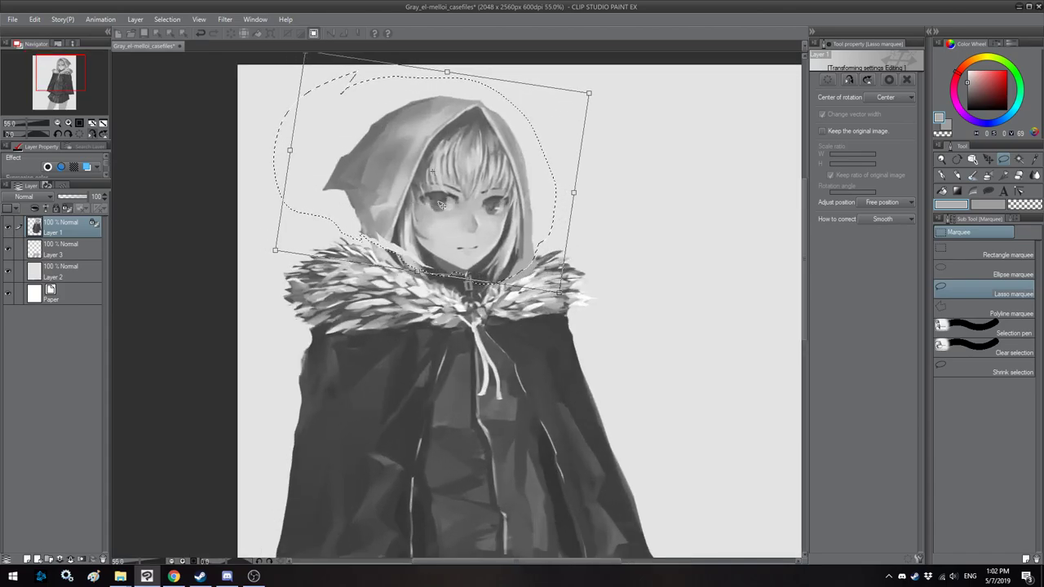
{"action": "scroll", "coordinate": [450, 236], "scroll_direction": "up", "scroll_amount": 5}
{"action": "scroll", "coordinate": [457, 265], "scroll_direction": "up", "scroll_amount": 1}
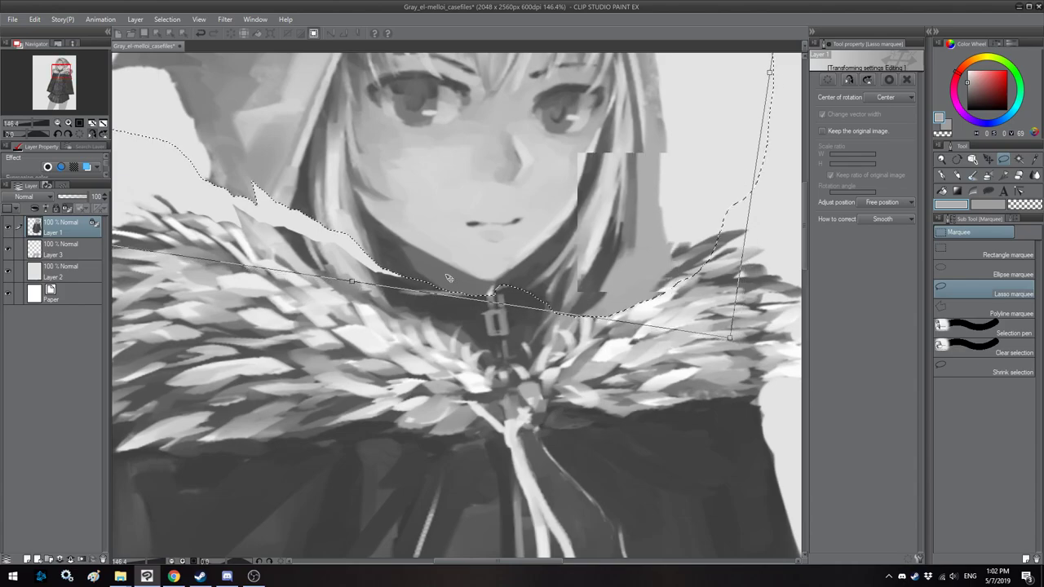
{"action": "mouse_move", "coordinate": [458, 252]}
{"action": "left_mouse_down"}
{"action": "mouse_move", "coordinate": [447, 265]}
{"action": "mouse_move", "coordinate": [461, 266]}
{"action": "left_mouse_up"}
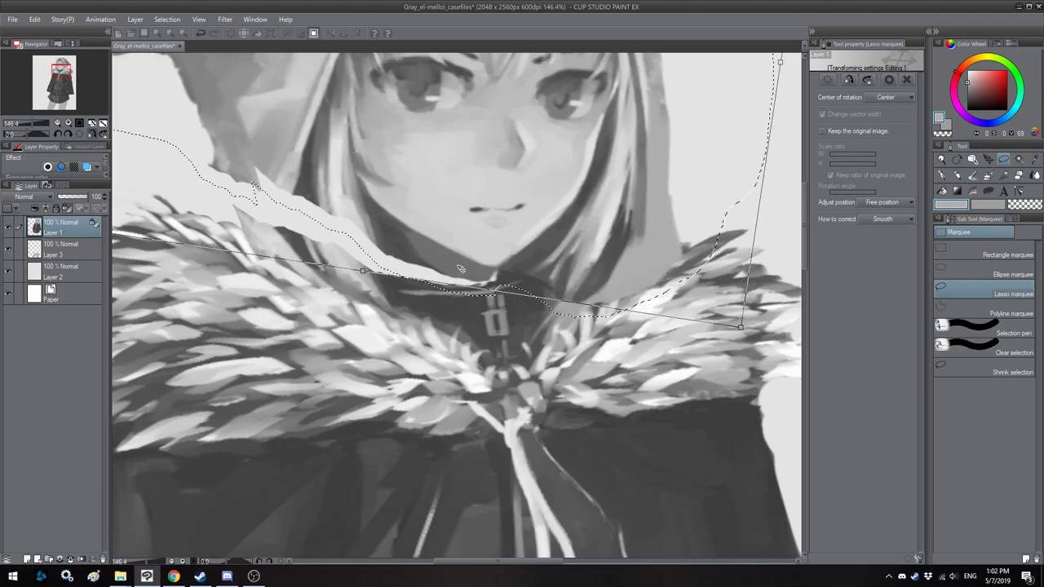
Step: Adjust the head's placement over the neck once more and apply the transformation
{"action": "scroll", "coordinate": [514, 262], "scroll_direction": "down", "scroll_amount": 2}
{"action": "scroll", "coordinate": [540, 234], "scroll_direction": "down", "scroll_amount": 6}
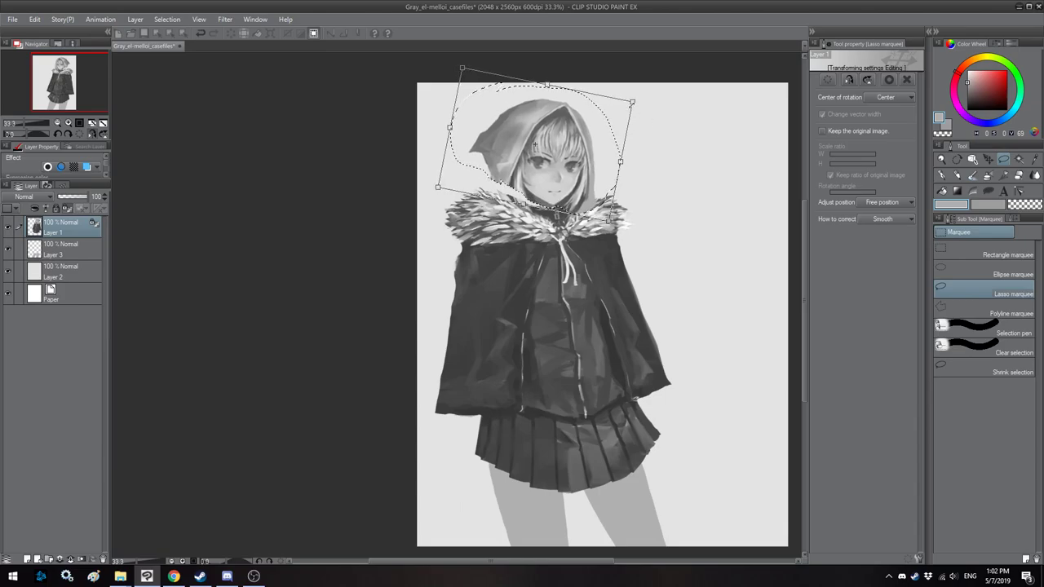
{"action": "scroll", "coordinate": [432, 177], "scroll_direction": "up", "scroll_amount": 4}
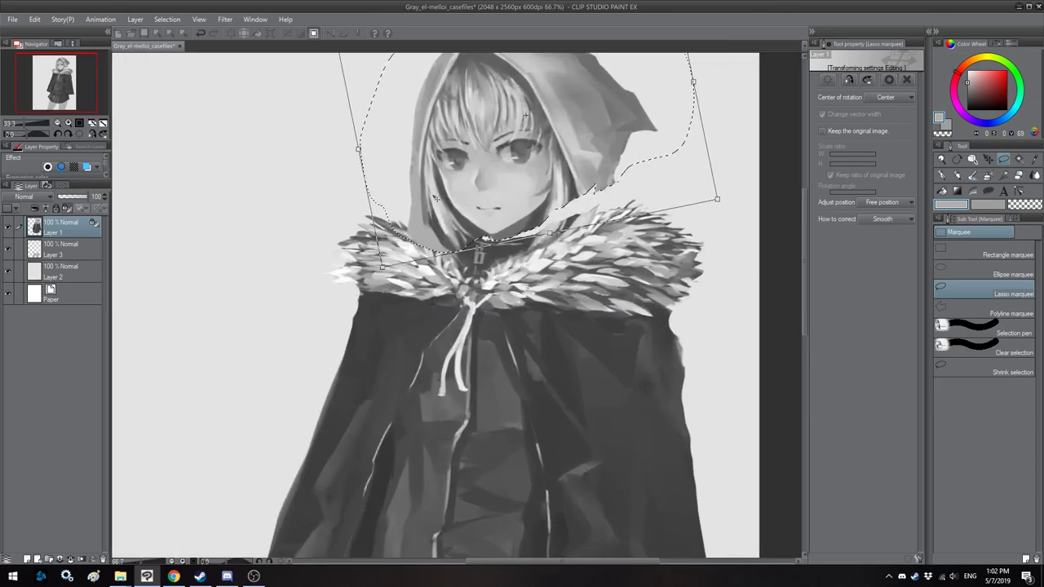
{"action": "scroll", "coordinate": [435, 199], "scroll_direction": "up", "scroll_amount": 1}
{"action": "left_click_drag", "start_coordinate": [423, 233], "coordinate": [452, 232]}
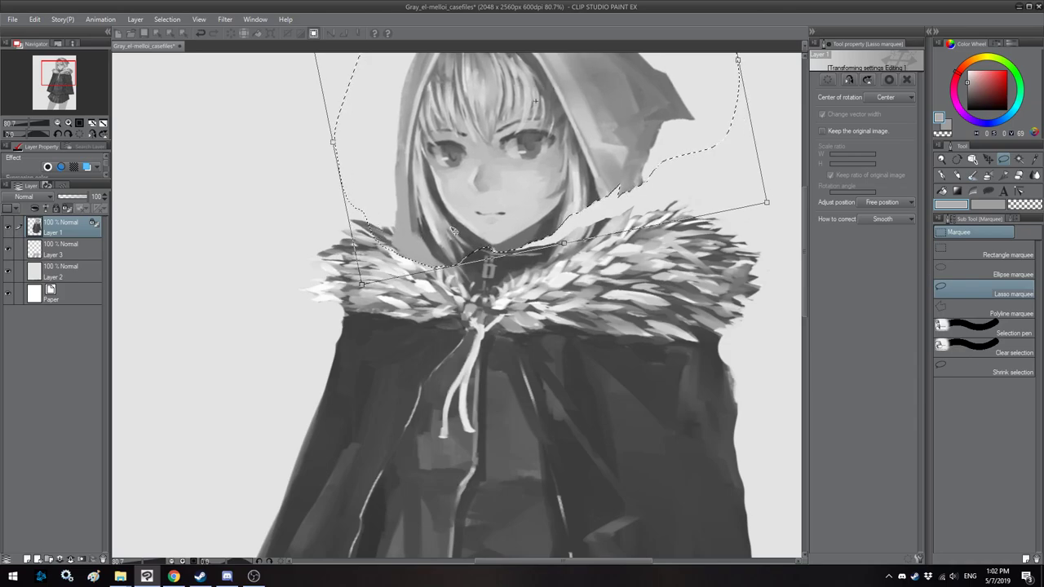
{"action": "key", "text": "Return"}
Step: Examine the repositioned head against the whole figure in normal and mirrored views
{"action": "scroll", "coordinate": [482, 171], "scroll_direction": "down", "scroll_amount": 5}
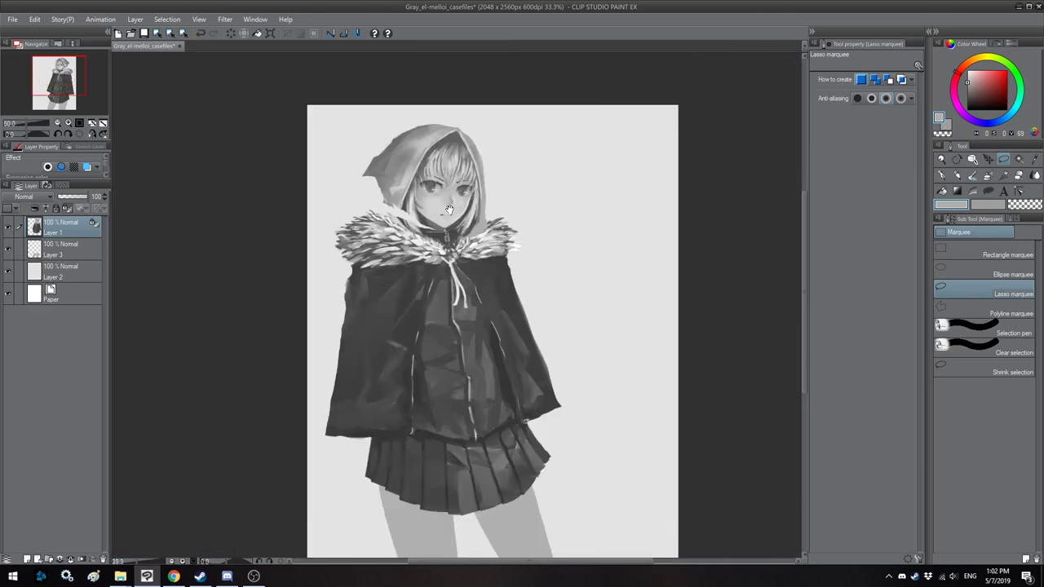
{"action": "scroll", "coordinate": [482, 170], "scroll_direction": "down", "scroll_amount": 5}
{"action": "key", "text": "h"}
{"action": "scroll", "coordinate": [468, 169], "scroll_direction": "up", "scroll_amount": 5}
{"action": "key", "text": "h"}
{"action": "scroll", "coordinate": [435, 203], "scroll_direction": "up", "scroll_amount": 4}
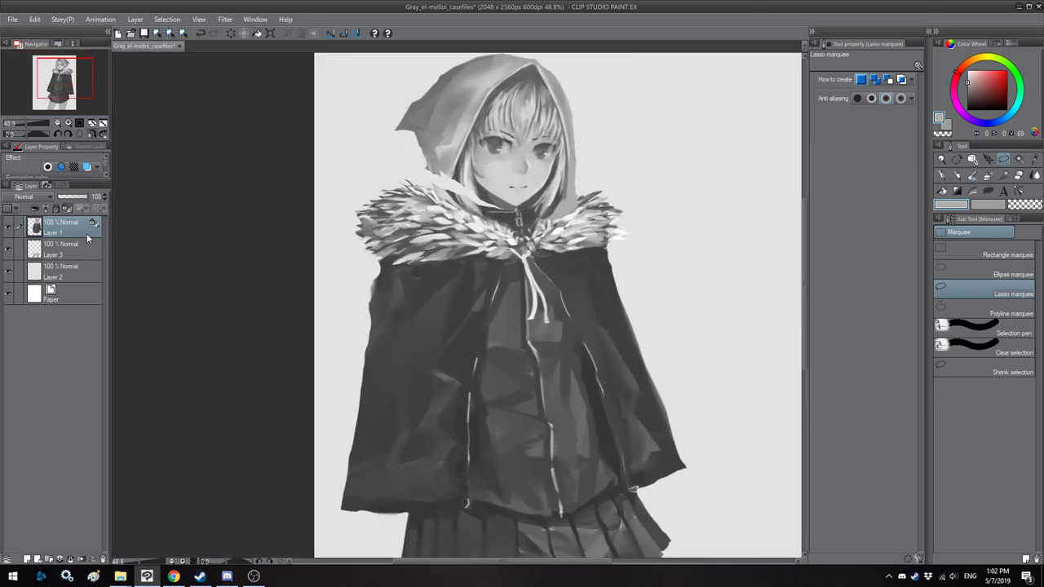
Step: Unlock Layer 1's transparent pixels, add a new layer directly above Layer 3 and clear the stray lasso selection
{"action": "left_click", "coordinate": [69, 210]}
{"action": "key", "text": "h"}
{"action": "key", "text": "h"}
{"action": "scroll", "coordinate": [480, 185], "scroll_direction": "up", "scroll_amount": 5}
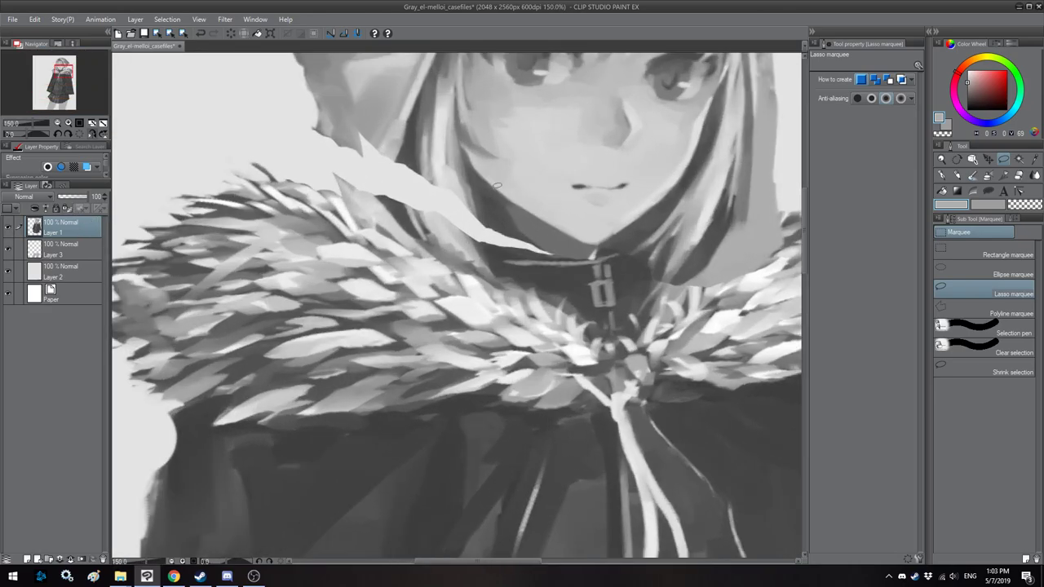
{"action": "key", "text": "h"}
{"action": "left_click_drag", "start_coordinate": [493, 189], "coordinate": [469, 236]}
{"action": "left_click", "coordinate": [56, 256]}
{"action": "left_click", "coordinate": [29, 560]}
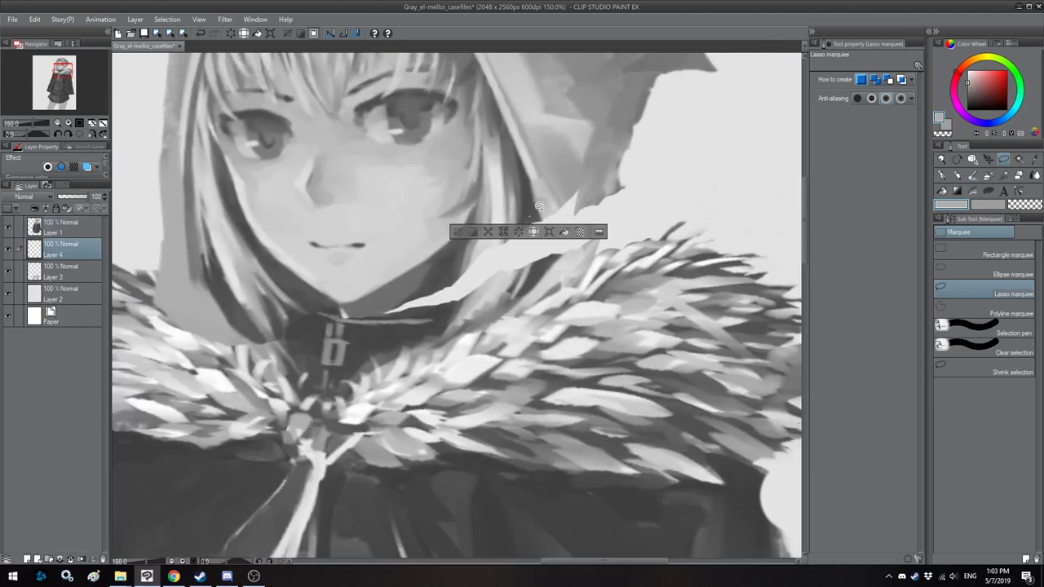
{"action": "key", "text": "ctrl+d"}
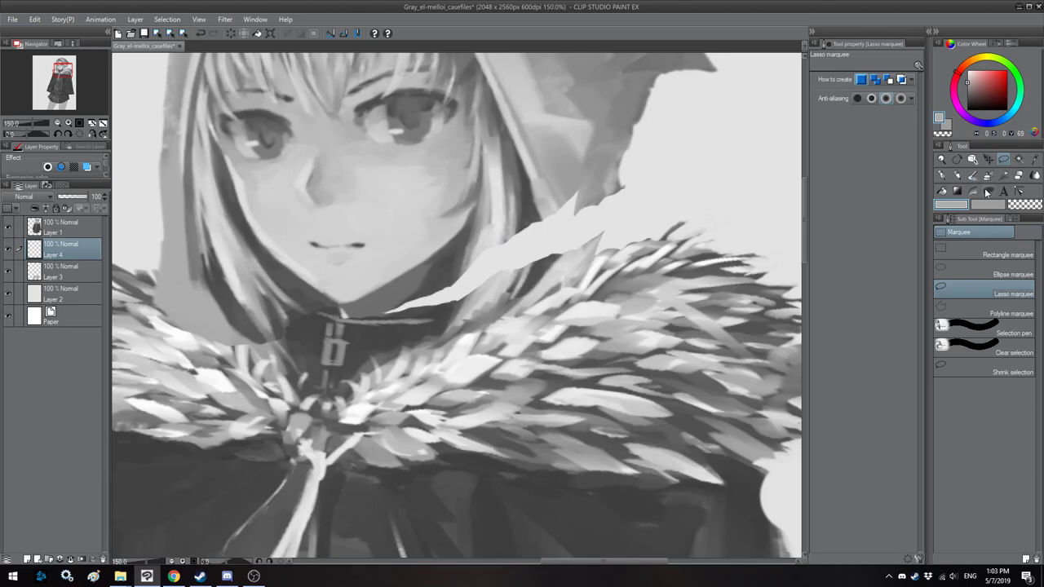
Step: Fill the gap between the hood and the fur collar with mid grey on the new layer using Lasso fill
{"action": "left_click", "coordinate": [987, 191]}
{"action": "left_click_drag", "start_coordinate": [499, 229], "coordinate": [593, 173]}
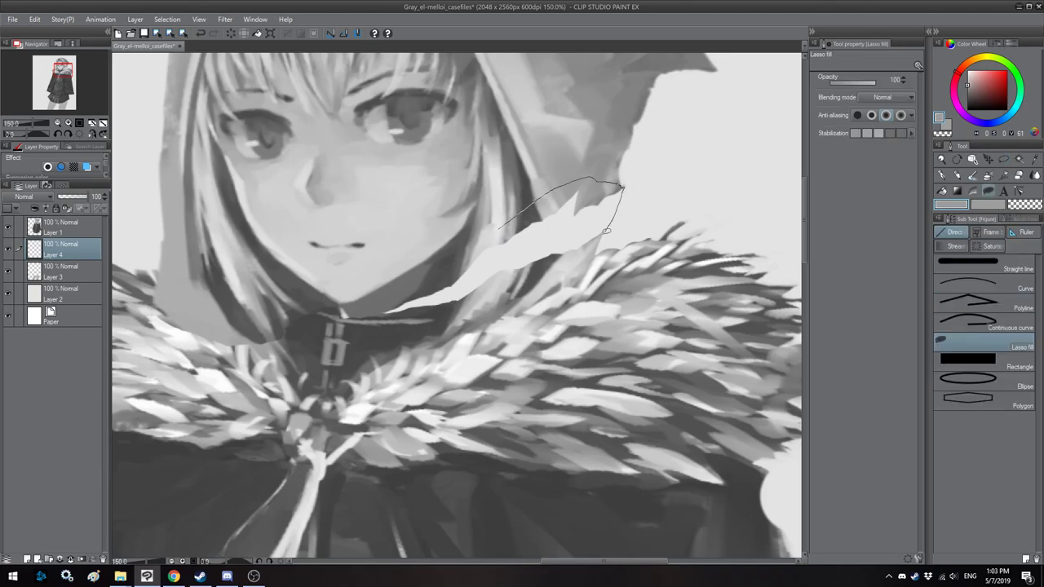
{"action": "mouse_move", "coordinate": [602, 245]}
{"action": "left_mouse_down"}
{"action": "mouse_move", "coordinate": [534, 287]}
{"action": "mouse_move", "coordinate": [326, 341]}
{"action": "mouse_move", "coordinate": [204, 330]}
{"action": "mouse_move", "coordinate": [306, 200]}
{"action": "mouse_move", "coordinate": [488, 211]}
{"action": "left_mouse_up"}
{"action": "scroll", "coordinate": [437, 217], "scroll_direction": "down", "scroll_amount": 3}
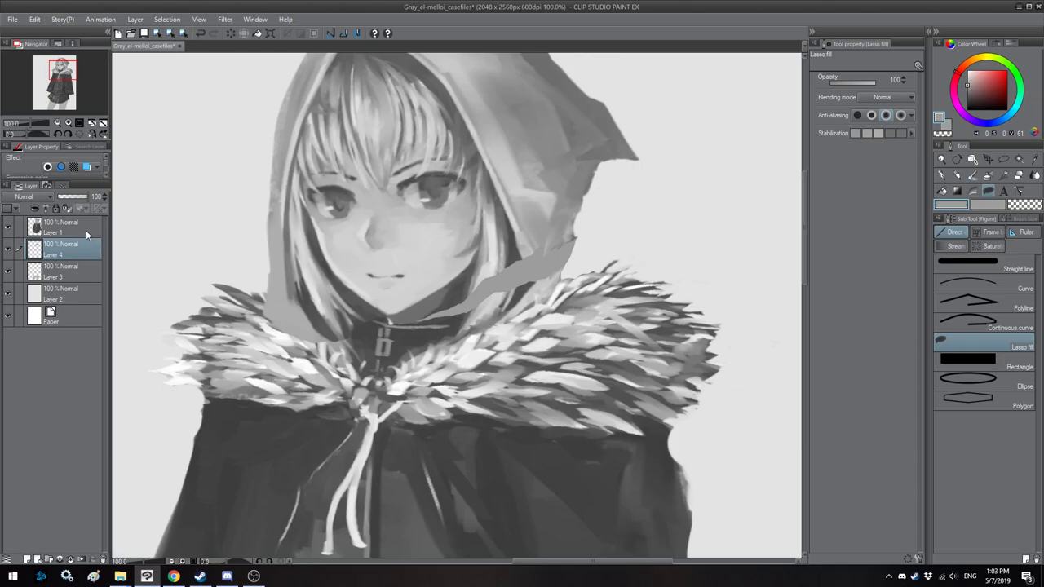
Step: Merge Layer 1 with Layer 4 below it and lock the merged layer's transparent pixels
{"action": "right_click", "coordinate": [86, 234]}
{"action": "left_click", "coordinate": [122, 474]}
{"action": "left_click", "coordinate": [68, 210]}
Step: Extend the hood's lower edge on its pointed side over the grey patch using a reduced knife1 brush and sampled greys
{"action": "scroll", "coordinate": [523, 219], "scroll_direction": "up", "scroll_amount": 3}
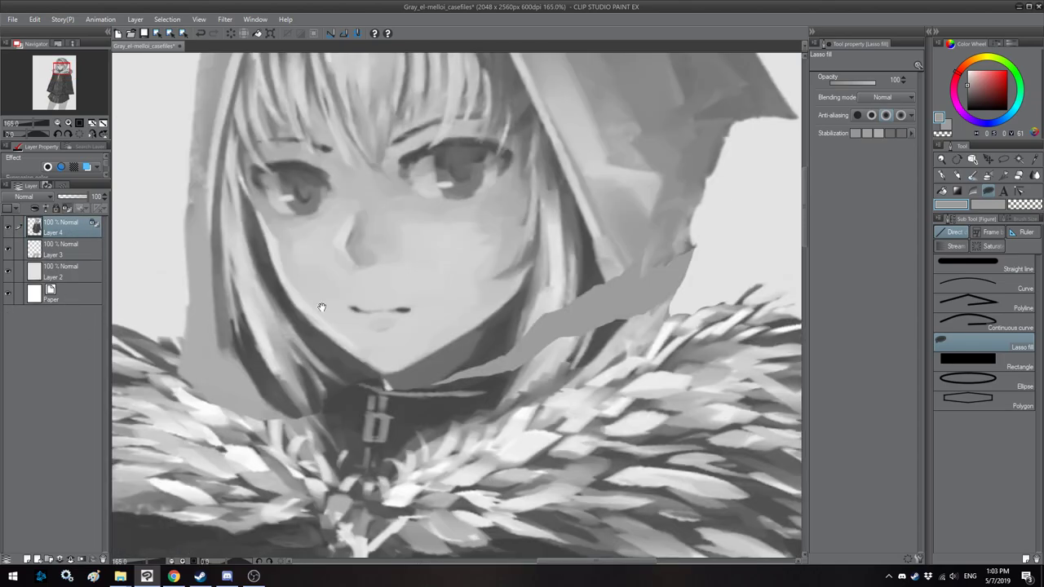
{"action": "left_click_drag", "start_coordinate": [322, 306], "coordinate": [272, 308]}
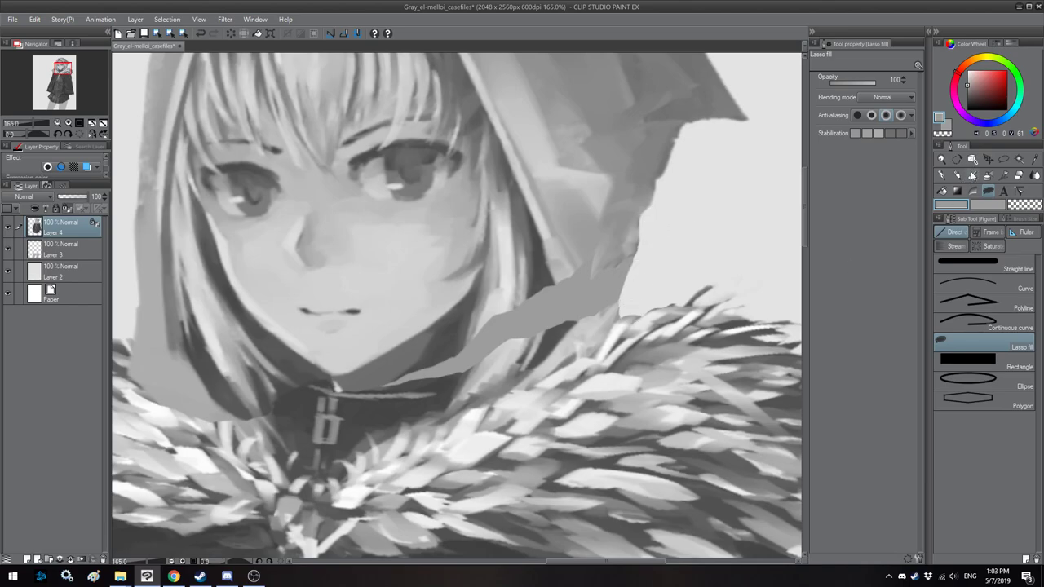
{"action": "left_click", "coordinate": [973, 175]}
{"action": "left_click", "coordinate": [613, 253], "text": "alt"}
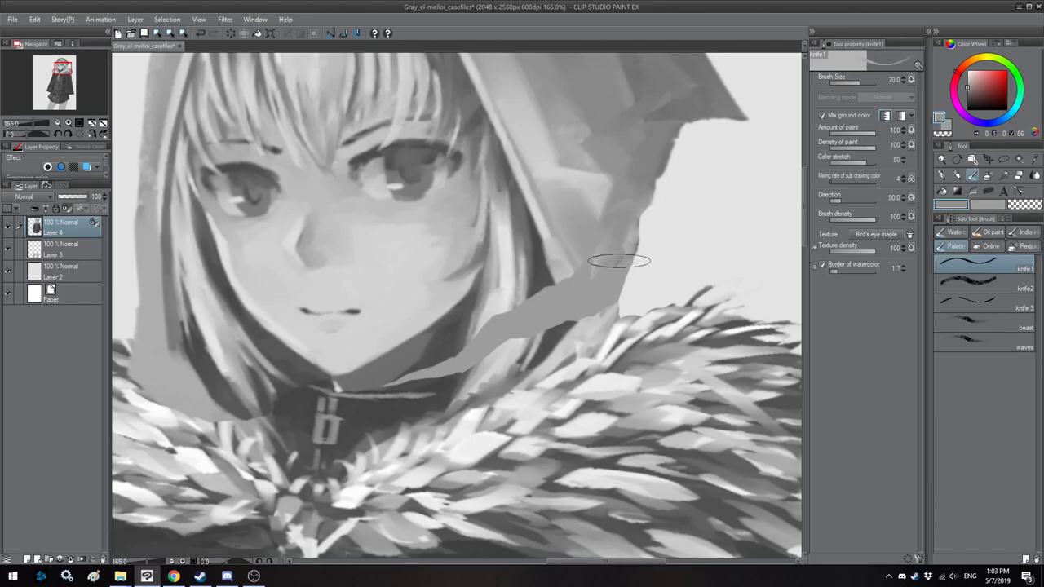
{"action": "key", "text": "bracketleft"}
{"action": "key", "text": "bracketleft"}
{"action": "key", "text": "bracketleft"}
{"action": "key", "text": "bracketleft"}
{"action": "key", "text": "bracketleft"}
{"action": "key", "text": "bracketleft"}
{"action": "key", "text": "bracketleft"}
{"action": "left_click_drag", "start_coordinate": [620, 255], "coordinate": [614, 286]}
{"action": "left_click", "coordinate": [630, 245], "text": "alt"}
{"action": "key", "text": "bracketright"}
{"action": "mouse_move", "coordinate": [633, 248]}
{"action": "left_mouse_down"}
{"action": "mouse_move", "coordinate": [592, 324]}
{"action": "mouse_move", "coordinate": [618, 303]}
{"action": "left_mouse_up"}
Step: Paint the hood's dark inner shadow down into the grey patch between the hair and the hood edge
{"action": "left_click", "coordinate": [593, 325], "text": "alt"}
{"action": "left_click", "coordinate": [542, 280], "text": "alt"}
{"action": "key", "text": "bracketleft"}
{"action": "left_click_drag", "start_coordinate": [549, 284], "coordinate": [569, 303]}
{"action": "key", "text": "bracketright"}
{"action": "key", "text": "bracketright"}
{"action": "mouse_move", "coordinate": [554, 292]}
{"action": "left_mouse_down"}
{"action": "mouse_move", "coordinate": [566, 320]}
{"action": "mouse_move", "coordinate": [550, 316]}
{"action": "mouse_move", "coordinate": [541, 285]}
{"action": "mouse_move", "coordinate": [541, 335]}
{"action": "left_mouse_up"}
{"action": "mouse_move", "coordinate": [552, 295]}
{"action": "left_mouse_down"}
{"action": "mouse_move", "coordinate": [562, 322]}
{"action": "mouse_move", "coordinate": [526, 311]}
{"action": "mouse_move", "coordinate": [548, 331]}
{"action": "left_mouse_up"}
Step: Shape the boundary between the grey hair lock and the hood's inner shadow with smaller strokes, down to brush size 17
{"action": "left_click", "coordinate": [526, 321], "text": "alt"}
{"action": "key", "text": "bracketleft"}
{"action": "mouse_move", "coordinate": [506, 320]}
{"action": "left_mouse_down"}
{"action": "mouse_move", "coordinate": [552, 257]}
{"action": "mouse_move", "coordinate": [571, 300]}
{"action": "left_mouse_up"}
{"action": "left_click", "coordinate": [584, 226], "text": "alt"}
{"action": "key", "text": "bracketleft"}
{"action": "left_click_drag", "start_coordinate": [587, 270], "coordinate": [577, 299]}
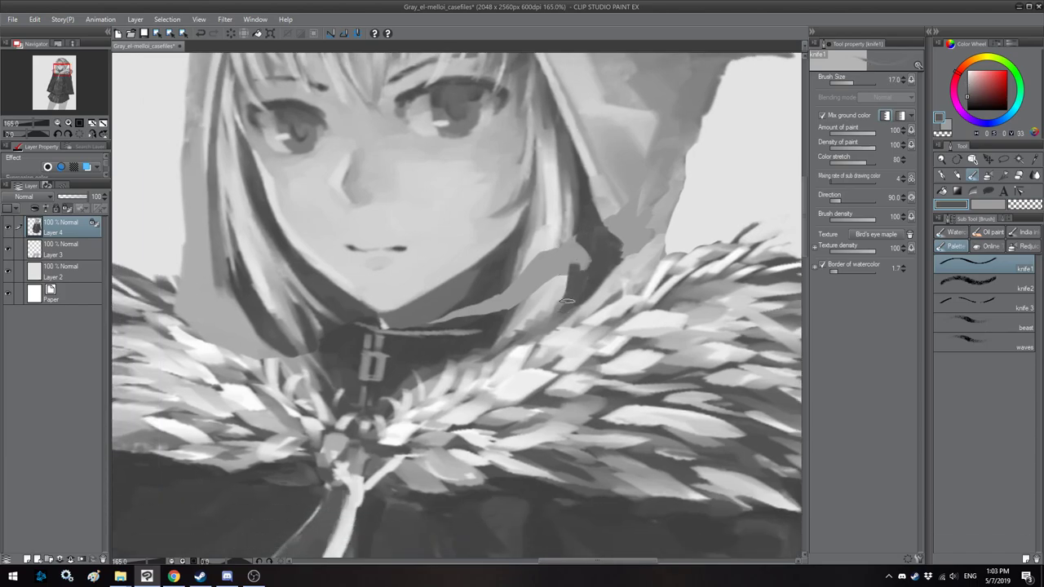
{"action": "mouse_move", "coordinate": [592, 233]}
{"action": "left_mouse_down"}
{"action": "mouse_move", "coordinate": [582, 269]}
{"action": "mouse_move", "coordinate": [575, 245]}
{"action": "left_mouse_up"}
Step: Repaint the hood's lower rim where it meets the fur with sampled light greys at brush size 20
{"action": "left_click", "coordinate": [604, 199], "text": "alt"}
{"action": "key", "text": "bracketright"}
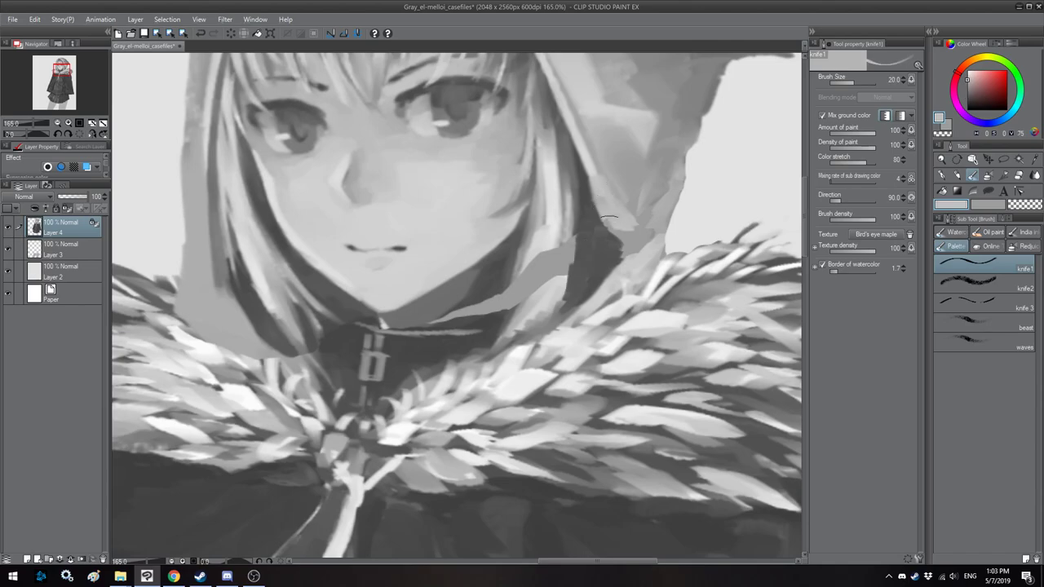
{"action": "mouse_move", "coordinate": [604, 218]}
{"action": "left_mouse_down"}
{"action": "mouse_move", "coordinate": [622, 238]}
{"action": "mouse_move", "coordinate": [605, 277]}
{"action": "left_mouse_up"}
{"action": "mouse_move", "coordinate": [641, 248]}
{"action": "left_mouse_down"}
{"action": "mouse_move", "coordinate": [653, 220]}
{"action": "mouse_move", "coordinate": [637, 224]}
{"action": "mouse_move", "coordinate": [648, 198]}
{"action": "mouse_move", "coordinate": [637, 177]}
{"action": "mouse_move", "coordinate": [639, 227]}
{"action": "mouse_move", "coordinate": [630, 210]}
{"action": "mouse_move", "coordinate": [652, 231]}
{"action": "left_mouse_up"}
{"action": "left_click", "coordinate": [637, 178], "text": "alt"}
{"action": "left_click", "coordinate": [631, 213], "text": "alt"}
{"action": "key", "text": "h"}
{"action": "key", "text": "ctrl+minus"}
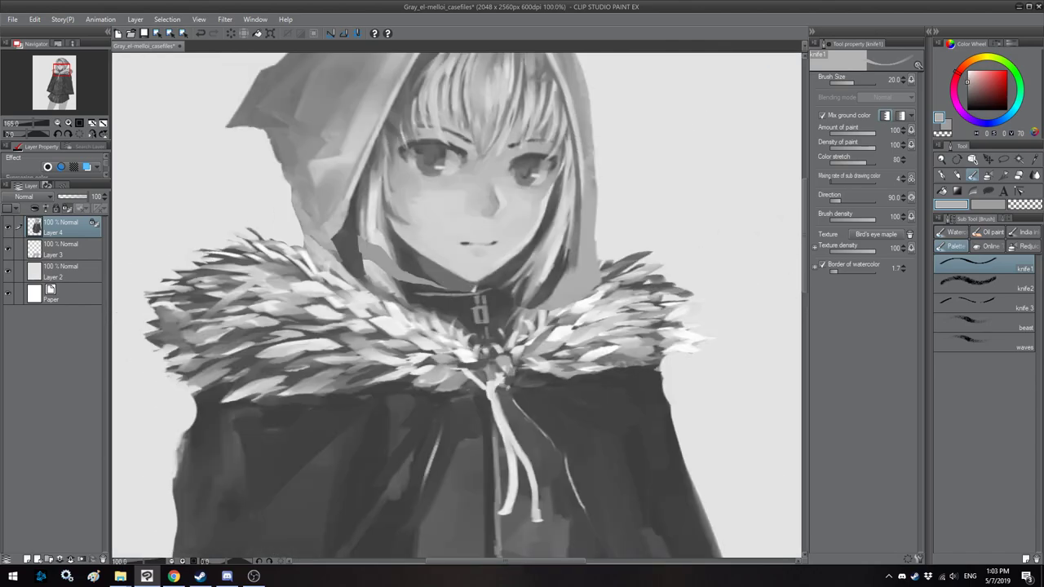
{"action": "left_click_drag", "start_coordinate": [413, 192], "coordinate": [442, 226]}
Step: Cover the leftover grey strip beneath the jaw with dark neck-shadow tones
{"action": "key", "text": "h"}
{"action": "scroll", "coordinate": [421, 270], "scroll_direction": "up", "scroll_amount": 3}
{"action": "left_click_drag", "start_coordinate": [517, 340], "coordinate": [522, 316]}
{"action": "left_click", "coordinate": [522, 292], "text": "alt"}
{"action": "mouse_move", "coordinate": [528, 270]}
{"action": "left_mouse_down"}
{"action": "mouse_move", "coordinate": [509, 320]}
{"action": "mouse_move", "coordinate": [507, 302]}
{"action": "mouse_move", "coordinate": [493, 324]}
{"action": "left_mouse_up"}
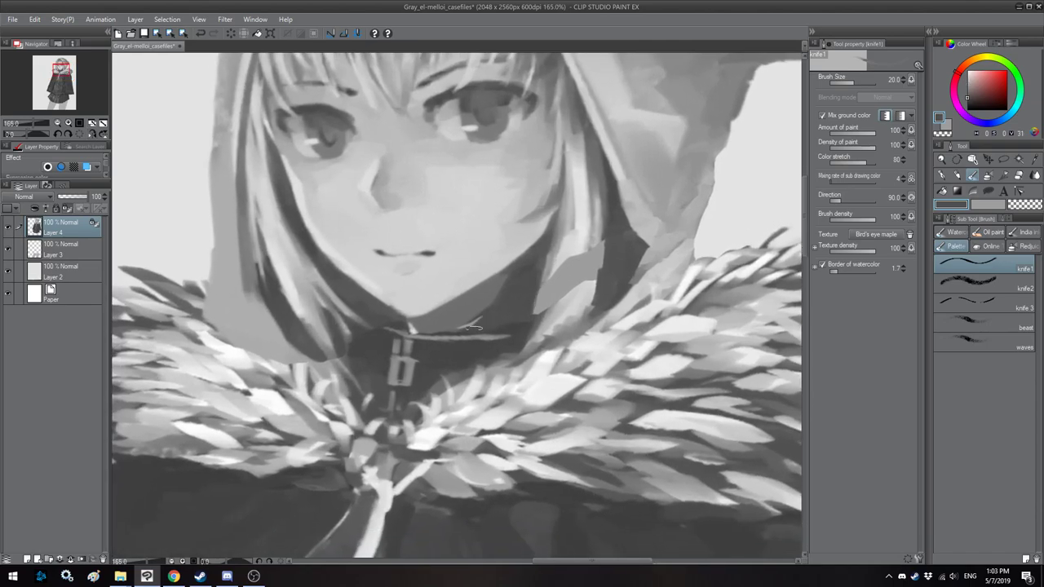
{"action": "left_click", "coordinate": [518, 320], "text": "alt"}
{"action": "left_click", "coordinate": [487, 304], "text": "alt"}
{"action": "mouse_move", "coordinate": [503, 279]}
{"action": "left_mouse_down"}
{"action": "mouse_move", "coordinate": [507, 319]}
{"action": "mouse_move", "coordinate": [493, 300]}
{"action": "mouse_move", "coordinate": [475, 318]}
{"action": "mouse_move", "coordinate": [492, 294]}
{"action": "mouse_move", "coordinate": [473, 316]}
{"action": "mouse_move", "coordinate": [491, 325]}
{"action": "mouse_move", "coordinate": [457, 327]}
{"action": "left_mouse_up"}
{"action": "key", "text": "]"}
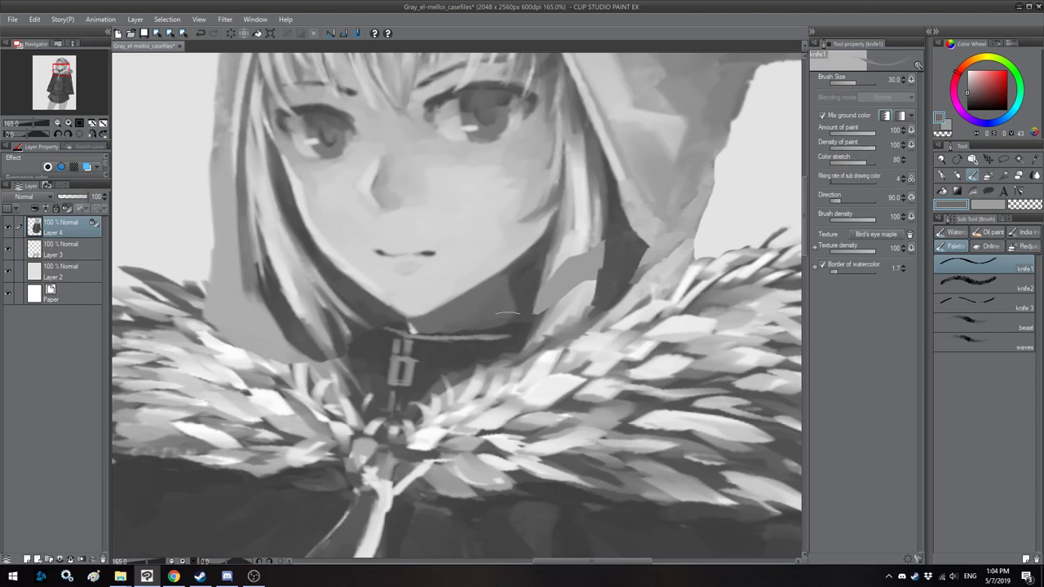
Step: Blend the neck shadow beside the hair with sampled dark greys at brush size 20, working in mirrored view
{"action": "key", "text": "h"}
{"action": "key", "text": "["}
{"action": "mouse_move", "coordinate": [460, 268]}
{"action": "left_mouse_down"}
{"action": "mouse_move", "coordinate": [459, 314]}
{"action": "mouse_move", "coordinate": [475, 322]}
{"action": "left_mouse_up"}
{"action": "left_click", "coordinate": [448, 282], "text": "alt"}
{"action": "left_click", "coordinate": [487, 303], "text": "alt"}
Step: Examine the repaired neck and the overall pose in mirrored, zoomed-out and enlarged views
{"action": "scroll", "coordinate": [494, 285], "scroll_direction": "down", "scroll_amount": 8}
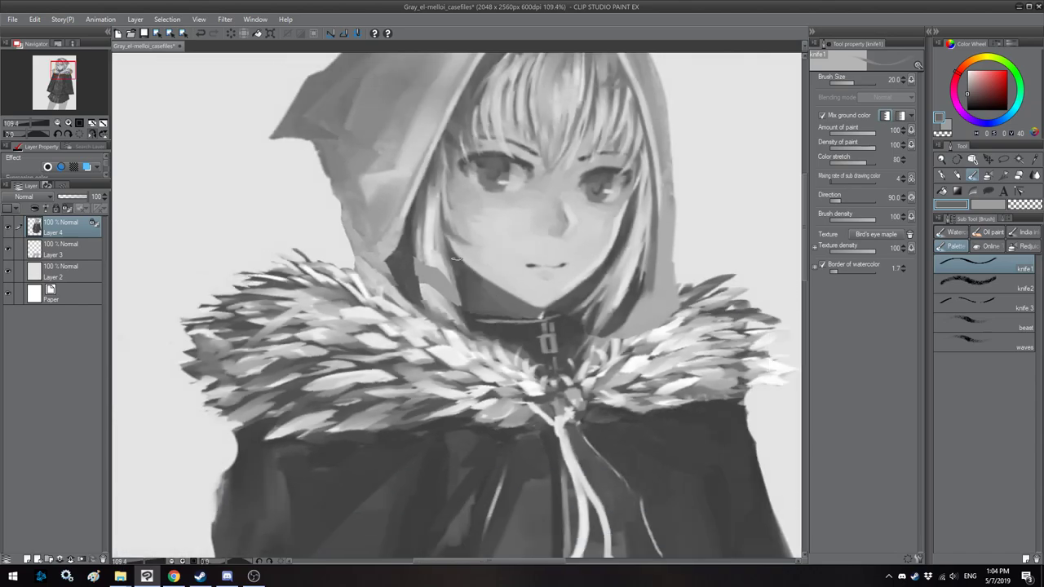
{"action": "key", "text": "h"}
{"action": "scroll", "coordinate": [439, 139], "scroll_direction": "down", "scroll_amount": 8}
{"action": "key", "text": "h"}
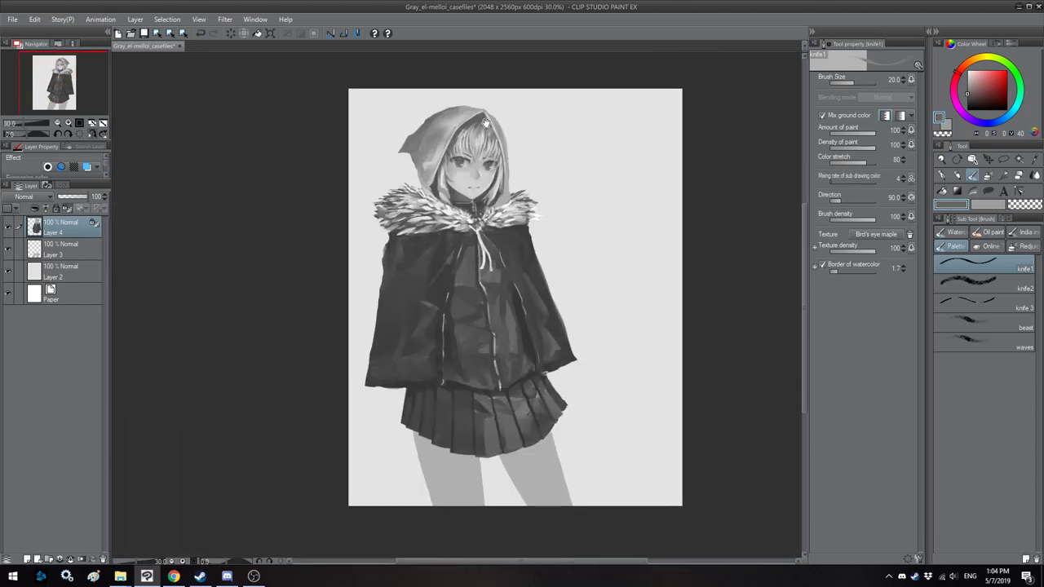
{"action": "scroll", "coordinate": [481, 140], "scroll_direction": "up", "scroll_amount": 4}
{"action": "key", "text": "h"}
{"action": "scroll", "coordinate": [458, 175], "scroll_direction": "up", "scroll_amount": 11}
{"action": "scroll", "coordinate": [424, 225], "scroll_direction": "up", "scroll_amount": 4}
{"action": "key", "text": "h"}
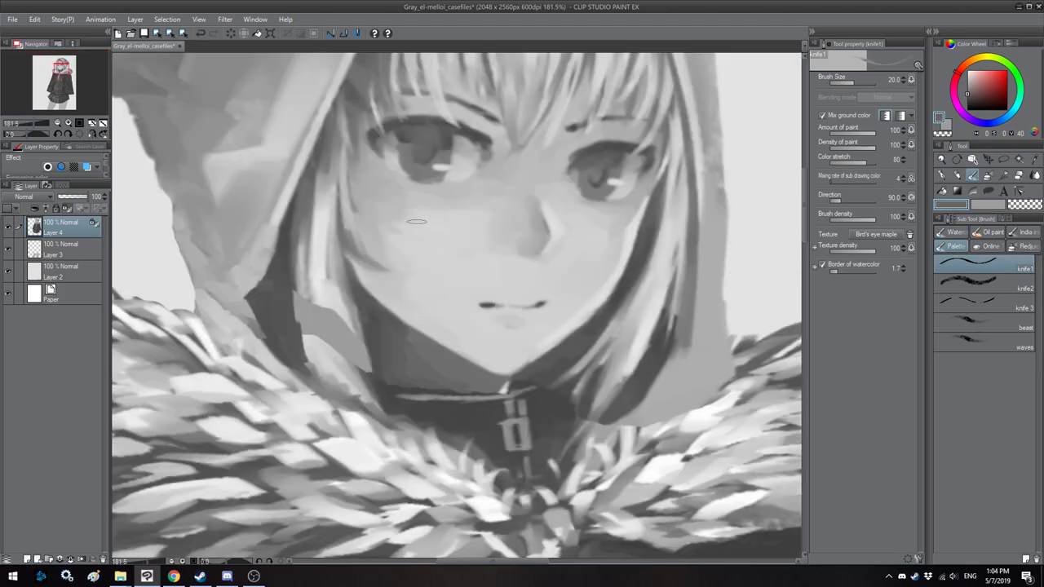
{"action": "scroll", "coordinate": [512, 197], "scroll_direction": "down", "scroll_amount": 5}
{"action": "scroll", "coordinate": [473, 222], "scroll_direction": "up", "scroll_amount": 4}
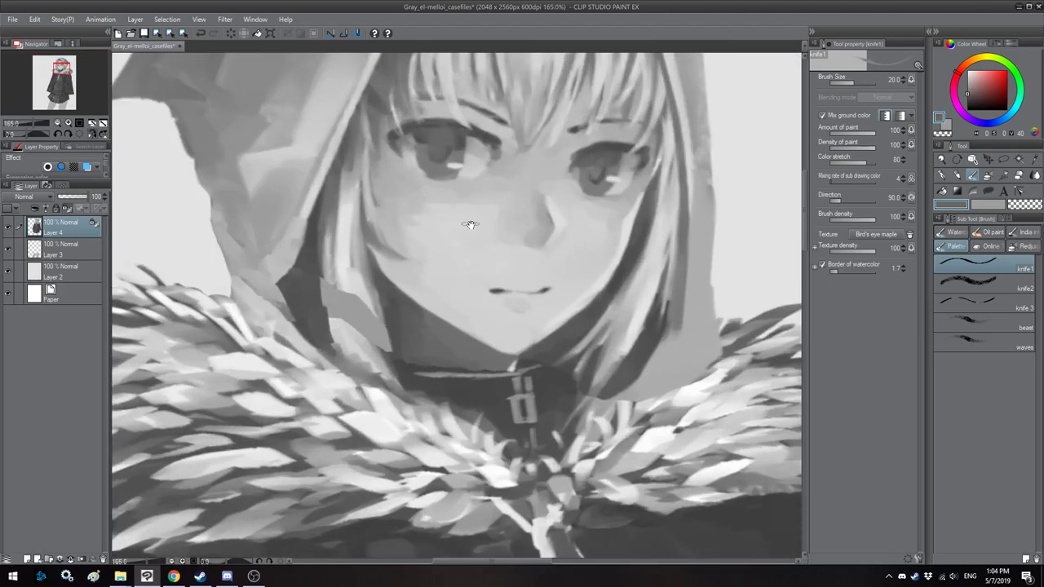
Step: Repaint the high collar's edge below the chin with sampled dark and mid greys, using brush size 12 for the detail
{"action": "left_click_drag", "start_coordinate": [556, 315], "coordinate": [513, 248]}
{"action": "left_click", "coordinate": [500, 305], "text": "alt"}
{"action": "key", "text": "bracketleft"}
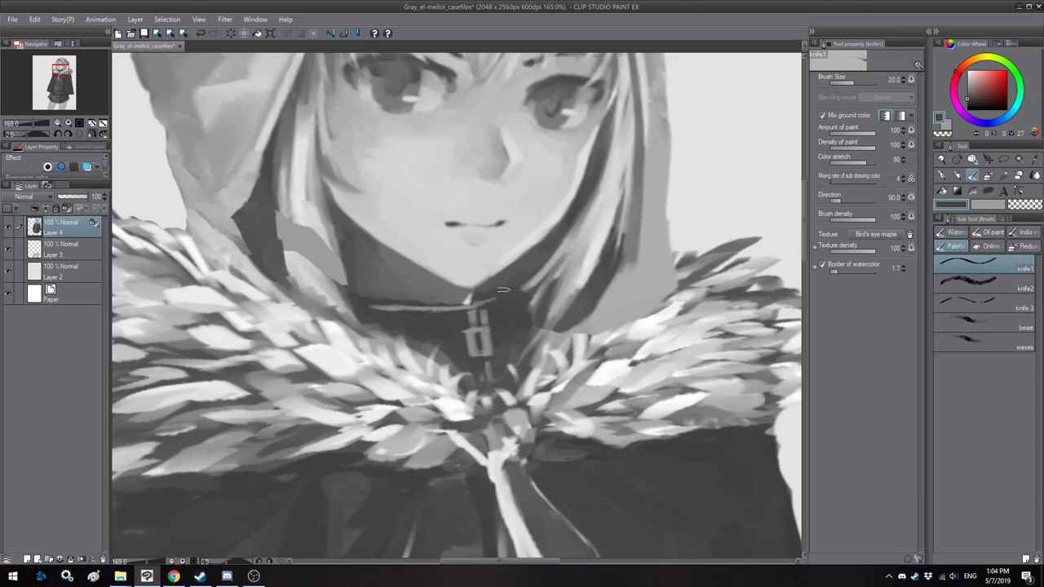
{"action": "left_click", "coordinate": [490, 299], "text": "alt"}
{"action": "key", "text": "bracketleft"}
{"action": "left_click", "coordinate": [522, 295], "text": "alt"}
{"action": "key", "text": "bracketright"}
{"action": "left_click", "coordinate": [530, 294], "text": "alt"}
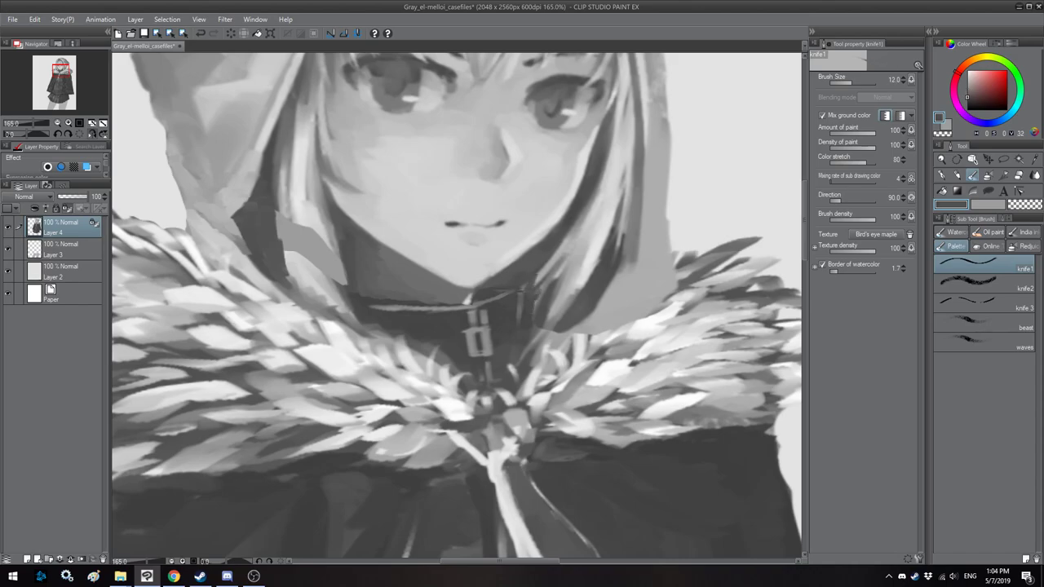
Step: Paint a dark shadow inside the hood around the hair tips on the side opposite the hood's point
{"action": "left_click", "coordinate": [585, 241], "text": "alt"}
{"action": "left_click", "coordinate": [595, 249], "text": "alt"}
{"action": "mouse_move", "coordinate": [598, 255]}
{"action": "left_mouse_down"}
{"action": "mouse_move", "coordinate": [561, 337]}
{"action": "mouse_move", "coordinate": [572, 308]}
{"action": "mouse_move", "coordinate": [552, 330]}
{"action": "mouse_move", "coordinate": [561, 333]}
{"action": "mouse_move", "coordinate": [630, 245]}
{"action": "mouse_move", "coordinate": [635, 292]}
{"action": "mouse_move", "coordinate": [624, 263]}
{"action": "mouse_move", "coordinate": [593, 327]}
{"action": "left_mouse_up"}
{"action": "left_click", "coordinate": [575, 327], "text": "alt"}
{"action": "key", "text": "bracketright"}
{"action": "left_click", "coordinate": [620, 246], "text": "alt"}
{"action": "key", "text": "bracketright"}
{"action": "left_click_drag", "start_coordinate": [611, 279], "coordinate": [578, 325]}
{"action": "left_click_drag", "start_coordinate": [607, 320], "coordinate": [569, 323]}
{"action": "left_click_drag", "start_coordinate": [652, 263], "coordinate": [601, 265]}
{"action": "left_click", "coordinate": [637, 271], "text": "alt"}
Step: Paint light strokes down the hood's narrow side beside the hair and even out the adjoining dark shadow
{"action": "left_click", "coordinate": [595, 79], "text": "alt"}
{"action": "key", "text": "bracketright"}
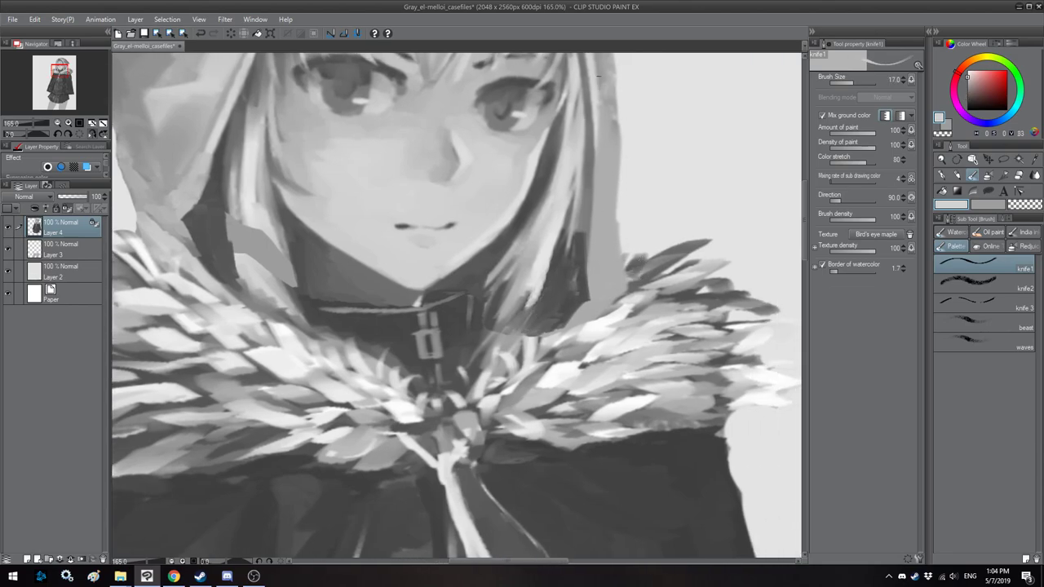
{"action": "mouse_move", "coordinate": [613, 114]}
{"action": "left_mouse_down"}
{"action": "mouse_move", "coordinate": [619, 262]}
{"action": "mouse_move", "coordinate": [610, 296]}
{"action": "mouse_move", "coordinate": [609, 277]}
{"action": "mouse_move", "coordinate": [584, 319]}
{"action": "left_mouse_up"}
{"action": "key", "text": "bracketright"}
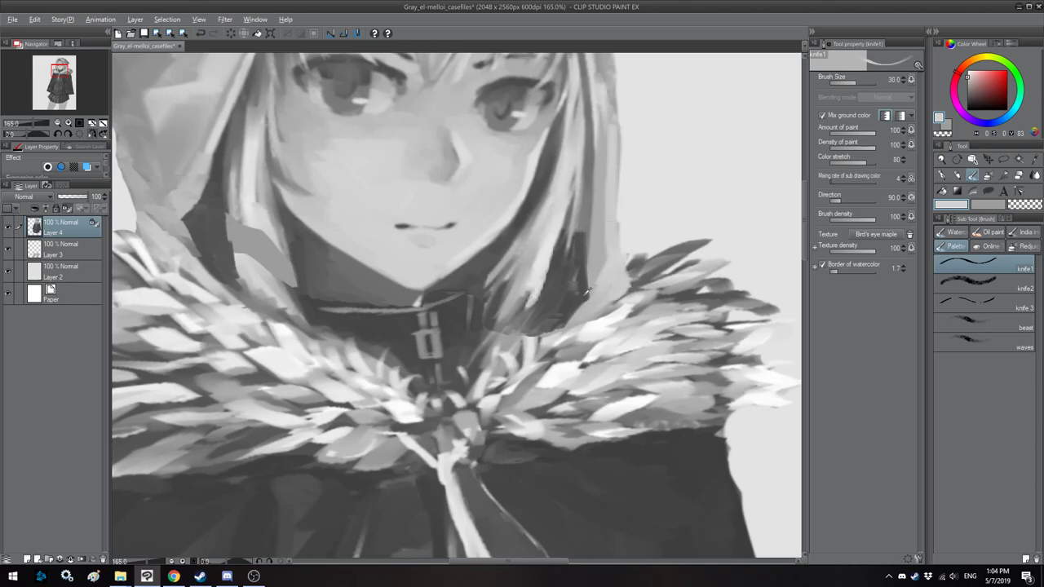
{"action": "left_click", "coordinate": [574, 280], "text": "alt"}
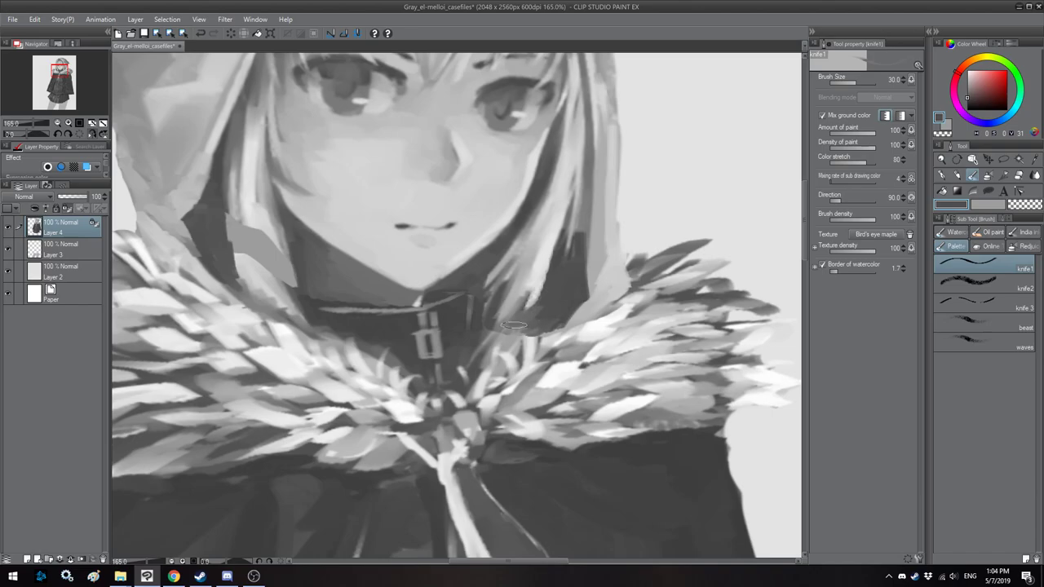
Step: Rework the hair locks beside the neck on the hood's narrow side with sampled light and dark tones
{"action": "scroll", "coordinate": [542, 310], "scroll_direction": "down", "scroll_amount": 5}
{"action": "scroll", "coordinate": [449, 250], "scroll_direction": "down", "scroll_amount": 1}
{"action": "key", "text": "h"}
{"action": "left_click", "coordinate": [519, 216], "text": "alt"}
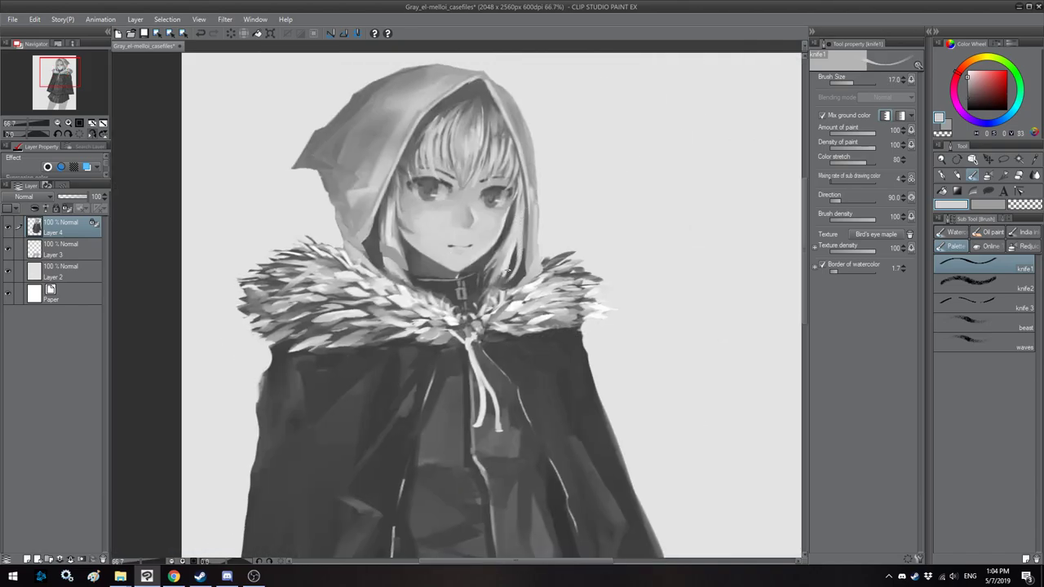
{"action": "key", "text": "bracketright"}
{"action": "left_click", "coordinate": [507, 239], "text": "alt"}
{"action": "key", "text": "bracketleft"}
{"action": "key", "text": "bracketleft"}
{"action": "left_click_drag", "start_coordinate": [508, 234], "coordinate": [495, 279]}
{"action": "key", "text": "bracketright"}
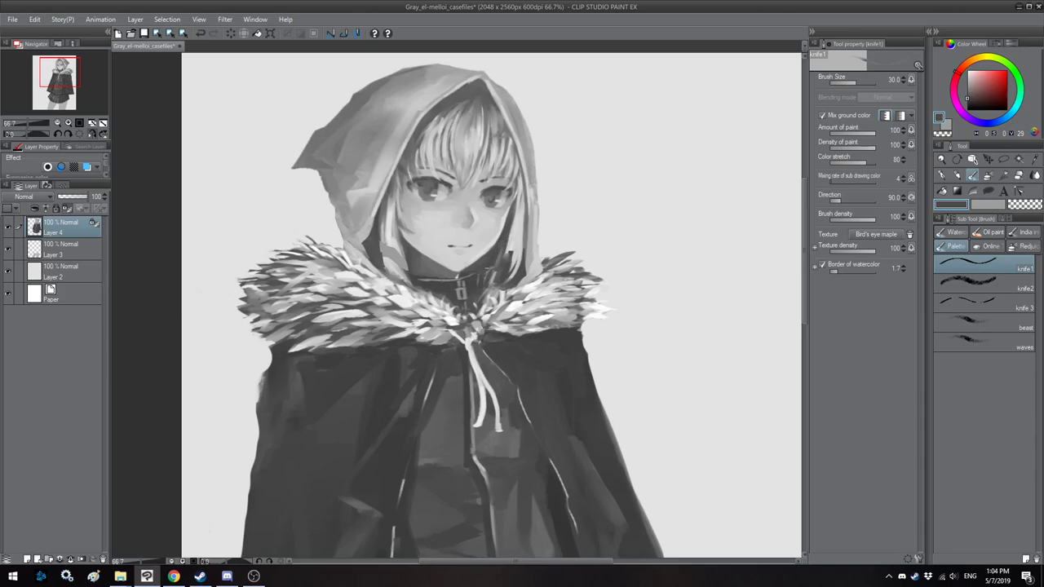
Step: Refine the dark gap between those hair tips and the high collar, reducing the brush to size 20
{"action": "left_click", "coordinate": [513, 238], "text": "alt"}
{"action": "key", "text": "bracketleft"}
{"action": "mouse_move", "coordinate": [513, 240]}
{"action": "left_mouse_down"}
{"action": "mouse_move", "coordinate": [505, 273]}
{"action": "mouse_move", "coordinate": [485, 286]}
{"action": "left_mouse_up"}
{"action": "left_click", "coordinate": [501, 273], "text": "alt"}
{"action": "key", "text": "bracketleft"}
{"action": "left_click", "coordinate": [481, 269], "text": "alt"}
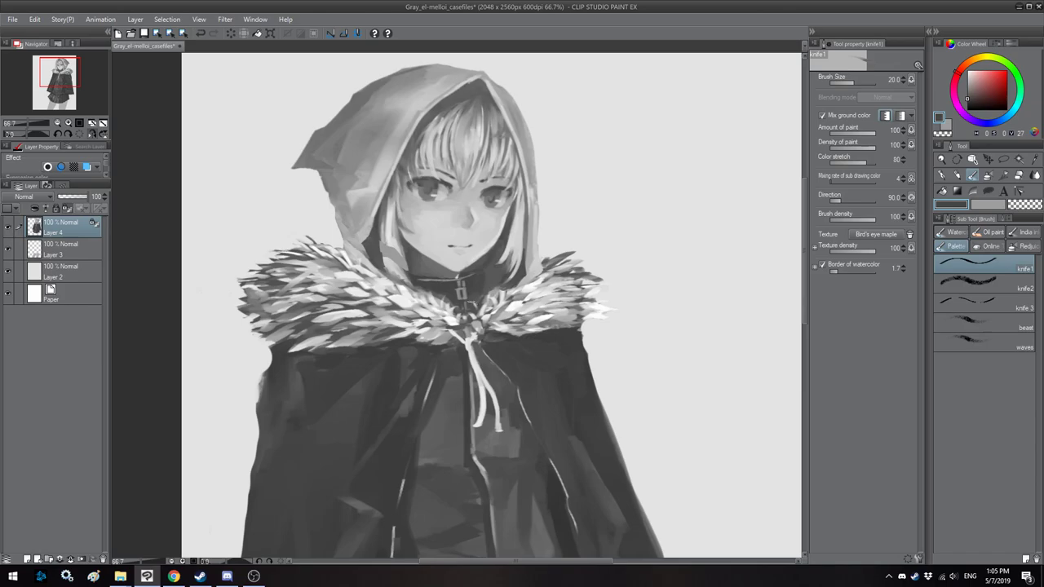
Step: Paint light hair locks down beside the neck on the hood's pointed side with sampled tones and brush size 15
{"action": "scroll", "coordinate": [473, 304], "scroll_direction": "down", "scroll_amount": 4}
{"action": "scroll", "coordinate": [494, 261], "scroll_direction": "up", "scroll_amount": 5}
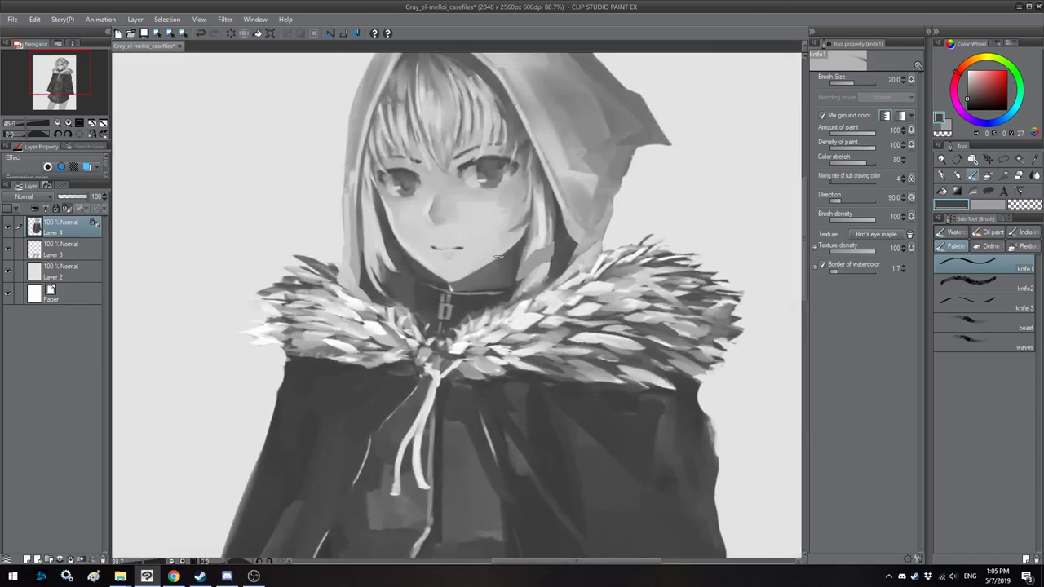
{"action": "left_click", "coordinate": [526, 250], "text": "alt"}
{"action": "key", "text": "bracketleft"}
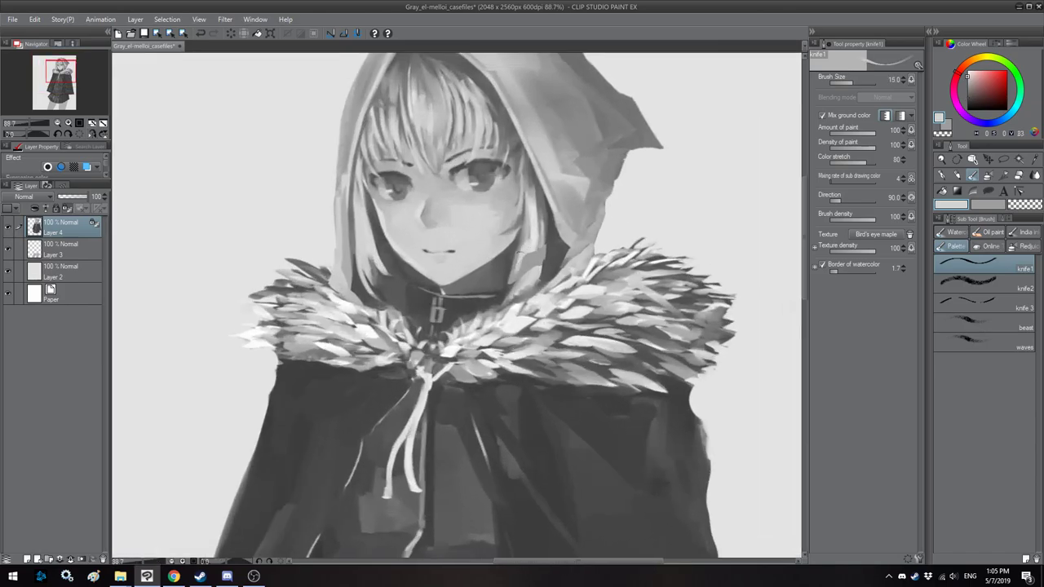
{"action": "mouse_move", "coordinate": [522, 274]}
{"action": "left_mouse_down"}
{"action": "mouse_move", "coordinate": [537, 241]}
{"action": "mouse_move", "coordinate": [542, 268]}
{"action": "mouse_move", "coordinate": [519, 290]}
{"action": "left_mouse_up"}
{"action": "left_click", "coordinate": [554, 256], "text": "alt"}
{"action": "key", "text": "bracketright"}
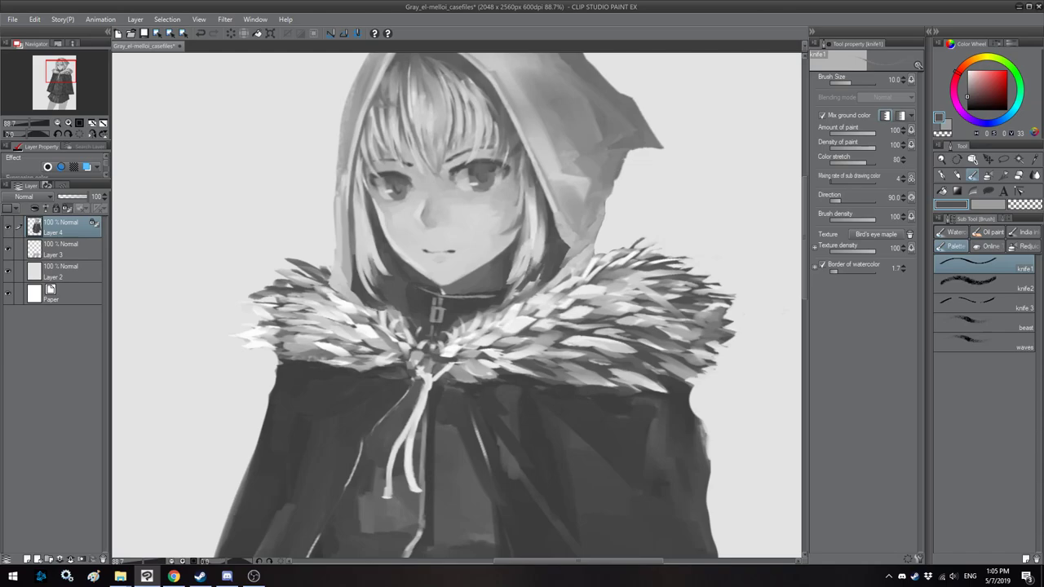
Step: Refine those hair tips and the dark gap between them and the hood, alternating sampled light and dark tones
{"action": "left_click", "coordinate": [499, 297], "text": "alt"}
{"action": "left_click", "coordinate": [550, 258], "text": "alt"}
{"action": "left_click", "coordinate": [534, 269], "text": "alt"}
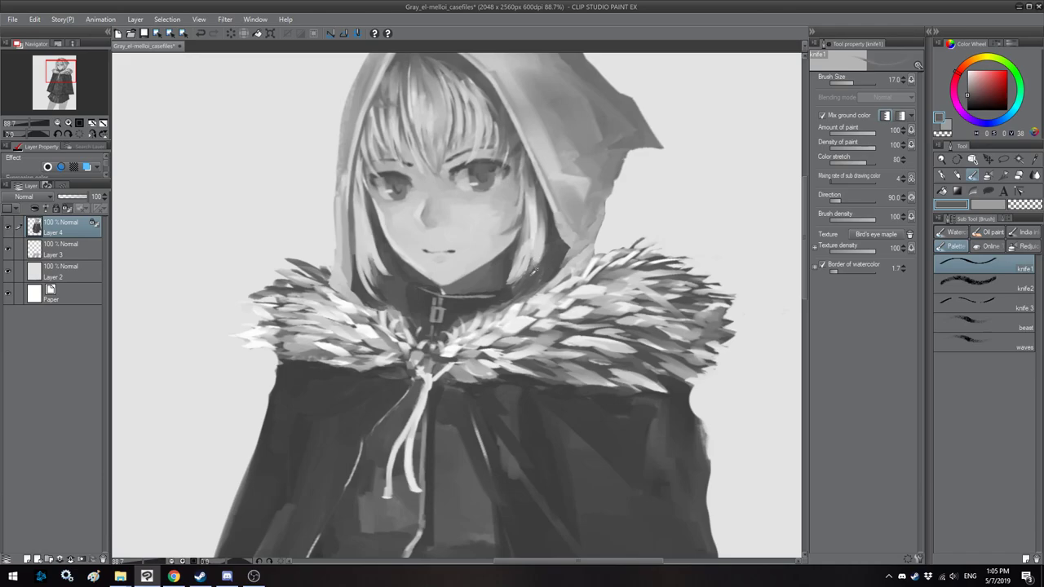
{"action": "left_click", "coordinate": [538, 247], "text": "alt"}
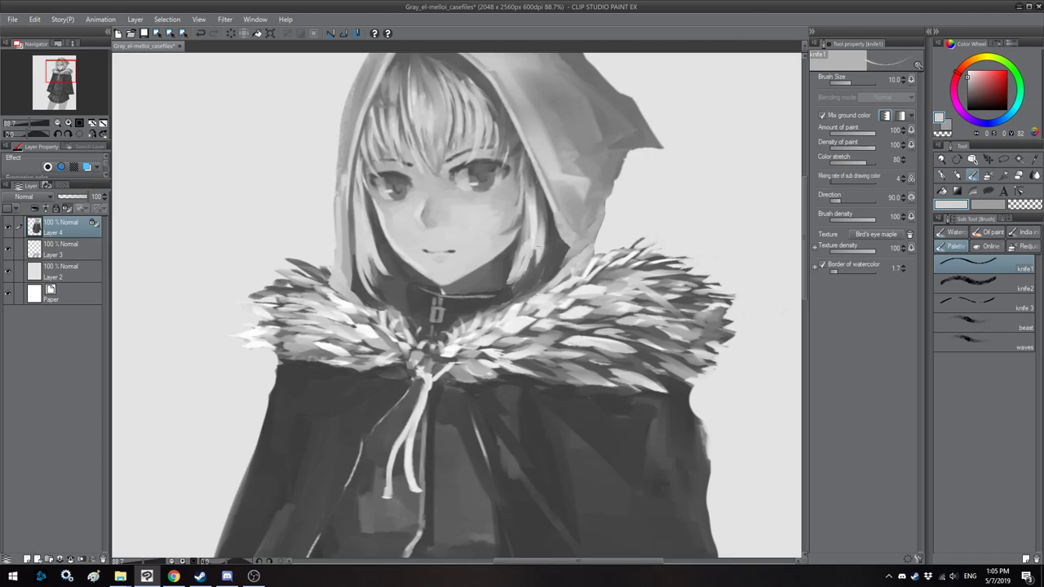
{"action": "left_click", "coordinate": [534, 284], "text": "alt"}
Step: Compare the whole figure in mirrored and normal orientation and save the painting
{"action": "scroll", "coordinate": [448, 152], "scroll_direction": "down", "scroll_amount": 2}
{"action": "key", "text": "h"}
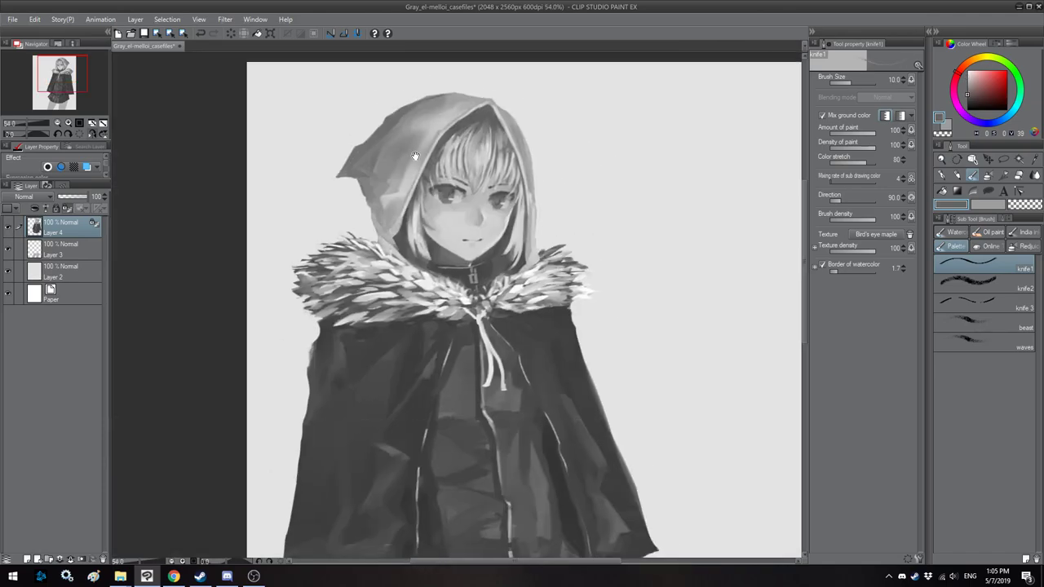
{"action": "key", "text": "h"}
{"action": "scroll", "coordinate": [449, 153], "scroll_direction": "down", "scroll_amount": 2}
{"action": "key", "text": "h"}
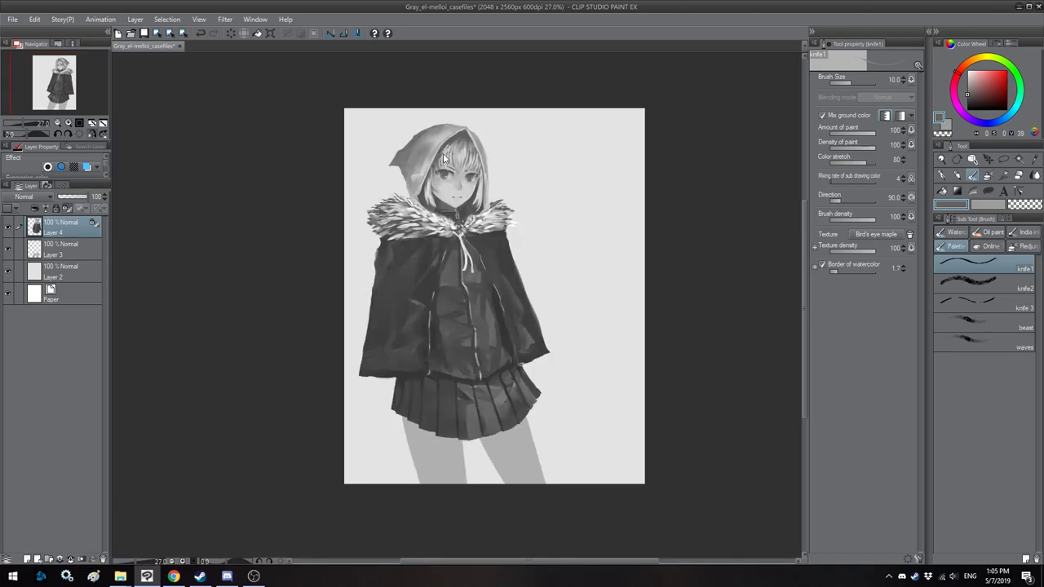
{"action": "left_click", "coordinate": [447, 162]}
{"action": "key", "text": "ctrl+s"}
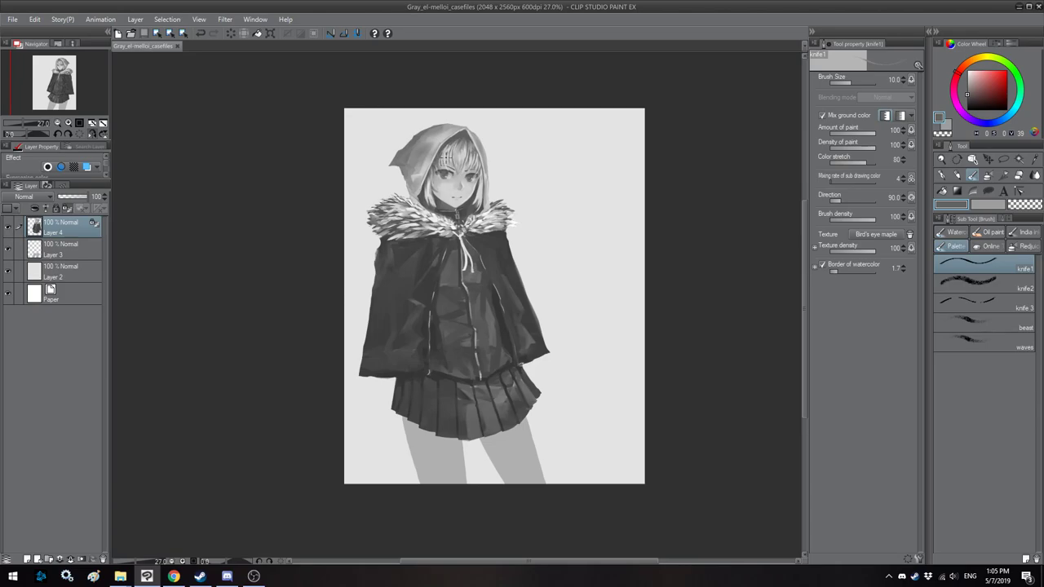
Step: Rename Layer 4 as grey and Layer 3 as legs
{"action": "left_click_drag", "start_coordinate": [447, 157], "coordinate": [498, 158]}
{"action": "key", "text": "h"}
{"action": "left_click_drag", "start_coordinate": [457, 309], "coordinate": [412, 283]}
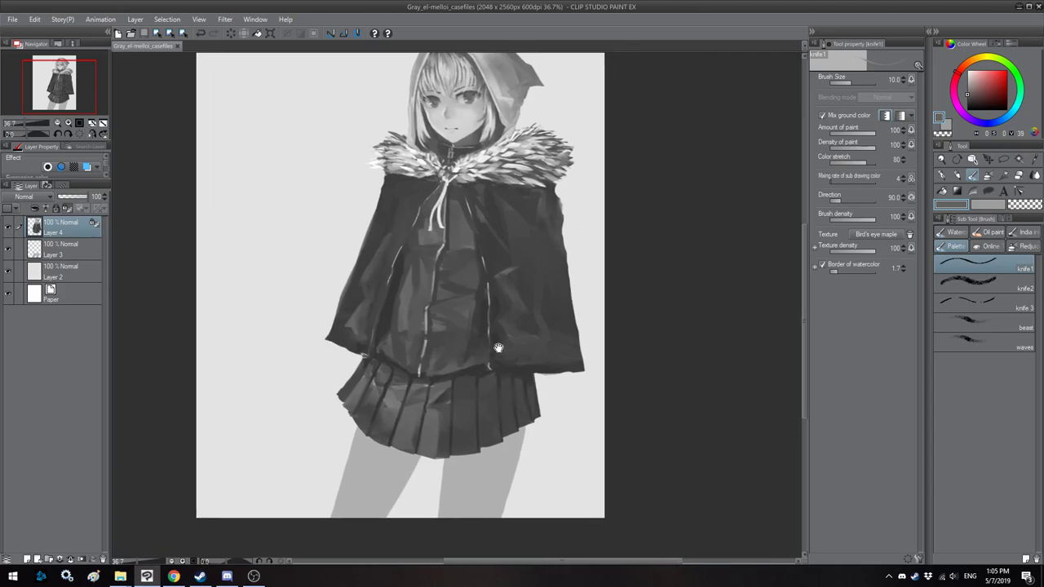
{"action": "scroll", "coordinate": [412, 283], "scroll_direction": "down", "scroll_amount": 2}
{"action": "key", "text": "h"}
{"action": "key", "text": "h"}
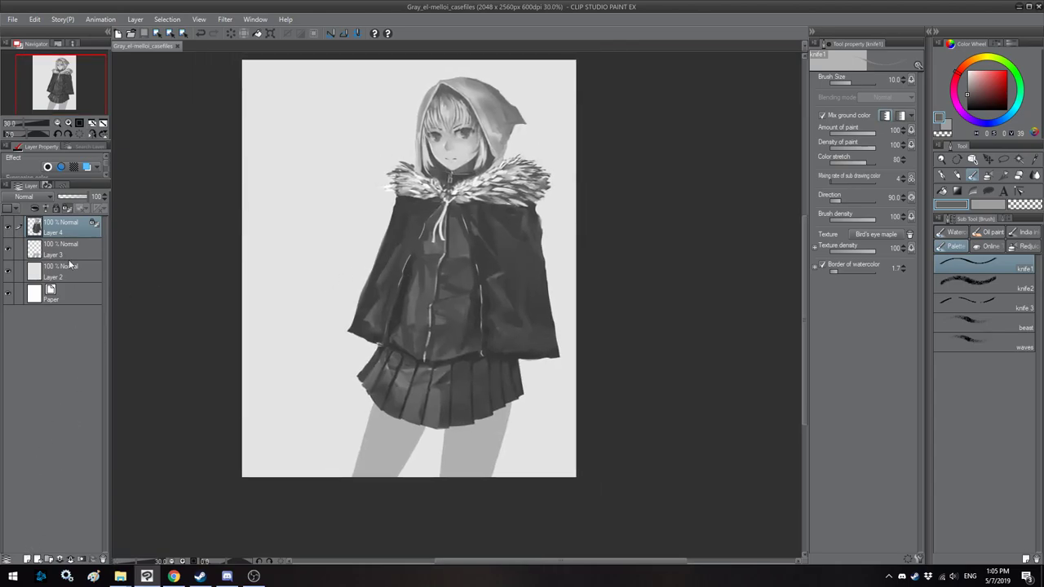
{"action": "double_click", "coordinate": [55, 234]}
{"action": "type", "text": "grey"}
{"action": "key", "text": "Return"}
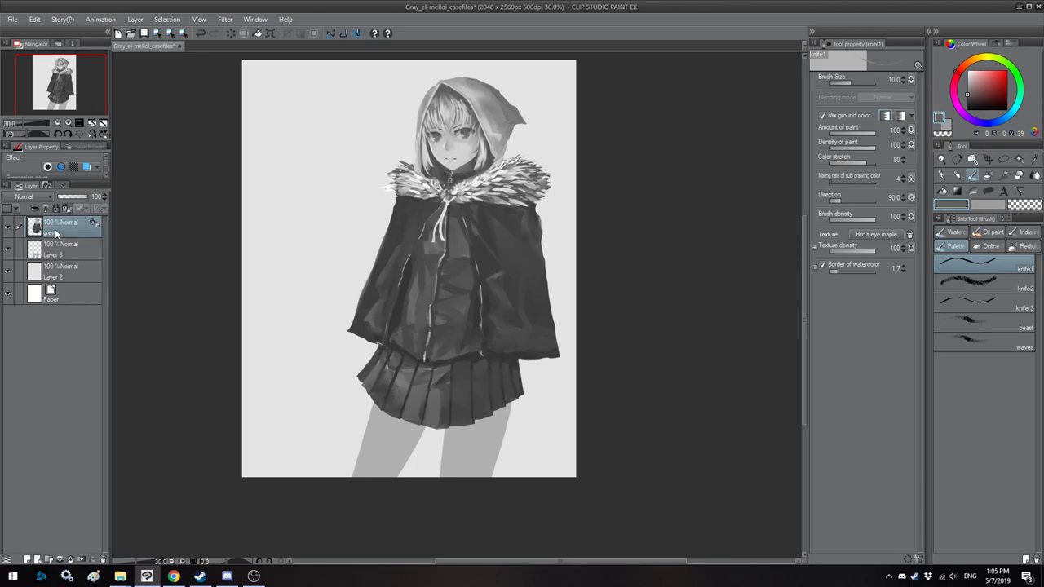
{"action": "double_click", "coordinate": [55, 255]}
{"action": "type", "text": "ke"}
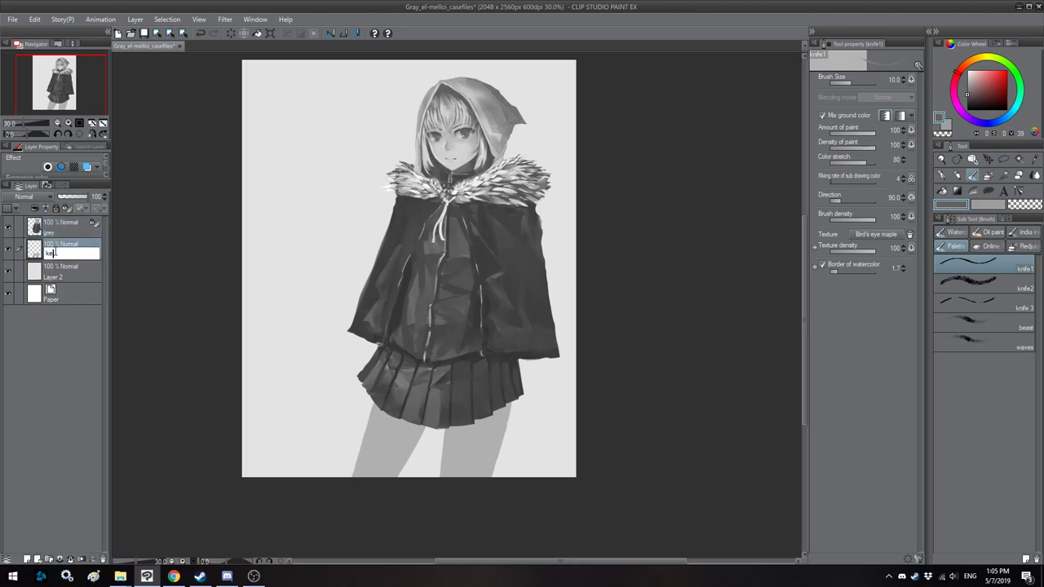
{"action": "type", "text": "gs"}
{"action": "key", "text": "Return"}
Step: Sample a dark tone from the clothing and choose the WaterColor Sai 2 brush for painting on the legs layer
{"action": "key", "text": "h"}
{"action": "key", "text": "h"}
{"action": "scroll", "coordinate": [529, 299], "scroll_direction": "up", "scroll_amount": 1}
{"action": "left_click_drag", "start_coordinate": [354, 283], "coordinate": [361, 286]}
{"action": "left_click_drag", "start_coordinate": [467, 257], "coordinate": [481, 226]}
{"action": "left_click", "coordinate": [478, 191], "text": "alt"}
{"action": "left_click_drag", "start_coordinate": [499, 314], "coordinate": [527, 240]}
{"action": "left_click", "coordinate": [989, 232]}
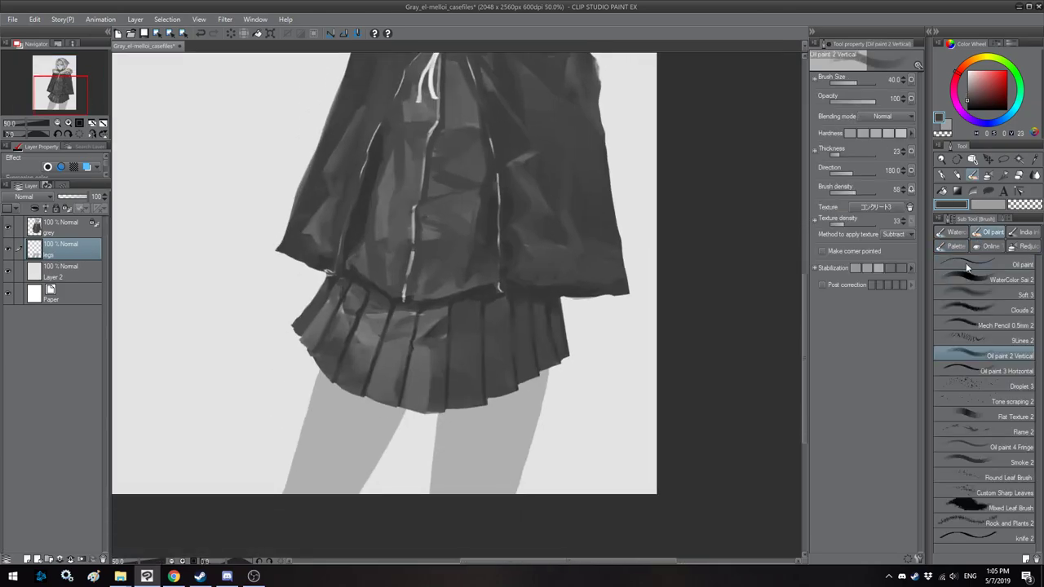
{"action": "left_click", "coordinate": [954, 281]}
{"action": "mouse_move", "coordinate": [575, 489]}
{"action": "left_mouse_down"}
{"action": "mouse_move", "coordinate": [644, 440]}
{"action": "mouse_move", "coordinate": [674, 277]}
{"action": "mouse_move", "coordinate": [607, 220]}
{"action": "left_mouse_up"}
{"action": "mouse_move", "coordinate": [566, 204]}
{"action": "left_mouse_down"}
{"action": "mouse_move", "coordinate": [531, 168]}
{"action": "mouse_move", "coordinate": [535, 199]}
{"action": "left_mouse_up"}
{"action": "key", "text": "bracketright"}
{"action": "key", "text": "bracketright"}
{"action": "key", "text": "bracketright"}
{"action": "key", "text": "bracketright"}
{"action": "key", "text": "bracketright"}
{"action": "key", "text": "bracketright"}
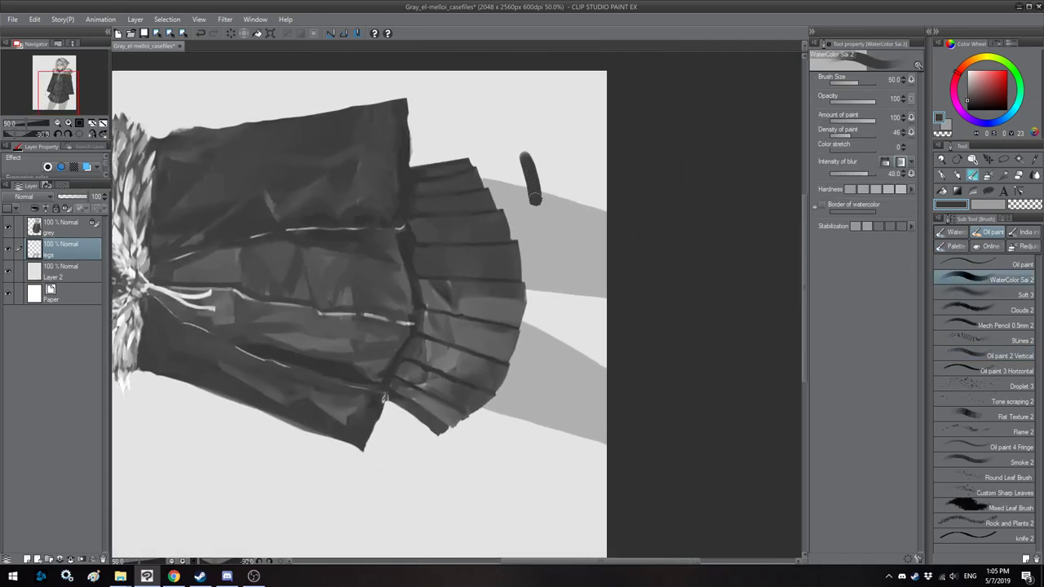
{"action": "key", "text": "ctrl+z"}
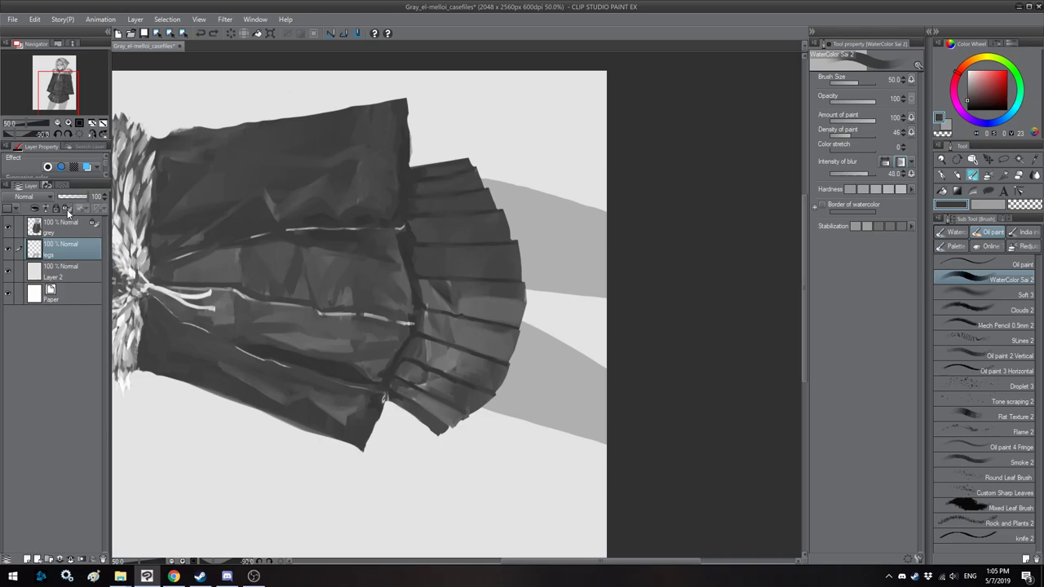
Step: Lock the legs layer's transparent pixels and paint a dark stocking on the leg with more bare thigh, using brush size 80
{"action": "mouse_move", "coordinate": [530, 190]}
{"action": "left_mouse_down"}
{"action": "mouse_move", "coordinate": [535, 294]}
{"action": "mouse_move", "coordinate": [541, 221]}
{"action": "left_mouse_up"}
{"action": "key", "text": "bracketright"}
{"action": "key", "text": "bracketright"}
{"action": "key", "text": "bracketright"}
{"action": "left_click_drag", "start_coordinate": [543, 177], "coordinate": [548, 282]}
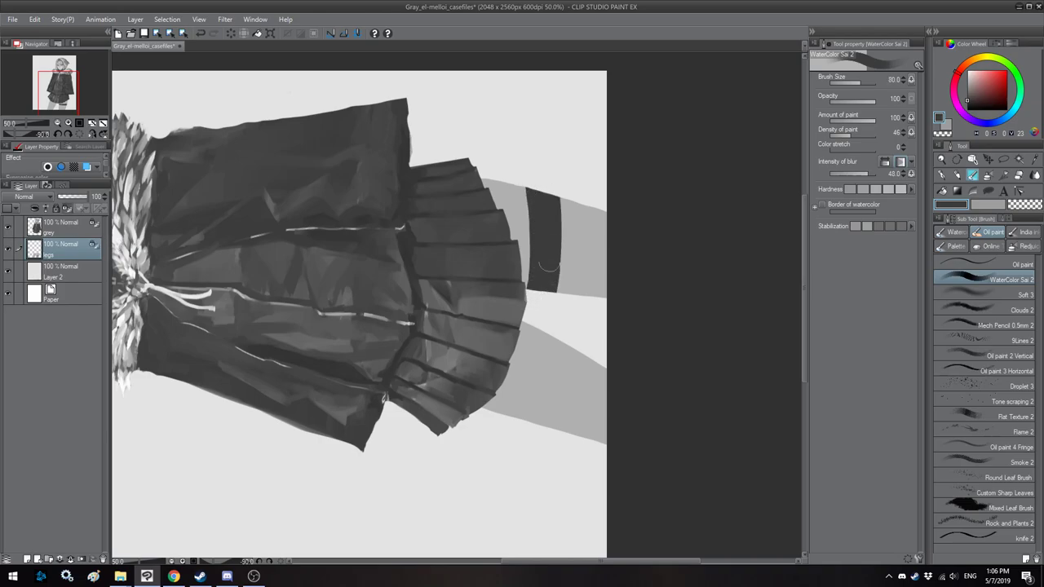
{"action": "mouse_move", "coordinate": [547, 210]}
{"action": "left_mouse_down"}
{"action": "mouse_move", "coordinate": [562, 158]}
{"action": "mouse_move", "coordinate": [574, 151]}
{"action": "mouse_move", "coordinate": [595, 193]}
{"action": "left_mouse_up"}
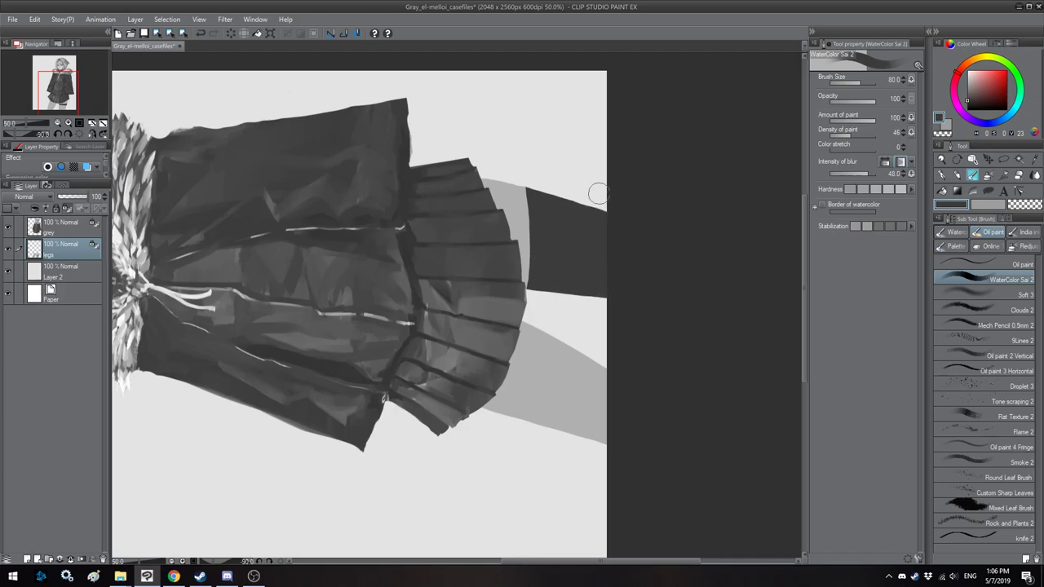
Step: Paint the matching dark stocking on the other leg, leaving a narrow strip of skin under the skirt
{"action": "left_click_drag", "start_coordinate": [572, 336], "coordinate": [572, 285]}
{"action": "key", "text": "bracketleft"}
{"action": "mouse_move", "coordinate": [531, 257]}
{"action": "left_mouse_down"}
{"action": "mouse_move", "coordinate": [502, 355]}
{"action": "mouse_move", "coordinate": [543, 285]}
{"action": "mouse_move", "coordinate": [513, 360]}
{"action": "mouse_move", "coordinate": [565, 396]}
{"action": "mouse_move", "coordinate": [591, 296]}
{"action": "mouse_move", "coordinate": [609, 397]}
{"action": "mouse_move", "coordinate": [607, 296]}
{"action": "mouse_move", "coordinate": [595, 363]}
{"action": "left_mouse_up"}
Step: Trim the outer thigh contour at the stocking top on the leg with more bare skin so the band pinches it
{"action": "key", "text": "asciicircum"}
{"action": "key", "text": "asciicircum"}
{"action": "key", "text": "asciicircum"}
{"action": "key", "text": "asciicircum"}
{"action": "key", "text": "asciicircum"}
{"action": "key", "text": "asciicircum"}
{"action": "scroll", "coordinate": [588, 362], "scroll_direction": "down", "scroll_amount": 2}
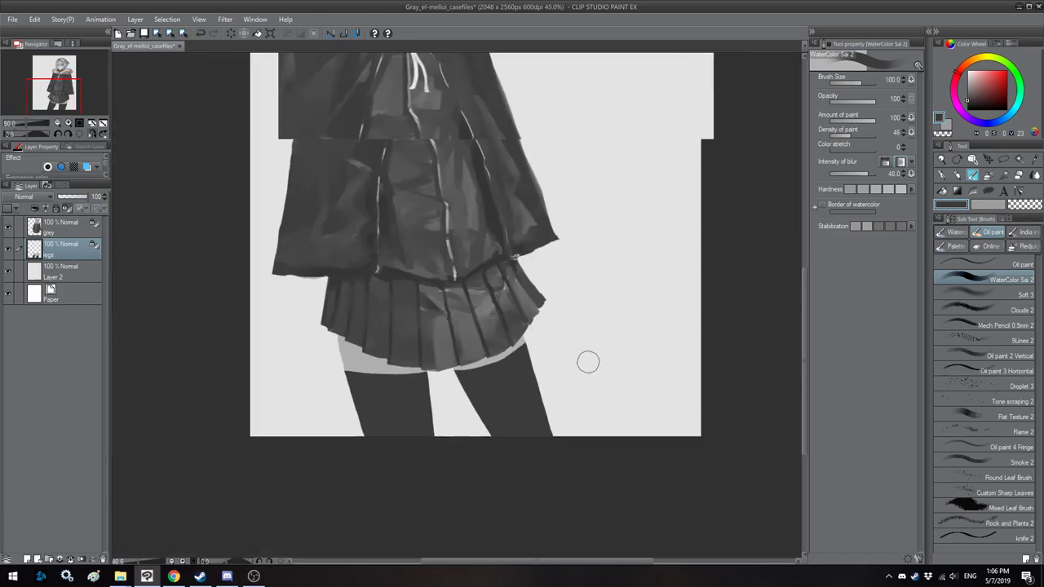
{"action": "scroll", "coordinate": [587, 285], "scroll_direction": "up", "scroll_amount": 6}
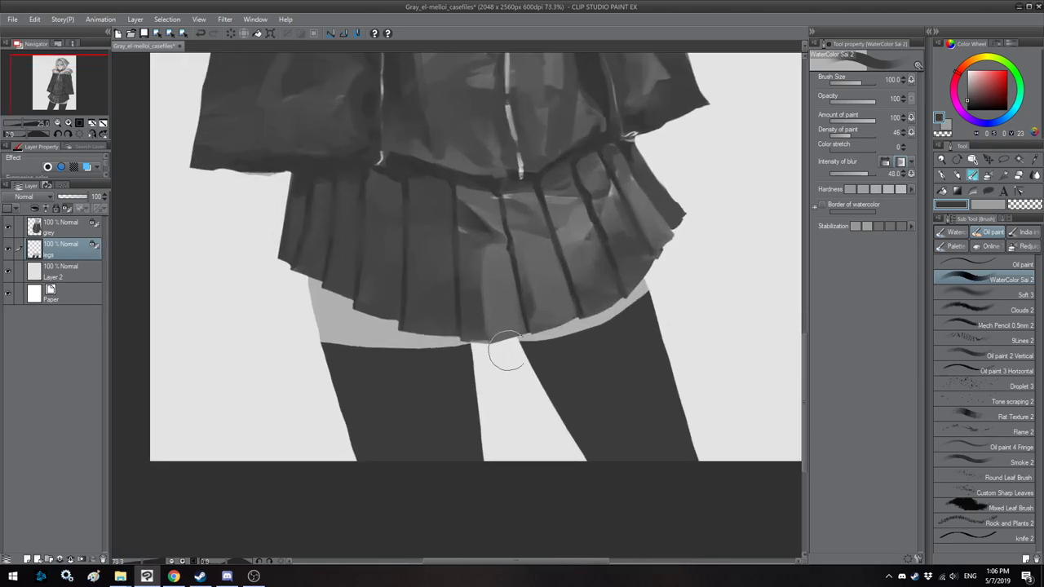
{"action": "scroll", "coordinate": [576, 359], "scroll_direction": "up", "scroll_amount": 4}
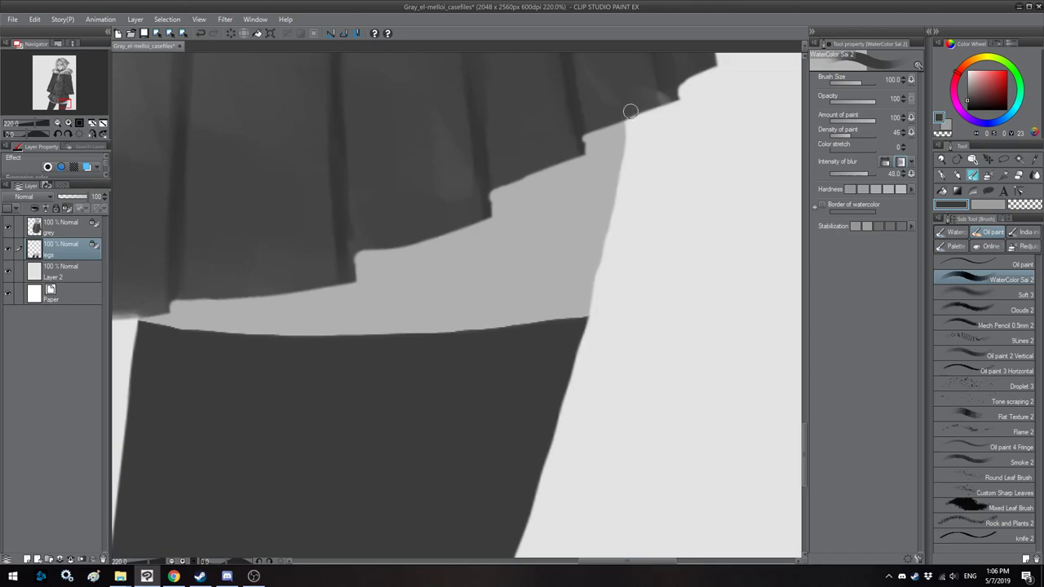
{"action": "mouse_move", "coordinate": [620, 199]}
{"action": "left_mouse_down"}
{"action": "mouse_move", "coordinate": [587, 306]}
{"action": "mouse_move", "coordinate": [597, 301]}
{"action": "mouse_move", "coordinate": [584, 311]}
{"action": "mouse_move", "coordinate": [595, 283]}
{"action": "mouse_move", "coordinate": [582, 197]}
{"action": "left_mouse_up"}
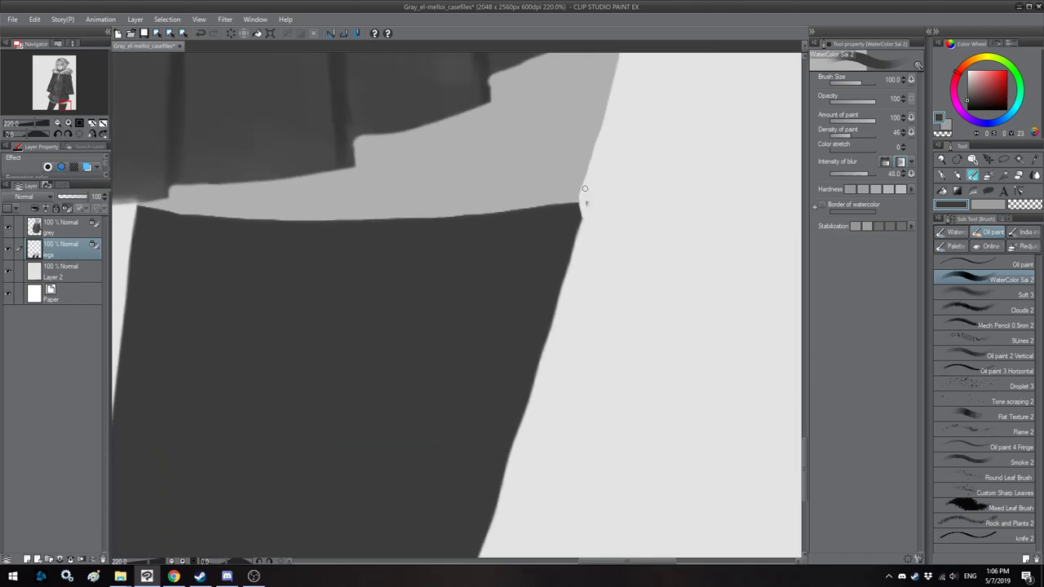
{"action": "left_click_drag", "start_coordinate": [592, 212], "coordinate": [598, 203]}
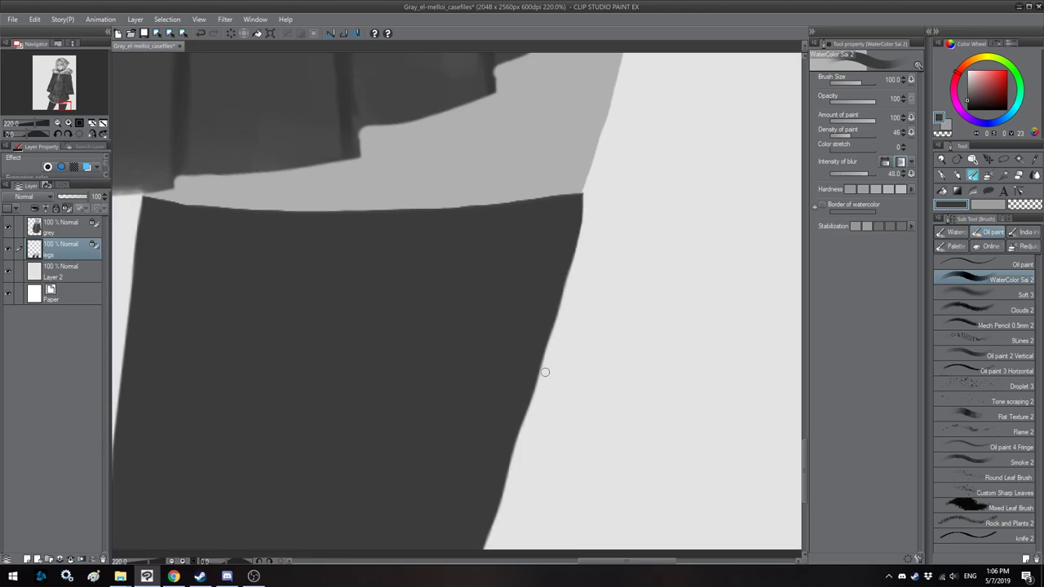
Step: Clean up the inner corner of the same leg's stocking top just below the skirt hem
{"action": "key", "text": "minus"}
{"action": "left_click_drag", "start_coordinate": [583, 187], "coordinate": [586, 314]}
{"action": "key", "text": "h"}
{"action": "key", "text": "minus"}
{"action": "key", "text": "minus"}
{"action": "left_click_drag", "start_coordinate": [592, 257], "coordinate": [296, 251]}
{"action": "key", "text": "asciicircum"}
{"action": "key", "text": "asciicircum"}
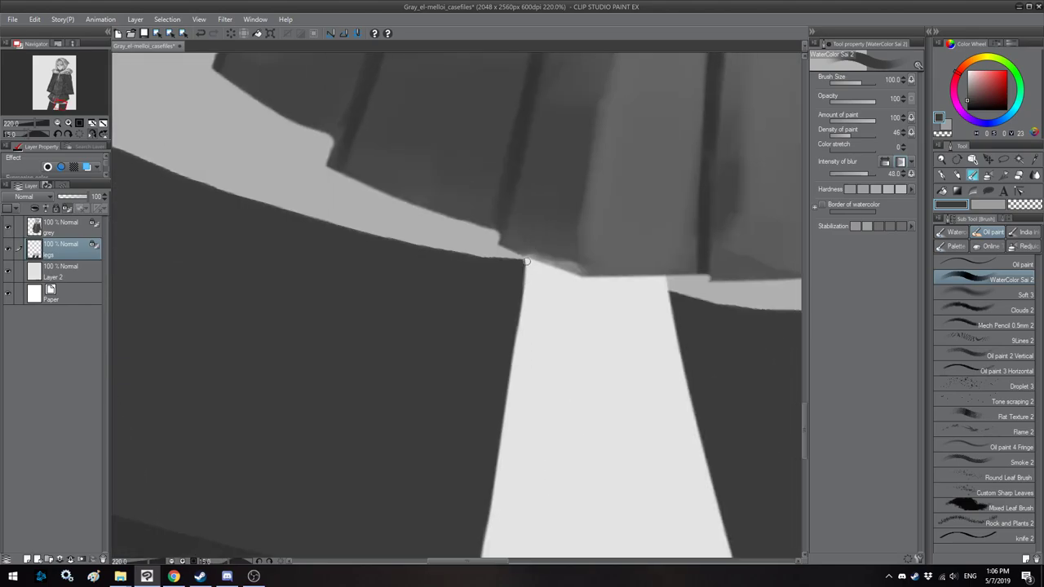
{"action": "left_click_drag", "start_coordinate": [580, 277], "coordinate": [532, 211]}
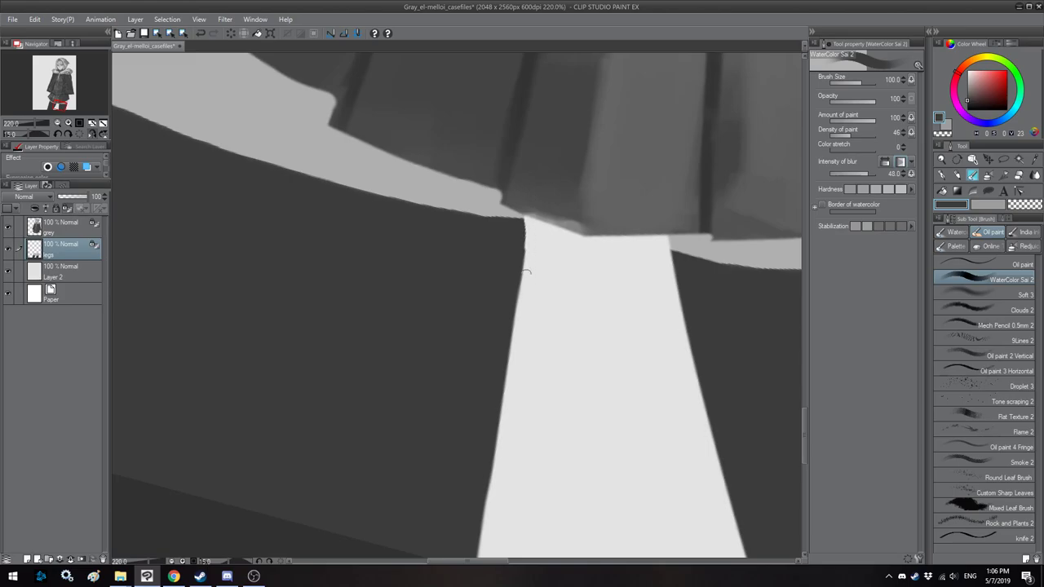
Step: Adjust the inner contour at the other leg's stocking top and undo the last two strokes
{"action": "mouse_move", "coordinate": [642, 234]}
{"action": "left_mouse_down"}
{"action": "mouse_move", "coordinate": [505, 236]}
{"action": "mouse_move", "coordinate": [605, 212]}
{"action": "left_mouse_up"}
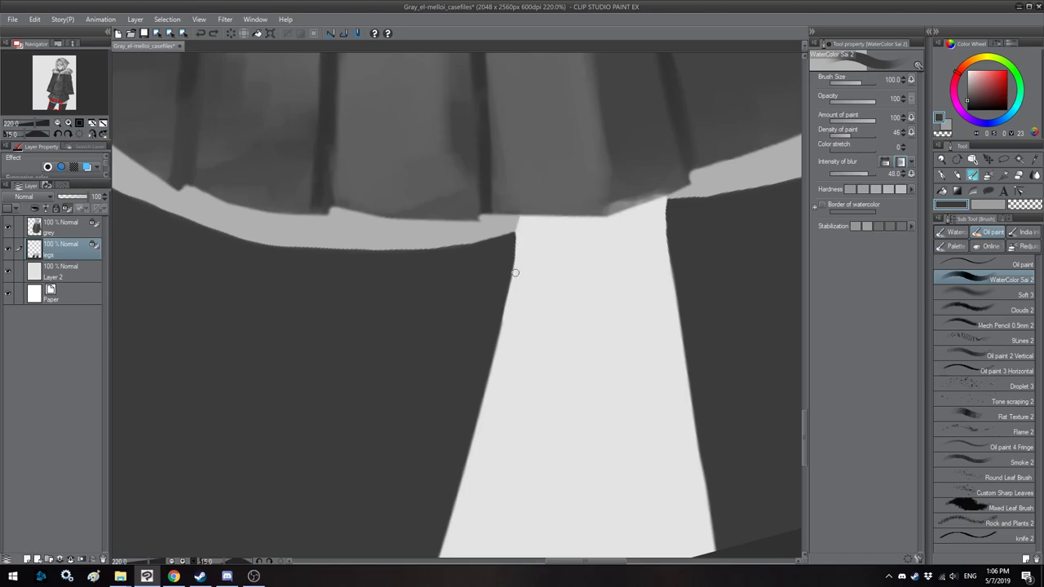
{"action": "left_click_drag", "start_coordinate": [519, 299], "coordinate": [590, 214]}
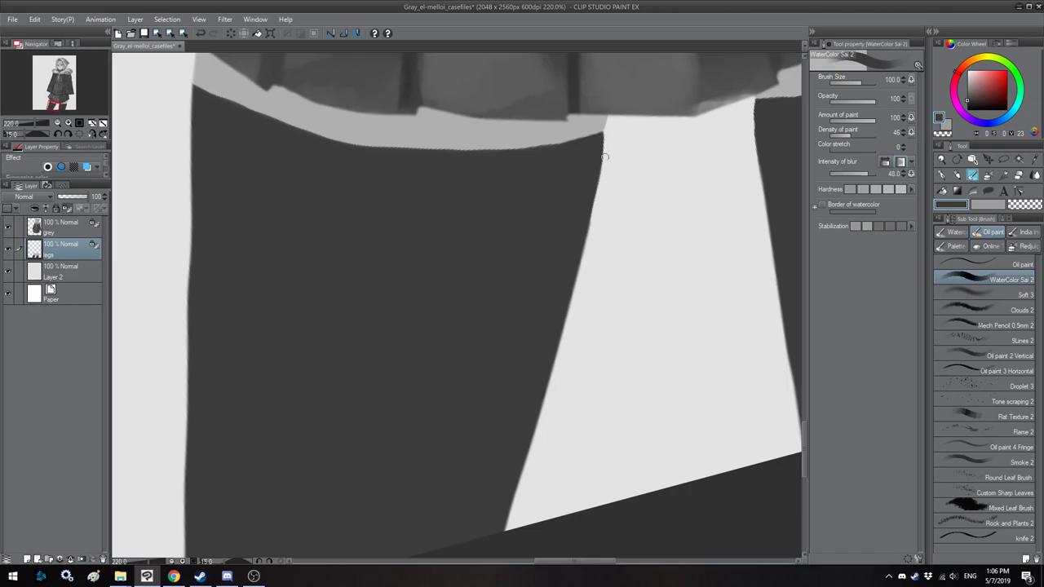
{"action": "mouse_move", "coordinate": [608, 154]}
{"action": "left_mouse_down"}
{"action": "mouse_move", "coordinate": [601, 215]}
{"action": "mouse_move", "coordinate": [463, 338]}
{"action": "left_mouse_up"}
{"action": "key", "text": "ctrl+z"}
{"action": "key", "text": "ctrl+z"}
Step: Trim the outer contour where that leg's bare thigh meets the stocking top
{"action": "key", "text": "minus"}
{"action": "key", "text": "h"}
{"action": "left_click_drag", "start_coordinate": [699, 239], "coordinate": [406, 268]}
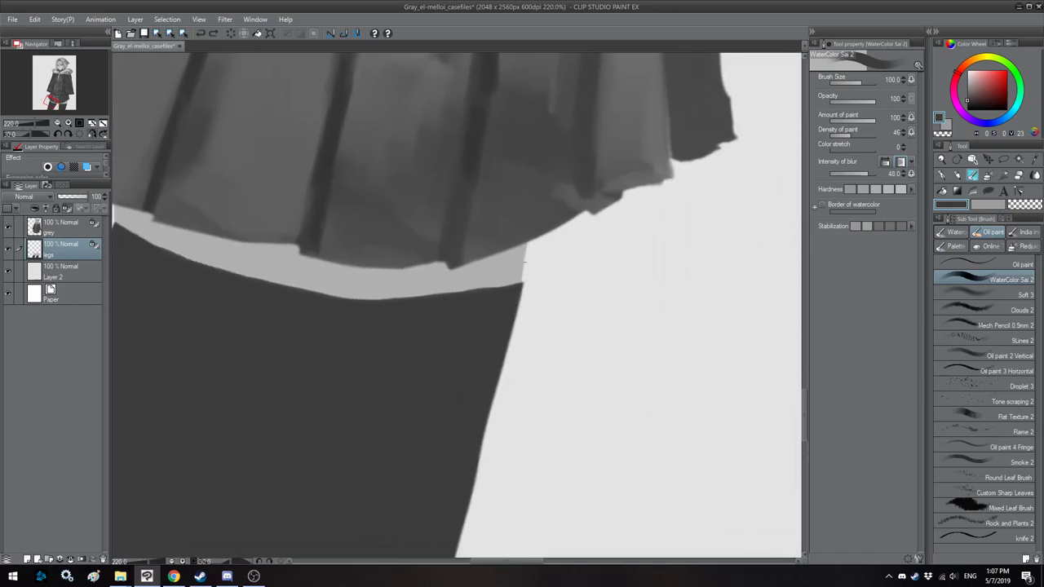
{"action": "mouse_move", "coordinate": [516, 285]}
{"action": "left_mouse_down"}
{"action": "mouse_move", "coordinate": [574, 196]}
{"action": "mouse_move", "coordinate": [556, 175]}
{"action": "left_mouse_up"}
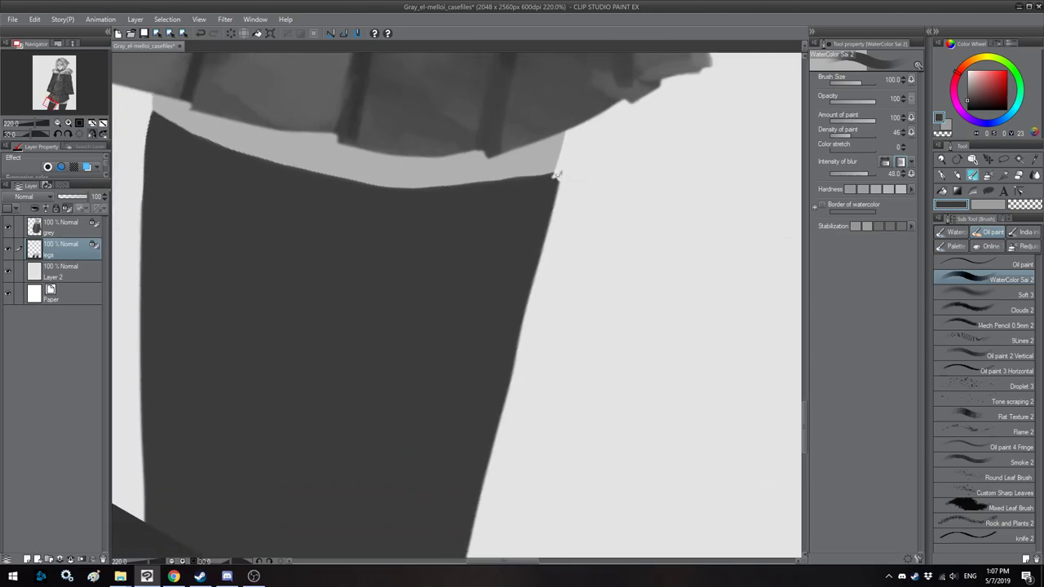
{"action": "left_click_drag", "start_coordinate": [565, 177], "coordinate": [563, 175]}
Step: Check the stockings against the whole figure in mirrored and normal orientation
{"action": "key", "text": "minus"}
{"action": "scroll", "coordinate": [466, 299], "scroll_direction": "down", "scroll_amount": 9}
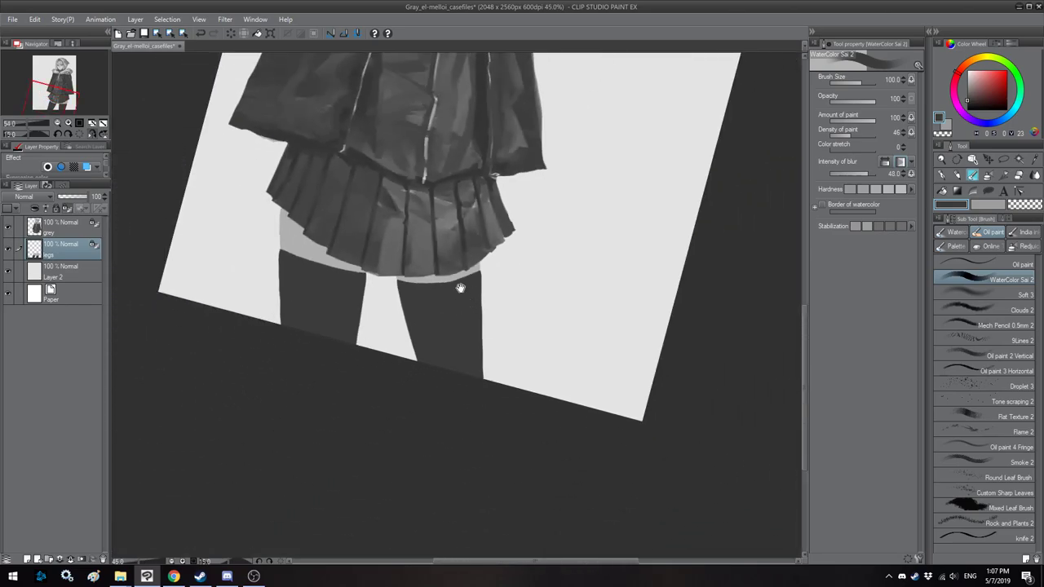
{"action": "left_click_drag", "start_coordinate": [427, 186], "coordinate": [466, 308]}
{"action": "key", "text": "minus"}
{"action": "key", "text": "h"}
{"action": "key", "text": "h"}
{"action": "key", "text": "ctrl+minus"}
{"action": "left_click_drag", "start_coordinate": [423, 241], "coordinate": [308, 282]}
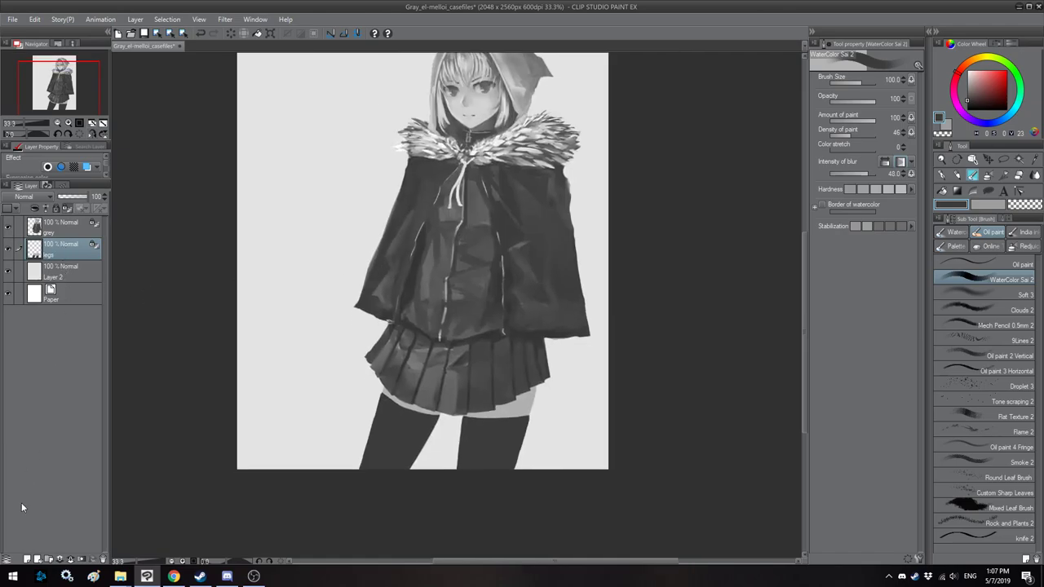
Step: Add a new layer clipped to the legs layer, set its blending to Multiply and choose the Soft 3 brush
{"action": "left_click", "coordinate": [28, 559]}
{"action": "scroll", "coordinate": [384, 426], "scroll_direction": "up", "scroll_amount": 4}
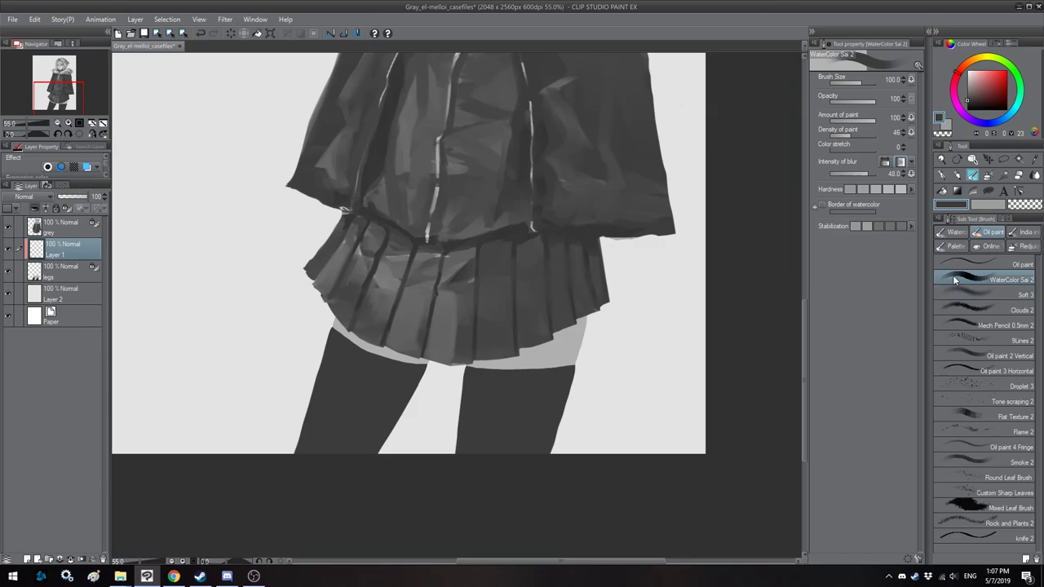
{"action": "left_click", "coordinate": [951, 294]}
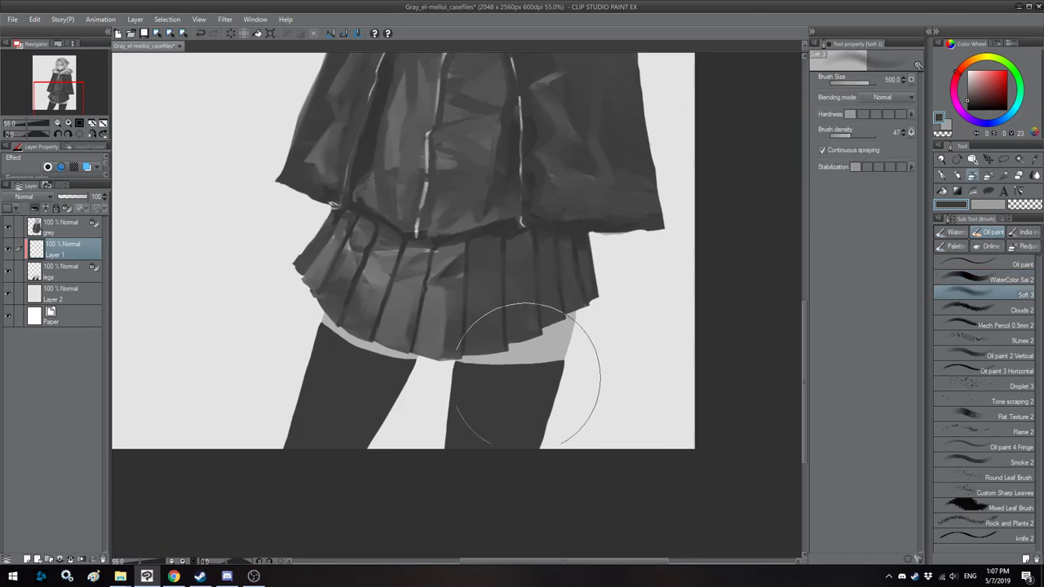
{"action": "left_click", "coordinate": [26, 197]}
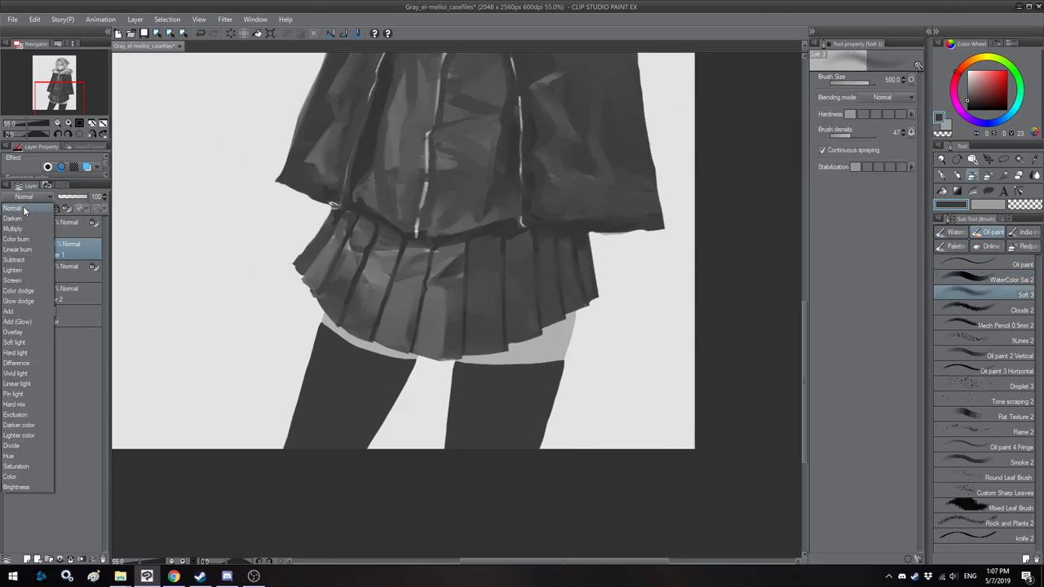
{"action": "left_click", "coordinate": [16, 230]}
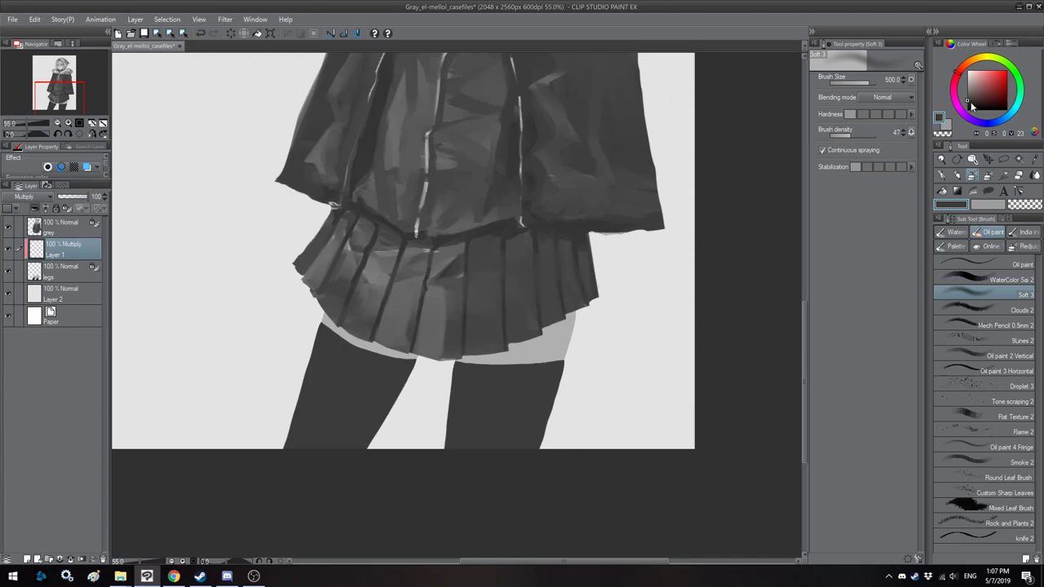
Step: Shade the outer edge of the leg with more bare thigh in a mid grey, using Soft 3 at size 120
{"action": "left_click_drag", "start_coordinate": [551, 361], "coordinate": [584, 339]}
{"action": "left_click_drag", "start_coordinate": [974, 89], "coordinate": [963, 89]}
{"action": "key", "text": "bracketleft"}
{"action": "key", "text": "bracketleft"}
{"action": "key", "text": "bracketleft"}
{"action": "key", "text": "bracketleft"}
{"action": "key", "text": "bracketleft"}
{"action": "left_click_drag", "start_coordinate": [602, 286], "coordinate": [598, 354]}
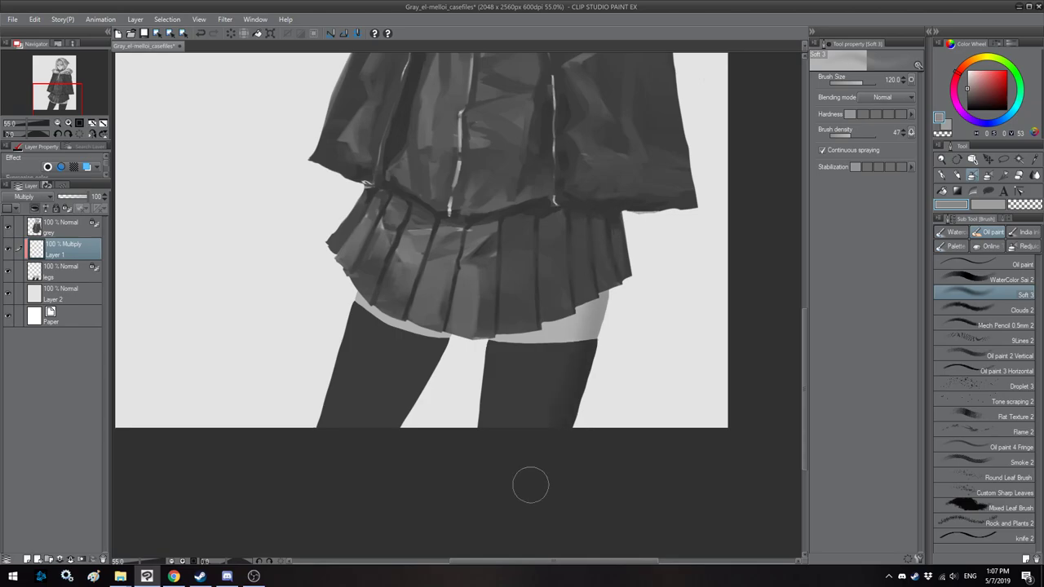
Step: Shade the side edges of both stockings in soft mid grey on the Multiply layer, enlarging Soft 3 up to size 200
{"action": "left_click_drag", "start_coordinate": [601, 285], "coordinate": [538, 459]}
{"action": "key", "text": "bracketright"}
{"action": "key", "text": "bracketright"}
{"action": "key", "text": "bracketright"}
{"action": "left_click_drag", "start_coordinate": [582, 279], "coordinate": [528, 460]}
{"action": "key", "text": "bracketleft"}
{"action": "key", "text": "bracketleft"}
{"action": "left_click_drag", "start_coordinate": [499, 292], "coordinate": [474, 432]}
{"action": "left_click_drag", "start_coordinate": [506, 270], "coordinate": [473, 489]}
{"action": "left_click_drag", "start_coordinate": [445, 349], "coordinate": [421, 390]}
{"action": "key", "text": "bracketright"}
{"action": "key", "text": "bracketleft"}
{"action": "scroll", "coordinate": [517, 296], "scroll_direction": "down", "scroll_amount": 2}
{"action": "scroll", "coordinate": [484, 282], "scroll_direction": "up", "scroll_amount": 3}
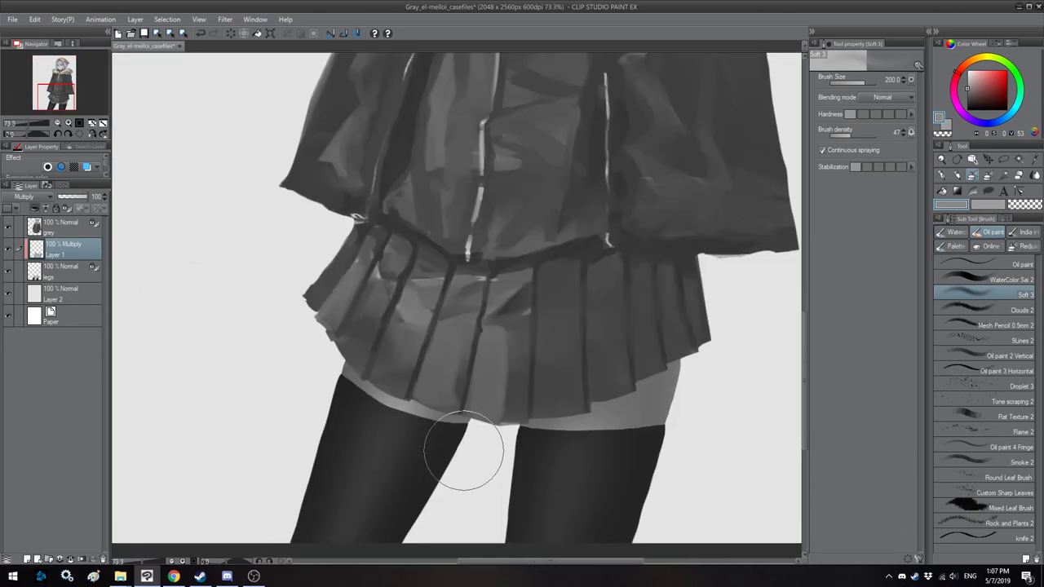
Step: Softly shade the bare thighs above the stockings in a lighter grey (V 77), using Soft 3 between sizes 100 and 170
{"action": "left_click_drag", "start_coordinate": [970, 82], "coordinate": [967, 79]}
{"action": "key", "text": "bracketleft"}
{"action": "key", "text": "bracketleft"}
{"action": "key", "text": "bracketleft"}
{"action": "key", "text": "bracketleft"}
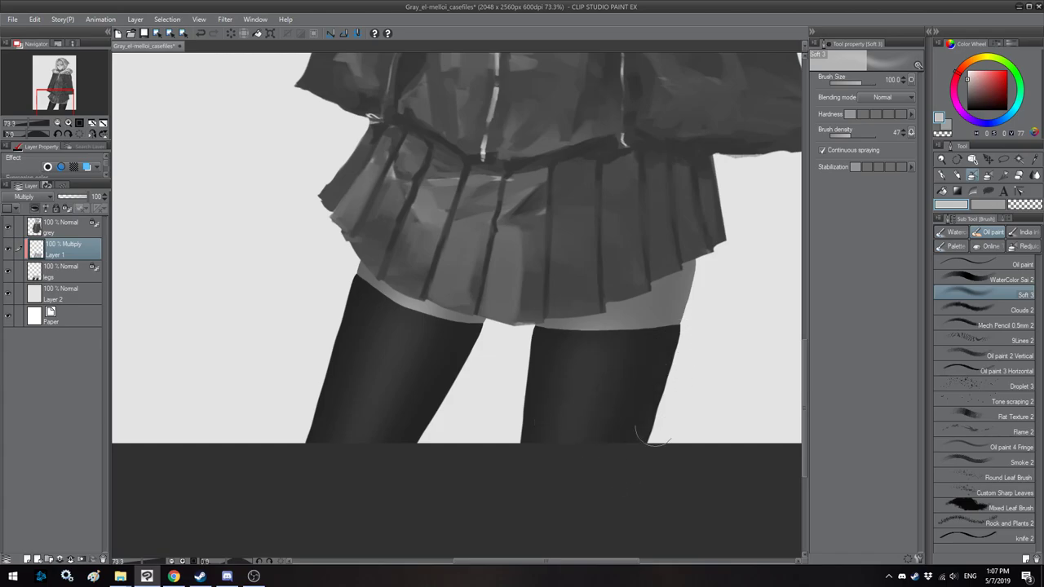
{"action": "key", "text": "bracketright"}
{"action": "key", "text": "bracketright"}
{"action": "key", "text": "bracketleft"}
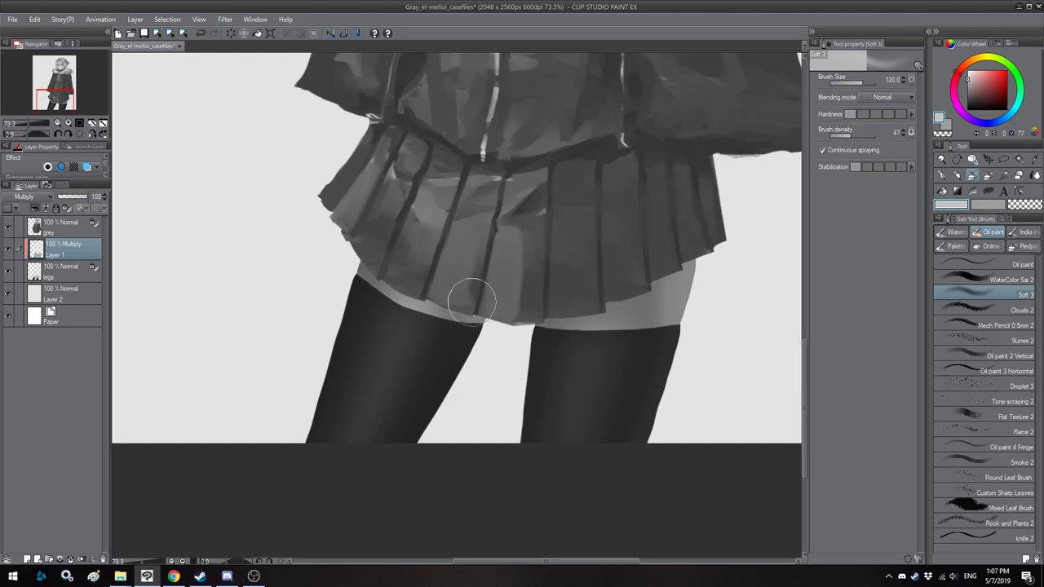
{"action": "key", "text": "bracketright"}
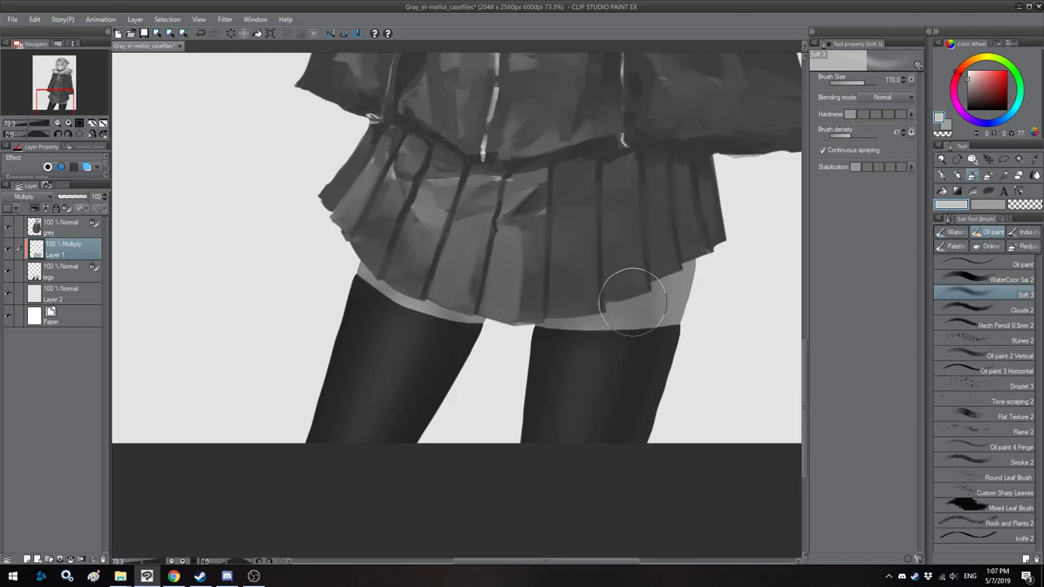
{"action": "key", "text": "bracketright"}
Step: Paint a shadow under the skirt hem on the narrower strip of bare thigh, using WaterColor Sai 2 in mid grey (V 53)
{"action": "scroll", "coordinate": [489, 306], "scroll_direction": "down", "scroll_amount": 3}
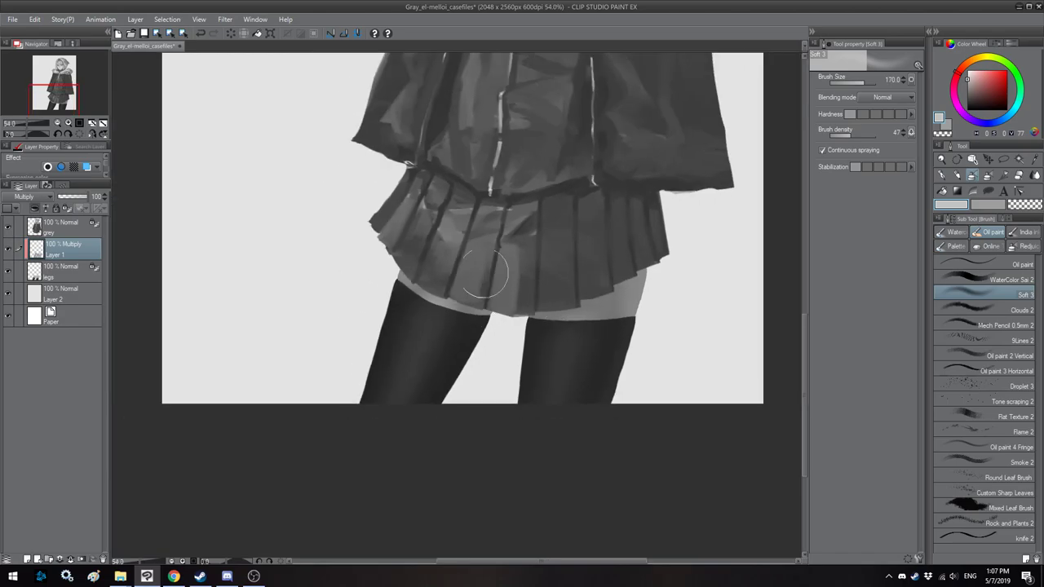
{"action": "scroll", "coordinate": [448, 285], "scroll_direction": "up", "scroll_amount": 4}
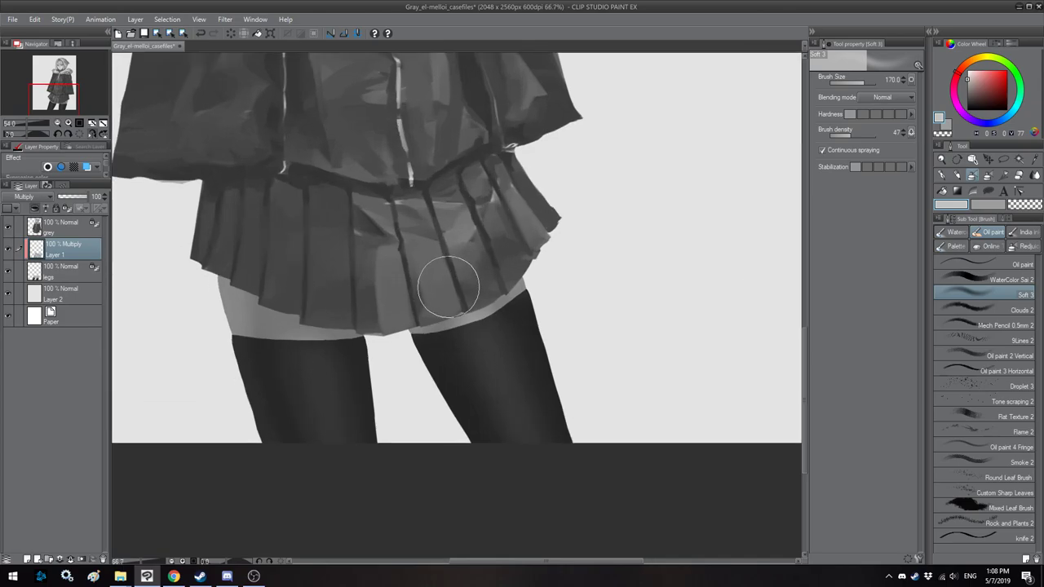
{"action": "scroll", "coordinate": [449, 281], "scroll_direction": "up", "scroll_amount": 2}
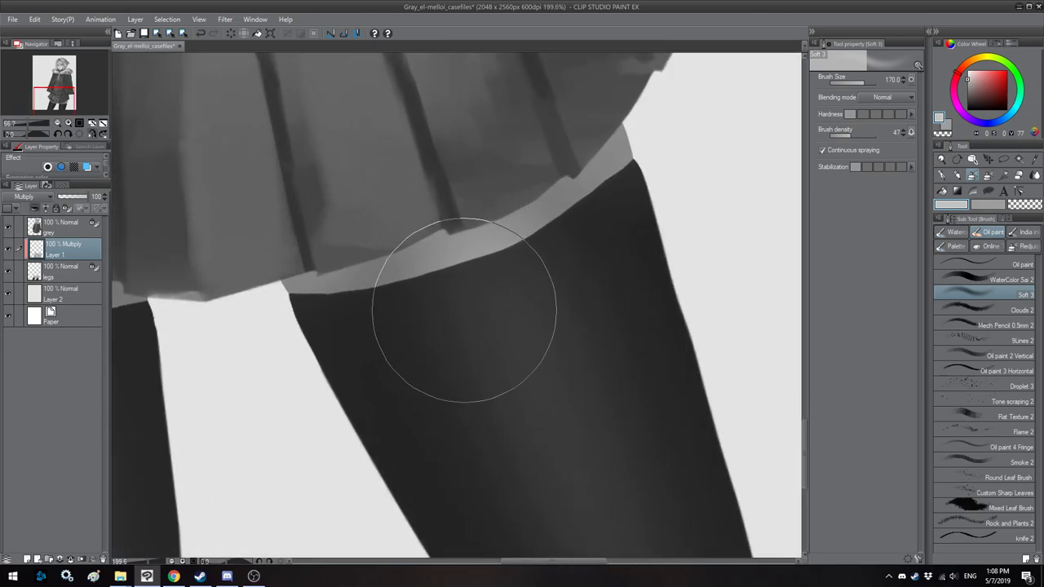
{"action": "scroll", "coordinate": [466, 327], "scroll_direction": "down", "scroll_amount": 4}
{"action": "key", "text": "h"}
{"action": "left_click_drag", "start_coordinate": [554, 215], "coordinate": [503, 228]}
{"action": "left_click", "coordinate": [962, 279]}
{"action": "key", "text": "h"}
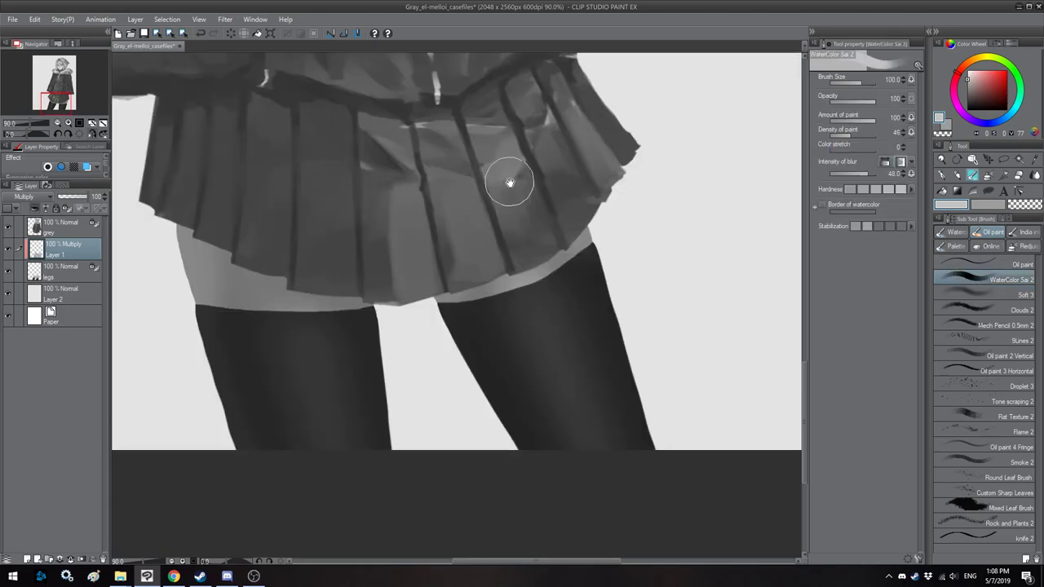
{"action": "left_click_drag", "start_coordinate": [509, 182], "coordinate": [492, 183]}
{"action": "key", "text": "bracketleft"}
{"action": "key", "text": "bracketleft"}
{"action": "key", "text": "bracketleft"}
{"action": "key", "text": "bracketleft"}
{"action": "key", "text": "bracketleft"}
{"action": "key", "text": "bracketleft"}
{"action": "key", "text": "bracketleft"}
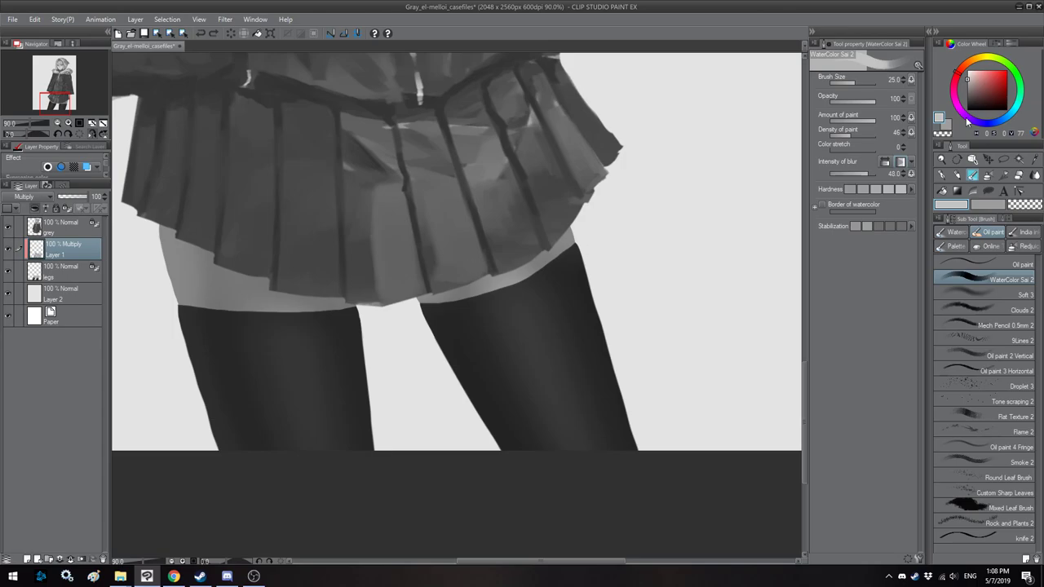
{"action": "left_click", "coordinate": [965, 93]}
{"action": "mouse_move", "coordinate": [484, 256]}
{"action": "left_mouse_down"}
{"action": "mouse_move", "coordinate": [396, 318]}
{"action": "mouse_move", "coordinate": [448, 298]}
{"action": "left_mouse_up"}
{"action": "key", "text": "bracketright"}
{"action": "key", "text": "bracketright"}
{"action": "key", "text": "bracketright"}
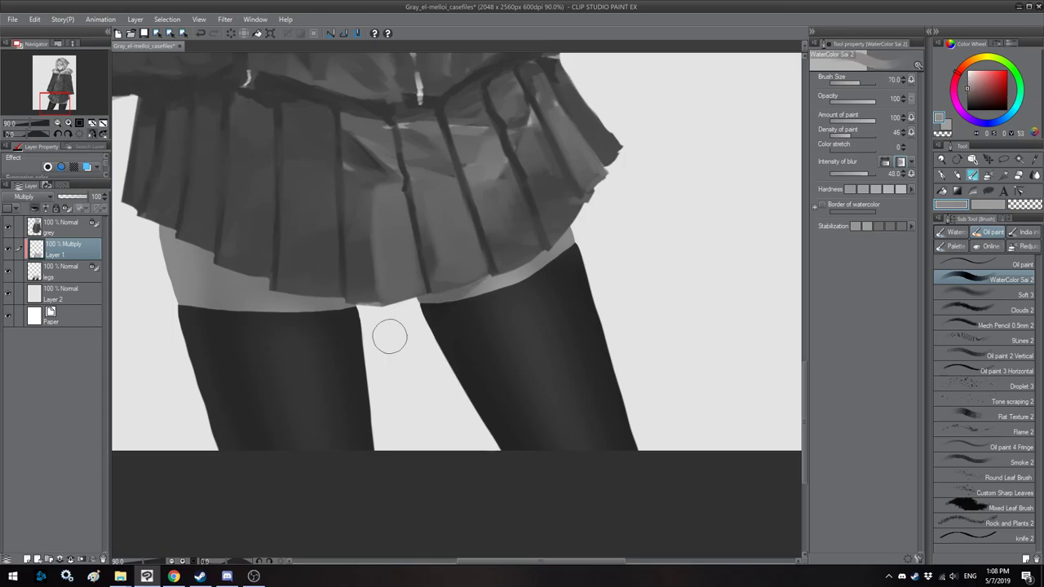
Step: Darken the wider area of bare thigh beneath the skirt hem, enlarging WaterColor Sai 2 up to size 150
{"action": "key", "text": "h"}
{"action": "left_click_drag", "start_coordinate": [524, 282], "coordinate": [403, 291]}
{"action": "key", "text": "h"}
{"action": "mouse_move", "coordinate": [324, 284]}
{"action": "left_mouse_down"}
{"action": "mouse_move", "coordinate": [443, 261]}
{"action": "mouse_move", "coordinate": [403, 287]}
{"action": "left_mouse_up"}
{"action": "left_click_drag", "start_coordinate": [520, 214], "coordinate": [398, 278]}
{"action": "key", "text": "bracketright"}
{"action": "key", "text": "bracketright"}
{"action": "key", "text": "bracketright"}
{"action": "left_click_drag", "start_coordinate": [457, 227], "coordinate": [388, 259]}
{"action": "left_click_drag", "start_coordinate": [483, 197], "coordinate": [382, 245]}
{"action": "key", "text": "bracketright"}
{"action": "left_click_drag", "start_coordinate": [530, 226], "coordinate": [393, 311]}
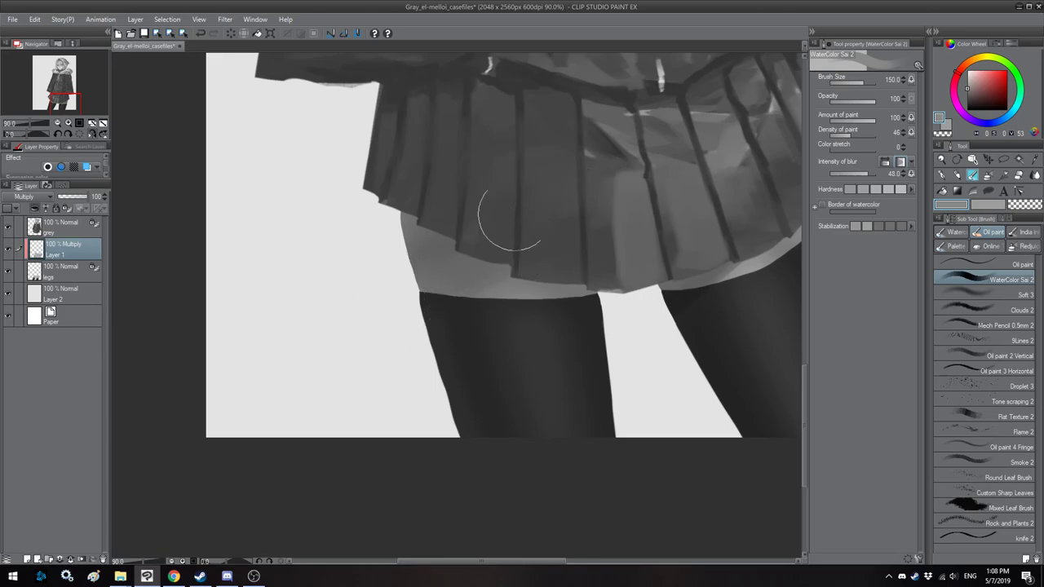
Step: Refine the hem's cast shadow on that thigh with WaterColor Sai 2 at size 20
{"action": "key", "text": "bracketleft"}
{"action": "key", "text": "bracketleft"}
{"action": "key", "text": "bracketleft"}
{"action": "key", "text": "bracketleft"}
{"action": "key", "text": "bracketleft"}
{"action": "key", "text": "bracketleft"}
{"action": "key", "text": "bracketleft"}
{"action": "key", "text": "bracketleft"}
{"action": "left_click_drag", "start_coordinate": [385, 208], "coordinate": [412, 219]}
{"action": "mouse_move", "coordinate": [513, 263]}
{"action": "left_mouse_down"}
{"action": "mouse_move", "coordinate": [430, 260]}
{"action": "mouse_move", "coordinate": [475, 280]}
{"action": "mouse_move", "coordinate": [535, 278]}
{"action": "mouse_move", "coordinate": [547, 254]}
{"action": "mouse_move", "coordinate": [437, 277]}
{"action": "mouse_move", "coordinate": [474, 262]}
{"action": "mouse_move", "coordinate": [554, 263]}
{"action": "mouse_move", "coordinate": [504, 275]}
{"action": "mouse_move", "coordinate": [527, 279]}
{"action": "left_mouse_up"}
Step: Sample the dark stocking grey and add a new Normal layer clipped to the legs layer, above the Multiply shading layer
{"action": "key", "text": "h"}
{"action": "key", "text": "minus"}
{"action": "left_click", "coordinate": [59, 280]}
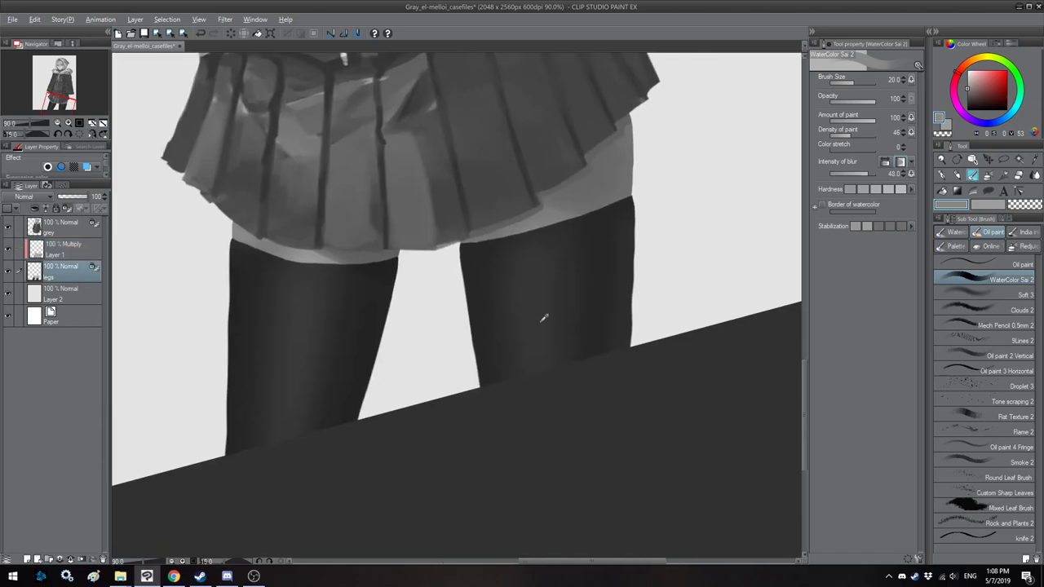
{"action": "left_click", "coordinate": [539, 331], "text": "alt"}
{"action": "left_click_drag", "start_coordinate": [548, 233], "coordinate": [559, 232]}
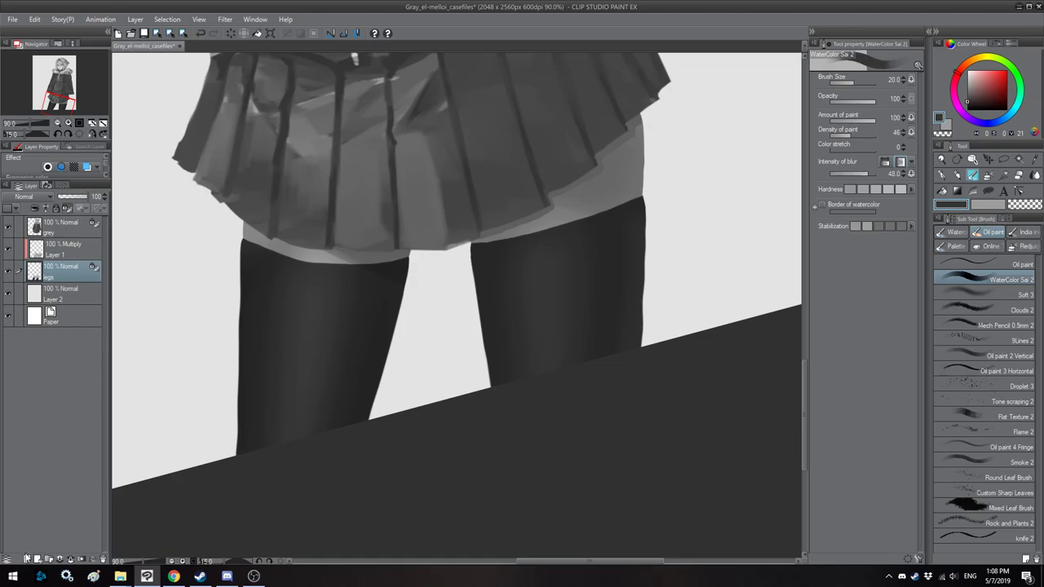
{"action": "left_click", "coordinate": [27, 559]}
{"action": "left_click_drag", "start_coordinate": [47, 274], "coordinate": [55, 238]}
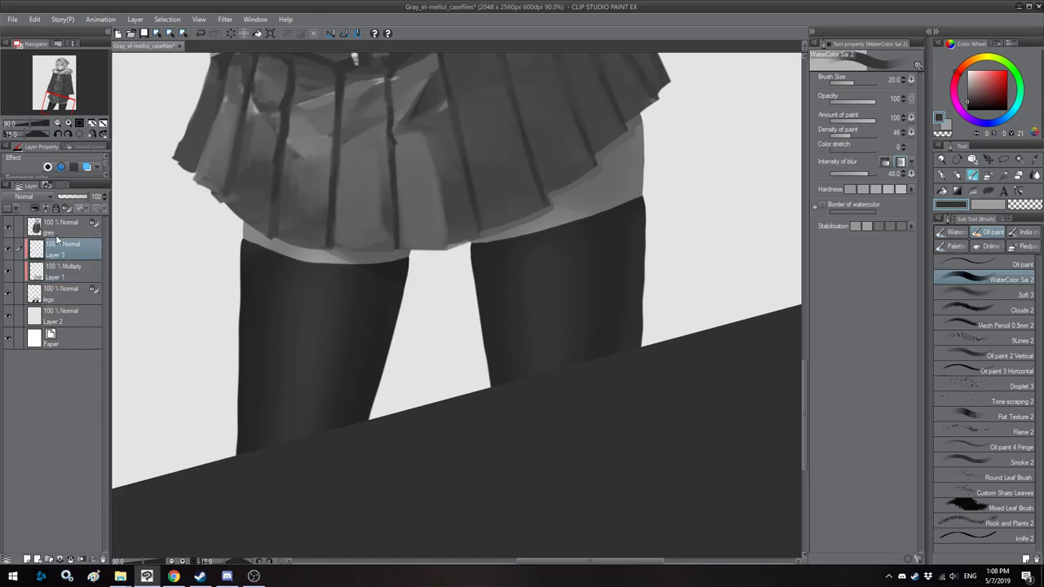
{"action": "left_click_drag", "start_coordinate": [553, 261], "coordinate": [580, 263]}
Step: Paint a soft lengthwise highlight down the middle of the stocking below the wider bare thigh, using Soft 3 and a grey sampled from the skirt
{"action": "left_click", "coordinate": [940, 295]}
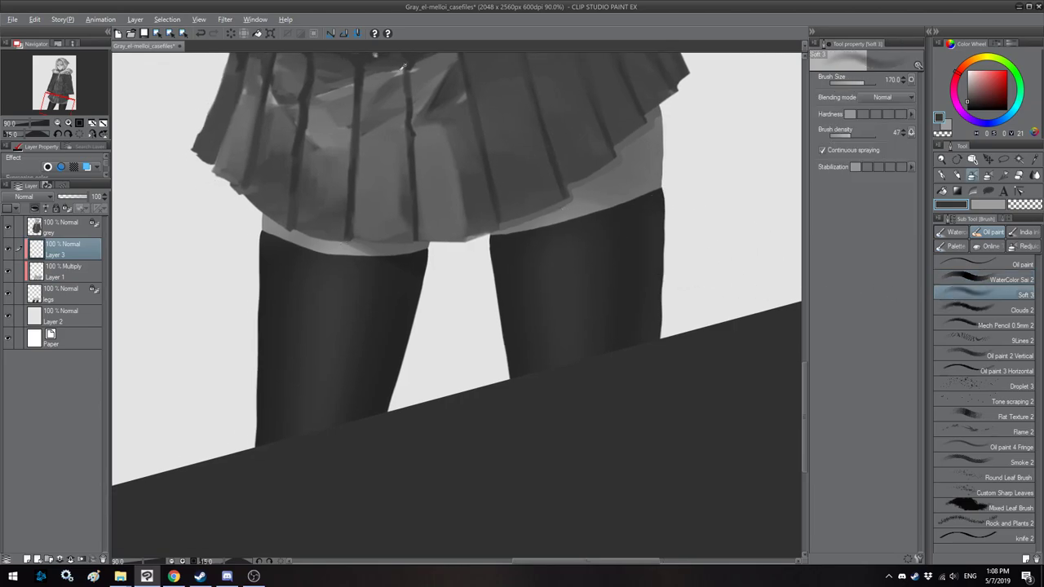
{"action": "left_click", "coordinate": [400, 71], "text": "alt"}
{"action": "key", "text": "bracketleft"}
{"action": "key", "text": "bracketleft"}
{"action": "key", "text": "bracketleft"}
{"action": "key", "text": "bracketleft"}
{"action": "key", "text": "bracketleft"}
{"action": "key", "text": "bracketleft"}
{"action": "key", "text": "bracketleft"}
{"action": "key", "text": "bracketleft"}
{"action": "key", "text": "bracketleft"}
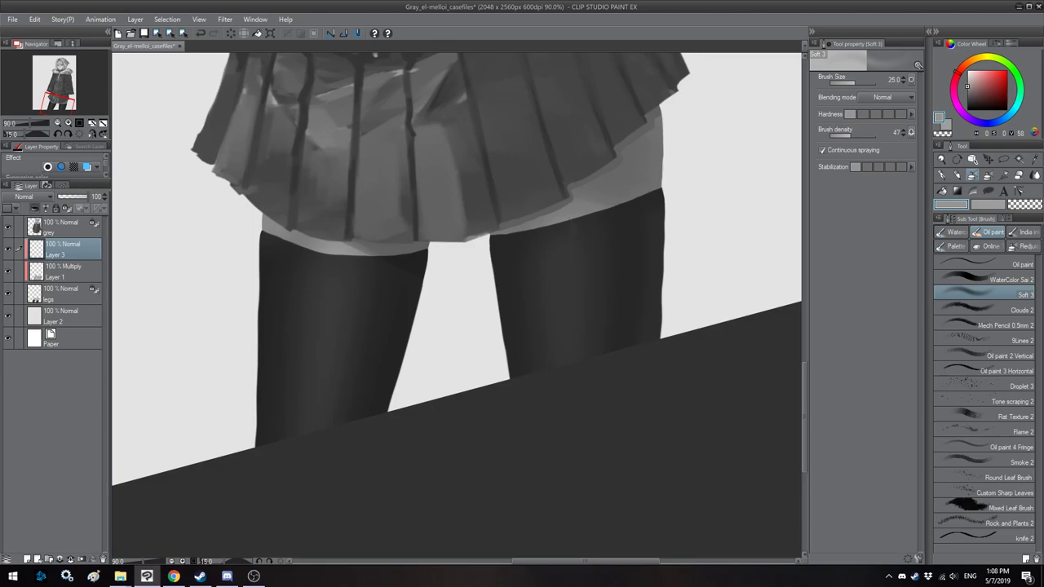
{"action": "key", "text": "bracketright"}
{"action": "key", "text": "bracketright"}
{"action": "key", "text": "bracketright"}
{"action": "key", "text": "bracketright"}
{"action": "mouse_move", "coordinate": [576, 233]}
{"action": "left_mouse_down"}
{"action": "mouse_move", "coordinate": [583, 385]}
{"action": "mouse_move", "coordinate": [580, 325]}
{"action": "mouse_move", "coordinate": [584, 374]}
{"action": "left_mouse_up"}
{"action": "key", "text": "bracketright"}
{"action": "key", "text": "bracketright"}
{"action": "key", "text": "bracketright"}
Step: Add soft reflected light along the outer edge of that stocking in grey (V 58), using Soft 3 between sizes 60 and 150
{"action": "key", "text": "bracketleft"}
{"action": "key", "text": "bracketleft"}
{"action": "key", "text": "bracketleft"}
{"action": "key", "text": "bracketleft"}
{"action": "key", "text": "bracketleft"}
{"action": "key", "text": "bracketleft"}
{"action": "key", "text": "bracketleft"}
{"action": "key", "text": "bracketleft"}
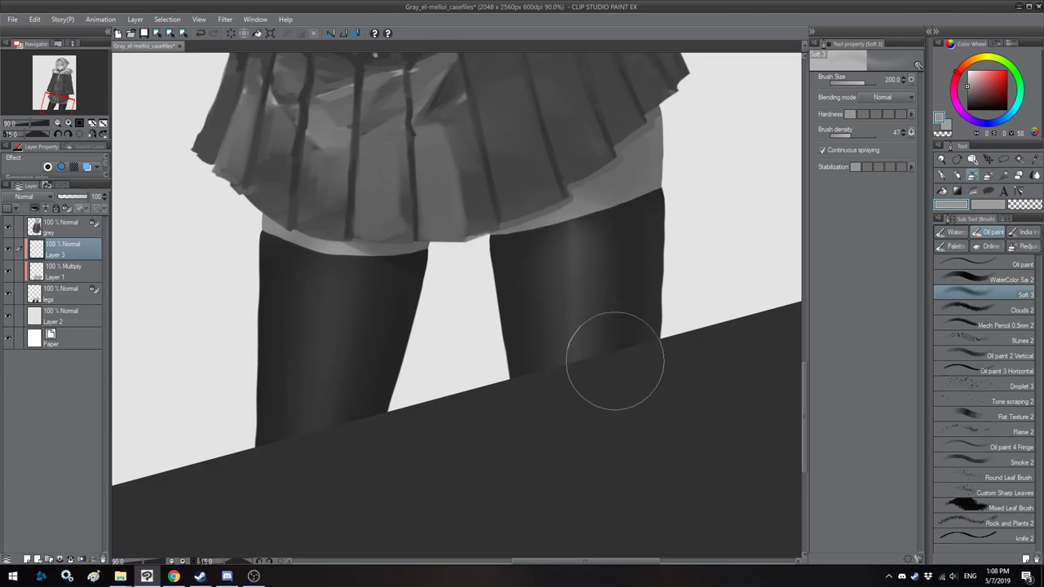
{"action": "key", "text": "bracketright"}
{"action": "key", "text": "bracketright"}
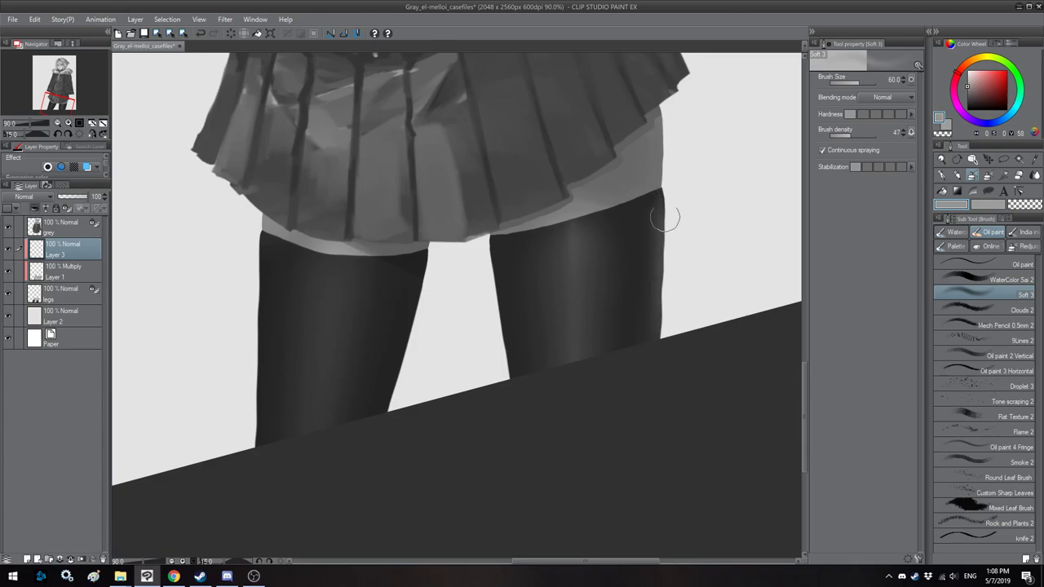
{"action": "key", "text": "bracketright"}
{"action": "key", "text": "bracketright"}
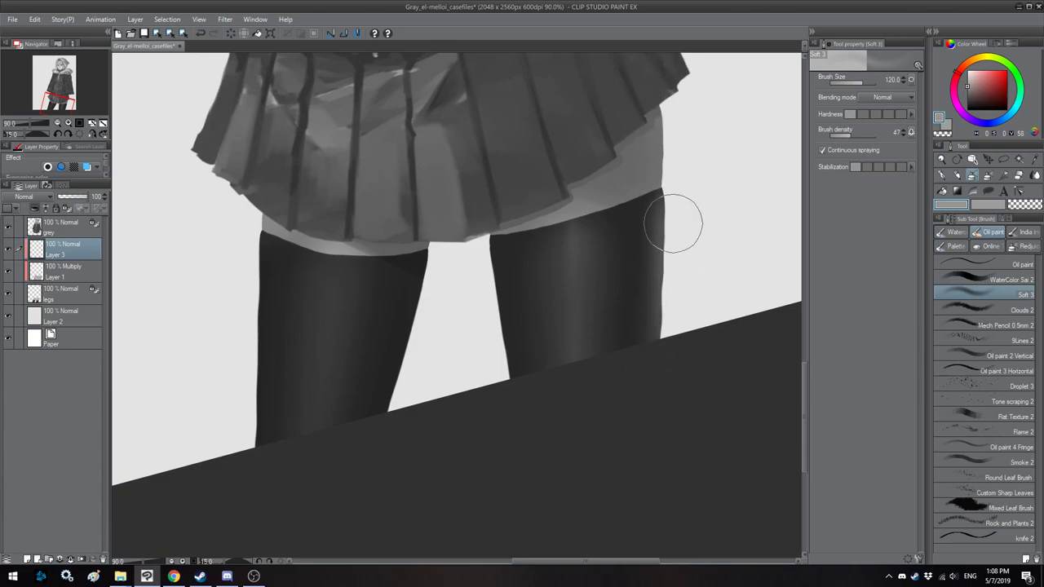
{"action": "key", "text": "bracketleft"}
{"action": "key", "text": "bracketleft"}
{"action": "key", "text": "bracketleft"}
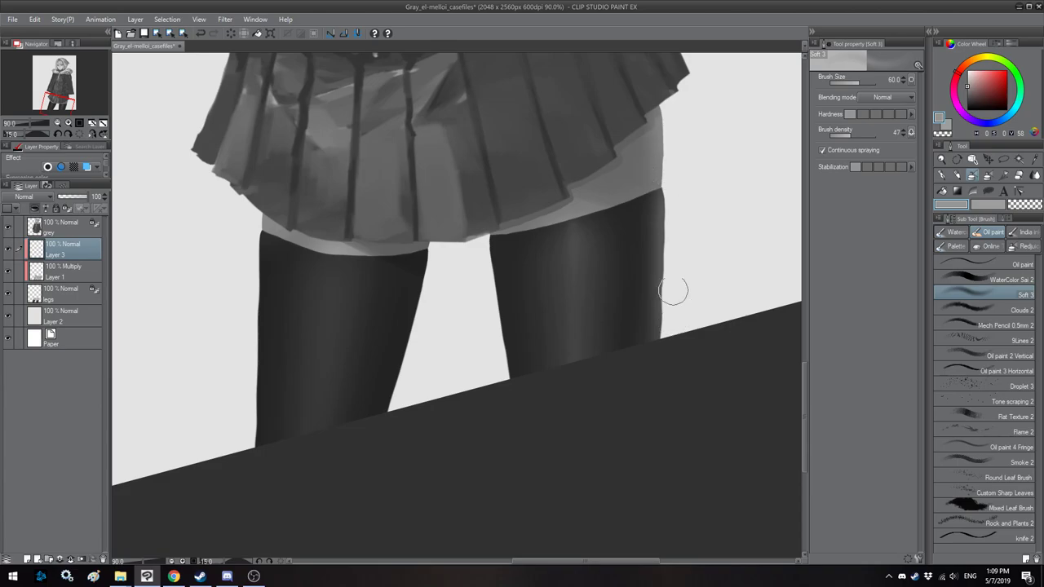
{"action": "key", "text": "bracketright"}
{"action": "key", "text": "bracketright"}
{"action": "key", "text": "bracketright"}
{"action": "key", "text": "bracketright"}
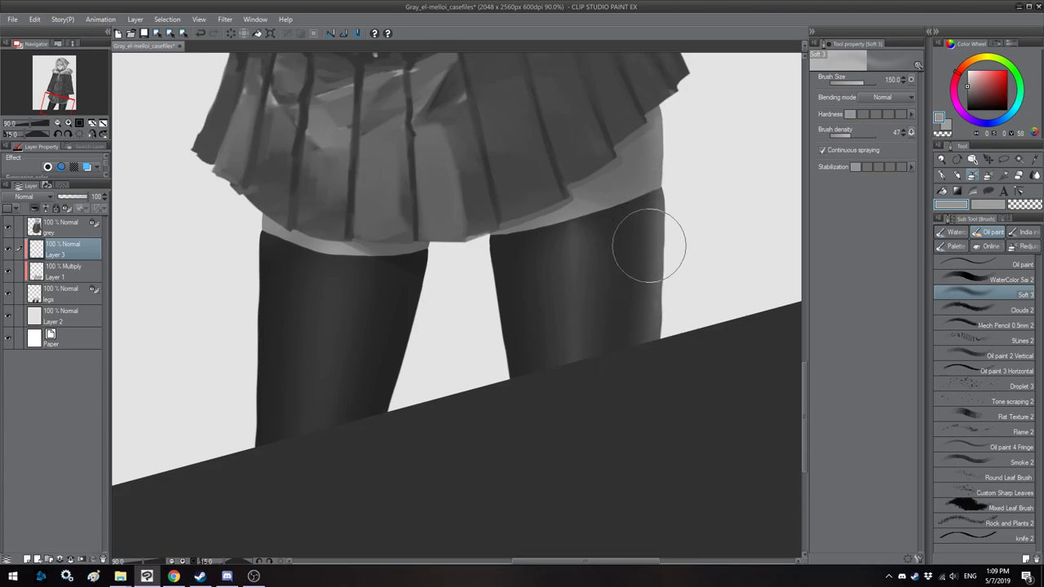
Step: Mirror the view and paint a soft lengthwise highlight down the middle of the other stocking with Soft 3
{"action": "key", "text": "h"}
{"action": "mouse_move", "coordinate": [510, 234]}
{"action": "left_mouse_down"}
{"action": "mouse_move", "coordinate": [578, 260]}
{"action": "mouse_move", "coordinate": [417, 136]}
{"action": "left_mouse_up"}
{"action": "key", "text": "bracketleft"}
{"action": "key", "text": "bracketleft"}
{"action": "key", "text": "bracketleft"}
{"action": "key", "text": "bracketleft"}
{"action": "key", "text": "bracketleft"}
{"action": "key", "text": "bracketleft"}
{"action": "key", "text": "bracketleft"}
{"action": "key", "text": "bracketleft"}
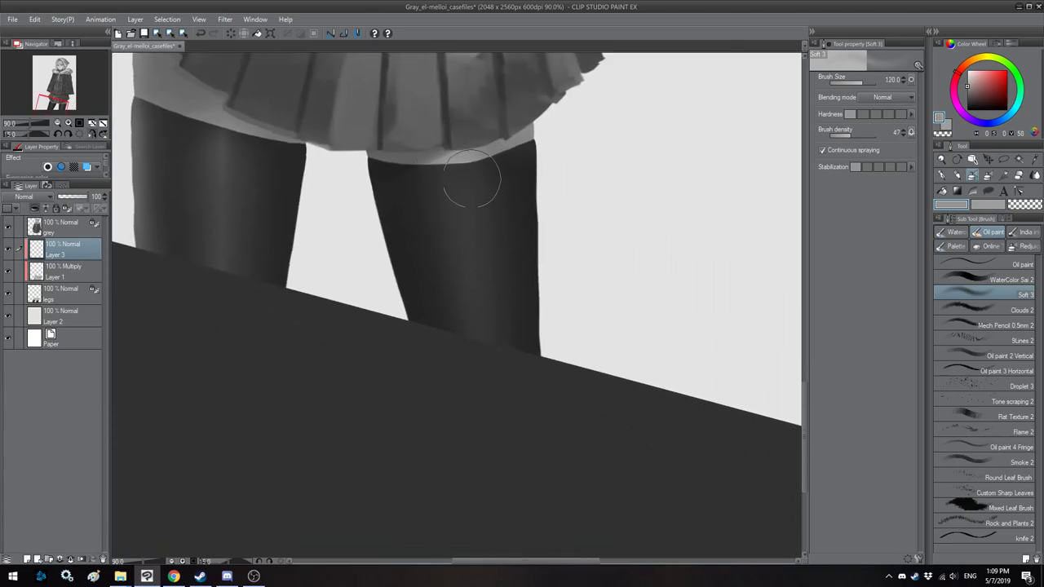
{"action": "key", "text": "bracketright"}
{"action": "key", "text": "bracketright"}
{"action": "key", "text": "bracketright"}
{"action": "key", "text": "bracketright"}
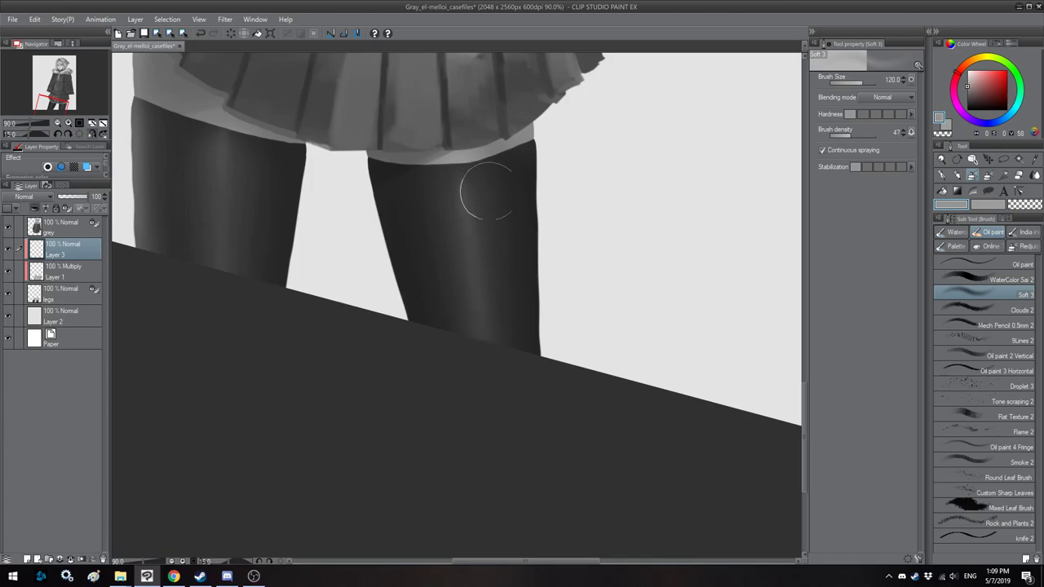
Step: Brush faint reflected light along the inner edge of that second stocking with a smaller Soft 3
{"action": "key", "text": "h"}
{"action": "left_click_drag", "start_coordinate": [524, 238], "coordinate": [522, 283]}
{"action": "key", "text": "bracketleft"}
{"action": "key", "text": "bracketleft"}
{"action": "key", "text": "bracketleft"}
{"action": "left_click_drag", "start_coordinate": [540, 220], "coordinate": [491, 397]}
{"action": "key", "text": "bracketright"}
{"action": "key", "text": "bracketright"}
{"action": "key", "text": "bracketright"}
{"action": "key", "text": "bracketright"}
{"action": "key", "text": "h"}
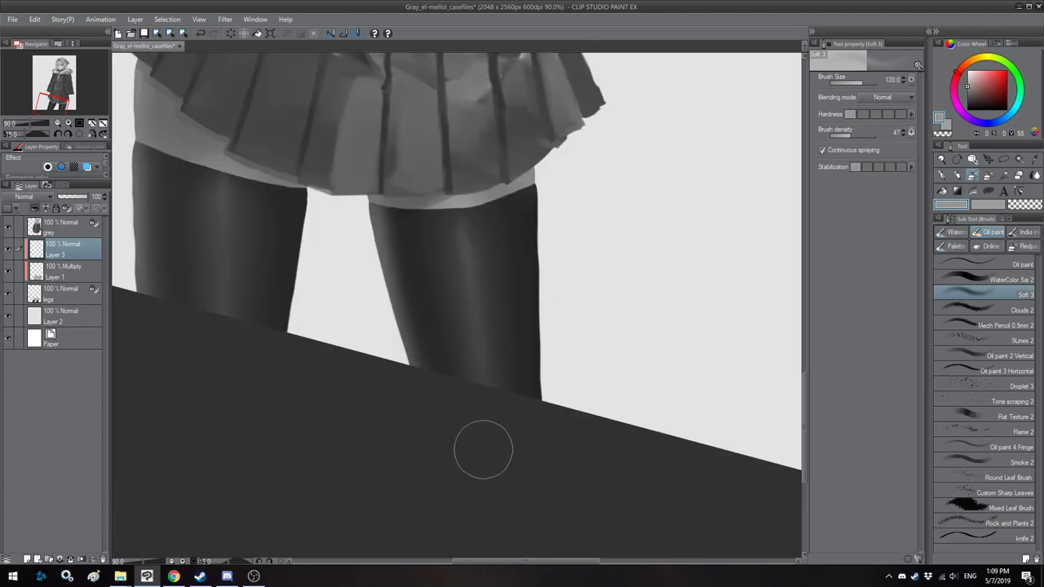
Step: Brush faint reflected light along the outer edge of the second stocking
{"action": "left_click_drag", "start_coordinate": [482, 449], "coordinate": [504, 423]}
{"action": "key", "text": "bracketleft"}
{"action": "key", "text": "bracketleft"}
{"action": "key", "text": "bracketleft"}
{"action": "left_click_drag", "start_coordinate": [566, 167], "coordinate": [569, 326]}
{"action": "mouse_move", "coordinate": [557, 145]}
{"action": "left_mouse_down"}
{"action": "mouse_move", "coordinate": [569, 378]}
{"action": "mouse_move", "coordinate": [566, 353]}
{"action": "left_mouse_up"}
Step: Straighten the canvas and brush faint reflected light along the inner edge of the first stocking, using Soft 3 at size 50
{"action": "key", "text": "minus"}
{"action": "key", "text": "h"}
{"action": "left_click_drag", "start_coordinate": [623, 237], "coordinate": [519, 258]}
{"action": "key", "text": "h"}
{"action": "mouse_move", "coordinate": [435, 243]}
{"action": "left_mouse_down"}
{"action": "mouse_move", "coordinate": [496, 207]}
{"action": "mouse_move", "coordinate": [520, 336]}
{"action": "left_mouse_up"}
{"action": "key", "text": "bracketleft"}
{"action": "key", "text": "bracketleft"}
{"action": "left_click_drag", "start_coordinate": [494, 189], "coordinate": [533, 399]}
Step: Mirror the view and softly brush the outer edge of the bare thigh below the skirt with Soft 3, using sizes 50 to 80
{"action": "key", "text": "h"}
{"action": "left_click_drag", "start_coordinate": [543, 236], "coordinate": [514, 278]}
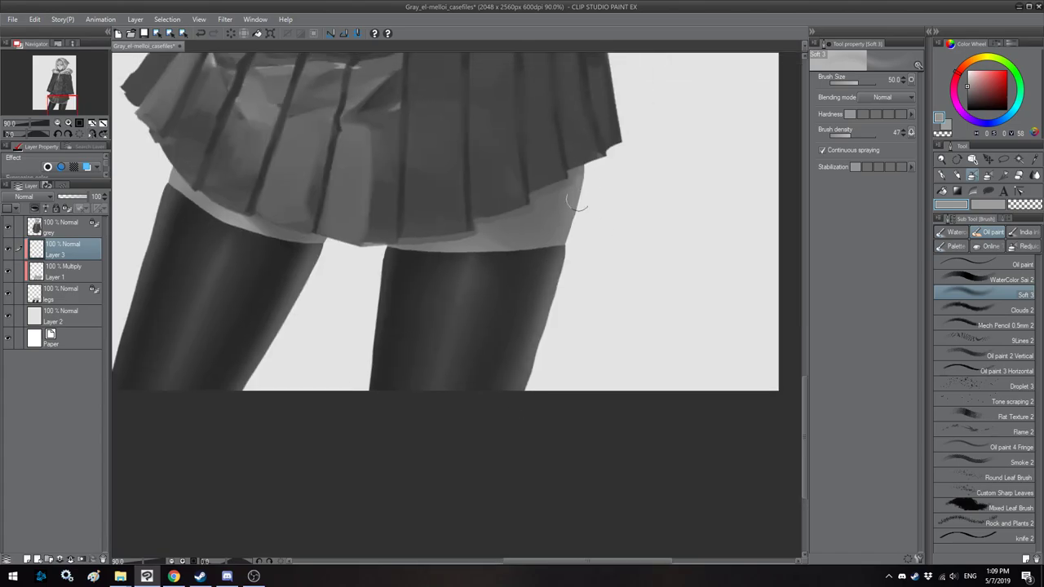
{"action": "key", "text": "bracketleft"}
{"action": "key", "text": "bracketleft"}
{"action": "key", "text": "bracketleft"}
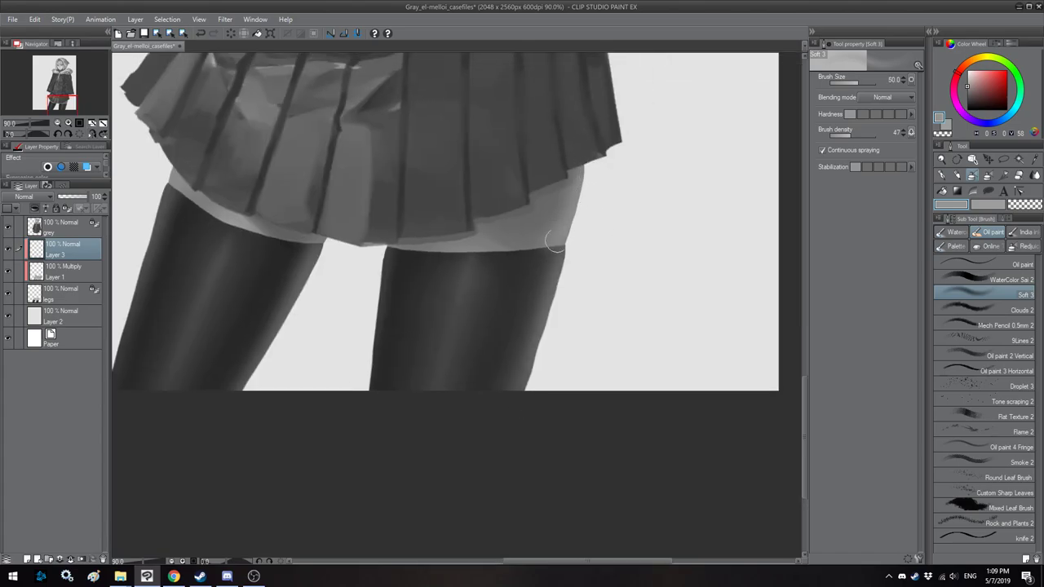
{"action": "key", "text": "bracketright"}
{"action": "key", "text": "bracketright"}
{"action": "key", "text": "bracketright"}
Step: Enlarge the Soft 3 brush to size 200 and check the whole figure in both mirrored and normal view
{"action": "key", "text": "h"}
{"action": "left_click_drag", "start_coordinate": [585, 221], "coordinate": [626, 287]}
{"action": "key", "text": "bracketright"}
{"action": "key", "text": "bracketright"}
{"action": "key", "text": "bracketright"}
{"action": "key", "text": "bracketright"}
{"action": "key", "text": "bracketright"}
{"action": "key", "text": "bracketright"}
{"action": "key", "text": "bracketright"}
{"action": "key", "text": "bracketright"}
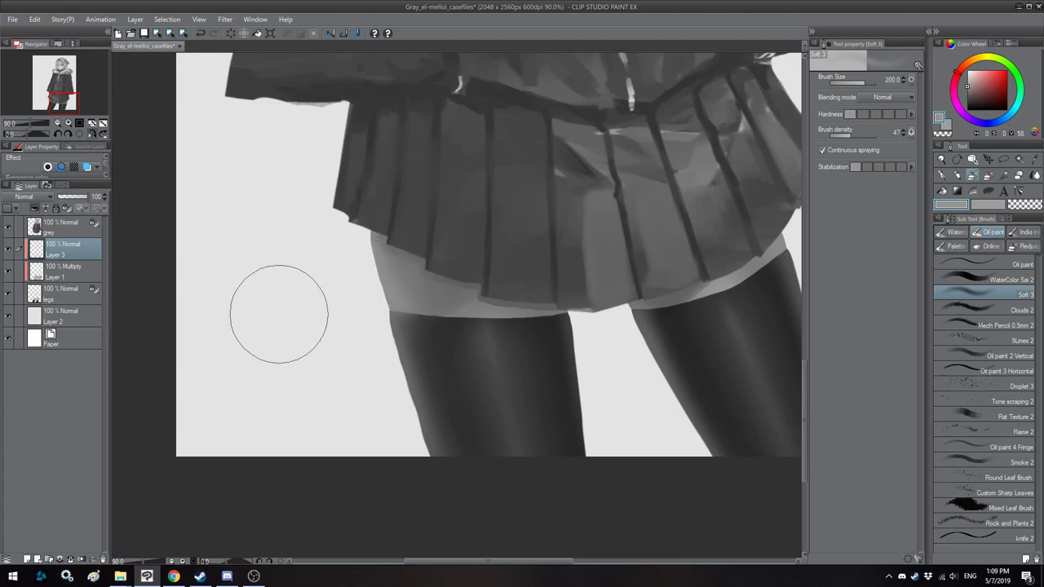
{"action": "scroll", "coordinate": [308, 277], "scroll_direction": "down", "scroll_amount": 5}
{"action": "key", "text": "h"}
{"action": "scroll", "coordinate": [427, 187], "scroll_direction": "down", "scroll_amount": 3}
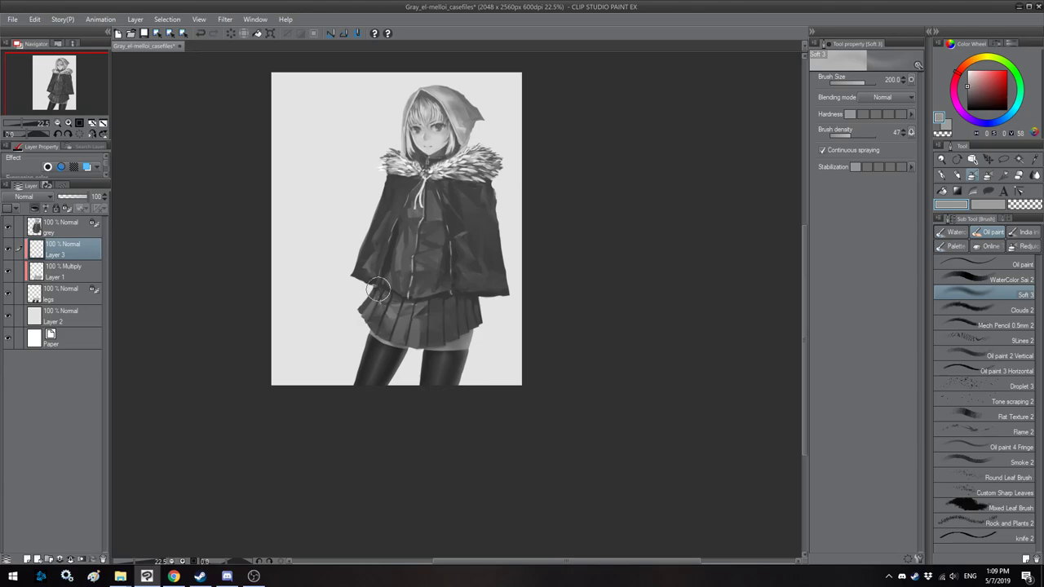
Step: Set Brightness to 2 for the Multiply Layer 1 with Hue/Saturation/Luminosity and save the file
{"action": "left_click", "coordinate": [77, 275]}
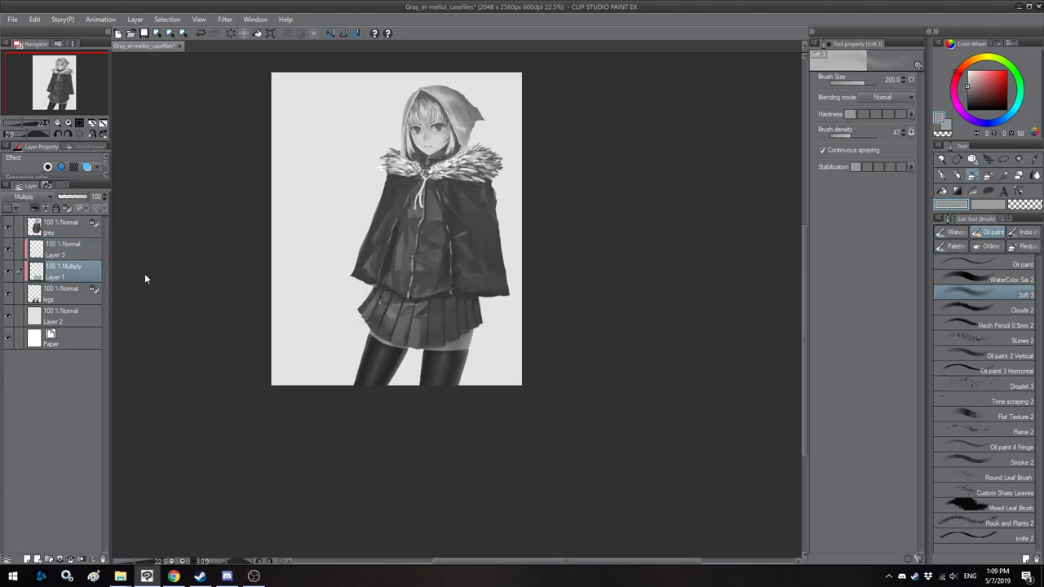
{"action": "key", "text": "ctrl+u"}
{"action": "mouse_move", "coordinate": [825, 193]}
{"action": "left_mouse_down"}
{"action": "mouse_move", "coordinate": [940, 183]}
{"action": "mouse_move", "coordinate": [823, 193]}
{"action": "left_mouse_up"}
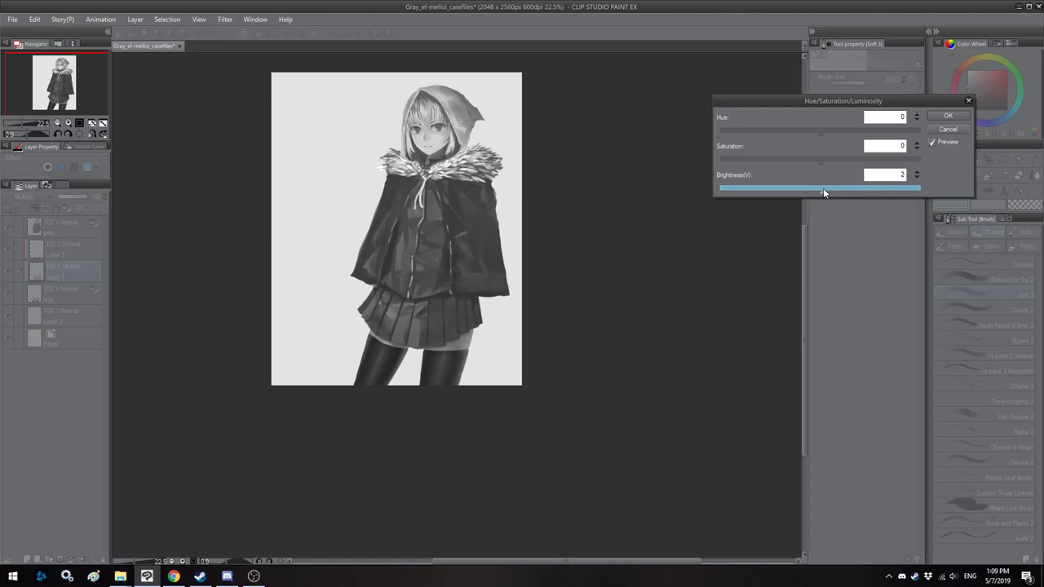
{"action": "left_click", "coordinate": [948, 116]}
{"action": "scroll", "coordinate": [430, 193], "scroll_direction": "up", "scroll_amount": 2}
{"action": "scroll", "coordinate": [431, 194], "scroll_direction": "down", "scroll_amount": 1}
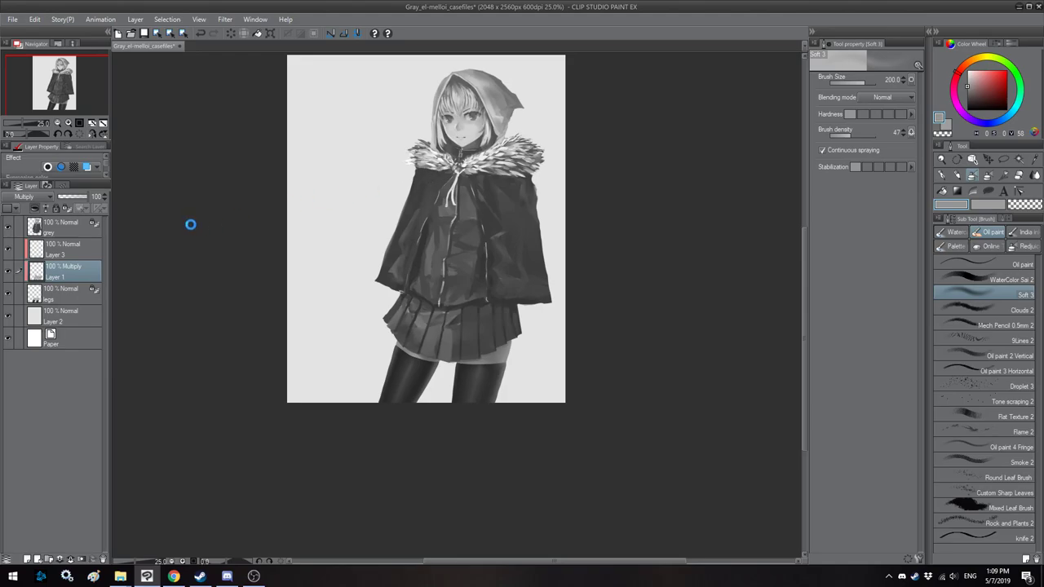
{"action": "key", "text": "ctrl+s"}
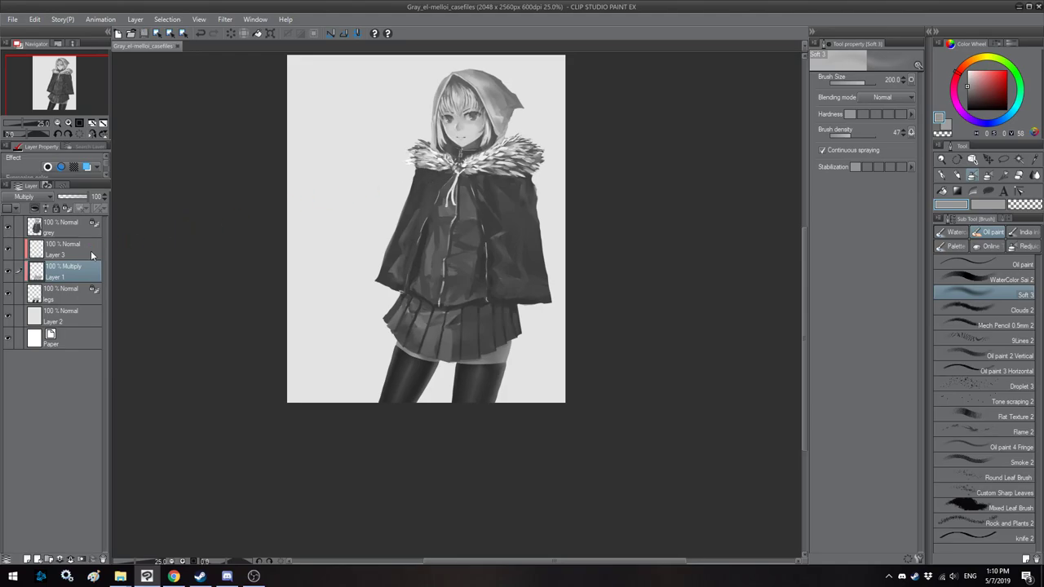
{"action": "scroll", "coordinate": [217, 251], "scroll_direction": "down", "scroll_amount": 1}
{"action": "scroll", "coordinate": [152, 269], "scroll_direction": "up", "scroll_amount": 1}
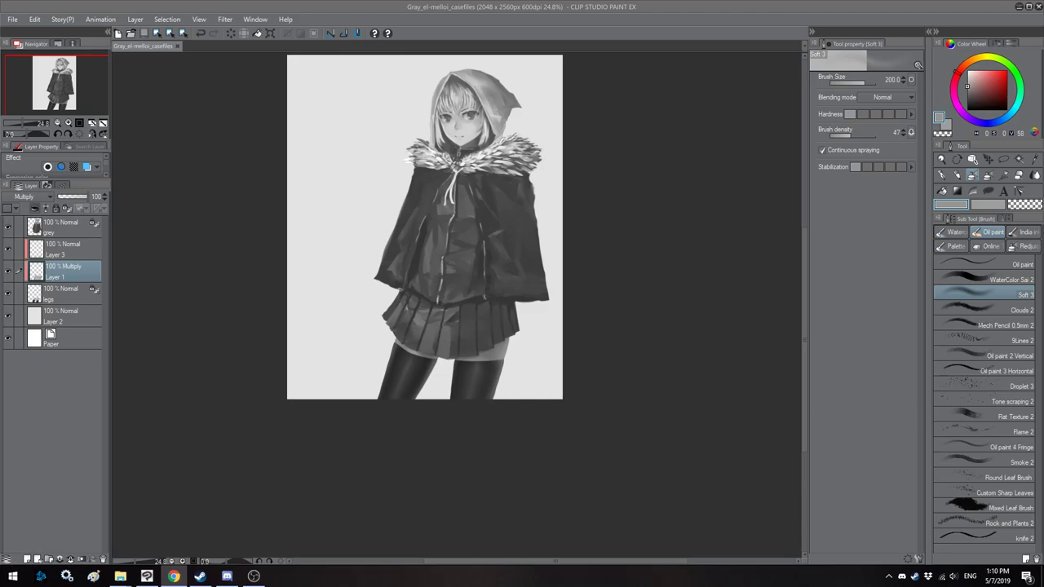
{"action": "left_click", "coordinate": [551, 3]}
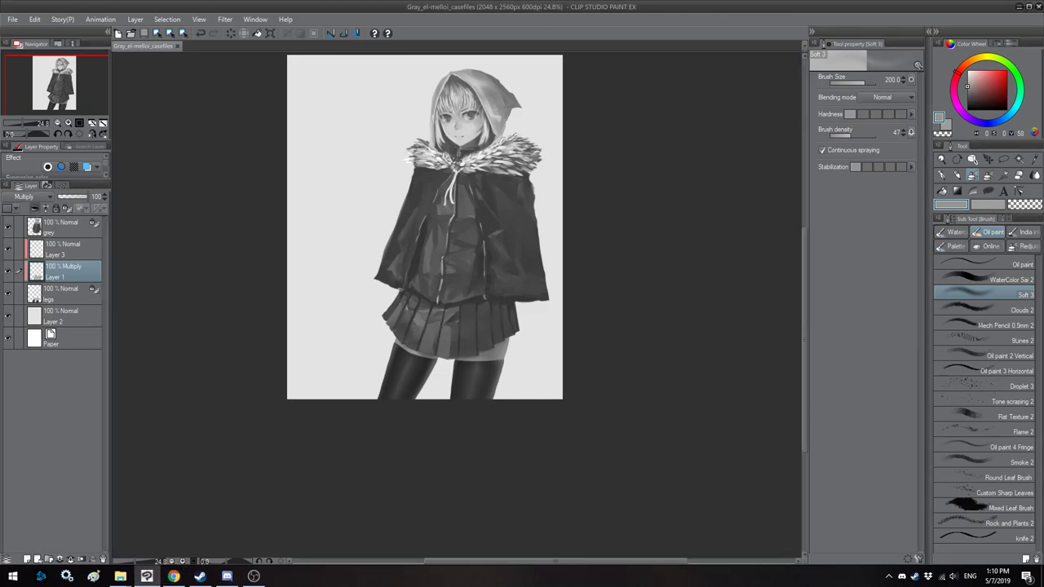
{"action": "scroll", "coordinate": [427, 290], "scroll_direction": "down", "scroll_amount": 1}
{"action": "scroll", "coordinate": [426, 291], "scroll_direction": "up", "scroll_amount": 1}
{"action": "key", "text": "h"}
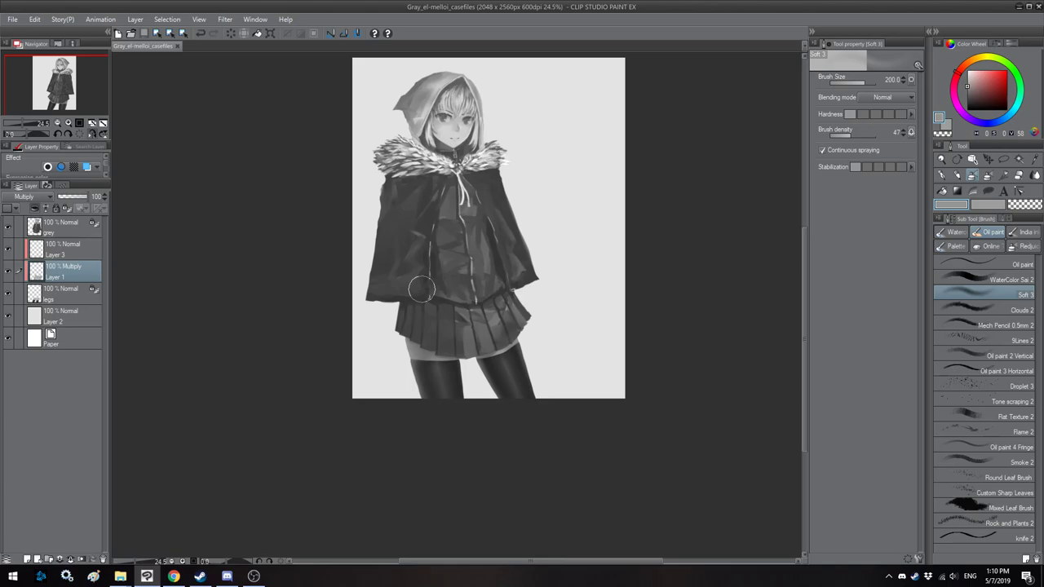
{"action": "key", "text": "h"}
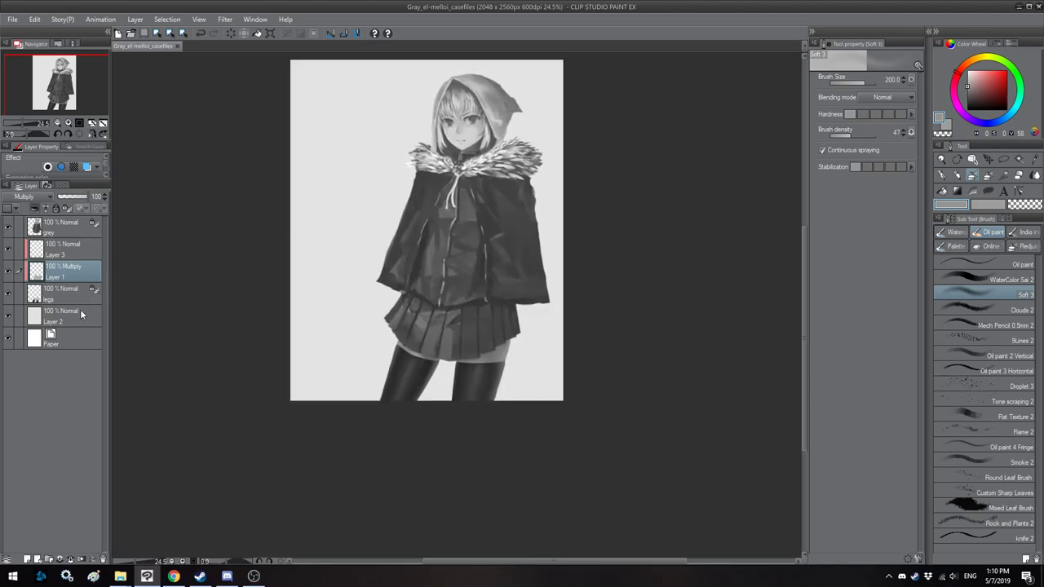
Step: Add a new layer directly above Layer 2, mirror the view and switch to the Lasso fill tool
{"action": "left_click", "coordinate": [81, 314]}
{"action": "left_click", "coordinate": [29, 560]}
{"action": "key", "text": "h"}
{"action": "scroll", "coordinate": [242, 433], "scroll_direction": "up", "scroll_amount": 2}
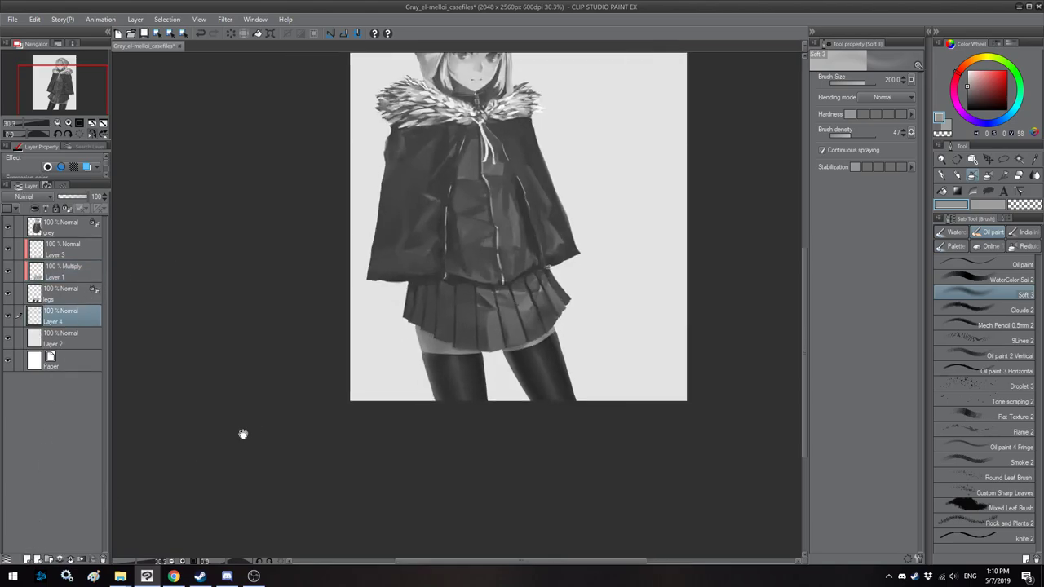
{"action": "left_click_drag", "start_coordinate": [243, 433], "coordinate": [246, 461]}
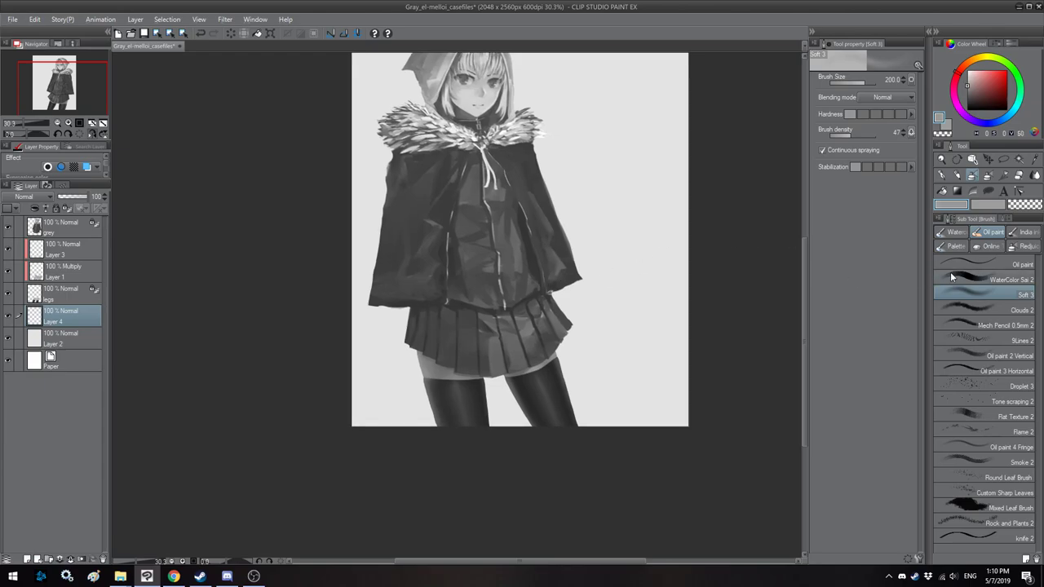
{"action": "left_click", "coordinate": [989, 191]}
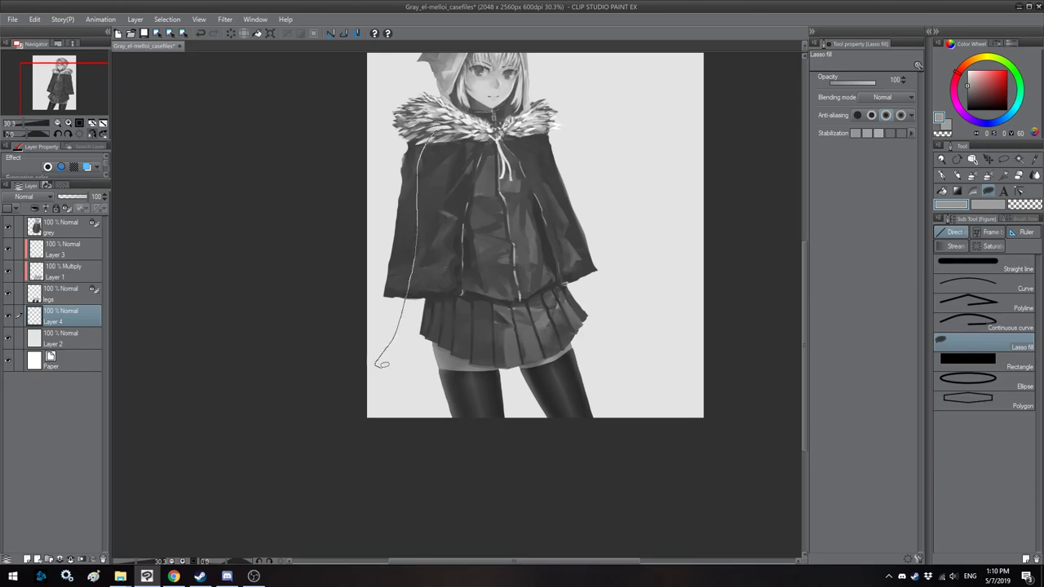
Step: Lasso-fill a grey cape shape behind the figure on Layer 4, with its flared hem showing on both sides of the skirt
{"action": "mouse_move", "coordinate": [409, 372]}
{"action": "left_mouse_down"}
{"action": "mouse_move", "coordinate": [468, 389]}
{"action": "mouse_move", "coordinate": [591, 363]}
{"action": "mouse_move", "coordinate": [592, 283]}
{"action": "mouse_move", "coordinate": [519, 131]}
{"action": "left_mouse_up"}
{"action": "mouse_move", "coordinate": [579, 196]}
{"action": "left_mouse_down"}
{"action": "mouse_move", "coordinate": [422, 196]}
{"action": "mouse_move", "coordinate": [434, 264]}
{"action": "mouse_move", "coordinate": [425, 241]}
{"action": "left_mouse_up"}
{"action": "key", "text": "h"}
{"action": "scroll", "coordinate": [444, 260], "scroll_direction": "down", "scroll_amount": 1}
Step: Lock the transparent pixels of the new cape layer and rename it "cape"
{"action": "left_click", "coordinate": [69, 210]}
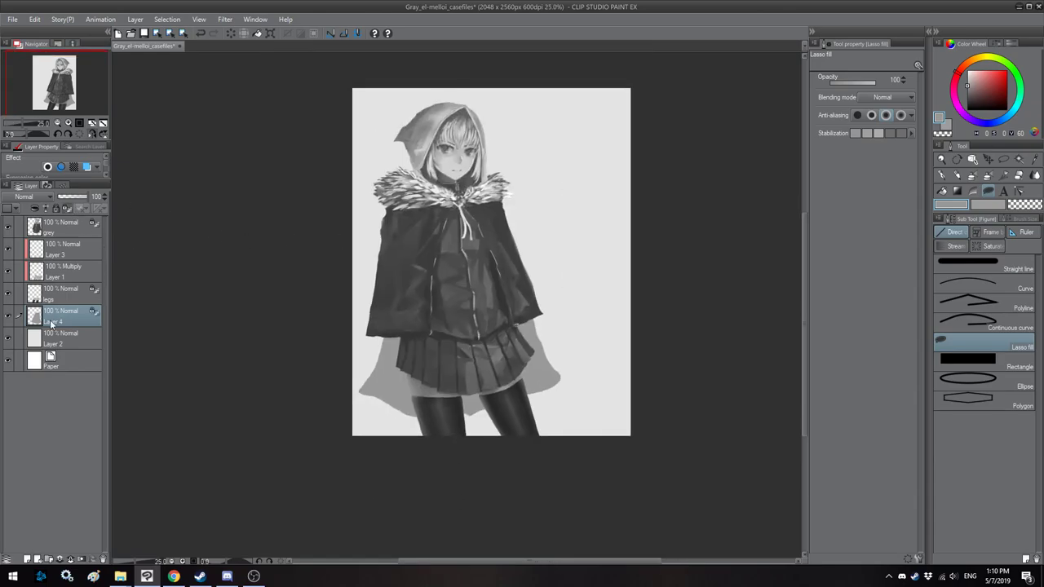
{"action": "double_click", "coordinate": [50, 324]}
{"action": "type", "text": "cape"}
{"action": "key", "text": "Return"}
Step: Darken the cape with dark grey using the Soft 3 brush at size 1200, covering both sides of the figure
{"action": "scroll", "coordinate": [284, 317], "scroll_direction": "up", "scroll_amount": 1}
{"action": "key", "text": "h"}
{"action": "left_click_drag", "start_coordinate": [572, 262], "coordinate": [626, 261]}
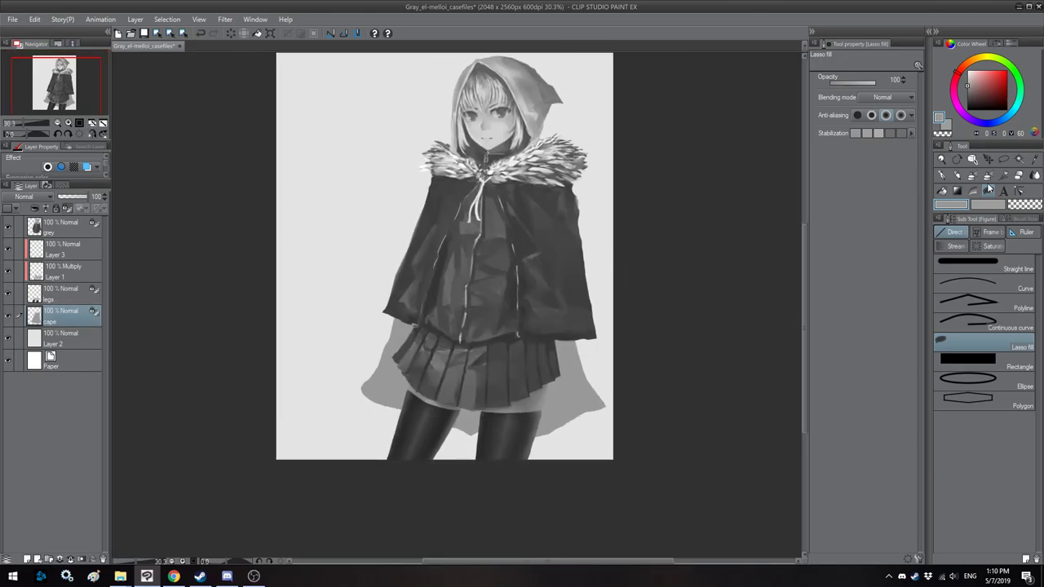
{"action": "left_click", "coordinate": [971, 177]}
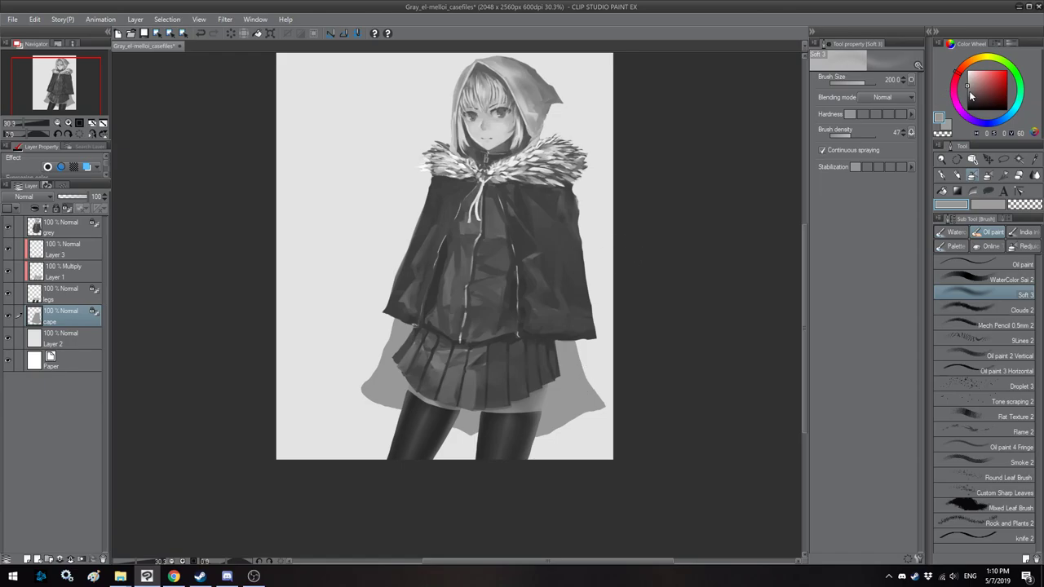
{"action": "left_click_drag", "start_coordinate": [970, 94], "coordinate": [958, 99]}
{"action": "key", "text": "h"}
{"action": "left_click_drag", "start_coordinate": [347, 279], "coordinate": [375, 279]}
{"action": "key", "text": "]"}
{"action": "key", "text": "bracketright"}
{"action": "key", "text": "bracketright"}
{"action": "key", "text": "bracketright"}
{"action": "key", "text": "bracketright"}
{"action": "key", "text": "bracketright"}
{"action": "key", "text": "bracketright"}
{"action": "key", "text": "bracketright"}
{"action": "key", "text": "bracketright"}
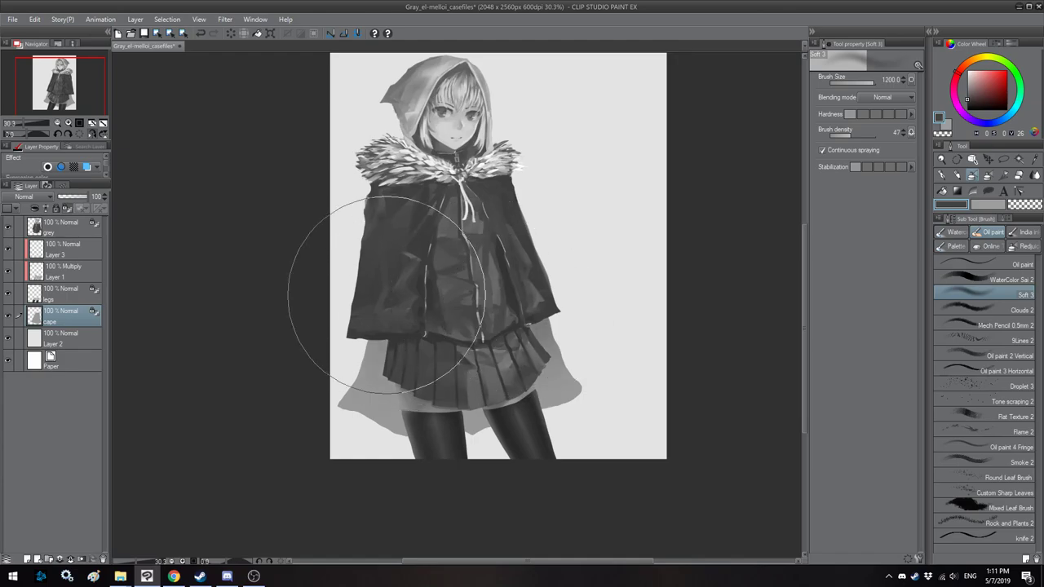
{"action": "left_click_drag", "start_coordinate": [387, 295], "coordinate": [371, 309]}
{"action": "left_click_drag", "start_coordinate": [526, 324], "coordinate": [573, 359]}
Step: Deepen the cape's shading around the skirt and legs with Soft 3 at sizes 700 and 600, and unlock the layer's transparent pixels
{"action": "key", "text": "bracketleft"}
{"action": "key", "text": "bracketleft"}
{"action": "key", "text": "bracketleft"}
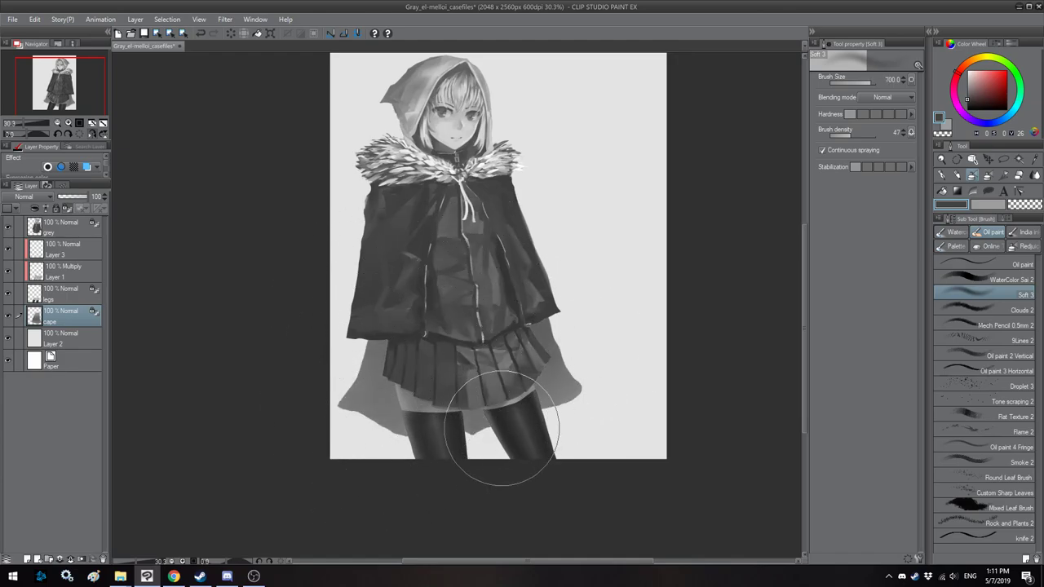
{"action": "key", "text": "bracketright"}
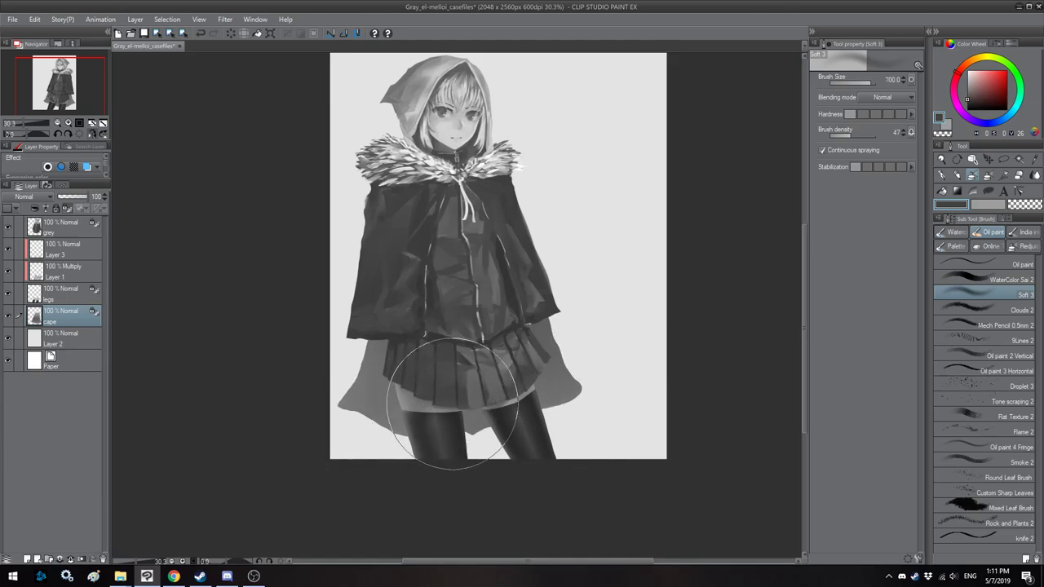
{"action": "key", "text": "bracketleft"}
{"action": "key", "text": "bracketleft"}
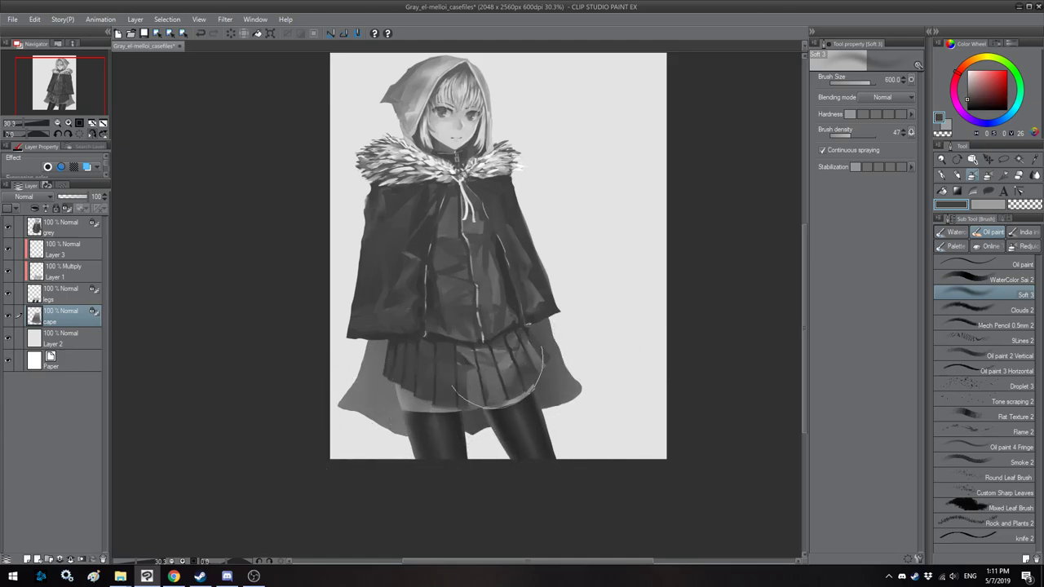
{"action": "left_click_drag", "start_coordinate": [504, 318], "coordinate": [492, 281]}
{"action": "key", "text": "h"}
{"action": "left_click", "coordinate": [67, 209]}
Step: Lasso-fill a long light grey panel along the cape's outer edge on the hood-tip side
{"action": "scroll", "coordinate": [536, 318], "scroll_direction": "up", "scroll_amount": 3}
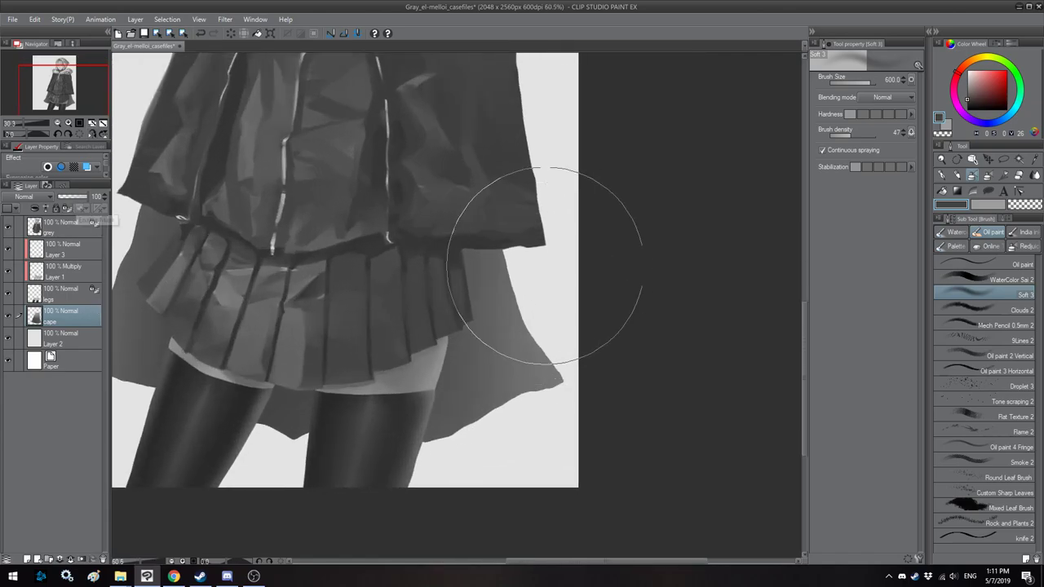
{"action": "left_click_drag", "start_coordinate": [545, 316], "coordinate": [540, 321]}
{"action": "left_click", "coordinate": [973, 190]}
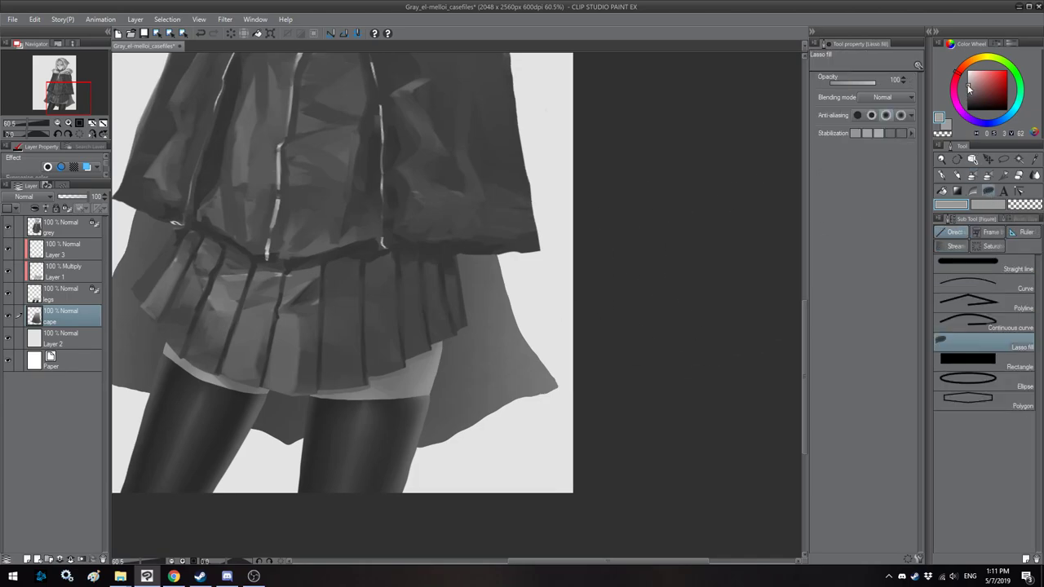
{"action": "scroll", "coordinate": [481, 207], "scroll_direction": "down", "scroll_amount": 1}
{"action": "left_click_drag", "start_coordinate": [477, 181], "coordinate": [494, 278]}
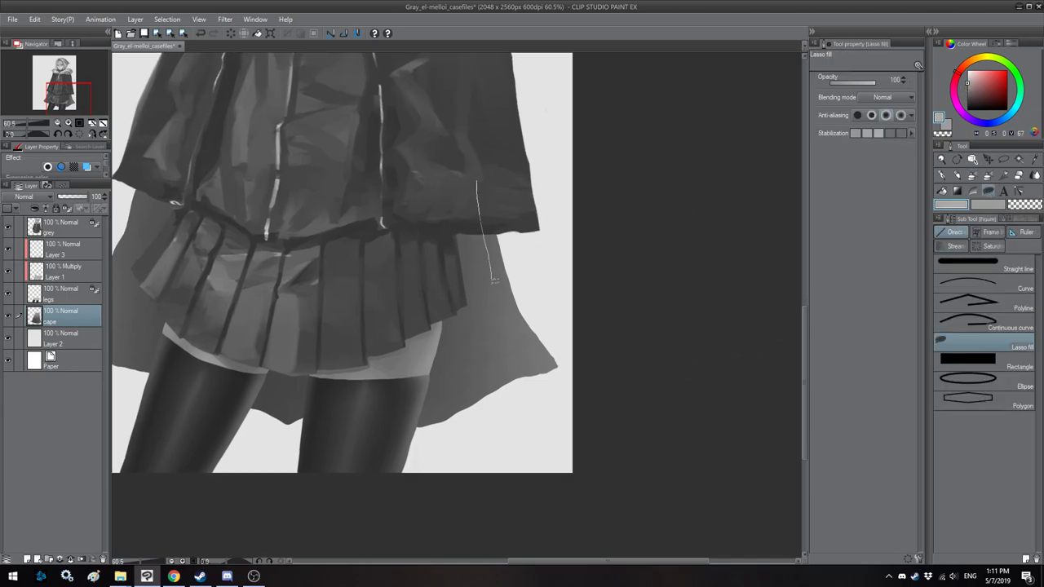
{"action": "left_click_drag", "start_coordinate": [569, 382], "coordinate": [484, 129]}
{"action": "key", "text": "h"}
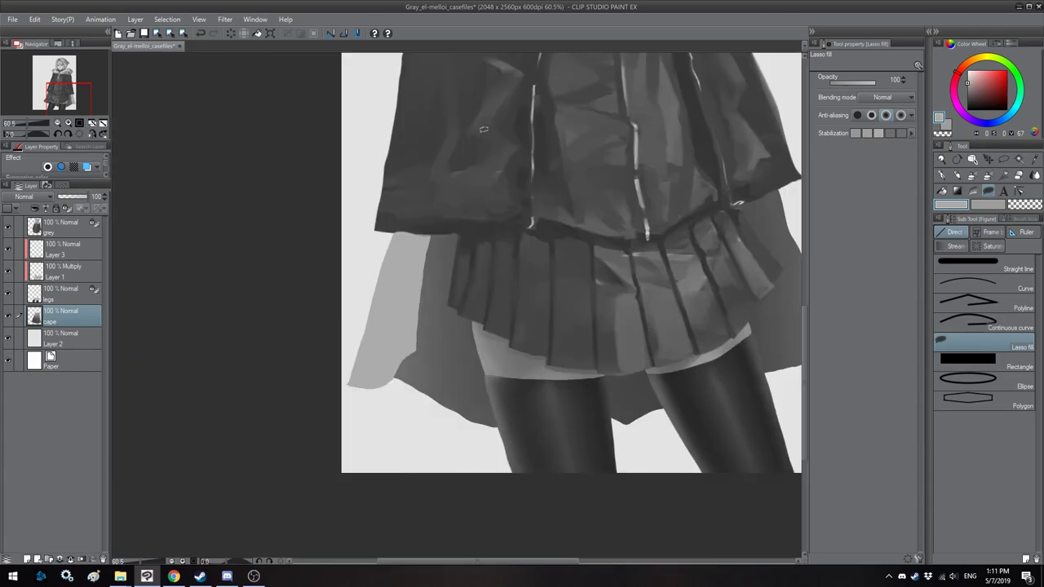
Step: Lasso-fill a matching light grey panel along the cape's opposite outer edge, below the narrower sleeve
{"action": "key", "text": "h"}
{"action": "mouse_move", "coordinate": [619, 153]}
{"action": "left_mouse_down"}
{"action": "mouse_move", "coordinate": [641, 233]}
{"action": "mouse_move", "coordinate": [682, 310]}
{"action": "mouse_move", "coordinate": [690, 371]}
{"action": "mouse_move", "coordinate": [634, 356]}
{"action": "mouse_move", "coordinate": [605, 138]}
{"action": "left_mouse_up"}
{"action": "scroll", "coordinate": [581, 172], "scroll_direction": "down", "scroll_amount": 2}
{"action": "key", "text": "h"}
{"action": "left_click_drag", "start_coordinate": [420, 126], "coordinate": [422, 166]}
{"action": "key", "text": "ctrl+z"}
{"action": "scroll", "coordinate": [423, 169], "scroll_direction": "up", "scroll_amount": 2}
{"action": "key", "text": "h"}
{"action": "left_click_drag", "start_coordinate": [580, 264], "coordinate": [502, 194]}
{"action": "left_click_drag", "start_coordinate": [572, 215], "coordinate": [592, 284]}
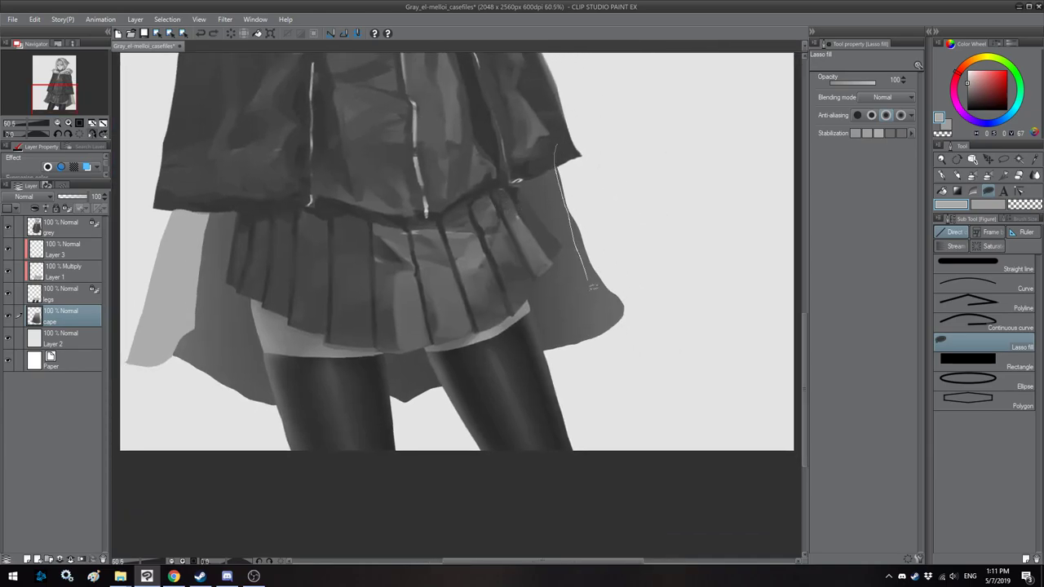
{"action": "left_click_drag", "start_coordinate": [639, 323], "coordinate": [561, 92]}
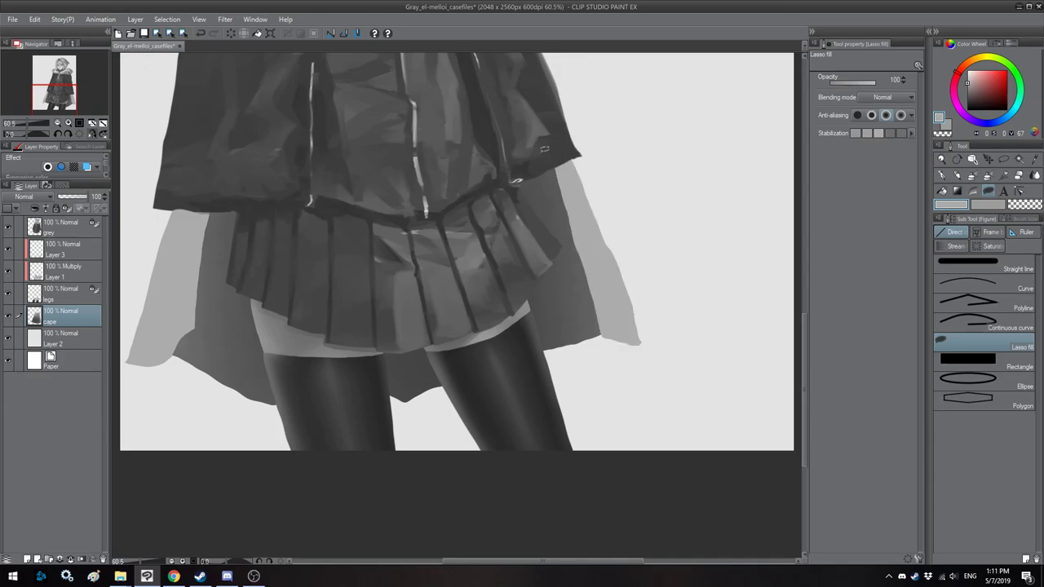
Step: Review the figure with both light grey panels, and undo both lasso fills on the cape
{"action": "scroll", "coordinate": [543, 148], "scroll_direction": "down", "scroll_amount": 5}
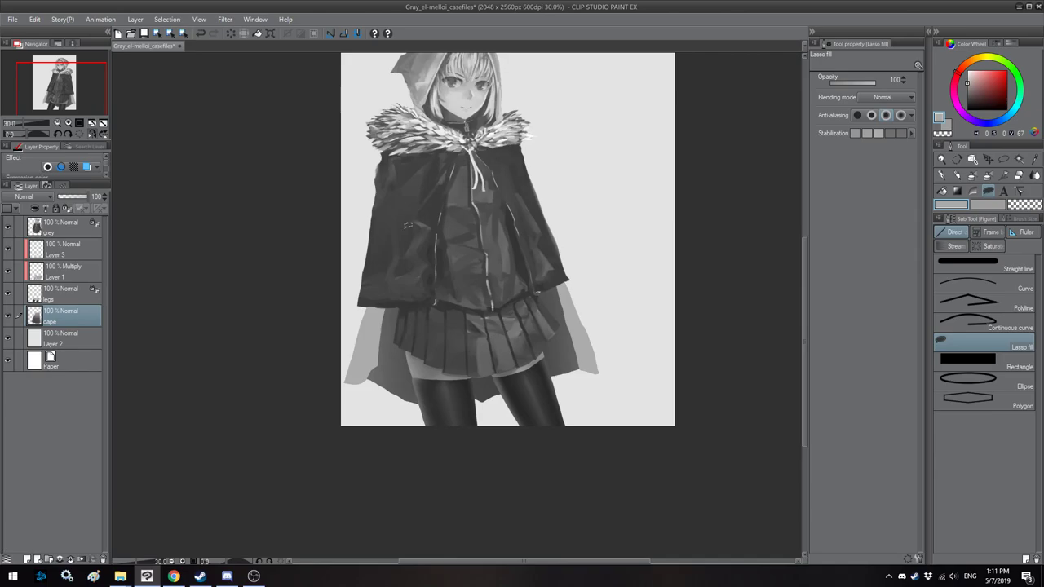
{"action": "scroll", "coordinate": [407, 220], "scroll_direction": "up", "scroll_amount": 1}
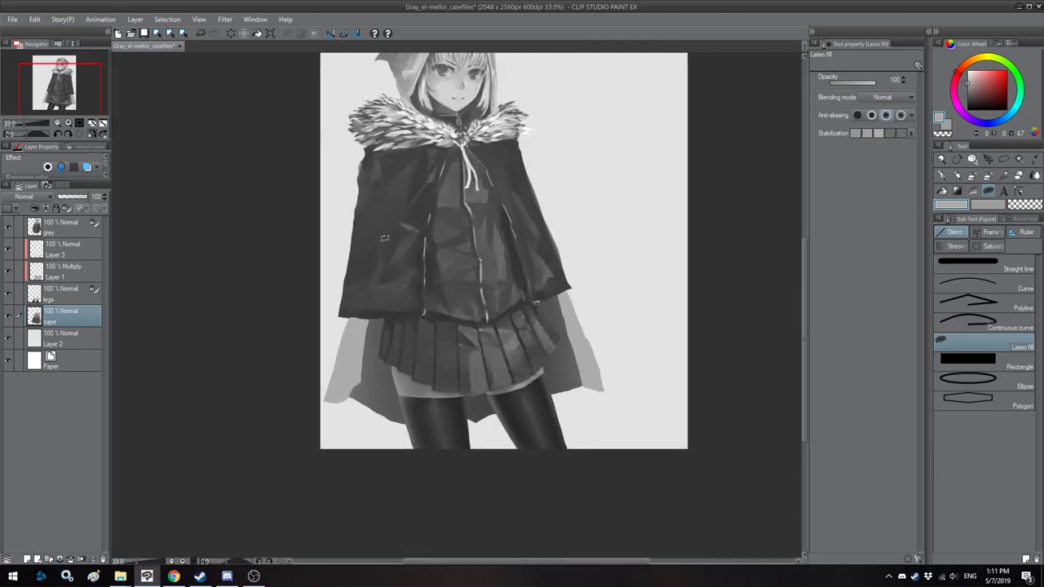
{"action": "left_click_drag", "start_coordinate": [439, 254], "coordinate": [369, 199]}
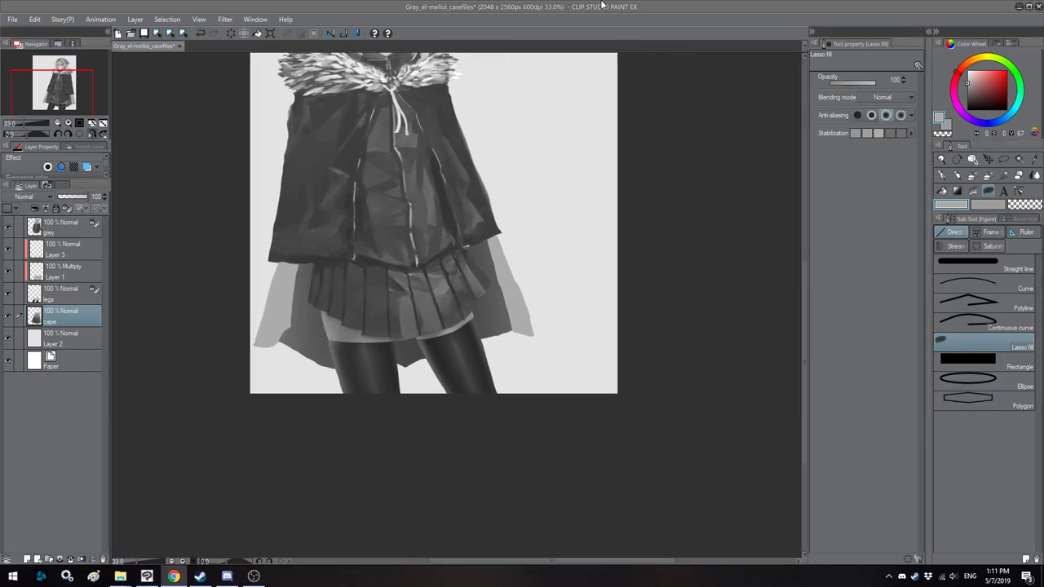
{"action": "scroll", "coordinate": [442, 288], "scroll_direction": "up", "scroll_amount": 3}
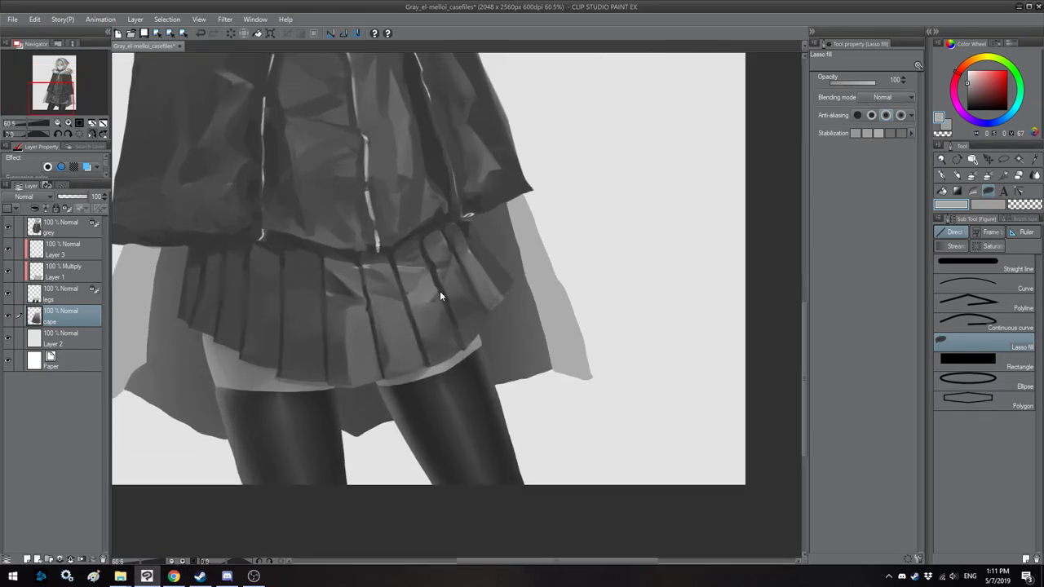
{"action": "key", "text": "ctrl+z"}
{"action": "key", "text": "ctrl+z"}
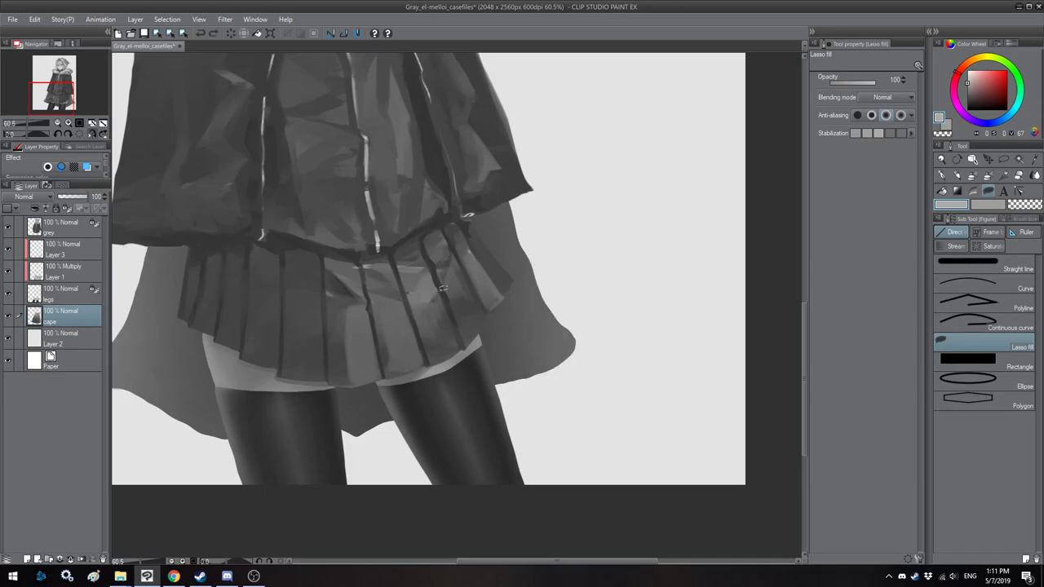
Step: Try a small light grey lasso fill on the cape just under the narrower sleeve's hem, and undo it
{"action": "scroll", "coordinate": [543, 273], "scroll_direction": "up", "scroll_amount": 1}
{"action": "scroll", "coordinate": [544, 214], "scroll_direction": "up", "scroll_amount": 2}
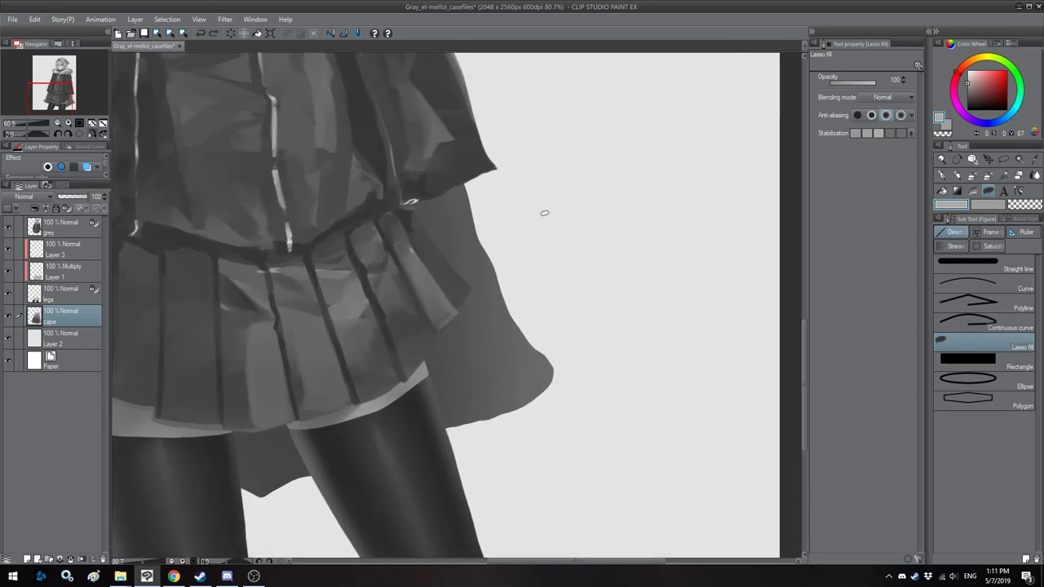
{"action": "mouse_move", "coordinate": [407, 172]}
{"action": "left_mouse_down"}
{"action": "mouse_move", "coordinate": [446, 219]}
{"action": "mouse_move", "coordinate": [491, 233]}
{"action": "mouse_move", "coordinate": [471, 171]}
{"action": "mouse_move", "coordinate": [448, 193]}
{"action": "left_mouse_up"}
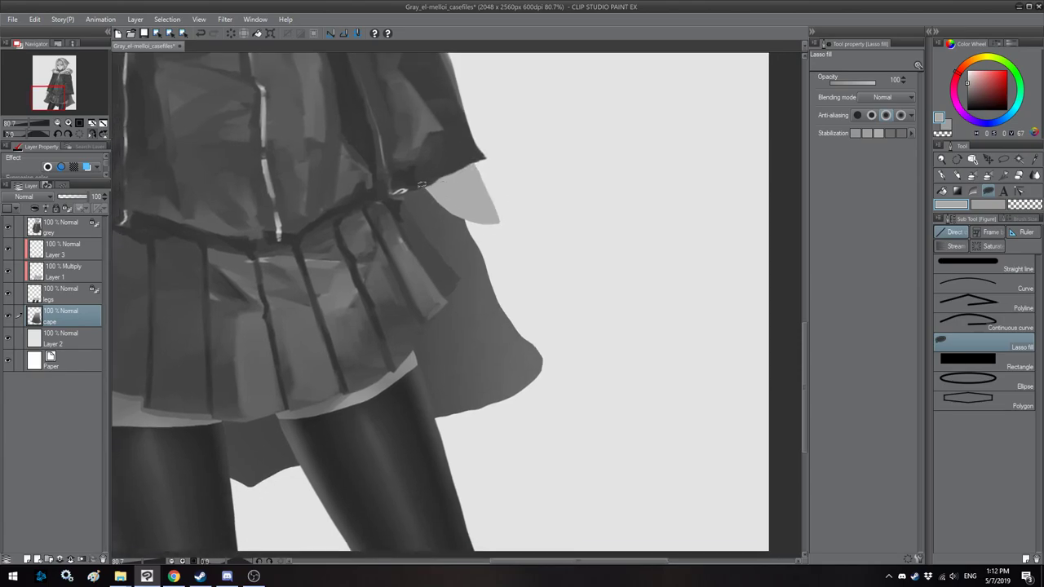
{"action": "key", "text": "ctrl+z"}
Step: Lasso-fill a long light grey cape panel with a pointed end, hanging from beneath the narrower sleeve
{"action": "mouse_move", "coordinate": [429, 177]}
{"action": "left_mouse_down"}
{"action": "mouse_move", "coordinate": [417, 172]}
{"action": "mouse_move", "coordinate": [455, 300]}
{"action": "left_mouse_up"}
{"action": "mouse_move", "coordinate": [463, 353]}
{"action": "left_mouse_down"}
{"action": "mouse_move", "coordinate": [484, 417]}
{"action": "mouse_move", "coordinate": [525, 446]}
{"action": "left_mouse_up"}
{"action": "mouse_move", "coordinate": [570, 392]}
{"action": "left_mouse_down"}
{"action": "mouse_move", "coordinate": [458, 161]}
{"action": "mouse_move", "coordinate": [406, 120]}
{"action": "mouse_move", "coordinate": [408, 134]}
{"action": "left_mouse_up"}
Step: Lasso-fill a wide light grey cape panel with an angular hem beneath the wider sleeve, and check it on the mirrored canvas
{"action": "key", "text": "h"}
{"action": "left_click_drag", "start_coordinate": [601, 244], "coordinate": [330, 242]}
{"action": "left_click_drag", "start_coordinate": [597, 241], "coordinate": [435, 211]}
{"action": "mouse_move", "coordinate": [534, 137]}
{"action": "left_mouse_down"}
{"action": "mouse_move", "coordinate": [577, 238]}
{"action": "mouse_move", "coordinate": [569, 256]}
{"action": "mouse_move", "coordinate": [585, 320]}
{"action": "left_mouse_up"}
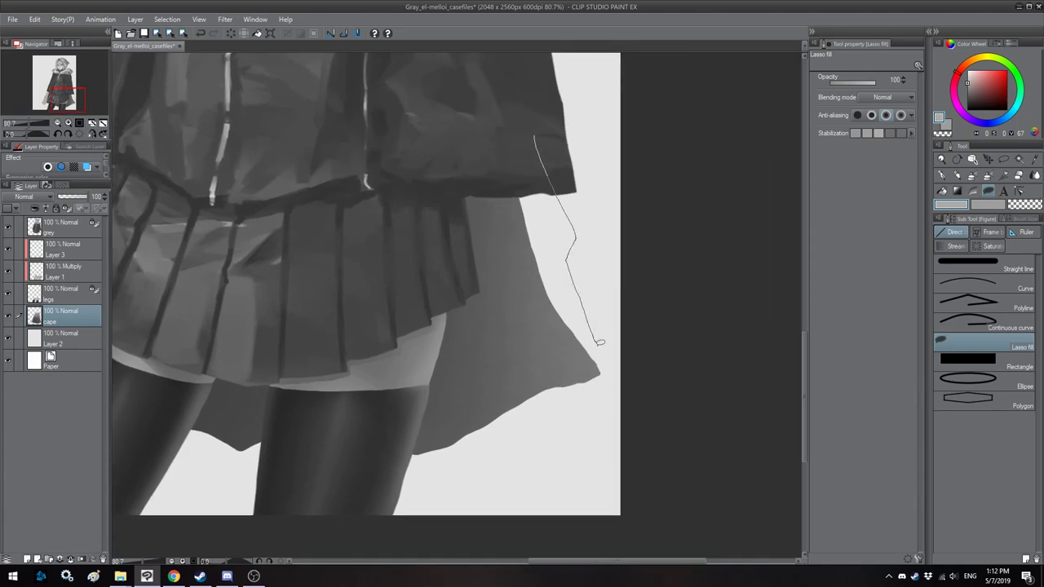
{"action": "left_click_drag", "start_coordinate": [610, 381], "coordinate": [557, 422]}
{"action": "mouse_move", "coordinate": [462, 449]}
{"action": "left_mouse_down"}
{"action": "mouse_move", "coordinate": [492, 384]}
{"action": "mouse_move", "coordinate": [489, 202]}
{"action": "mouse_move", "coordinate": [526, 139]}
{"action": "left_mouse_up"}
{"action": "left_click", "coordinate": [92, 133]}
{"action": "left_click_drag", "start_coordinate": [445, 296], "coordinate": [465, 303]}
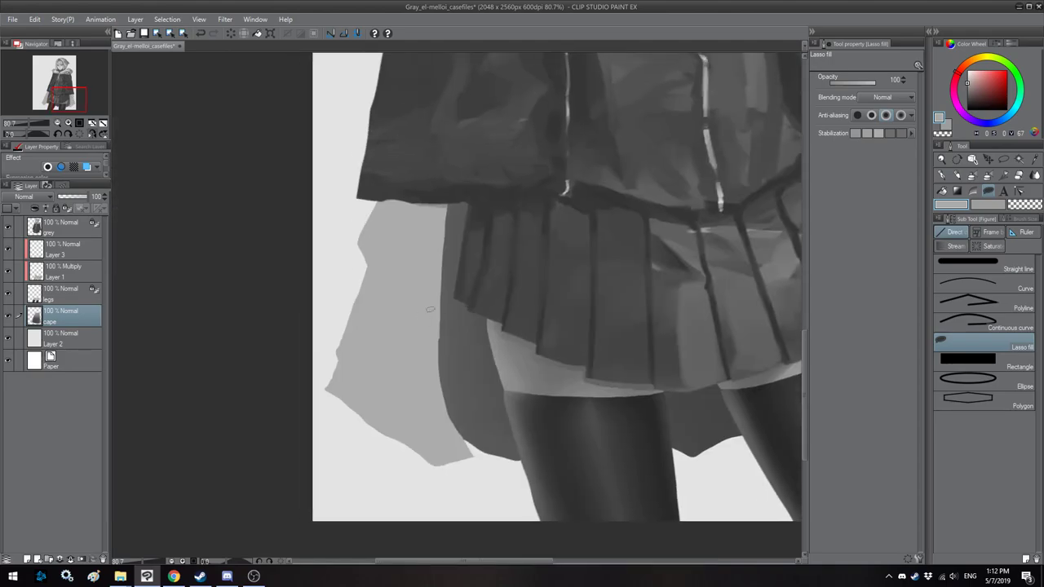
{"action": "scroll", "coordinate": [430, 313], "scroll_direction": "down", "scroll_amount": 6}
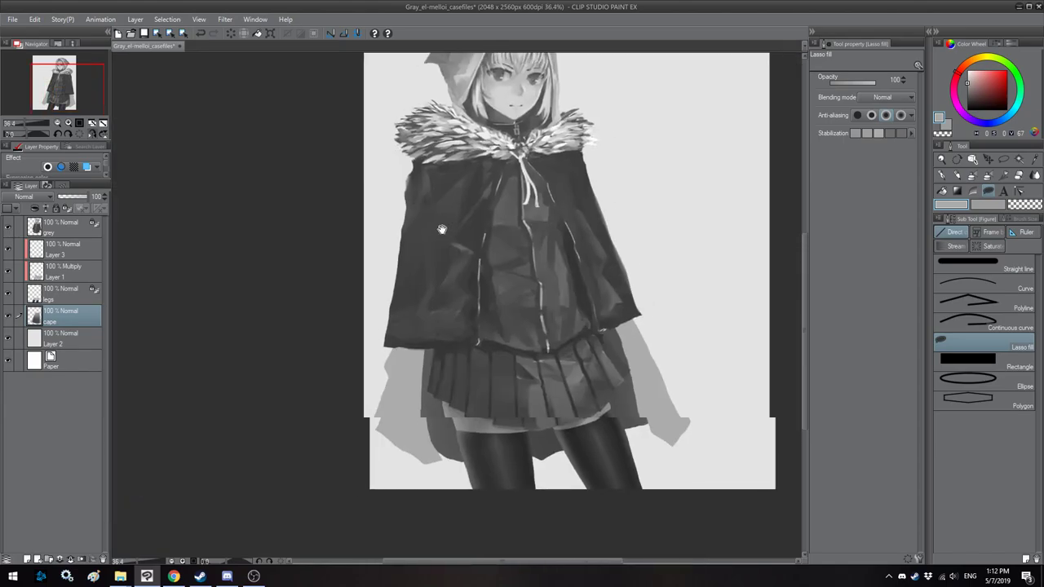
{"action": "key", "text": "h"}
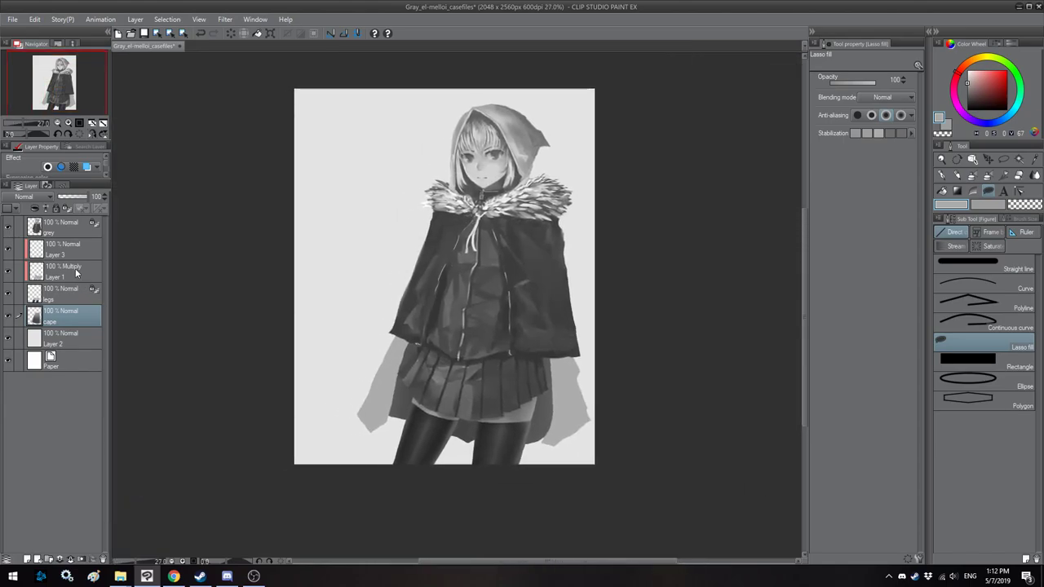
Step: Try to enlarge the figure slightly by transforming the layers from grey through cape together
{"action": "left_click", "coordinate": [64, 230], "text": "shift"}
{"action": "left_click_drag", "start_coordinate": [356, 104], "coordinate": [348, 97]}
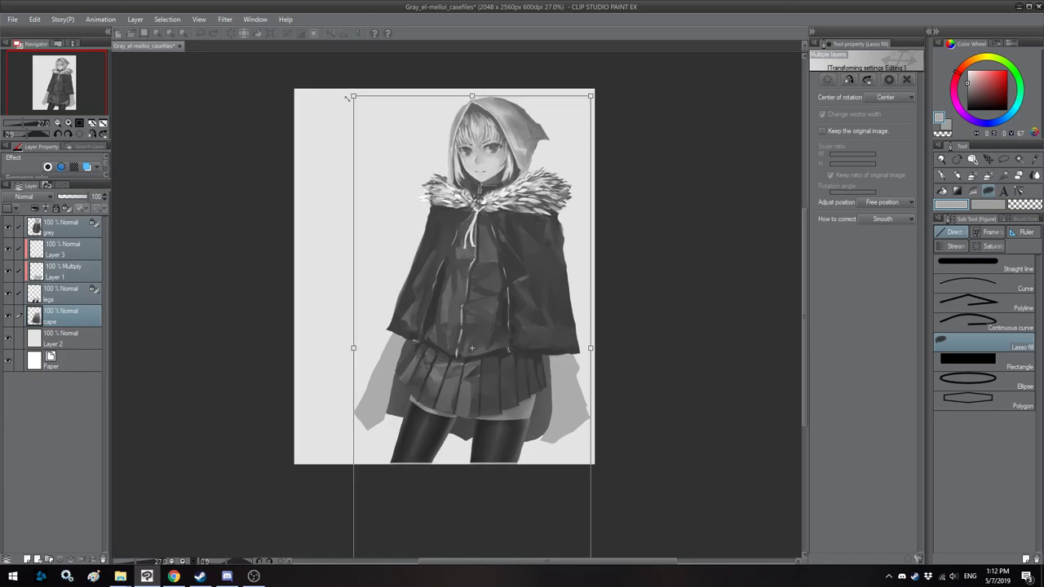
{"action": "key", "text": "Return"}
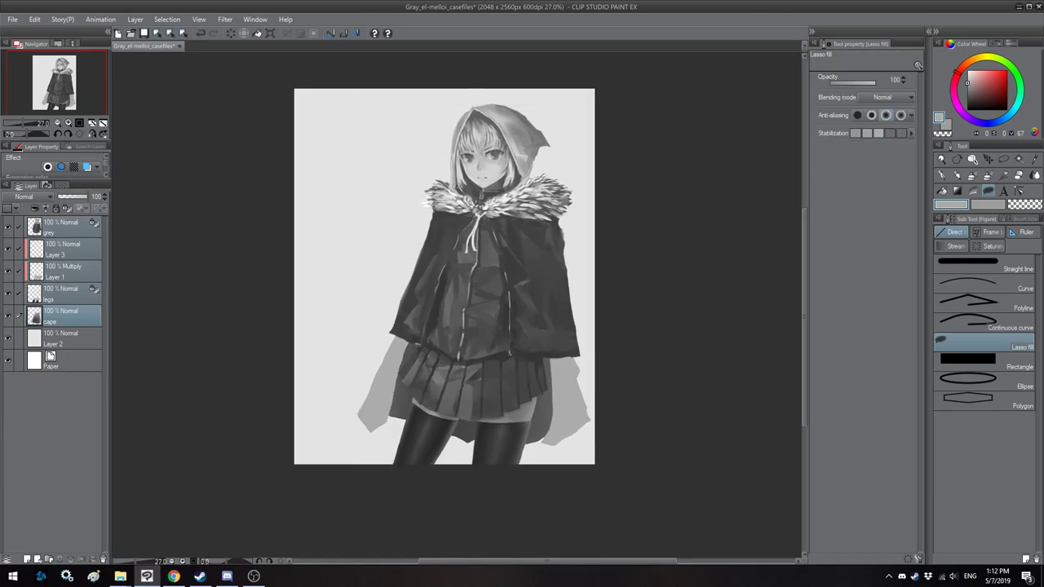
Step: On the cape layer, shade the upper parts of both light panels with dark grey using Soft 3 at sizes 800 and 700
{"action": "left_click", "coordinate": [67, 321]}
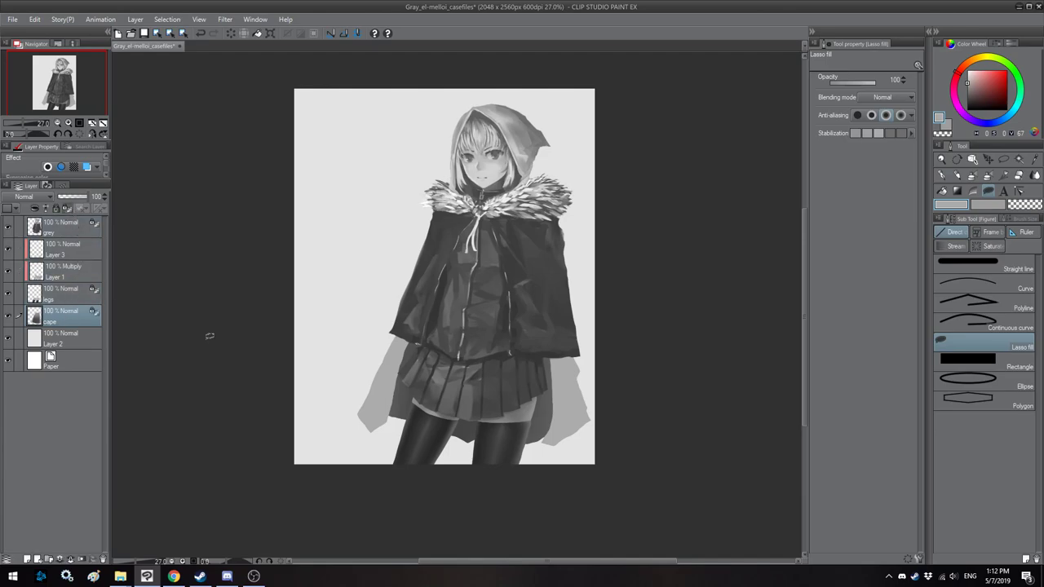
{"action": "scroll", "coordinate": [440, 414], "scroll_direction": "up", "scroll_amount": 3}
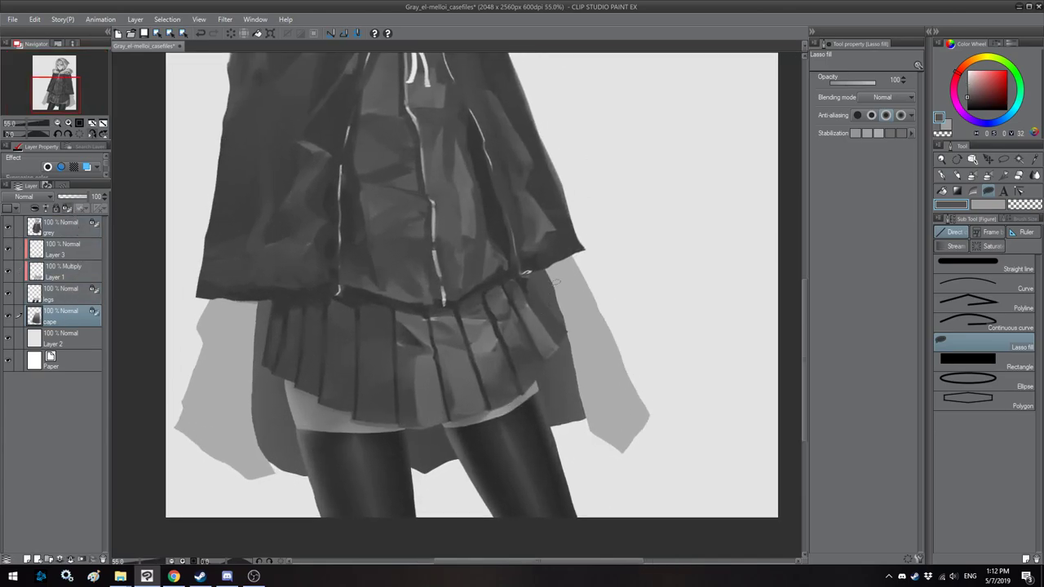
{"action": "left_click", "coordinate": [971, 175]}
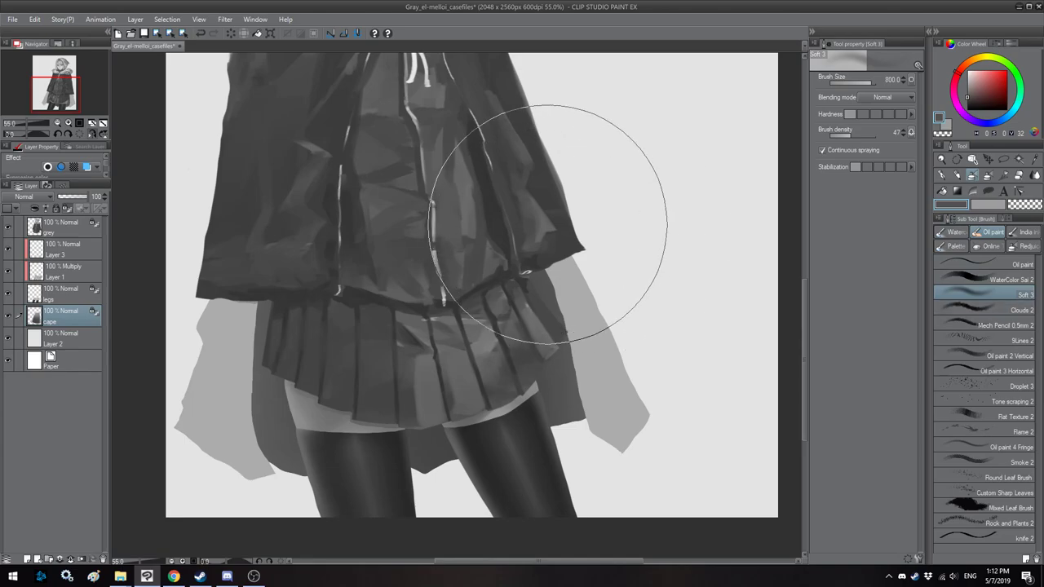
{"action": "mouse_move", "coordinate": [570, 261]}
{"action": "left_mouse_down"}
{"action": "mouse_move", "coordinate": [580, 301]}
{"action": "mouse_move", "coordinate": [595, 302]}
{"action": "left_mouse_up"}
{"action": "left_click_drag", "start_coordinate": [444, 257], "coordinate": [606, 269]}
{"action": "mouse_move", "coordinate": [398, 232]}
{"action": "left_mouse_down"}
{"action": "mouse_move", "coordinate": [394, 326]}
{"action": "mouse_move", "coordinate": [408, 273]}
{"action": "mouse_move", "coordinate": [400, 370]}
{"action": "mouse_move", "coordinate": [380, 362]}
{"action": "left_mouse_up"}
{"action": "mouse_move", "coordinate": [761, 299]}
{"action": "left_mouse_down"}
{"action": "mouse_move", "coordinate": [566, 221]}
{"action": "mouse_move", "coordinate": [583, 257]}
{"action": "left_mouse_up"}
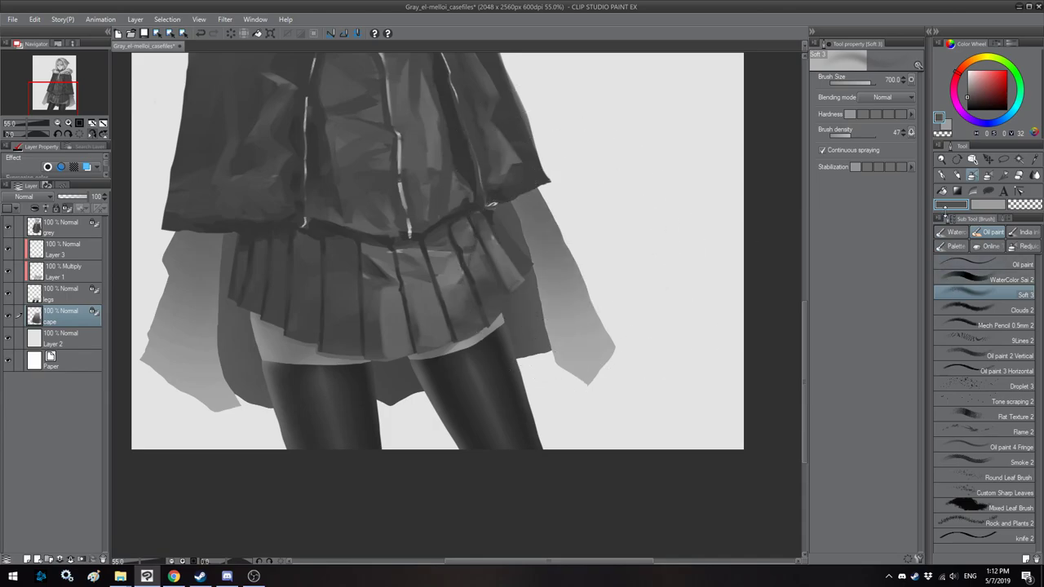
Step: Paint a light grey fold on the cape directly below the narrower sleeve's hem using the knife1 brush at size 200
{"action": "left_click", "coordinate": [955, 245]}
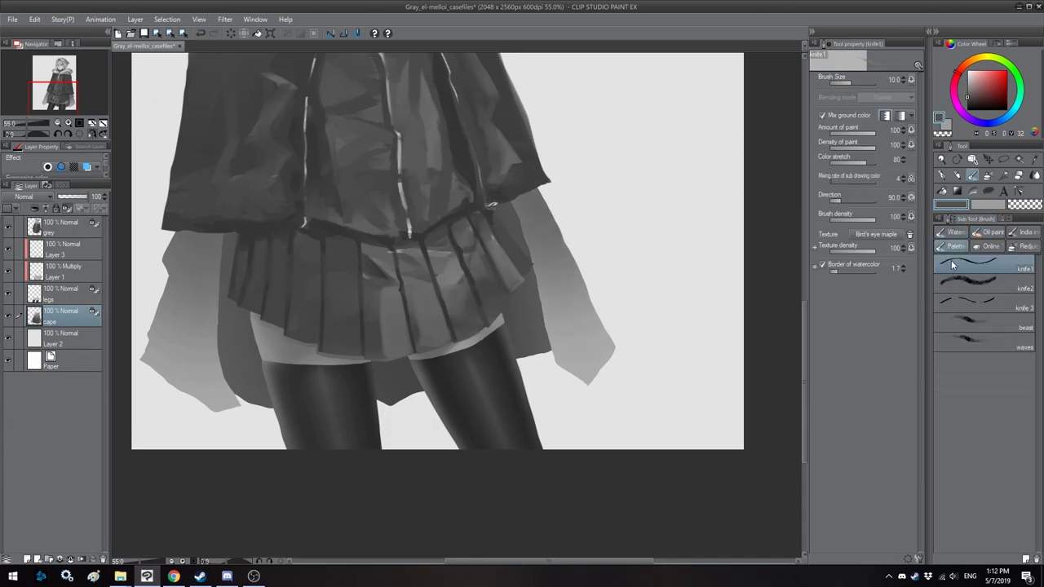
{"action": "scroll", "coordinate": [542, 307], "scroll_direction": "up", "scroll_amount": 3}
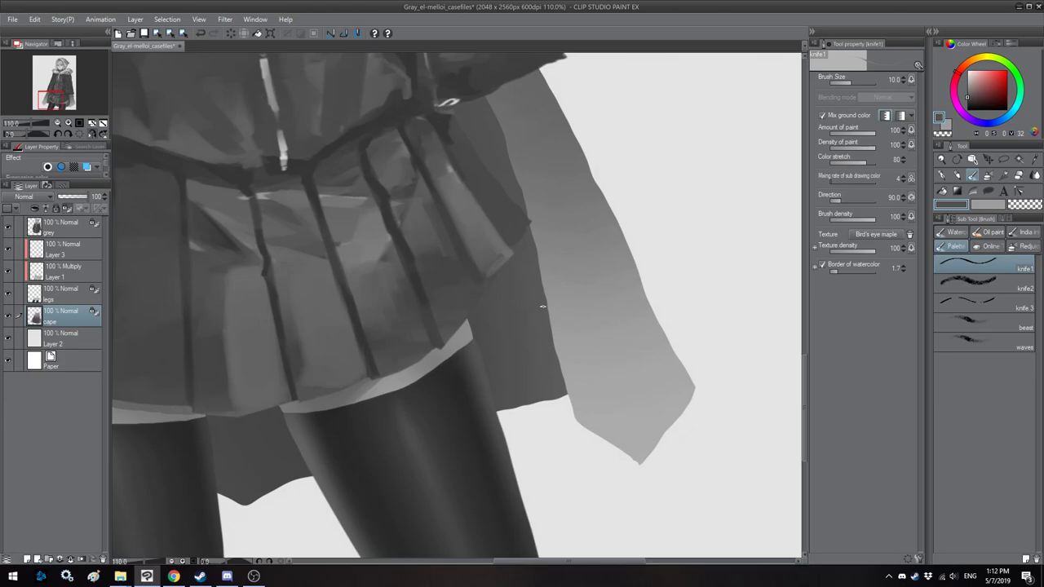
{"action": "left_click_drag", "start_coordinate": [482, 251], "coordinate": [450, 254]}
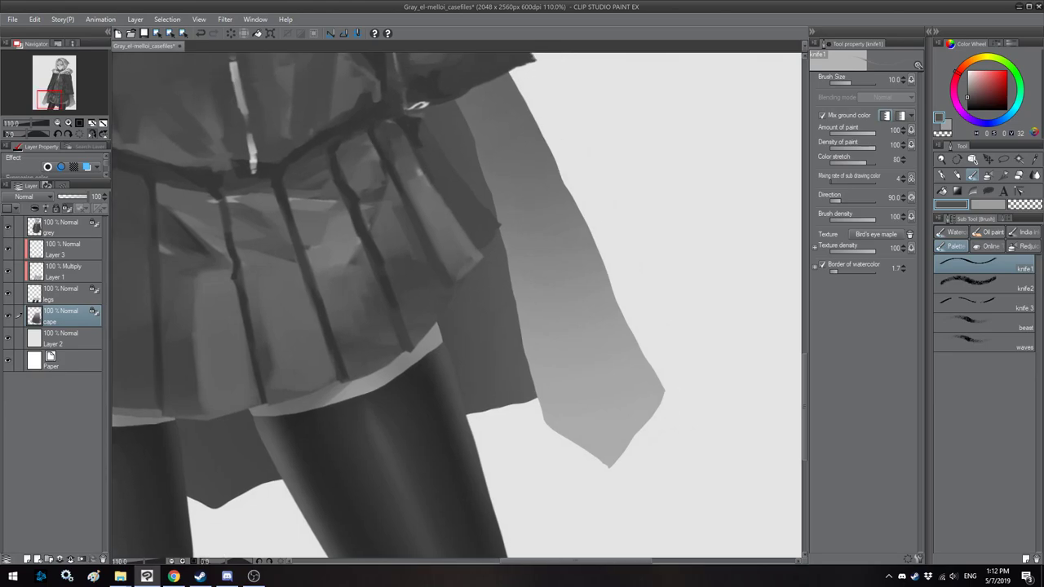
{"action": "left_click_drag", "start_coordinate": [478, 198], "coordinate": [530, 227]}
{"action": "key", "text": "bracketright"}
{"action": "key", "text": "bracketright"}
{"action": "key", "text": "bracketright"}
{"action": "key", "text": "bracketright"}
{"action": "key", "text": "bracketright"}
{"action": "key", "text": "bracketright"}
{"action": "key", "text": "bracketright"}
{"action": "key", "text": "bracketright"}
{"action": "key", "text": "bracketright"}
{"action": "key", "text": "bracketright"}
{"action": "key", "text": "bracketright"}
{"action": "key", "text": "bracketright"}
{"action": "key", "text": "bracketright"}
{"action": "mouse_move", "coordinate": [497, 172]}
{"action": "left_mouse_down"}
{"action": "mouse_move", "coordinate": [568, 220]}
{"action": "mouse_move", "coordinate": [499, 179]}
{"action": "mouse_move", "coordinate": [537, 192]}
{"action": "mouse_move", "coordinate": [511, 165]}
{"action": "mouse_move", "coordinate": [538, 183]}
{"action": "mouse_move", "coordinate": [531, 167]}
{"action": "mouse_move", "coordinate": [533, 196]}
{"action": "mouse_move", "coordinate": [495, 170]}
{"action": "mouse_move", "coordinate": [563, 217]}
{"action": "mouse_move", "coordinate": [528, 162]}
{"action": "left_mouse_up"}
{"action": "key", "text": "bracketright"}
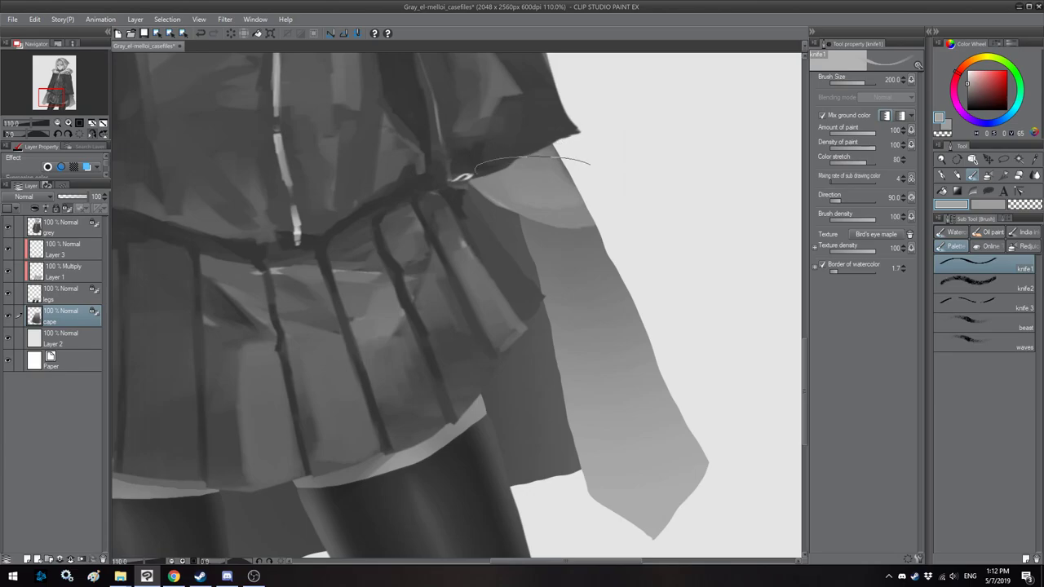
Step: Refine the light fold below the sleeve hem with a smaller knife1 brush
{"action": "left_click_drag", "start_coordinate": [526, 221], "coordinate": [487, 186]}
{"action": "key", "text": "bracketleft"}
{"action": "key", "text": "bracketleft"}
{"action": "key", "text": "bracketleft"}
{"action": "key", "text": "bracketleft"}
{"action": "key", "text": "bracketleft"}
{"action": "key", "text": "bracketleft"}
{"action": "key", "text": "bracketleft"}
{"action": "key", "text": "bracketleft"}
{"action": "key", "text": "bracketleft"}
{"action": "key", "text": "bracketleft"}
{"action": "mouse_move", "coordinate": [555, 202]}
{"action": "left_mouse_down"}
{"action": "mouse_move", "coordinate": [517, 179]}
{"action": "mouse_move", "coordinate": [528, 166]}
{"action": "mouse_move", "coordinate": [557, 196]}
{"action": "mouse_move", "coordinate": [514, 184]}
{"action": "mouse_move", "coordinate": [541, 188]}
{"action": "mouse_move", "coordinate": [525, 137]}
{"action": "mouse_move", "coordinate": [522, 173]}
{"action": "mouse_move", "coordinate": [536, 188]}
{"action": "mouse_move", "coordinate": [477, 161]}
{"action": "left_mouse_up"}
Step: Paint a light diagonal fold beside the skirt's edge on the cape panel, using knife1 at about size 70
{"action": "key", "text": "bracketright"}
{"action": "key", "text": "bracketright"}
{"action": "key", "text": "bracketright"}
{"action": "key", "text": "bracketright"}
{"action": "key", "text": "bracketleft"}
{"action": "left_click_drag", "start_coordinate": [556, 215], "coordinate": [524, 308]}
{"action": "key", "text": "bracketright"}
{"action": "key", "text": "bracketright"}
{"action": "left_click_drag", "start_coordinate": [565, 216], "coordinate": [552, 254]}
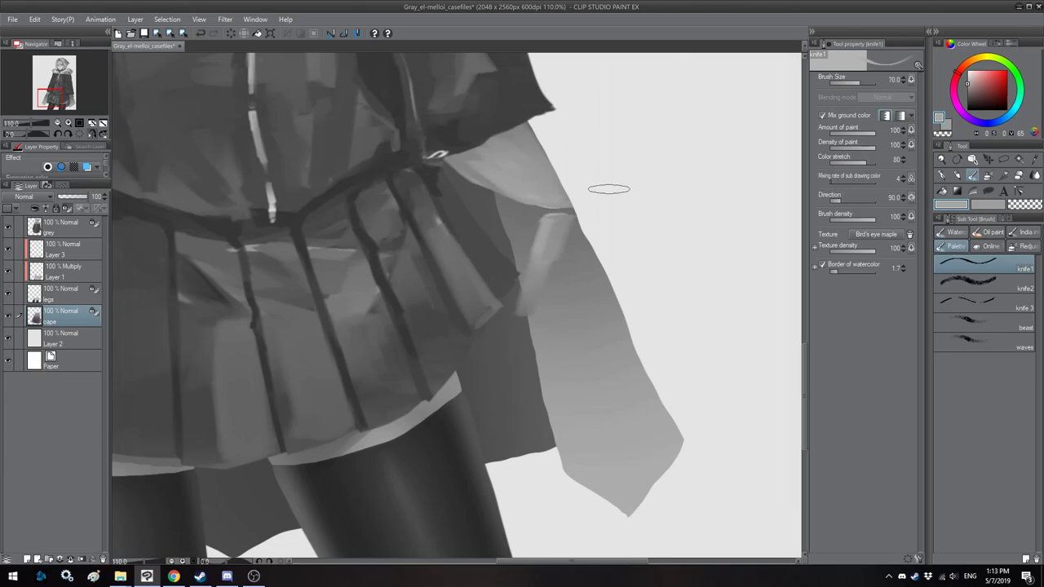
Step: Broaden the light diagonal fold beside the skirt's edge on the cape using knife1 at about size 80
{"action": "left_click", "coordinate": [538, 208], "text": "alt"}
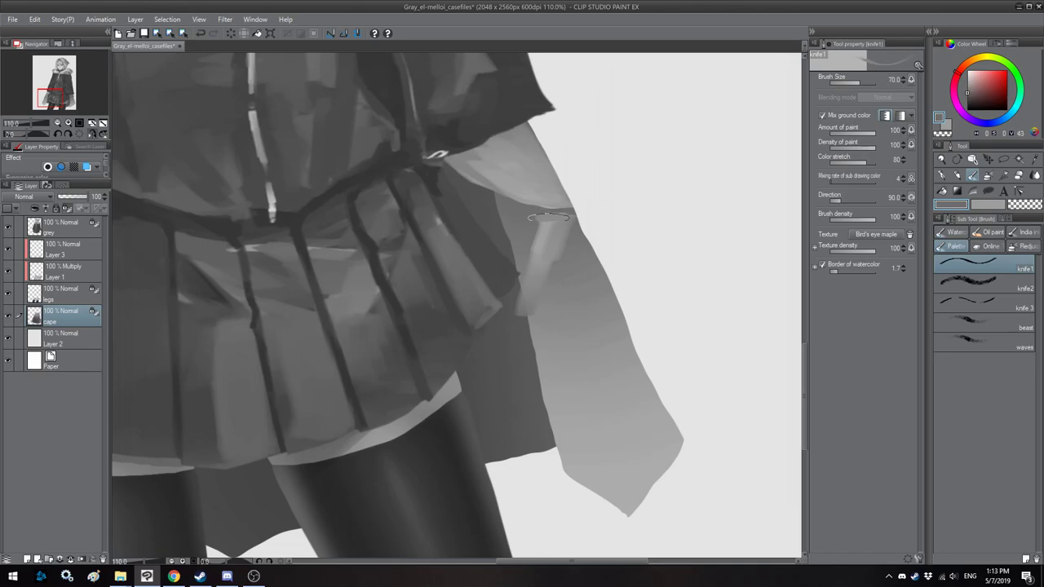
{"action": "left_click", "coordinate": [550, 221], "text": "alt"}
{"action": "mouse_move", "coordinate": [553, 225]}
{"action": "left_mouse_down"}
{"action": "mouse_move", "coordinate": [492, 265]}
{"action": "mouse_move", "coordinate": [539, 242]}
{"action": "mouse_move", "coordinate": [511, 291]}
{"action": "mouse_move", "coordinate": [534, 293]}
{"action": "mouse_move", "coordinate": [549, 266]}
{"action": "left_mouse_up"}
{"action": "key", "text": "bracketright"}
{"action": "key", "text": "bracketright"}
{"action": "key", "text": "bracketright"}
{"action": "key", "text": "bracketleft"}
{"action": "key", "text": "bracketleft"}
{"action": "left_click_drag", "start_coordinate": [567, 219], "coordinate": [556, 237]}
{"action": "left_click", "coordinate": [526, 226], "text": "alt"}
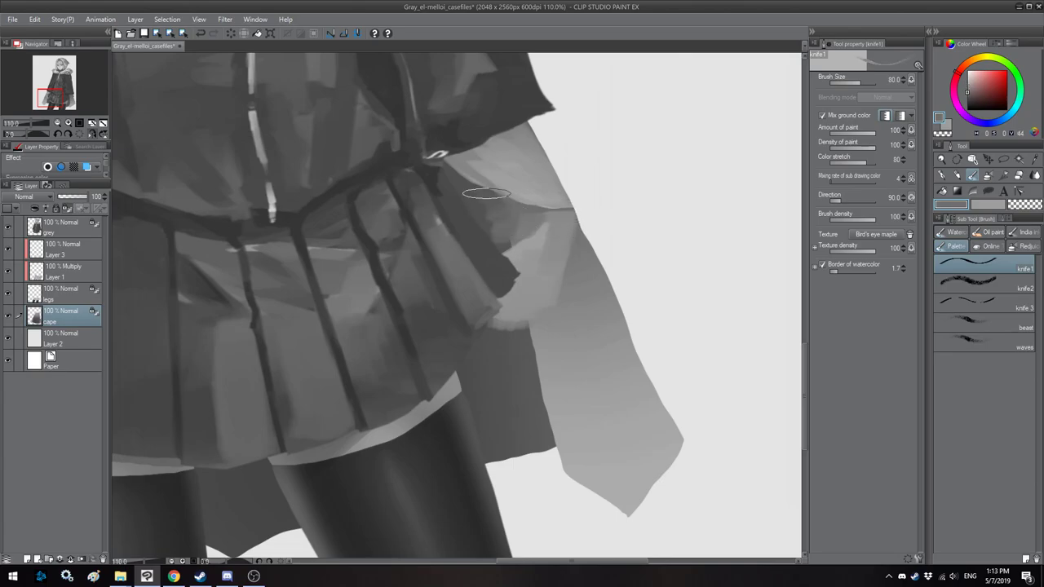
Step: Shade the upper part of the cape fold, directly below the narrower sleeve's light fold, with mid grey at size 80
{"action": "left_click", "coordinate": [522, 249], "text": "alt"}
{"action": "mouse_move", "coordinate": [524, 245]}
{"action": "left_mouse_down"}
{"action": "mouse_move", "coordinate": [528, 226]}
{"action": "mouse_move", "coordinate": [502, 205]}
{"action": "left_mouse_up"}
{"action": "left_click", "coordinate": [530, 217], "text": "alt"}
{"action": "left_click", "coordinate": [518, 220], "text": "alt"}
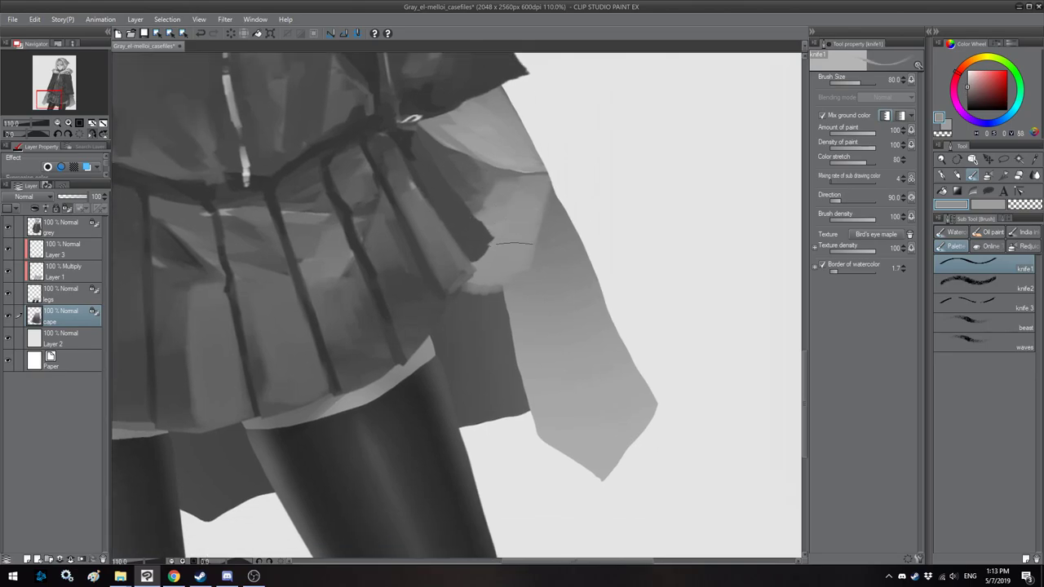
Step: Lighten the fold beside the skirt and extend its lower edge evenly down to the skirt's corner with knife1
{"action": "left_click", "coordinate": [522, 165], "text": "alt"}
{"action": "key", "text": "bracketleft"}
{"action": "key", "text": "bracketleft"}
{"action": "key", "text": "bracketleft"}
{"action": "mouse_move", "coordinate": [525, 247]}
{"action": "left_mouse_down"}
{"action": "mouse_move", "coordinate": [514, 292]}
{"action": "mouse_move", "coordinate": [430, 278]}
{"action": "mouse_move", "coordinate": [514, 263]}
{"action": "mouse_move", "coordinate": [506, 281]}
{"action": "mouse_move", "coordinate": [479, 294]}
{"action": "left_mouse_up"}
{"action": "key", "text": "bracketright"}
{"action": "key", "text": "bracketright"}
{"action": "key", "text": "bracketright"}
{"action": "key", "text": "bracketright"}
{"action": "key", "text": "bracketright"}
{"action": "key", "text": "bracketleft"}
{"action": "key", "text": "bracketleft"}
{"action": "key", "text": "bracketleft"}
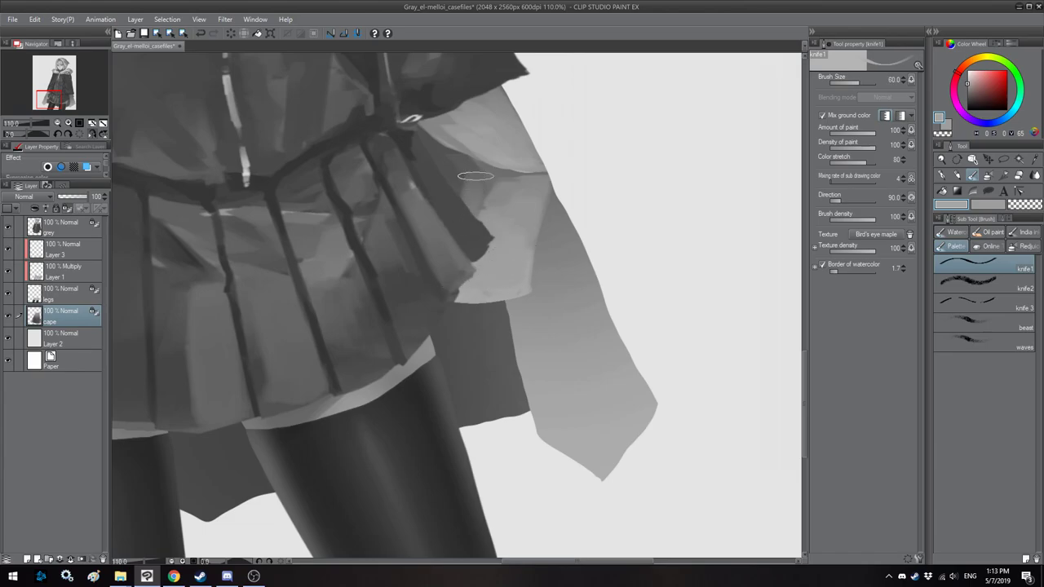
Step: Paint a light diagonal streak from the skirt's corner across the cape panel using knife1 at size 80
{"action": "key", "text": "h"}
{"action": "mouse_move", "coordinate": [468, 210]}
{"action": "left_mouse_down"}
{"action": "mouse_move", "coordinate": [477, 271]}
{"action": "mouse_move", "coordinate": [503, 198]}
{"action": "mouse_move", "coordinate": [487, 195]}
{"action": "left_mouse_up"}
{"action": "key", "text": "h"}
{"action": "key", "text": "bracketleft"}
{"action": "key", "text": "bracketleft"}
{"action": "key", "text": "bracketright"}
{"action": "key", "text": "bracketright"}
{"action": "key", "text": "bracketright"}
{"action": "left_click_drag", "start_coordinate": [410, 234], "coordinate": [458, 251]}
{"action": "left_click_drag", "start_coordinate": [405, 234], "coordinate": [538, 278]}
{"action": "left_click_drag", "start_coordinate": [463, 232], "coordinate": [509, 256]}
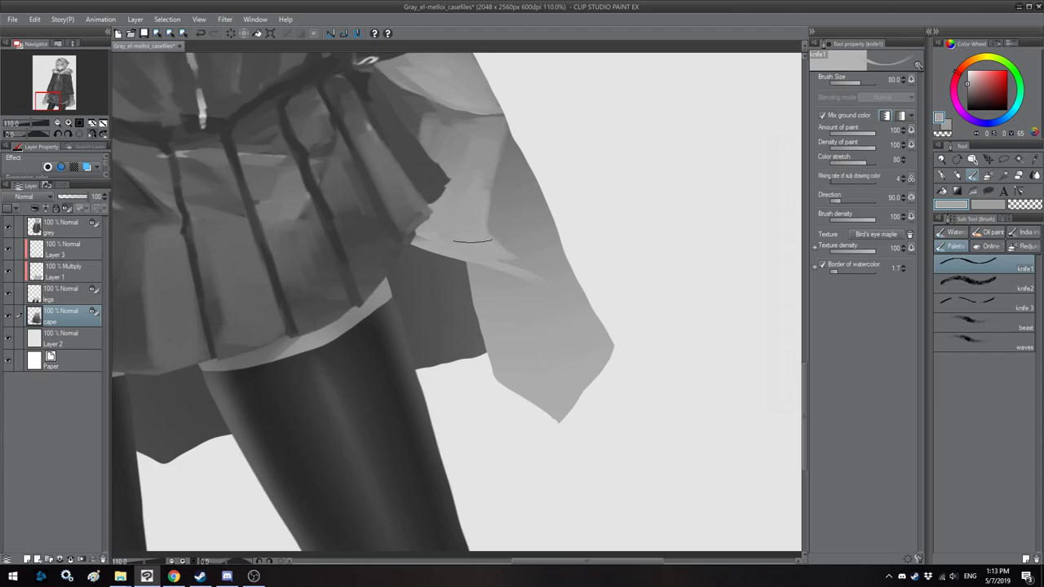
Step: Mirror the view and shade the cape panel beneath the light diagonal streak with darker grey strokes
{"action": "key", "text": "h"}
{"action": "left_click", "coordinate": [487, 278], "text": "alt"}
{"action": "key", "text": "bracketleft"}
{"action": "key", "text": "bracketleft"}
{"action": "left_click_drag", "start_coordinate": [524, 243], "coordinate": [436, 277]}
{"action": "left_click_drag", "start_coordinate": [494, 259], "coordinate": [372, 293]}
{"action": "key", "text": "bracketright"}
{"action": "left_click", "coordinate": [458, 280], "text": "alt"}
{"action": "key", "text": "bracketright"}
{"action": "key", "text": "bracketright"}
{"action": "key", "text": "bracketright"}
{"action": "key", "text": "bracketright"}
{"action": "mouse_move", "coordinate": [439, 292]}
{"action": "left_mouse_down"}
{"action": "mouse_move", "coordinate": [408, 352]}
{"action": "mouse_move", "coordinate": [393, 303]}
{"action": "left_mouse_up"}
Step: Fill in the light surface above the diagonal crease out to the panel's outer edge with knife1
{"action": "left_click", "coordinate": [439, 240], "text": "alt"}
{"action": "left_click_drag", "start_coordinate": [439, 240], "coordinate": [407, 258]}
{"action": "key", "text": "bracketleft"}
{"action": "key", "text": "bracketleft"}
{"action": "left_click", "coordinate": [406, 148], "text": "alt"}
{"action": "left_click_drag", "start_coordinate": [403, 133], "coordinate": [419, 236]}
{"action": "mouse_move", "coordinate": [402, 184]}
{"action": "left_mouse_down"}
{"action": "mouse_move", "coordinate": [393, 252]}
{"action": "mouse_move", "coordinate": [351, 277]}
{"action": "left_mouse_up"}
{"action": "left_click", "coordinate": [440, 245], "text": "alt"}
{"action": "left_click_drag", "start_coordinate": [424, 248], "coordinate": [380, 282]}
{"action": "key", "text": "bracketleft"}
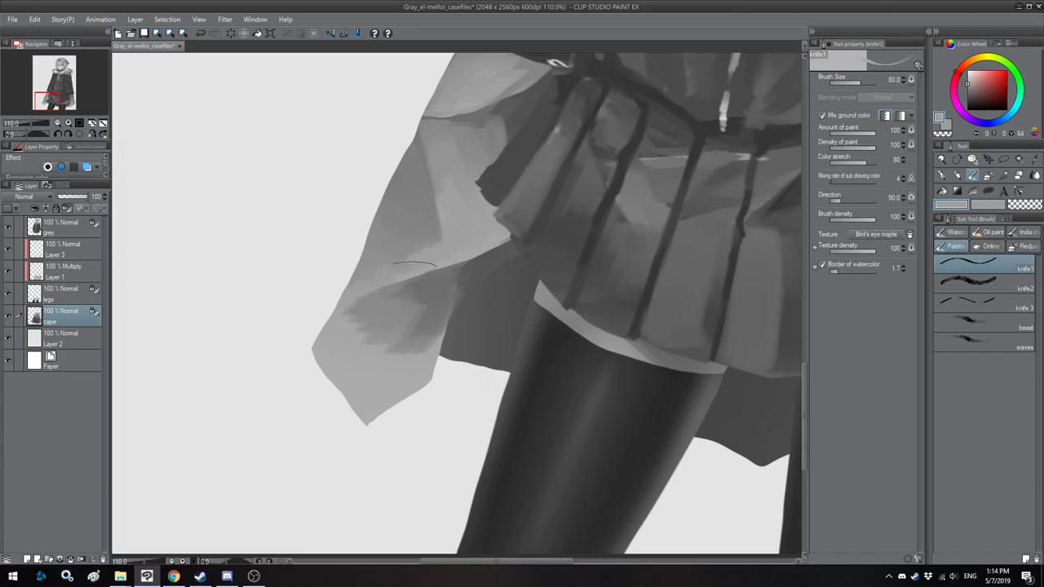
Step: Deepen the shadow beneath the diagonal crease near the dark inner cape, using knife1 at about size 60
{"action": "left_click", "coordinate": [440, 279], "text": "alt"}
{"action": "left_click_drag", "start_coordinate": [440, 279], "coordinate": [359, 299]}
{"action": "left_click", "coordinate": [479, 269], "text": "alt"}
{"action": "key", "text": "bracketleft"}
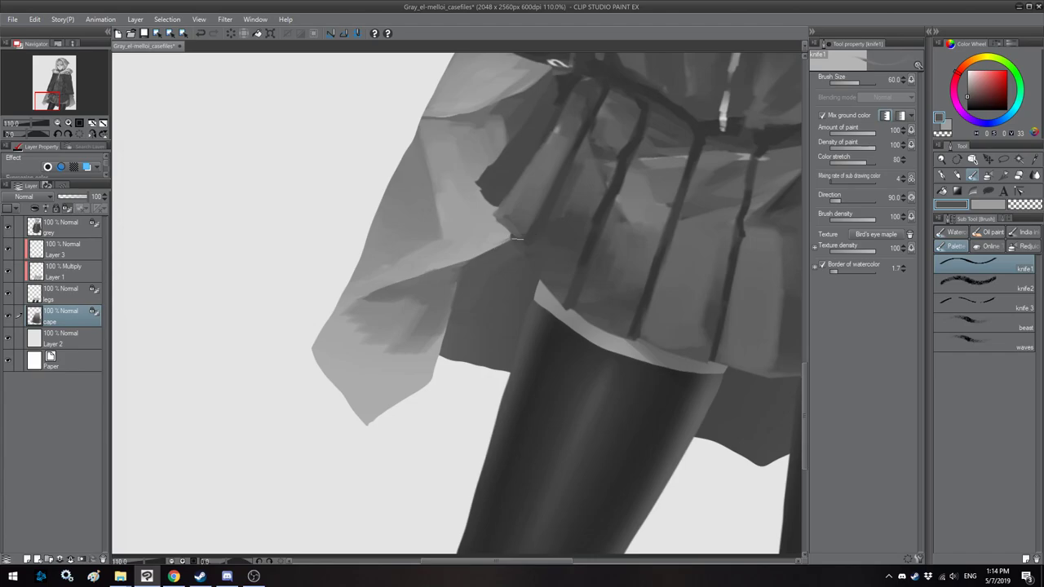
{"action": "key", "text": "h"}
{"action": "mouse_move", "coordinate": [472, 235]}
{"action": "left_mouse_down"}
{"action": "mouse_move", "coordinate": [492, 319]}
{"action": "mouse_move", "coordinate": [452, 284]}
{"action": "left_mouse_up"}
{"action": "left_click", "coordinate": [478, 262], "text": "alt"}
{"action": "key", "text": "bracketleft"}
Step: Resample greys from the fold and refine its upper shading below the narrower sleeve at sizes 60 and 70
{"action": "left_click", "coordinate": [457, 193], "text": "alt"}
{"action": "key", "text": "bracketright"}
{"action": "left_click", "coordinate": [404, 160], "text": "alt"}
{"action": "key", "text": "bracketright"}
{"action": "key", "text": "bracketright"}
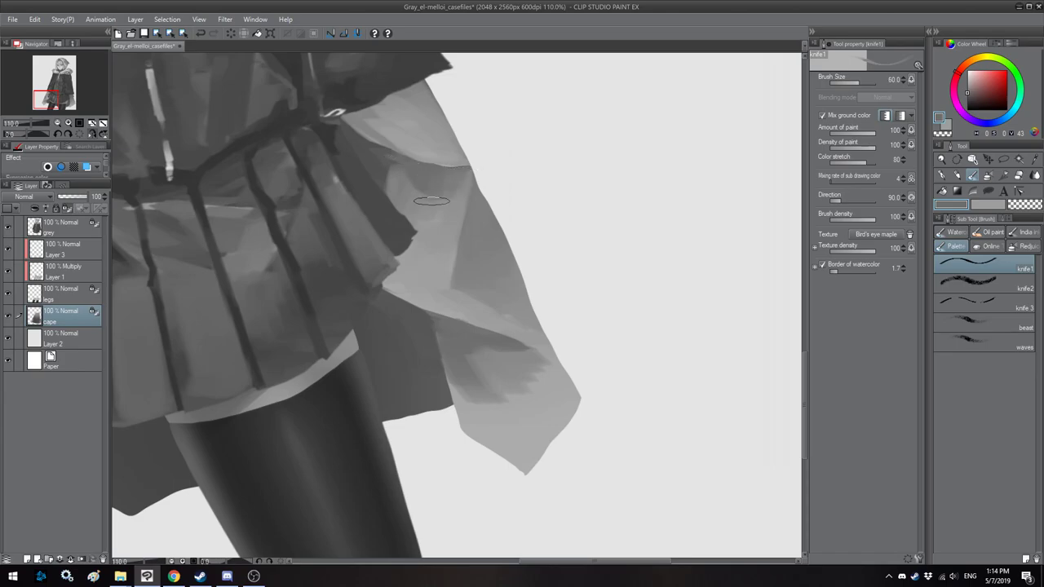
{"action": "key", "text": "bracketright"}
Step: Brush mid-grey strokes from the shaded fold across the dark inner cape beside the leg
{"action": "scroll", "coordinate": [433, 250], "scroll_direction": "down", "scroll_amount": 2}
{"action": "scroll", "coordinate": [434, 250], "scroll_direction": "down", "scroll_amount": 4}
{"action": "mouse_move", "coordinate": [358, 273]}
{"action": "left_mouse_down"}
{"action": "mouse_move", "coordinate": [578, 287]}
{"action": "mouse_move", "coordinate": [493, 406]}
{"action": "left_mouse_up"}
{"action": "scroll", "coordinate": [494, 405], "scroll_direction": "down", "scroll_amount": 1}
{"action": "mouse_move", "coordinate": [470, 346]}
{"action": "left_mouse_down"}
{"action": "mouse_move", "coordinate": [449, 399]}
{"action": "mouse_move", "coordinate": [435, 400]}
{"action": "left_mouse_up"}
{"action": "scroll", "coordinate": [489, 385], "scroll_direction": "up", "scroll_amount": 1}
{"action": "scroll", "coordinate": [434, 398], "scroll_direction": "up", "scroll_amount": 2}
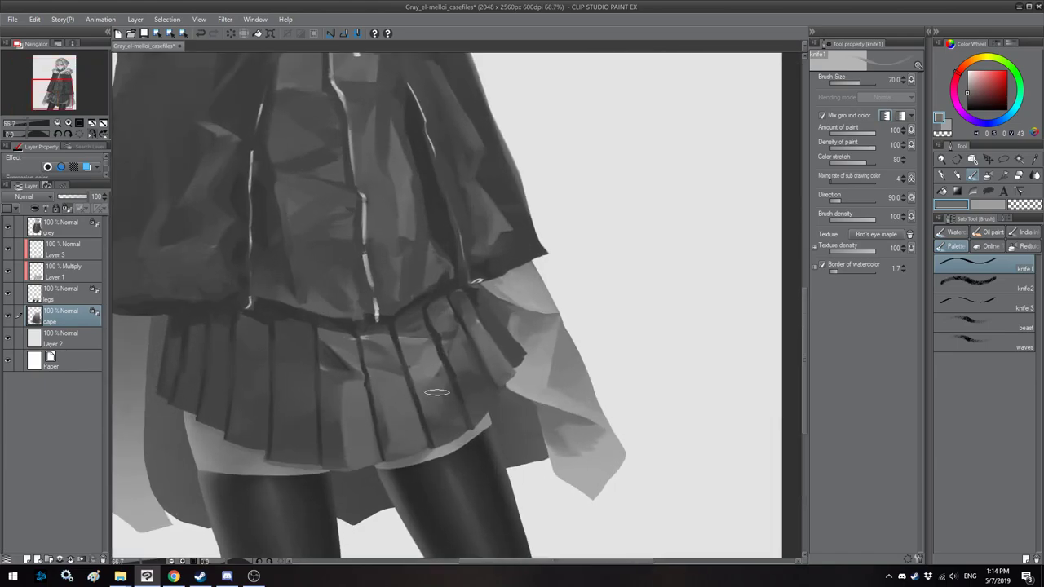
{"action": "left_click_drag", "start_coordinate": [496, 368], "coordinate": [464, 306]}
{"action": "key", "text": "h"}
{"action": "left_click_drag", "start_coordinate": [390, 317], "coordinate": [424, 261]}
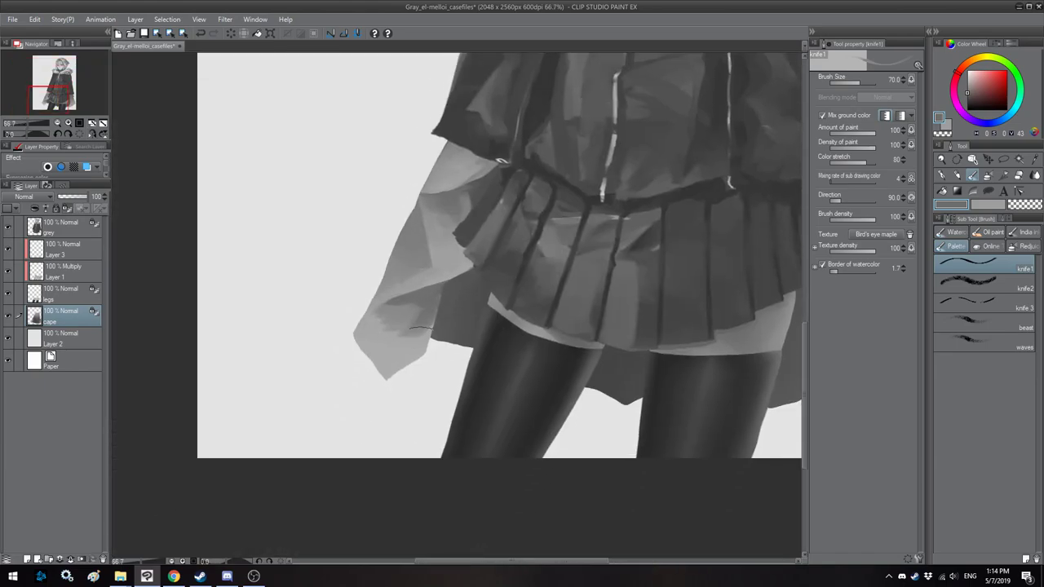
{"action": "mouse_move", "coordinate": [397, 308]}
{"action": "left_mouse_down"}
{"action": "mouse_move", "coordinate": [422, 306]}
{"action": "mouse_move", "coordinate": [450, 334]}
{"action": "mouse_move", "coordinate": [417, 347]}
{"action": "mouse_move", "coordinate": [448, 337]}
{"action": "mouse_move", "coordinate": [434, 342]}
{"action": "mouse_move", "coordinate": [445, 329]}
{"action": "mouse_move", "coordinate": [464, 344]}
{"action": "mouse_move", "coordinate": [468, 333]}
{"action": "mouse_move", "coordinate": [462, 346]}
{"action": "mouse_move", "coordinate": [481, 294]}
{"action": "left_mouse_up"}
{"action": "key", "text": "]"}
Step: Sample a light grey from the panel and paint a light fold directly below the wider sleeve's hem
{"action": "left_click", "coordinate": [416, 348], "text": "alt"}
{"action": "key", "text": "["}
{"action": "key", "text": "["}
{"action": "key", "text": "bracketright"}
{"action": "key", "text": "bracketright"}
{"action": "key", "text": "bracketright"}
{"action": "key", "text": "bracketright"}
{"action": "key", "text": "bracketright"}
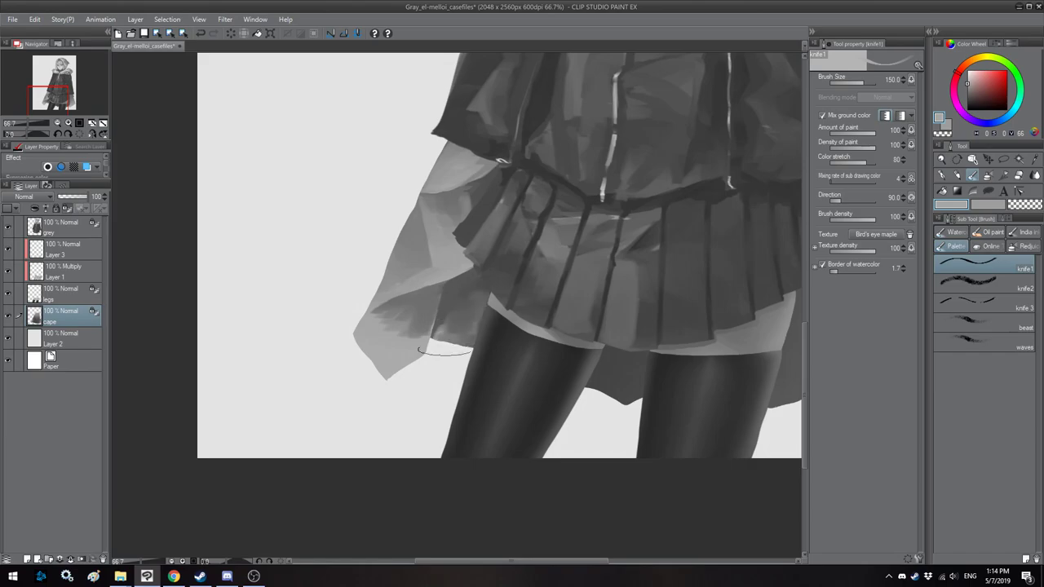
{"action": "key", "text": "h"}
{"action": "left_click_drag", "start_coordinate": [435, 245], "coordinate": [505, 301]}
{"action": "left_click_drag", "start_coordinate": [478, 335], "coordinate": [405, 270]}
{"action": "key", "text": "h"}
{"action": "scroll", "coordinate": [396, 258], "scroll_direction": "down", "scroll_amount": 2}
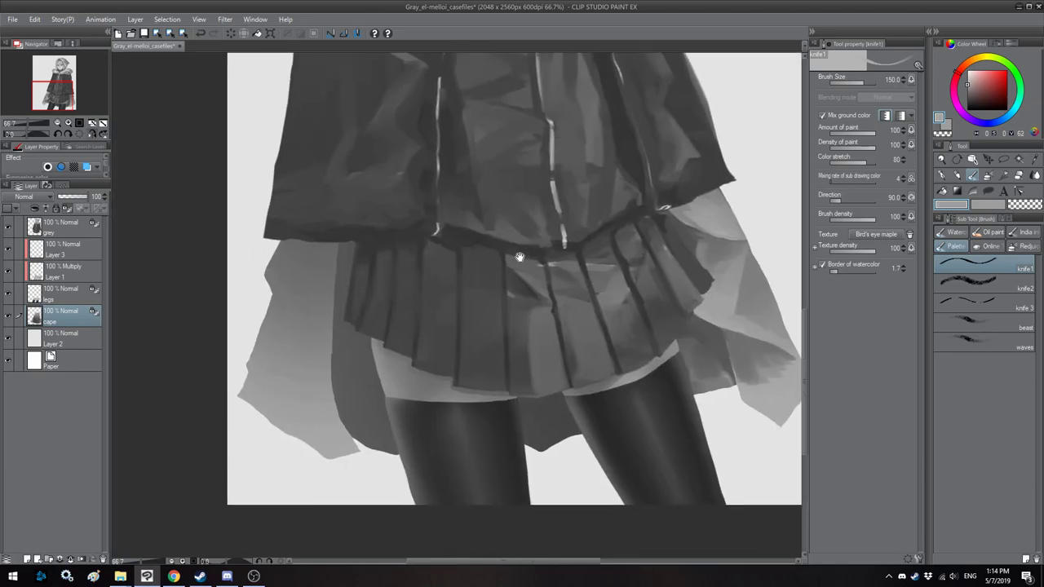
{"action": "key", "text": "bracketleft"}
{"action": "key", "text": "bracketleft"}
{"action": "key", "text": "bracketleft"}
{"action": "key", "text": "bracketright"}
{"action": "left_click_drag", "start_coordinate": [388, 230], "coordinate": [300, 282]}
Step: Smooth the light fold below the wider sleeve and define its lower edge with darker grey at size 60
{"action": "key", "text": "bracketright"}
{"action": "key", "text": "bracketright"}
{"action": "left_click_drag", "start_coordinate": [360, 251], "coordinate": [328, 271]}
{"action": "key", "text": "bracketleft"}
{"action": "key", "text": "bracketleft"}
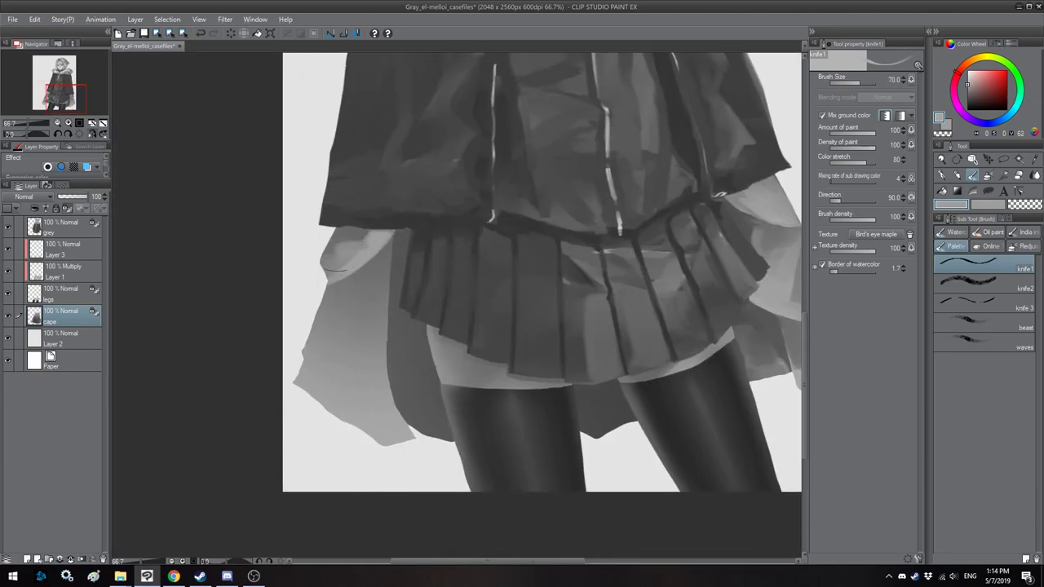
{"action": "key", "text": "bracketright"}
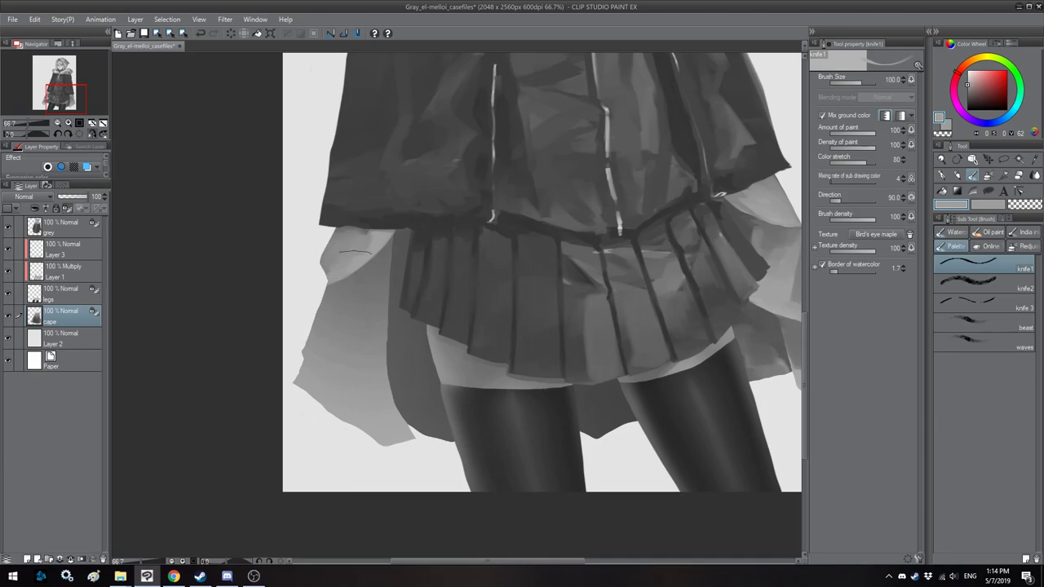
{"action": "left_click", "coordinate": [366, 267], "text": "alt"}
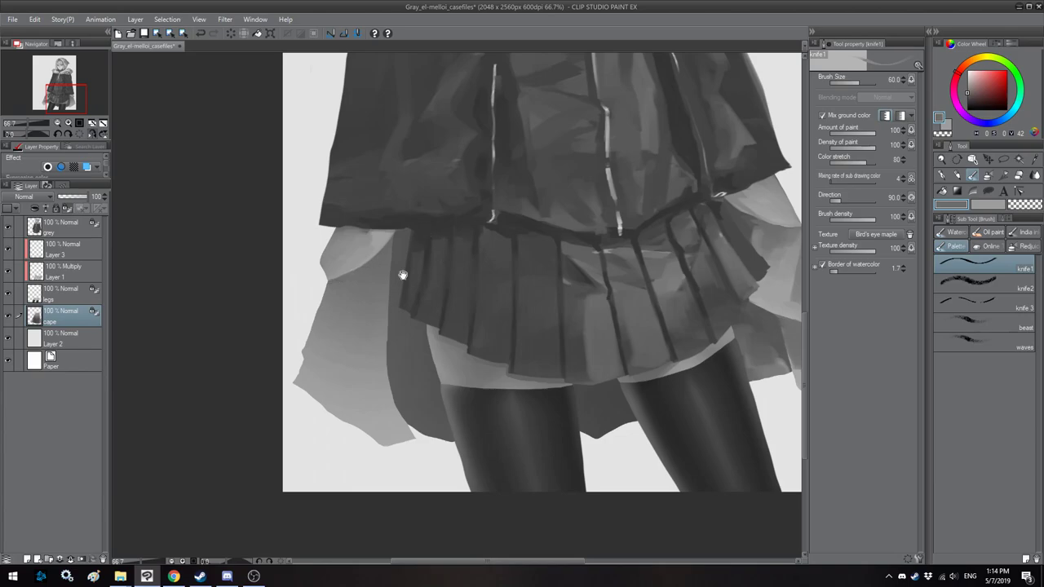
{"action": "left_click_drag", "start_coordinate": [413, 274], "coordinate": [400, 242]}
{"action": "left_click", "coordinate": [410, 213], "text": "alt"}
{"action": "key", "text": "bracketleft"}
{"action": "key", "text": "bracketleft"}
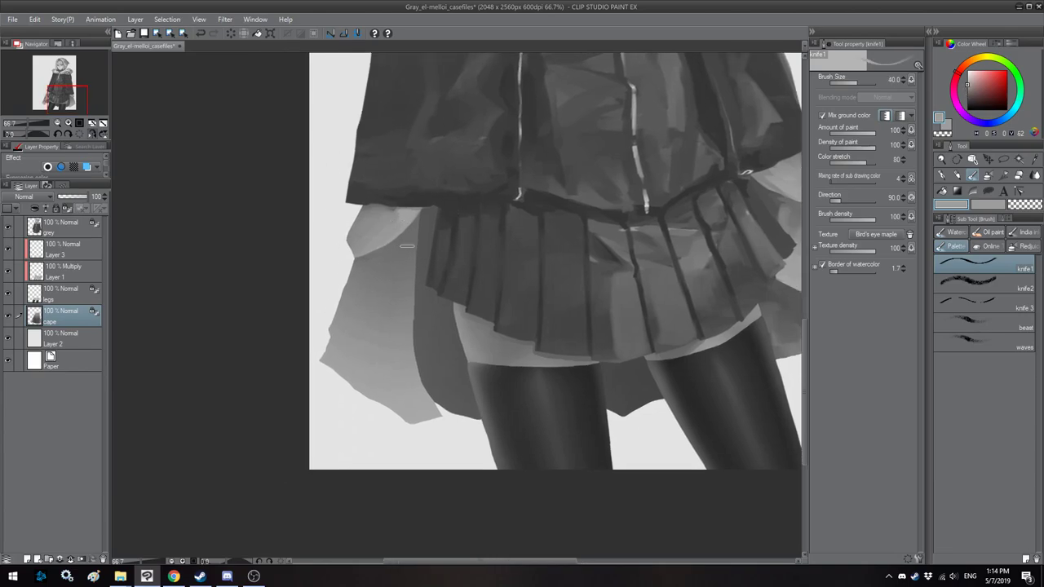
Step: Paint a second light fold on the same cape panel beside the skirt, using knife1 at sizes 60 to 100
{"action": "key", "text": "h"}
{"action": "left_click_drag", "start_coordinate": [398, 240], "coordinate": [438, 236]}
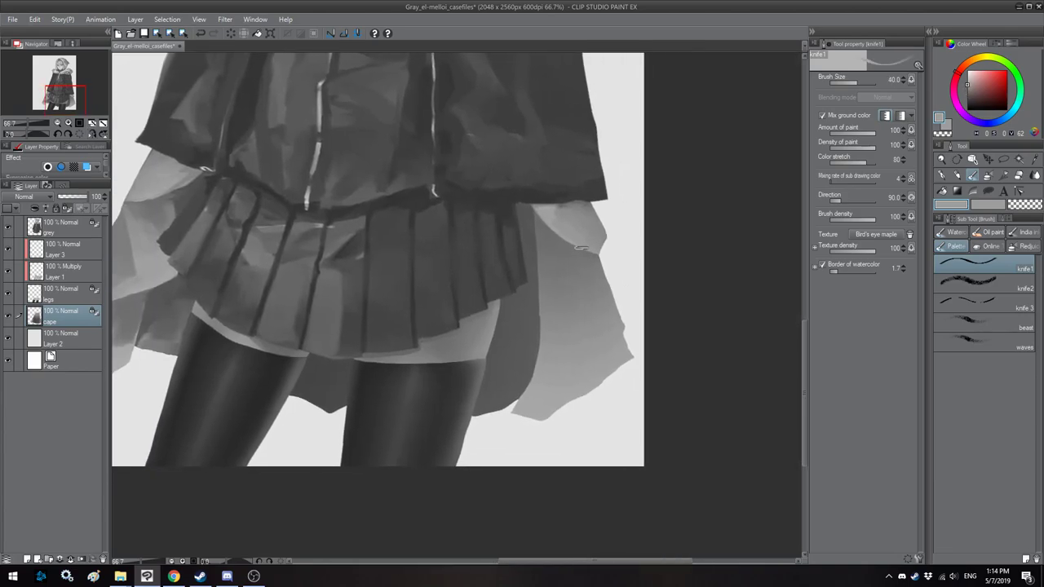
{"action": "key", "text": "bracketright"}
{"action": "key", "text": "bracketright"}
{"action": "key", "text": "bracketright"}
{"action": "mouse_move", "coordinate": [561, 247]}
{"action": "left_mouse_down"}
{"action": "mouse_move", "coordinate": [540, 300]}
{"action": "mouse_move", "coordinate": [537, 277]}
{"action": "left_mouse_up"}
{"action": "key", "text": "bracketleft"}
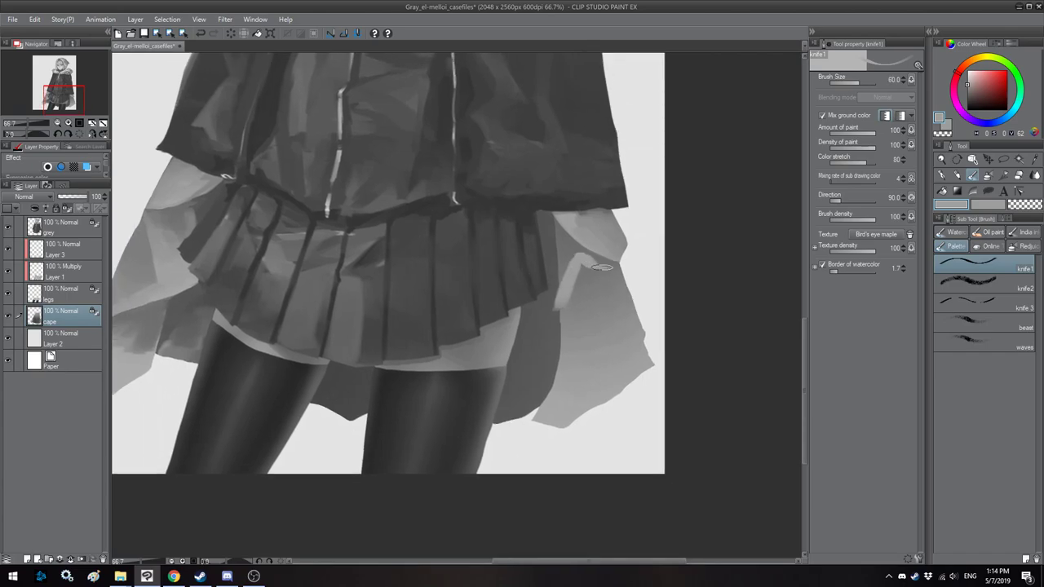
{"action": "key", "text": "bracketright"}
{"action": "mouse_move", "coordinate": [612, 267]}
{"action": "left_mouse_down"}
{"action": "mouse_move", "coordinate": [607, 286]}
{"action": "mouse_move", "coordinate": [599, 263]}
{"action": "mouse_move", "coordinate": [587, 303]}
{"action": "mouse_move", "coordinate": [602, 305]}
{"action": "mouse_move", "coordinate": [558, 313]}
{"action": "left_mouse_up"}
{"action": "key", "text": "bracketright"}
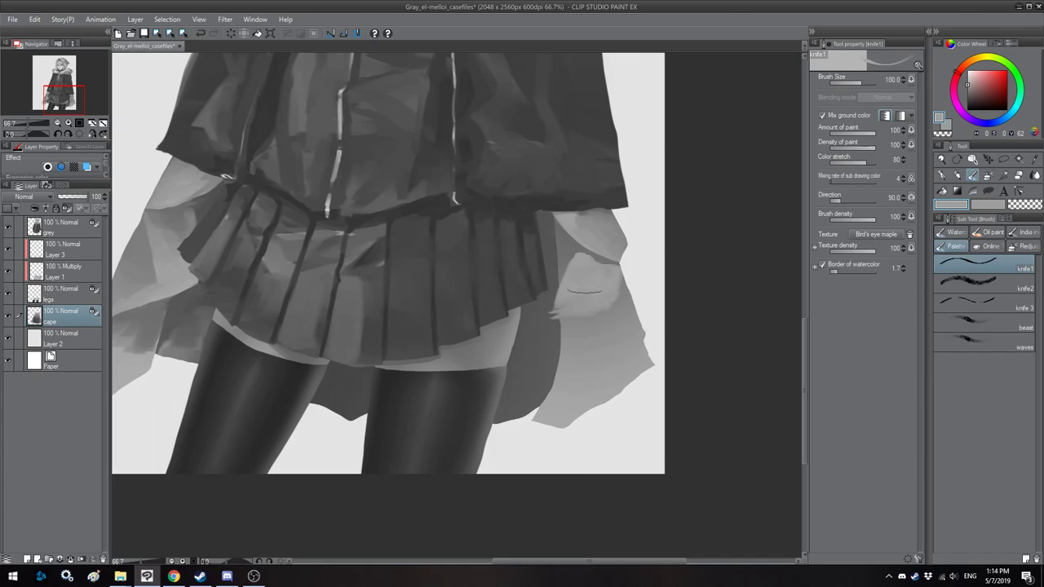
Step: Shade the gap between the two light folds with sampled darker greys using knife1
{"action": "left_click_drag", "start_coordinate": [529, 240], "coordinate": [505, 243]}
{"action": "left_click", "coordinate": [539, 248], "text": "alt"}
{"action": "left_click", "coordinate": [523, 230], "text": "alt"}
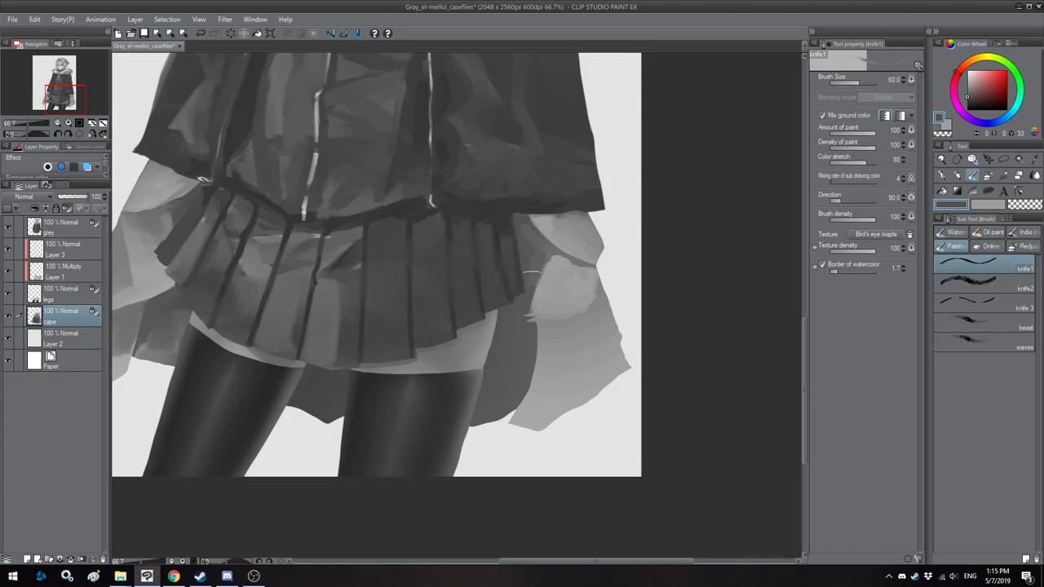
{"action": "left_click", "coordinate": [548, 251], "text": "alt"}
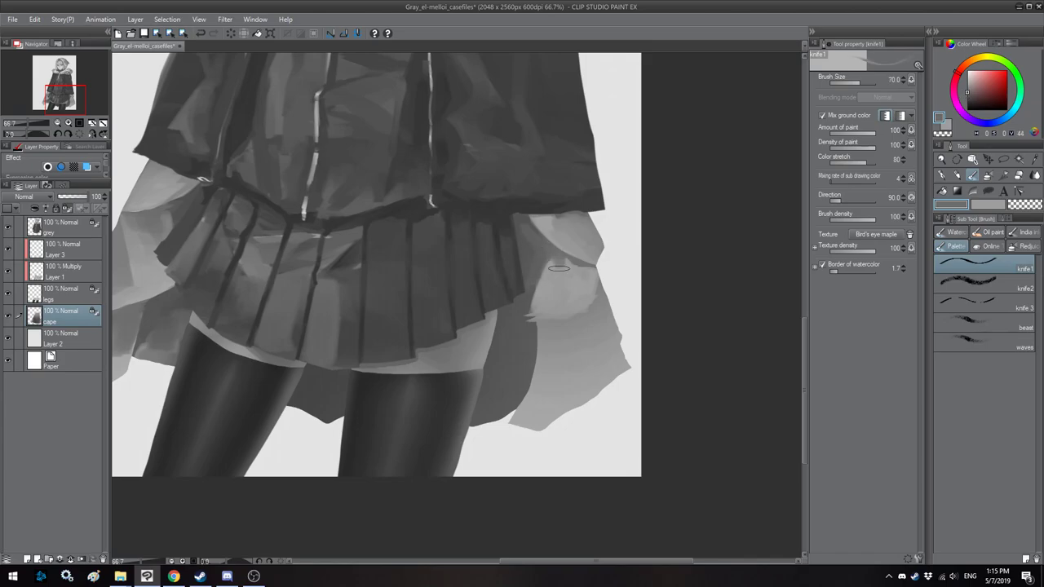
{"action": "key", "text": "bracketright"}
{"action": "key", "text": "bracketright"}
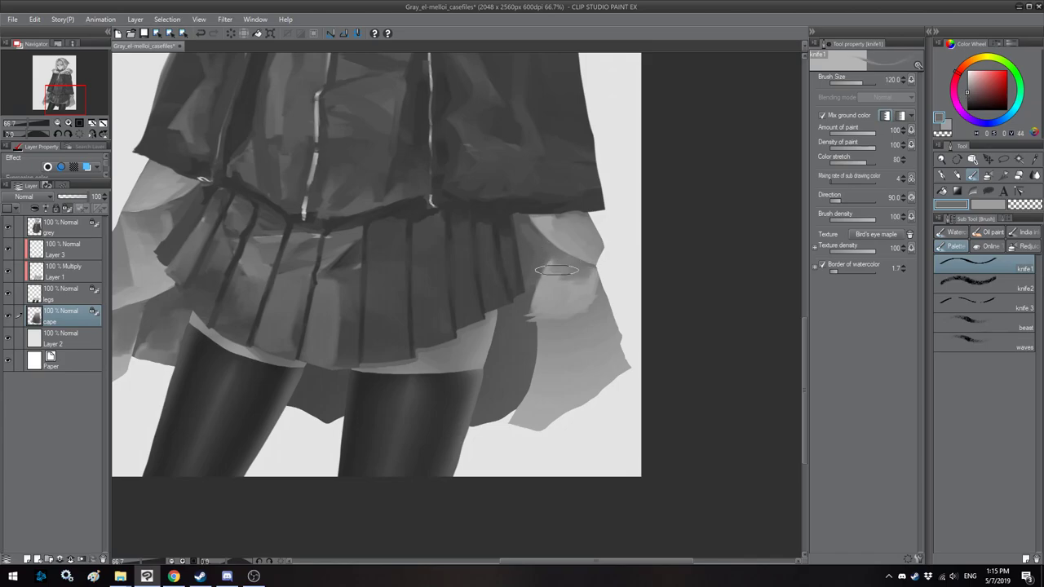
{"action": "left_click", "coordinate": [569, 281], "text": "alt"}
{"action": "key", "text": "bracketleft"}
{"action": "key", "text": "bracketleft"}
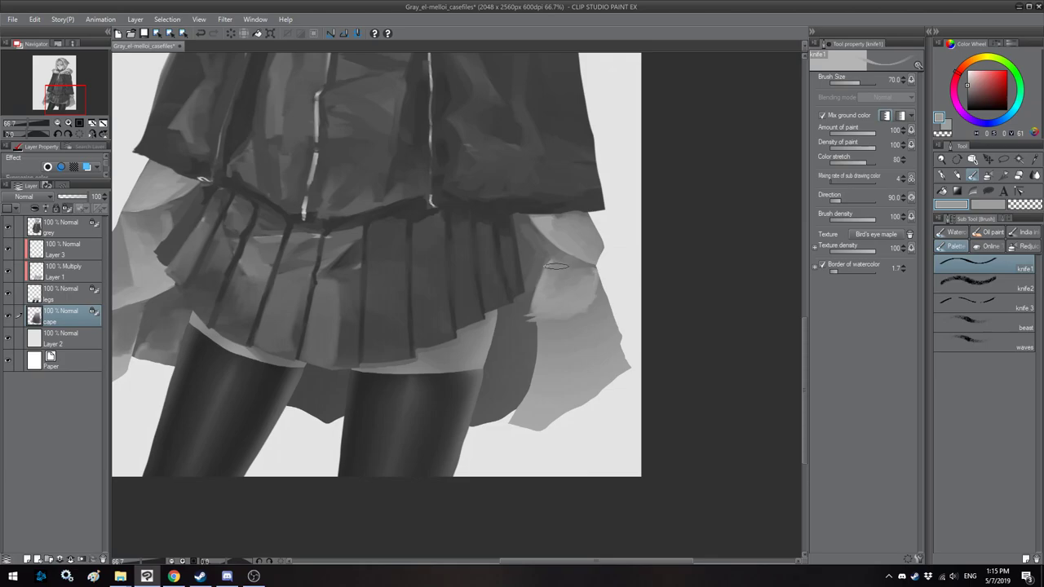
Step: Extend a light streak from the second fold's lower edge toward the panel's outer corner at about size 70
{"action": "left_click_drag", "start_coordinate": [476, 273], "coordinate": [473, 264]}
{"action": "left_click_drag", "start_coordinate": [530, 305], "coordinate": [555, 313]}
{"action": "key", "text": "bracketright"}
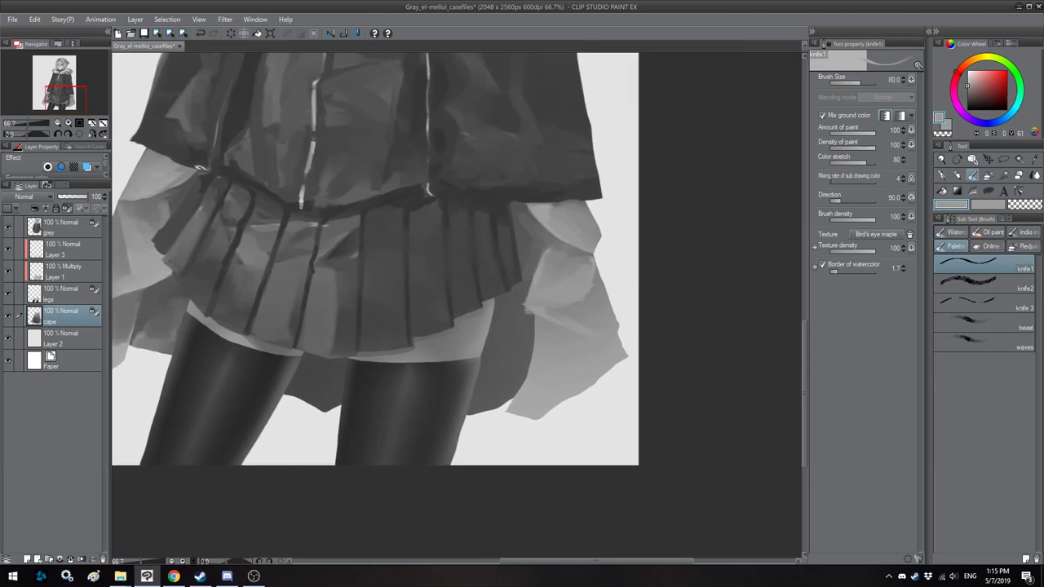
{"action": "left_click", "coordinate": [582, 287], "text": "alt"}
Step: Mirror the view and blend the second fold into the panel with sampled mid greys at size 80
{"action": "key", "text": "h"}
{"action": "left_click_drag", "start_coordinate": [408, 283], "coordinate": [364, 284]}
{"action": "key", "text": "bracketleft"}
{"action": "left_click_drag", "start_coordinate": [281, 269], "coordinate": [287, 299]}
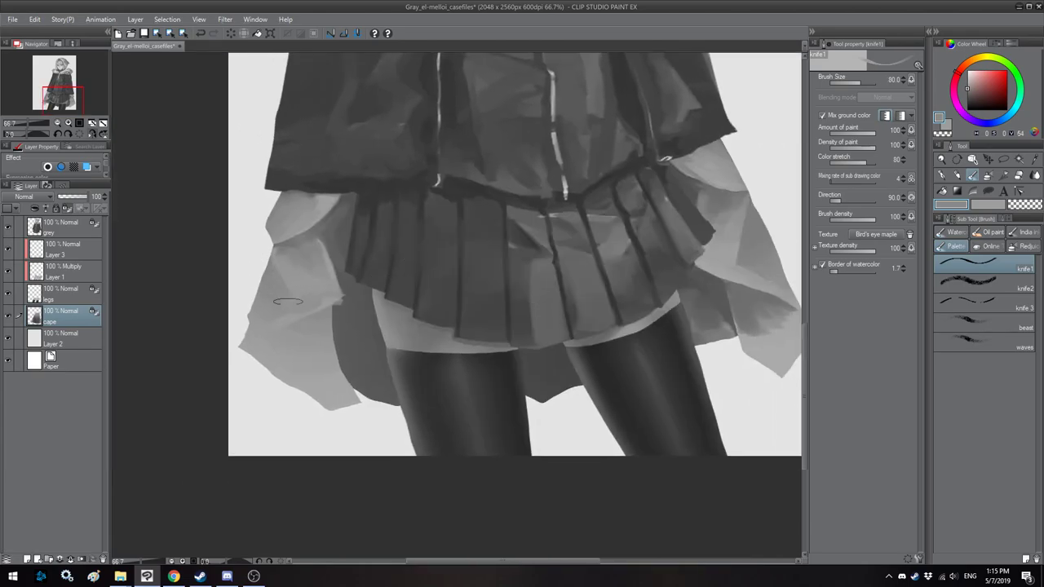
{"action": "left_click", "coordinate": [289, 263], "text": "alt"}
{"action": "left_click", "coordinate": [343, 304], "text": "alt"}
{"action": "left_click_drag", "start_coordinate": [391, 275], "coordinate": [415, 263]}
{"action": "left_click", "coordinate": [357, 283], "text": "alt"}
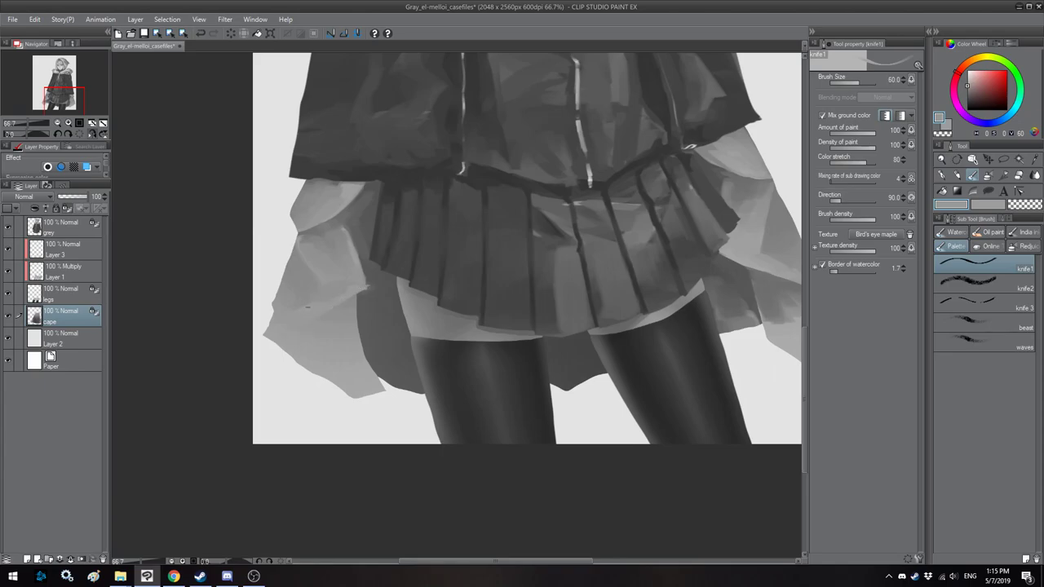
Step: Paint a bright diagonal highlight from the skirt's edge to the panel's outer corner with knife1
{"action": "left_click", "coordinate": [326, 191], "text": "alt"}
{"action": "key", "text": "bracketleft"}
{"action": "key", "text": "bracketright"}
{"action": "left_click", "coordinate": [334, 304], "text": "alt"}
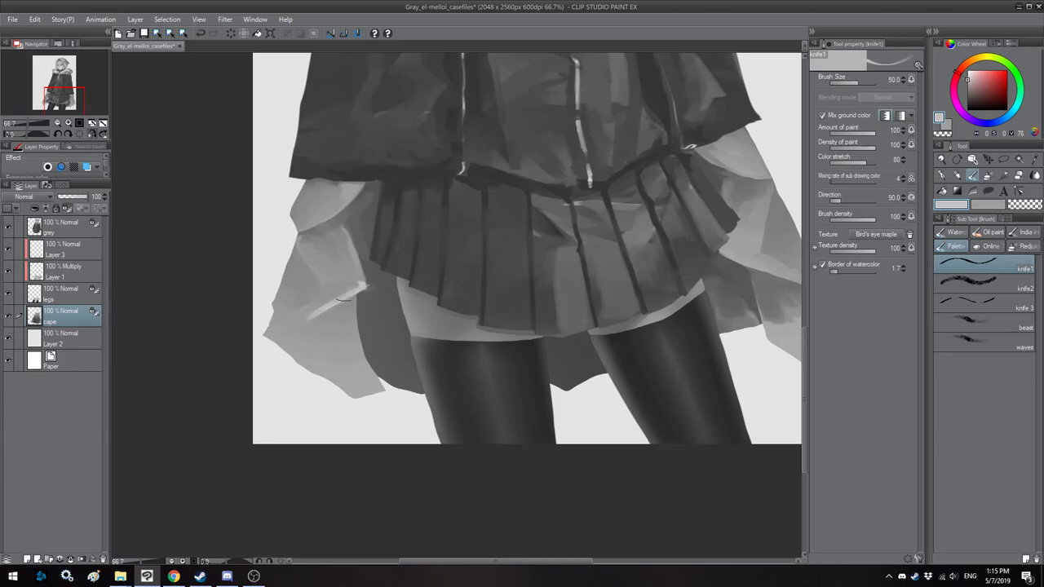
{"action": "left_click_drag", "start_coordinate": [314, 312], "coordinate": [269, 332]}
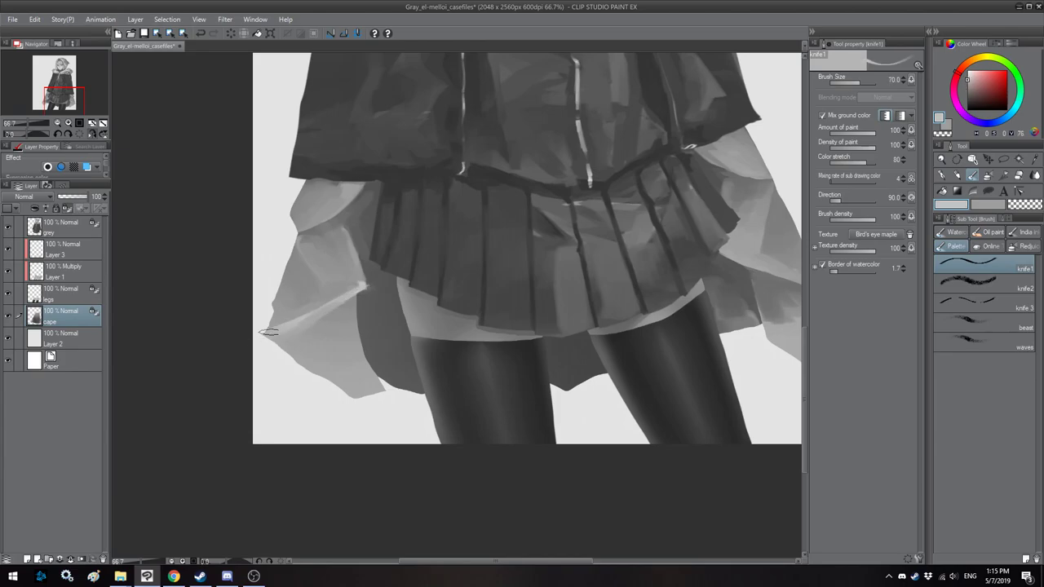
{"action": "left_click_drag", "start_coordinate": [397, 281], "coordinate": [444, 278]}
Step: Shade the panel beneath the bright diagonal highlight with dark grey, using knife1 at sizes 20 to 100
{"action": "left_click", "coordinate": [347, 309], "text": "alt"}
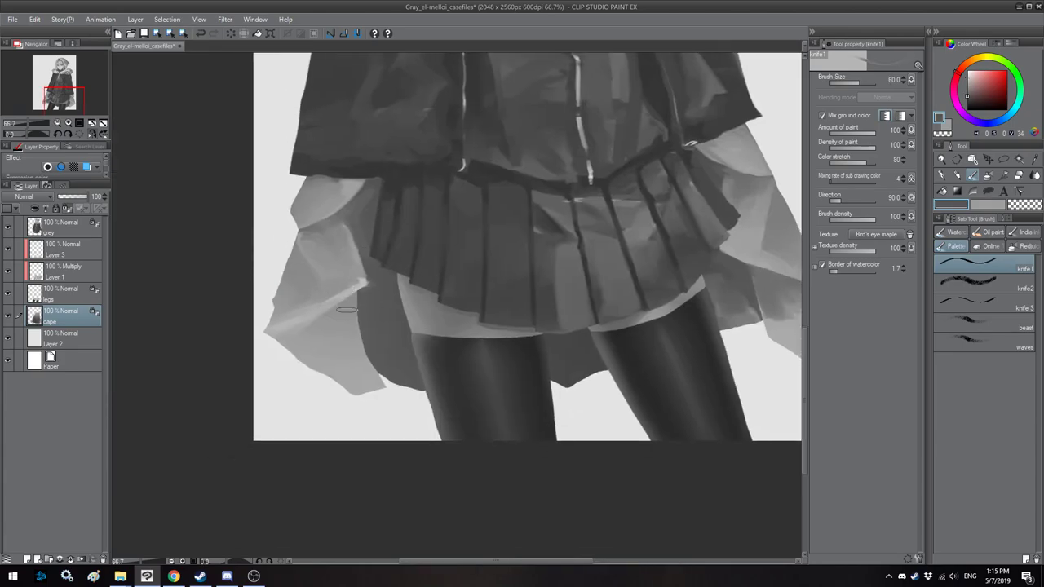
{"action": "left_click_drag", "start_coordinate": [383, 291], "coordinate": [352, 293]}
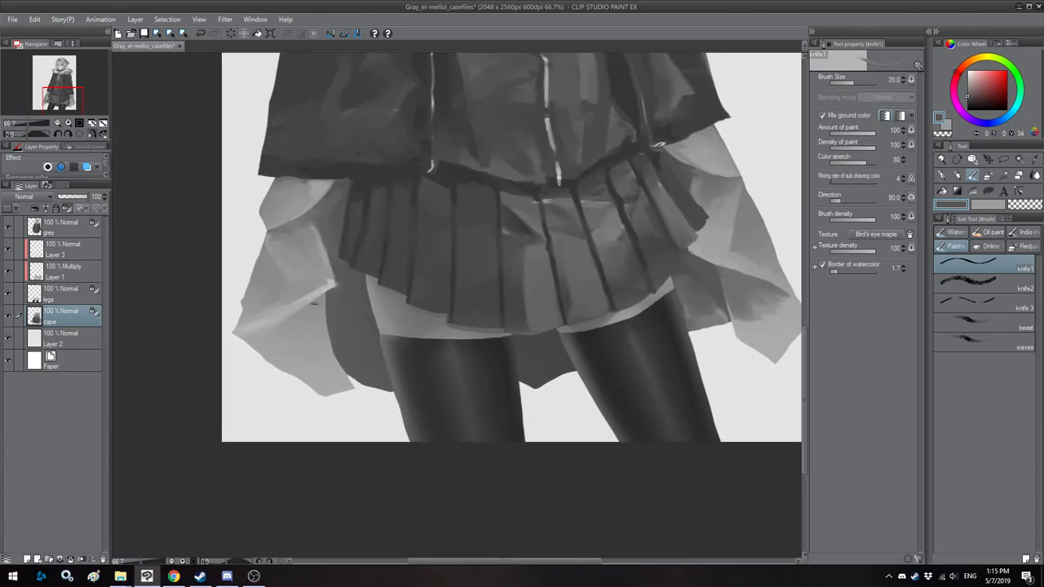
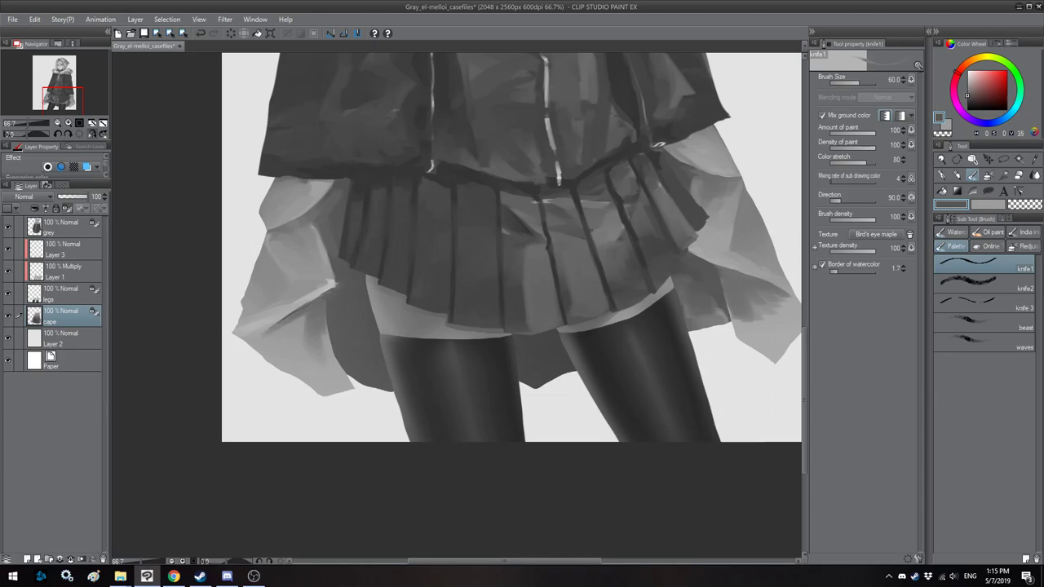
{"action": "key", "text": "bracketright"}
{"action": "mouse_move", "coordinate": [306, 319]}
{"action": "left_mouse_down"}
{"action": "mouse_move", "coordinate": [293, 353]}
{"action": "mouse_move", "coordinate": [266, 335]}
{"action": "mouse_move", "coordinate": [293, 358]}
{"action": "mouse_move", "coordinate": [307, 339]}
{"action": "mouse_move", "coordinate": [331, 379]}
{"action": "mouse_move", "coordinate": [332, 379]}
{"action": "left_mouse_up"}
{"action": "key", "text": "bracketright"}
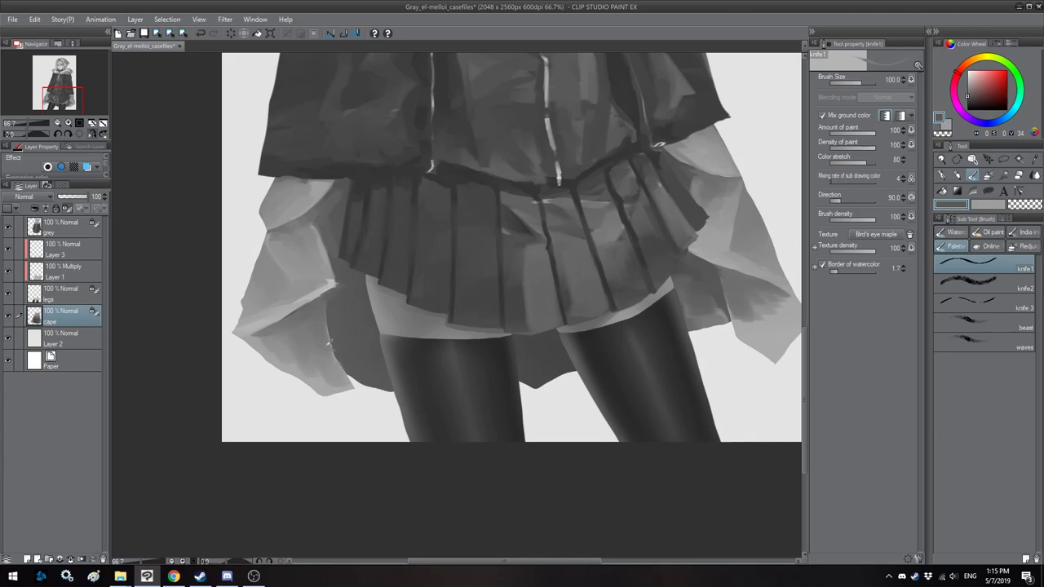
Step: Shade the dark cape panel beside the thigh with a sampled lighter grey, using knife1 at sizes 150 to 170
{"action": "left_click", "coordinate": [268, 317], "text": "alt"}
{"action": "key", "text": "bracketleft"}
{"action": "key", "text": "bracketright"}
{"action": "key", "text": "bracketright"}
{"action": "key", "text": "bracketright"}
{"action": "key", "text": "bracketright"}
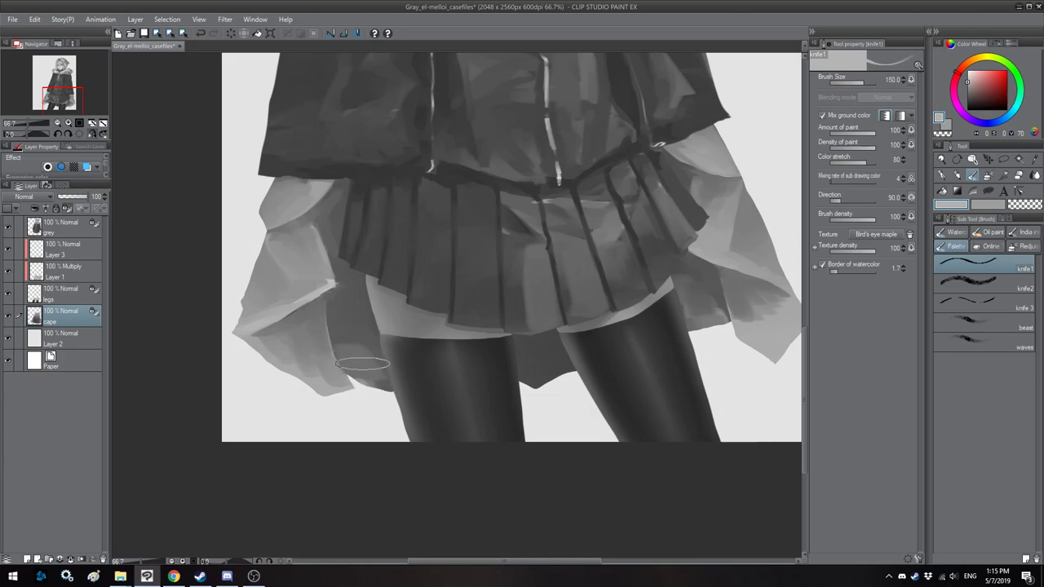
{"action": "key", "text": "bracketleft"}
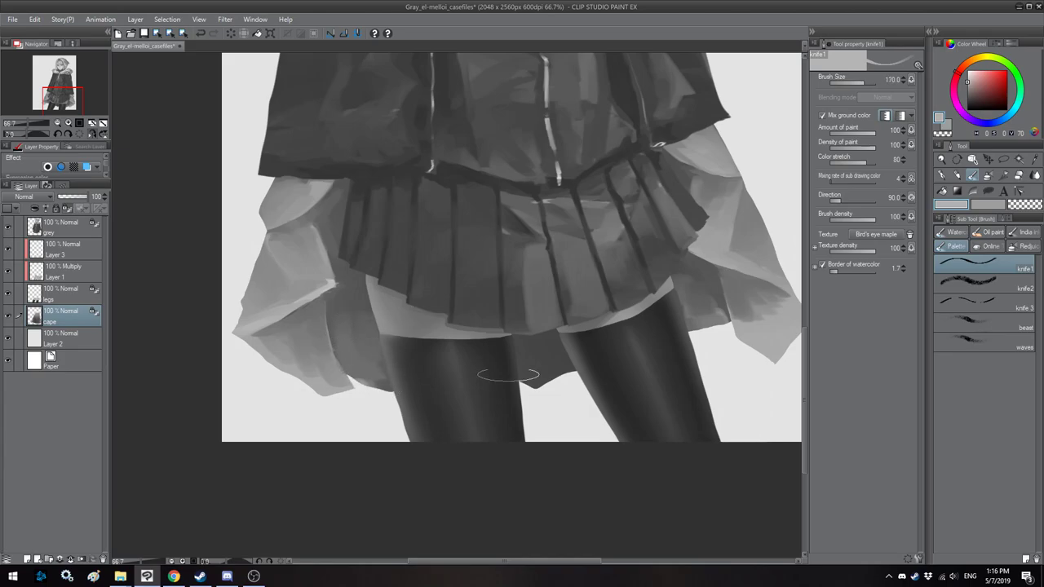
Step: Undo the light stroke on the cape between the legs and shade that area with sampled dark grey at size 170
{"action": "key", "text": "bracketright"}
{"action": "key", "text": "ctrl+z"}
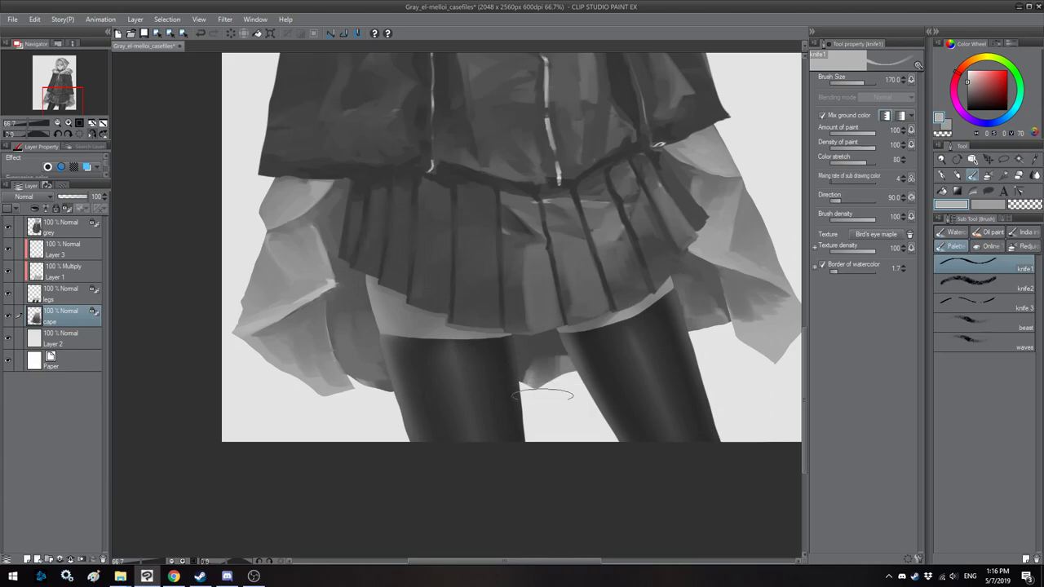
{"action": "left_click", "coordinate": [521, 336], "text": "alt"}
{"action": "left_click", "coordinate": [359, 171], "text": "alt"}
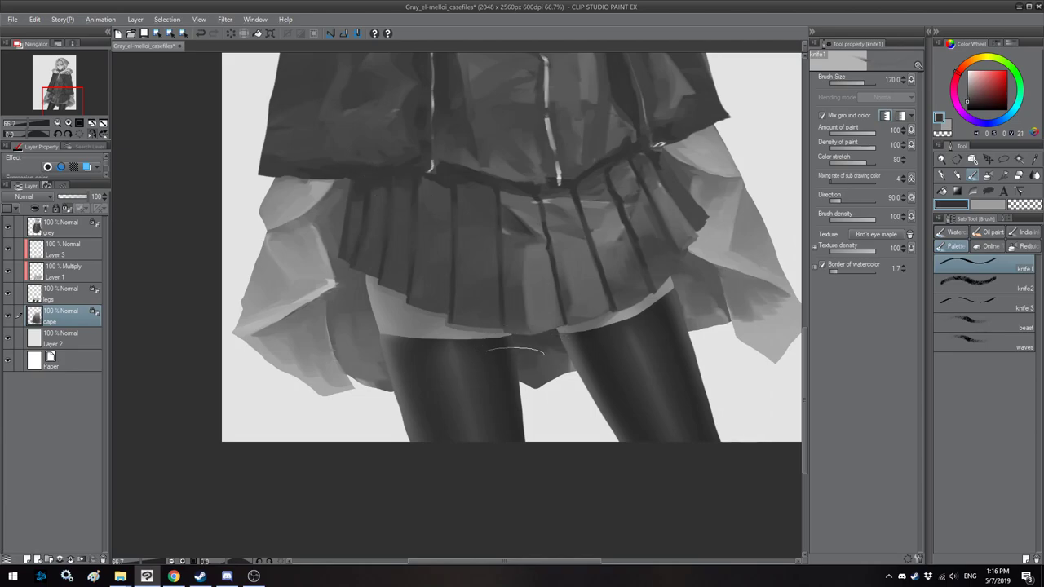
Step: Darken the cape under the coat hem beside the skirt with knife1 at sizes 80 to 100
{"action": "key", "text": "bracketleft"}
{"action": "key", "text": "bracketleft"}
{"action": "key", "text": "bracketleft"}
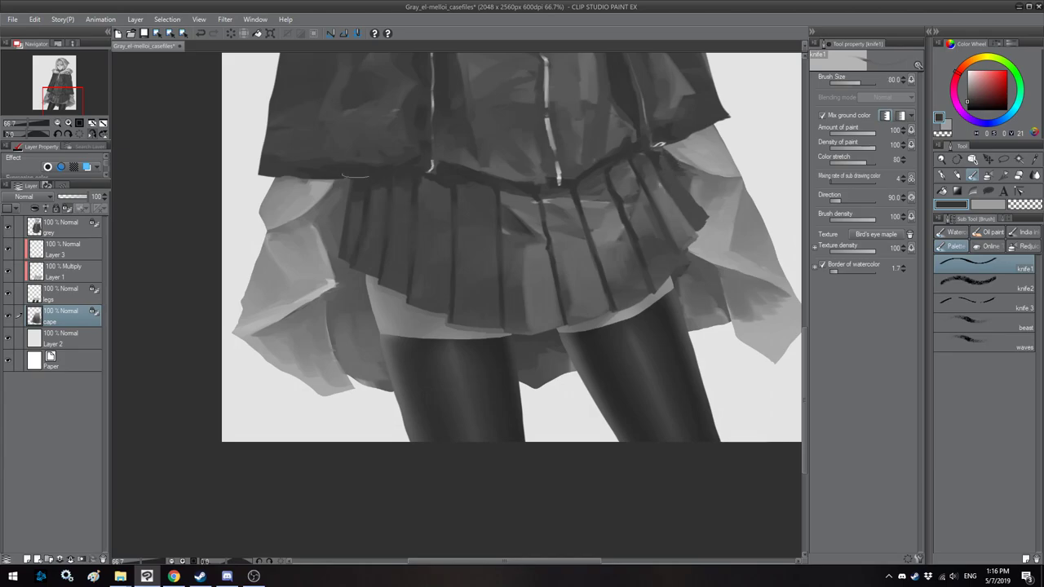
{"action": "key", "text": "bracketright"}
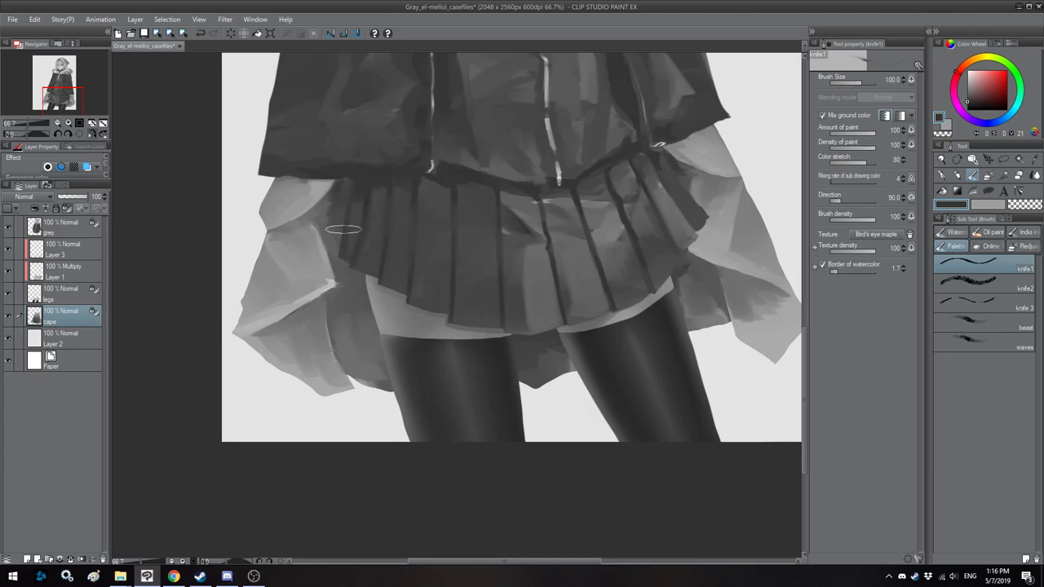
Step: Check the whole figure and save the painting
{"action": "scroll", "coordinate": [389, 232], "scroll_direction": "down", "scroll_amount": 5}
{"action": "left_click_drag", "start_coordinate": [526, 152], "coordinate": [410, 280]}
{"action": "scroll", "coordinate": [410, 280], "scroll_direction": "down", "scroll_amount": 4}
{"action": "left_click_drag", "start_coordinate": [261, 133], "coordinate": [377, 180]}
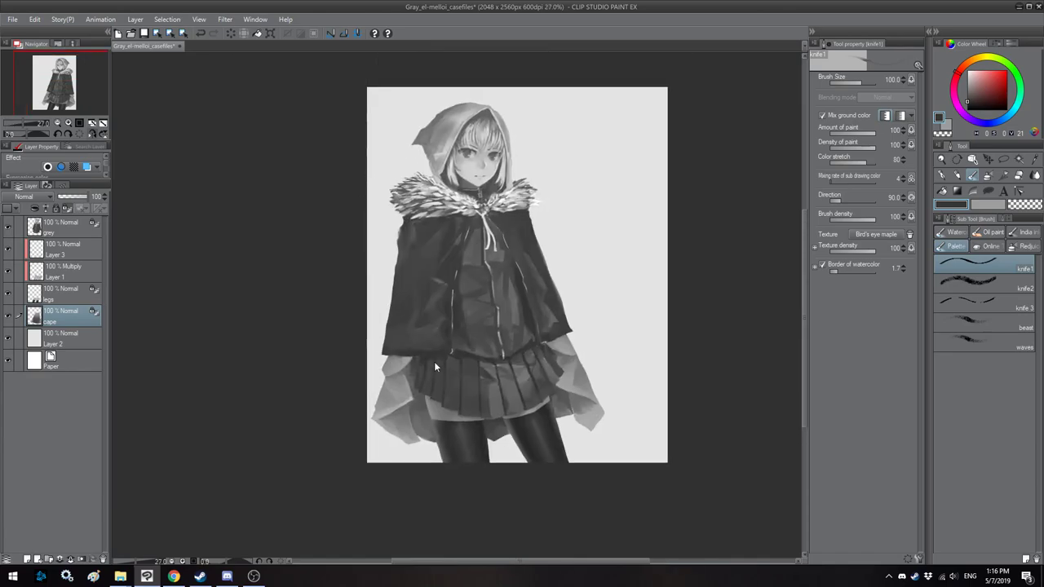
{"action": "key", "text": "ctrl+s"}
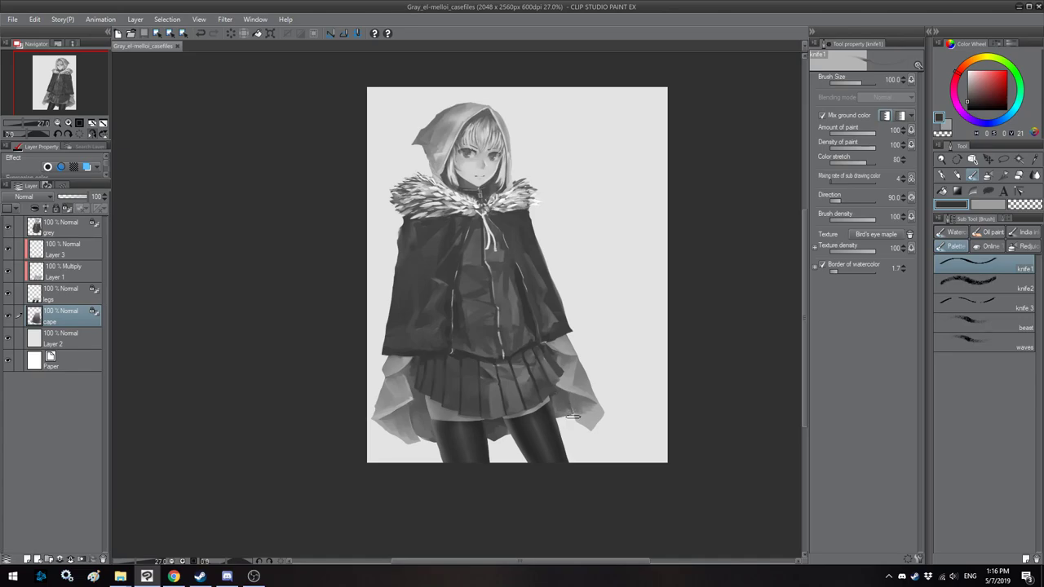
Step: Add a new layer above the grey layer and name it hands
{"action": "left_click_drag", "start_coordinate": [467, 280], "coordinate": [437, 255]}
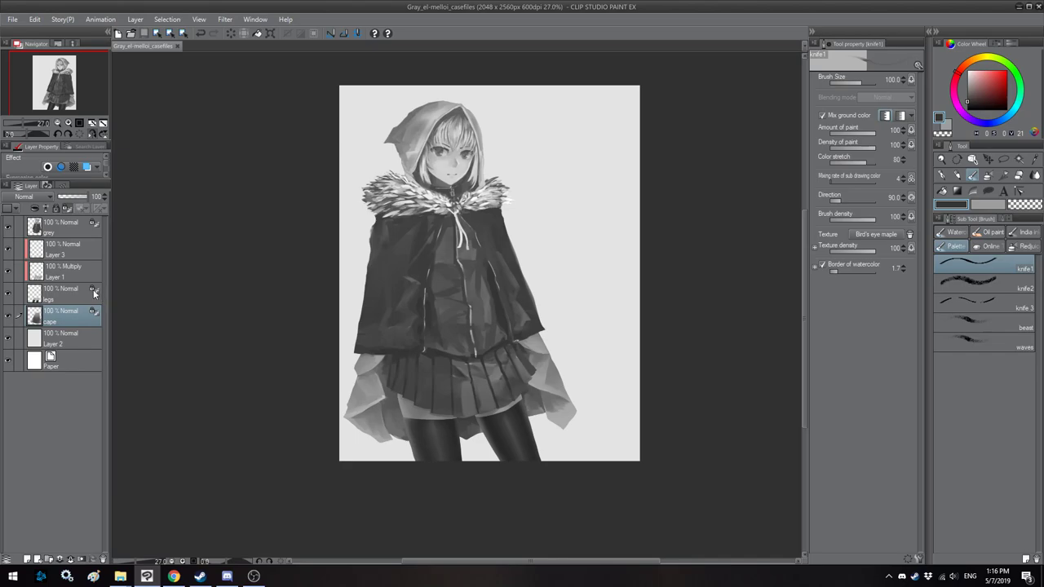
{"action": "left_click", "coordinate": [28, 559]}
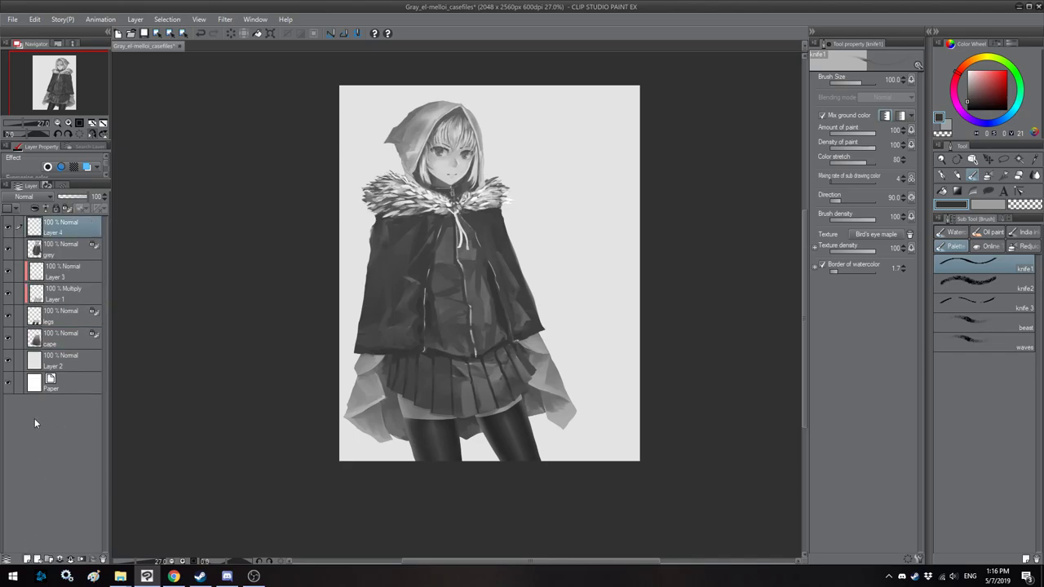
{"action": "double_click", "coordinate": [60, 232]}
{"action": "type", "text": "hands"}
{"action": "key", "text": "Return"}
Step: Examine the coat hem, skirt and overall figure in mirrored and normal view
{"action": "key", "text": "h"}
{"action": "scroll", "coordinate": [390, 406], "scroll_direction": "up", "scroll_amount": 2}
{"action": "left_click_drag", "start_coordinate": [416, 332], "coordinate": [294, 275]}
{"action": "scroll", "coordinate": [360, 295], "scroll_direction": "up", "scroll_amount": 1}
{"action": "left_click_drag", "start_coordinate": [361, 236], "coordinate": [367, 254]}
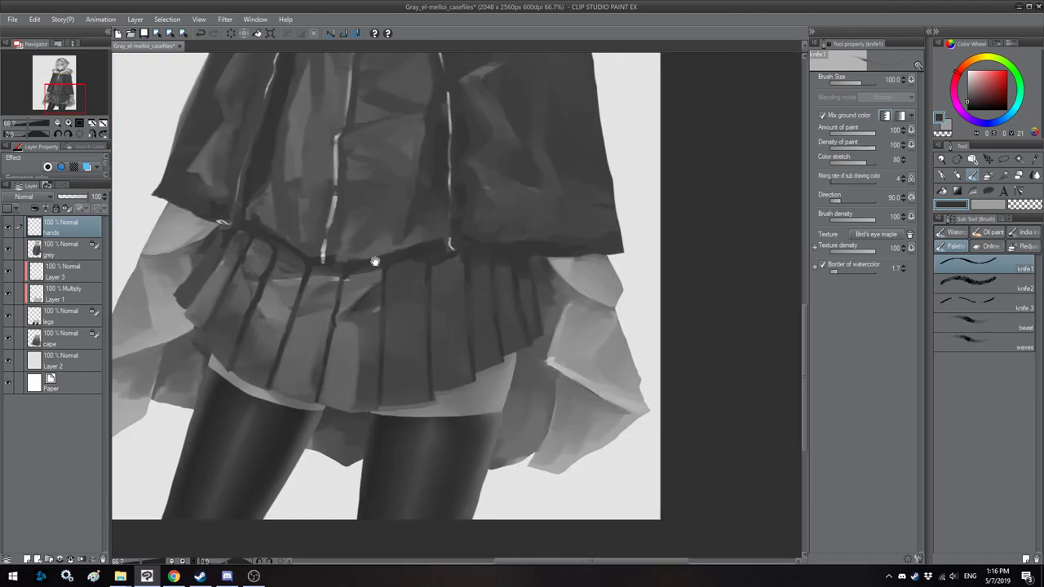
{"action": "scroll", "coordinate": [380, 270], "scroll_direction": "down", "scroll_amount": 1}
{"action": "left_click_drag", "start_coordinate": [450, 203], "coordinate": [428, 302]}
{"action": "key", "text": "h"}
{"action": "scroll", "coordinate": [428, 302], "scroll_direction": "down", "scroll_amount": 1}
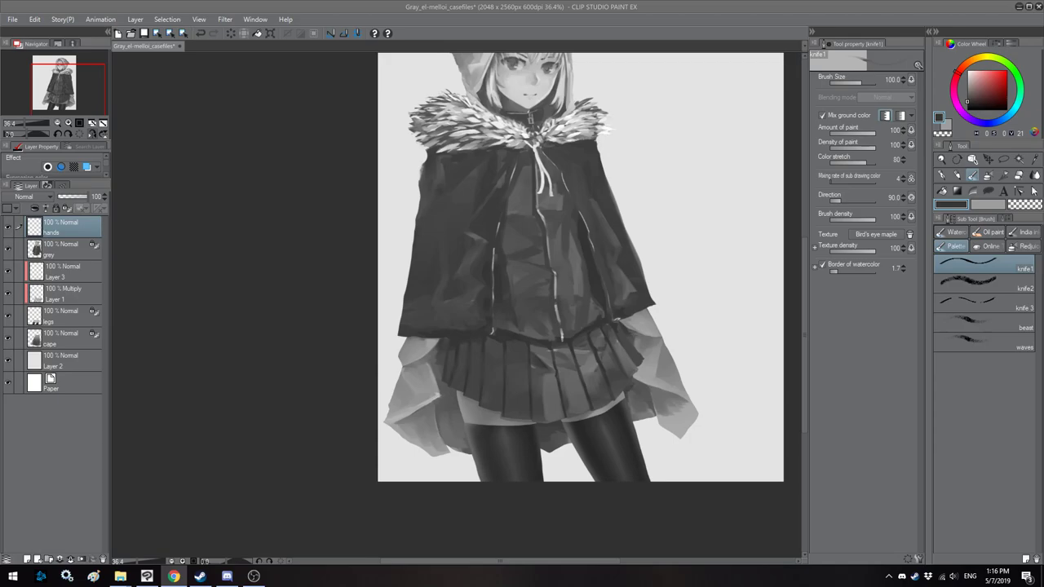
{"action": "left_click", "coordinate": [616, 5]}
{"action": "left_click_drag", "start_coordinate": [643, 143], "coordinate": [584, 201]}
{"action": "scroll", "coordinate": [585, 201], "scroll_direction": "down", "scroll_amount": 1}
{"action": "left_click_drag", "start_coordinate": [605, 154], "coordinate": [594, 183]}
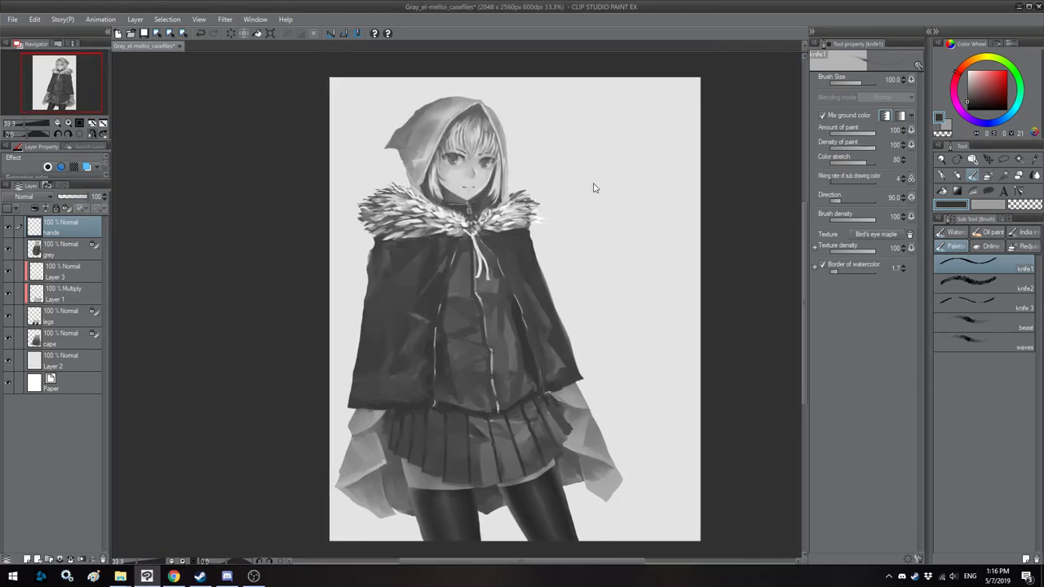
Step: Block in a light hand shape beneath the coat hem at the skirt's outer side with knife1, starting at size 100
{"action": "scroll", "coordinate": [505, 228], "scroll_direction": "up", "scroll_amount": 3}
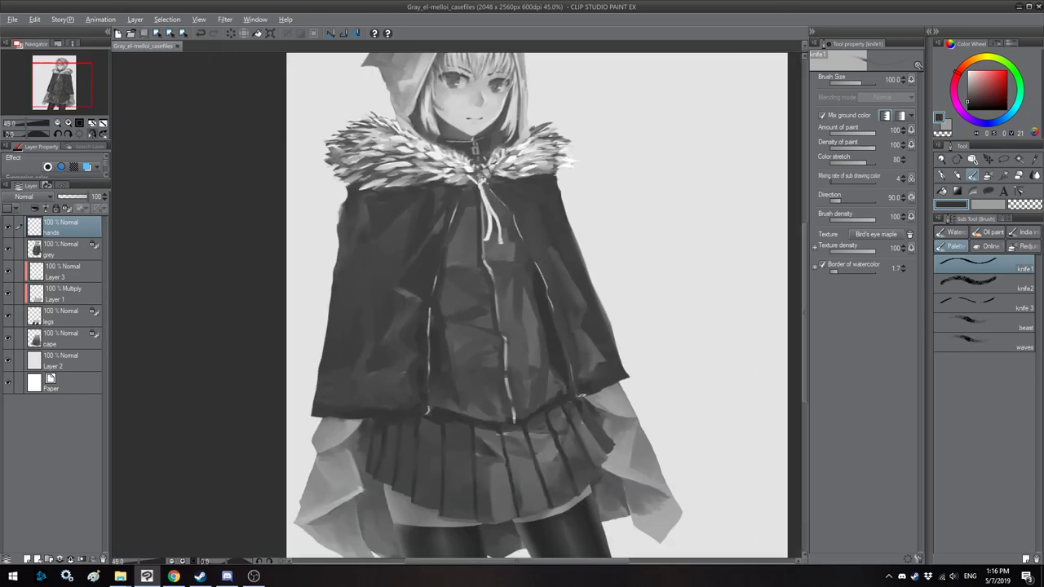
{"action": "scroll", "coordinate": [458, 250], "scroll_direction": "up", "scroll_amount": 5}
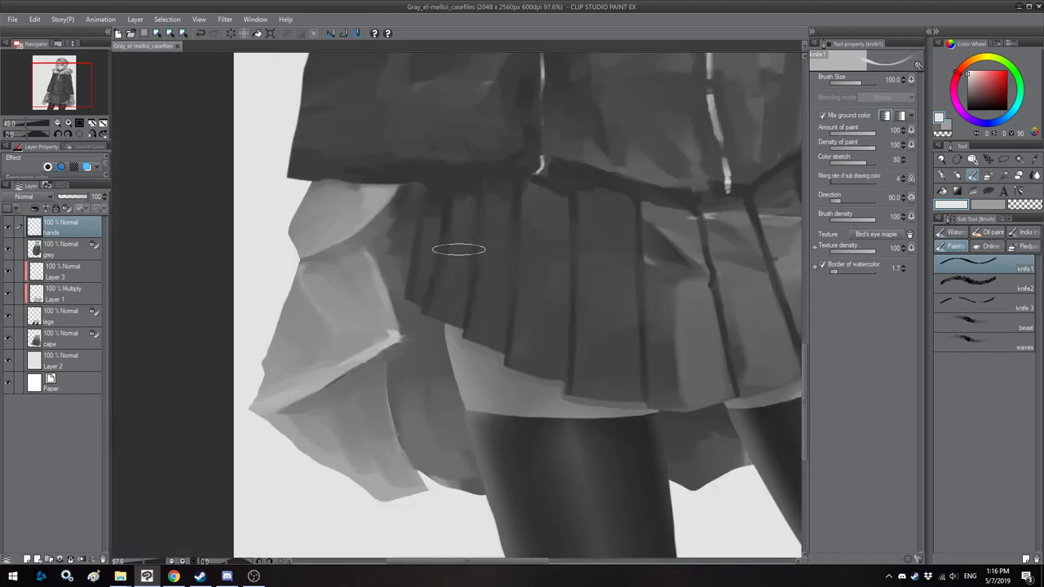
{"action": "key", "text": "h"}
{"action": "left_click_drag", "start_coordinate": [449, 222], "coordinate": [501, 250]}
{"action": "mouse_move", "coordinate": [473, 194]}
{"action": "left_mouse_down"}
{"action": "mouse_move", "coordinate": [477, 375]}
{"action": "mouse_move", "coordinate": [473, 194]}
{"action": "mouse_move", "coordinate": [503, 165]}
{"action": "mouse_move", "coordinate": [530, 182]}
{"action": "mouse_move", "coordinate": [488, 179]}
{"action": "mouse_move", "coordinate": [472, 210]}
{"action": "left_mouse_up"}
{"action": "key", "text": "bracketright"}
{"action": "key", "text": "bracketright"}
{"action": "mouse_move", "coordinate": [471, 165]}
{"action": "left_mouse_down"}
{"action": "mouse_move", "coordinate": [470, 217]}
{"action": "mouse_move", "coordinate": [469, 200]}
{"action": "mouse_move", "coordinate": [490, 254]}
{"action": "mouse_move", "coordinate": [530, 261]}
{"action": "mouse_move", "coordinate": [547, 252]}
{"action": "mouse_move", "coordinate": [571, 170]}
{"action": "mouse_move", "coordinate": [540, 170]}
{"action": "mouse_move", "coordinate": [562, 166]}
{"action": "mouse_move", "coordinate": [536, 231]}
{"action": "mouse_move", "coordinate": [541, 171]}
{"action": "mouse_move", "coordinate": [529, 230]}
{"action": "mouse_move", "coordinate": [500, 181]}
{"action": "mouse_move", "coordinate": [490, 187]}
{"action": "mouse_move", "coordinate": [501, 247]}
{"action": "mouse_move", "coordinate": [518, 252]}
{"action": "mouse_move", "coordinate": [509, 222]}
{"action": "mouse_move", "coordinate": [520, 254]}
{"action": "mouse_move", "coordinate": [537, 244]}
{"action": "mouse_move", "coordinate": [529, 254]}
{"action": "mouse_move", "coordinate": [478, 219]}
{"action": "mouse_move", "coordinate": [522, 258]}
{"action": "mouse_move", "coordinate": [543, 207]}
{"action": "mouse_move", "coordinate": [527, 211]}
{"action": "mouse_move", "coordinate": [543, 199]}
{"action": "mouse_move", "coordinate": [525, 243]}
{"action": "left_mouse_up"}
{"action": "key", "text": "bracketright"}
{"action": "left_click", "coordinate": [538, 207], "text": "alt"}
{"action": "key", "text": "bracketleft"}
{"action": "key", "text": "h"}
Step: Build up the hand's light and mid-grey patches with sampled greys, rotating and mirroring the view while painting
{"action": "mouse_move", "coordinate": [461, 223]}
{"action": "left_mouse_down"}
{"action": "mouse_move", "coordinate": [515, 246]}
{"action": "mouse_move", "coordinate": [468, 262]}
{"action": "mouse_move", "coordinate": [490, 222]}
{"action": "mouse_move", "coordinate": [488, 258]}
{"action": "mouse_move", "coordinate": [473, 224]}
{"action": "mouse_move", "coordinate": [452, 269]}
{"action": "mouse_move", "coordinate": [434, 254]}
{"action": "mouse_move", "coordinate": [445, 206]}
{"action": "mouse_move", "coordinate": [440, 273]}
{"action": "mouse_move", "coordinate": [462, 208]}
{"action": "mouse_move", "coordinate": [479, 325]}
{"action": "left_mouse_up"}
{"action": "left_click", "coordinate": [471, 233], "text": "alt"}
{"action": "key", "text": "bracketright"}
{"action": "key", "text": "bracketright"}
{"action": "key", "text": "minus"}
{"action": "key", "text": "minus"}
{"action": "key", "text": "minus"}
{"action": "key", "text": "minus"}
{"action": "key", "text": "minus"}
{"action": "key", "text": "minus"}
{"action": "key", "text": "asciicircum"}
{"action": "key", "text": "asciicircum"}
{"action": "key", "text": "asciicircum"}
{"action": "key", "text": "asciicircum"}
{"action": "key", "text": "asciicircum"}
{"action": "key", "text": "asciicircum"}
{"action": "key", "text": "h"}
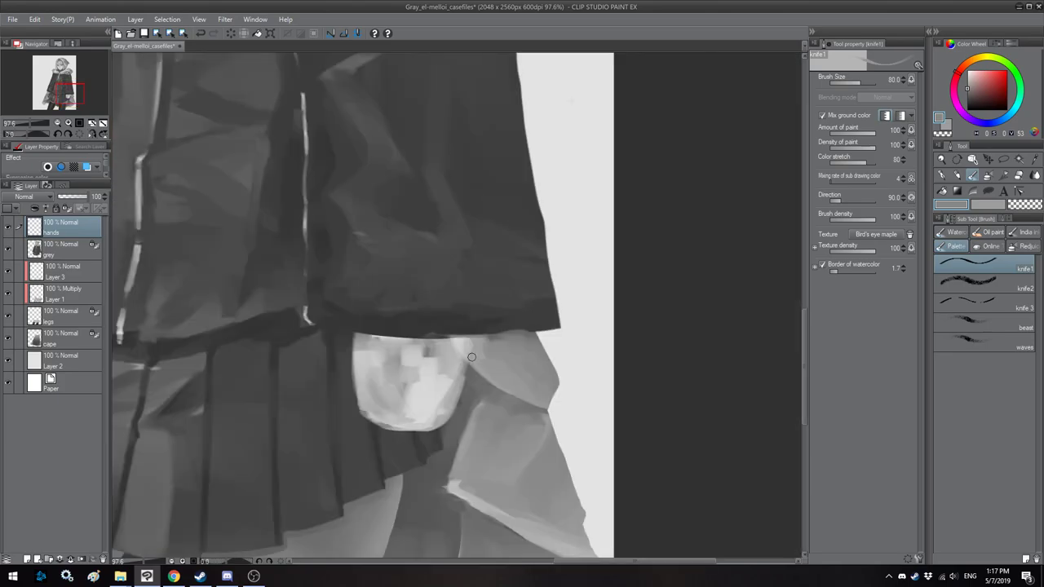
Step: Rework the hand's tones just under the coat hem with sampled greys around size 80
{"action": "scroll", "coordinate": [471, 356], "scroll_direction": "down", "scroll_amount": 4}
{"action": "scroll", "coordinate": [467, 394], "scroll_direction": "up", "scroll_amount": 3}
{"action": "scroll", "coordinate": [466, 394], "scroll_direction": "up", "scroll_amount": 4}
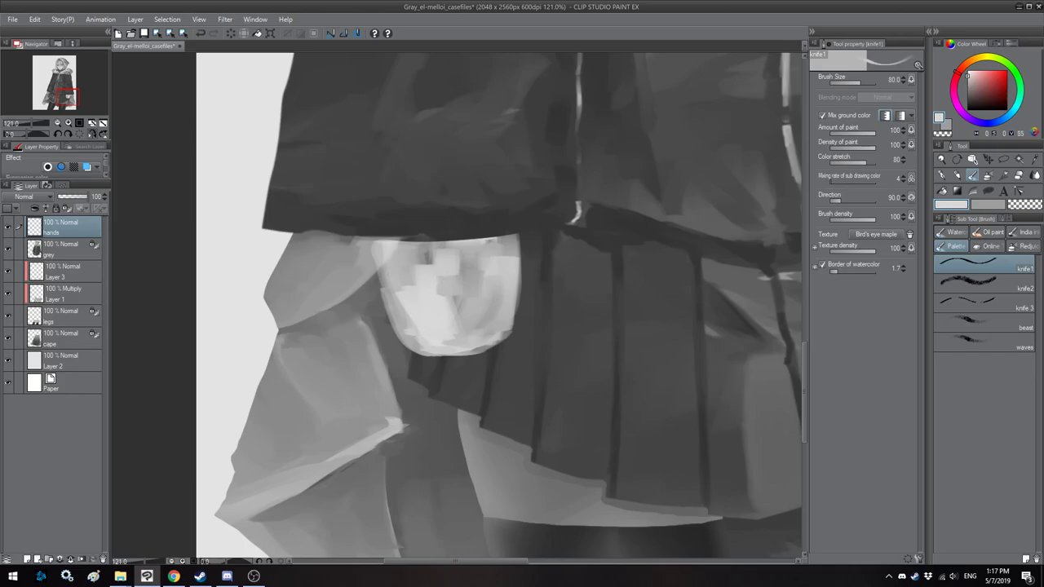
{"action": "mouse_move", "coordinate": [458, 277]}
{"action": "left_mouse_down"}
{"action": "mouse_move", "coordinate": [469, 320]}
{"action": "mouse_move", "coordinate": [448, 255]}
{"action": "mouse_move", "coordinate": [479, 244]}
{"action": "mouse_move", "coordinate": [424, 254]}
{"action": "mouse_move", "coordinate": [465, 286]}
{"action": "mouse_move", "coordinate": [462, 319]}
{"action": "mouse_move", "coordinate": [476, 308]}
{"action": "left_mouse_up"}
{"action": "left_click", "coordinate": [506, 236], "text": "alt"}
{"action": "key", "text": "["}
{"action": "left_click", "coordinate": [506, 240], "text": "alt"}
{"action": "key", "text": "]"}
{"action": "key", "text": "bracketleft"}
Step: Mirror the view and reshape the hand into a rounder fist, darkening its upper corner with sampled dark grey
{"action": "key", "text": "h"}
{"action": "mouse_move", "coordinate": [518, 246]}
{"action": "left_mouse_down"}
{"action": "mouse_move", "coordinate": [563, 208]}
{"action": "mouse_move", "coordinate": [574, 248]}
{"action": "left_mouse_up"}
{"action": "left_click", "coordinate": [536, 217], "text": "alt"}
{"action": "key", "text": "bracketright"}
{"action": "left_click", "coordinate": [485, 197], "text": "alt"}
{"action": "key", "text": "h"}
{"action": "mouse_move", "coordinate": [413, 223]}
{"action": "left_mouse_down"}
{"action": "mouse_move", "coordinate": [536, 214]}
{"action": "mouse_move", "coordinate": [488, 216]}
{"action": "mouse_move", "coordinate": [496, 220]}
{"action": "mouse_move", "coordinate": [444, 249]}
{"action": "mouse_move", "coordinate": [481, 290]}
{"action": "mouse_move", "coordinate": [449, 298]}
{"action": "mouse_move", "coordinate": [441, 264]}
{"action": "mouse_move", "coordinate": [441, 284]}
{"action": "left_mouse_up"}
{"action": "key", "text": "bracketright"}
{"action": "key", "text": "bracketright"}
Step: Check the hand in both view directions and narrow it slightly from its outer edge with a transform
{"action": "scroll", "coordinate": [422, 244], "scroll_direction": "down", "scroll_amount": 3}
{"action": "key", "text": "h"}
{"action": "left_click_drag", "start_coordinate": [481, 165], "coordinate": [469, 268]}
{"action": "scroll", "coordinate": [464, 270], "scroll_direction": "down", "scroll_amount": 2}
{"action": "key", "text": "h"}
{"action": "scroll", "coordinate": [464, 270], "scroll_direction": "down", "scroll_amount": 1}
{"action": "scroll", "coordinate": [459, 340], "scroll_direction": "up", "scroll_amount": 6}
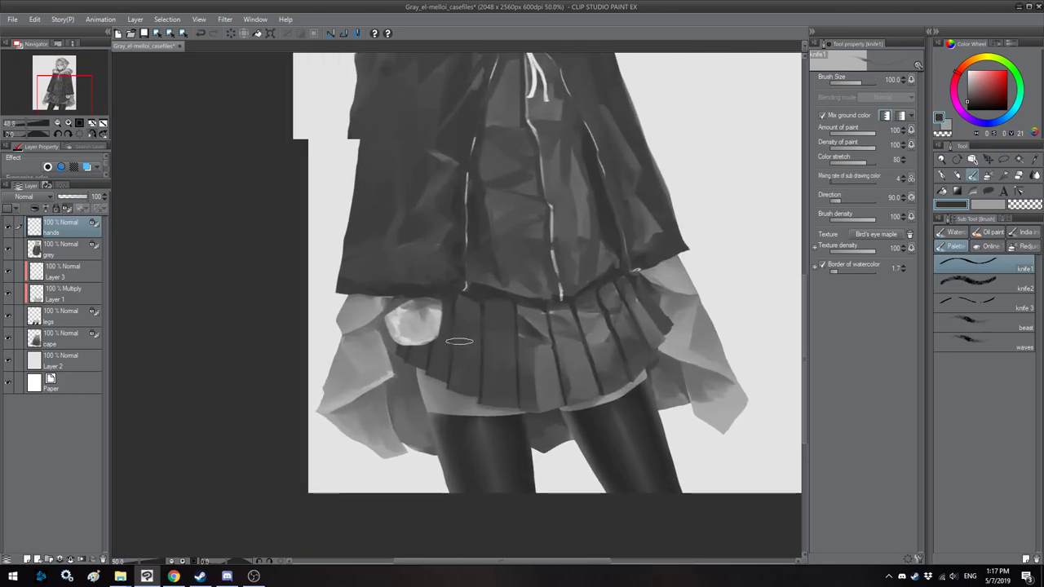
{"action": "key", "text": "h"}
{"action": "left_click_drag", "start_coordinate": [468, 219], "coordinate": [443, 212]}
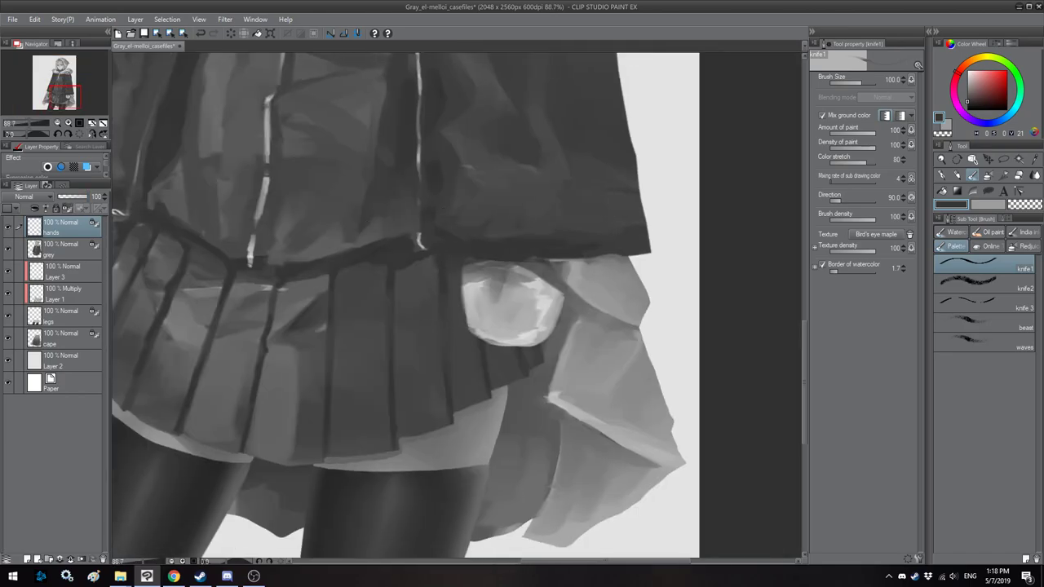
{"action": "key", "text": "ctrl+t"}
{"action": "left_click_drag", "start_coordinate": [569, 302], "coordinate": [557, 300]}
{"action": "key", "text": "Return"}
{"action": "key", "text": "h"}
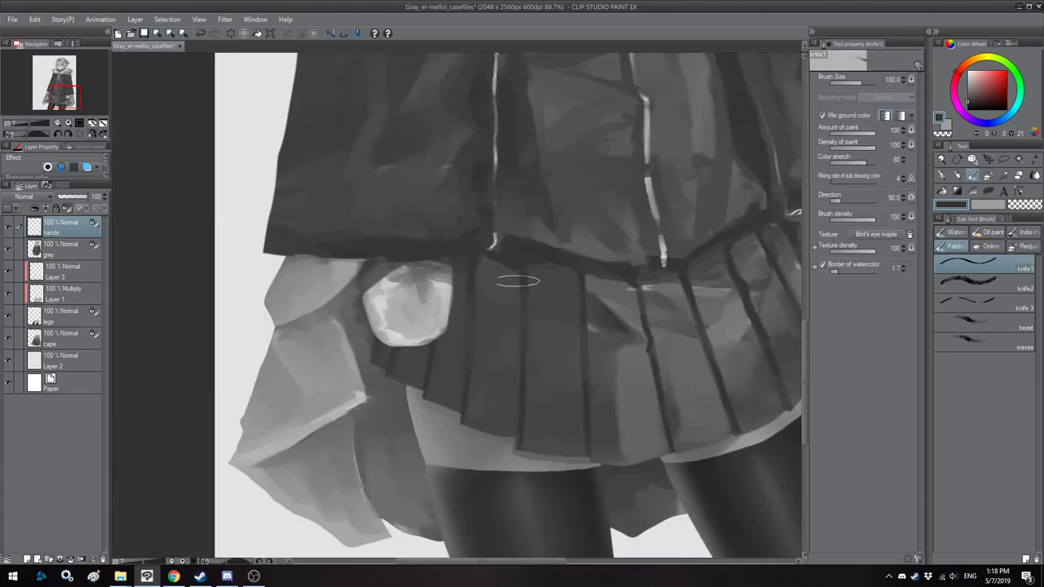
Step: Try duplicating the hands layer and placing the copy, slightly rotated, beneath the other sleeve
{"action": "scroll", "coordinate": [499, 283], "scroll_direction": "down", "scroll_amount": 2}
{"action": "mouse_move", "coordinate": [497, 188]}
{"action": "left_mouse_down"}
{"action": "mouse_move", "coordinate": [366, 327]}
{"action": "mouse_move", "coordinate": [425, 261]}
{"action": "left_mouse_up"}
{"action": "scroll", "coordinate": [383, 317], "scroll_direction": "down", "scroll_amount": 1}
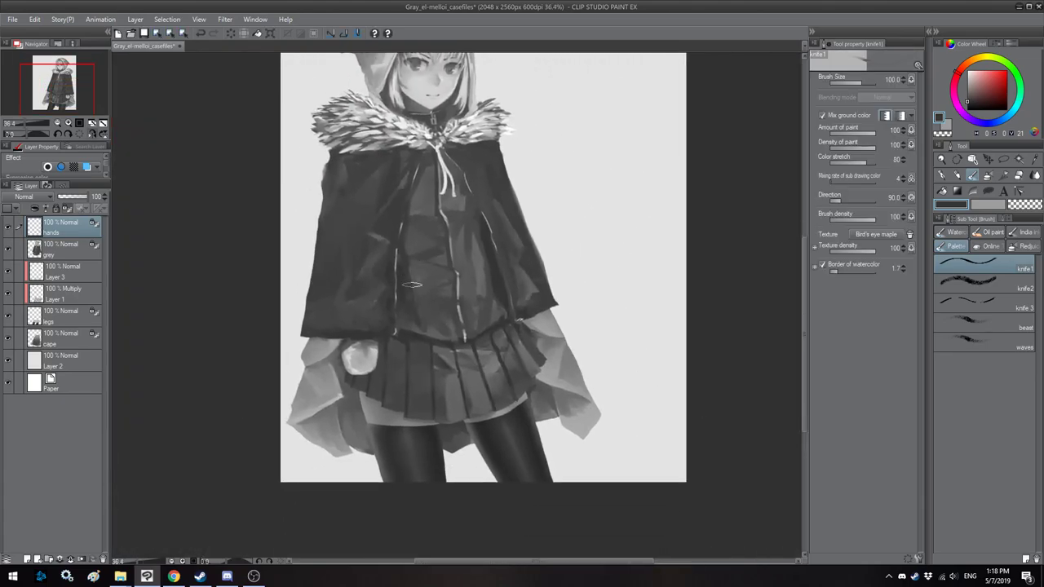
{"action": "key", "text": "h"}
{"action": "key", "text": "h"}
{"action": "right_click", "coordinate": [88, 232]}
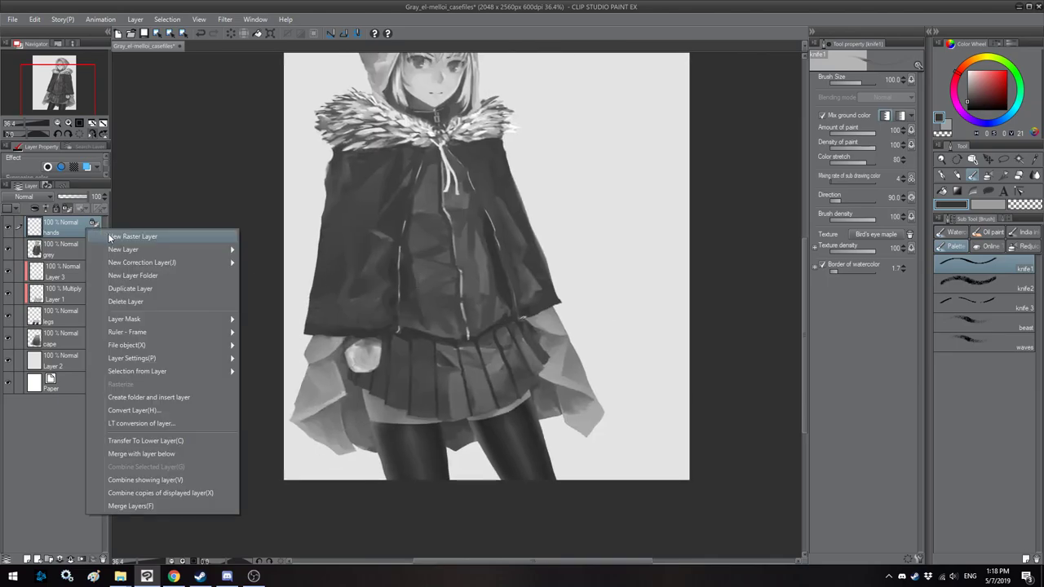
{"action": "left_click", "coordinate": [132, 289]}
{"action": "key", "text": "ctrl+t"}
{"action": "left_click_drag", "start_coordinate": [361, 367], "coordinate": [549, 370]}
{"action": "left_click_drag", "start_coordinate": [589, 305], "coordinate": [595, 315]}
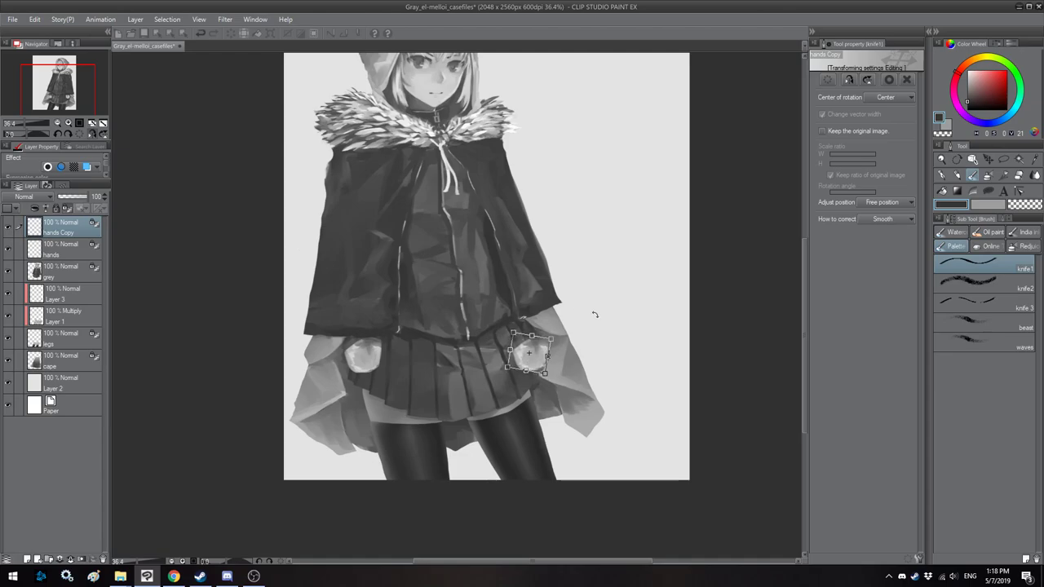
{"action": "left_click_drag", "start_coordinate": [522, 361], "coordinate": [525, 348]}
Step: Review the copied hand in mirrored view, apply its transform and delete the hands Copy layer
{"action": "scroll", "coordinate": [479, 318], "scroll_direction": "down", "scroll_amount": 3}
{"action": "key", "text": "h"}
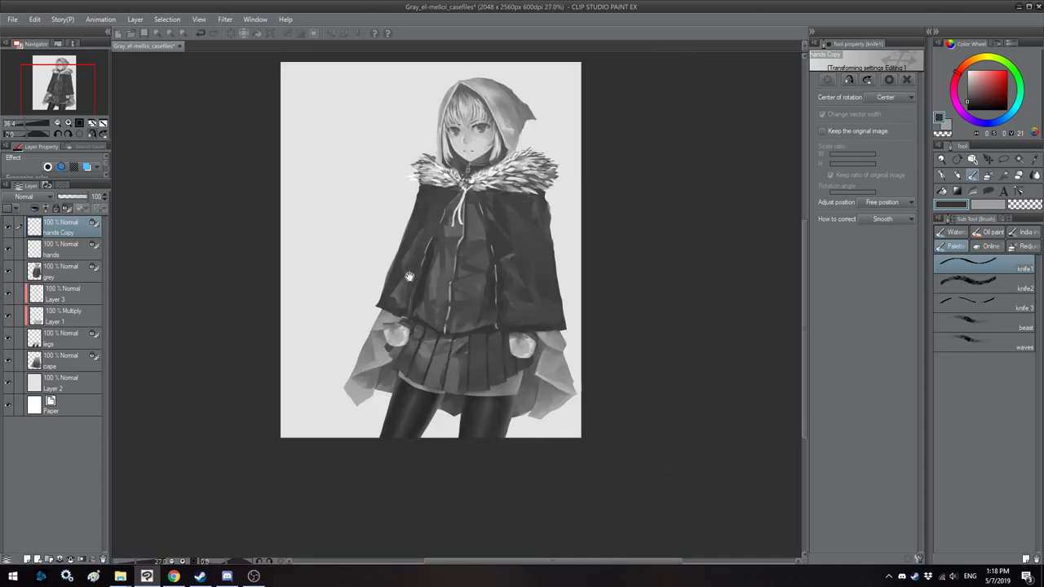
{"action": "left_click_drag", "start_coordinate": [416, 218], "coordinate": [414, 230]}
{"action": "scroll", "coordinate": [402, 322], "scroll_direction": "up", "scroll_amount": 2}
{"action": "scroll", "coordinate": [403, 322], "scroll_direction": "up", "scroll_amount": 3}
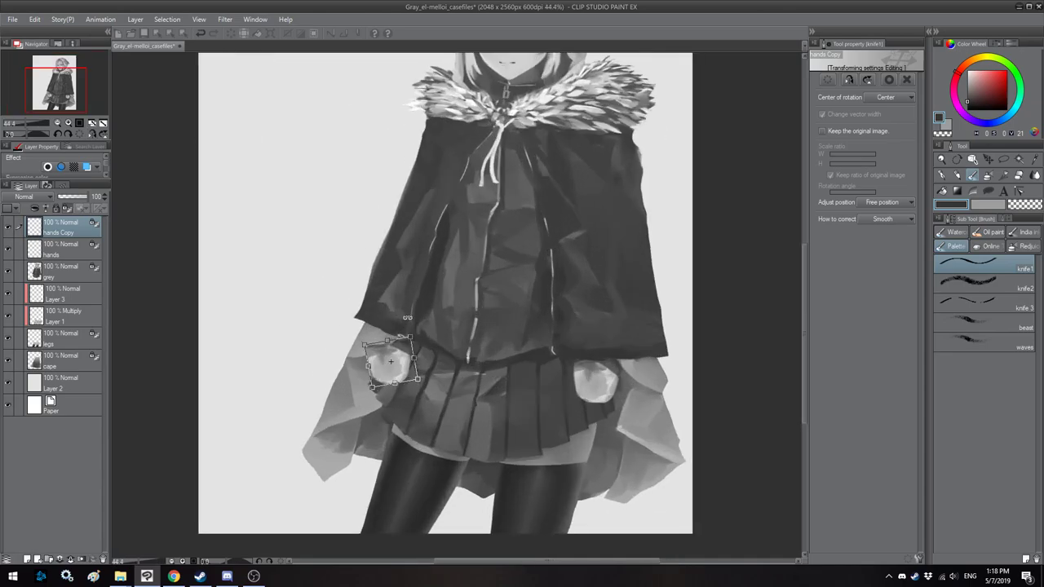
{"action": "key", "text": "h"}
{"action": "left_click_drag", "start_coordinate": [502, 236], "coordinate": [491, 240]}
{"action": "left_click_drag", "start_coordinate": [495, 189], "coordinate": [504, 219]}
{"action": "scroll", "coordinate": [484, 190], "scroll_direction": "down", "scroll_amount": 2}
{"action": "key", "text": "Return"}
{"action": "right_click", "coordinate": [69, 226]}
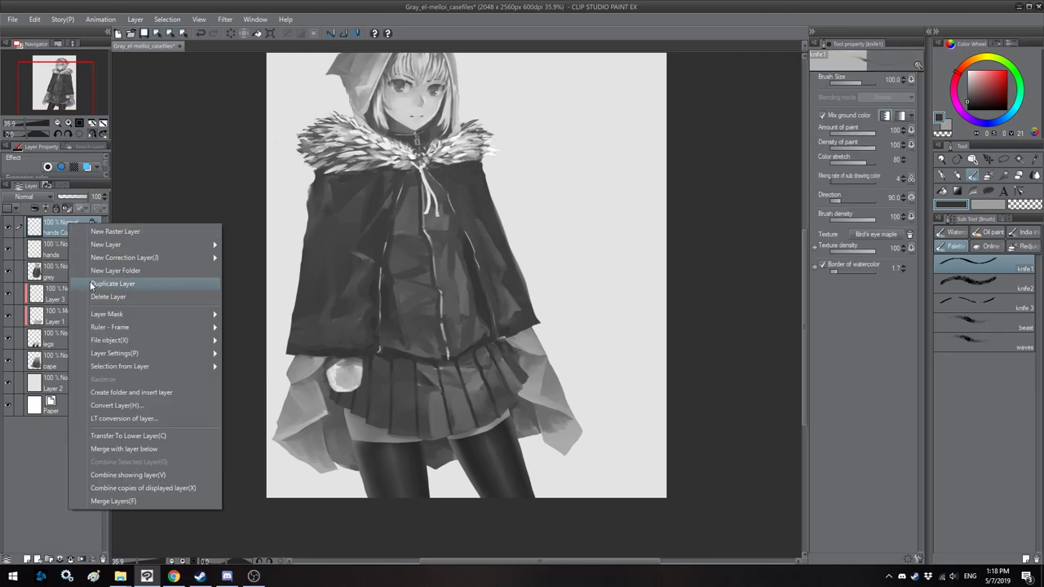
{"action": "left_click", "coordinate": [98, 295]}
Step: Unlock transparent pixels on the hands layer and fill the hand's upper outer corner up to the hem with dark grey
{"action": "key", "text": "h"}
{"action": "scroll", "coordinate": [417, 300], "scroll_direction": "down", "scroll_amount": 1}
{"action": "left_click_drag", "start_coordinate": [417, 300], "coordinate": [360, 282]}
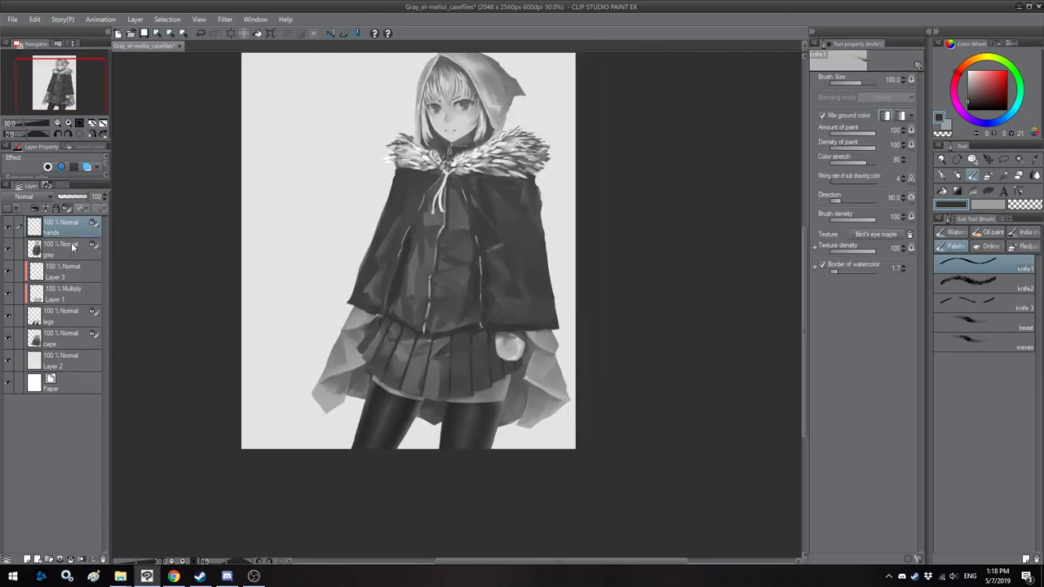
{"action": "scroll", "coordinate": [490, 343], "scroll_direction": "up", "scroll_amount": 7}
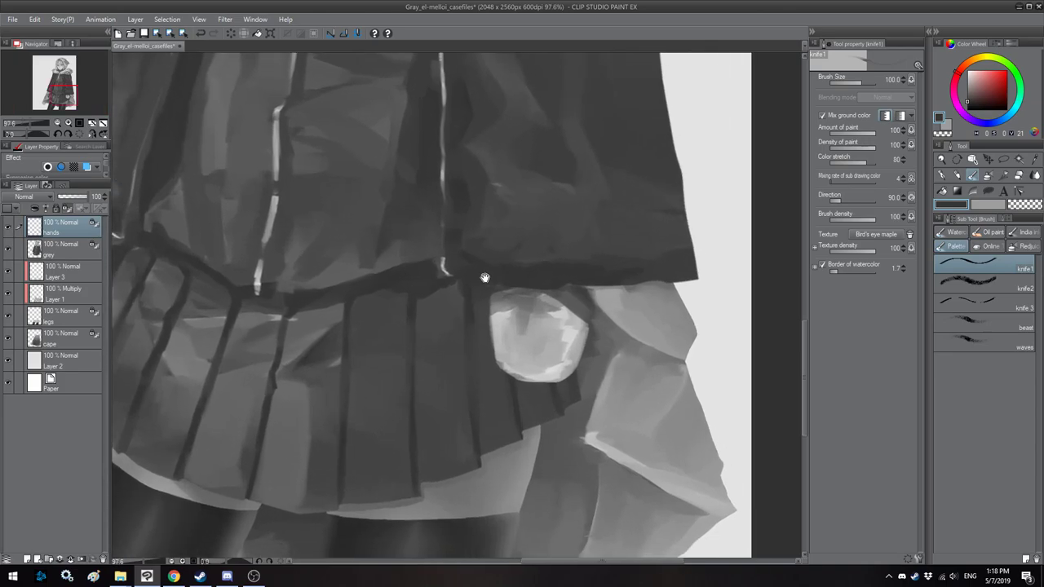
{"action": "left_click_drag", "start_coordinate": [558, 330], "coordinate": [543, 312]}
{"action": "key", "text": "bracketleft"}
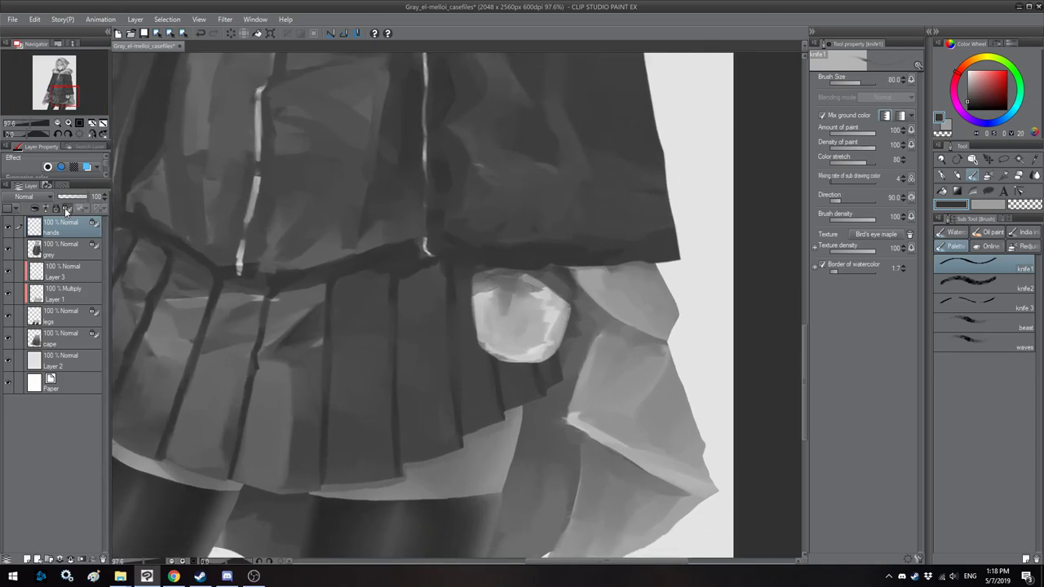
{"action": "key", "text": "bracketleft"}
{"action": "key", "text": "bracketleft"}
{"action": "key", "text": "bracketright"}
{"action": "left_click_drag", "start_coordinate": [561, 333], "coordinate": [559, 295]}
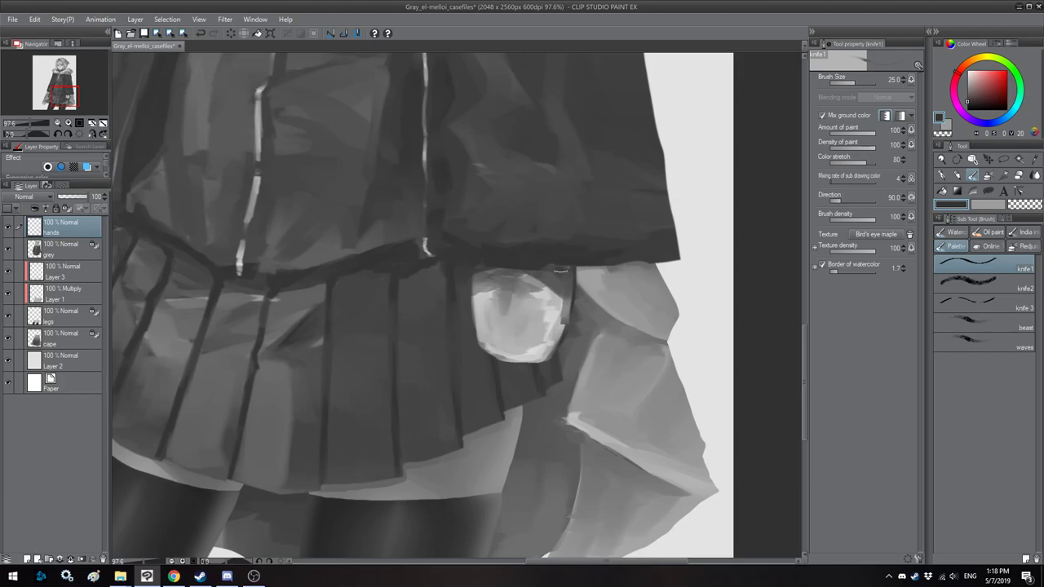
Step: Paint the hand's outer edge with sampled light greys using knife1 at size 40
{"action": "left_click", "coordinate": [555, 287], "text": "alt"}
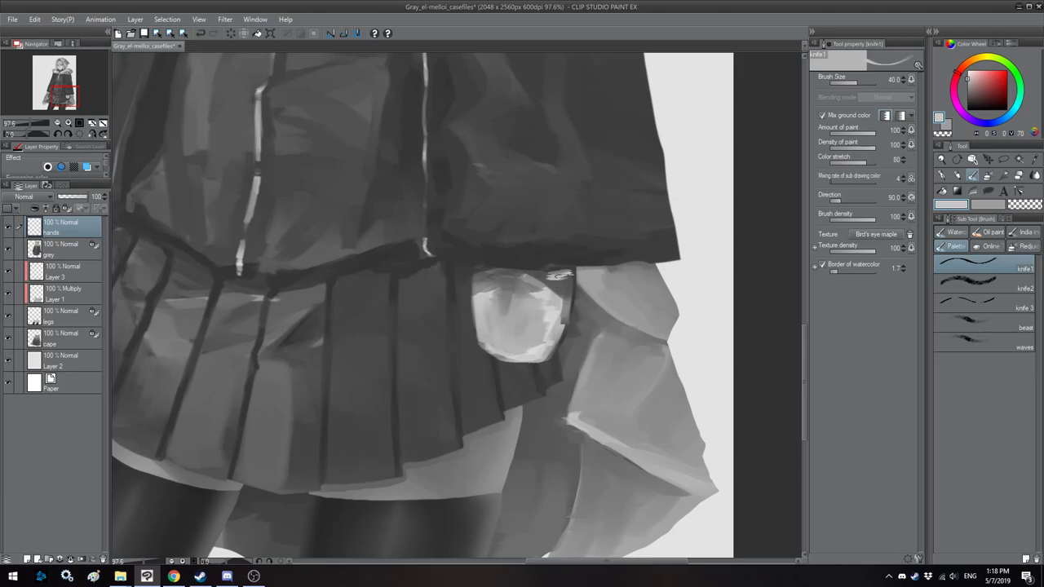
{"action": "left_click", "coordinate": [559, 278], "text": "alt"}
{"action": "left_click_drag", "start_coordinate": [558, 330], "coordinate": [553, 344]}
{"action": "left_click", "coordinate": [545, 346], "text": "alt"}
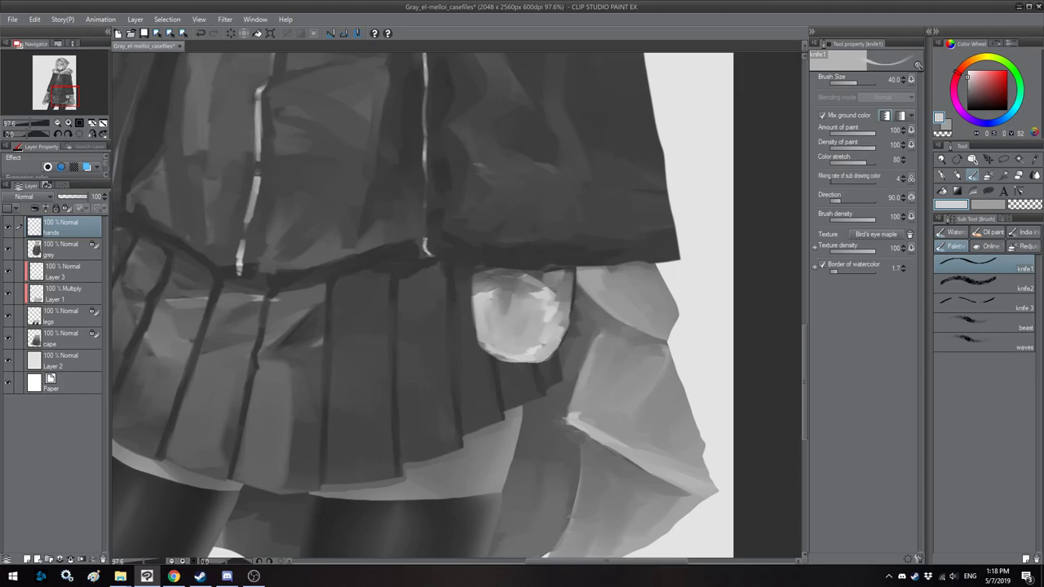
Step: Paint light planes and mid-grey fold lines across the hand with sampled greys at size 50
{"action": "left_click", "coordinate": [525, 284], "text": "alt"}
{"action": "left_click", "coordinate": [532, 296], "text": "alt"}
{"action": "key", "text": "bracketright"}
{"action": "mouse_move", "coordinate": [500, 306]}
{"action": "left_mouse_down"}
{"action": "mouse_move", "coordinate": [513, 283]}
{"action": "mouse_move", "coordinate": [487, 308]}
{"action": "mouse_move", "coordinate": [538, 306]}
{"action": "mouse_move", "coordinate": [516, 341]}
{"action": "left_mouse_up"}
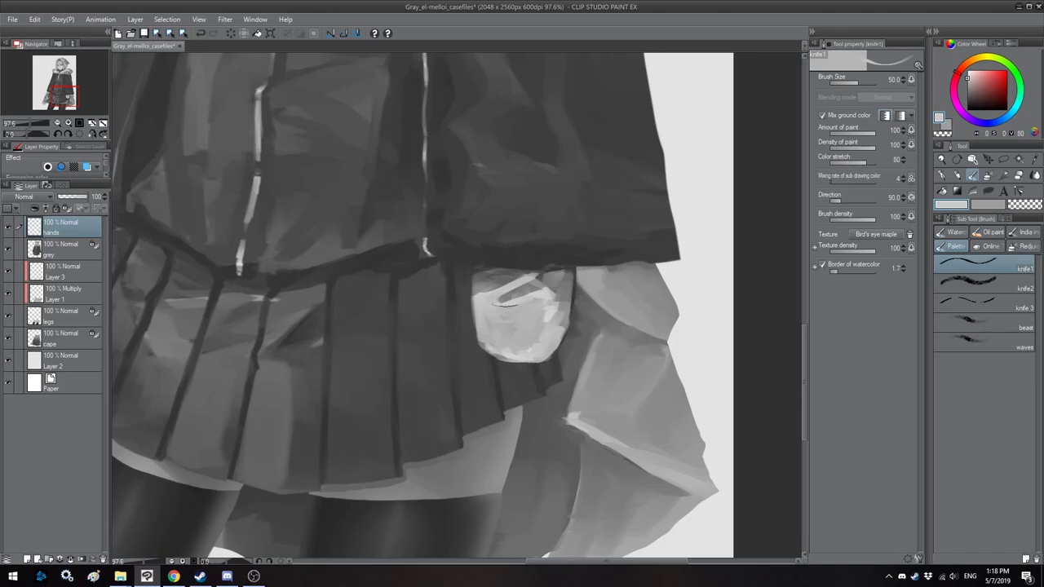
{"action": "left_click", "coordinate": [529, 284], "text": "alt"}
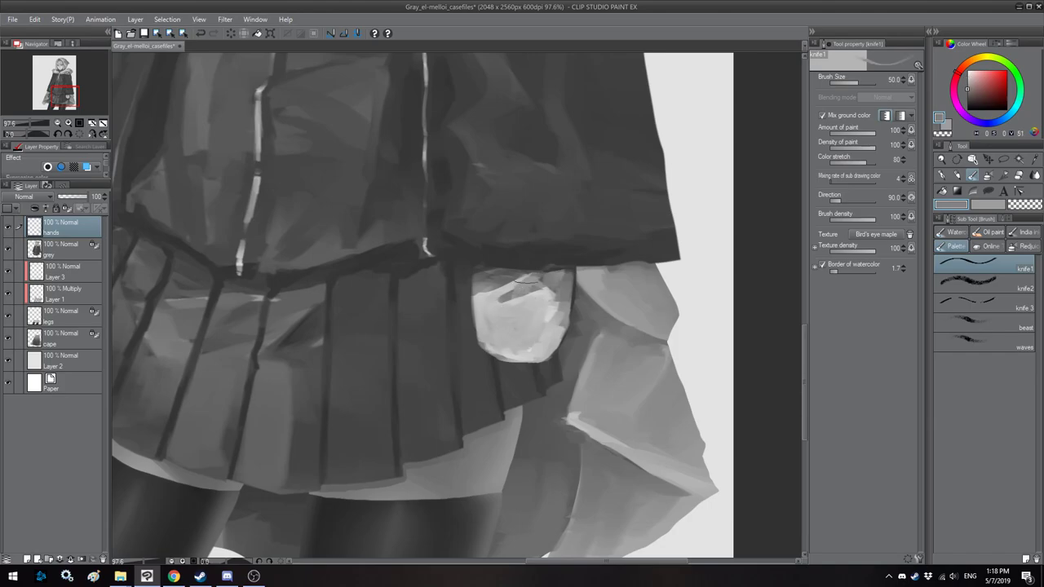
{"action": "key", "text": "bracketright"}
{"action": "mouse_move", "coordinate": [548, 305]}
{"action": "left_mouse_down"}
{"action": "mouse_move", "coordinate": [515, 334]}
{"action": "mouse_move", "coordinate": [538, 323]}
{"action": "left_mouse_up"}
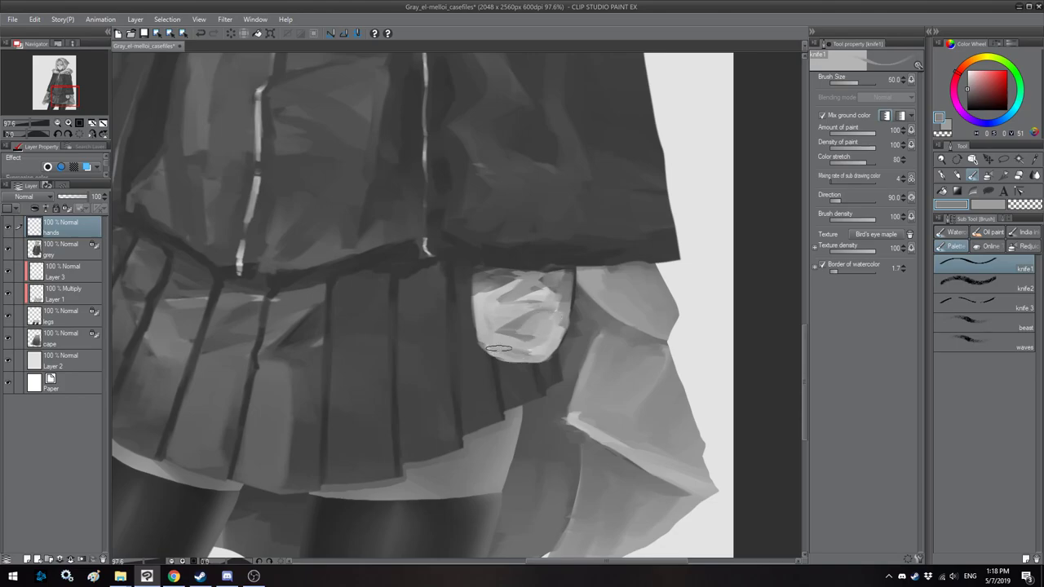
Step: Trim the rounded lower edge of the light shape below the coat hem into a straight cuff edge
{"action": "key", "text": "h"}
{"action": "mouse_move", "coordinate": [459, 349]}
{"action": "left_mouse_down"}
{"action": "mouse_move", "coordinate": [477, 354]}
{"action": "mouse_move", "coordinate": [329, 369]}
{"action": "left_mouse_up"}
{"action": "mouse_move", "coordinate": [506, 359]}
{"action": "left_mouse_down"}
{"action": "mouse_move", "coordinate": [371, 363]}
{"action": "mouse_move", "coordinate": [368, 344]}
{"action": "left_mouse_up"}
{"action": "left_click_drag", "start_coordinate": [512, 330], "coordinate": [319, 350]}
{"action": "scroll", "coordinate": [359, 349], "scroll_direction": "down", "scroll_amount": 8}
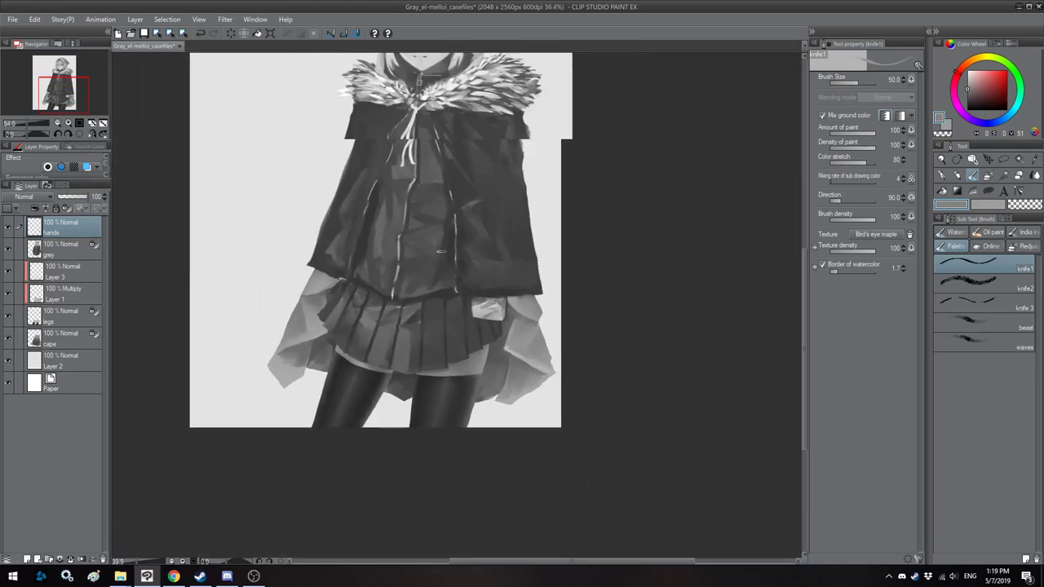
{"action": "scroll", "coordinate": [443, 328], "scroll_direction": "up", "scroll_amount": 10}
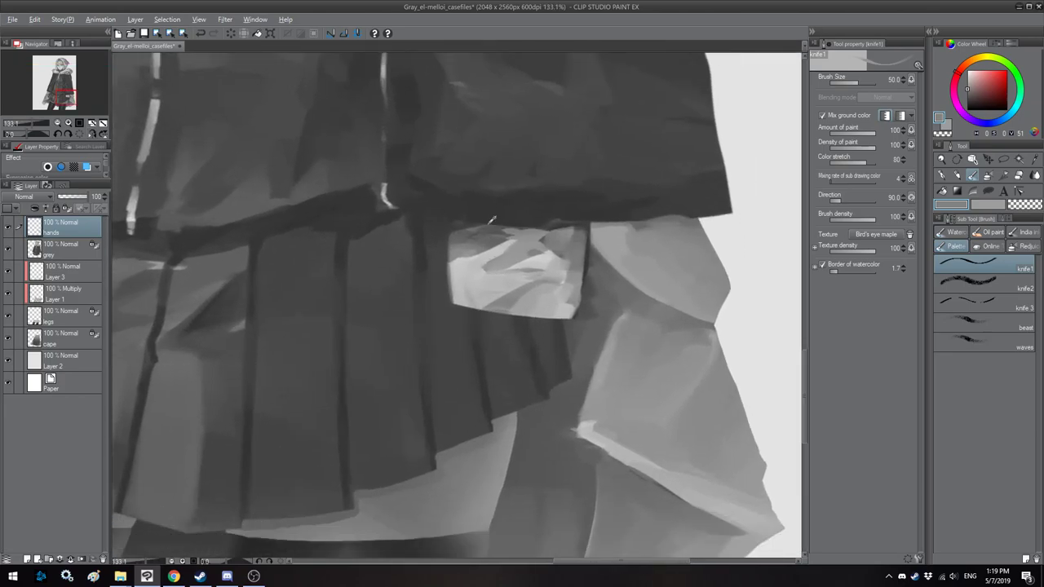
Step: Outline and fill a narrow strip directly beneath the cuff with sampled light grey at brush sizes 20 and 30
{"action": "left_click", "coordinate": [495, 251], "text": "alt"}
{"action": "left_click_drag", "start_coordinate": [531, 293], "coordinate": [513, 267]}
{"action": "key", "text": "["}
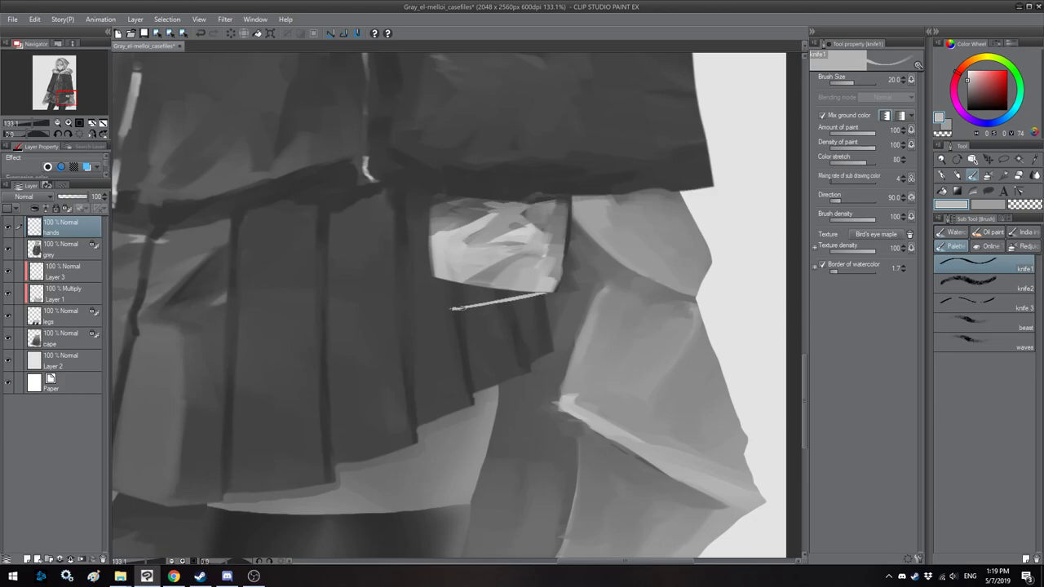
{"action": "left_click_drag", "start_coordinate": [457, 284], "coordinate": [525, 293]}
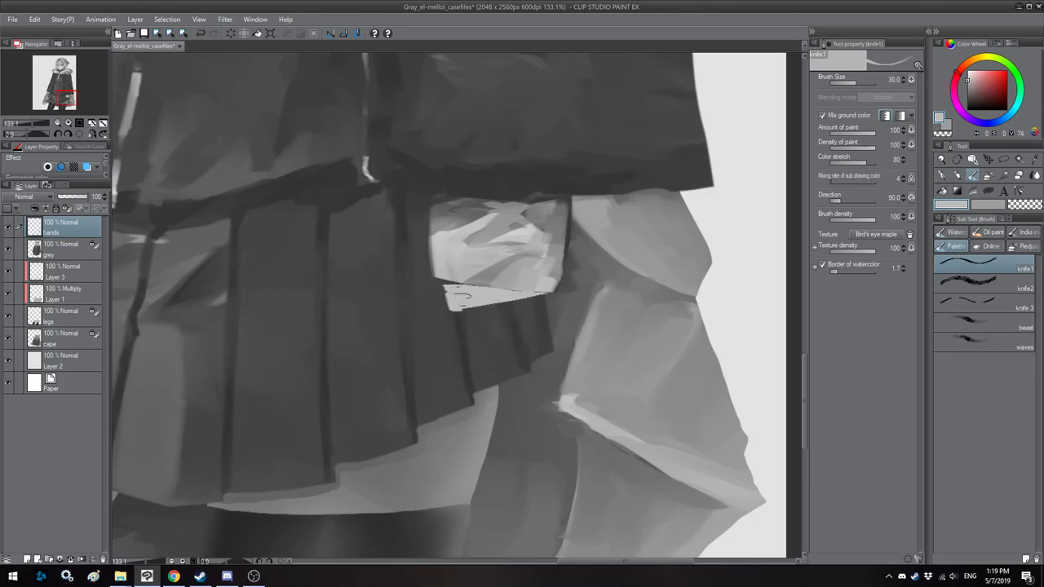
{"action": "key", "text": "h"}
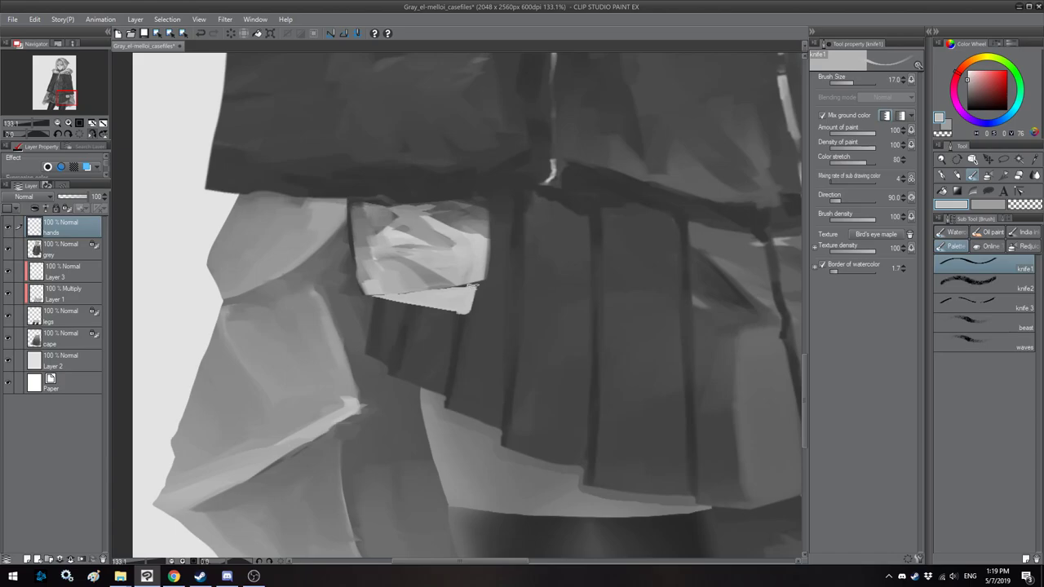
{"action": "scroll", "coordinate": [376, 294], "scroll_direction": "down", "scroll_amount": 6}
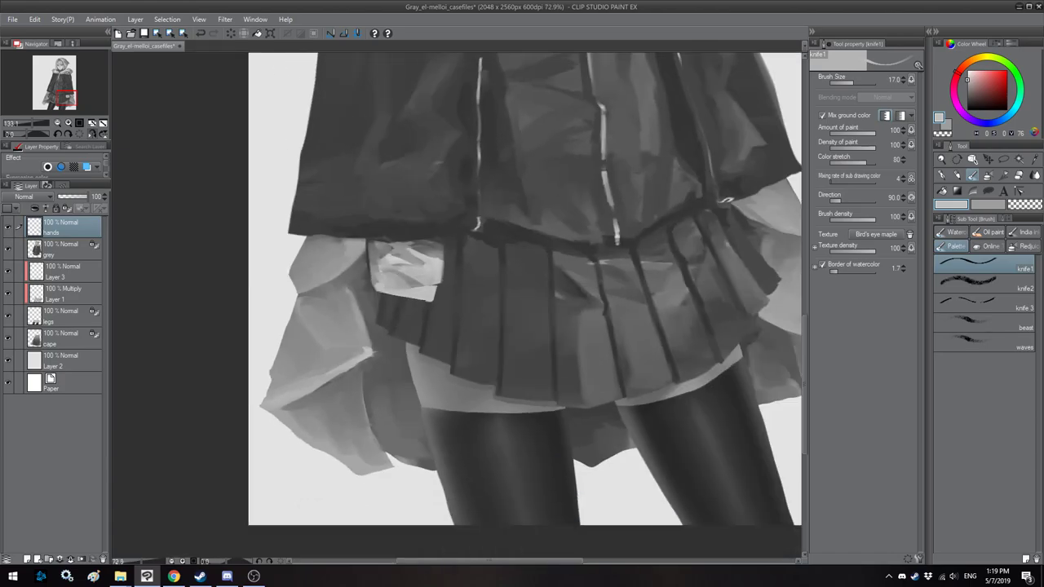
{"action": "scroll", "coordinate": [459, 372], "scroll_direction": "up", "scroll_amount": 5}
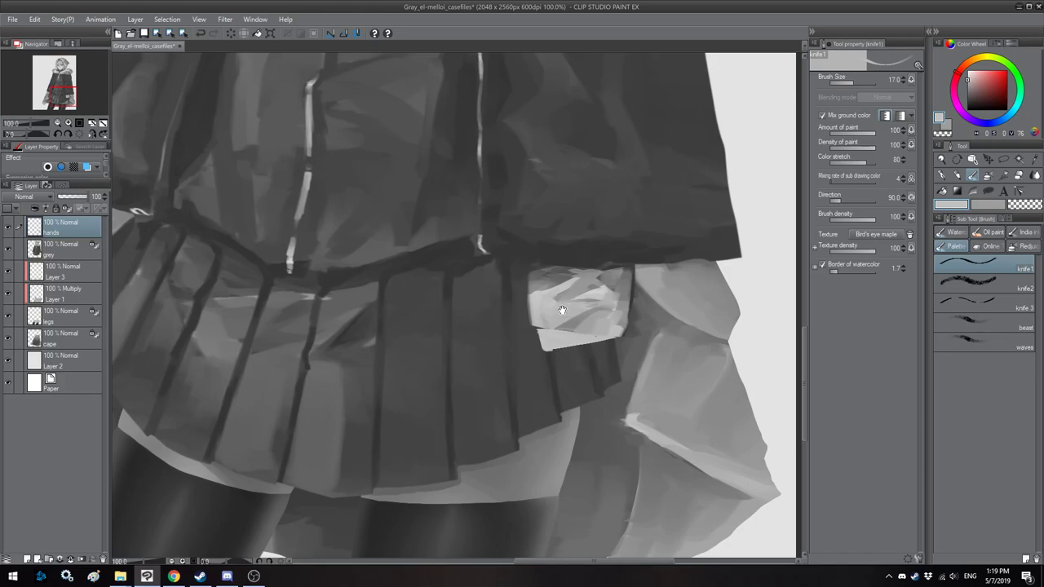
Step: Paint the hand's flat light-grey silhouette below the cuff, tapering toward the fingertips, filling it at size 70
{"action": "left_click_drag", "start_coordinate": [562, 310], "coordinate": [534, 228]}
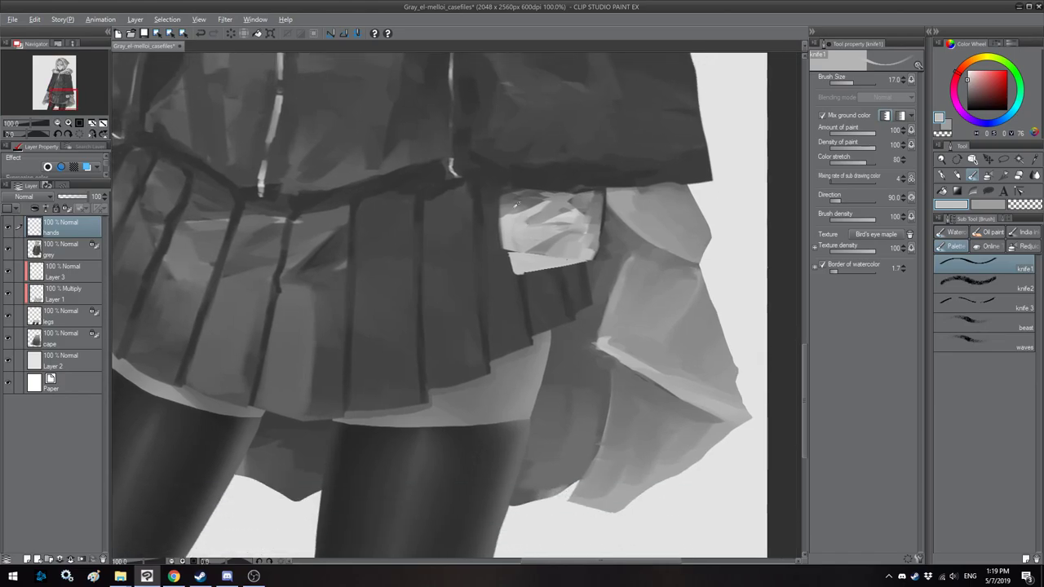
{"action": "left_click_drag", "start_coordinate": [519, 269], "coordinate": [513, 308]}
{"action": "left_click", "coordinate": [531, 263], "text": "alt"}
{"action": "mouse_move", "coordinate": [530, 263]}
{"action": "left_mouse_down"}
{"action": "mouse_move", "coordinate": [516, 266]}
{"action": "mouse_move", "coordinate": [512, 334]}
{"action": "mouse_move", "coordinate": [530, 393]}
{"action": "mouse_move", "coordinate": [599, 368]}
{"action": "mouse_move", "coordinate": [588, 332]}
{"action": "left_mouse_up"}
{"action": "mouse_move", "coordinate": [585, 271]}
{"action": "left_mouse_down"}
{"action": "mouse_move", "coordinate": [604, 330]}
{"action": "mouse_move", "coordinate": [561, 359]}
{"action": "mouse_move", "coordinate": [533, 340]}
{"action": "mouse_move", "coordinate": [575, 269]}
{"action": "mouse_move", "coordinate": [584, 366]}
{"action": "mouse_move", "coordinate": [532, 338]}
{"action": "left_mouse_up"}
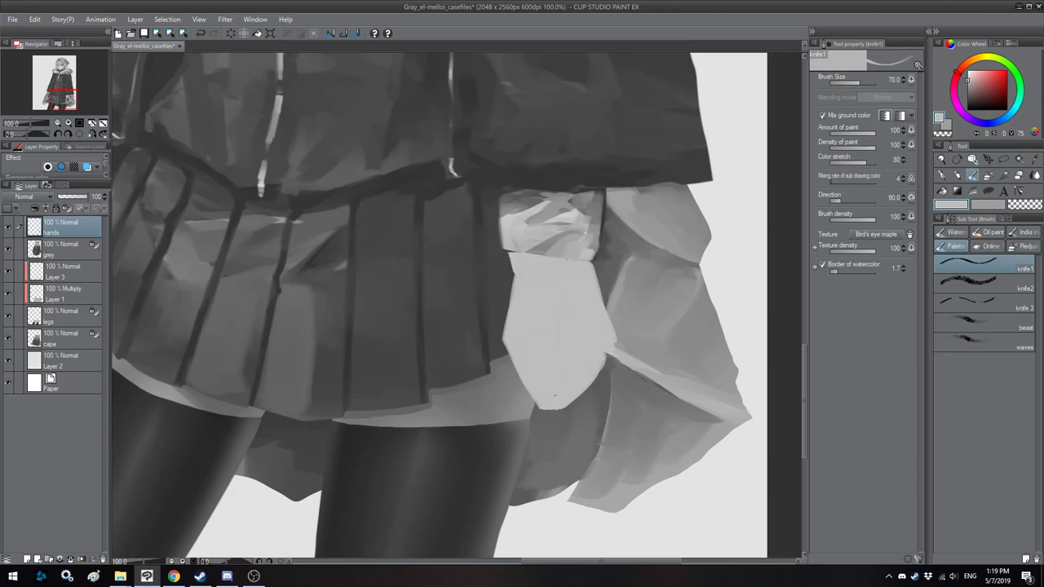
Step: Transform the hands layer to move the cuff and hand down from the coat hem and rotate them slightly
{"action": "scroll", "coordinate": [552, 384], "scroll_direction": "down", "scroll_amount": 5}
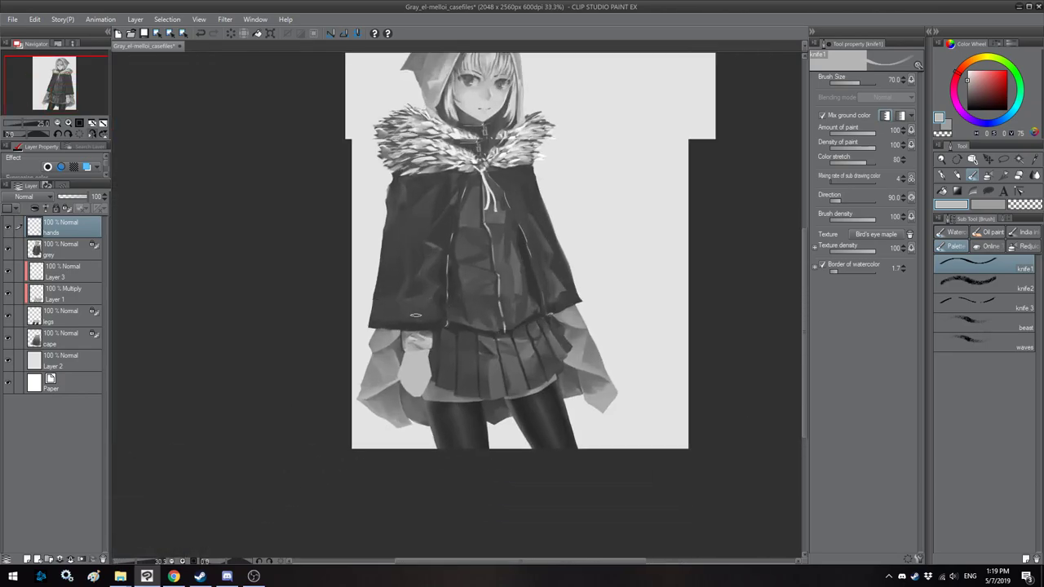
{"action": "key", "text": "h"}
{"action": "key", "text": "h"}
{"action": "left_click_drag", "start_coordinate": [413, 267], "coordinate": [421, 277]}
{"action": "key", "text": "ctrl+shift+t"}
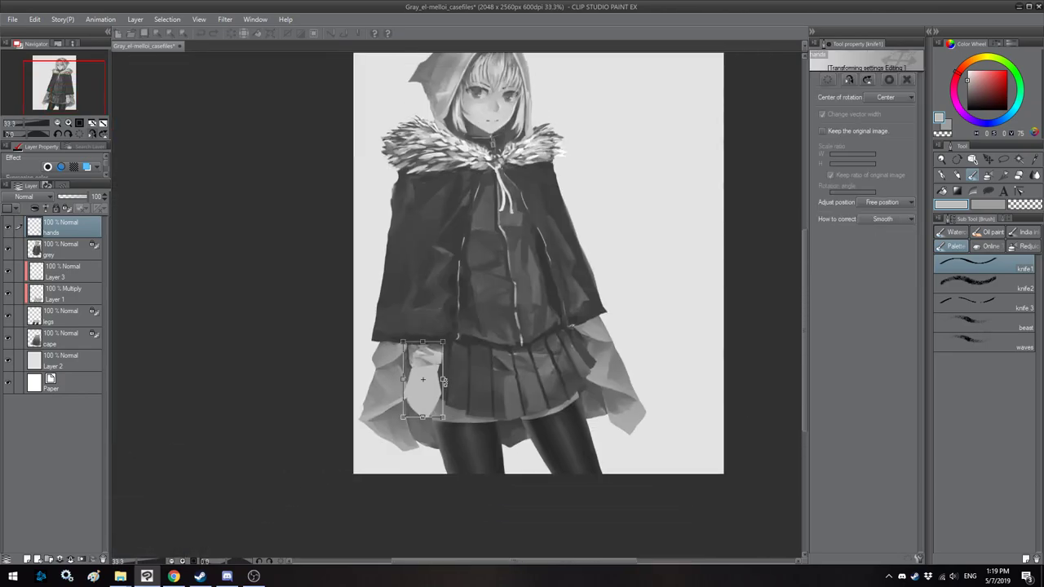
{"action": "left_click_drag", "start_coordinate": [441, 379], "coordinate": [418, 381]}
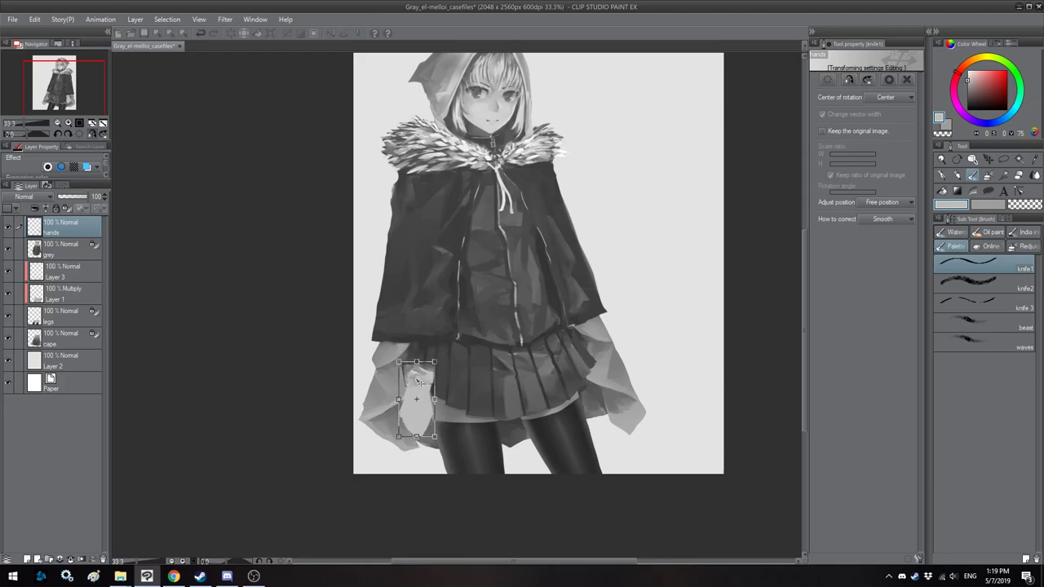
{"action": "left_click_drag", "start_coordinate": [386, 291], "coordinate": [388, 318]}
{"action": "left_click_drag", "start_coordinate": [412, 383], "coordinate": [412, 380]}
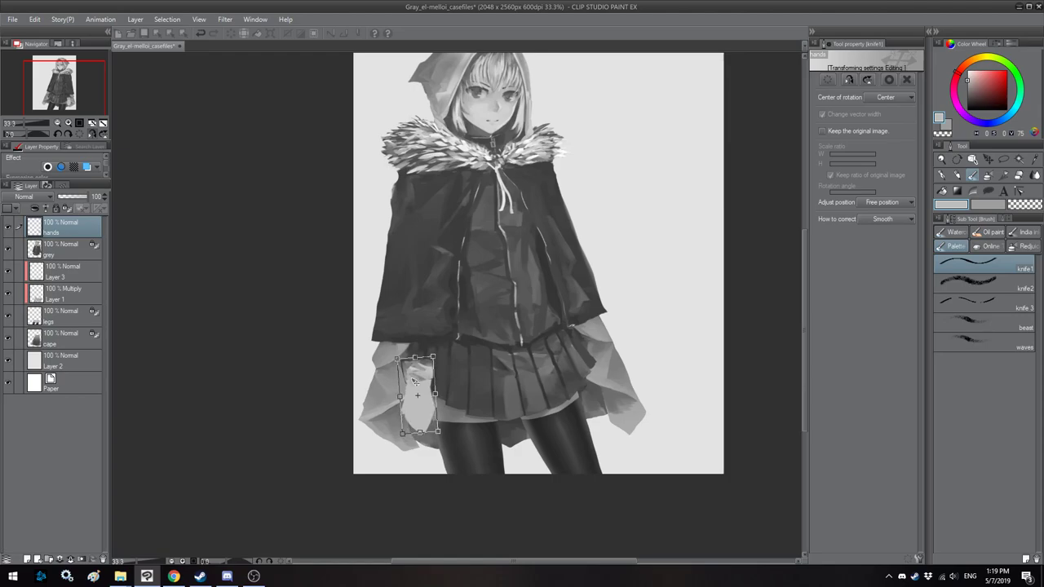
{"action": "key", "text": "Return"}
Step: Widen the cuff's top corners and paint a light rim along its upper edge with sampled greys at size 20
{"action": "scroll", "coordinate": [423, 354], "scroll_direction": "down", "scroll_amount": 1}
{"action": "mouse_move", "coordinate": [580, 269]}
{"action": "left_mouse_down"}
{"action": "mouse_move", "coordinate": [480, 278]}
{"action": "mouse_move", "coordinate": [574, 279]}
{"action": "left_mouse_up"}
{"action": "scroll", "coordinate": [465, 335], "scroll_direction": "up", "scroll_amount": 5}
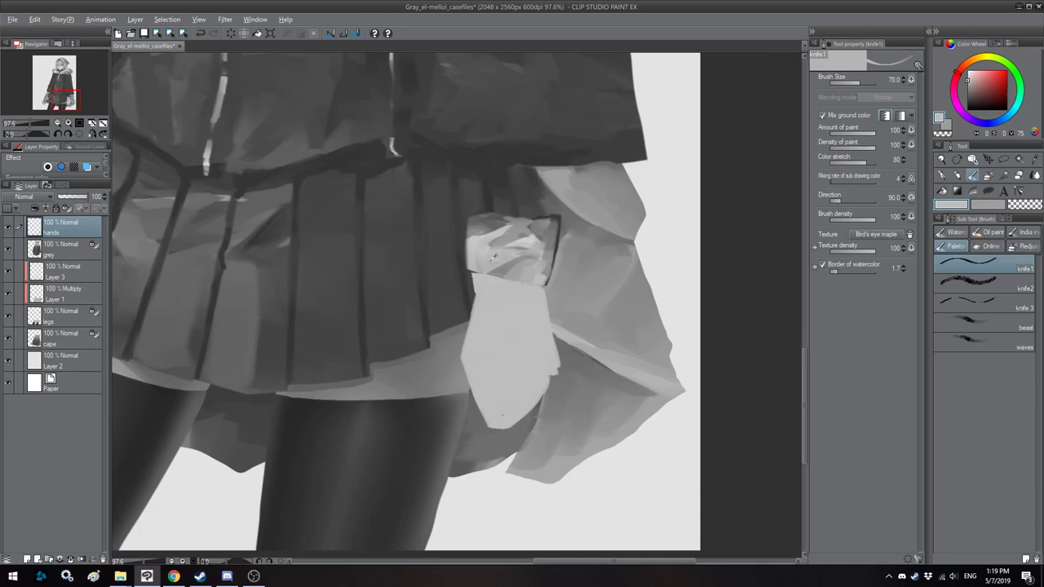
{"action": "left_click", "coordinate": [491, 259], "text": "alt"}
{"action": "key", "text": "bracketleft"}
{"action": "key", "text": "bracketleft"}
{"action": "key", "text": "bracketright"}
{"action": "mouse_move", "coordinate": [464, 234]}
{"action": "left_mouse_down"}
{"action": "mouse_move", "coordinate": [550, 214]}
{"action": "mouse_move", "coordinate": [474, 217]}
{"action": "mouse_move", "coordinate": [503, 212]}
{"action": "left_mouse_up"}
{"action": "left_click", "coordinate": [492, 219], "text": "alt"}
{"action": "left_click", "coordinate": [504, 220], "text": "alt"}
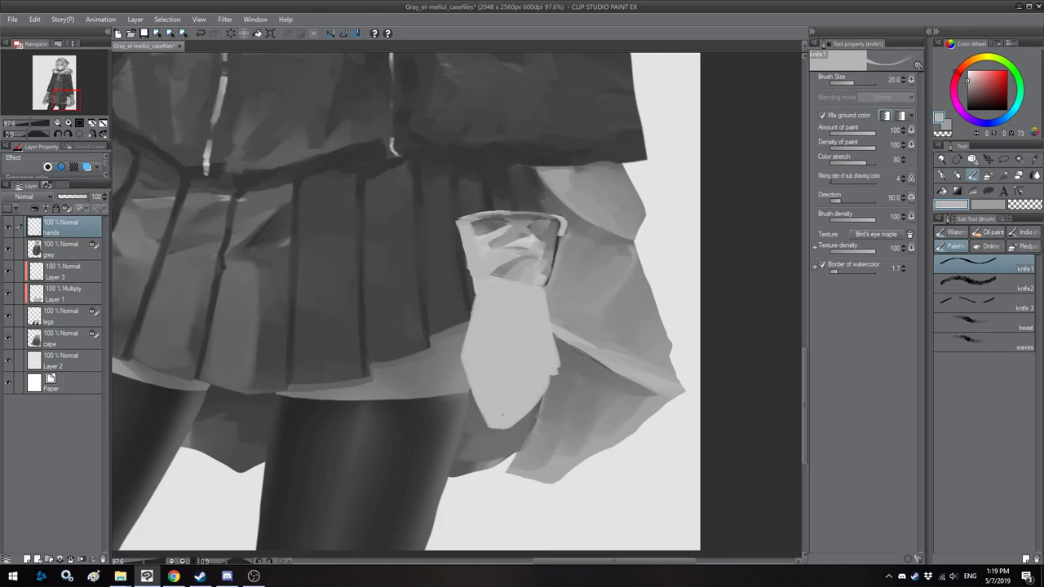
{"action": "left_click", "coordinate": [514, 221], "text": "alt"}
Step: Paint the cuff's lower band mid grey and extend the light rim down its outer side with larger strokes
{"action": "mouse_move", "coordinate": [522, 290]}
{"action": "left_mouse_down"}
{"action": "mouse_move", "coordinate": [484, 298]}
{"action": "mouse_move", "coordinate": [481, 287]}
{"action": "mouse_move", "coordinate": [515, 287]}
{"action": "mouse_move", "coordinate": [489, 282]}
{"action": "mouse_move", "coordinate": [522, 277]}
{"action": "mouse_move", "coordinate": [492, 298]}
{"action": "left_mouse_up"}
{"action": "key", "text": "bracketright"}
{"action": "key", "text": "bracketright"}
{"action": "key", "text": "h"}
{"action": "left_click_drag", "start_coordinate": [420, 258], "coordinate": [437, 298]}
{"action": "left_click", "coordinate": [458, 280], "text": "alt"}
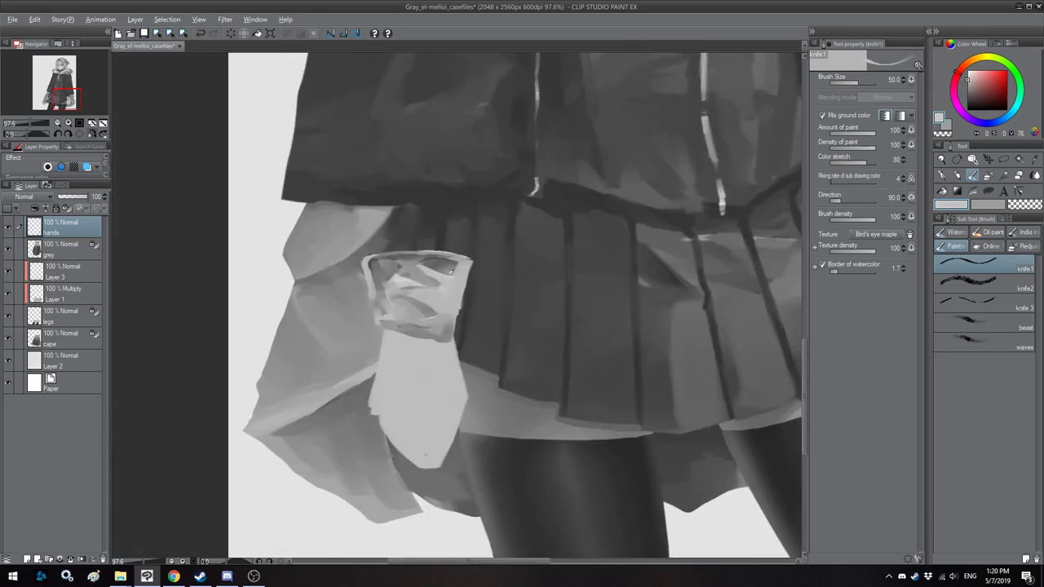
{"action": "key", "text": "h"}
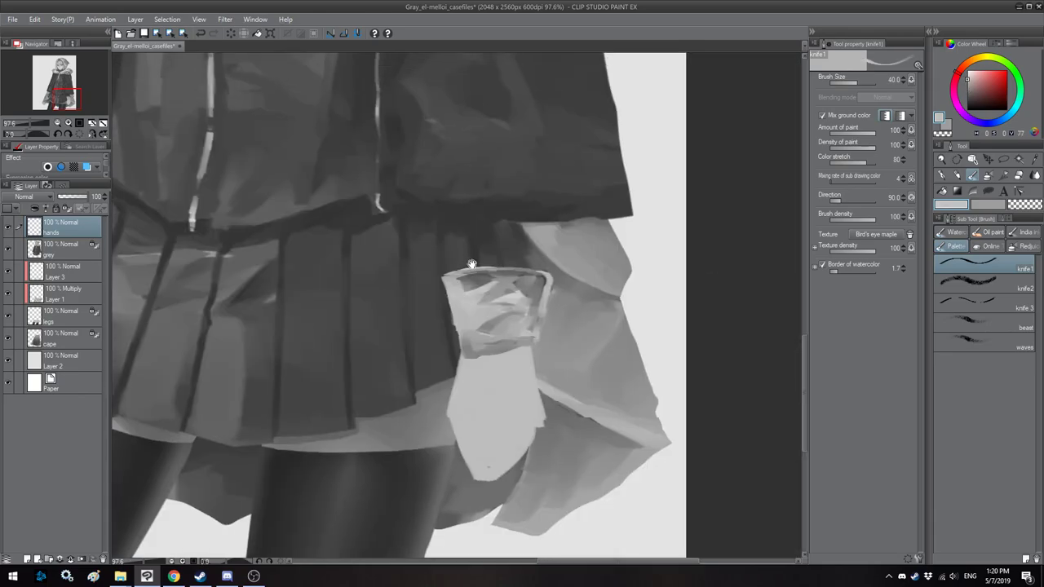
Step: Outline a sleeve section between the cuff and the coat hem in light grey, using brush sizes 17 and 15
{"action": "key", "text": "minus"}
{"action": "key", "text": "minus"}
{"action": "key", "text": "minus"}
{"action": "key", "text": "minus"}
{"action": "key", "text": "minus"}
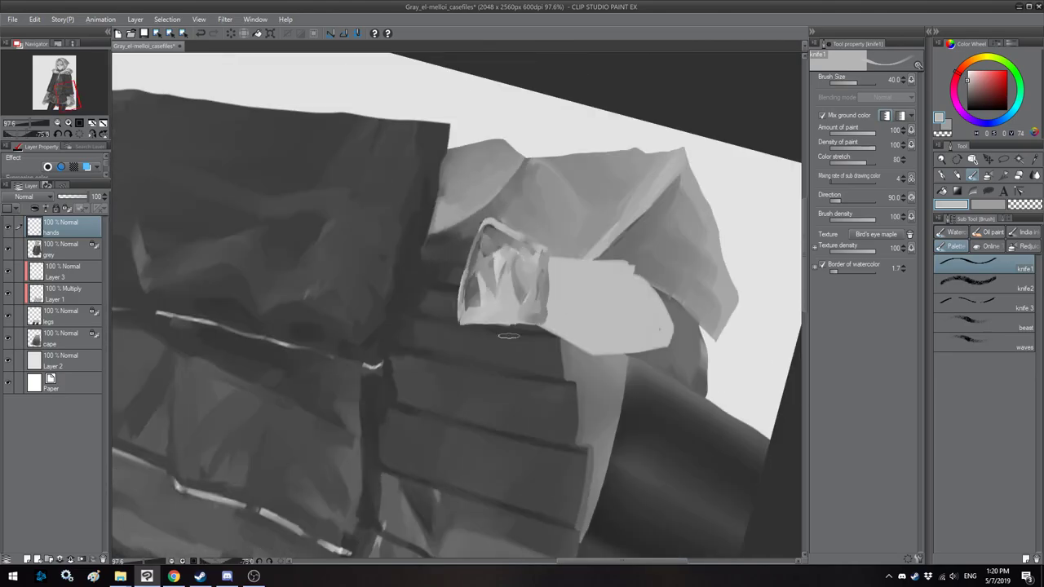
{"action": "key", "text": "h"}
{"action": "scroll", "coordinate": [525, 301], "scroll_direction": "up", "scroll_amount": 4}
{"action": "scroll", "coordinate": [525, 299], "scroll_direction": "up", "scroll_amount": 2}
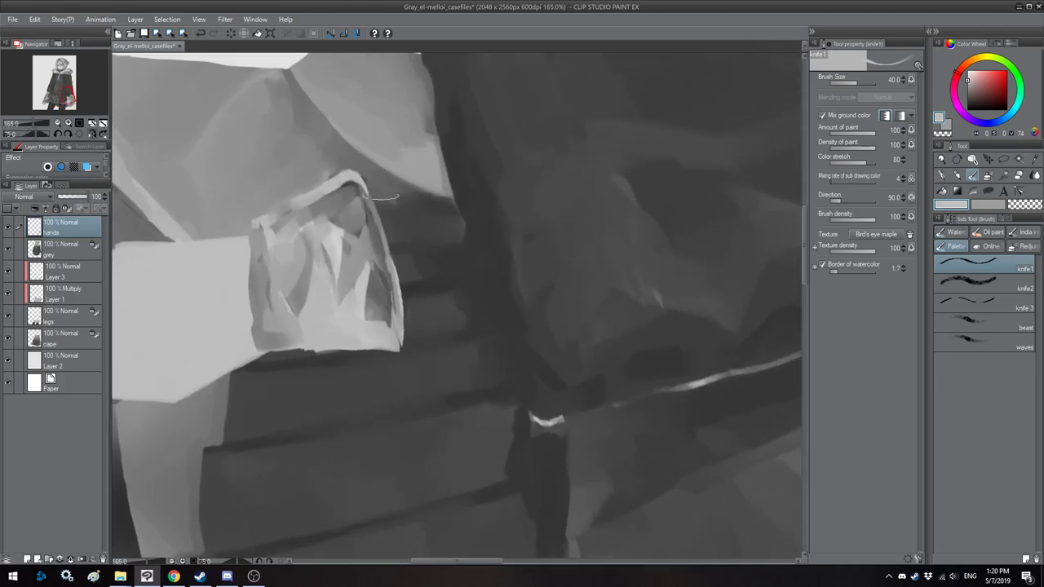
{"action": "left_click_drag", "start_coordinate": [371, 172], "coordinate": [397, 165]}
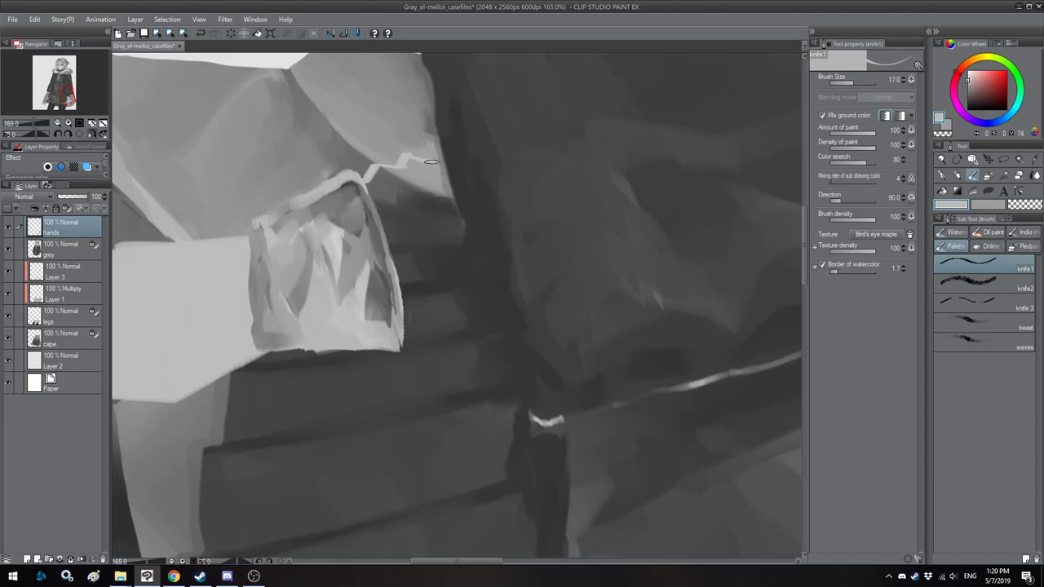
{"action": "key", "text": "h"}
{"action": "left_click_drag", "start_coordinate": [456, 215], "coordinate": [475, 213]}
{"action": "key", "text": "bracketleft"}
{"action": "mouse_move", "coordinate": [490, 156]}
{"action": "left_mouse_down"}
{"action": "mouse_move", "coordinate": [442, 329]}
{"action": "mouse_move", "coordinate": [510, 336]}
{"action": "left_mouse_up"}
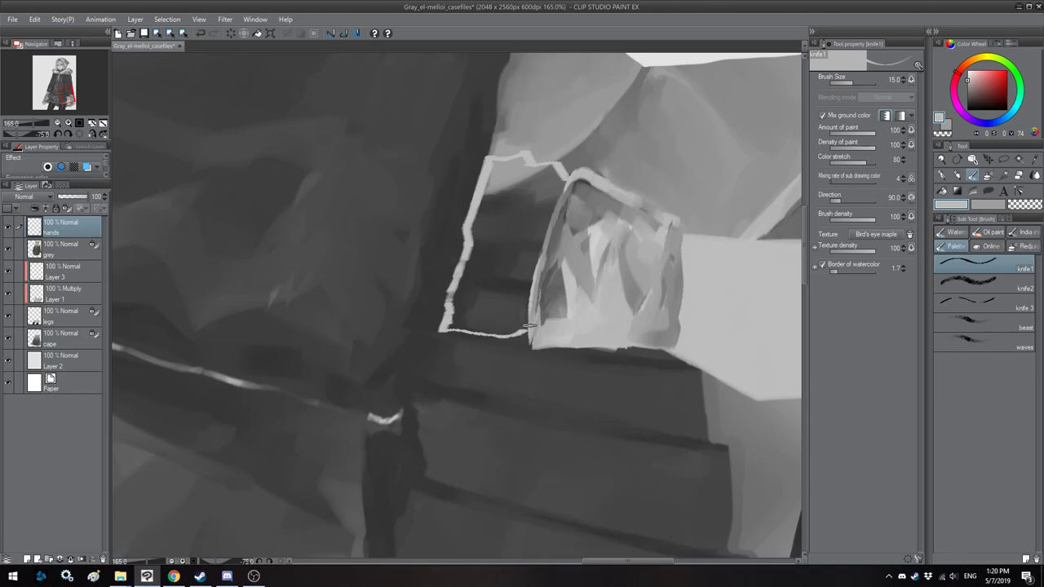
{"action": "key", "text": "h"}
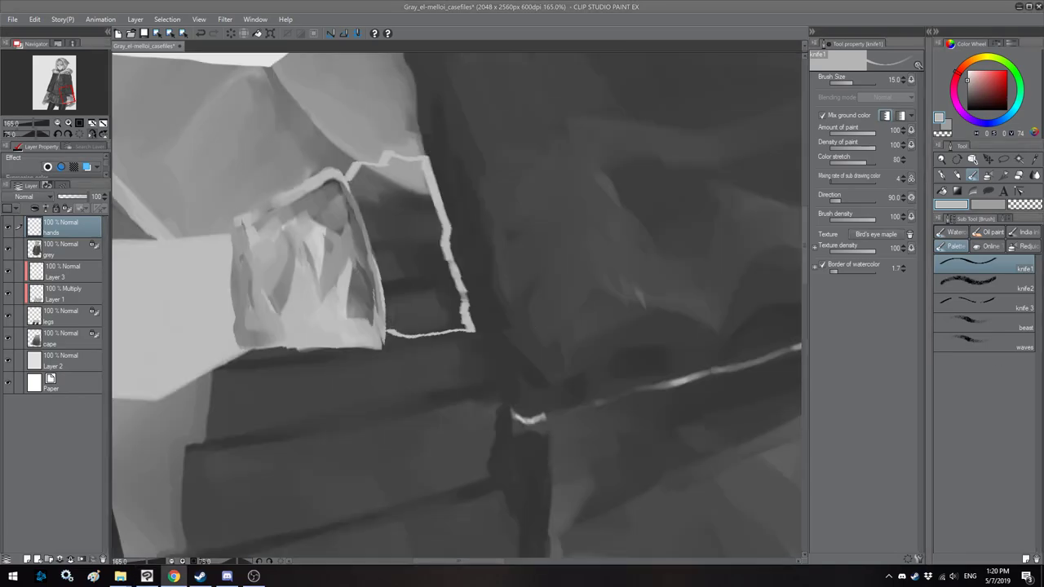
Step: Fill the outlined sleeve section above the cuff with flat light grey at size 30
{"action": "left_click", "coordinate": [589, 4]}
{"action": "key", "text": "h"}
{"action": "key", "text": "h"}
{"action": "left_click_drag", "start_coordinate": [490, 216], "coordinate": [515, 205]}
{"action": "key", "text": "bracketright"}
{"action": "key", "text": "bracketright"}
{"action": "mouse_move", "coordinate": [440, 162]}
{"action": "left_mouse_down"}
{"action": "mouse_move", "coordinate": [485, 319]}
{"action": "mouse_move", "coordinate": [424, 322]}
{"action": "mouse_move", "coordinate": [387, 162]}
{"action": "mouse_move", "coordinate": [438, 154]}
{"action": "mouse_move", "coordinate": [441, 166]}
{"action": "mouse_move", "coordinate": [402, 178]}
{"action": "mouse_move", "coordinate": [445, 278]}
{"action": "mouse_move", "coordinate": [454, 292]}
{"action": "mouse_move", "coordinate": [465, 288]}
{"action": "mouse_move", "coordinate": [448, 316]}
{"action": "mouse_move", "coordinate": [443, 283]}
{"action": "mouse_move", "coordinate": [442, 323]}
{"action": "mouse_move", "coordinate": [435, 297]}
{"action": "mouse_move", "coordinate": [454, 314]}
{"action": "left_mouse_up"}
{"action": "key", "text": "minus"}
{"action": "key", "text": "minus"}
{"action": "key", "text": "minus"}
{"action": "key", "text": "minus"}
{"action": "key", "text": "minus"}
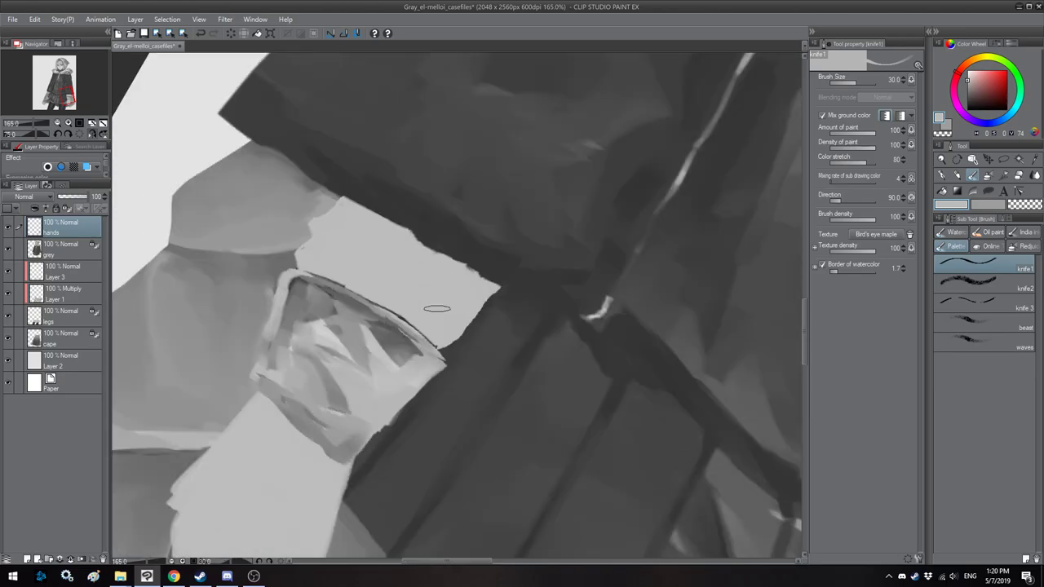
Step: Examine the sleeve, cuff and hand against the whole figure in normal and mirrored views
{"action": "key", "text": "h"}
{"action": "scroll", "coordinate": [428, 310], "scroll_direction": "down", "scroll_amount": 5}
{"action": "scroll", "coordinate": [431, 306], "scroll_direction": "down", "scroll_amount": 3}
{"action": "key", "text": "h"}
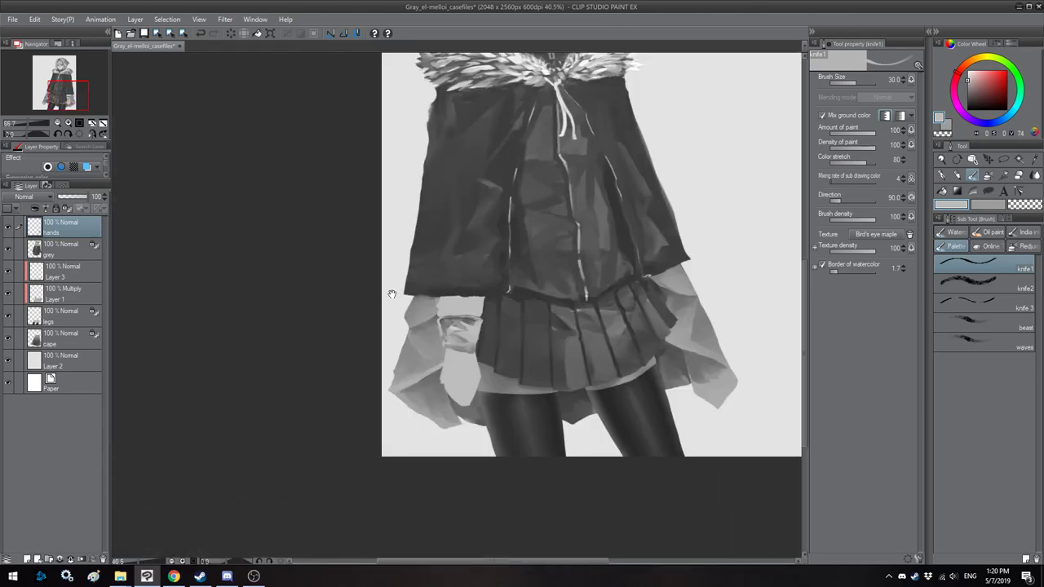
{"action": "left_click_drag", "start_coordinate": [391, 298], "coordinate": [327, 393]}
{"action": "scroll", "coordinate": [392, 324], "scroll_direction": "down", "scroll_amount": 1}
{"action": "key", "text": "h"}
{"action": "left_click_drag", "start_coordinate": [506, 307], "coordinate": [496, 274]}
{"action": "scroll", "coordinate": [501, 347], "scroll_direction": "up", "scroll_amount": 7}
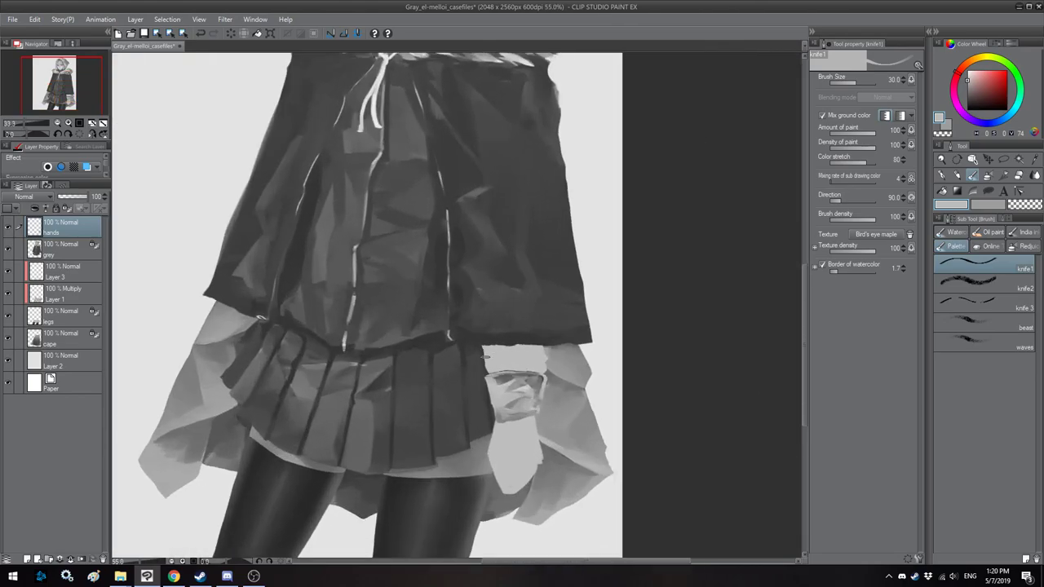
Step: Lock transparent pixels on the hands layer and shade the sleeve section above the cuff with sampled dark grey at size 80
{"action": "key", "text": "h"}
{"action": "key", "text": "h"}
{"action": "left_click_drag", "start_coordinate": [255, 302], "coordinate": [255, 254]}
{"action": "key", "text": "h"}
{"action": "left_click_drag", "start_coordinate": [213, 183], "coordinate": [242, 160]}
{"action": "left_click", "coordinate": [68, 208]}
{"action": "key", "text": "h"}
{"action": "left_click", "coordinate": [445, 251], "text": "alt"}
{"action": "key", "text": "bracketright"}
{"action": "key", "text": "bracketright"}
{"action": "key", "text": "bracketright"}
{"action": "key", "text": "bracketright"}
{"action": "key", "text": "bracketright"}
{"action": "left_click_drag", "start_coordinate": [492, 263], "coordinate": [397, 302]}
Step: Try further broad dark strokes across the sleeve section beneath the hem at size 80
{"action": "mouse_move", "coordinate": [438, 268]}
{"action": "left_mouse_down"}
{"action": "mouse_move", "coordinate": [400, 276]}
{"action": "mouse_move", "coordinate": [482, 284]}
{"action": "mouse_move", "coordinate": [469, 308]}
{"action": "left_mouse_up"}
{"action": "key", "text": "bracketright"}
{"action": "key", "text": "ctrl+z"}
{"action": "key", "text": "bracketleft"}
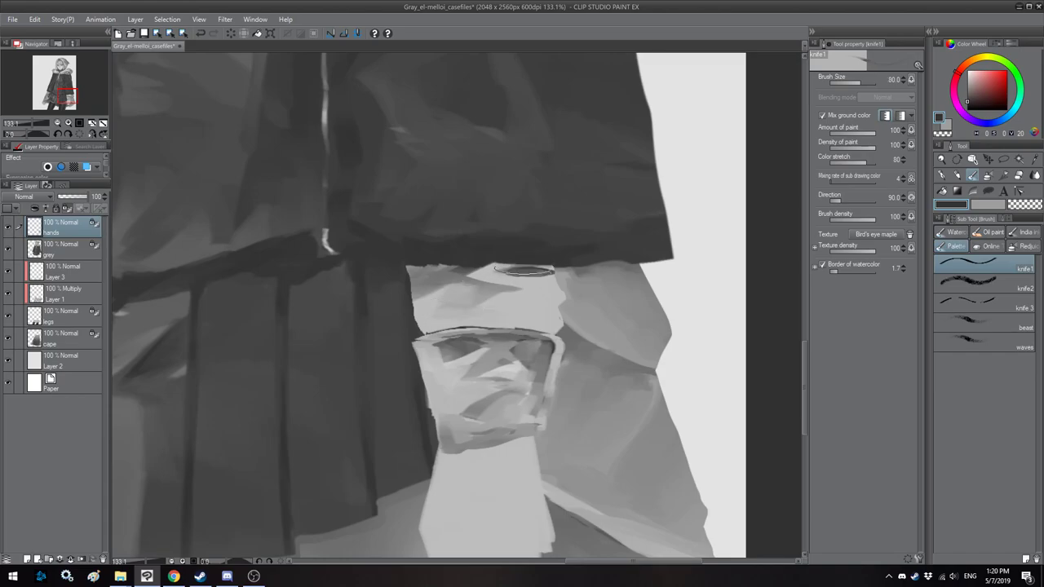
{"action": "mouse_move", "coordinate": [505, 265]}
{"action": "left_mouse_down"}
{"action": "mouse_move", "coordinate": [552, 285]}
{"action": "mouse_move", "coordinate": [561, 301]}
{"action": "mouse_move", "coordinate": [555, 324]}
{"action": "mouse_move", "coordinate": [530, 324]}
{"action": "mouse_move", "coordinate": [561, 322]}
{"action": "mouse_move", "coordinate": [551, 330]}
{"action": "mouse_move", "coordinate": [526, 327]}
{"action": "mouse_move", "coordinate": [548, 325]}
{"action": "mouse_move", "coordinate": [529, 325]}
{"action": "mouse_move", "coordinate": [551, 312]}
{"action": "left_mouse_up"}
{"action": "key", "text": "ctrl+z"}
Step: Paint fold shadows across both sides of the sleeve section with sampled greys and smaller strokes
{"action": "key", "text": "bracketleft"}
{"action": "key", "text": "bracketleft"}
{"action": "key", "text": "bracketleft"}
{"action": "key", "text": "h"}
{"action": "left_click_drag", "start_coordinate": [388, 320], "coordinate": [418, 297]}
{"action": "mouse_move", "coordinate": [489, 275]}
{"action": "left_mouse_down"}
{"action": "mouse_move", "coordinate": [532, 296]}
{"action": "mouse_move", "coordinate": [496, 294]}
{"action": "mouse_move", "coordinate": [490, 314]}
{"action": "mouse_move", "coordinate": [497, 308]}
{"action": "mouse_move", "coordinate": [461, 320]}
{"action": "mouse_move", "coordinate": [494, 310]}
{"action": "mouse_move", "coordinate": [490, 288]}
{"action": "mouse_move", "coordinate": [515, 285]}
{"action": "mouse_move", "coordinate": [522, 303]}
{"action": "left_mouse_up"}
{"action": "key", "text": "bracketright"}
{"action": "left_click", "coordinate": [494, 271], "text": "alt"}
{"action": "key", "text": "bracketleft"}
{"action": "key", "text": "bracketleft"}
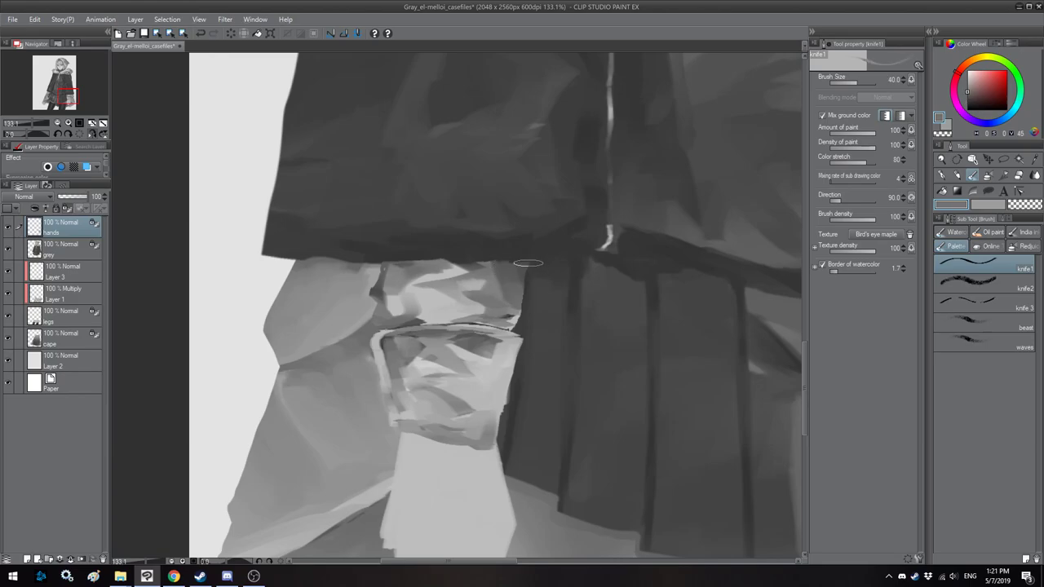
Step: Paint thin light edges down both sides of the sleeve section with sampled light grey at size 25
{"action": "left_click", "coordinate": [446, 307], "text": "alt"}
{"action": "key", "text": "bracketleft"}
{"action": "left_click_drag", "start_coordinate": [527, 264], "coordinate": [520, 293]}
{"action": "key", "text": "h"}
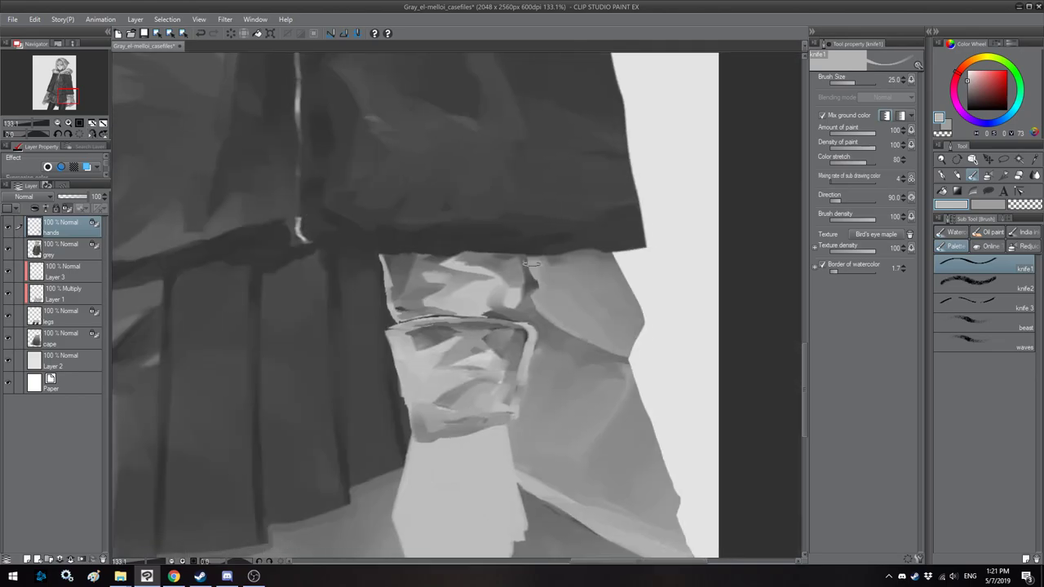
{"action": "left_click_drag", "start_coordinate": [527, 255], "coordinate": [532, 287]}
Step: Check the whole figure in mirrored view and save the painting
{"action": "scroll", "coordinate": [448, 327], "scroll_direction": "down", "scroll_amount": 6}
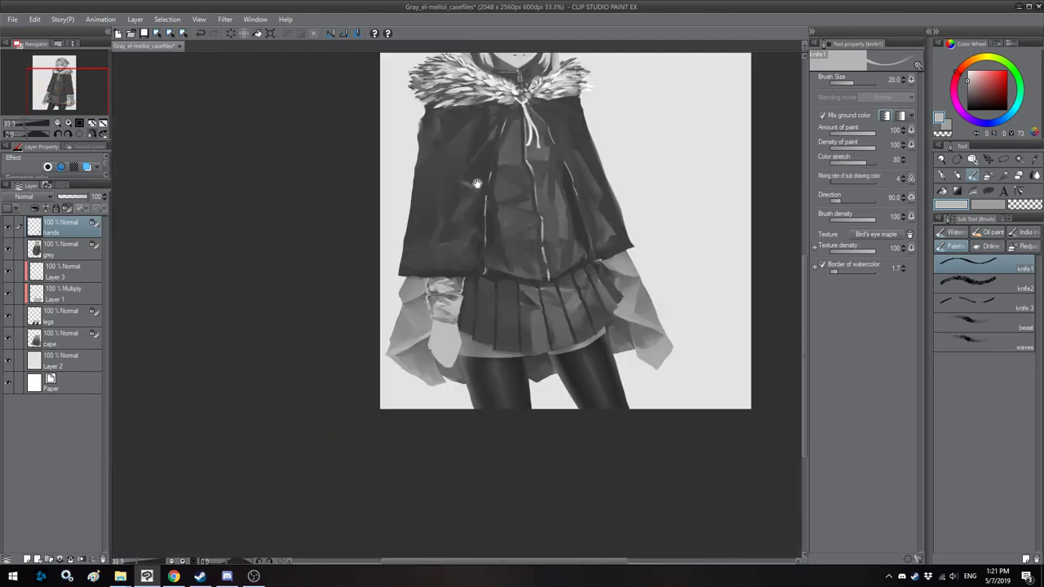
{"action": "scroll", "coordinate": [455, 310], "scroll_direction": "up", "scroll_amount": 2}
{"action": "scroll", "coordinate": [455, 310], "scroll_direction": "down", "scroll_amount": 3}
{"action": "key", "text": "h"}
{"action": "left_click_drag", "start_coordinate": [455, 242], "coordinate": [452, 276]}
{"action": "key", "text": "h"}
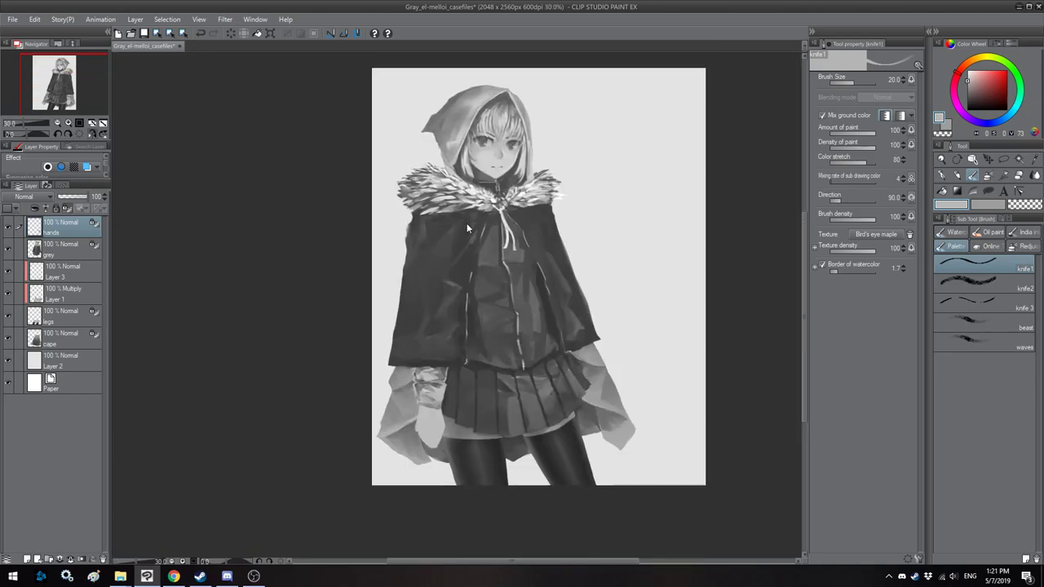
{"action": "key", "text": "ctrl+s"}
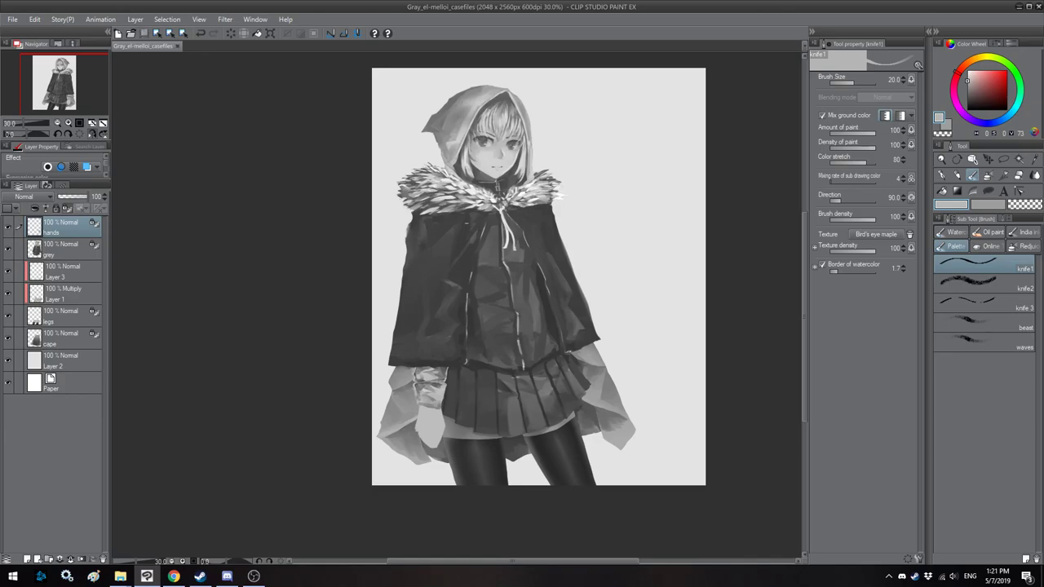
Step: Compare the full figure's balance and the new hand's proportions in normal and mirrored views
{"action": "scroll", "coordinate": [444, 232], "scroll_direction": "down", "scroll_amount": 1}
{"action": "scroll", "coordinate": [444, 232], "scroll_direction": "up", "scroll_amount": 2}
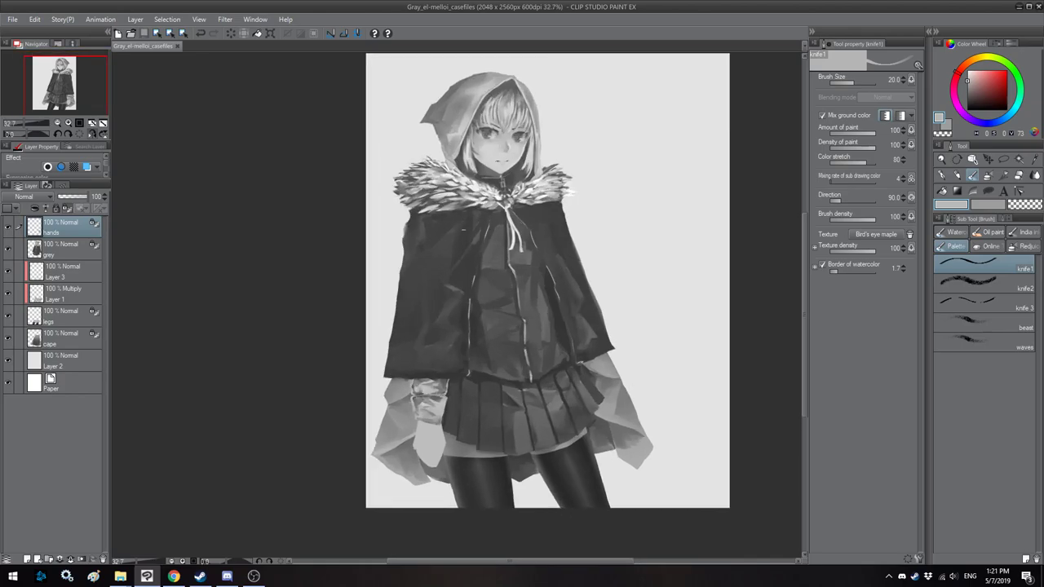
{"action": "key", "text": "h"}
{"action": "scroll", "coordinate": [449, 229], "scroll_direction": "down", "scroll_amount": 2}
{"action": "key", "text": "h"}
{"action": "key", "text": "h"}
{"action": "left_click_drag", "start_coordinate": [381, 220], "coordinate": [448, 223]}
{"action": "scroll", "coordinate": [410, 225], "scroll_direction": "up", "scroll_amount": 3}
{"action": "scroll", "coordinate": [443, 226], "scroll_direction": "down", "scroll_amount": 2}
{"action": "scroll", "coordinate": [446, 221], "scroll_direction": "up", "scroll_amount": 1}
{"action": "key", "text": "h"}
{"action": "key", "text": "h"}
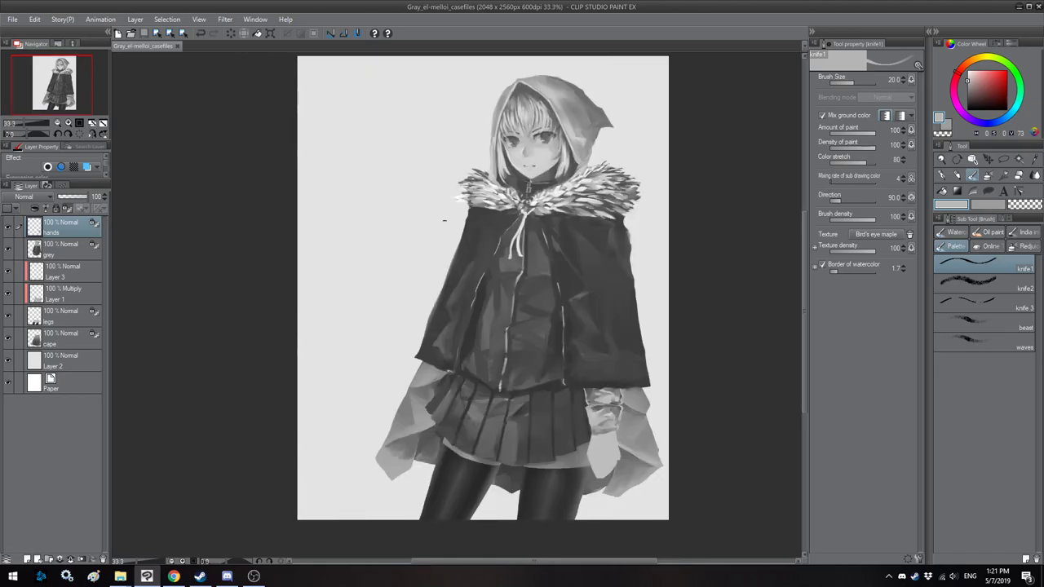
{"action": "left_click_drag", "start_coordinate": [446, 222], "coordinate": [429, 219]}
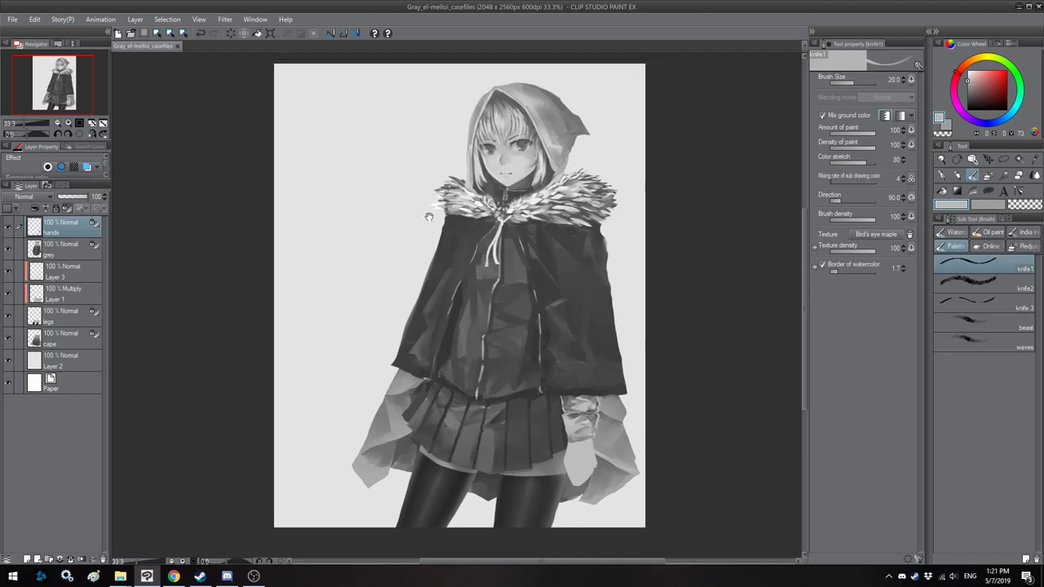
{"action": "key", "text": "h"}
{"action": "key", "text": "h"}
{"action": "left_click_drag", "start_coordinate": [284, 327], "coordinate": [284, 300]}
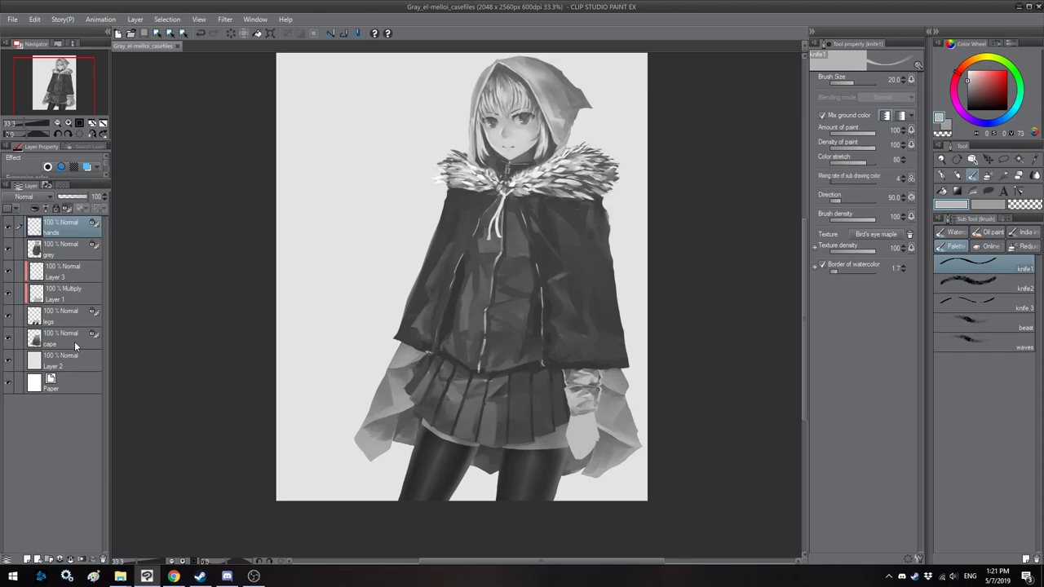
Step: Paint a thin jagged highlight in lighter grey across the knuckles of the flat hand shape below the cuff
{"action": "scroll", "coordinate": [638, 461], "scroll_direction": "up", "scroll_amount": 4}
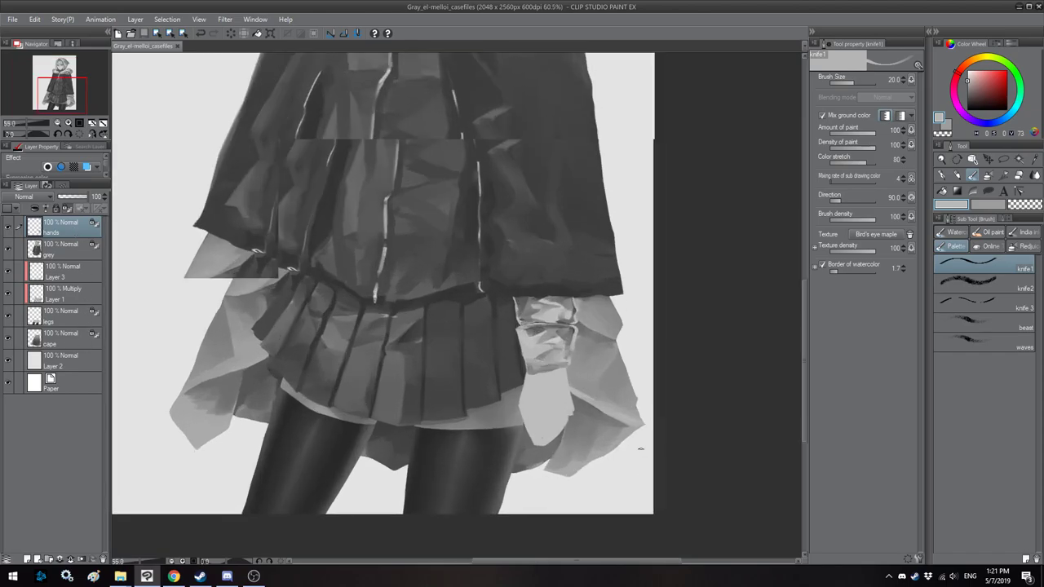
{"action": "key", "text": "h"}
{"action": "left_click_drag", "start_coordinate": [420, 333], "coordinate": [464, 290]}
{"action": "key", "text": "minus"}
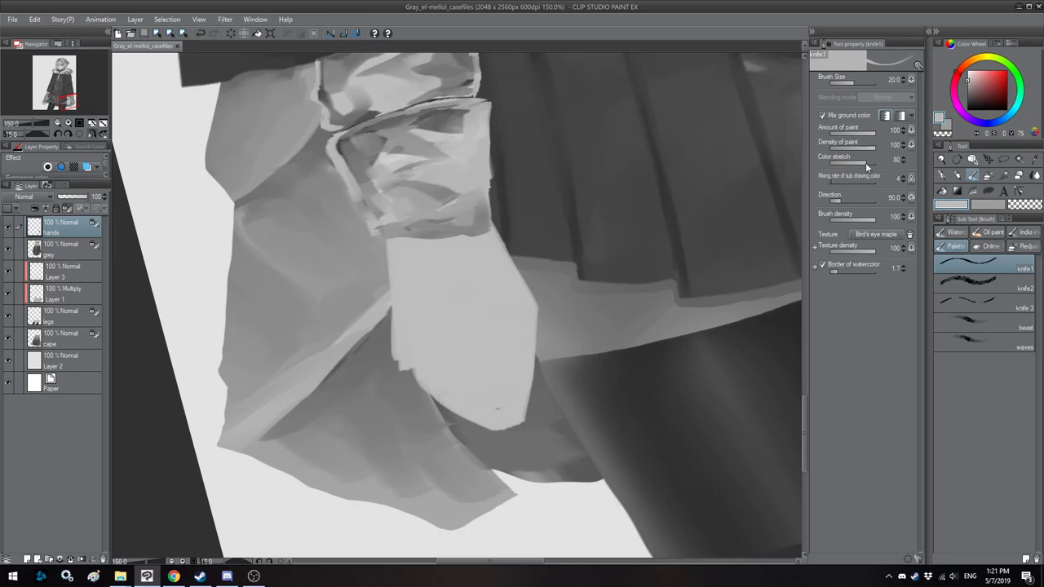
{"action": "left_click_drag", "start_coordinate": [970, 79], "coordinate": [966, 75]}
{"action": "key", "text": "bracketleft"}
{"action": "key", "text": "bracketleft"}
{"action": "mouse_move", "coordinate": [526, 311]}
{"action": "left_mouse_down"}
{"action": "mouse_move", "coordinate": [510, 304]}
{"action": "mouse_move", "coordinate": [408, 350]}
{"action": "left_mouse_up"}
Step: Paint light vertical strokes over the back of the hand above the knuckle line, enlarging the brush to 40
{"action": "key", "text": "bracketright"}
{"action": "key", "text": "bracketright"}
{"action": "key", "text": "bracketright"}
{"action": "mouse_move", "coordinate": [492, 296]}
{"action": "left_mouse_down"}
{"action": "mouse_move", "coordinate": [480, 250]}
{"action": "mouse_move", "coordinate": [511, 288]}
{"action": "mouse_move", "coordinate": [496, 256]}
{"action": "left_mouse_up"}
{"action": "key", "text": "bracketleft"}
{"action": "left_click_drag", "start_coordinate": [498, 295], "coordinate": [488, 316]}
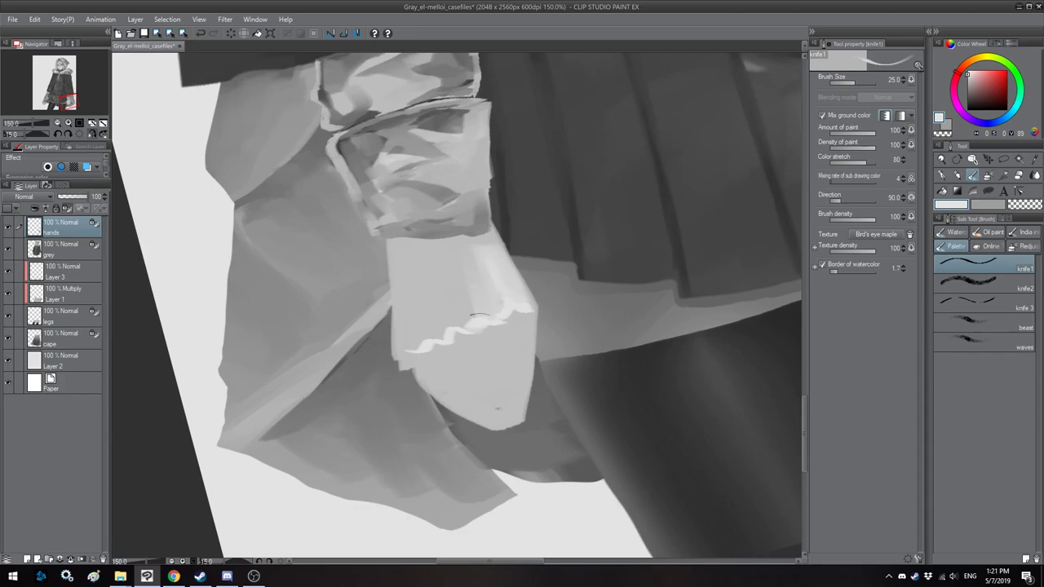
{"action": "left_click_drag", "start_coordinate": [454, 325], "coordinate": [450, 259]}
{"action": "left_click_drag", "start_coordinate": [450, 260], "coordinate": [461, 318]}
{"action": "key", "text": "bracketright"}
{"action": "left_click_drag", "start_coordinate": [454, 257], "coordinate": [465, 313]}
{"action": "mouse_move", "coordinate": [465, 313]}
{"action": "left_mouse_down"}
{"action": "mouse_move", "coordinate": [464, 252]}
{"action": "mouse_move", "coordinate": [481, 237]}
{"action": "mouse_move", "coordinate": [463, 238]}
{"action": "left_mouse_up"}
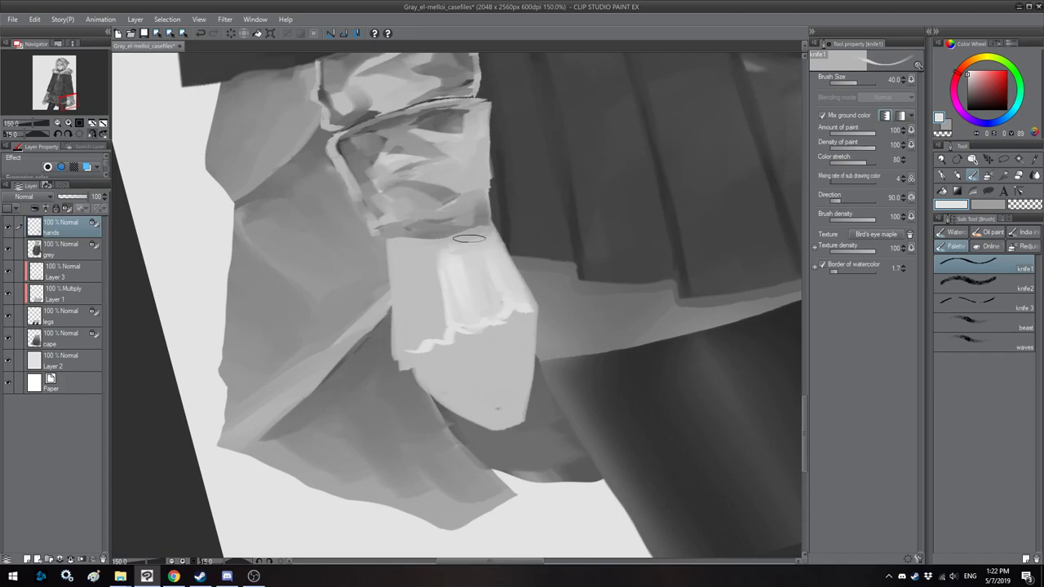
Step: Extend the highlights over the hand's shaded side and paint a light outer edge with brush sizes 12 to 20
{"action": "key", "text": "h"}
{"action": "key", "text": "bracketleft"}
{"action": "mouse_move", "coordinate": [490, 269]}
{"action": "left_mouse_down"}
{"action": "mouse_move", "coordinate": [489, 322]}
{"action": "mouse_move", "coordinate": [479, 330]}
{"action": "mouse_move", "coordinate": [495, 338]}
{"action": "left_mouse_up"}
{"action": "key", "text": "bracketright"}
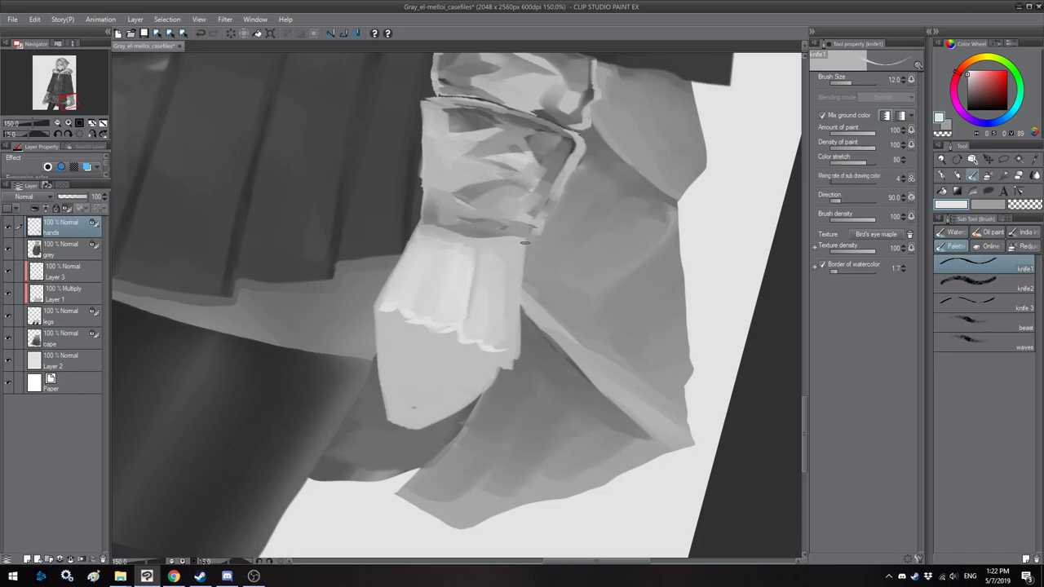
{"action": "key", "text": "bracketright"}
{"action": "left_click_drag", "start_coordinate": [517, 273], "coordinate": [505, 368]}
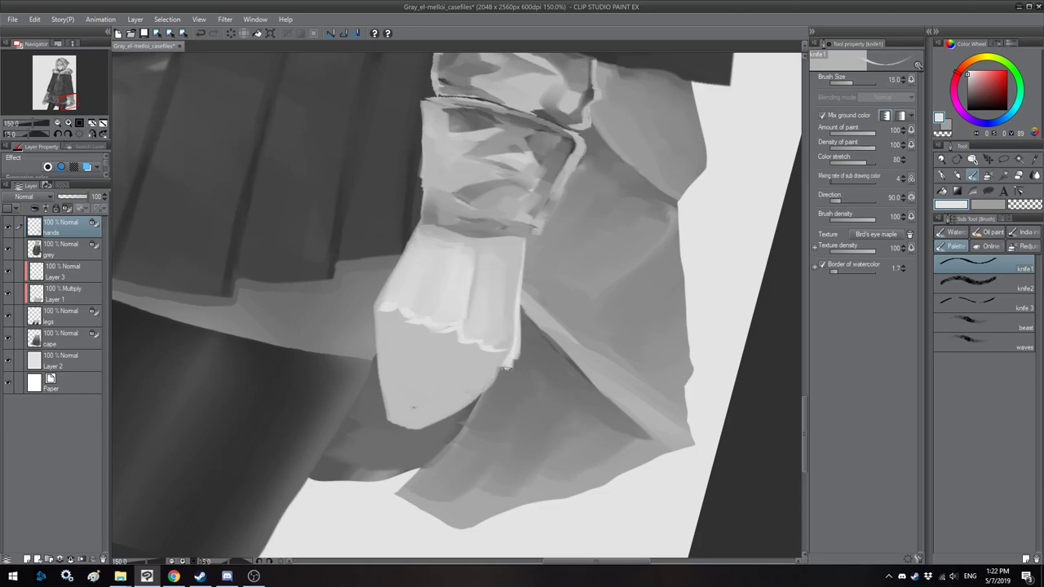
{"action": "left_click_drag", "start_coordinate": [517, 266], "coordinate": [503, 369]}
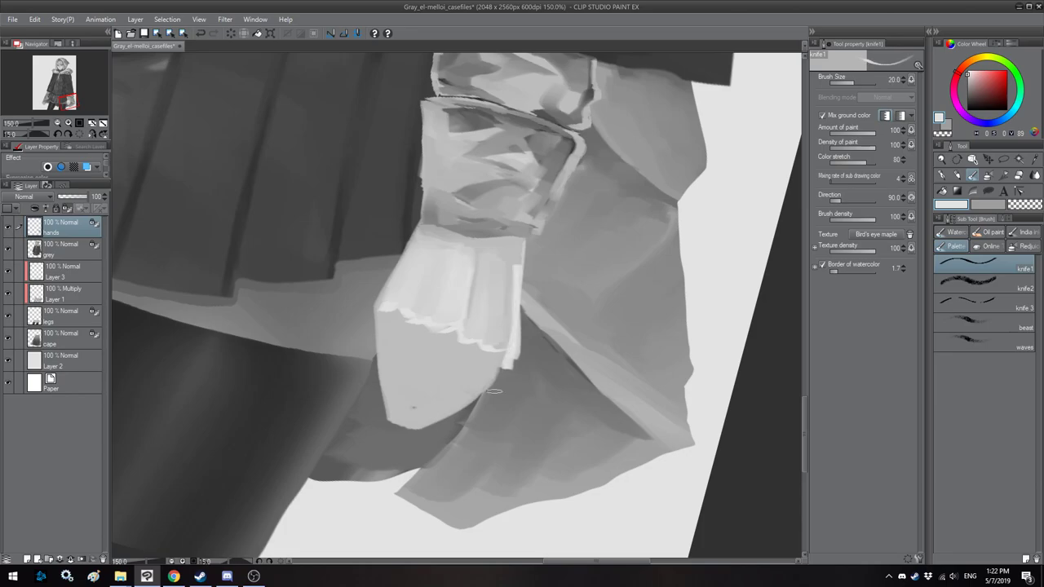
{"action": "key", "text": "h"}
{"action": "key", "text": "h"}
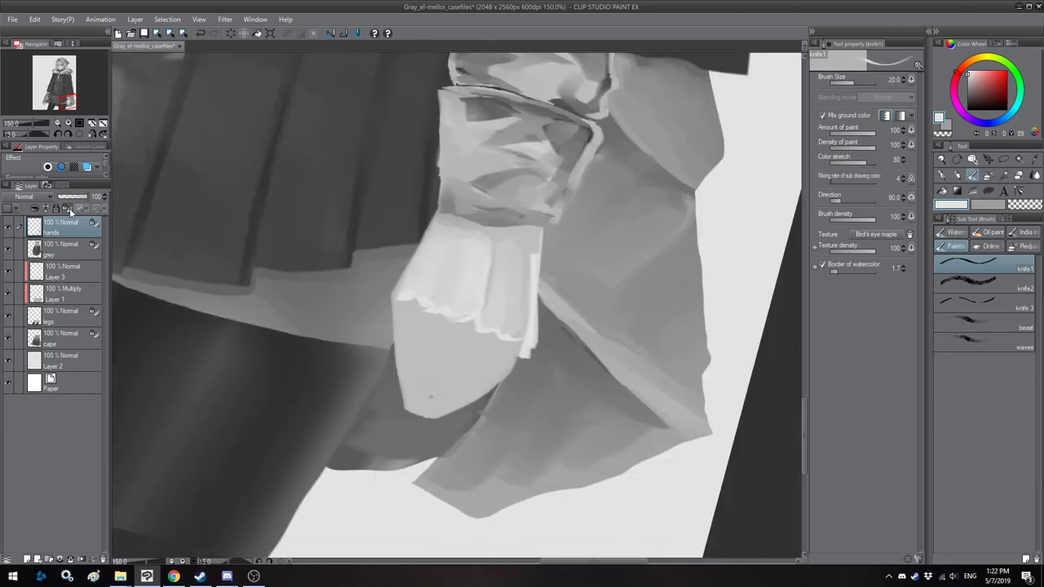
Step: Unlock transparent pixels on the hands layer and try a sampled-grey stroke extending the hand's outer side, then undo it
{"action": "left_click", "coordinate": [69, 211]}
{"action": "key", "text": "minus"}
{"action": "left_click", "coordinate": [463, 375], "text": "alt"}
{"action": "key", "text": "bracketright"}
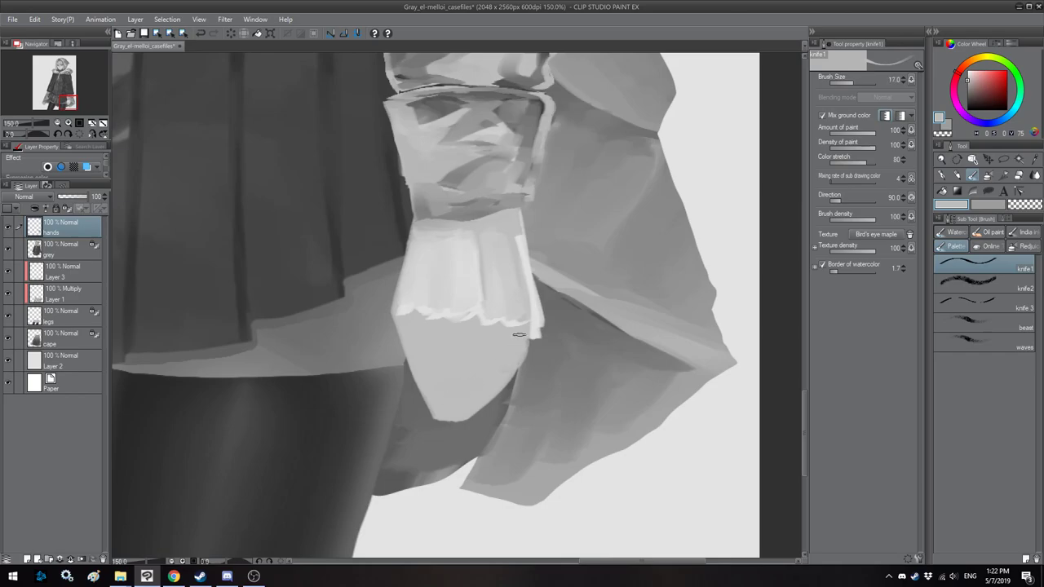
{"action": "key", "text": "bracketright"}
{"action": "key", "text": "bracketright"}
{"action": "left_click_drag", "start_coordinate": [530, 339], "coordinate": [524, 392]}
{"action": "key", "text": "bracketright"}
{"action": "key", "text": "ctrl+z"}
{"action": "key", "text": "ctrl+z"}
{"action": "key", "text": "ctrl+z"}
Step: Paint a bent thumb at the hand's outer edge beside the cape with the hand's mid grey
{"action": "key", "text": "h"}
{"action": "key", "text": "bracketleft"}
{"action": "mouse_move", "coordinate": [427, 335]}
{"action": "left_mouse_down"}
{"action": "mouse_move", "coordinate": [435, 304]}
{"action": "mouse_move", "coordinate": [390, 332]}
{"action": "left_mouse_up"}
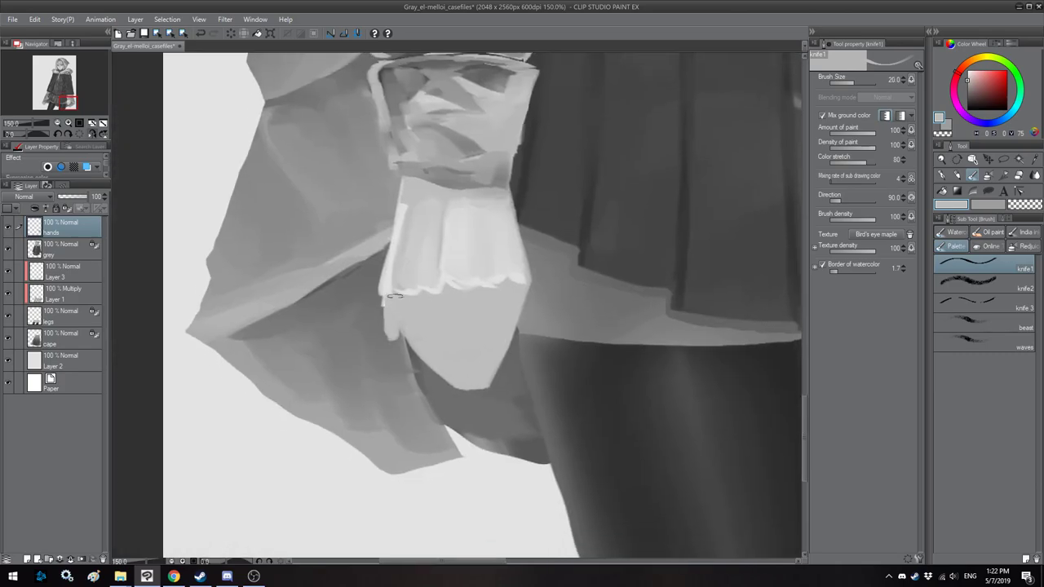
{"action": "left_click_drag", "start_coordinate": [394, 331], "coordinate": [406, 371]}
{"action": "key", "text": "bracketright"}
{"action": "key", "text": "bracketleft"}
{"action": "key", "text": "bracketleft"}
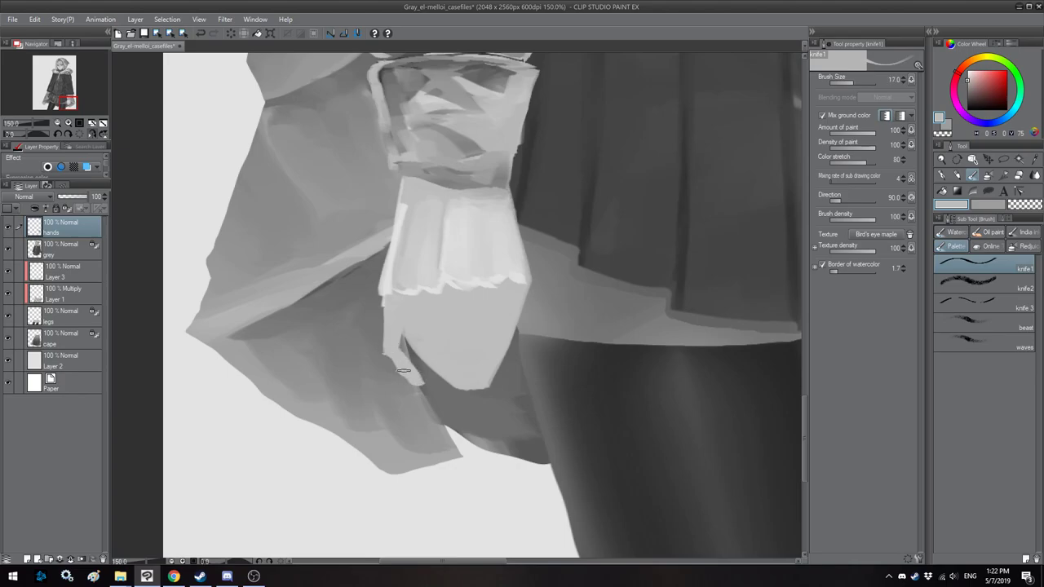
{"action": "key", "text": "h"}
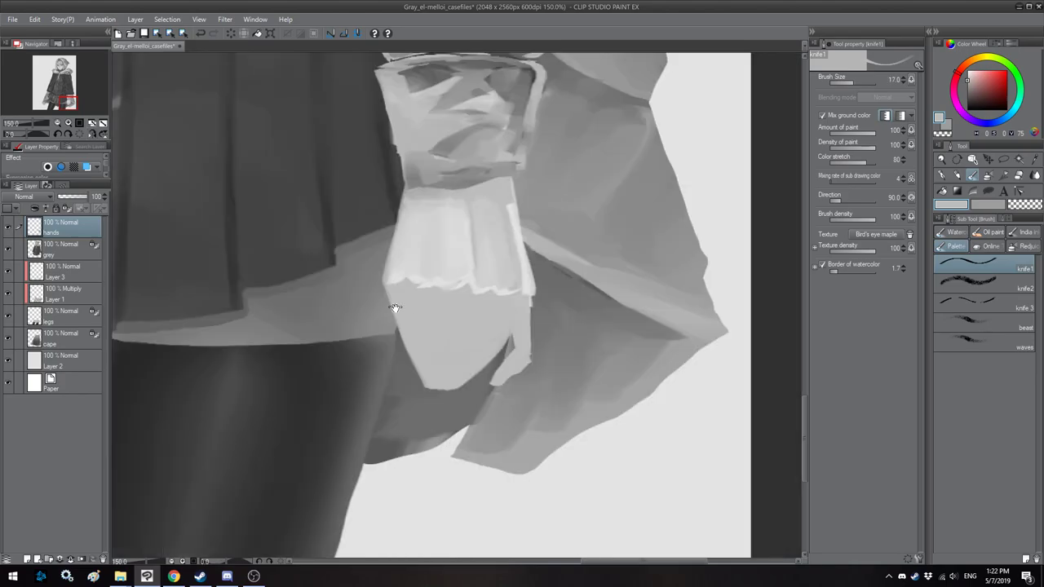
{"action": "left_click_drag", "start_coordinate": [538, 367], "coordinate": [509, 386]}
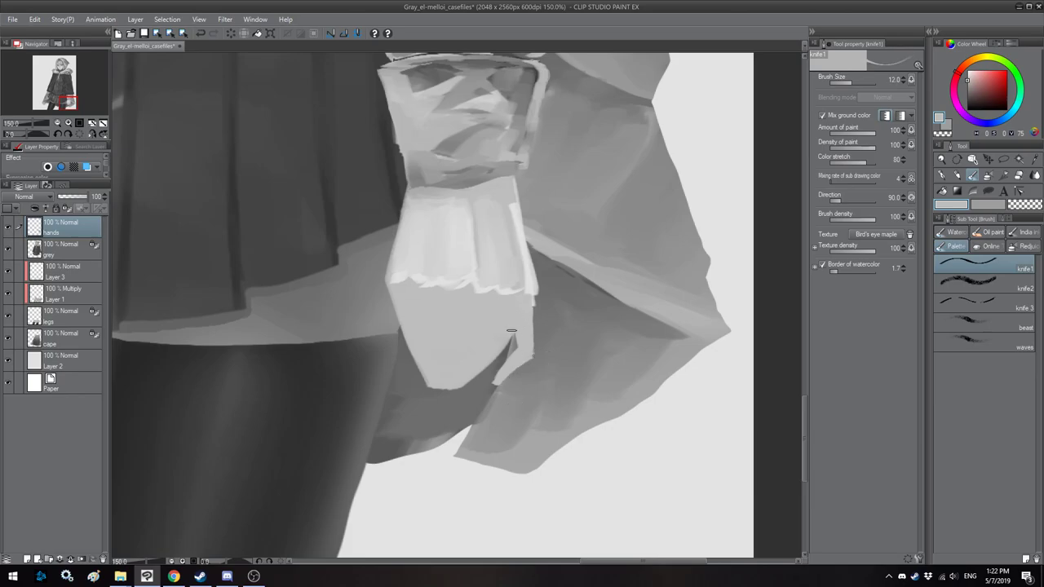
Step: Shape a separate finger on the skirt side of the hand, leaving a narrow gap beside the remaining fingers
{"action": "key", "text": "h"}
{"action": "key", "text": "h"}
{"action": "key", "text": "minus"}
{"action": "left_click_drag", "start_coordinate": [479, 338], "coordinate": [487, 328]}
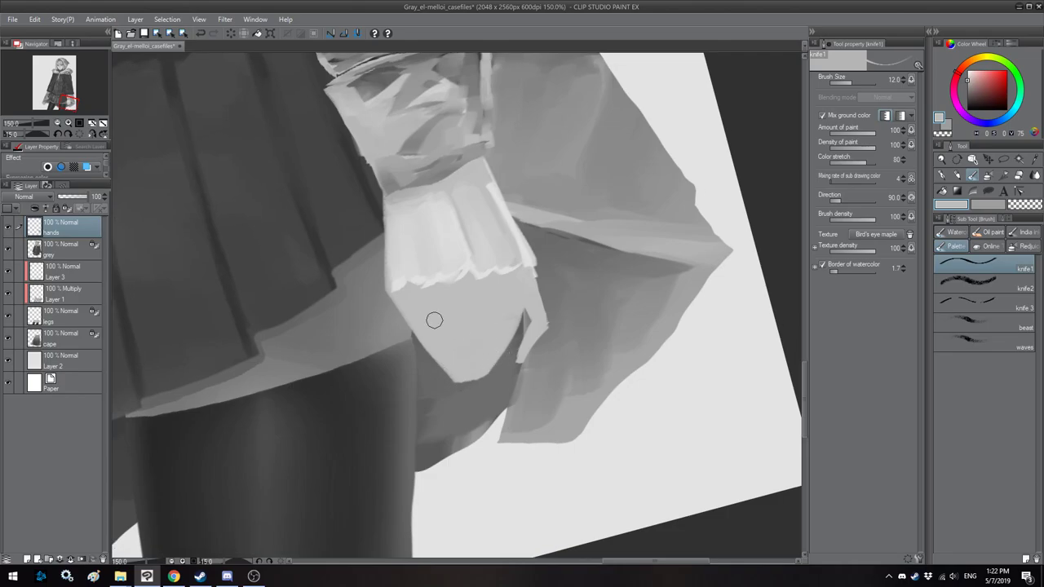
{"action": "key", "text": "h"}
{"action": "mouse_move", "coordinate": [459, 379]}
{"action": "left_mouse_down"}
{"action": "mouse_move", "coordinate": [482, 316]}
{"action": "mouse_move", "coordinate": [470, 373]}
{"action": "left_mouse_up"}
{"action": "key", "text": "minus"}
{"action": "left_click_drag", "start_coordinate": [487, 303], "coordinate": [489, 362]}
{"action": "key", "text": "bracketright"}
{"action": "key", "text": "bracketright"}
{"action": "key", "text": "bracketright"}
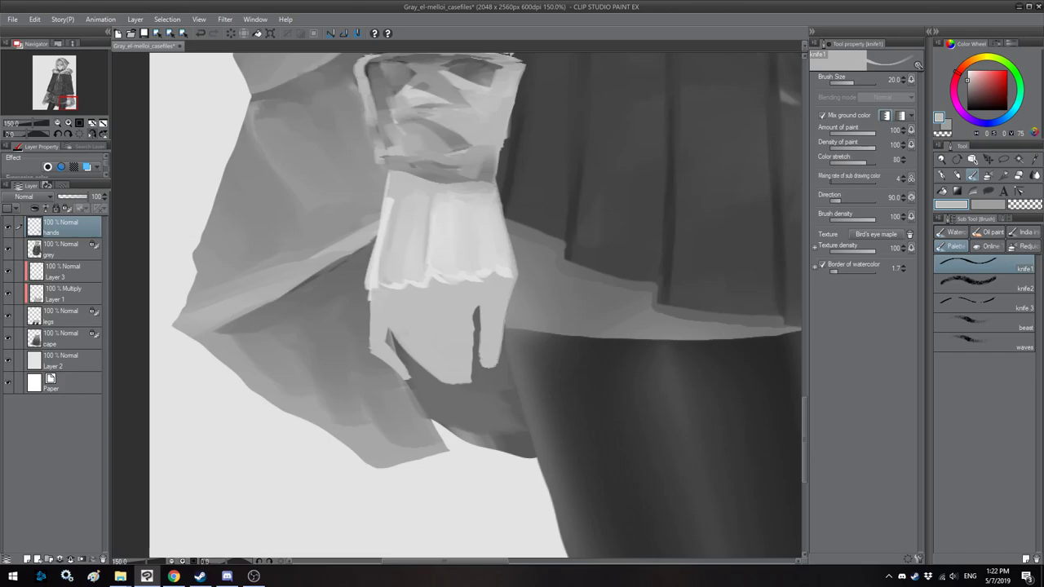
Step: Check the thumb and separated finger against the figure in normal, mirrored and reduced views
{"action": "key", "text": "h"}
{"action": "key", "text": "bracketleft"}
{"action": "key", "text": "bracketleft"}
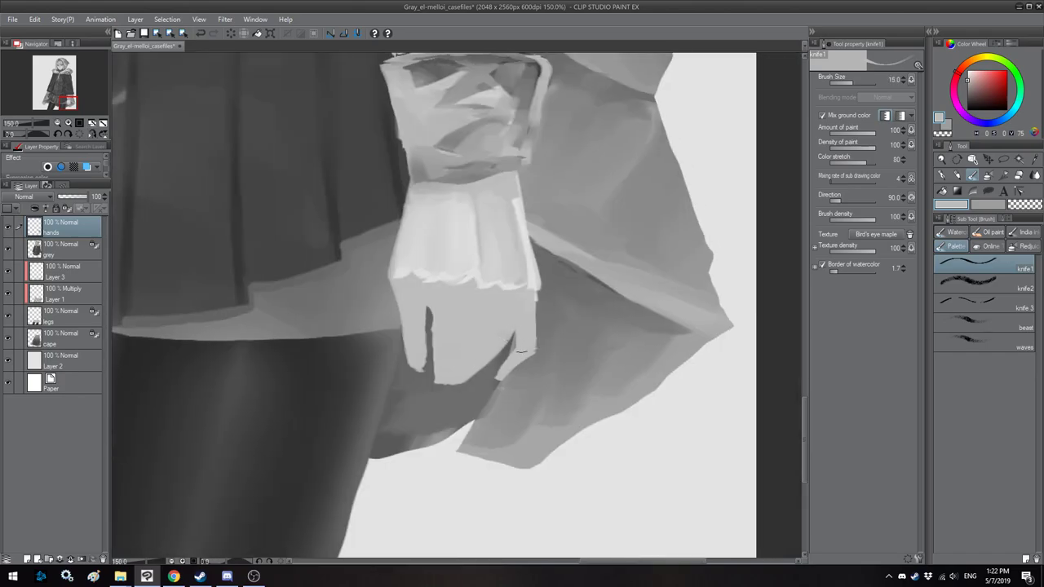
{"action": "key", "text": "bracketleft"}
{"action": "key", "text": "h"}
{"action": "scroll", "coordinate": [498, 352], "scroll_direction": "down", "scroll_amount": 5}
{"action": "key", "text": "h"}
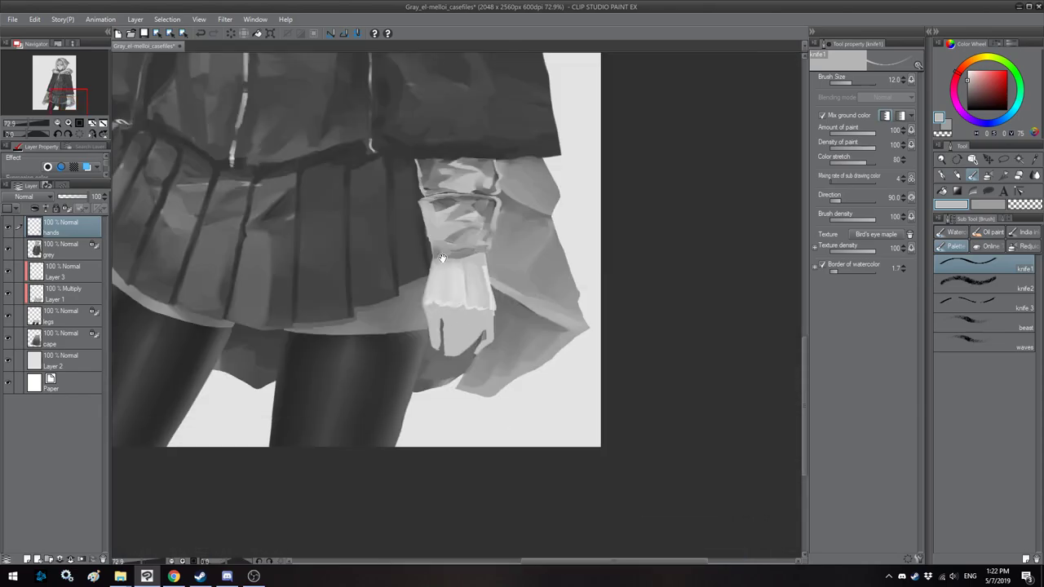
{"action": "left_click_drag", "start_coordinate": [444, 258], "coordinate": [453, 347]}
{"action": "scroll", "coordinate": [452, 347], "scroll_direction": "down", "scroll_amount": 4}
{"action": "key", "text": "h"}
{"action": "scroll", "coordinate": [442, 235], "scroll_direction": "down", "scroll_amount": 1}
{"action": "scroll", "coordinate": [459, 391], "scroll_direction": "up", "scroll_amount": 6}
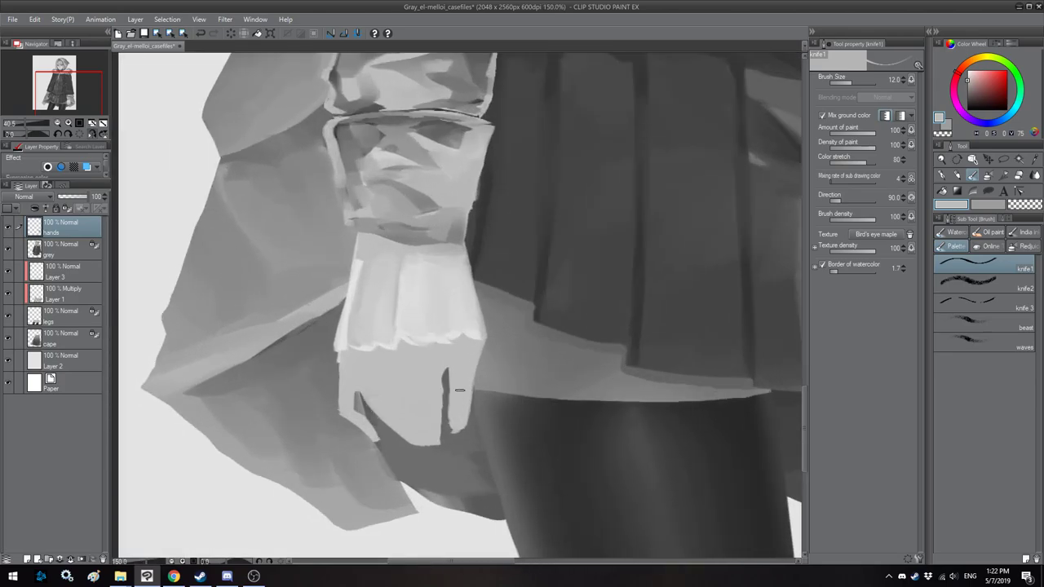
Step: Smooth the hand's outer edge around the base of the thumb and lock the hands layer's transparent pixels again
{"action": "left_click_drag", "start_coordinate": [504, 368], "coordinate": [505, 348]}
{"action": "key", "text": "alt"}
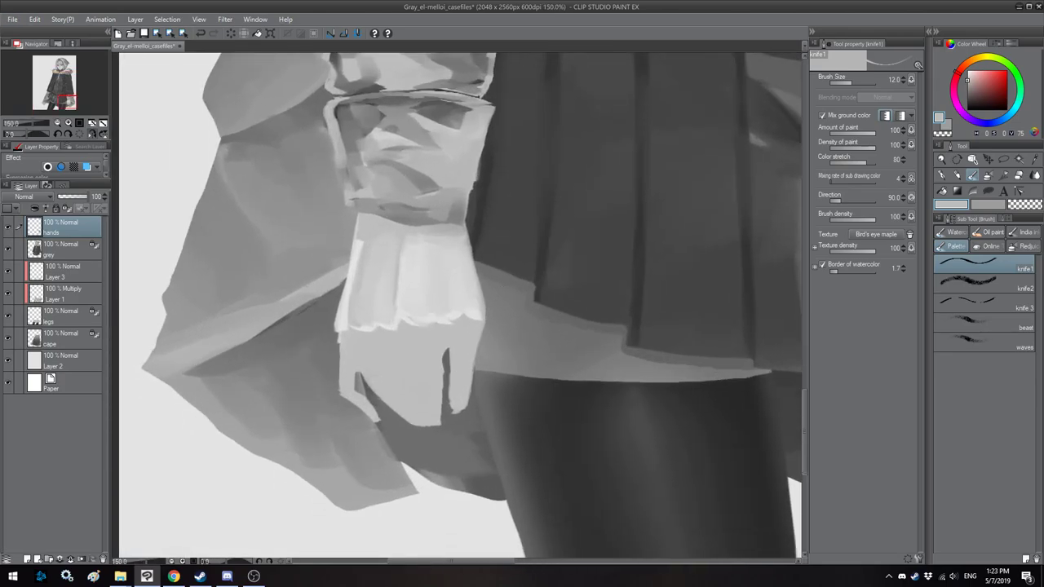
{"action": "key", "text": "h"}
{"action": "key", "text": "h"}
{"action": "left_click_drag", "start_coordinate": [498, 361], "coordinate": [527, 354]}
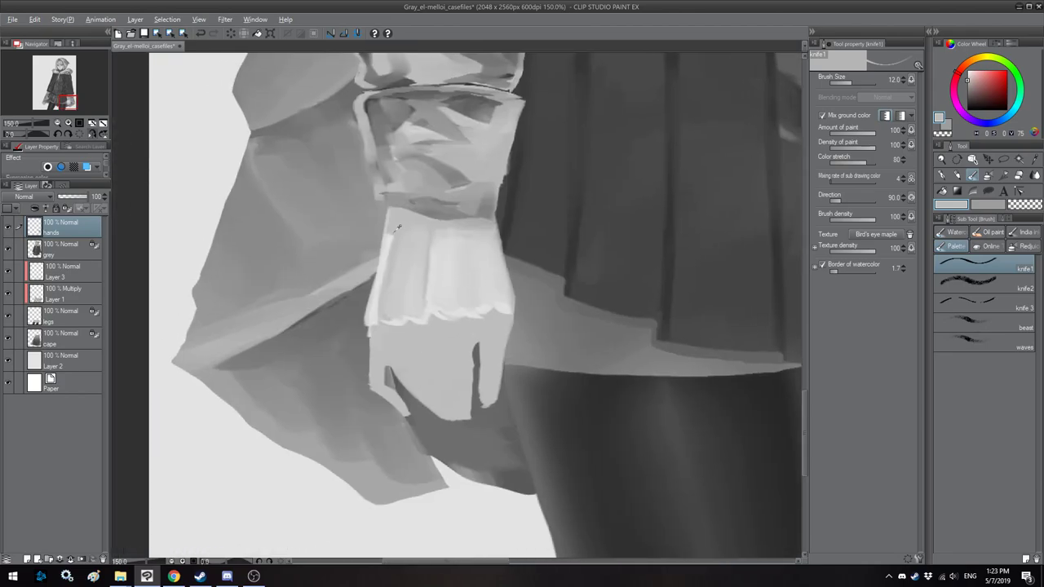
{"action": "key", "text": "h"}
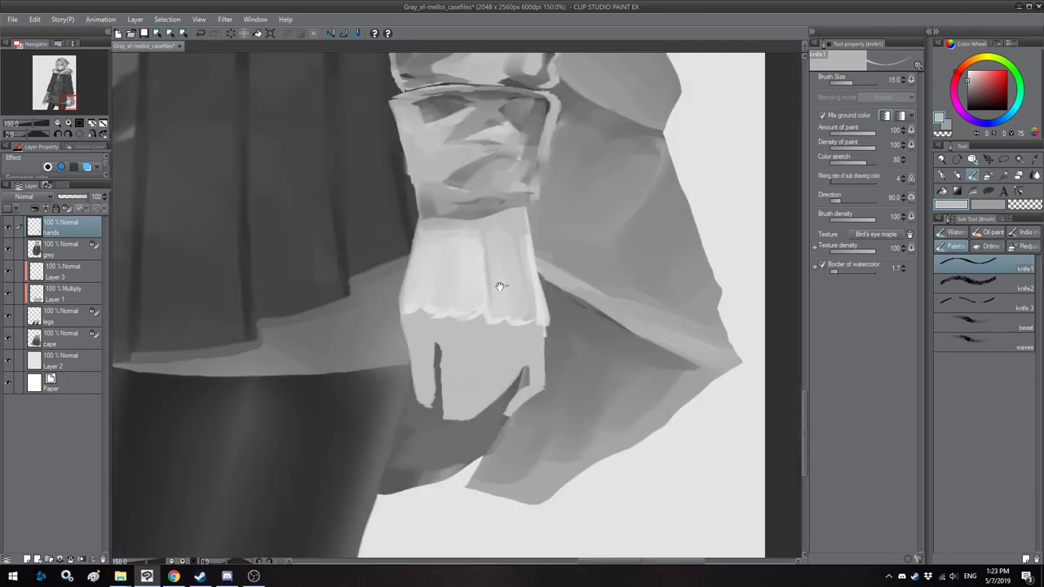
{"action": "key", "text": "alt"}
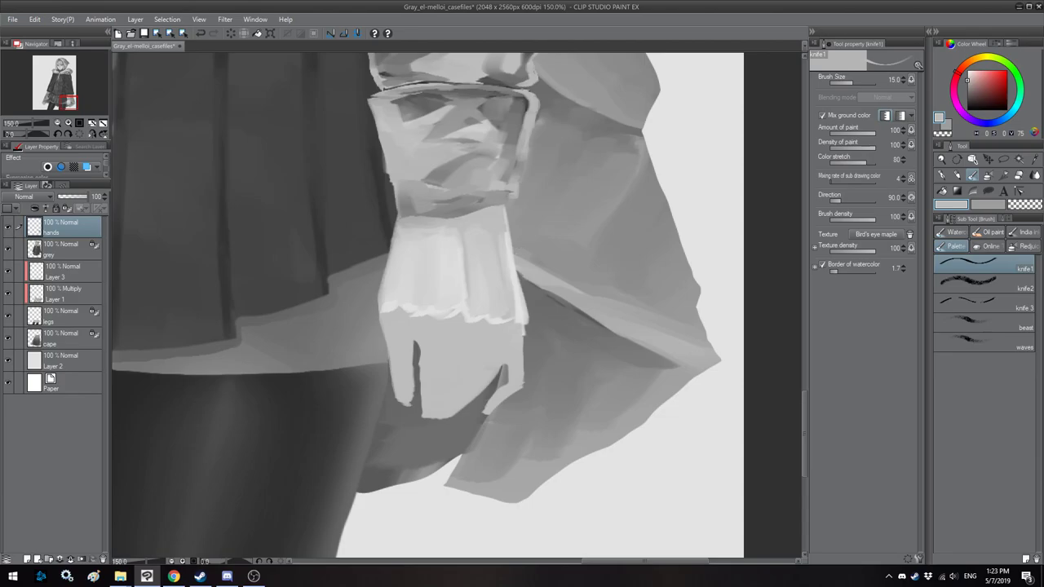
{"action": "left_click_drag", "start_coordinate": [524, 286], "coordinate": [525, 326]}
{"action": "left_click_drag", "start_coordinate": [522, 289], "coordinate": [527, 345]}
{"action": "key", "text": "h"}
{"action": "key", "text": "h"}
{"action": "left_click_drag", "start_coordinate": [367, 306], "coordinate": [392, 310]}
{"action": "left_click", "coordinate": [67, 210]}
Step: Shade the lower part of the finger nearest the skirt with greys sampled from the sleeve and hand
{"action": "key", "text": "h"}
{"action": "left_click_drag", "start_coordinate": [407, 276], "coordinate": [397, 275]}
{"action": "left_click", "coordinate": [455, 110], "text": "alt"}
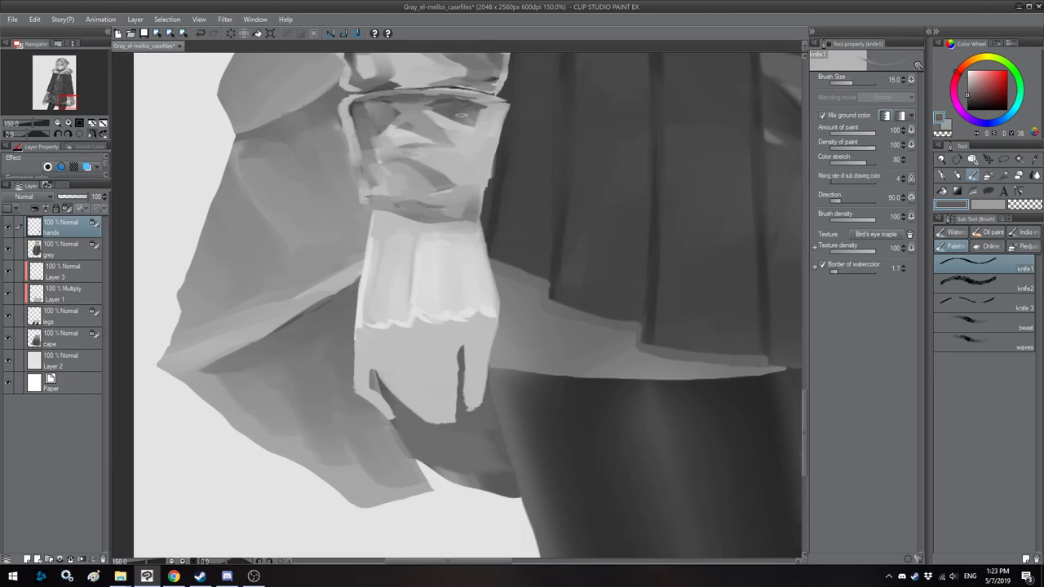
{"action": "mouse_move", "coordinate": [488, 363]}
{"action": "left_mouse_down"}
{"action": "mouse_move", "coordinate": [471, 406]}
{"action": "mouse_move", "coordinate": [475, 359]}
{"action": "mouse_move", "coordinate": [490, 352]}
{"action": "mouse_move", "coordinate": [468, 357]}
{"action": "mouse_move", "coordinate": [480, 375]}
{"action": "left_mouse_up"}
{"action": "left_click", "coordinate": [481, 332], "text": "alt"}
{"action": "left_click_drag", "start_coordinate": [480, 336], "coordinate": [476, 406]}
{"action": "left_click", "coordinate": [475, 375], "text": "alt"}
{"action": "key", "text": "["}
{"action": "key", "text": "bracketleft"}
{"action": "left_click", "coordinate": [489, 361], "text": "alt"}
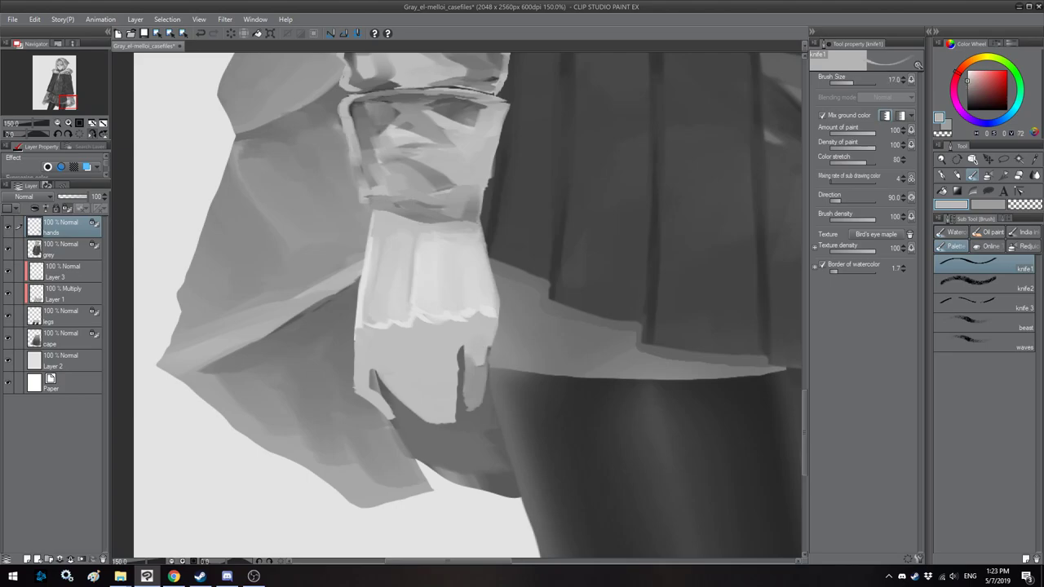
{"action": "left_click", "coordinate": [482, 388], "text": "alt"}
Step: Separate the middle fingers with mid-grey wedges and shade the area below them using brush sizes 20 and 17
{"action": "key", "text": "h"}
{"action": "key", "text": "bracketright"}
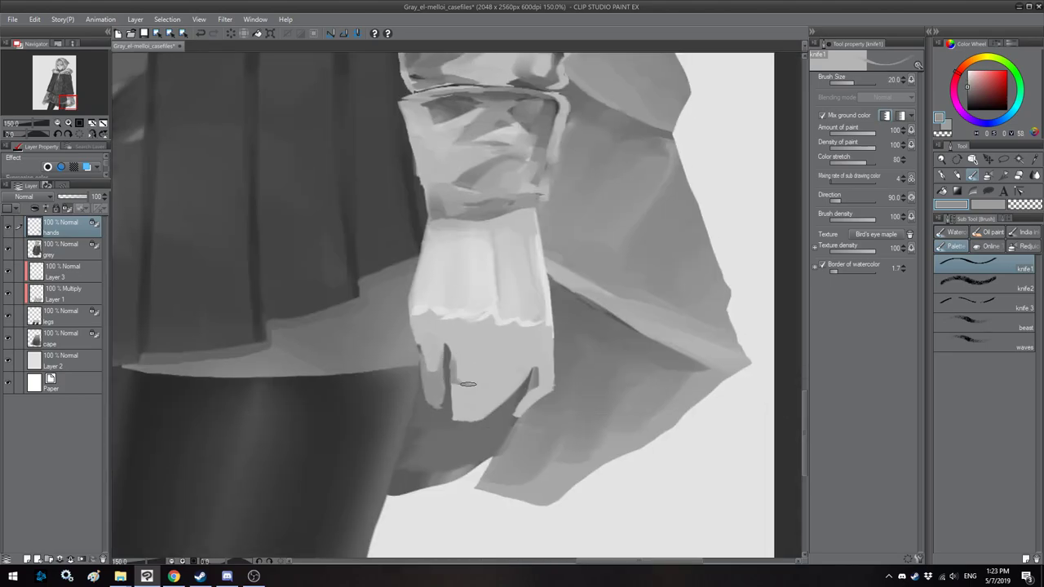
{"action": "mouse_move", "coordinate": [510, 387]}
{"action": "left_mouse_down"}
{"action": "mouse_move", "coordinate": [526, 380]}
{"action": "mouse_move", "coordinate": [490, 358]}
{"action": "mouse_move", "coordinate": [494, 350]}
{"action": "mouse_move", "coordinate": [457, 339]}
{"action": "left_mouse_up"}
{"action": "mouse_move", "coordinate": [537, 341]}
{"action": "left_mouse_down"}
{"action": "mouse_move", "coordinate": [511, 405]}
{"action": "mouse_move", "coordinate": [485, 406]}
{"action": "mouse_move", "coordinate": [480, 371]}
{"action": "mouse_move", "coordinate": [525, 368]}
{"action": "left_mouse_up"}
{"action": "key", "text": "minus"}
{"action": "key", "text": "bracketright"}
{"action": "key", "text": "asciicircum"}
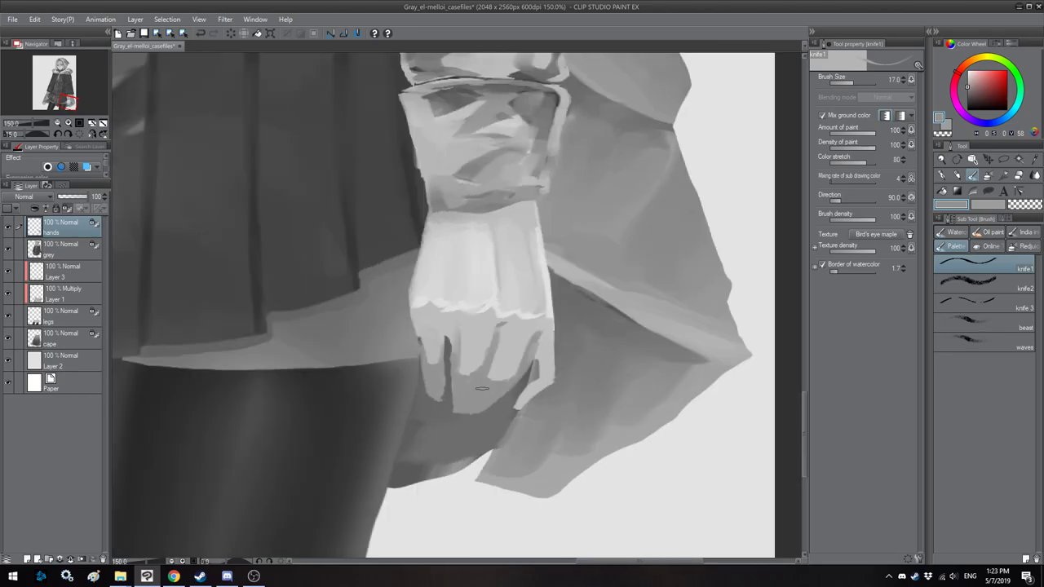
Step: Paint darker grey shadow strokes beneath the middle fingers at brush size 17
{"action": "key", "text": "h"}
{"action": "left_click_drag", "start_coordinate": [435, 255], "coordinate": [437, 274]}
{"action": "key", "text": "bracketleft"}
{"action": "key", "text": "bracketleft"}
{"action": "key", "text": "h"}
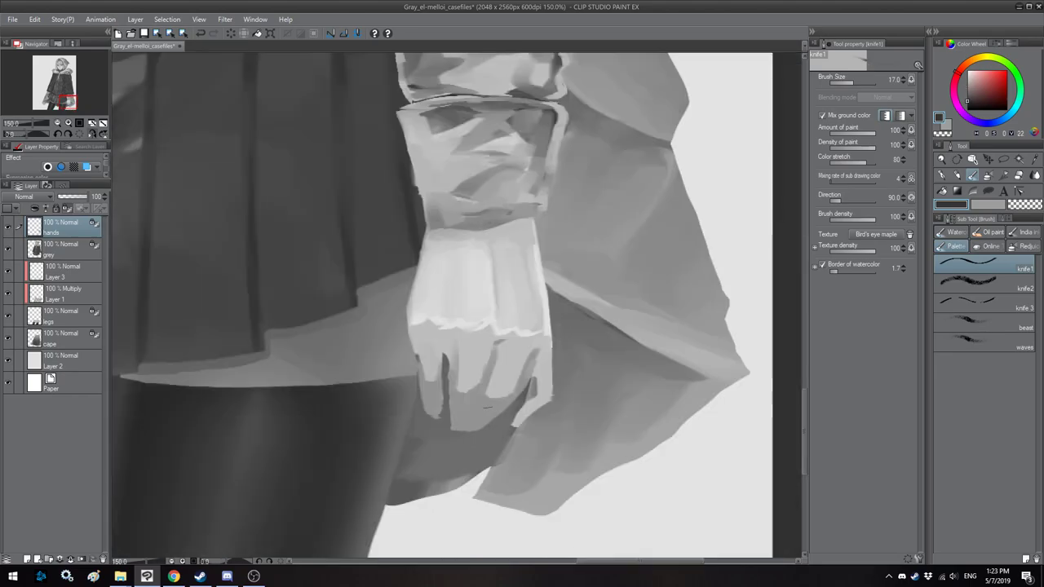
{"action": "mouse_move", "coordinate": [495, 393]}
{"action": "left_mouse_down"}
{"action": "mouse_move", "coordinate": [449, 377]}
{"action": "mouse_move", "coordinate": [480, 392]}
{"action": "mouse_move", "coordinate": [480, 381]}
{"action": "mouse_move", "coordinate": [471, 401]}
{"action": "mouse_move", "coordinate": [510, 387]}
{"action": "mouse_move", "coordinate": [476, 408]}
{"action": "mouse_move", "coordinate": [480, 386]}
{"action": "mouse_move", "coordinate": [464, 399]}
{"action": "mouse_move", "coordinate": [455, 375]}
{"action": "left_mouse_up"}
{"action": "key", "text": "bracketright"}
Step: Refine the shadows between and below the fingers with sampled greys, reducing the brush to 12
{"action": "left_click", "coordinate": [462, 346], "text": "alt"}
{"action": "key", "text": "minus"}
{"action": "key", "text": "h"}
{"action": "key", "text": "minus"}
{"action": "mouse_move", "coordinate": [414, 338]}
{"action": "left_mouse_down"}
{"action": "mouse_move", "coordinate": [426, 317]}
{"action": "mouse_move", "coordinate": [443, 362]}
{"action": "left_mouse_up"}
{"action": "left_click", "coordinate": [444, 357], "text": "alt"}
{"action": "key", "text": "bracketleft"}
{"action": "left_click_drag", "start_coordinate": [441, 321], "coordinate": [448, 355]}
{"action": "key", "text": "bracketleft"}
{"action": "left_click_drag", "start_coordinate": [476, 316], "coordinate": [476, 343]}
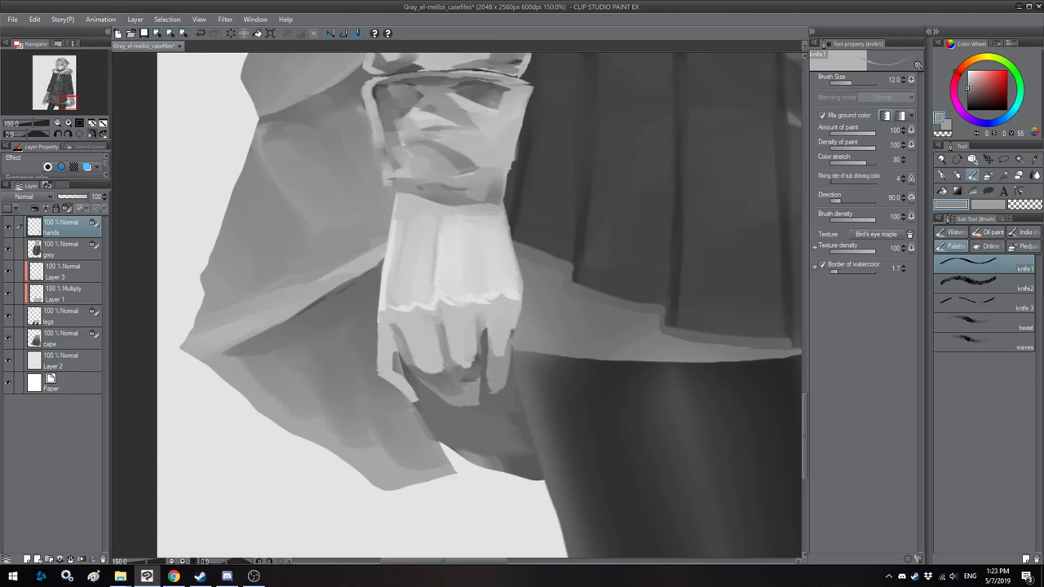
Step: Define the thumb's inner edge with sampled greys and a shadow stroke between the thumb and fingers
{"action": "key", "text": "h"}
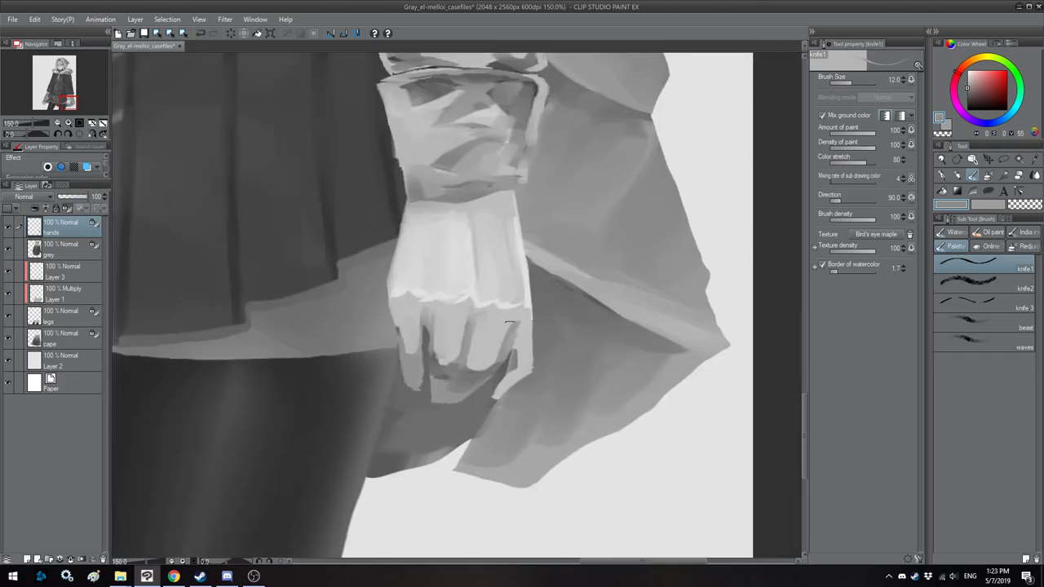
{"action": "left_click", "coordinate": [527, 345], "text": "alt"}
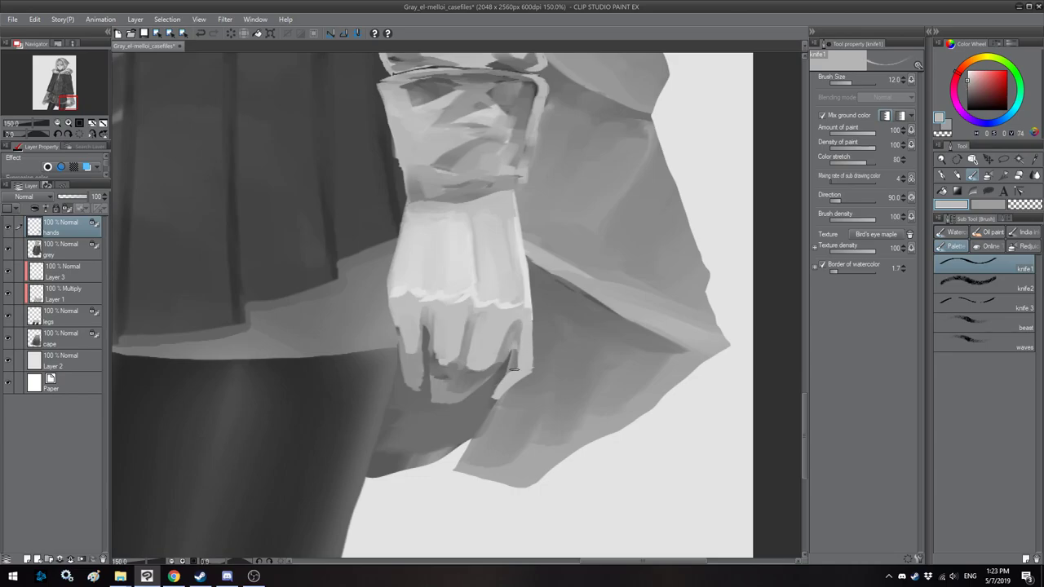
{"action": "left_click", "coordinate": [522, 367], "text": "alt"}
{"action": "left_click_drag", "start_coordinate": [523, 365], "coordinate": [519, 330]}
{"action": "left_click", "coordinate": [504, 356], "text": "alt"}
{"action": "key", "text": "]"}
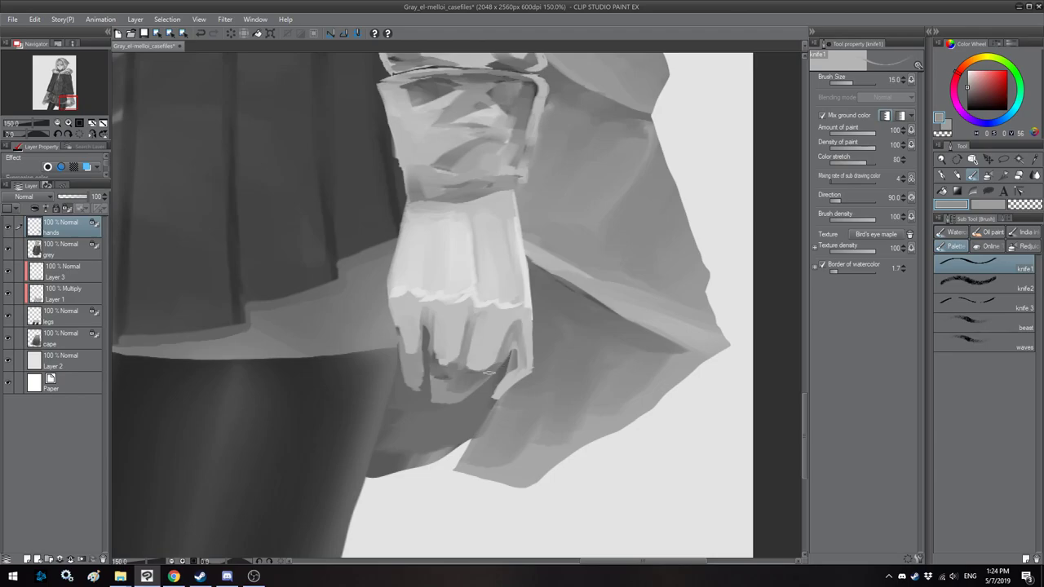
Step: Shape the curled fingertips and the gap beside the thumb with sampled greys at brush sizes 15 and 17
{"action": "left_click", "coordinate": [446, 371], "text": "alt"}
{"action": "left_click_drag", "start_coordinate": [456, 362], "coordinate": [458, 369]}
{"action": "left_click", "coordinate": [442, 384], "text": "alt"}
{"action": "key", "text": "bracketright"}
{"action": "key", "text": "minus"}
{"action": "left_click_drag", "start_coordinate": [488, 391], "coordinate": [498, 369]}
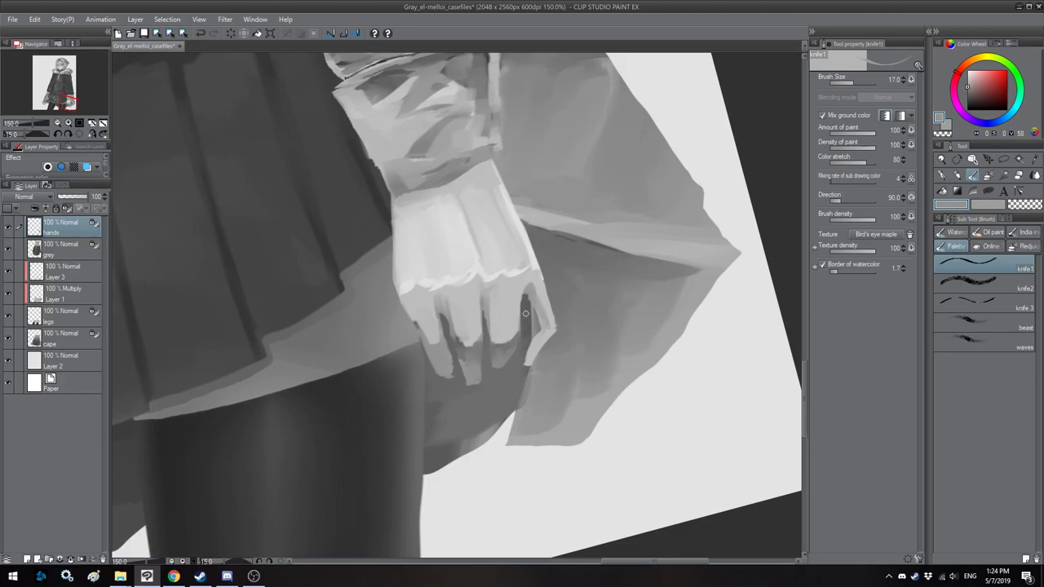
Step: Check the hand against the figure in normal and mirrored views and trim the tip of the thumb
{"action": "key", "text": "ctrl+at"}
{"action": "key", "text": "h"}
{"action": "key", "text": "ctrl+minus"}
{"action": "key", "text": "h"}
{"action": "key", "text": "ctrl+minus"}
{"action": "key", "text": "ctrl+minus"}
{"action": "key", "text": "ctrl+minus"}
{"action": "key", "text": "ctrl+minus"}
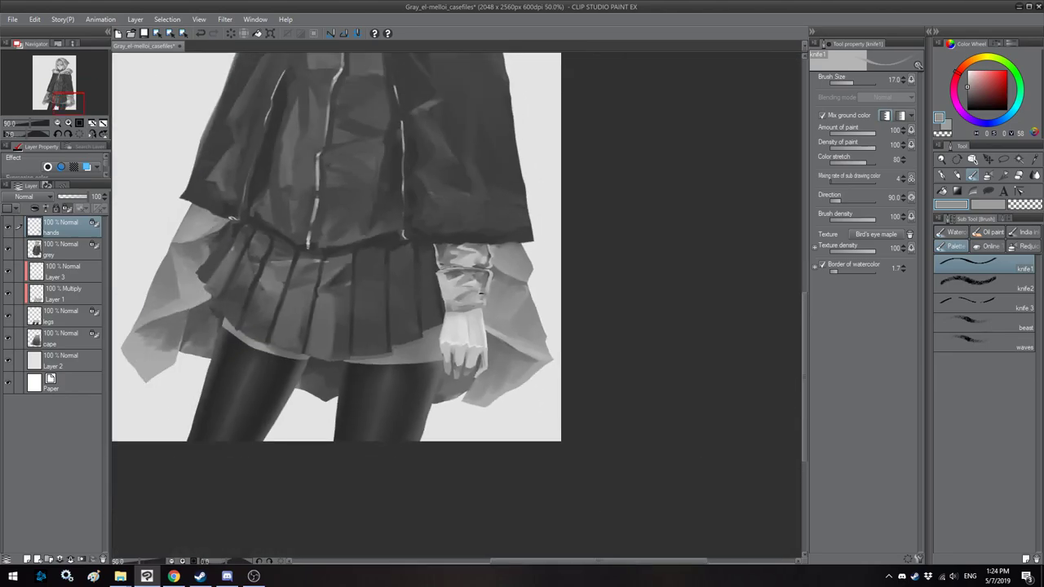
{"action": "scroll", "coordinate": [483, 294], "scroll_direction": "up", "scroll_amount": 4}
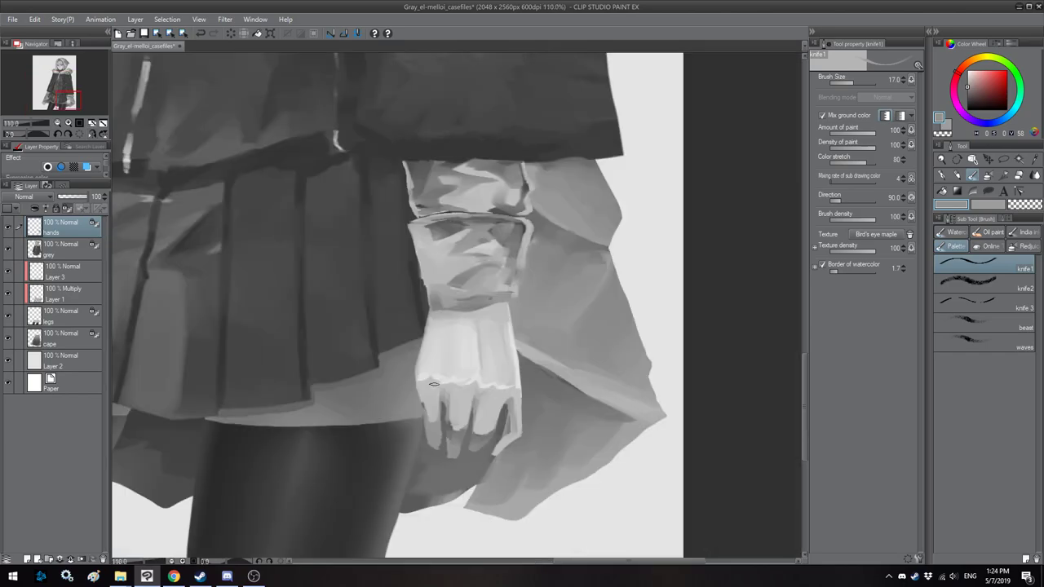
{"action": "left_click_drag", "start_coordinate": [547, 459], "coordinate": [520, 389]}
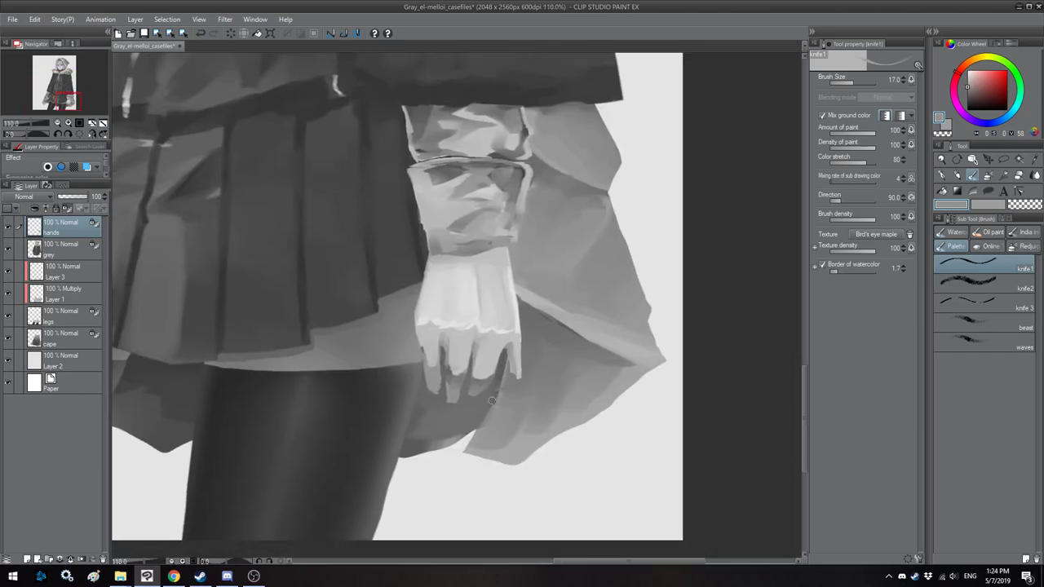
Step: Sample light greys from the back of the hand and touch up the knuckles at brush size 15
{"action": "key", "text": "h"}
{"action": "scroll", "coordinate": [477, 316], "scroll_direction": "down", "scroll_amount": 6}
{"action": "key", "text": "h"}
{"action": "scroll", "coordinate": [484, 315], "scroll_direction": "down", "scroll_amount": 4}
{"action": "scroll", "coordinate": [461, 367], "scroll_direction": "up", "scroll_amount": 8}
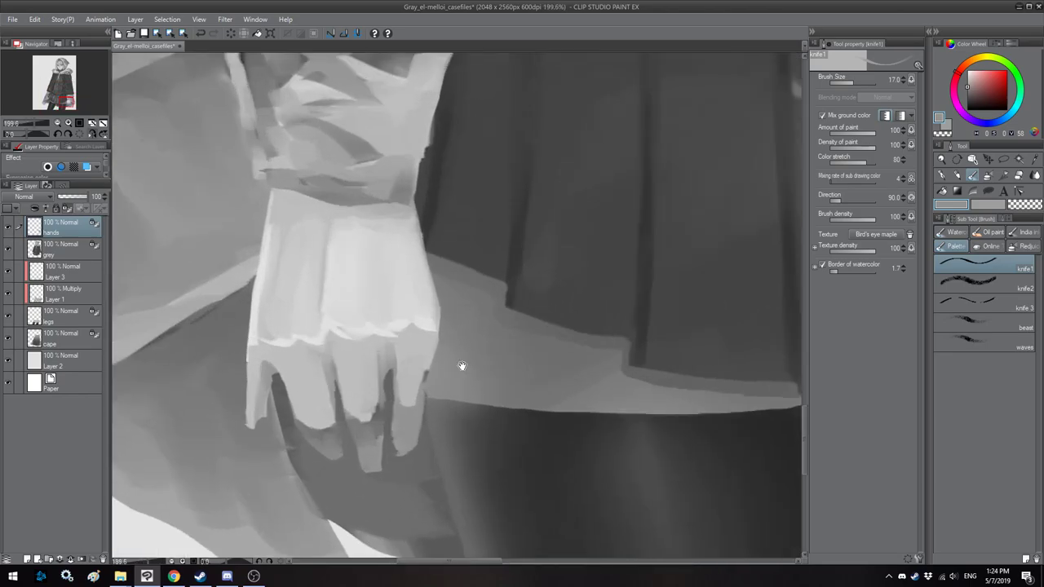
{"action": "left_click_drag", "start_coordinate": [461, 367], "coordinate": [500, 317]}
{"action": "mouse_move", "coordinate": [435, 344]}
{"action": "left_mouse_down"}
{"action": "mouse_move", "coordinate": [464, 333]}
{"action": "mouse_move", "coordinate": [445, 371]}
{"action": "mouse_move", "coordinate": [459, 353]}
{"action": "mouse_move", "coordinate": [453, 385]}
{"action": "left_mouse_up"}
{"action": "key", "text": "]"}
{"action": "key", "text": "]"}
{"action": "key", "text": "h"}
{"action": "mouse_move", "coordinate": [457, 308]}
{"action": "left_mouse_down"}
{"action": "mouse_move", "coordinate": [471, 302]}
{"action": "mouse_move", "coordinate": [471, 337]}
{"action": "left_mouse_up"}
{"action": "left_click", "coordinate": [471, 302], "text": "alt"}
{"action": "key", "text": "["}
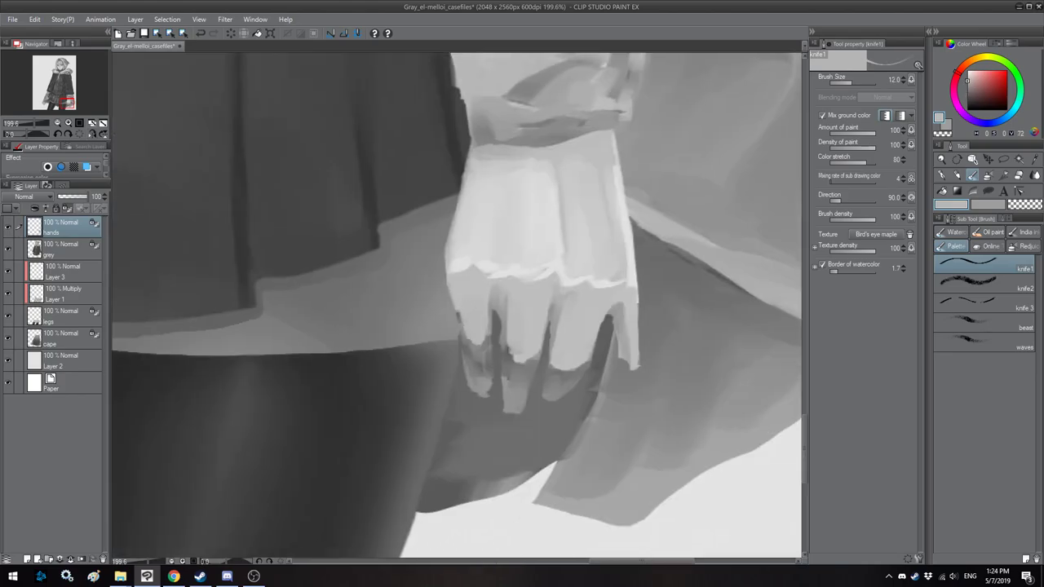
{"action": "left_click", "coordinate": [460, 254], "text": "alt"}
{"action": "key", "text": "bracketright"}
{"action": "mouse_move", "coordinate": [490, 274]}
{"action": "left_mouse_down"}
{"action": "mouse_move", "coordinate": [458, 260]}
{"action": "mouse_move", "coordinate": [483, 286]}
{"action": "left_mouse_up"}
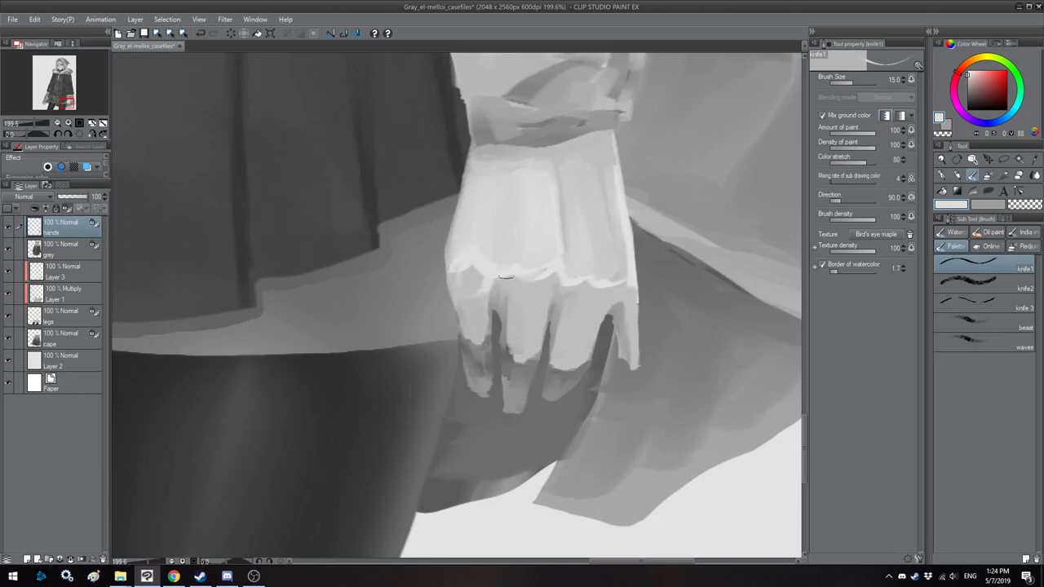
Step: Paint light highlight strokes down the three inner fingers at brush size 15
{"action": "key", "text": "bracketleft"}
{"action": "left_click_drag", "start_coordinate": [578, 336], "coordinate": [561, 338]}
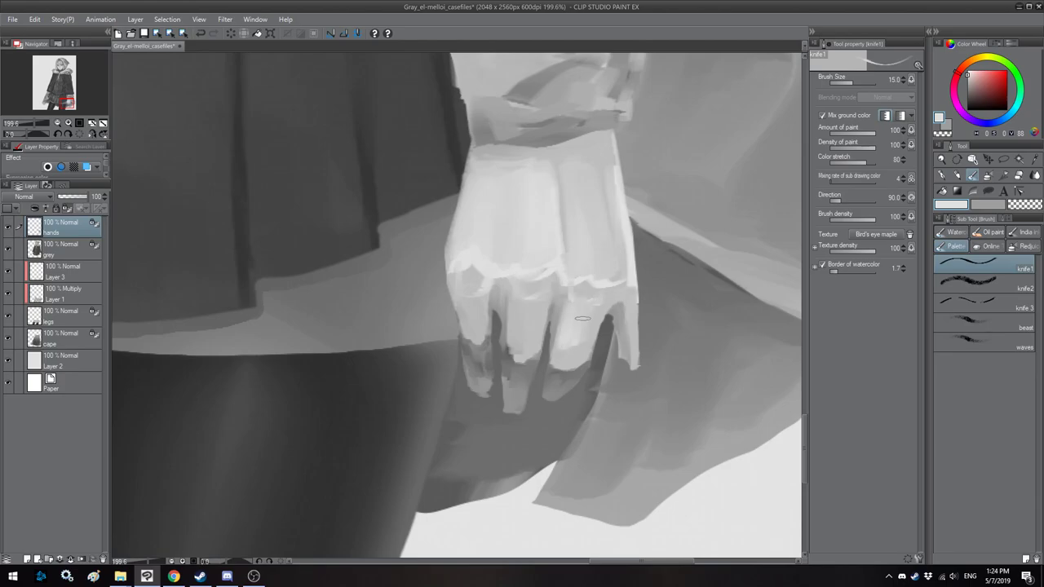
{"action": "left_click_drag", "start_coordinate": [526, 308], "coordinate": [510, 334]}
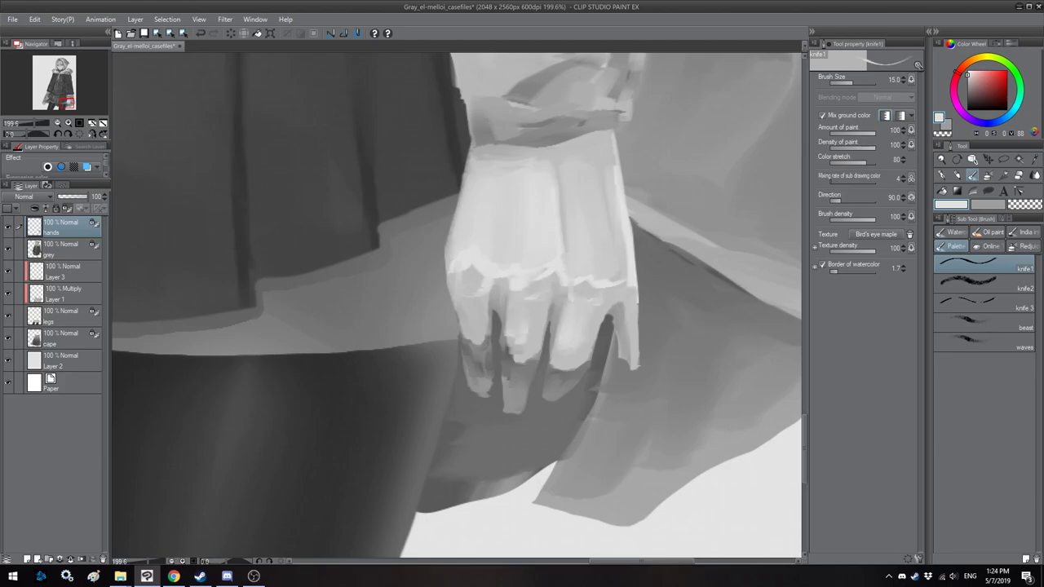
{"action": "left_click_drag", "start_coordinate": [513, 288], "coordinate": [512, 315]}
{"action": "left_click_drag", "start_coordinate": [582, 287], "coordinate": [559, 347]}
{"action": "mouse_move", "coordinate": [475, 272]}
{"action": "left_mouse_down"}
{"action": "mouse_move", "coordinate": [456, 282]}
{"action": "mouse_move", "coordinate": [470, 325]}
{"action": "left_mouse_up"}
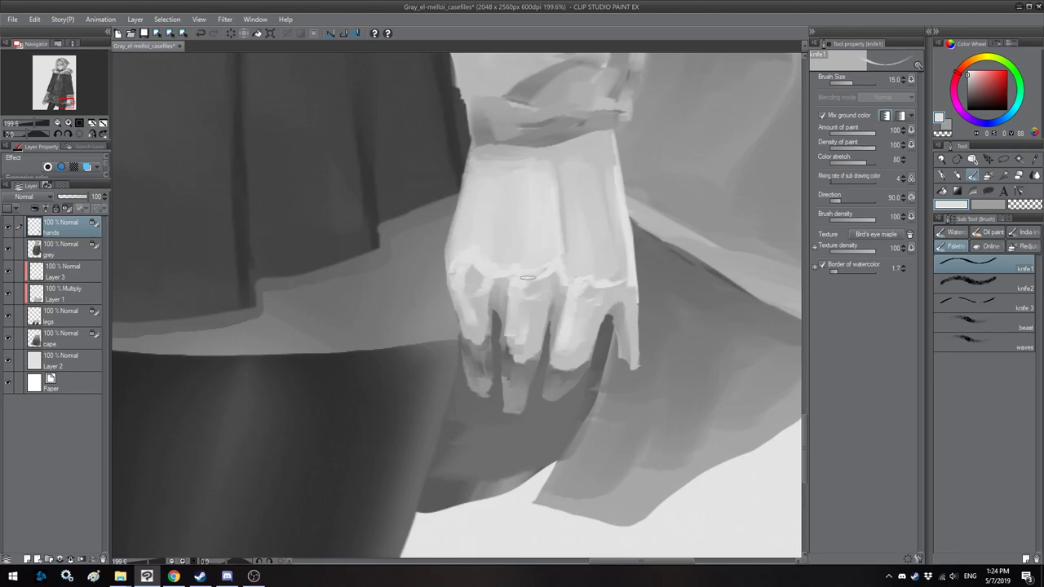
Step: Brighten the knuckle line and add light strokes down the outermost finger
{"action": "left_click_drag", "start_coordinate": [528, 278], "coordinate": [474, 257]}
{"action": "key", "text": "bracketleft"}
{"action": "left_click_drag", "start_coordinate": [566, 262], "coordinate": [574, 328]}
{"action": "left_click_drag", "start_coordinate": [570, 283], "coordinate": [576, 327]}
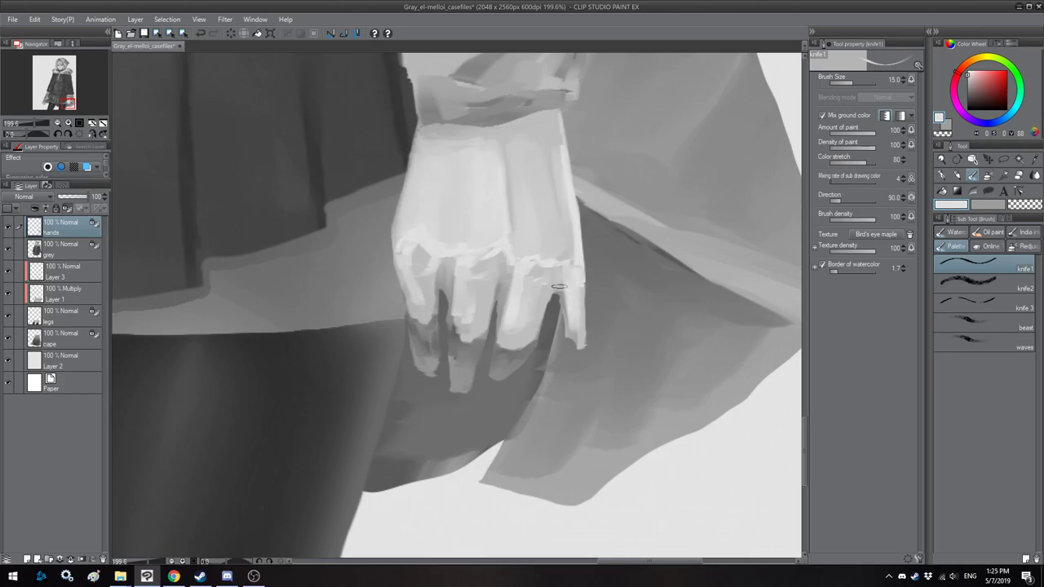
{"action": "key", "text": "h"}
{"action": "left_click_drag", "start_coordinate": [560, 274], "coordinate": [578, 340]}
{"action": "left_click_drag", "start_coordinate": [513, 316], "coordinate": [510, 335]}
Step: Paint a light rim along the cuff's skirt-side edge and lower hem, raising the brush size from 17 to 25
{"action": "key", "text": "bracketright"}
{"action": "key", "text": "bracketright"}
{"action": "key", "text": "bracketleft"}
{"action": "mouse_move", "coordinate": [539, 180]}
{"action": "left_mouse_down"}
{"action": "mouse_move", "coordinate": [526, 307]}
{"action": "mouse_move", "coordinate": [527, 198]}
{"action": "mouse_move", "coordinate": [511, 259]}
{"action": "left_mouse_up"}
{"action": "key", "text": "bracketleft"}
{"action": "left_click_drag", "start_coordinate": [518, 219], "coordinate": [496, 299]}
{"action": "key", "text": "bracketright"}
{"action": "key", "text": "bracketright"}
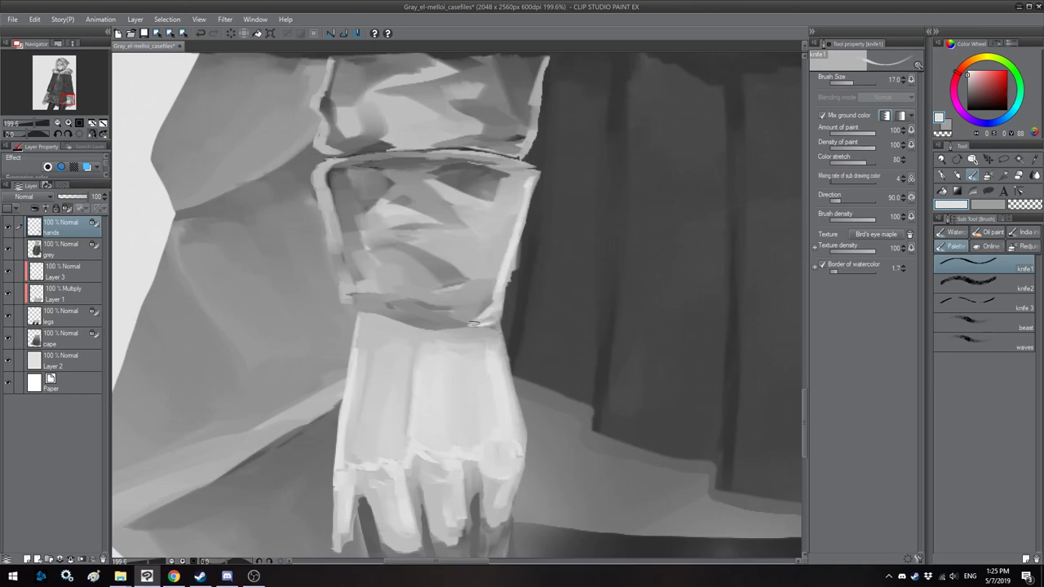
{"action": "key", "text": "bracketright"}
{"action": "key", "text": "bracketright"}
{"action": "mouse_move", "coordinate": [499, 324]}
{"action": "left_mouse_down"}
{"action": "mouse_move", "coordinate": [428, 324]}
{"action": "mouse_move", "coordinate": [444, 323]}
{"action": "left_mouse_up"}
Step: Unlock transparent pixels on the hands layer and paint a dark grey tip on the outermost finger at brush size 12
{"action": "scroll", "coordinate": [461, 245], "scroll_direction": "down", "scroll_amount": 3}
{"action": "key", "text": "h"}
{"action": "left_click_drag", "start_coordinate": [469, 194], "coordinate": [465, 220]}
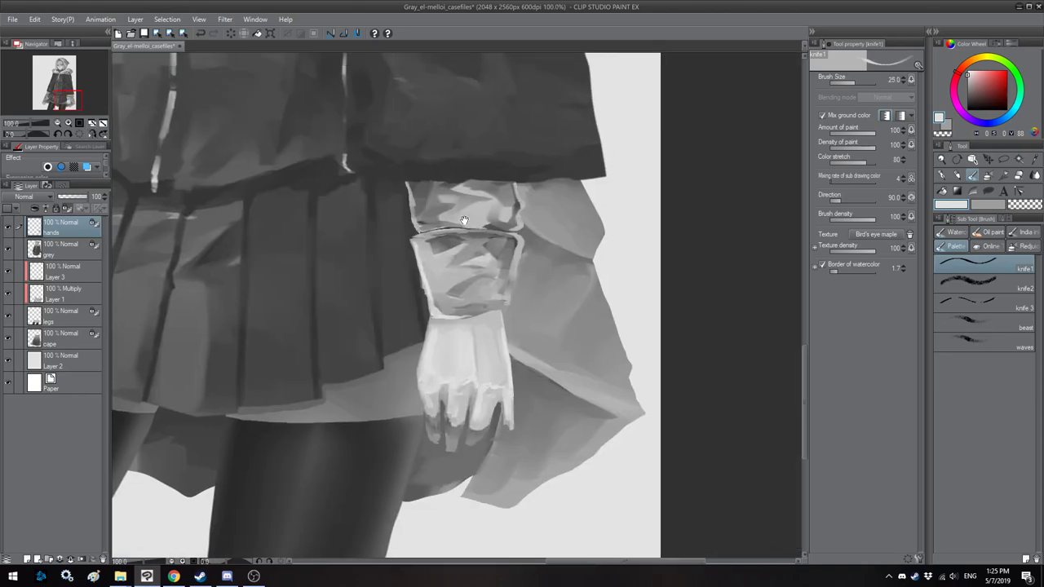
{"action": "scroll", "coordinate": [465, 221], "scroll_direction": "down", "scroll_amount": 2}
{"action": "key", "text": "h"}
{"action": "scroll", "coordinate": [449, 323], "scroll_direction": "up", "scroll_amount": 7}
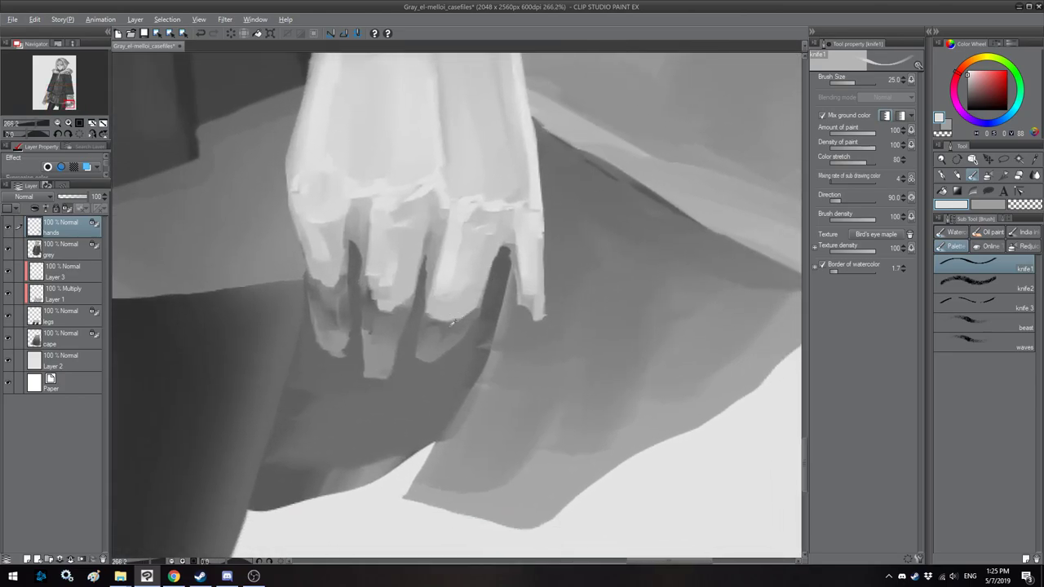
{"action": "left_click", "coordinate": [451, 324], "text": "alt"}
{"action": "key", "text": "bracketleft"}
{"action": "left_click", "coordinate": [70, 210]}
{"action": "key", "text": "bracketleft"}
{"action": "key", "text": "bracketleft"}
{"action": "key", "text": "bracketleft"}
{"action": "key", "text": "bracketleft"}
{"action": "mouse_move", "coordinate": [520, 300]}
{"action": "left_mouse_down"}
{"action": "mouse_move", "coordinate": [540, 305]}
{"action": "mouse_move", "coordinate": [537, 316]}
{"action": "mouse_move", "coordinate": [526, 307]}
{"action": "mouse_move", "coordinate": [542, 305]}
{"action": "mouse_move", "coordinate": [527, 357]}
{"action": "mouse_move", "coordinate": [537, 348]}
{"action": "left_mouse_up"}
{"action": "left_click", "coordinate": [503, 275], "text": "alt"}
Step: Check the hand against the whole figure in mirrored and normal views
{"action": "key", "text": "h"}
{"action": "key", "text": "ctrl+minus"}
{"action": "key", "text": "ctrl+minus"}
{"action": "left_click_drag", "start_coordinate": [498, 206], "coordinate": [448, 317]}
{"action": "key", "text": "ctrl+minus"}
{"action": "key", "text": "ctrl+minus"}
{"action": "key", "text": "ctrl+minus"}
{"action": "key", "text": "h"}
{"action": "left_click_drag", "start_coordinate": [448, 212], "coordinate": [454, 391]}
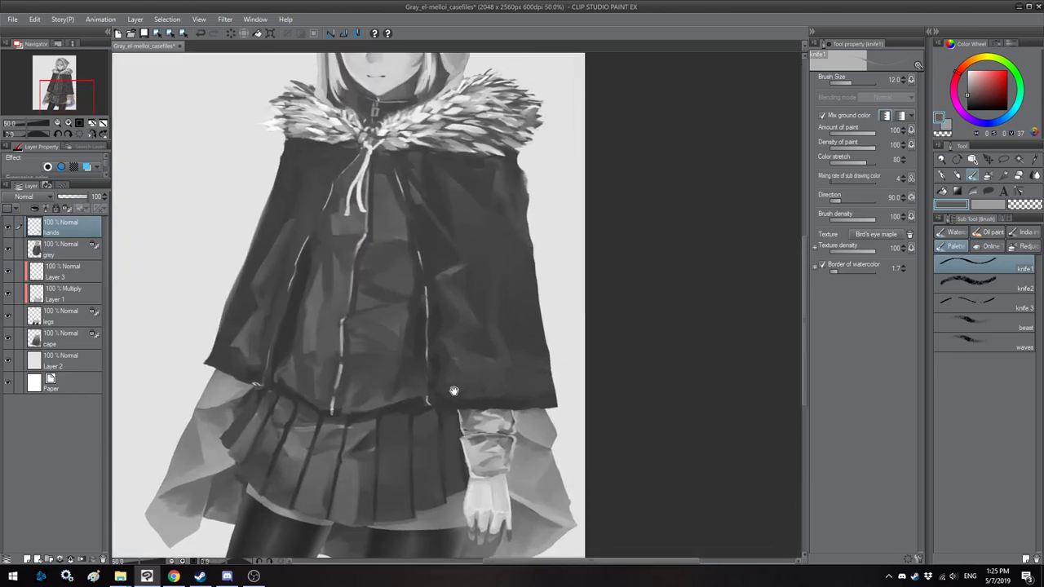
{"action": "scroll", "coordinate": [453, 391], "scroll_direction": "down", "scroll_amount": 2}
{"action": "scroll", "coordinate": [432, 365], "scroll_direction": "up", "scroll_amount": 4}
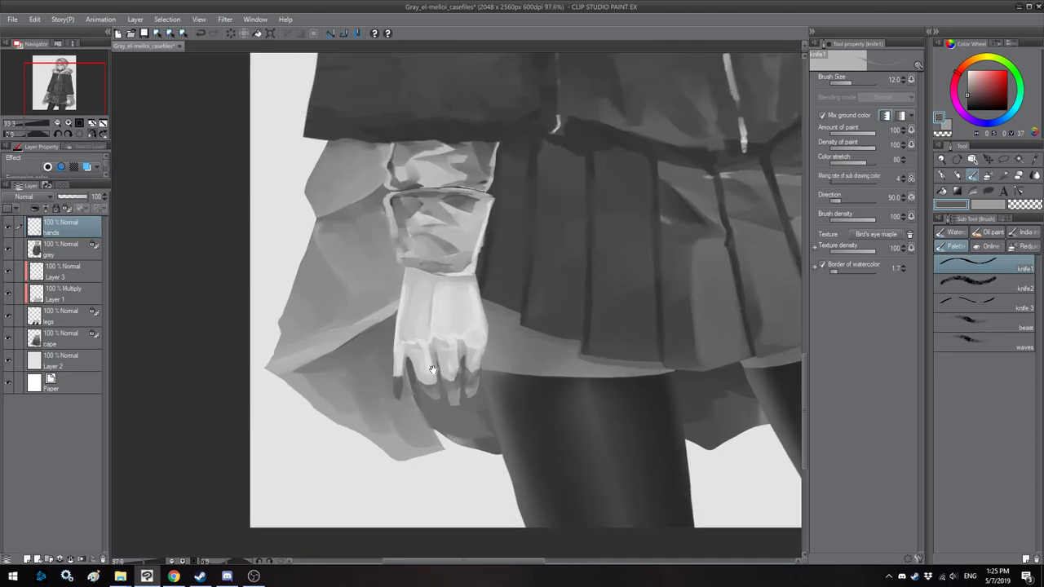
{"action": "scroll", "coordinate": [431, 366], "scroll_direction": "up", "scroll_amount": 5}
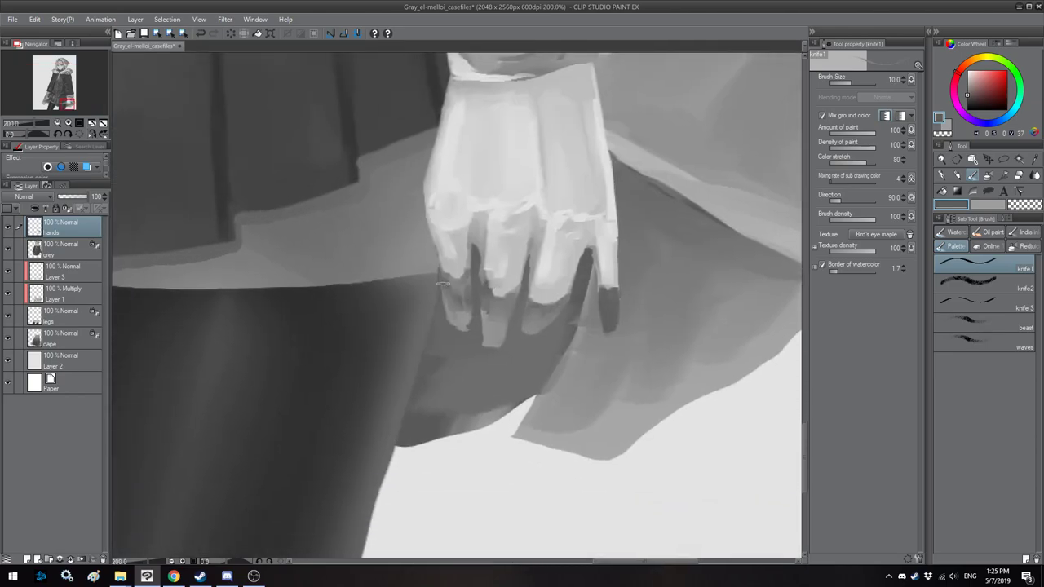
Step: Darken the innermost fingertip with the same dark grey at brush sizes 10 and 15
{"action": "mouse_move", "coordinate": [441, 273]}
{"action": "left_mouse_down"}
{"action": "mouse_move", "coordinate": [456, 316]}
{"action": "mouse_move", "coordinate": [465, 314]}
{"action": "mouse_move", "coordinate": [458, 325]}
{"action": "left_mouse_up"}
{"action": "key", "text": "bracketright"}
{"action": "key", "text": "bracketright"}
{"action": "key", "text": "h"}
{"action": "left_click_drag", "start_coordinate": [516, 283], "coordinate": [519, 288]}
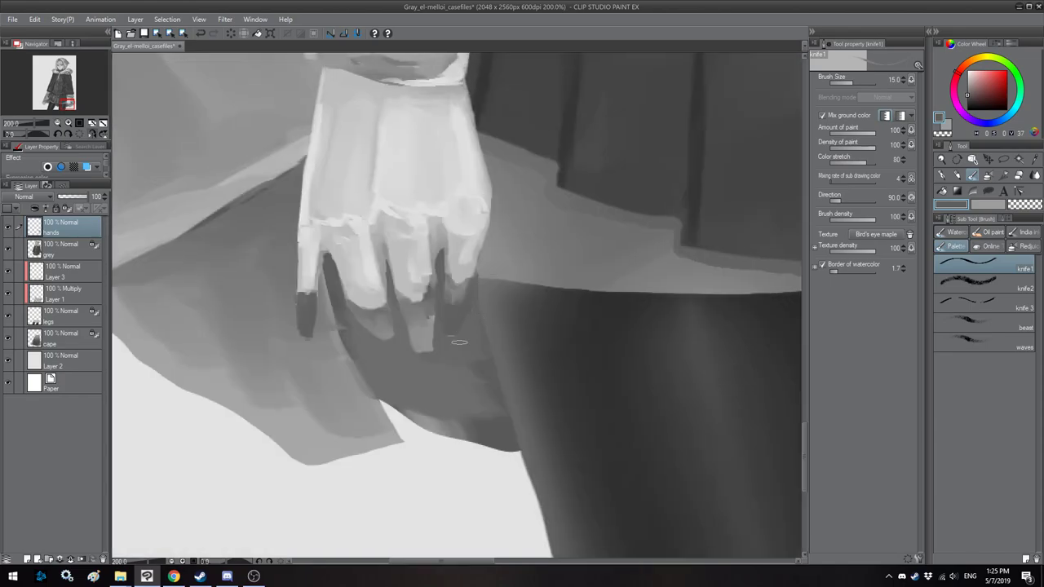
{"action": "scroll", "coordinate": [459, 256], "scroll_direction": "up", "scroll_amount": 1}
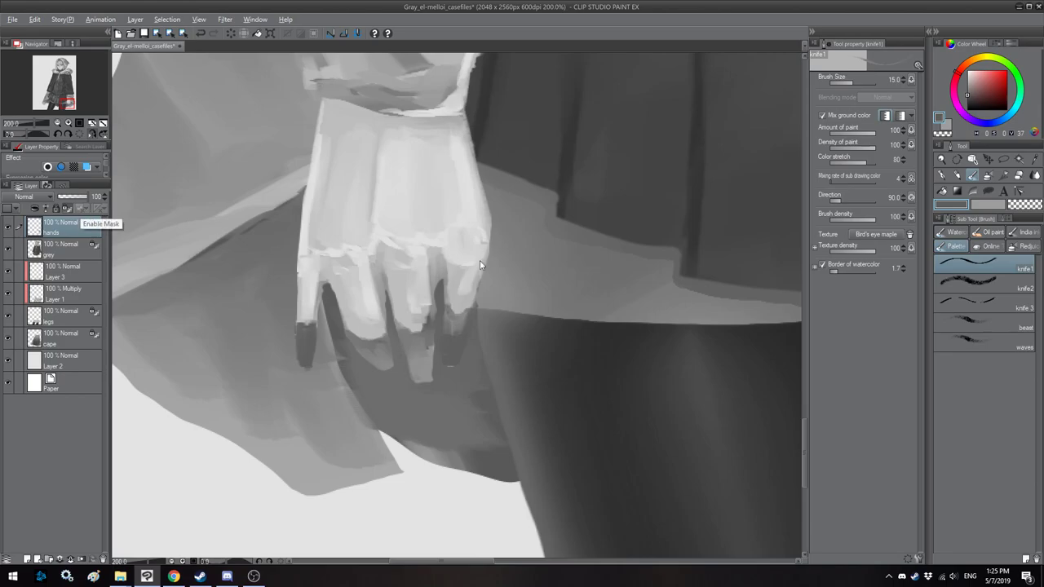
Step: Smooth the innermost finger's knuckle with sampled light greys
{"action": "left_click", "coordinate": [453, 242], "text": "alt"}
{"action": "left_click", "coordinate": [459, 263], "text": "alt"}
{"action": "left_click_drag", "start_coordinate": [450, 266], "coordinate": [478, 273]}
Step: Edge the inner fingertips with thin strokes of a sampled light grey at brush size 8
{"action": "left_click", "coordinate": [448, 237], "text": "alt"}
{"action": "key", "text": "bracketleft"}
{"action": "key", "text": "bracketleft"}
{"action": "key", "text": "bracketleft"}
{"action": "key", "text": "bracketright"}
{"action": "left_click_drag", "start_coordinate": [470, 310], "coordinate": [458, 362]}
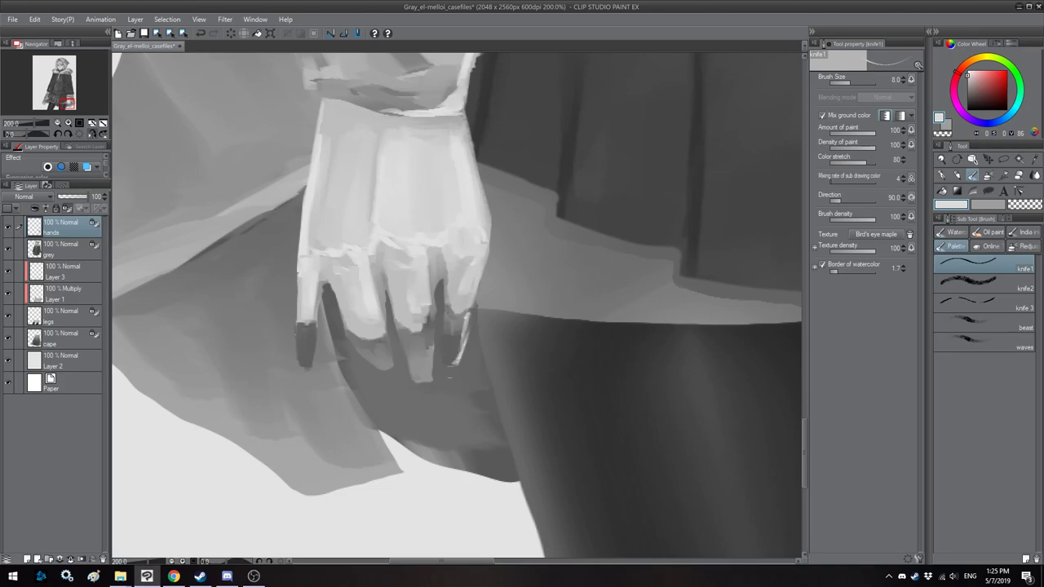
{"action": "key", "text": "bracketright"}
{"action": "left_click_drag", "start_coordinate": [433, 321], "coordinate": [428, 380]}
Step: Check the edged fingertips and the hand's proportions in normal and mirrored views
{"action": "scroll", "coordinate": [440, 410], "scroll_direction": "down", "scroll_amount": 2}
{"action": "key", "text": "h"}
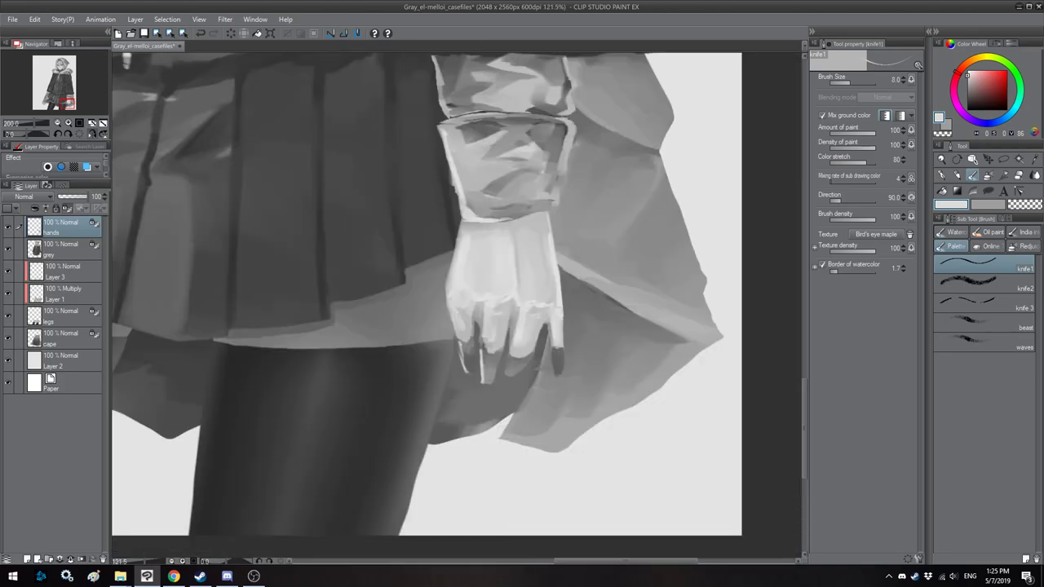
{"action": "scroll", "coordinate": [470, 394], "scroll_direction": "up", "scroll_amount": 1}
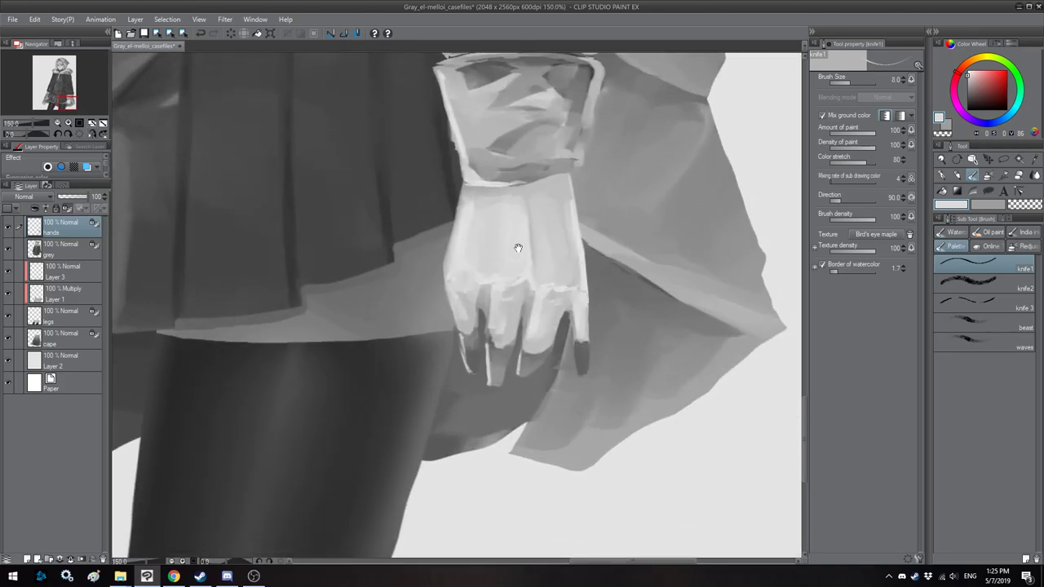
{"action": "left_click_drag", "start_coordinate": [520, 257], "coordinate": [530, 345]}
{"action": "key", "text": "h"}
{"action": "mouse_move", "coordinate": [412, 326]}
{"action": "left_mouse_down"}
{"action": "mouse_move", "coordinate": [438, 286]}
{"action": "mouse_move", "coordinate": [489, 326]}
{"action": "mouse_move", "coordinate": [488, 305]}
{"action": "left_mouse_up"}
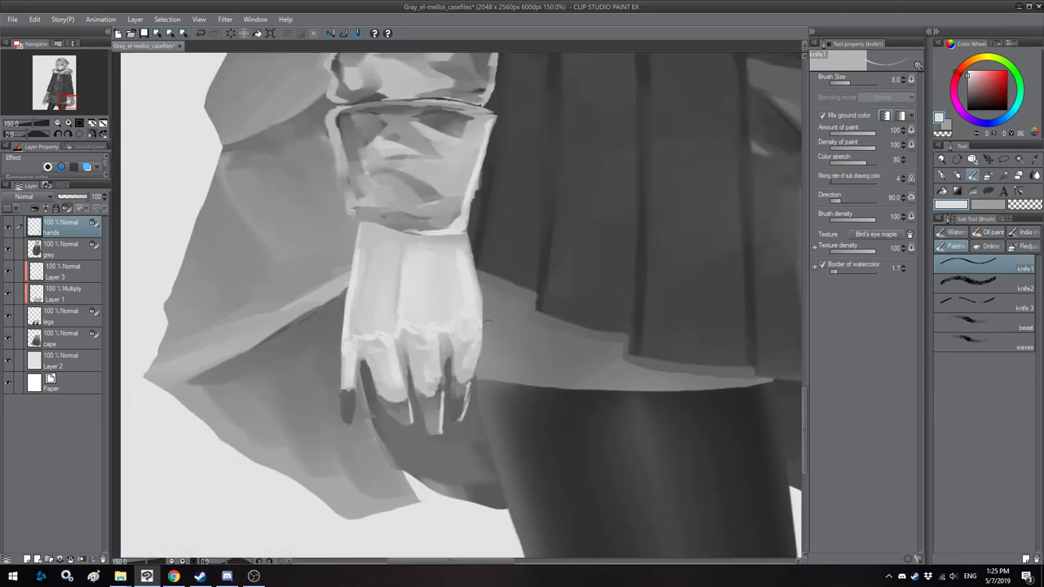
{"action": "key", "text": "h"}
{"action": "scroll", "coordinate": [496, 371], "scroll_direction": "down", "scroll_amount": 6}
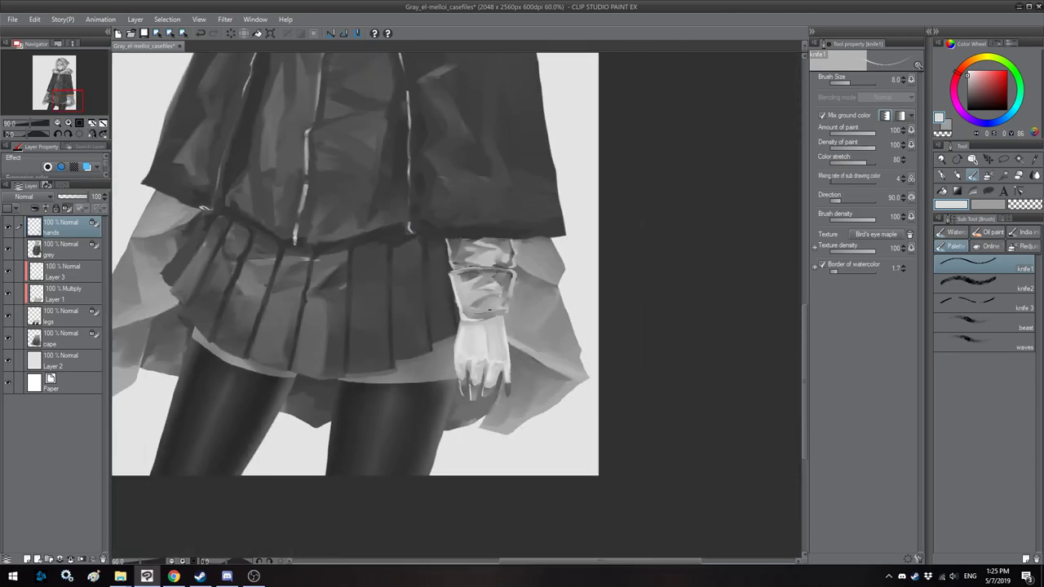
{"action": "scroll", "coordinate": [499, 371], "scroll_direction": "up", "scroll_amount": 7}
Step: Lasso the outermost finger, rotate it and move it inward toward the other fingers, then deselect
{"action": "key", "text": "m"}
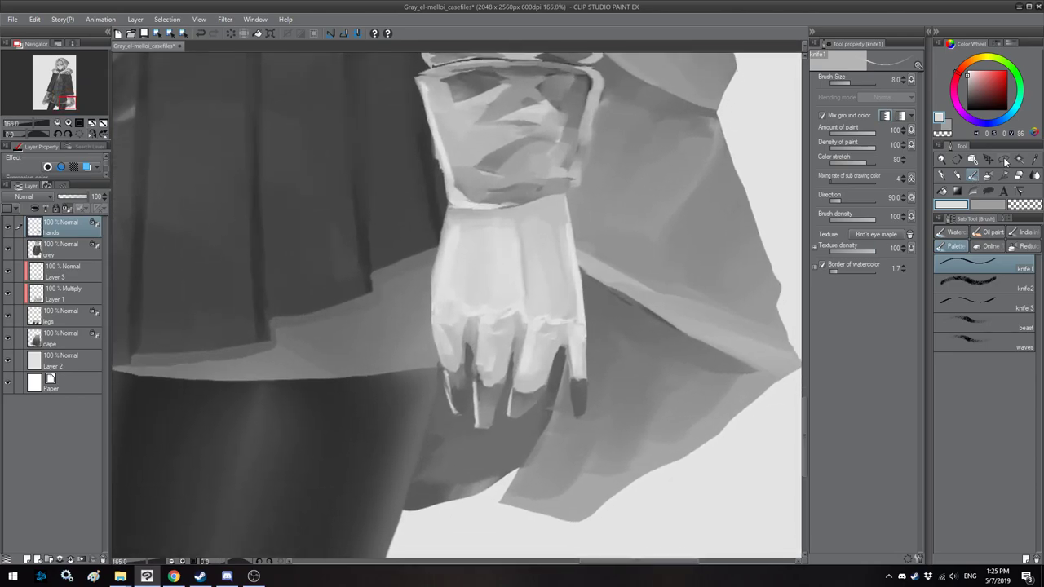
{"action": "mouse_move", "coordinate": [595, 300]}
{"action": "left_mouse_down"}
{"action": "mouse_move", "coordinate": [611, 342]}
{"action": "mouse_move", "coordinate": [568, 337]}
{"action": "left_mouse_up"}
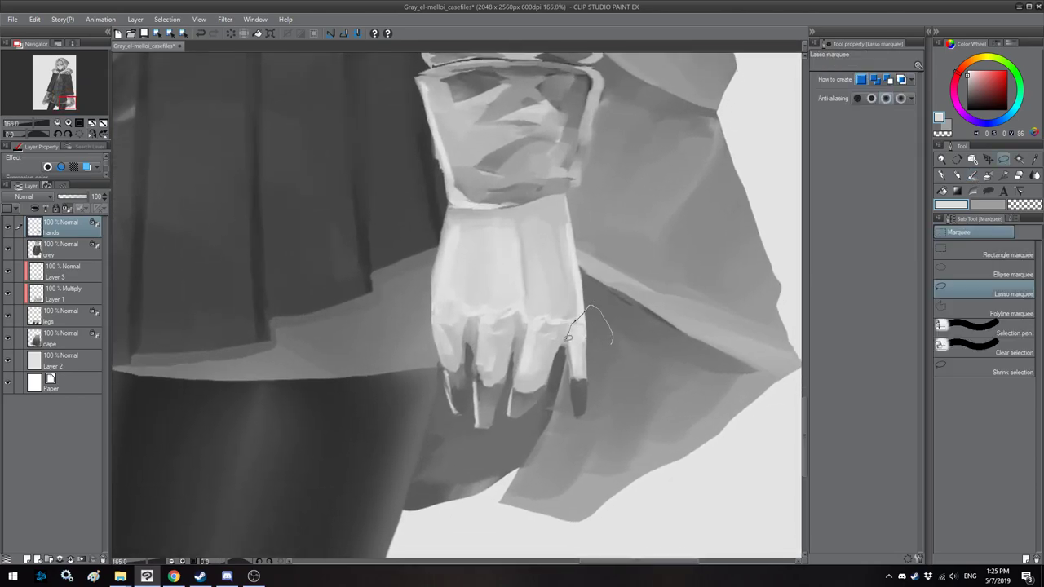
{"action": "left_click_drag", "start_coordinate": [560, 379], "coordinate": [613, 387]}
{"action": "key", "text": "ctrl+t"}
{"action": "mouse_move", "coordinate": [611, 438]}
{"action": "left_mouse_down"}
{"action": "mouse_move", "coordinate": [594, 441]}
{"action": "mouse_move", "coordinate": [592, 431]}
{"action": "left_mouse_up"}
{"action": "left_click_drag", "start_coordinate": [587, 377], "coordinate": [578, 375]}
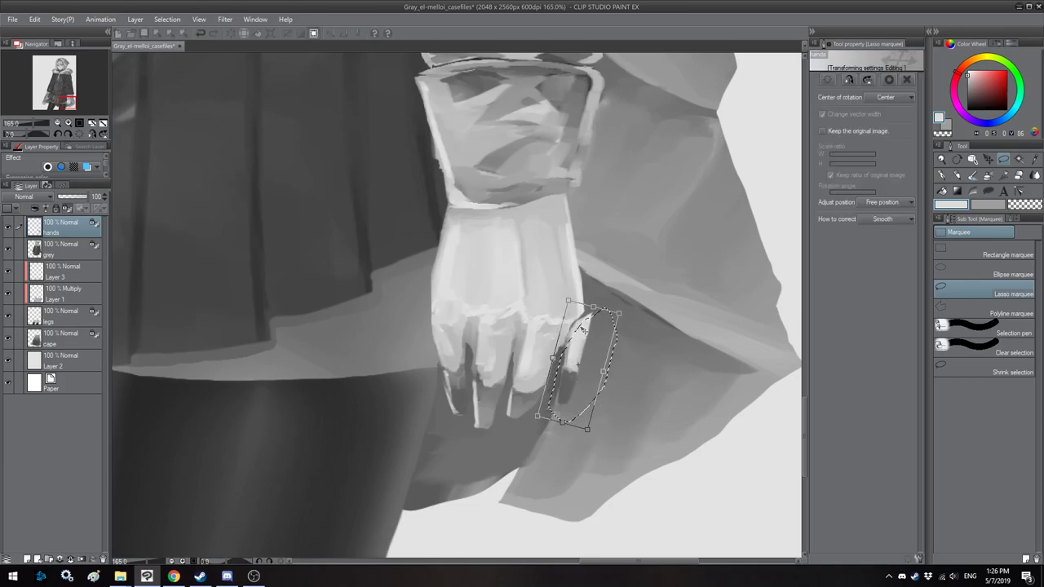
{"action": "left_click_drag", "start_coordinate": [578, 328], "coordinate": [575, 329]}
{"action": "key", "text": "Return"}
{"action": "key", "text": "ctrl+d"}
Step: Outline the outermost fingertip with thin light strokes at brush sizes 2.5 and 4
{"action": "key", "text": "h"}
{"action": "left_click_drag", "start_coordinate": [405, 291], "coordinate": [424, 292]}
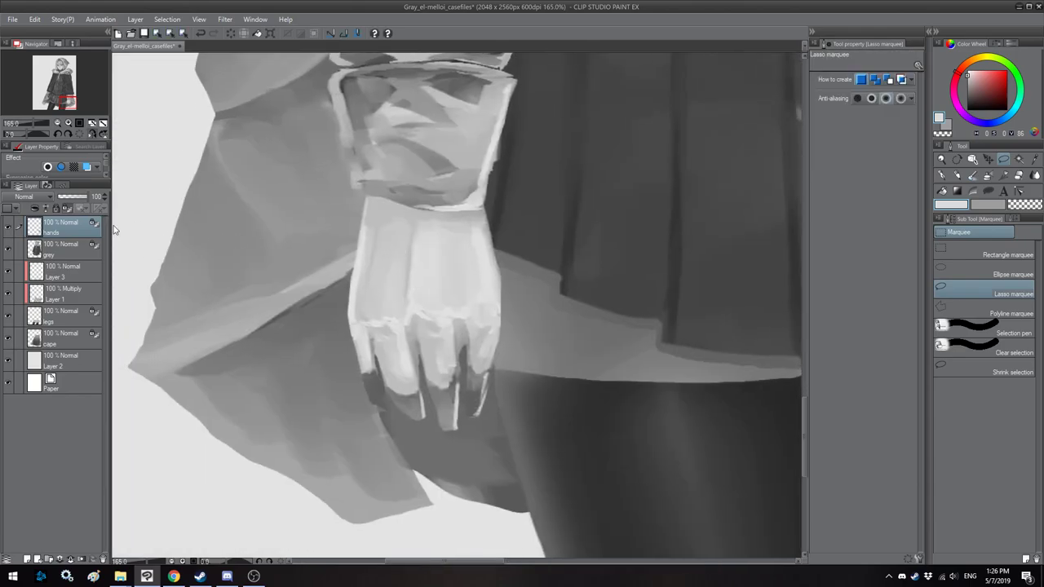
{"action": "scroll", "coordinate": [391, 351], "scroll_direction": "up", "scroll_amount": 4}
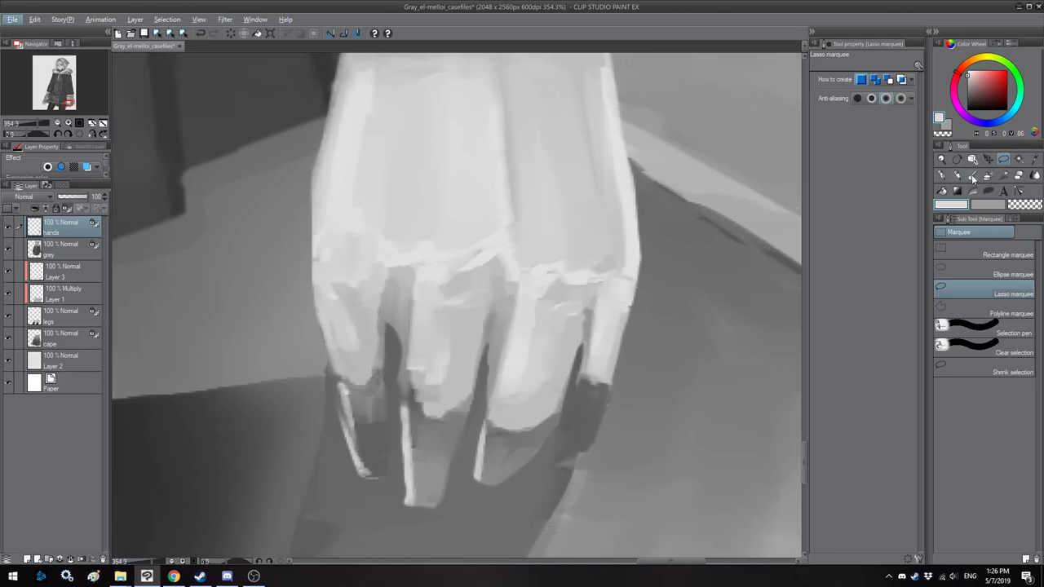
{"action": "key", "text": "b"}
{"action": "key", "text": "bracketleft"}
{"action": "mouse_move", "coordinate": [610, 377]}
{"action": "left_mouse_down"}
{"action": "mouse_move", "coordinate": [620, 318]}
{"action": "mouse_move", "coordinate": [590, 389]}
{"action": "left_mouse_up"}
{"action": "key", "text": "bracketleft"}
{"action": "key", "text": "bracketleft"}
{"action": "key", "text": "bracketleft"}
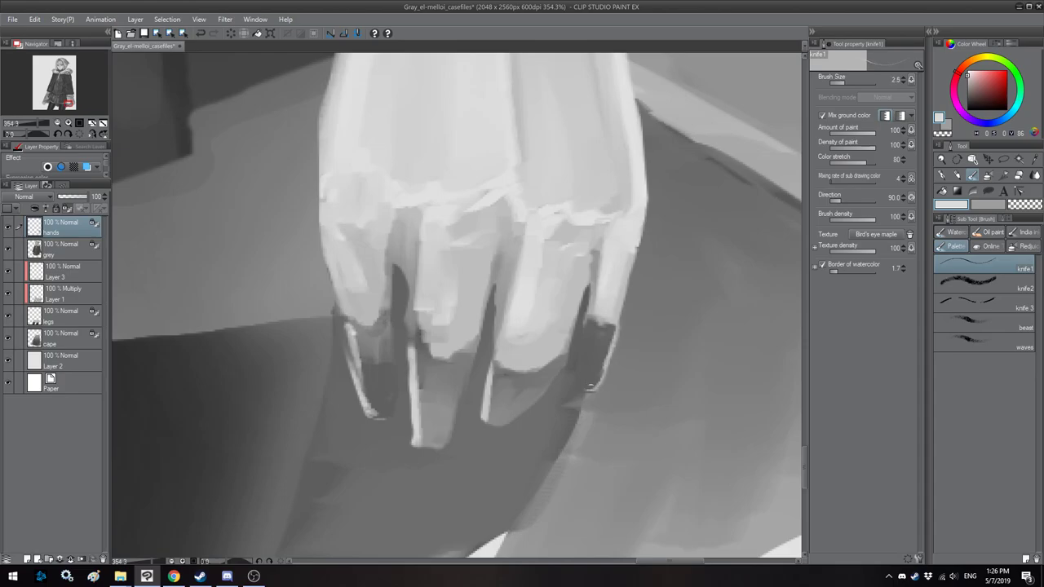
{"action": "key", "text": "bracketright"}
{"action": "key", "text": "bracketright"}
{"action": "left_click_drag", "start_coordinate": [581, 330], "coordinate": [578, 389]}
Step: Check the finger outlines and hand shape in mirrored, normal and upside-down views
{"action": "left_click_drag", "start_coordinate": [510, 365], "coordinate": [375, 366]}
{"action": "key", "text": "h"}
{"action": "left_click_drag", "start_coordinate": [457, 310], "coordinate": [441, 373]}
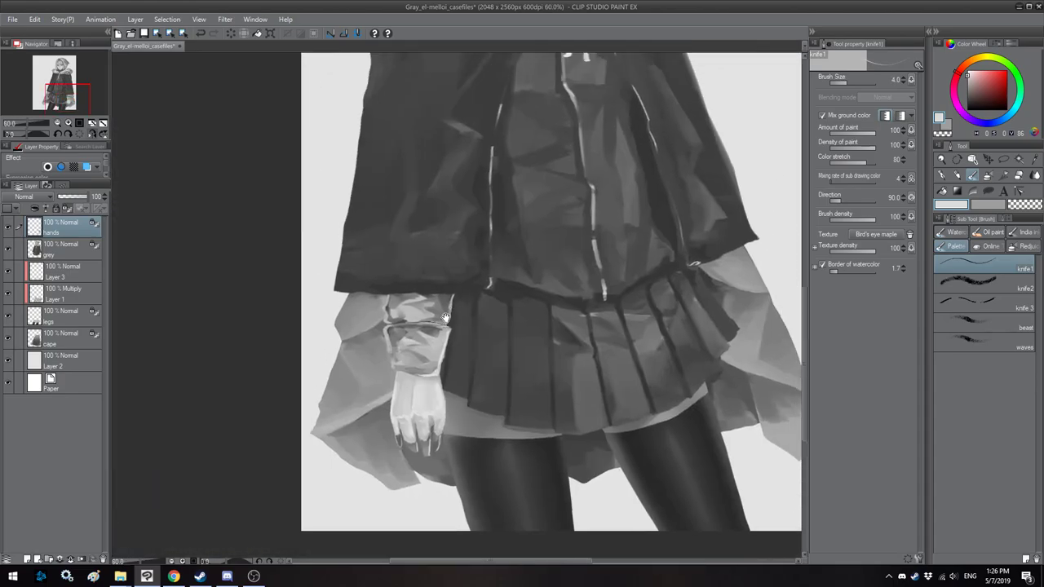
{"action": "key", "text": "h"}
{"action": "left_click_drag", "start_coordinate": [501, 395], "coordinate": [441, 322]}
{"action": "scroll", "coordinate": [482, 376], "scroll_direction": "up", "scroll_amount": 5}
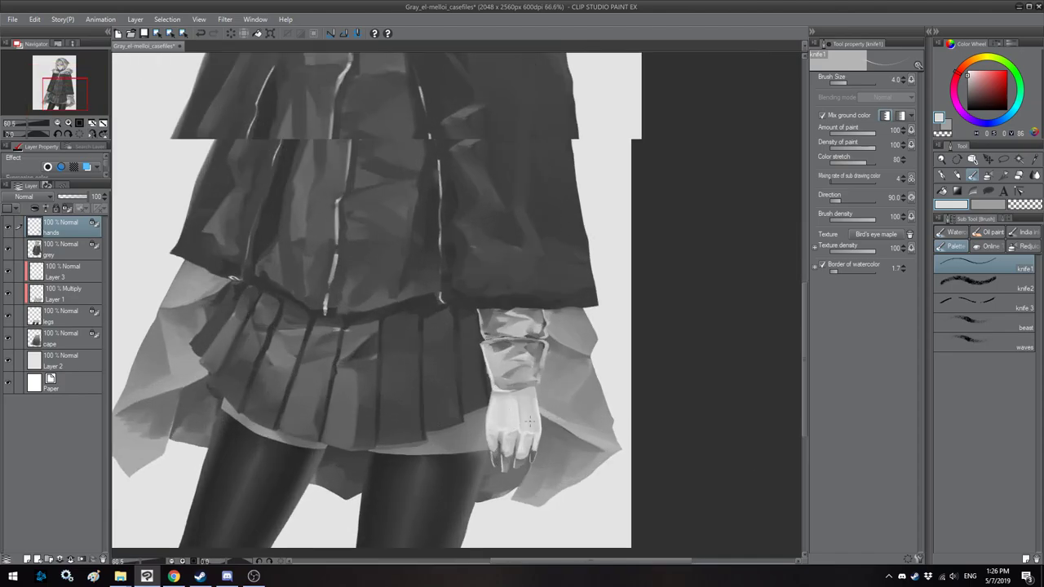
{"action": "scroll", "coordinate": [477, 406], "scroll_direction": "up", "scroll_amount": 4}
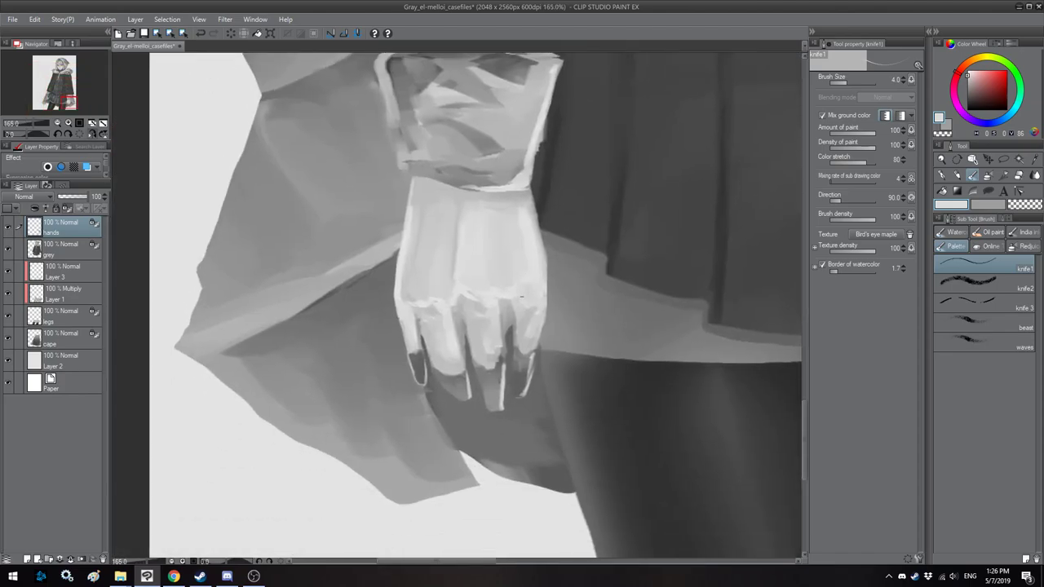
{"action": "key", "text": "minus"}
{"action": "key", "text": "minus"}
{"action": "key", "text": "minus"}
{"action": "key", "text": "minus"}
{"action": "key", "text": "minus"}
{"action": "key", "text": "minus"}
{"action": "key", "text": "minus"}
{"action": "key", "text": "minus"}
{"action": "key", "text": "minus"}
{"action": "key", "text": "minus"}
{"action": "key", "text": "minus"}
{"action": "key", "text": "h"}
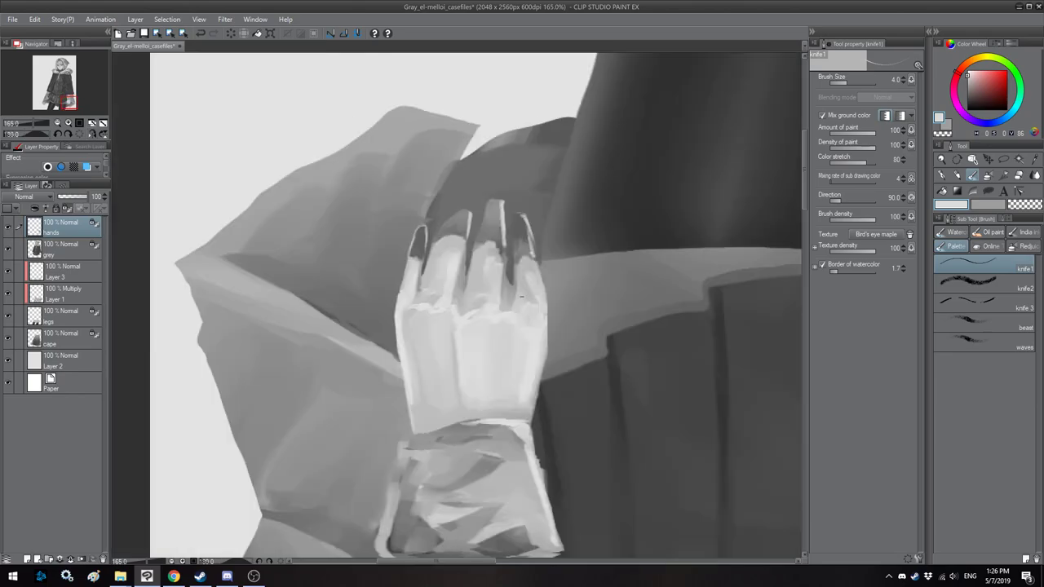
{"action": "left_click_drag", "start_coordinate": [530, 296], "coordinate": [506, 299]}
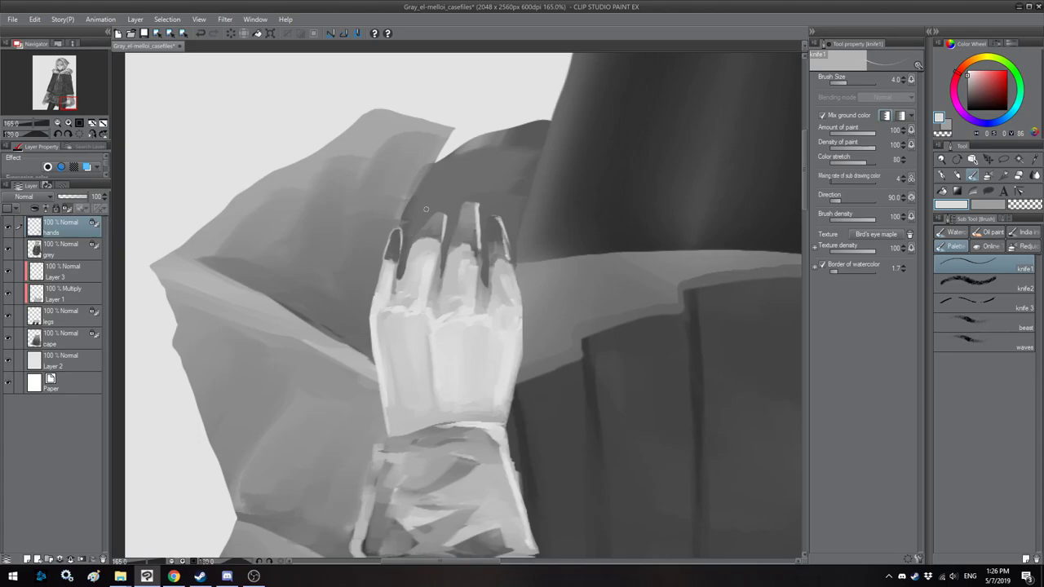
Step: Rework the fingertips and finger highlights with sampled mid and light greys at brush sizes 10 and 15
{"action": "left_click_drag", "start_coordinate": [456, 196], "coordinate": [455, 199]}
{"action": "left_click", "coordinate": [467, 199], "text": "alt"}
{"action": "left_click", "coordinate": [432, 247], "text": "alt"}
{"action": "left_click", "coordinate": [430, 237], "text": "alt"}
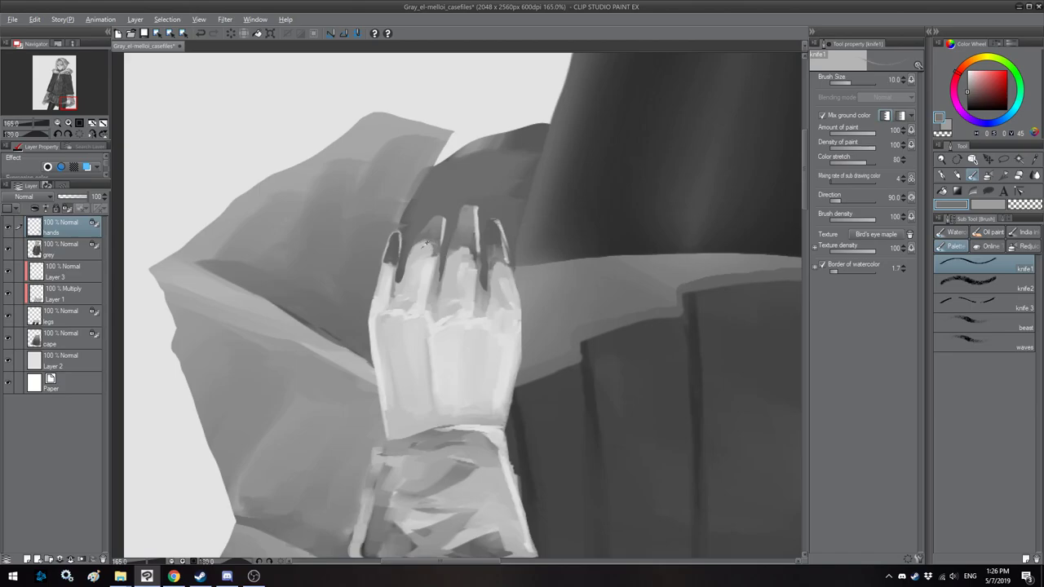
{"action": "mouse_move", "coordinate": [415, 242]}
{"action": "left_mouse_down"}
{"action": "mouse_move", "coordinate": [437, 217]}
{"action": "mouse_move", "coordinate": [432, 242]}
{"action": "mouse_move", "coordinate": [429, 222]}
{"action": "mouse_move", "coordinate": [470, 203]}
{"action": "mouse_move", "coordinate": [489, 243]}
{"action": "left_mouse_up"}
{"action": "key", "text": "bracketright"}
{"action": "left_click", "coordinate": [425, 246], "text": "alt"}
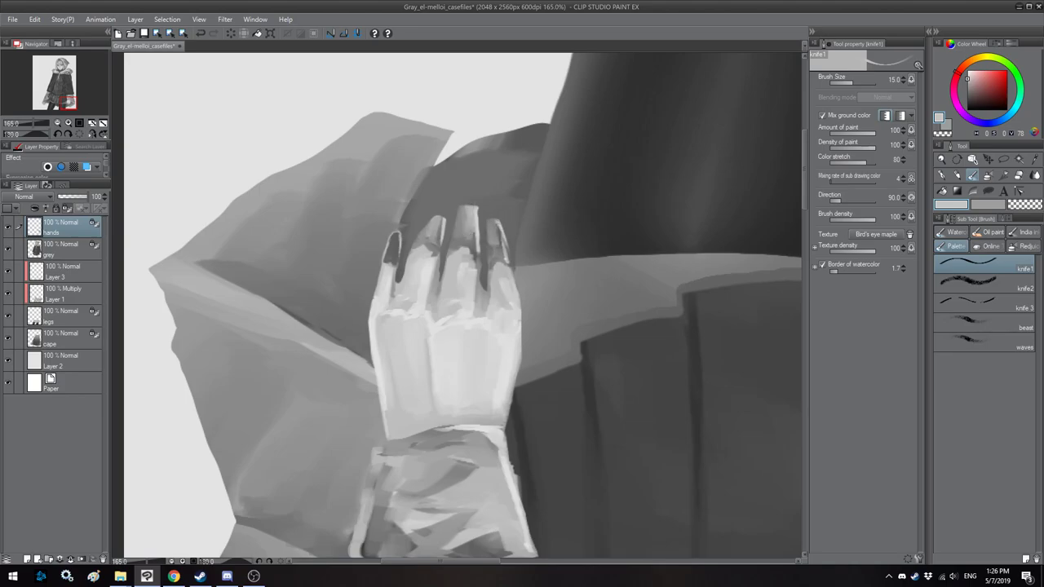
{"action": "left_click_drag", "start_coordinate": [503, 294], "coordinate": [474, 246]}
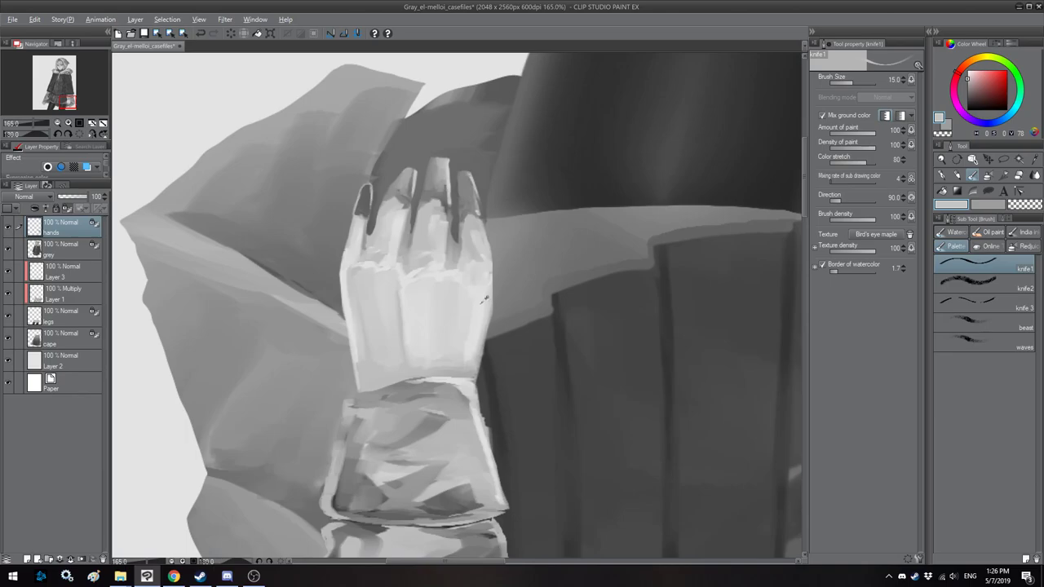
Step: Create a new layer directly above the grey layer and name it thumb
{"action": "left_click", "coordinate": [482, 307], "text": "alt"}
{"action": "left_click", "coordinate": [62, 248]}
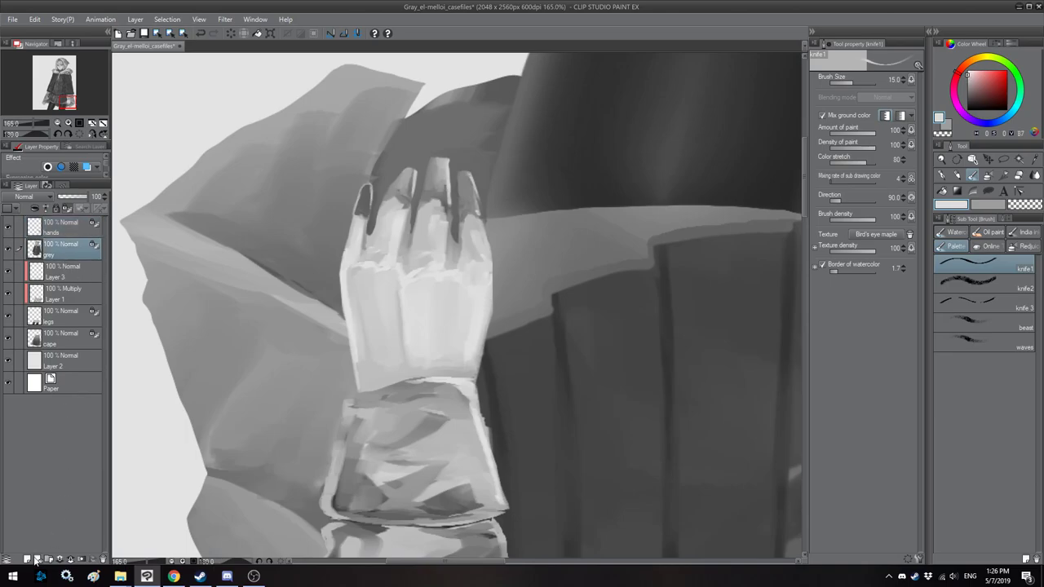
{"action": "left_click", "coordinate": [34, 557]}
{"action": "double_click", "coordinate": [63, 249]}
{"action": "type", "text": "g"}
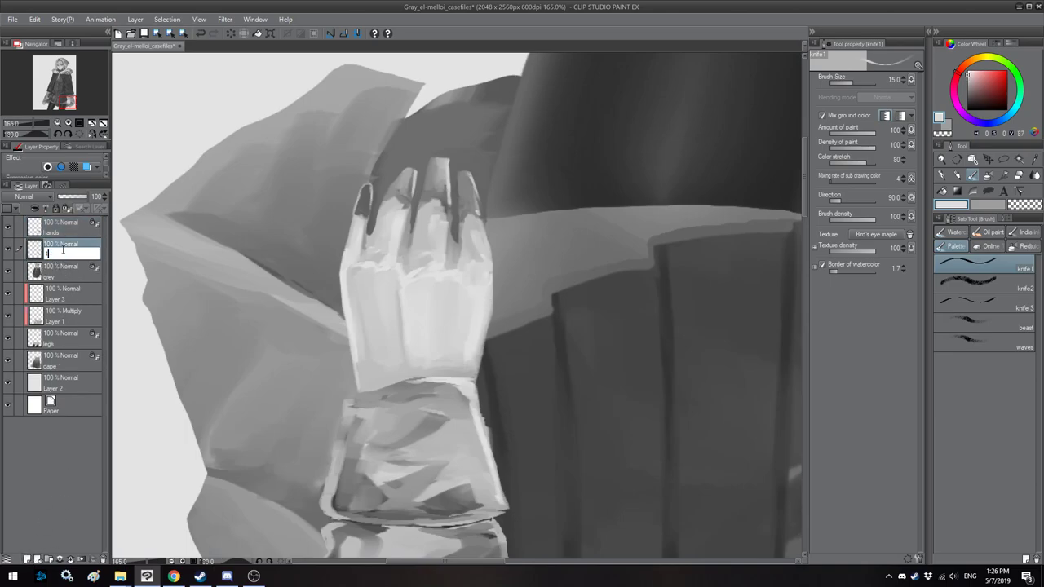
{"action": "key", "text": "Return"}
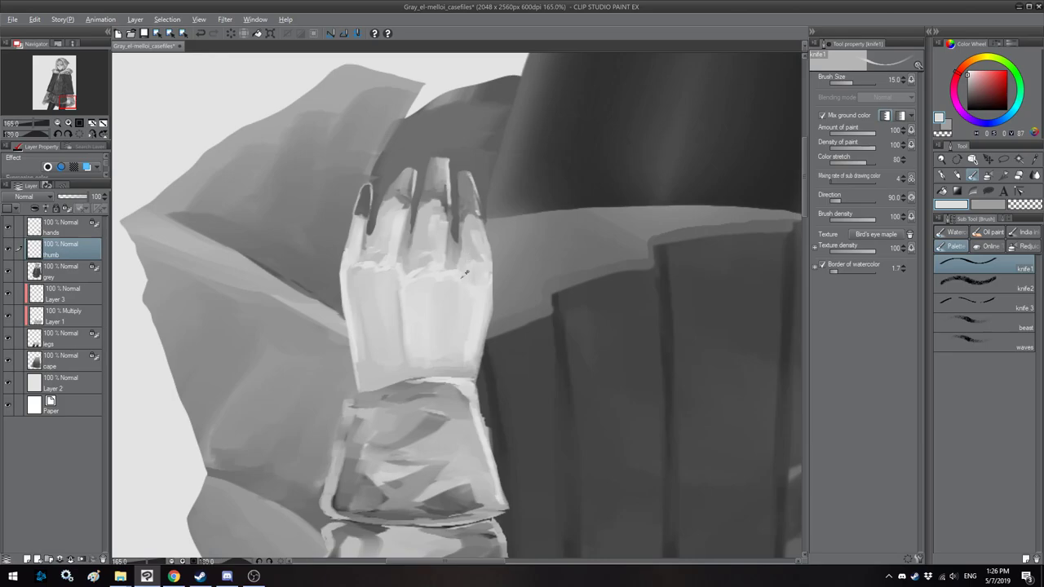
Step: Paint the thumb beside the hand in a sampled light grey, using brush sizes 20 and 12
{"action": "left_click", "coordinate": [459, 296], "text": "alt"}
{"action": "key", "text": "bracketright"}
{"action": "mouse_move", "coordinate": [481, 325]}
{"action": "left_mouse_down"}
{"action": "mouse_move", "coordinate": [495, 300]}
{"action": "mouse_move", "coordinate": [477, 351]}
{"action": "left_mouse_up"}
{"action": "mouse_move", "coordinate": [502, 305]}
{"action": "left_mouse_down"}
{"action": "mouse_move", "coordinate": [484, 358]}
{"action": "mouse_move", "coordinate": [522, 225]}
{"action": "mouse_move", "coordinate": [494, 240]}
{"action": "mouse_move", "coordinate": [498, 289]}
{"action": "left_mouse_up"}
{"action": "key", "text": "bracketright"}
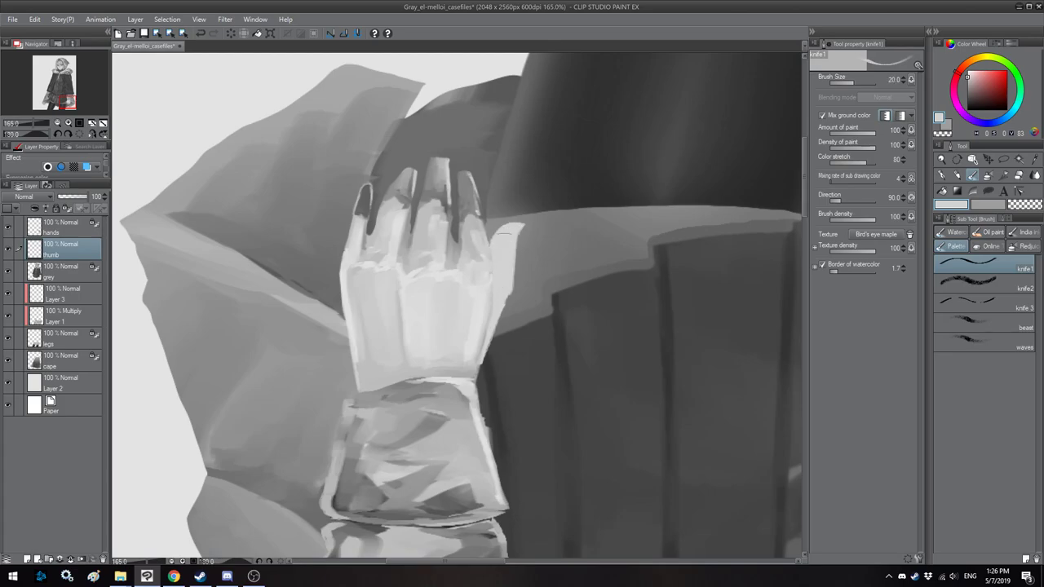
{"action": "key", "text": "bracketleft"}
{"action": "key", "text": "bracketleft"}
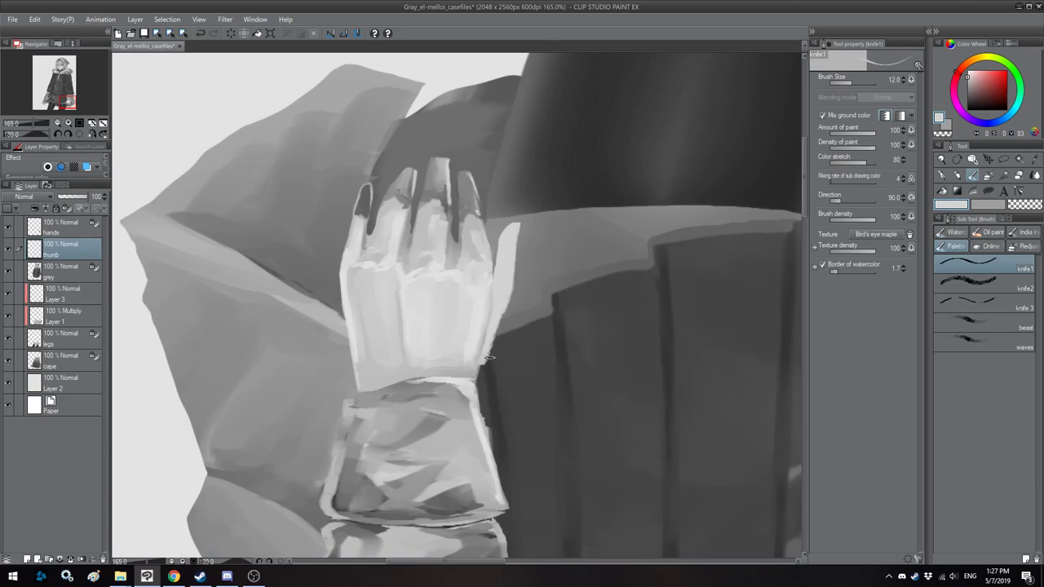
Step: Transform the thumb: rotate it outward and move it down so its base meets the wrist
{"action": "key", "text": "ctrl+shift+t"}
{"action": "left_click_drag", "start_coordinate": [498, 222], "coordinate": [505, 223]}
{"action": "left_click_drag", "start_coordinate": [501, 302], "coordinate": [506, 292]}
{"action": "left_click_drag", "start_coordinate": [489, 221], "coordinate": [476, 202]}
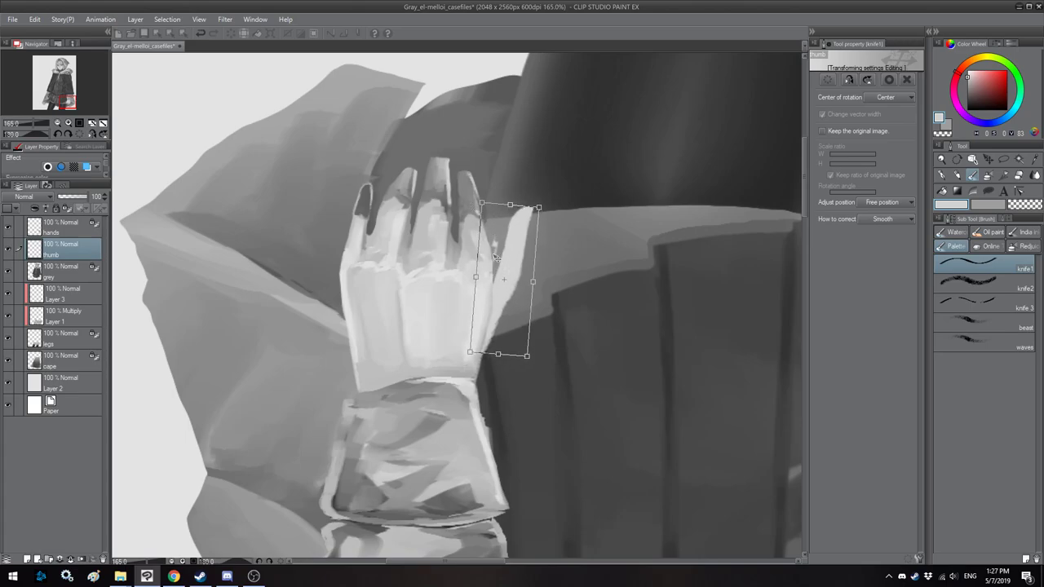
{"action": "mouse_move", "coordinate": [475, 276]}
{"action": "left_mouse_down"}
{"action": "mouse_move", "coordinate": [505, 270]}
{"action": "mouse_move", "coordinate": [490, 314]}
{"action": "left_mouse_up"}
{"action": "left_click_drag", "start_coordinate": [609, 293], "coordinate": [613, 307]}
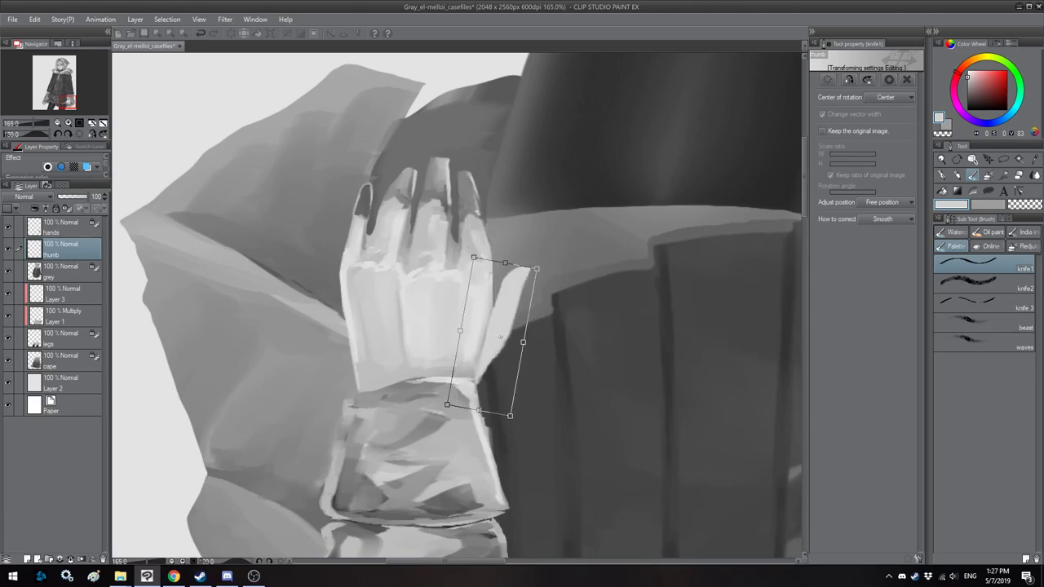
{"action": "left_click_drag", "start_coordinate": [495, 339], "coordinate": [507, 344]}
{"action": "left_click_drag", "start_coordinate": [608, 298], "coordinate": [613, 315]}
{"action": "left_click_drag", "start_coordinate": [504, 359], "coordinate": [496, 352]}
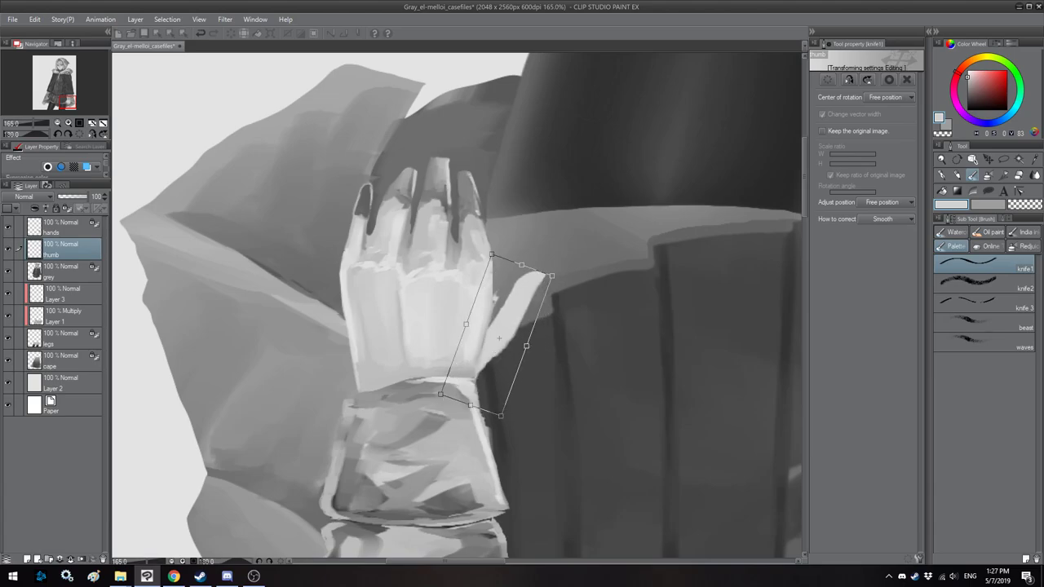
{"action": "key", "text": "Return"}
Step: Refine the thumb's shape and its join to the wrist in rotated and mirrored views at brush sizes 12 and 15
{"action": "key", "text": "asciicircum"}
{"action": "key", "text": "asciicircum"}
{"action": "key", "text": "asciicircum"}
{"action": "key", "text": "asciicircum"}
{"action": "key", "text": "asciicircum"}
{"action": "key", "text": "asciicircum"}
{"action": "key", "text": "asciicircum"}
{"action": "key", "text": "asciicircum"}
{"action": "key", "text": "asciicircum"}
{"action": "key", "text": "asciicircum"}
{"action": "key", "text": "asciicircum"}
{"action": "key", "text": "asciicircum"}
{"action": "key", "text": "asciicircum"}
{"action": "key", "text": "asciicircum"}
{"action": "key", "text": "asciicircum"}
{"action": "key", "text": "asciicircum"}
{"action": "key", "text": "asciicircum"}
{"action": "key", "text": "asciicircum"}
{"action": "key", "text": "asciicircum"}
{"action": "key", "text": "asciicircum"}
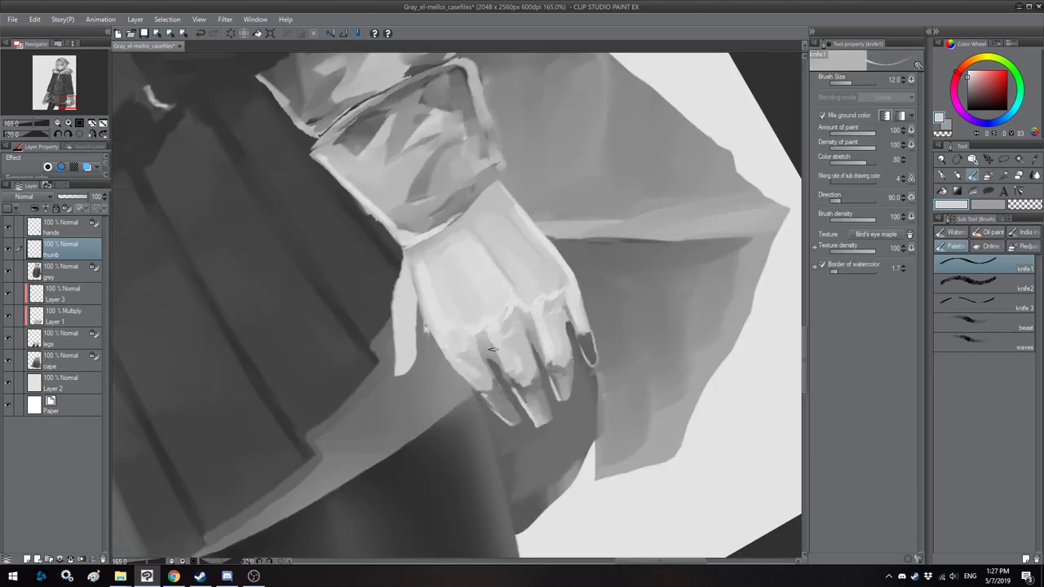
{"action": "key", "text": "asciicircum"}
{"action": "key", "text": "asciicircum"}
{"action": "key", "text": "h"}
{"action": "key", "text": "asciicircum"}
{"action": "mouse_move", "coordinate": [477, 268]}
{"action": "left_mouse_down"}
{"action": "mouse_move", "coordinate": [466, 257]}
{"action": "mouse_move", "coordinate": [475, 249]}
{"action": "left_mouse_up"}
{"action": "key", "text": "h"}
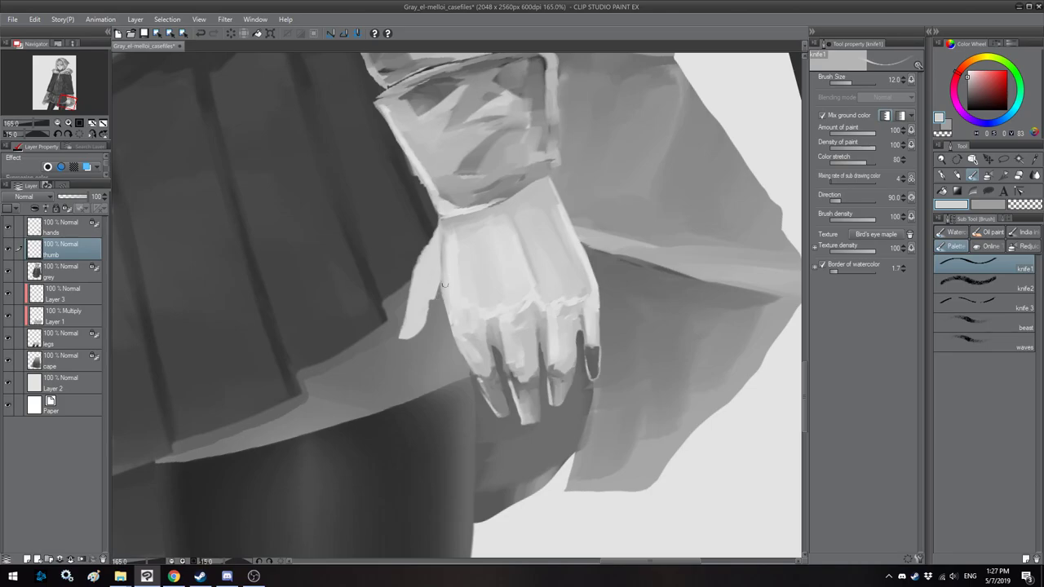
{"action": "key", "text": "h"}
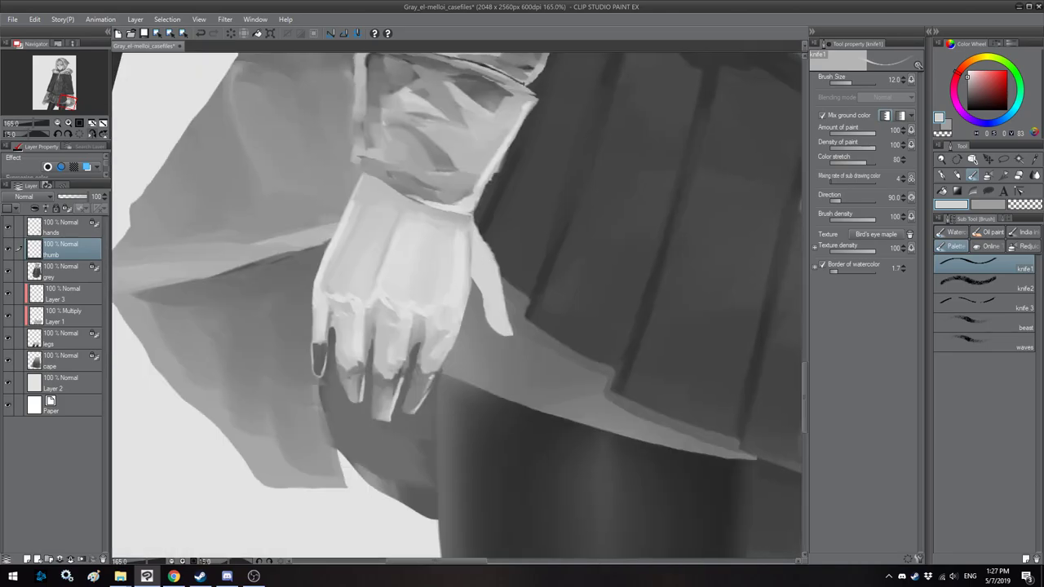
{"action": "left_click_drag", "start_coordinate": [473, 276], "coordinate": [488, 295]}
{"action": "key", "text": "h"}
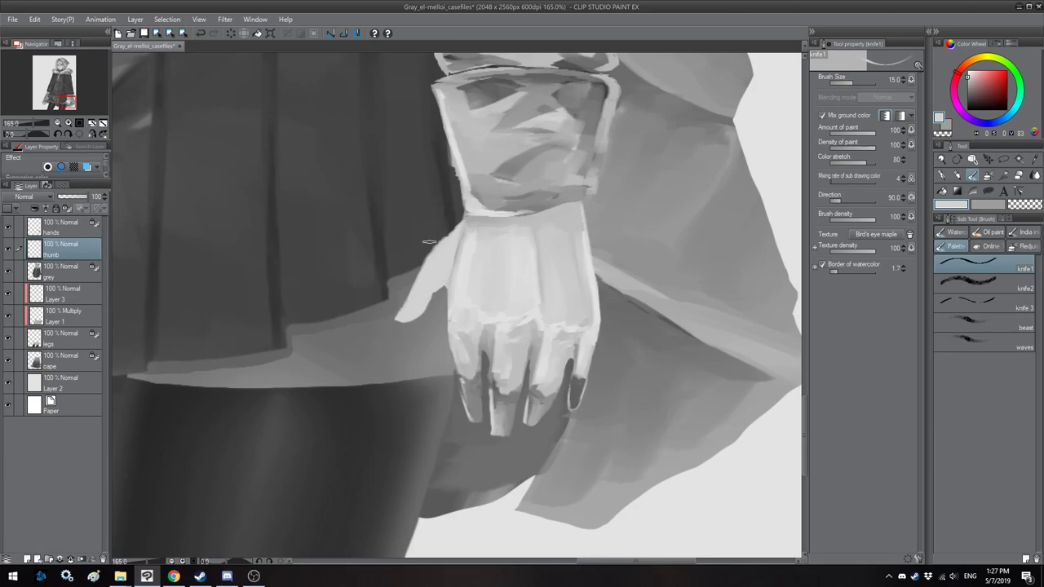
Step: Check the hand and thumb against the whole figure in normal and mirrored views
{"action": "scroll", "coordinate": [430, 243], "scroll_direction": "down", "scroll_amount": 3}
{"action": "key", "text": "h"}
{"action": "left_click_drag", "start_coordinate": [442, 187], "coordinate": [400, 310]}
{"action": "scroll", "coordinate": [407, 292], "scroll_direction": "down", "scroll_amount": 5}
{"action": "key", "text": "h"}
{"action": "left_click_drag", "start_coordinate": [491, 207], "coordinate": [476, 290]}
{"action": "key", "text": "h"}
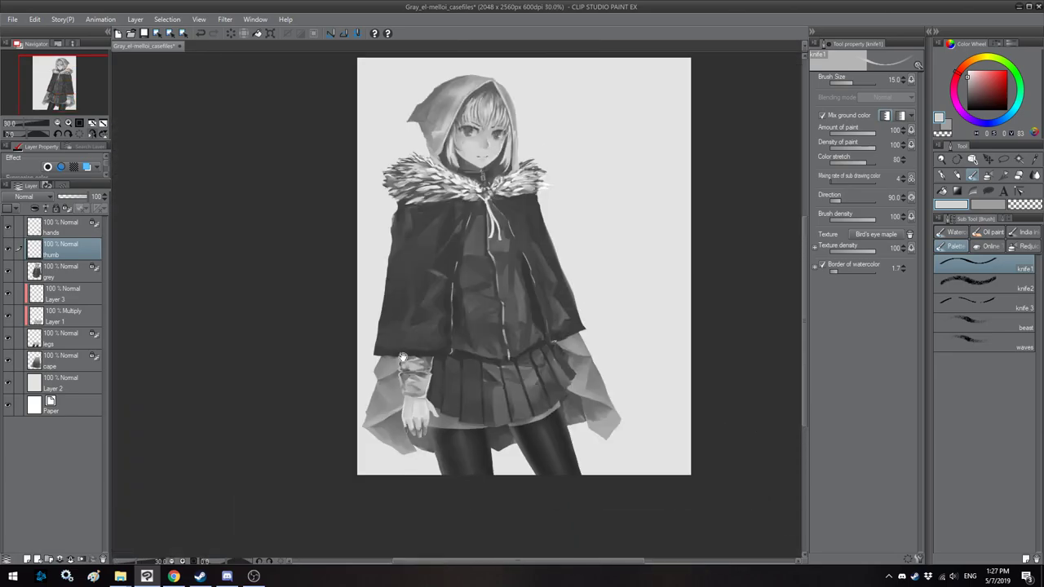
{"action": "left_click_drag", "start_coordinate": [403, 358], "coordinate": [441, 279]}
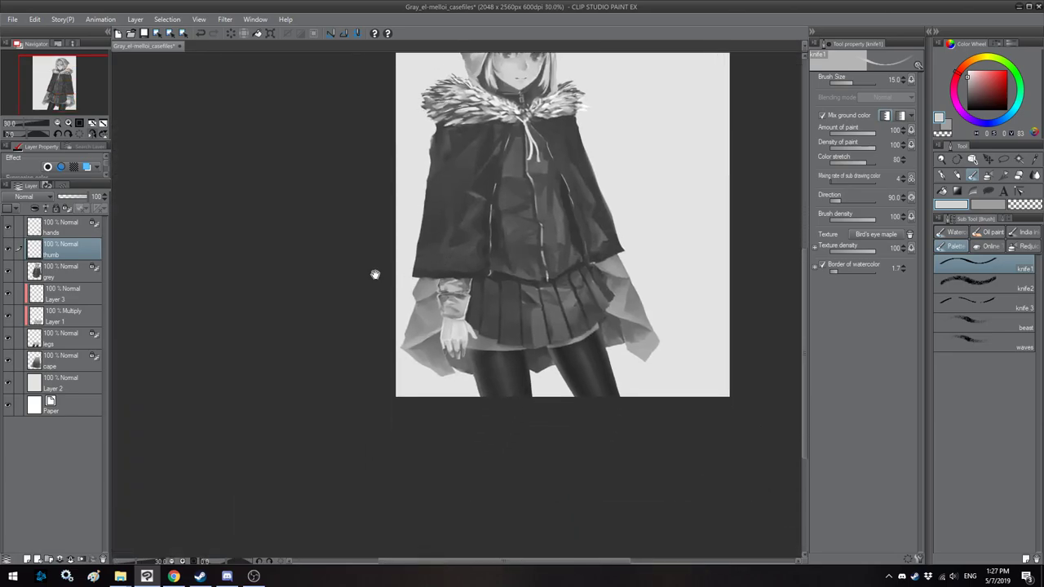
Step: Merge the hands and thumb layers into one layer and rename it hand
{"action": "right_click", "coordinate": [76, 228]}
{"action": "left_click", "coordinate": [106, 301]}
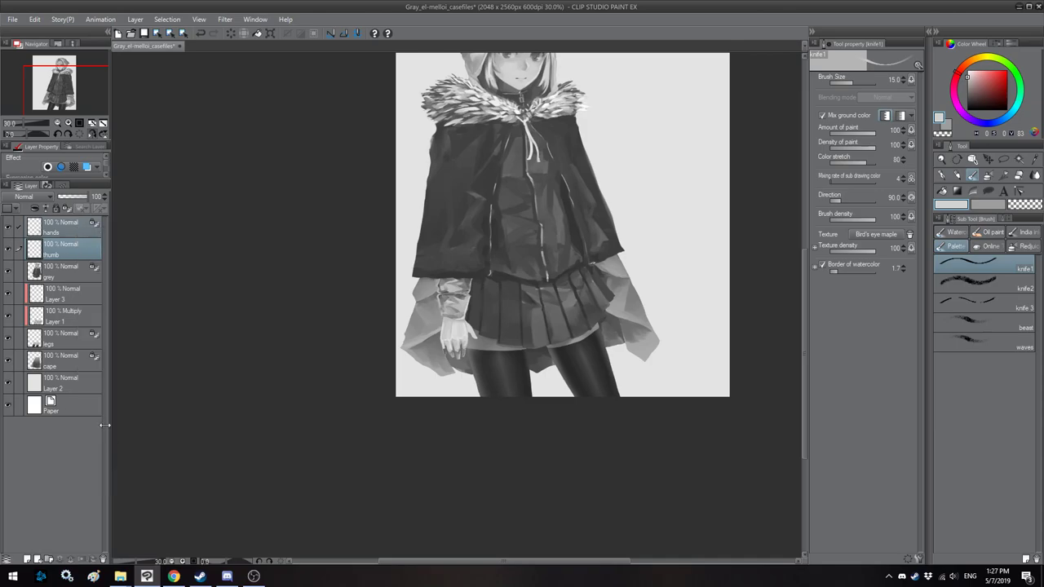
{"action": "double_click", "coordinate": [53, 233]}
{"action": "type", "text": "hand"}
{"action": "key", "text": "Return"}
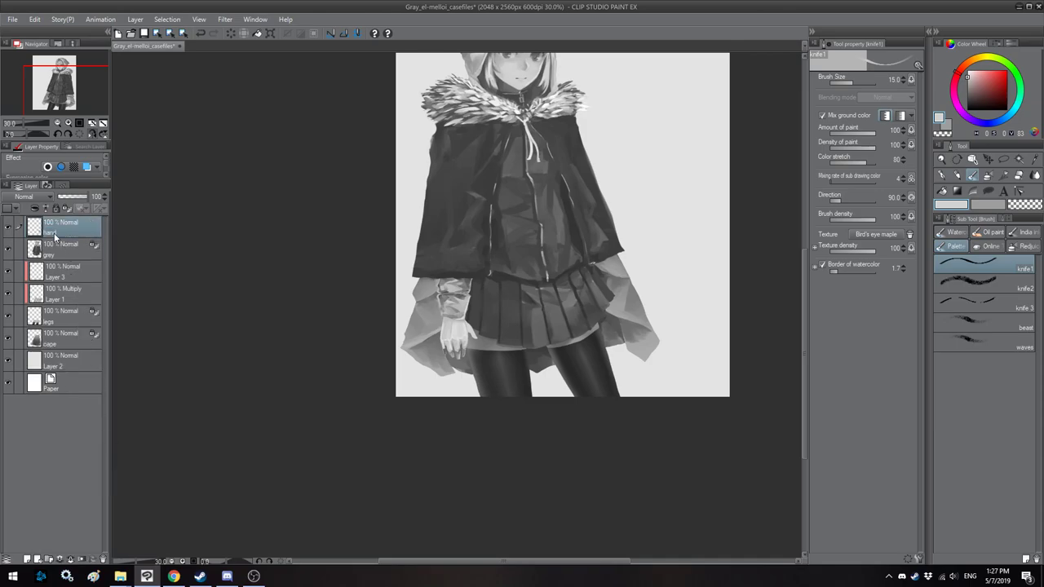
Step: Stretch the sleeve and hand downward with a transform to lengthen the forearm, checking the proportions in the mirrored view
{"action": "key", "text": "ctrl+t"}
{"action": "scroll", "coordinate": [424, 311], "scroll_direction": "up", "scroll_amount": 4}
{"action": "key", "text": "^"}
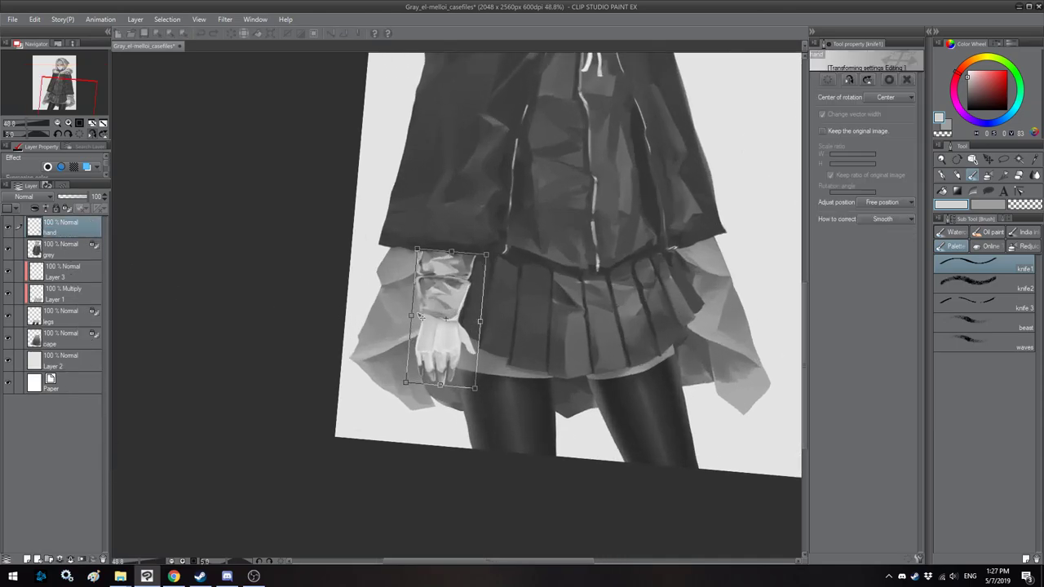
{"action": "key", "text": "Return"}
{"action": "scroll", "coordinate": [426, 312], "scroll_direction": "up", "scroll_amount": 7}
{"action": "key", "text": "-"}
{"action": "key", "text": "ctrl+t"}
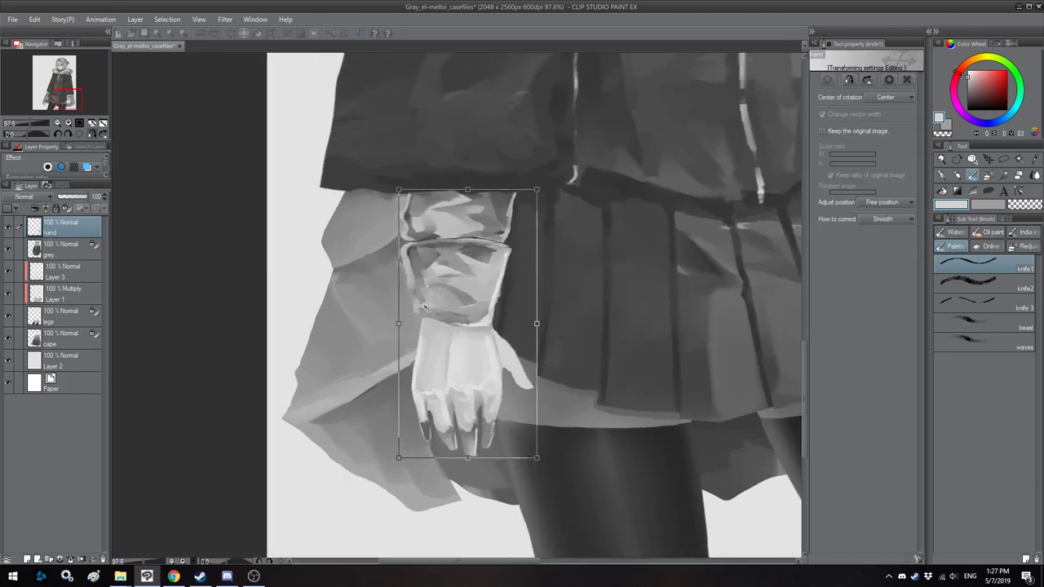
{"action": "left_click_drag", "start_coordinate": [467, 457], "coordinate": [467, 549]}
{"action": "scroll", "coordinate": [512, 396], "scroll_direction": "down", "scroll_amount": 2}
{"action": "scroll", "coordinate": [517, 362], "scroll_direction": "down", "scroll_amount": 5}
{"action": "key", "text": "h"}
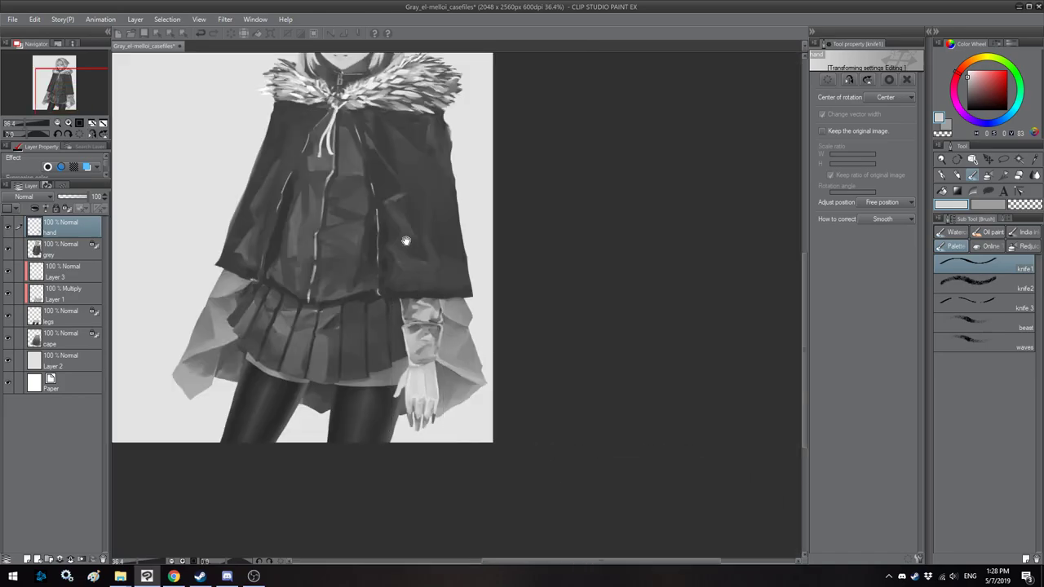
{"action": "left_click_drag", "start_coordinate": [406, 240], "coordinate": [459, 308]}
{"action": "key", "text": "h"}
{"action": "scroll", "coordinate": [450, 393], "scroll_direction": "up", "scroll_amount": 3}
{"action": "key", "text": "h"}
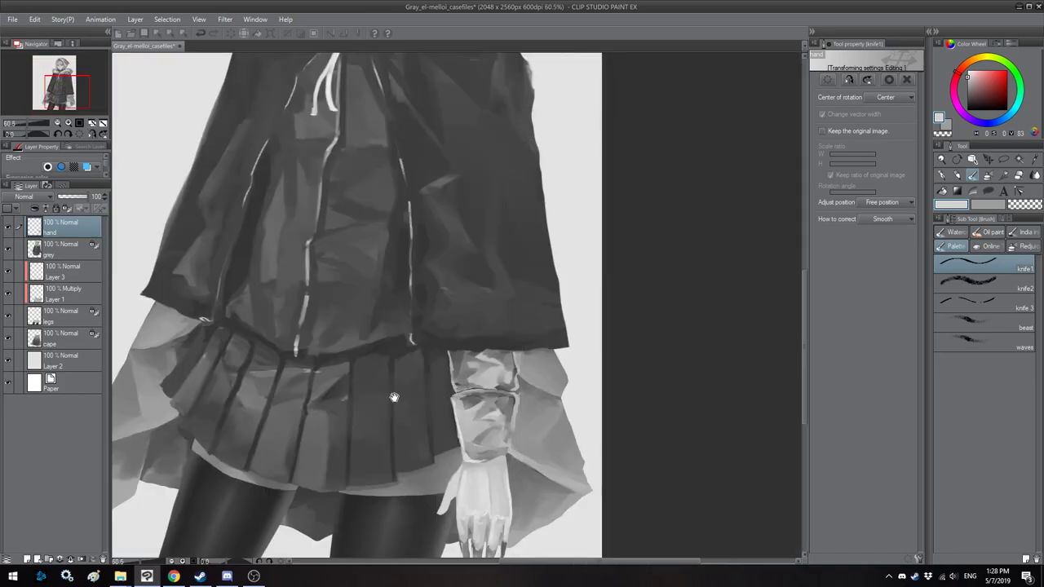
{"action": "left_click_drag", "start_coordinate": [398, 397], "coordinate": [391, 305]}
{"action": "left_click_drag", "start_coordinate": [455, 342], "coordinate": [471, 349]}
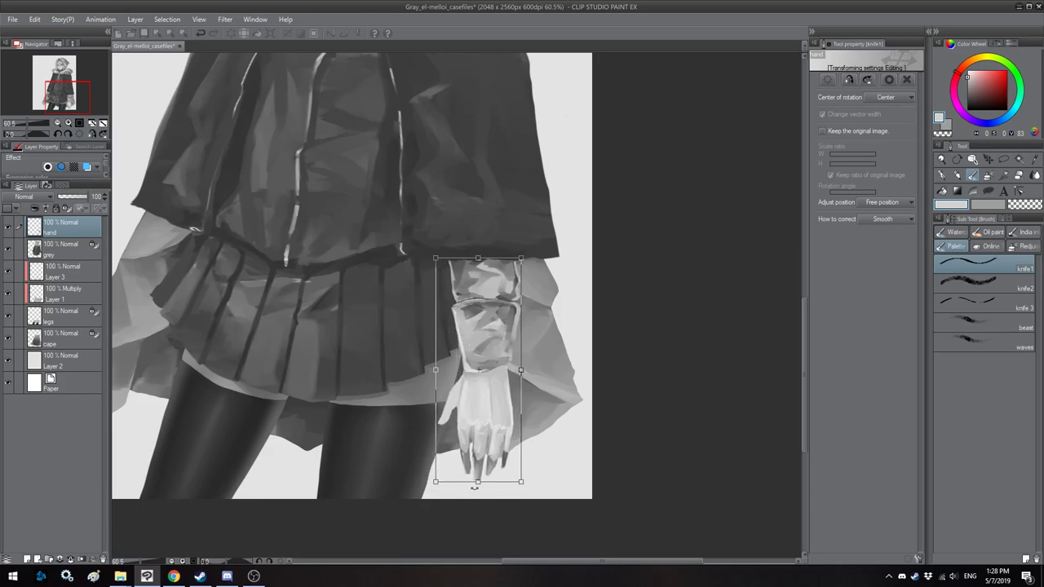
{"action": "left_click_drag", "start_coordinate": [478, 483], "coordinate": [478, 493]}
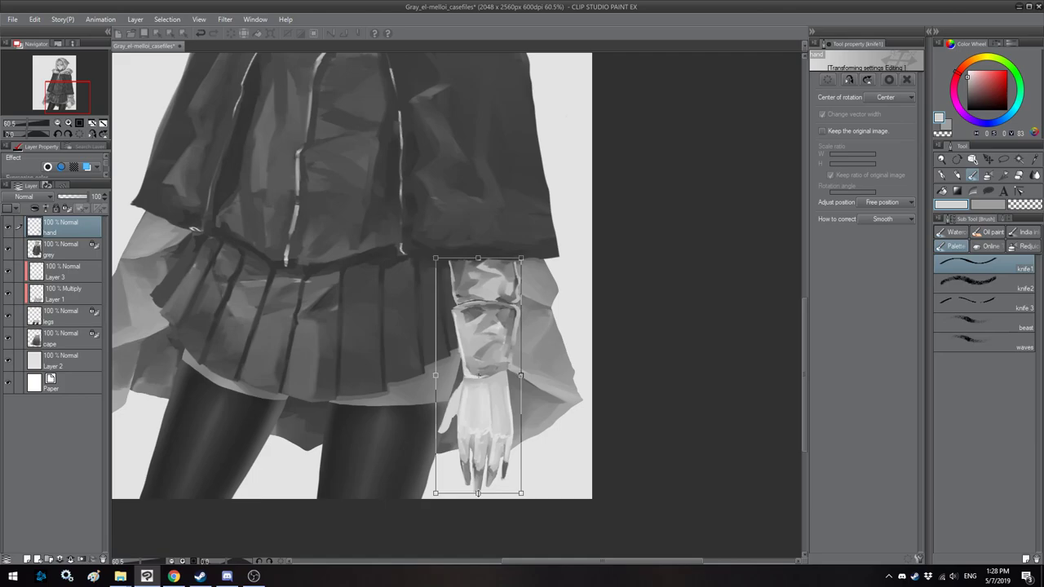
Step: Tilt the forearm inward, reposition it under the coat hem over the skirt's outer edge, scale it down slightly and apply the transform
{"action": "scroll", "coordinate": [493, 356], "scroll_direction": "down", "scroll_amount": 3}
{"action": "key", "text": "h"}
{"action": "left_click_drag", "start_coordinate": [422, 212], "coordinate": [381, 295]}
{"action": "left_click_drag", "start_coordinate": [420, 386], "coordinate": [482, 381]}
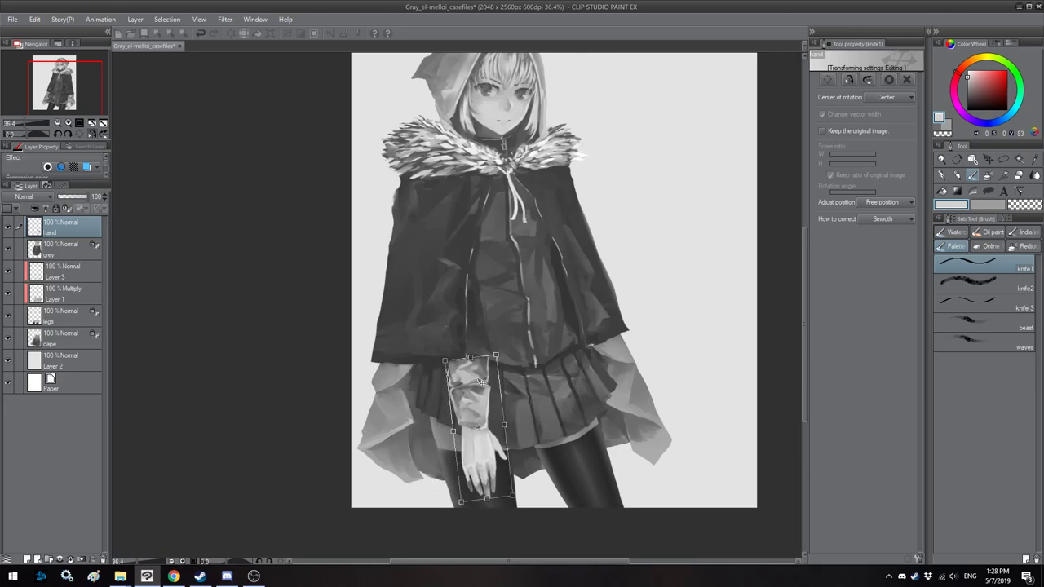
{"action": "scroll", "coordinate": [424, 331], "scroll_direction": "down", "scroll_amount": 2}
{"action": "key", "text": "h"}
{"action": "left_click_drag", "start_coordinate": [390, 259], "coordinate": [415, 266]}
{"action": "left_click_drag", "start_coordinate": [510, 333], "coordinate": [520, 341]}
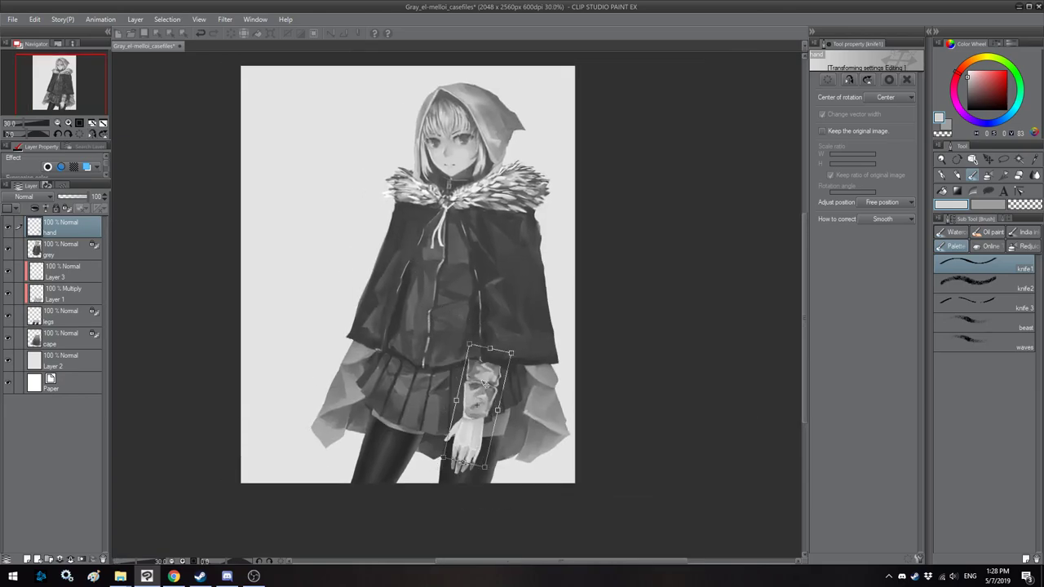
{"action": "mouse_move", "coordinate": [501, 395]}
{"action": "left_mouse_down"}
{"action": "mouse_move", "coordinate": [510, 400]}
{"action": "mouse_move", "coordinate": [490, 398]}
{"action": "mouse_move", "coordinate": [503, 403]}
{"action": "left_mouse_up"}
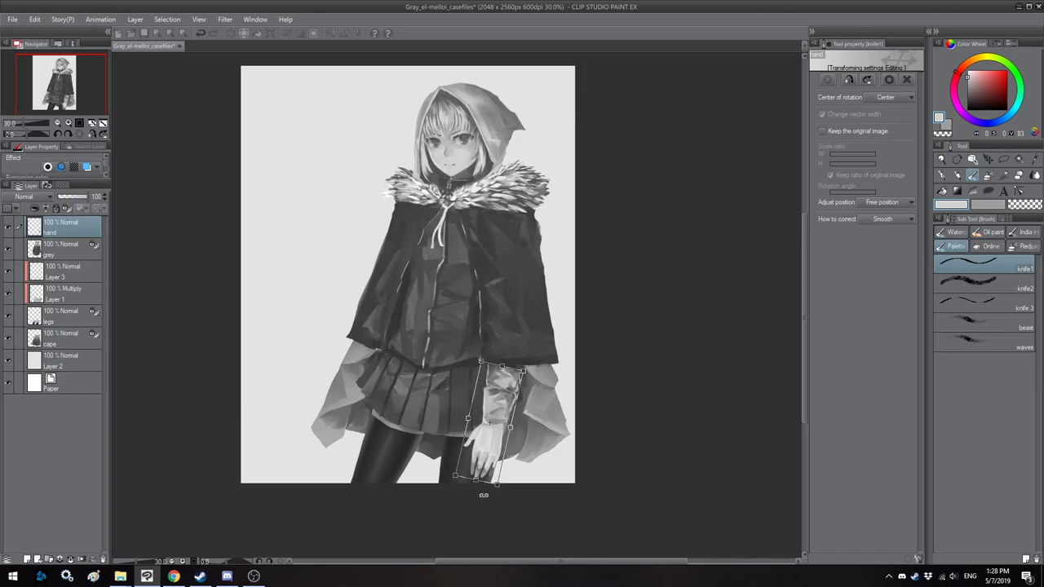
{"action": "left_click_drag", "start_coordinate": [497, 484], "coordinate": [495, 478]}
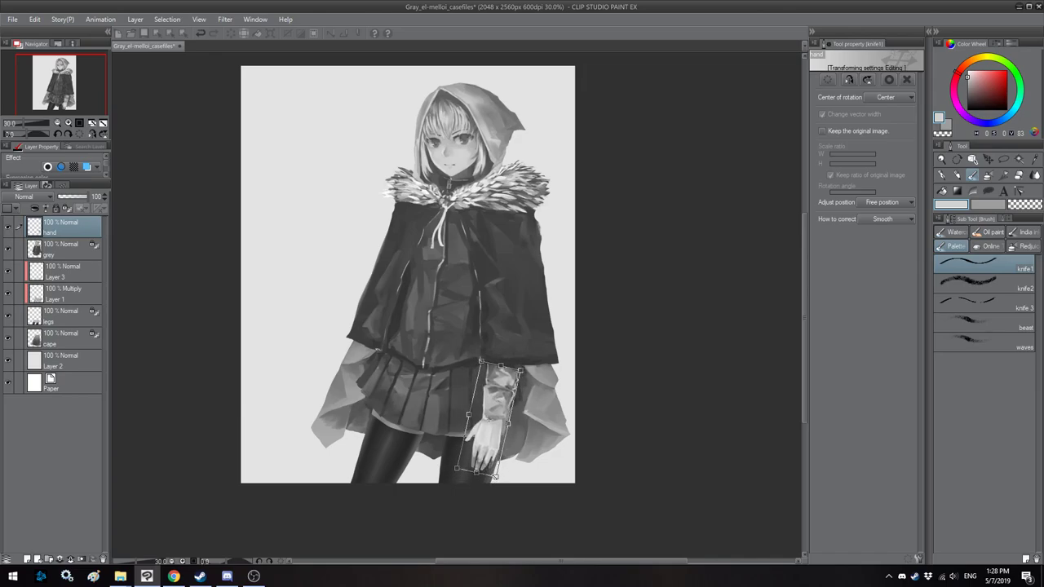
{"action": "scroll", "coordinate": [440, 401], "scroll_direction": "up", "scroll_amount": 3}
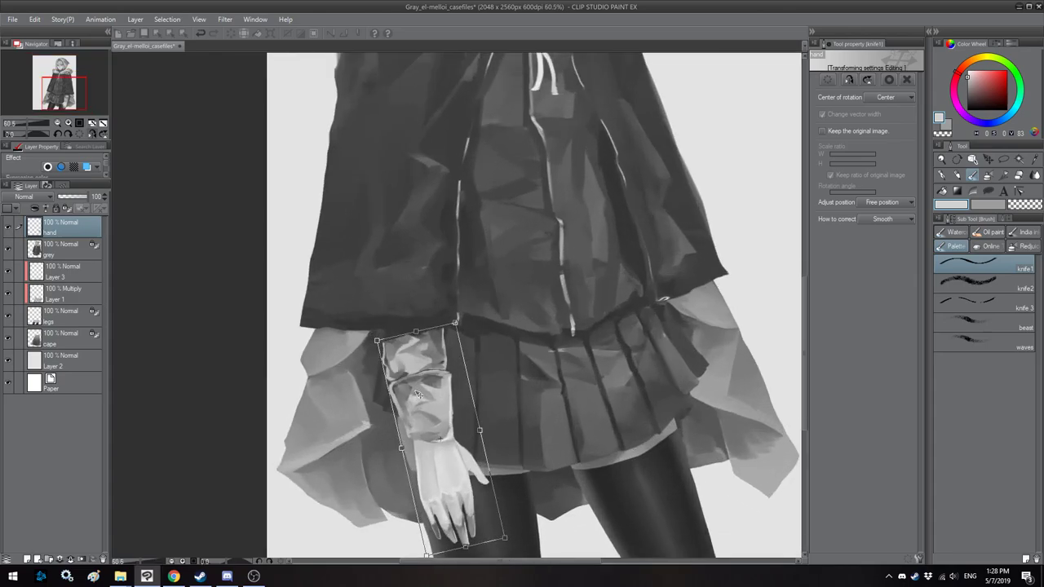
{"action": "left_click_drag", "start_coordinate": [421, 395], "coordinate": [417, 395]}
{"action": "key", "text": "Return"}
Step: Lasso the thumb, rotate it slightly outward and shift it toward the fingers, then deselect
{"action": "scroll", "coordinate": [424, 404], "scroll_direction": "up", "scroll_amount": 4}
{"action": "key", "text": "minus"}
{"action": "key", "text": "minus"}
{"action": "key", "text": "minus"}
{"action": "key", "text": "minus"}
{"action": "key", "text": "minus"}
{"action": "key", "text": "minus"}
{"action": "key", "text": "minus"}
{"action": "key", "text": "minus"}
{"action": "key", "text": "minus"}
{"action": "key", "text": "minus"}
{"action": "key", "text": "minus"}
{"action": "key", "text": "minus"}
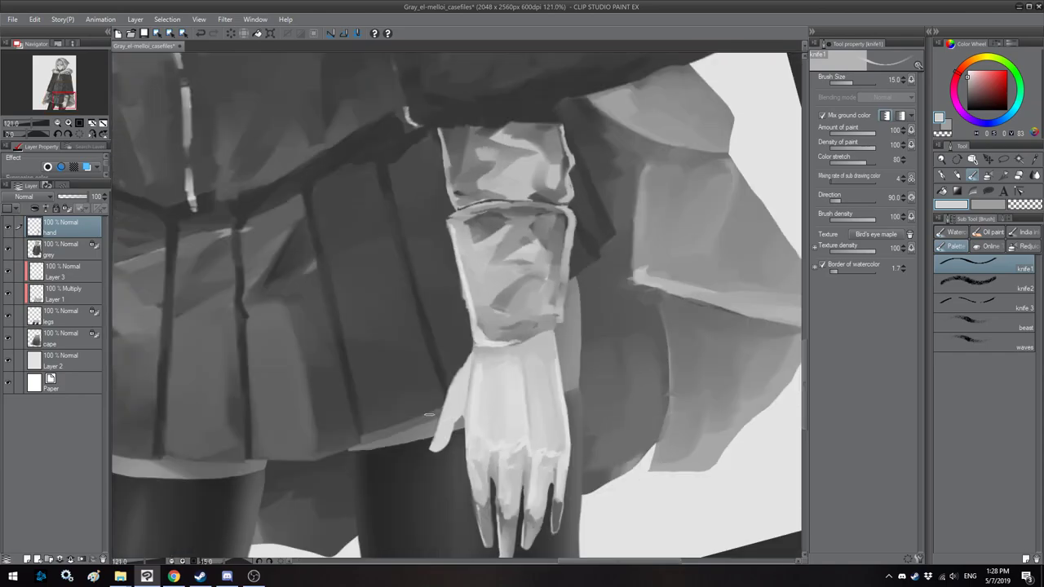
{"action": "key", "text": "h"}
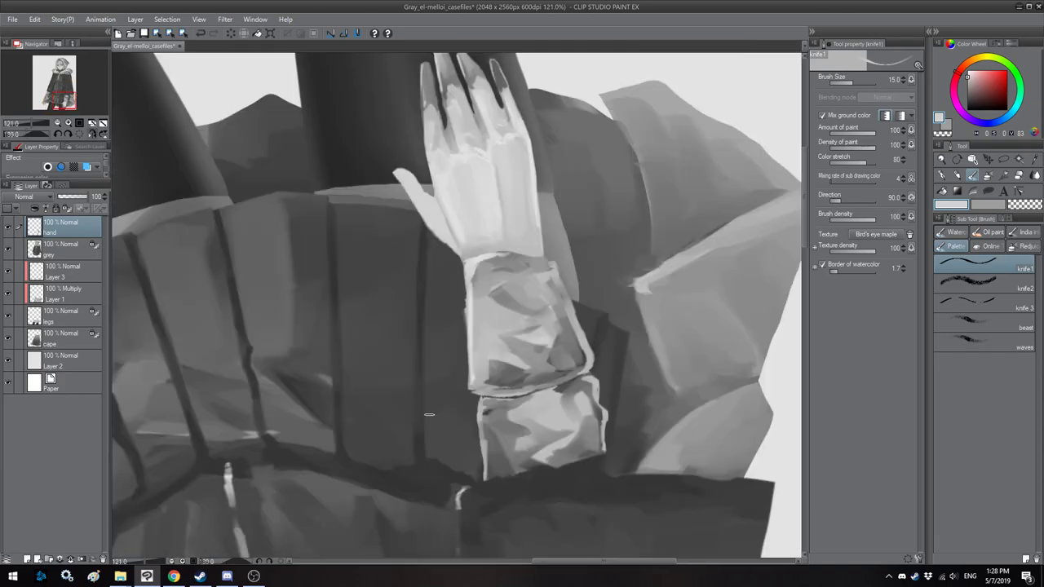
{"action": "left_click_drag", "start_coordinate": [460, 210], "coordinate": [531, 315]}
{"action": "key", "text": "h"}
{"action": "key", "text": "minus"}
{"action": "mouse_move", "coordinate": [520, 244]}
{"action": "left_mouse_down"}
{"action": "mouse_move", "coordinate": [547, 234]}
{"action": "mouse_move", "coordinate": [519, 229]}
{"action": "mouse_move", "coordinate": [502, 325]}
{"action": "mouse_move", "coordinate": [553, 302]}
{"action": "left_mouse_up"}
{"action": "key", "text": "m"}
{"action": "key", "text": "ctrl+t"}
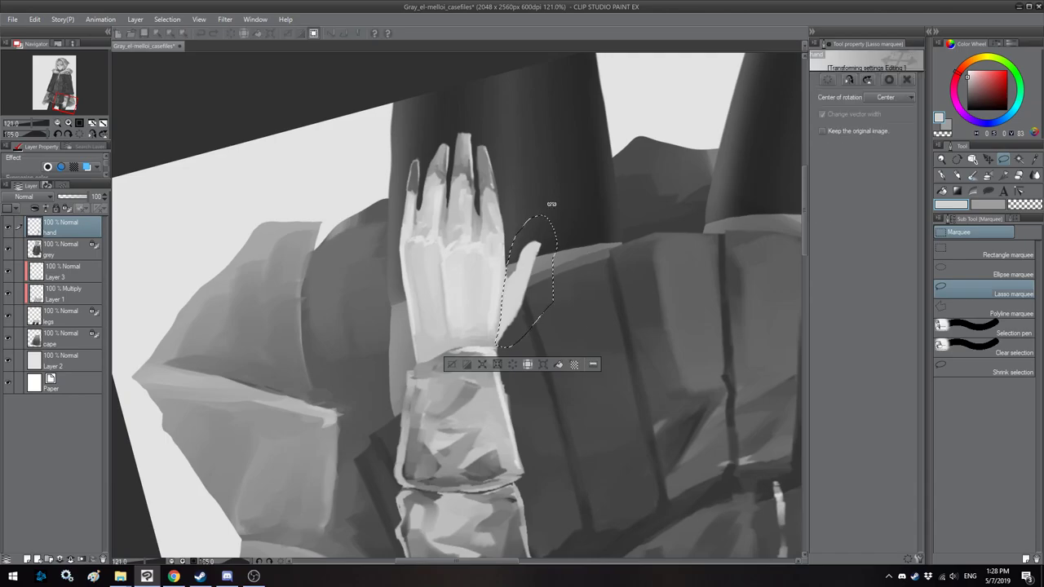
{"action": "left_click_drag", "start_coordinate": [552, 213], "coordinate": [571, 187]}
{"action": "key", "text": "Return"}
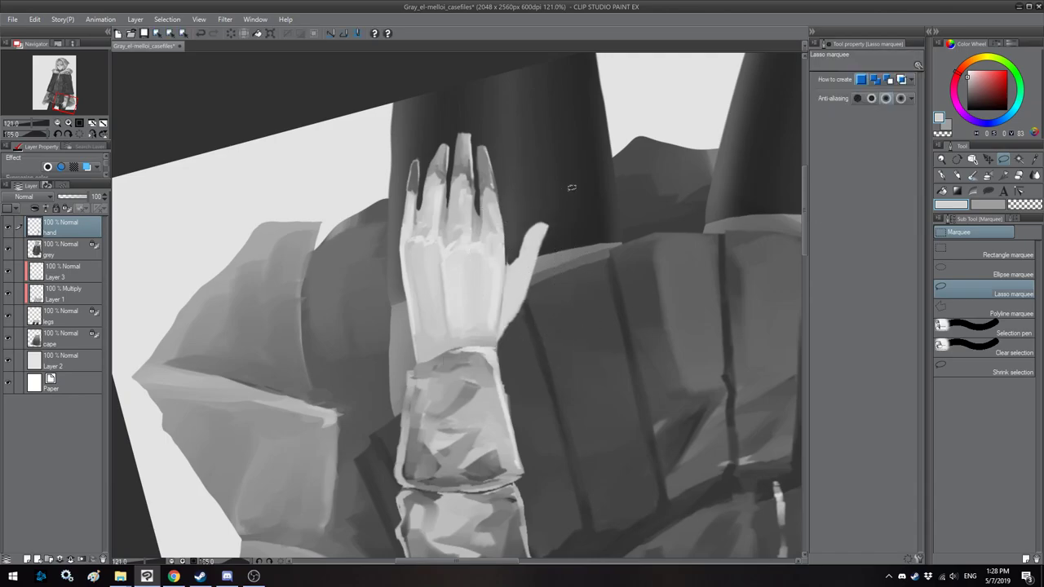
Step: Repaint the thumb and blend its base into the hand with sampled light greys at brush size 17
{"action": "left_click", "coordinate": [973, 176]}
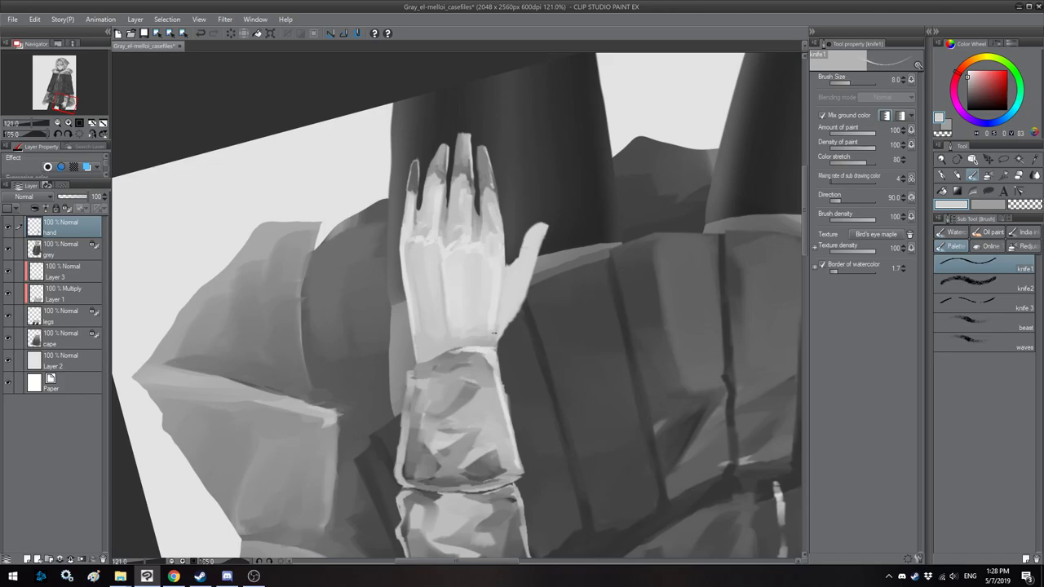
{"action": "left_click", "coordinate": [488, 168], "text": "alt"}
{"action": "key", "text": "bracketright"}
{"action": "key", "text": "bracketright"}
{"action": "key", "text": "bracketright"}
{"action": "mouse_move", "coordinate": [542, 223]}
{"action": "left_mouse_down"}
{"action": "mouse_move", "coordinate": [505, 269]}
{"action": "mouse_move", "coordinate": [504, 321]}
{"action": "mouse_move", "coordinate": [513, 307]}
{"action": "left_mouse_up"}
{"action": "left_click", "coordinate": [496, 300], "text": "alt"}
{"action": "left_click_drag", "start_coordinate": [520, 297], "coordinate": [497, 326]}
{"action": "left_click", "coordinate": [498, 297], "text": "alt"}
Step: Smooth the back of the hand with light grey strokes at brush size 20
{"action": "key", "text": "asciicircum"}
{"action": "key", "text": "asciicircum"}
{"action": "key", "text": "asciicircum"}
{"action": "key", "text": "asciicircum"}
{"action": "key", "text": "asciicircum"}
{"action": "key", "text": "asciicircum"}
{"action": "key", "text": "asciicircum"}
{"action": "key", "text": "asciicircum"}
{"action": "key", "text": "asciicircum"}
{"action": "key", "text": "asciicircum"}
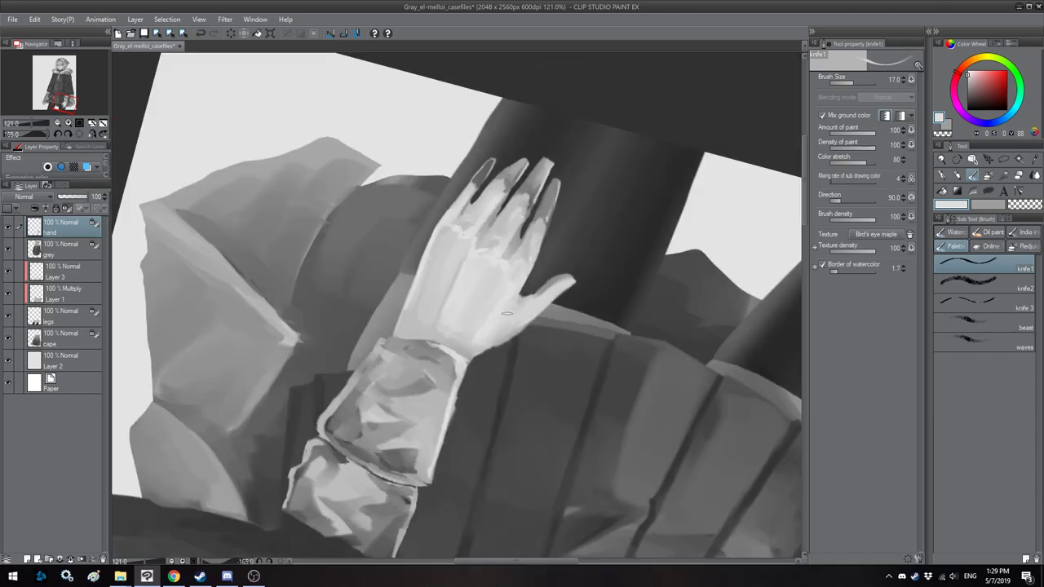
{"action": "key", "text": "asciicircum"}
{"action": "key", "text": "asciicircum"}
{"action": "key", "text": "asciicircum"}
{"action": "key", "text": "asciicircum"}
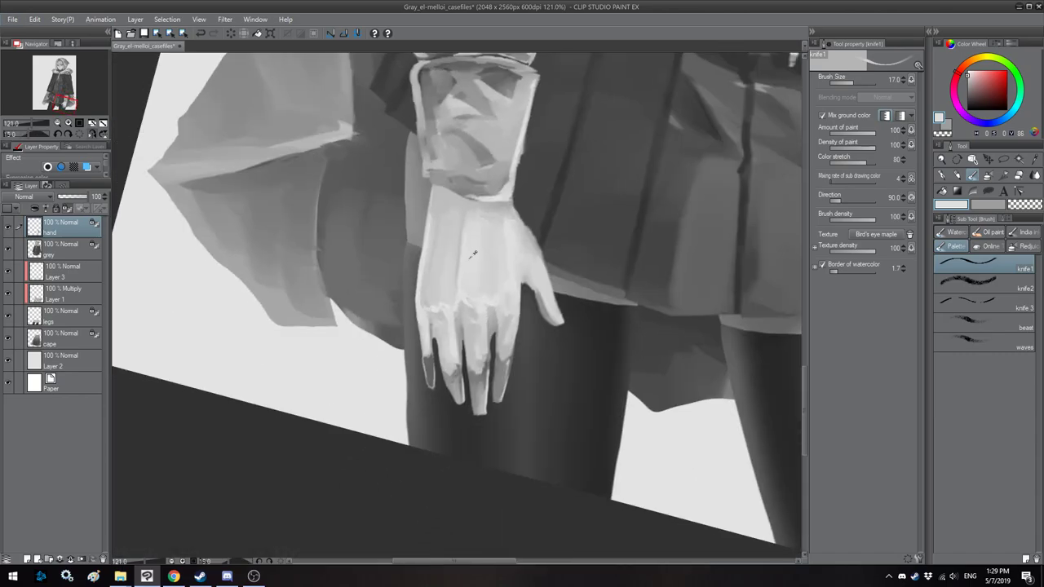
{"action": "key", "text": "bracketright"}
{"action": "mouse_move", "coordinate": [464, 222]}
{"action": "left_mouse_down"}
{"action": "mouse_move", "coordinate": [457, 286]}
{"action": "mouse_move", "coordinate": [442, 260]}
{"action": "left_mouse_up"}
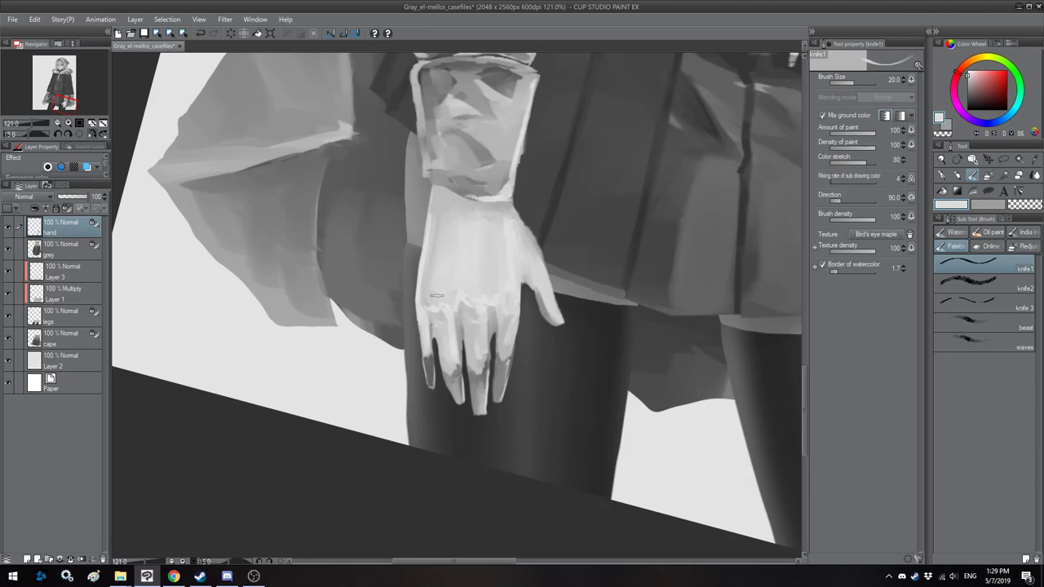
Step: Lighten the dark fingertips and blend the knuckles into the fingers with light grey strokes, reducing the brush size to 17
{"action": "left_click_drag", "start_coordinate": [473, 304], "coordinate": [468, 277]}
{"action": "mouse_move", "coordinate": [497, 325]}
{"action": "left_mouse_down"}
{"action": "mouse_move", "coordinate": [493, 365]}
{"action": "mouse_move", "coordinate": [475, 382]}
{"action": "mouse_move", "coordinate": [479, 359]}
{"action": "left_mouse_up"}
{"action": "key", "text": "bracketright"}
{"action": "key", "text": "bracketleft"}
{"action": "mouse_move", "coordinate": [470, 342]}
{"action": "left_mouse_down"}
{"action": "mouse_move", "coordinate": [470, 371]}
{"action": "mouse_move", "coordinate": [450, 352]}
{"action": "left_mouse_up"}
{"action": "left_click_drag", "start_coordinate": [452, 351], "coordinate": [453, 367]}
{"action": "key", "text": "h"}
{"action": "key", "text": "minus"}
{"action": "mouse_move", "coordinate": [480, 314]}
{"action": "left_mouse_down"}
{"action": "mouse_move", "coordinate": [487, 264]}
{"action": "mouse_move", "coordinate": [491, 285]}
{"action": "left_mouse_up"}
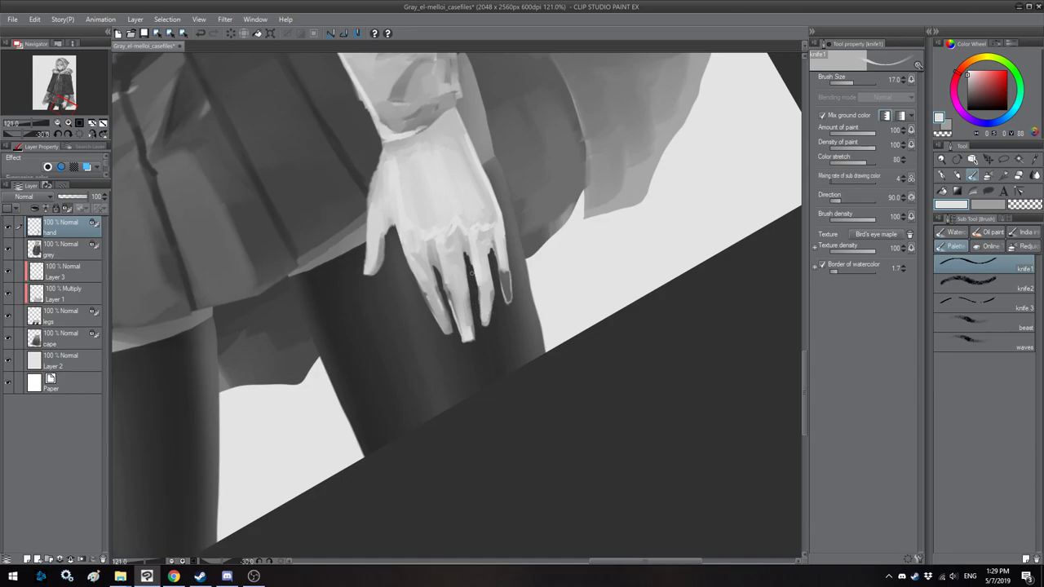
{"action": "key", "text": "h"}
{"action": "key", "text": "minus"}
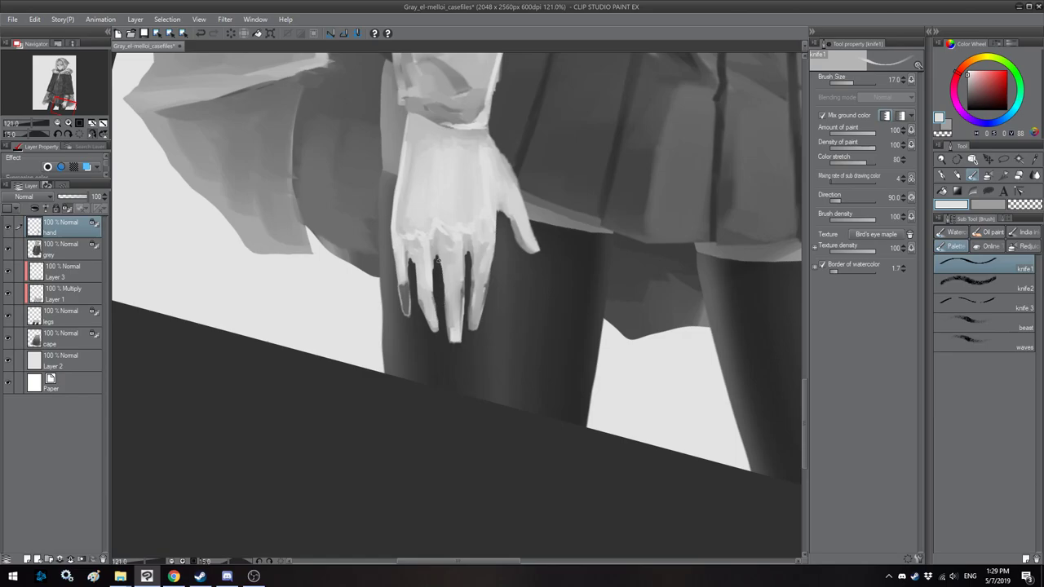
Step: Refine the finger edges and paint over the dark little fingertip with sampled greys at brush size 15
{"action": "left_click_drag", "start_coordinate": [446, 271], "coordinate": [449, 337]}
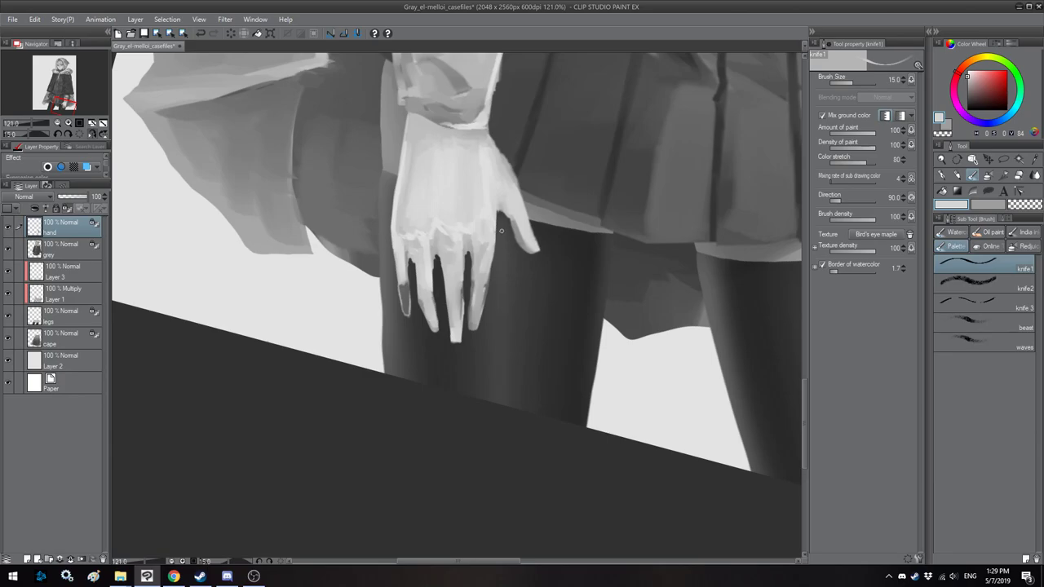
{"action": "scroll", "coordinate": [503, 214], "scroll_direction": "up", "scroll_amount": 4}
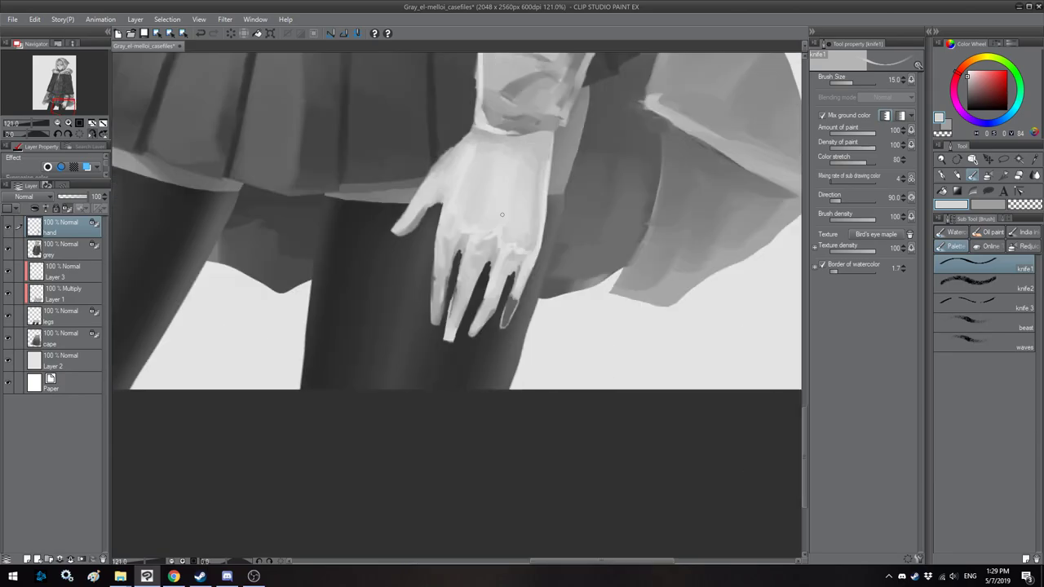
{"action": "left_click", "coordinate": [522, 242], "text": "alt"}
{"action": "left_click_drag", "start_coordinate": [529, 310], "coordinate": [506, 348]}
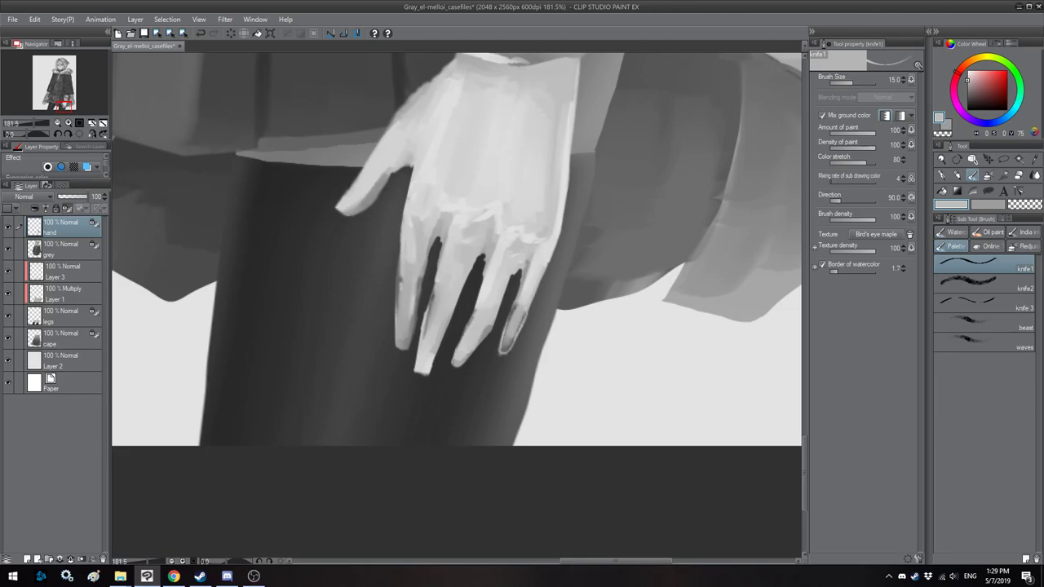
{"action": "left_click", "coordinate": [526, 269], "text": "alt"}
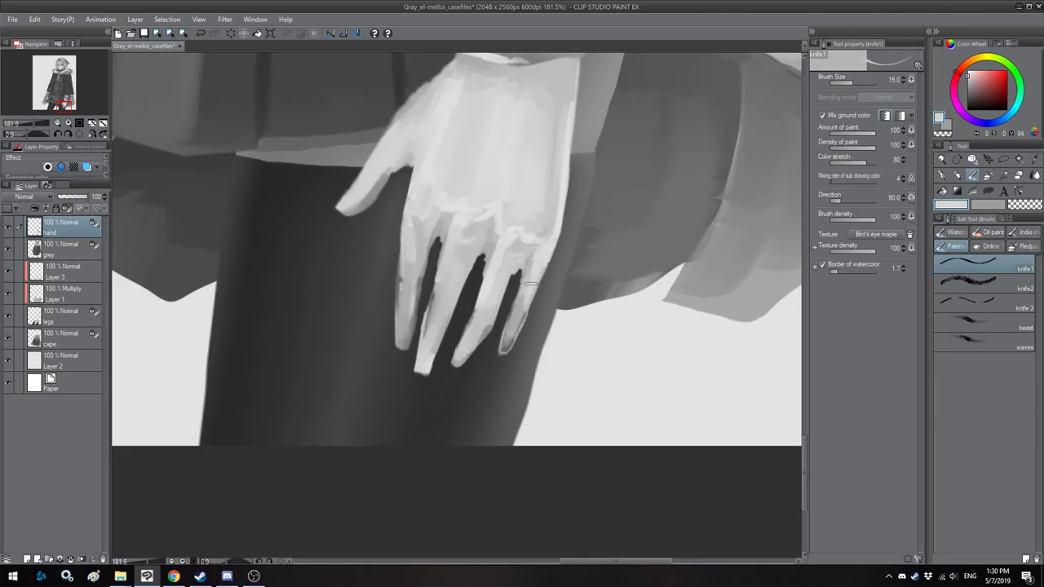
Step: Examine the painted hand's proportions against the whole figure in mirrored and unmirrored views
{"action": "key", "text": "minus"}
{"action": "key", "text": "h"}
{"action": "scroll", "coordinate": [499, 277], "scroll_direction": "down", "scroll_amount": 14}
{"action": "key", "text": "h"}
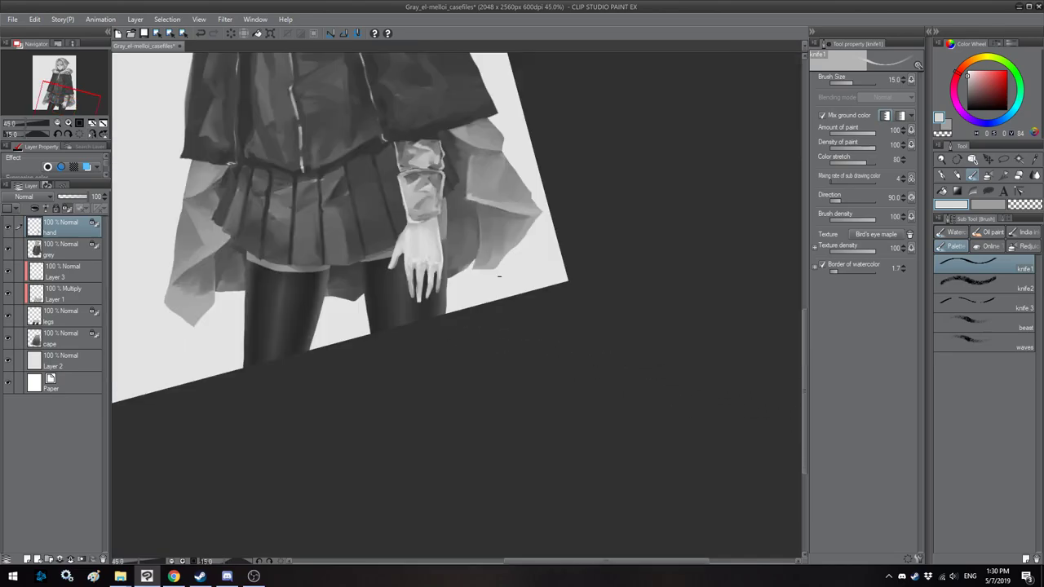
{"action": "key", "text": "asciicircum"}
{"action": "key", "text": "h"}
{"action": "key", "text": "h"}
{"action": "scroll", "coordinate": [421, 184], "scroll_direction": "down", "scroll_amount": 3}
{"action": "left_click_drag", "start_coordinate": [421, 183], "coordinate": [447, 321]}
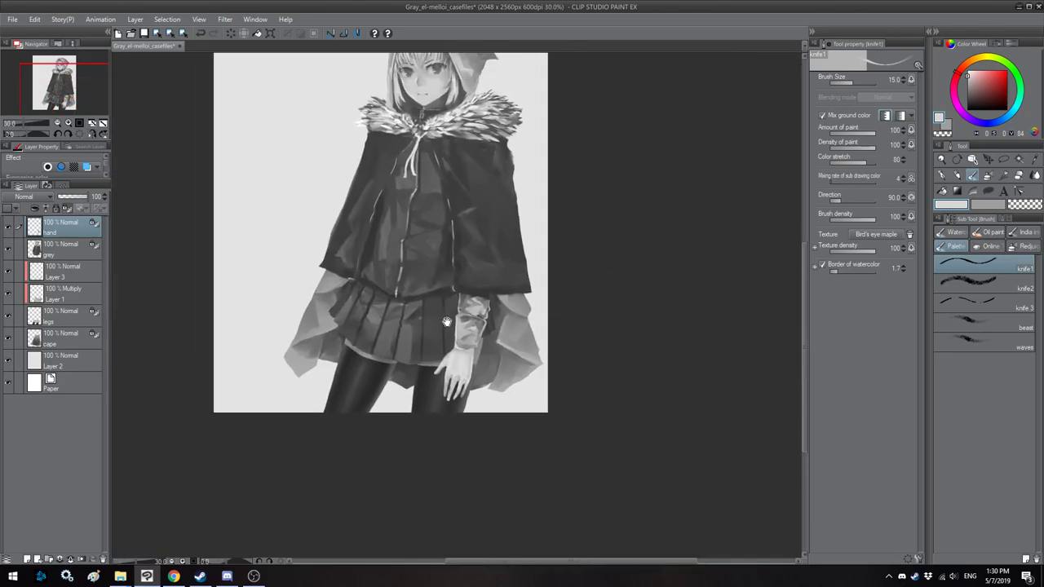
Step: Sample a mid grey at the sleeve's upper edge under the coat hem and set the brush size to 30
{"action": "scroll", "coordinate": [446, 320], "scroll_direction": "up", "scroll_amount": 10}
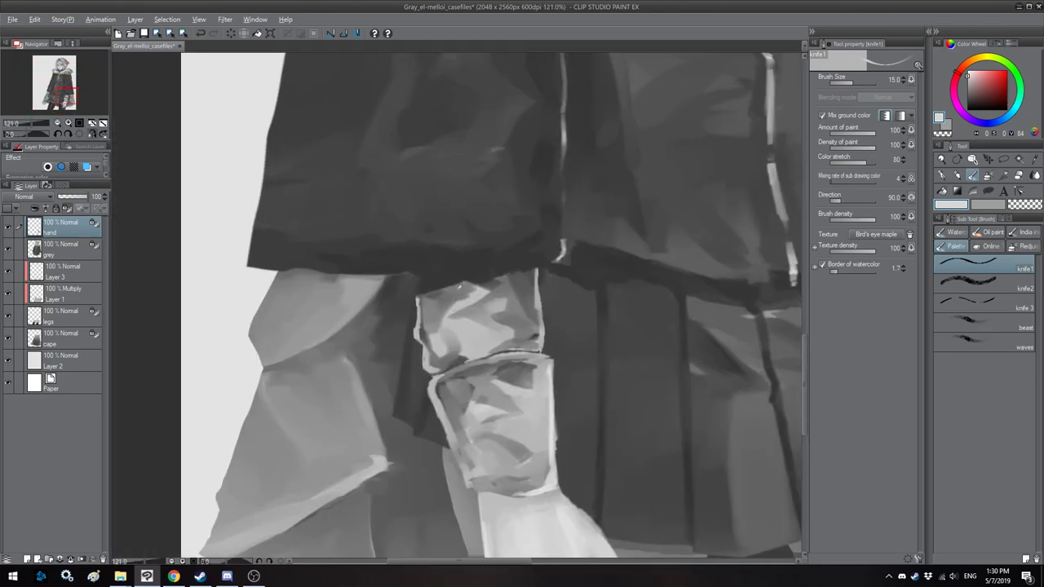
{"action": "left_click", "coordinate": [494, 280], "text": "alt"}
{"action": "key", "text": "bracketright"}
{"action": "key", "text": "bracketright"}
{"action": "key", "text": "bracketright"}
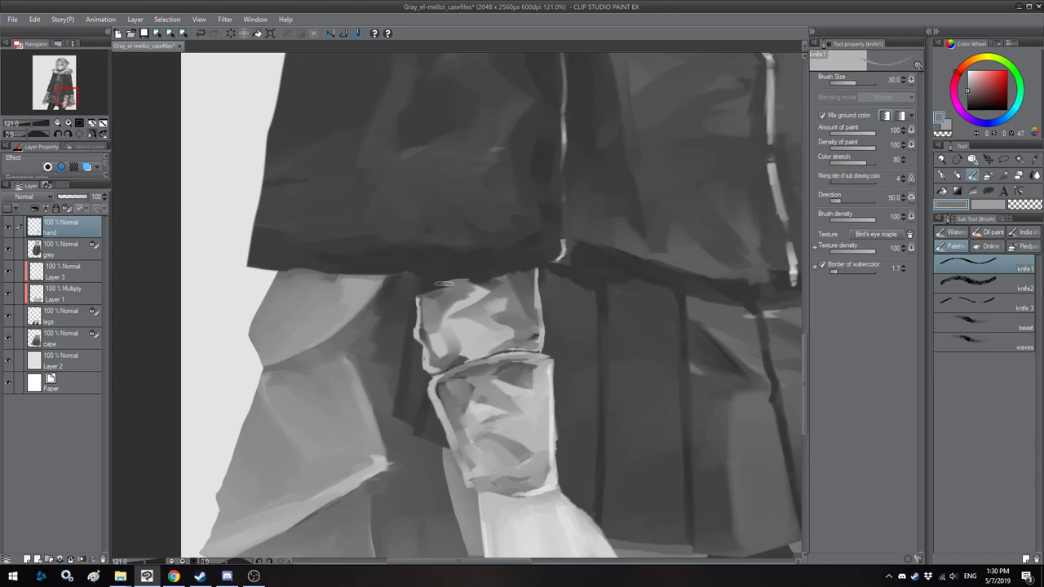
Step: Nudge the forearm and hand slightly inward and upward on the hand layer with a transform and apply it
{"action": "scroll", "coordinate": [482, 279], "scroll_direction": "down", "scroll_amount": 6}
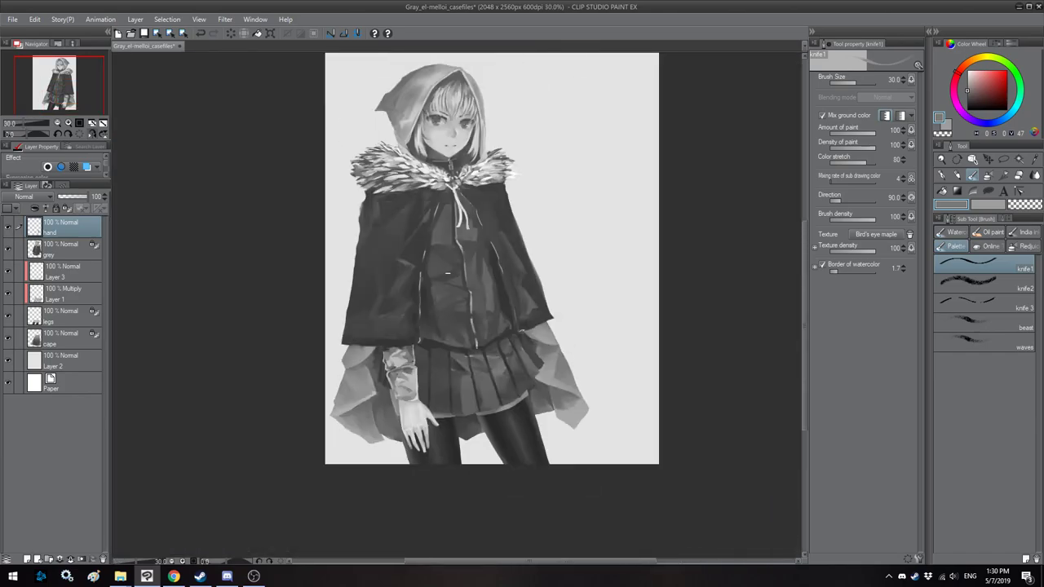
{"action": "key", "text": "h"}
{"action": "left_click_drag", "start_coordinate": [433, 199], "coordinate": [433, 208]}
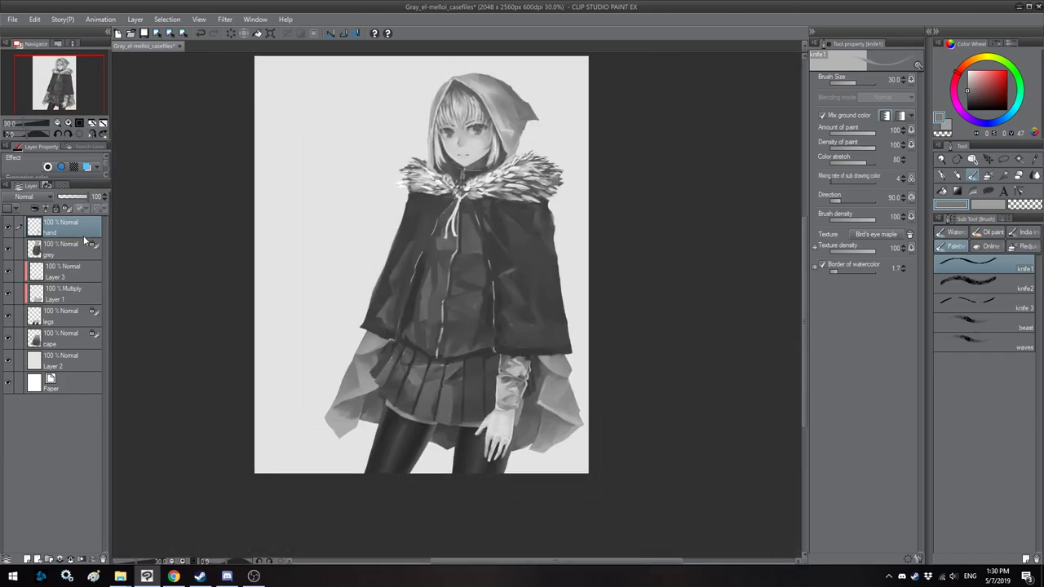
{"action": "key", "text": "ctrl+shift+t"}
{"action": "mouse_move", "coordinate": [509, 389]}
{"action": "left_mouse_down"}
{"action": "mouse_move", "coordinate": [584, 391]}
{"action": "mouse_move", "coordinate": [497, 381]}
{"action": "mouse_move", "coordinate": [540, 381]}
{"action": "mouse_move", "coordinate": [560, 318]}
{"action": "mouse_move", "coordinate": [507, 384]}
{"action": "left_mouse_up"}
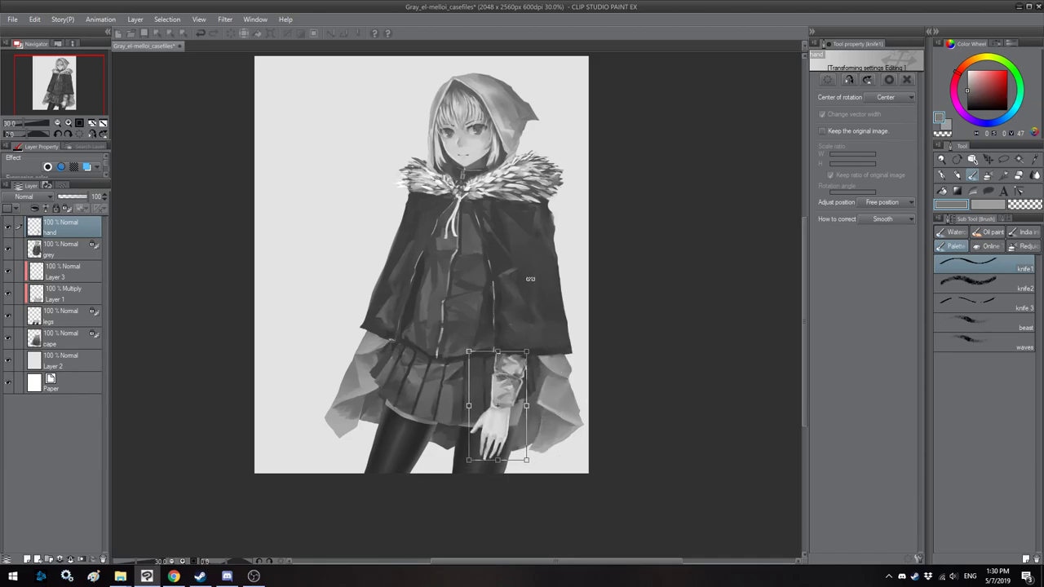
{"action": "key", "text": "h"}
{"action": "left_click_drag", "start_coordinate": [478, 273], "coordinate": [484, 275]}
{"action": "key", "text": "Return"}
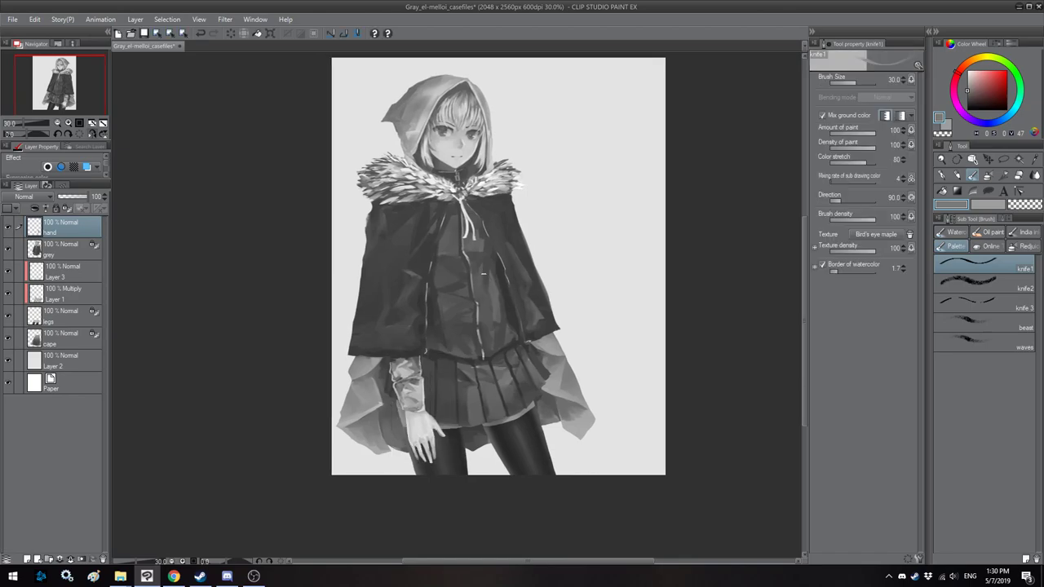
Step: Start another transform of the forearm, shift it outward over the cape and tilt the hand away from the body
{"action": "key", "text": "ctrl+t"}
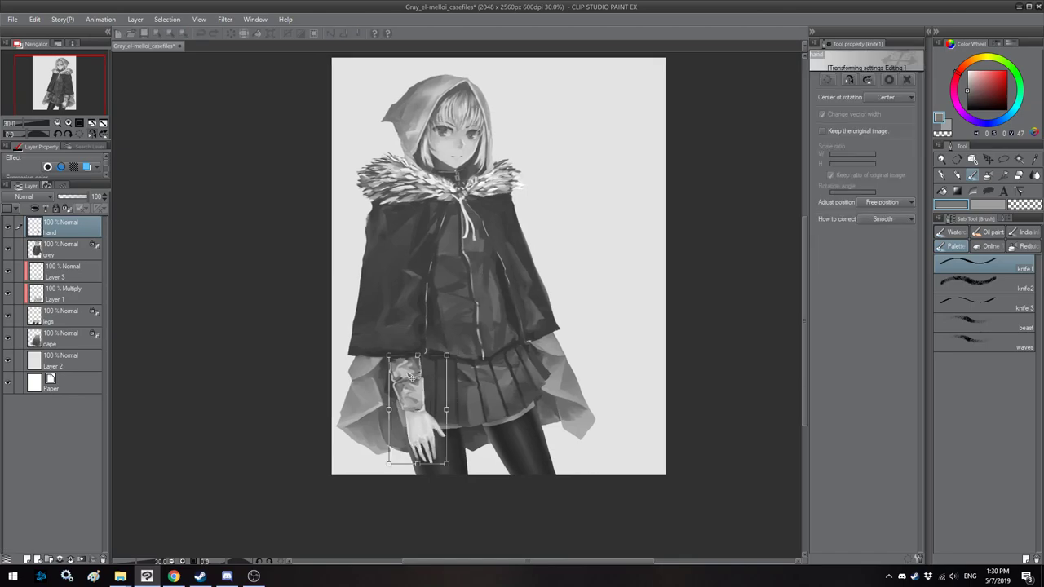
{"action": "left_click_drag", "start_coordinate": [415, 377], "coordinate": [413, 365]}
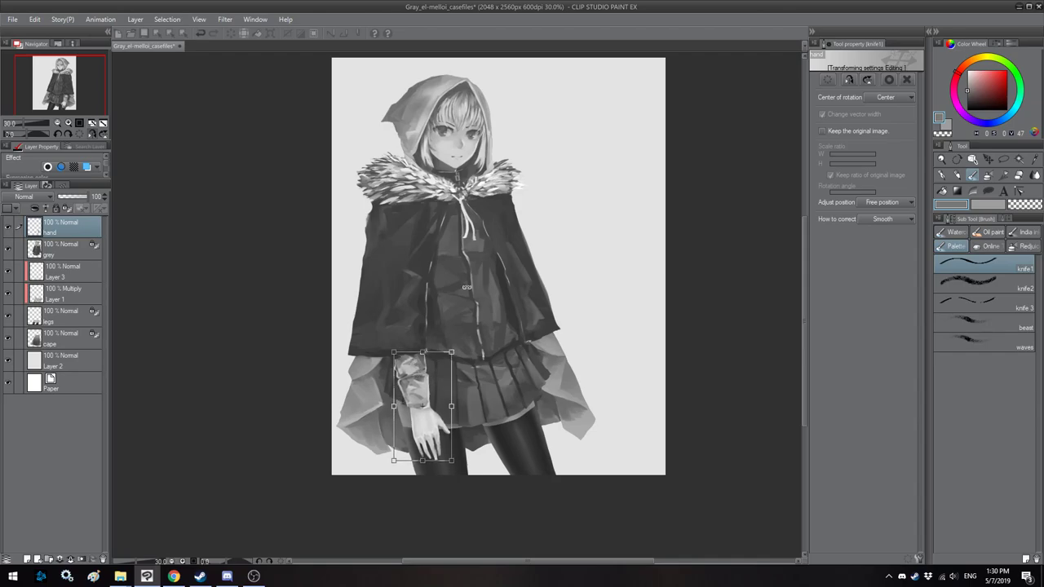
{"action": "left_click_drag", "start_coordinate": [458, 294], "coordinate": [512, 351]}
{"action": "left_click_drag", "start_coordinate": [444, 382], "coordinate": [389, 381]}
{"action": "left_click_drag", "start_coordinate": [324, 317], "coordinate": [302, 331]}
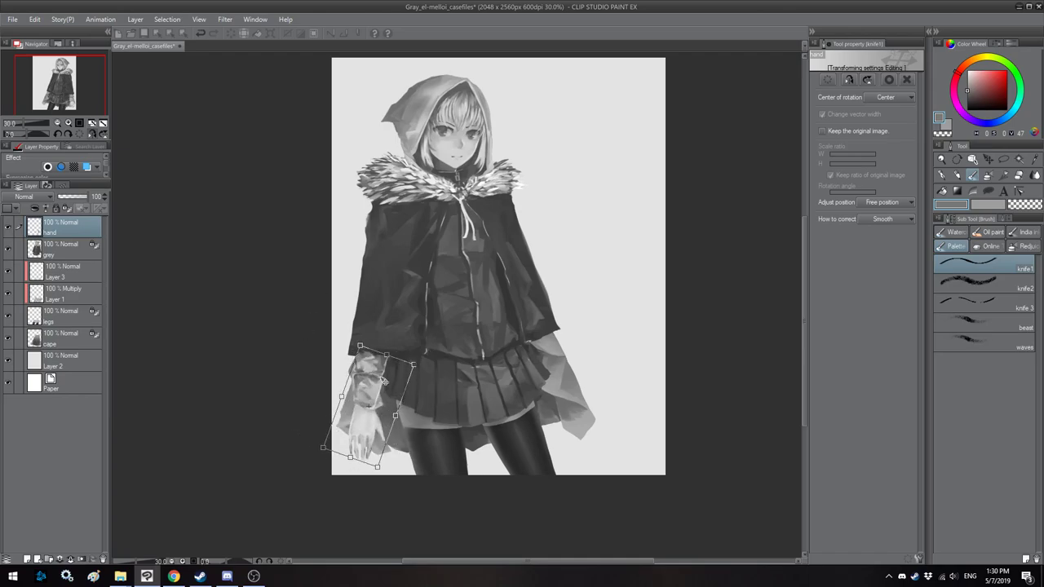
{"action": "left_click_drag", "start_coordinate": [384, 381], "coordinate": [389, 381]}
Step: Reduce the forearm's tilt, move it back under the coat hem beside the skirt's outer edge and apply the transform
{"action": "key", "text": "h"}
{"action": "left_click_drag", "start_coordinate": [411, 225], "coordinate": [412, 231]}
{"action": "left_click_drag", "start_coordinate": [583, 316], "coordinate": [596, 327]}
{"action": "left_click_drag", "start_coordinate": [537, 390], "coordinate": [531, 391]}
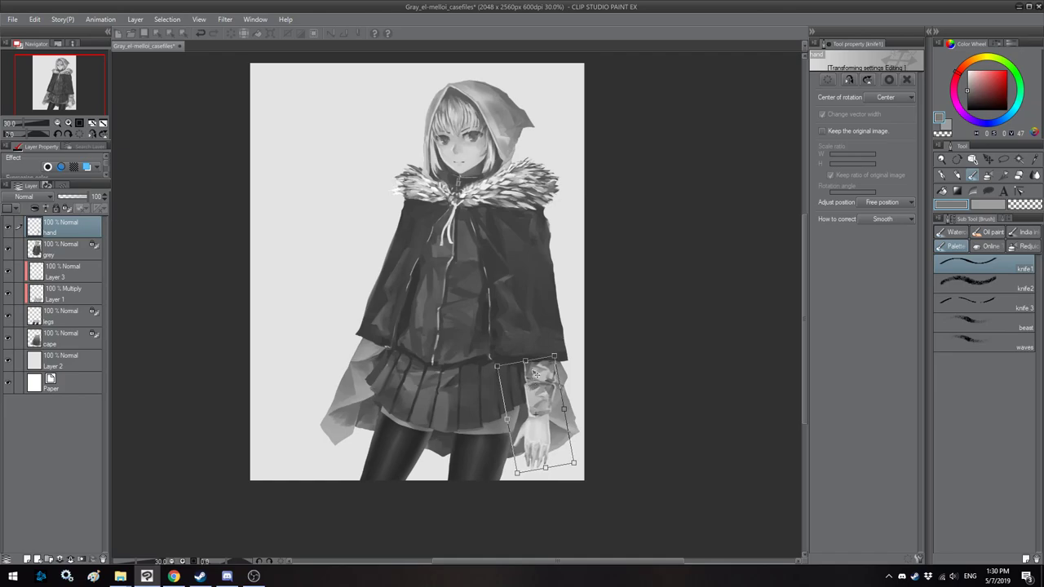
{"action": "mouse_move", "coordinate": [536, 369]}
{"action": "left_mouse_down"}
{"action": "mouse_move", "coordinate": [531, 377]}
{"action": "mouse_move", "coordinate": [534, 365]}
{"action": "left_mouse_up"}
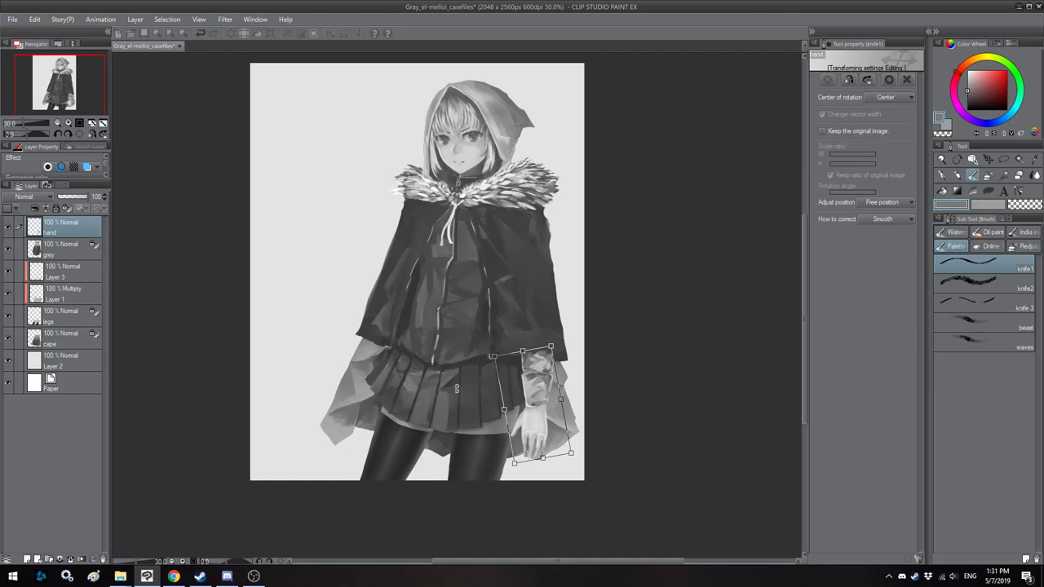
{"action": "left_click_drag", "start_coordinate": [537, 377], "coordinate": [509, 385]}
{"action": "left_click_drag", "start_coordinate": [571, 311], "coordinate": [581, 320]}
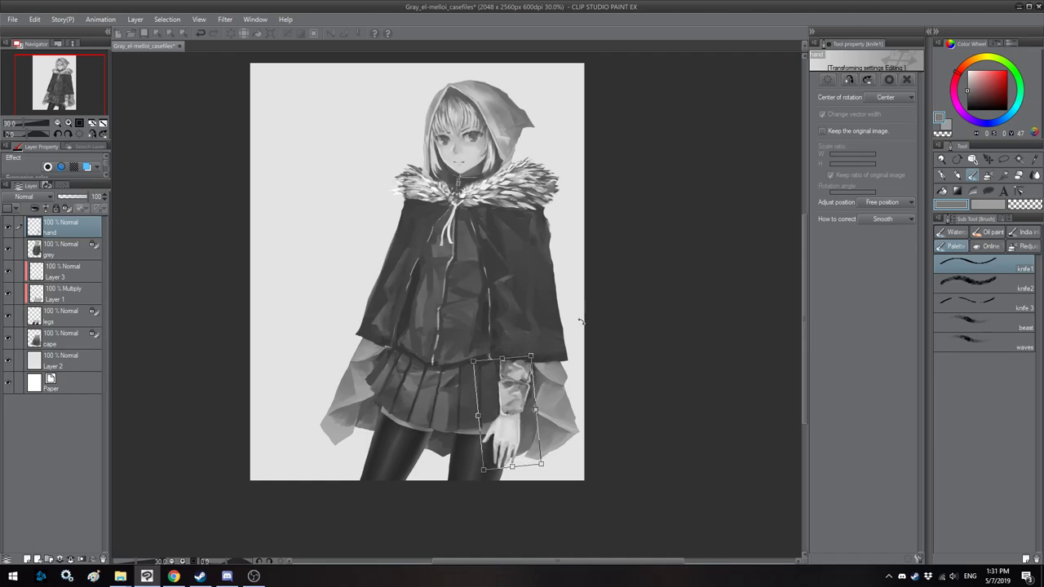
{"action": "left_click_drag", "start_coordinate": [525, 377], "coordinate": [530, 382]}
{"action": "key", "text": "Return"}
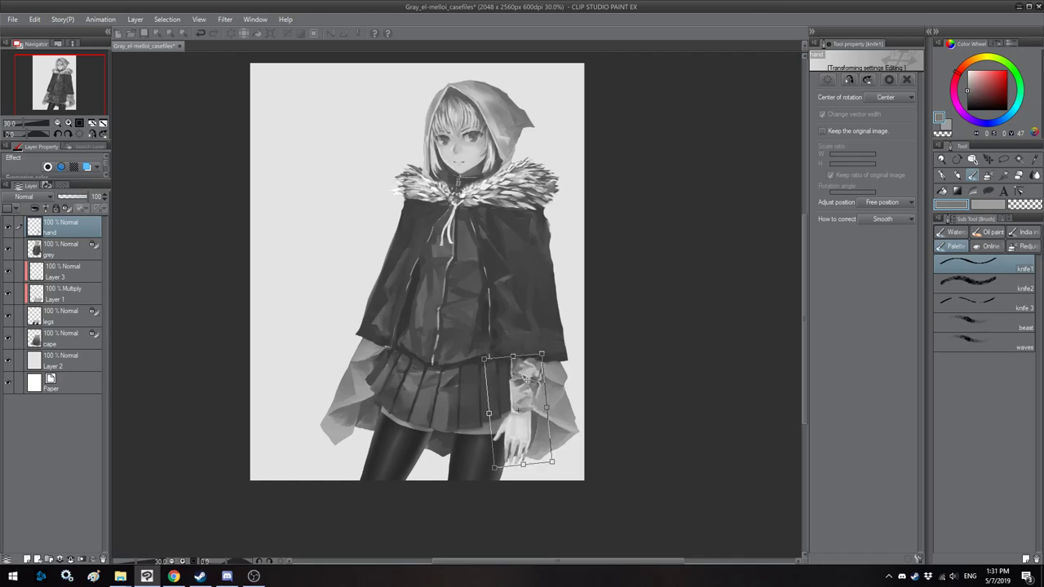
Step: Touch up the sleeve's upper edge along the coat hem with the sampled grey at brush size 30
{"action": "scroll", "coordinate": [530, 380], "scroll_direction": "up", "scroll_amount": 8}
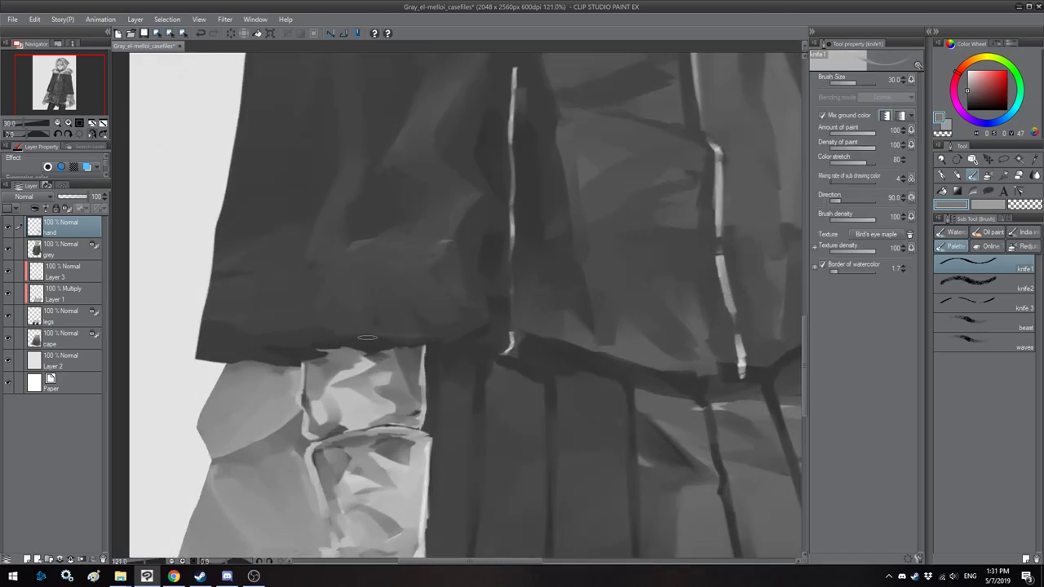
{"action": "key", "text": "minus"}
{"action": "key", "text": "minus"}
{"action": "key", "text": "minus"}
{"action": "key", "text": "minus"}
{"action": "key", "text": "minus"}
{"action": "mouse_move", "coordinate": [488, 341]}
{"action": "left_mouse_down"}
{"action": "mouse_move", "coordinate": [489, 206]}
{"action": "mouse_move", "coordinate": [503, 316]}
{"action": "left_mouse_up"}
{"action": "mouse_move", "coordinate": [504, 209]}
{"action": "left_mouse_down"}
{"action": "mouse_move", "coordinate": [500, 320]}
{"action": "mouse_move", "coordinate": [514, 336]}
{"action": "mouse_move", "coordinate": [504, 209]}
{"action": "left_mouse_up"}
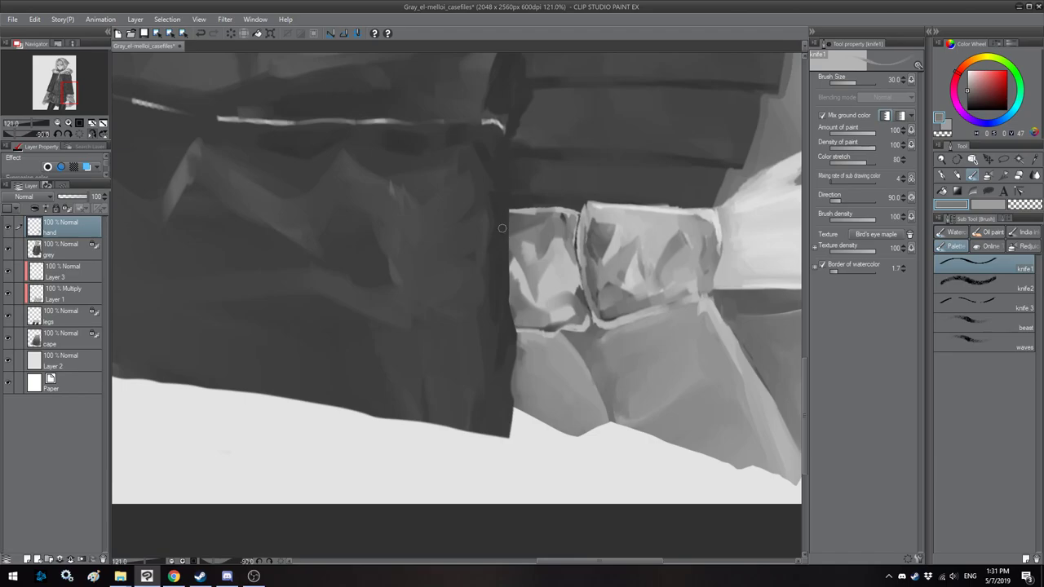
{"action": "key", "text": "asciicircum"}
{"action": "key", "text": "asciicircum"}
{"action": "key", "text": "asciicircum"}
{"action": "key", "text": "asciicircum"}
{"action": "key", "text": "asciicircum"}
{"action": "key", "text": "asciicircum"}
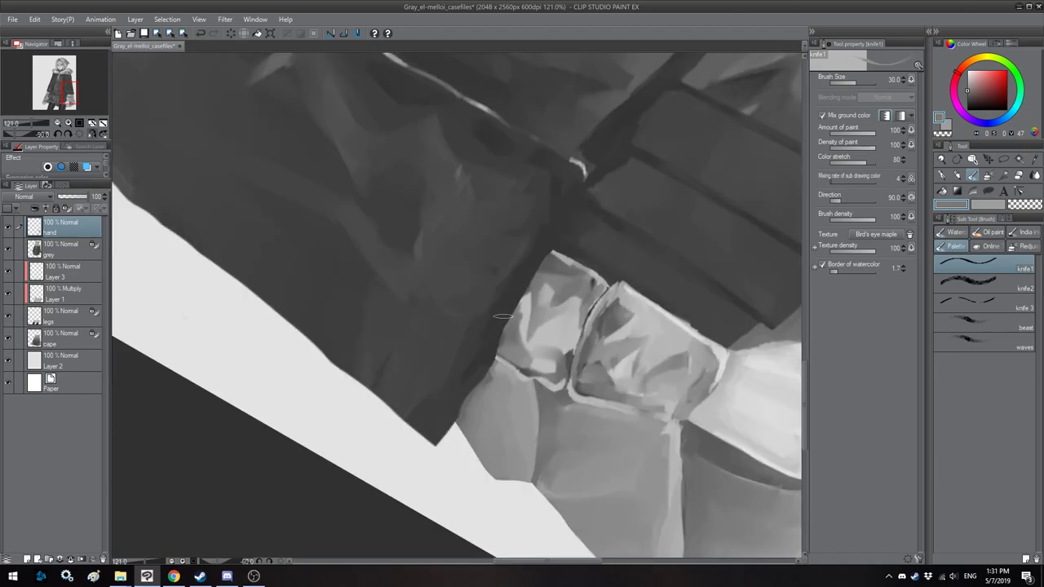
Step: Check the whole figure mirrored and save the painting
{"action": "key", "text": "h"}
{"action": "scroll", "coordinate": [519, 299], "scroll_direction": "down", "scroll_amount": 4}
{"action": "scroll", "coordinate": [497, 303], "scroll_direction": "down", "scroll_amount": 3}
{"action": "left_click_drag", "start_coordinate": [333, 198], "coordinate": [474, 247]}
{"action": "scroll", "coordinate": [473, 248], "scroll_direction": "down", "scroll_amount": 2}
{"action": "left_click_drag", "start_coordinate": [441, 215], "coordinate": [455, 228]}
{"action": "left_click_drag", "start_coordinate": [534, 225], "coordinate": [467, 227]}
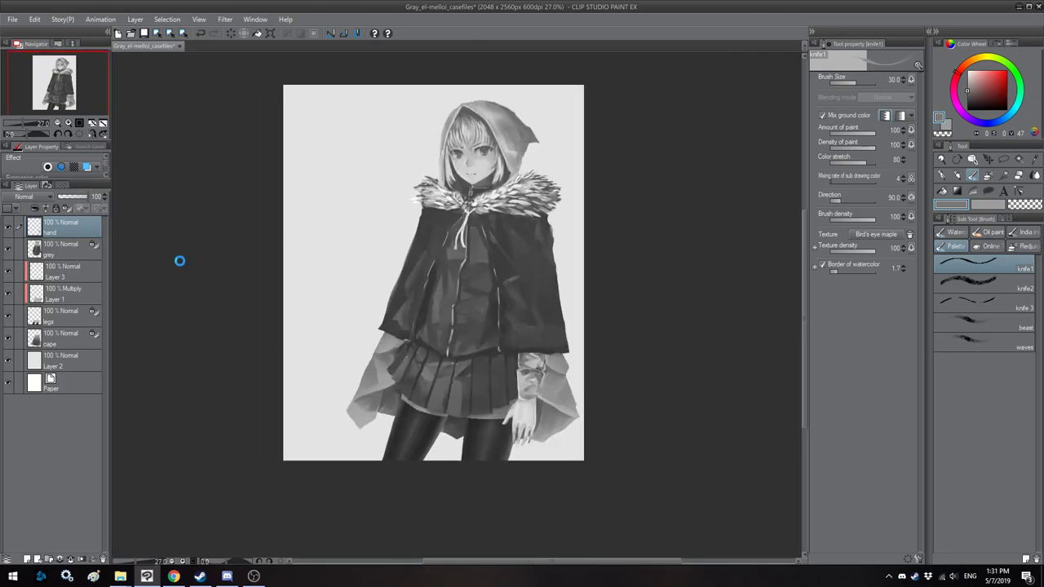
{"action": "key", "text": "ctrl+s"}
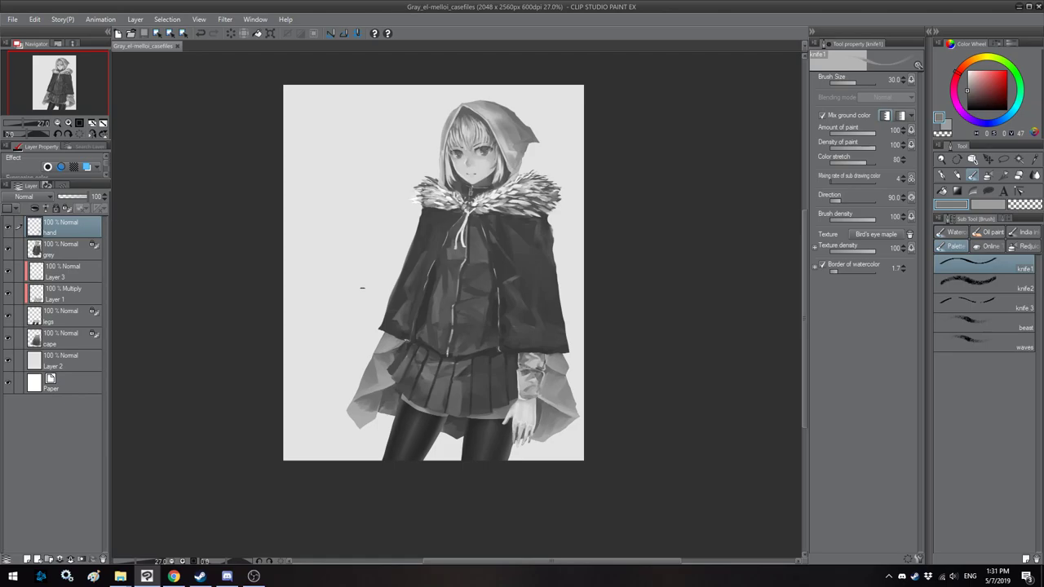
{"action": "key", "text": "alt+Tab"}
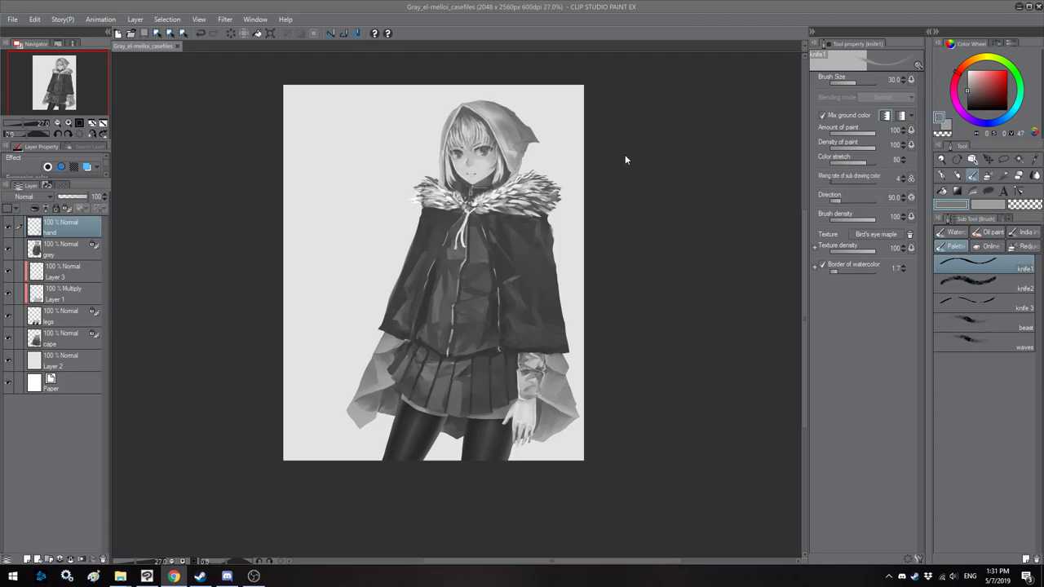
Step: Darken the cape layer by setting its Brightness to -19 in the Hue/Saturation/Luminosity correction
{"action": "left_click", "coordinate": [62, 295]}
{"action": "left_click", "coordinate": [57, 316]}
{"action": "left_click", "coordinate": [56, 346]}
{"action": "key", "text": "ctrl+u"}
{"action": "left_click", "coordinate": [789, 190]}
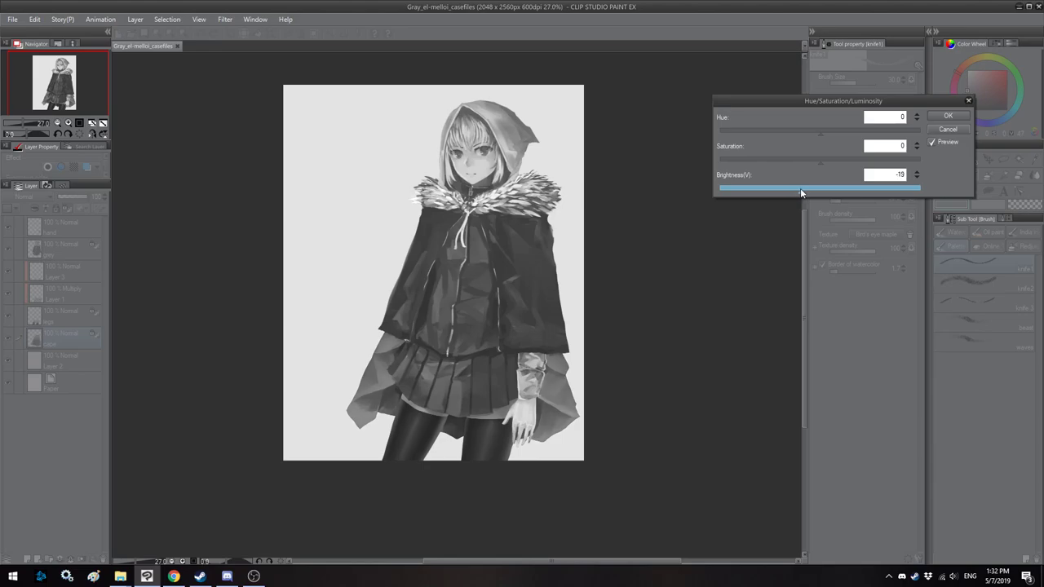
{"action": "left_click", "coordinate": [944, 116]}
{"action": "key", "text": "h"}
{"action": "left_click_drag", "start_coordinate": [322, 287], "coordinate": [349, 283]}
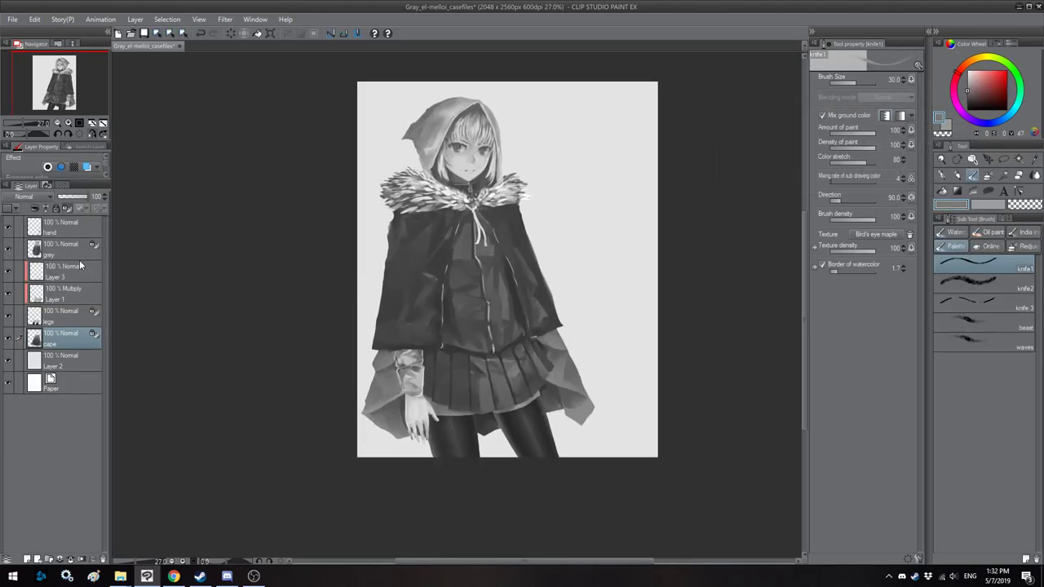
Step: Add a new layer above the hand layer, set it to Multiply and clip it to the hand layer
{"action": "left_click", "coordinate": [69, 226]}
{"action": "left_click", "coordinate": [27, 559]}
{"action": "left_click", "coordinate": [26, 196]}
{"action": "left_click", "coordinate": [22, 232]}
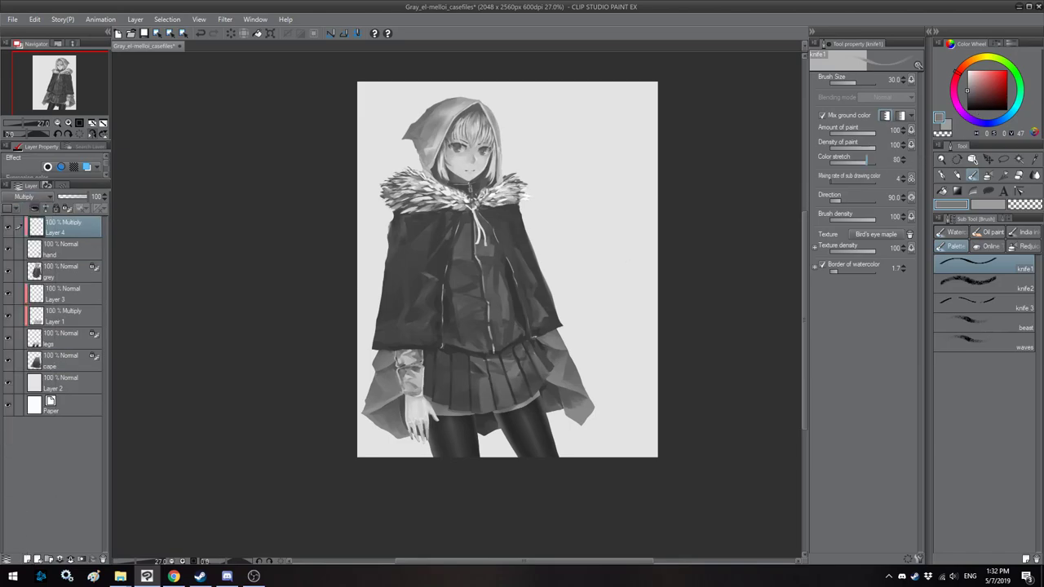
Step: Darken the whole cuff with broad grey strokes on the clipped Multiply layer, enlarging the brush to size 120
{"action": "scroll", "coordinate": [507, 344], "scroll_direction": "up", "scroll_amount": 4}
{"action": "left_click_drag", "start_coordinate": [329, 363], "coordinate": [338, 357]}
{"action": "scroll", "coordinate": [611, 308], "scroll_direction": "up", "scroll_amount": 3}
{"action": "mouse_move", "coordinate": [344, 440]}
{"action": "left_mouse_down"}
{"action": "mouse_move", "coordinate": [611, 308]}
{"action": "mouse_move", "coordinate": [664, 316]}
{"action": "left_mouse_up"}
{"action": "scroll", "coordinate": [612, 308], "scroll_direction": "up", "scroll_amount": 6}
{"action": "key", "text": "bracketright"}
{"action": "key", "text": "bracketright"}
{"action": "key", "text": "bracketright"}
{"action": "mouse_move", "coordinate": [511, 189]}
{"action": "left_mouse_down"}
{"action": "mouse_move", "coordinate": [519, 230]}
{"action": "mouse_move", "coordinate": [503, 298]}
{"action": "left_mouse_up"}
{"action": "mouse_move", "coordinate": [418, 325]}
{"action": "left_mouse_down"}
{"action": "mouse_move", "coordinate": [399, 289]}
{"action": "mouse_move", "coordinate": [391, 237]}
{"action": "mouse_move", "coordinate": [403, 165]}
{"action": "mouse_move", "coordinate": [384, 246]}
{"action": "mouse_move", "coordinate": [404, 320]}
{"action": "left_mouse_up"}
{"action": "key", "text": "bracketright"}
{"action": "key", "text": "bracketright"}
{"action": "key", "text": "bracketright"}
{"action": "key", "text": "bracketright"}
{"action": "mouse_move", "coordinate": [424, 180]}
{"action": "left_mouse_down"}
{"action": "mouse_move", "coordinate": [422, 273]}
{"action": "mouse_move", "coordinate": [434, 298]}
{"action": "mouse_move", "coordinate": [442, 132]}
{"action": "mouse_move", "coordinate": [477, 171]}
{"action": "mouse_move", "coordinate": [454, 318]}
{"action": "mouse_move", "coordinate": [433, 201]}
{"action": "left_mouse_up"}
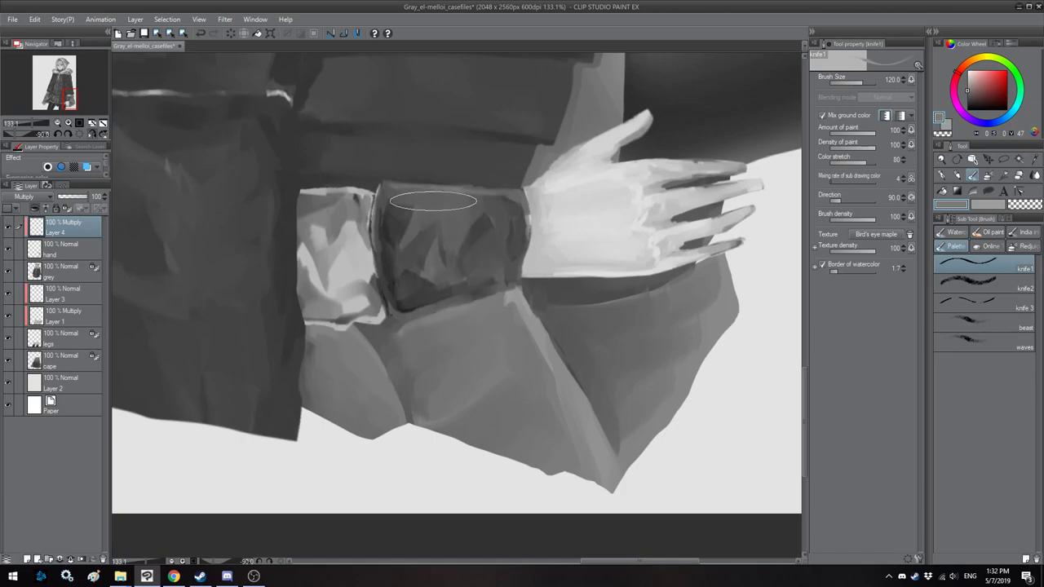
Step: Lower the opacity of the clipped Multiply layer slightly to soften the darkened cuff
{"action": "key", "text": "asciicircum"}
{"action": "key", "text": "asciicircum"}
{"action": "key", "text": "asciicircum"}
{"action": "key", "text": "asciicircum"}
{"action": "key", "text": "asciicircum"}
{"action": "key", "text": "h"}
{"action": "scroll", "coordinate": [433, 200], "scroll_direction": "down", "scroll_amount": 10}
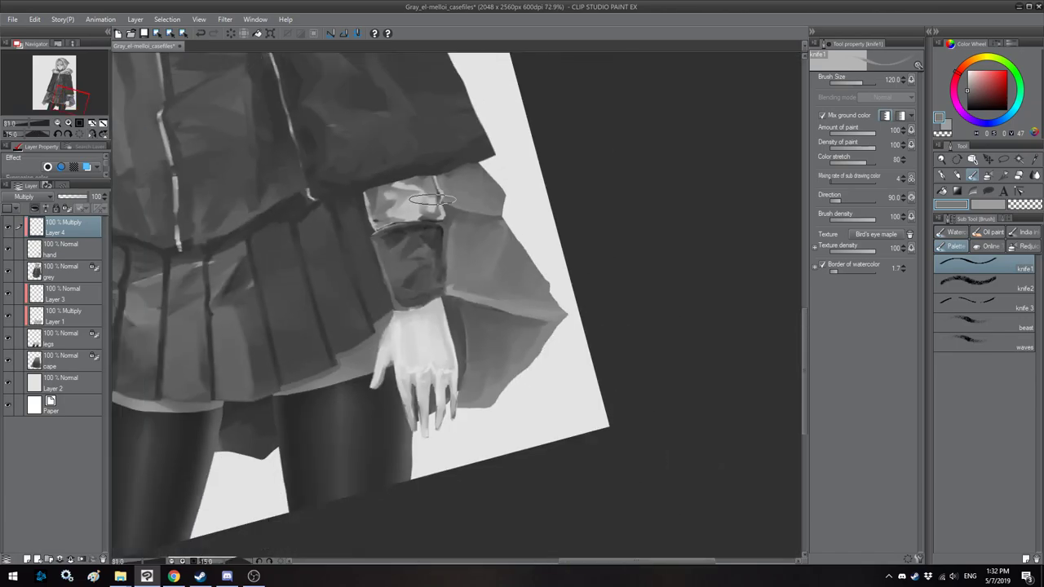
{"action": "key", "text": "asciicircum"}
{"action": "key", "text": "h"}
{"action": "left_click_drag", "start_coordinate": [433, 189], "coordinate": [317, 351]}
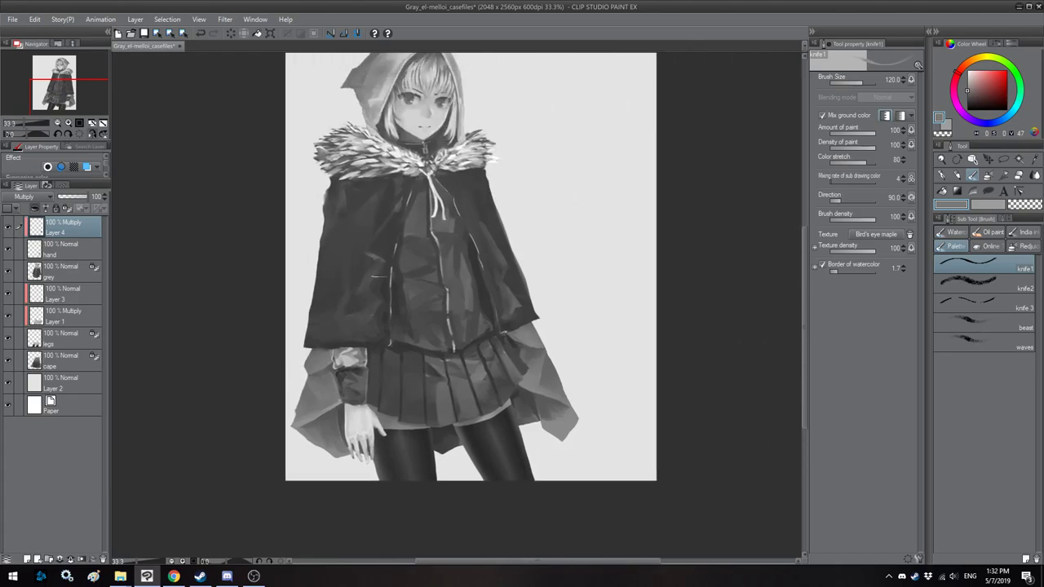
{"action": "key", "text": "h"}
{"action": "left_click_drag", "start_coordinate": [471, 156], "coordinate": [454, 162]}
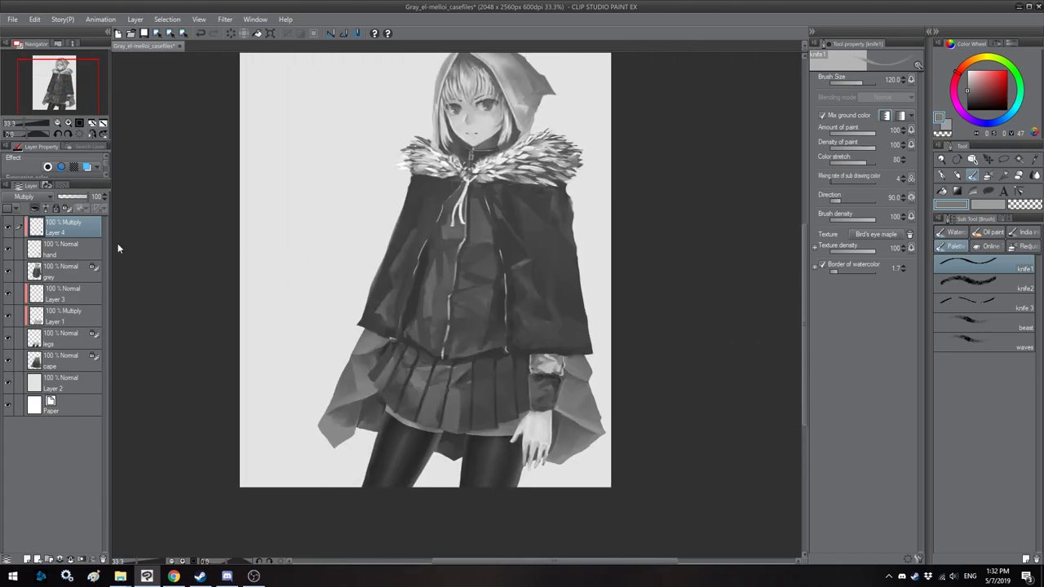
{"action": "left_click", "coordinate": [83, 198]}
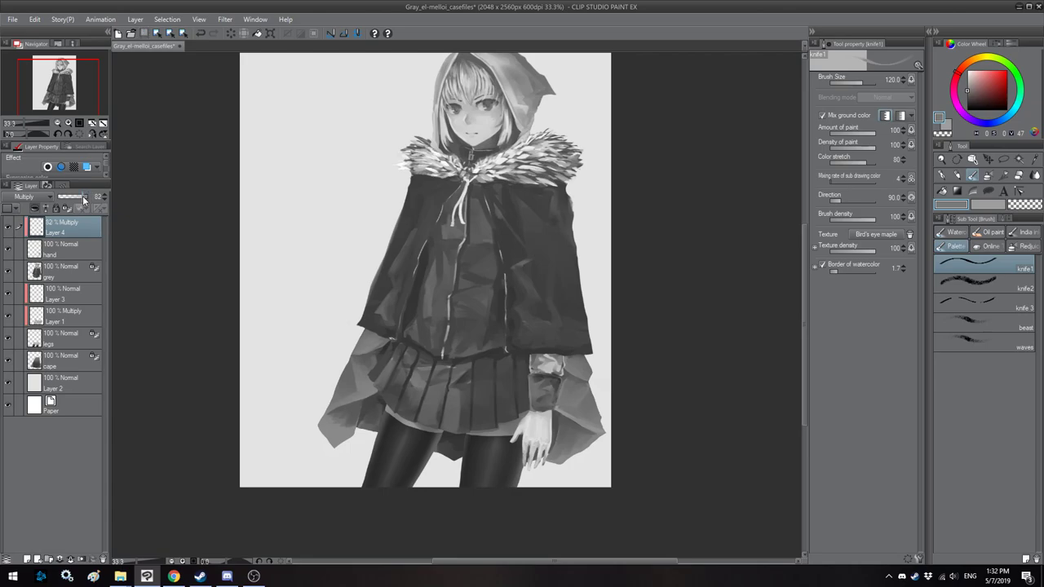
Step: Merge the clipped Multiply layer and the hand layer into a single layer
{"action": "right_click", "coordinate": [82, 252]}
{"action": "left_click", "coordinate": [134, 488]}
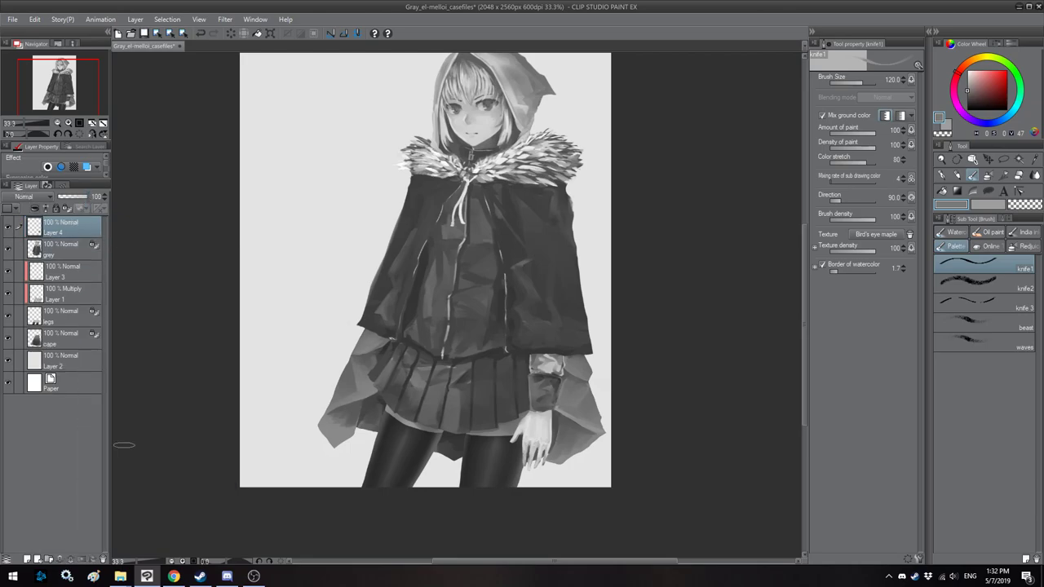
{"action": "key", "text": "h"}
{"action": "left_click_drag", "start_coordinate": [446, 201], "coordinate": [446, 209]}
{"action": "key", "text": "h"}
{"action": "key", "text": "h"}
Step: Select the grey layer and examine the whole figure's silhouette and values in normal and mirrored views
{"action": "left_click", "coordinate": [58, 343]}
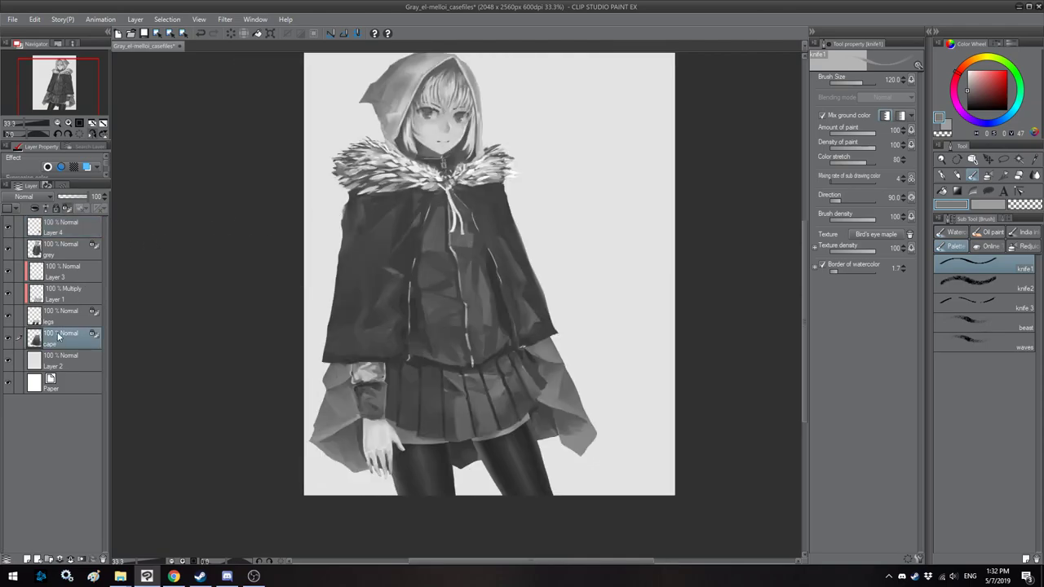
{"action": "left_click", "coordinate": [57, 258]}
{"action": "mouse_move", "coordinate": [283, 262]}
{"action": "left_mouse_down"}
{"action": "mouse_move", "coordinate": [286, 273]}
{"action": "mouse_move", "coordinate": [272, 274]}
{"action": "left_mouse_up"}
{"action": "key", "text": "h"}
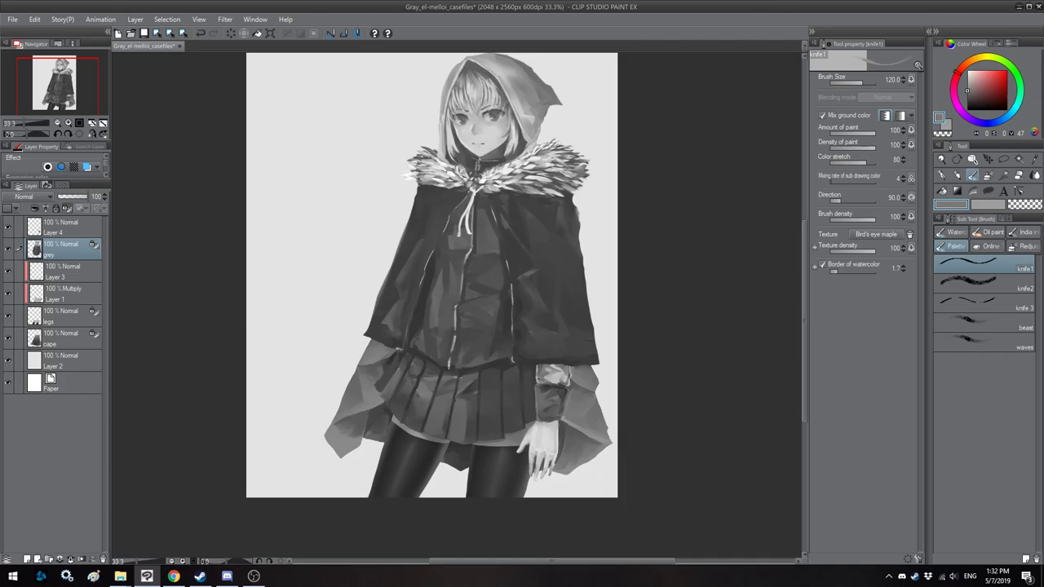
{"action": "key", "text": "alt+Tab"}
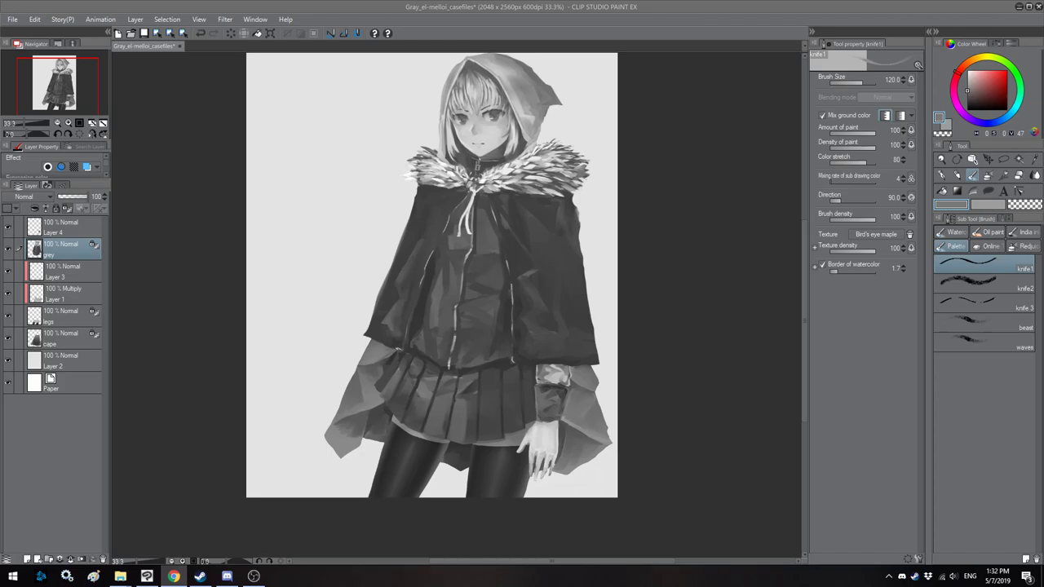
{"action": "left_click", "coordinate": [677, 3]}
{"action": "scroll", "coordinate": [509, 225], "scroll_direction": "down", "scroll_amount": 1}
{"action": "key", "text": "h"}
{"action": "left_click_drag", "start_coordinate": [501, 172], "coordinate": [498, 186]}
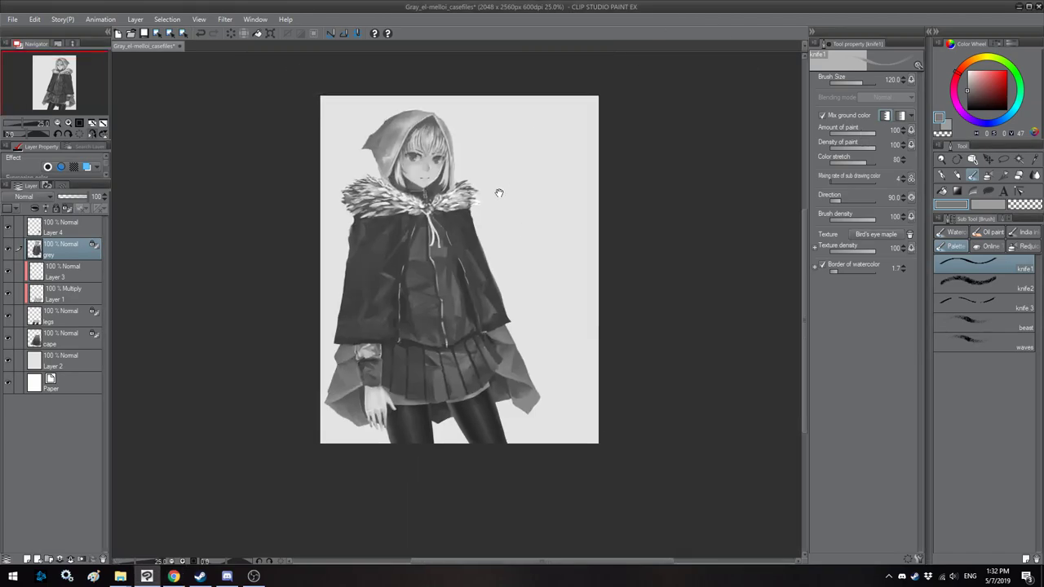
{"action": "scroll", "coordinate": [494, 205], "scroll_direction": "up", "scroll_amount": 1}
{"action": "key", "text": "h"}
{"action": "key", "text": "h"}
{"action": "key", "text": "h"}
{"action": "left_click_drag", "start_coordinate": [348, 236], "coordinate": [351, 237]}
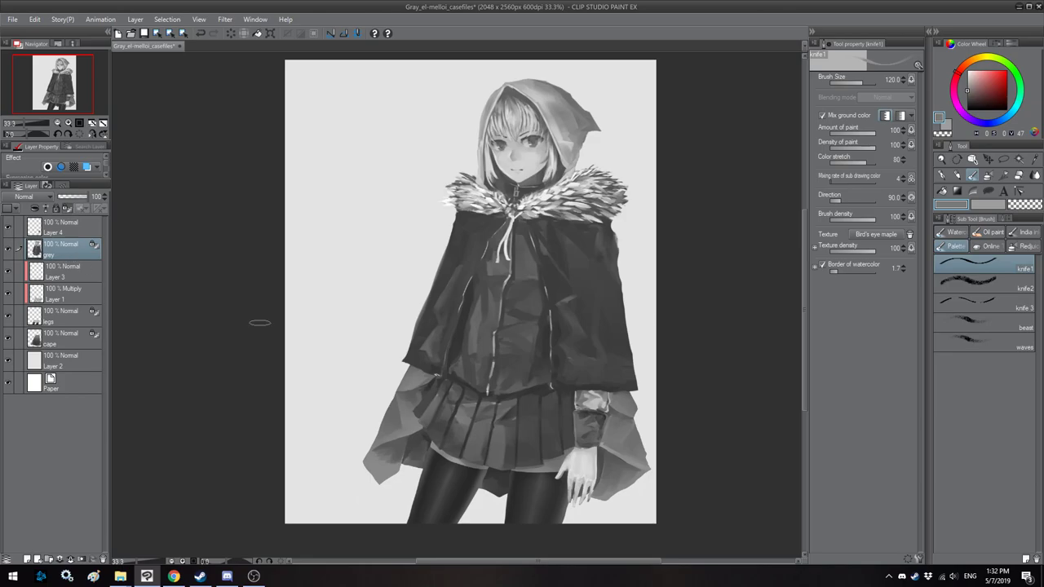
{"action": "scroll", "coordinate": [259, 322], "scroll_direction": "up", "scroll_amount": 1}
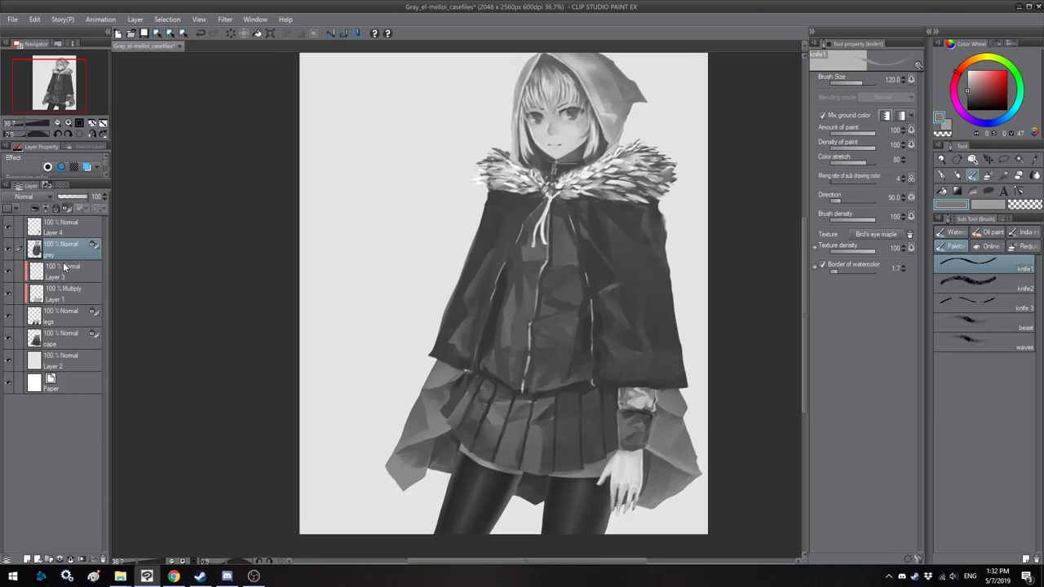
Step: Add a new layer above the grey layer and start blocking in a raised side of the cape with sampled dark grey at brush size 60
{"action": "left_click", "coordinate": [27, 560]}
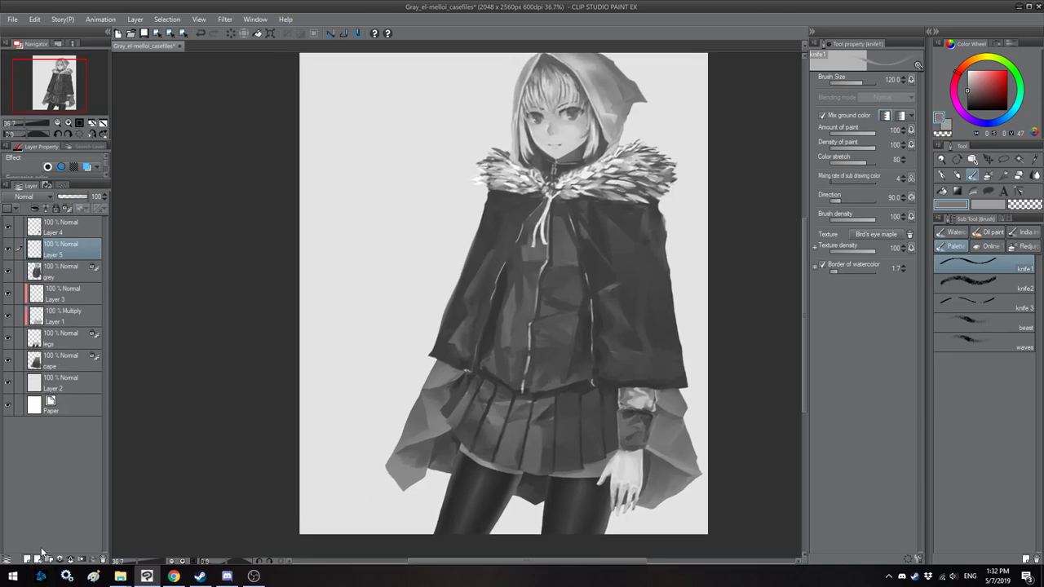
{"action": "left_click_drag", "start_coordinate": [479, 273], "coordinate": [510, 268]}
{"action": "left_click", "coordinate": [519, 216], "text": "alt"}
{"action": "key", "text": "["}
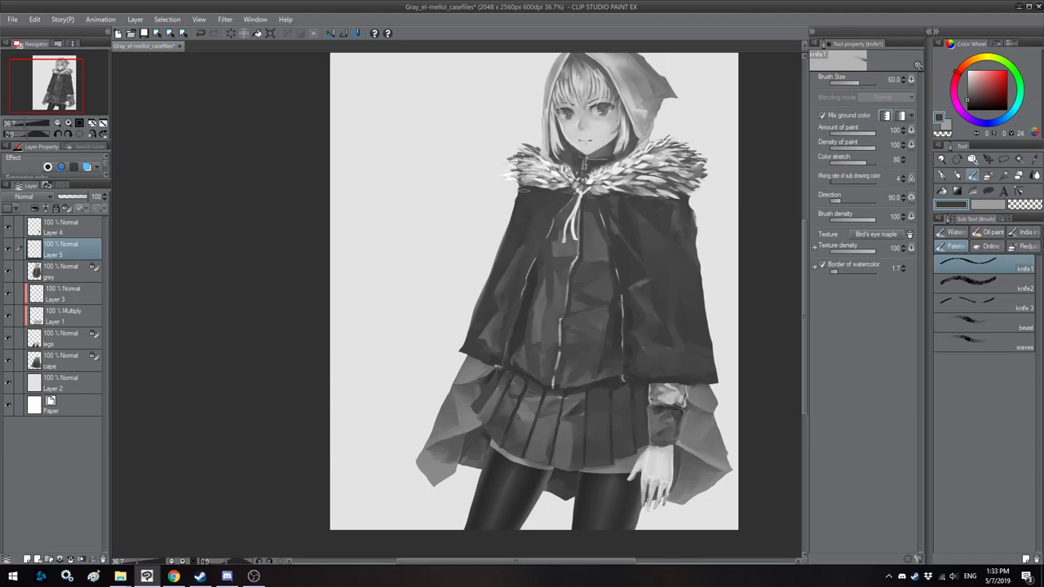
{"action": "mouse_move", "coordinate": [519, 189]}
{"action": "left_mouse_down"}
{"action": "mouse_move", "coordinate": [440, 212]}
{"action": "mouse_move", "coordinate": [455, 214]}
{"action": "mouse_move", "coordinate": [484, 202]}
{"action": "mouse_move", "coordinate": [430, 191]}
{"action": "mouse_move", "coordinate": [525, 209]}
{"action": "mouse_move", "coordinate": [501, 238]}
{"action": "mouse_move", "coordinate": [495, 345]}
{"action": "left_mouse_up"}
{"action": "key", "text": "]"}
{"action": "key", "text": "]"}
{"action": "key", "text": "]"}
{"action": "key", "text": "]"}
Step: Fill out the raised side of the cape with broad dark strokes reaching outward from the shoulder
{"action": "key", "text": "h"}
{"action": "key", "text": "["}
{"action": "left_click_drag", "start_coordinate": [485, 308], "coordinate": [469, 244]}
{"action": "key", "text": "]"}
{"action": "mouse_move", "coordinate": [486, 290]}
{"action": "left_mouse_down"}
{"action": "mouse_move", "coordinate": [447, 187]}
{"action": "mouse_move", "coordinate": [511, 208]}
{"action": "mouse_move", "coordinate": [487, 263]}
{"action": "mouse_move", "coordinate": [457, 198]}
{"action": "mouse_move", "coordinate": [481, 206]}
{"action": "left_mouse_up"}
{"action": "key", "text": "h"}
{"action": "left_click_drag", "start_coordinate": [464, 248], "coordinate": [462, 249]}
Step: Paint folds into the raised side of the cape using slightly lighter and darker greys sampled from the coat
{"action": "left_click", "coordinate": [461, 274], "text": "alt"}
{"action": "key", "text": "["}
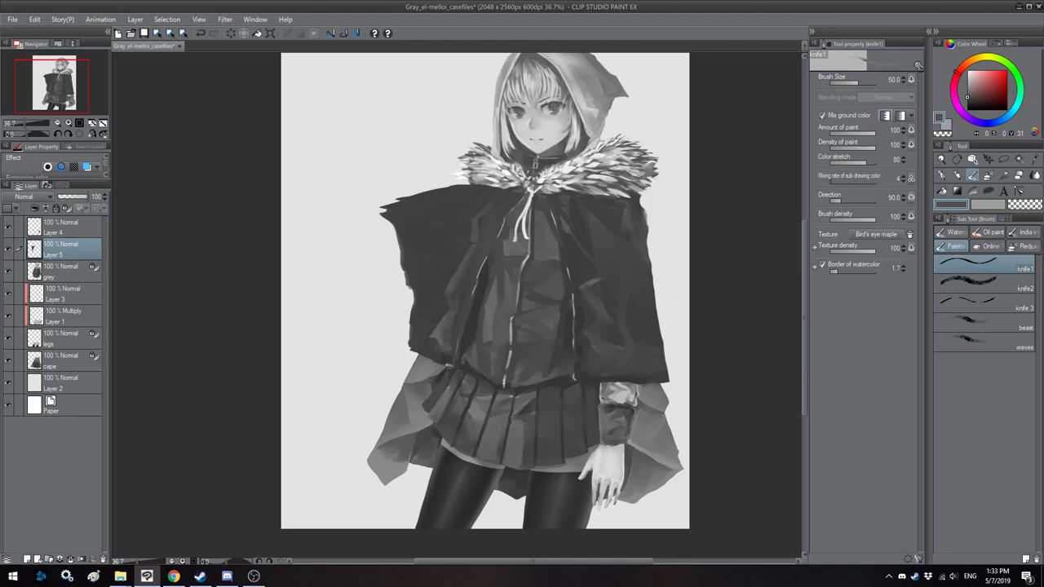
{"action": "mouse_move", "coordinate": [466, 203]}
{"action": "left_mouse_down"}
{"action": "mouse_move", "coordinate": [424, 235]}
{"action": "mouse_move", "coordinate": [425, 279]}
{"action": "left_mouse_up"}
{"action": "key", "text": "]"}
{"action": "left_click_drag", "start_coordinate": [447, 220], "coordinate": [429, 290]}
{"action": "left_click", "coordinate": [457, 233], "text": "alt"}
{"action": "mouse_move", "coordinate": [438, 242]}
{"action": "left_mouse_down"}
{"action": "mouse_move", "coordinate": [432, 291]}
{"action": "mouse_move", "coordinate": [447, 223]}
{"action": "mouse_move", "coordinate": [430, 216]}
{"action": "left_mouse_up"}
{"action": "left_click", "coordinate": [442, 237], "text": "alt"}
{"action": "left_click_drag", "start_coordinate": [484, 191], "coordinate": [449, 190]}
{"action": "key", "text": "h"}
{"action": "key", "text": "]"}
{"action": "left_click", "coordinate": [460, 199], "text": "alt"}
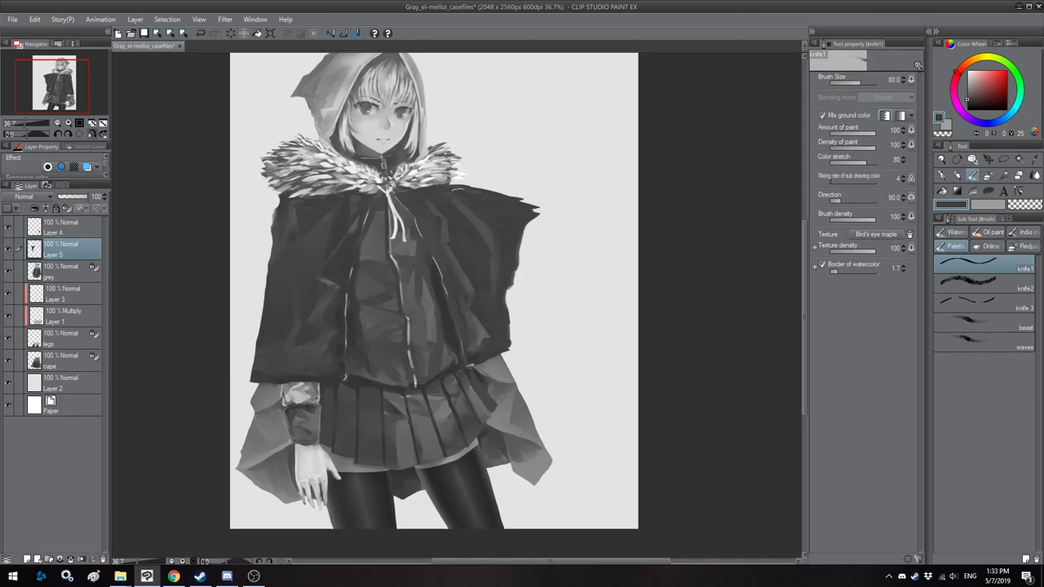
Step: Smooth the shoulder line and outer tip of the raised cape side with dark grey strokes
{"action": "key", "text": "h"}
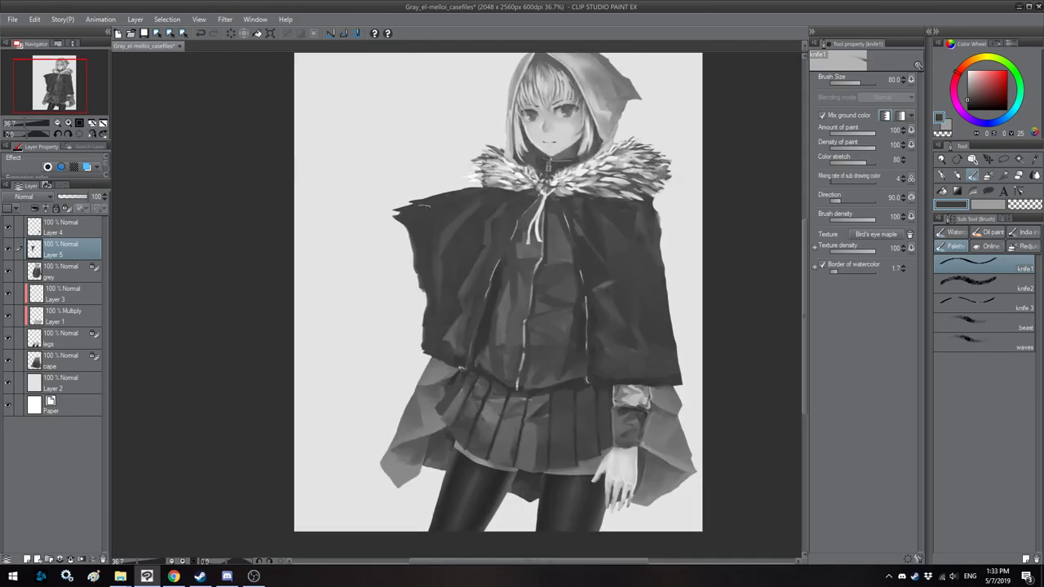
{"action": "key", "text": "h"}
{"action": "mouse_move", "coordinate": [514, 197]}
{"action": "left_mouse_down"}
{"action": "mouse_move", "coordinate": [516, 210]}
{"action": "mouse_move", "coordinate": [572, 207]}
{"action": "mouse_move", "coordinate": [518, 236]}
{"action": "mouse_move", "coordinate": [528, 238]}
{"action": "left_mouse_up"}
{"action": "key", "text": "bracketright"}
{"action": "left_click_drag", "start_coordinate": [569, 209], "coordinate": [535, 227]}
{"action": "key", "text": "h"}
Step: Paint a light grey curved opening under the outer tip of the raised cape at brush size 80
{"action": "mouse_move", "coordinate": [370, 218]}
{"action": "left_mouse_down"}
{"action": "mouse_move", "coordinate": [433, 242]}
{"action": "mouse_move", "coordinate": [452, 237]}
{"action": "mouse_move", "coordinate": [443, 253]}
{"action": "mouse_move", "coordinate": [408, 244]}
{"action": "mouse_move", "coordinate": [435, 251]}
{"action": "mouse_move", "coordinate": [455, 241]}
{"action": "left_mouse_up"}
{"action": "key", "text": "bracketleft"}
{"action": "key", "text": "bracketright"}
{"action": "key", "text": "h"}
{"action": "key", "text": "bracketleft"}
{"action": "left_click_drag", "start_coordinate": [462, 238], "coordinate": [462, 245]}
{"action": "key", "text": "bracketleft"}
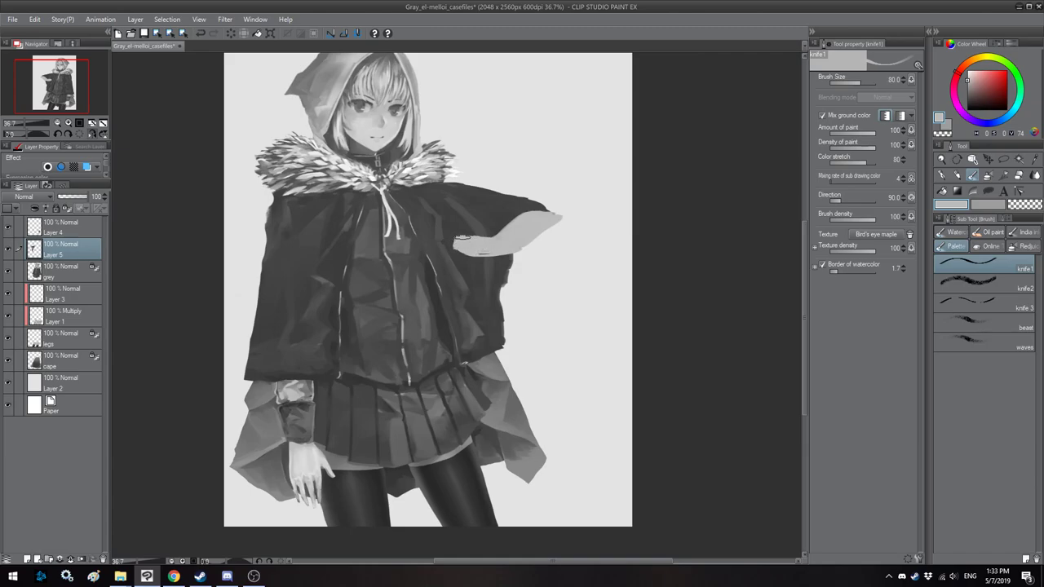
Step: Outline a hanging drape below the light opening with sampled dark grey at brush size 60
{"action": "key", "text": "bracketleft"}
{"action": "left_click", "coordinate": [509, 261], "text": "alt"}
{"action": "mouse_move", "coordinate": [548, 229]}
{"action": "left_mouse_down"}
{"action": "mouse_move", "coordinate": [538, 339]}
{"action": "mouse_move", "coordinate": [515, 324]}
{"action": "mouse_move", "coordinate": [529, 337]}
{"action": "mouse_move", "coordinate": [521, 339]}
{"action": "mouse_move", "coordinate": [507, 273]}
{"action": "mouse_move", "coordinate": [533, 245]}
{"action": "left_mouse_up"}
{"action": "key", "text": "bracketright"}
{"action": "key", "text": "bracketleft"}
{"action": "key", "text": "bracketleft"}
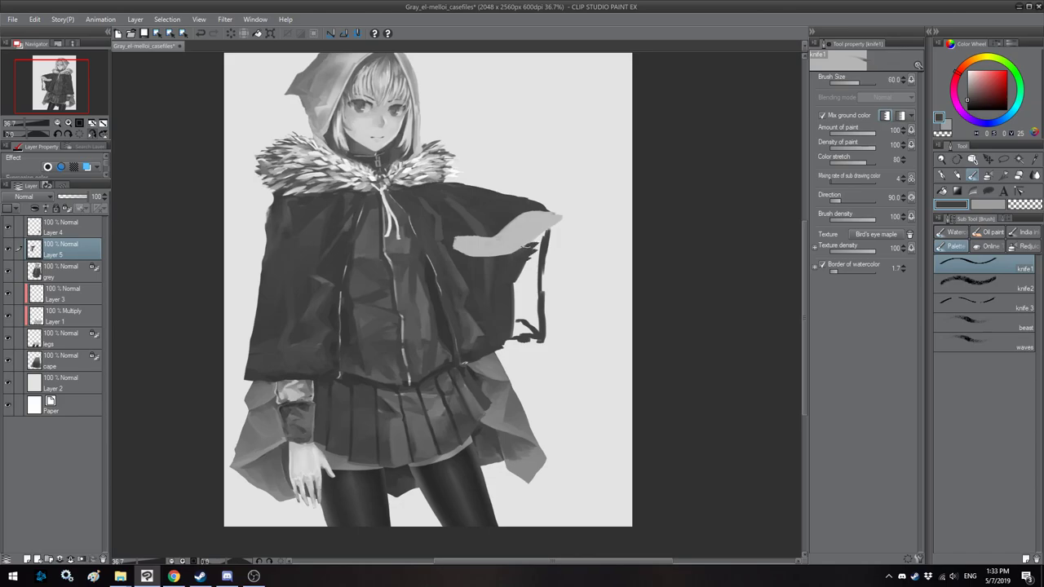
Step: Round out the outer tip of the opening with sampled light grey at brush size 80
{"action": "key", "text": "bracketright"}
{"action": "left_click", "coordinate": [522, 221], "text": "alt"}
{"action": "key", "text": "bracketright"}
{"action": "left_click_drag", "start_coordinate": [552, 217], "coordinate": [531, 243]}
{"action": "left_click_drag", "start_coordinate": [555, 227], "coordinate": [539, 237]}
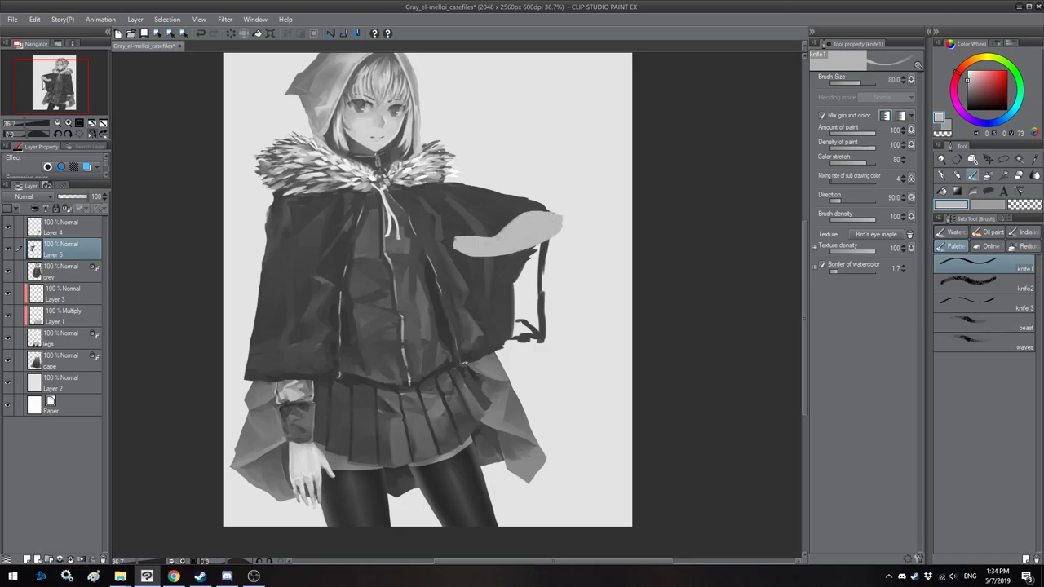
Step: Fill the outlined drape below the opening with sampled dark coat grey
{"action": "key", "text": "h"}
{"action": "mouse_move", "coordinate": [457, 257]}
{"action": "left_mouse_down"}
{"action": "mouse_move", "coordinate": [465, 250]}
{"action": "mouse_move", "coordinate": [391, 244]}
{"action": "mouse_move", "coordinate": [397, 313]}
{"action": "mouse_move", "coordinate": [407, 318]}
{"action": "mouse_move", "coordinate": [400, 321]}
{"action": "left_mouse_up"}
{"action": "left_click", "coordinate": [415, 251], "text": "alt"}
{"action": "key", "text": "h"}
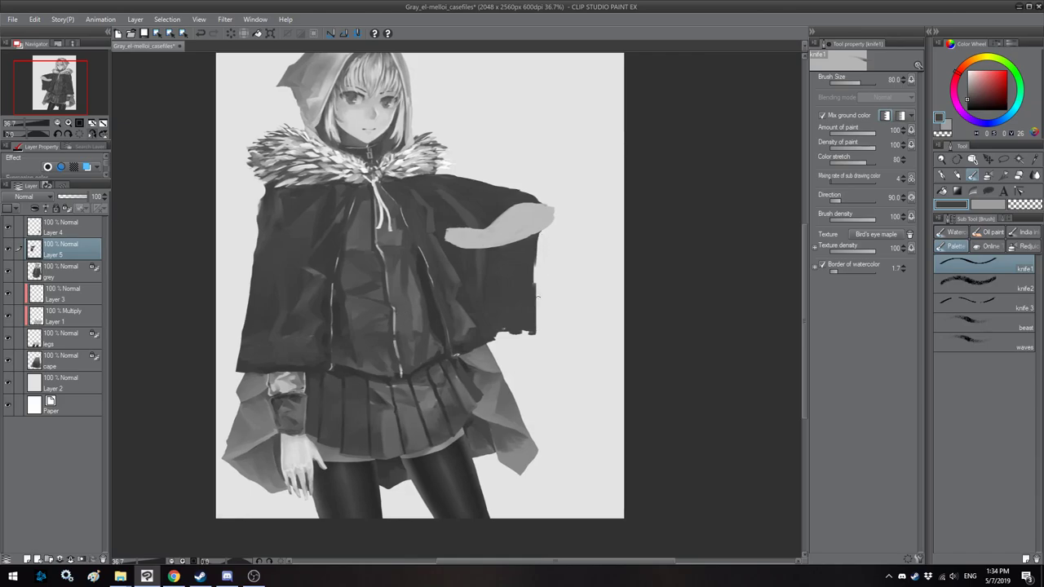
Step: Transform the raised cape layer to make it slightly narrower
{"action": "scroll", "coordinate": [456, 245], "scroll_direction": "down", "scroll_amount": 3}
{"action": "key", "text": "h"}
{"action": "left_click_drag", "start_coordinate": [415, 156], "coordinate": [474, 173]}
{"action": "key", "text": "h"}
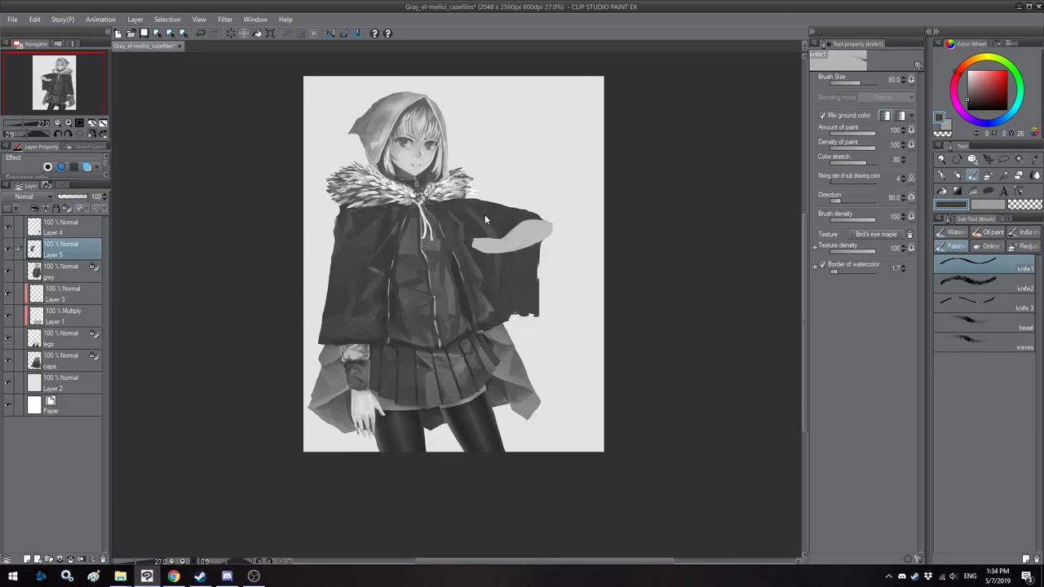
{"action": "key", "text": "ctrl+t"}
{"action": "left_click_drag", "start_coordinate": [555, 266], "coordinate": [545, 266]}
{"action": "key", "text": "Return"}
{"action": "key", "text": "h"}
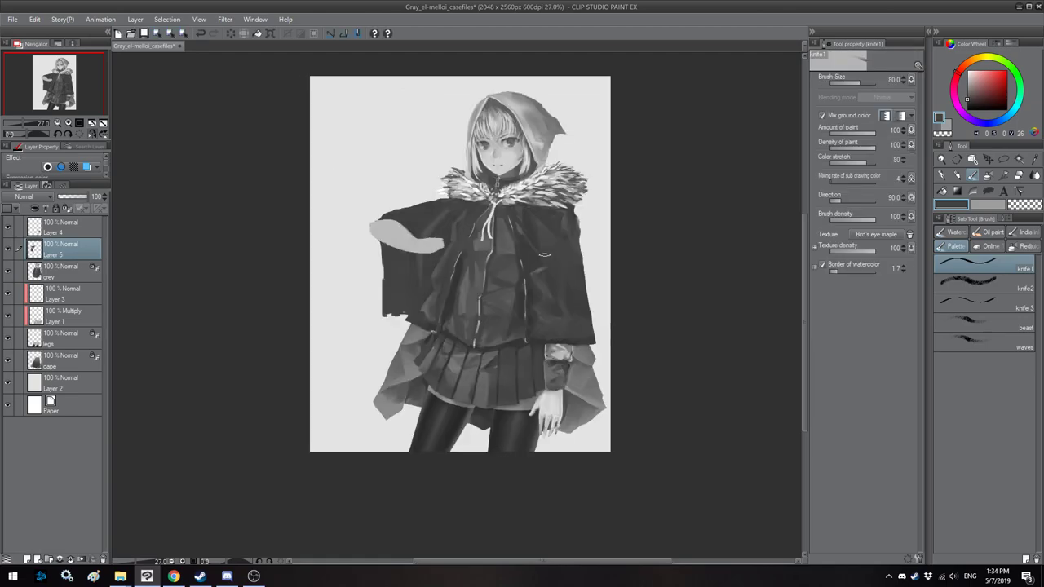
Step: Paint dark shadow folds between the coat front and the inner end of the light opening with a sampled darker grey
{"action": "scroll", "coordinate": [507, 235], "scroll_direction": "up", "scroll_amount": 2}
{"action": "key", "text": "h"}
{"action": "key", "text": "h"}
{"action": "left_click_drag", "start_coordinate": [507, 234], "coordinate": [509, 222]}
{"action": "key", "text": "h"}
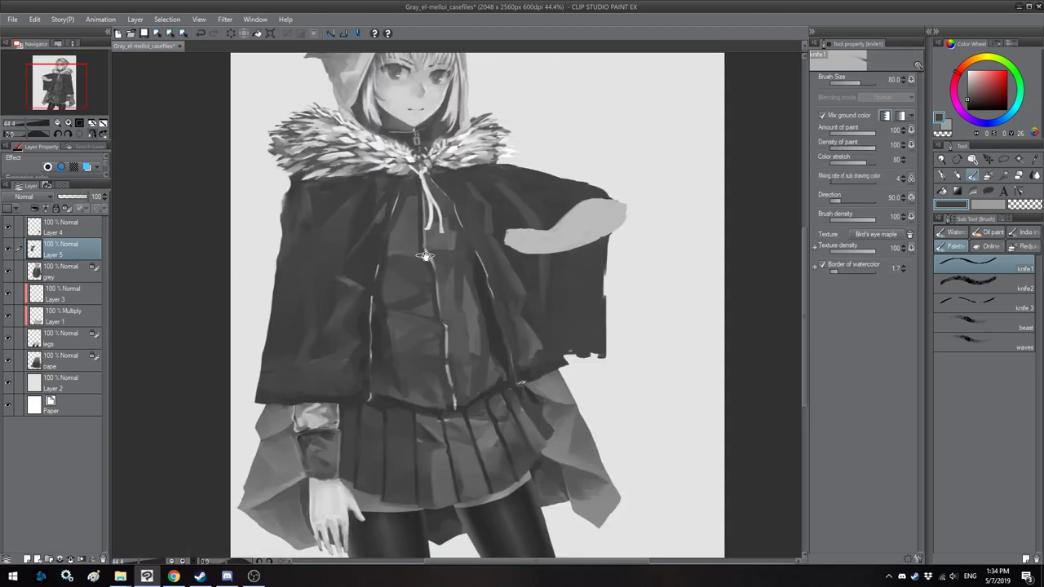
{"action": "left_click_drag", "start_coordinate": [426, 256], "coordinate": [394, 234]}
{"action": "left_click", "coordinate": [453, 267], "text": "alt"}
{"action": "key", "text": "bracketleft"}
{"action": "key", "text": "bracketleft"}
{"action": "key", "text": "bracketleft"}
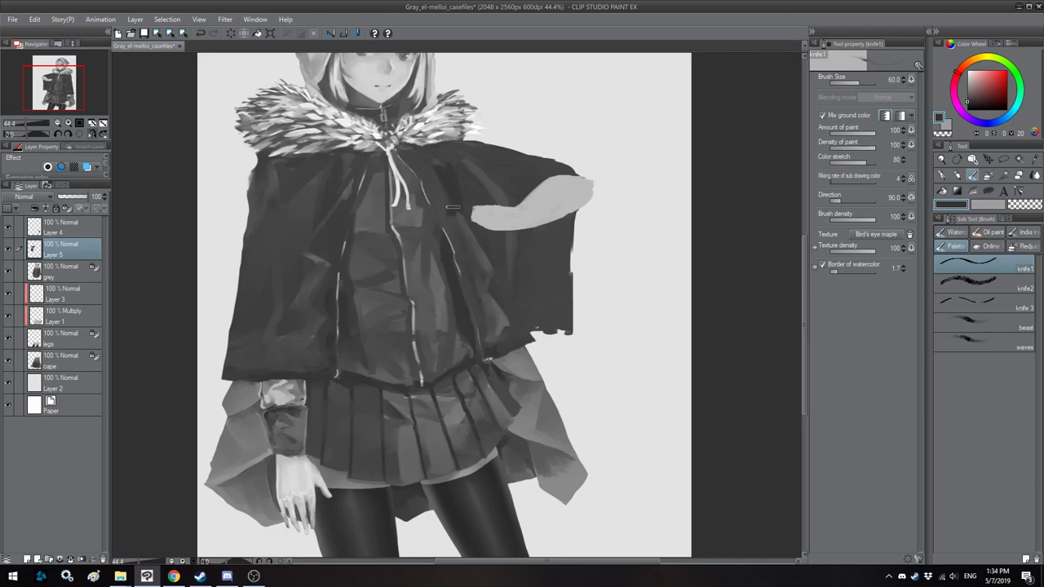
{"action": "left_click_drag", "start_coordinate": [463, 189], "coordinate": [474, 174]}
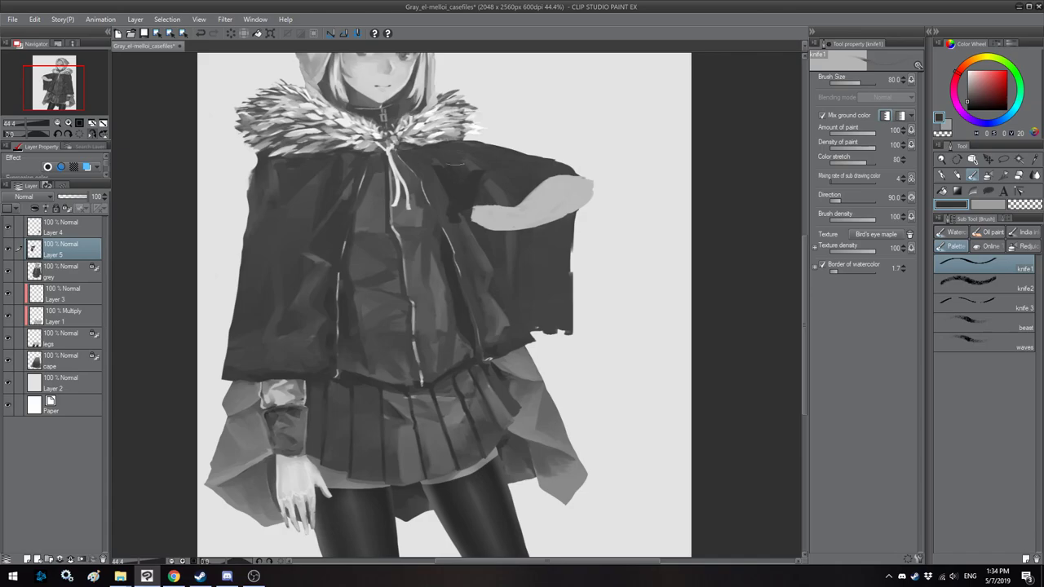
Step: Extend the dark shadow up toward the shoulder above the light opening
{"action": "key", "text": "h"}
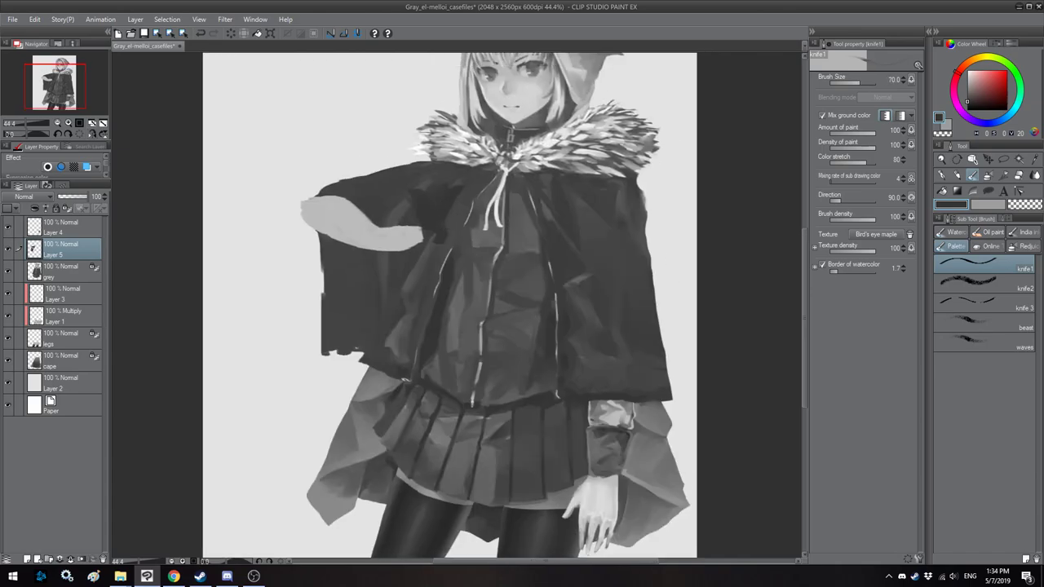
{"action": "key", "text": "bracketright"}
{"action": "left_click_drag", "start_coordinate": [448, 177], "coordinate": [438, 188]}
{"action": "key", "text": "bracketright"}
{"action": "key", "text": "h"}
{"action": "scroll", "coordinate": [543, 231], "scroll_direction": "down", "scroll_amount": 2}
Step: Shade the hanging drape below the opening with dark vertical fold strokes, enlarging the brush to size 100
{"action": "key", "text": "bracketleft"}
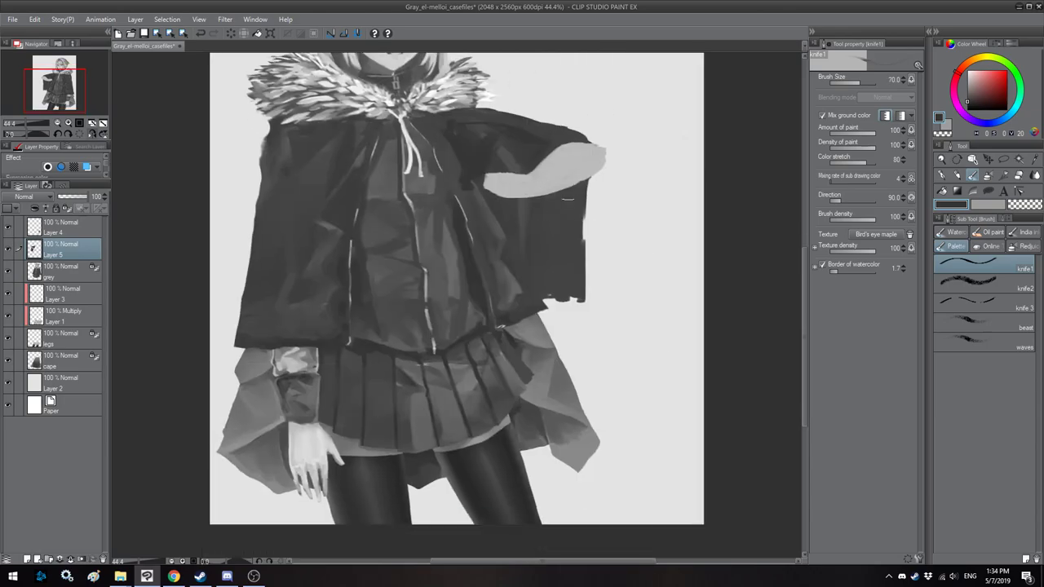
{"action": "key", "text": "bracketright"}
{"action": "left_click_drag", "start_coordinate": [577, 186], "coordinate": [553, 263]}
{"action": "key", "text": "bracketright"}
{"action": "key", "text": "bracketright"}
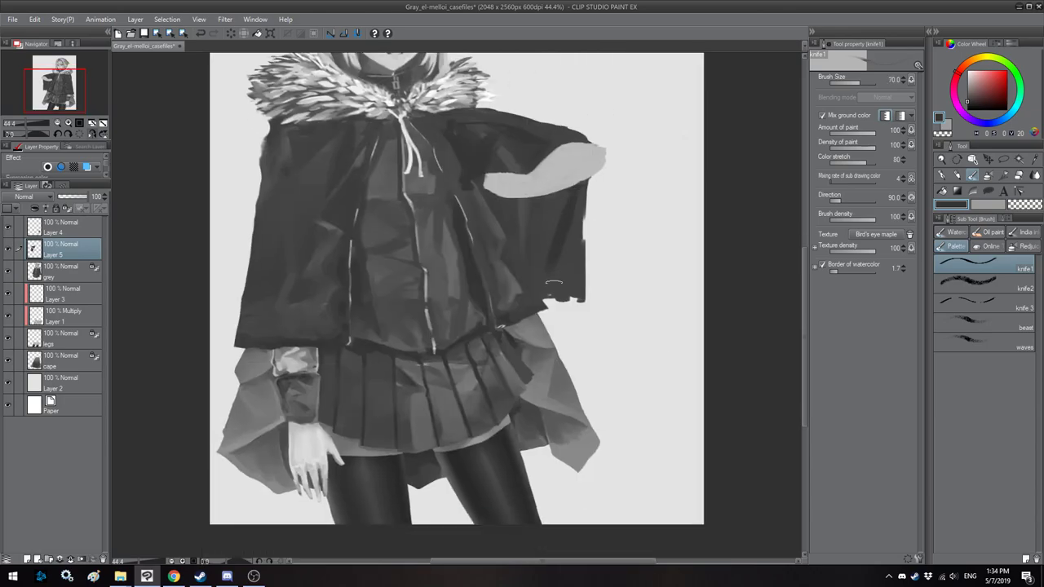
{"action": "key", "text": "bracketright"}
{"action": "key", "text": "bracketright"}
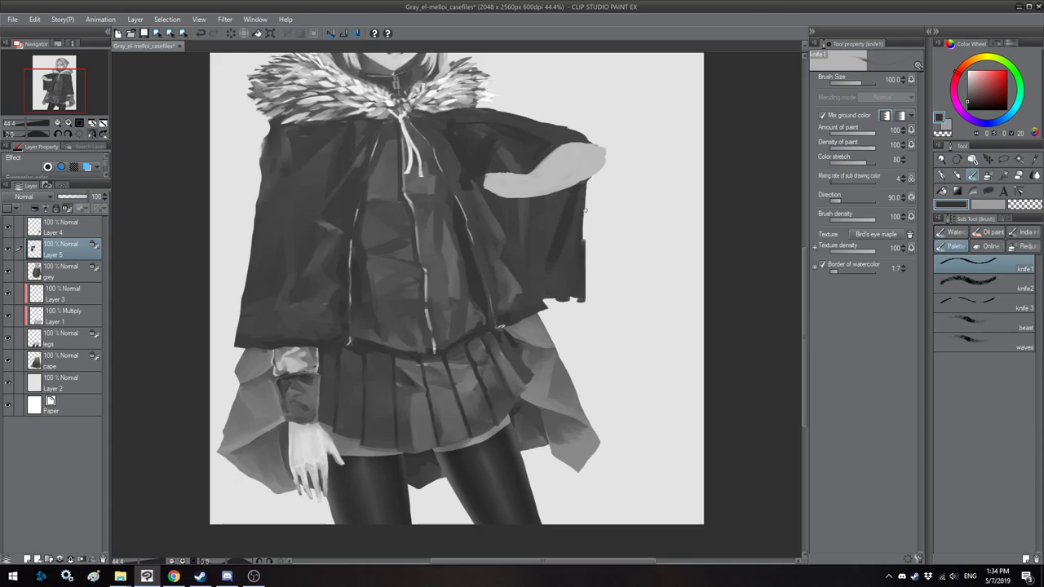
Step: Clean up the drape's outer edge so it tapers slightly inward toward the hem
{"action": "left_click_drag", "start_coordinate": [585, 218], "coordinate": [584, 304]}
{"action": "left_click_drag", "start_coordinate": [585, 250], "coordinate": [582, 303]}
{"action": "key", "text": "h"}
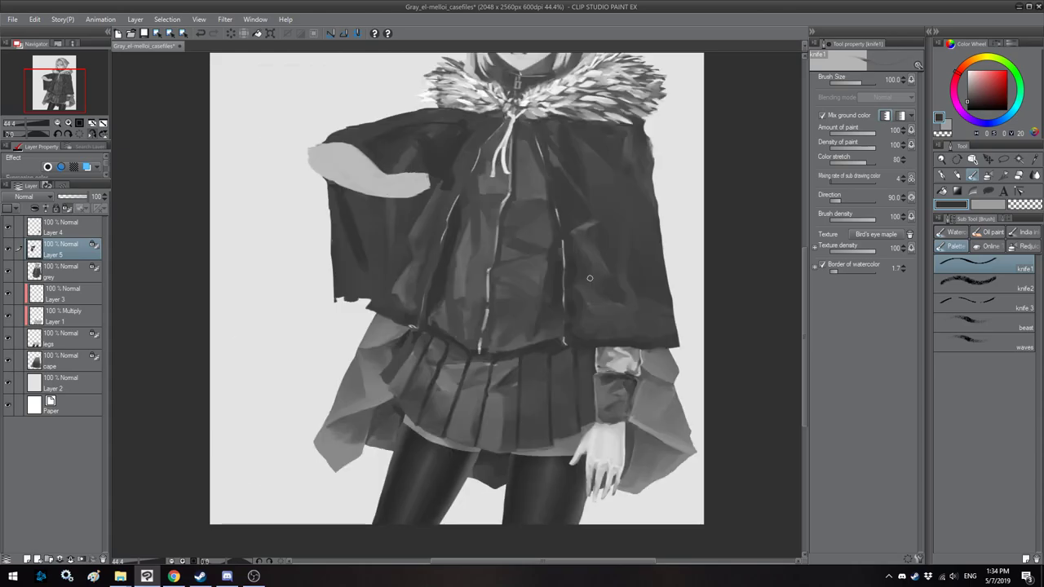
{"action": "left_click_drag", "start_coordinate": [415, 282], "coordinate": [426, 367]}
{"action": "key", "text": "h"}
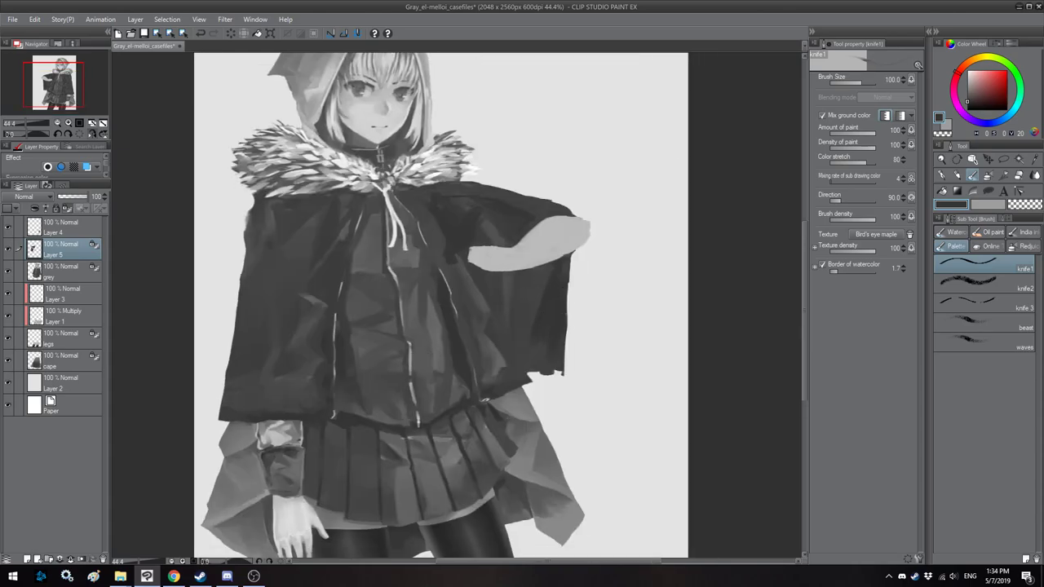
Step: Deepen the fold shadows on the drape and around the light opening with dark strokes at brush sizes 60 to 70
{"action": "key", "text": "h"}
{"action": "key", "text": "h"}
{"action": "left_click_drag", "start_coordinate": [544, 348], "coordinate": [543, 350]}
{"action": "key", "text": "bracketleft"}
{"action": "key", "text": "bracketleft"}
{"action": "key", "text": "bracketleft"}
{"action": "left_click_drag", "start_coordinate": [519, 288], "coordinate": [519, 369]}
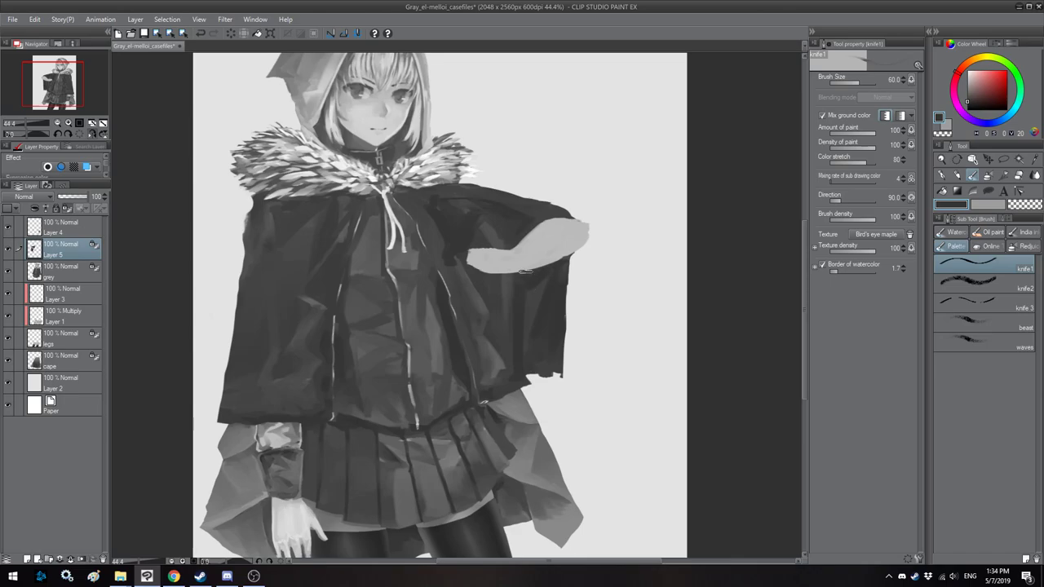
{"action": "key", "text": "bracketright"}
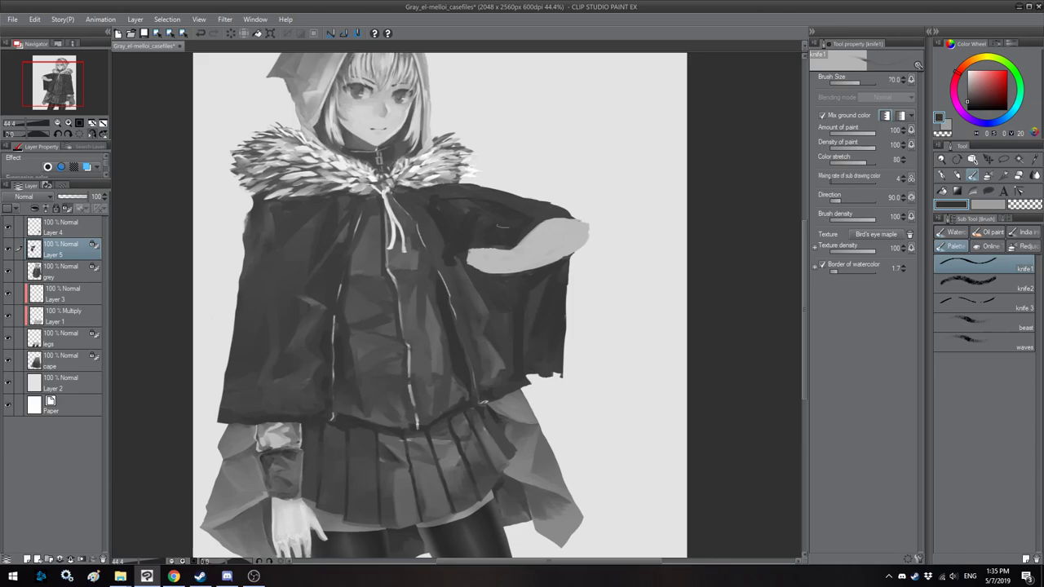
Step: Rename the merged hand layer as "hand" and move it below the raised cape layer
{"action": "key", "text": "h"}
{"action": "left_click_drag", "start_coordinate": [368, 233], "coordinate": [386, 240]}
{"action": "scroll", "coordinate": [385, 196], "scroll_direction": "down", "scroll_amount": 1}
{"action": "scroll", "coordinate": [392, 204], "scroll_direction": "down", "scroll_amount": 1}
{"action": "key", "text": "h"}
{"action": "key", "text": "h"}
{"action": "mouse_move", "coordinate": [392, 203]}
{"action": "left_mouse_down"}
{"action": "mouse_move", "coordinate": [404, 195]}
{"action": "mouse_move", "coordinate": [378, 196]}
{"action": "left_mouse_up"}
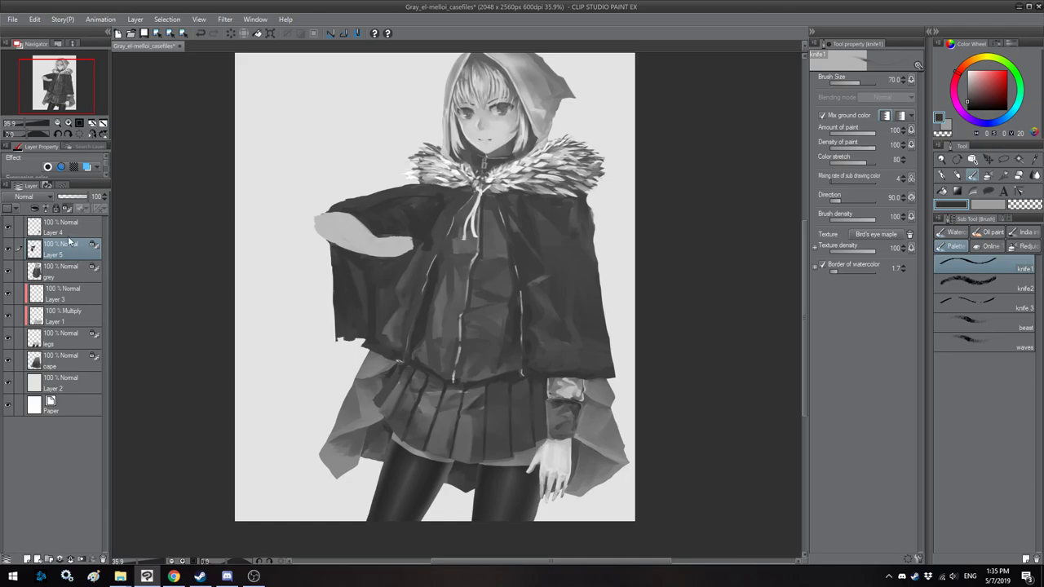
{"action": "left_click", "coordinate": [64, 225]}
{"action": "left_click", "coordinate": [9, 230]}
{"action": "left_click", "coordinate": [8, 230]}
{"action": "double_click", "coordinate": [56, 234]}
{"action": "type", "text": "hand"}
{"action": "key", "text": "Return"}
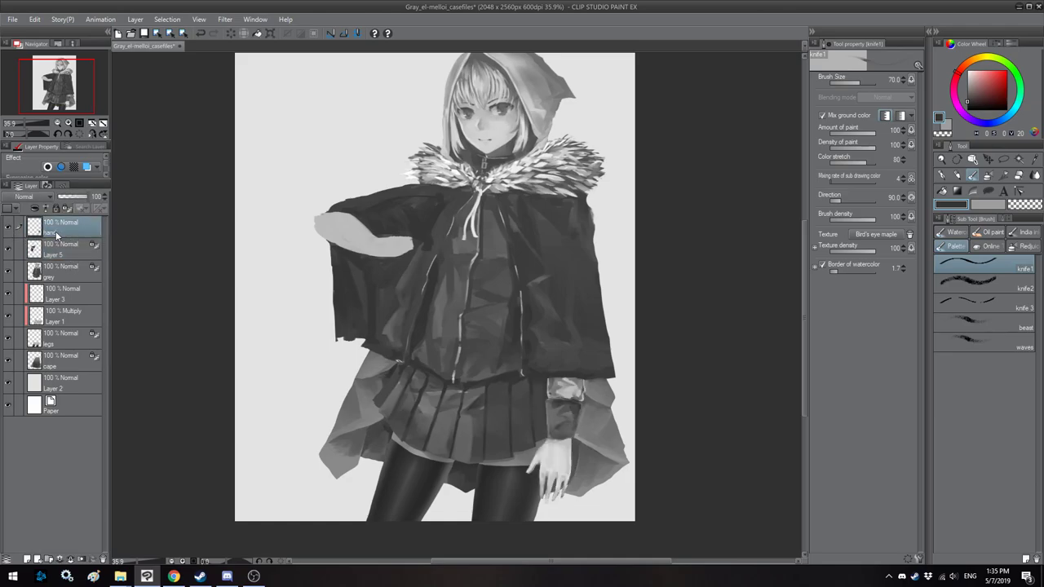
{"action": "left_click_drag", "start_coordinate": [59, 233], "coordinate": [62, 261]}
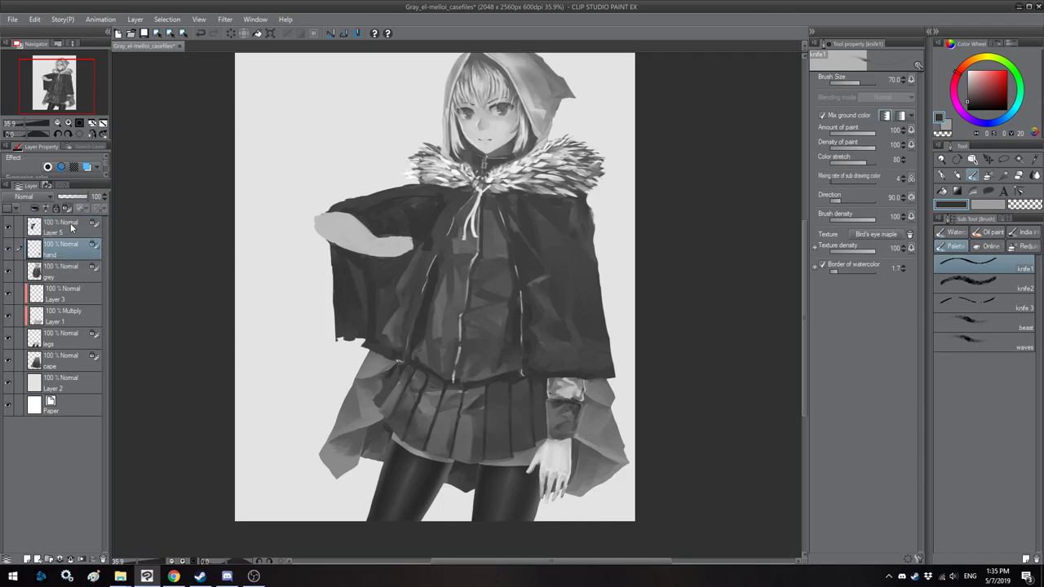
Step: Select the raised cape layer and compare the figure with that layer hidden and shown
{"action": "left_click", "coordinate": [72, 227]}
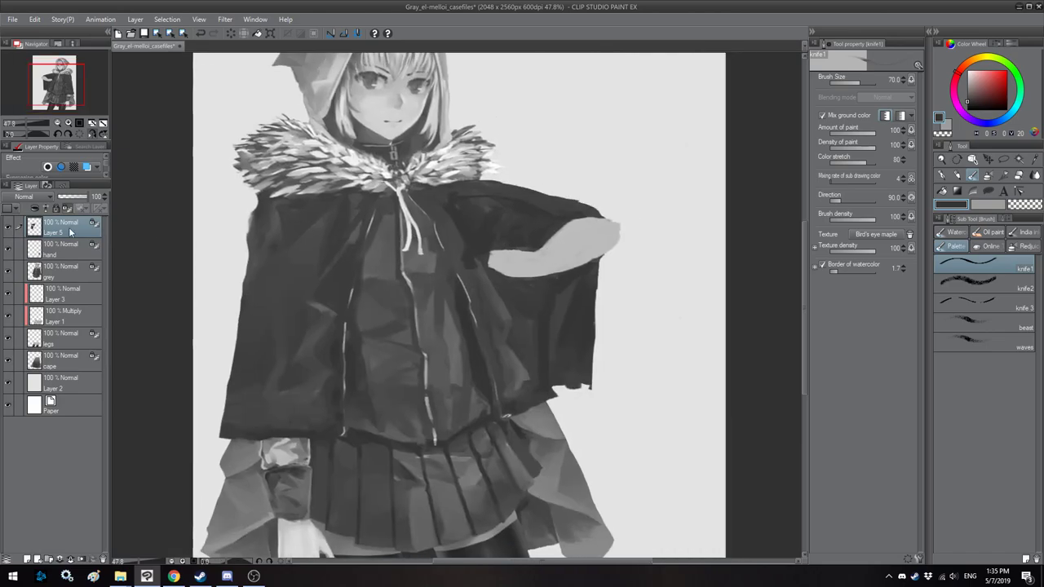
{"action": "left_click", "coordinate": [6, 232]}
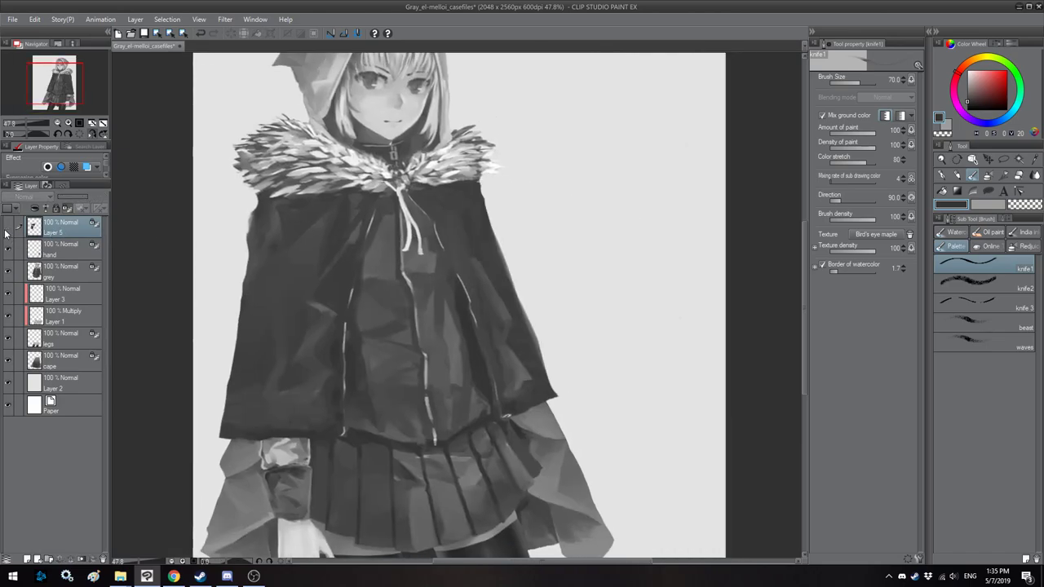
{"action": "left_click", "coordinate": [8, 232]}
{"action": "key", "text": "h"}
{"action": "scroll", "coordinate": [489, 245], "scroll_direction": "down", "scroll_amount": 4}
{"action": "left_click_drag", "start_coordinate": [443, 212], "coordinate": [421, 233]}
{"action": "scroll", "coordinate": [424, 233], "scroll_direction": "down", "scroll_amount": 2}
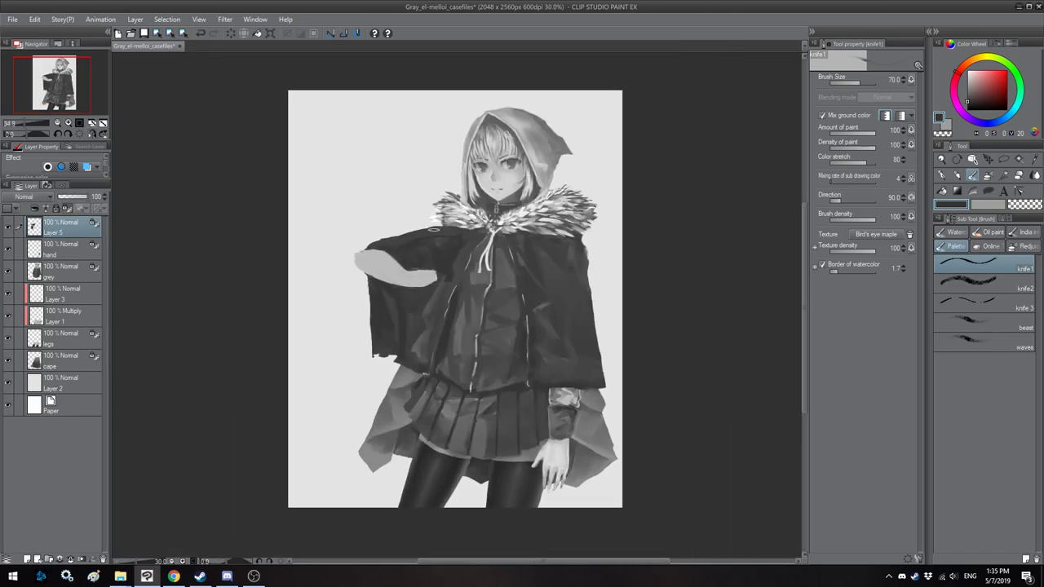
Step: Paint a curved mid-grey wrist line across the light forearm with the knife1 brush at size 25
{"action": "key", "text": "h"}
{"action": "scroll", "coordinate": [441, 236], "scroll_direction": "up", "scroll_amount": 8}
{"action": "scroll", "coordinate": [549, 302], "scroll_direction": "up", "scroll_amount": 3}
{"action": "key", "text": "h"}
{"action": "key", "text": "h"}
{"action": "scroll", "coordinate": [503, 297], "scroll_direction": "up", "scroll_amount": 4}
{"action": "left_click_drag", "start_coordinate": [584, 294], "coordinate": [502, 284]}
{"action": "left_click", "coordinate": [593, 279], "text": "alt"}
{"action": "key", "text": "["}
{"action": "mouse_move", "coordinate": [563, 255]}
{"action": "left_mouse_down"}
{"action": "mouse_move", "coordinate": [534, 272]}
{"action": "mouse_move", "coordinate": [524, 307]}
{"action": "left_mouse_up"}
{"action": "left_click", "coordinate": [516, 235], "text": "alt"}
{"action": "key", "text": "["}
{"action": "key", "text": "["}
{"action": "key", "text": "["}
{"action": "key", "text": "["}
{"action": "left_click_drag", "start_coordinate": [512, 248], "coordinate": [537, 297]}
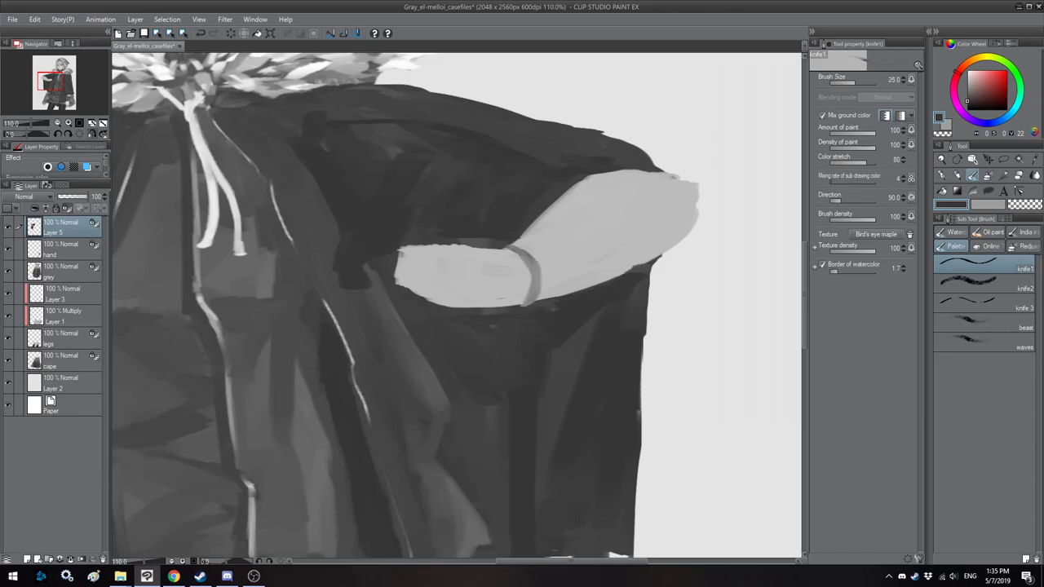
Step: Add a dark curved cuff edge beside the wrist line and shade the gap between them in mid-grey
{"action": "key", "text": "]"}
{"action": "mouse_move", "coordinate": [553, 210]}
{"action": "left_mouse_down"}
{"action": "mouse_move", "coordinate": [574, 242]}
{"action": "mouse_move", "coordinate": [580, 286]}
{"action": "left_mouse_up"}
{"action": "left_click", "coordinate": [580, 245], "text": "alt"}
{"action": "key", "text": "]"}
{"action": "key", "text": "]"}
{"action": "mouse_move", "coordinate": [556, 225]}
{"action": "left_mouse_down"}
{"action": "mouse_move", "coordinate": [558, 277]}
{"action": "mouse_move", "coordinate": [536, 253]}
{"action": "mouse_move", "coordinate": [553, 218]}
{"action": "mouse_move", "coordinate": [515, 237]}
{"action": "left_mouse_up"}
{"action": "key", "text": "["}
{"action": "key", "text": "bracketleft"}
{"action": "key", "text": "bracketleft"}
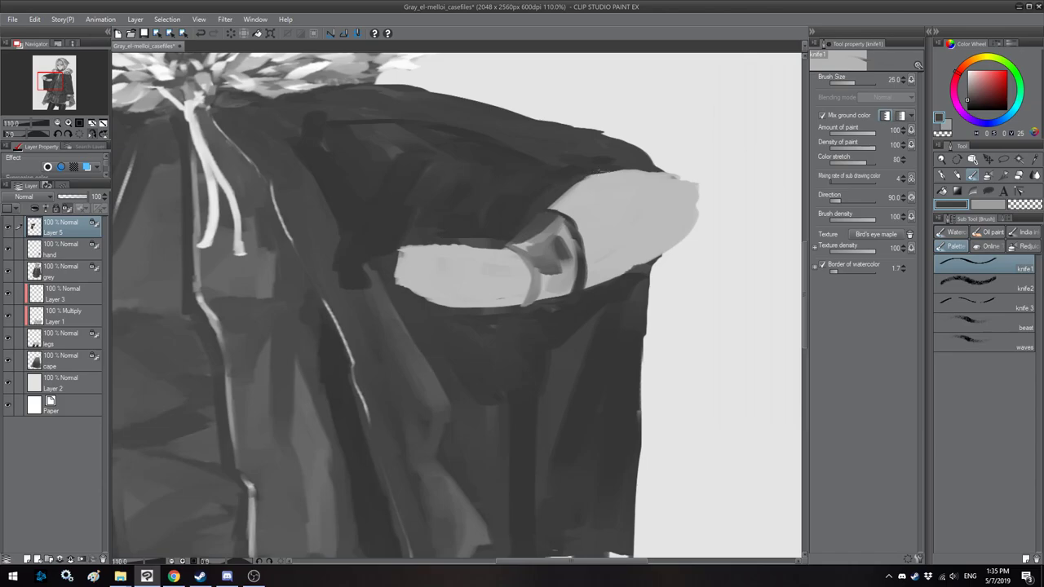
Step: Redefine the cape's dark lower edge above the light sleeve using the sampled cape grey
{"action": "left_click", "coordinate": [564, 174], "text": "alt"}
{"action": "key", "text": "]"}
{"action": "mouse_move", "coordinate": [581, 178]}
{"action": "left_mouse_down"}
{"action": "mouse_move", "coordinate": [627, 172]}
{"action": "mouse_move", "coordinate": [563, 199]}
{"action": "mouse_move", "coordinate": [653, 170]}
{"action": "mouse_move", "coordinate": [679, 179]}
{"action": "left_mouse_up"}
{"action": "key", "text": "h"}
{"action": "left_click_drag", "start_coordinate": [363, 207], "coordinate": [458, 227]}
{"action": "key", "text": "bracketleft"}
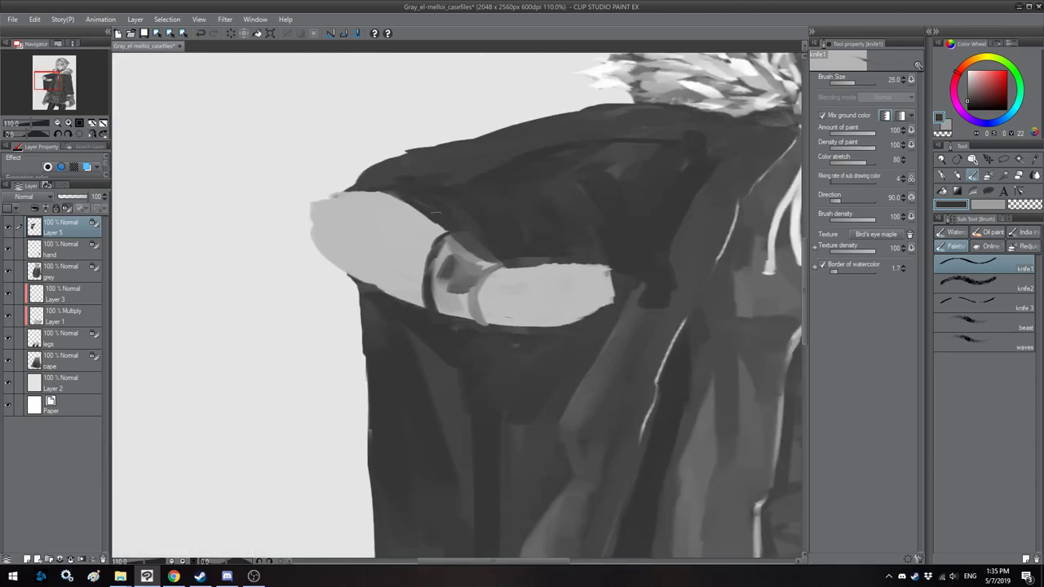
Step: Round off the sleeve's outer end with light grey at size 30 and retouch the cape edge above it at size 40
{"action": "key", "text": "h"}
{"action": "left_click", "coordinate": [530, 207], "text": "alt"}
{"action": "key", "text": "bracketright"}
{"action": "mouse_move", "coordinate": [556, 192]}
{"action": "left_mouse_down"}
{"action": "mouse_move", "coordinate": [516, 200]}
{"action": "mouse_move", "coordinate": [543, 194]}
{"action": "left_mouse_up"}
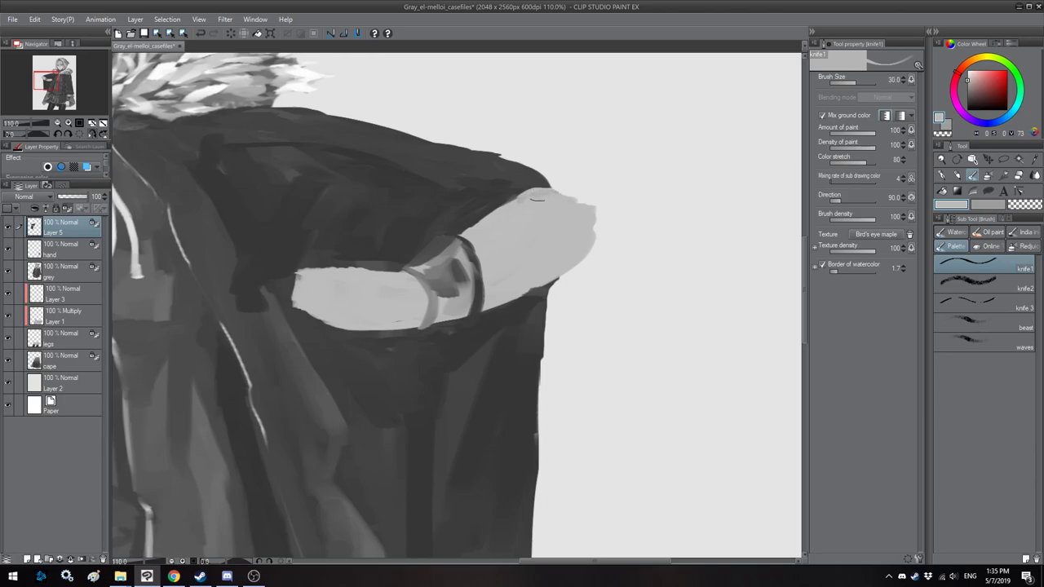
{"action": "mouse_move", "coordinate": [580, 197]}
{"action": "left_mouse_down"}
{"action": "mouse_move", "coordinate": [590, 198]}
{"action": "mouse_move", "coordinate": [601, 238]}
{"action": "left_mouse_up"}
{"action": "key", "text": "h"}
{"action": "left_click_drag", "start_coordinate": [451, 195], "coordinate": [466, 203]}
{"action": "left_click", "coordinate": [428, 205], "text": "alt"}
{"action": "key", "text": "]"}
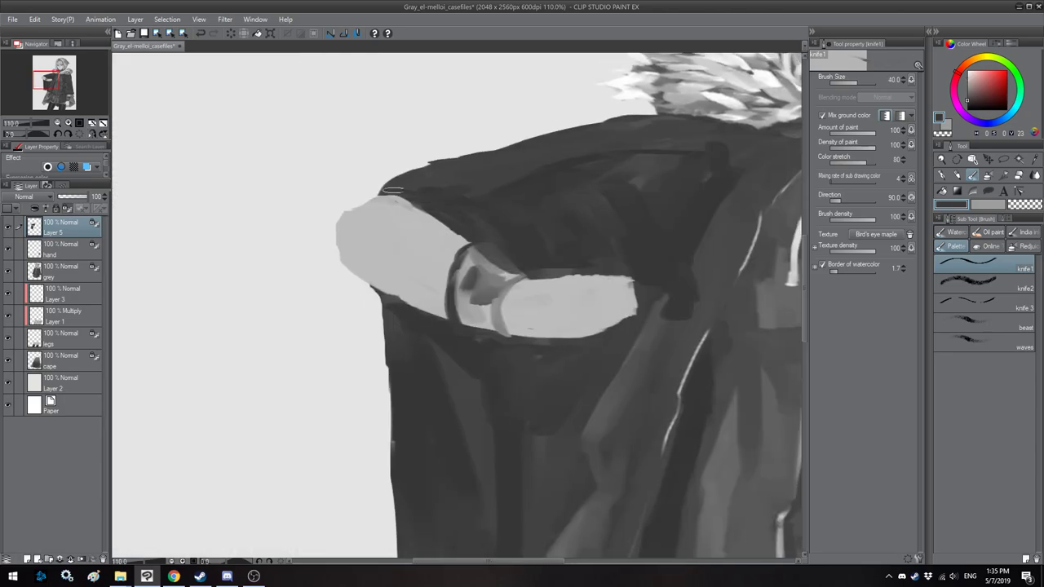
Step: Fill the cuff between the wrist line and dark edge with layered mid-grey strokes
{"action": "key", "text": "h"}
{"action": "left_click", "coordinate": [492, 251], "text": "alt"}
{"action": "key", "text": "["}
{"action": "key", "text": "["}
{"action": "mouse_move", "coordinate": [501, 252]}
{"action": "left_mouse_down"}
{"action": "mouse_move", "coordinate": [505, 286]}
{"action": "mouse_move", "coordinate": [515, 308]}
{"action": "mouse_move", "coordinate": [523, 301]}
{"action": "mouse_move", "coordinate": [520, 318]}
{"action": "mouse_move", "coordinate": [491, 316]}
{"action": "left_mouse_up"}
{"action": "key", "text": "]"}
{"action": "left_click_drag", "start_coordinate": [491, 293], "coordinate": [484, 314]}
{"action": "mouse_move", "coordinate": [498, 274]}
{"action": "left_mouse_down"}
{"action": "mouse_move", "coordinate": [479, 316]}
{"action": "mouse_move", "coordinate": [498, 318]}
{"action": "mouse_move", "coordinate": [477, 322]}
{"action": "mouse_move", "coordinate": [529, 313]}
{"action": "left_mouse_up"}
{"action": "mouse_move", "coordinate": [499, 248]}
{"action": "left_mouse_down"}
{"action": "mouse_move", "coordinate": [504, 281]}
{"action": "mouse_move", "coordinate": [476, 264]}
{"action": "left_mouse_up"}
{"action": "left_click_drag", "start_coordinate": [489, 256], "coordinate": [458, 267]}
Step: Refine the cuff's upper outline with sampled greys at brush size 12
{"action": "left_click", "coordinate": [466, 242], "text": "alt"}
{"action": "key", "text": "["}
{"action": "key", "text": "["}
{"action": "left_click", "coordinate": [486, 247], "text": "alt"}
{"action": "mouse_move", "coordinate": [496, 235]}
{"action": "left_mouse_down"}
{"action": "mouse_move", "coordinate": [450, 263]}
{"action": "mouse_move", "coordinate": [490, 231]}
{"action": "left_mouse_up"}
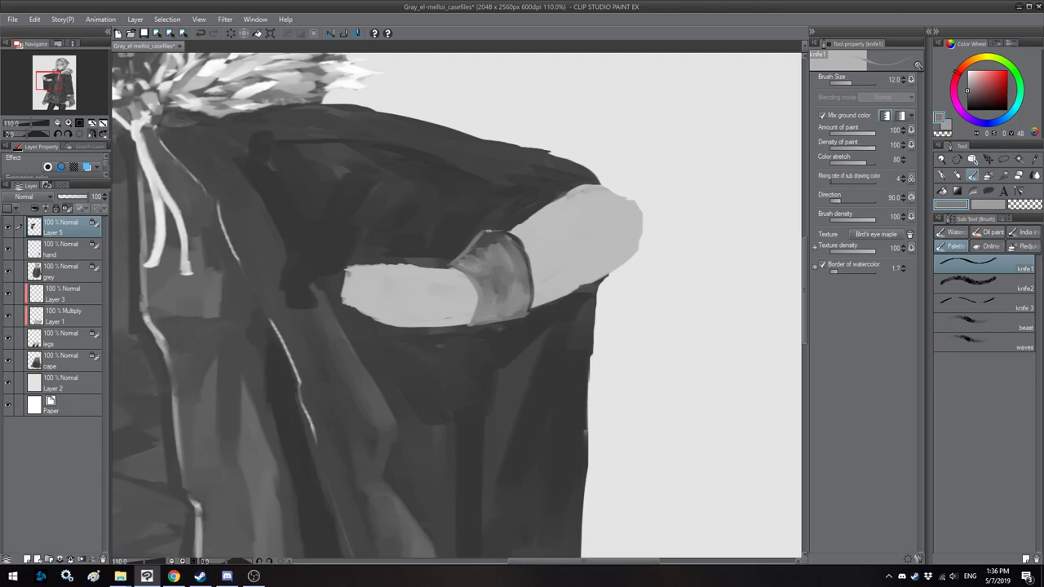
Step: Examine how the new cuff and sleeve read against the figure in mirrored and normal view
{"action": "scroll", "coordinate": [486, 258], "scroll_direction": "down", "scroll_amount": 5}
{"action": "key", "text": "h"}
{"action": "left_click_drag", "start_coordinate": [452, 199], "coordinate": [415, 204]}
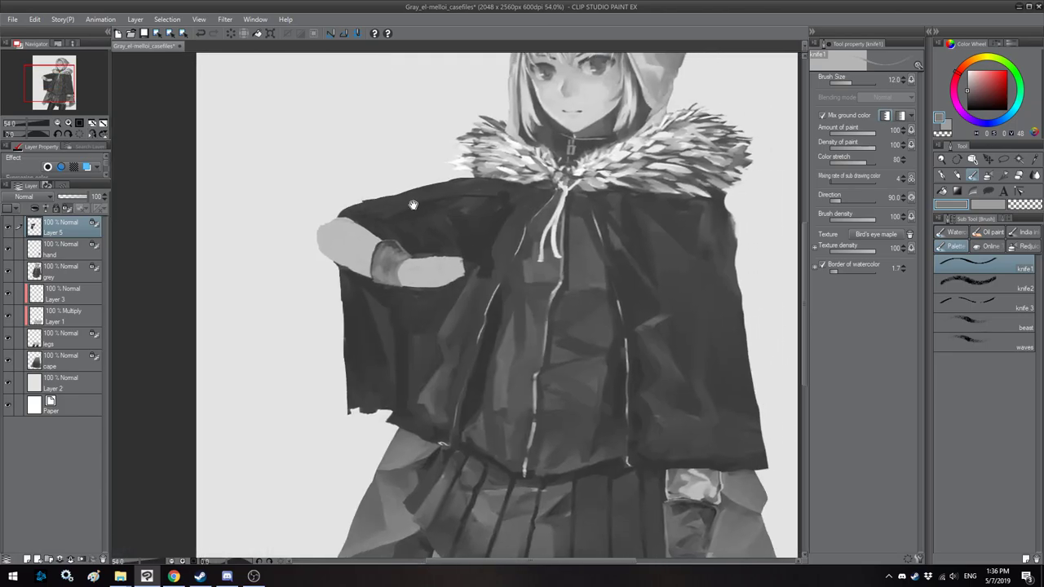
{"action": "key", "text": "h"}
{"action": "scroll", "coordinate": [462, 204], "scroll_direction": "down", "scroll_amount": 2}
{"action": "scroll", "coordinate": [482, 237], "scroll_direction": "up", "scroll_amount": 2}
{"action": "left_click_drag", "start_coordinate": [487, 283], "coordinate": [555, 213]}
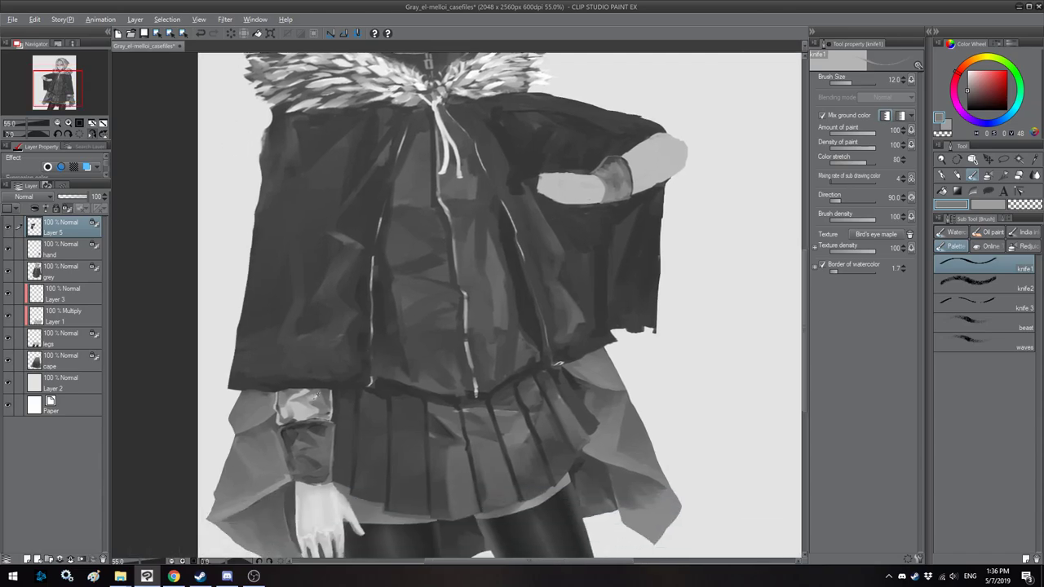
{"action": "left_click_drag", "start_coordinate": [634, 212], "coordinate": [497, 296]}
Step: Shade the light sleeve's rounded outer end with mid-grey strokes around brush size 40
{"action": "key", "text": "]"}
{"action": "key", "text": "]"}
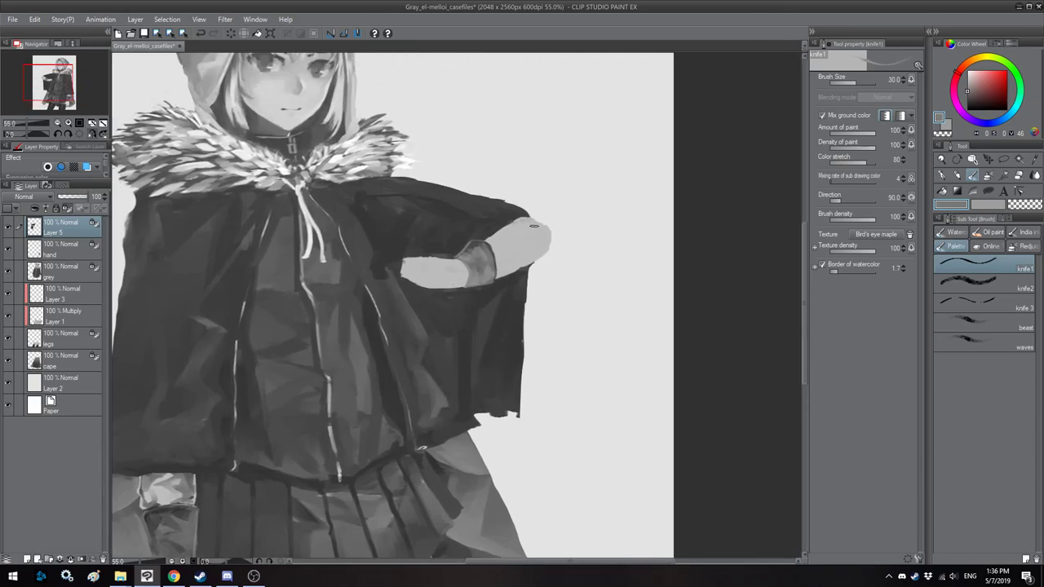
{"action": "key", "text": "bracketright"}
{"action": "key", "text": "bracketright"}
{"action": "key", "text": "bracketright"}
{"action": "key", "text": "bracketright"}
{"action": "key", "text": "bracketright"}
{"action": "key", "text": "bracketleft"}
{"action": "key", "text": "bracketleft"}
{"action": "key", "text": "bracketleft"}
{"action": "key", "text": "h"}
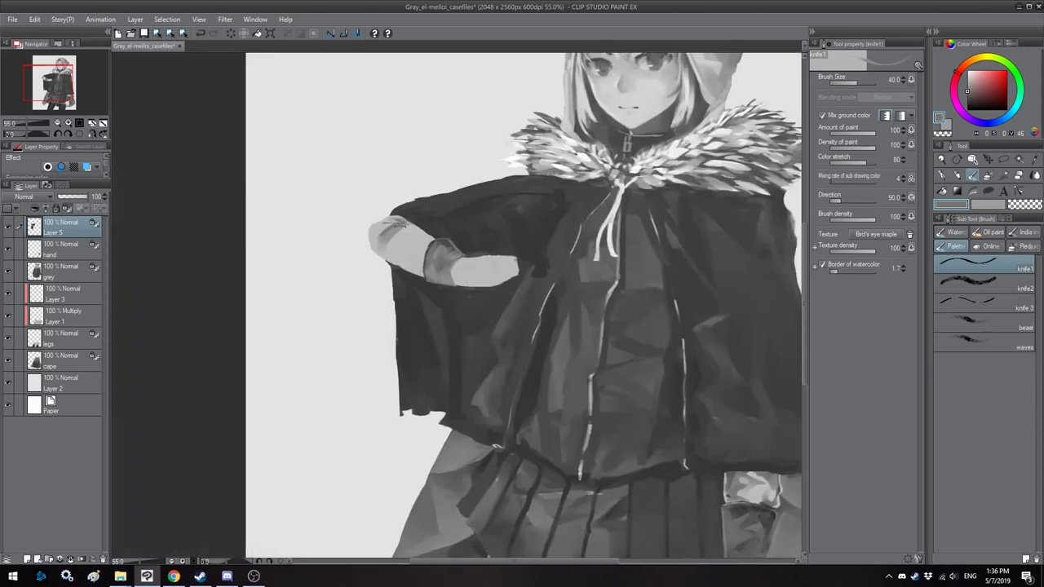
Step: Extend the grey shading over the sleeve's upper side at brush size 30
{"action": "mouse_move", "coordinate": [400, 225]}
{"action": "left_mouse_down"}
{"action": "mouse_move", "coordinate": [411, 259]}
{"action": "mouse_move", "coordinate": [423, 238]}
{"action": "mouse_move", "coordinate": [385, 235]}
{"action": "mouse_move", "coordinate": [414, 257]}
{"action": "left_mouse_up"}
{"action": "key", "text": "bracketright"}
{"action": "key", "text": "bracketright"}
{"action": "key", "text": "bracketleft"}
{"action": "key", "text": "bracketleft"}
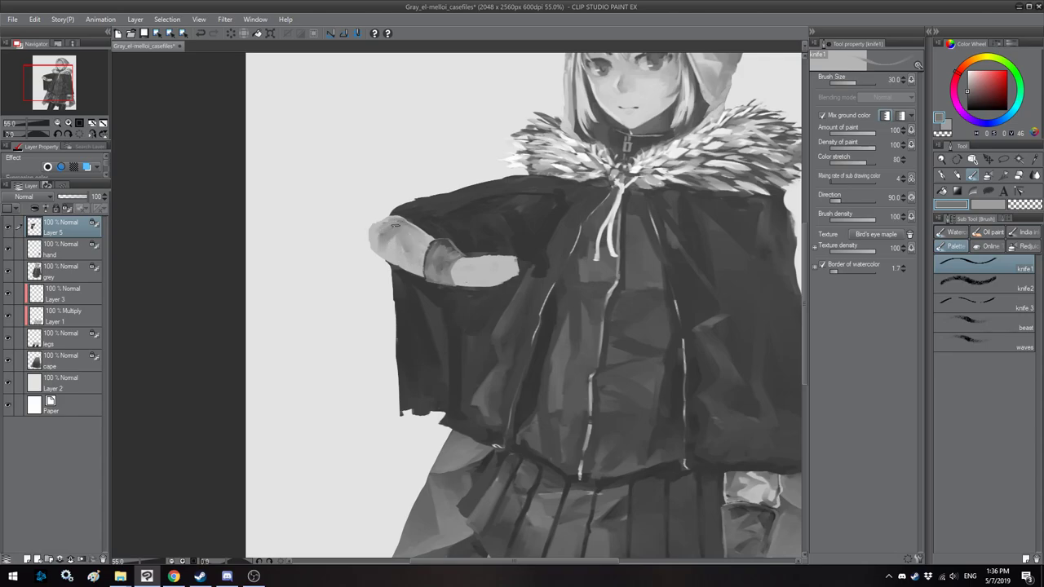
{"action": "left_click_drag", "start_coordinate": [391, 222], "coordinate": [410, 229]}
Step: Darken the cape edge overlapping the top of the light sleeve with sampled cape grey at sizes 25 to 50
{"action": "left_click", "coordinate": [417, 218], "text": "alt"}
{"action": "key", "text": "bracketright"}
{"action": "key", "text": "h"}
{"action": "key", "text": "bracketright"}
{"action": "left_click_drag", "start_coordinate": [509, 221], "coordinate": [525, 219]}
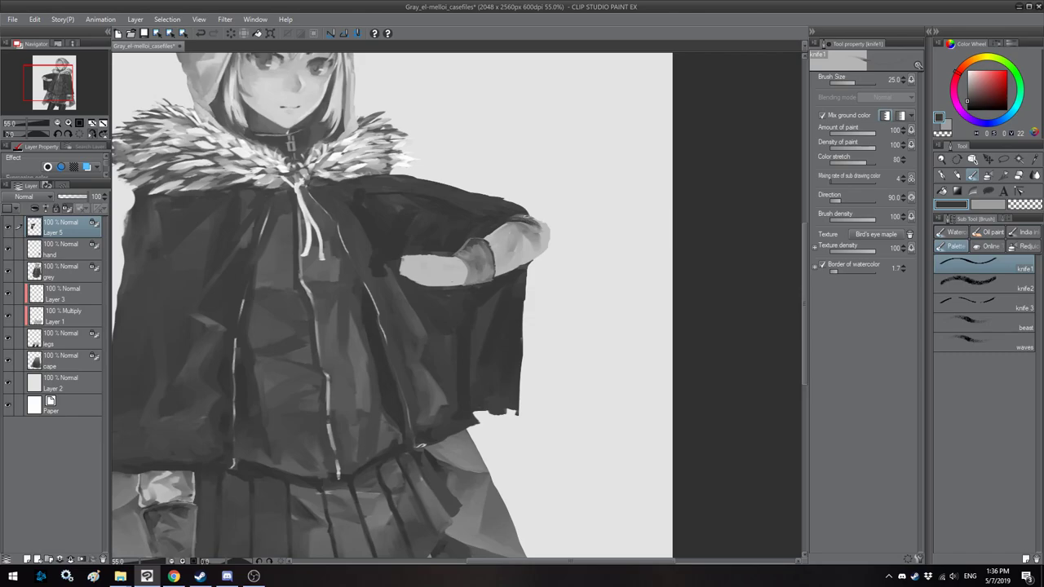
{"action": "left_click_drag", "start_coordinate": [537, 222], "coordinate": [482, 232]}
{"action": "left_click", "coordinate": [507, 231], "text": "alt"}
{"action": "key", "text": "bracketright"}
{"action": "key", "text": "bracketright"}
{"action": "key", "text": "bracketright"}
{"action": "left_click", "coordinate": [489, 227], "text": "alt"}
{"action": "scroll", "coordinate": [443, 232], "scroll_direction": "down", "scroll_amount": 2}
{"action": "key", "text": "h"}
{"action": "scroll", "coordinate": [471, 176], "scroll_direction": "down", "scroll_amount": 1}
{"action": "key", "text": "h"}
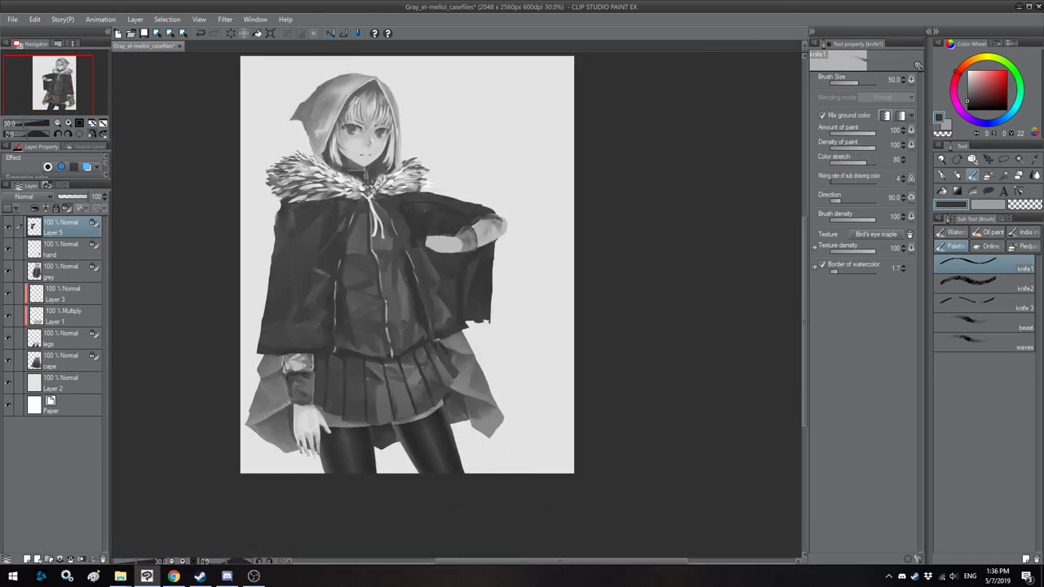
{"action": "scroll", "coordinate": [400, 190], "scroll_direction": "up", "scroll_amount": 3}
{"action": "mouse_move", "coordinate": [491, 252]}
{"action": "left_mouse_down"}
{"action": "mouse_move", "coordinate": [526, 263]}
{"action": "mouse_move", "coordinate": [526, 248]}
{"action": "mouse_move", "coordinate": [473, 257]}
{"action": "left_mouse_up"}
{"action": "left_click", "coordinate": [496, 253], "text": "alt"}
{"action": "key", "text": "bracketright"}
{"action": "key", "text": "bracketright"}
{"action": "key", "text": "ctrl+z"}
{"action": "left_click", "coordinate": [92, 133]}
{"action": "left_click", "coordinate": [92, 133]}
Step: Extend the light hand shape beyond the cuff and angle its tip downward with light grey at sizes 25 to 40
{"action": "mouse_move", "coordinate": [490, 270]}
{"action": "left_mouse_down"}
{"action": "mouse_move", "coordinate": [505, 249]}
{"action": "mouse_move", "coordinate": [524, 245]}
{"action": "mouse_move", "coordinate": [509, 250]}
{"action": "mouse_move", "coordinate": [509, 270]}
{"action": "mouse_move", "coordinate": [508, 250]}
{"action": "mouse_move", "coordinate": [535, 265]}
{"action": "left_mouse_up"}
{"action": "left_click", "coordinate": [523, 252], "text": "alt"}
{"action": "key", "text": "bracketleft"}
{"action": "left_click", "coordinate": [560, 249], "text": "alt"}
{"action": "key", "text": "bracketleft"}
{"action": "key", "text": "bracketleft"}
{"action": "key", "text": "bracketleft"}
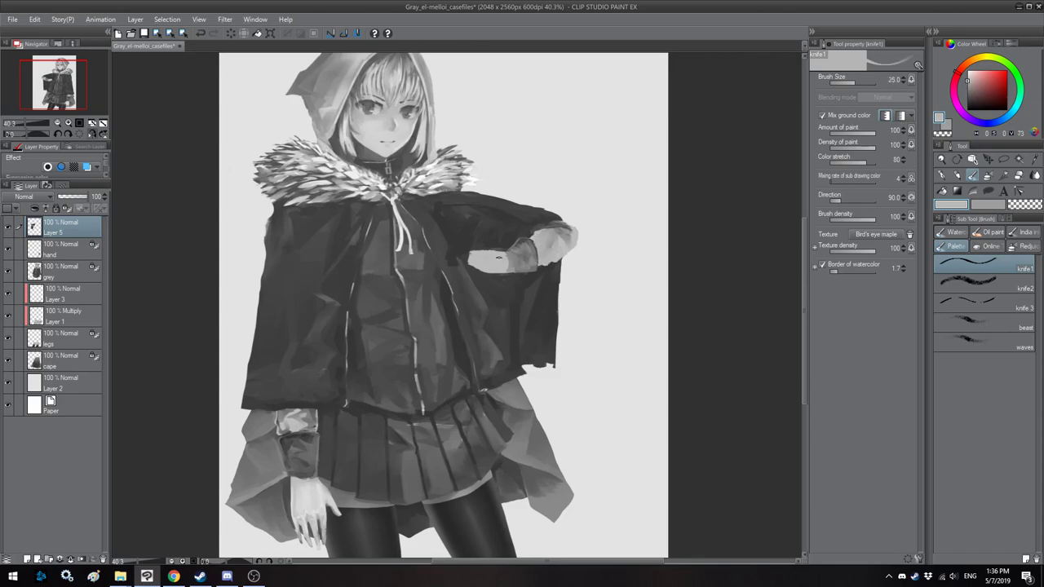
{"action": "mouse_move", "coordinate": [487, 263]}
{"action": "left_mouse_down"}
{"action": "mouse_move", "coordinate": [522, 219]}
{"action": "mouse_move", "coordinate": [486, 242]}
{"action": "mouse_move", "coordinate": [507, 252]}
{"action": "mouse_move", "coordinate": [489, 242]}
{"action": "left_mouse_up"}
{"action": "key", "text": "bracketright"}
{"action": "key", "text": "bracketright"}
{"action": "key", "text": "bracketleft"}
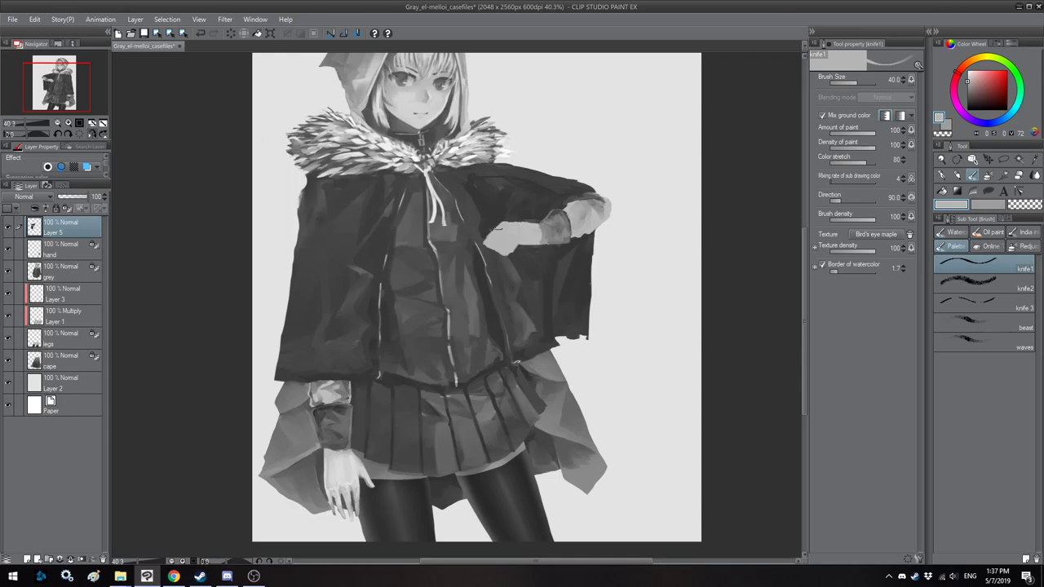
Step: Refine the hand's tip and form a small notch on its underside at brush sizes 25 to 30
{"action": "key", "text": "h"}
{"action": "key", "text": "h"}
{"action": "scroll", "coordinate": [440, 211], "scroll_direction": "down", "scroll_amount": 3}
{"action": "mouse_move", "coordinate": [474, 232]}
{"action": "left_mouse_down"}
{"action": "mouse_move", "coordinate": [482, 237]}
{"action": "mouse_move", "coordinate": [465, 244]}
{"action": "left_mouse_up"}
{"action": "scroll", "coordinate": [482, 238], "scroll_direction": "up", "scroll_amount": 3}
{"action": "key", "text": "h"}
{"action": "key", "text": "h"}
{"action": "scroll", "coordinate": [465, 251], "scroll_direction": "up", "scroll_amount": 3}
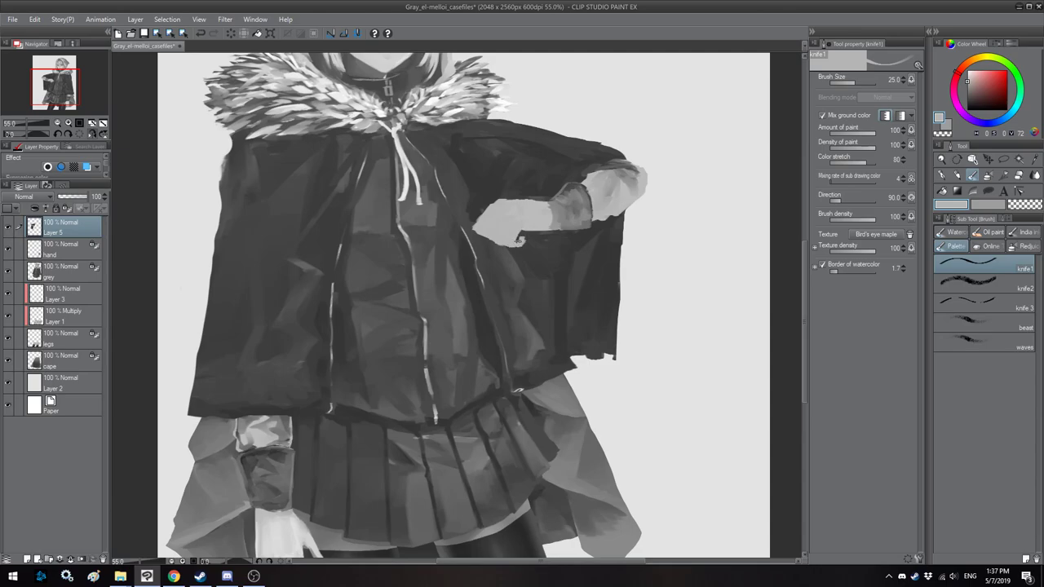
{"action": "key", "text": "h"}
{"action": "key", "text": "h"}
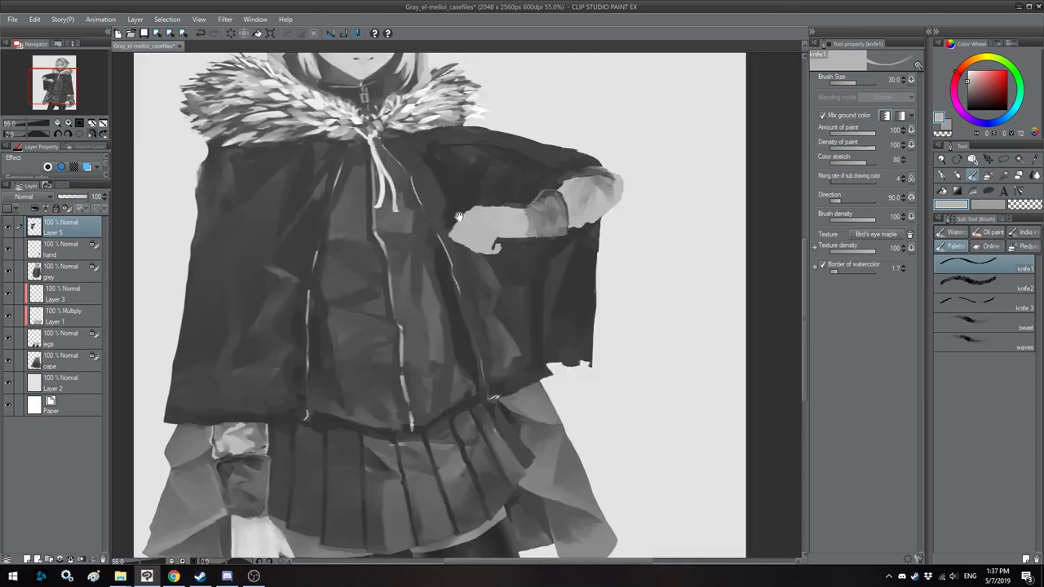
{"action": "key", "text": "h"}
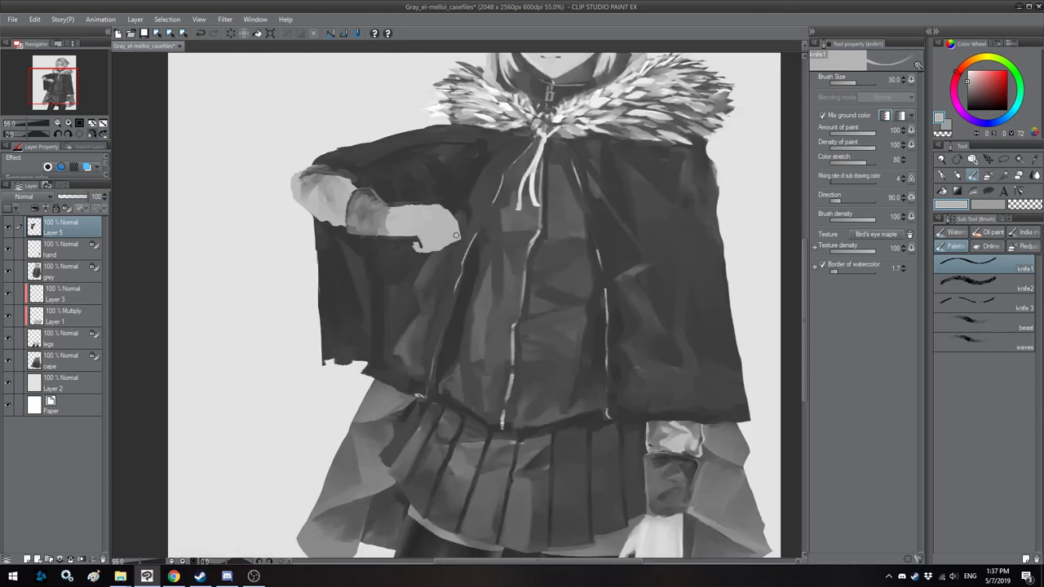
Step: Trim the end of the hand with sampled dark coat grey at sizes 20 to 25
{"action": "left_click", "coordinate": [465, 217], "text": "alt"}
{"action": "key", "text": "["}
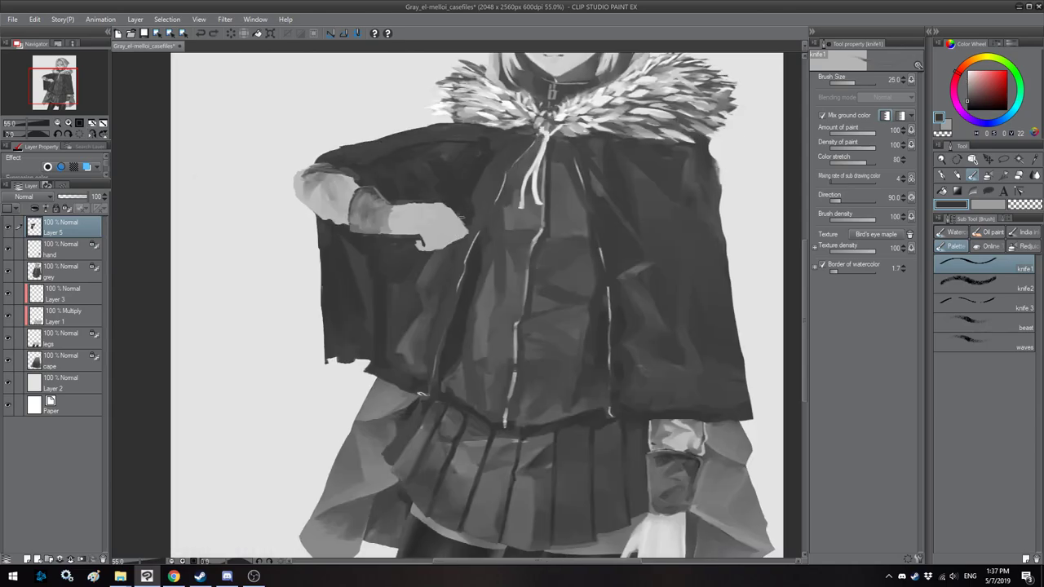
{"action": "left_click", "coordinate": [462, 221], "text": "alt"}
{"action": "left_click", "coordinate": [462, 216], "text": "alt"}
{"action": "key", "text": "h"}
{"action": "key", "text": "["}
{"action": "left_click", "coordinate": [502, 248], "text": "alt"}
Step: Carve the hand's upper edge and the transition into the cuff with dark grey at sizes 50 down to 20
{"action": "scroll", "coordinate": [457, 214], "scroll_direction": "down", "scroll_amount": 6}
{"action": "key", "text": "h"}
{"action": "left_click_drag", "start_coordinate": [436, 195], "coordinate": [431, 212]}
{"action": "key", "text": "h"}
{"action": "scroll", "coordinate": [469, 223], "scroll_direction": "up", "scroll_amount": 4}
{"action": "scroll", "coordinate": [457, 220], "scroll_direction": "up", "scroll_amount": 2}
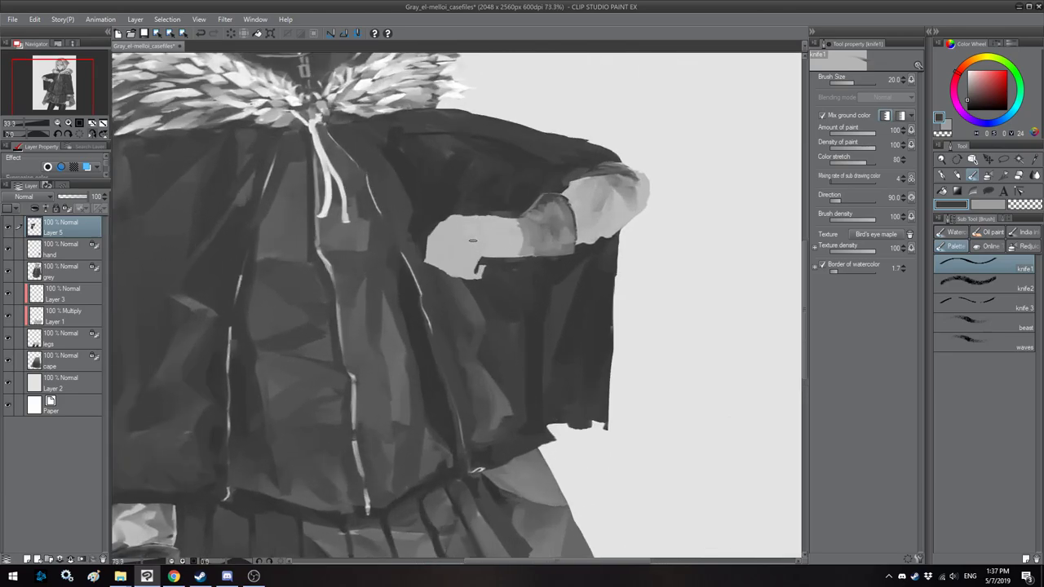
{"action": "key", "text": "h"}
{"action": "left_click_drag", "start_coordinate": [464, 216], "coordinate": [408, 217]}
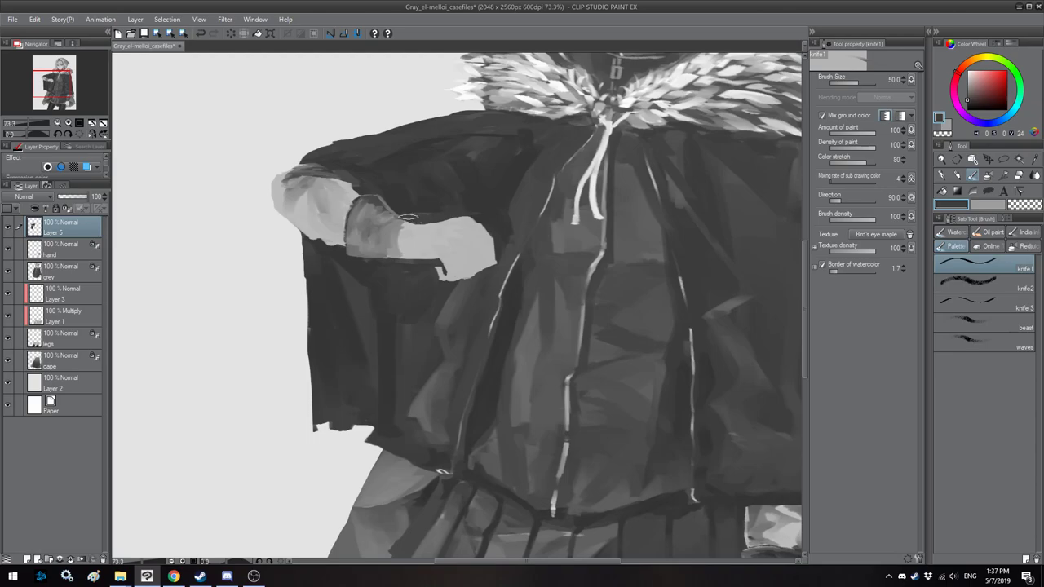
{"action": "key", "text": "h"}
{"action": "key", "text": "bracketleft"}
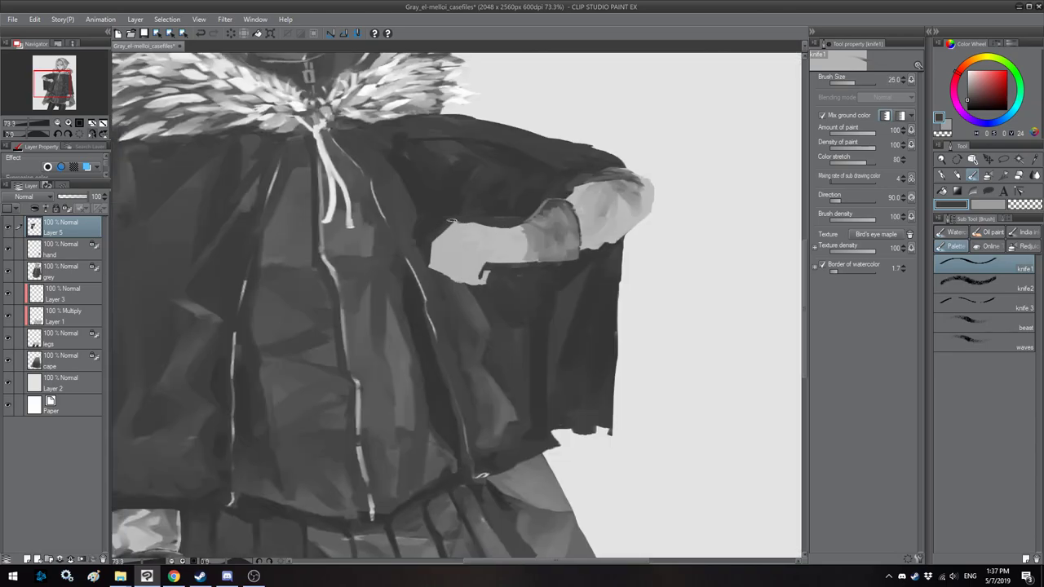
{"action": "key", "text": "h"}
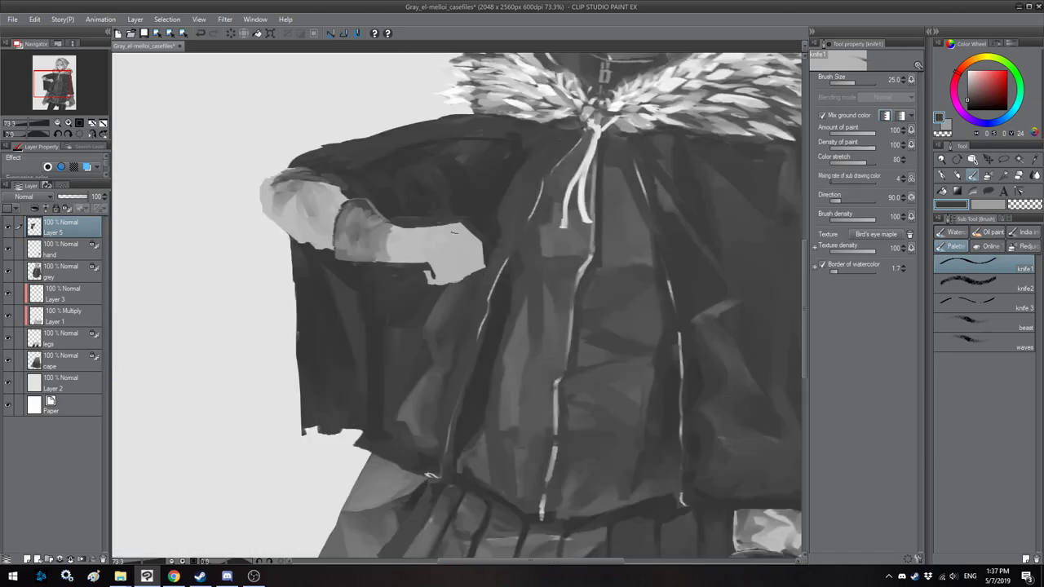
{"action": "key", "text": "bracketleft"}
{"action": "left_click_drag", "start_coordinate": [448, 228], "coordinate": [420, 227]}
Step: Compare the whole figure in mirrored and normal view to judge the raised hand's silhouette
{"action": "key", "text": "h"}
{"action": "scroll", "coordinate": [450, 205], "scroll_direction": "down", "scroll_amount": 3}
{"action": "left_click_drag", "start_coordinate": [429, 177], "coordinate": [451, 180]}
{"action": "scroll", "coordinate": [452, 175], "scroll_direction": "down", "scroll_amount": 3}
{"action": "key", "text": "h"}
{"action": "key", "text": "h"}
{"action": "left_click_drag", "start_coordinate": [457, 133], "coordinate": [471, 147]}
{"action": "scroll", "coordinate": [460, 184], "scroll_direction": "up", "scroll_amount": 3}
{"action": "key", "text": "h"}
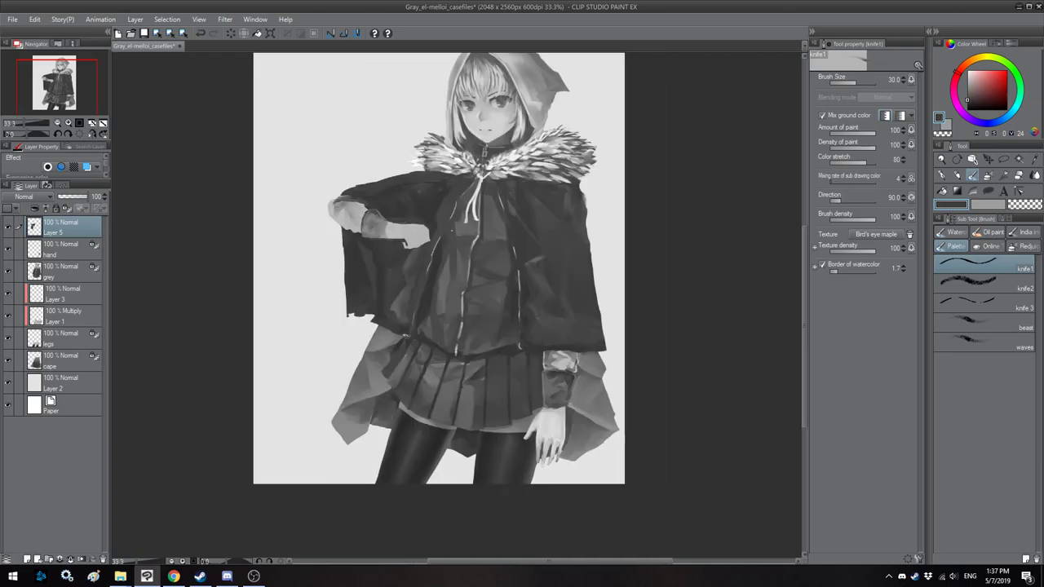
{"action": "scroll", "coordinate": [426, 217], "scroll_direction": "up", "scroll_amount": 6}
{"action": "key", "text": "h"}
{"action": "key", "text": "h"}
{"action": "scroll", "coordinate": [448, 229], "scroll_direction": "up", "scroll_amount": 1}
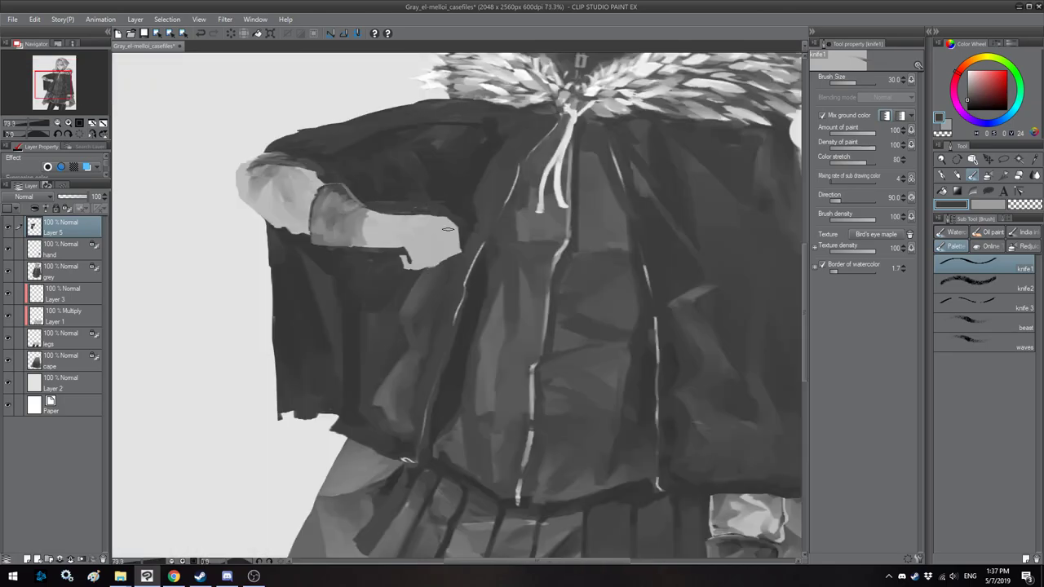
{"action": "scroll", "coordinate": [448, 230], "scroll_direction": "down", "scroll_amount": 1}
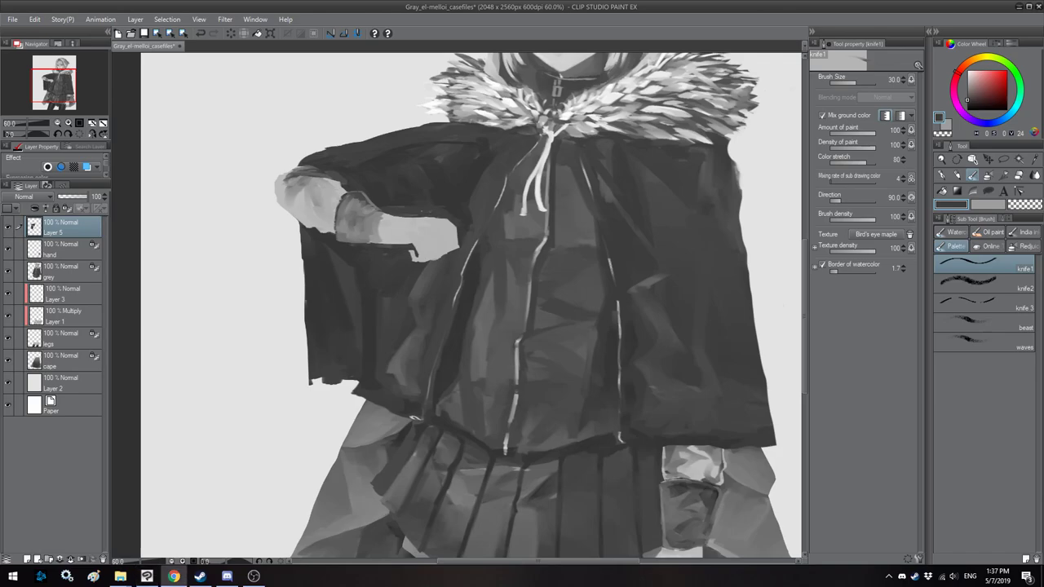
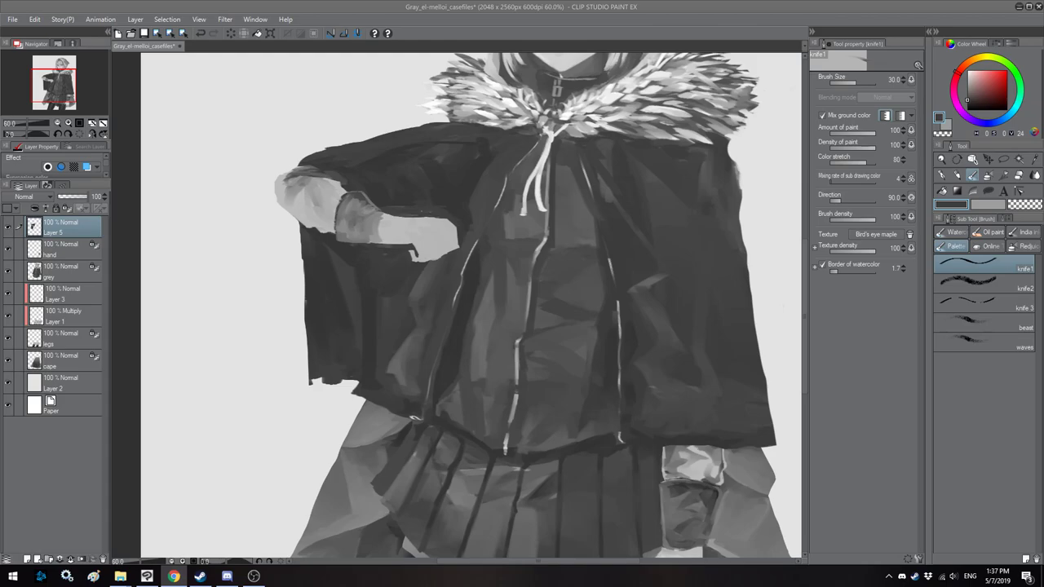
Step: Paint vertical dark grey folds into the cape panel hanging below the raised arm, sampling nearby tones at brush sizes around 25
{"action": "left_click", "coordinate": [625, 5]}
{"action": "scroll", "coordinate": [534, 147], "scroll_direction": "down", "scroll_amount": 3}
{"action": "key", "text": "h"}
{"action": "left_click_drag", "start_coordinate": [450, 180], "coordinate": [471, 184]}
{"action": "key", "text": "h"}
{"action": "scroll", "coordinate": [464, 239], "scroll_direction": "up", "scroll_amount": 8}
{"action": "key", "text": "h"}
{"action": "mouse_move", "coordinate": [568, 250]}
{"action": "left_mouse_down"}
{"action": "mouse_move", "coordinate": [540, 232]}
{"action": "mouse_move", "coordinate": [568, 252]}
{"action": "mouse_move", "coordinate": [586, 298]}
{"action": "left_mouse_up"}
{"action": "left_click", "coordinate": [550, 265], "text": "alt"}
{"action": "key", "text": "bracketleft"}
{"action": "key", "text": "bracketleft"}
{"action": "key", "text": "bracketleft"}
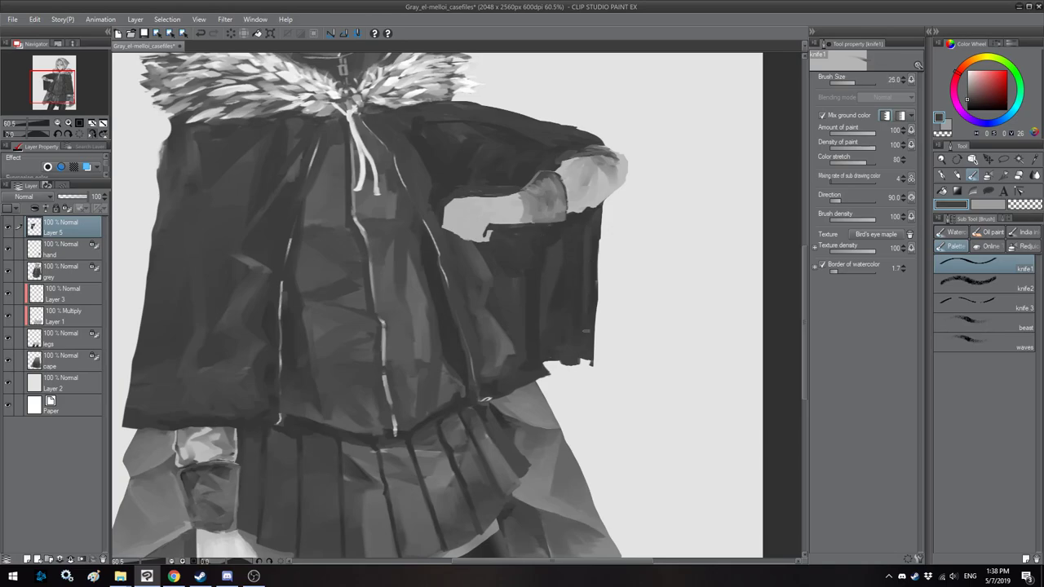
{"action": "left_click_drag", "start_coordinate": [573, 237], "coordinate": [573, 326]}
{"action": "key", "text": "bracketright"}
{"action": "left_click_drag", "start_coordinate": [554, 246], "coordinate": [545, 321]}
Step: Sample dark grey from the hanging cape and darken the folds between it and the coat front
{"action": "left_click", "coordinate": [542, 310], "text": "alt"}
{"action": "mouse_move", "coordinate": [511, 279]}
{"action": "left_mouse_down"}
{"action": "mouse_move", "coordinate": [505, 298]}
{"action": "mouse_move", "coordinate": [498, 292]}
{"action": "mouse_move", "coordinate": [452, 319]}
{"action": "mouse_move", "coordinate": [431, 364]}
{"action": "left_mouse_up"}
{"action": "key", "text": "h"}
{"action": "key", "text": "bracketleft"}
{"action": "key", "text": "bracketleft"}
{"action": "key", "text": "bracketright"}
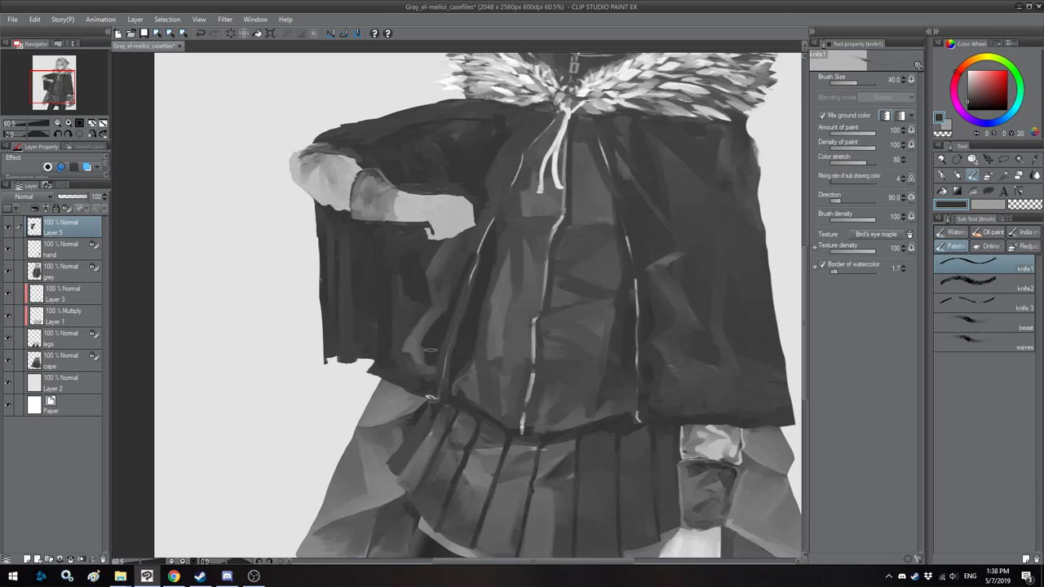
{"action": "key", "text": "bracketleft"}
{"action": "key", "text": "bracketright"}
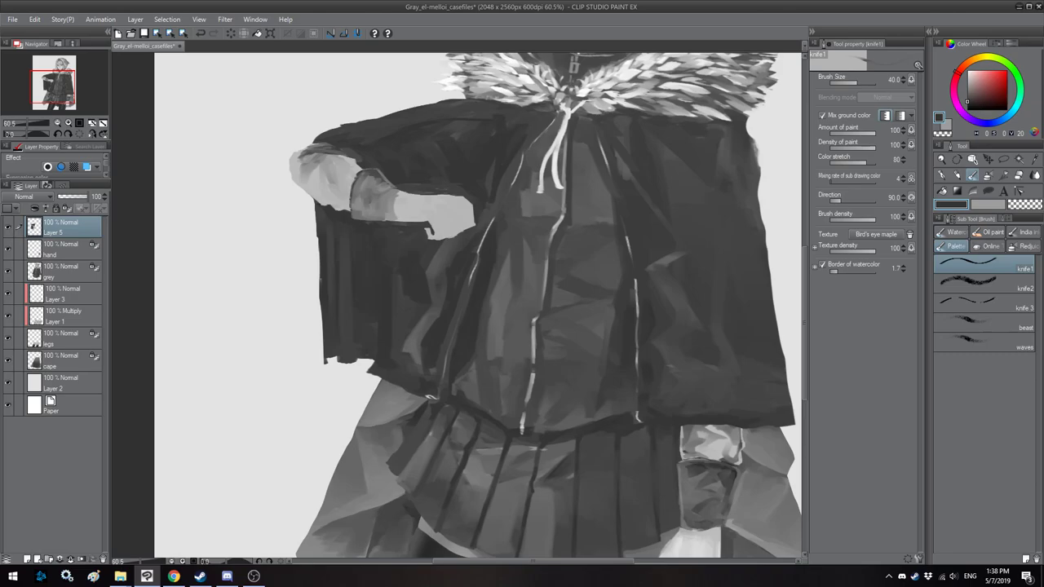
Step: Check the whole figure in mirrored view and save the illustration
{"action": "scroll", "coordinate": [442, 174], "scroll_direction": "down", "scroll_amount": 4}
{"action": "key", "text": "h"}
{"action": "scroll", "coordinate": [457, 233], "scroll_direction": "down", "scroll_amount": 2}
{"action": "left_click_drag", "start_coordinate": [445, 173], "coordinate": [467, 240]}
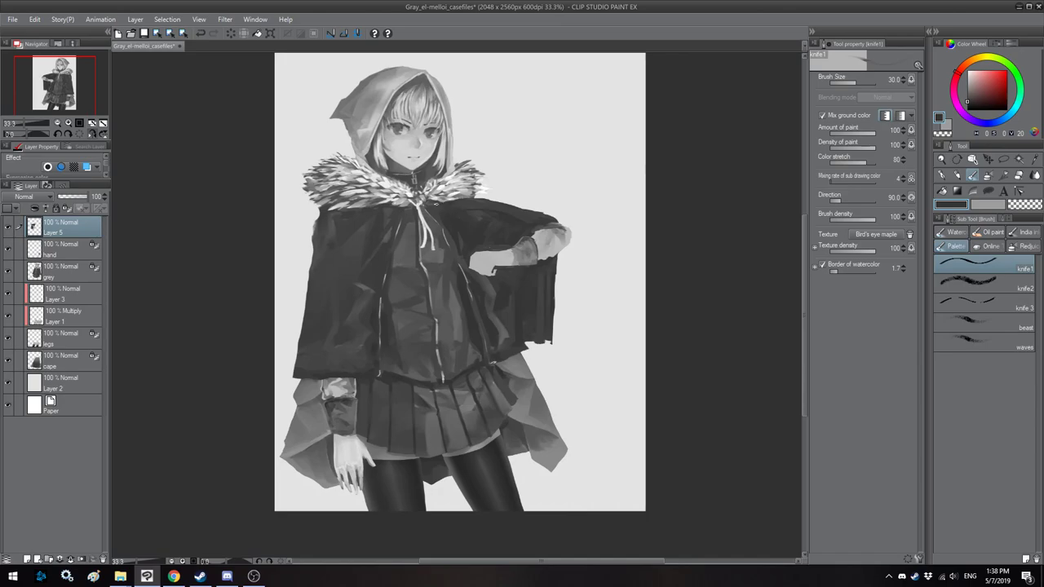
{"action": "scroll", "coordinate": [457, 198], "scroll_direction": "down", "scroll_amount": 1}
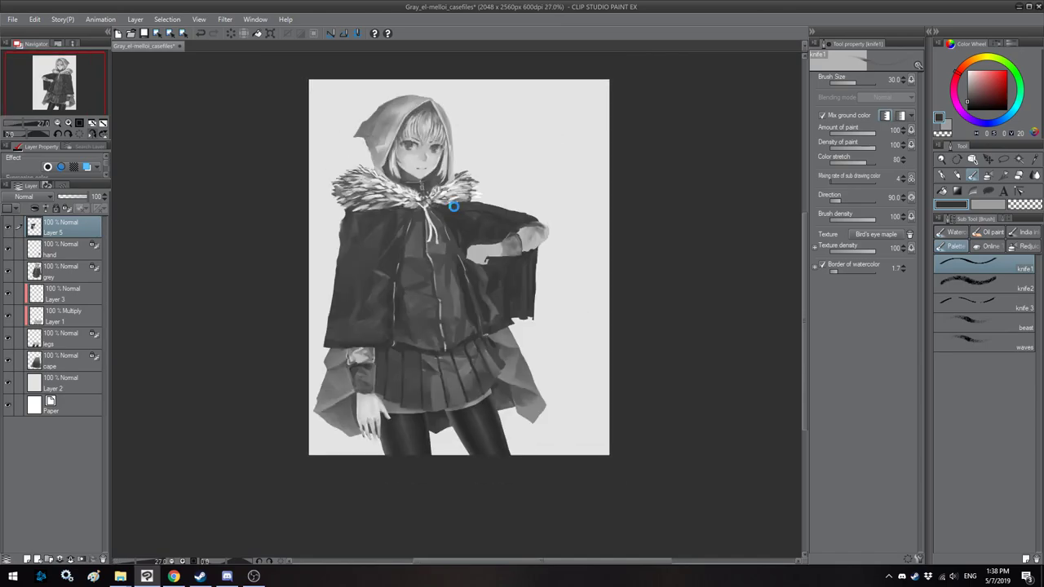
{"action": "key", "text": "ctrl+s"}
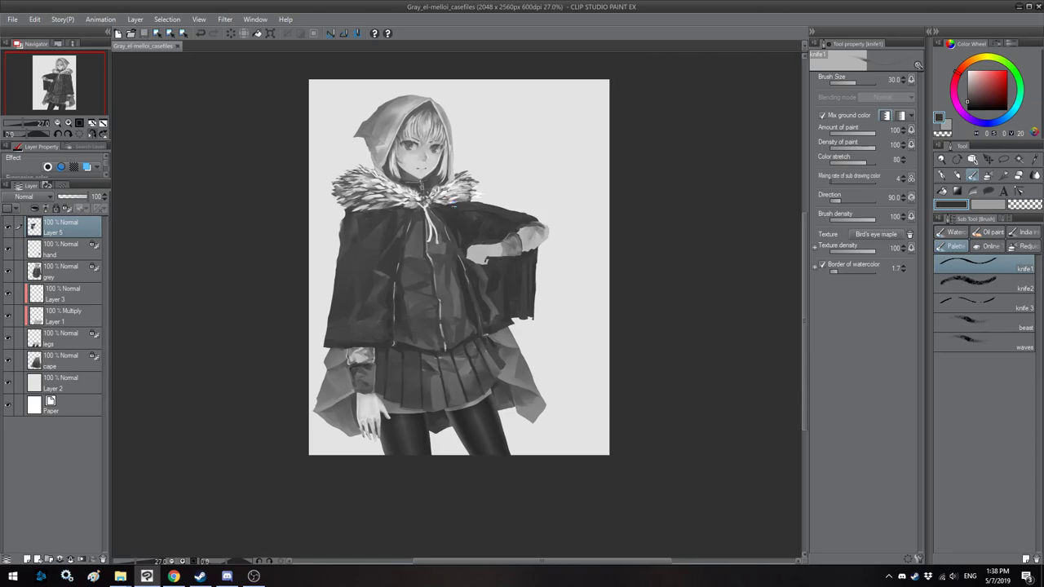
Step: Compare the whole figure in mirrored and normal view to judge the raised arm and cape
{"action": "scroll", "coordinate": [454, 203], "scroll_direction": "up", "scroll_amount": 1}
{"action": "key", "text": "h"}
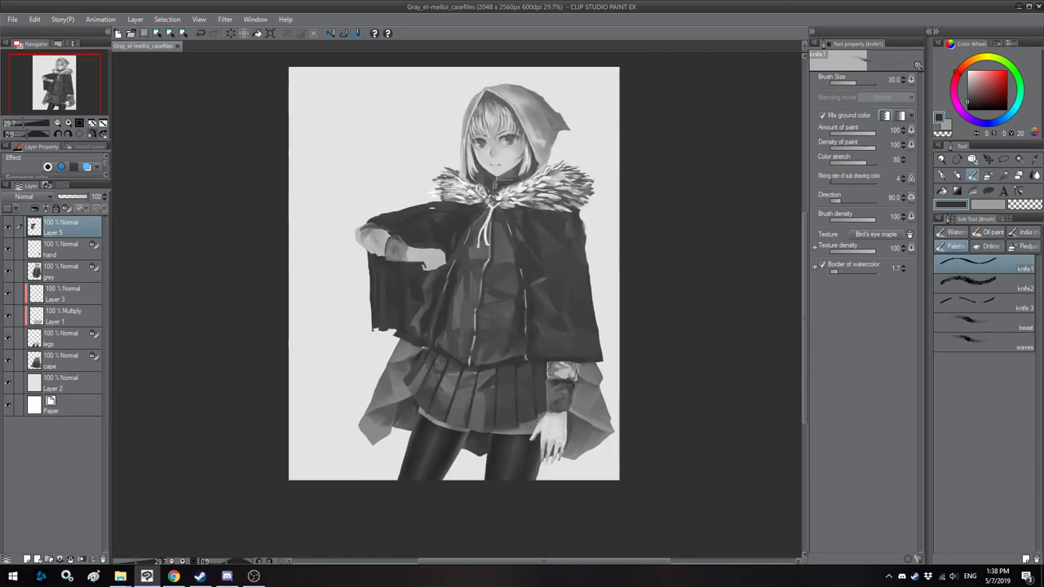
{"action": "scroll", "coordinate": [454, 181], "scroll_direction": "up", "scroll_amount": 2}
{"action": "key", "text": "h"}
{"action": "key", "text": "h"}
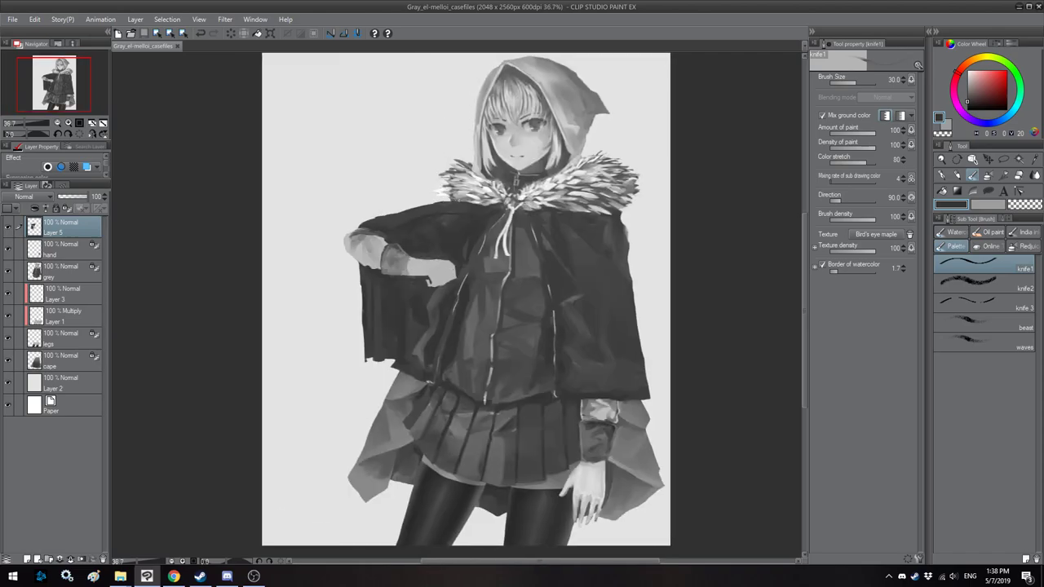
{"action": "scroll", "coordinate": [424, 130], "scroll_direction": "down", "scroll_amount": 2}
{"action": "key", "text": "h"}
{"action": "key", "text": "h"}
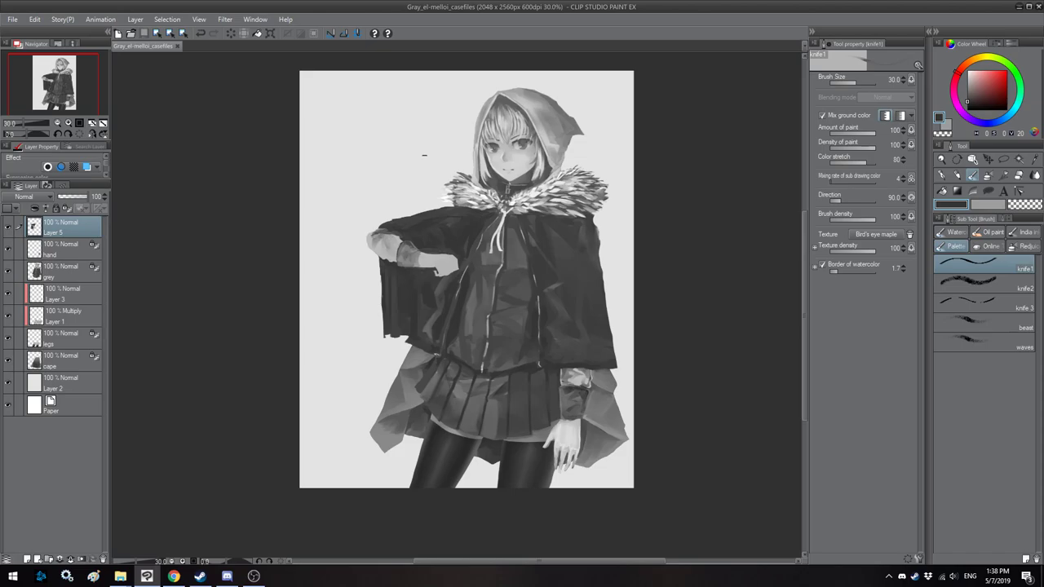
Step: Fill the gap on the underside of the raised hand with sampled light grey at brush size 25
{"action": "scroll", "coordinate": [405, 276], "scroll_direction": "up", "scroll_amount": 8}
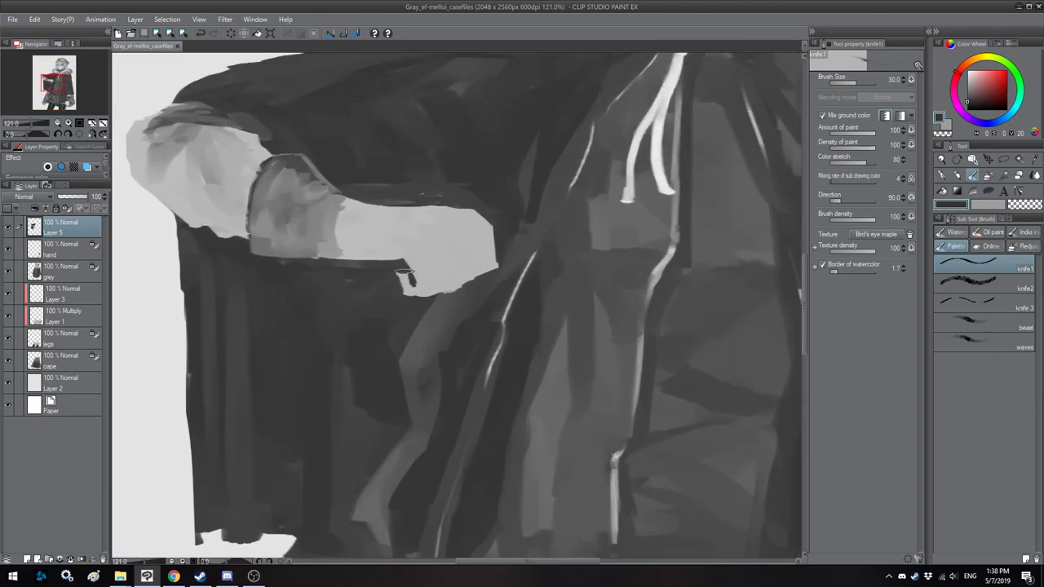
{"action": "key", "text": "h"}
{"action": "left_click_drag", "start_coordinate": [415, 293], "coordinate": [612, 122]}
{"action": "left_click_drag", "start_coordinate": [393, 333], "coordinate": [593, 72]}
{"action": "left_click", "coordinate": [462, 410], "text": "alt"}
{"action": "left_click_drag", "start_coordinate": [608, 154], "coordinate": [382, 389]}
{"action": "mouse_move", "coordinate": [670, 115]}
{"action": "left_mouse_down"}
{"action": "mouse_move", "coordinate": [370, 348]}
{"action": "mouse_move", "coordinate": [345, 405]}
{"action": "left_mouse_up"}
{"action": "key", "text": "bracketleft"}
{"action": "key", "text": "bracketleft"}
{"action": "left_click", "coordinate": [442, 214], "text": "alt"}
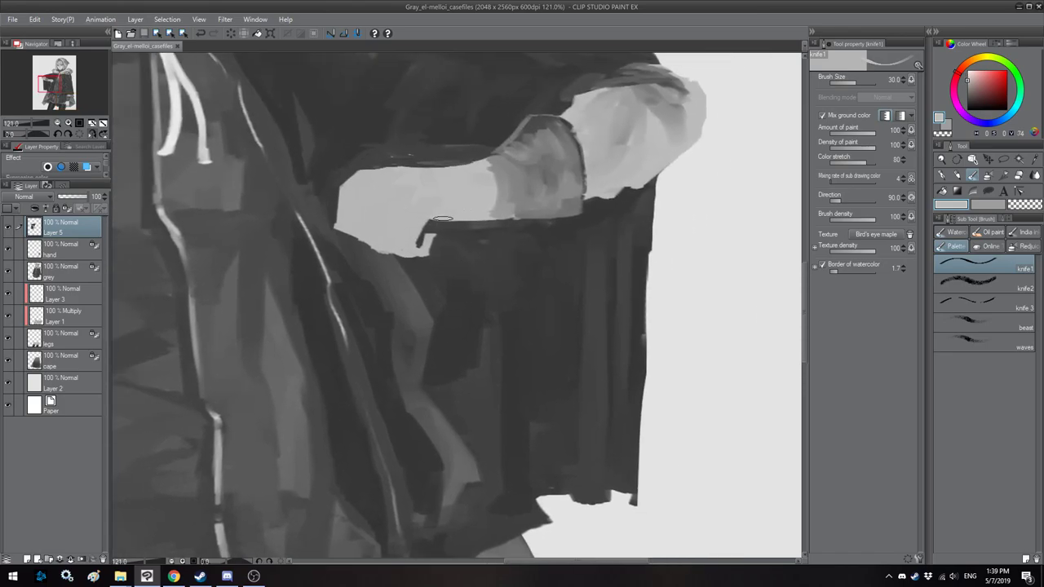
{"action": "key", "text": "bracketright"}
{"action": "left_click_drag", "start_coordinate": [434, 221], "coordinate": [430, 219]}
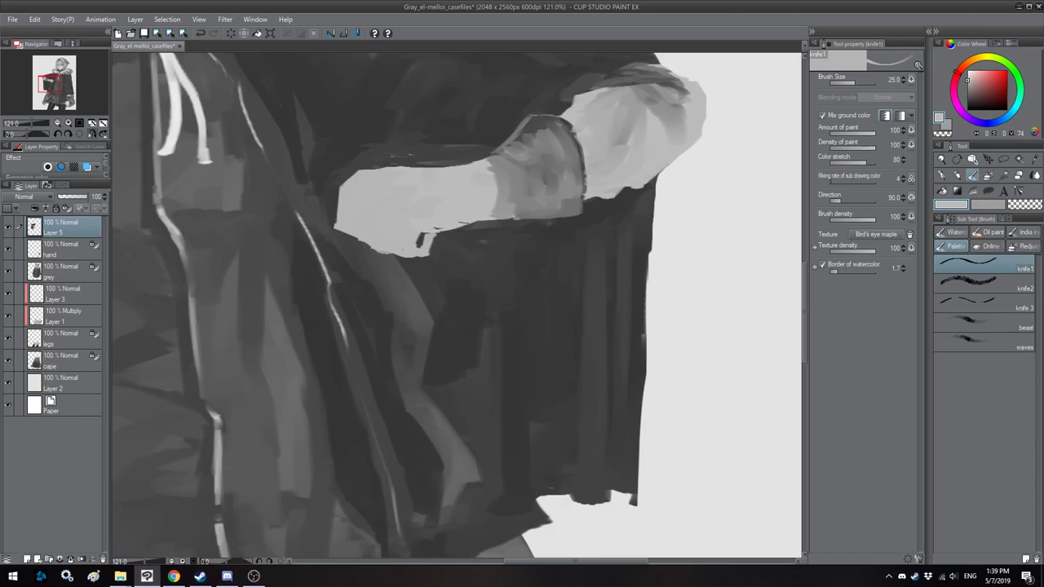
{"action": "left_click_drag", "start_coordinate": [425, 254], "coordinate": [432, 234]}
{"action": "key", "text": "h"}
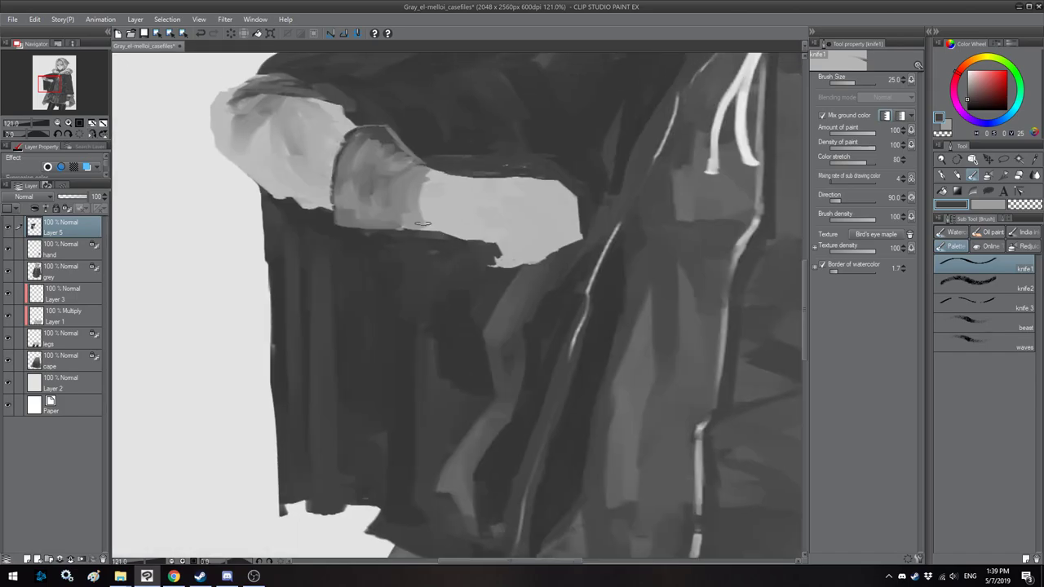
Step: Paint pale highlight streaks along the light sleeve between the elbow and the cuff
{"action": "key", "text": "h"}
{"action": "mouse_move", "coordinate": [574, 162]}
{"action": "left_mouse_down"}
{"action": "mouse_move", "coordinate": [573, 177]}
{"action": "mouse_move", "coordinate": [548, 187]}
{"action": "mouse_move", "coordinate": [600, 101]}
{"action": "mouse_move", "coordinate": [598, 85]}
{"action": "mouse_move", "coordinate": [587, 139]}
{"action": "left_mouse_up"}
{"action": "key", "text": "]"}
{"action": "key", "text": "]"}
{"action": "key", "text": "]"}
{"action": "mouse_move", "coordinate": [613, 81]}
{"action": "left_mouse_down"}
{"action": "mouse_move", "coordinate": [622, 130]}
{"action": "mouse_move", "coordinate": [587, 158]}
{"action": "left_mouse_up"}
Step: Paint a thin pale band along the cuff's wrist-side edge and continue the highlight along the wrist's underside
{"action": "key", "text": "["}
{"action": "key", "text": "["}
{"action": "key", "text": "["}
{"action": "key", "text": "["}
{"action": "key", "text": "["}
{"action": "left_click_drag", "start_coordinate": [514, 155], "coordinate": [519, 203]}
{"action": "mouse_move", "coordinate": [514, 176]}
{"action": "left_mouse_down"}
{"action": "mouse_move", "coordinate": [509, 191]}
{"action": "mouse_move", "coordinate": [471, 195]}
{"action": "mouse_move", "coordinate": [441, 178]}
{"action": "mouse_move", "coordinate": [460, 202]}
{"action": "mouse_move", "coordinate": [453, 233]}
{"action": "mouse_move", "coordinate": [473, 231]}
{"action": "mouse_move", "coordinate": [431, 247]}
{"action": "left_mouse_up"}
{"action": "key", "text": "]"}
{"action": "key", "text": "]"}
{"action": "key", "text": "]"}
Step: Shape the small thumb and its notch beneath the hand with short strokes, checking both view orientations
{"action": "key", "text": "h"}
{"action": "key", "text": "["}
{"action": "key", "text": "["}
{"action": "key", "text": "["}
{"action": "key", "text": "h"}
{"action": "key", "text": "bracketright"}
{"action": "key", "text": "]"}
{"action": "key", "text": "]"}
{"action": "mouse_move", "coordinate": [442, 246]}
{"action": "left_mouse_down"}
{"action": "mouse_move", "coordinate": [469, 236]}
{"action": "mouse_move", "coordinate": [415, 249]}
{"action": "left_mouse_up"}
{"action": "key", "text": "h"}
{"action": "key", "text": "bracketleft"}
{"action": "key", "text": "bracketleft"}
{"action": "key", "text": "bracketleft"}
{"action": "key", "text": "bracketright"}
{"action": "left_click_drag", "start_coordinate": [491, 235], "coordinate": [499, 250]}
Step: Strengthen the pale edge along the underside of the wrist and hand with a larger brush
{"action": "key", "text": "bracketright"}
{"action": "key", "text": "bracketright"}
{"action": "key", "text": "h"}
{"action": "key", "text": "bracketright"}
{"action": "mouse_move", "coordinate": [439, 217]}
{"action": "left_mouse_down"}
{"action": "mouse_move", "coordinate": [490, 240]}
{"action": "mouse_move", "coordinate": [554, 224]}
{"action": "mouse_move", "coordinate": [497, 250]}
{"action": "mouse_move", "coordinate": [522, 245]}
{"action": "left_mouse_up"}
Step: Paint a pale highlight plane across the upper back of the hand with a sampled light tone at sizes 30 to 50
{"action": "left_click", "coordinate": [499, 237], "text": "alt"}
{"action": "left_click", "coordinate": [545, 231], "text": "alt"}
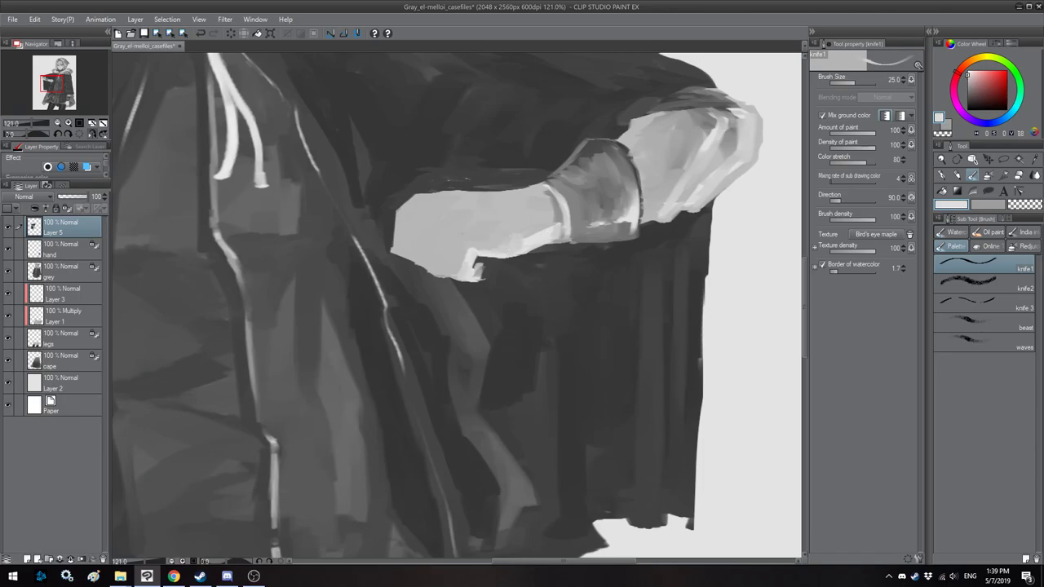
{"action": "key", "text": "h"}
{"action": "key", "text": "bracketright"}
{"action": "key", "text": "bracketright"}
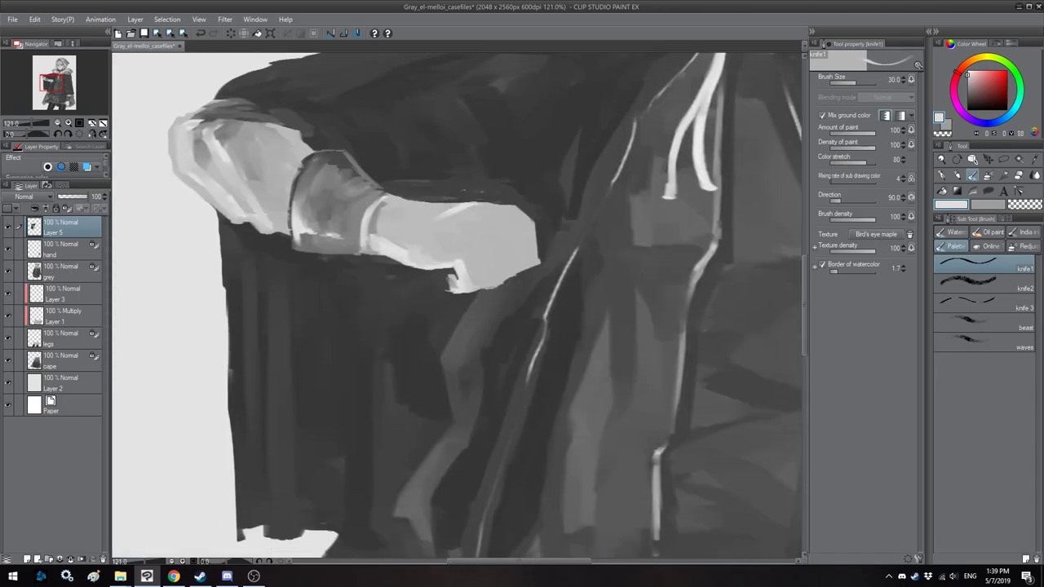
{"action": "key", "text": "bracketright"}
{"action": "mouse_move", "coordinate": [426, 235]}
{"action": "left_mouse_down"}
{"action": "mouse_move", "coordinate": [453, 216]}
{"action": "mouse_move", "coordinate": [444, 233]}
{"action": "mouse_move", "coordinate": [486, 214]}
{"action": "left_mouse_up"}
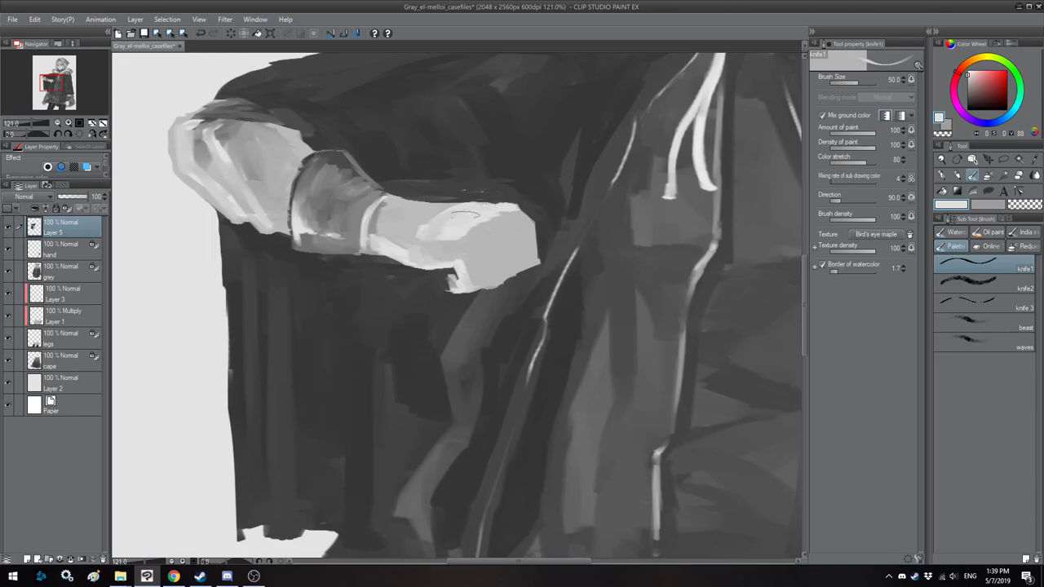
{"action": "key", "text": "h"}
{"action": "key", "text": "bracketleft"}
{"action": "key", "text": "bracketleft"}
{"action": "key", "text": "bracketleft"}
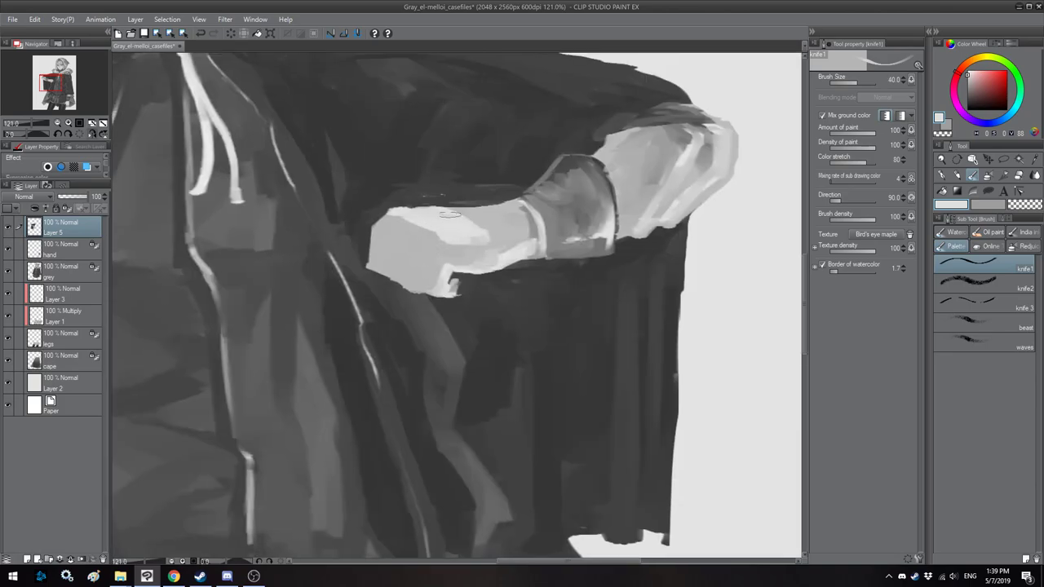
Step: Draw the first dark finger division near the hand's end with the Mech Pencil 0.5mm brush at size 5
{"action": "left_click", "coordinate": [985, 232]}
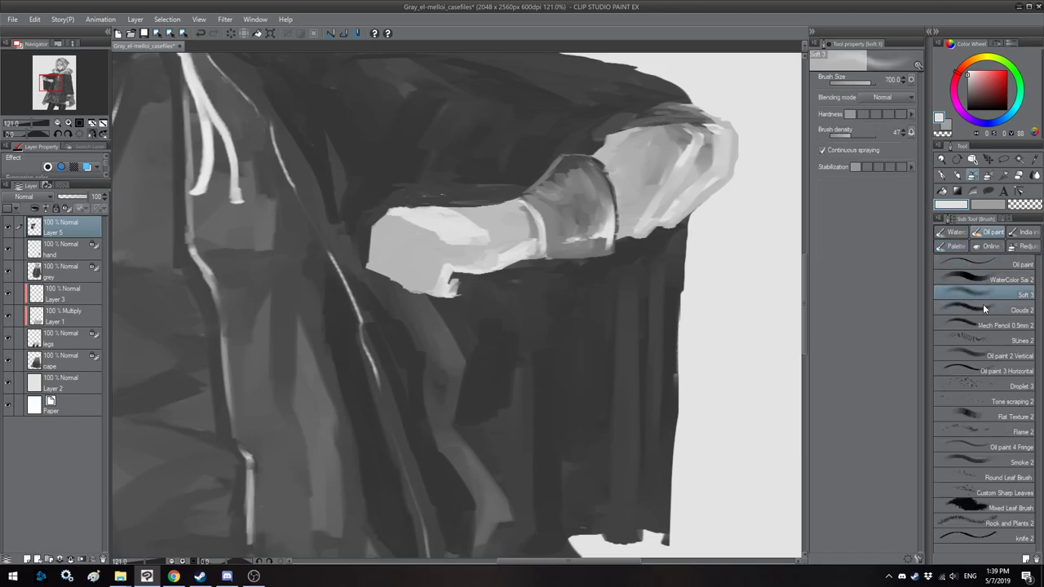
{"action": "left_click", "coordinate": [1026, 246]}
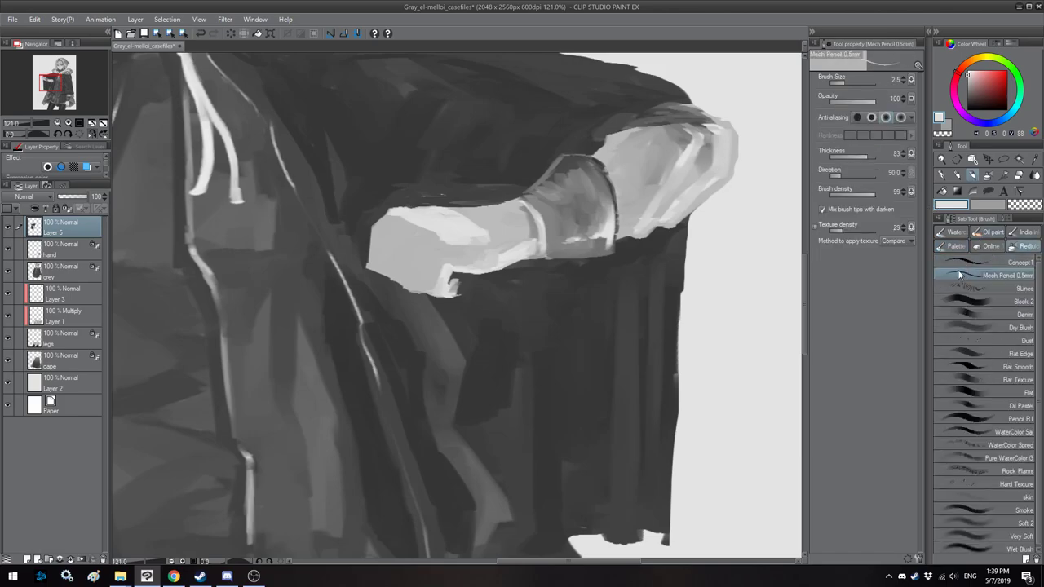
{"action": "key", "text": "h"}
{"action": "left_click", "coordinate": [419, 179], "text": "alt"}
{"action": "key", "text": "asciicircum"}
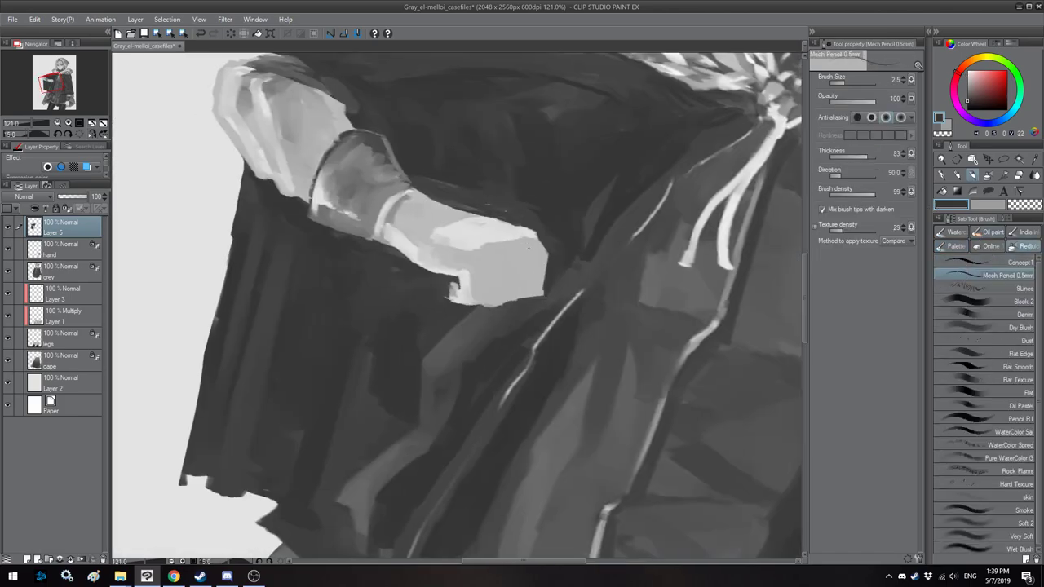
{"action": "key", "text": "bracketright"}
{"action": "left_click_drag", "start_coordinate": [535, 262], "coordinate": [533, 293]}
{"action": "left_click_drag", "start_coordinate": [536, 253], "coordinate": [533, 295]}
Step: Refine the first finger line with sampled grey and draw two more dark finger divisions at pencil sizes 4 to 5
{"action": "left_click", "coordinate": [539, 282], "text": "alt"}
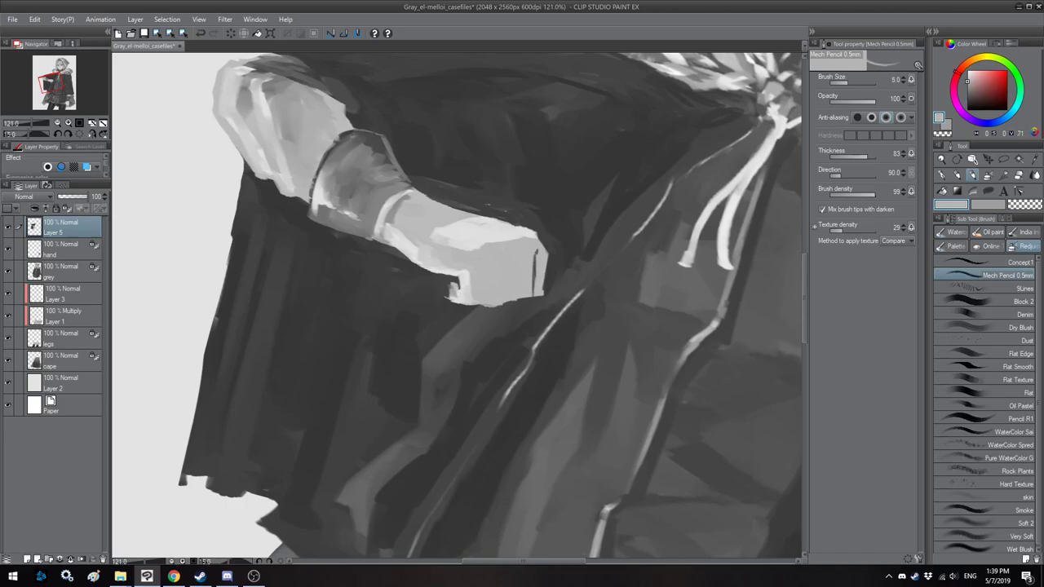
{"action": "left_click_drag", "start_coordinate": [540, 253], "coordinate": [538, 266]}
{"action": "left_click", "coordinate": [535, 263], "text": "alt"}
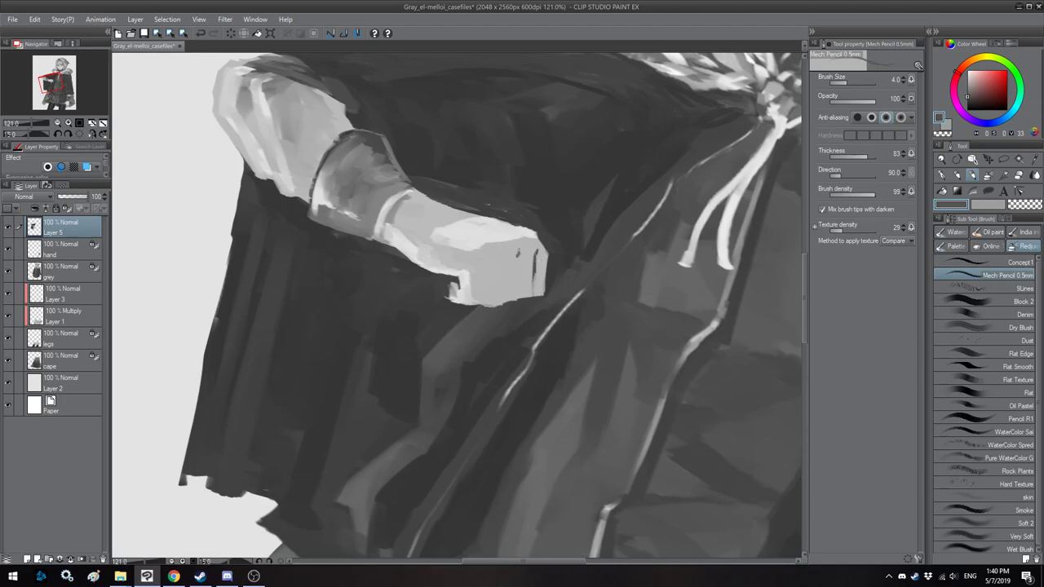
{"action": "key", "text": "minus"}
{"action": "key", "text": "h"}
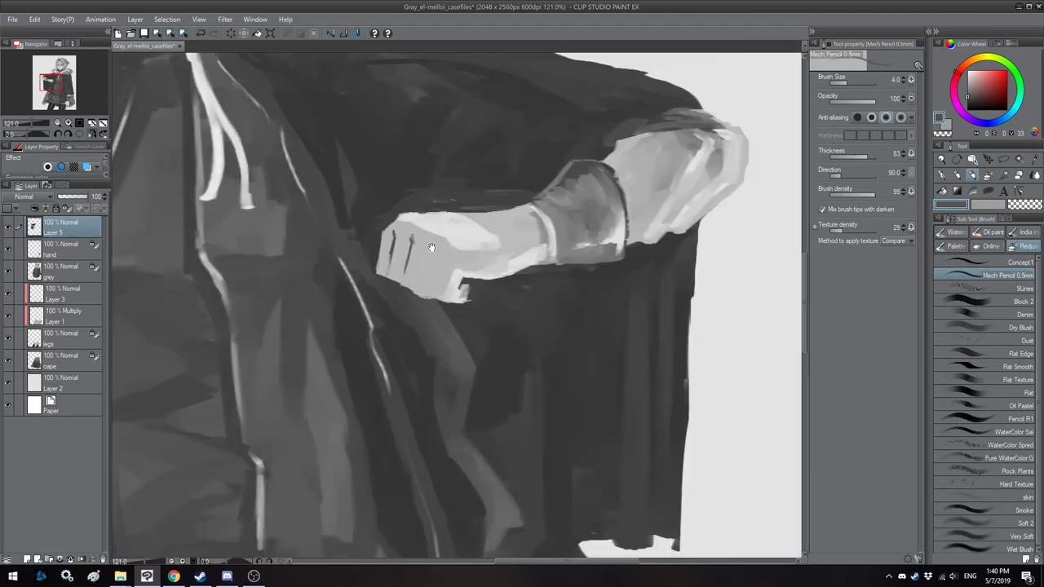
{"action": "left_click_drag", "start_coordinate": [438, 249], "coordinate": [425, 248]}
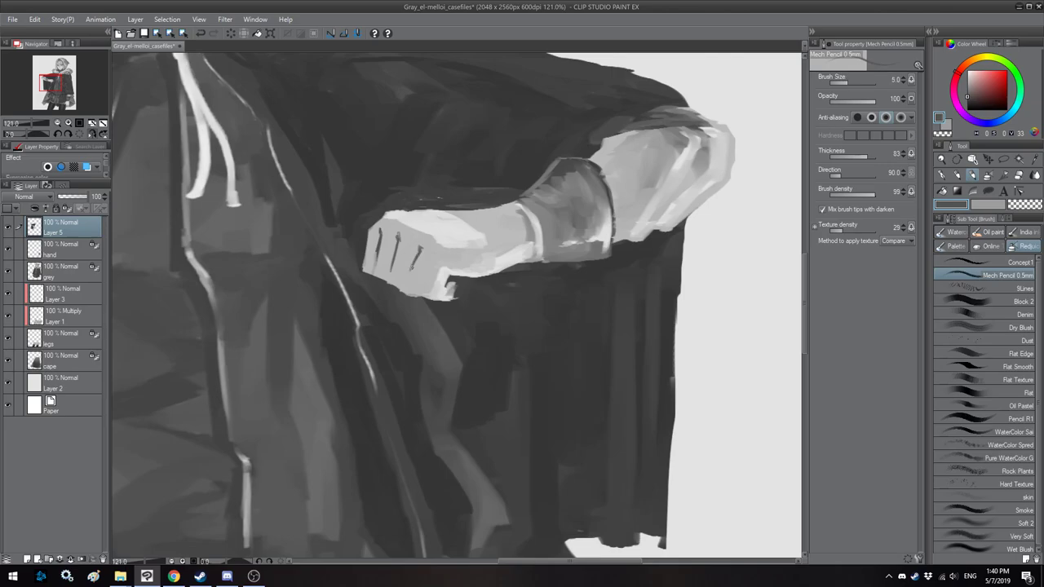
Step: Enlarge the brush, sample the hand's light grey and paint a thumb extending outward from the raised fist
{"action": "key", "text": "h"}
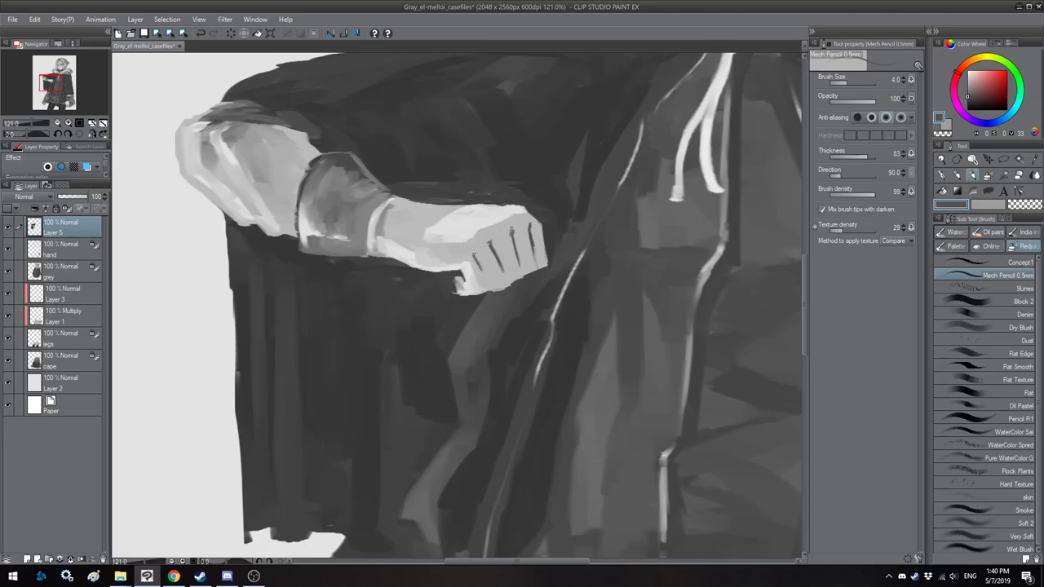
{"action": "key", "text": "h"}
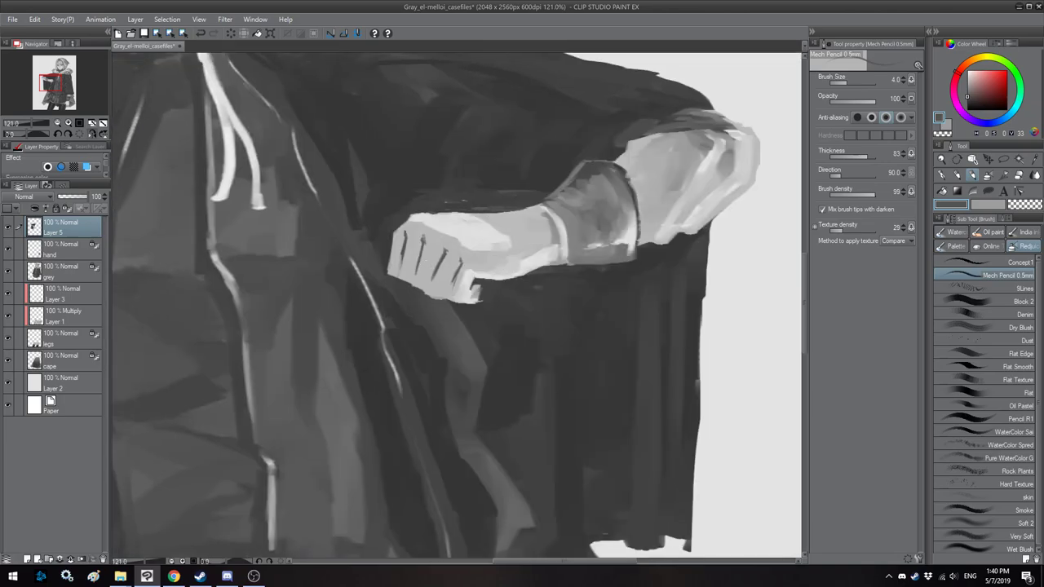
{"action": "key", "text": "bracketright"}
{"action": "key", "text": "bracketright"}
{"action": "key", "text": "bracketright"}
{"action": "key", "text": "bracketright"}
{"action": "key", "text": "bracketright"}
{"action": "key", "text": "bracketright"}
{"action": "left_click", "coordinate": [414, 206], "text": "alt"}
{"action": "left_click_drag", "start_coordinate": [426, 211], "coordinate": [375, 243]}
Step: Sample the dark cape tone and trim the fist's outer edge below the thumb with an 8 px brush
{"action": "left_click", "coordinate": [402, 248], "text": "alt"}
{"action": "key", "text": "bracketleft"}
{"action": "key", "text": "bracketleft"}
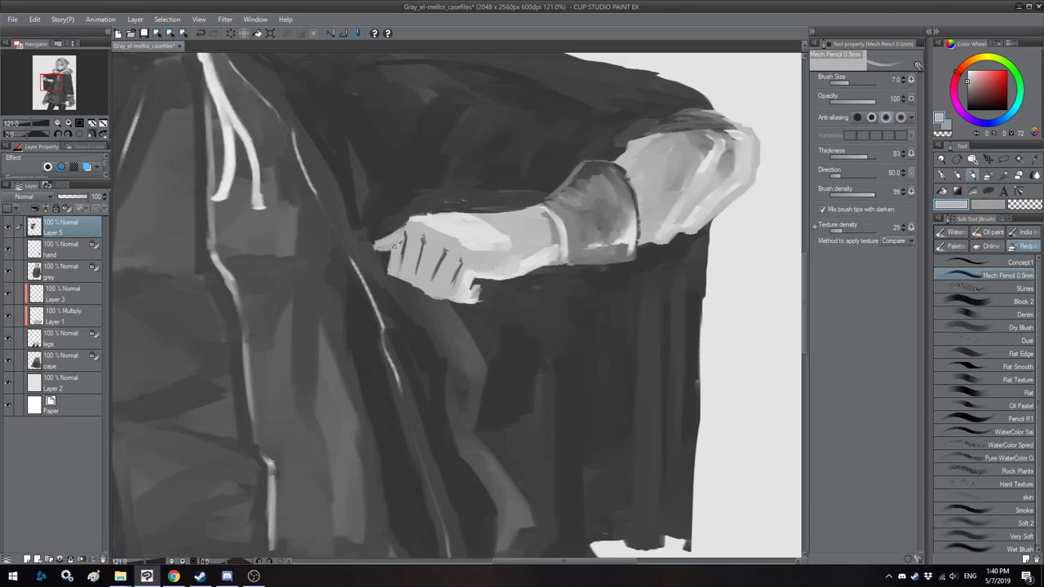
{"action": "left_click", "coordinate": [395, 240], "text": "alt"}
{"action": "key", "text": "bracketright"}
{"action": "left_click_drag", "start_coordinate": [396, 247], "coordinate": [391, 275]}
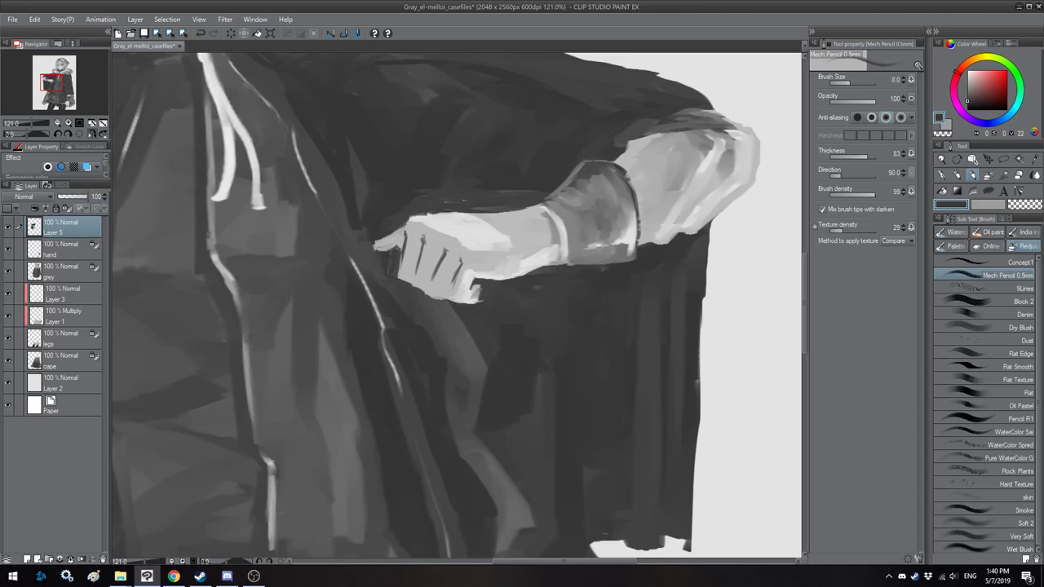
{"action": "scroll", "coordinate": [462, 187], "scroll_direction": "down", "scroll_amount": 6}
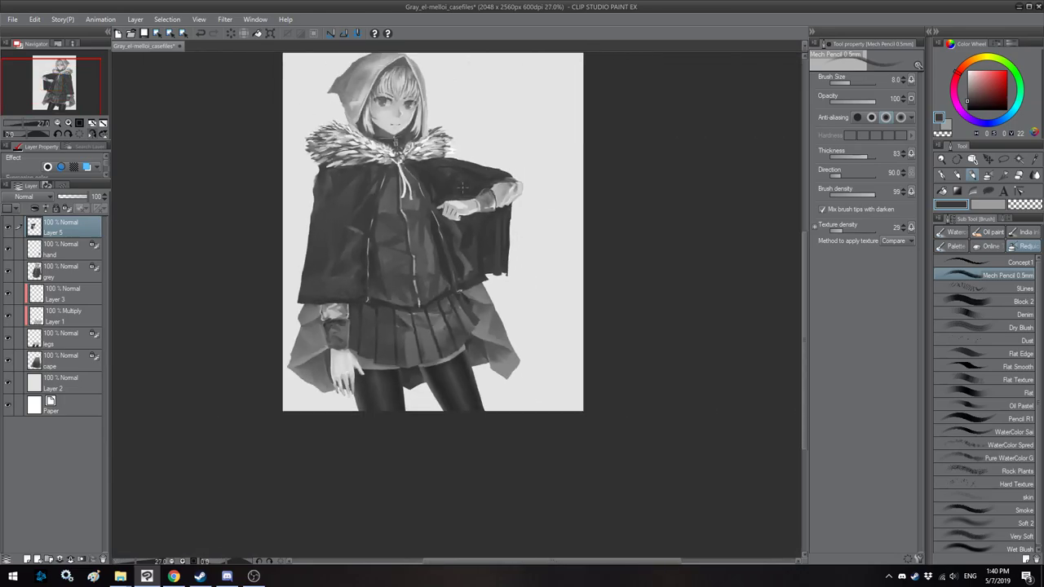
{"action": "scroll", "coordinate": [462, 187], "scroll_direction": "up", "scroll_amount": 8}
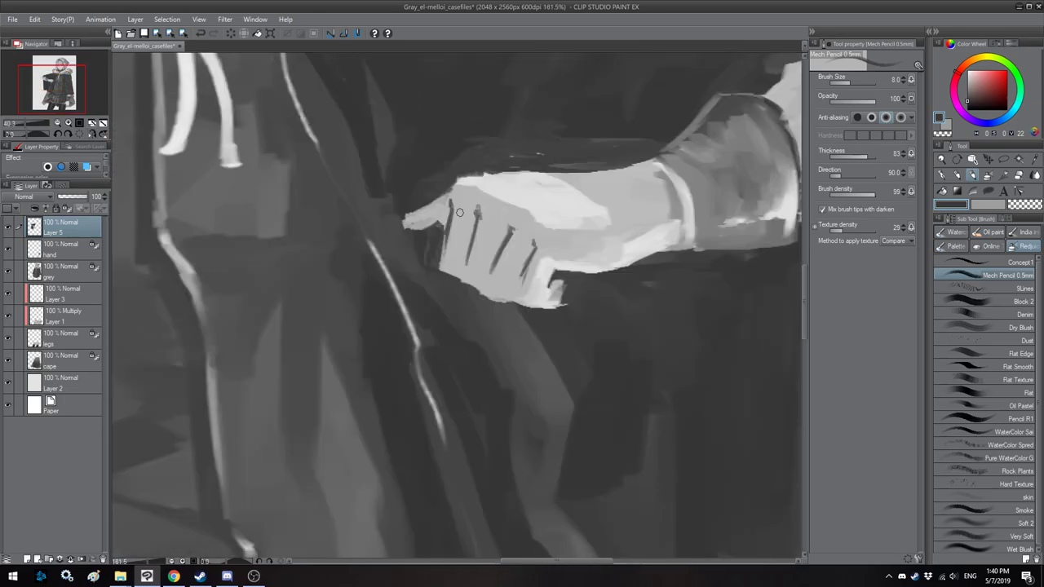
Step: Touch up the tones around the index finger and knuckles of the fist using sampled greys
{"action": "left_click_drag", "start_coordinate": [460, 213], "coordinate": [506, 219]}
{"action": "left_click", "coordinate": [463, 223], "text": "alt"}
{"action": "key", "text": "bracketleft"}
{"action": "key", "text": "bracketleft"}
{"action": "left_click", "coordinate": [492, 236], "text": "alt"}
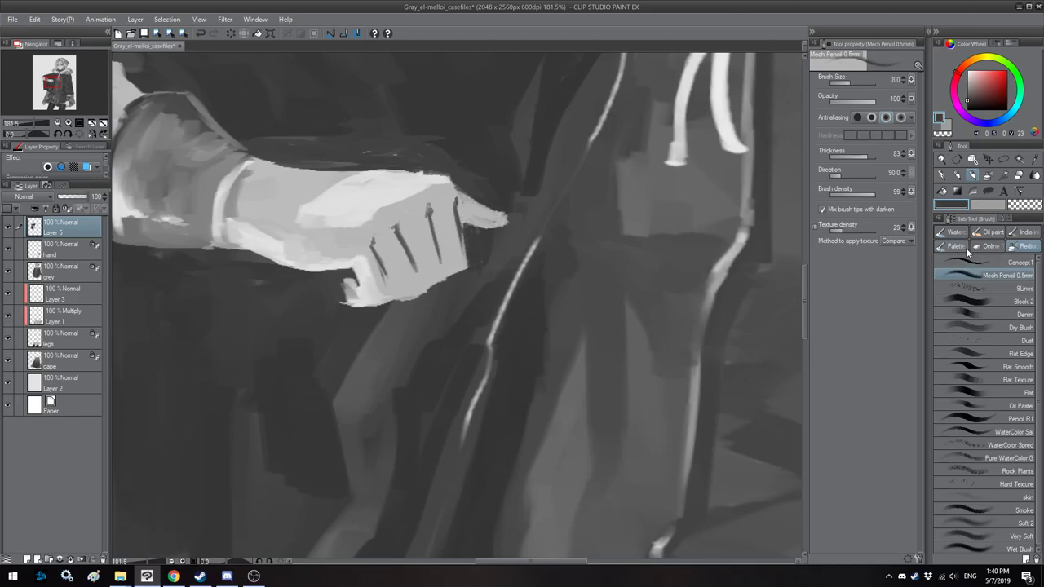
Step: Switch to the WaterColor Sai 2 brush and reshape the thumb with a rounder tip, darkening the cape beside the fist
{"action": "left_click", "coordinate": [988, 231]}
{"action": "left_click", "coordinate": [956, 280]}
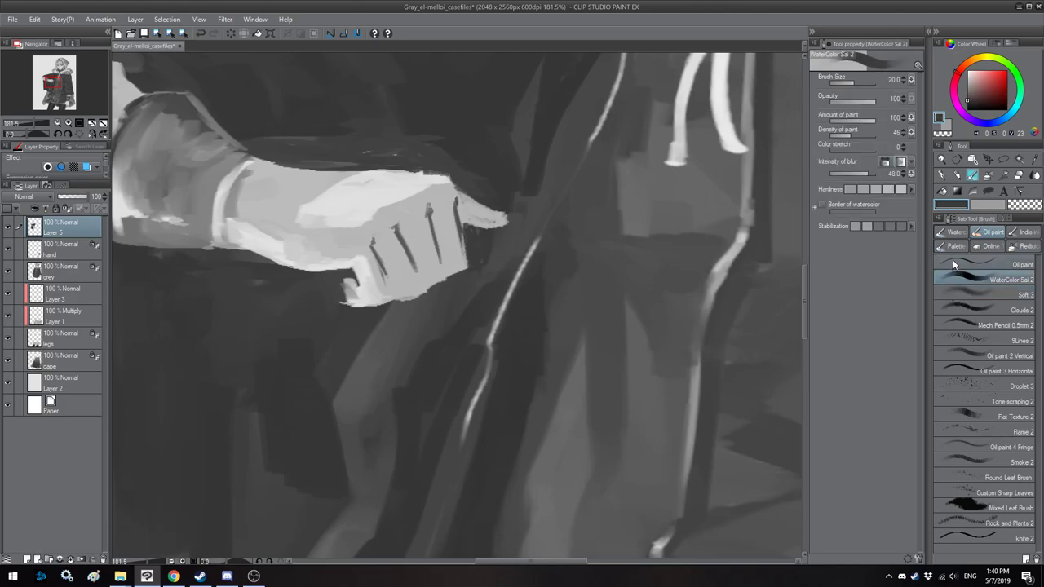
{"action": "key", "text": "bracketleft"}
{"action": "key", "text": "bracketleft"}
{"action": "key", "text": "bracketleft"}
{"action": "mouse_move", "coordinate": [484, 251]}
{"action": "left_mouse_down"}
{"action": "mouse_move", "coordinate": [471, 231]}
{"action": "mouse_move", "coordinate": [480, 273]}
{"action": "left_mouse_up"}
{"action": "left_click", "coordinate": [475, 215], "text": "alt"}
{"action": "mouse_move", "coordinate": [481, 218]}
{"action": "left_mouse_down"}
{"action": "mouse_move", "coordinate": [508, 215]}
{"action": "mouse_move", "coordinate": [485, 212]}
{"action": "left_mouse_up"}
Step: Reduce the brush to 6 px and clean up the gap between thumb and index finger with sampled dark tones
{"action": "key", "text": "bracketleft"}
{"action": "key", "text": "bracketleft"}
{"action": "key", "text": "bracketleft"}
{"action": "key", "text": "bracketleft"}
{"action": "left_click", "coordinate": [457, 200], "text": "alt"}
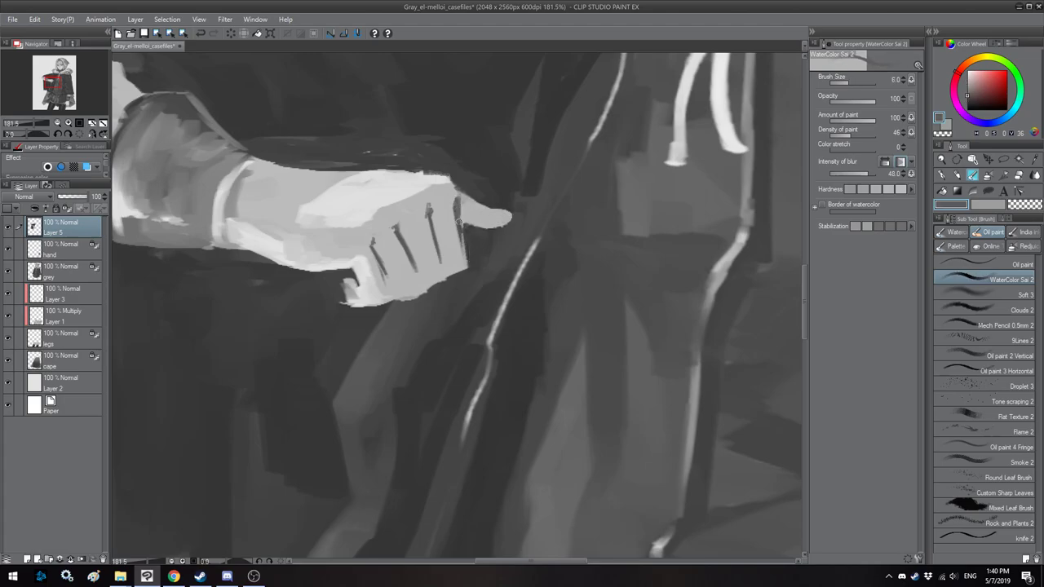
{"action": "left_click", "coordinate": [468, 249], "text": "alt"}
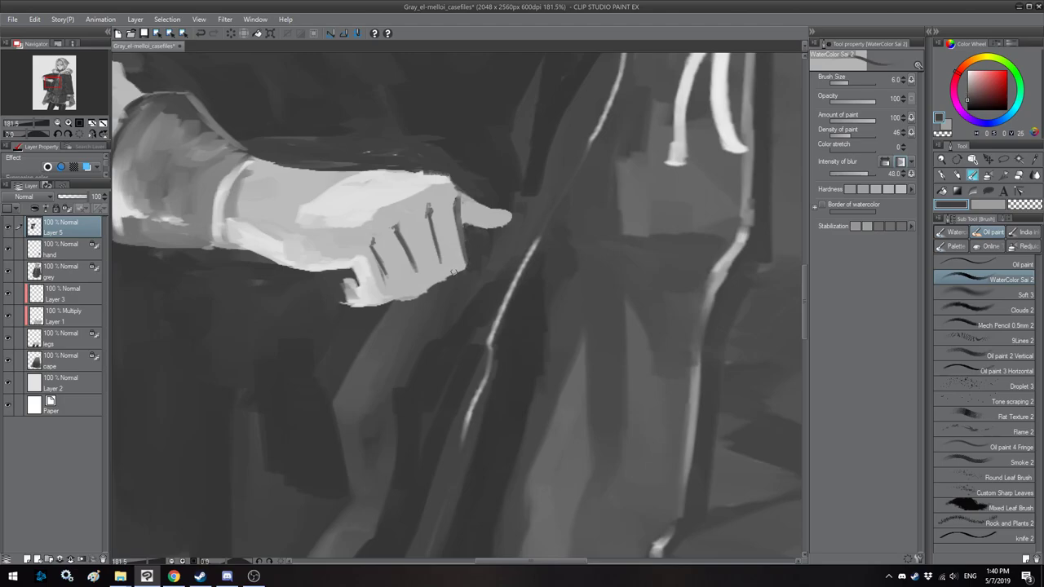
Step: Define the fingers of the fist by extending the dark gaps between them down to the fingertips
{"action": "key", "text": "h"}
{"action": "key", "text": "bracketleft"}
{"action": "key", "text": "bracketleft"}
{"action": "left_click", "coordinate": [481, 208], "text": "alt"}
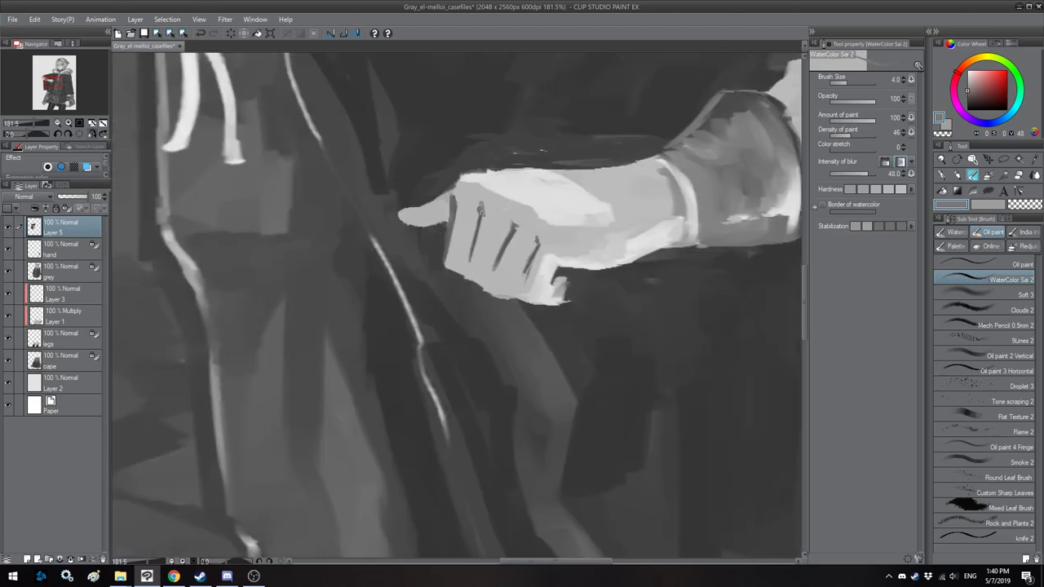
{"action": "key", "text": "bracketright"}
{"action": "mouse_move", "coordinate": [474, 233]}
{"action": "left_mouse_down"}
{"action": "mouse_move", "coordinate": [466, 271]}
{"action": "mouse_move", "coordinate": [492, 270]}
{"action": "mouse_move", "coordinate": [507, 248]}
{"action": "mouse_move", "coordinate": [491, 290]}
{"action": "mouse_move", "coordinate": [468, 278]}
{"action": "mouse_move", "coordinate": [514, 297]}
{"action": "left_mouse_up"}
{"action": "left_click", "coordinate": [505, 250], "text": "alt"}
{"action": "key", "text": "bracketright"}
{"action": "key", "text": "bracketright"}
{"action": "key", "text": "bracketleft"}
{"action": "left_click_drag", "start_coordinate": [537, 252], "coordinate": [513, 298]}
Step: Shape the small curled fingertip beside the little finger using sampled light and dark tones at 6 px
{"action": "left_click", "coordinate": [555, 268], "text": "alt"}
{"action": "mouse_move", "coordinate": [556, 266]}
{"action": "left_mouse_down"}
{"action": "mouse_move", "coordinate": [549, 299]}
{"action": "mouse_move", "coordinate": [573, 298]}
{"action": "mouse_move", "coordinate": [564, 310]}
{"action": "mouse_move", "coordinate": [582, 286]}
{"action": "mouse_move", "coordinate": [560, 311]}
{"action": "left_mouse_up"}
{"action": "left_click", "coordinate": [556, 285], "text": "alt"}
{"action": "left_click", "coordinate": [547, 287], "text": "alt"}
{"action": "left_click", "coordinate": [547, 289], "text": "alt"}
{"action": "left_click", "coordinate": [585, 290], "text": "alt"}
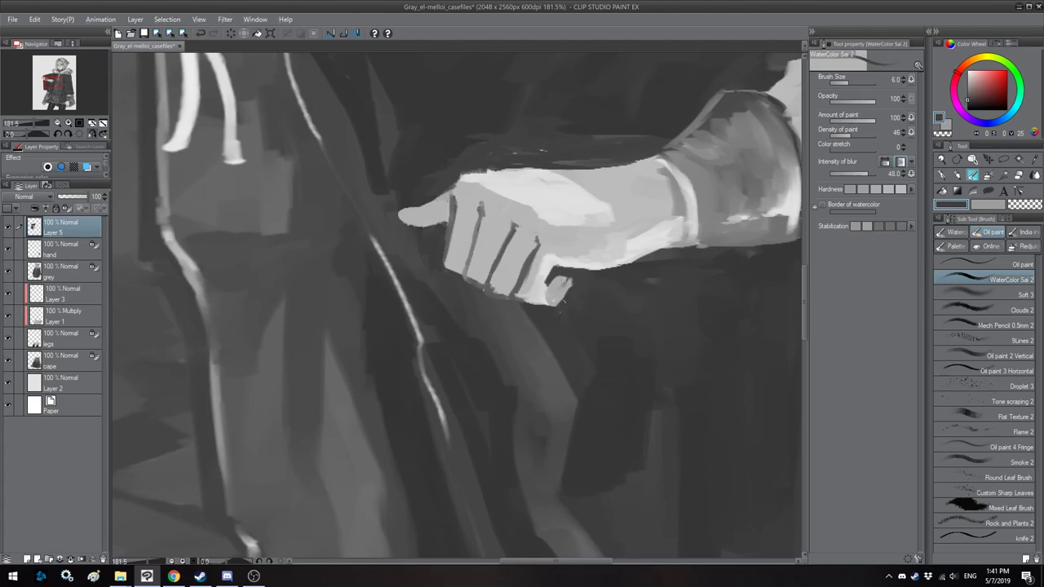
Step: Examine the raised hand against the whole figure in both normal and mirrored views
{"action": "scroll", "coordinate": [469, 222], "scroll_direction": "down", "scroll_amount": 5}
{"action": "key", "text": "h"}
{"action": "left_click_drag", "start_coordinate": [441, 133], "coordinate": [455, 186]}
{"action": "scroll", "coordinate": [450, 165], "scroll_direction": "down", "scroll_amount": 1}
{"action": "key", "text": "h"}
{"action": "key", "text": "h"}
{"action": "scroll", "coordinate": [473, 230], "scroll_direction": "up", "scroll_amount": 6}
{"action": "key", "text": "h"}
{"action": "scroll", "coordinate": [399, 230], "scroll_direction": "down", "scroll_amount": 5}
{"action": "key", "text": "h"}
{"action": "key", "text": "h"}
{"action": "scroll", "coordinate": [530, 283], "scroll_direction": "up", "scroll_amount": 6}
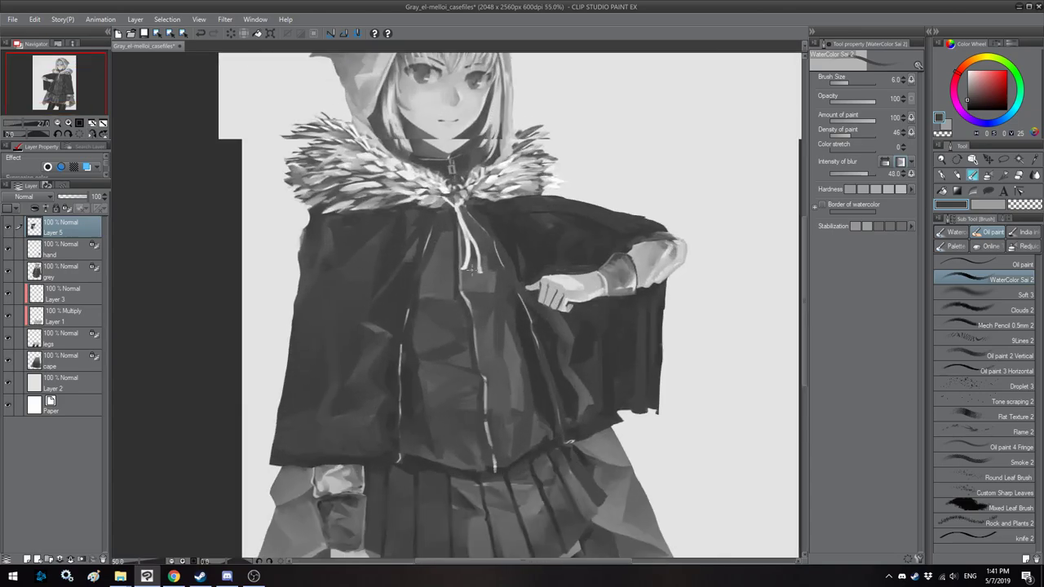
Step: Sample the light grey of the hand and smooth the little finger with an 8 px brush
{"action": "scroll", "coordinate": [530, 283], "scroll_direction": "up", "scroll_amount": 1}
{"action": "left_click_drag", "start_coordinate": [626, 306], "coordinate": [371, 225]}
{"action": "left_click", "coordinate": [524, 252], "text": "alt"}
{"action": "key", "text": "]"}
{"action": "key", "text": "]"}
{"action": "left_click_drag", "start_coordinate": [525, 253], "coordinate": [514, 279]}
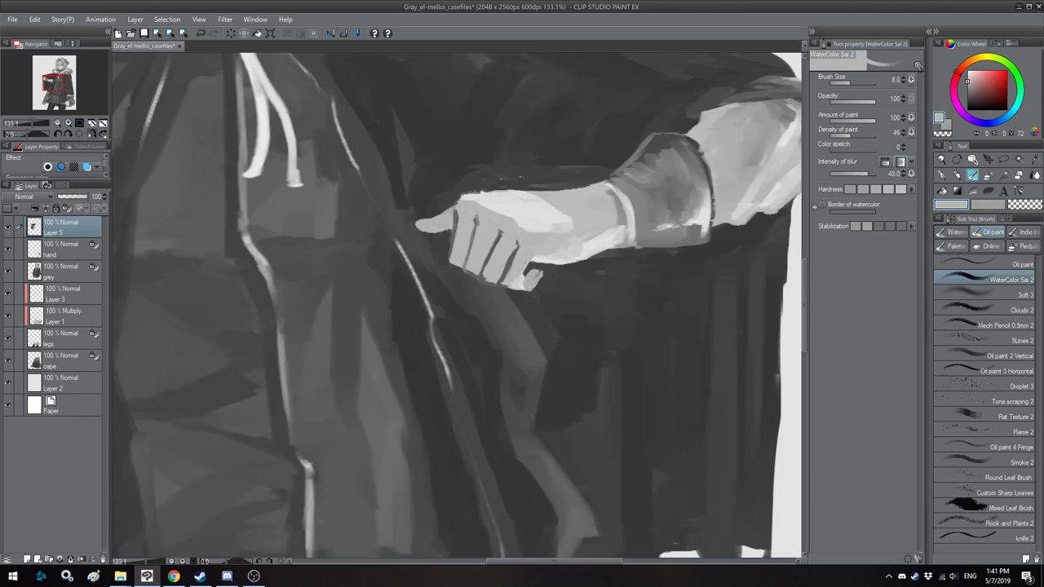
Step: Paint rounded knuckles along the back of the fist with light greys sampled from the hand
{"action": "key", "text": "h"}
{"action": "key", "text": "bracketright"}
{"action": "key", "text": "bracketright"}
{"action": "key", "text": "bracketright"}
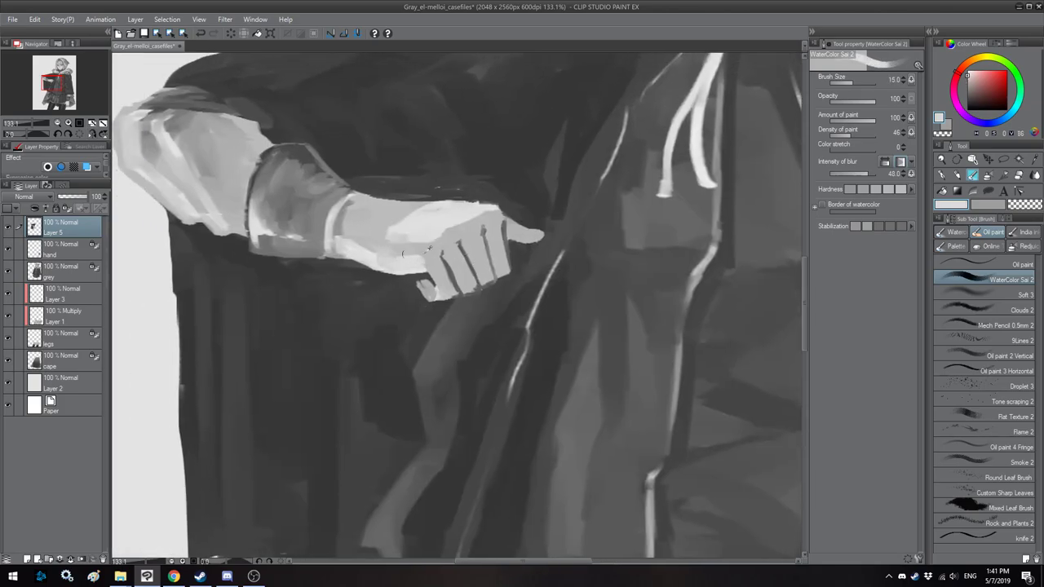
{"action": "left_click", "coordinate": [424, 259], "text": "alt"}
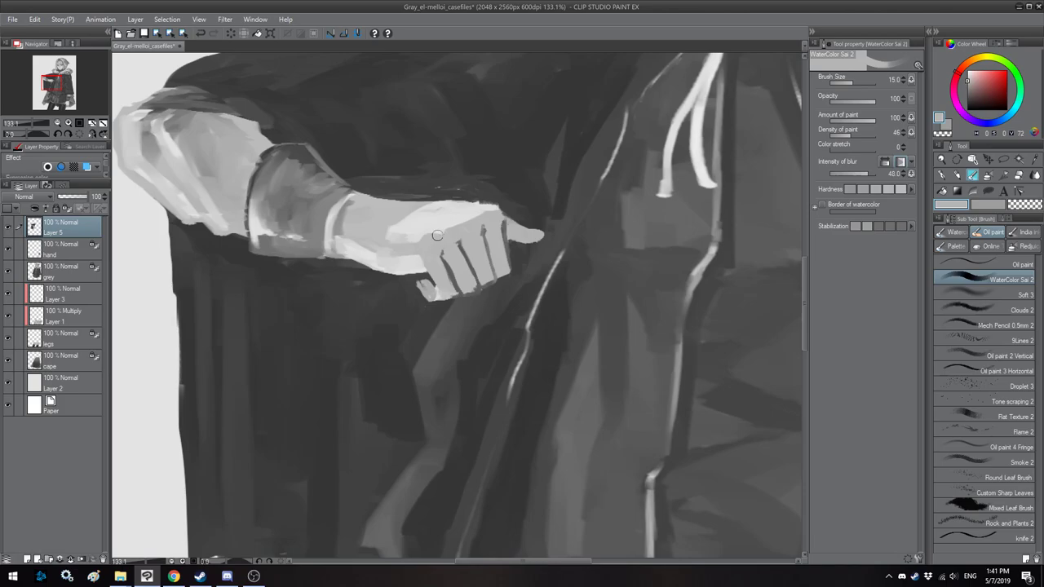
{"action": "left_click", "coordinate": [439, 236], "text": "alt"}
{"action": "left_click", "coordinate": [448, 226], "text": "alt"}
{"action": "key", "text": "bracketleft"}
{"action": "key", "text": "h"}
{"action": "mouse_move", "coordinate": [464, 220]}
{"action": "left_mouse_down"}
{"action": "mouse_move", "coordinate": [443, 261]}
{"action": "mouse_move", "coordinate": [498, 247]}
{"action": "left_mouse_up"}
{"action": "left_click", "coordinate": [453, 248], "text": "alt"}
Step: Tidy the dark cape edge above the hand with a 10 px brush and the wrist's underside at 6 px
{"action": "key", "text": "bracketright"}
{"action": "left_click", "coordinate": [506, 230], "text": "alt"}
{"action": "key", "text": "bracketleft"}
{"action": "key", "text": "bracketleft"}
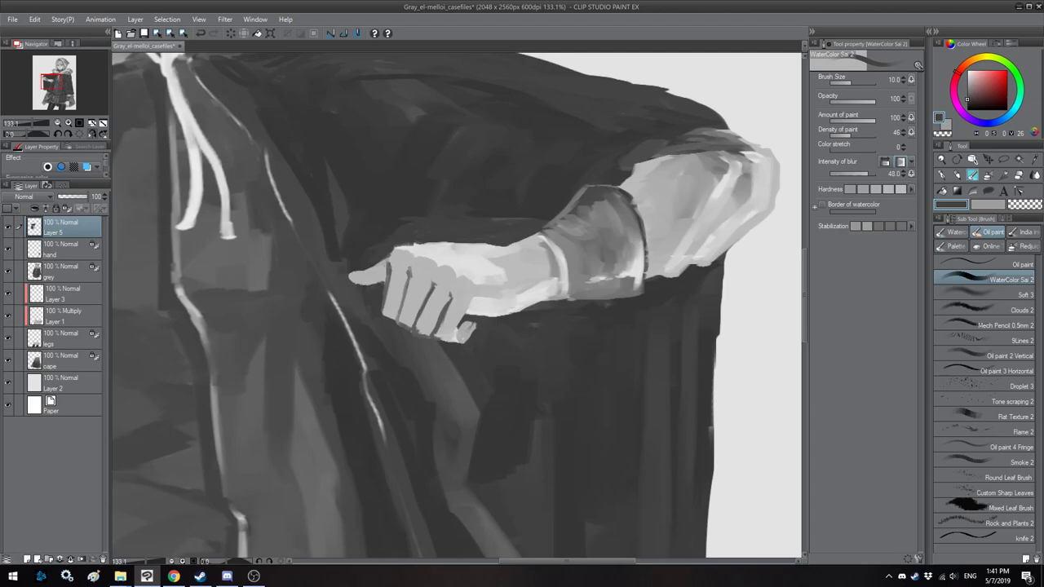
{"action": "mouse_move", "coordinate": [496, 242]}
{"action": "left_mouse_down"}
{"action": "mouse_move", "coordinate": [412, 232]}
{"action": "mouse_move", "coordinate": [491, 242]}
{"action": "left_mouse_up"}
{"action": "left_click_drag", "start_coordinate": [404, 239], "coordinate": [432, 242]}
{"action": "key", "text": "bracketleft"}
{"action": "key", "text": "bracketleft"}
{"action": "key", "text": "bracketleft"}
{"action": "left_click", "coordinate": [532, 304], "text": "alt"}
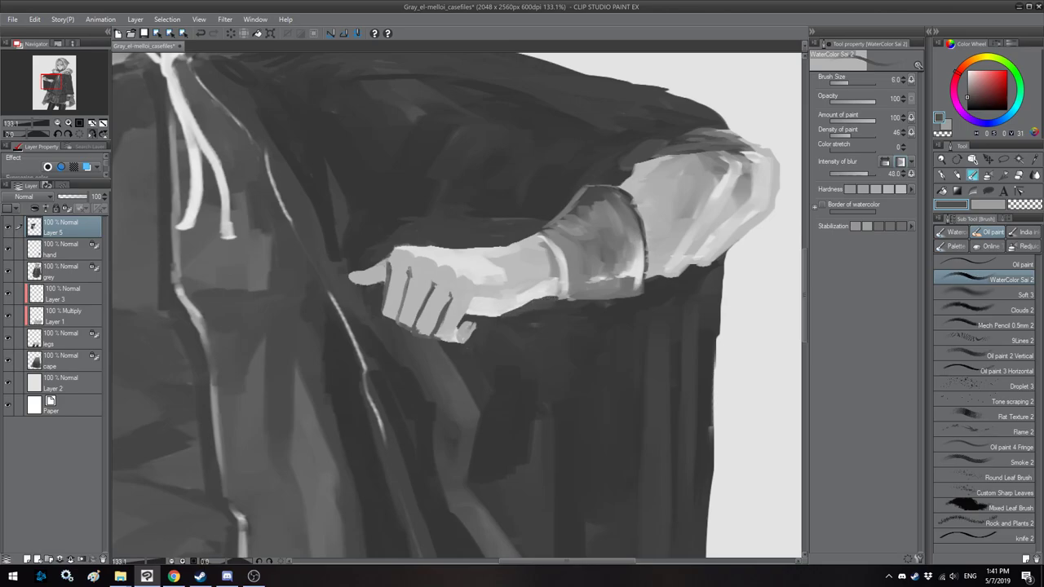
{"action": "left_click_drag", "start_coordinate": [525, 307], "coordinate": [492, 316]}
Step: Examine the hand's size and position within the full figure in normal and mirrored views
{"action": "scroll", "coordinate": [495, 279], "scroll_direction": "down", "scroll_amount": 5}
{"action": "key", "text": "h"}
{"action": "scroll", "coordinate": [460, 273], "scroll_direction": "down", "scroll_amount": 3}
{"action": "key", "text": "h"}
{"action": "scroll", "coordinate": [434, 204], "scroll_direction": "down", "scroll_amount": 2}
{"action": "key", "text": "h"}
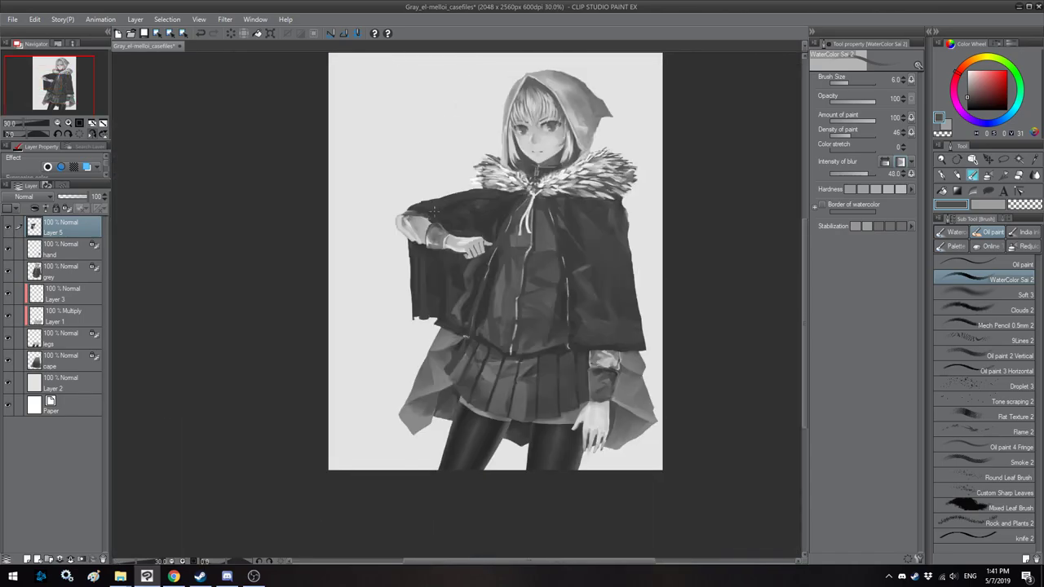
{"action": "scroll", "coordinate": [441, 203], "scroll_direction": "up", "scroll_amount": 4}
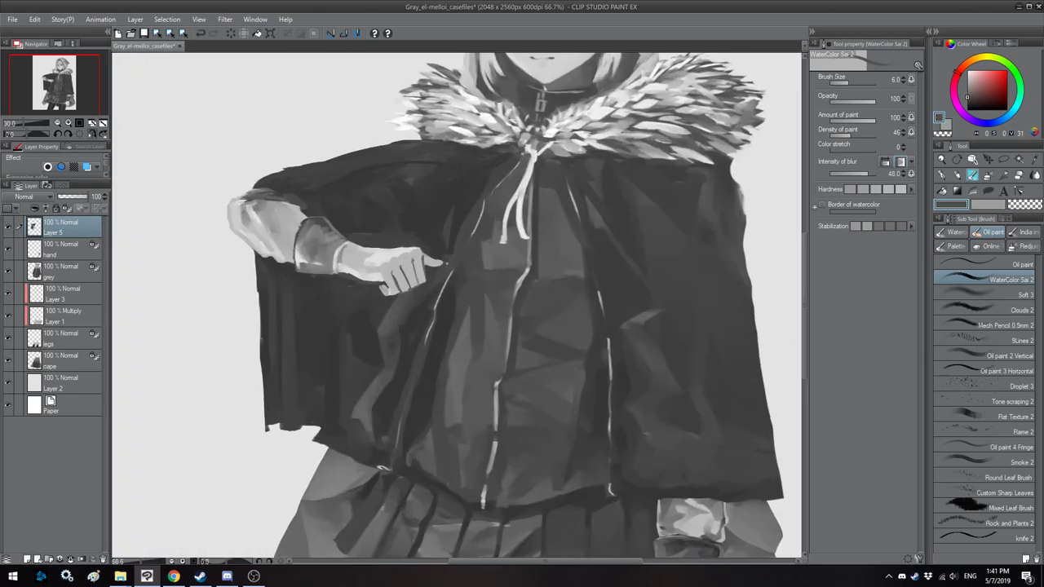
{"action": "key", "text": "h"}
Step: Outline the raised hand up to the wrist with a lasso selection
{"action": "left_click_drag", "start_coordinate": [447, 263], "coordinate": [417, 263]}
{"action": "left_click", "coordinate": [1004, 163]}
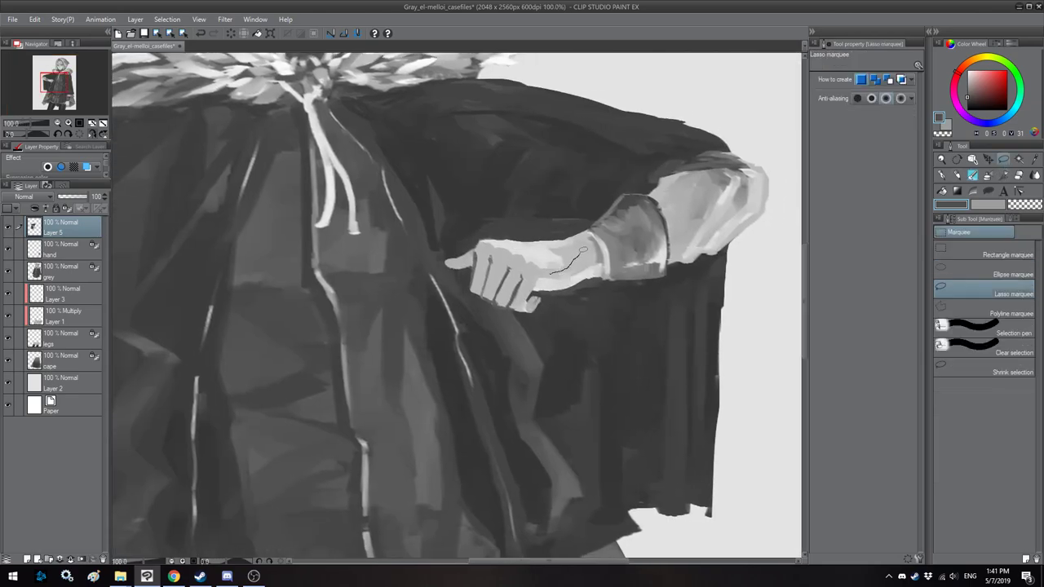
{"action": "left_click_drag", "start_coordinate": [593, 243], "coordinate": [595, 243]}
{"action": "key", "text": "ctrl+d"}
{"action": "left_click_drag", "start_coordinate": [580, 230], "coordinate": [572, 231]}
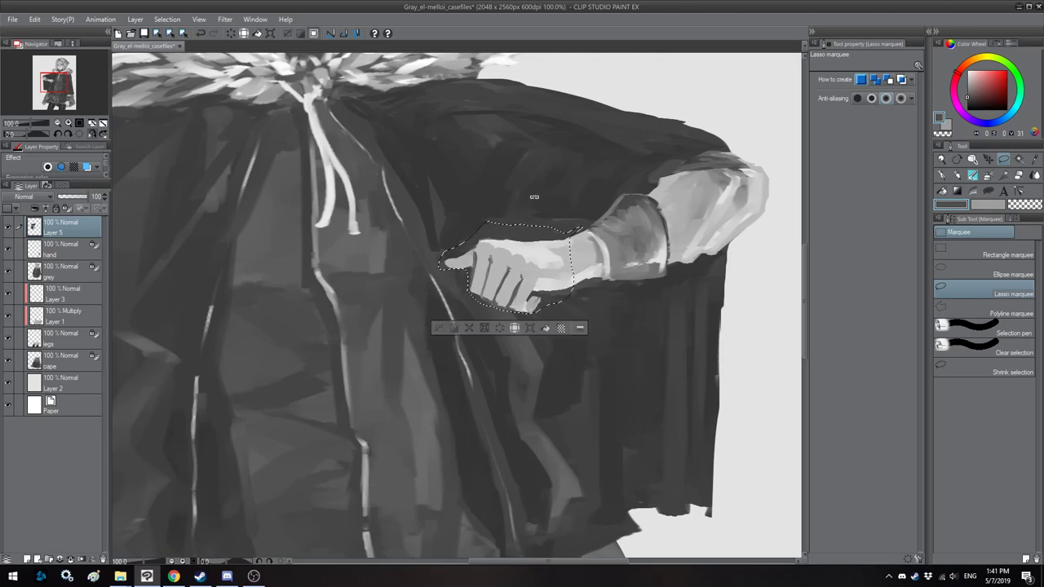
Step: Transform the selected hand to enlarge it slightly, align it with the wrist, and clear the selection
{"action": "key", "text": "ctrl+t"}
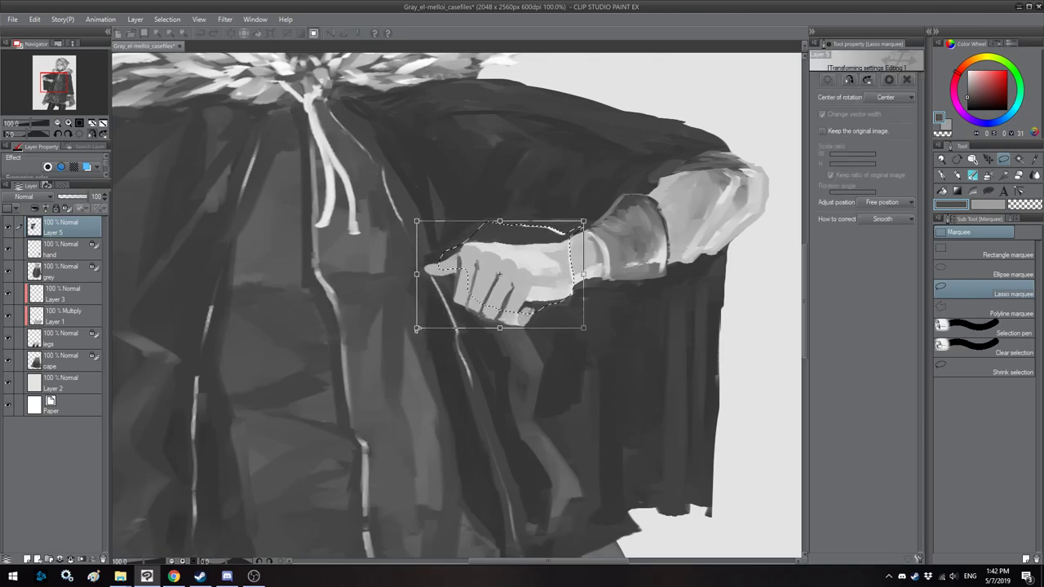
{"action": "left_click_drag", "start_coordinate": [481, 293], "coordinate": [487, 291]}
{"action": "scroll", "coordinate": [461, 221], "scroll_direction": "down", "scroll_amount": 5}
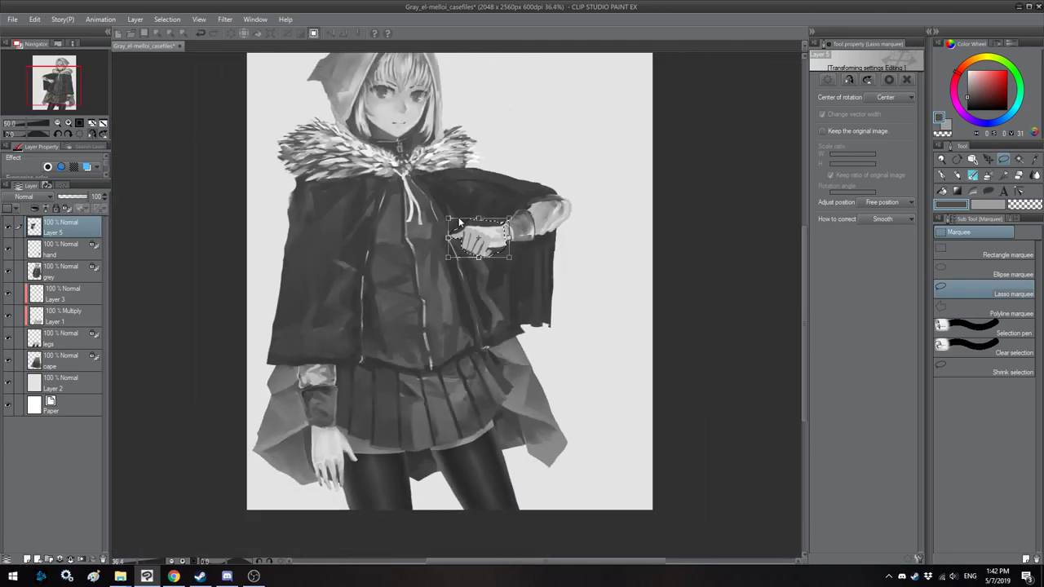
{"action": "scroll", "coordinate": [432, 249], "scroll_direction": "up", "scroll_amount": 5}
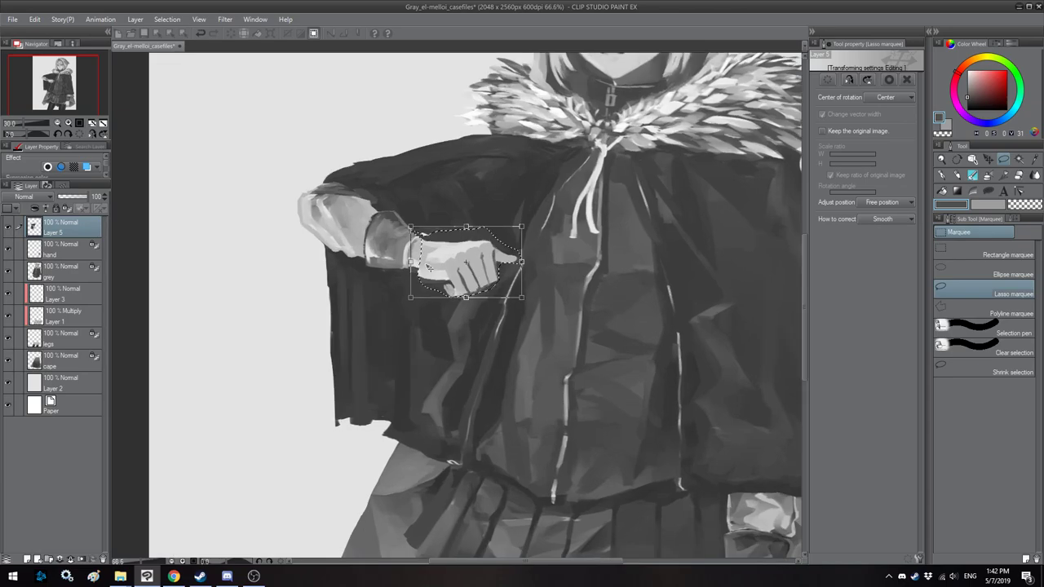
{"action": "left_click_drag", "start_coordinate": [408, 311], "coordinate": [394, 292]}
{"action": "key", "text": "Return"}
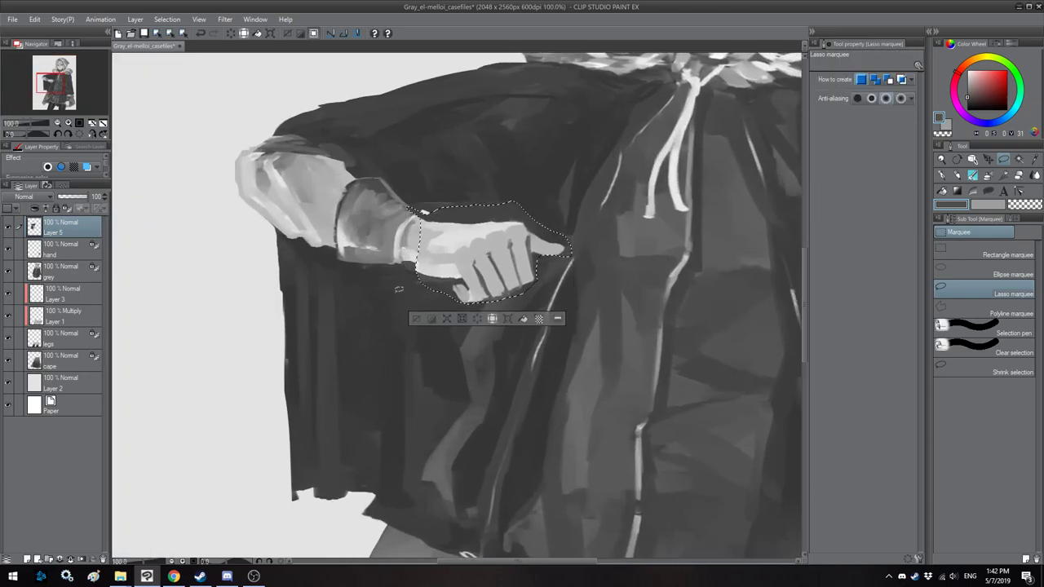
{"action": "key", "text": "ctrl+d"}
Step: Return to the WaterColor Sai 2 brush at 12 px and paint out the stray light patch above the wrist
{"action": "key", "text": "h"}
{"action": "scroll", "coordinate": [384, 241], "scroll_direction": "down", "scroll_amount": 3}
{"action": "left_click_drag", "start_coordinate": [468, 176], "coordinate": [498, 190]}
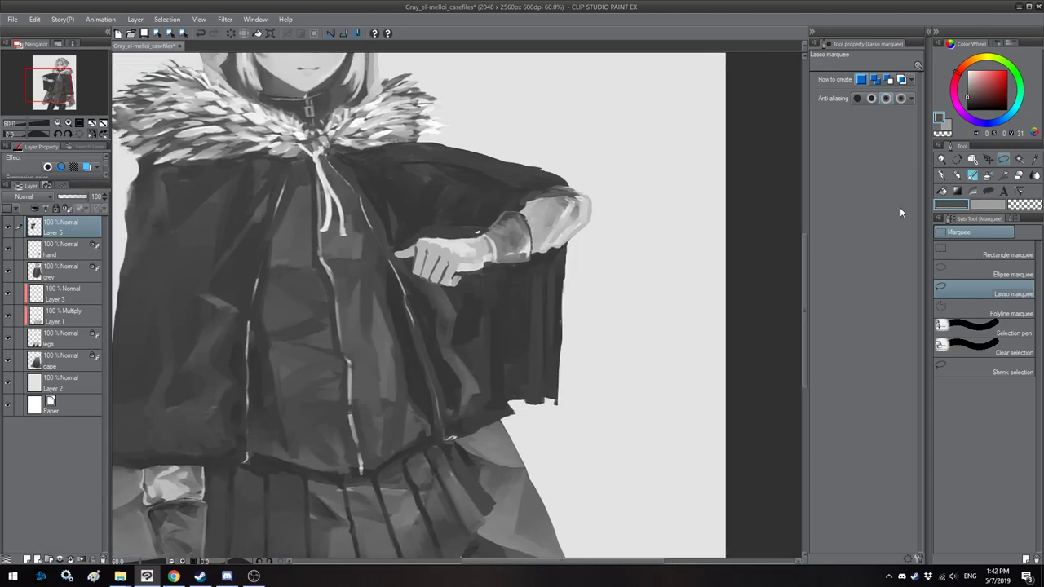
{"action": "left_click", "coordinate": [974, 177]}
{"action": "scroll", "coordinate": [494, 252], "scroll_direction": "up", "scroll_amount": 1}
{"action": "scroll", "coordinate": [453, 226], "scroll_direction": "up", "scroll_amount": 3}
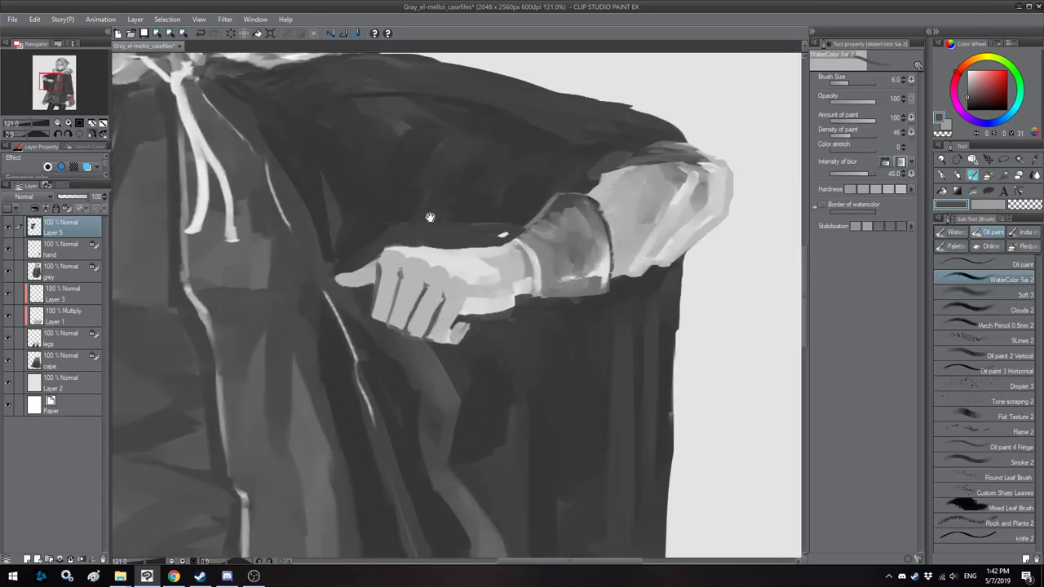
{"action": "key", "text": "bracketright"}
{"action": "key", "text": "bracketright"}
{"action": "key", "text": "bracketright"}
{"action": "key", "text": "bracketright"}
{"action": "left_click_drag", "start_coordinate": [503, 234], "coordinate": [489, 236]}
Step: Clean the cape around the hand's upper edge and the wrist's underside with the sampled dark tone
{"action": "left_click", "coordinate": [512, 217], "text": "alt"}
{"action": "key", "text": "bracketright"}
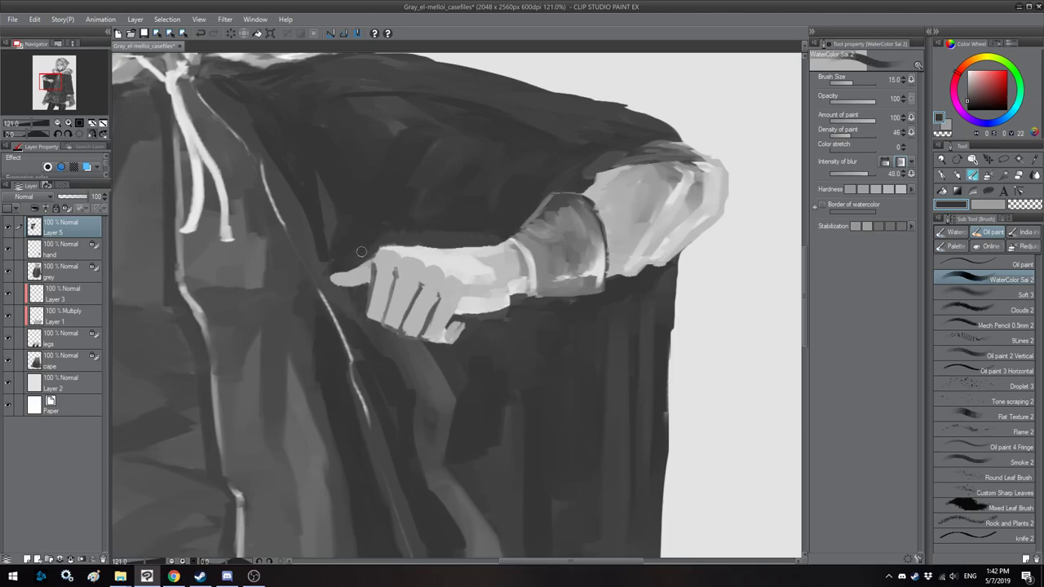
{"action": "left_click_drag", "start_coordinate": [394, 236], "coordinate": [412, 235]}
{"action": "scroll", "coordinate": [522, 269], "scroll_direction": "down", "scroll_amount": 1}
{"action": "key", "text": "bracketleft"}
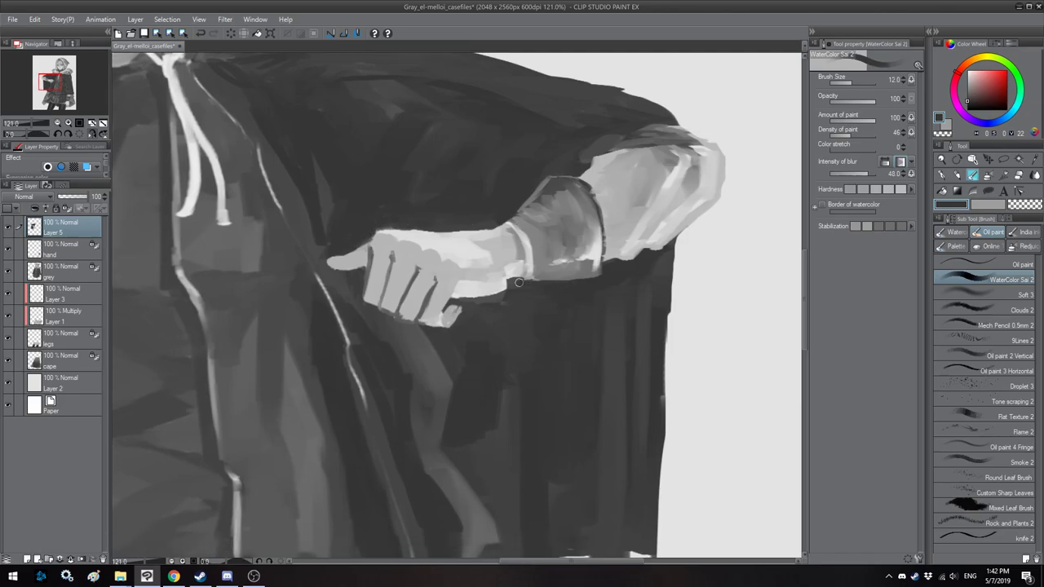
{"action": "left_click_drag", "start_coordinate": [510, 283], "coordinate": [512, 286]}
{"action": "key", "text": "bracketleft"}
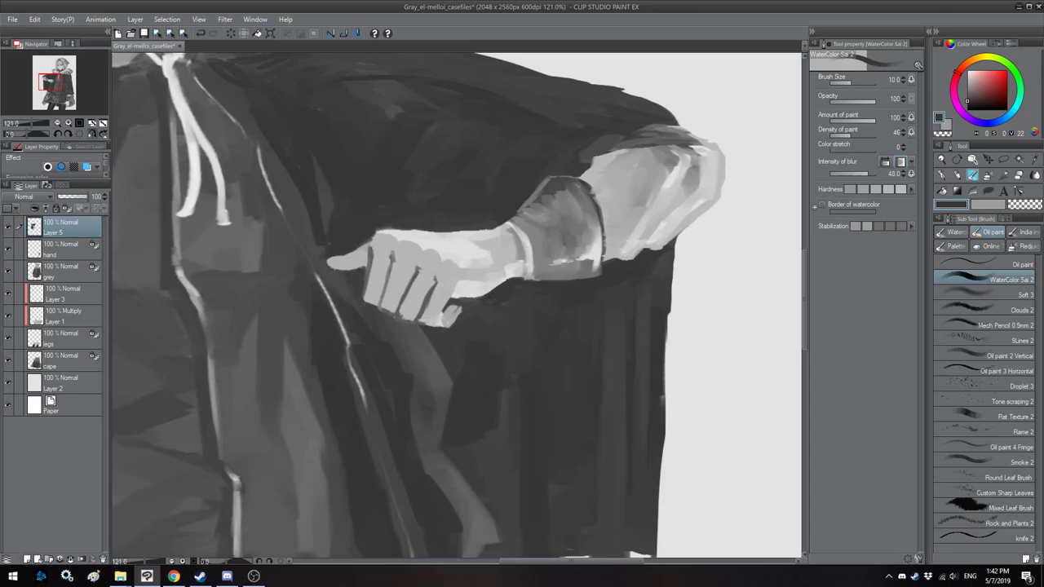
Step: Refine the dark gap between the middle fingers near the knuckles with a 7 px brush
{"action": "key", "text": "h"}
{"action": "key", "text": "bracketleft"}
{"action": "key", "text": "bracketleft"}
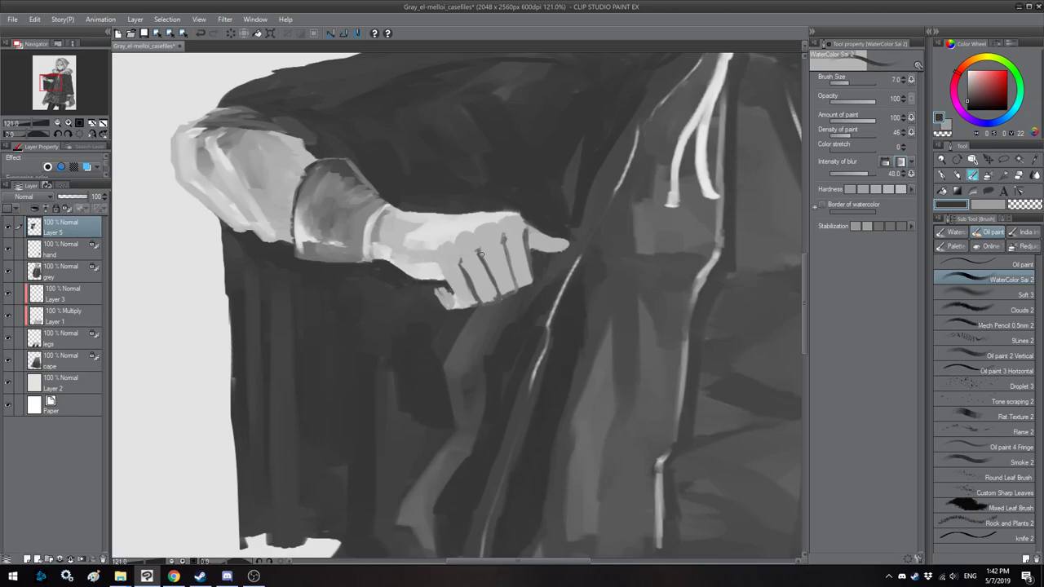
{"action": "key", "text": "asciicircum"}
{"action": "left_click_drag", "start_coordinate": [473, 242], "coordinate": [475, 236]}
Step: Sample the hand's brightest tone and paint highlights along the lengths of the fingers with a brush of about 10 px
{"action": "left_click", "coordinate": [475, 222], "text": "alt"}
{"action": "key", "text": "bracketright"}
{"action": "key", "text": "bracketright"}
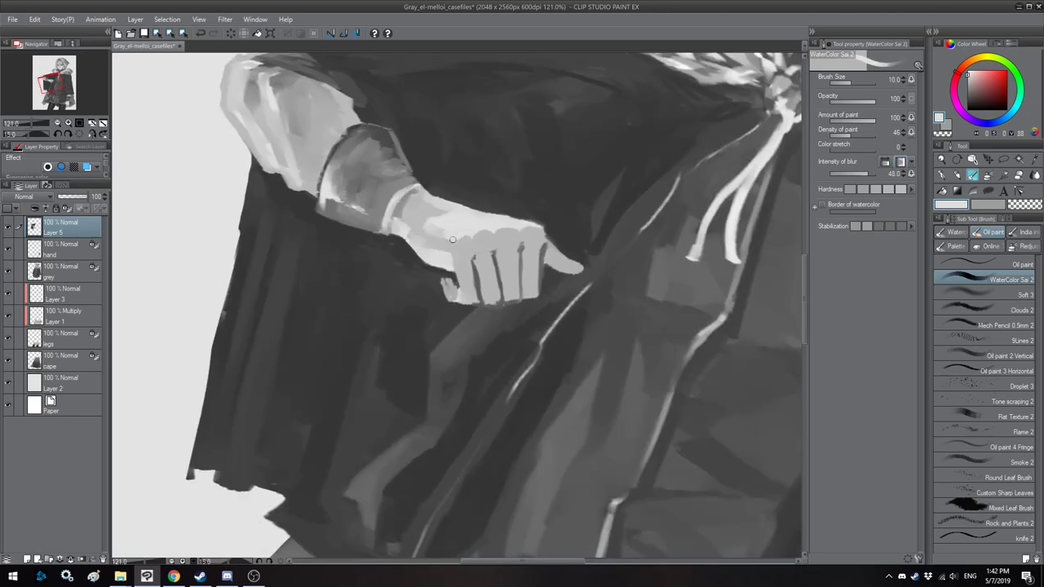
{"action": "key", "text": "bracketright"}
{"action": "key", "text": "bracketright"}
{"action": "key", "text": "bracketleft"}
{"action": "left_click_drag", "start_coordinate": [515, 239], "coordinate": [514, 285]}
{"action": "key", "text": "bracketleft"}
{"action": "key", "text": "bracketleft"}
{"action": "key", "text": "bracketright"}
{"action": "left_click_drag", "start_coordinate": [539, 240], "coordinate": [537, 285]}
{"action": "key", "text": "minus"}
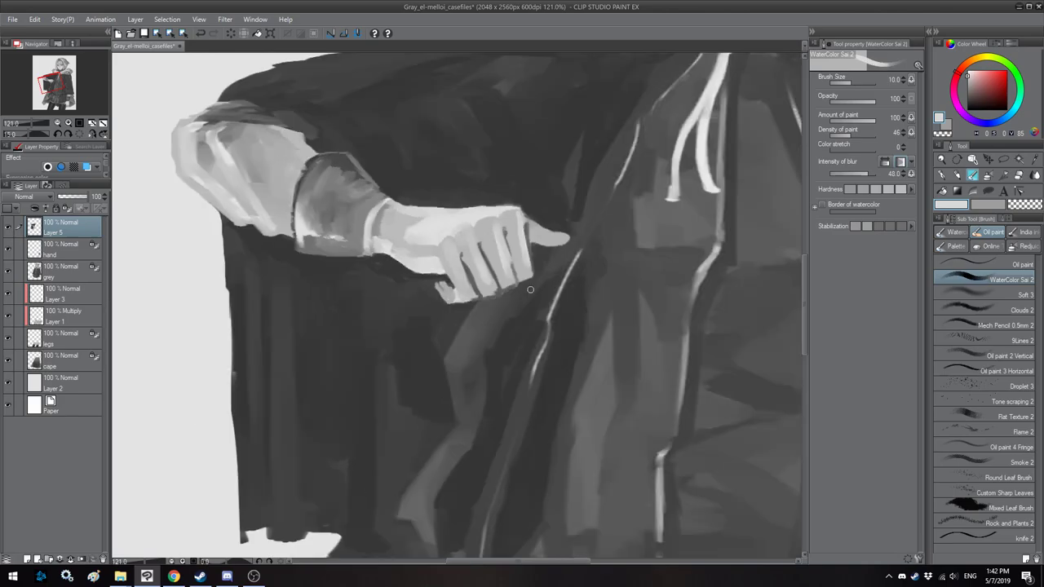
{"action": "key", "text": "h"}
{"action": "scroll", "coordinate": [496, 271], "scroll_direction": "down", "scroll_amount": 4}
{"action": "key", "text": "h"}
{"action": "scroll", "coordinate": [473, 202], "scroll_direction": "down", "scroll_amount": 4}
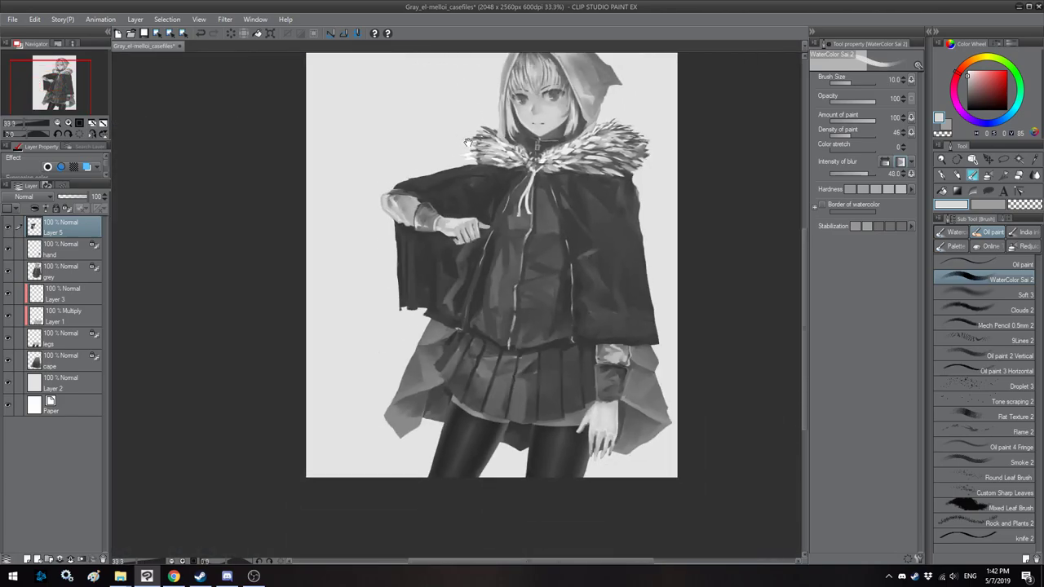
Step: Save the illustration and toggle Layer 5's visibility to compare the drawing with and without the repainted arm
{"action": "left_click_drag", "start_coordinate": [466, 139], "coordinate": [470, 148]}
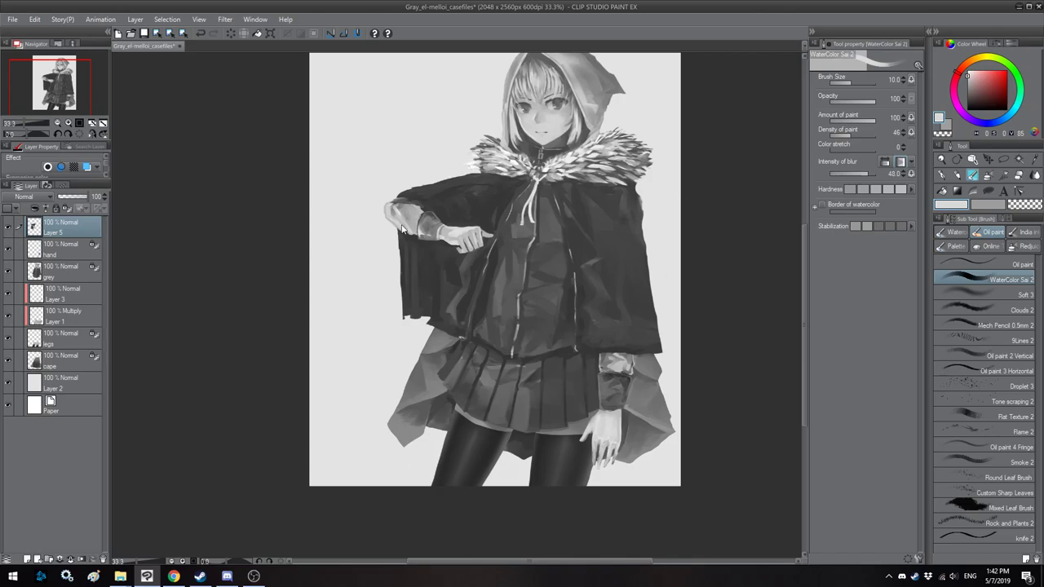
{"action": "key", "text": "ctrl+s"}
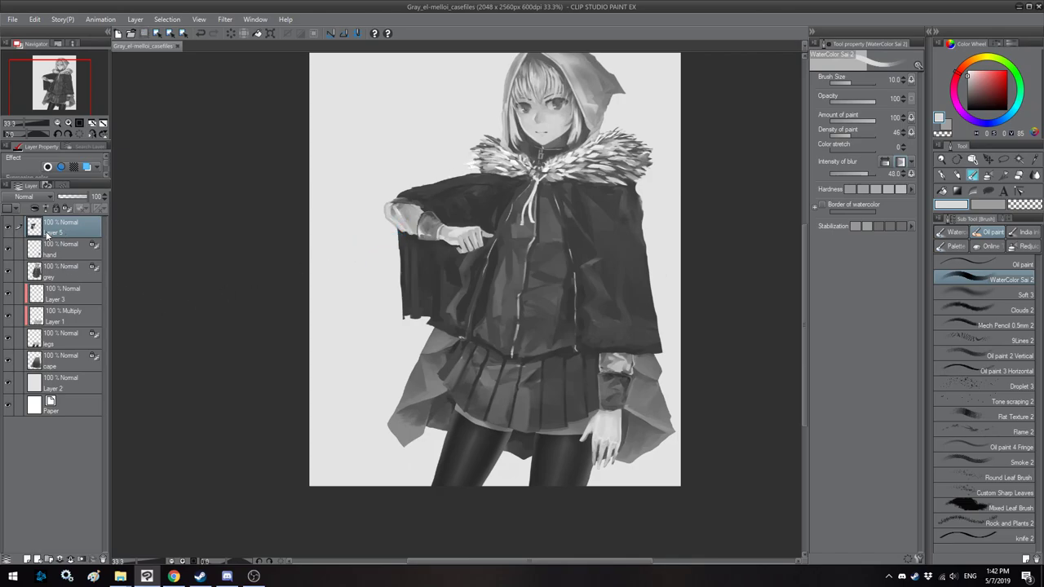
{"action": "left_click", "coordinate": [9, 230]}
{"action": "left_click", "coordinate": [9, 230]}
{"action": "left_click", "coordinate": [9, 230]}
{"action": "left_click", "coordinate": [9, 230]}
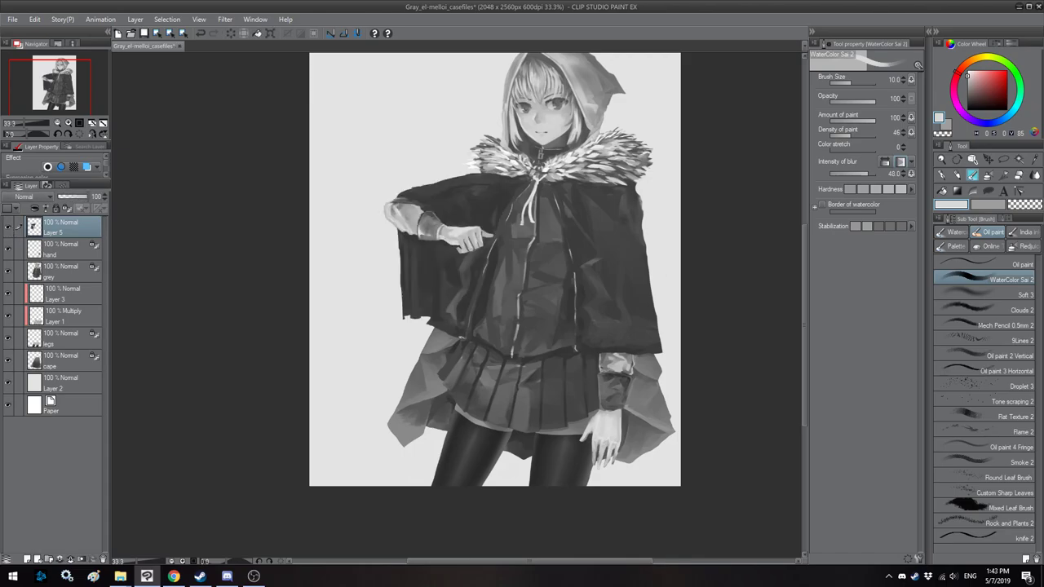
Step: Mirror the view, sample the rolled sleeve's light grey and blend its shading between the cuff and the elbow
{"action": "scroll", "coordinate": [361, 279], "scroll_direction": "down", "scroll_amount": 2}
{"action": "key", "text": "h"}
{"action": "left_click_drag", "start_coordinate": [474, 199], "coordinate": [468, 203]}
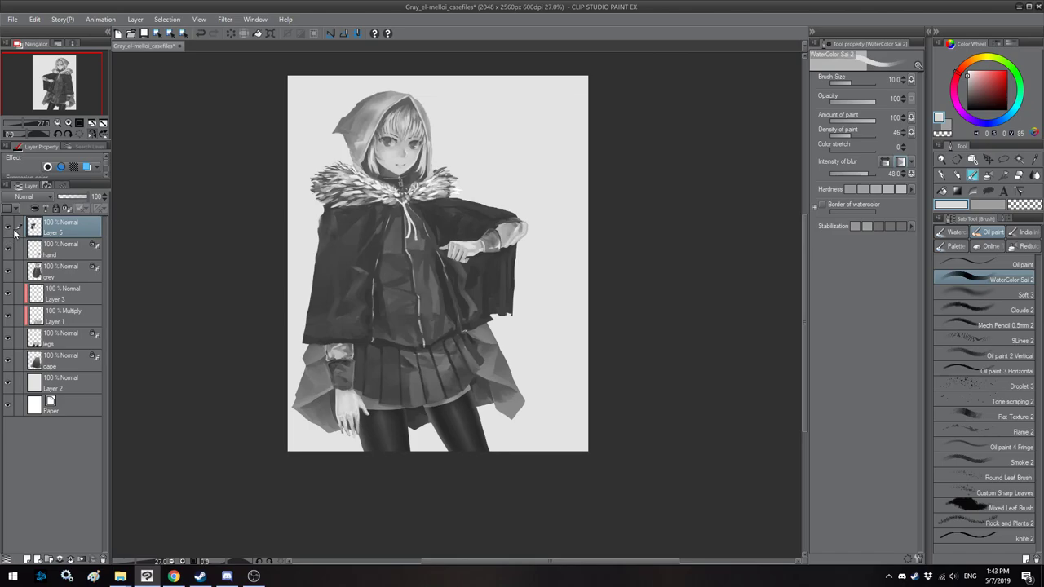
{"action": "scroll", "coordinate": [484, 244], "scroll_direction": "up", "scroll_amount": 5}
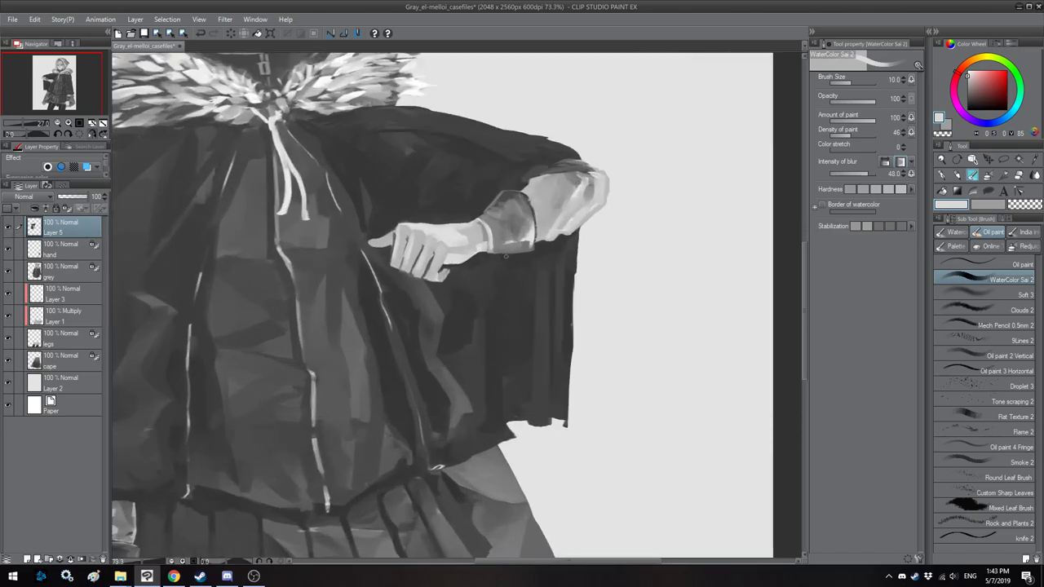
{"action": "left_click", "coordinate": [563, 223], "text": "alt"}
{"action": "key", "text": "bracketright"}
{"action": "key", "text": "bracketright"}
{"action": "left_click_drag", "start_coordinate": [563, 227], "coordinate": [542, 236]}
{"action": "key", "text": "bracketleft"}
{"action": "key", "text": "bracketleft"}
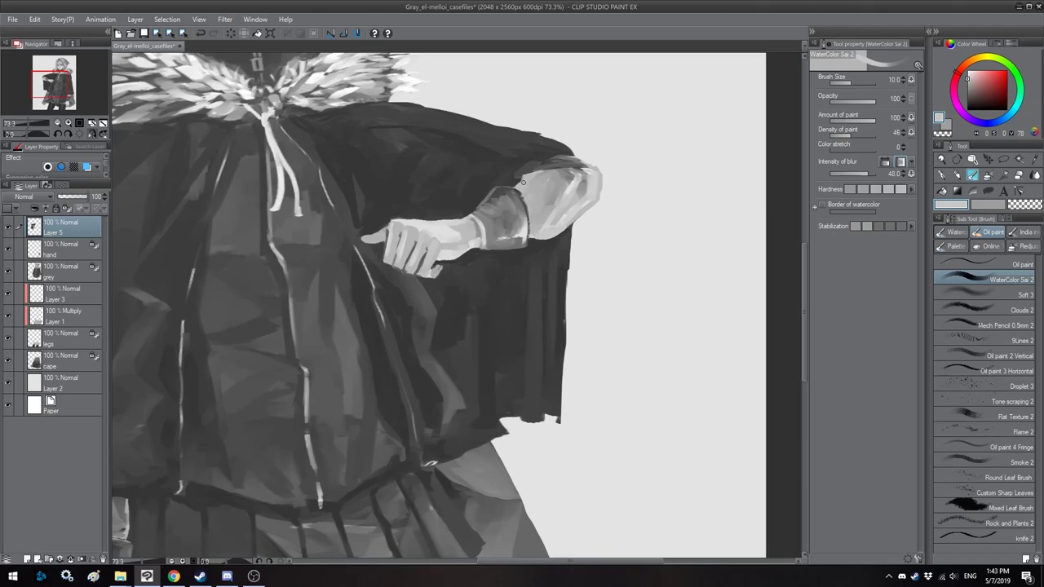
{"action": "key", "text": "bracketright"}
{"action": "key", "text": "h"}
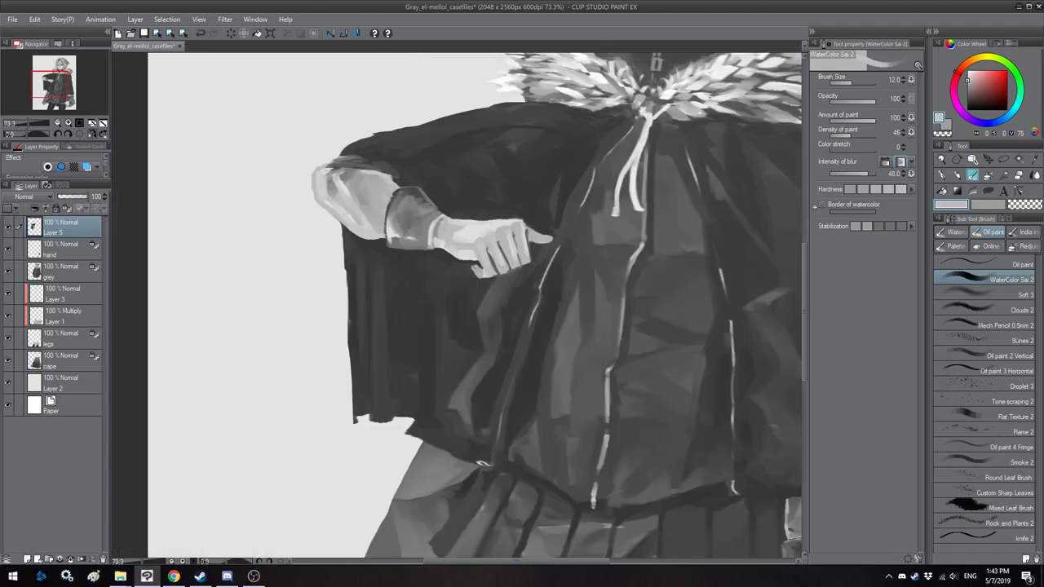
Step: Sample the cape's dark tone and clean the contour around the elbow and the sleeve's underside with a 10 to 12 px brush
{"action": "left_click_drag", "start_coordinate": [405, 391], "coordinate": [500, 433]}
{"action": "left_click", "coordinate": [501, 453], "text": "alt"}
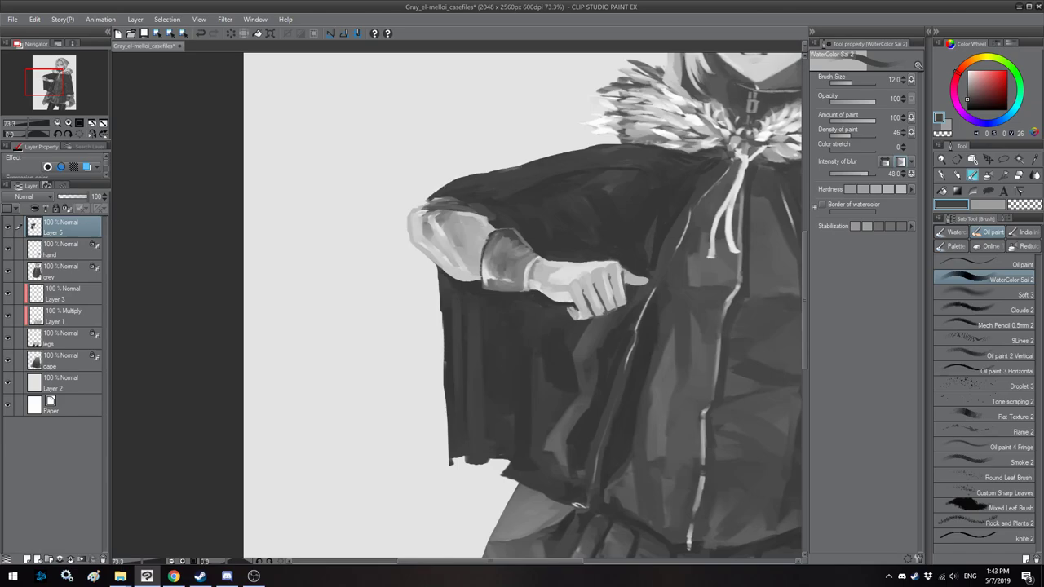
{"action": "left_click_drag", "start_coordinate": [430, 196], "coordinate": [418, 204]}
{"action": "key", "text": "h"}
{"action": "left_click_drag", "start_coordinate": [498, 246], "coordinate": [504, 221]}
{"action": "key", "text": "bracketleft"}
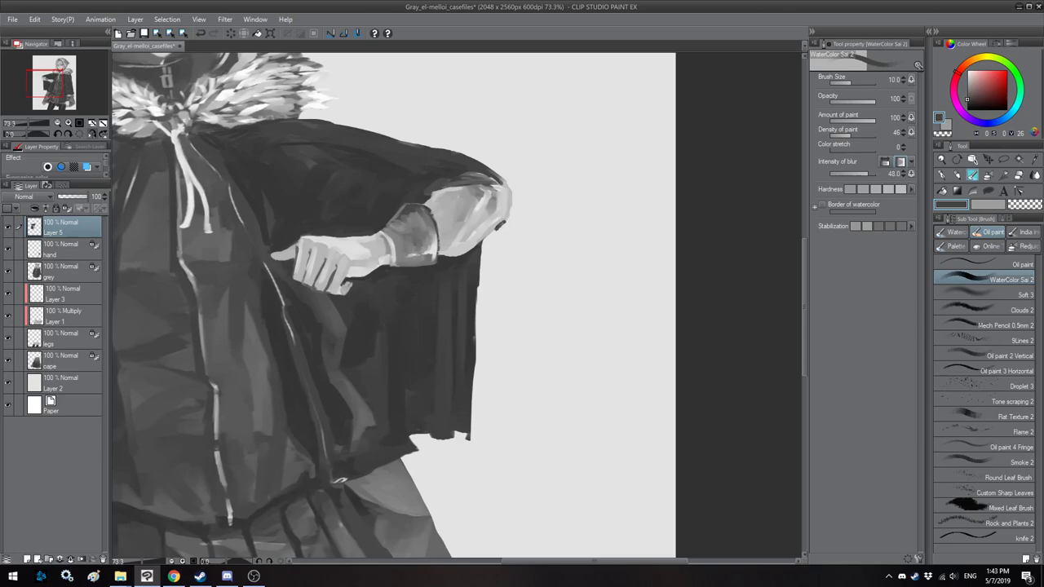
{"action": "left_click", "coordinate": [498, 222], "text": "alt"}
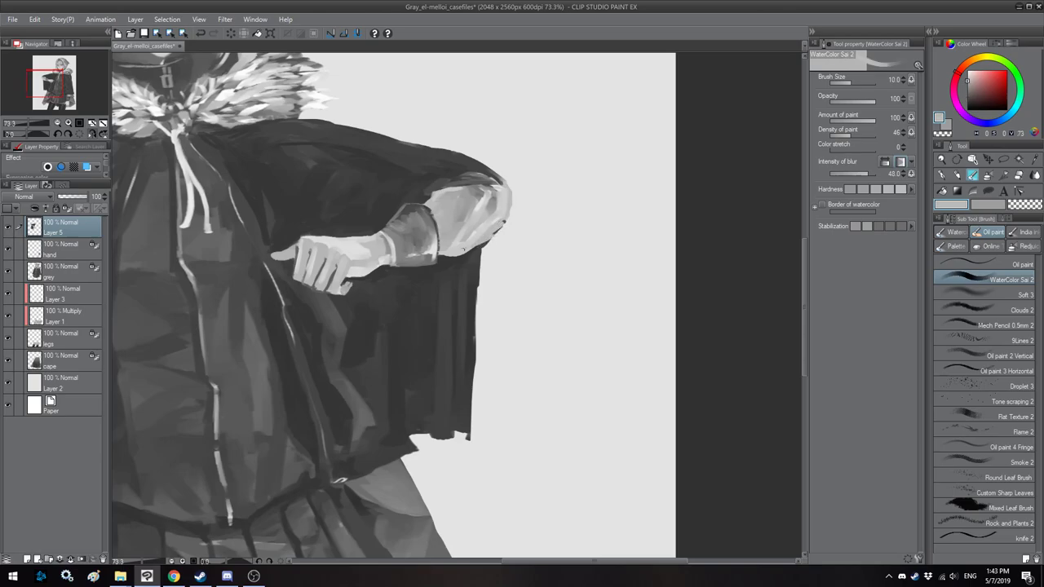
{"action": "left_click", "coordinate": [481, 253], "text": "alt"}
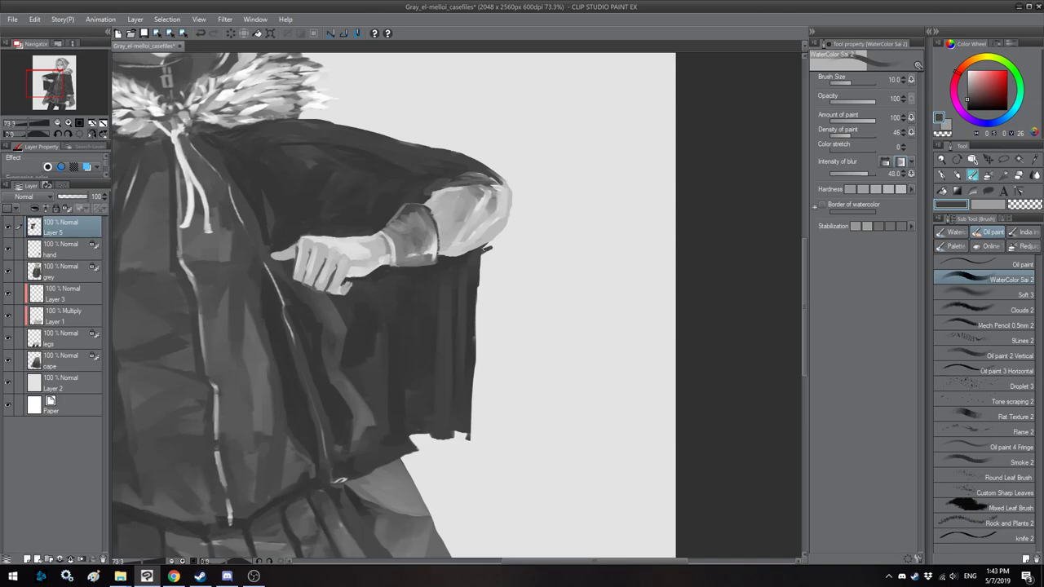
Step: Draw a new outer edge for the hanging cape, running from the elbow down to the hem
{"action": "left_click", "coordinate": [505, 234]}
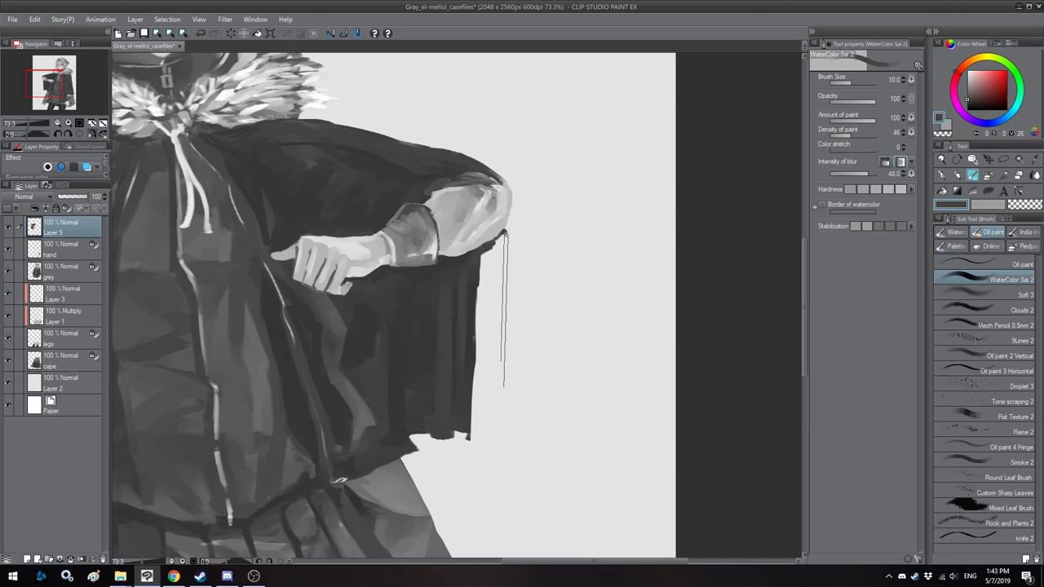
{"action": "key", "text": "bracketleft"}
{"action": "key", "text": "bracketleft"}
{"action": "left_click_drag", "start_coordinate": [478, 411], "coordinate": [472, 411]}
{"action": "key", "text": "bracketright"}
{"action": "key", "text": "bracketright"}
{"action": "key", "text": "bracketright"}
{"action": "key", "text": "bracketright"}
{"action": "mouse_move", "coordinate": [483, 256]}
{"action": "left_mouse_down"}
{"action": "mouse_move", "coordinate": [502, 234]}
{"action": "mouse_move", "coordinate": [485, 412]}
{"action": "left_mouse_up"}
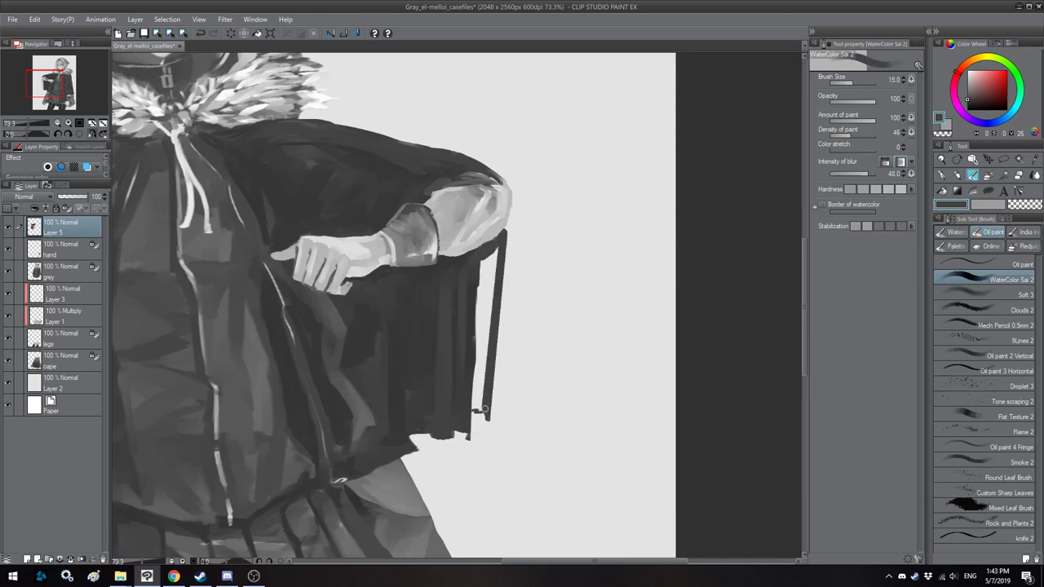
Step: Fill the gap between the cape and its new outer edge with dark tone, using a brush of 25 px and larger
{"action": "key", "text": "bracketright"}
{"action": "key", "text": "bracketright"}
{"action": "key", "text": "bracketright"}
{"action": "left_click_drag", "start_coordinate": [494, 244], "coordinate": [487, 349]}
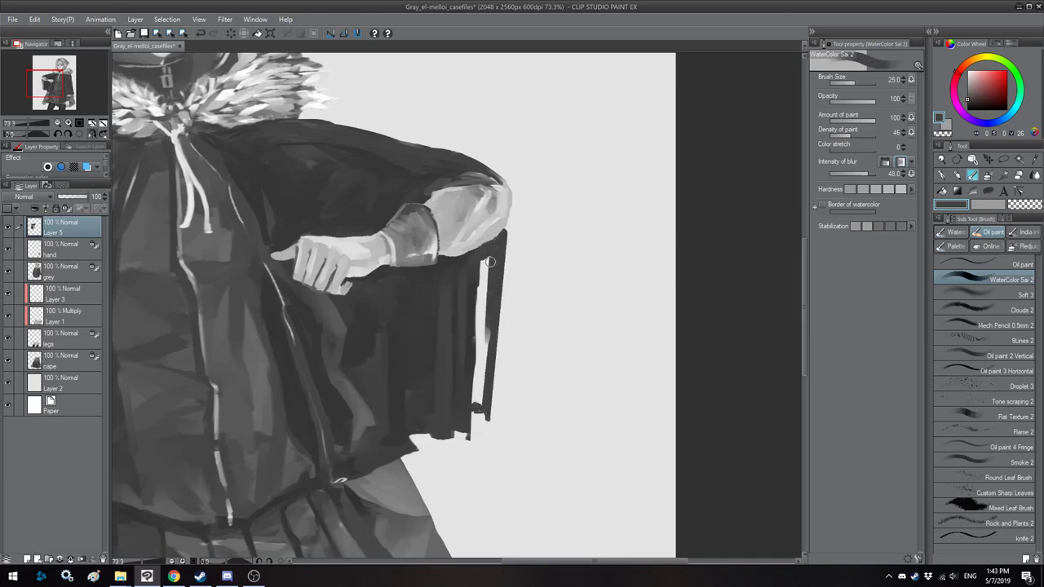
{"action": "left_click_drag", "start_coordinate": [485, 253], "coordinate": [476, 359]}
{"action": "left_click", "coordinate": [446, 257], "text": "alt"}
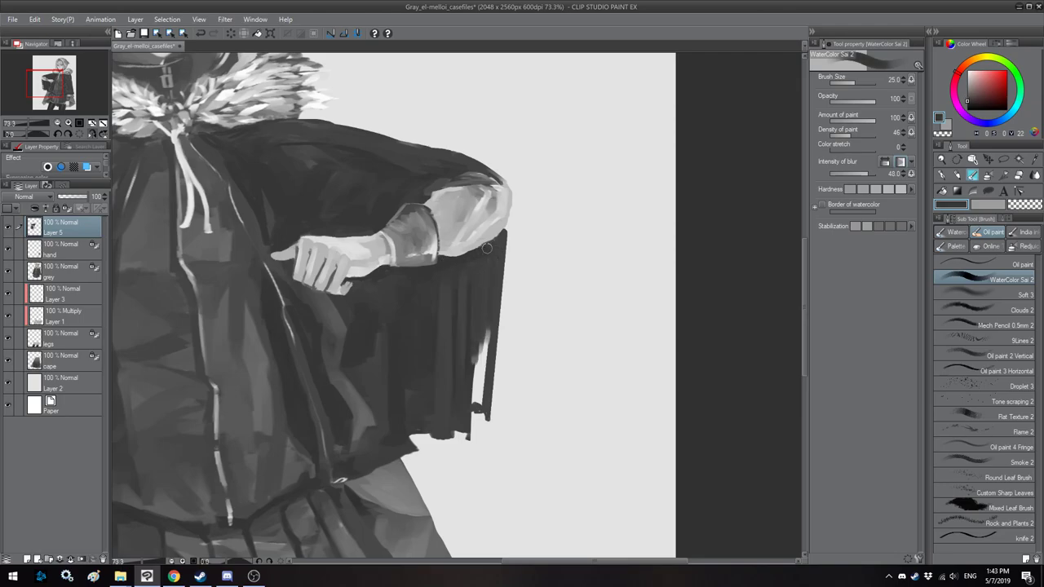
{"action": "key", "text": "bracketright"}
{"action": "key", "text": "bracketright"}
{"action": "left_click_drag", "start_coordinate": [494, 247], "coordinate": [479, 376]}
{"action": "left_click_drag", "start_coordinate": [484, 332], "coordinate": [476, 402]}
Step: Refine the cape's tip where it meets the elbow with a 7 px brush, and sample the sleeve's light tone
{"action": "key", "text": "bracketleft"}
{"action": "key", "text": "bracketleft"}
{"action": "key", "text": "bracketleft"}
{"action": "key", "text": "bracketleft"}
{"action": "key", "text": "bracketleft"}
{"action": "key", "text": "bracketleft"}
{"action": "key", "text": "bracketleft"}
{"action": "key", "text": "bracketleft"}
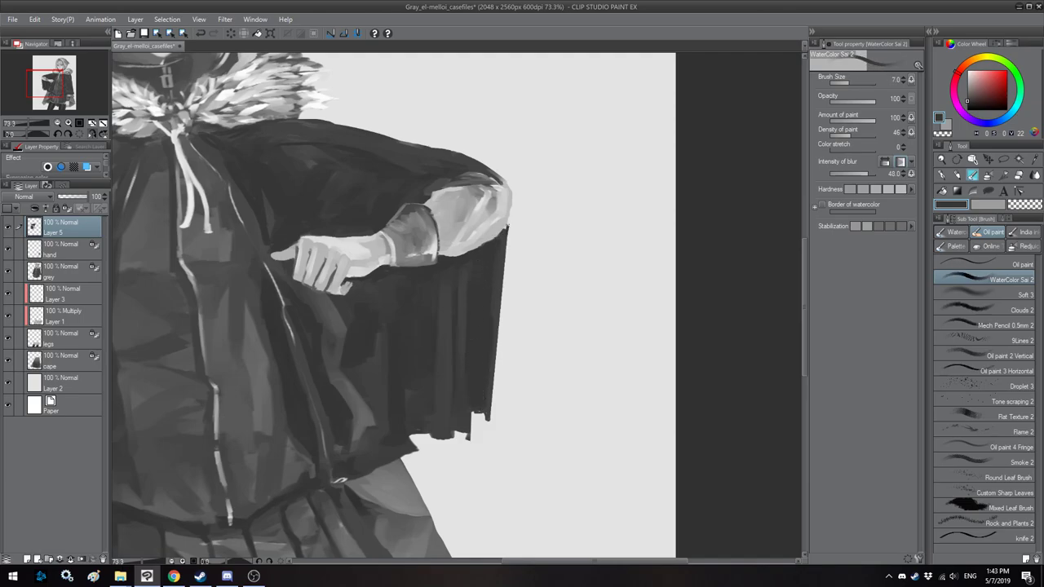
{"action": "left_click_drag", "start_coordinate": [507, 225], "coordinate": [507, 219]}
{"action": "left_click", "coordinate": [502, 214], "text": "alt"}
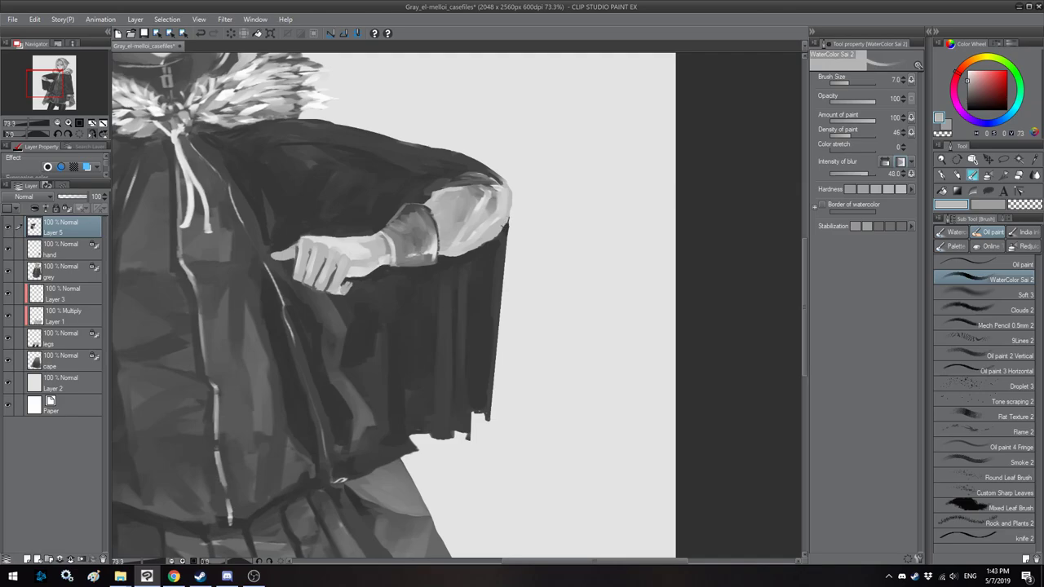
Step: Examine the widened cape and raised arm at full-figure size in both normal and mirrored views
{"action": "scroll", "coordinate": [464, 250], "scroll_direction": "down", "scroll_amount": 5}
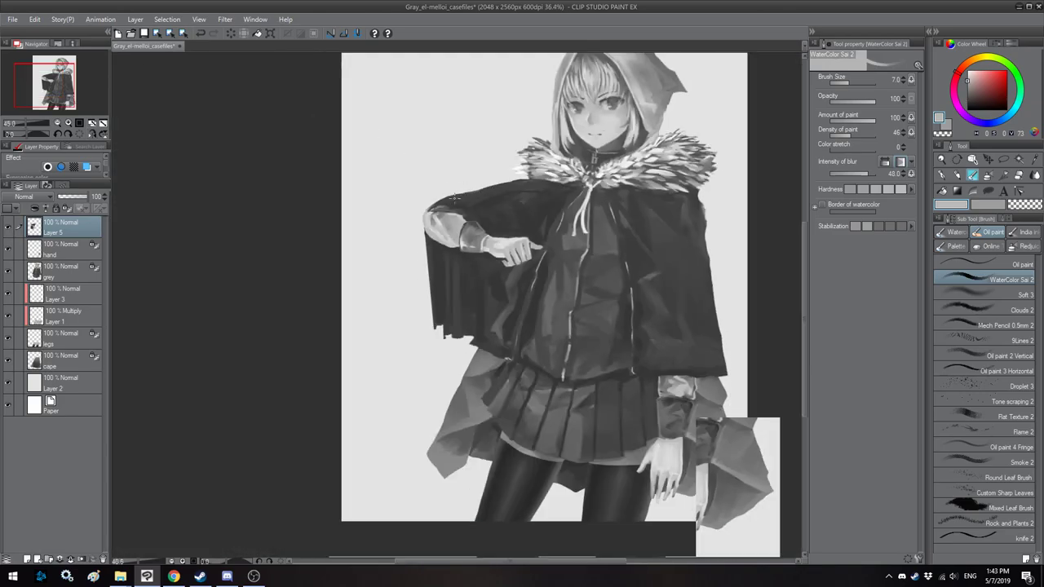
{"action": "scroll", "coordinate": [448, 196], "scroll_direction": "down", "scroll_amount": 1}
{"action": "key", "text": "h"}
{"action": "scroll", "coordinate": [445, 206], "scroll_direction": "up", "scroll_amount": 4}
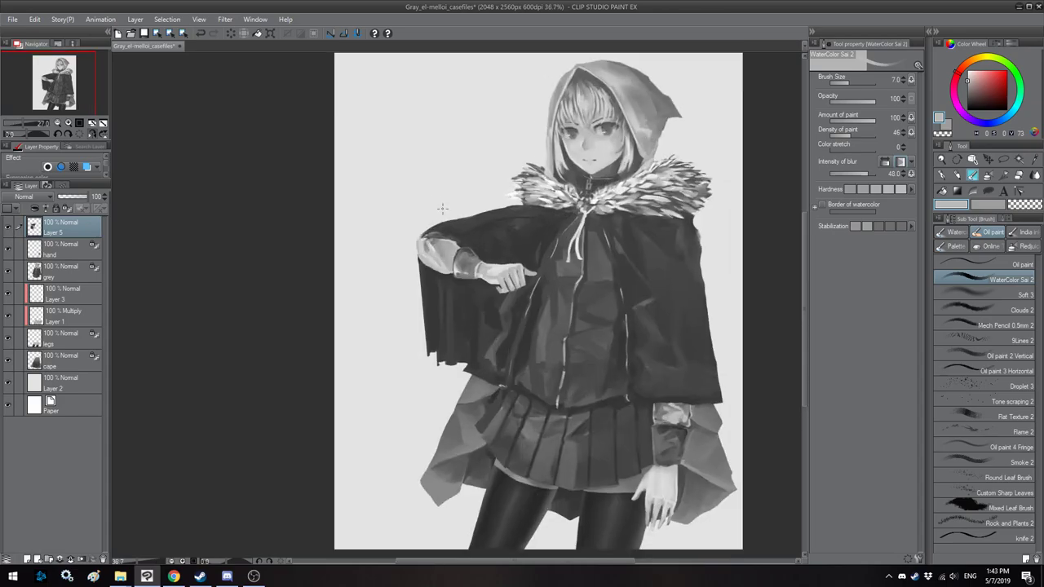
{"action": "scroll", "coordinate": [471, 228], "scroll_direction": "down", "scroll_amount": 2}
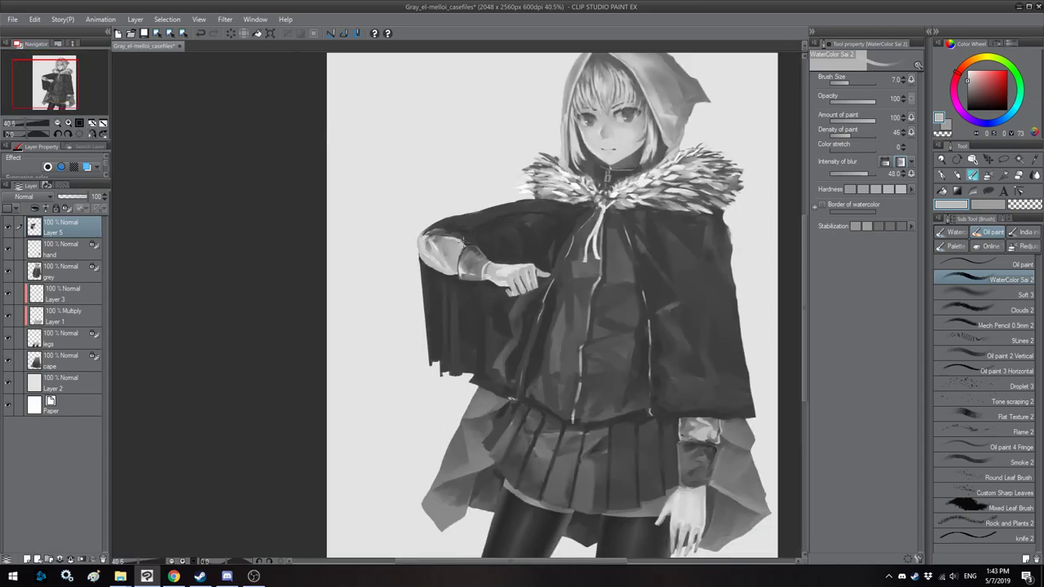
{"action": "key", "text": "h"}
{"action": "scroll", "coordinate": [440, 225], "scroll_direction": "up", "scroll_amount": 3}
{"action": "left_click_drag", "start_coordinate": [402, 274], "coordinate": [471, 271]}
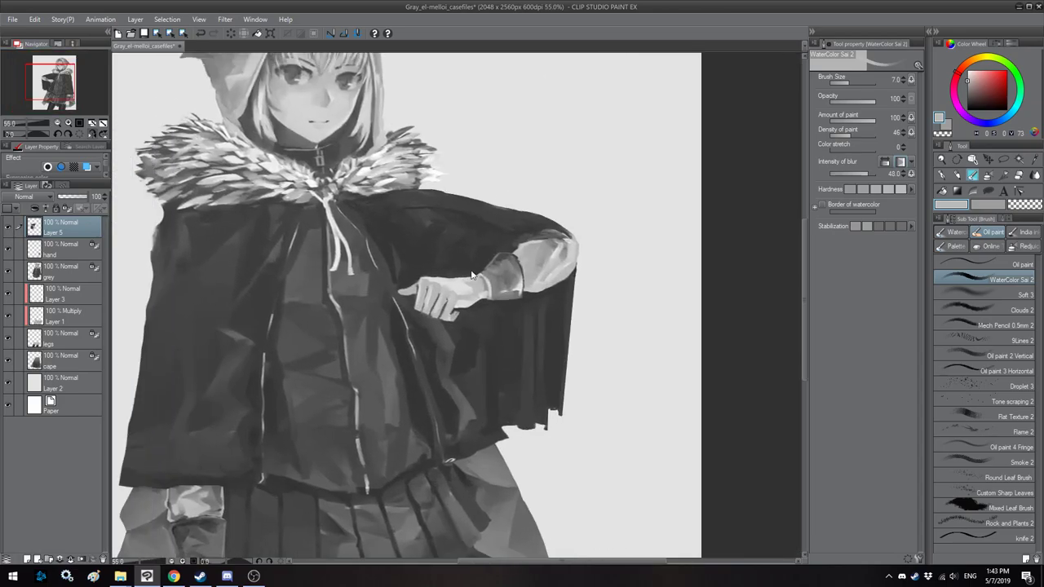
Step: Try to shift Layer 5's raised arm and cape inward toward the body with a transform
{"action": "key", "text": "ctrl+t"}
{"action": "left_click_drag", "start_coordinate": [418, 329], "coordinate": [399, 324]}
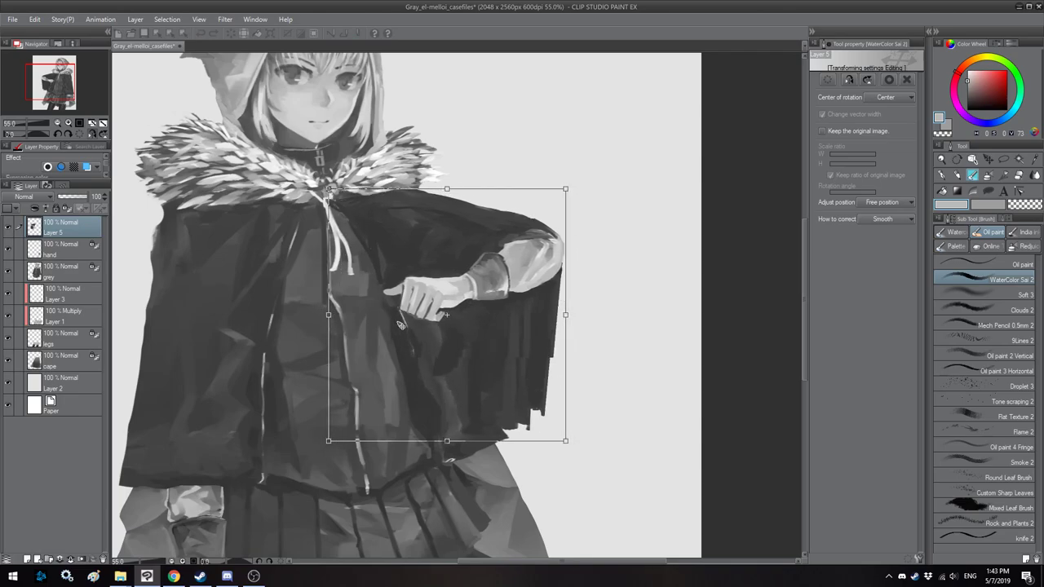
{"action": "scroll", "coordinate": [399, 324], "scroll_direction": "down", "scroll_amount": 2}
{"action": "key", "text": "Return"}
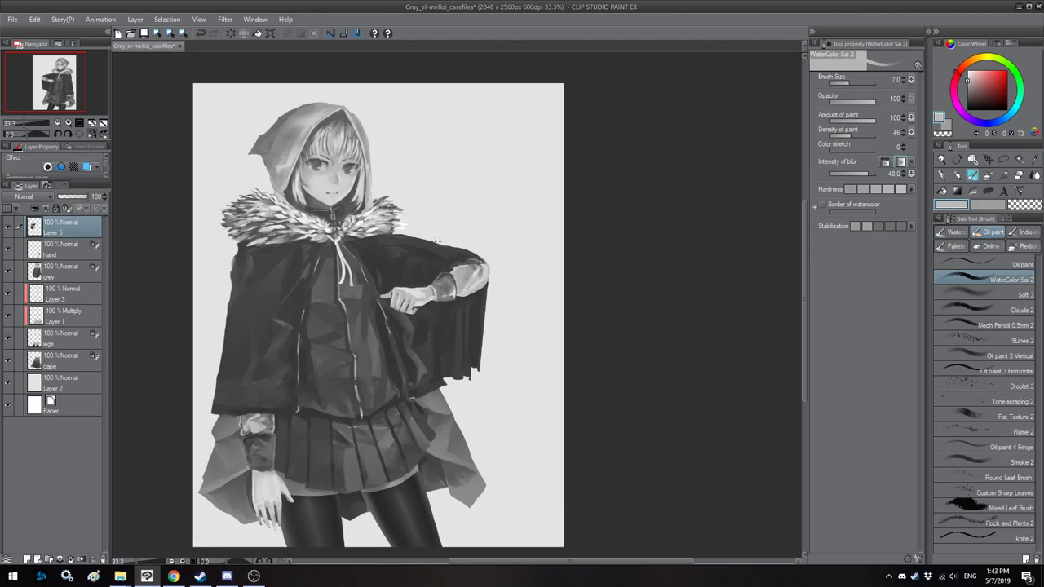
Step: Lasso the raised sleeve, forearm and hand on Layer 5 and try to shift them inward toward the chest
{"action": "key", "text": "h"}
{"action": "left_click_drag", "start_coordinate": [452, 231], "coordinate": [389, 233]}
{"action": "key", "text": "h"}
{"action": "scroll", "coordinate": [446, 288], "scroll_direction": "up", "scroll_amount": 4}
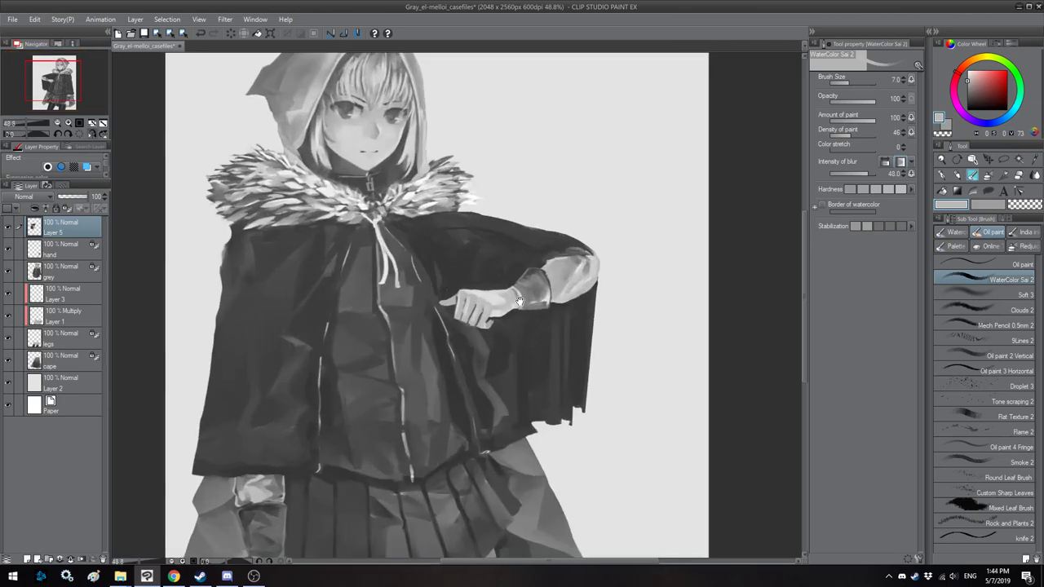
{"action": "left_click_drag", "start_coordinate": [518, 302], "coordinate": [498, 299]}
{"action": "left_click", "coordinate": [1004, 160]}
{"action": "key", "text": "h"}
{"action": "left_click_drag", "start_coordinate": [400, 231], "coordinate": [428, 222]}
{"action": "left_click_drag", "start_coordinate": [463, 256], "coordinate": [377, 237]}
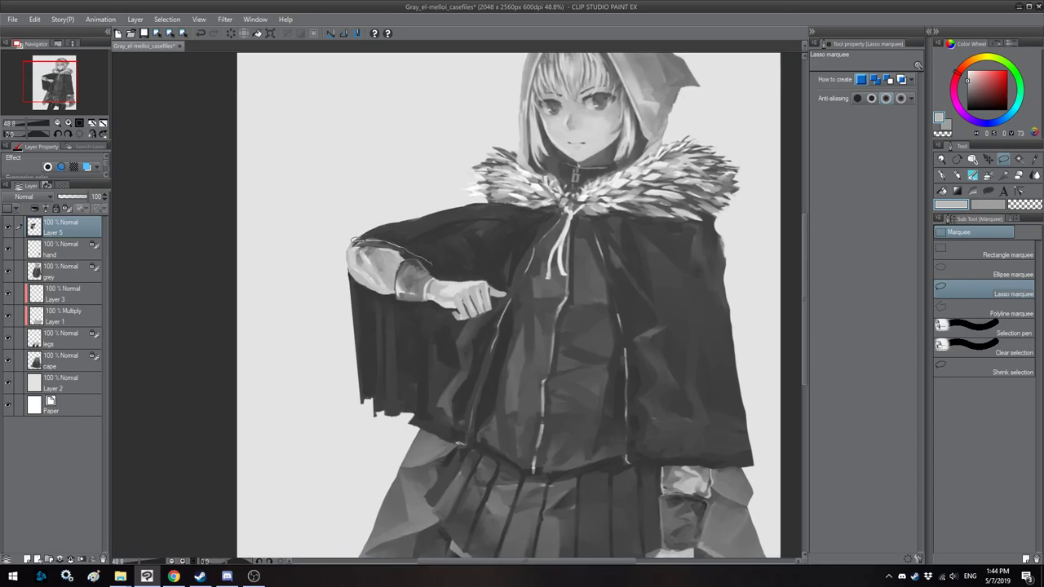
{"action": "left_click_drag", "start_coordinate": [412, 301], "coordinate": [443, 301]}
{"action": "left_click_drag", "start_coordinate": [505, 285], "coordinate": [439, 268]}
{"action": "key", "text": "ctrl+t"}
{"action": "left_click_drag", "start_coordinate": [365, 287], "coordinate": [394, 287]}
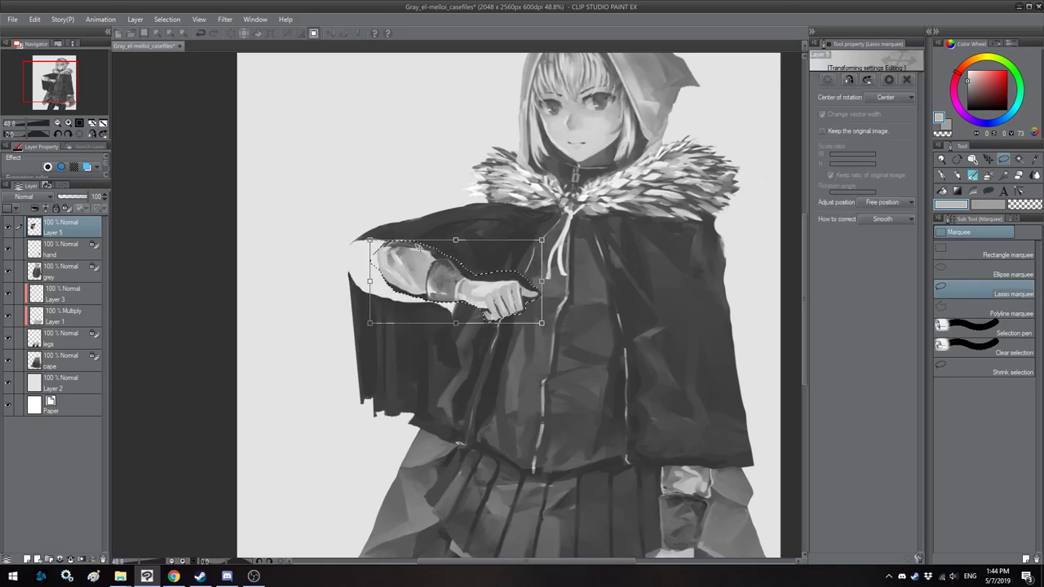
Step: Try to enlarge the selected forearm and hand slightly and reposition them in the mirrored view
{"action": "scroll", "coordinate": [424, 227], "scroll_direction": "down", "scroll_amount": 2}
{"action": "key", "text": "h"}
{"action": "key", "text": "Return"}
{"action": "left_click_drag", "start_coordinate": [421, 229], "coordinate": [444, 224]}
{"action": "left_click_drag", "start_coordinate": [441, 282], "coordinate": [430, 287]}
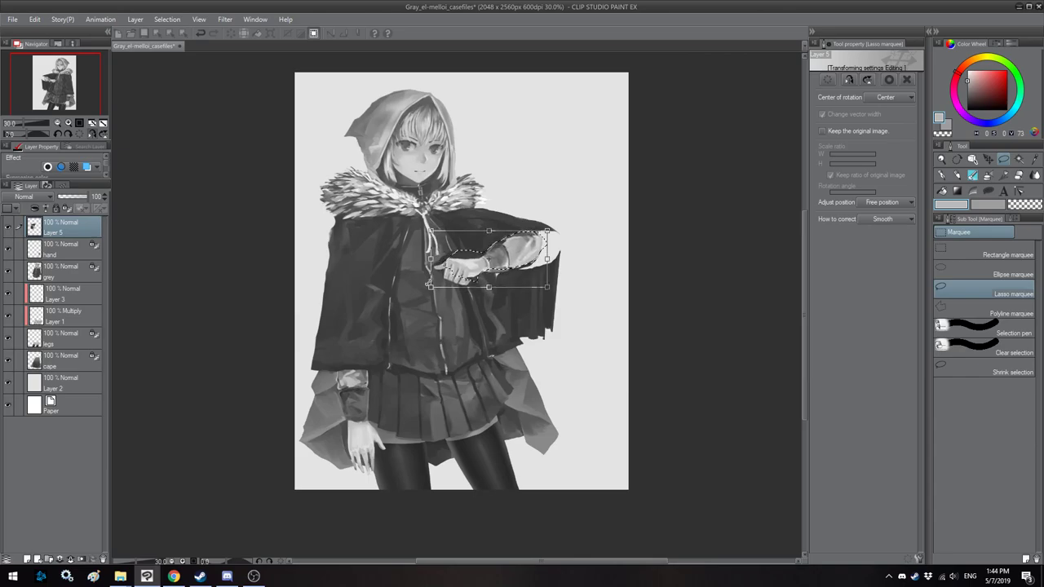
{"action": "left_click_drag", "start_coordinate": [492, 233], "coordinate": [465, 242]}
{"action": "key", "text": "Escape"}
Step: Try the inward placement of the selected forearm and hand once more, and clear the selection
{"action": "key", "text": "ctrl+t"}
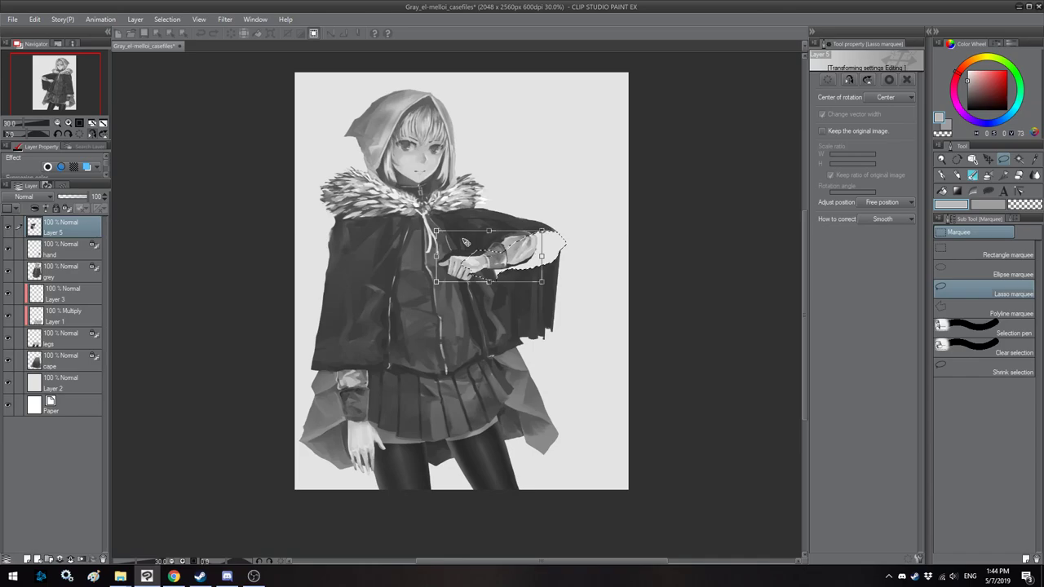
{"action": "scroll", "coordinate": [460, 229], "scroll_direction": "down", "scroll_amount": 2}
{"action": "key", "text": "h"}
{"action": "left_click_drag", "start_coordinate": [454, 200], "coordinate": [441, 199]}
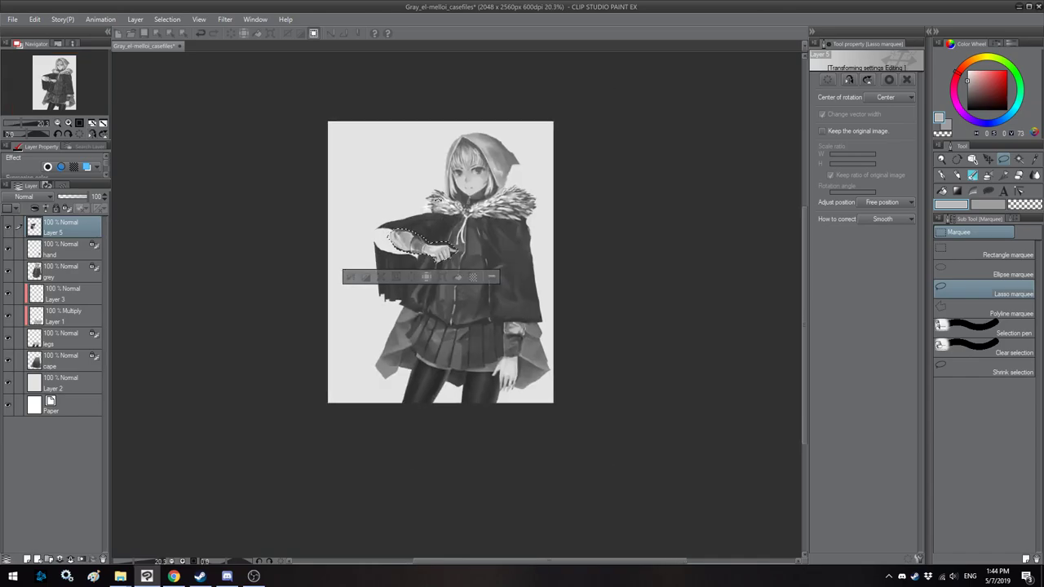
{"action": "scroll", "coordinate": [441, 199], "scroll_direction": "up", "scroll_amount": 3}
{"action": "key", "text": "Return"}
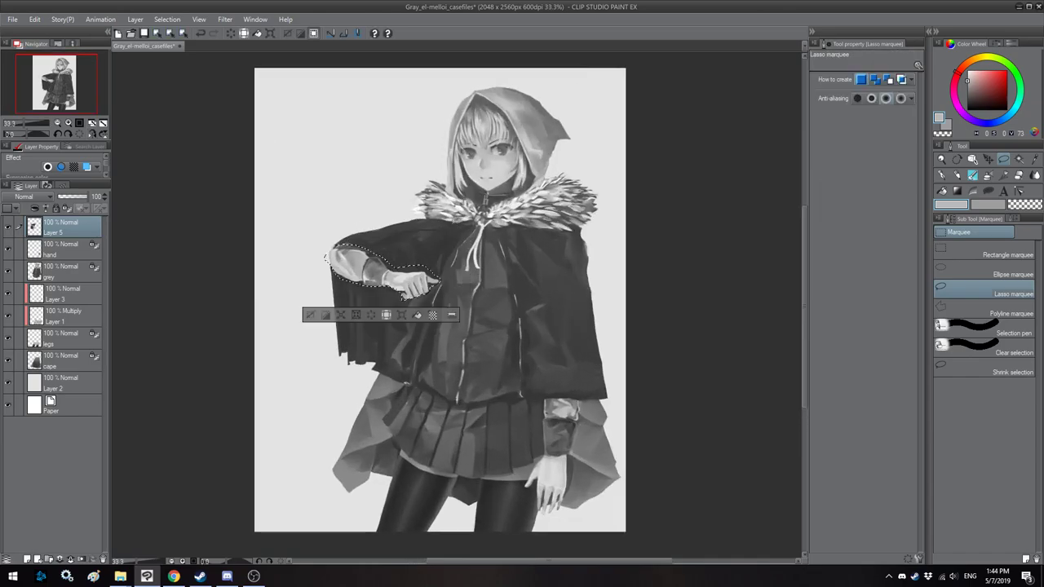
{"action": "scroll", "coordinate": [454, 222], "scroll_direction": "down", "scroll_amount": 2}
{"action": "key", "text": "ctrl+d"}
{"action": "key", "text": "h"}
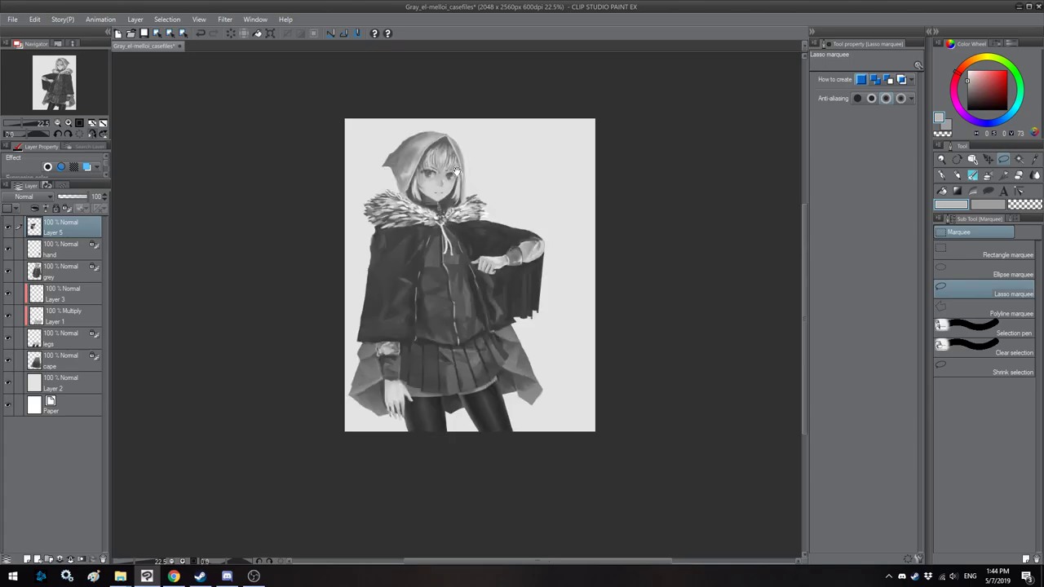
Step: Enlarge Layer 5's raised arm and hanging cape slightly and reposition them against the shoulder with a transform
{"action": "key", "text": "h"}
{"action": "scroll", "coordinate": [385, 321], "scroll_direction": "up", "scroll_amount": 2}
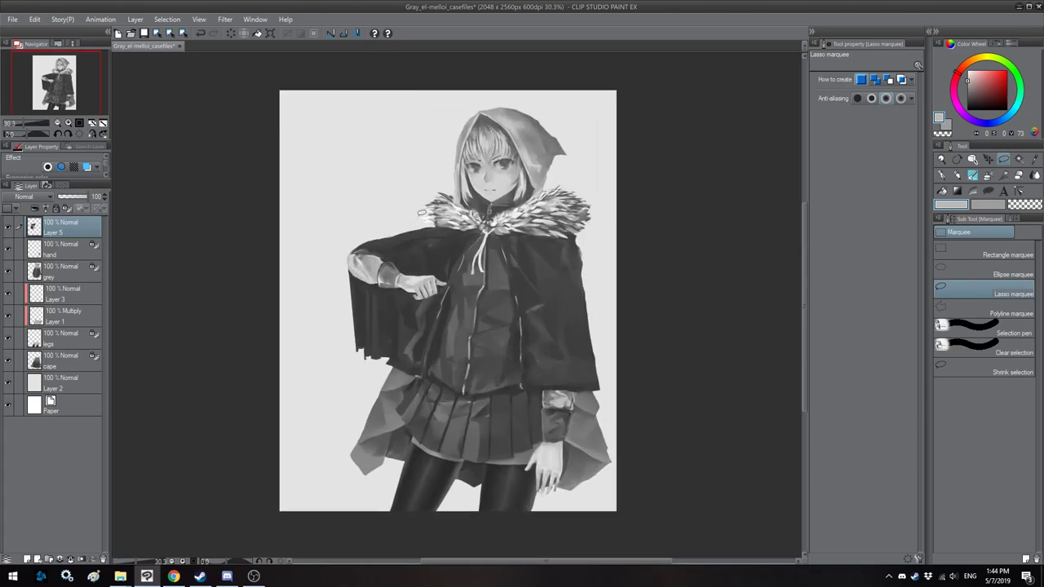
{"action": "key", "text": "ctrl+t"}
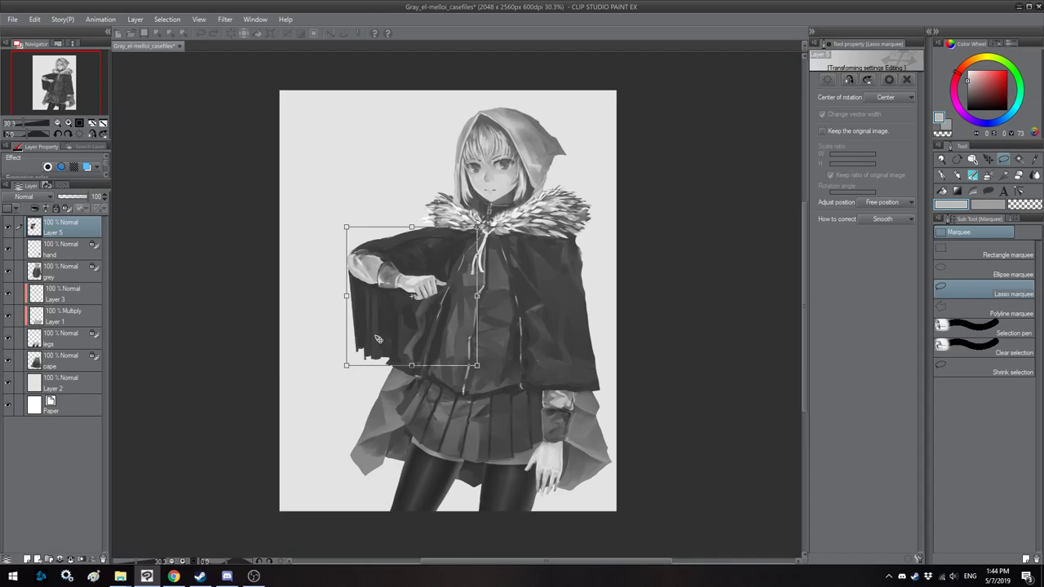
{"action": "left_click_drag", "start_coordinate": [347, 365], "coordinate": [330, 381]}
{"action": "left_click_drag", "start_coordinate": [377, 329], "coordinate": [389, 330]}
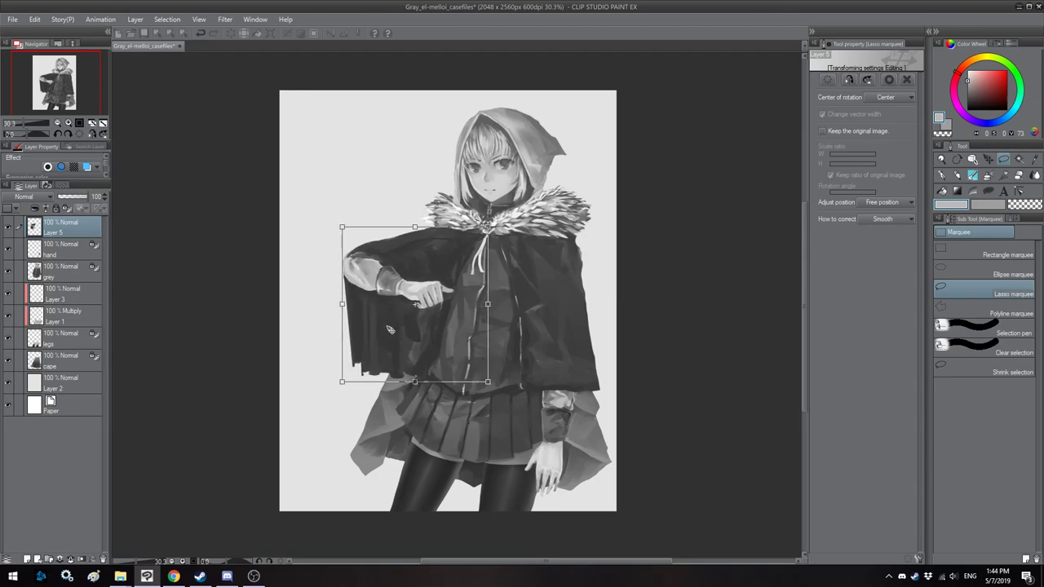
{"action": "scroll", "coordinate": [396, 307], "scroll_direction": "down", "scroll_amount": 2}
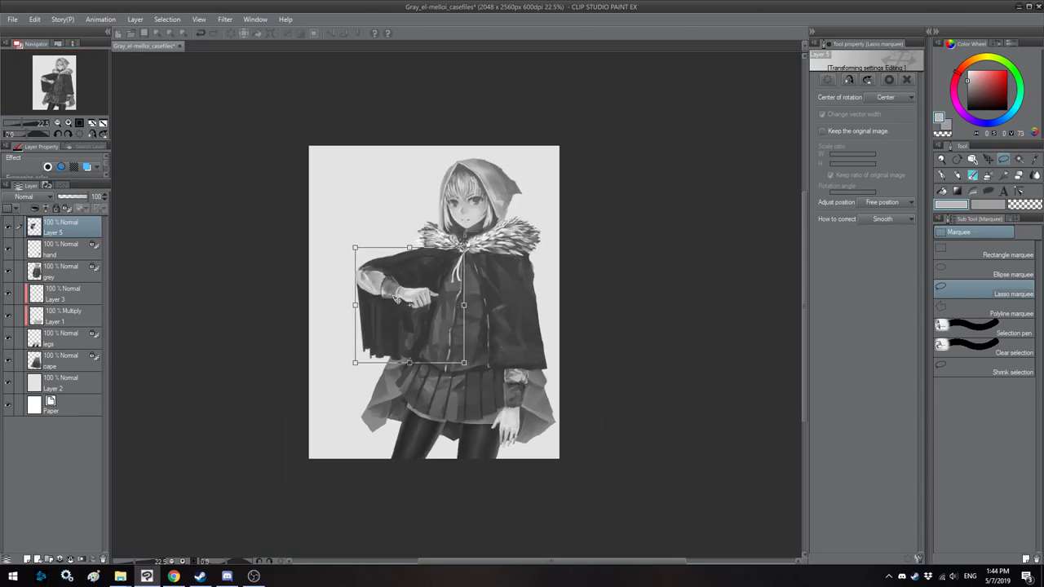
{"action": "key", "text": "h"}
{"action": "left_click_drag", "start_coordinate": [402, 234], "coordinate": [399, 231]}
{"action": "scroll", "coordinate": [464, 255], "scroll_direction": "up", "scroll_amount": 4}
{"action": "left_click_drag", "start_coordinate": [486, 280], "coordinate": [477, 275]}
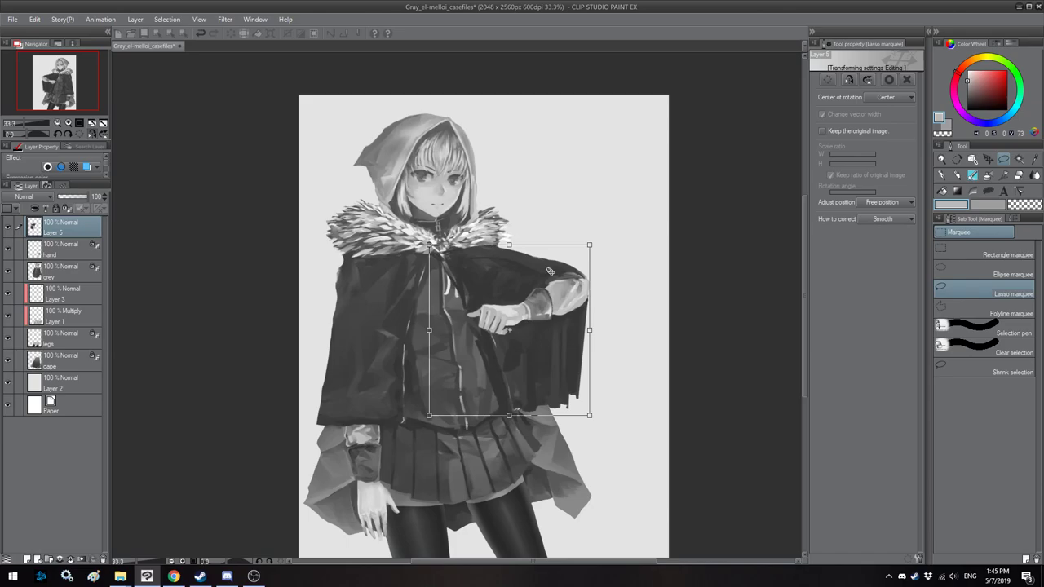
{"action": "key", "text": "Return"}
Step: Lasso the raised sleeve, forearm and hand on Layer 5, shift them inward toward the chest, and clear the selection
{"action": "scroll", "coordinate": [575, 253], "scroll_direction": "up", "scroll_amount": 2}
{"action": "mouse_move", "coordinate": [610, 258]}
{"action": "left_mouse_down"}
{"action": "mouse_move", "coordinate": [583, 236]}
{"action": "mouse_move", "coordinate": [455, 303]}
{"action": "left_mouse_up"}
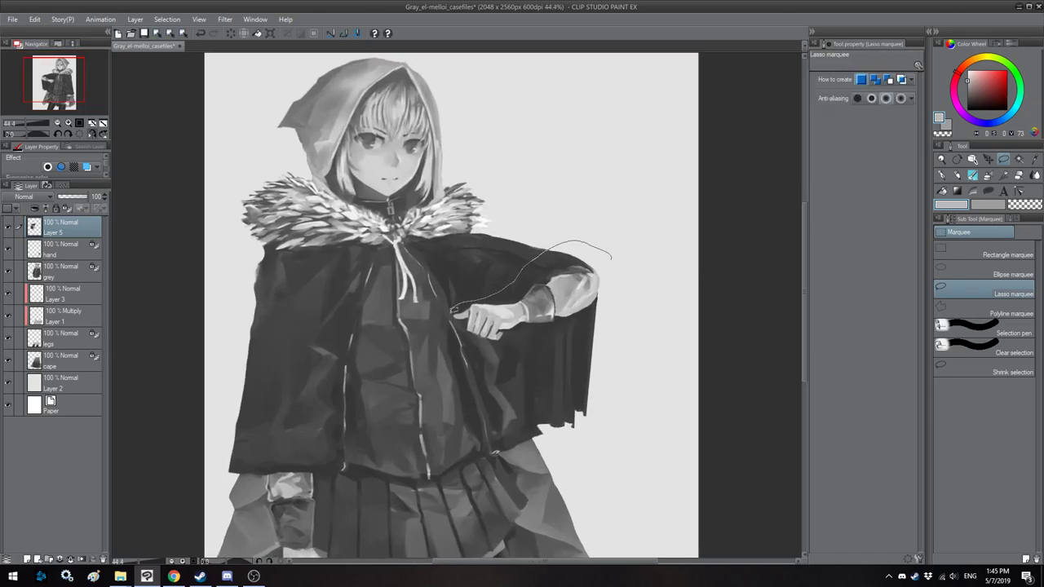
{"action": "left_click_drag", "start_coordinate": [508, 336], "coordinate": [540, 325]}
{"action": "left_click_drag", "start_coordinate": [607, 291], "coordinate": [620, 258]}
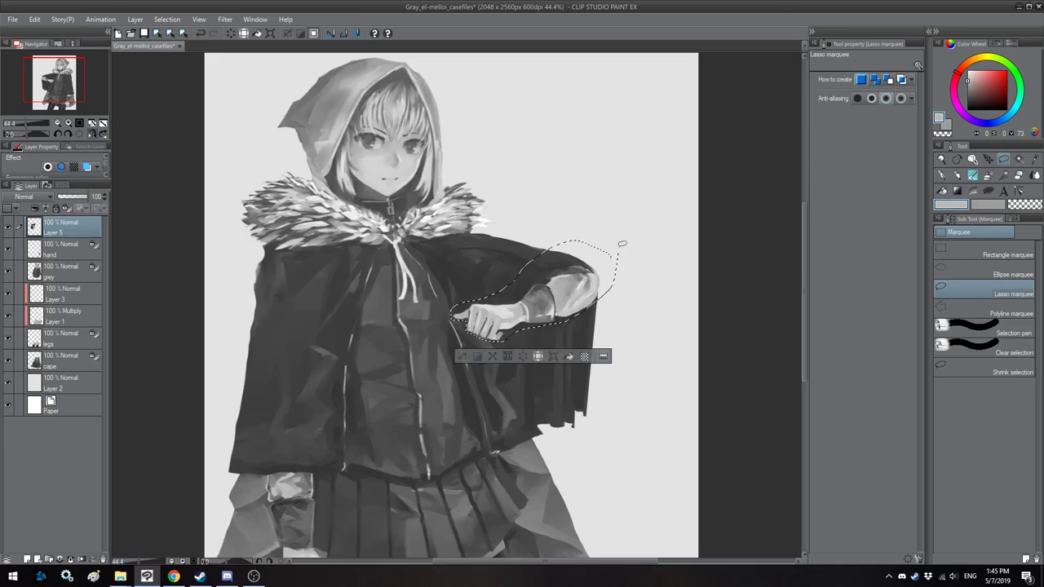
{"action": "key", "text": "ctrl+t"}
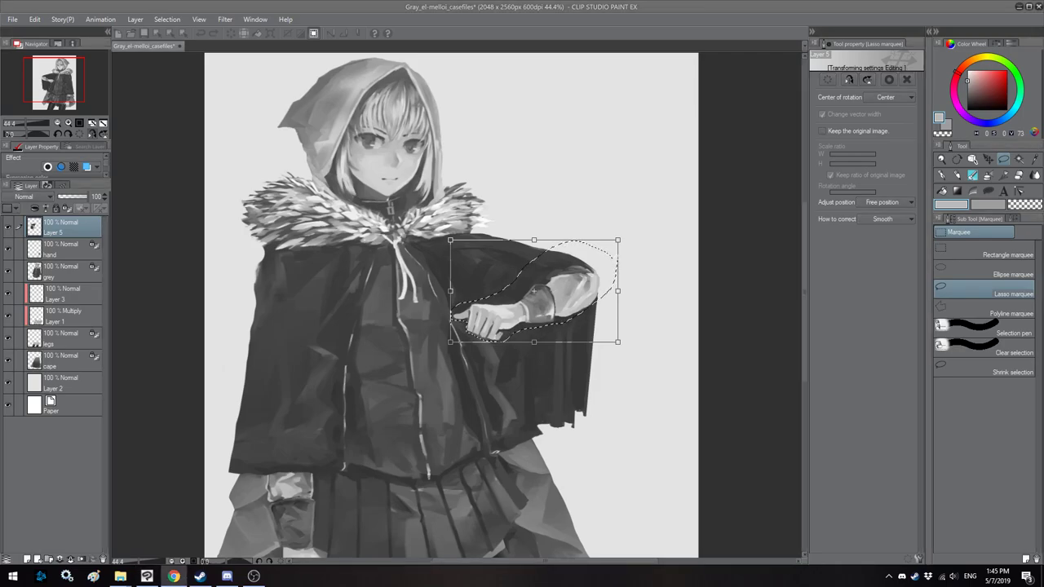
{"action": "left_click_drag", "start_coordinate": [559, 283], "coordinate": [538, 285]}
{"action": "scroll", "coordinate": [550, 192], "scroll_direction": "down", "scroll_amount": 2}
{"action": "key", "text": "Return"}
{"action": "key", "text": "ctrl+d"}
Step: Lasso the hanging cape below the raised arm, move it inward and up to meet the sleeve, and clear the selection
{"action": "key", "text": "h"}
{"action": "scroll", "coordinate": [418, 278], "scroll_direction": "up", "scroll_amount": 2}
{"action": "key", "text": "h"}
{"action": "mouse_move", "coordinate": [624, 263]}
{"action": "left_mouse_down"}
{"action": "mouse_move", "coordinate": [610, 237]}
{"action": "mouse_move", "coordinate": [595, 249]}
{"action": "left_mouse_up"}
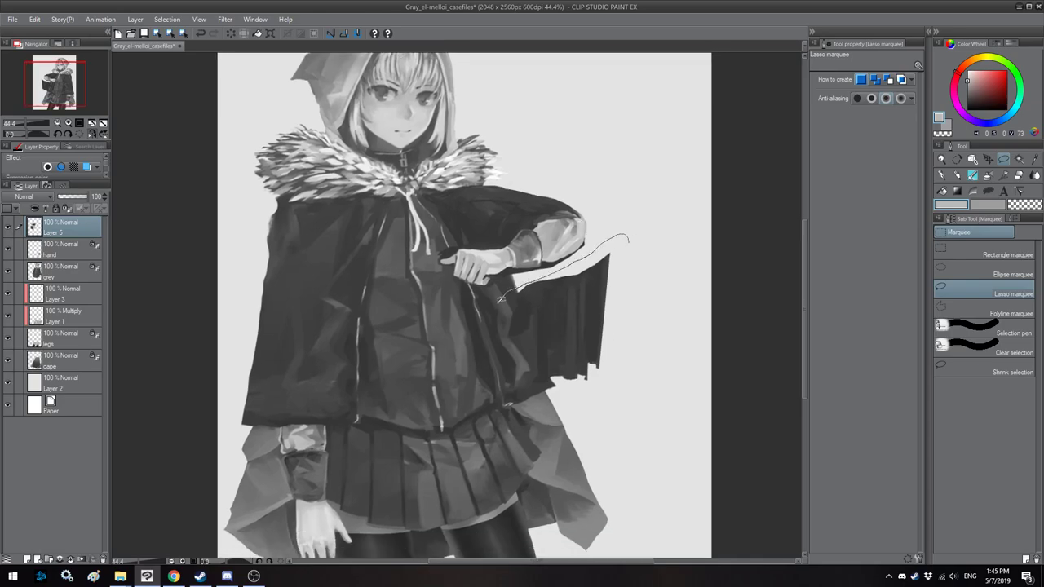
{"action": "mouse_move", "coordinate": [494, 398]}
{"action": "left_mouse_down"}
{"action": "mouse_move", "coordinate": [628, 375]}
{"action": "mouse_move", "coordinate": [648, 346]}
{"action": "left_mouse_up"}
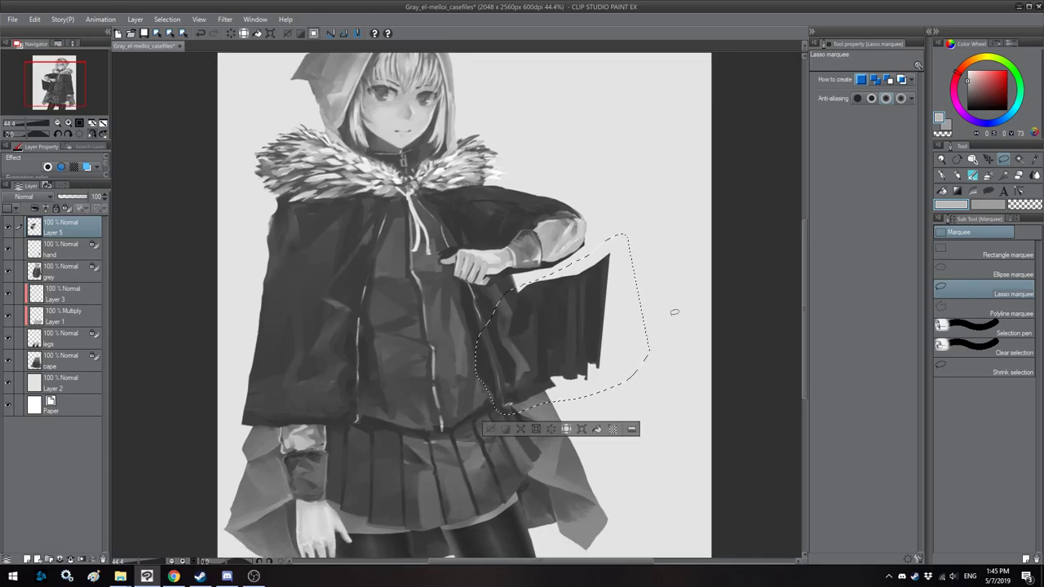
{"action": "key", "text": "ctrl+t"}
{"action": "left_click_drag", "start_coordinate": [595, 320], "coordinate": [575, 314]}
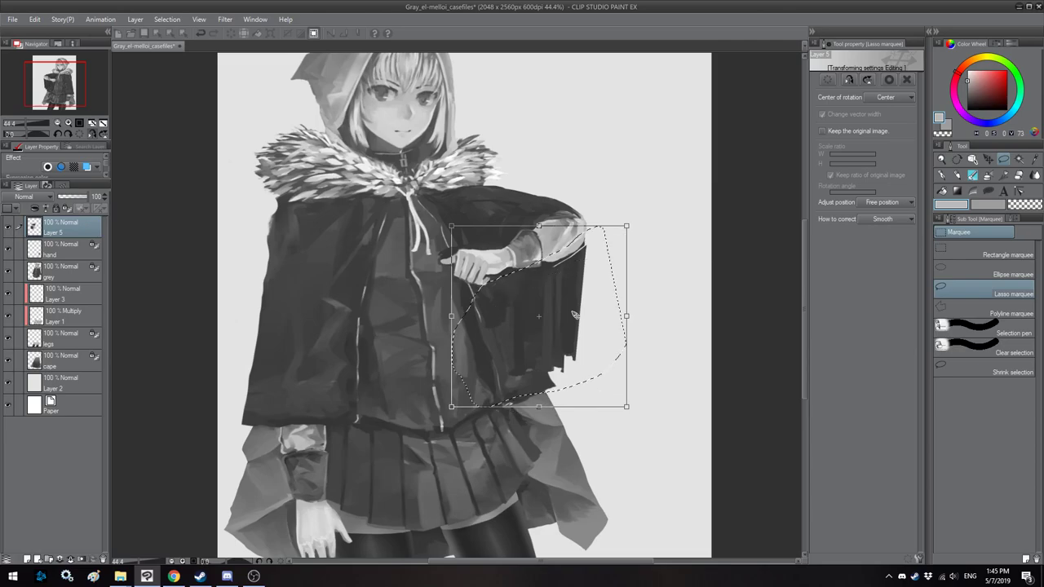
{"action": "scroll", "coordinate": [567, 245], "scroll_direction": "down", "scroll_amount": 3}
{"action": "key", "text": "Return"}
{"action": "key", "text": "ctrl+d"}
Step: Clean away the stray dark paint around the raised hand's thumb on Layer 5
{"action": "key", "text": "h"}
{"action": "left_click_drag", "start_coordinate": [359, 136], "coordinate": [378, 143]}
{"action": "scroll", "coordinate": [422, 173], "scroll_direction": "up", "scroll_amount": 2}
{"action": "key", "text": "h"}
{"action": "left_click_drag", "start_coordinate": [456, 199], "coordinate": [444, 185]}
{"action": "key", "text": "h"}
{"action": "key", "text": "h"}
{"action": "scroll", "coordinate": [448, 245], "scroll_direction": "up", "scroll_amount": 3}
{"action": "key", "text": "h"}
{"action": "scroll", "coordinate": [451, 272], "scroll_direction": "up", "scroll_amount": 2}
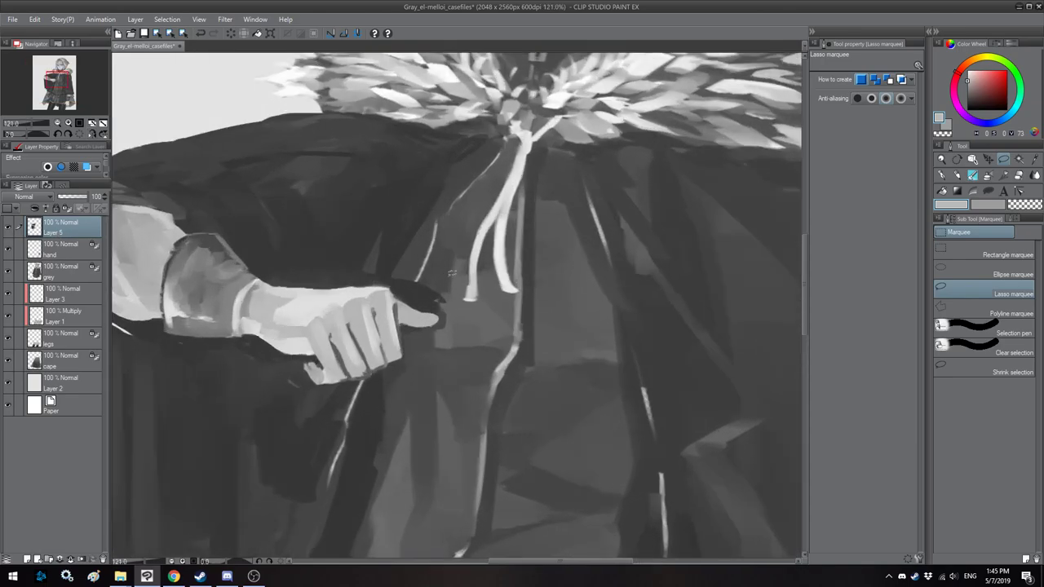
{"action": "key", "text": "h"}
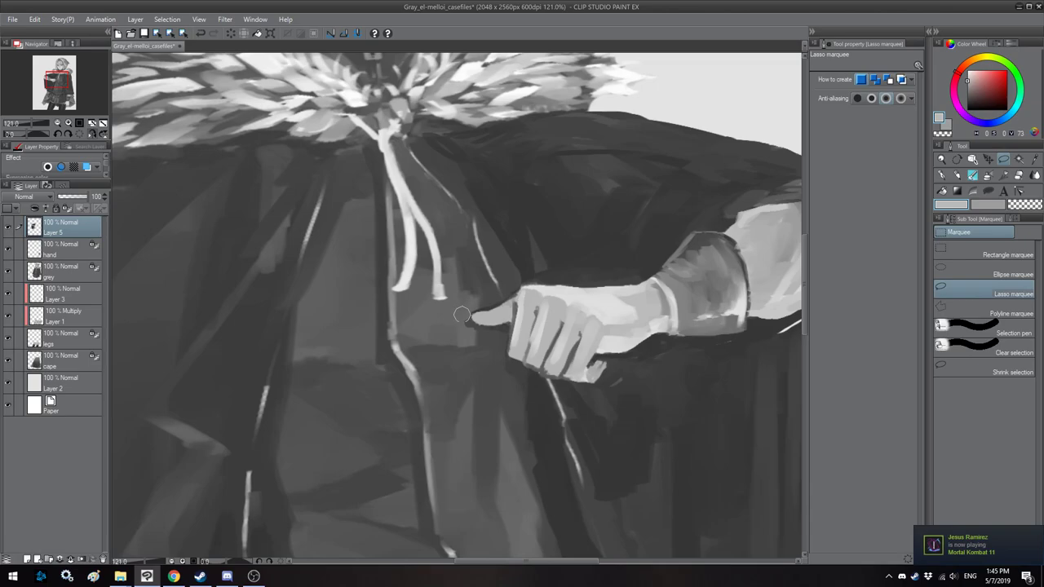
{"action": "key", "text": "h"}
{"action": "left_click_drag", "start_coordinate": [397, 436], "coordinate": [533, 235]}
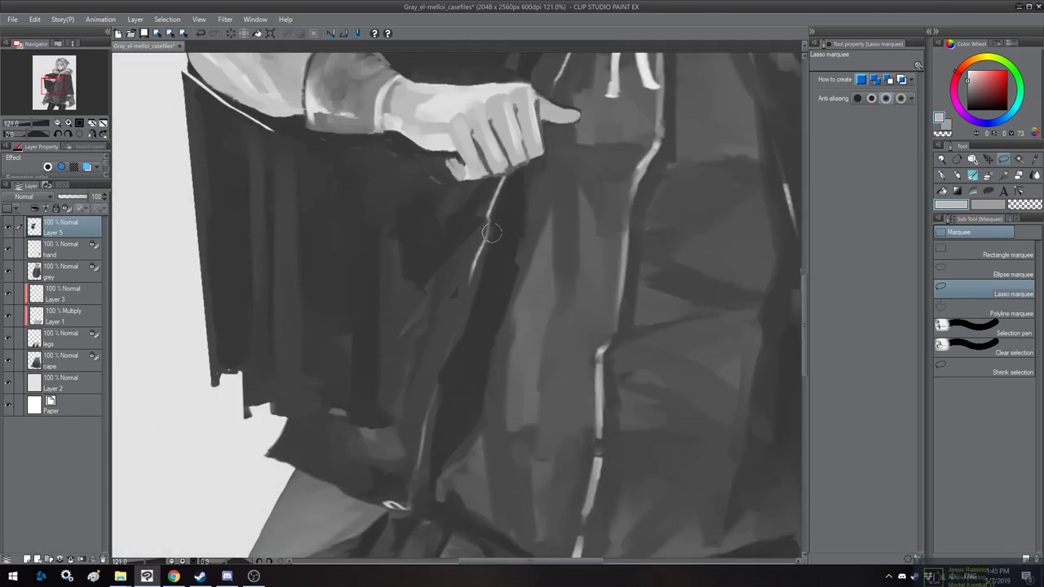
{"action": "scroll", "coordinate": [409, 311], "scroll_direction": "down", "scroll_amount": 2}
{"action": "key", "text": "h"}
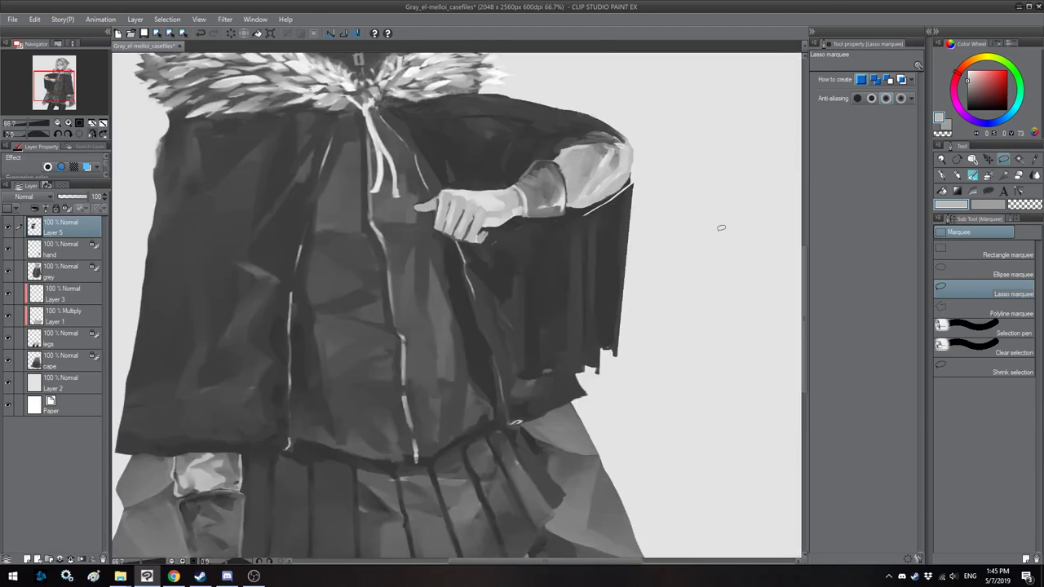
Step: Fill the light gap between the raised sleeve and the hanging cape with dark grey using the knife1 brush, and raise its size to 25
{"action": "left_click", "coordinate": [972, 174]}
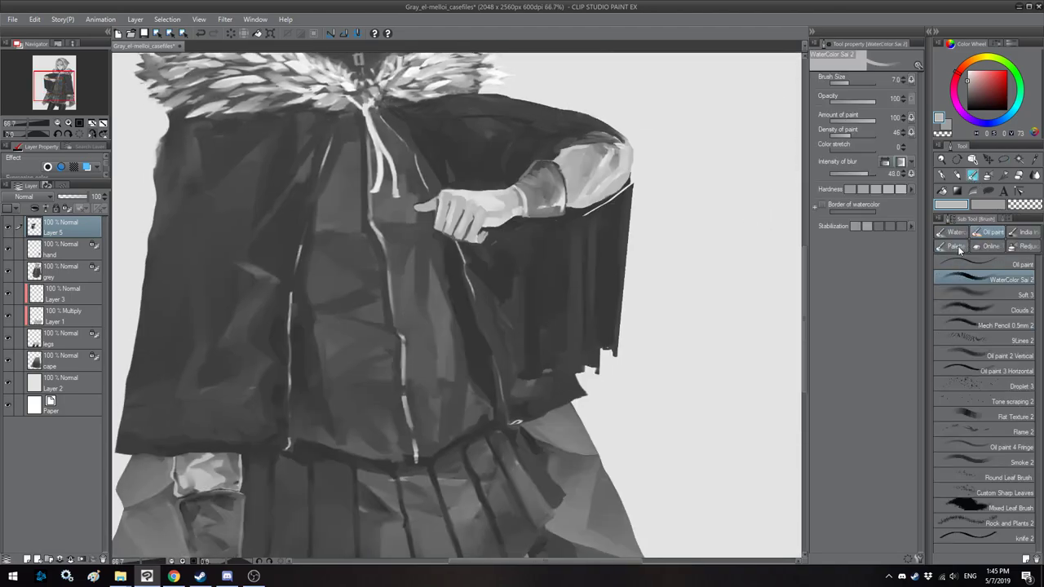
{"action": "left_click", "coordinate": [958, 246]}
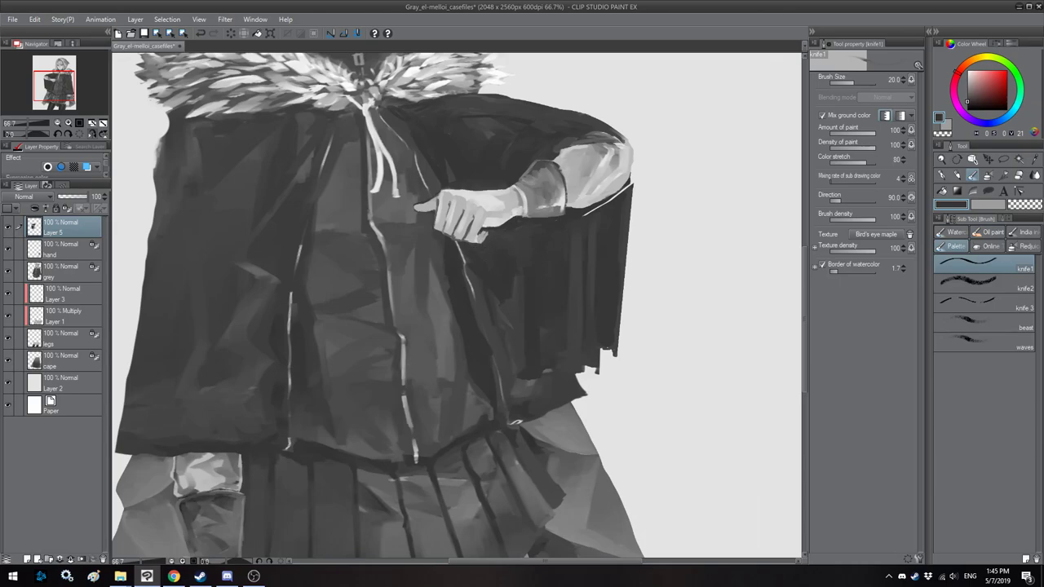
{"action": "key", "text": "bracketright"}
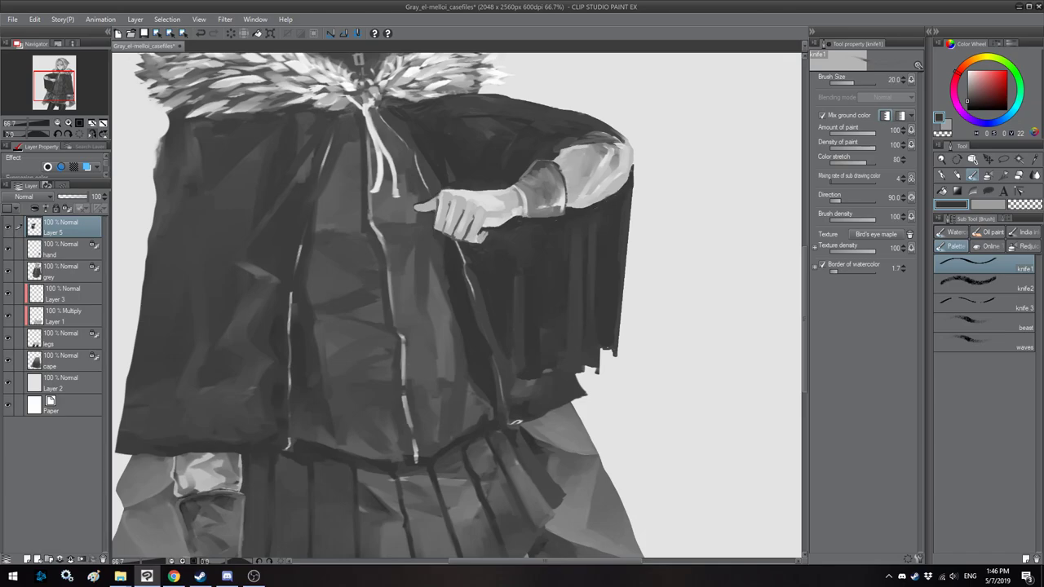
{"action": "key", "text": "h"}
{"action": "scroll", "coordinate": [496, 322], "scroll_direction": "down", "scroll_amount": 7}
{"action": "key", "text": "h"}
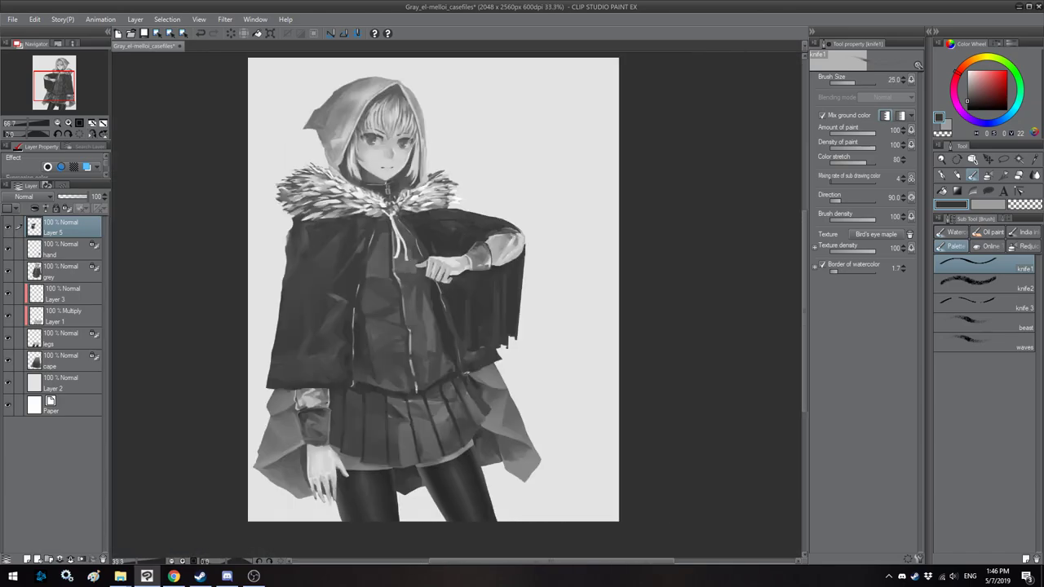
{"action": "scroll", "coordinate": [516, 245], "scroll_direction": "up", "scroll_amount": 5}
{"action": "key", "text": "h"}
{"action": "key", "text": "h"}
{"action": "scroll", "coordinate": [502, 217], "scroll_direction": "up", "scroll_amount": 1}
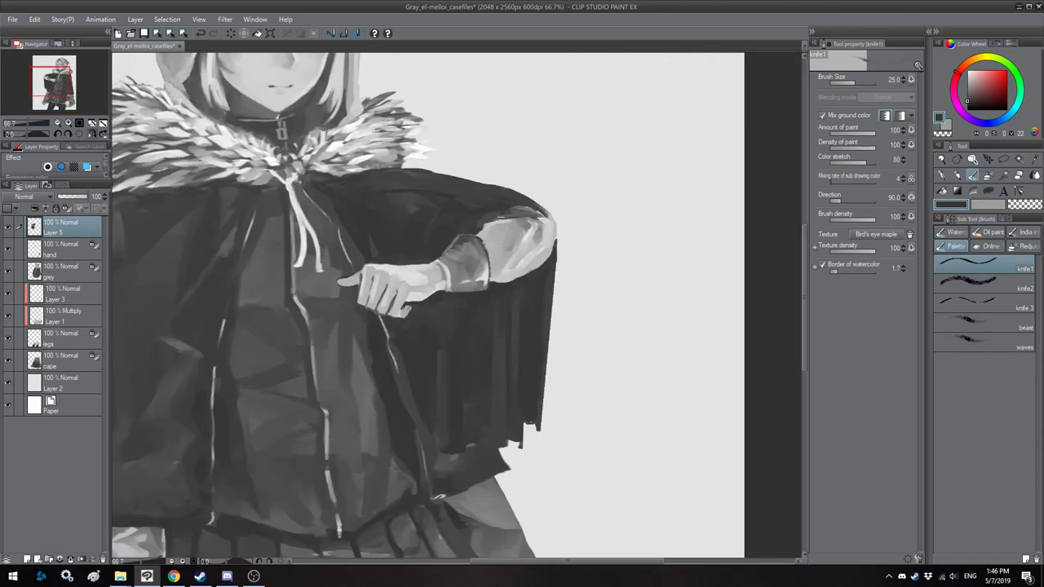
Step: Paint a light grey fold along the upper edge of the raised sleeve with the knife1 brush at size 30
{"action": "left_click_drag", "start_coordinate": [535, 210], "coordinate": [482, 220]}
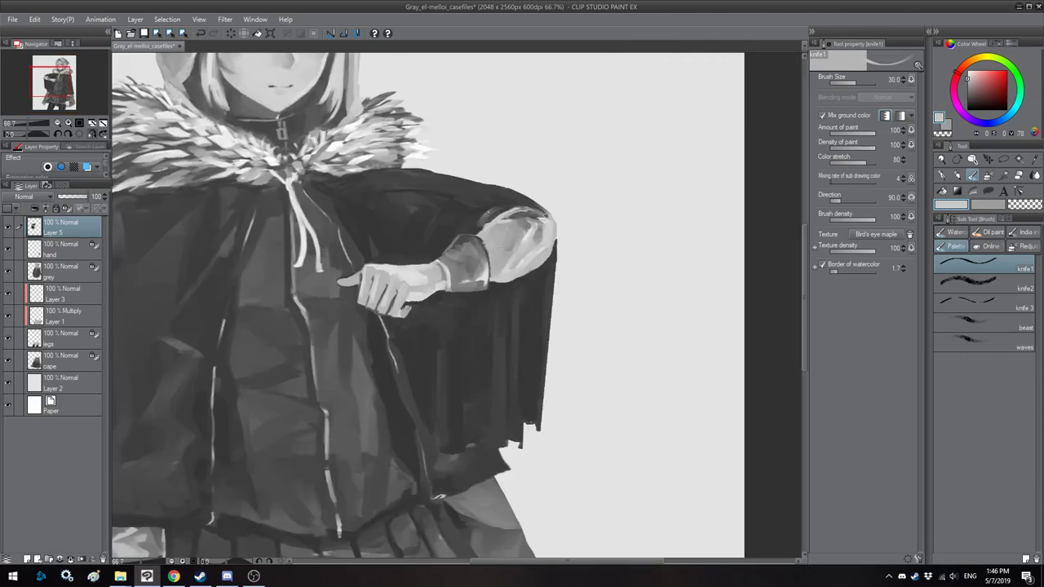
{"action": "left_click", "coordinate": [477, 223], "text": "alt"}
{"action": "key", "text": "h"}
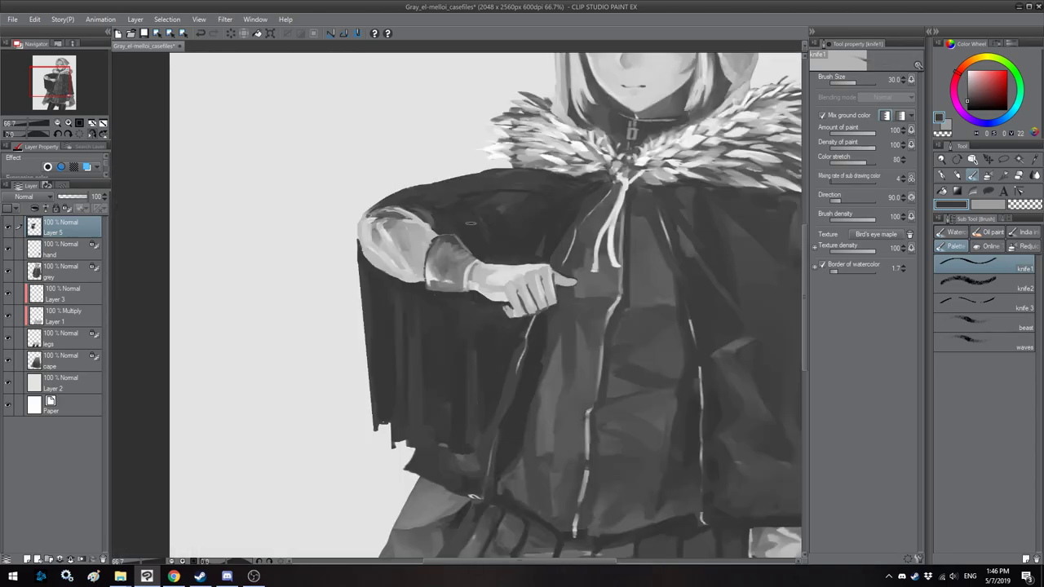
{"action": "key", "text": "h"}
{"action": "scroll", "coordinate": [438, 233], "scroll_direction": "down", "scroll_amount": 1}
Step: Extend the raised sleeve's elbow outward over the cape edge in sampled light grey with the knife1 brush at size 20
{"action": "mouse_move", "coordinate": [471, 249]}
{"action": "left_mouse_down"}
{"action": "mouse_move", "coordinate": [554, 250]}
{"action": "mouse_move", "coordinate": [543, 212]}
{"action": "mouse_move", "coordinate": [443, 152]}
{"action": "mouse_move", "coordinate": [471, 157]}
{"action": "mouse_move", "coordinate": [474, 187]}
{"action": "left_mouse_up"}
{"action": "left_click", "coordinate": [471, 182], "text": "alt"}
{"action": "key", "text": "bracketleft"}
{"action": "left_click_drag", "start_coordinate": [454, 156], "coordinate": [476, 189]}
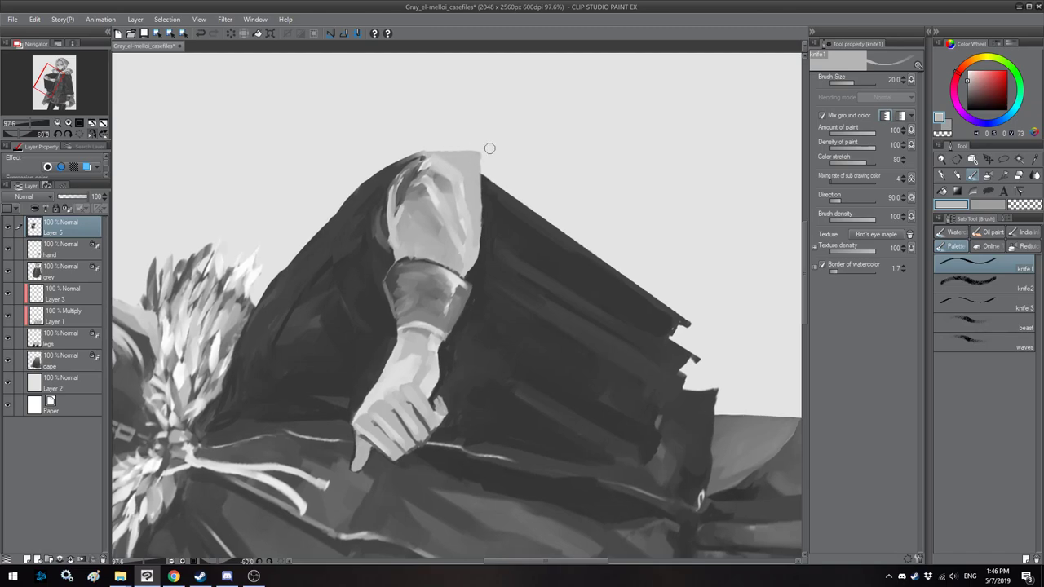
{"action": "key", "text": "asciicircum"}
{"action": "key", "text": "asciicircum"}
{"action": "key", "text": "asciicircum"}
{"action": "key", "text": "asciicircum"}
{"action": "key", "text": "h"}
{"action": "scroll", "coordinate": [479, 139], "scroll_direction": "down", "scroll_amount": 4}
{"action": "key", "text": "h"}
{"action": "left_click_drag", "start_coordinate": [420, 212], "coordinate": [475, 255]}
{"action": "scroll", "coordinate": [457, 237], "scroll_direction": "down", "scroll_amount": 3}
{"action": "key", "text": "h"}
{"action": "scroll", "coordinate": [455, 218], "scroll_direction": "down", "scroll_amount": 1}
{"action": "key", "text": "h"}
{"action": "left_click_drag", "start_coordinate": [445, 182], "coordinate": [518, 202]}
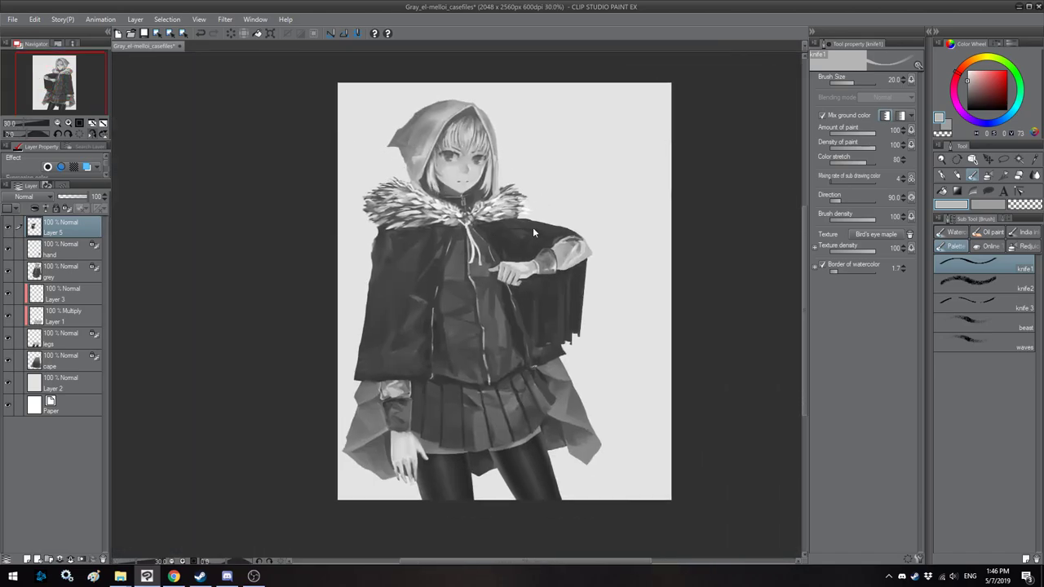
Step: Add a new layer above Layer 5 and name it lantern
{"action": "left_click", "coordinate": [173, 576]}
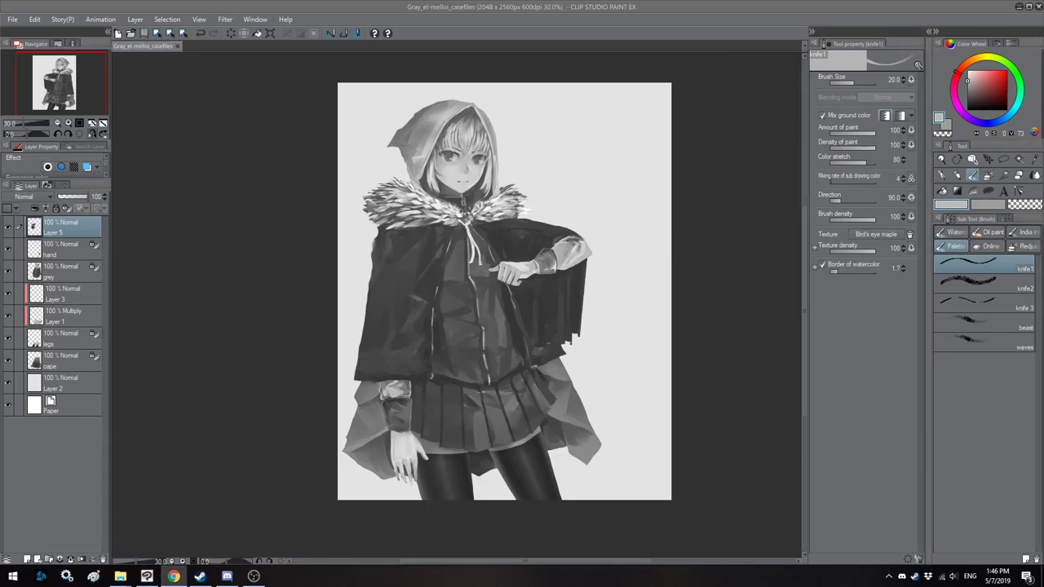
{"action": "left_click", "coordinate": [655, 5]}
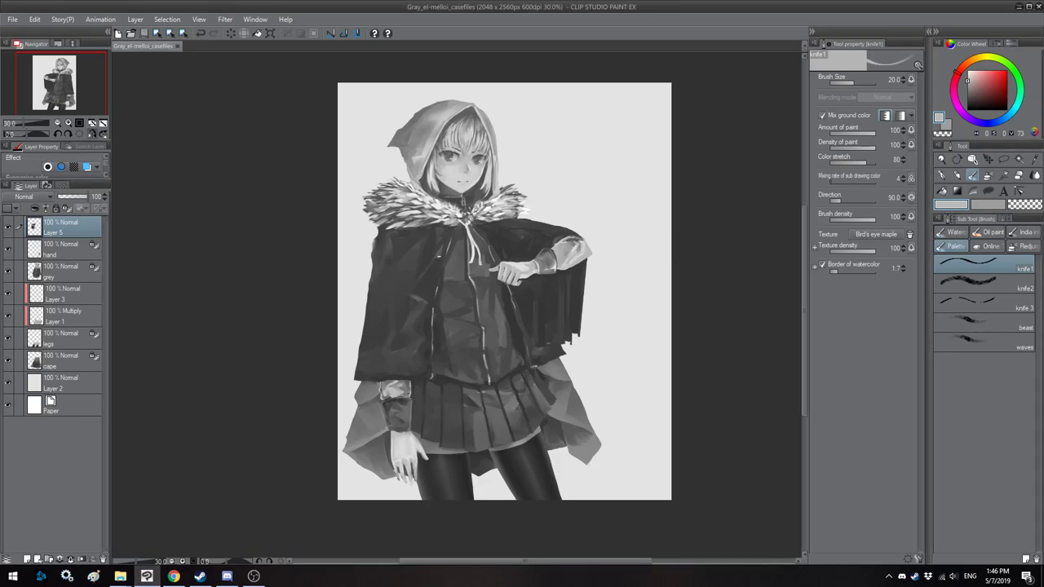
{"action": "left_click", "coordinate": [70, 254]}
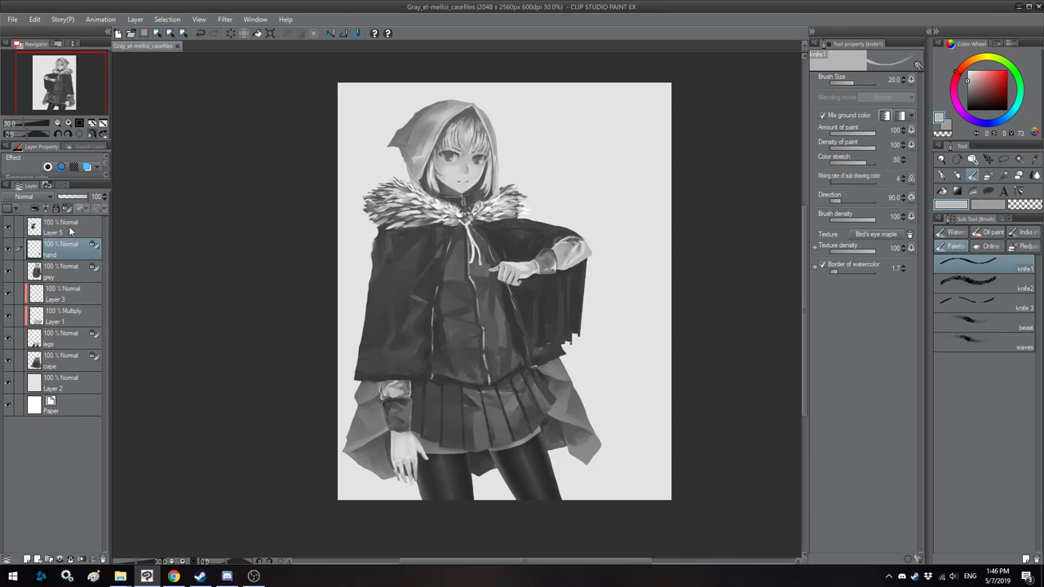
{"action": "left_click", "coordinate": [70, 228]}
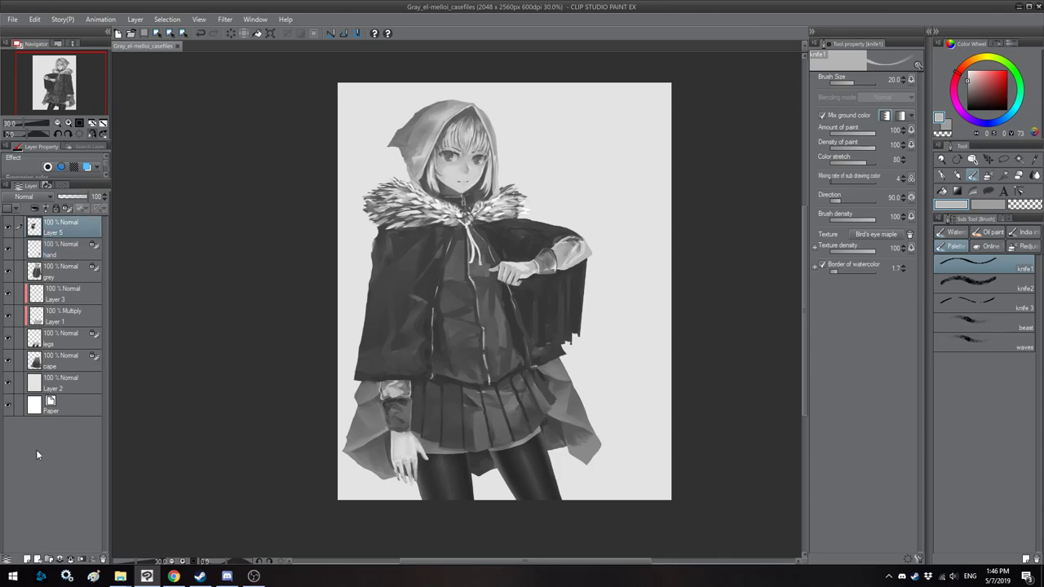
{"action": "left_click", "coordinate": [27, 558]}
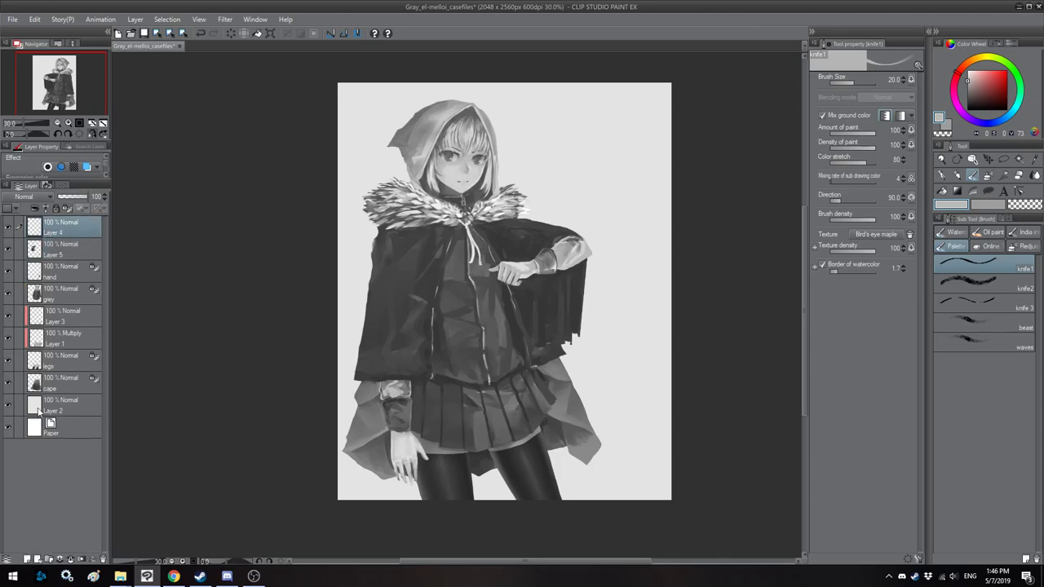
{"action": "double_click", "coordinate": [57, 232]}
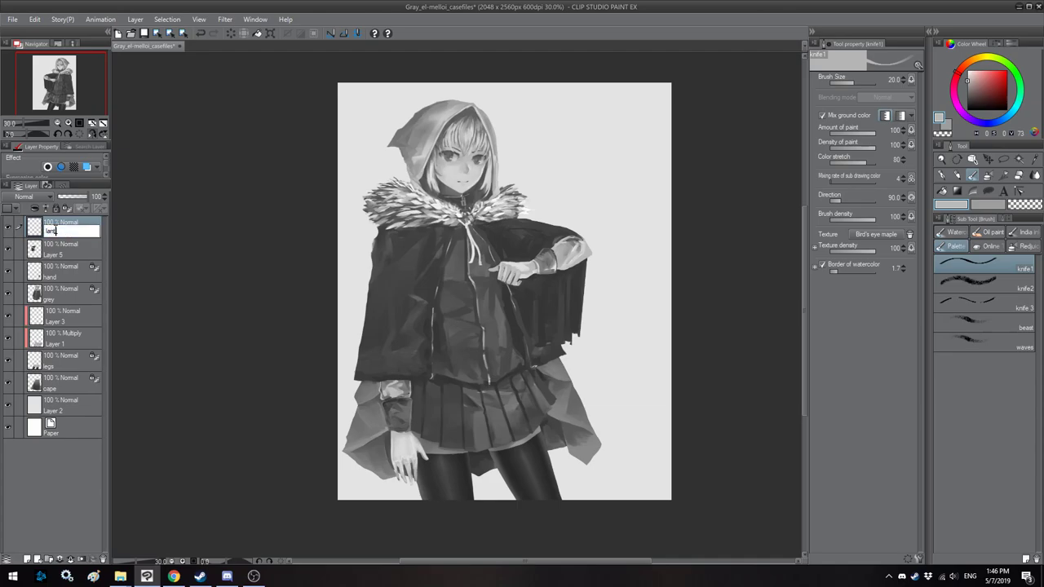
{"action": "key", "text": "Return"}
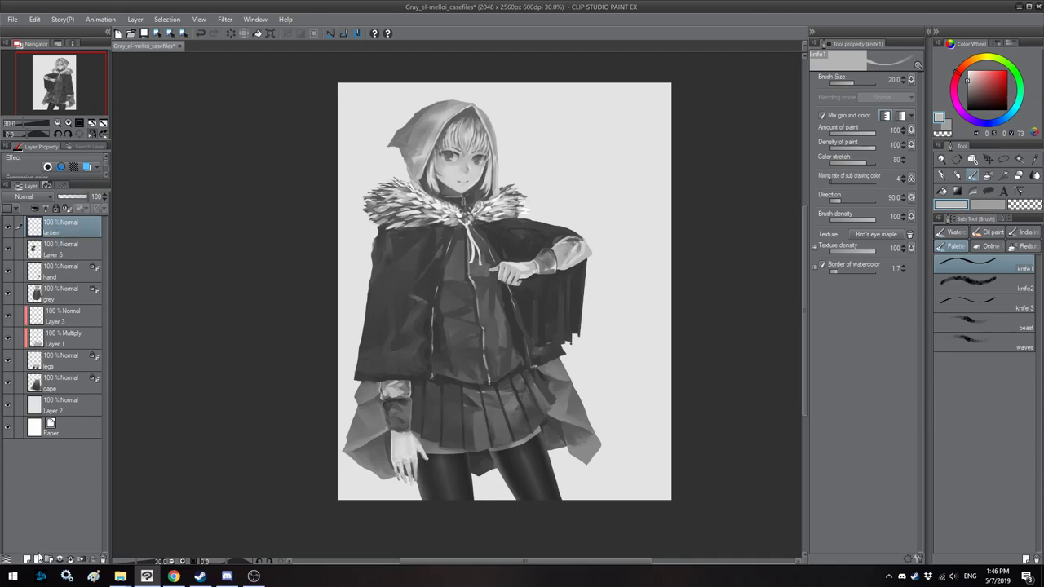
Step: Create a layer folder, move the layers from lantern down to cape into it, and name the folder gray
{"action": "left_click", "coordinate": [49, 559]}
{"action": "left_click", "coordinate": [69, 247]}
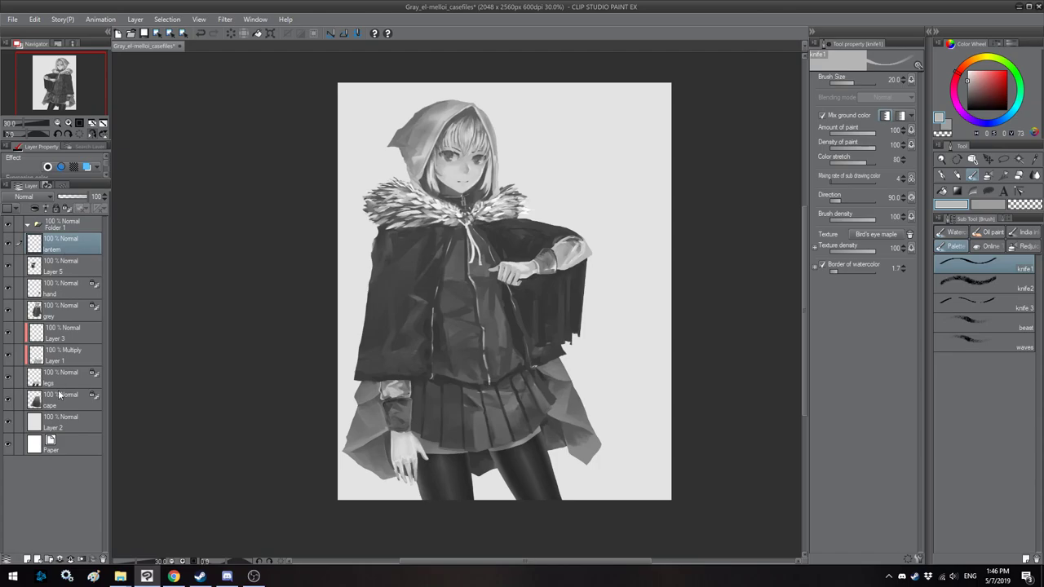
{"action": "left_click", "coordinate": [60, 393], "text": "shift"}
{"action": "left_click_drag", "start_coordinate": [65, 245], "coordinate": [61, 228]}
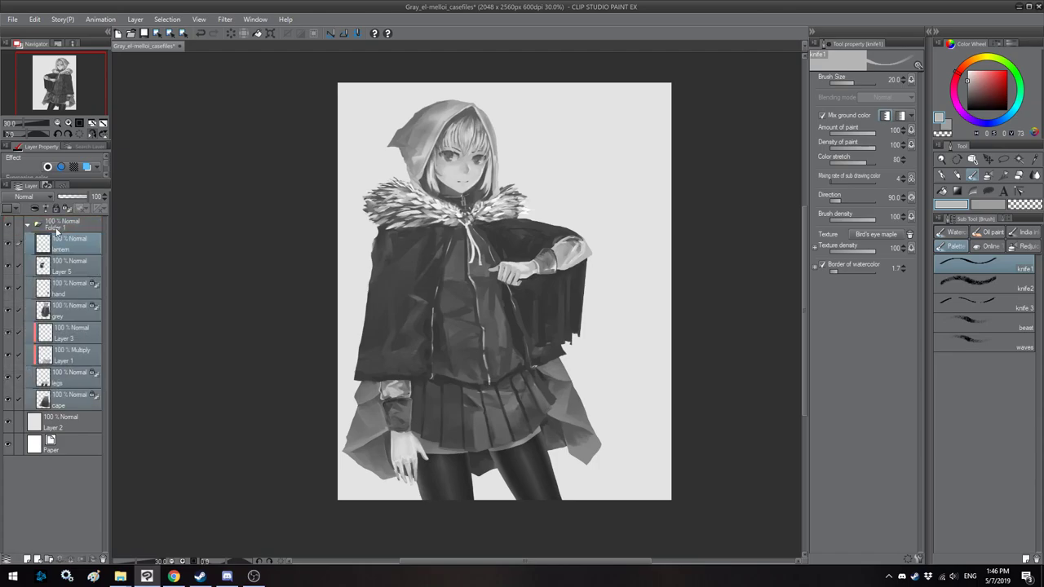
{"action": "double_click", "coordinate": [57, 227]}
{"action": "type", "text": "gray"}
{"action": "key", "text": "Return"}
Step: Paint a near-white carrying ring hanging under the clenched fist on the lantern layer with the knife1 brush
{"action": "left_click", "coordinate": [70, 248]}
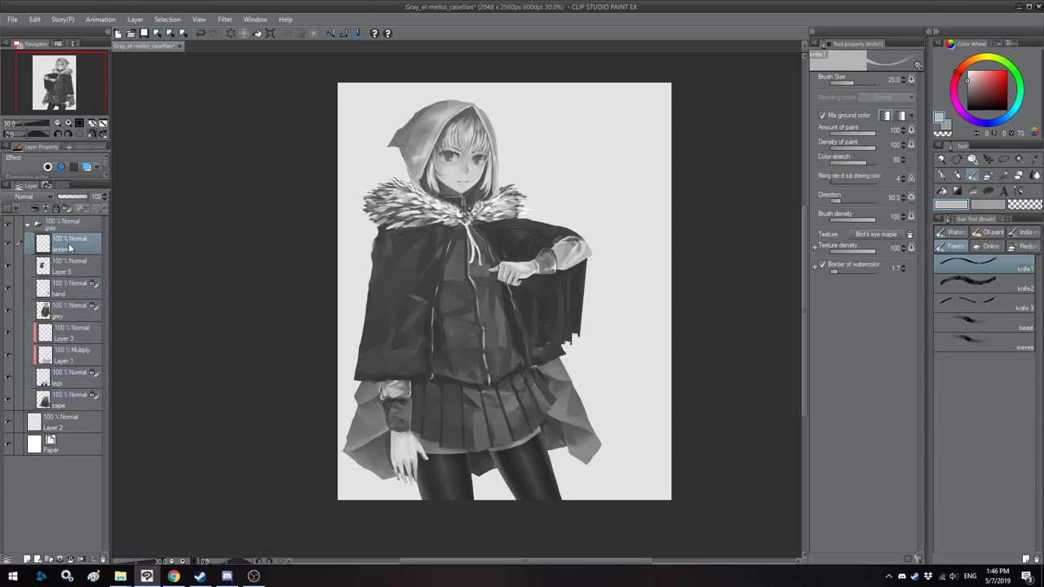
{"action": "scroll", "coordinate": [355, 273], "scroll_direction": "up", "scroll_amount": 1}
{"action": "key", "text": "h"}
{"action": "left_click_drag", "start_coordinate": [390, 238], "coordinate": [424, 199]}
{"action": "scroll", "coordinate": [423, 199], "scroll_direction": "up", "scroll_amount": 3}
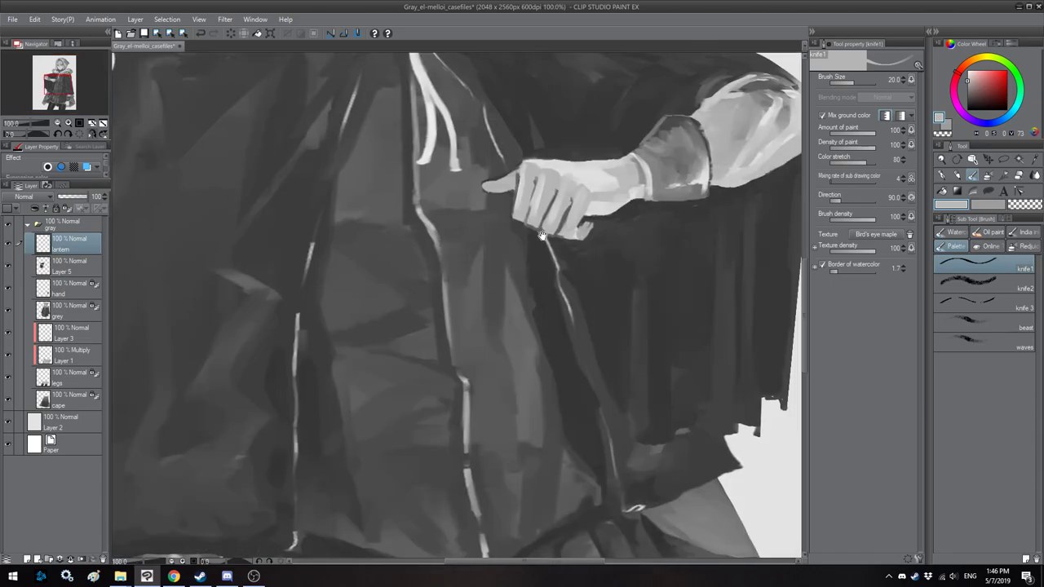
{"action": "mouse_move", "coordinate": [542, 236]}
{"action": "left_mouse_down"}
{"action": "mouse_move", "coordinate": [554, 214]}
{"action": "mouse_move", "coordinate": [576, 238]}
{"action": "mouse_move", "coordinate": [566, 263]}
{"action": "mouse_move", "coordinate": [539, 271]}
{"action": "left_mouse_up"}
{"action": "key", "text": "bracketleft"}
{"action": "key", "text": "bracketright"}
{"action": "key", "text": "bracketright"}
{"action": "key", "text": "h"}
{"action": "key", "text": "bracketleft"}
{"action": "mouse_move", "coordinate": [382, 273]}
{"action": "left_mouse_down"}
{"action": "mouse_move", "coordinate": [401, 263]}
{"action": "mouse_move", "coordinate": [402, 243]}
{"action": "mouse_move", "coordinate": [383, 272]}
{"action": "left_mouse_up"}
{"action": "key", "text": "bracketright"}
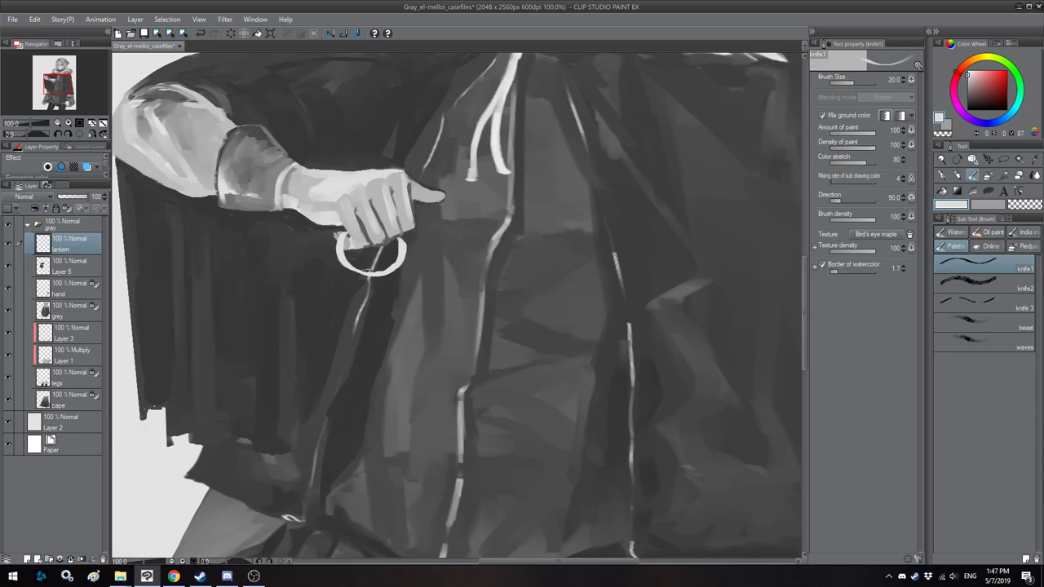
Step: Free-transform the carrying ring so it sits tilted directly beneath the clenched fingers
{"action": "key", "text": "ctrl+t"}
{"action": "left_click_drag", "start_coordinate": [408, 233], "coordinate": [389, 256]}
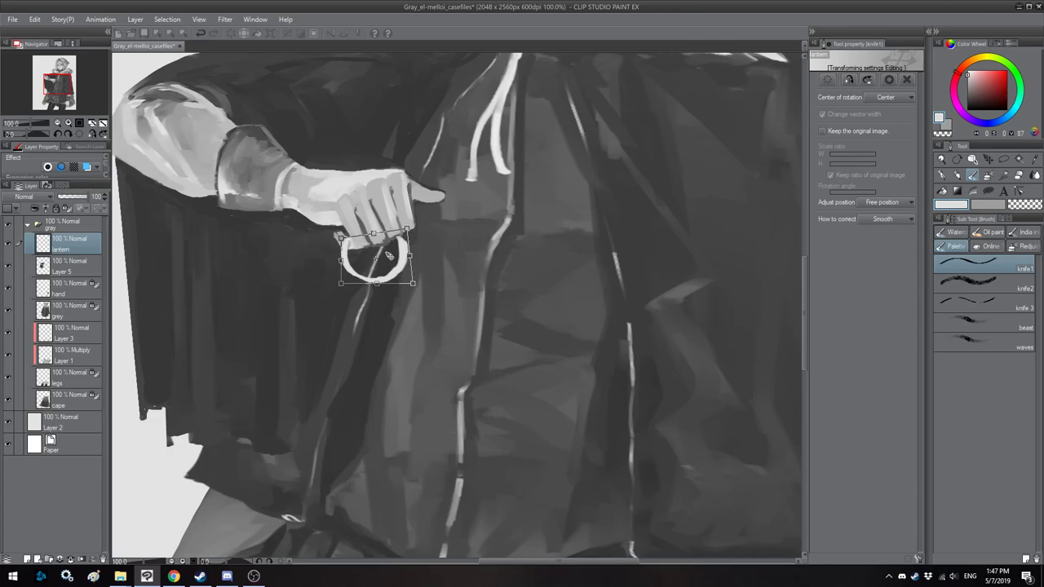
{"action": "key", "text": "Return"}
{"action": "key", "text": "h"}
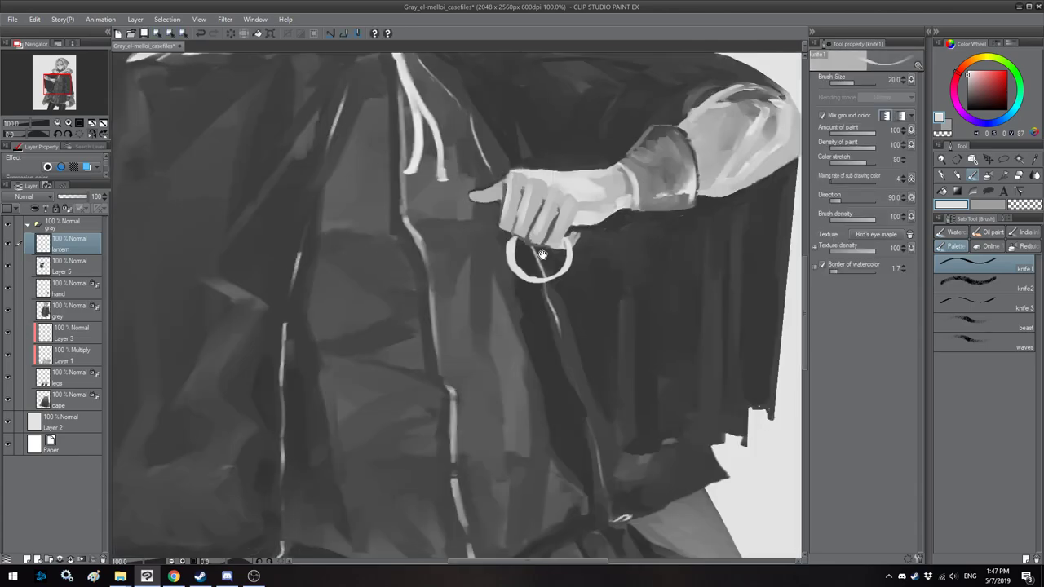
{"action": "left_click_drag", "start_coordinate": [395, 244], "coordinate": [392, 238]}
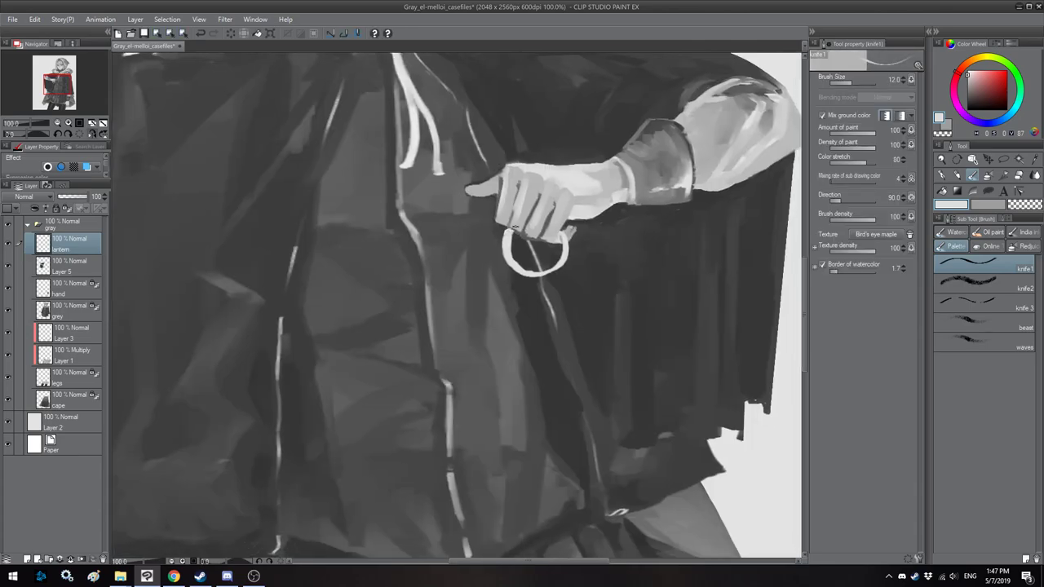
{"action": "key", "text": "h"}
{"action": "scroll", "coordinate": [402, 256], "scroll_direction": "down", "scroll_amount": 3}
{"action": "key", "text": "h"}
{"action": "left_click_drag", "start_coordinate": [506, 199], "coordinate": [466, 222]}
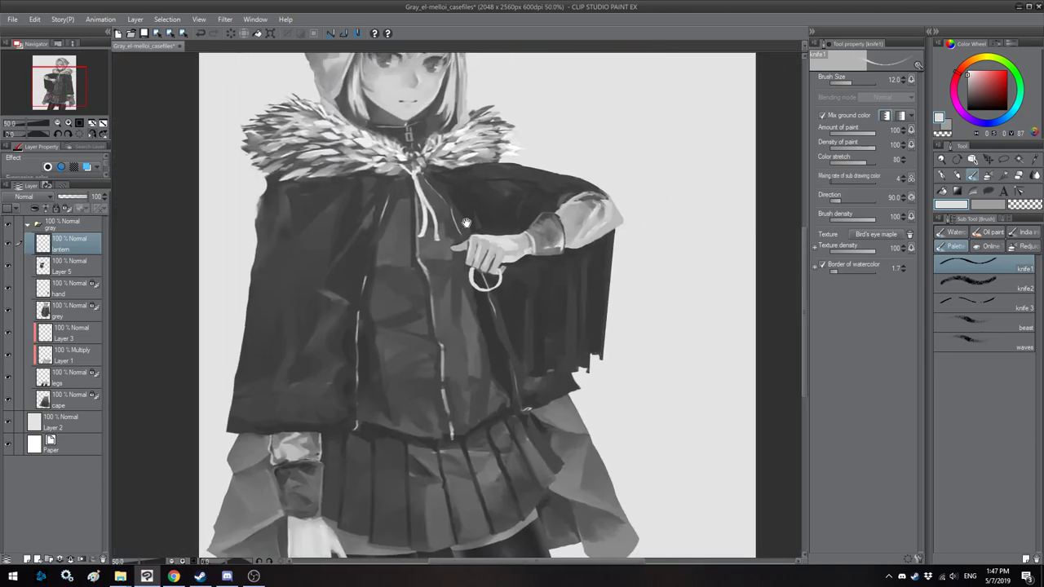
{"action": "scroll", "coordinate": [465, 223], "scroll_direction": "down", "scroll_amount": 2}
{"action": "scroll", "coordinate": [490, 245], "scroll_direction": "up", "scroll_amount": 6}
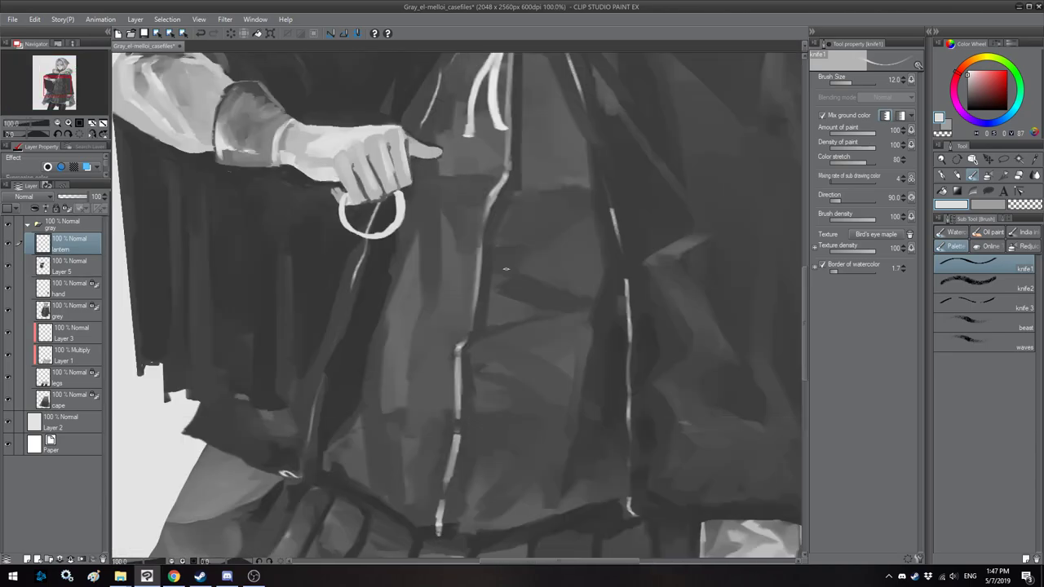
Step: Paint the lantern's flat pointed roof and small top knob in near-white below the ring
{"action": "mouse_move", "coordinate": [422, 240]}
{"action": "left_mouse_down"}
{"action": "mouse_move", "coordinate": [395, 229]}
{"action": "mouse_move", "coordinate": [423, 216]}
{"action": "mouse_move", "coordinate": [467, 225]}
{"action": "mouse_move", "coordinate": [381, 235]}
{"action": "mouse_move", "coordinate": [443, 230]}
{"action": "mouse_move", "coordinate": [431, 232]}
{"action": "mouse_move", "coordinate": [429, 221]}
{"action": "mouse_move", "coordinate": [447, 227]}
{"action": "mouse_move", "coordinate": [394, 234]}
{"action": "mouse_move", "coordinate": [442, 250]}
{"action": "mouse_move", "coordinate": [420, 250]}
{"action": "mouse_move", "coordinate": [477, 237]}
{"action": "mouse_move", "coordinate": [477, 226]}
{"action": "mouse_move", "coordinate": [454, 222]}
{"action": "mouse_move", "coordinate": [480, 226]}
{"action": "mouse_move", "coordinate": [408, 240]}
{"action": "left_mouse_up"}
{"action": "key", "text": "]"}
{"action": "key", "text": "]"}
{"action": "key", "text": "["}
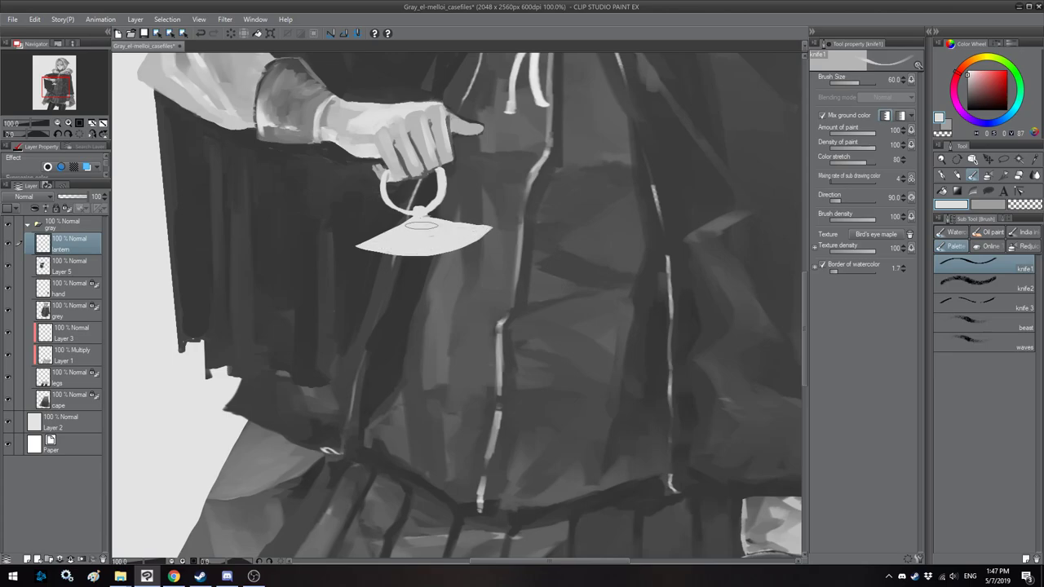
{"action": "scroll", "coordinate": [431, 238], "scroll_direction": "down", "scroll_amount": 2}
{"action": "key", "text": "h"}
{"action": "left_click_drag", "start_coordinate": [452, 173], "coordinate": [428, 186]}
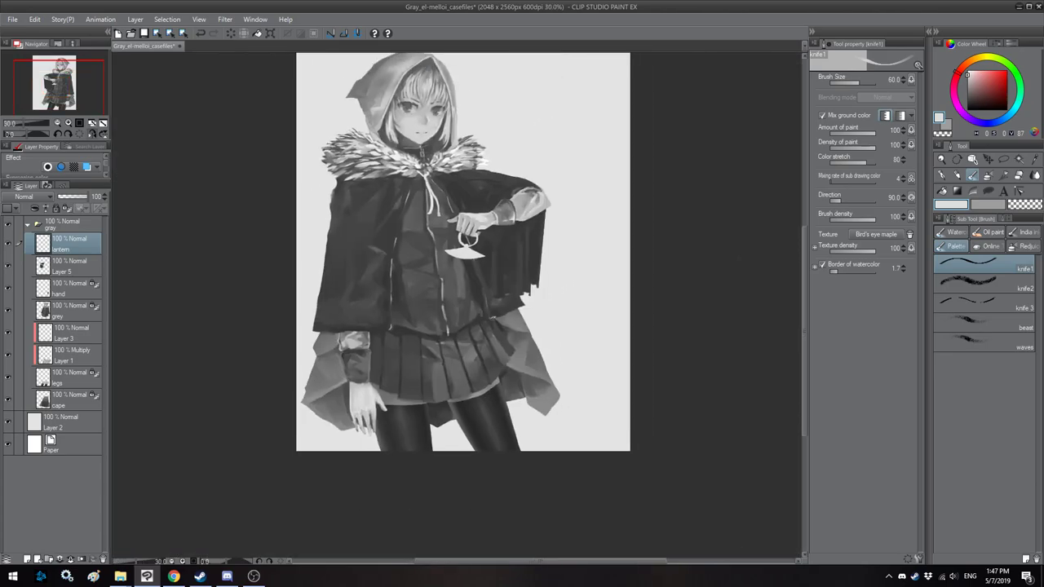
Step: Paint two short near-white stubs hanging below the two ends of the lantern roof
{"action": "key", "text": "h"}
{"action": "scroll", "coordinate": [468, 273], "scroll_direction": "up", "scroll_amount": 1}
{"action": "scroll", "coordinate": [468, 273], "scroll_direction": "up", "scroll_amount": 5}
{"action": "scroll", "coordinate": [458, 208], "scroll_direction": "up", "scroll_amount": 5}
{"action": "mouse_move", "coordinate": [453, 258]}
{"action": "left_mouse_down"}
{"action": "mouse_move", "coordinate": [515, 210]}
{"action": "mouse_move", "coordinate": [492, 205]}
{"action": "left_mouse_up"}
{"action": "key", "text": "bracketleft"}
{"action": "key", "text": "bracketleft"}
{"action": "key", "text": "bracketleft"}
{"action": "key", "text": "bracketleft"}
{"action": "left_click_drag", "start_coordinate": [533, 177], "coordinate": [535, 193]}
{"action": "left_click_drag", "start_coordinate": [428, 192], "coordinate": [432, 211]}
{"action": "key", "text": "bracketright"}
{"action": "key", "text": "bracketright"}
{"action": "key", "text": "bracketright"}
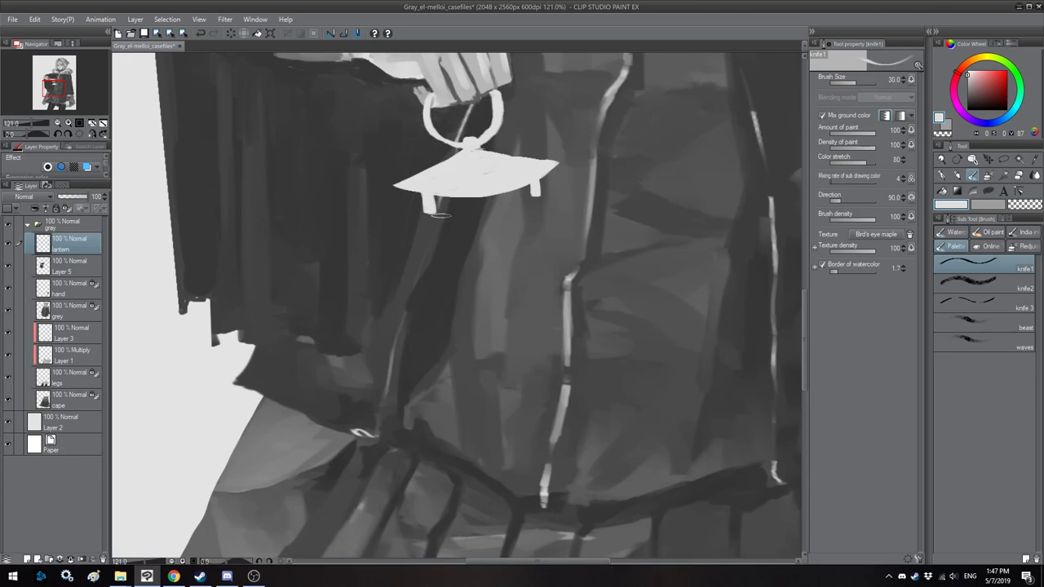
Step: Fill the band between the stubs under the roof and dab a small round knob at each lower corner
{"action": "mouse_move", "coordinate": [523, 185]}
{"action": "left_mouse_down"}
{"action": "mouse_move", "coordinate": [490, 177]}
{"action": "mouse_move", "coordinate": [481, 213]}
{"action": "mouse_move", "coordinate": [447, 187]}
{"action": "mouse_move", "coordinate": [426, 202]}
{"action": "left_mouse_up"}
{"action": "key", "text": "space"}
{"action": "key", "text": "bracketleft"}
{"action": "key", "text": "bracketleft"}
{"action": "key", "text": "bracketleft"}
{"action": "key", "text": "bracketleft"}
{"action": "key", "text": "bracketleft"}
{"action": "left_click_drag", "start_coordinate": [529, 202], "coordinate": [531, 203]}
{"action": "mouse_move", "coordinate": [404, 218]}
{"action": "left_mouse_down"}
{"action": "mouse_move", "coordinate": [422, 214]}
{"action": "mouse_move", "coordinate": [437, 151]}
{"action": "left_mouse_up"}
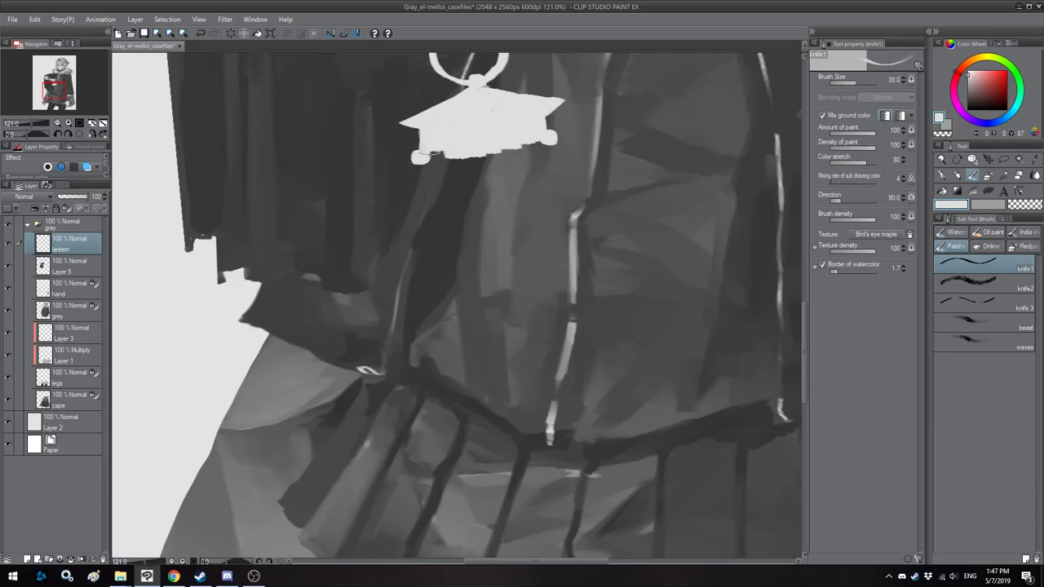
Step: Paint the lantern's two long side posts and join their lower ends with a curved near-white line
{"action": "scroll", "coordinate": [432, 155], "scroll_direction": "down", "scroll_amount": 2}
{"action": "mouse_move", "coordinate": [432, 166]}
{"action": "left_mouse_down"}
{"action": "mouse_move", "coordinate": [451, 328]}
{"action": "mouse_move", "coordinate": [434, 168]}
{"action": "left_mouse_up"}
{"action": "key", "text": "["}
{"action": "left_click_drag", "start_coordinate": [518, 153], "coordinate": [535, 324]}
{"action": "key", "text": "]"}
{"action": "key", "text": "]"}
{"action": "mouse_move", "coordinate": [460, 336]}
{"action": "left_mouse_down"}
{"action": "mouse_move", "coordinate": [535, 326]}
{"action": "mouse_move", "coordinate": [522, 320]}
{"action": "left_mouse_up"}
{"action": "left_click_drag", "start_coordinate": [448, 335], "coordinate": [542, 320]}
{"action": "mouse_move", "coordinate": [541, 321]}
{"action": "left_mouse_down"}
{"action": "mouse_move", "coordinate": [512, 318]}
{"action": "mouse_move", "coordinate": [535, 312]}
{"action": "left_mouse_up"}
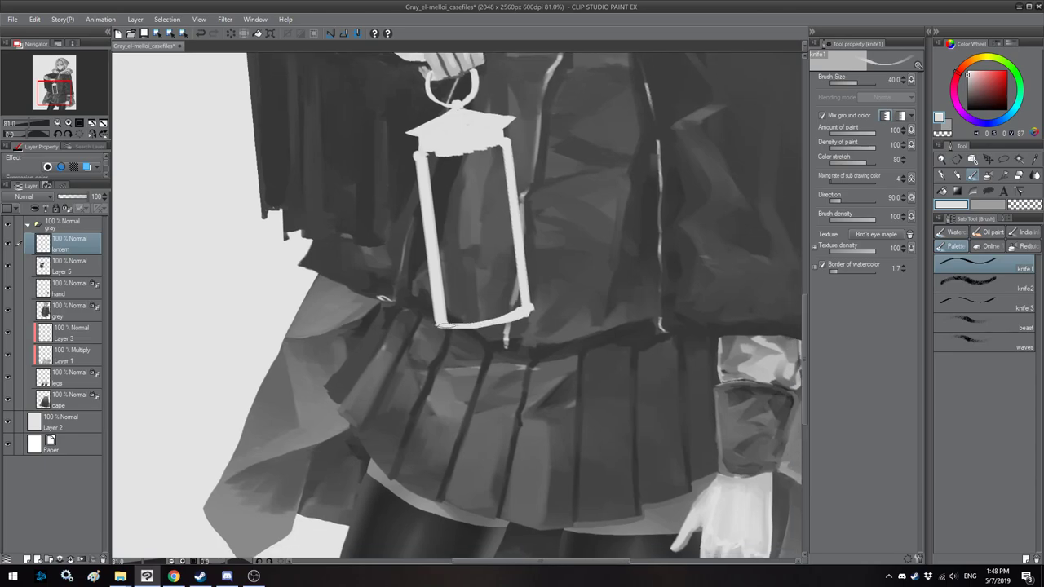
Step: Thicken the lower line into a solid flared base for the lantern in near-white
{"action": "mouse_move", "coordinate": [443, 333]}
{"action": "left_mouse_down"}
{"action": "mouse_move", "coordinate": [522, 317]}
{"action": "mouse_move", "coordinate": [526, 327]}
{"action": "mouse_move", "coordinate": [446, 339]}
{"action": "mouse_move", "coordinate": [524, 336]}
{"action": "mouse_move", "coordinate": [550, 321]}
{"action": "mouse_move", "coordinate": [442, 348]}
{"action": "mouse_move", "coordinate": [469, 332]}
{"action": "mouse_move", "coordinate": [513, 332]}
{"action": "mouse_move", "coordinate": [464, 343]}
{"action": "mouse_move", "coordinate": [484, 337]}
{"action": "mouse_move", "coordinate": [492, 320]}
{"action": "mouse_move", "coordinate": [472, 332]}
{"action": "mouse_move", "coordinate": [441, 322]}
{"action": "mouse_move", "coordinate": [483, 325]}
{"action": "left_mouse_up"}
{"action": "key", "text": "["}
{"action": "key", "text": "["}
{"action": "key", "text": "]"}
{"action": "key", "text": "]"}
{"action": "key", "text": "]"}
{"action": "key", "text": "["}
{"action": "key", "text": "["}
{"action": "key", "text": "["}
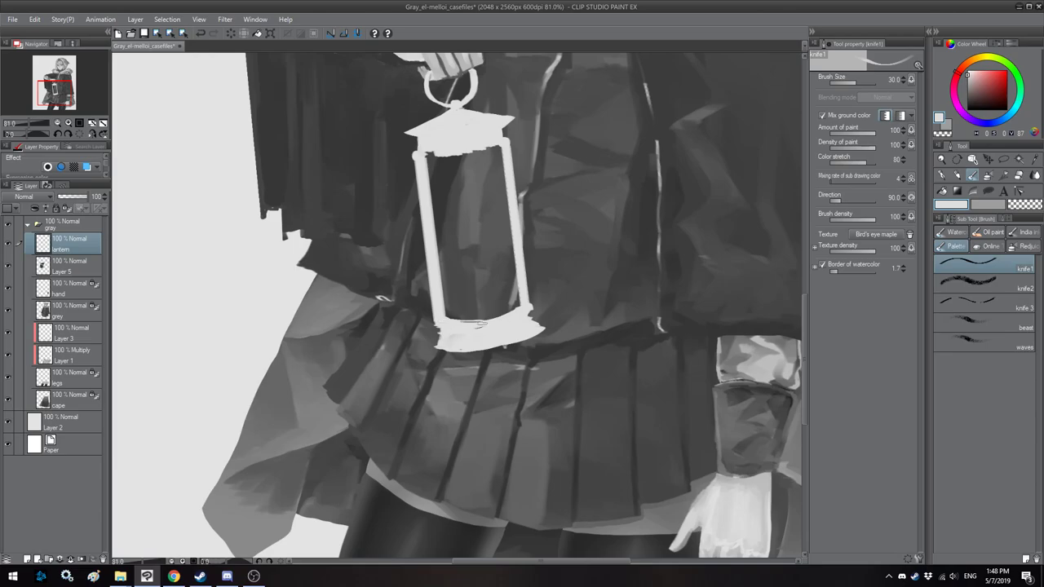
Step: Sharpen the lantern roof's slopes and lengthen one eave to a point with the knife1 brush at sizes 15 to 20
{"action": "key", "text": "h"}
{"action": "key", "text": "minus"}
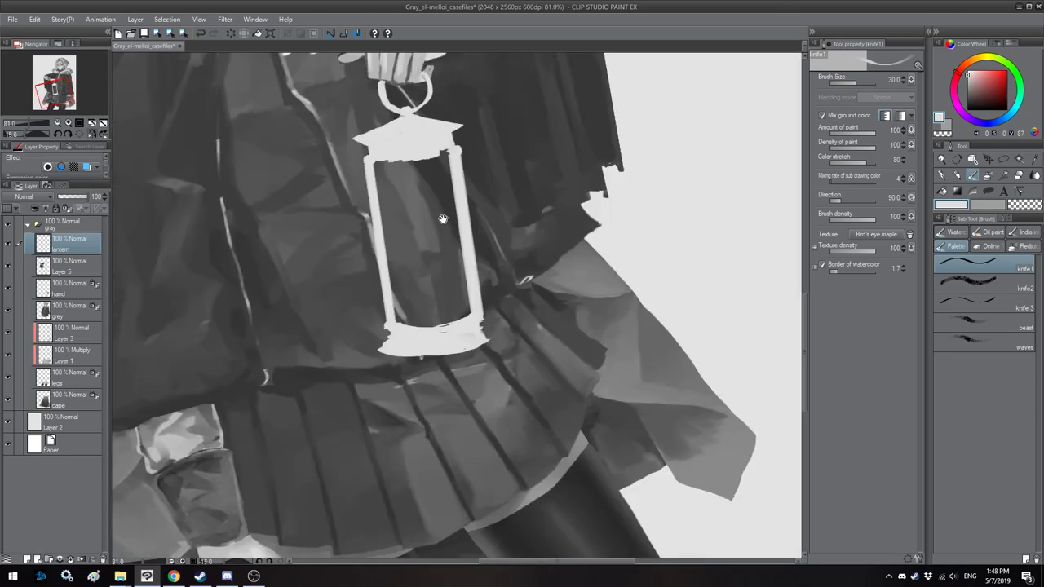
{"action": "left_click_drag", "start_coordinate": [448, 221], "coordinate": [480, 255]}
{"action": "key", "text": "bracketright"}
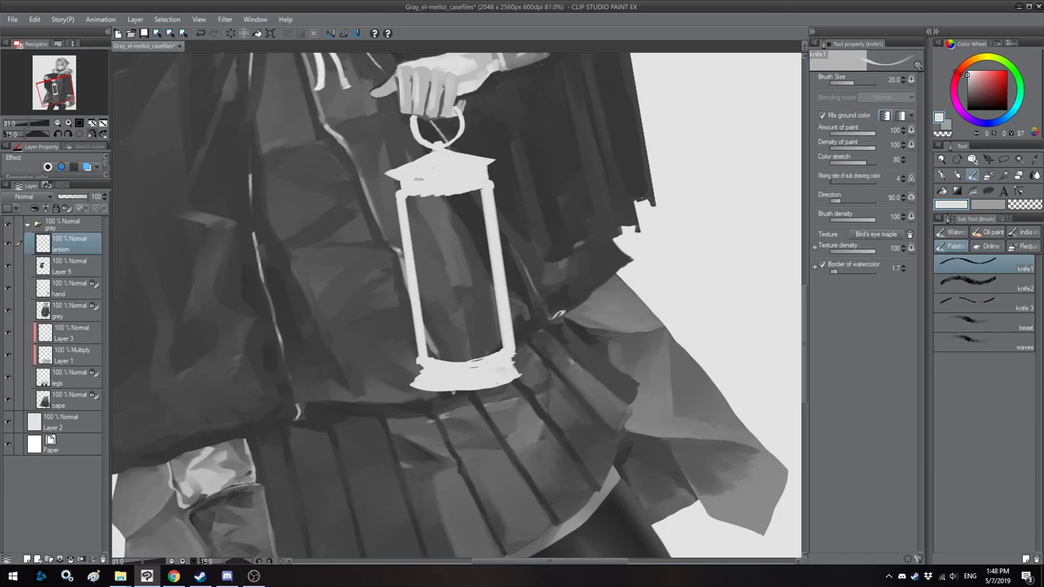
{"action": "key", "text": "["}
{"action": "key", "text": "h"}
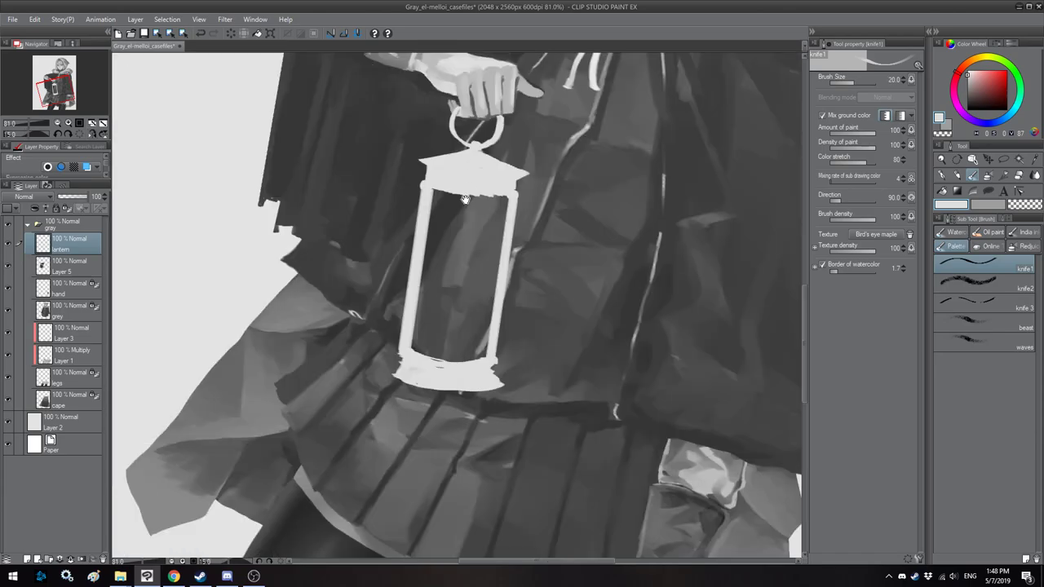
{"action": "left_click_drag", "start_coordinate": [471, 191], "coordinate": [453, 239]}
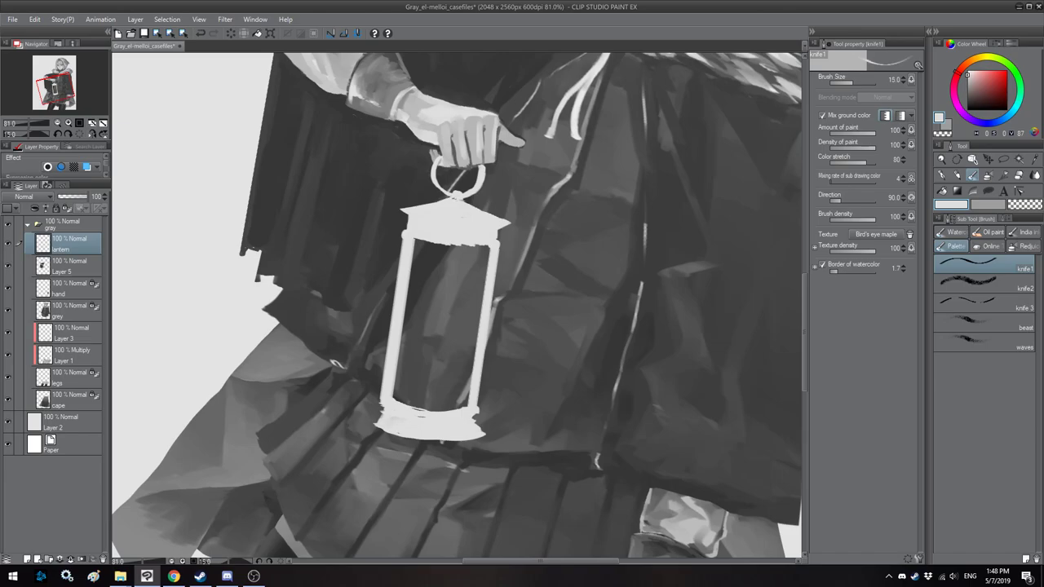
{"action": "mouse_move", "coordinate": [454, 198]}
{"action": "left_mouse_down"}
{"action": "mouse_move", "coordinate": [397, 209]}
{"action": "mouse_move", "coordinate": [408, 219]}
{"action": "left_mouse_up"}
{"action": "key", "text": "h"}
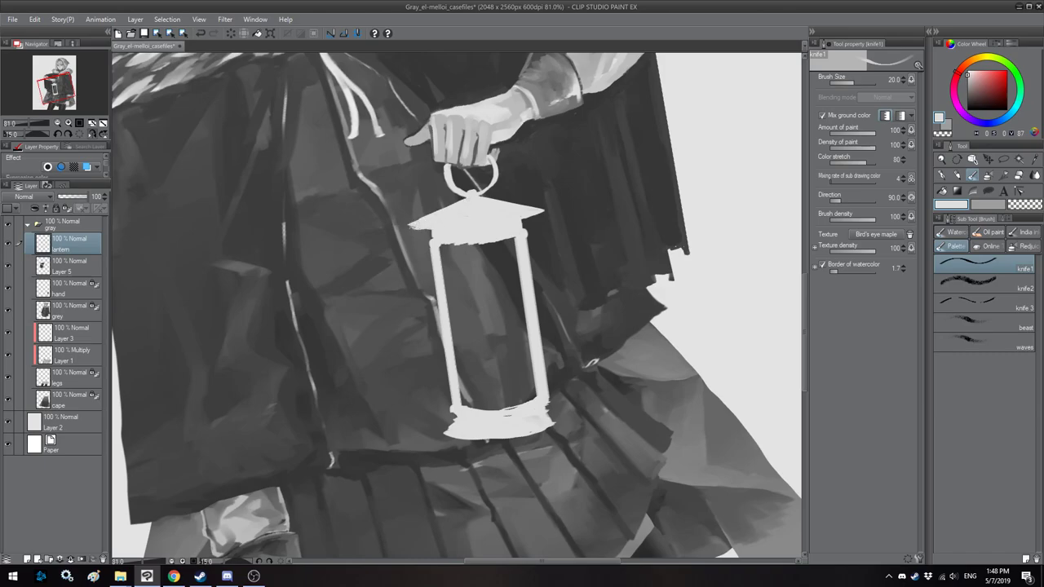
Step: Refine the opposite eave of the lantern roof and undo the last stray straight stroke
{"action": "key", "text": "h"}
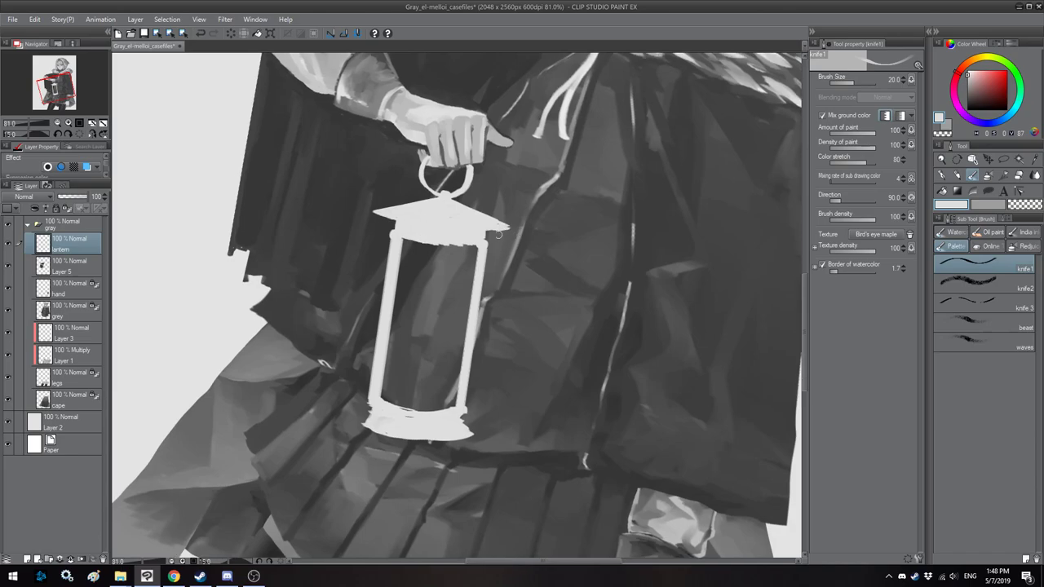
{"action": "left_click", "coordinate": [518, 226], "text": "shift"}
{"action": "key", "text": "ctrl+z"}
{"action": "left_click_drag", "start_coordinate": [433, 197], "coordinate": [365, 212]}
{"action": "scroll", "coordinate": [408, 253], "scroll_direction": "down", "scroll_amount": 4}
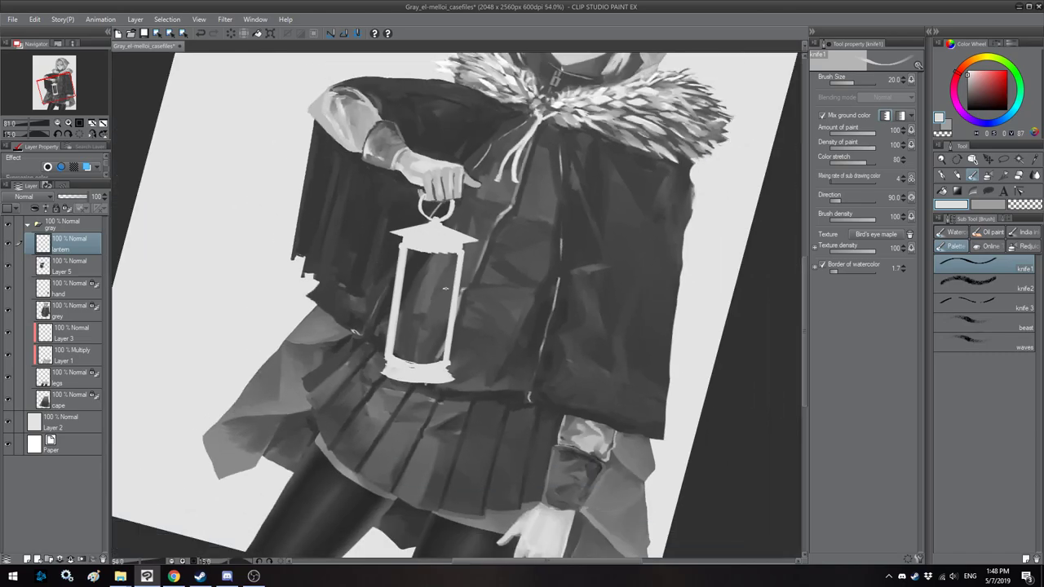
Step: Lasso the lantern's posts and base, free-transform them slightly narrower and centred under the roof, and clear the selection
{"action": "key", "text": "ctrl+at"}
{"action": "key", "text": "h"}
{"action": "key", "text": "h"}
{"action": "key", "text": "h"}
{"action": "scroll", "coordinate": [472, 270], "scroll_direction": "up", "scroll_amount": 16}
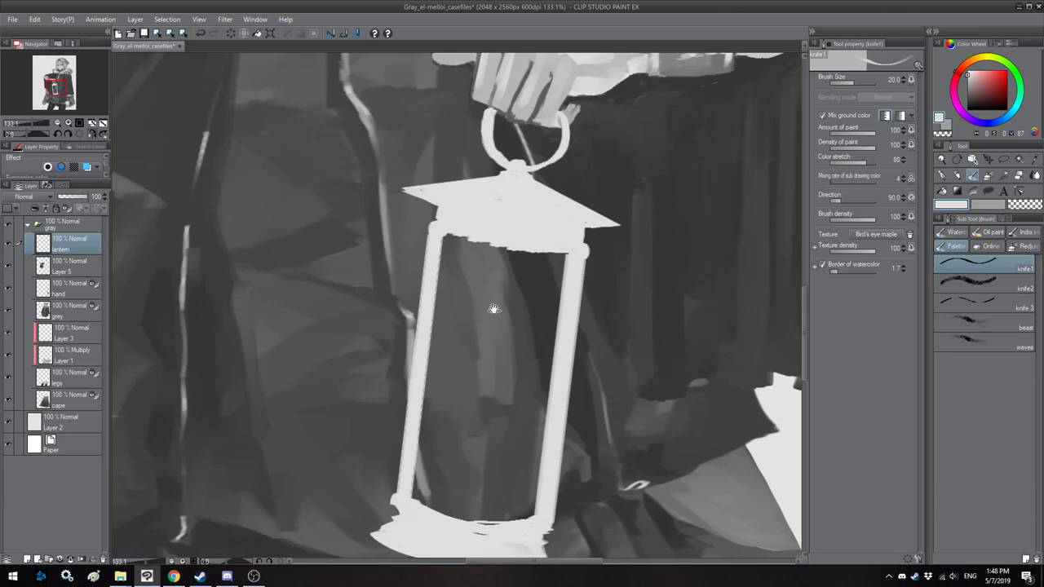
{"action": "left_click_drag", "start_coordinate": [493, 309], "coordinate": [493, 304]}
{"action": "left_click_drag", "start_coordinate": [366, 311], "coordinate": [398, 220]}
{"action": "scroll", "coordinate": [405, 259], "scroll_direction": "down", "scroll_amount": 1}
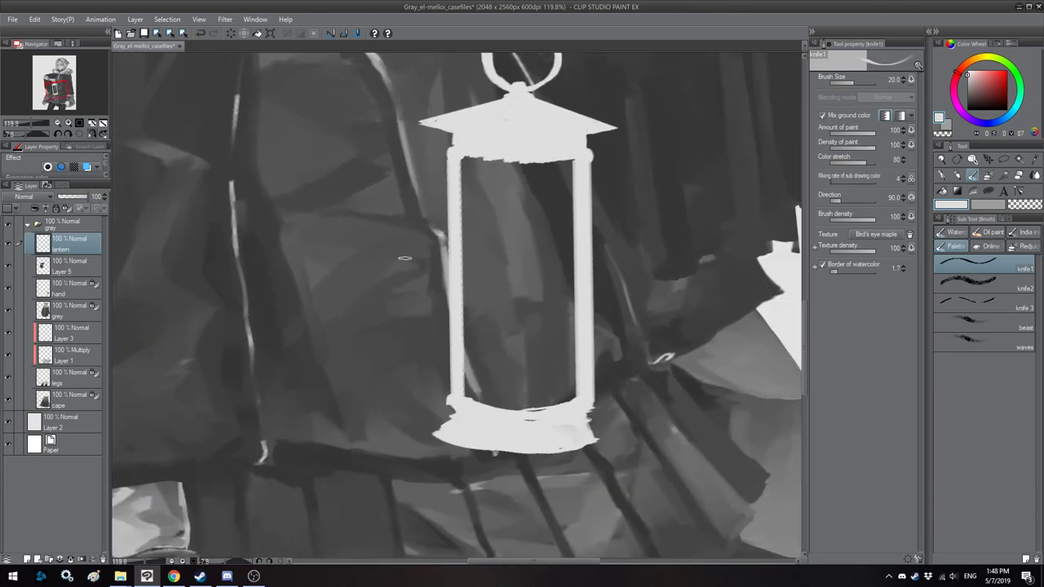
{"action": "left_click_drag", "start_coordinate": [405, 258], "coordinate": [388, 266]}
{"action": "left_click", "coordinate": [1001, 161]}
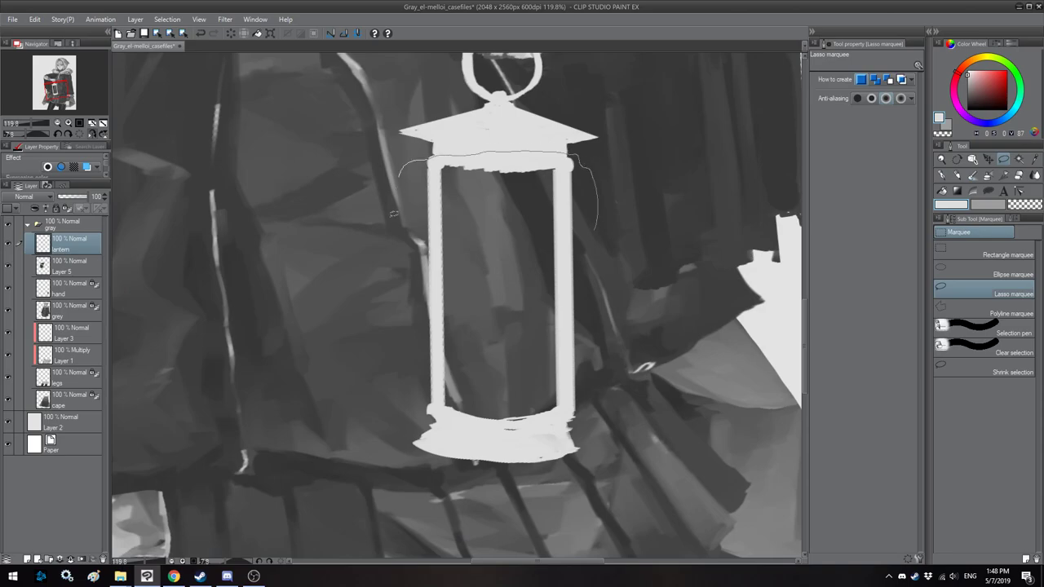
{"action": "left_click_drag", "start_coordinate": [670, 411], "coordinate": [667, 412]}
{"action": "key", "text": "ctrl+t"}
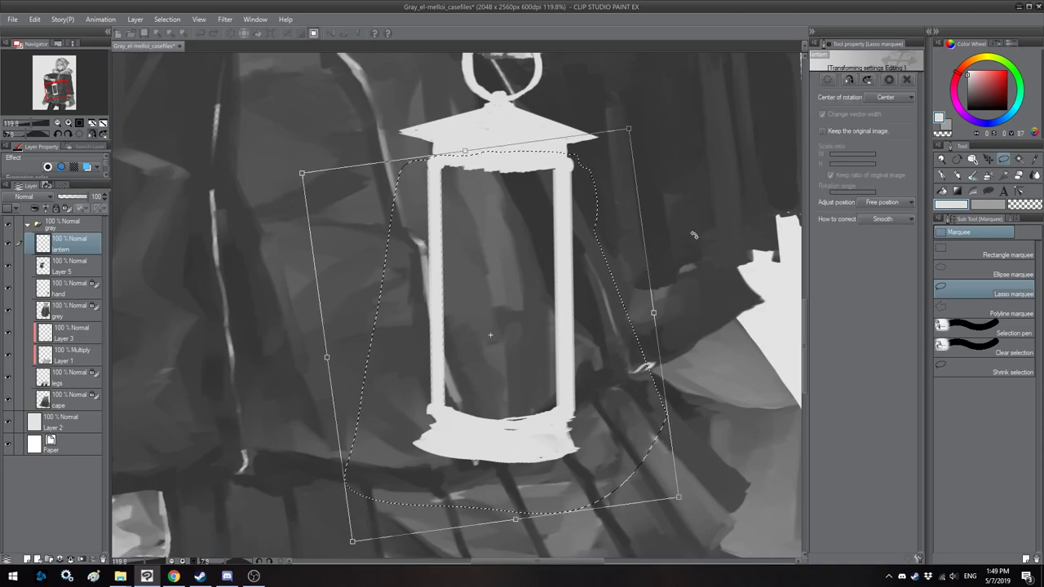
{"action": "left_click_drag", "start_coordinate": [657, 317], "coordinate": [650, 315]}
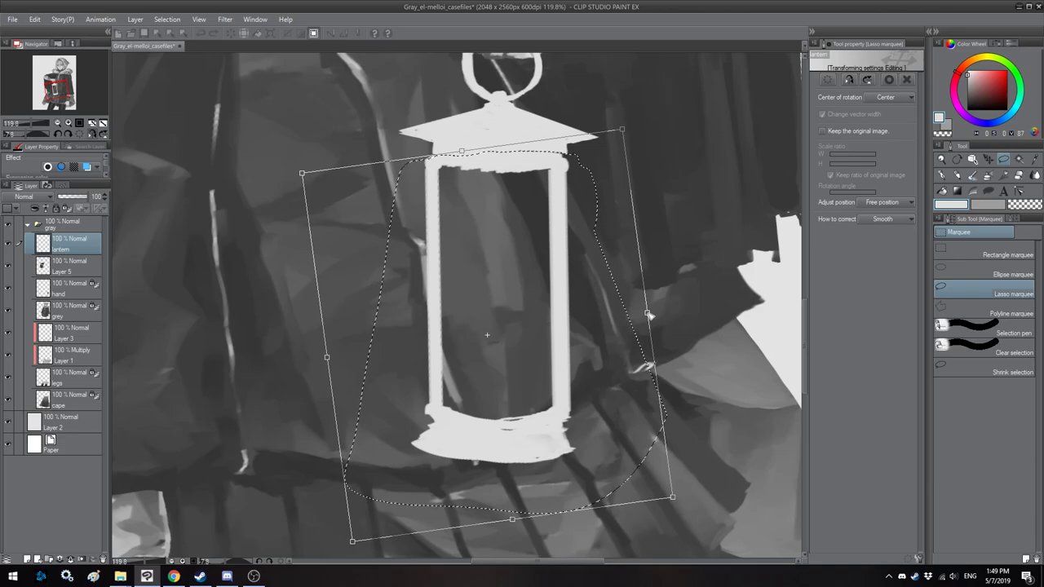
{"action": "left_click_drag", "start_coordinate": [693, 204], "coordinate": [695, 205]}
{"action": "left_click_drag", "start_coordinate": [549, 223], "coordinate": [555, 219]}
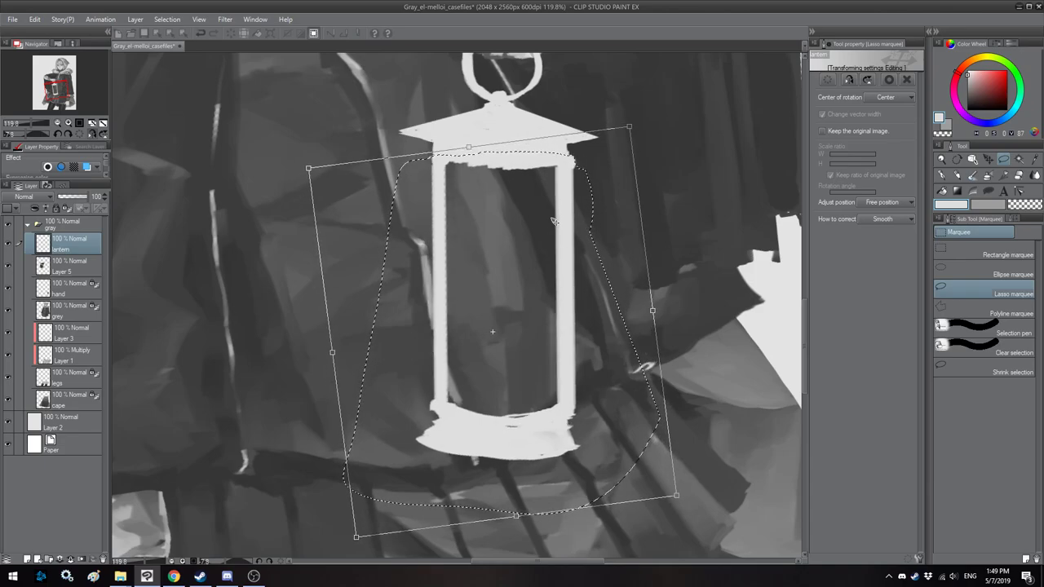
{"action": "key", "text": "Return"}
{"action": "key", "text": "ctrl+d"}
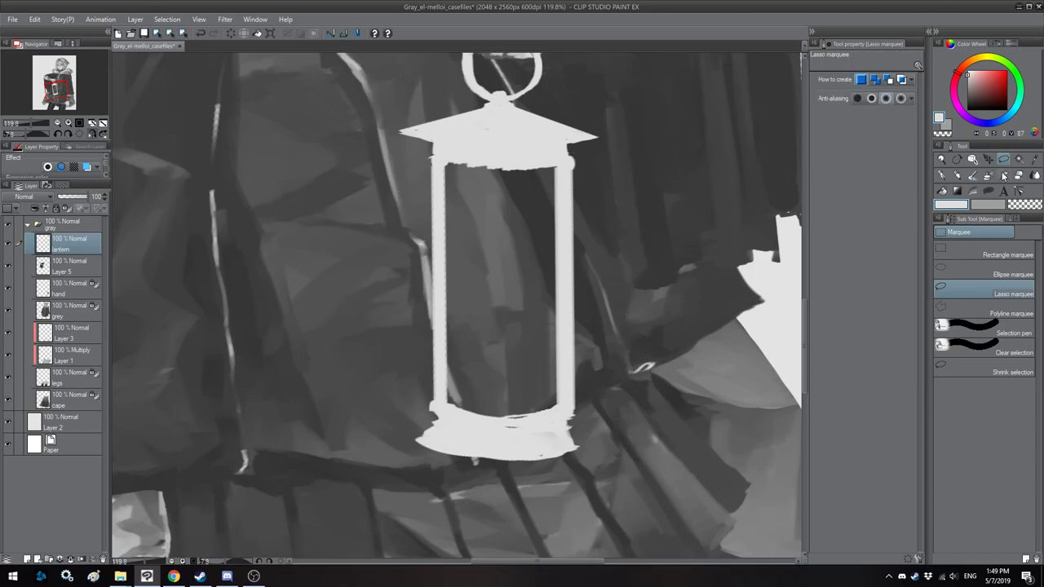
Step: Trim the underside of the lantern base into a shallower, angular rim with the knife1 brush at size 20
{"action": "left_click", "coordinate": [974, 178]}
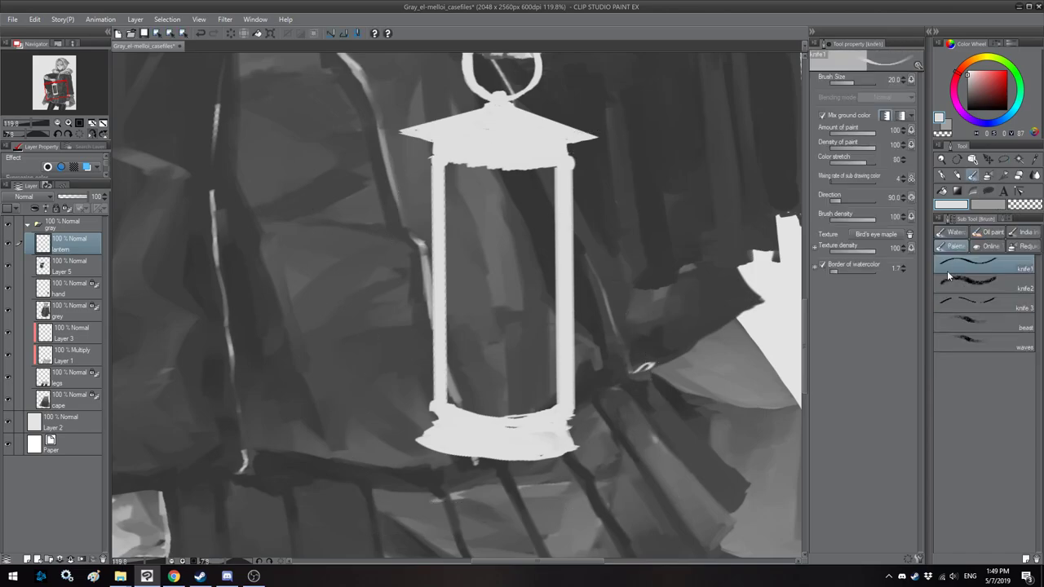
{"action": "mouse_move", "coordinate": [575, 464]}
{"action": "left_mouse_down"}
{"action": "mouse_move", "coordinate": [469, 470]}
{"action": "mouse_move", "coordinate": [492, 468]}
{"action": "mouse_move", "coordinate": [414, 442]}
{"action": "left_mouse_up"}
{"action": "left_click_drag", "start_coordinate": [499, 454], "coordinate": [414, 439]}
{"action": "left_click_drag", "start_coordinate": [574, 443], "coordinate": [480, 456]}
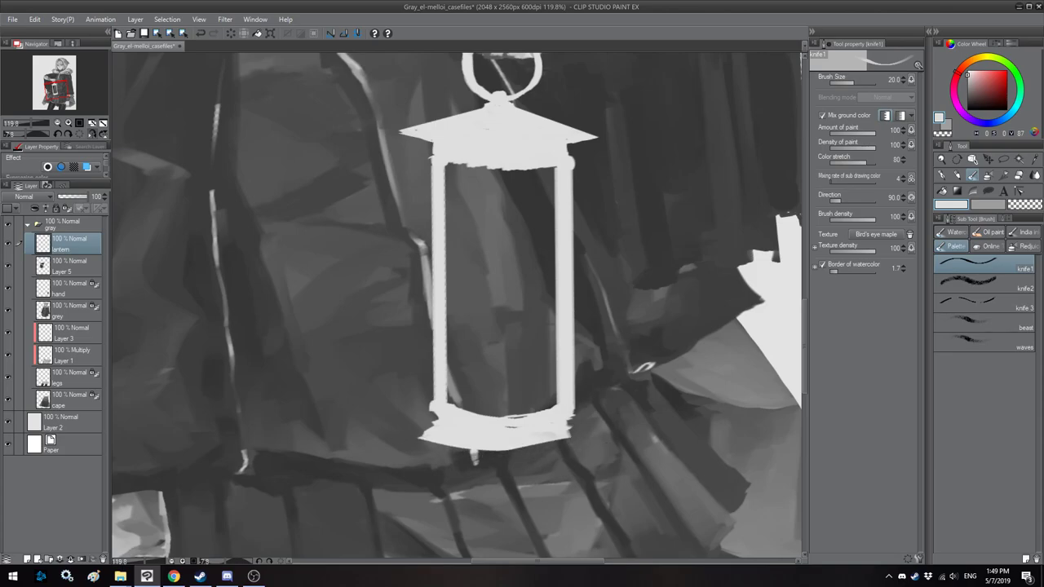
{"action": "left_click_drag", "start_coordinate": [406, 430], "coordinate": [471, 450]}
Step: Smooth the ragged lower edge of the roof band and the inner edge of the base into clean curves at brush size 20
{"action": "key", "text": "minus"}
{"action": "key", "text": "minus"}
{"action": "key", "text": "minus"}
{"action": "key", "text": "minus"}
{"action": "key", "text": "minus"}
{"action": "key", "text": "minus"}
{"action": "key", "text": "minus"}
{"action": "key", "text": "minus"}
{"action": "key", "text": "minus"}
{"action": "key", "text": "minus"}
{"action": "key", "text": "minus"}
{"action": "key", "text": "minus"}
{"action": "key", "text": "minus"}
{"action": "key", "text": "minus"}
{"action": "key", "text": "minus"}
{"action": "key", "text": "minus"}
{"action": "key", "text": "minus"}
{"action": "mouse_move", "coordinate": [339, 209]}
{"action": "left_mouse_down"}
{"action": "mouse_move", "coordinate": [389, 204]}
{"action": "mouse_move", "coordinate": [373, 274]}
{"action": "mouse_move", "coordinate": [378, 245]}
{"action": "left_mouse_up"}
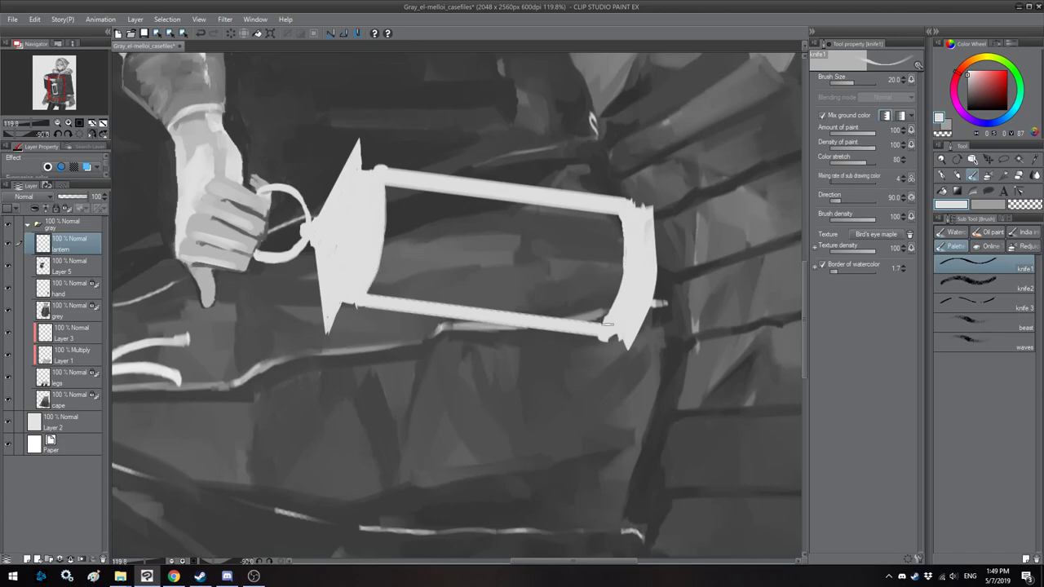
{"action": "key", "text": "asciicircum"}
{"action": "key", "text": "asciicircum"}
{"action": "key", "text": "asciicircum"}
{"action": "key", "text": "asciicircum"}
{"action": "key", "text": "asciicircum"}
{"action": "key", "text": "asciicircum"}
{"action": "key", "text": "asciicircum"}
{"action": "key", "text": "asciicircum"}
{"action": "key", "text": "asciicircum"}
{"action": "key", "text": "asciicircum"}
{"action": "key", "text": "asciicircum"}
{"action": "key", "text": "asciicircum"}
{"action": "key", "text": "asciicircum"}
{"action": "key", "text": "asciicircum"}
{"action": "key", "text": "asciicircum"}
{"action": "key", "text": "asciicircum"}
{"action": "key", "text": "asciicircum"}
{"action": "key", "text": "asciicircum"}
{"action": "left_click_drag", "start_coordinate": [614, 324], "coordinate": [596, 306]}
Step: Paint the lantern's inner floor as a light grey ellipse inside the base with the knife1 brush at size 50
{"action": "key", "text": "bracketright"}
{"action": "mouse_move", "coordinate": [529, 445]}
{"action": "left_mouse_down"}
{"action": "mouse_move", "coordinate": [420, 431]}
{"action": "mouse_move", "coordinate": [522, 444]}
{"action": "mouse_move", "coordinate": [526, 434]}
{"action": "mouse_move", "coordinate": [443, 431]}
{"action": "mouse_move", "coordinate": [522, 448]}
{"action": "mouse_move", "coordinate": [426, 436]}
{"action": "mouse_move", "coordinate": [515, 451]}
{"action": "left_mouse_up"}
{"action": "key", "text": "alt"}
{"action": "left_click", "coordinate": [968, 80]}
{"action": "key", "text": "bracketright"}
{"action": "key", "text": "bracketright"}
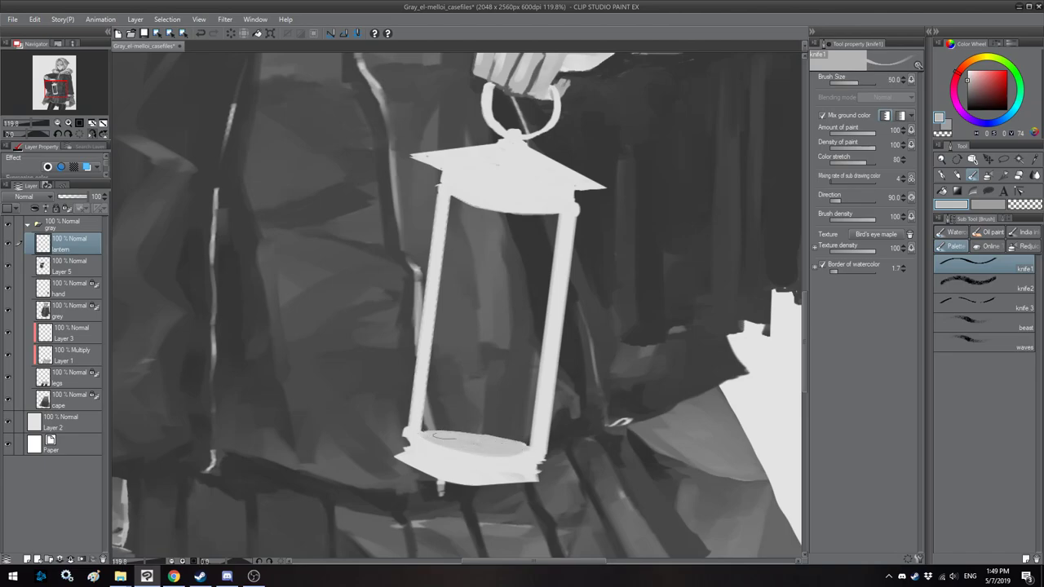
Step: Sample the lantern's near-white and refine the curved lower edge of the roof band
{"action": "scroll", "coordinate": [503, 239], "scroll_direction": "up", "scroll_amount": 1}
{"action": "left_click", "coordinate": [539, 234], "text": "alt"}
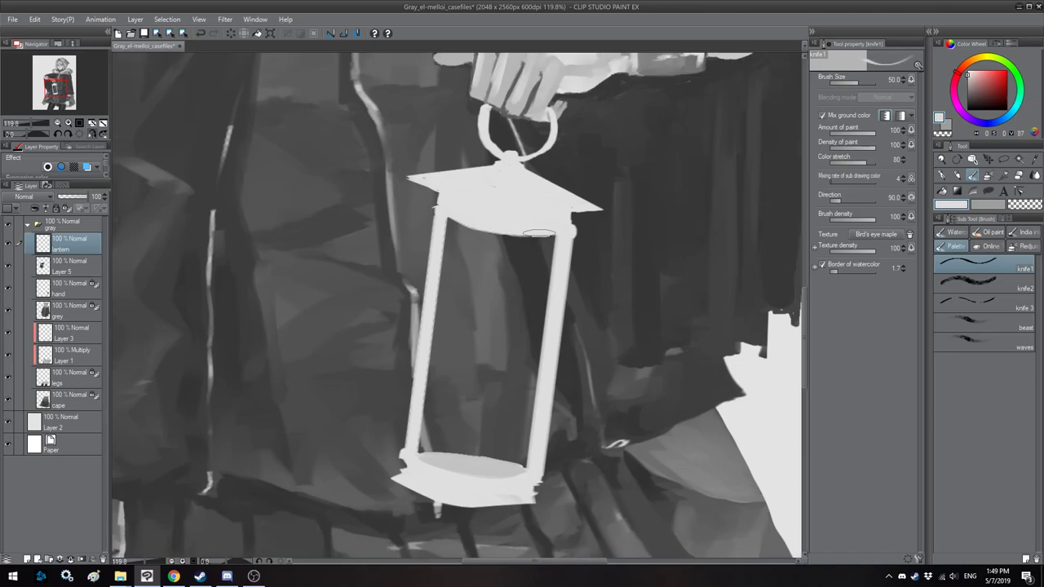
{"action": "left_click_drag", "start_coordinate": [515, 378], "coordinate": [506, 359]}
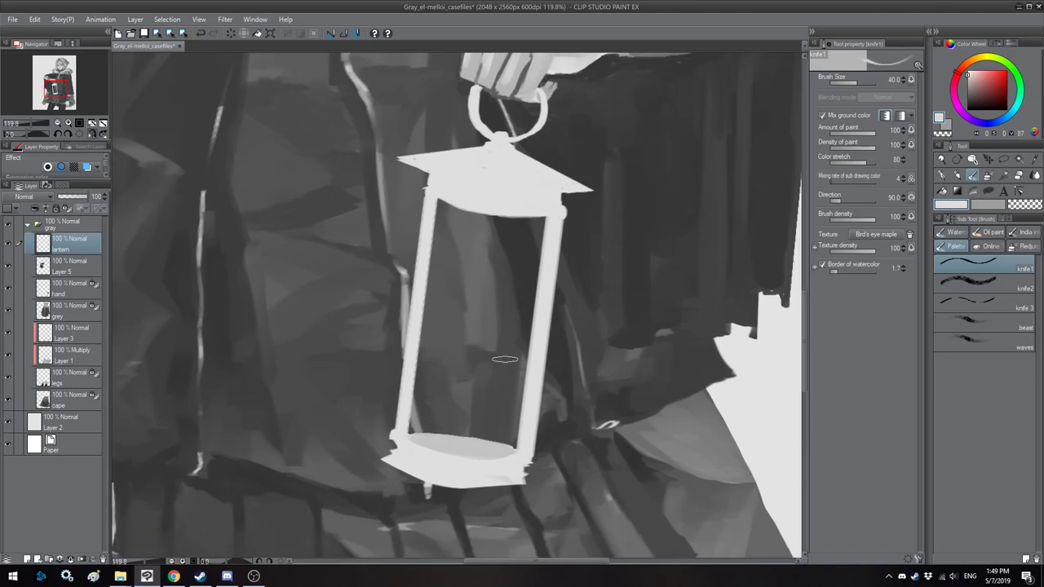
Step: Shade the lantern's inner floor ellipse and the groove between the base tiers with a mid grey, using the knife1 brush
{"action": "left_click", "coordinate": [970, 91]}
{"action": "key", "text": "bracketright"}
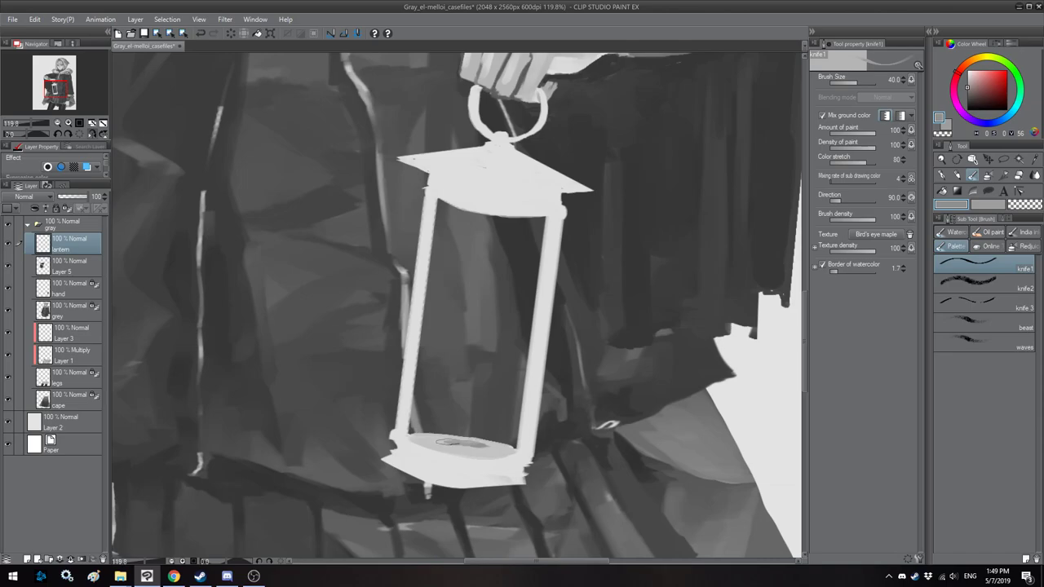
{"action": "mouse_move", "coordinate": [464, 442]}
{"action": "left_mouse_down"}
{"action": "mouse_move", "coordinate": [494, 448]}
{"action": "mouse_move", "coordinate": [439, 438]}
{"action": "mouse_move", "coordinate": [499, 451]}
{"action": "left_mouse_up"}
{"action": "mouse_move", "coordinate": [425, 439]}
{"action": "left_mouse_down"}
{"action": "mouse_move", "coordinate": [489, 448]}
{"action": "mouse_move", "coordinate": [513, 468]}
{"action": "mouse_move", "coordinate": [398, 452]}
{"action": "left_mouse_up"}
{"action": "key", "text": "bracketleft"}
{"action": "key", "text": "bracketleft"}
{"action": "left_click_drag", "start_coordinate": [517, 470], "coordinate": [431, 463]}
Step: Shade the lantern's pointed roof with mid-grey strokes, leaving a lighter area near the peak
{"action": "left_click_drag", "start_coordinate": [553, 250], "coordinate": [509, 379]}
{"action": "key", "text": "bracketright"}
{"action": "key", "text": "bracketright"}
{"action": "key", "text": "bracketright"}
{"action": "key", "text": "bracketright"}
{"action": "mouse_move", "coordinate": [525, 319]}
{"action": "left_mouse_down"}
{"action": "mouse_move", "coordinate": [520, 317]}
{"action": "mouse_move", "coordinate": [395, 298]}
{"action": "mouse_move", "coordinate": [527, 316]}
{"action": "mouse_move", "coordinate": [501, 301]}
{"action": "mouse_move", "coordinate": [512, 314]}
{"action": "mouse_move", "coordinate": [376, 291]}
{"action": "mouse_move", "coordinate": [428, 285]}
{"action": "mouse_move", "coordinate": [410, 297]}
{"action": "mouse_move", "coordinate": [458, 283]}
{"action": "left_mouse_up"}
{"action": "key", "text": "bracketleft"}
{"action": "key", "text": "bracketleft"}
{"action": "key", "text": "bracketleft"}
{"action": "key", "text": "bracketleft"}
{"action": "key", "text": "bracketleft"}
{"action": "key", "text": "bracketright"}
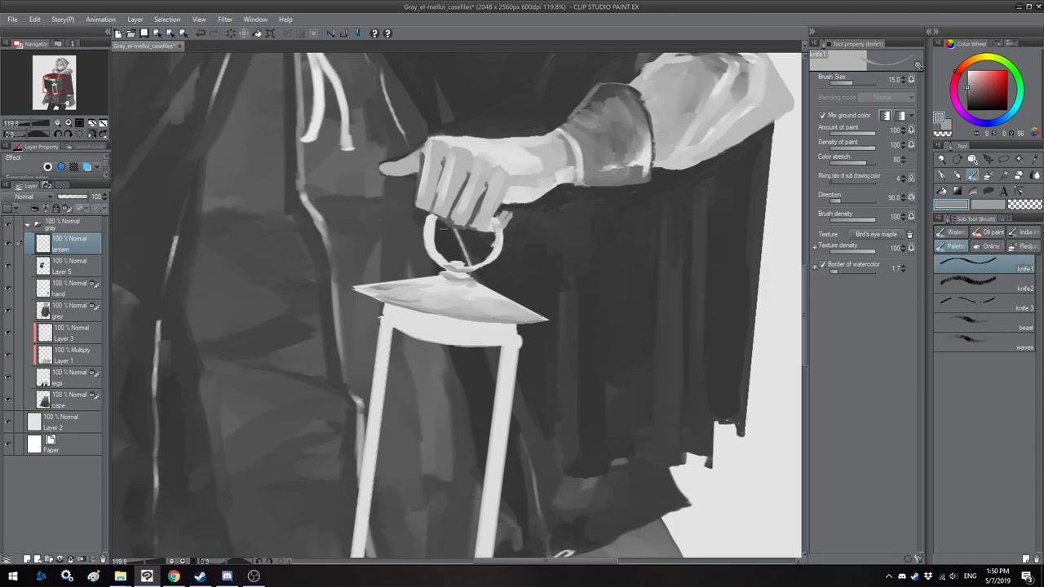
Step: Shade the hanging ring at brush size 15, and paint the curved underside of the roof band grey
{"action": "left_click_drag", "start_coordinate": [430, 217], "coordinate": [427, 223]}
{"action": "left_click_drag", "start_coordinate": [481, 246], "coordinate": [503, 230]}
{"action": "key", "text": "bracketright"}
{"action": "mouse_move", "coordinate": [520, 323]}
{"action": "left_mouse_down"}
{"action": "mouse_move", "coordinate": [540, 323]}
{"action": "mouse_move", "coordinate": [416, 311]}
{"action": "mouse_move", "coordinate": [532, 320]}
{"action": "mouse_move", "coordinate": [465, 321]}
{"action": "left_mouse_up"}
{"action": "key", "text": "bracketright"}
{"action": "key", "text": "bracketright"}
{"action": "key", "text": "bracketright"}
{"action": "mouse_move", "coordinate": [530, 373]}
{"action": "left_mouse_down"}
{"action": "mouse_move", "coordinate": [582, 217]}
{"action": "mouse_move", "coordinate": [561, 192]}
{"action": "left_mouse_up"}
{"action": "left_click_drag", "start_coordinate": [568, 136], "coordinate": [547, 264]}
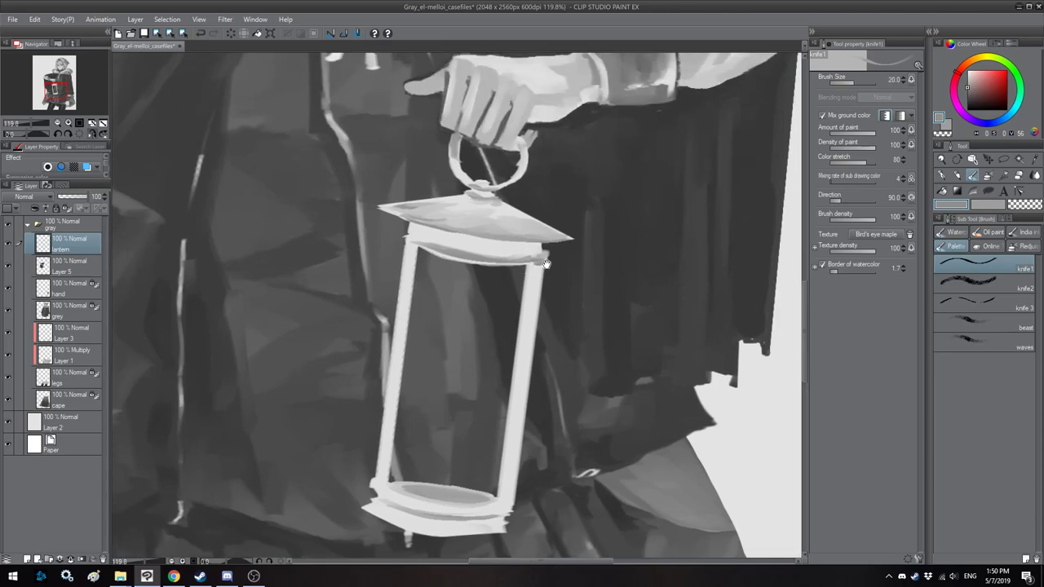
{"action": "mouse_move", "coordinate": [571, 189]}
{"action": "left_mouse_down"}
{"action": "mouse_move", "coordinate": [547, 229]}
{"action": "mouse_move", "coordinate": [535, 226]}
{"action": "left_mouse_up"}
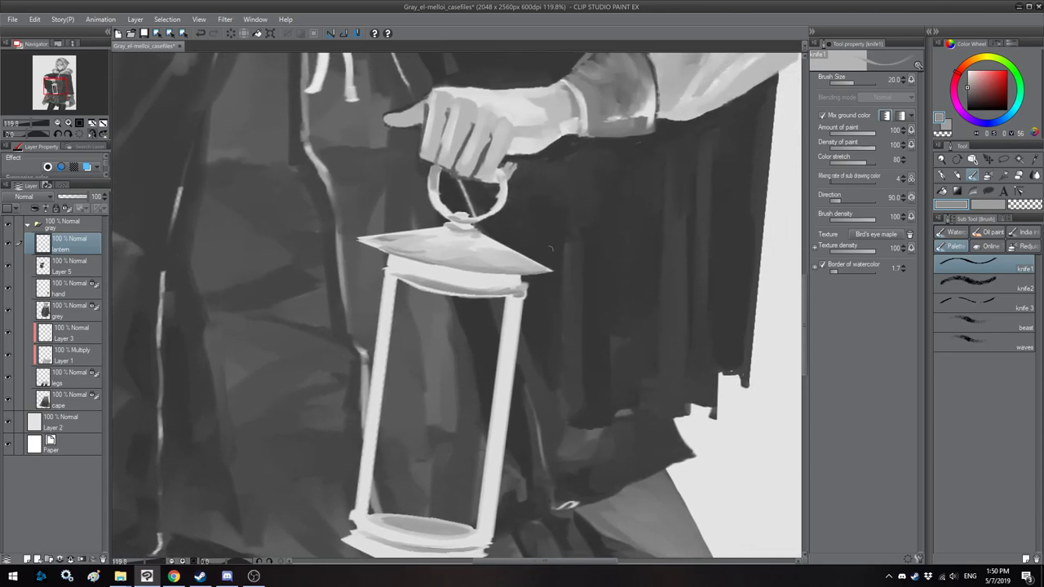
Step: Select the lantern body below the roof with the Lasso marquee, enlarge and slightly rotate it, and place it lower
{"action": "left_click", "coordinate": [1003, 160]}
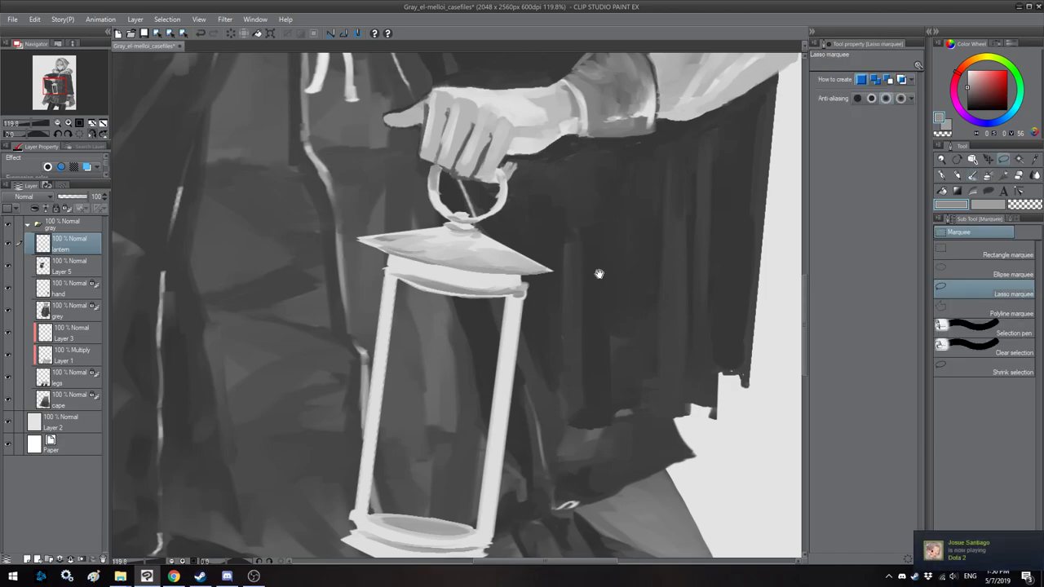
{"action": "left_click_drag", "start_coordinate": [594, 275], "coordinate": [611, 233]}
{"action": "scroll", "coordinate": [590, 291], "scroll_direction": "down", "scroll_amount": 2}
{"action": "scroll", "coordinate": [590, 290], "scroll_direction": "down", "scroll_amount": 3}
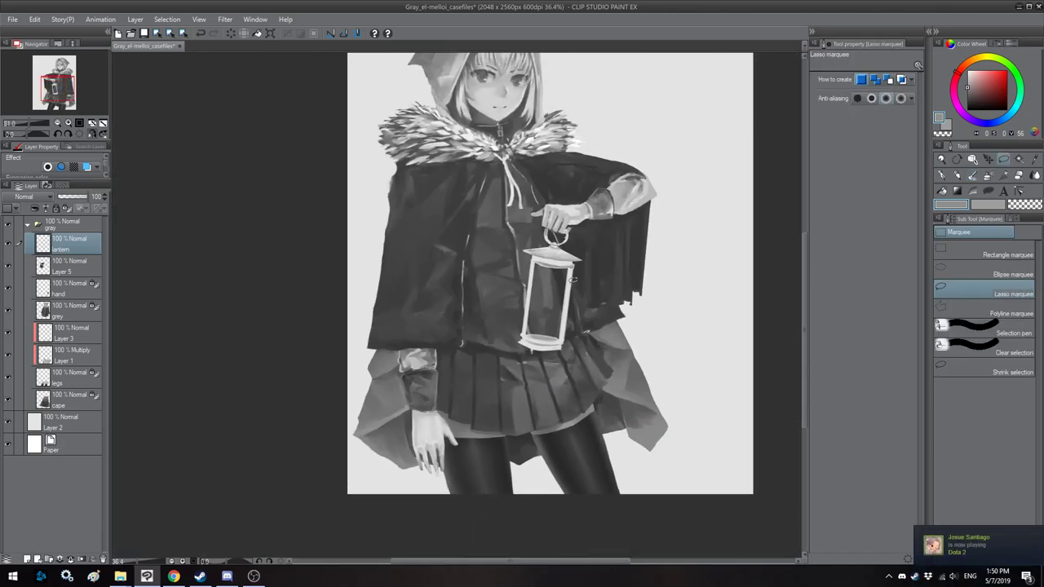
{"action": "scroll", "coordinate": [608, 283], "scroll_direction": "up", "scroll_amount": 3}
{"action": "left_click_drag", "start_coordinate": [609, 283], "coordinate": [566, 277]}
{"action": "left_click_drag", "start_coordinate": [661, 276], "coordinate": [644, 237]}
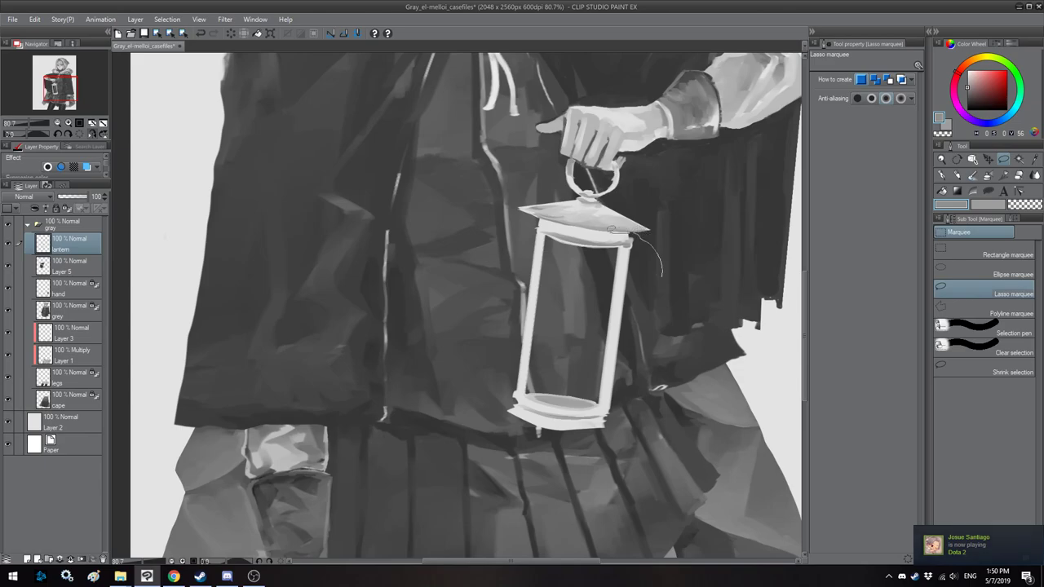
{"action": "mouse_move", "coordinate": [471, 328]}
{"action": "left_mouse_down"}
{"action": "mouse_move", "coordinate": [674, 388]}
{"action": "mouse_move", "coordinate": [687, 346]}
{"action": "left_mouse_up"}
{"action": "scroll", "coordinate": [616, 234], "scroll_direction": "down", "scroll_amount": 3}
{"action": "key", "text": "ctrl+shift+t"}
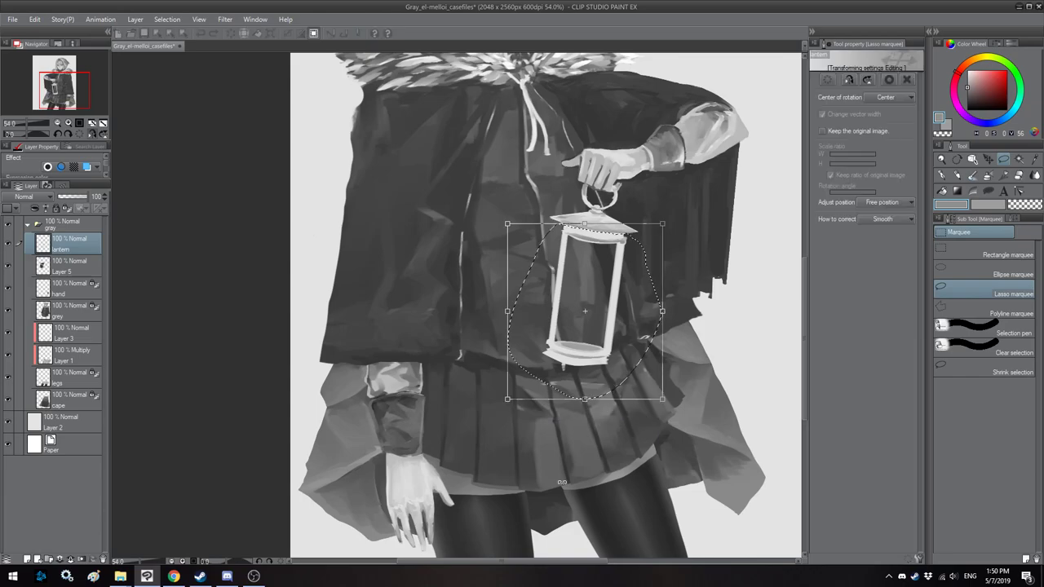
{"action": "left_click_drag", "start_coordinate": [507, 399], "coordinate": [469, 443]}
{"action": "scroll", "coordinate": [554, 307], "scroll_direction": "down", "scroll_amount": 2}
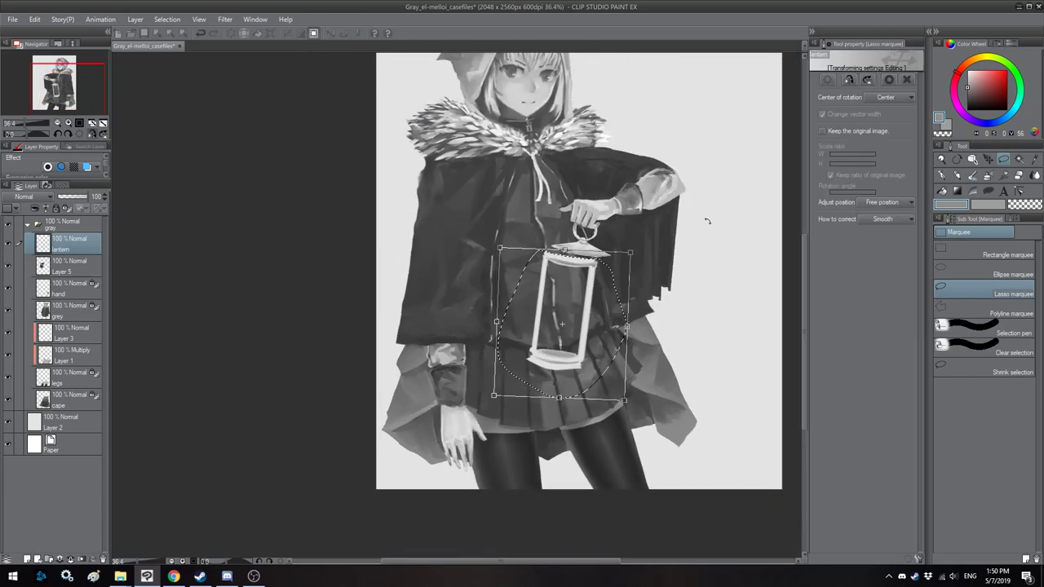
{"action": "left_click_drag", "start_coordinate": [598, 283], "coordinate": [599, 295]}
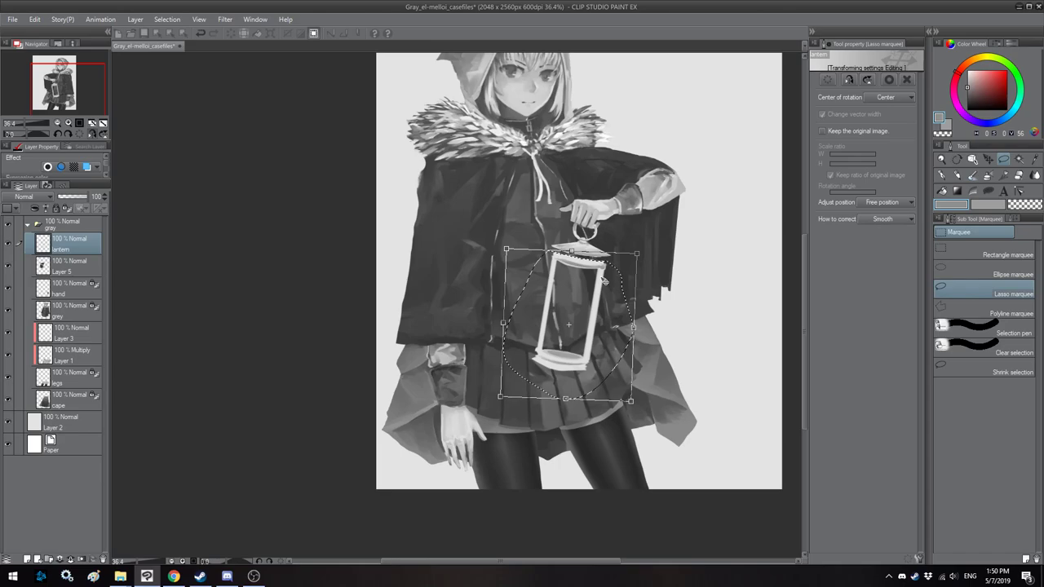
{"action": "key", "text": "Return"}
{"action": "scroll", "coordinate": [578, 231], "scroll_direction": "up", "scroll_amount": 1}
{"action": "scroll", "coordinate": [577, 231], "scroll_direction": "up", "scroll_amount": 4}
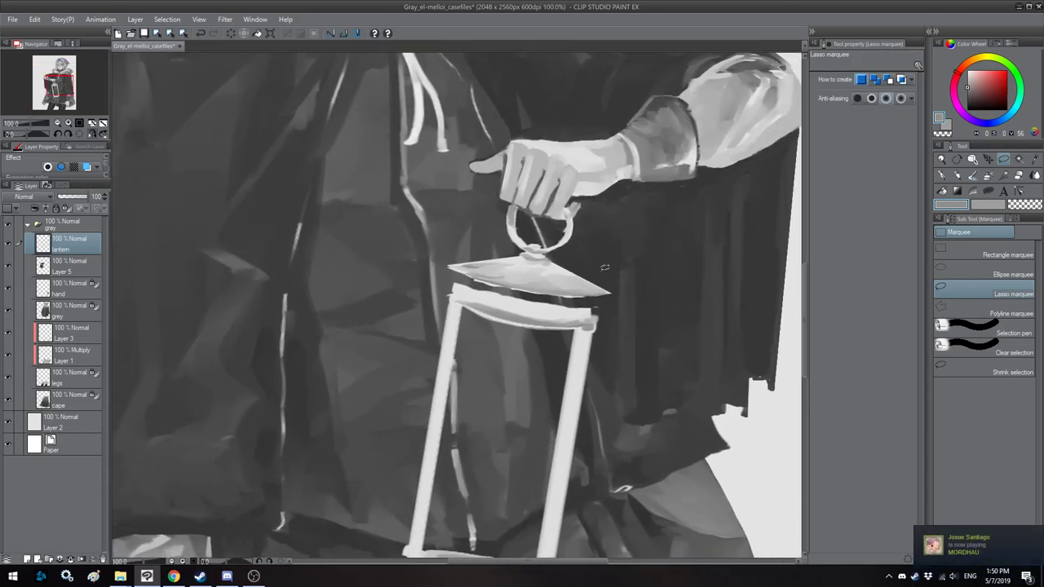
Step: Lasso the roof piece, shrink it into a small cap directly beneath the hanging ring, and deselect
{"action": "mouse_move", "coordinate": [588, 259]}
{"action": "left_mouse_down"}
{"action": "mouse_move", "coordinate": [640, 298]}
{"action": "mouse_move", "coordinate": [591, 299]}
{"action": "left_mouse_up"}
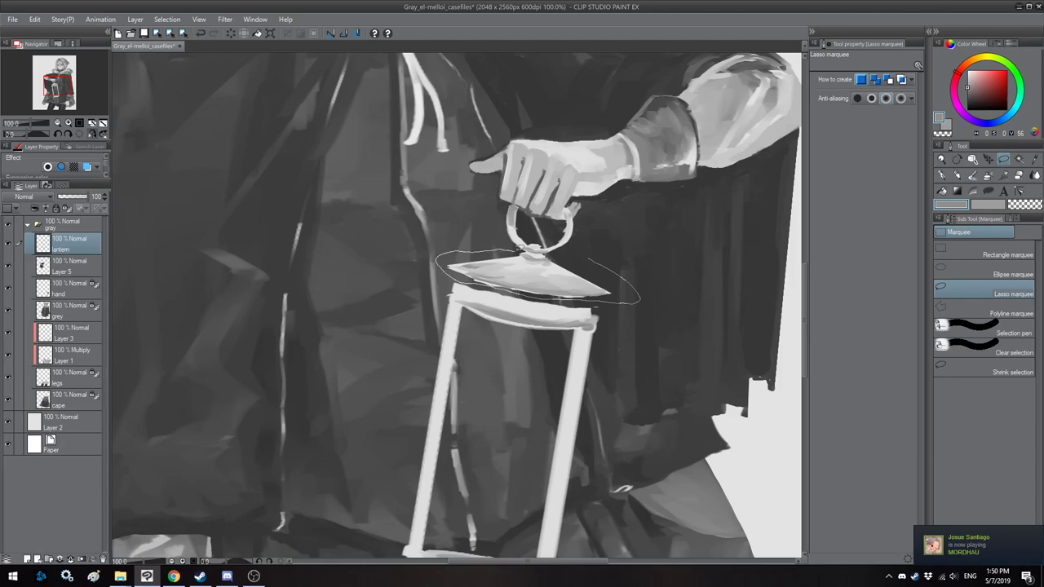
{"action": "left_click_drag", "start_coordinate": [588, 259], "coordinate": [603, 269]}
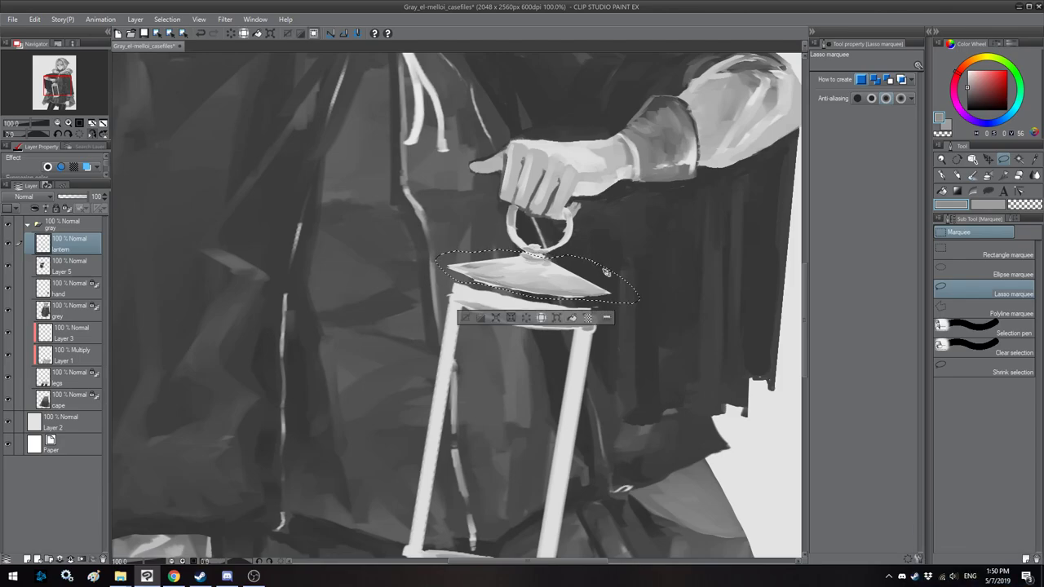
{"action": "key", "text": "minus"}
{"action": "key", "text": "ctrl+t"}
{"action": "scroll", "coordinate": [592, 241], "scroll_direction": "up", "scroll_amount": 3}
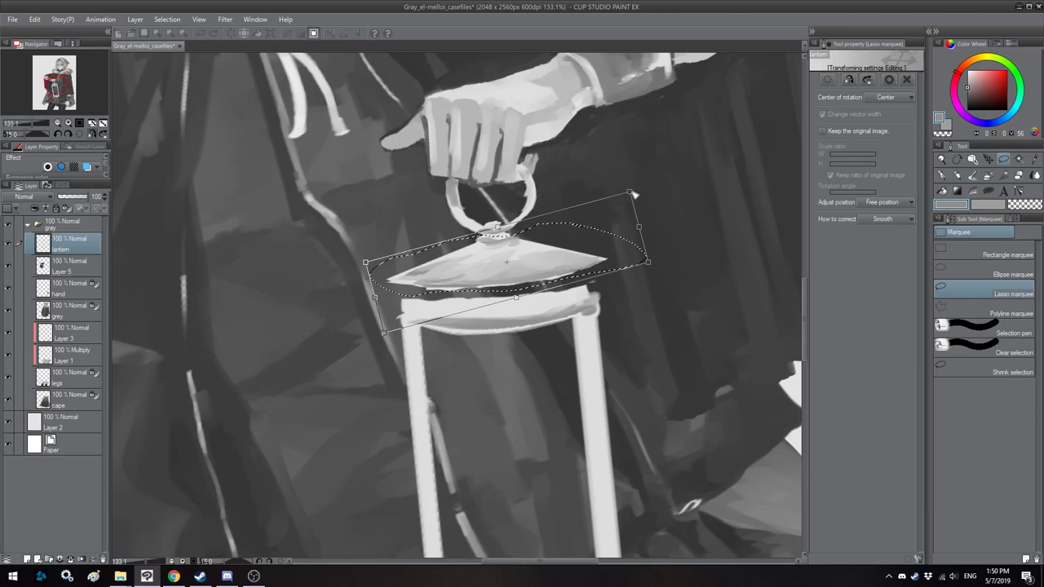
{"action": "mouse_move", "coordinate": [630, 193]}
{"action": "left_mouse_down"}
{"action": "mouse_move", "coordinate": [576, 221]}
{"action": "mouse_move", "coordinate": [571, 249]}
{"action": "mouse_move", "coordinate": [536, 270]}
{"action": "mouse_move", "coordinate": [514, 274]}
{"action": "mouse_move", "coordinate": [517, 252]}
{"action": "left_mouse_up"}
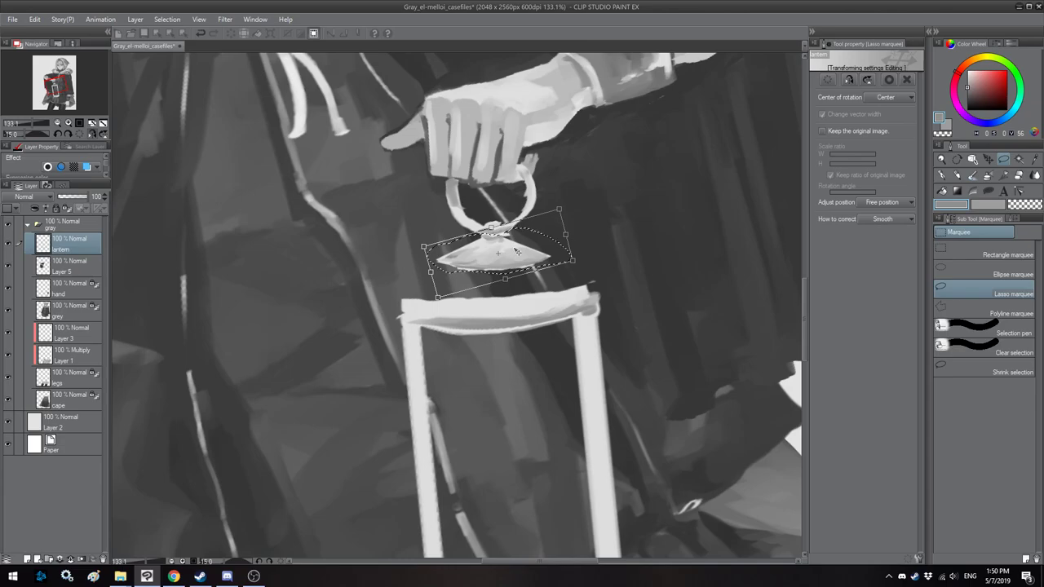
{"action": "key", "text": "Return"}
{"action": "key", "text": "ctrl+d"}
{"action": "left_click_drag", "start_coordinate": [562, 305], "coordinate": [567, 284]}
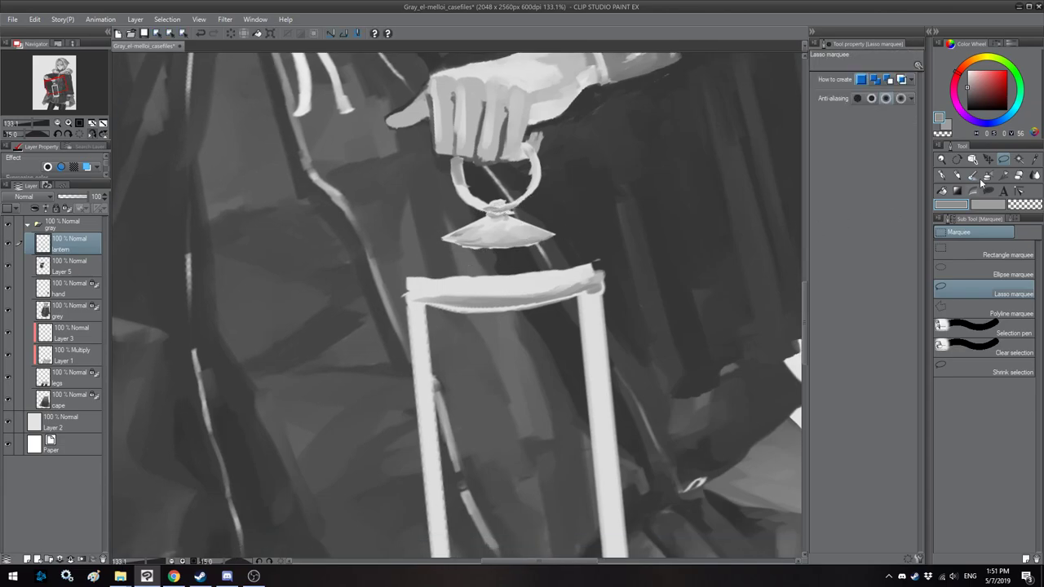
Step: Paint a mid-grey neck with the knife1 brush between the small cap and the band, and clean the band's upper edge in near-white
{"action": "left_click", "coordinate": [972, 177]}
{"action": "left_click", "coordinate": [523, 224], "text": "alt"}
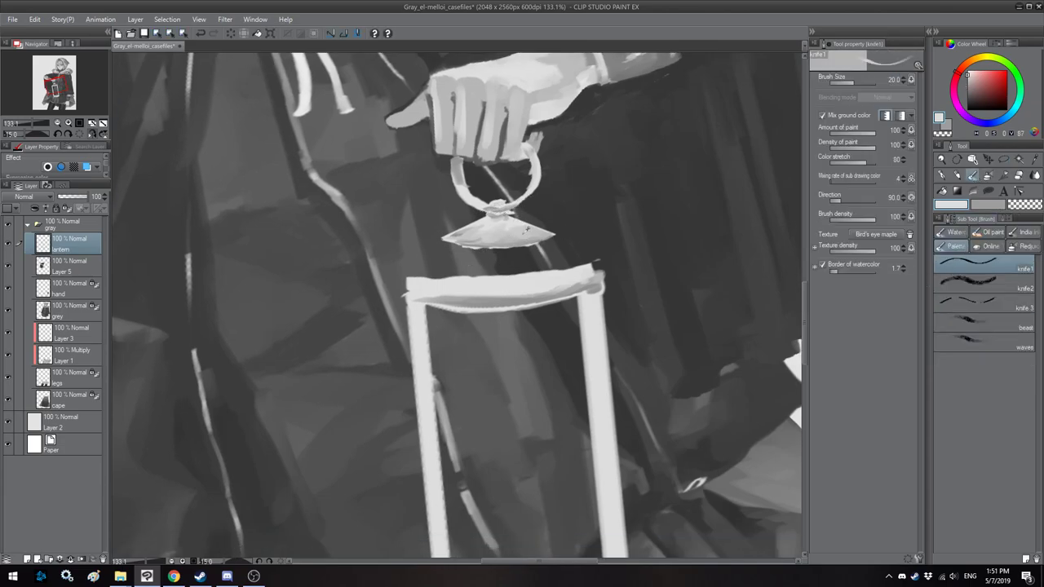
{"action": "left_click", "coordinate": [538, 238], "text": "alt"}
{"action": "key", "text": "["}
{"action": "mouse_move", "coordinate": [529, 242]}
{"action": "left_mouse_down"}
{"action": "mouse_move", "coordinate": [518, 269]}
{"action": "mouse_move", "coordinate": [493, 249]}
{"action": "mouse_move", "coordinate": [453, 261]}
{"action": "left_mouse_up"}
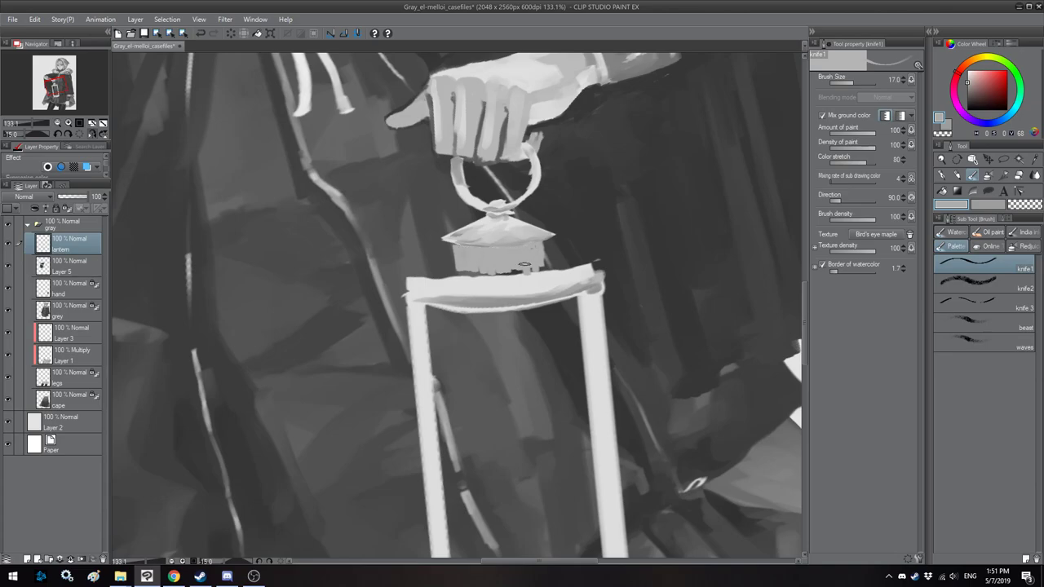
{"action": "key", "text": "]"}
{"action": "mouse_move", "coordinate": [538, 263]}
{"action": "left_mouse_down"}
{"action": "mouse_move", "coordinate": [461, 273]}
{"action": "mouse_move", "coordinate": [463, 250]}
{"action": "mouse_move", "coordinate": [479, 251]}
{"action": "left_mouse_up"}
{"action": "key", "text": "bracketleft"}
{"action": "left_click_drag", "start_coordinate": [587, 265], "coordinate": [497, 277]}
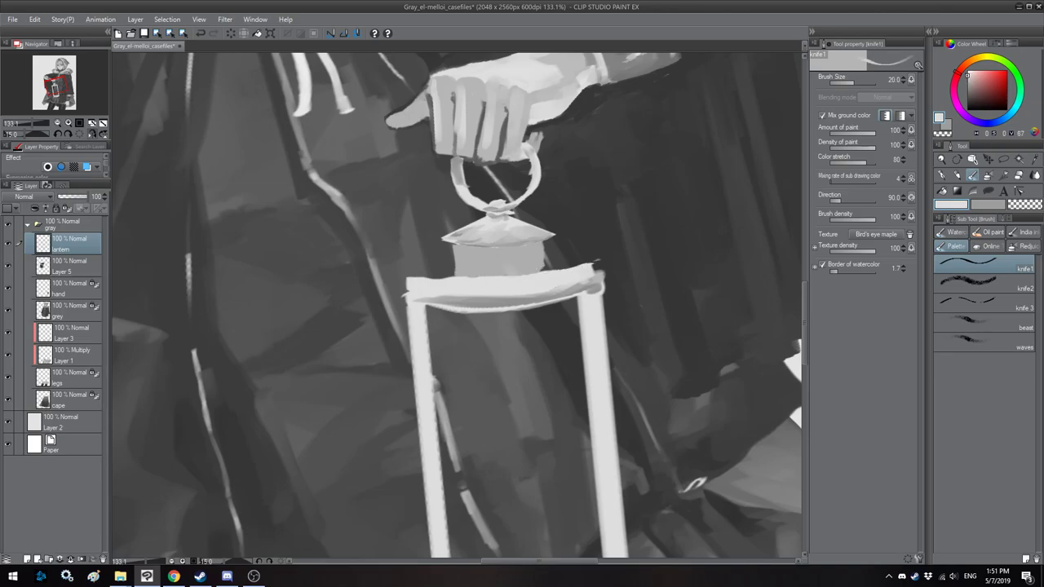
Step: Paint the band's top surface as a grey ellipse around the neck, sampling the neck's grey and using brush size 30
{"action": "key", "text": "h"}
{"action": "mouse_move", "coordinate": [426, 266]}
{"action": "left_mouse_down"}
{"action": "mouse_move", "coordinate": [551, 278]}
{"action": "mouse_move", "coordinate": [535, 280]}
{"action": "left_mouse_up"}
{"action": "left_click", "coordinate": [481, 271], "text": "alt"}
{"action": "key", "text": "bracketright"}
{"action": "key", "text": "bracketright"}
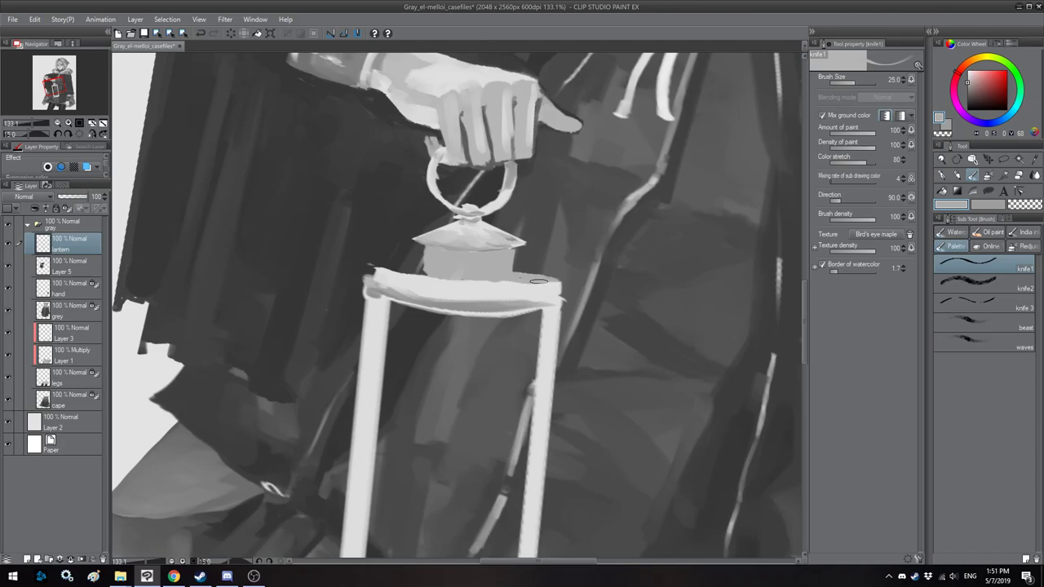
{"action": "key", "text": "minus"}
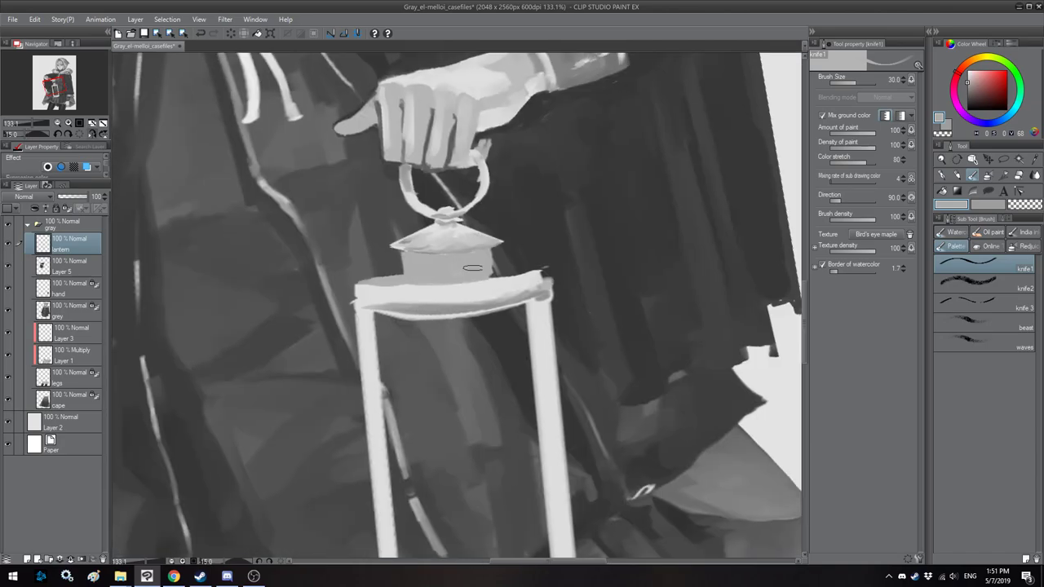
{"action": "mouse_move", "coordinate": [489, 274]}
{"action": "left_mouse_down"}
{"action": "mouse_move", "coordinate": [535, 273]}
{"action": "mouse_move", "coordinate": [459, 298]}
{"action": "left_mouse_up"}
{"action": "left_click", "coordinate": [516, 284], "text": "alt"}
{"action": "left_click", "coordinate": [502, 270], "text": "alt"}
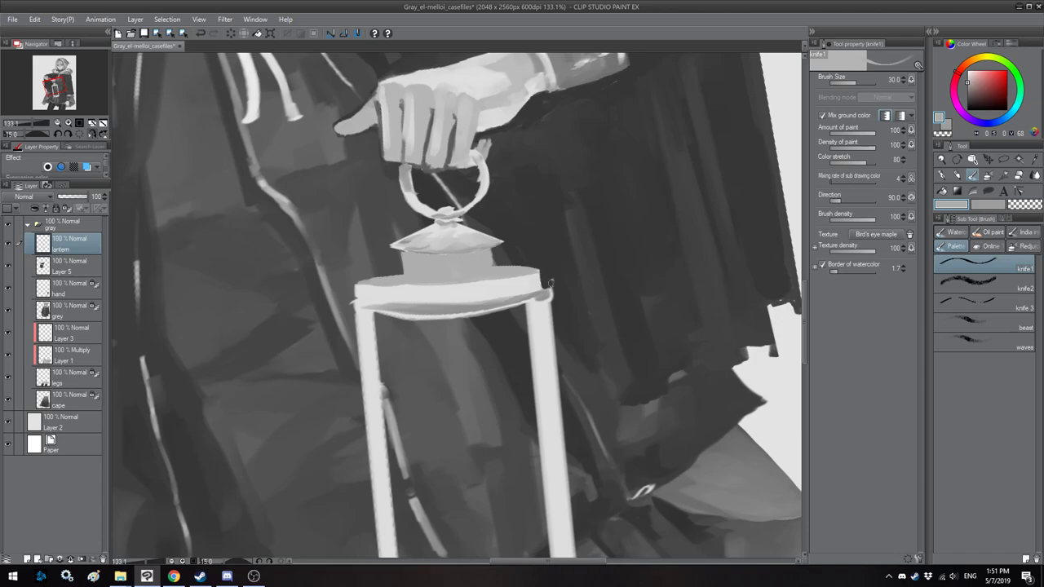
Step: Trim the stray paint at the band's ends and add round grey joints above both posts at brush size 15
{"action": "key", "text": "h"}
{"action": "left_click_drag", "start_coordinate": [559, 281], "coordinate": [551, 272]}
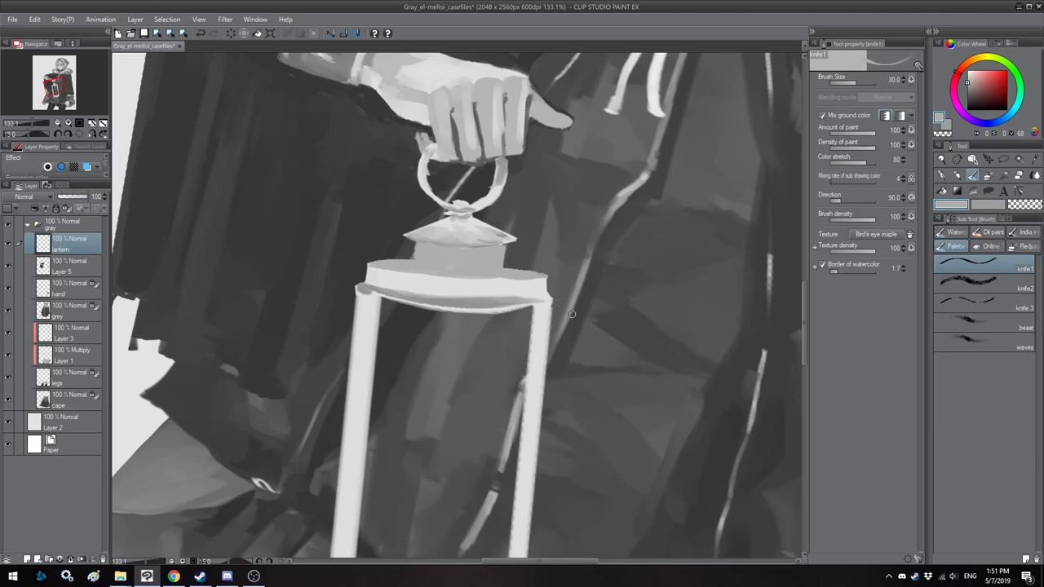
{"action": "left_click_drag", "start_coordinate": [535, 300], "coordinate": [553, 237]}
{"action": "key", "text": "bracketleft"}
{"action": "key", "text": "bracketleft"}
{"action": "left_click_drag", "start_coordinate": [396, 226], "coordinate": [389, 228]}
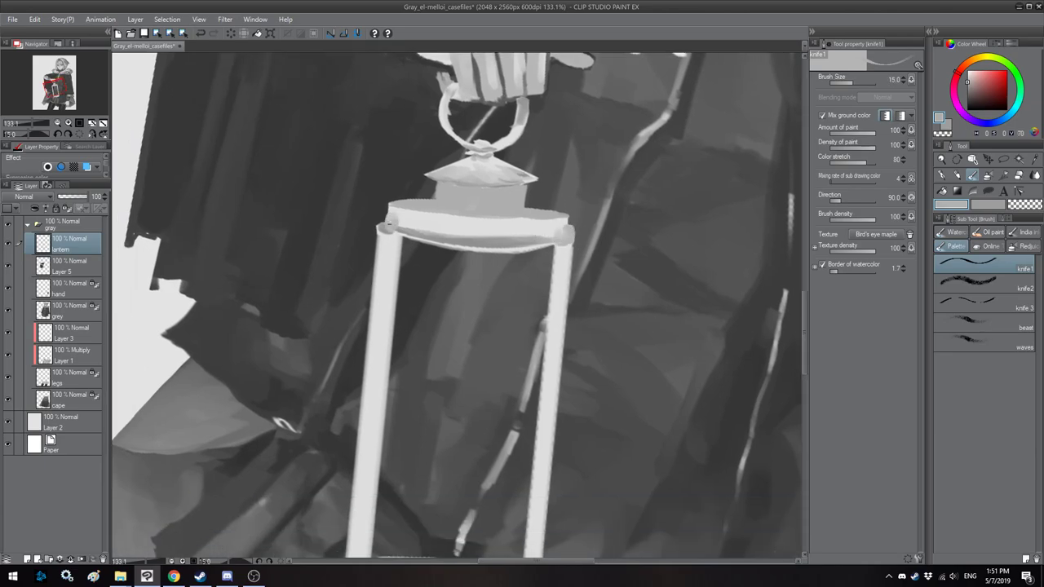
Step: Slim the thicker lantern post by trimming along its full inner edge at brush size 15
{"action": "left_click", "coordinate": [404, 226], "text": "alt"}
{"action": "left_click_drag", "start_coordinate": [468, 222], "coordinate": [565, 136]}
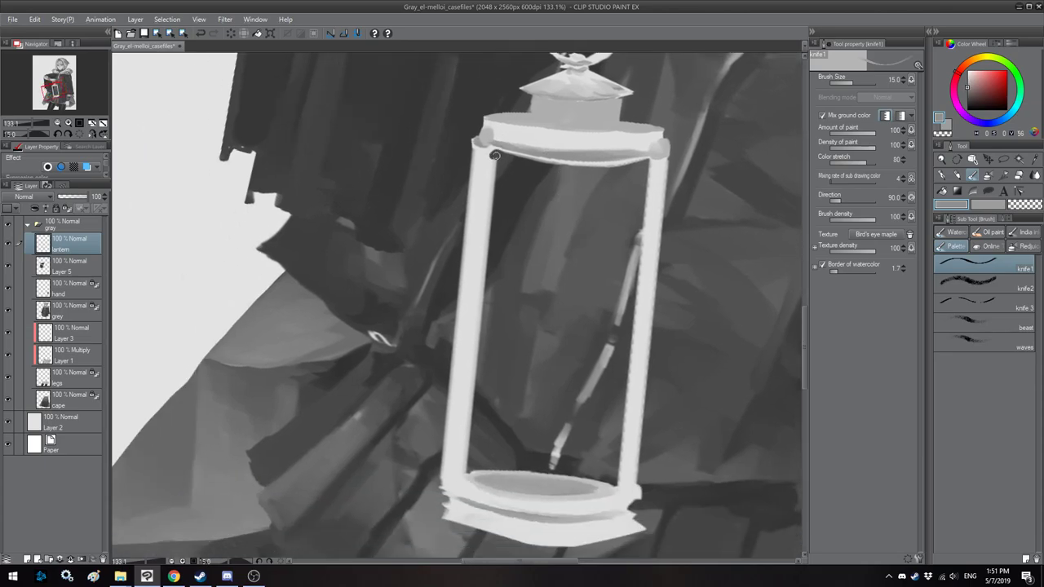
{"action": "left_click_drag", "start_coordinate": [494, 155], "coordinate": [473, 467]}
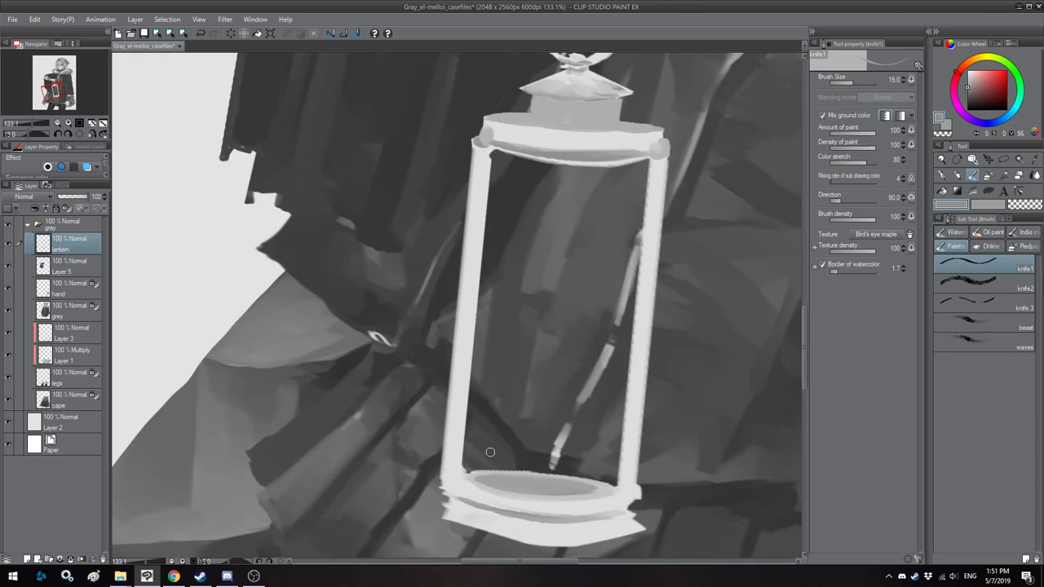
{"action": "left_click_drag", "start_coordinate": [489, 155], "coordinate": [461, 466]}
{"action": "left_click_drag", "start_coordinate": [491, 160], "coordinate": [463, 464]}
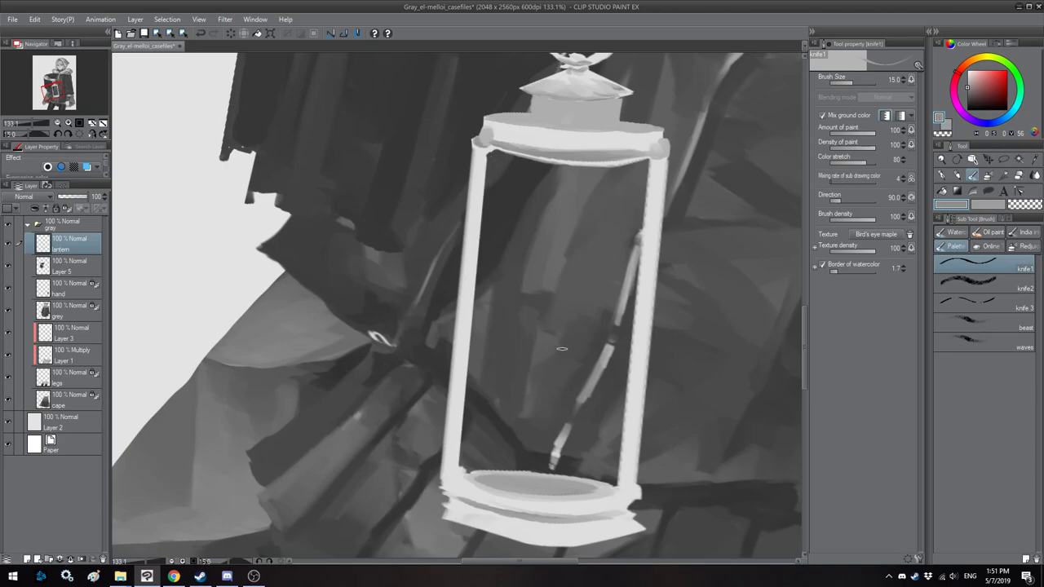
Step: Trim the uneven outer corners of the base where the posts meet it, keeping brush size 15
{"action": "scroll", "coordinate": [562, 349], "scroll_direction": "down", "scroll_amount": 3}
{"action": "key", "text": "h"}
{"action": "key", "text": "h"}
{"action": "scroll", "coordinate": [563, 349], "scroll_direction": "up", "scroll_amount": 4}
{"action": "left_click_drag", "start_coordinate": [575, 350], "coordinate": [556, 231]}
{"action": "left_click_drag", "start_coordinate": [631, 415], "coordinate": [634, 439]}
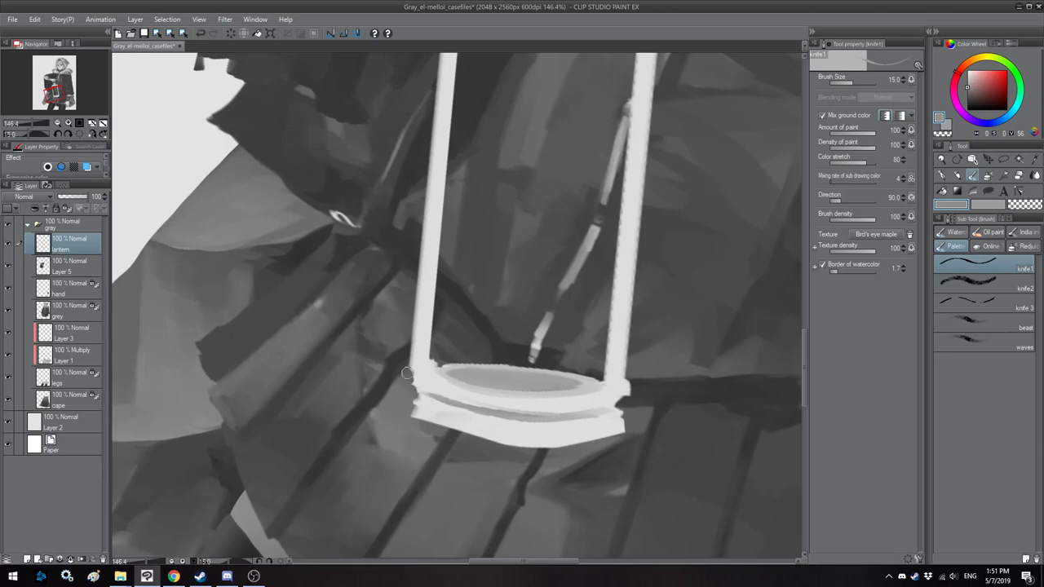
{"action": "left_click_drag", "start_coordinate": [628, 386], "coordinate": [632, 392]}
Step: Clean the curved lower edge of the band into an even grey rim between the two posts
{"action": "left_click_drag", "start_coordinate": [553, 347], "coordinate": [532, 390]}
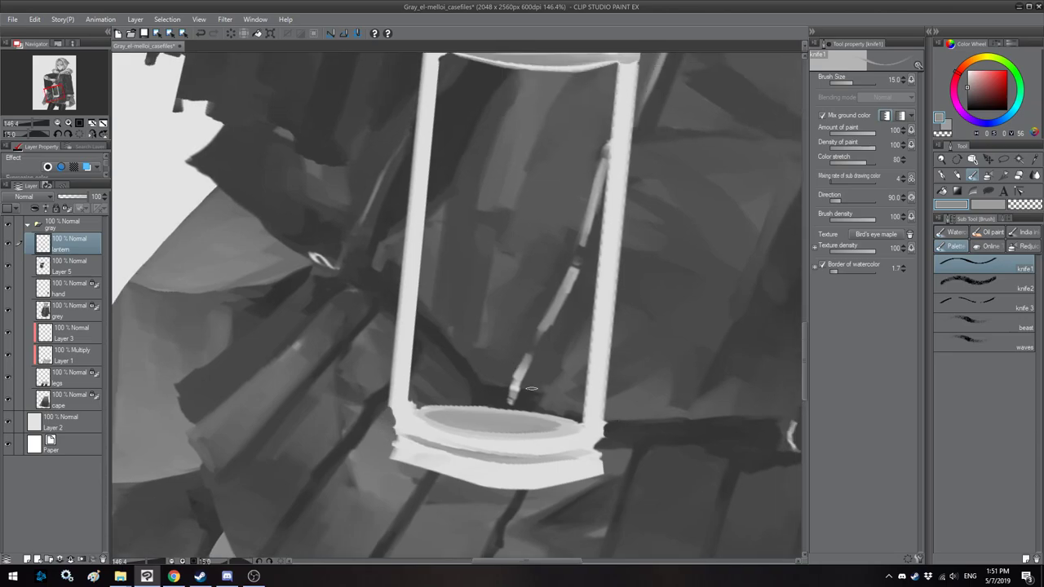
{"action": "left_click_drag", "start_coordinate": [564, 310], "coordinate": [502, 502]}
{"action": "mouse_move", "coordinate": [518, 250]}
{"action": "left_mouse_down"}
{"action": "mouse_move", "coordinate": [440, 232]}
{"action": "mouse_move", "coordinate": [415, 240]}
{"action": "left_mouse_up"}
{"action": "mouse_move", "coordinate": [457, 233]}
{"action": "left_mouse_down"}
{"action": "mouse_move", "coordinate": [483, 219]}
{"action": "mouse_move", "coordinate": [440, 227]}
{"action": "mouse_move", "coordinate": [424, 364]}
{"action": "left_mouse_up"}
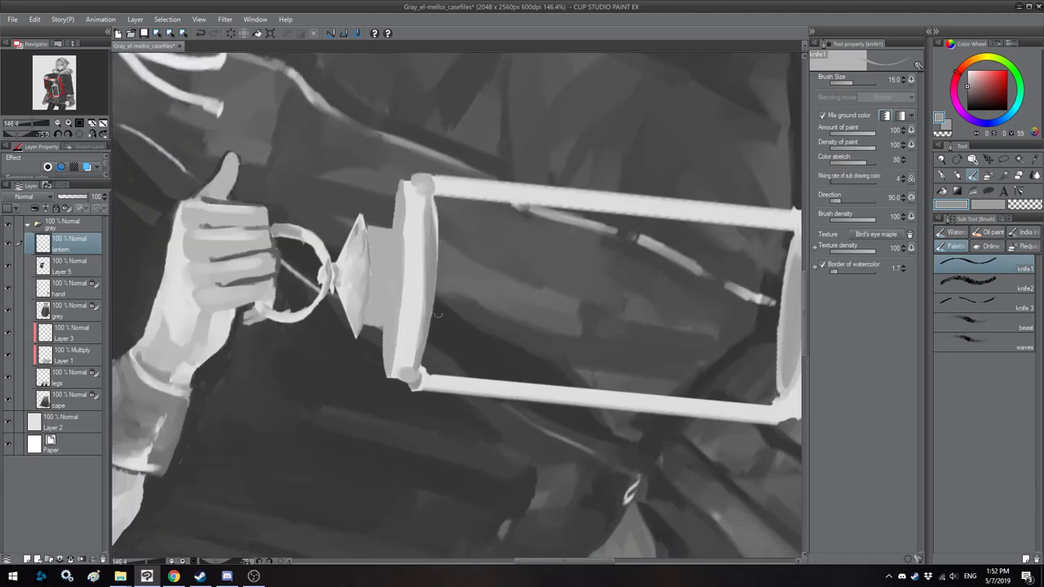
{"action": "mouse_move", "coordinate": [446, 221]}
{"action": "left_mouse_down"}
{"action": "mouse_move", "coordinate": [381, 245]}
{"action": "mouse_move", "coordinate": [354, 242]}
{"action": "mouse_move", "coordinate": [466, 168]}
{"action": "left_mouse_up"}
{"action": "scroll", "coordinate": [354, 243], "scroll_direction": "down", "scroll_amount": 3}
{"action": "scroll", "coordinate": [329, 345], "scroll_direction": "up", "scroll_amount": 2}
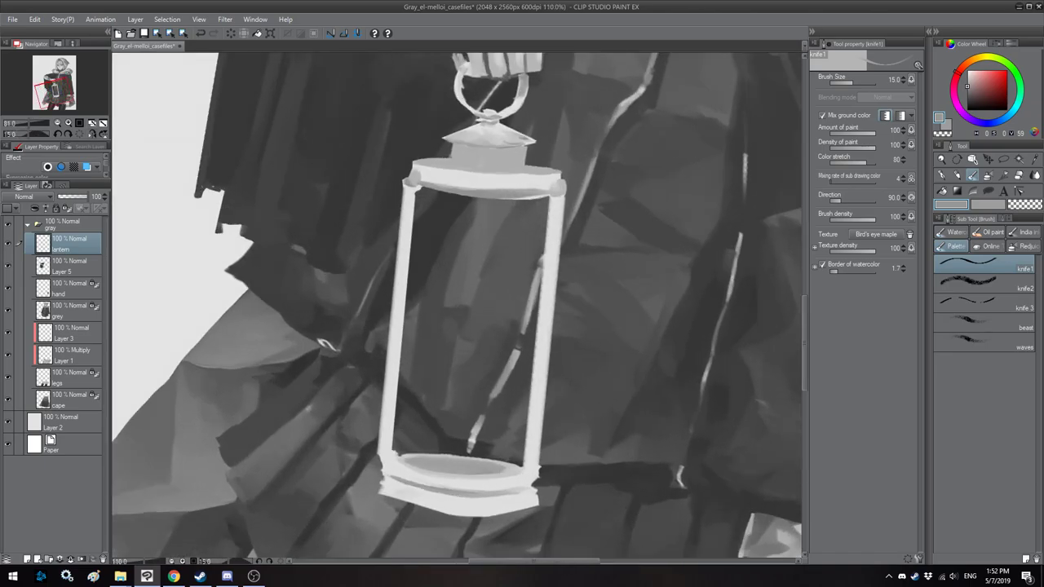
{"action": "left_click_drag", "start_coordinate": [329, 345], "coordinate": [464, 354]}
{"action": "key", "text": "h"}
{"action": "mouse_move", "coordinate": [414, 314]}
{"action": "left_mouse_down"}
{"action": "mouse_move", "coordinate": [422, 266]}
{"action": "mouse_move", "coordinate": [410, 263]}
{"action": "left_mouse_up"}
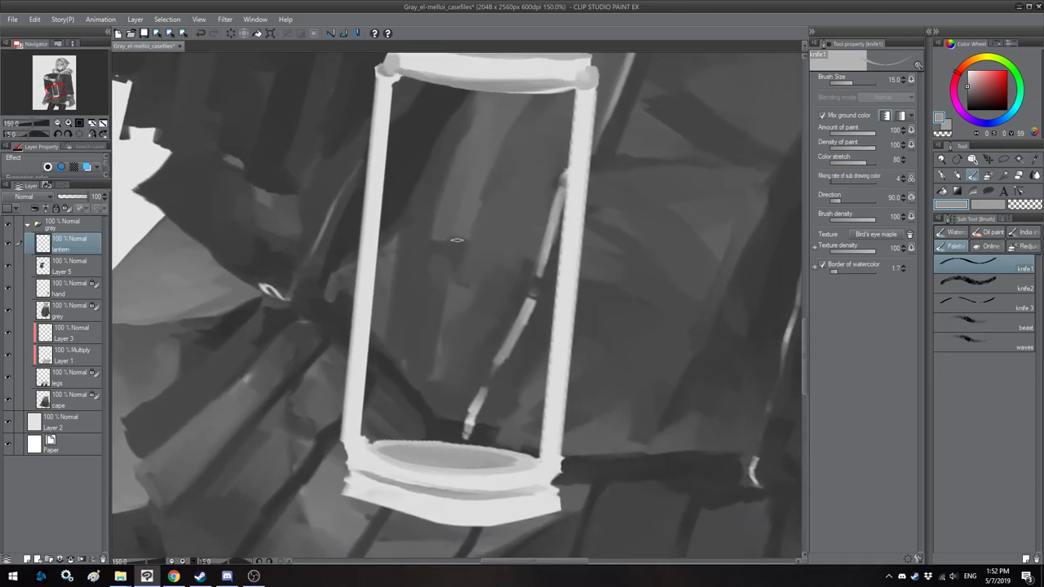
Step: Paint small near-white bracket ornaments hanging along the band's lower edge with a fine knife1 brush
{"action": "mouse_move", "coordinate": [518, 88]}
{"action": "left_mouse_down"}
{"action": "mouse_move", "coordinate": [543, 154]}
{"action": "mouse_move", "coordinate": [540, 110]}
{"action": "left_mouse_up"}
{"action": "left_click", "coordinate": [514, 118], "text": "alt"}
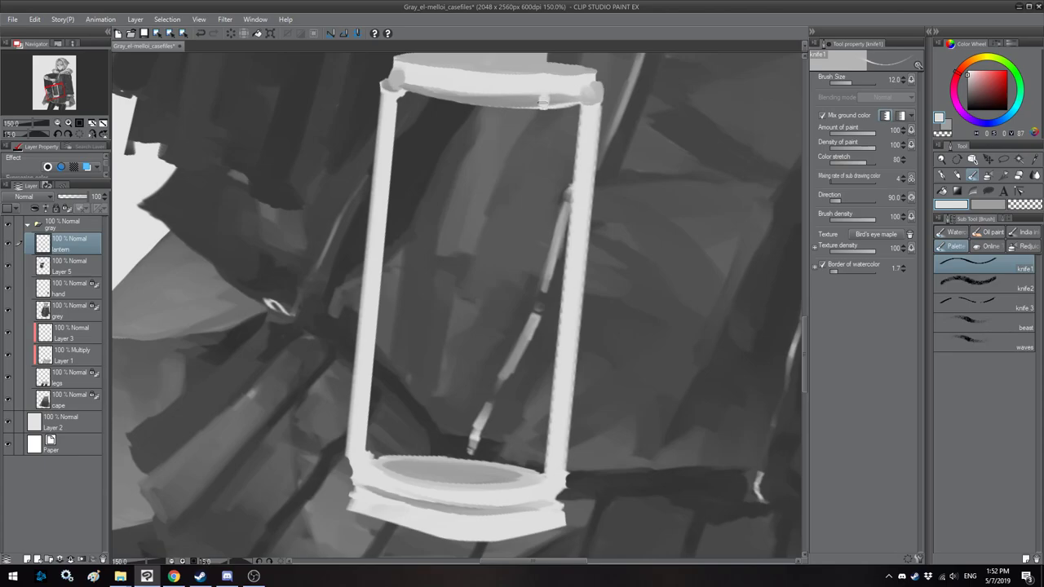
{"action": "left_click_drag", "start_coordinate": [538, 121], "coordinate": [534, 115]}
{"action": "mouse_move", "coordinate": [462, 102]}
{"action": "left_mouse_down"}
{"action": "mouse_move", "coordinate": [483, 106]}
{"action": "mouse_move", "coordinate": [410, 94]}
{"action": "left_mouse_up"}
{"action": "key", "text": "bracketright"}
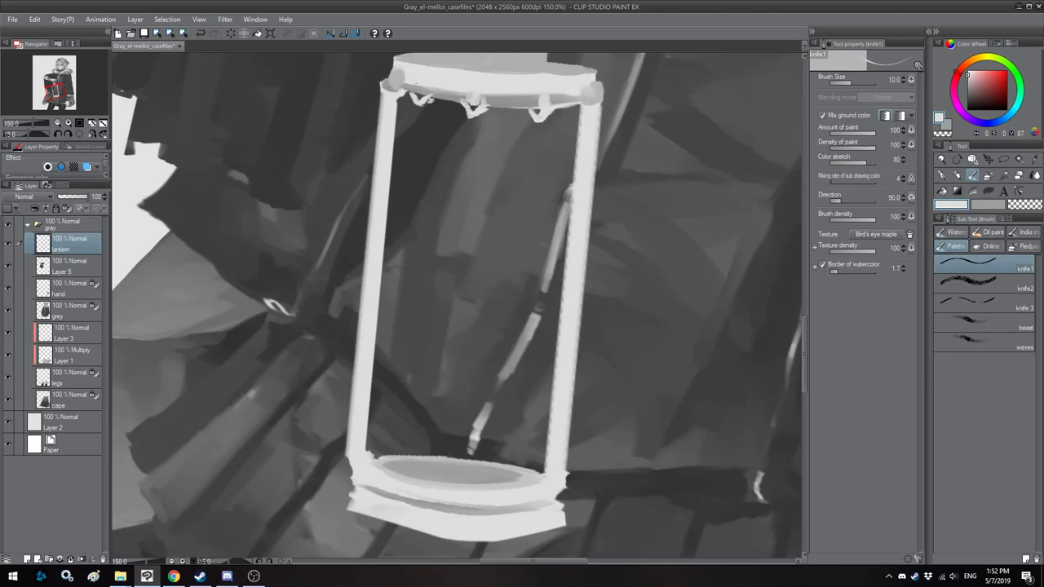
Step: Paint four thin near-white vertical bars from the bracket ornaments down to the lantern's base
{"action": "mouse_move", "coordinate": [558, 114]}
{"action": "left_mouse_down"}
{"action": "mouse_move", "coordinate": [584, 106]}
{"action": "mouse_move", "coordinate": [505, 482]}
{"action": "left_mouse_up"}
{"action": "left_click_drag", "start_coordinate": [505, 487], "coordinate": [507, 488]}
{"action": "left_click_drag", "start_coordinate": [576, 109], "coordinate": [537, 482]}
{"action": "left_click_drag", "start_coordinate": [471, 108], "coordinate": [437, 483]}
{"action": "left_click_drag", "start_coordinate": [420, 98], "coordinate": [387, 470]}
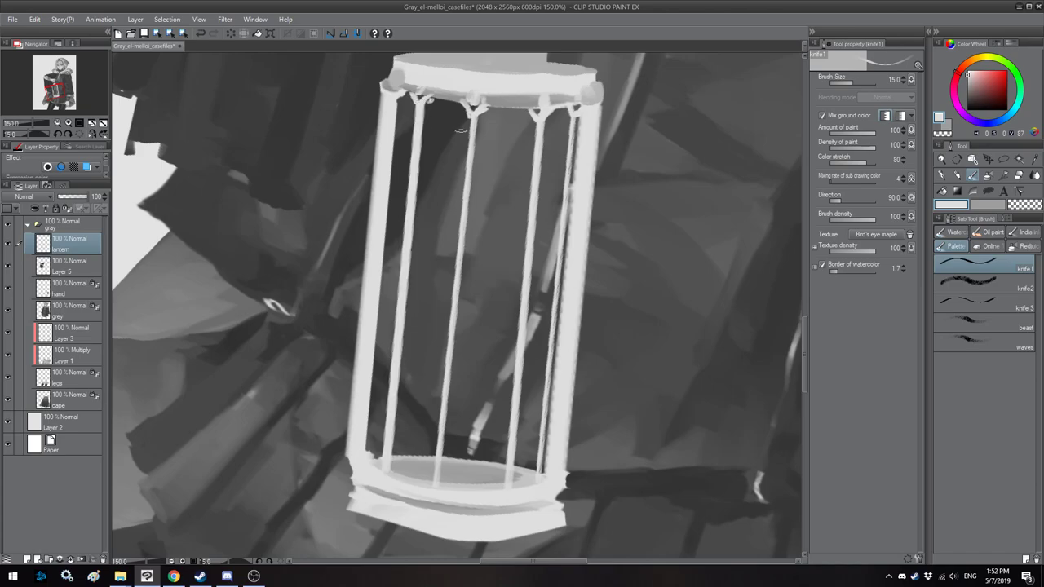
Step: Thicken the lantern's middle vertical bar from its bracket down to the base with knife1 at brush size 15
{"action": "left_click_drag", "start_coordinate": [474, 114], "coordinate": [434, 490]}
{"action": "key", "text": "bracketleft"}
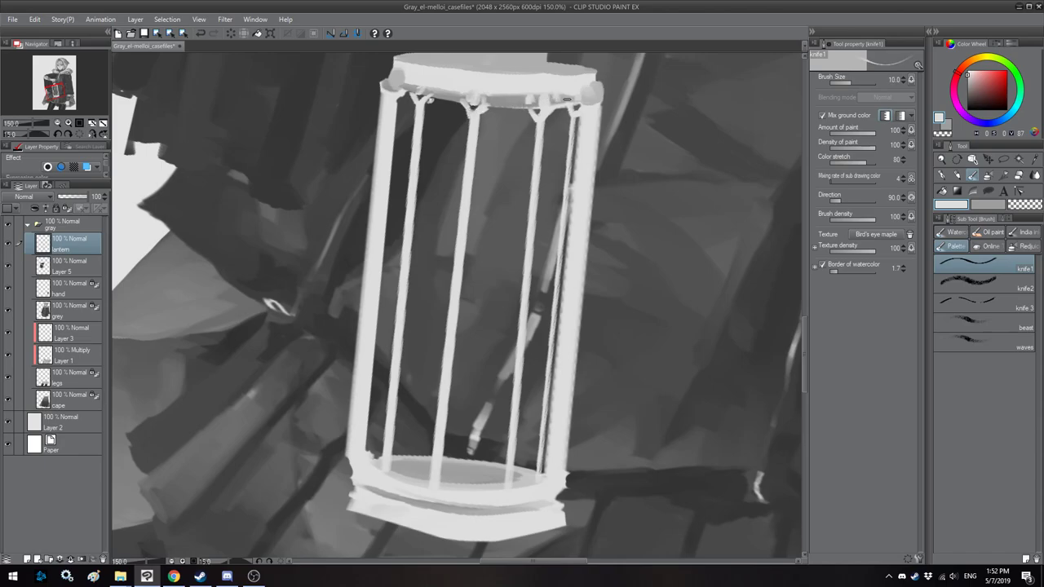
{"action": "left_click_drag", "start_coordinate": [501, 217], "coordinate": [490, 223]}
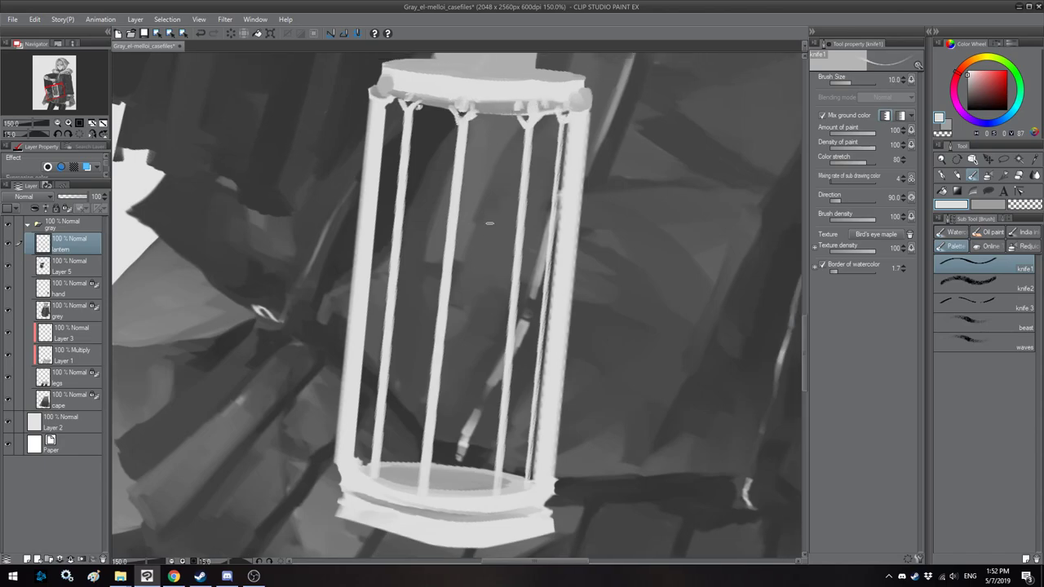
{"action": "scroll", "coordinate": [478, 217], "scroll_direction": "down", "scroll_amount": 4}
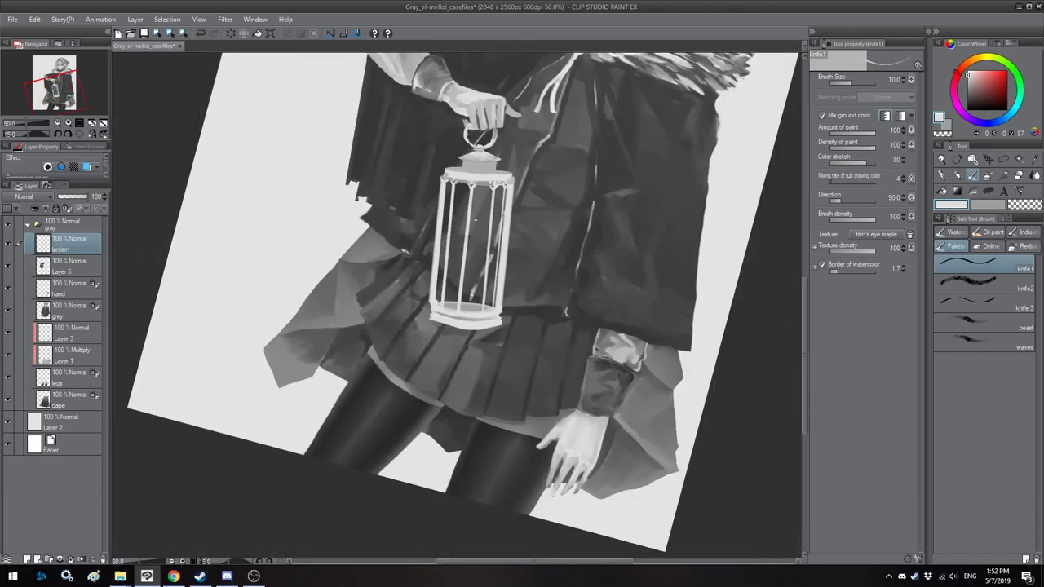
{"action": "key", "text": "ctrl+at"}
{"action": "key", "text": "h"}
{"action": "scroll", "coordinate": [475, 220], "scroll_direction": "up", "scroll_amount": 5}
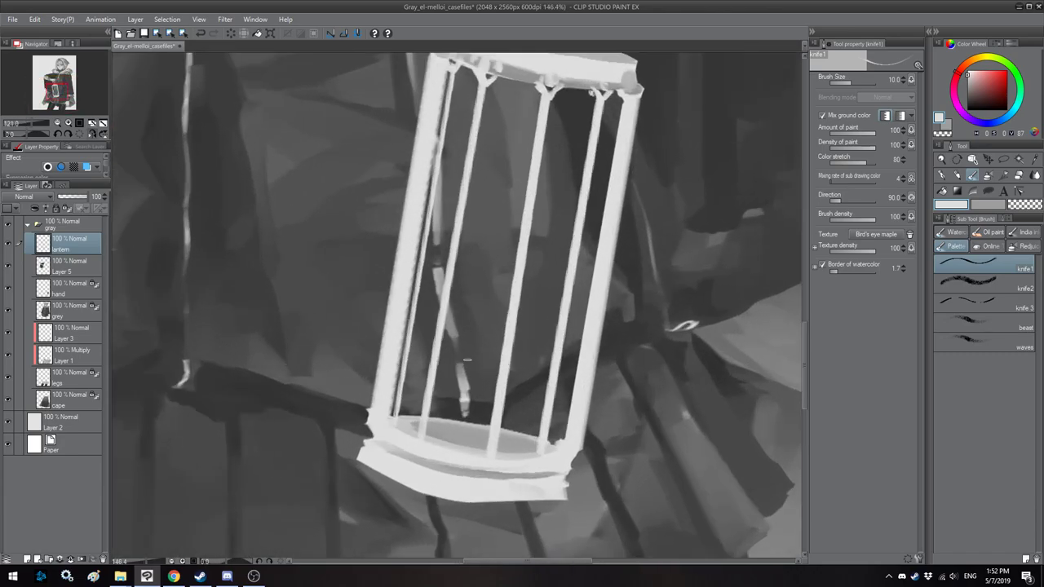
{"action": "left_click_drag", "start_coordinate": [342, 229], "coordinate": [331, 231]}
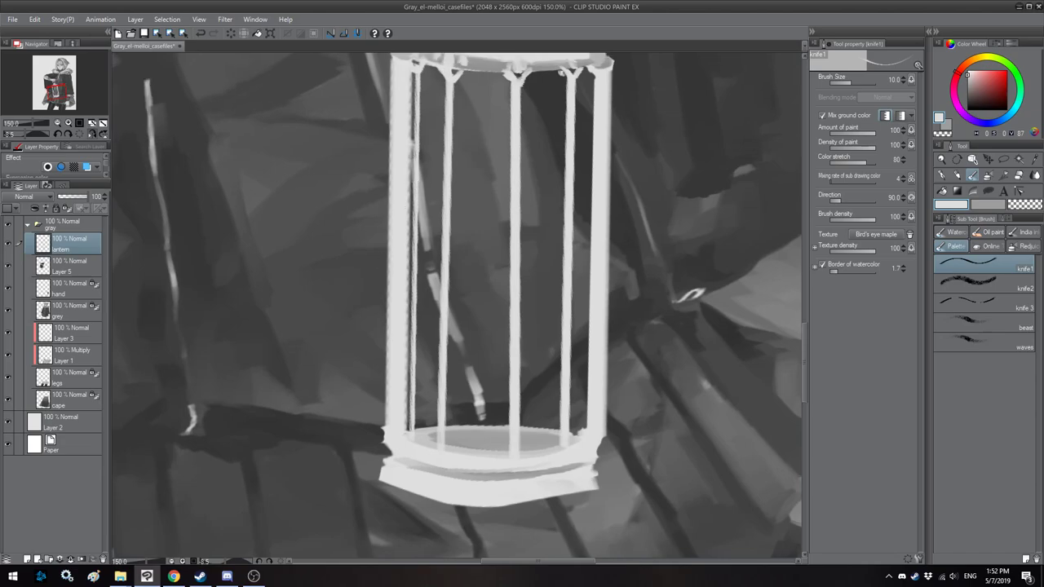
Step: Add a new layer directly above Layer 5 and below the lantern layer
{"action": "left_click", "coordinate": [68, 267]}
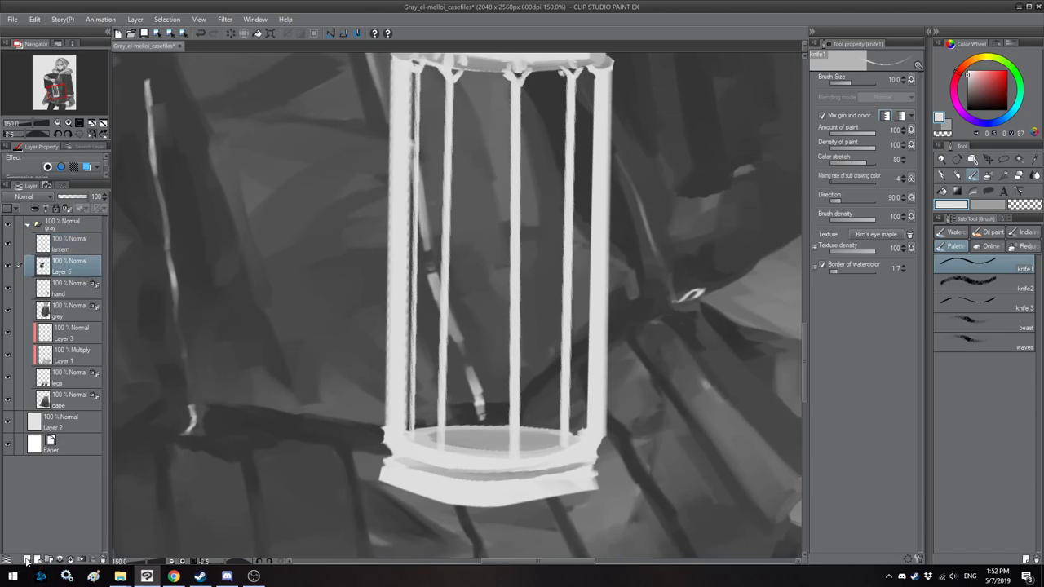
{"action": "left_click", "coordinate": [27, 560]}
{"action": "key", "text": "alt+Tab"}
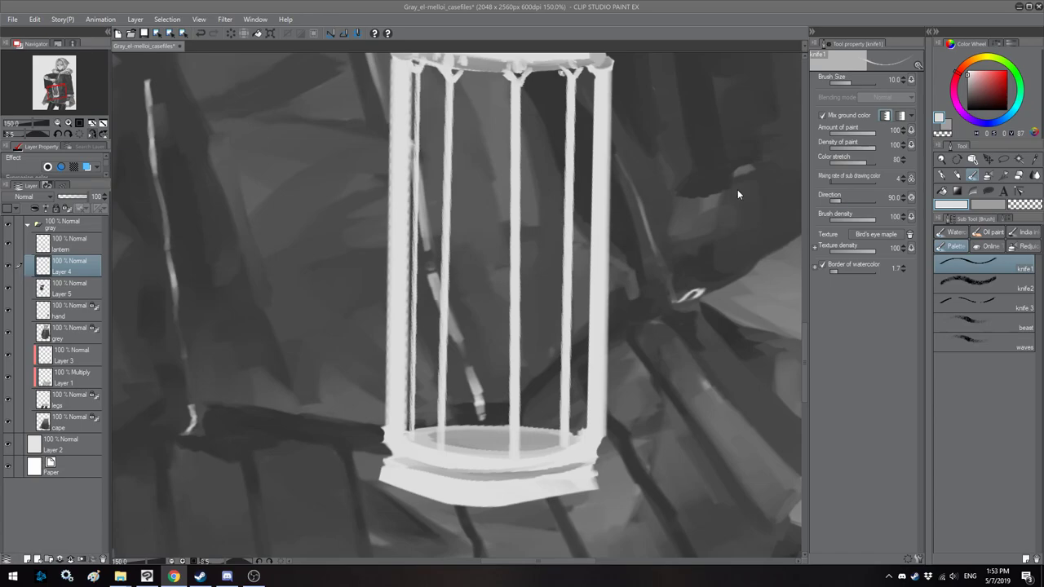
Step: Try to block in a mid-grey square resting on the lantern's floor behind the bars
{"action": "left_click", "coordinate": [507, 6]}
{"action": "scroll", "coordinate": [473, 341], "scroll_direction": "up", "scroll_amount": 1}
{"action": "mouse_move", "coordinate": [526, 335]}
{"action": "left_mouse_down"}
{"action": "mouse_move", "coordinate": [495, 283]}
{"action": "mouse_move", "coordinate": [535, 286]}
{"action": "mouse_move", "coordinate": [448, 302]}
{"action": "mouse_move", "coordinate": [548, 291]}
{"action": "mouse_move", "coordinate": [581, 307]}
{"action": "mouse_move", "coordinate": [471, 299]}
{"action": "mouse_move", "coordinate": [441, 335]}
{"action": "mouse_move", "coordinate": [444, 399]}
{"action": "mouse_move", "coordinate": [566, 383]}
{"action": "mouse_move", "coordinate": [514, 359]}
{"action": "mouse_move", "coordinate": [469, 303]}
{"action": "mouse_move", "coordinate": [475, 347]}
{"action": "left_mouse_up"}
{"action": "left_click", "coordinate": [971, 85]}
{"action": "key", "text": "bracketright"}
{"action": "key", "text": "bracketright"}
{"action": "key", "text": "bracketright"}
{"action": "key", "text": "bracketright"}
{"action": "key", "text": "bracketright"}
{"action": "key", "text": "bracketright"}
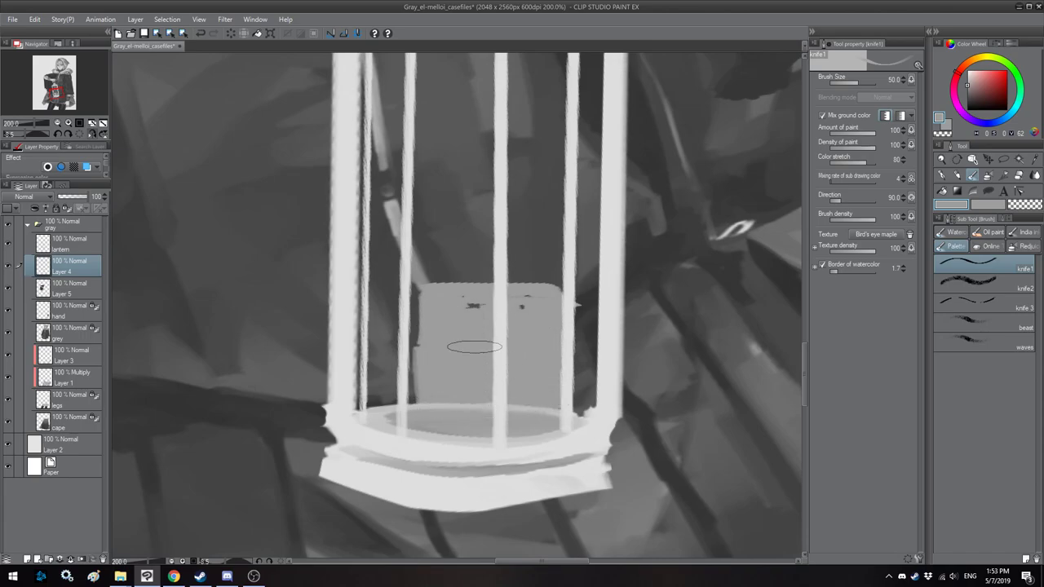
{"action": "key", "text": "ctrl+z"}
{"action": "key", "text": "ctrl+z"}
{"action": "key", "text": "ctrl+z"}
{"action": "key", "text": "ctrl+z"}
{"action": "key", "text": "ctrl+z"}
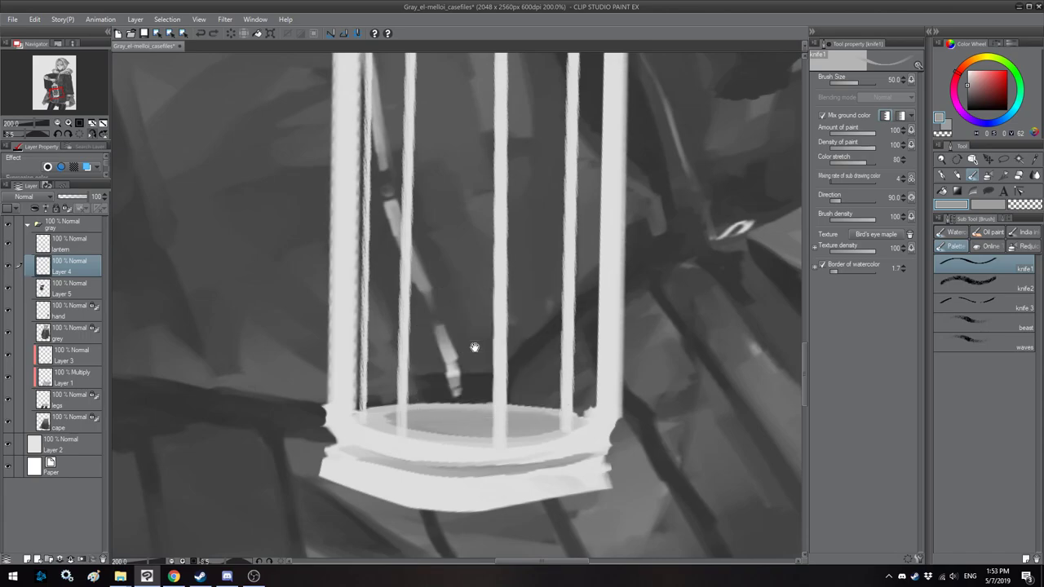
Step: Block in a solid mid-grey box with a slightly curved top behind the lantern's bars, using brush size 50
{"action": "key", "text": "bracketleft"}
{"action": "key", "text": "bracketleft"}
{"action": "left_click_drag", "start_coordinate": [538, 205], "coordinate": [416, 244]}
{"action": "key", "text": "asciicircum"}
{"action": "key", "text": "bracketleft"}
{"action": "key", "text": "bracketright"}
{"action": "key", "text": "bracketright"}
{"action": "mouse_move", "coordinate": [553, 221]}
{"action": "left_mouse_down"}
{"action": "mouse_move", "coordinate": [566, 354]}
{"action": "mouse_move", "coordinate": [442, 378]}
{"action": "mouse_move", "coordinate": [429, 236]}
{"action": "mouse_move", "coordinate": [532, 225]}
{"action": "mouse_move", "coordinate": [508, 319]}
{"action": "mouse_move", "coordinate": [484, 350]}
{"action": "mouse_move", "coordinate": [488, 239]}
{"action": "mouse_move", "coordinate": [449, 251]}
{"action": "mouse_move", "coordinate": [538, 223]}
{"action": "mouse_move", "coordinate": [541, 360]}
{"action": "mouse_move", "coordinate": [462, 358]}
{"action": "left_mouse_up"}
{"action": "key", "text": "bracketright"}
{"action": "left_click_drag", "start_coordinate": [503, 282], "coordinate": [493, 267]}
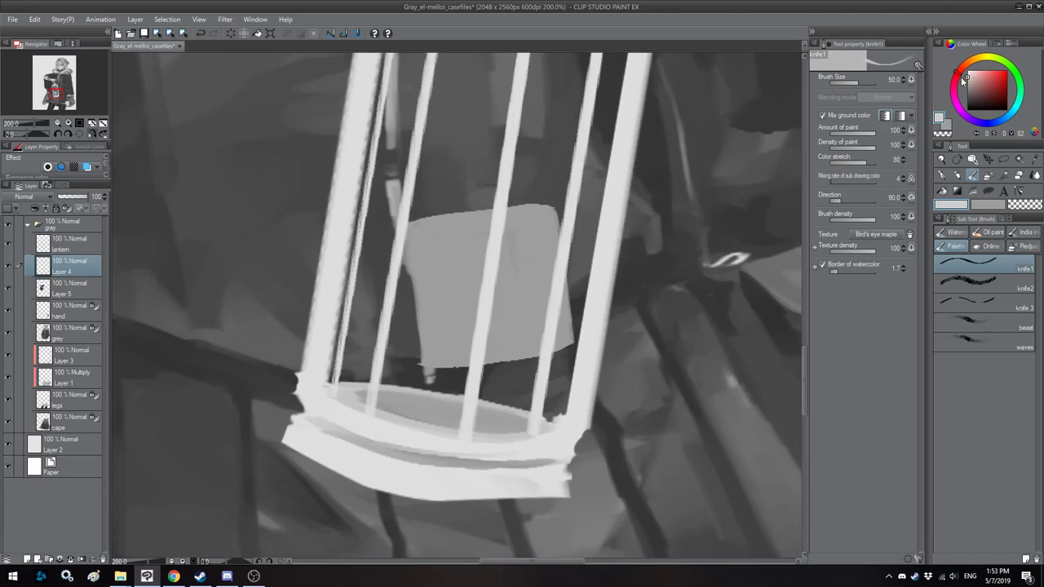
Step: Paint light grey curved brows and eye-socket rims on the upper half of the box at about brush size 17
{"action": "key", "text": "bracketleft"}
{"action": "key", "text": "bracketleft"}
{"action": "key", "text": "bracketleft"}
{"action": "key", "text": "bracketleft"}
{"action": "key", "text": "bracketleft"}
{"action": "left_click_drag", "start_coordinate": [430, 218], "coordinate": [483, 246]}
{"action": "mouse_move", "coordinate": [527, 211]}
{"action": "left_mouse_down"}
{"action": "mouse_move", "coordinate": [439, 272]}
{"action": "mouse_move", "coordinate": [478, 274]}
{"action": "mouse_move", "coordinate": [458, 271]}
{"action": "left_mouse_up"}
{"action": "key", "text": "bracketright"}
{"action": "key", "text": "bracketleft"}
{"action": "left_click_drag", "start_coordinate": [531, 241], "coordinate": [511, 265]}
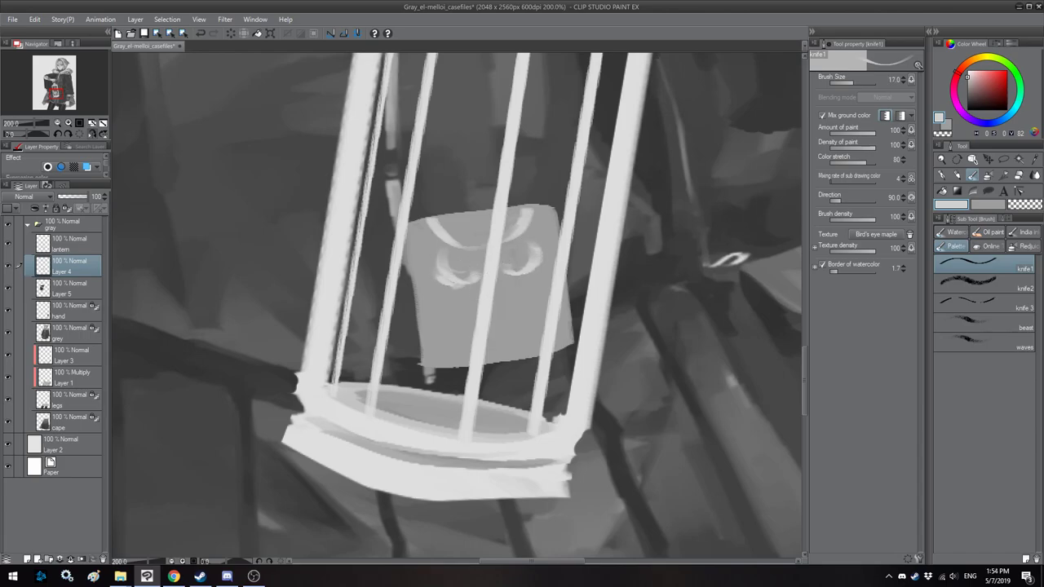
Step: Paint light nose lines below the eyes and thinner outer curves around both sockets, reducing the brush to size 12
{"action": "key", "text": "bracketright"}
{"action": "mouse_move", "coordinate": [478, 341]}
{"action": "left_mouse_down"}
{"action": "mouse_move", "coordinate": [499, 285]}
{"action": "mouse_move", "coordinate": [522, 343]}
{"action": "left_mouse_up"}
{"action": "mouse_move", "coordinate": [494, 289]}
{"action": "left_mouse_down"}
{"action": "mouse_move", "coordinate": [487, 359]}
{"action": "mouse_move", "coordinate": [441, 305]}
{"action": "mouse_move", "coordinate": [549, 283]}
{"action": "mouse_move", "coordinate": [514, 292]}
{"action": "left_mouse_up"}
{"action": "key", "text": "bracketleft"}
{"action": "key", "text": "bracketleft"}
{"action": "left_click_drag", "start_coordinate": [539, 220], "coordinate": [551, 258]}
{"action": "left_click_drag", "start_coordinate": [424, 231], "coordinate": [450, 292]}
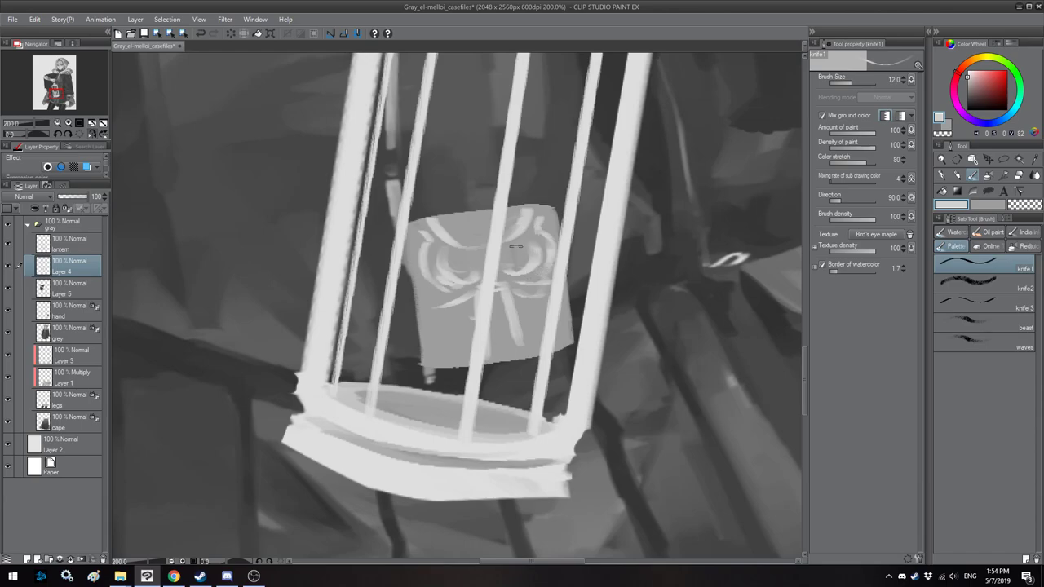
Step: Add light strokes around the inner brows and strengthen the nose line of the carved face
{"action": "mouse_move", "coordinate": [477, 231]}
{"action": "left_mouse_down"}
{"action": "mouse_move", "coordinate": [514, 213]}
{"action": "mouse_move", "coordinate": [486, 281]}
{"action": "mouse_move", "coordinate": [472, 273]}
{"action": "mouse_move", "coordinate": [517, 269]}
{"action": "left_mouse_up"}
{"action": "key", "text": "bracketright"}
{"action": "key", "text": "bracketright"}
{"action": "mouse_move", "coordinate": [509, 310]}
{"action": "left_mouse_down"}
{"action": "mouse_move", "coordinate": [492, 291]}
{"action": "mouse_move", "coordinate": [480, 318]}
{"action": "mouse_move", "coordinate": [488, 332]}
{"action": "mouse_move", "coordinate": [448, 339]}
{"action": "mouse_move", "coordinate": [517, 329]}
{"action": "left_mouse_up"}
{"action": "key", "text": "bracketright"}
{"action": "key", "text": "bracketleft"}
{"action": "key", "text": "bracketleft"}
Step: Paint light diagonal lines with short hatch marks from the nose toward the box's two lower corners
{"action": "left_click_drag", "start_coordinate": [498, 276], "coordinate": [558, 321]}
{"action": "left_click_drag", "start_coordinate": [455, 289], "coordinate": [404, 351]}
{"action": "key", "text": "bracketleft"}
{"action": "key", "text": "bracketleft"}
{"action": "left_click_drag", "start_coordinate": [439, 283], "coordinate": [416, 324]}
Step: Paint a light rim along the box's upper corner and top edge, enlarging the brush to size 20
{"action": "left_click_drag", "start_coordinate": [411, 226], "coordinate": [399, 226]}
{"action": "key", "text": "bracketright"}
{"action": "key", "text": "bracketright"}
{"action": "key", "text": "bracketright"}
{"action": "key", "text": "bracketright"}
{"action": "left_click_drag", "start_coordinate": [528, 186], "coordinate": [420, 201]}
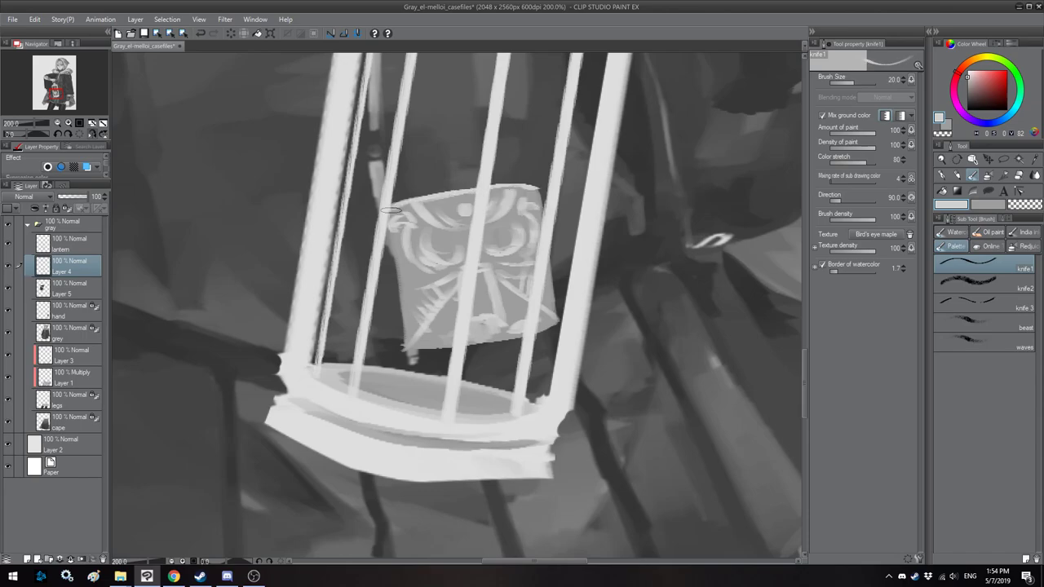
Step: Fill the hollows of both eye sockets on the carved face with dark grey
{"action": "left_click_drag", "start_coordinate": [955, 85], "coordinate": [956, 99]}
{"action": "key", "text": "bracketleft"}
{"action": "left_click", "coordinate": [499, 221], "text": "alt"}
{"action": "key", "text": "bracketright"}
{"action": "left_click_drag", "start_coordinate": [496, 236], "coordinate": [498, 222]}
{"action": "key", "text": "bracketleft"}
{"action": "mouse_move", "coordinate": [435, 239]}
{"action": "left_mouse_down"}
{"action": "mouse_move", "coordinate": [417, 216]}
{"action": "mouse_move", "coordinate": [511, 201]}
{"action": "mouse_move", "coordinate": [429, 211]}
{"action": "mouse_move", "coordinate": [442, 187]}
{"action": "left_mouse_up"}
{"action": "key", "text": "bracketleft"}
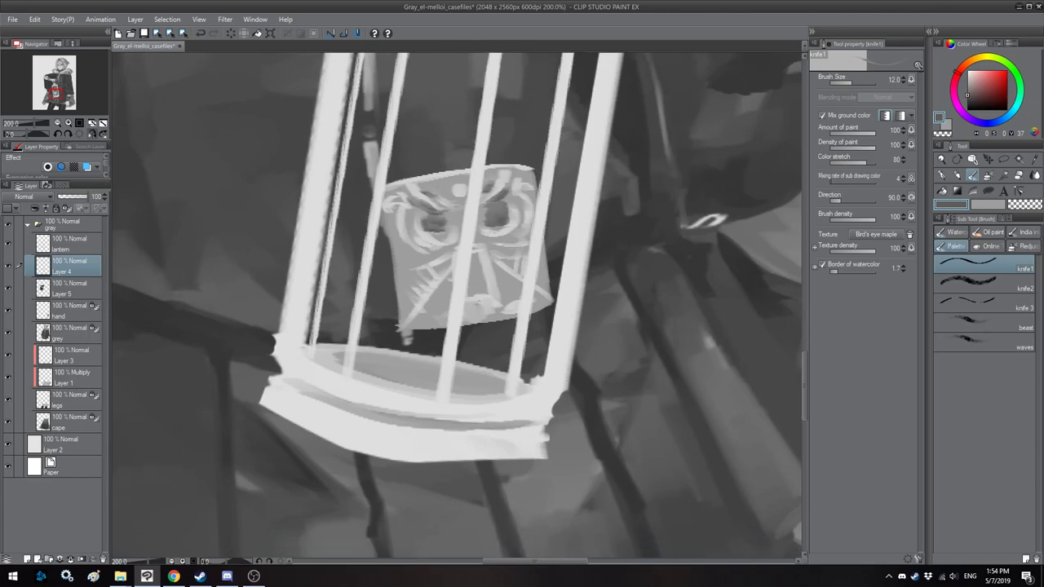
Step: Darken the gaps beneath the eyes between the nose and the diagonal cheek lines
{"action": "key", "text": "bracketright"}
{"action": "mouse_move", "coordinate": [520, 246]}
{"action": "left_mouse_down"}
{"action": "mouse_move", "coordinate": [499, 250]}
{"action": "mouse_move", "coordinate": [508, 287]}
{"action": "mouse_move", "coordinate": [517, 285]}
{"action": "left_mouse_up"}
{"action": "mouse_move", "coordinate": [447, 261]}
{"action": "left_mouse_down"}
{"action": "mouse_move", "coordinate": [436, 259]}
{"action": "mouse_move", "coordinate": [448, 257]}
{"action": "mouse_move", "coordinate": [452, 282]}
{"action": "mouse_move", "coordinate": [439, 294]}
{"action": "left_mouse_up"}
{"action": "key", "text": "bracketright"}
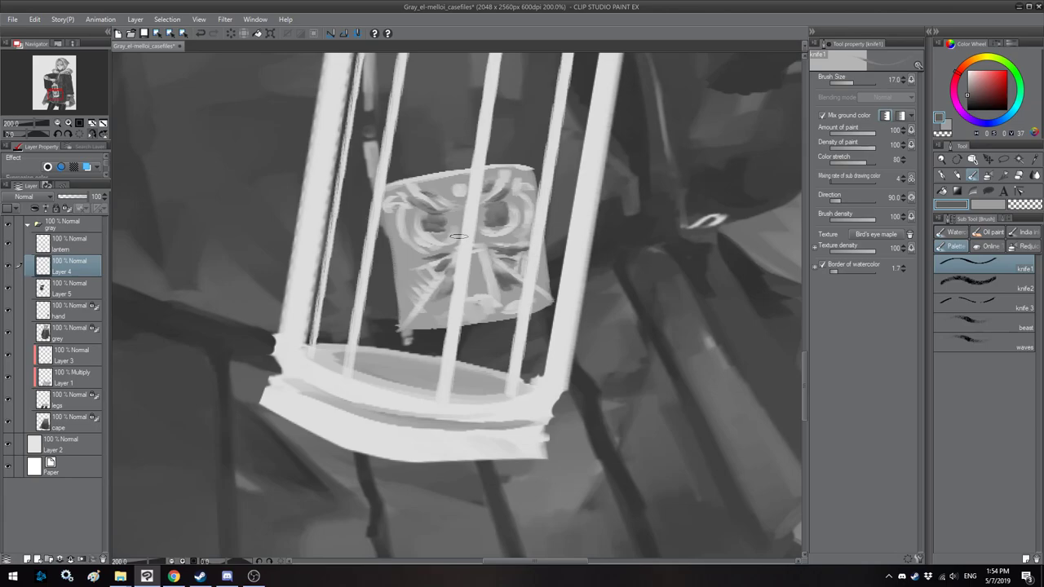
{"action": "left_click_drag", "start_coordinate": [524, 242], "coordinate": [510, 230]}
Step: Shade the outer sides of the carved face with dark grey strokes at about brush size 15
{"action": "key", "text": "bracketleft"}
{"action": "key", "text": "bracketleft"}
{"action": "key", "text": "bracketleft"}
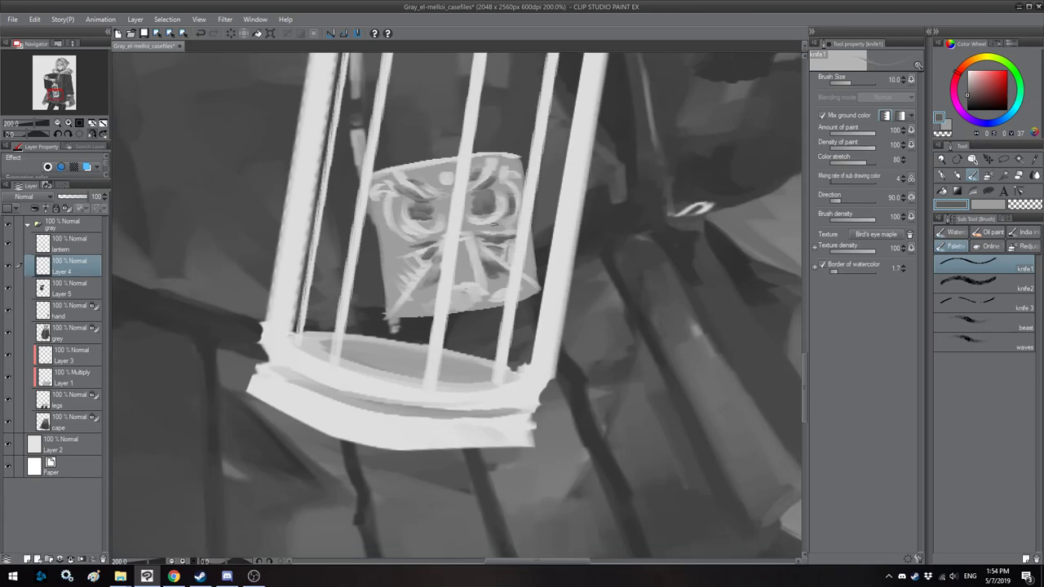
{"action": "mouse_move", "coordinate": [403, 224]}
{"action": "left_mouse_down"}
{"action": "mouse_move", "coordinate": [411, 231]}
{"action": "mouse_move", "coordinate": [391, 261]}
{"action": "mouse_move", "coordinate": [402, 267]}
{"action": "left_mouse_up"}
{"action": "key", "text": "bracketright"}
{"action": "key", "text": "bracketright"}
{"action": "key", "text": "bracketleft"}
{"action": "mouse_move", "coordinate": [519, 215]}
{"action": "left_mouse_down"}
{"action": "mouse_move", "coordinate": [513, 225]}
{"action": "mouse_move", "coordinate": [536, 267]}
{"action": "left_mouse_up"}
{"action": "left_click_drag", "start_coordinate": [391, 248], "coordinate": [387, 294]}
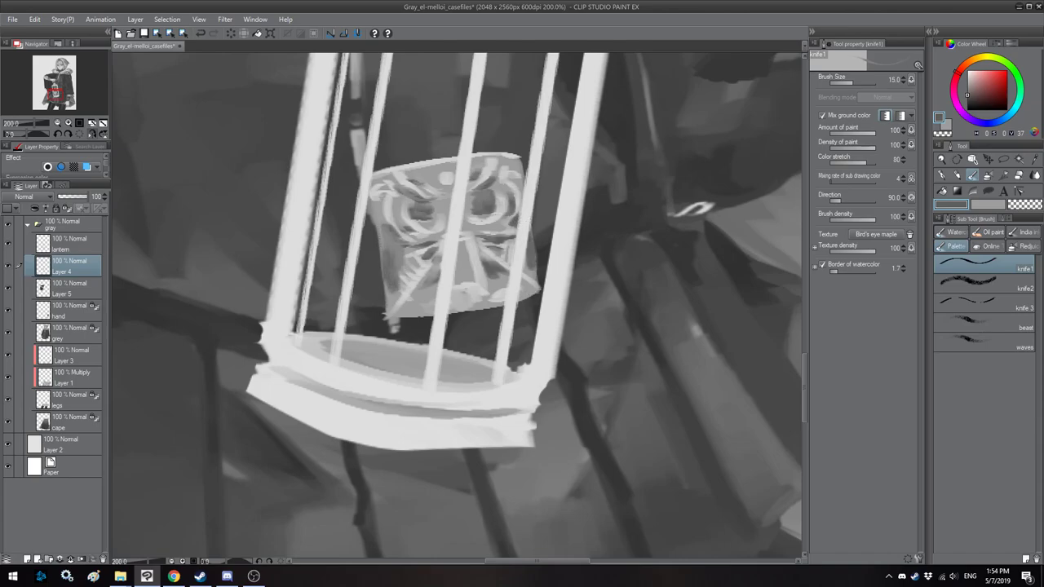
Step: Shade the box's lower edge and the strip beneath its top rim with dark grey, ending at brush size 20
{"action": "key", "text": "bracketright"}
{"action": "mouse_move", "coordinate": [470, 299]}
{"action": "left_mouse_down"}
{"action": "mouse_move", "coordinate": [480, 303]}
{"action": "mouse_move", "coordinate": [442, 311]}
{"action": "mouse_move", "coordinate": [532, 297]}
{"action": "left_mouse_up"}
{"action": "key", "text": "bracketleft"}
{"action": "key", "text": "bracketleft"}
{"action": "mouse_move", "coordinate": [479, 168]}
{"action": "left_mouse_down"}
{"action": "mouse_move", "coordinate": [471, 159]}
{"action": "mouse_move", "coordinate": [414, 176]}
{"action": "left_mouse_up"}
{"action": "key", "text": "bracketright"}
{"action": "mouse_move", "coordinate": [479, 158]}
{"action": "left_mouse_down"}
{"action": "mouse_move", "coordinate": [510, 159]}
{"action": "mouse_move", "coordinate": [496, 165]}
{"action": "left_mouse_up"}
{"action": "left_click_drag", "start_coordinate": [404, 174], "coordinate": [381, 180]}
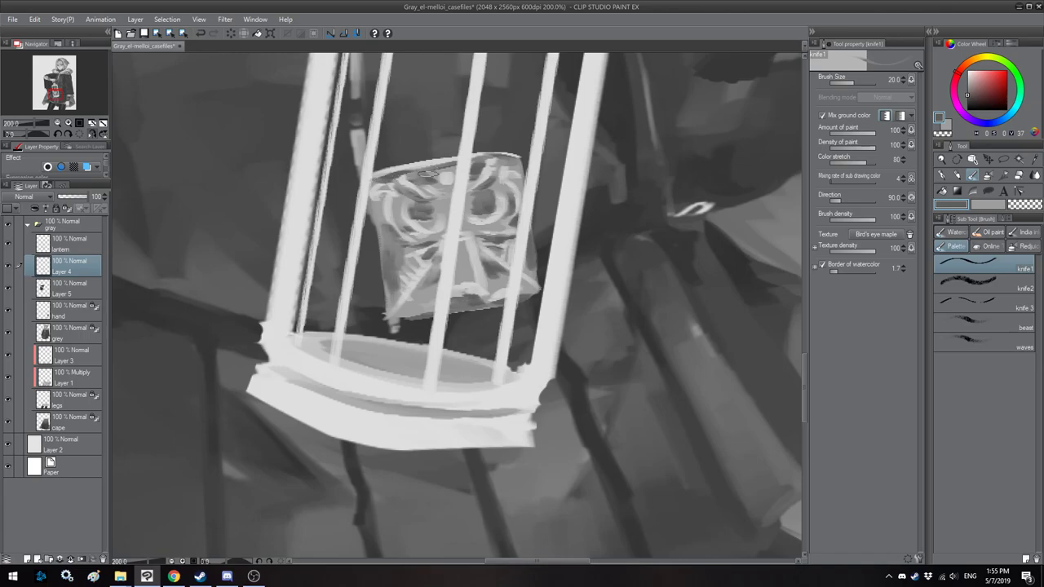
Step: Paint small dark details around the forehead ornament with a fine brush and check the lantern mirrored
{"action": "mouse_move", "coordinate": [410, 216]}
{"action": "left_mouse_down"}
{"action": "mouse_move", "coordinate": [407, 233]}
{"action": "mouse_move", "coordinate": [400, 220]}
{"action": "left_mouse_up"}
{"action": "key", "text": "bracketleft"}
{"action": "key", "text": "bracketleft"}
{"action": "key", "text": "bracketleft"}
{"action": "key", "text": "bracketleft"}
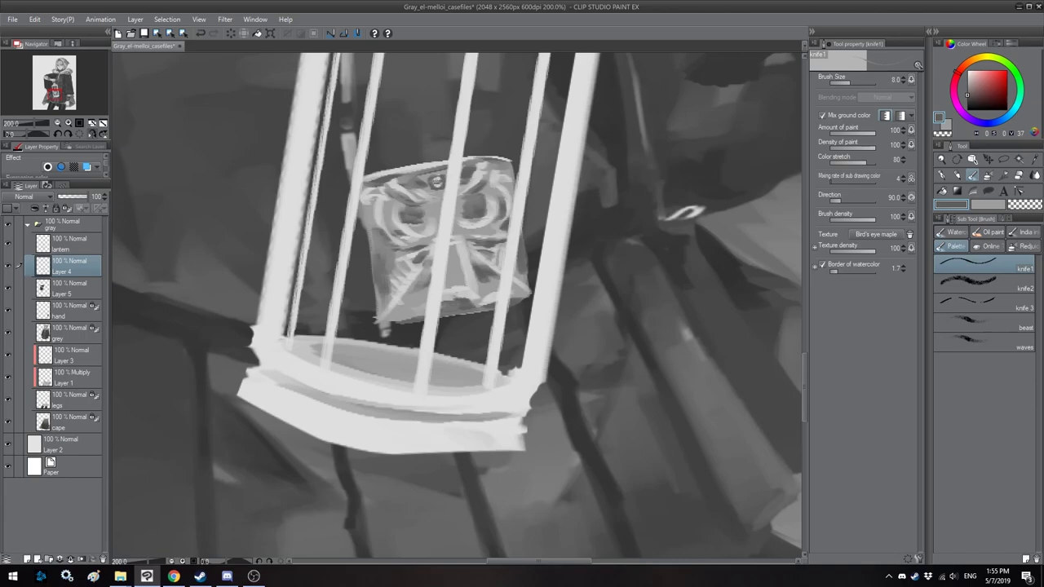
{"action": "key", "text": "bracketright"}
{"action": "key", "text": "bracketright"}
{"action": "key", "text": "bracketleft"}
{"action": "key", "text": "bracketleft"}
{"action": "key", "text": "bracketright"}
{"action": "key", "text": "bracketright"}
{"action": "key", "text": "bracketright"}
{"action": "scroll", "coordinate": [500, 270], "scroll_direction": "down", "scroll_amount": 3}
{"action": "key", "text": "h"}
{"action": "scroll", "coordinate": [489, 245], "scroll_direction": "down", "scroll_amount": 1}
{"action": "key", "text": "h"}
{"action": "scroll", "coordinate": [389, 143], "scroll_direction": "up", "scroll_amount": 4}
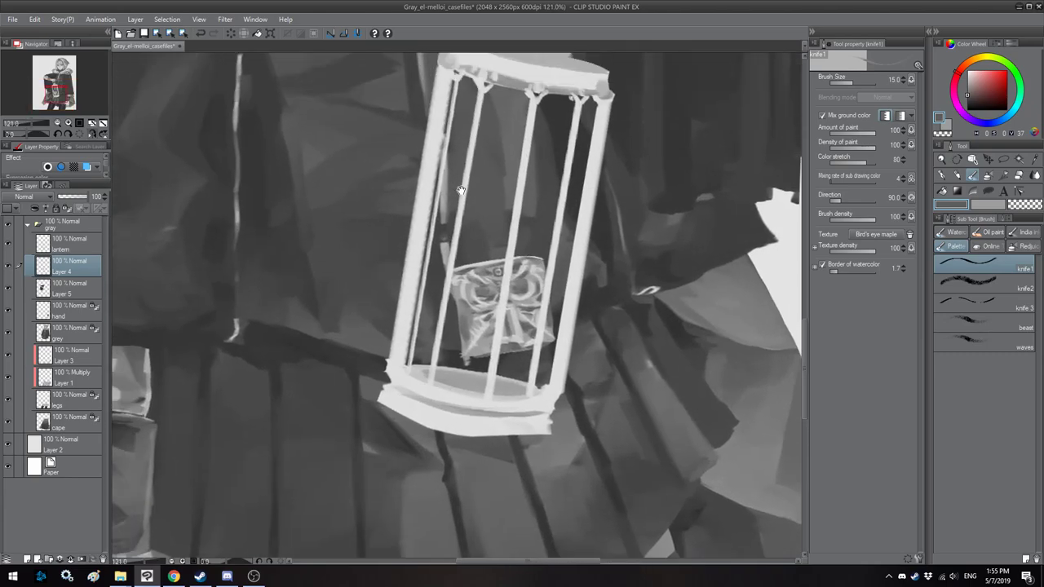
Step: Lasso the middle bar on the lantern layer and shift it slightly left under its bracket
{"action": "left_click_drag", "start_coordinate": [389, 143], "coordinate": [376, 145]}
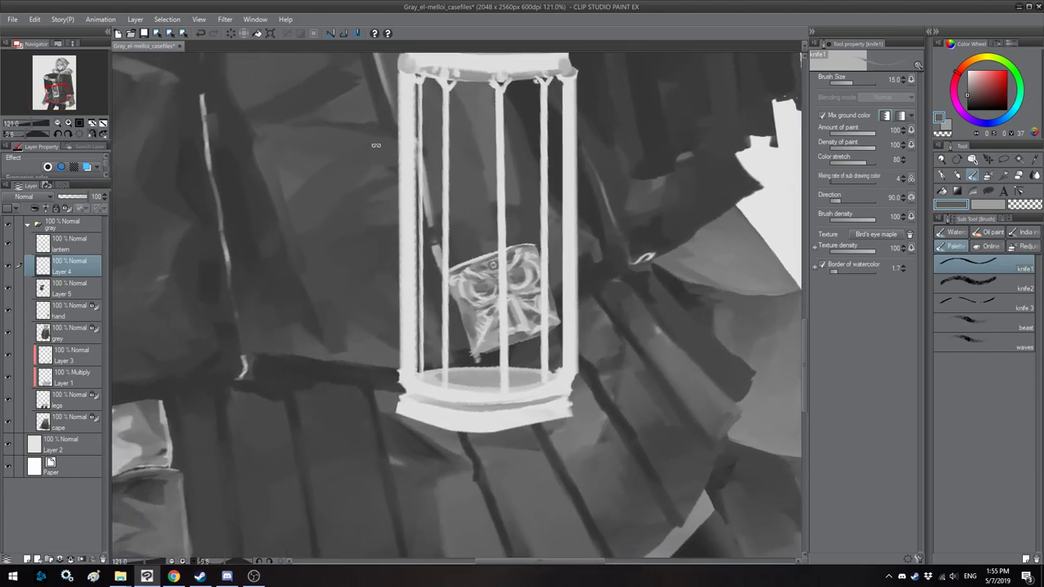
{"action": "left_click", "coordinate": [67, 251]}
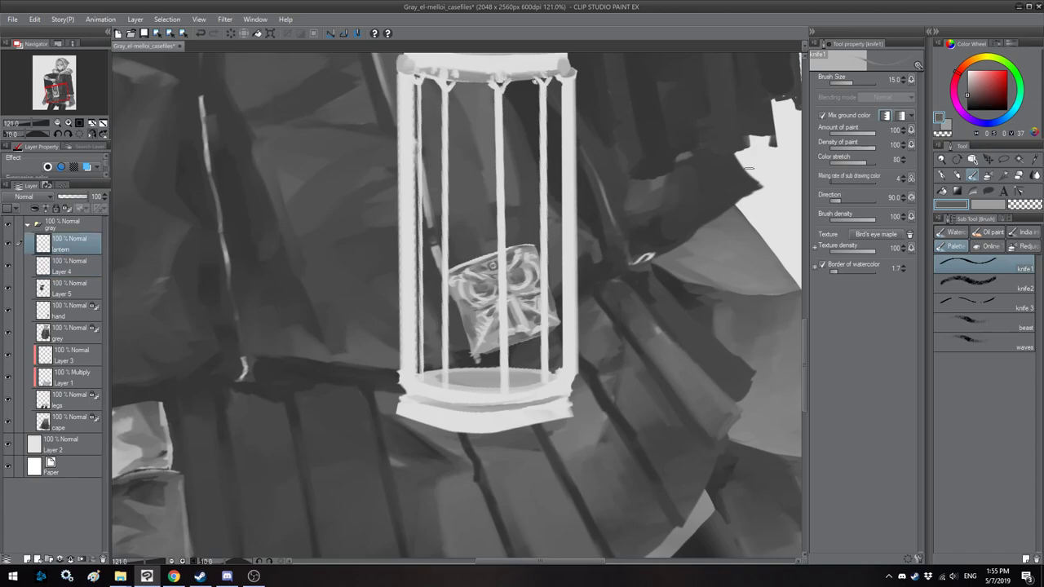
{"action": "left_click", "coordinate": [1000, 159]}
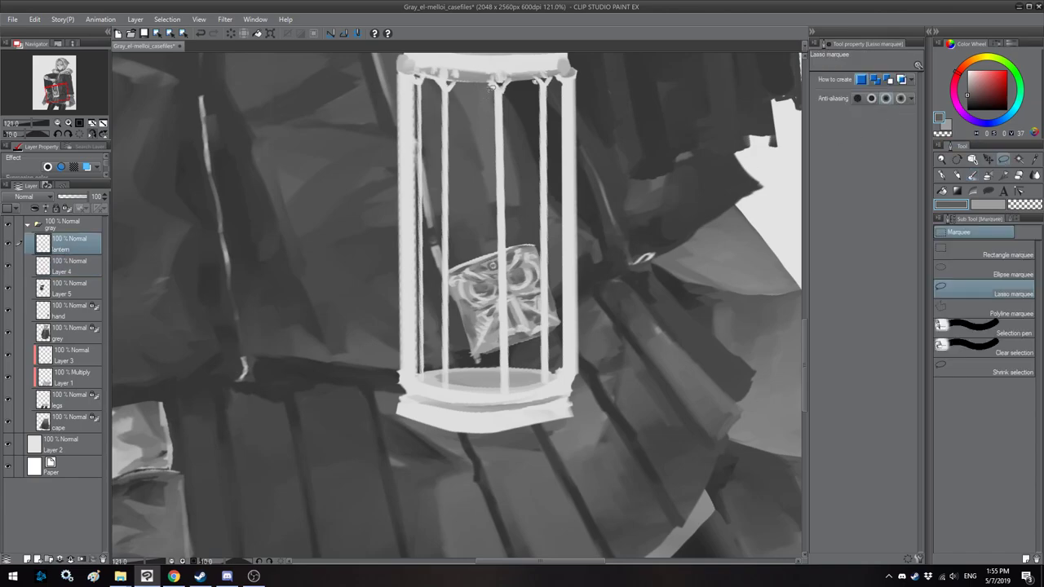
{"action": "mouse_move", "coordinate": [506, 80]}
{"action": "left_mouse_down"}
{"action": "mouse_move", "coordinate": [520, 184]}
{"action": "mouse_move", "coordinate": [511, 334]}
{"action": "left_mouse_up"}
{"action": "mouse_move", "coordinate": [496, 393]}
{"action": "left_mouse_down"}
{"action": "mouse_move", "coordinate": [477, 147]}
{"action": "mouse_move", "coordinate": [487, 92]}
{"action": "left_mouse_up"}
{"action": "key", "text": "ctrl+t"}
{"action": "left_click_drag", "start_coordinate": [583, 106], "coordinate": [588, 110]}
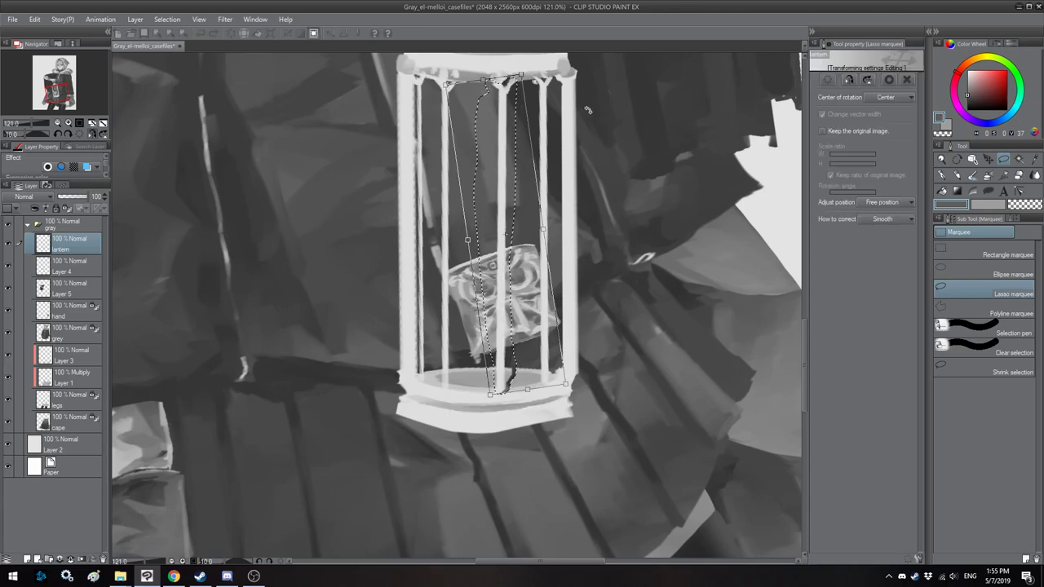
{"action": "left_click_drag", "start_coordinate": [485, 180], "coordinate": [482, 179]}
{"action": "key", "text": "Return"}
{"action": "key", "text": "ctrl+d"}
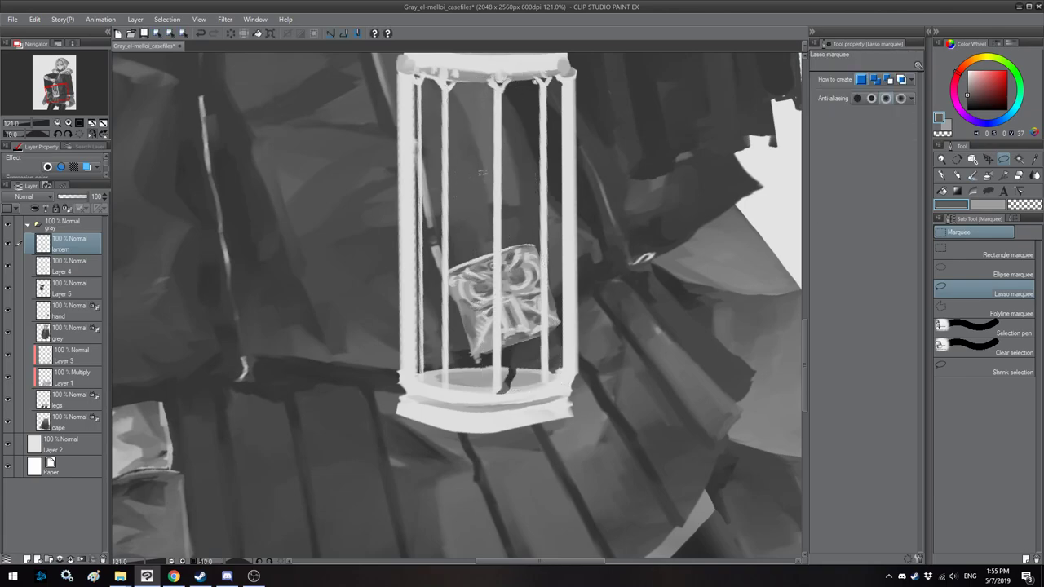
Step: Repaint the gap beside the moved bar in the lantern's floor and rim with sampled greys at brush size 17
{"action": "scroll", "coordinate": [515, 404], "scroll_direction": "up", "scroll_amount": 2}
{"action": "left_click_drag", "start_coordinate": [541, 397], "coordinate": [580, 387]}
{"action": "left_click", "coordinate": [972, 175]}
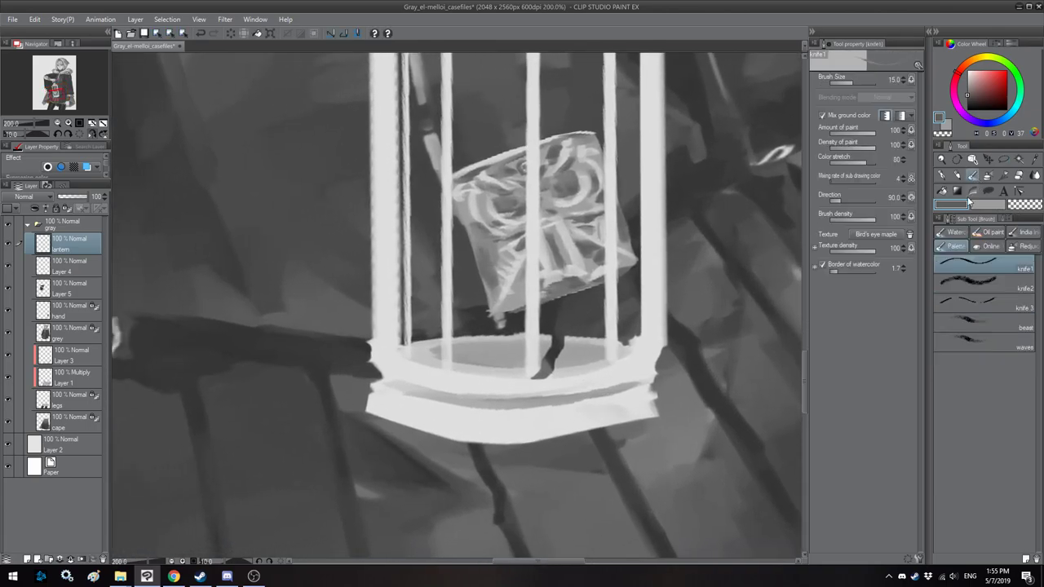
{"action": "left_click", "coordinate": [574, 334], "text": "alt"}
{"action": "key", "text": "bracketright"}
{"action": "left_click", "coordinate": [569, 344], "text": "alt"}
{"action": "left_click_drag", "start_coordinate": [558, 343], "coordinate": [548, 365]}
{"action": "left_click", "coordinate": [550, 335], "text": "alt"}
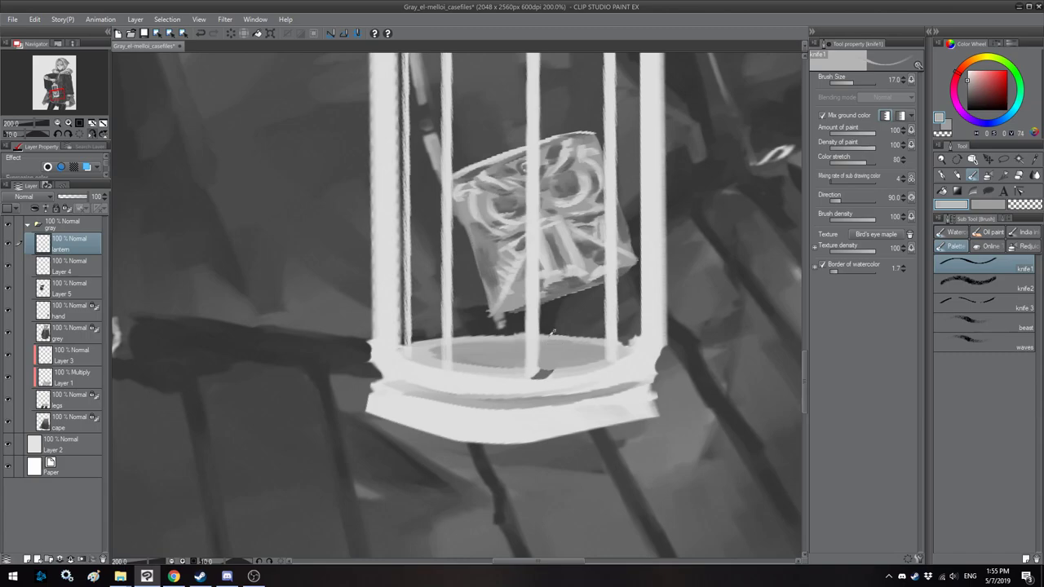
{"action": "left_click", "coordinate": [566, 372], "text": "alt"}
{"action": "left_click_drag", "start_coordinate": [539, 373], "coordinate": [546, 373]}
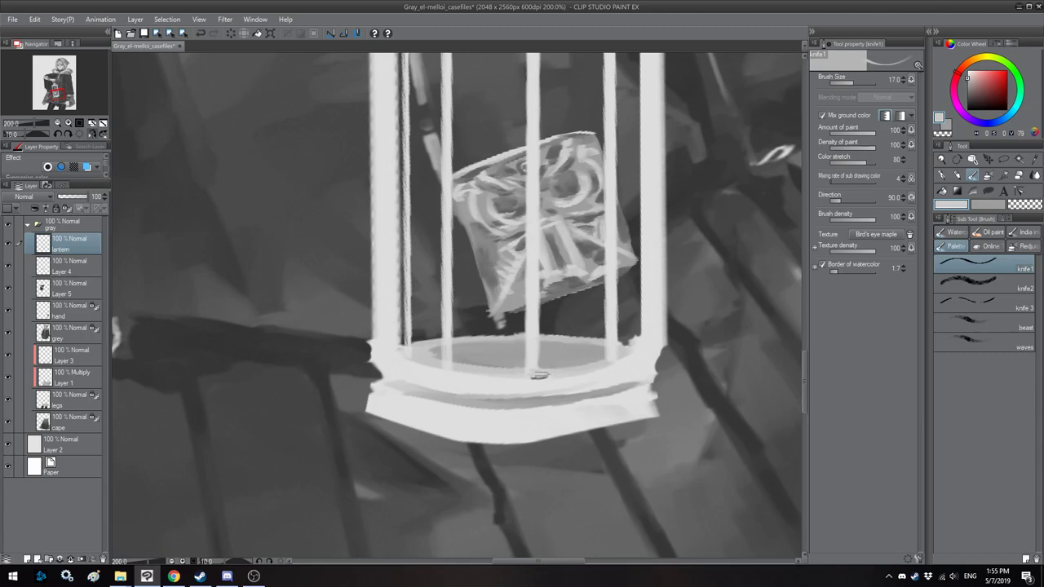
{"action": "left_click", "coordinate": [533, 362], "text": "alt"}
Step: Transform the lantern layer slightly from its lower corner
{"action": "scroll", "coordinate": [480, 261], "scroll_direction": "down", "scroll_amount": 5}
{"action": "scroll", "coordinate": [439, 187], "scroll_direction": "up", "scroll_amount": 4}
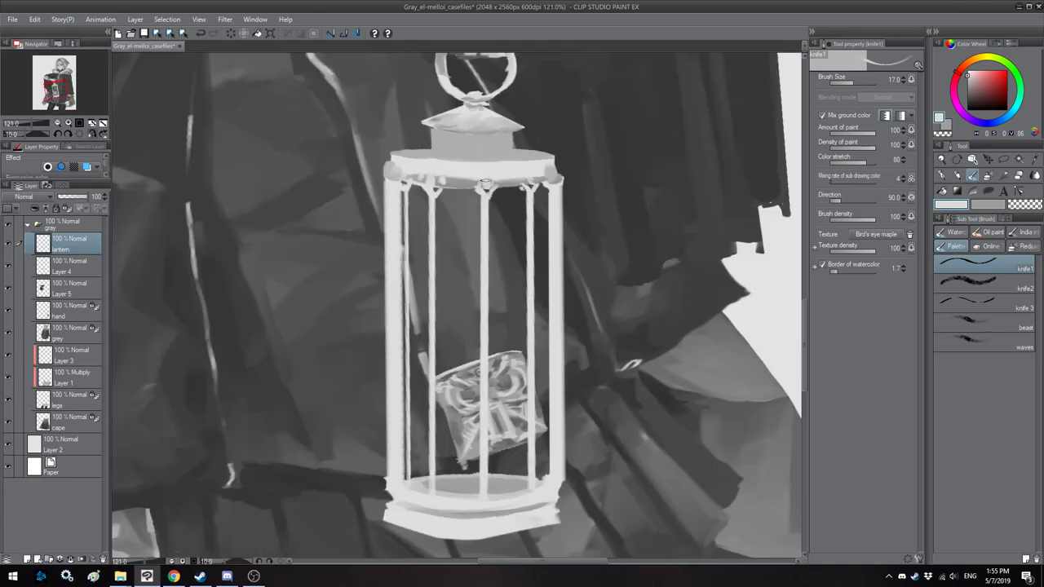
{"action": "left_click_drag", "start_coordinate": [486, 184], "coordinate": [495, 183]}
{"action": "key", "text": "ctrl+t"}
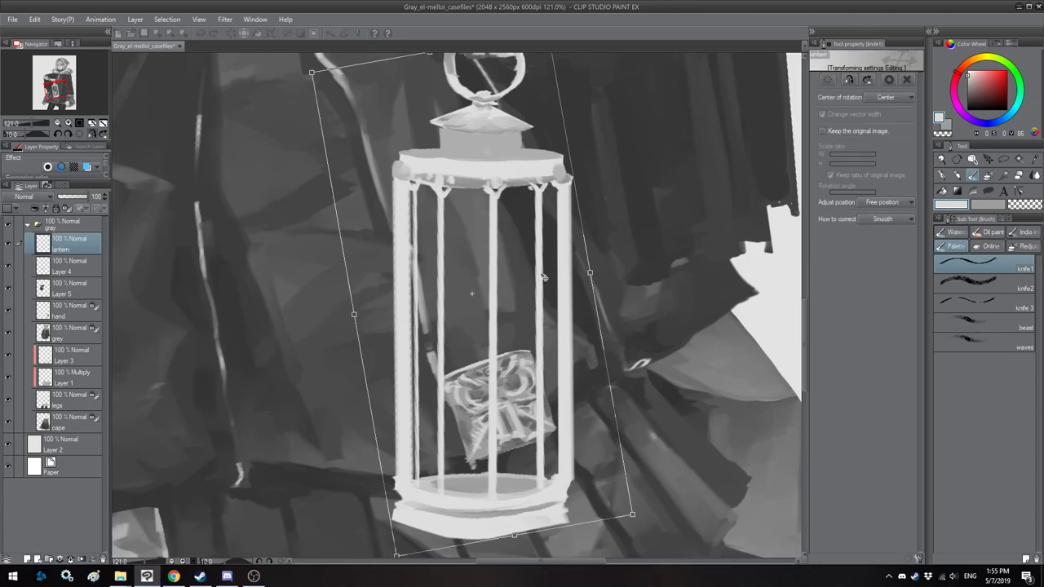
{"action": "left_click_drag", "start_coordinate": [633, 520], "coordinate": [633, 508]}
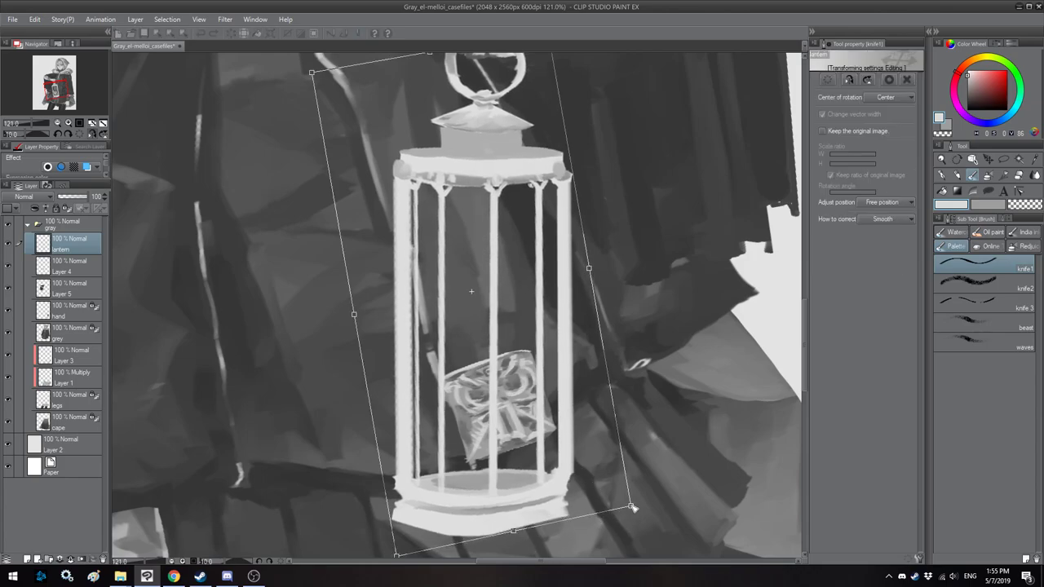
{"action": "key", "text": "Return"}
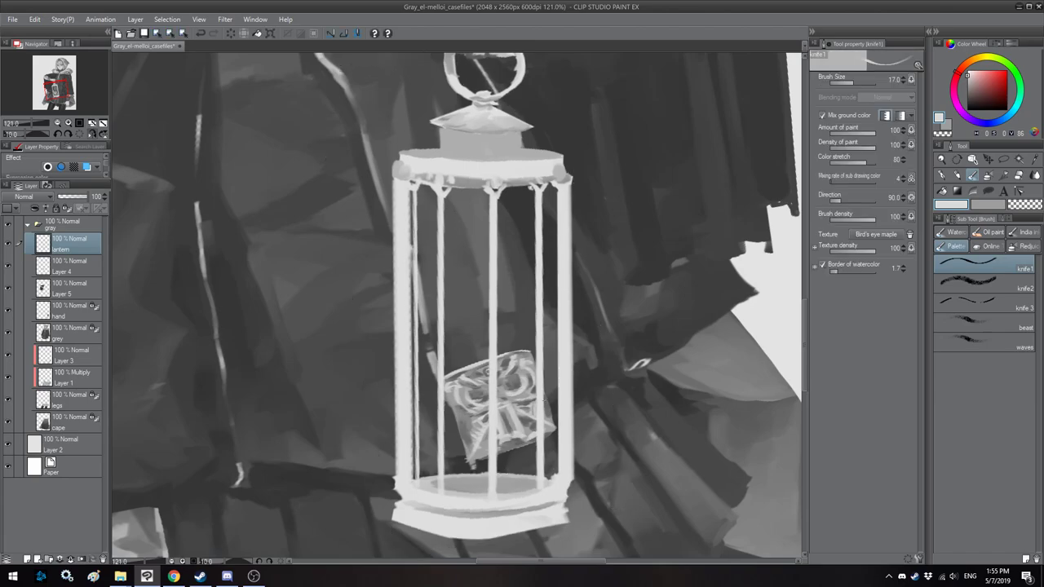
Step: Enlarge the carved face box on Layer 4 and reposition it centrally between the lantern's posts
{"action": "left_click", "coordinate": [81, 267]}
{"action": "key", "text": "ctrl+t"}
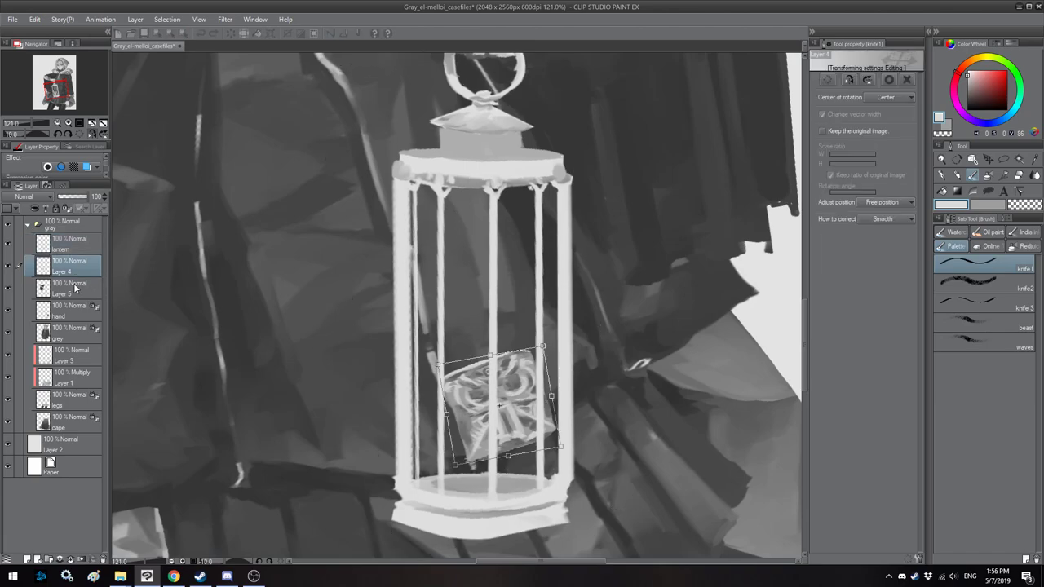
{"action": "left_click_drag", "start_coordinate": [438, 364], "coordinate": [415, 345]}
{"action": "left_click_drag", "start_coordinate": [462, 384], "coordinate": [461, 389]}
{"action": "left_click_drag", "start_coordinate": [539, 333], "coordinate": [534, 337]}
{"action": "left_click_drag", "start_coordinate": [482, 389], "coordinate": [483, 389]}
{"action": "key", "text": "Return"}
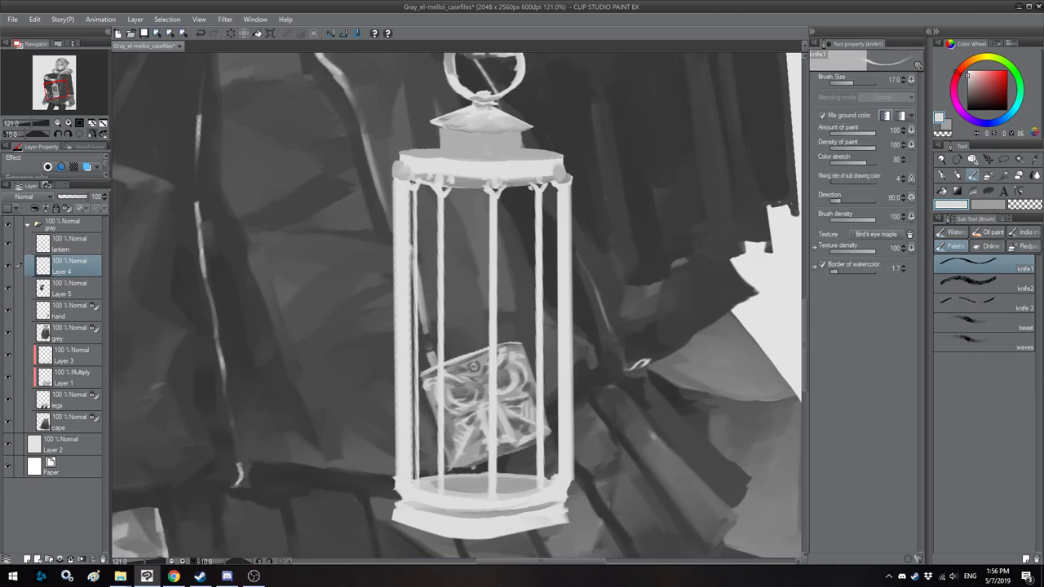
{"action": "key", "text": "alt+Tab"}
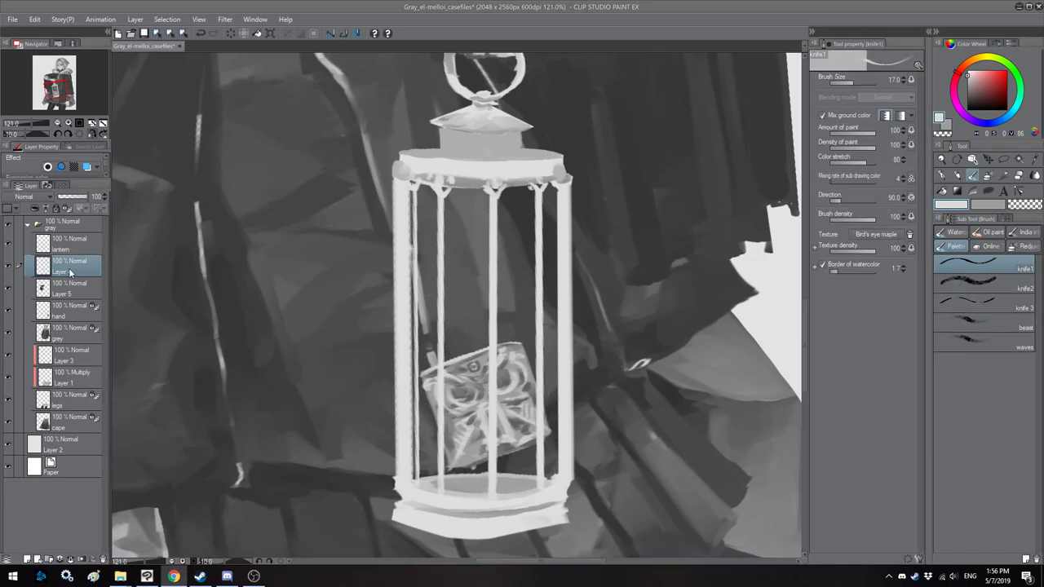
Step: Rename the carved face box's layer as rhonomyriad and group it with the lantern layer in a new folder
{"action": "double_click", "coordinate": [69, 271]}
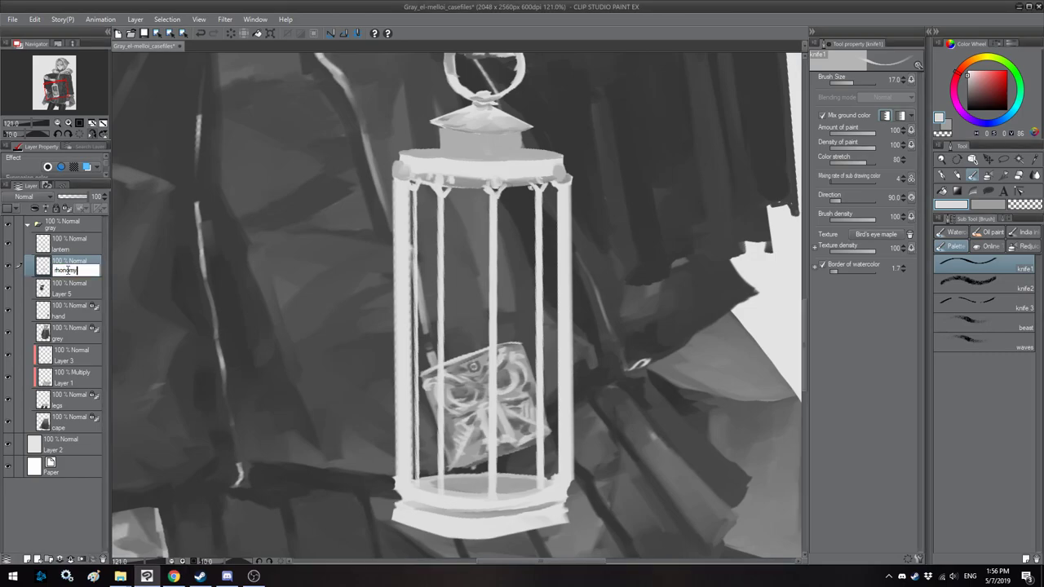
{"action": "key", "text": "Return"}
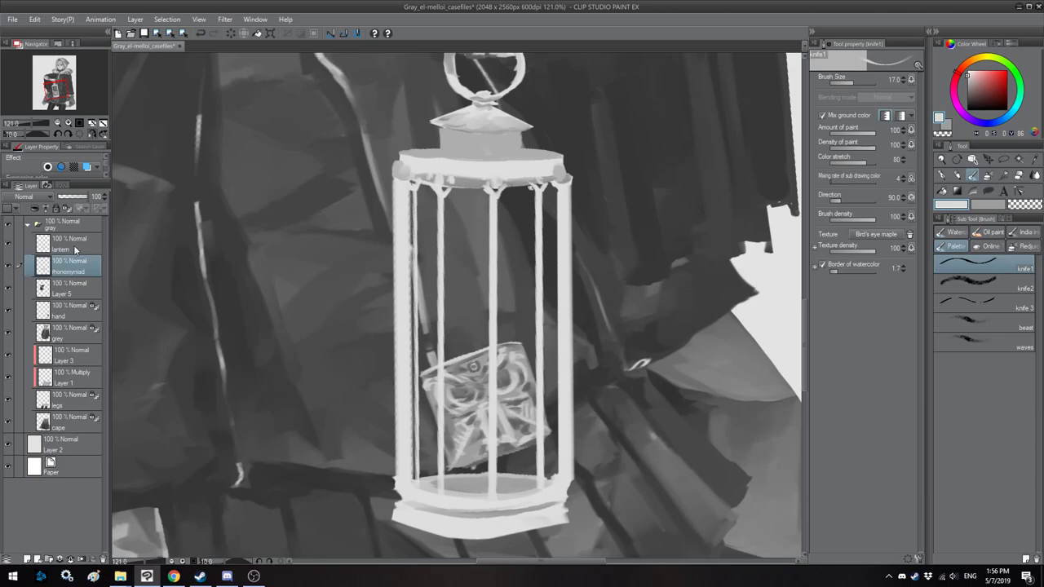
{"action": "left_click", "coordinate": [67, 290]}
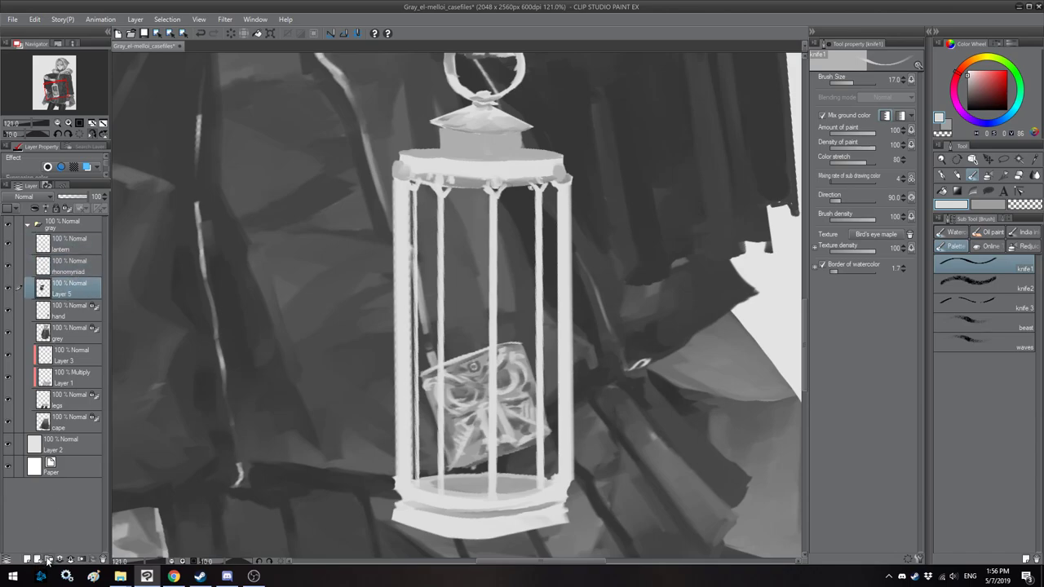
{"action": "left_click", "coordinate": [49, 560]}
{"action": "left_click_drag", "start_coordinate": [69, 290], "coordinate": [49, 249]}
{"action": "left_click", "coordinate": [67, 265]}
{"action": "left_click", "coordinate": [66, 282], "text": "ctrl"}
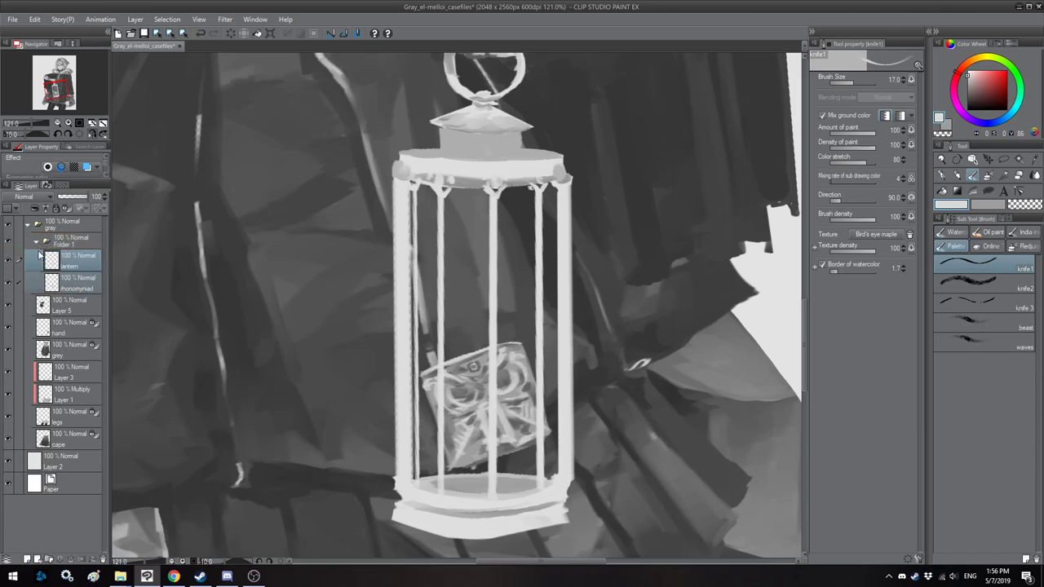
Step: Rename Layer 5 as arm
{"action": "double_click", "coordinate": [64, 310]}
{"action": "type", "text": "arm"}
{"action": "key", "text": "Return"}
Step: Add a new layer beneath the rhonomyriad layer inside the lantern folder
{"action": "left_click", "coordinate": [78, 287]}
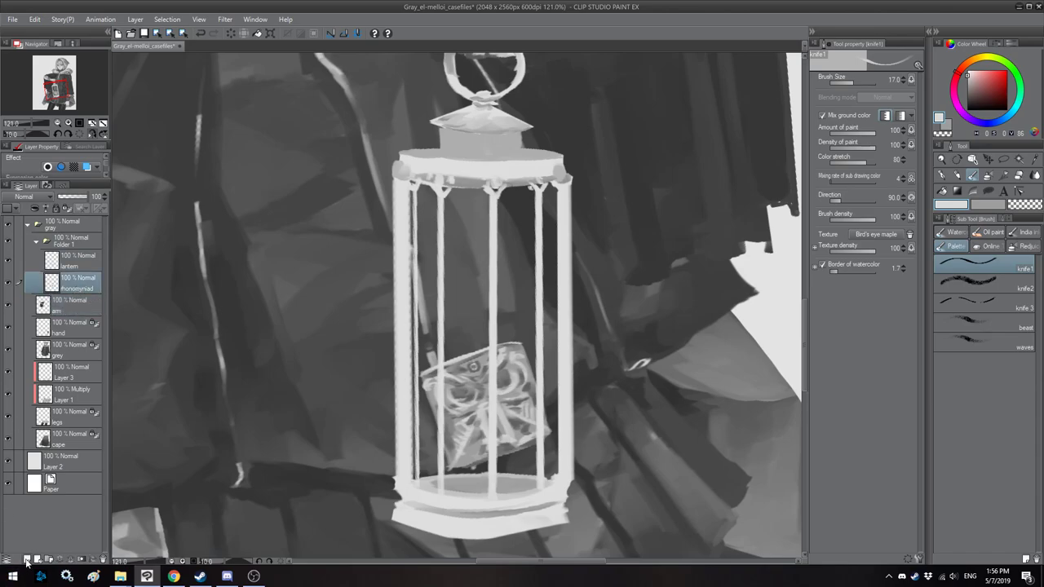
{"action": "left_click", "coordinate": [27, 560]}
{"action": "left_click_drag", "start_coordinate": [69, 291], "coordinate": [73, 313]}
Step: Paint four mid-grey vertical back bars inside the lantern behind the face box, using a thinner brush for the outer ones
{"action": "left_click_drag", "start_coordinate": [512, 243], "coordinate": [523, 231]}
{"action": "left_click_drag", "start_coordinate": [965, 97], "coordinate": [963, 91]}
{"action": "mouse_move", "coordinate": [527, 169]}
{"action": "left_mouse_down"}
{"action": "mouse_move", "coordinate": [527, 477]}
{"action": "mouse_move", "coordinate": [527, 462]}
{"action": "left_mouse_up"}
{"action": "left_click", "coordinate": [476, 169]}
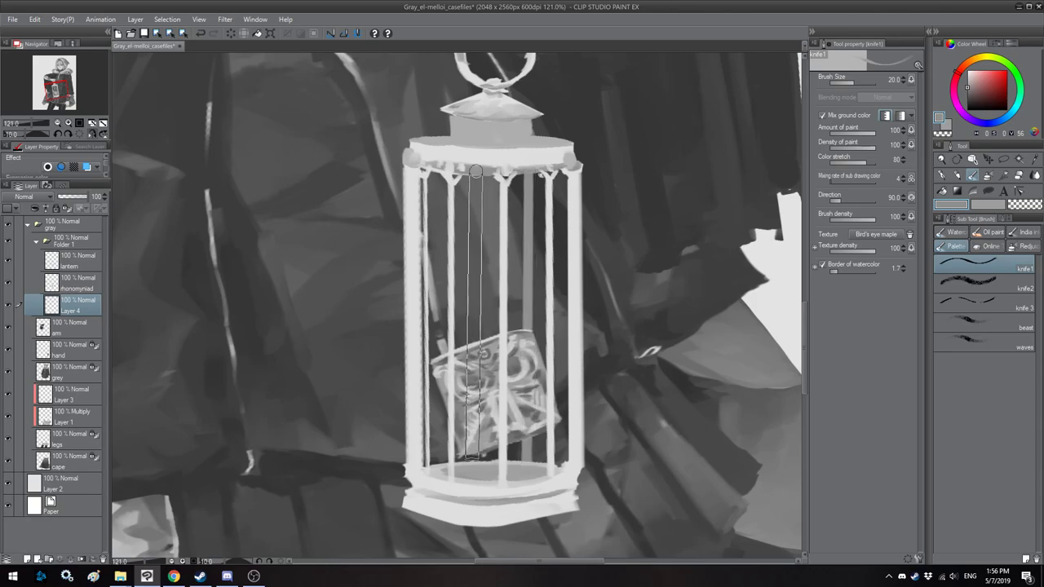
{"action": "left_click", "coordinate": [474, 462], "text": "shift"}
{"action": "left_click_drag", "start_coordinate": [441, 167], "coordinate": [439, 462]}
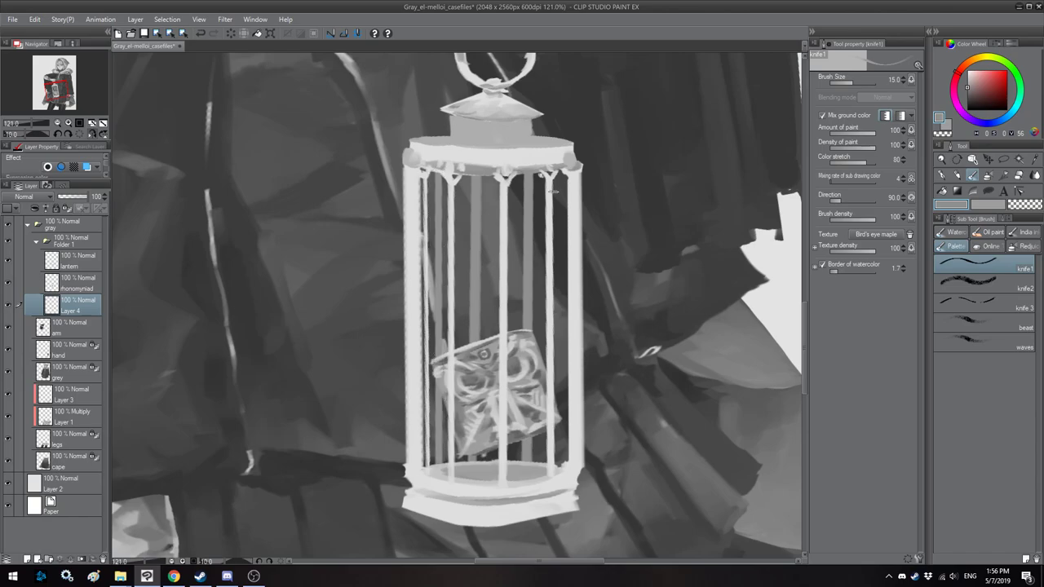
{"action": "key", "text": "bracketleft"}
{"action": "left_click_drag", "start_coordinate": [559, 167], "coordinate": [559, 463]}
{"action": "scroll", "coordinate": [537, 285], "scroll_direction": "down", "scroll_amount": 8}
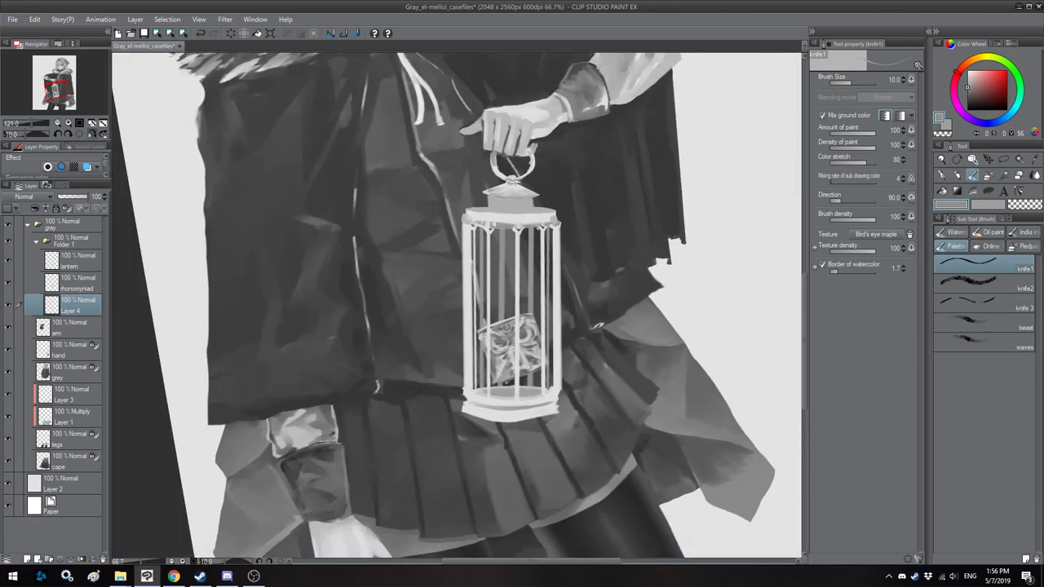
Step: Collapse the gray folder and save the file
{"action": "key", "text": "asciicircum"}
{"action": "key", "text": "h"}
{"action": "left_click_drag", "start_coordinate": [333, 214], "coordinate": [380, 250]}
{"action": "scroll", "coordinate": [380, 250], "scroll_direction": "up", "scroll_amount": 1}
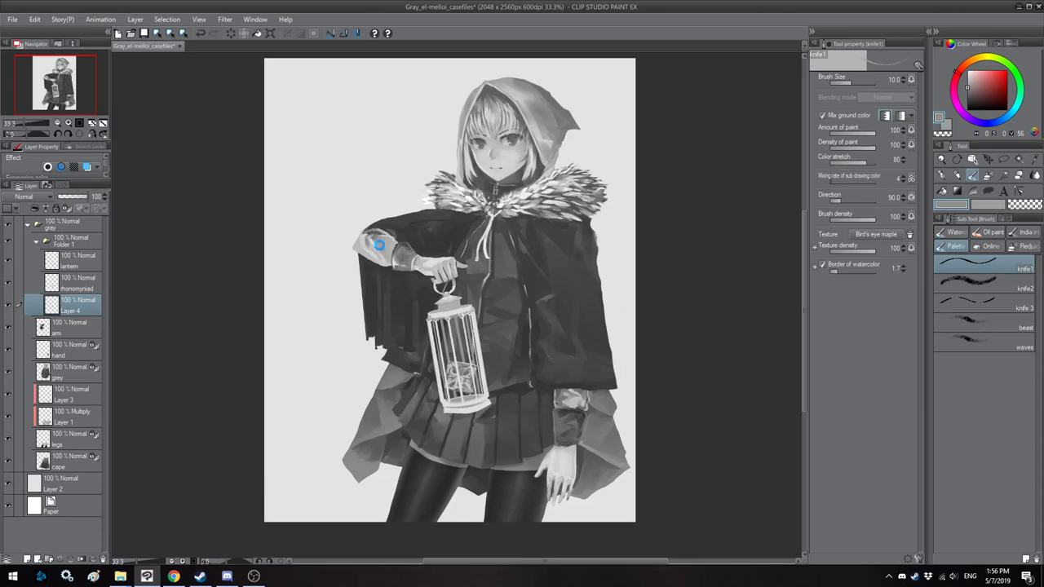
{"action": "left_click_drag", "start_coordinate": [380, 167], "coordinate": [390, 169]}
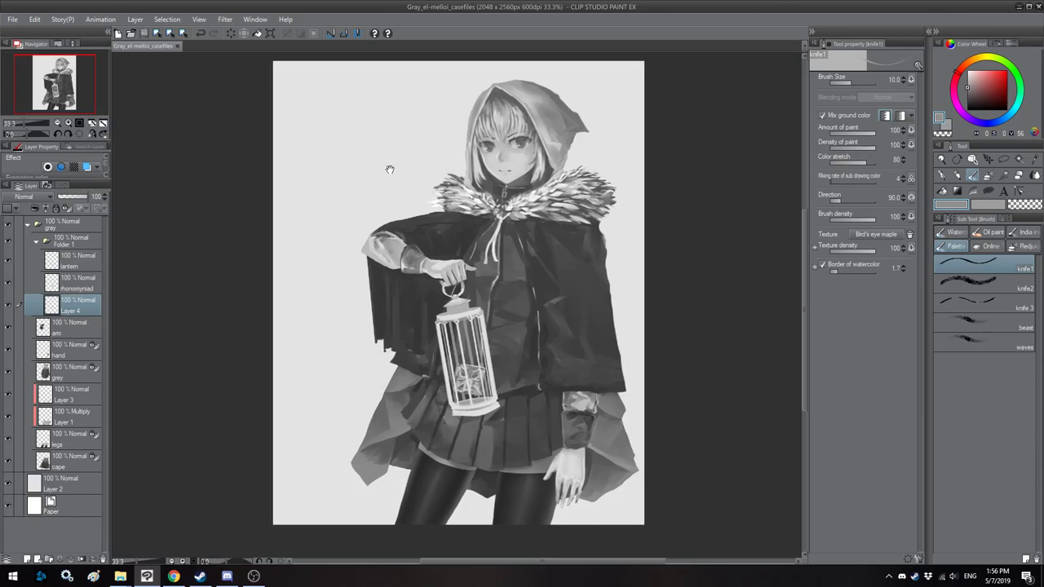
{"action": "left_click", "coordinate": [28, 226]}
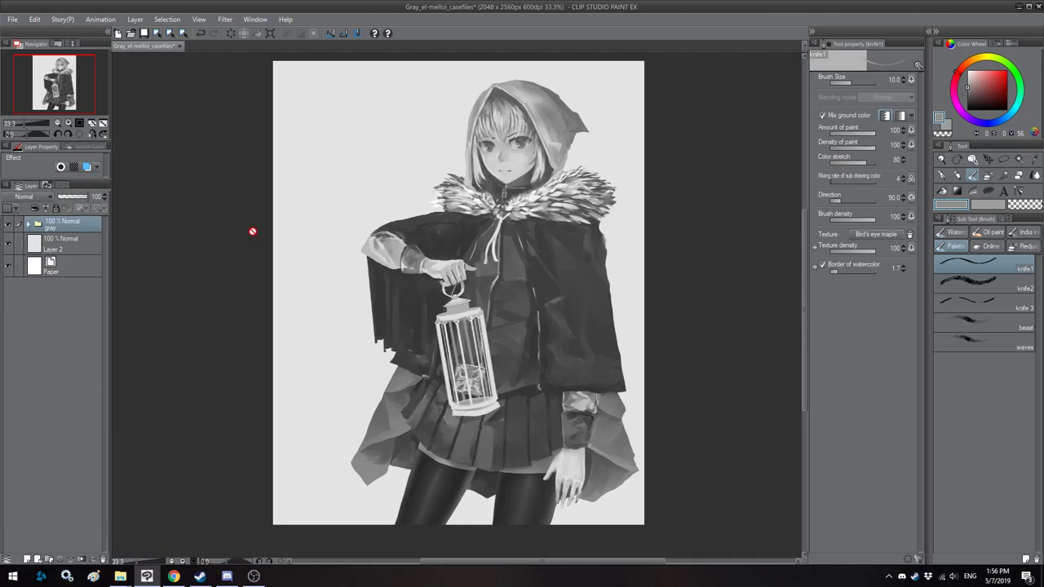
{"action": "left_click_drag", "start_coordinate": [338, 179], "coordinate": [350, 181]}
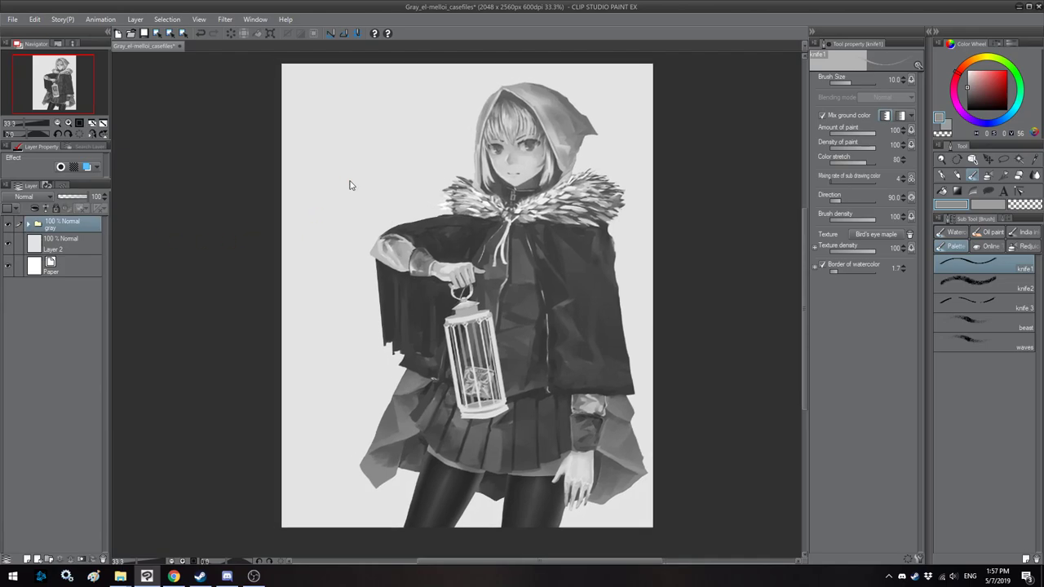
{"action": "key", "text": "ctrl+s"}
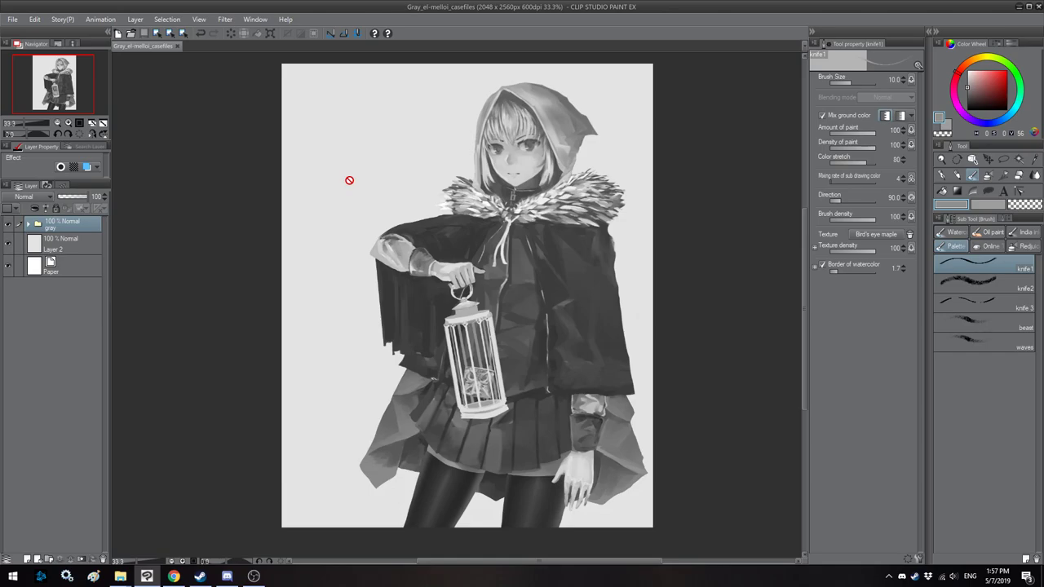
Step: Add a new layer above Layer 2 for the background and sample the cape's dark grey
{"action": "left_click", "coordinate": [92, 248]}
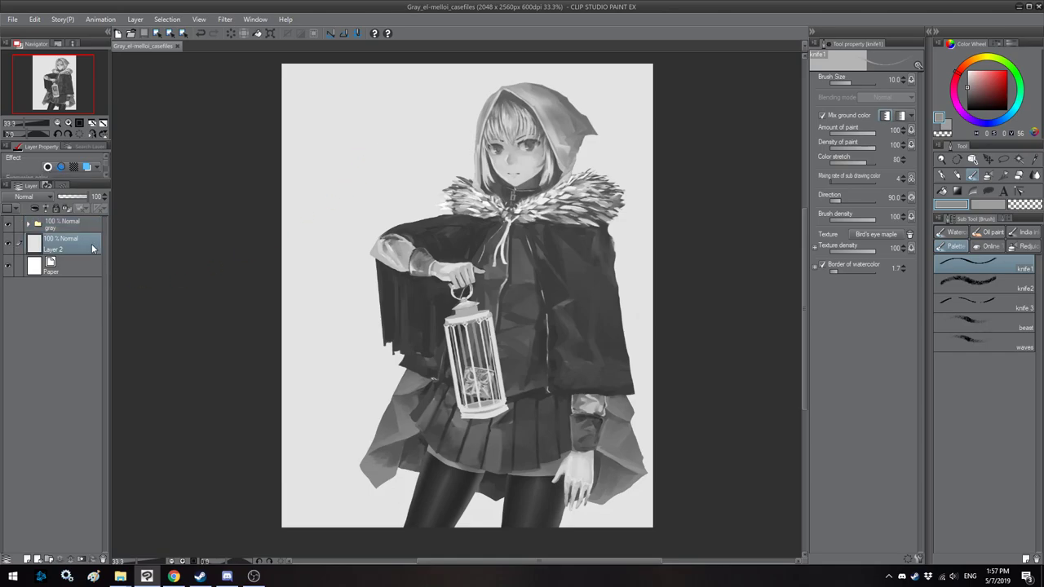
{"action": "left_click", "coordinate": [26, 560]}
{"action": "key", "text": "h"}
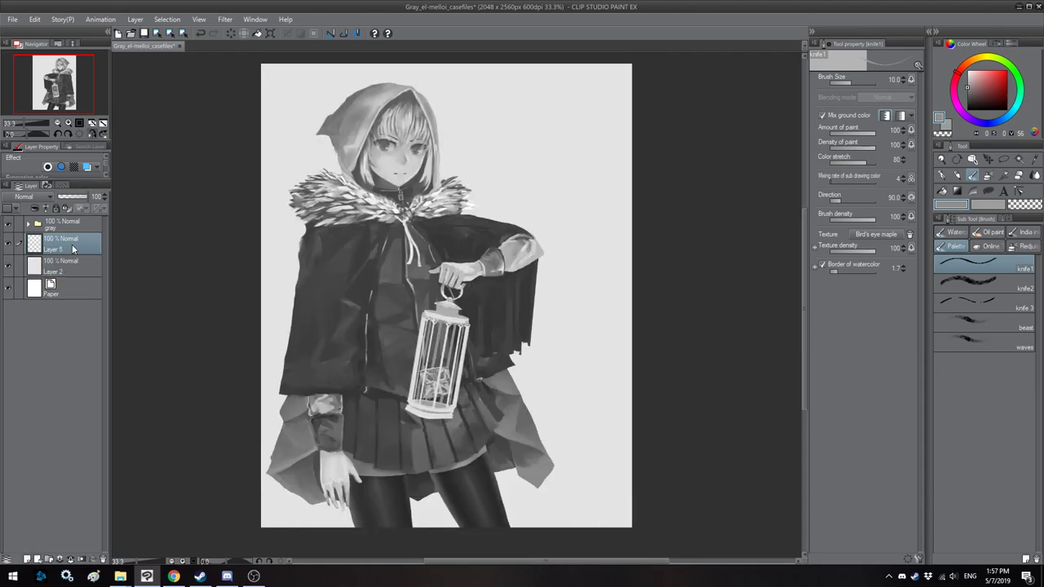
{"action": "left_click_drag", "start_coordinate": [506, 230], "coordinate": [521, 242]}
{"action": "left_click", "coordinate": [954, 80]}
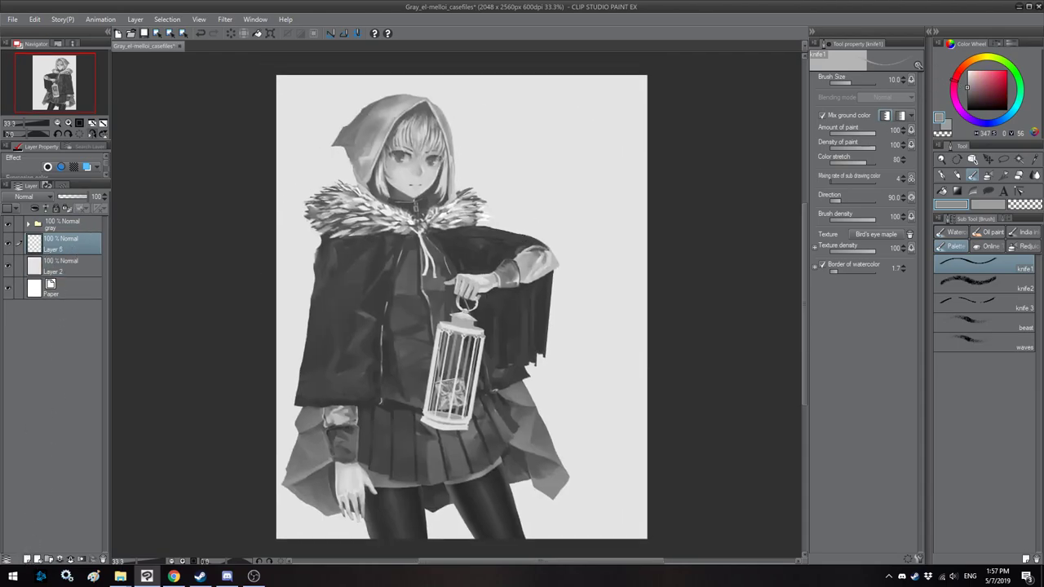
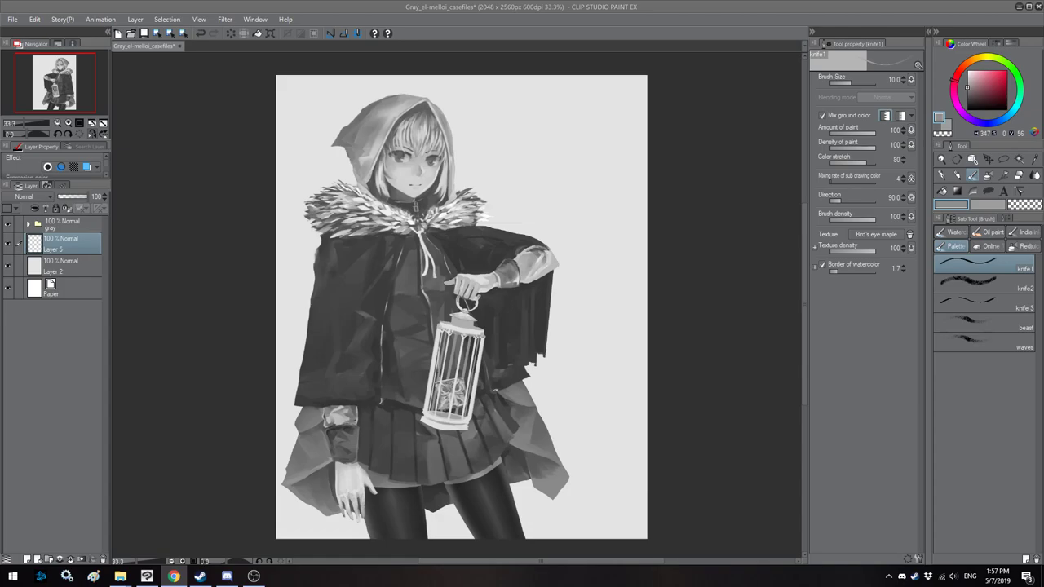
{"action": "left_click", "coordinate": [633, 18]}
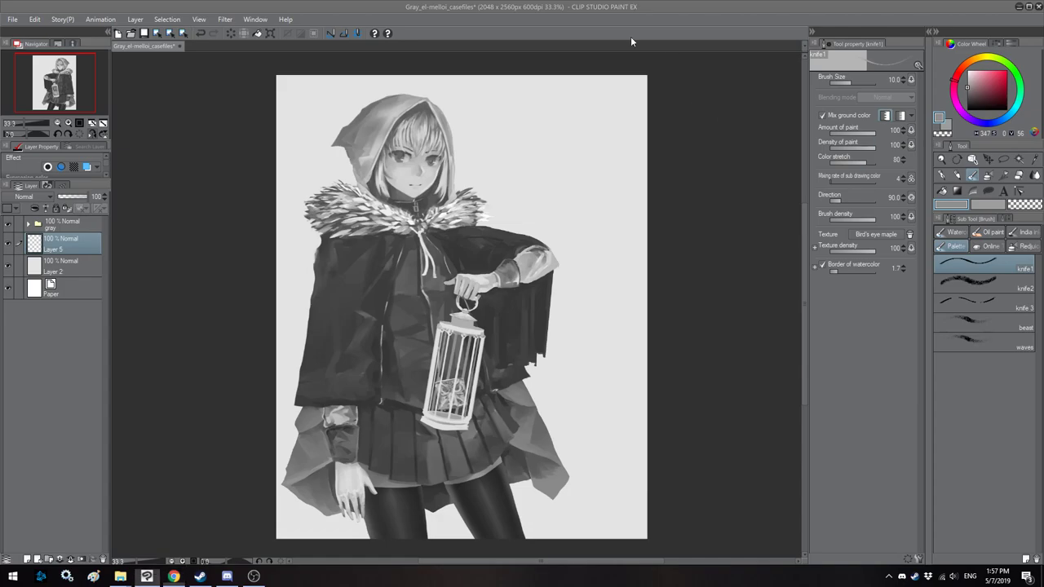
{"action": "key", "text": "h"}
{"action": "left_click", "coordinate": [457, 242], "text": "alt"}
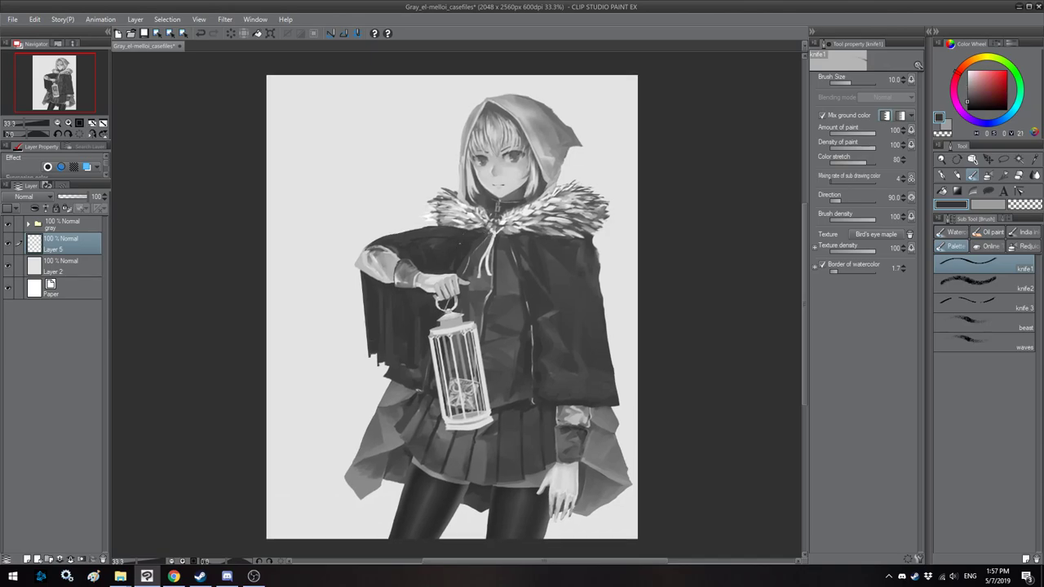
{"action": "left_click_drag", "start_coordinate": [454, 196], "coordinate": [463, 192]}
{"action": "key", "text": "]"}
{"action": "key", "text": "]"}
{"action": "mouse_move", "coordinate": [402, 88]}
{"action": "left_mouse_down"}
{"action": "mouse_move", "coordinate": [382, 133]}
{"action": "mouse_move", "coordinate": [407, 105]}
{"action": "mouse_move", "coordinate": [424, 118]}
{"action": "mouse_move", "coordinate": [402, 108]}
{"action": "mouse_move", "coordinate": [394, 122]}
{"action": "mouse_move", "coordinate": [395, 99]}
{"action": "mouse_move", "coordinate": [416, 124]}
{"action": "left_mouse_up"}
{"action": "key", "text": "["}
{"action": "key", "text": "["}
{"action": "left_click_drag", "start_coordinate": [402, 104], "coordinate": [393, 129]}
{"action": "key", "text": "]"}
{"action": "key", "text": "Delete"}
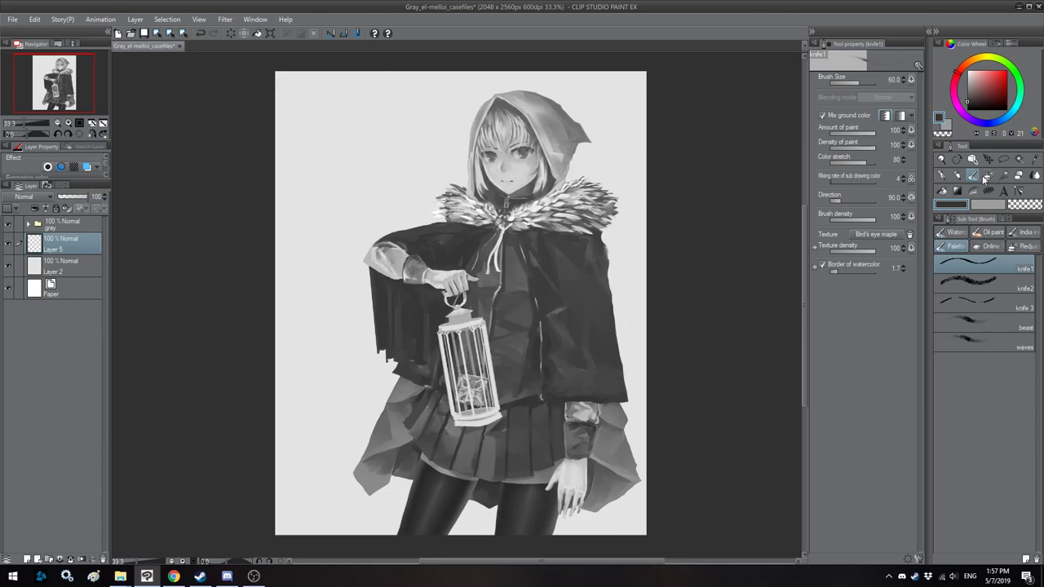
Step: Draw a dark pointed tower silhouette behind the character's raised arm with Lasso fill
{"action": "left_click", "coordinate": [988, 190]}
{"action": "mouse_move", "coordinate": [402, 83]}
{"action": "left_mouse_down"}
{"action": "mouse_move", "coordinate": [387, 130]}
{"action": "mouse_move", "coordinate": [405, 238]}
{"action": "mouse_move", "coordinate": [463, 231]}
{"action": "mouse_move", "coordinate": [448, 134]}
{"action": "left_mouse_up"}
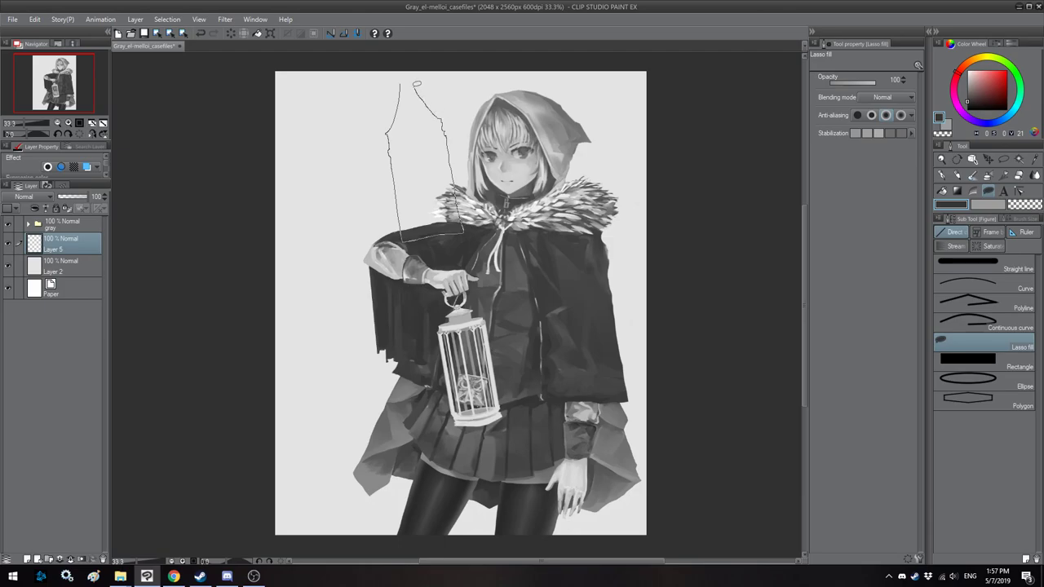
{"action": "mouse_move", "coordinate": [403, 80]}
{"action": "left_mouse_down"}
{"action": "mouse_move", "coordinate": [401, 70]}
{"action": "mouse_move", "coordinate": [407, 83]}
{"action": "left_mouse_up"}
{"action": "key", "text": "h"}
{"action": "mouse_move", "coordinate": [529, 208]}
{"action": "left_mouse_down"}
{"action": "mouse_move", "coordinate": [512, 261]}
{"action": "mouse_move", "coordinate": [519, 198]}
{"action": "left_mouse_up"}
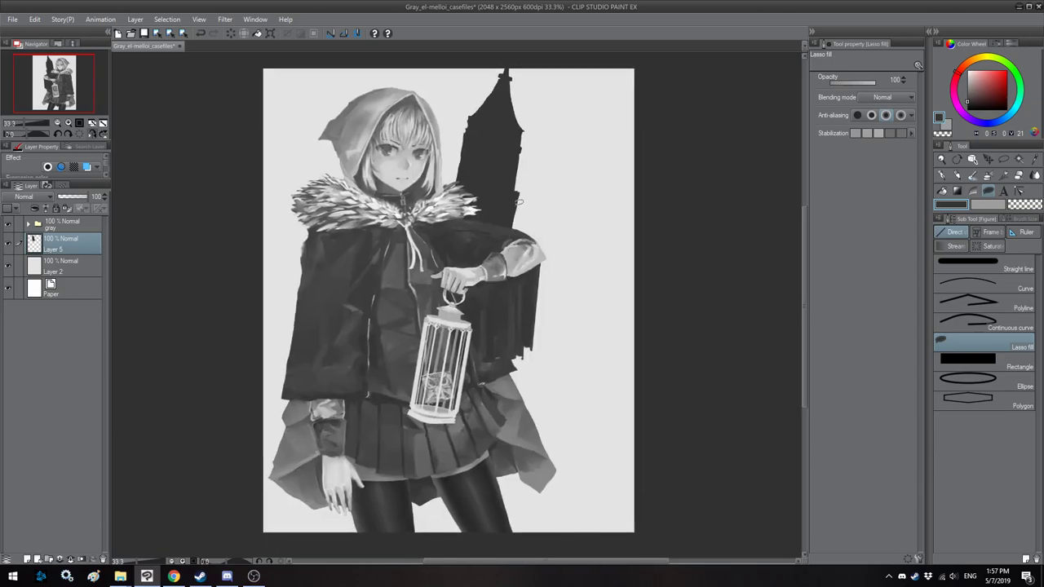
Step: Fill a dark building silhouette along the canvas edge beside the tower, joined to dark ground behind the skirt
{"action": "left_click_drag", "start_coordinate": [516, 278], "coordinate": [510, 268]}
{"action": "mouse_move", "coordinate": [499, 322]}
{"action": "left_mouse_down"}
{"action": "mouse_move", "coordinate": [581, 335]}
{"action": "mouse_move", "coordinate": [580, 350]}
{"action": "mouse_move", "coordinate": [599, 355]}
{"action": "mouse_move", "coordinate": [640, 144]}
{"action": "mouse_move", "coordinate": [650, 167]}
{"action": "mouse_move", "coordinate": [619, 218]}
{"action": "mouse_move", "coordinate": [588, 371]}
{"action": "mouse_move", "coordinate": [566, 379]}
{"action": "mouse_move", "coordinate": [480, 366]}
{"action": "mouse_move", "coordinate": [445, 489]}
{"action": "mouse_move", "coordinate": [444, 535]}
{"action": "mouse_move", "coordinate": [670, 557]}
{"action": "mouse_move", "coordinate": [715, 221]}
{"action": "left_mouse_up"}
{"action": "key", "text": "ctrl+z"}
{"action": "key", "text": "h"}
{"action": "mouse_move", "coordinate": [292, 178]}
{"action": "left_mouse_down"}
{"action": "mouse_move", "coordinate": [275, 225]}
{"action": "mouse_move", "coordinate": [287, 199]}
{"action": "mouse_move", "coordinate": [302, 247]}
{"action": "mouse_move", "coordinate": [317, 437]}
{"action": "mouse_move", "coordinate": [269, 506]}
{"action": "left_mouse_up"}
{"action": "key", "text": "h"}
{"action": "left_click_drag", "start_coordinate": [587, 352], "coordinate": [567, 355]}
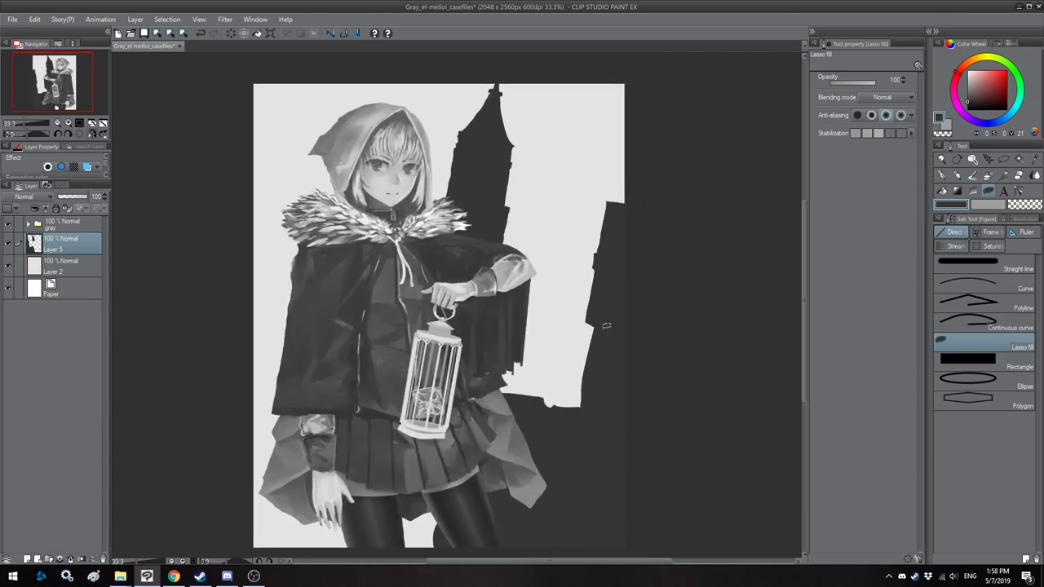
Step: Extend the edge building's silhouette up to the top of the canvas with Lasso fill
{"action": "mouse_move", "coordinate": [594, 322]}
{"action": "left_mouse_down"}
{"action": "mouse_move", "coordinate": [570, 403]}
{"action": "mouse_move", "coordinate": [585, 419]}
{"action": "mouse_move", "coordinate": [611, 323]}
{"action": "left_mouse_up"}
{"action": "key", "text": "h"}
{"action": "left_click_drag", "start_coordinate": [405, 227], "coordinate": [426, 252]}
{"action": "mouse_move", "coordinate": [303, 123]}
{"action": "left_mouse_down"}
{"action": "mouse_move", "coordinate": [319, 202]}
{"action": "mouse_move", "coordinate": [307, 237]}
{"action": "mouse_move", "coordinate": [305, 225]}
{"action": "left_mouse_up"}
{"action": "key", "text": "h"}
{"action": "key", "text": "minus"}
{"action": "key", "text": "h"}
{"action": "mouse_move", "coordinate": [536, 287]}
{"action": "left_mouse_down"}
{"action": "mouse_move", "coordinate": [521, 277]}
{"action": "mouse_move", "coordinate": [567, 267]}
{"action": "left_mouse_up"}
{"action": "mouse_move", "coordinate": [462, 369]}
{"action": "left_mouse_down"}
{"action": "mouse_move", "coordinate": [383, 360]}
{"action": "mouse_move", "coordinate": [369, 387]}
{"action": "left_mouse_up"}
{"action": "key", "text": "h"}
{"action": "mouse_move", "coordinate": [544, 355]}
{"action": "left_mouse_down"}
{"action": "mouse_move", "coordinate": [495, 376]}
{"action": "mouse_move", "coordinate": [562, 362]}
{"action": "left_mouse_up"}
{"action": "key", "text": "h"}
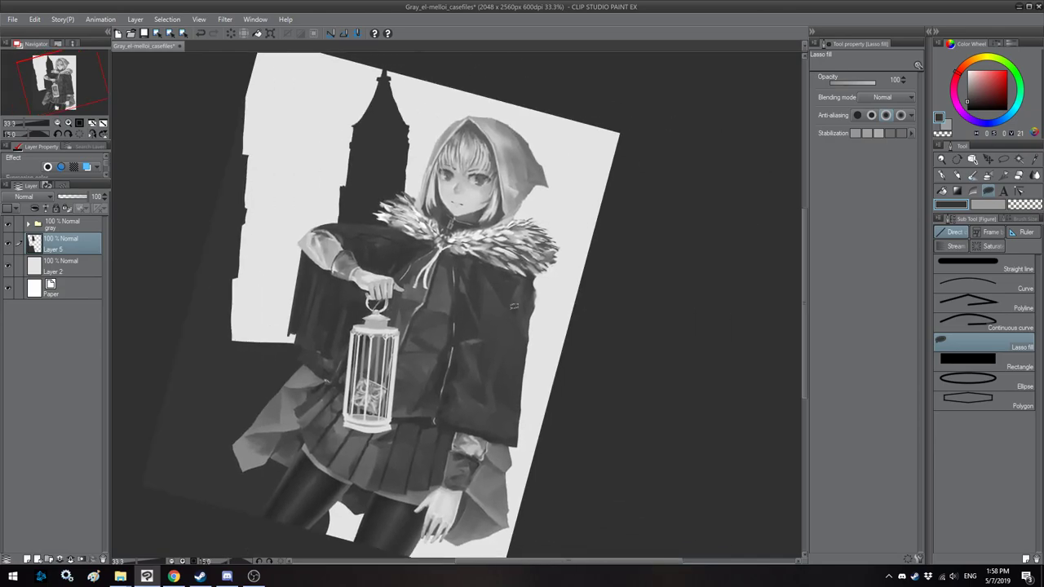
Step: Add spiked fence railings in dark grey on both sides of the character, with a ground strip beneath them
{"action": "mouse_move", "coordinate": [564, 291]}
{"action": "left_mouse_down"}
{"action": "mouse_move", "coordinate": [571, 327]}
{"action": "mouse_move", "coordinate": [581, 326]}
{"action": "mouse_move", "coordinate": [579, 266]}
{"action": "mouse_move", "coordinate": [584, 332]}
{"action": "mouse_move", "coordinate": [548, 320]}
{"action": "mouse_move", "coordinate": [543, 285]}
{"action": "mouse_move", "coordinate": [556, 323]}
{"action": "mouse_move", "coordinate": [553, 280]}
{"action": "mouse_move", "coordinate": [565, 320]}
{"action": "mouse_move", "coordinate": [537, 325]}
{"action": "mouse_move", "coordinate": [593, 322]}
{"action": "mouse_move", "coordinate": [591, 332]}
{"action": "mouse_move", "coordinate": [535, 333]}
{"action": "left_mouse_up"}
{"action": "mouse_move", "coordinate": [524, 340]}
{"action": "left_mouse_down"}
{"action": "mouse_move", "coordinate": [598, 339]}
{"action": "mouse_move", "coordinate": [527, 372]}
{"action": "left_mouse_up"}
{"action": "mouse_move", "coordinate": [561, 322]}
{"action": "left_mouse_down"}
{"action": "mouse_move", "coordinate": [580, 326]}
{"action": "mouse_move", "coordinate": [548, 332]}
{"action": "mouse_move", "coordinate": [546, 309]}
{"action": "left_mouse_up"}
{"action": "key", "text": "h"}
{"action": "mouse_move", "coordinate": [615, 307]}
{"action": "left_mouse_down"}
{"action": "mouse_move", "coordinate": [581, 303]}
{"action": "mouse_move", "coordinate": [588, 332]}
{"action": "left_mouse_up"}
{"action": "mouse_move", "coordinate": [604, 335]}
{"action": "left_mouse_down"}
{"action": "mouse_move", "coordinate": [610, 275]}
{"action": "mouse_move", "coordinate": [608, 336]}
{"action": "mouse_move", "coordinate": [631, 333]}
{"action": "mouse_move", "coordinate": [575, 336]}
{"action": "mouse_move", "coordinate": [539, 322]}
{"action": "mouse_move", "coordinate": [610, 323]}
{"action": "left_mouse_up"}
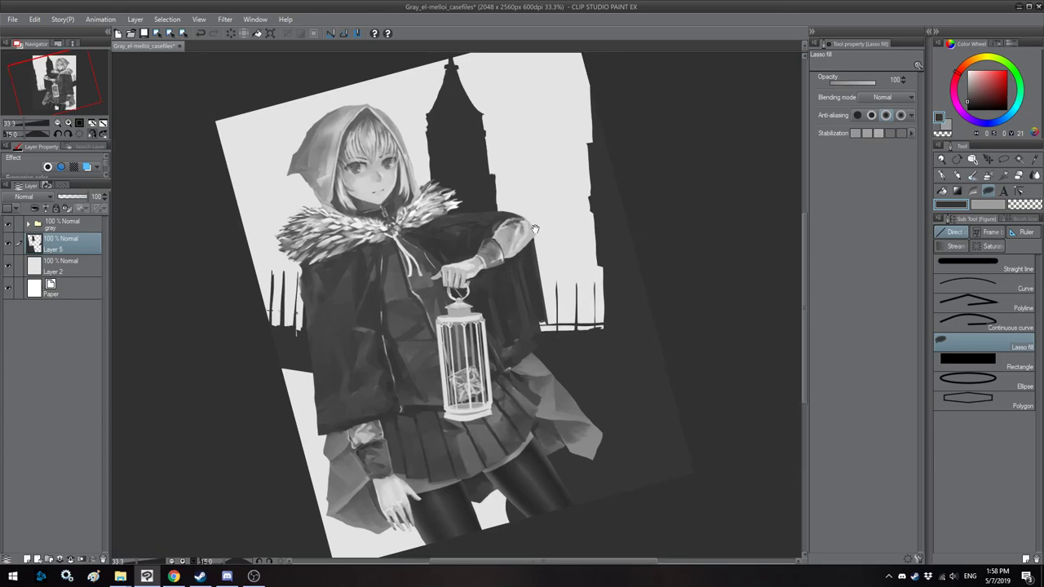
{"action": "left_click_drag", "start_coordinate": [535, 228], "coordinate": [543, 279]}
Step: Lasso the tower's spire and transform it so its tip runs past the top of the canvas
{"action": "key", "text": "h"}
{"action": "mouse_move", "coordinate": [628, 363]}
{"action": "left_mouse_down"}
{"action": "mouse_move", "coordinate": [545, 353]}
{"action": "mouse_move", "coordinate": [610, 347]}
{"action": "left_mouse_up"}
{"action": "key", "text": "minus"}
{"action": "left_click_drag", "start_coordinate": [542, 295], "coordinate": [483, 296]}
{"action": "key", "text": "h"}
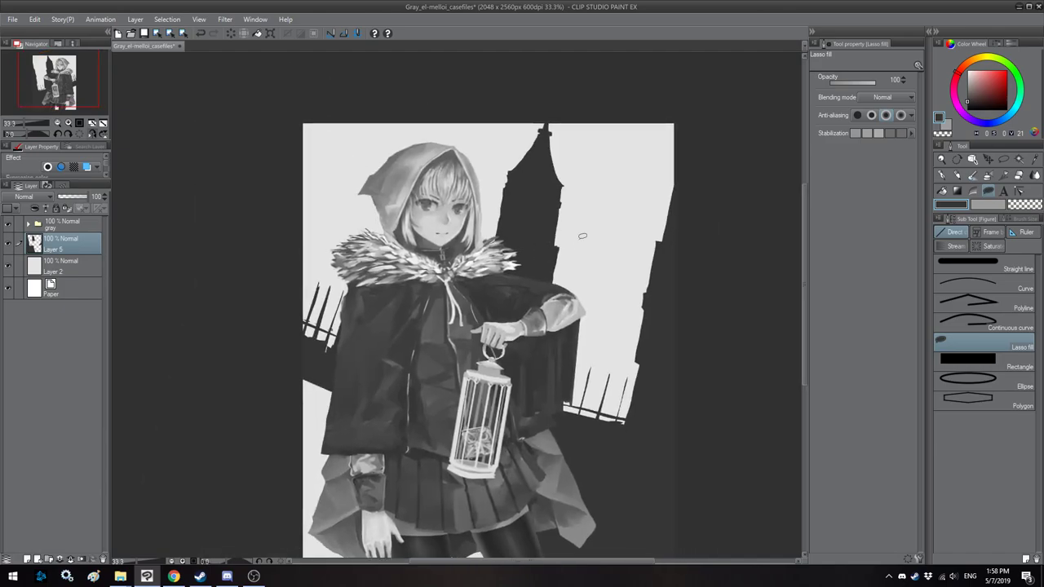
{"action": "left_click_drag", "start_coordinate": [582, 236], "coordinate": [764, 243]}
{"action": "left_click", "coordinate": [993, 158]}
{"action": "mouse_move", "coordinate": [570, 99]}
{"action": "left_mouse_down"}
{"action": "mouse_move", "coordinate": [506, 336]}
{"action": "mouse_move", "coordinate": [489, 110]}
{"action": "mouse_move", "coordinate": [569, 99]}
{"action": "left_mouse_up"}
{"action": "key", "text": "ctrl+t"}
{"action": "left_click_drag", "start_coordinate": [632, 100], "coordinate": [641, 106]}
{"action": "left_click_drag", "start_coordinate": [577, 97], "coordinate": [584, 85]}
{"action": "left_click_drag", "start_coordinate": [596, 211], "coordinate": [581, 212]}
{"action": "left_click_drag", "start_coordinate": [682, 91], "coordinate": [689, 96]}
{"action": "key", "text": "Return"}
{"action": "key", "text": "ctrl+d"}
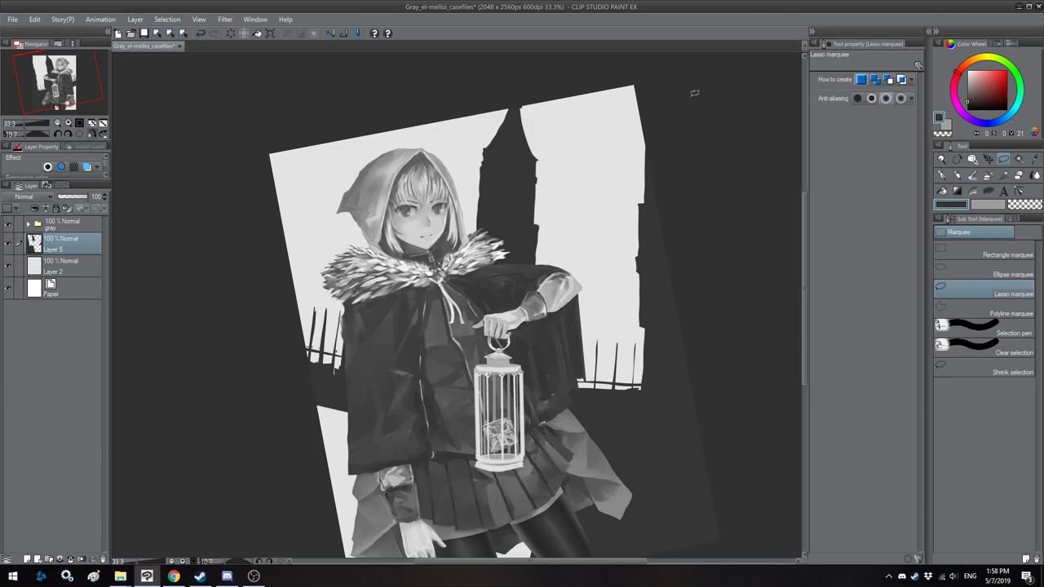
Step: Lasso-fill the remaining light areas below the fence and between the legs with dark grey
{"action": "key", "text": "h"}
{"action": "left_click_drag", "start_coordinate": [563, 329], "coordinate": [543, 277]}
{"action": "left_click", "coordinate": [986, 191]}
{"action": "key", "text": "minus"}
{"action": "key", "text": "minus"}
{"action": "key", "text": "minus"}
{"action": "key", "text": "minus"}
{"action": "key", "text": "minus"}
{"action": "key", "text": "minus"}
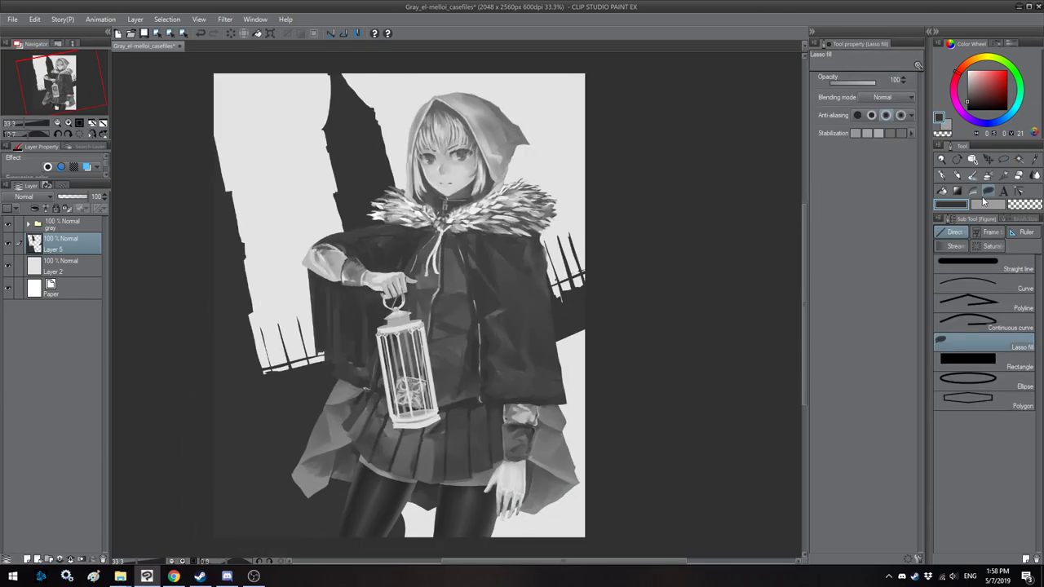
{"action": "mouse_move", "coordinate": [529, 213]}
{"action": "left_mouse_down"}
{"action": "mouse_move", "coordinate": [488, 227]}
{"action": "mouse_move", "coordinate": [502, 189]}
{"action": "mouse_move", "coordinate": [538, 237]}
{"action": "mouse_move", "coordinate": [570, 355]}
{"action": "mouse_move", "coordinate": [542, 265]}
{"action": "mouse_move", "coordinate": [494, 414]}
{"action": "mouse_move", "coordinate": [570, 295]}
{"action": "mouse_move", "coordinate": [562, 273]}
{"action": "mouse_move", "coordinate": [513, 253]}
{"action": "left_mouse_up"}
{"action": "key", "text": "h"}
{"action": "mouse_move", "coordinate": [304, 305]}
{"action": "left_mouse_down"}
{"action": "mouse_move", "coordinate": [598, 446]}
{"action": "mouse_move", "coordinate": [303, 345]}
{"action": "left_mouse_up"}
{"action": "left_click_drag", "start_coordinate": [616, 268], "coordinate": [511, 351]}
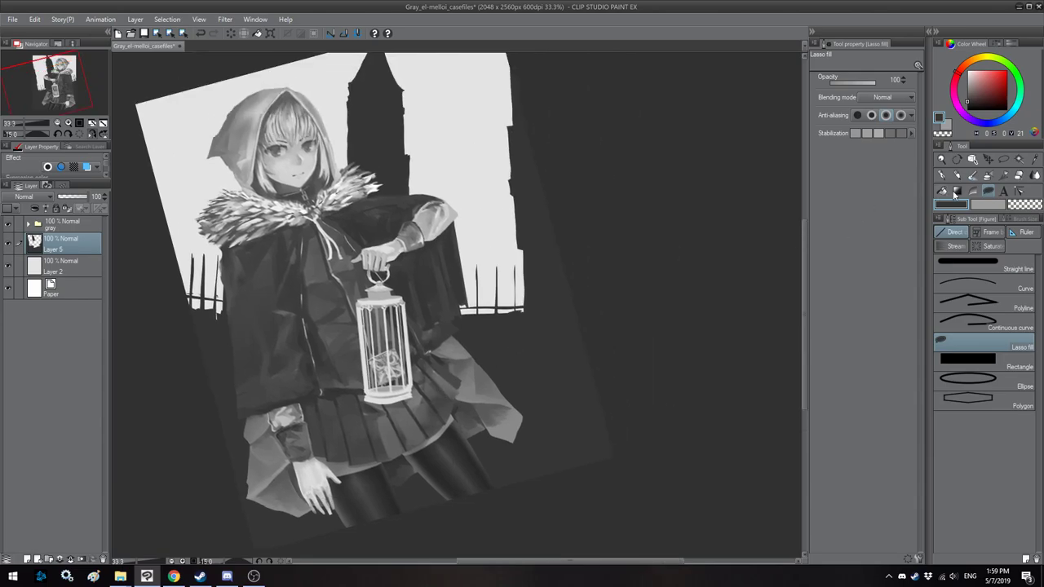
Step: Try cutting narrow window slits into the building and tower silhouettes using Lasso fill with the transparent colour
{"action": "left_click", "coordinate": [1018, 207]}
{"action": "left_click_drag", "start_coordinate": [548, 161], "coordinate": [562, 233]}
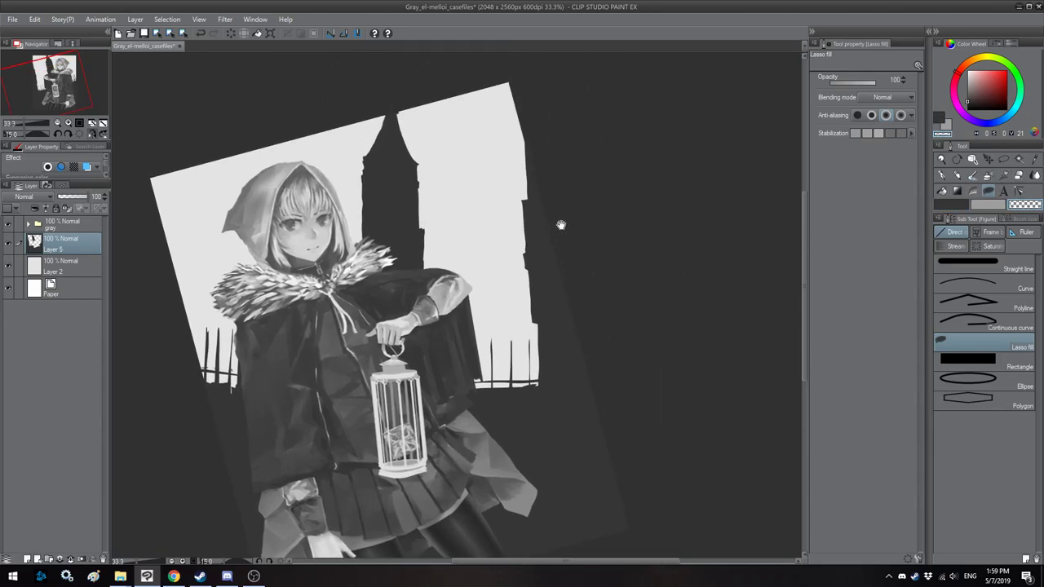
{"action": "mouse_move", "coordinate": [538, 158]}
{"action": "left_mouse_down"}
{"action": "mouse_move", "coordinate": [540, 231]}
{"action": "mouse_move", "coordinate": [547, 148]}
{"action": "mouse_move", "coordinate": [553, 160]}
{"action": "left_mouse_up"}
{"action": "left_click_drag", "start_coordinate": [473, 197], "coordinate": [547, 212]}
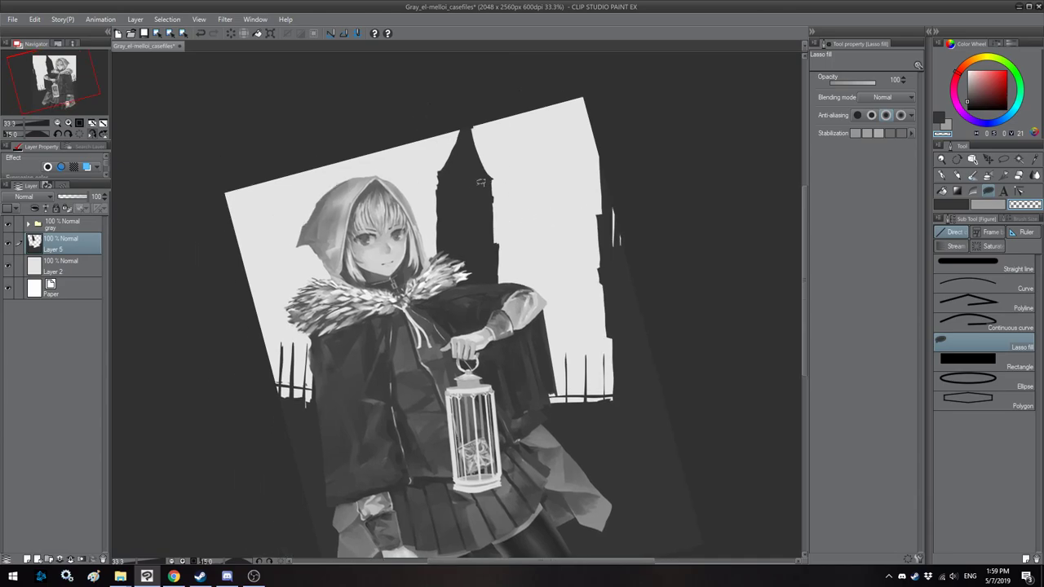
{"action": "left_click_drag", "start_coordinate": [471, 135], "coordinate": [484, 173]}
{"action": "left_click_drag", "start_coordinate": [475, 137], "coordinate": [480, 160]}
{"action": "key", "text": "h"}
{"action": "key", "text": "ctrl+z"}
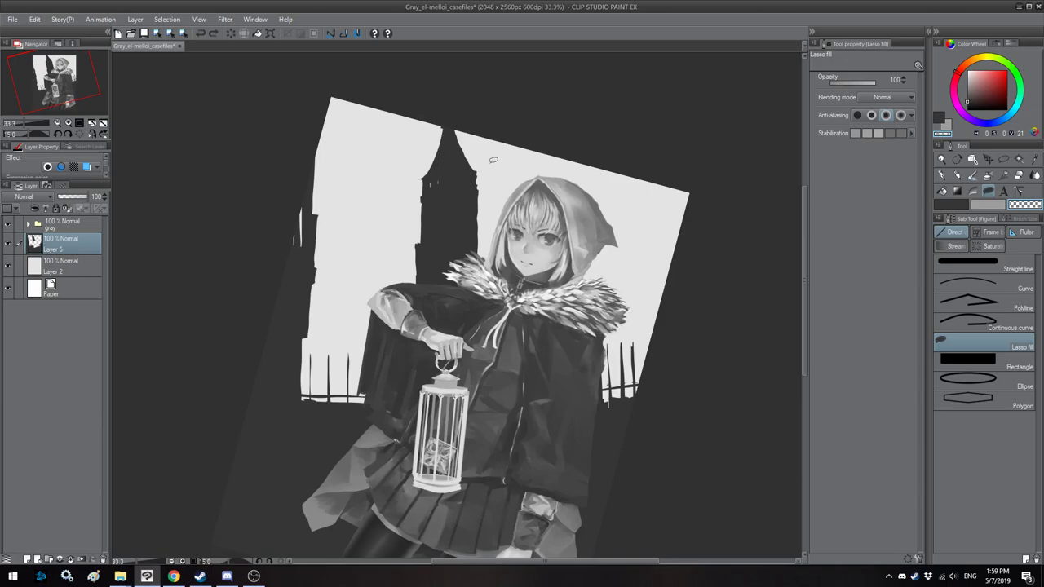
{"action": "key", "text": "ctrl+z"}
Step: Try rotating the background silhouette layer slightly clockwise to straighten the tower
{"action": "scroll", "coordinate": [486, 211], "scroll_direction": "down", "scroll_amount": 2}
{"action": "key", "text": "minus"}
{"action": "key", "text": "h"}
{"action": "scroll", "coordinate": [479, 238], "scroll_direction": "up", "scroll_amount": 2}
{"action": "key", "text": "h"}
{"action": "left_click_drag", "start_coordinate": [470, 248], "coordinate": [455, 236]}
{"action": "scroll", "coordinate": [455, 237], "scroll_direction": "down", "scroll_amount": 1}
{"action": "key", "text": "ctrl+t"}
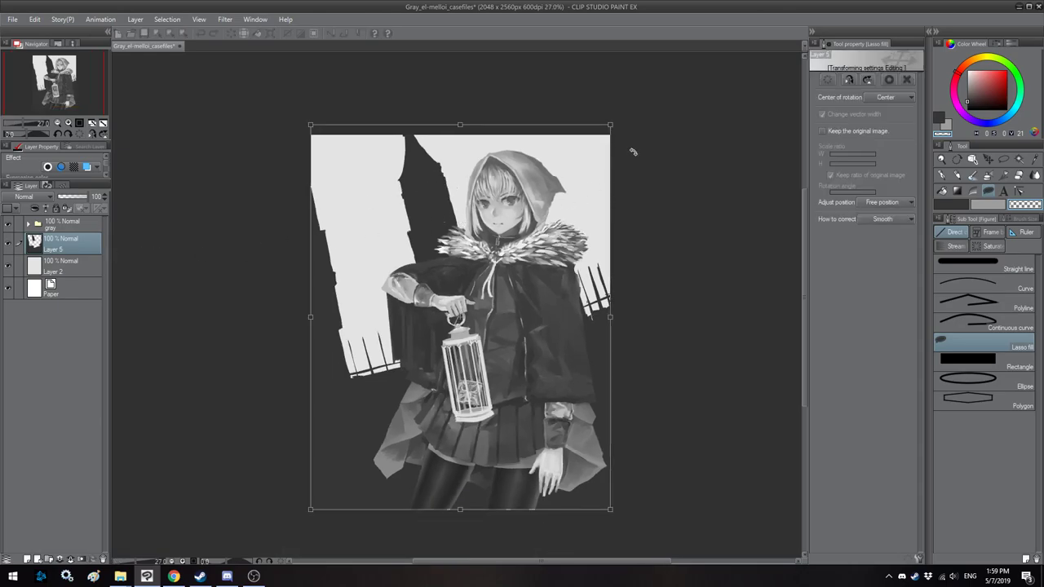
{"action": "left_click_drag", "start_coordinate": [698, 104], "coordinate": [721, 126]}
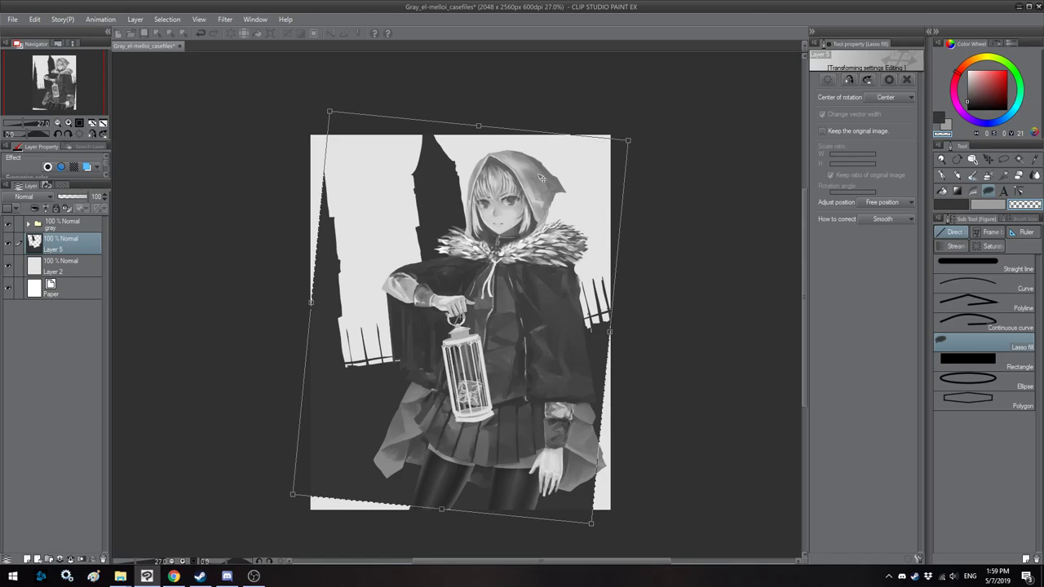
{"action": "key", "text": "Return"}
{"action": "key", "text": "h"}
{"action": "scroll", "coordinate": [380, 192], "scroll_direction": "down", "scroll_amount": 1}
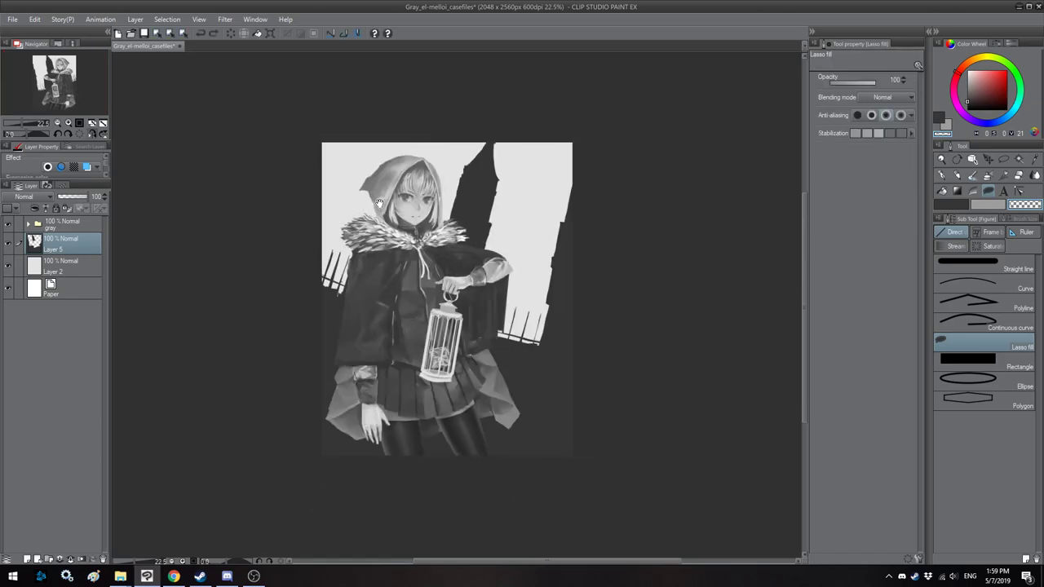
Step: Rotate the background silhouette layer so the tower and fence stand upright behind the character
{"action": "scroll", "coordinate": [382, 206], "scroll_direction": "up", "scroll_amount": 2}
{"action": "key", "text": "h"}
{"action": "key", "text": "ctrl+minus"}
{"action": "key", "text": "ctrl+t"}
{"action": "left_click_drag", "start_coordinate": [625, 126], "coordinate": [663, 198]}
{"action": "left_click_drag", "start_coordinate": [386, 253], "coordinate": [382, 253]}
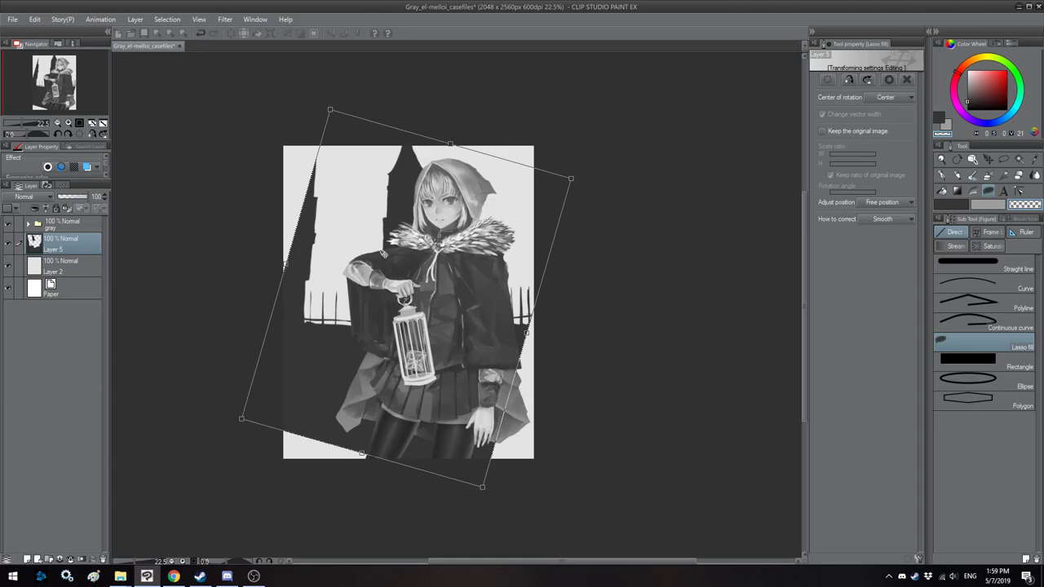
{"action": "key", "text": "Return"}
{"action": "key", "text": "h"}
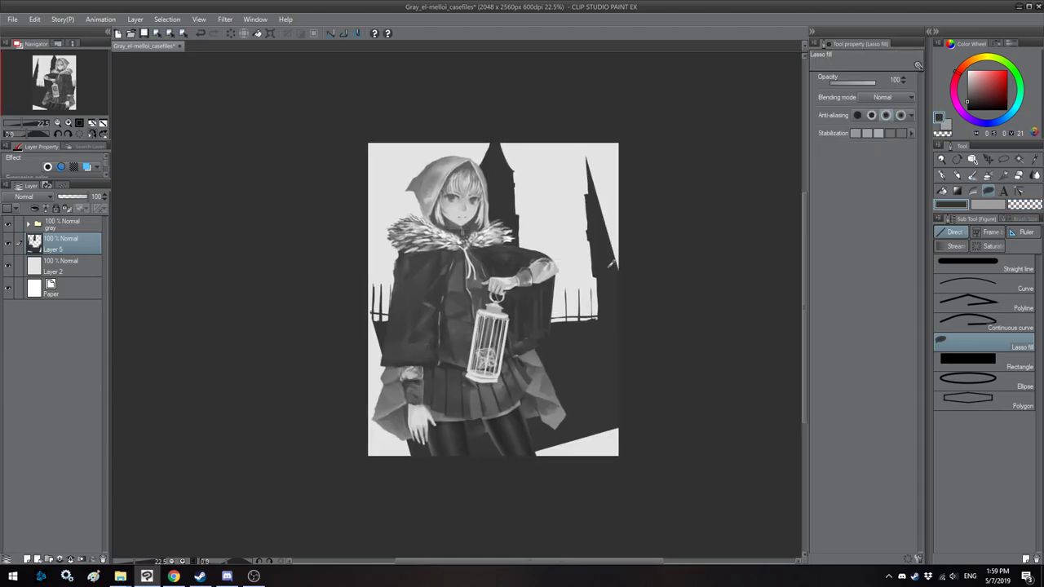
Step: Lasso-fill the light gaps left by the rotation at the building's outer edge and the canvas's lower corners with dark grey
{"action": "mouse_move", "coordinate": [586, 130]}
{"action": "left_mouse_down"}
{"action": "mouse_move", "coordinate": [610, 265]}
{"action": "mouse_move", "coordinate": [644, 130]}
{"action": "left_mouse_up"}
{"action": "mouse_move", "coordinate": [632, 388]}
{"action": "left_mouse_down"}
{"action": "mouse_move", "coordinate": [614, 366]}
{"action": "mouse_move", "coordinate": [386, 387]}
{"action": "mouse_move", "coordinate": [674, 346]}
{"action": "mouse_move", "coordinate": [620, 363]}
{"action": "left_mouse_up"}
{"action": "mouse_move", "coordinate": [495, 222]}
{"action": "left_mouse_down"}
{"action": "mouse_move", "coordinate": [517, 341]}
{"action": "mouse_move", "coordinate": [443, 275]}
{"action": "mouse_move", "coordinate": [487, 210]}
{"action": "mouse_move", "coordinate": [494, 220]}
{"action": "left_mouse_up"}
{"action": "left_click_drag", "start_coordinate": [435, 265], "coordinate": [469, 268]}
{"action": "mouse_move", "coordinate": [413, 301]}
{"action": "left_mouse_down"}
{"action": "mouse_move", "coordinate": [364, 424]}
{"action": "mouse_move", "coordinate": [457, 367]}
{"action": "left_mouse_up"}
{"action": "key", "text": "h"}
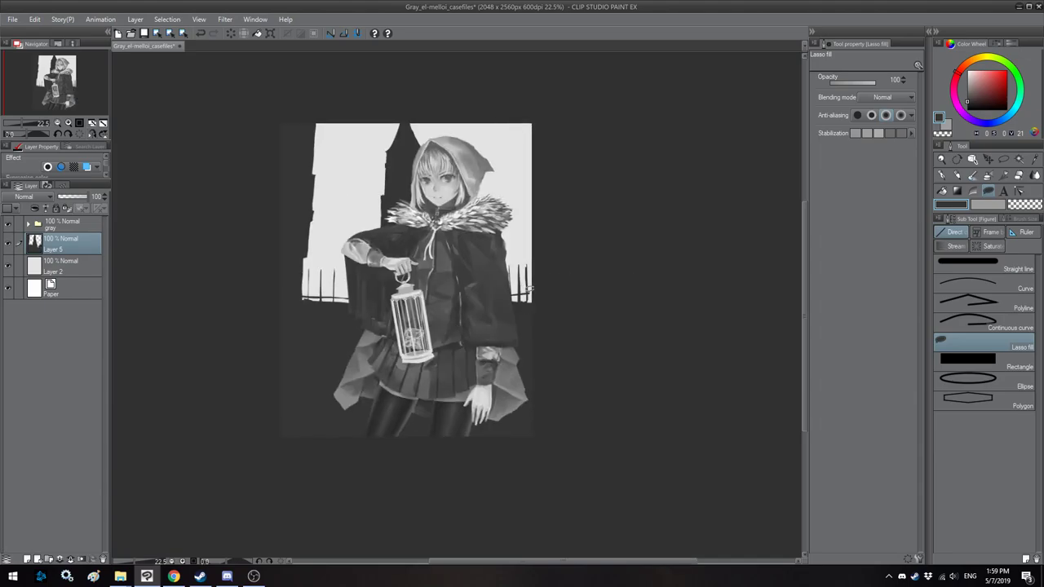
Step: Lasso-fill dark distant spires and building shapes along the canvas edge behind the character's lowered arm
{"action": "left_click_drag", "start_coordinate": [520, 248], "coordinate": [528, 246]}
{"action": "left_click_drag", "start_coordinate": [504, 292], "coordinate": [524, 287]}
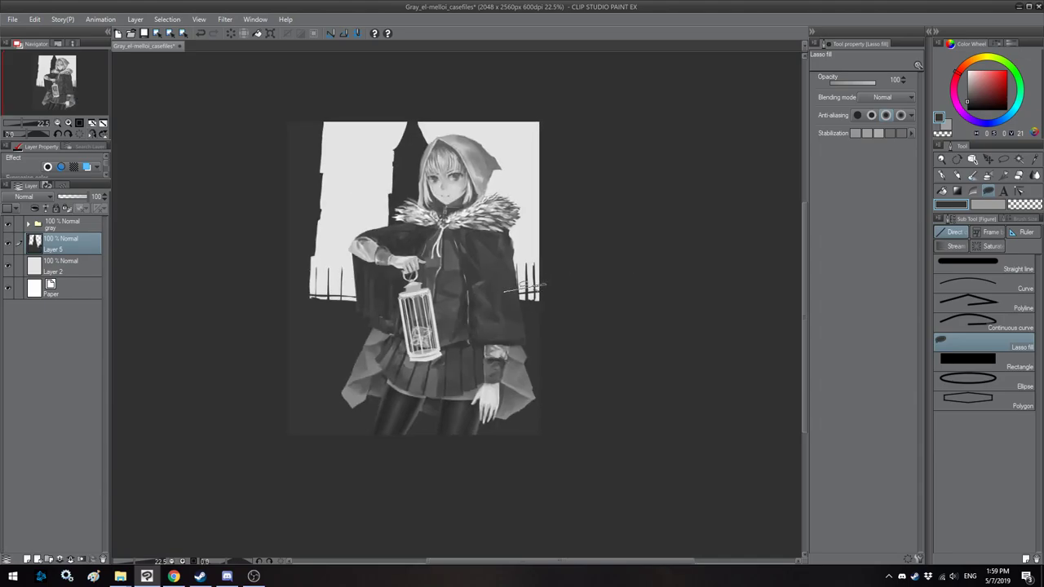
{"action": "key", "text": "h"}
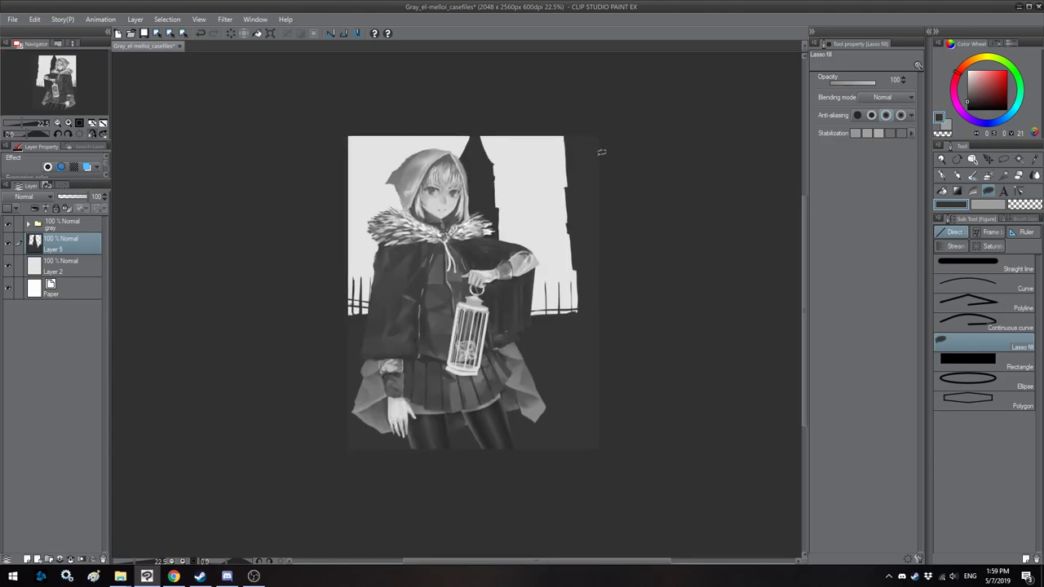
{"action": "left_click_drag", "start_coordinate": [564, 207], "coordinate": [595, 199]}
{"action": "left_click_drag", "start_coordinate": [466, 237], "coordinate": [545, 226]}
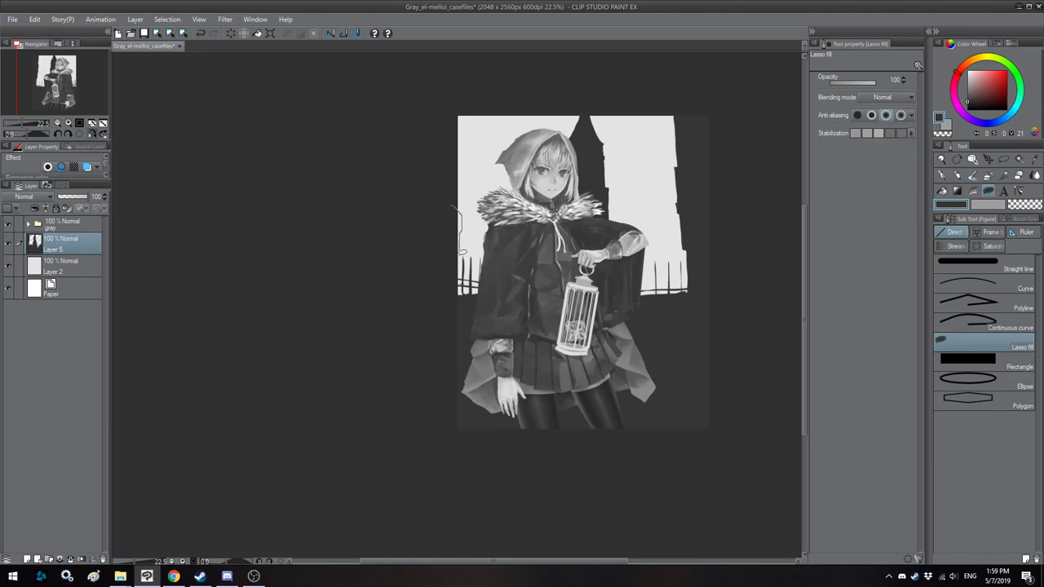
{"action": "mouse_move", "coordinate": [451, 205]}
{"action": "left_mouse_down"}
{"action": "mouse_move", "coordinate": [455, 167]}
{"action": "mouse_move", "coordinate": [513, 159]}
{"action": "left_mouse_up"}
{"action": "key", "text": "h"}
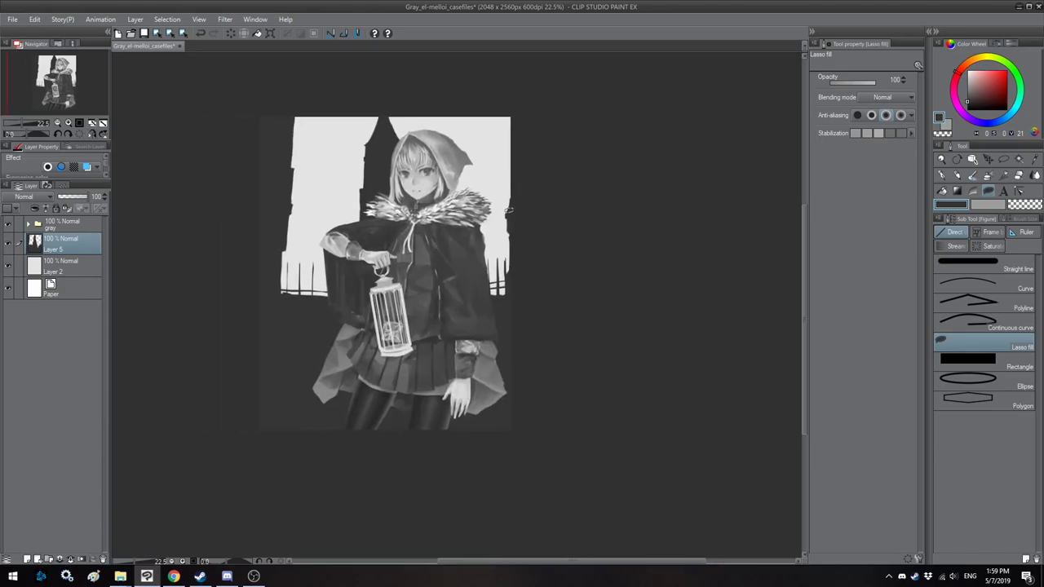
{"action": "left_click_drag", "start_coordinate": [513, 296], "coordinate": [506, 238]}
{"action": "key", "text": "h"}
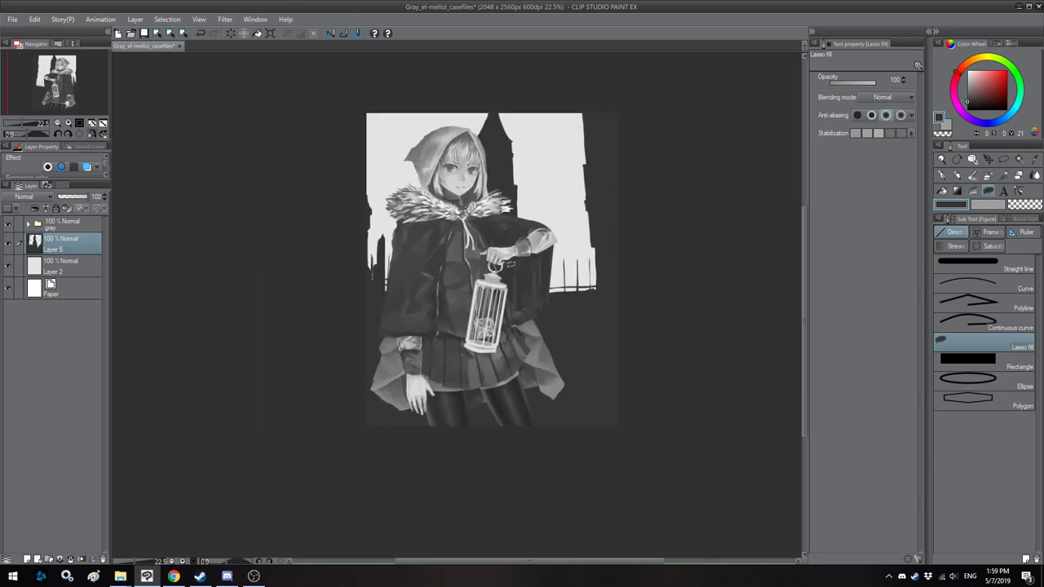
Step: Lasso-fill thicker post silhouettes into the fence between the raised arm and the building
{"action": "mouse_move", "coordinate": [567, 306]}
{"action": "left_mouse_down"}
{"action": "mouse_move", "coordinate": [565, 275]}
{"action": "mouse_move", "coordinate": [554, 299]}
{"action": "mouse_move", "coordinate": [563, 315]}
{"action": "left_mouse_up"}
{"action": "mouse_move", "coordinate": [552, 278]}
{"action": "left_mouse_down"}
{"action": "mouse_move", "coordinate": [558, 262]}
{"action": "mouse_move", "coordinate": [563, 296]}
{"action": "left_mouse_up"}
{"action": "left_click_drag", "start_coordinate": [590, 144], "coordinate": [583, 149]}
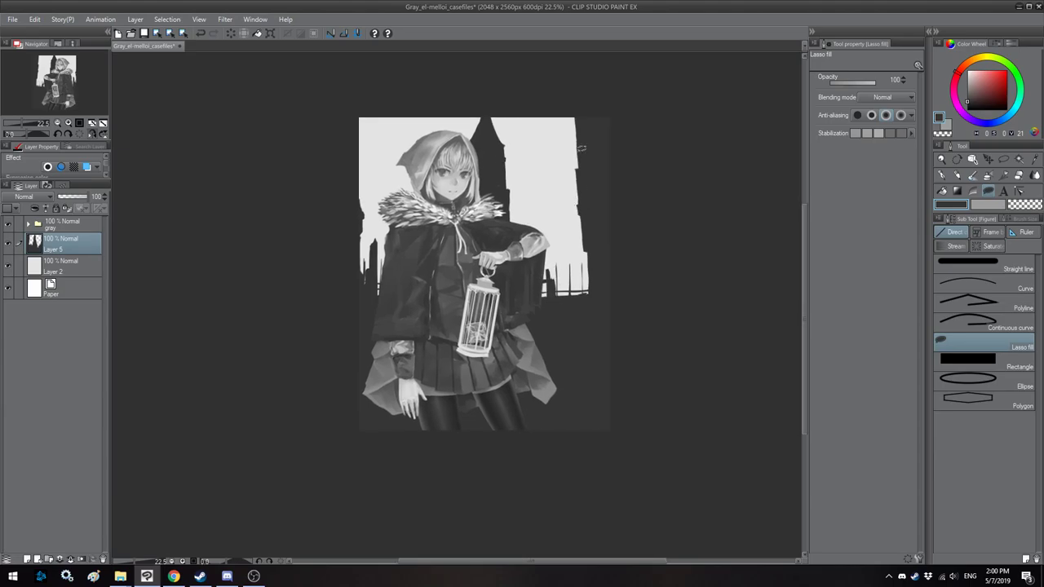
Step: Cut the tall building at the canvas edge down to a low block with a flat roof ledge beside the fence
{"action": "key", "text": "h"}
{"action": "left_click_drag", "start_coordinate": [398, 179], "coordinate": [481, 197]}
{"action": "mouse_move", "coordinate": [433, 125]}
{"action": "left_mouse_down"}
{"action": "mouse_move", "coordinate": [433, 152]}
{"action": "mouse_move", "coordinate": [354, 209]}
{"action": "mouse_move", "coordinate": [421, 209]}
{"action": "left_mouse_up"}
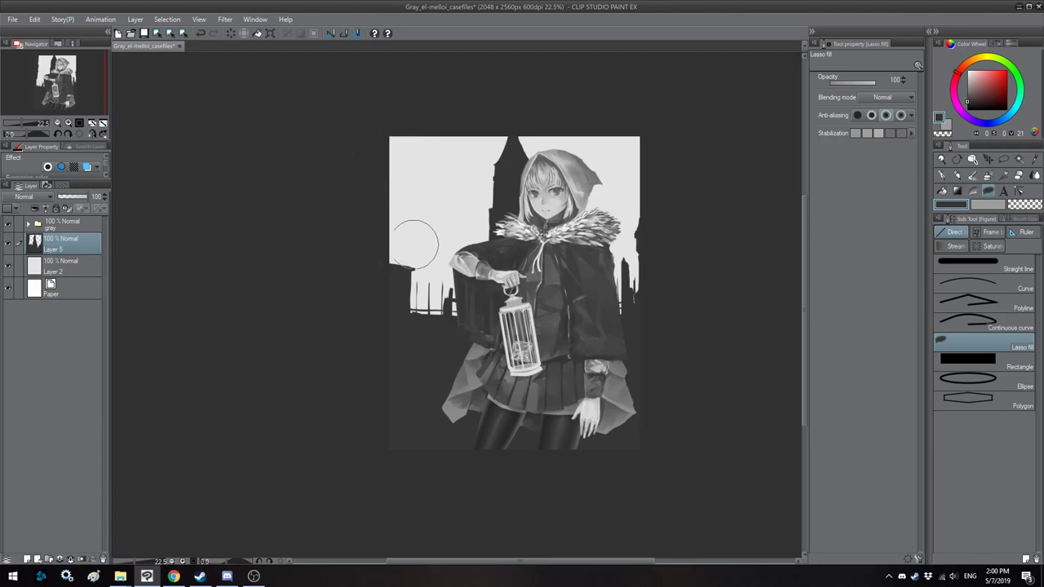
{"action": "key", "text": "h"}
{"action": "left_click_drag", "start_coordinate": [402, 118], "coordinate": [403, 116]}
{"action": "mouse_move", "coordinate": [527, 261]}
{"action": "left_mouse_down"}
{"action": "mouse_move", "coordinate": [514, 262]}
{"action": "mouse_move", "coordinate": [533, 274]}
{"action": "left_mouse_up"}
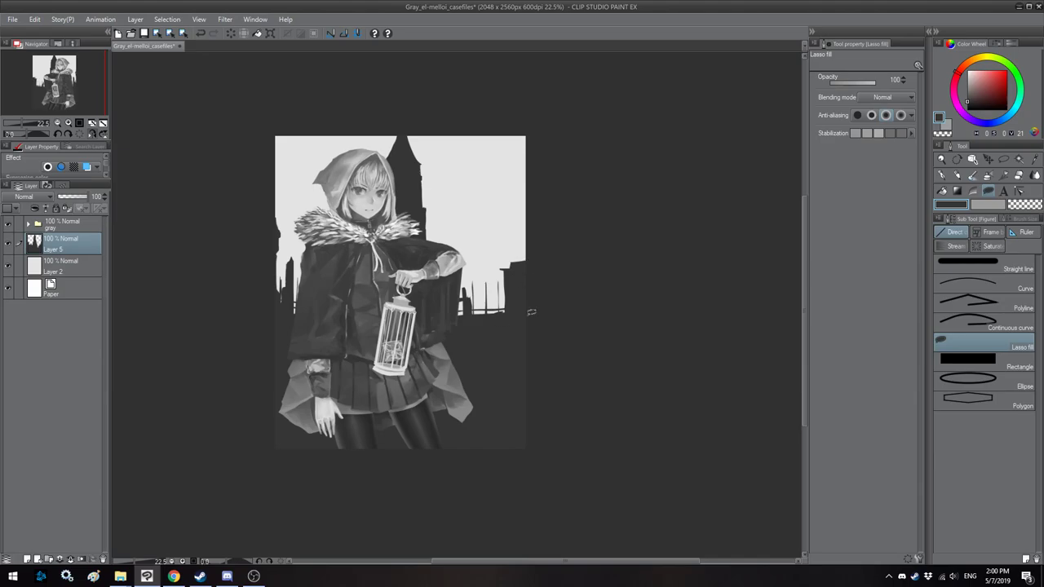
{"action": "left_click_drag", "start_coordinate": [507, 364], "coordinate": [548, 378]}
{"action": "key", "text": "h"}
{"action": "key", "text": "ctrl+minus"}
{"action": "left_click_drag", "start_coordinate": [428, 243], "coordinate": [433, 258]}
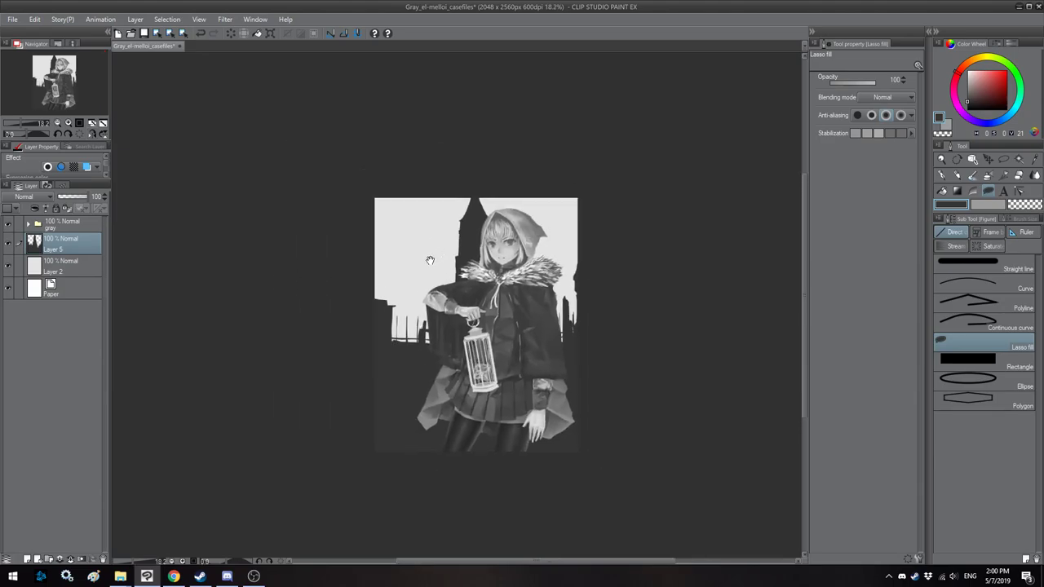
Step: Choose the knife1 palette knife brush and lock the transparent pixels of the background silhouette layer
{"action": "scroll", "coordinate": [432, 258], "scroll_direction": "up", "scroll_amount": 2}
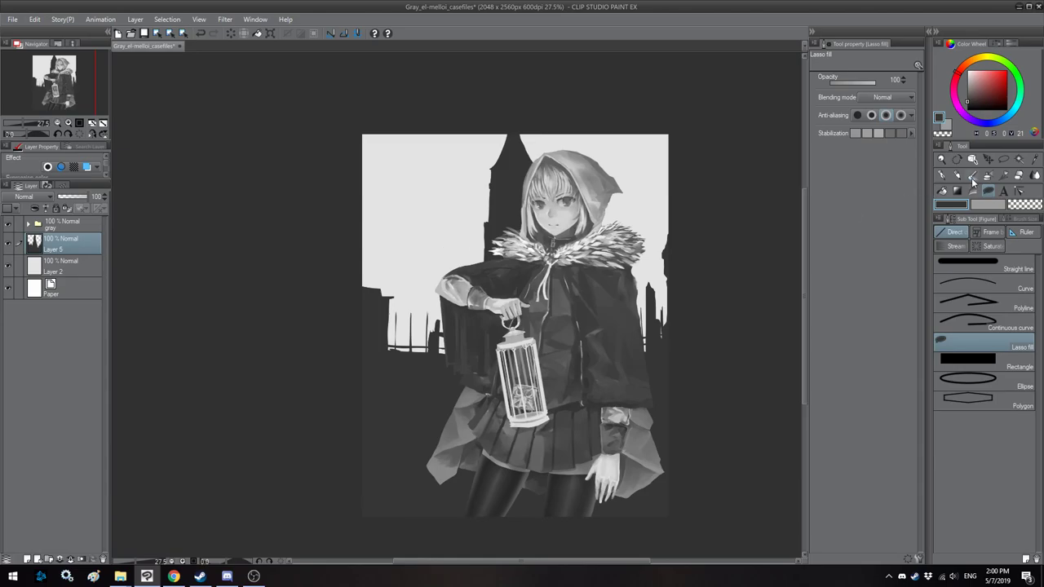
{"action": "left_click", "coordinate": [972, 178]}
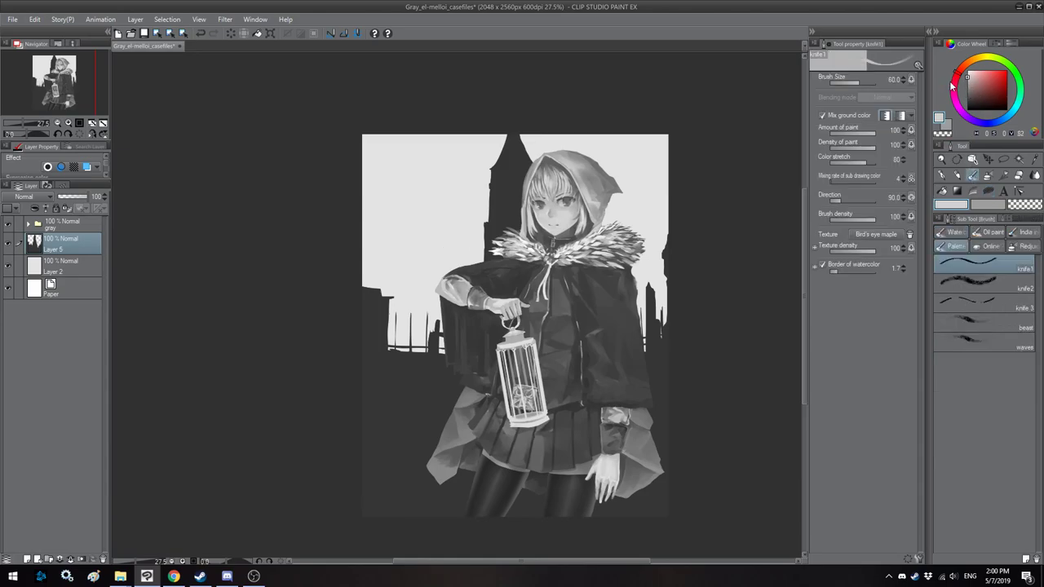
{"action": "left_click", "coordinate": [989, 232]}
{"action": "left_click", "coordinate": [950, 248]}
{"action": "left_click_drag", "start_coordinate": [483, 240], "coordinate": [505, 243]}
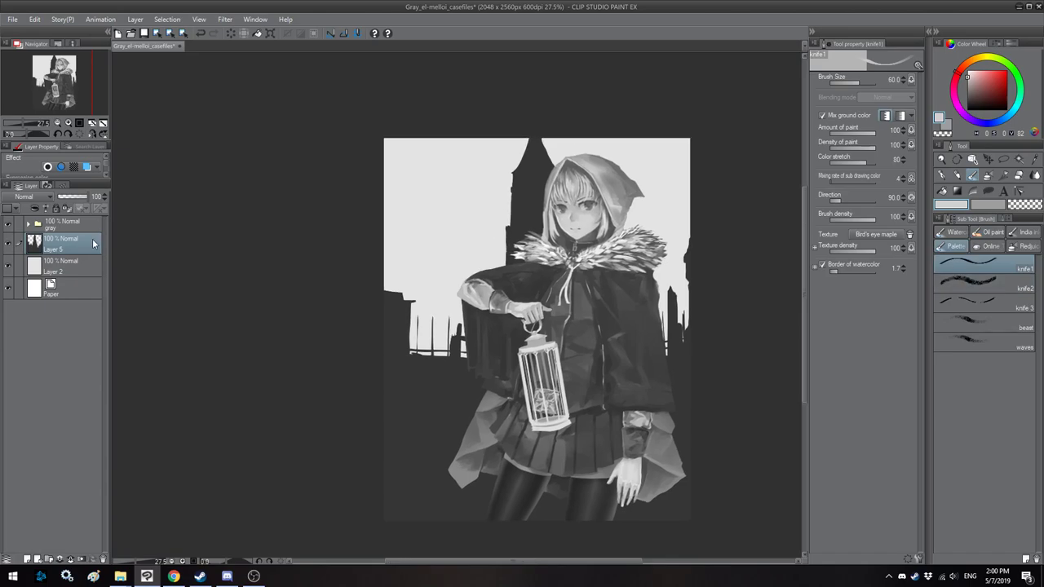
{"action": "left_click", "coordinate": [66, 210]}
{"action": "key", "text": "bracketright"}
{"action": "left_click_drag", "start_coordinate": [529, 139], "coordinate": [514, 174]}
{"action": "key", "text": "ctrl+z"}
{"action": "key", "text": "ctrl+z"}
{"action": "key", "text": "ctrl+z"}
Step: Paint a round clock face and stonework strokes on the tower in slightly lighter sampled greys with knife1
{"action": "key", "text": "bracketright"}
{"action": "left_click", "coordinate": [530, 175], "text": "alt"}
{"action": "left_click", "coordinate": [964, 96]}
{"action": "key", "text": "bracketright"}
{"action": "key", "text": "bracketright"}
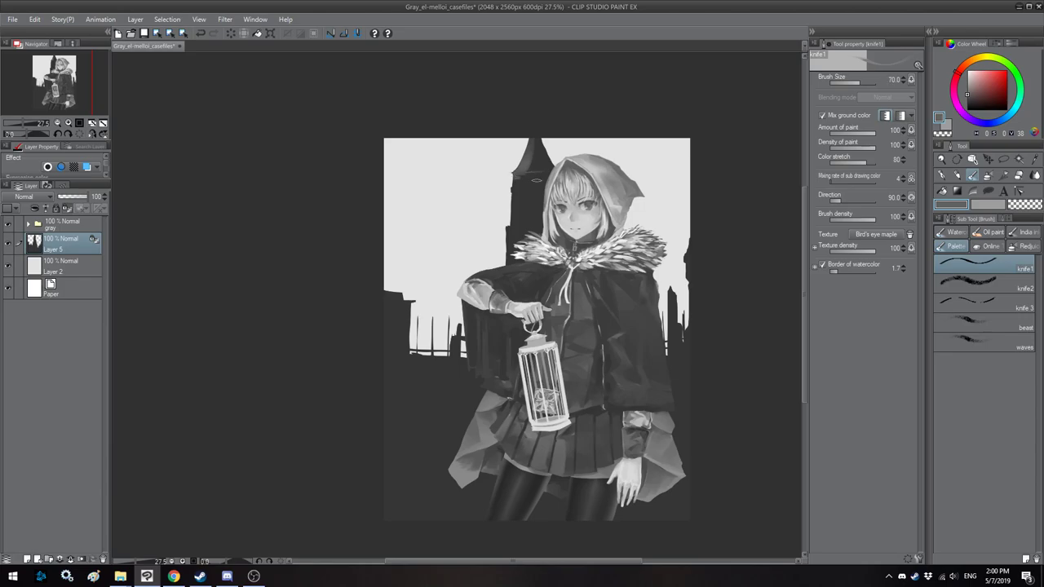
{"action": "key", "text": "bracketleft"}
{"action": "left_click", "coordinate": [530, 195], "text": "alt"}
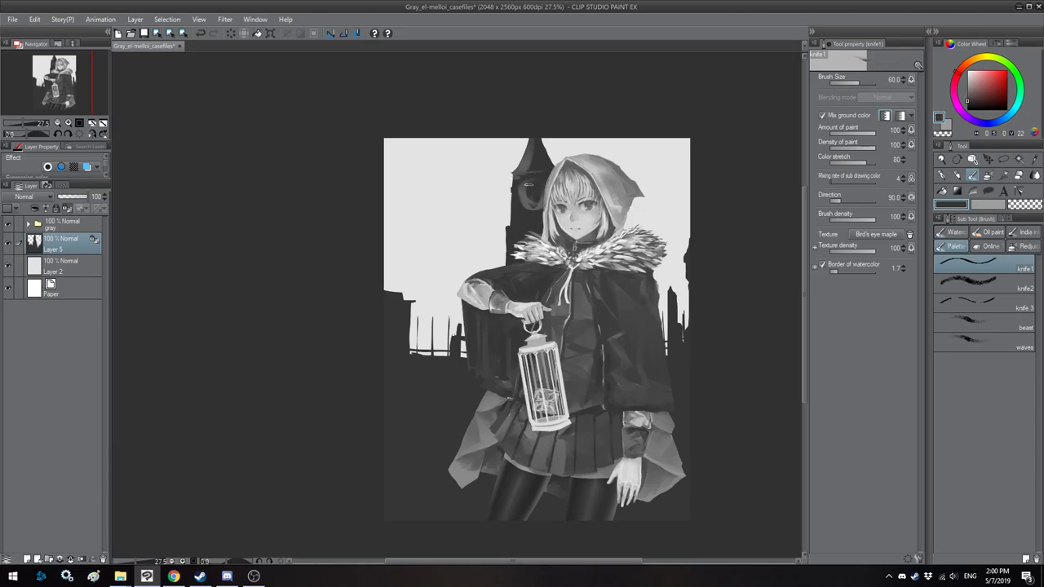
{"action": "left_click", "coordinate": [526, 184], "text": "alt"}
{"action": "key", "text": "bracketleft"}
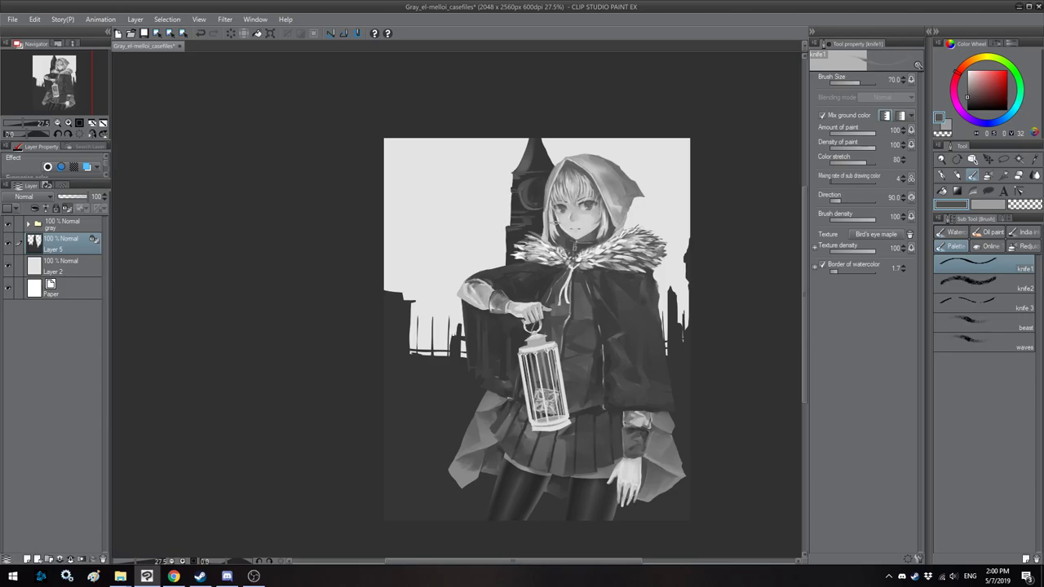
Step: Paint slightly lighter grey strokes over the low building's wall and the ground in front of the fence
{"action": "key", "text": "h"}
{"action": "left_click_drag", "start_coordinate": [389, 233], "coordinate": [423, 229]}
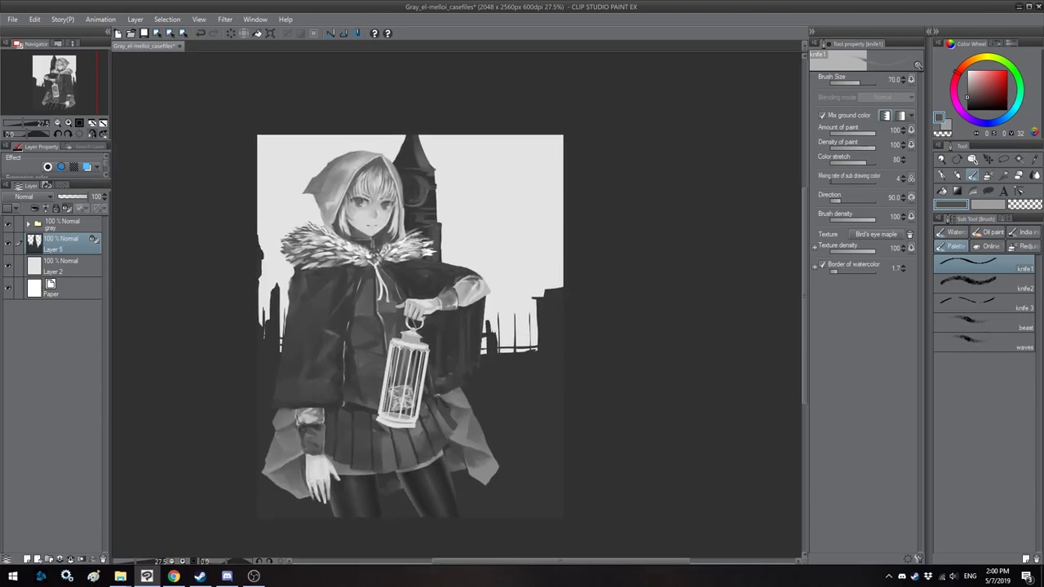
{"action": "mouse_move", "coordinate": [561, 295]}
{"action": "left_mouse_down"}
{"action": "mouse_move", "coordinate": [559, 354]}
{"action": "mouse_move", "coordinate": [483, 377]}
{"action": "left_mouse_up"}
{"action": "key", "text": "bracketright"}
{"action": "key", "text": "bracketright"}
{"action": "key", "text": "bracketright"}
{"action": "key", "text": "bracketright"}
{"action": "mouse_move", "coordinate": [558, 367]}
{"action": "left_mouse_down"}
{"action": "mouse_move", "coordinate": [521, 361]}
{"action": "mouse_move", "coordinate": [517, 395]}
{"action": "mouse_move", "coordinate": [509, 391]}
{"action": "mouse_move", "coordinate": [556, 398]}
{"action": "left_mouse_up"}
{"action": "key", "text": "h"}
Step: Paint a broad vertical patch of lighter grey into the lower outer corner of the ground, and touch up the distant spires at size 100
{"action": "key", "text": "bracketright"}
{"action": "key", "text": "bracketright"}
{"action": "key", "text": "bracketright"}
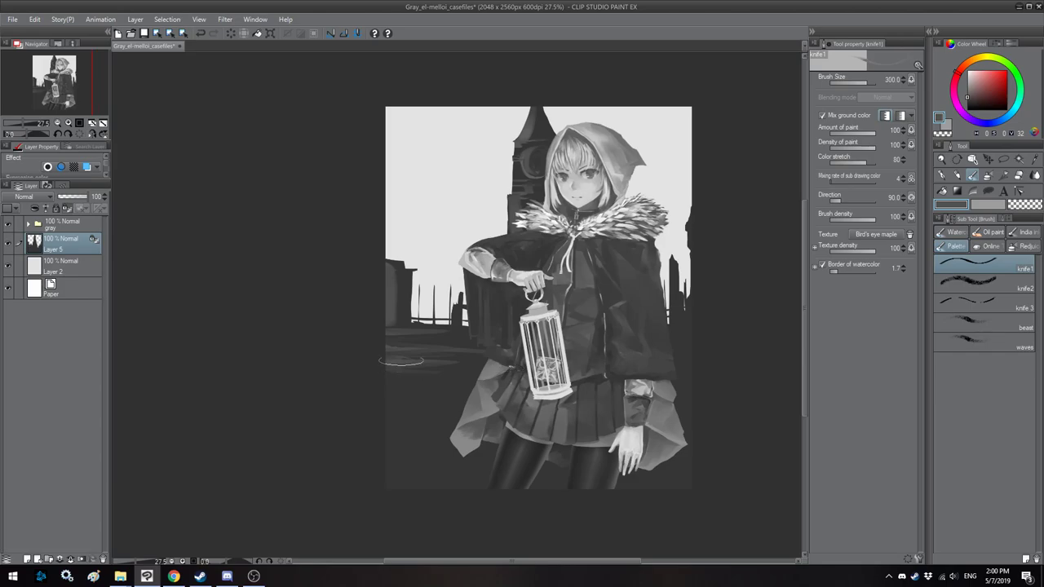
{"action": "key", "text": "bracketleft"}
{"action": "key", "text": "bracketleft"}
{"action": "key", "text": "bracketleft"}
{"action": "key", "text": "bracketleft"}
{"action": "key", "text": "bracketleft"}
{"action": "key", "text": "bracketleft"}
{"action": "key", "text": "bracketleft"}
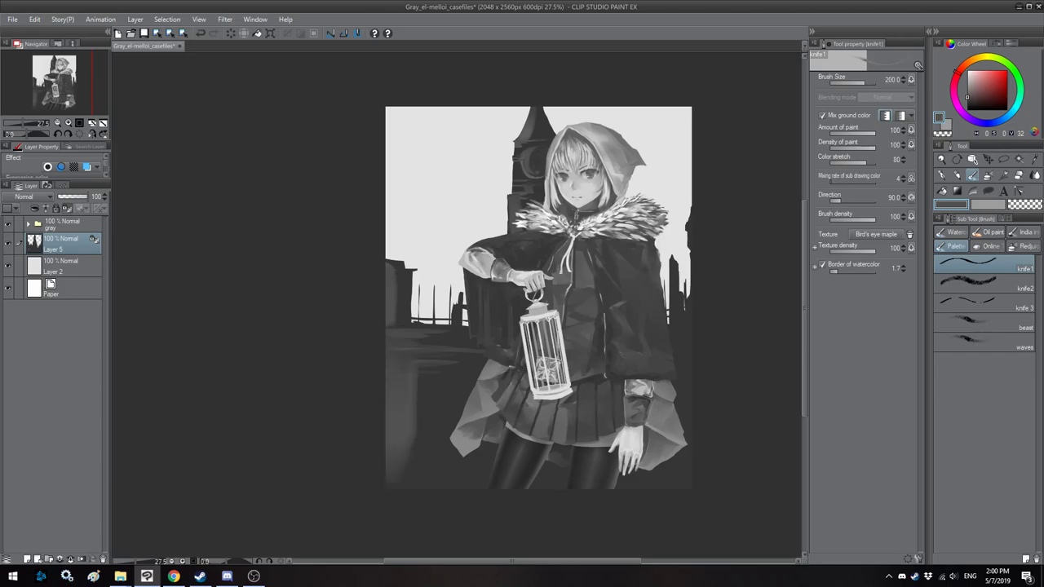
{"action": "left_click_drag", "start_coordinate": [672, 269], "coordinate": [672, 322]}
{"action": "left_click_drag", "start_coordinate": [690, 212], "coordinate": [684, 234]}
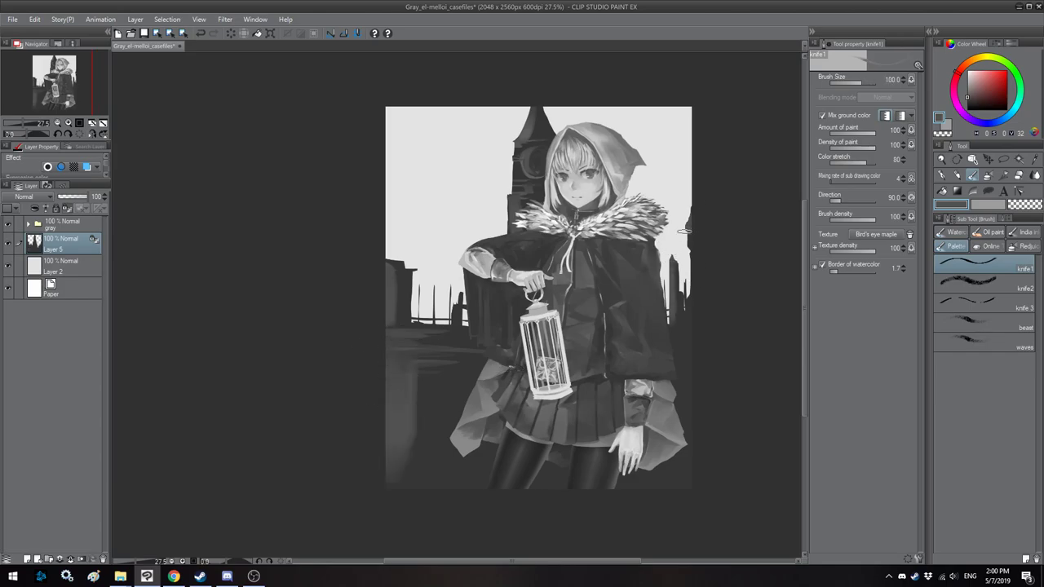
Step: Repaint the tower's clock face and spire with alternating sampled greys, reducing the brush size to 60
{"action": "mouse_move", "coordinate": [512, 151]}
{"action": "left_mouse_down"}
{"action": "mouse_move", "coordinate": [515, 175]}
{"action": "mouse_move", "coordinate": [518, 144]}
{"action": "mouse_move", "coordinate": [536, 144]}
{"action": "mouse_move", "coordinate": [533, 172]}
{"action": "left_mouse_up"}
{"action": "left_click", "coordinate": [538, 153], "text": "alt"}
{"action": "left_click", "coordinate": [524, 143], "text": "alt"}
{"action": "key", "text": "bracketleft"}
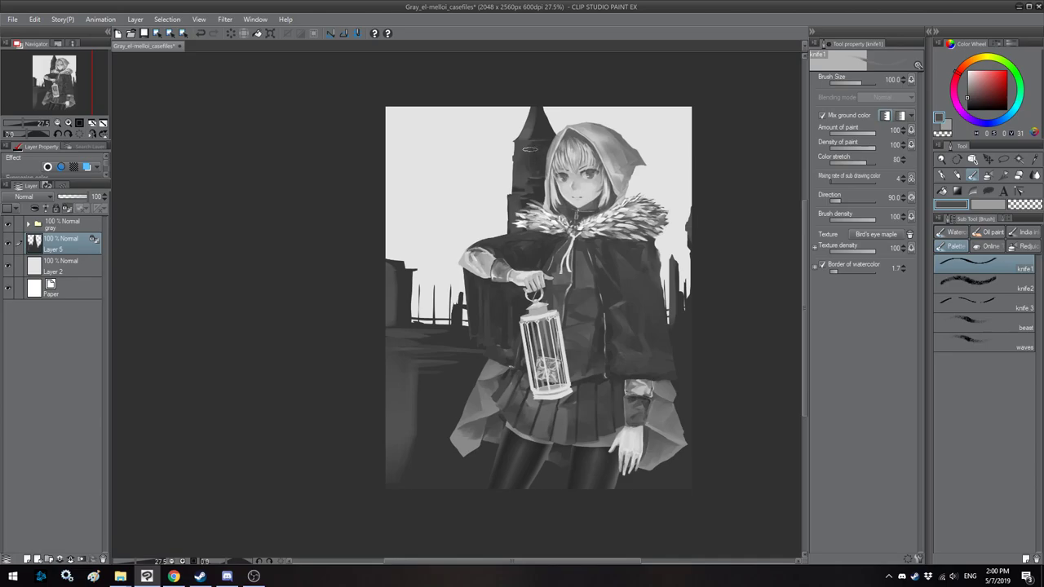
{"action": "left_click", "coordinate": [538, 153], "text": "alt"}
{"action": "key", "text": "bracketleft"}
{"action": "left_click", "coordinate": [526, 143], "text": "alt"}
{"action": "key", "text": "bracketleft"}
{"action": "left_click", "coordinate": [525, 153], "text": "alt"}
{"action": "left_click_drag", "start_coordinate": [529, 154], "coordinate": [545, 137]}
{"action": "left_click", "coordinate": [529, 136], "text": "alt"}
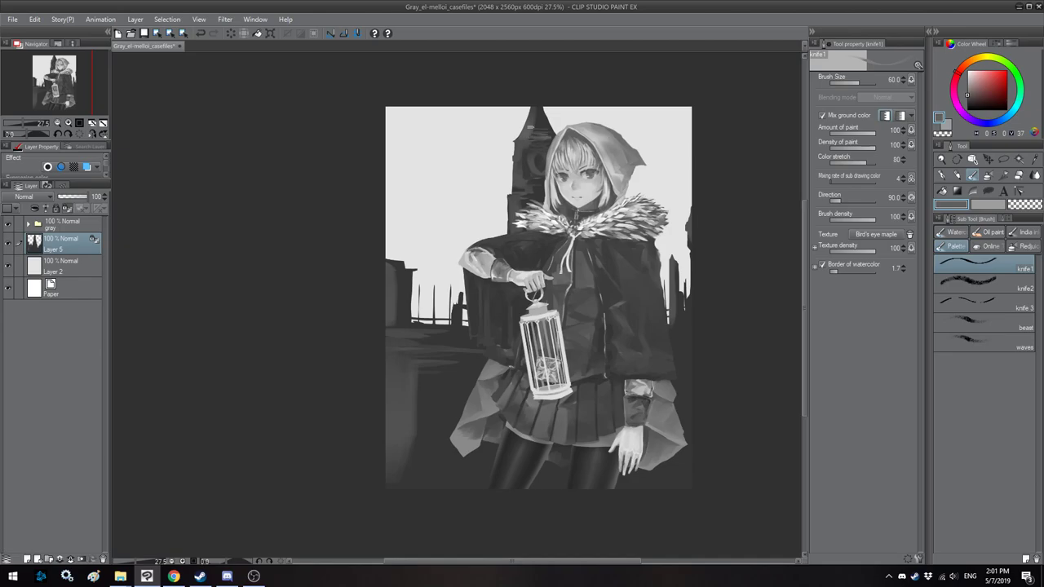
Step: Define the low building's roof ledge and wall with light and dark grey strokes at small brush sizes
{"action": "key", "text": "h"}
{"action": "left_click_drag", "start_coordinate": [452, 221], "coordinate": [460, 218]}
{"action": "key", "text": "bracketright"}
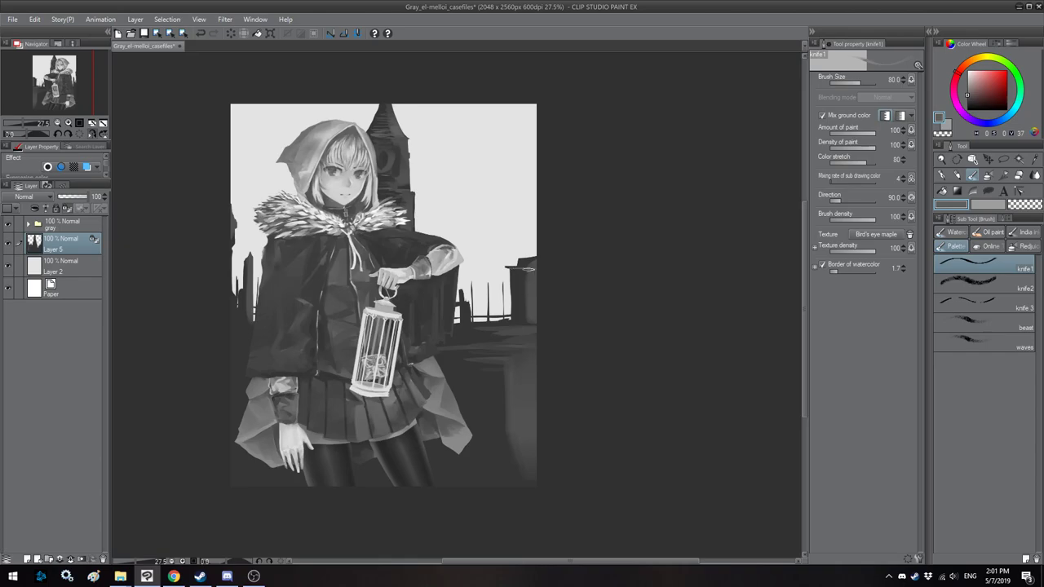
{"action": "key", "text": "bracketleft"}
{"action": "key", "text": "bracketleft"}
{"action": "left_click", "coordinate": [527, 276], "text": "alt"}
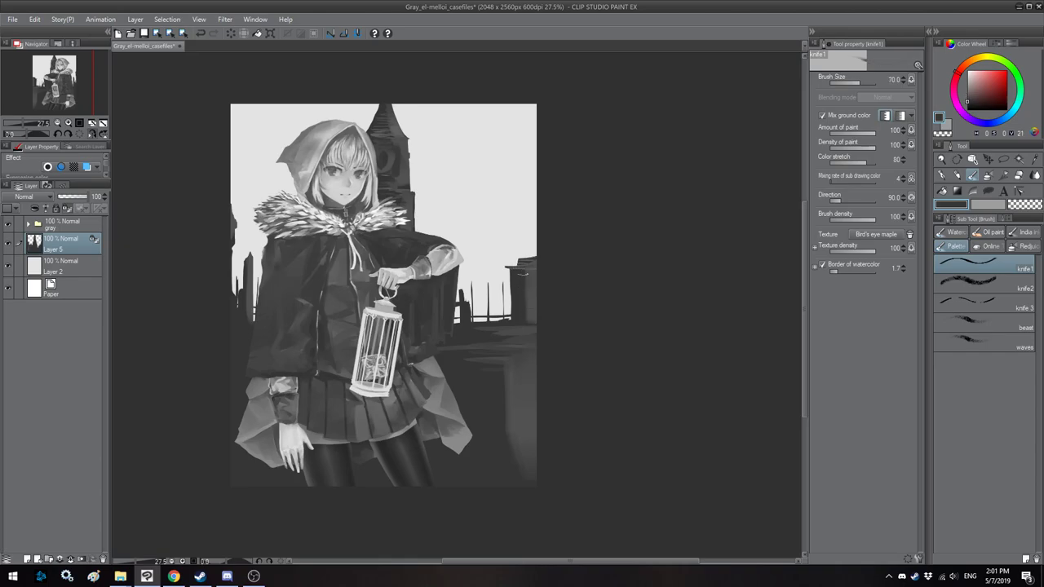
{"action": "left_click_drag", "start_coordinate": [532, 281], "coordinate": [532, 307]}
{"action": "key", "text": "bracketleft"}
Step: Darken the ground and lower corner patch with broad dark grey strokes, enlarging the brush to 300
{"action": "key", "text": "bracketright"}
{"action": "key", "text": "bracketright"}
{"action": "key", "text": "bracketright"}
{"action": "key", "text": "bracketright"}
{"action": "key", "text": "bracketright"}
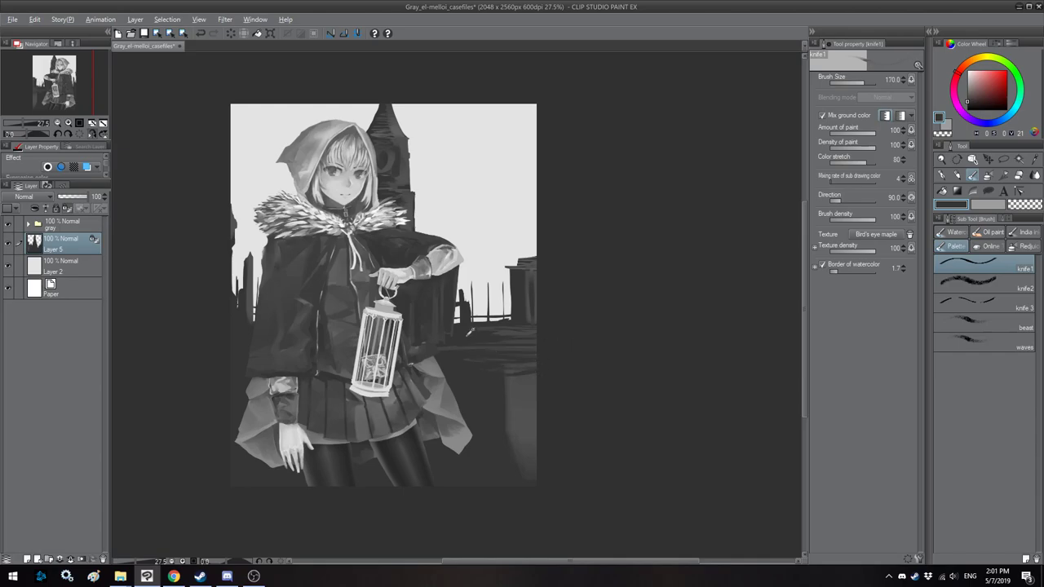
{"action": "key", "text": "bracketright"}
{"action": "mouse_move", "coordinate": [554, 381]}
{"action": "left_mouse_down"}
{"action": "mouse_move", "coordinate": [503, 381]}
{"action": "mouse_move", "coordinate": [518, 441]}
{"action": "left_mouse_up"}
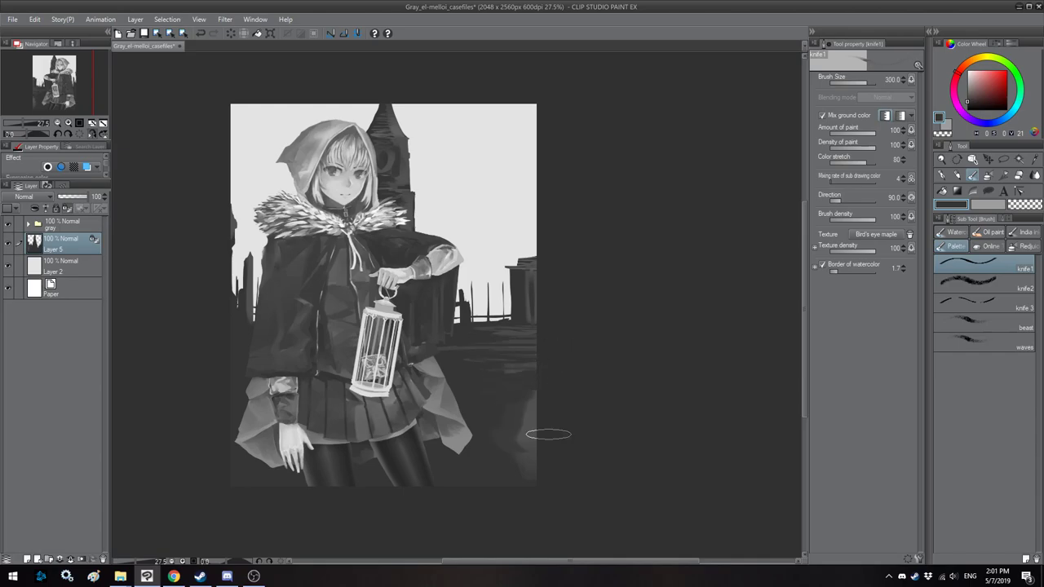
Step: Add lighter grey strokes to the low building's wall at brush size 100, and check the composition mirrored
{"action": "key", "text": "h"}
{"action": "left_click_drag", "start_coordinate": [480, 356], "coordinate": [501, 363]}
{"action": "key", "text": "bracketleft"}
{"action": "key", "text": "bracketleft"}
{"action": "key", "text": "bracketleft"}
{"action": "key", "text": "bracketleft"}
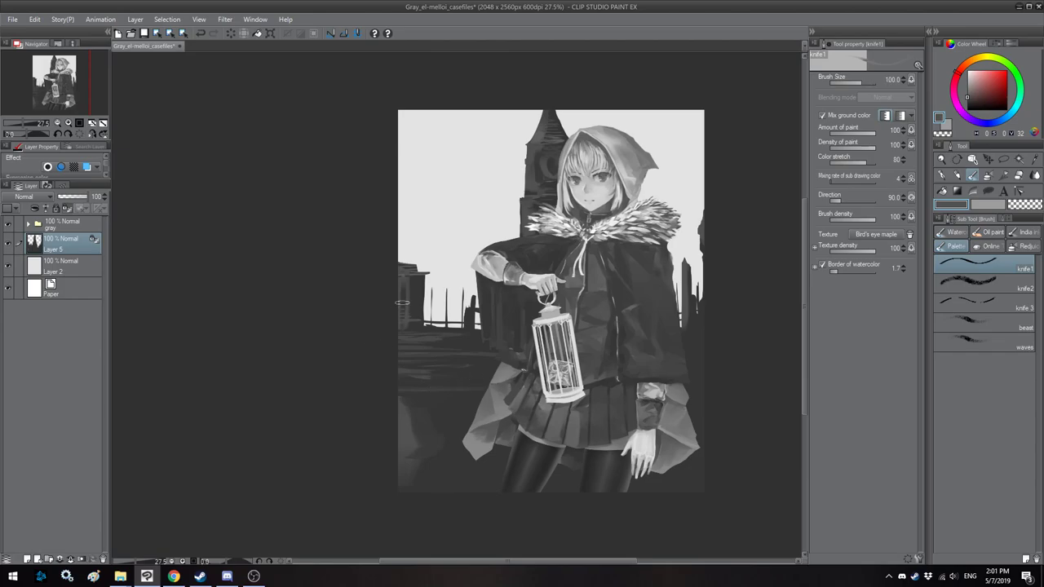
{"action": "scroll", "coordinate": [402, 302], "scroll_direction": "down", "scroll_amount": 2}
{"action": "key", "text": "h"}
{"action": "left_click_drag", "start_coordinate": [402, 303], "coordinate": [437, 313]}
{"action": "key", "text": "h"}
{"action": "scroll", "coordinate": [437, 259], "scroll_direction": "up", "scroll_amount": 2}
{"action": "key", "text": "h"}
{"action": "left_click_drag", "start_coordinate": [437, 259], "coordinate": [480, 259]}
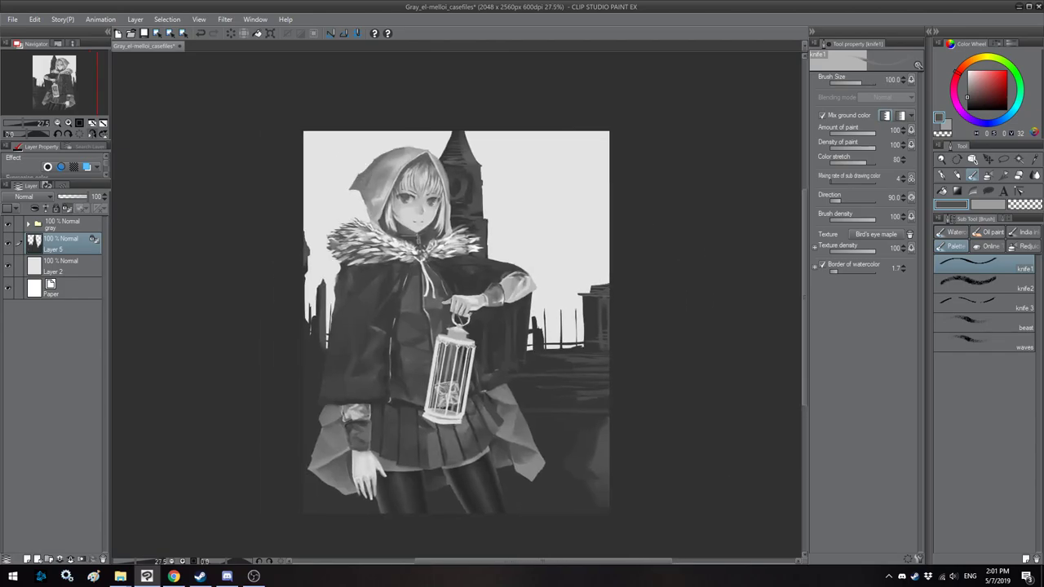
Step: Apply a Gaussian blur of 77.47 to the background silhouette layer
{"action": "left_click", "coordinate": [226, 19]}
{"action": "mouse_move", "coordinate": [245, 34]}
{"action": "left_click", "coordinate": [365, 66]}
{"action": "left_click_drag", "start_coordinate": [610, 220], "coordinate": [633, 221]}
{"action": "left_click", "coordinate": [673, 218]}
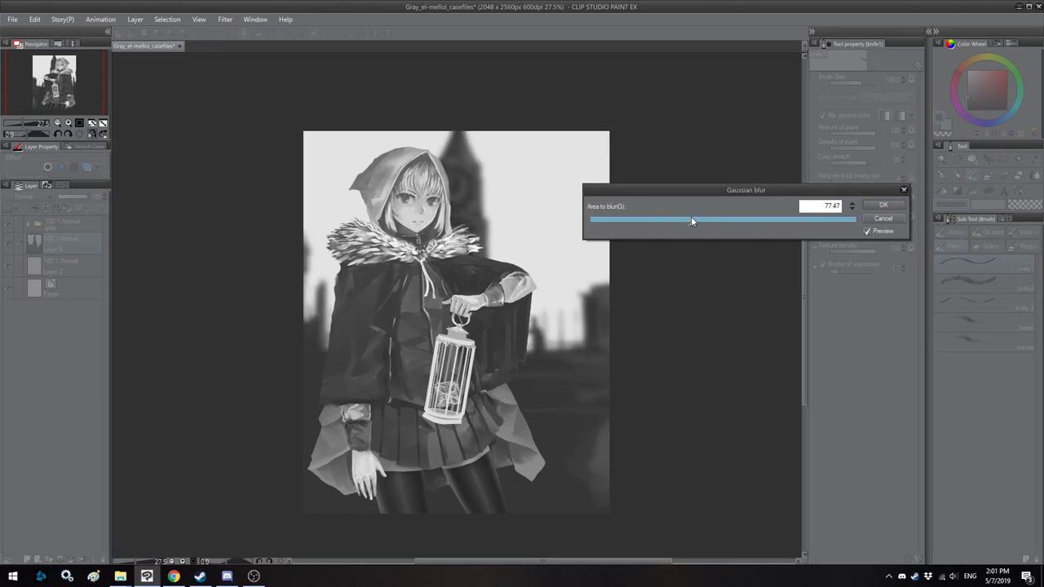
{"action": "left_click", "coordinate": [883, 205]}
{"action": "key", "text": "h"}
{"action": "left_click_drag", "start_coordinate": [444, 188], "coordinate": [457, 179]}
Step: Add a new layer directly above the blurred background layer, and set up a larger knife1 brush in a near-black grey
{"action": "left_click", "coordinate": [65, 266]}
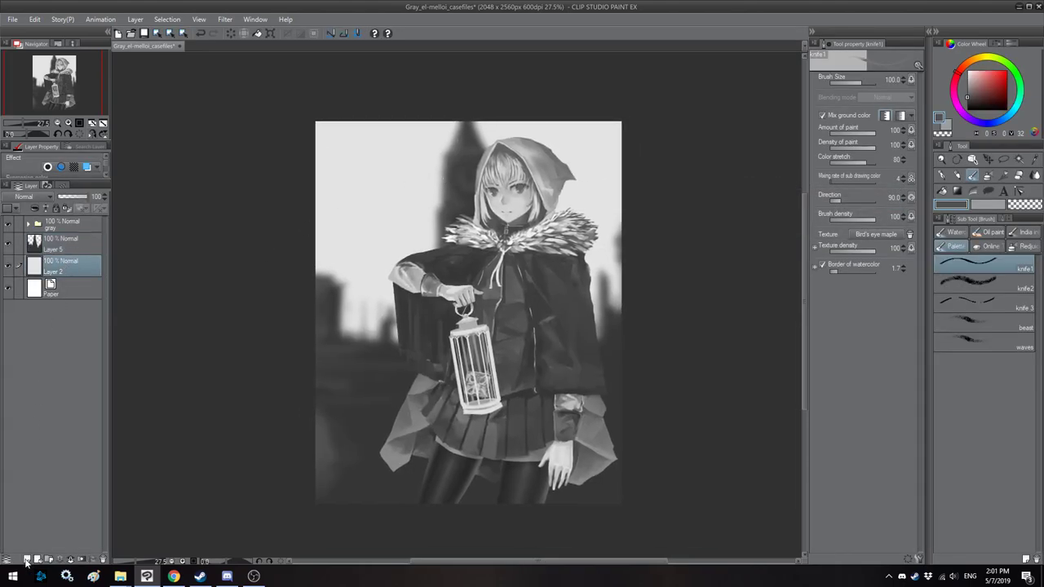
{"action": "left_click", "coordinate": [27, 560]}
{"action": "key", "text": "h"}
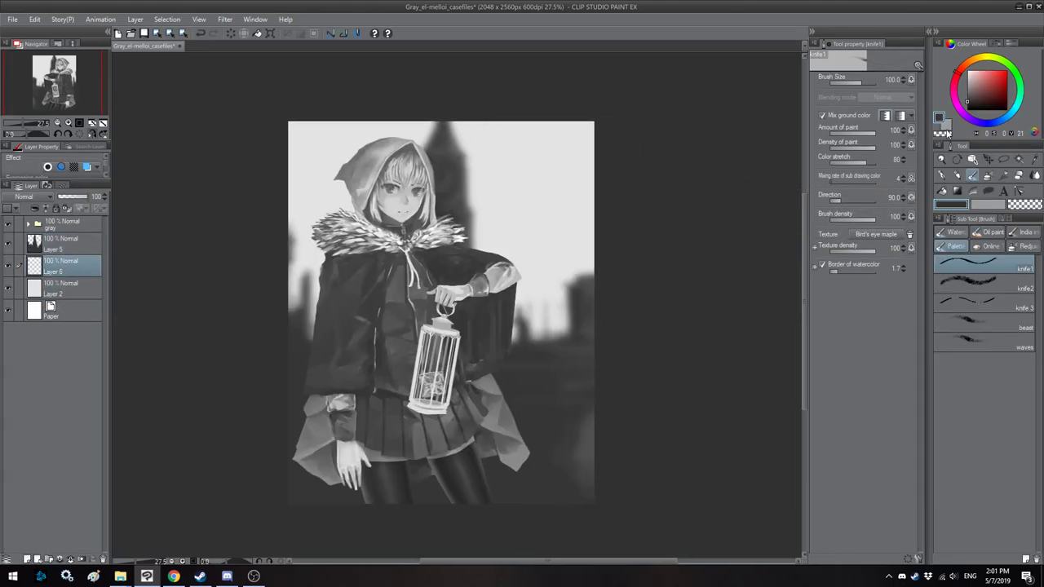
{"action": "left_click", "coordinate": [966, 108]}
{"action": "key", "text": "bracketright"}
{"action": "key", "text": "bracketright"}
{"action": "key", "text": "bracketright"}
{"action": "key", "text": "bracketright"}
{"action": "key", "text": "bracketright"}
{"action": "key", "text": "bracketright"}
{"action": "key", "text": "bracketright"}
{"action": "left_click_drag", "start_coordinate": [65, 258], "coordinate": [65, 240]}
Step: Paint a thick near-black horizontal railing and supports behind the cape in the lower corner beside the lantern
{"action": "mouse_move", "coordinate": [603, 431]}
{"action": "left_mouse_down"}
{"action": "mouse_move", "coordinate": [549, 421]}
{"action": "mouse_move", "coordinate": [546, 434]}
{"action": "mouse_move", "coordinate": [566, 445]}
{"action": "mouse_move", "coordinate": [497, 450]}
{"action": "left_mouse_up"}
{"action": "mouse_move", "coordinate": [538, 507]}
{"action": "left_mouse_down"}
{"action": "mouse_move", "coordinate": [535, 478]}
{"action": "mouse_move", "coordinate": [578, 501]}
{"action": "left_mouse_up"}
{"action": "key", "text": "bracketleft"}
{"action": "key", "text": "bracketleft"}
{"action": "key", "text": "bracketleft"}
{"action": "key", "text": "bracketleft"}
{"action": "key", "text": "bracketleft"}
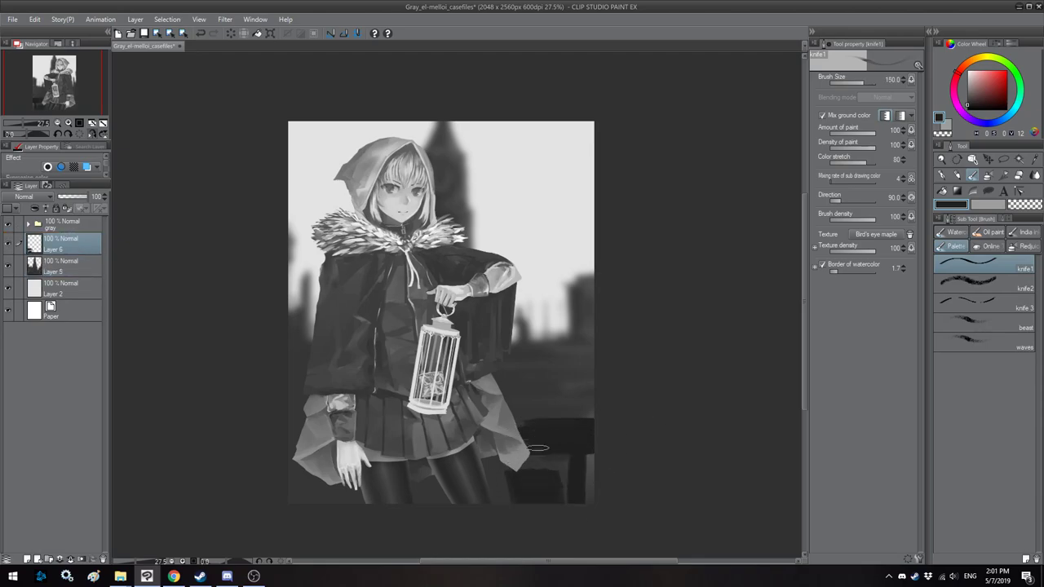
{"action": "key", "text": "bracketright"}
Step: Paint the railing's vertical bars on both sides of the character and between the legs at brush size 100
{"action": "key", "text": "h"}
{"action": "key", "text": "bracketleft"}
{"action": "key", "text": "bracketleft"}
{"action": "key", "text": "bracketleft"}
{"action": "key", "text": "bracketleft"}
{"action": "key", "text": "bracketleft"}
{"action": "mouse_move", "coordinate": [613, 372]}
{"action": "left_mouse_down"}
{"action": "mouse_move", "coordinate": [613, 506]}
{"action": "mouse_move", "coordinate": [564, 505]}
{"action": "left_mouse_up"}
{"action": "left_click_drag", "start_coordinate": [483, 478], "coordinate": [483, 505]}
{"action": "left_click_drag", "start_coordinate": [425, 458], "coordinate": [425, 502]}
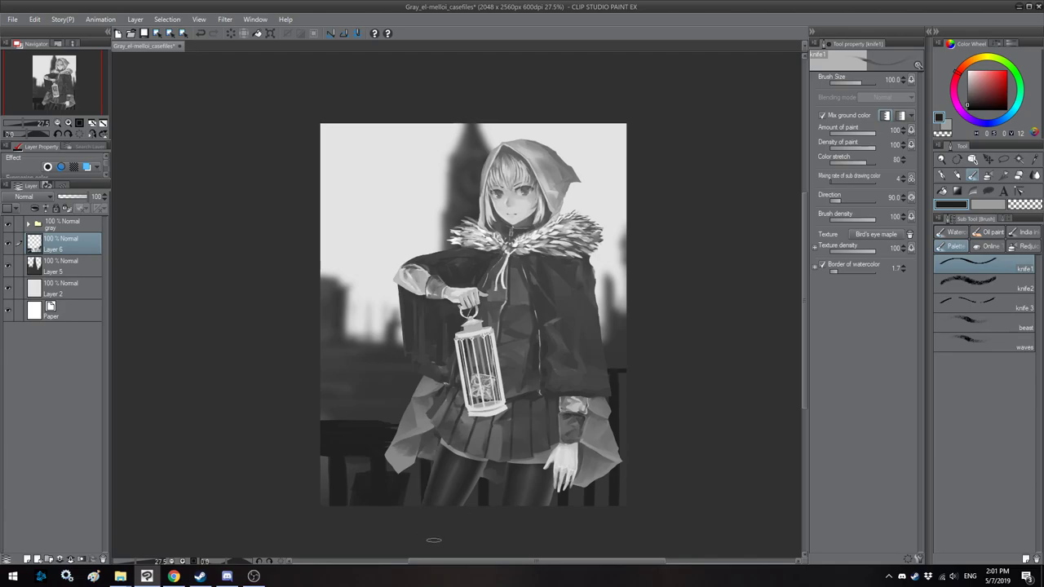
Step: Paint thinner near-black vertical fence bars behind the character on both sides at brush size 60
{"action": "key", "text": "h"}
{"action": "key", "text": "bracketleft"}
{"action": "mouse_move", "coordinate": [546, 352]}
{"action": "left_mouse_down"}
{"action": "mouse_move", "coordinate": [545, 421]}
{"action": "mouse_move", "coordinate": [567, 421]}
{"action": "left_mouse_up"}
{"action": "left_click_drag", "start_coordinate": [580, 349], "coordinate": [583, 421]}
{"action": "mouse_move", "coordinate": [522, 354]}
{"action": "left_mouse_down"}
{"action": "mouse_move", "coordinate": [521, 423]}
{"action": "mouse_move", "coordinate": [499, 395]}
{"action": "left_mouse_up"}
Step: Paint two thin horizontal rails across the upper fence bars on both sides of the character
{"action": "key", "text": "asciicircum"}
{"action": "key", "text": "asciicircum"}
{"action": "key", "text": "asciicircum"}
{"action": "key", "text": "asciicircum"}
{"action": "key", "text": "asciicircum"}
{"action": "key", "text": "asciicircum"}
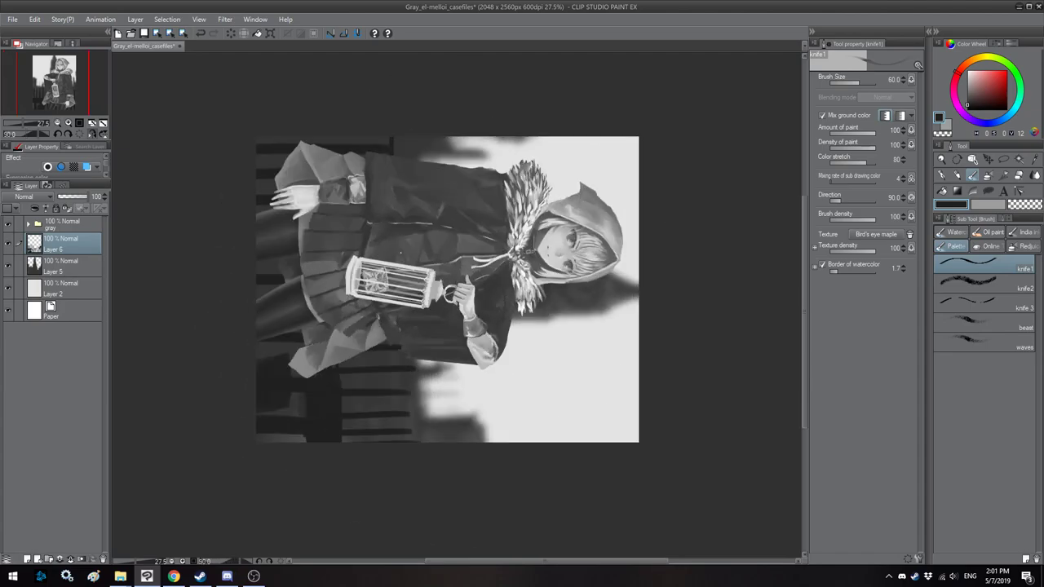
{"action": "left_click_drag", "start_coordinate": [347, 184], "coordinate": [532, 193]}
{"action": "key", "text": "bracketleft"}
{"action": "key", "text": "bracketleft"}
{"action": "left_click_drag", "start_coordinate": [531, 127], "coordinate": [531, 467]}
{"action": "left_click_drag", "start_coordinate": [547, 134], "coordinate": [555, 464]}
{"action": "key", "text": "minus"}
{"action": "key", "text": "minus"}
{"action": "key", "text": "minus"}
{"action": "key", "text": "minus"}
{"action": "key", "text": "minus"}
{"action": "key", "text": "minus"}
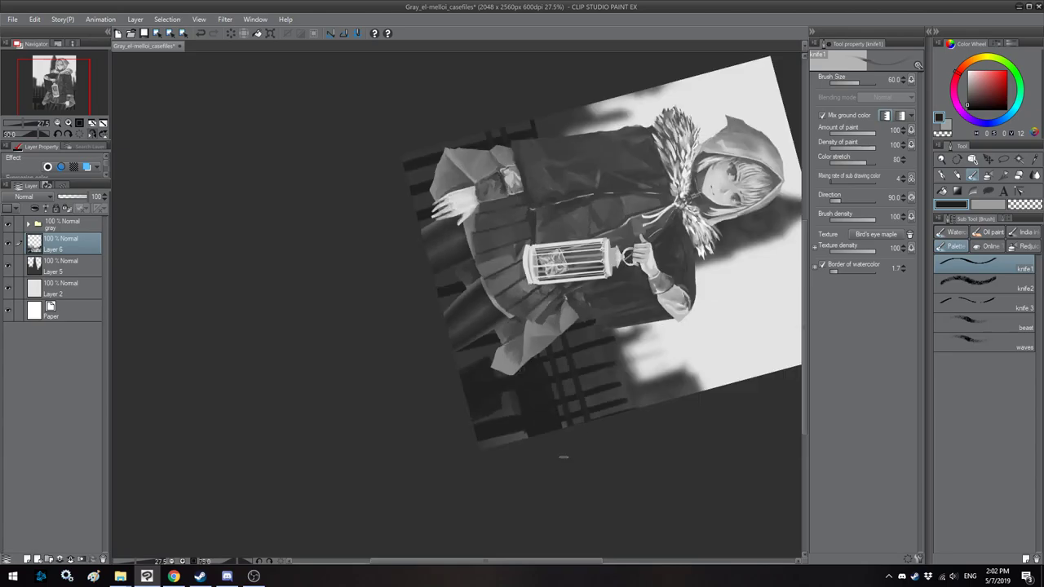
{"action": "left_click_drag", "start_coordinate": [487, 263], "coordinate": [484, 432]}
{"action": "key", "text": "h"}
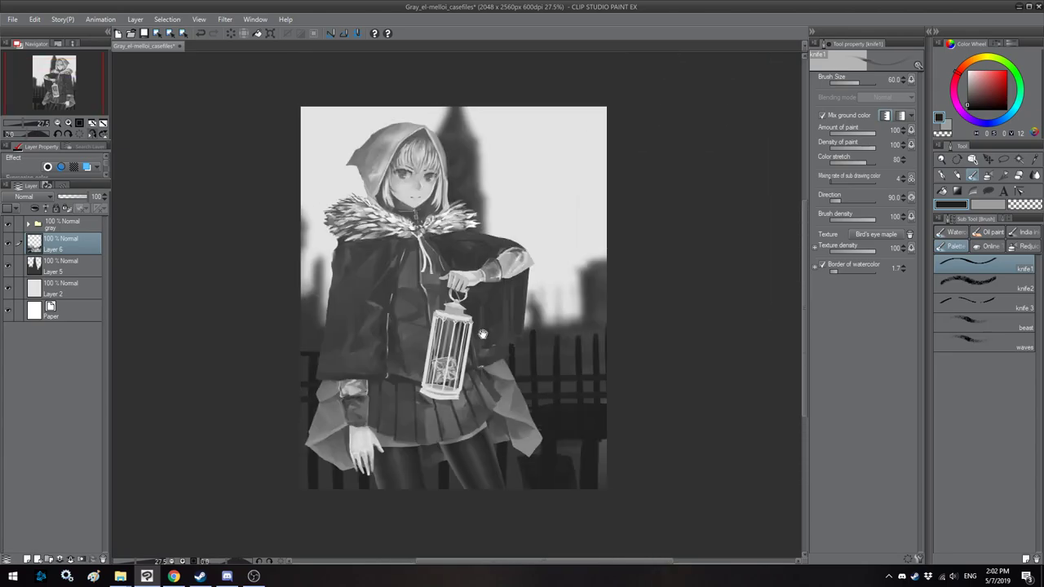
Step: Enlarge the knife1 brush to 200 and draw a straight near-black rail across the lower part of the fence
{"action": "left_click_drag", "start_coordinate": [487, 334], "coordinate": [497, 336]}
{"action": "key", "text": "bracketright"}
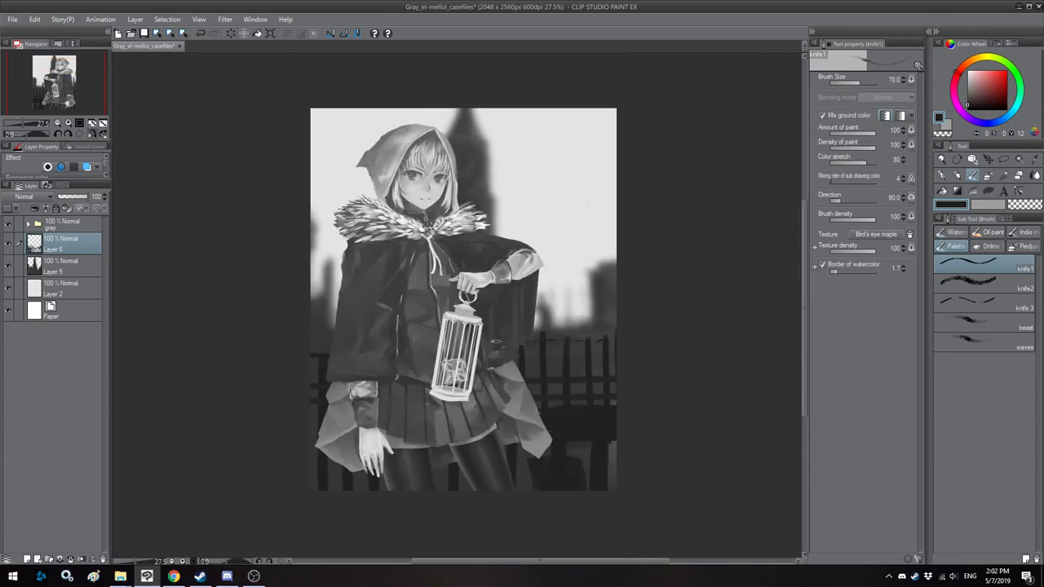
{"action": "left_click_drag", "start_coordinate": [565, 232], "coordinate": [581, 235]}
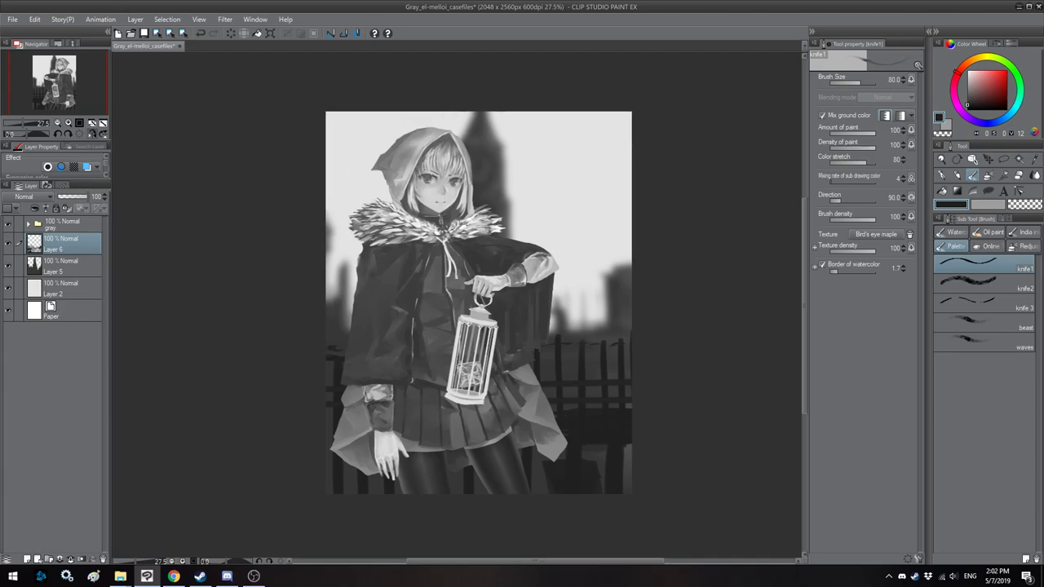
{"action": "key", "text": "bracketleft"}
{"action": "key", "text": "bracketleft"}
{"action": "key", "text": "bracketright"}
{"action": "key", "text": "bracketright"}
{"action": "left_click", "coordinate": [660, 467]}
{"action": "left_click", "coordinate": [280, 471], "text": "shift"}
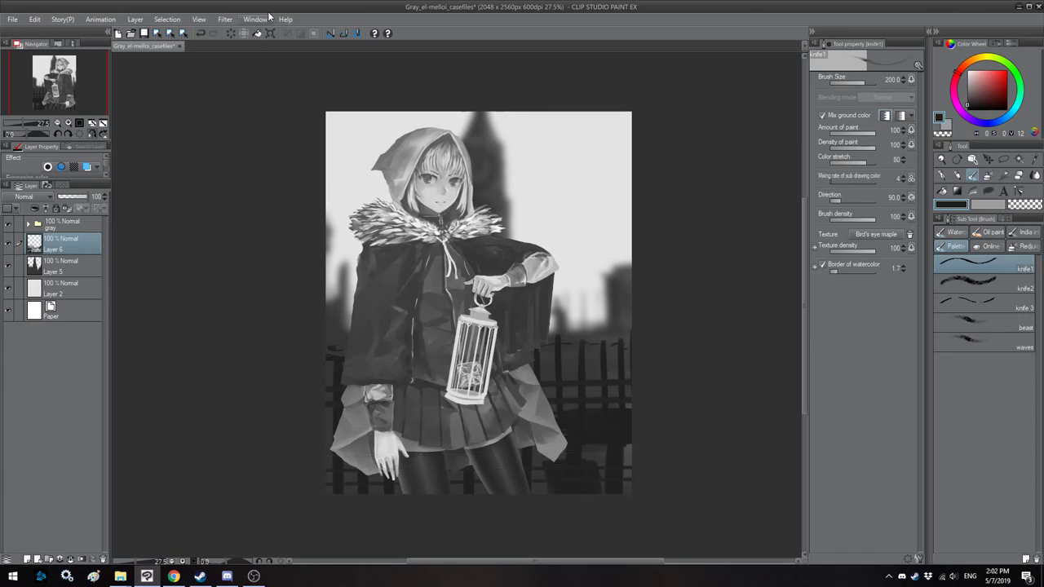
Step: Apply a Gaussian blur of 74.03 to the railing layer
{"action": "left_click", "coordinate": [225, 18]}
{"action": "mouse_move", "coordinate": [244, 34]}
{"action": "left_click", "coordinate": [344, 67]}
{"action": "left_click_drag", "start_coordinate": [625, 218], "coordinate": [682, 219]}
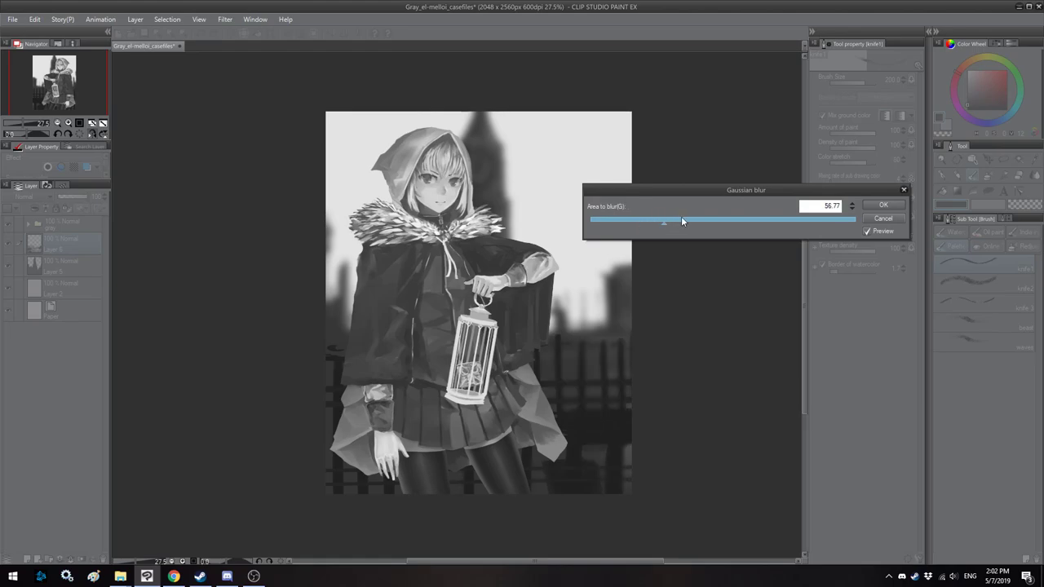
{"action": "left_click", "coordinate": [686, 217]}
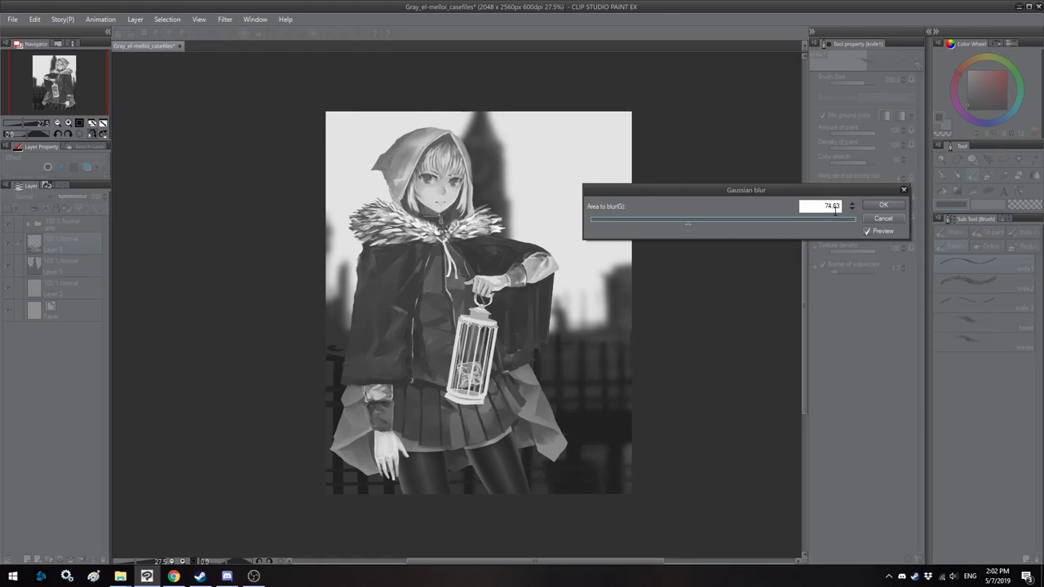
{"action": "left_click", "coordinate": [877, 208]}
Step: Check the blurred background in mirrored and normal view, and save the illustration
{"action": "scroll", "coordinate": [358, 206], "scroll_direction": "down", "scroll_amount": 2}
{"action": "key", "text": "h"}
{"action": "scroll", "coordinate": [314, 204], "scroll_direction": "up", "scroll_amount": 3}
{"action": "left_click_drag", "start_coordinate": [341, 156], "coordinate": [318, 165]}
{"action": "key", "text": "h"}
{"action": "key", "text": "h"}
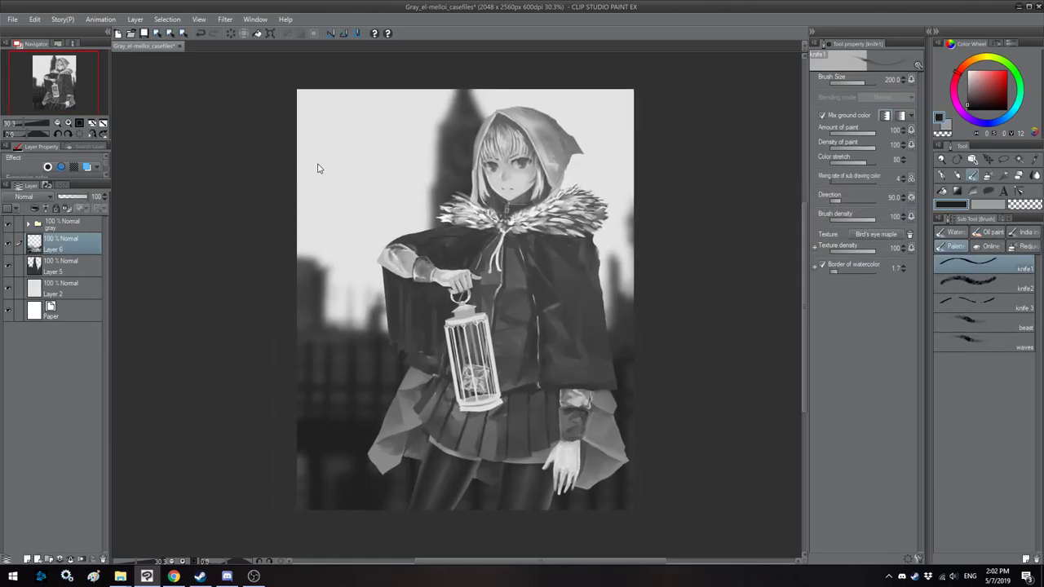
{"action": "key", "text": "ctrl+s"}
{"action": "left_click_drag", "start_coordinate": [242, 161], "coordinate": [249, 159]}
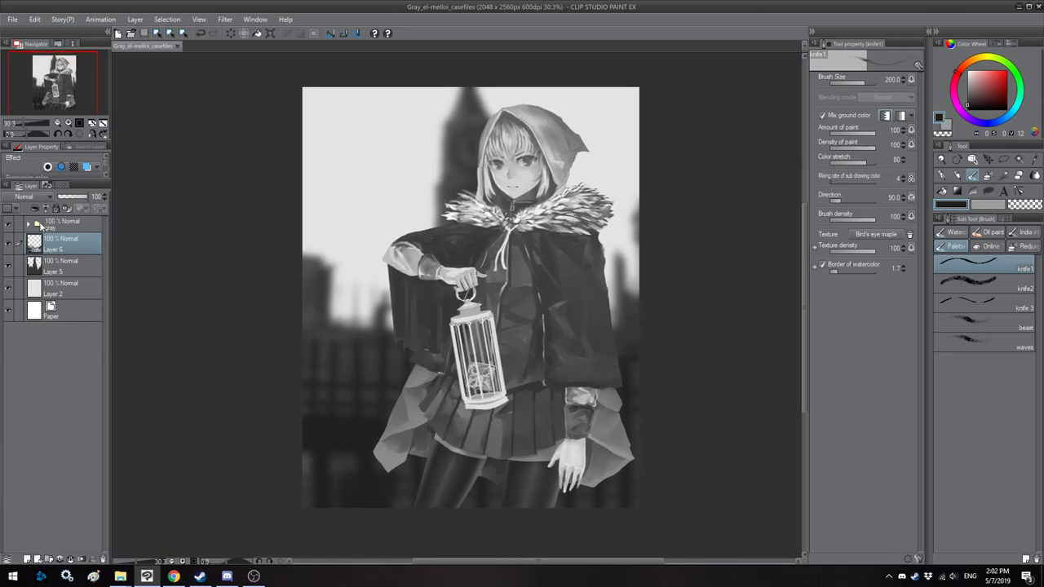
{"action": "left_click_drag", "start_coordinate": [208, 109], "coordinate": [204, 107]}
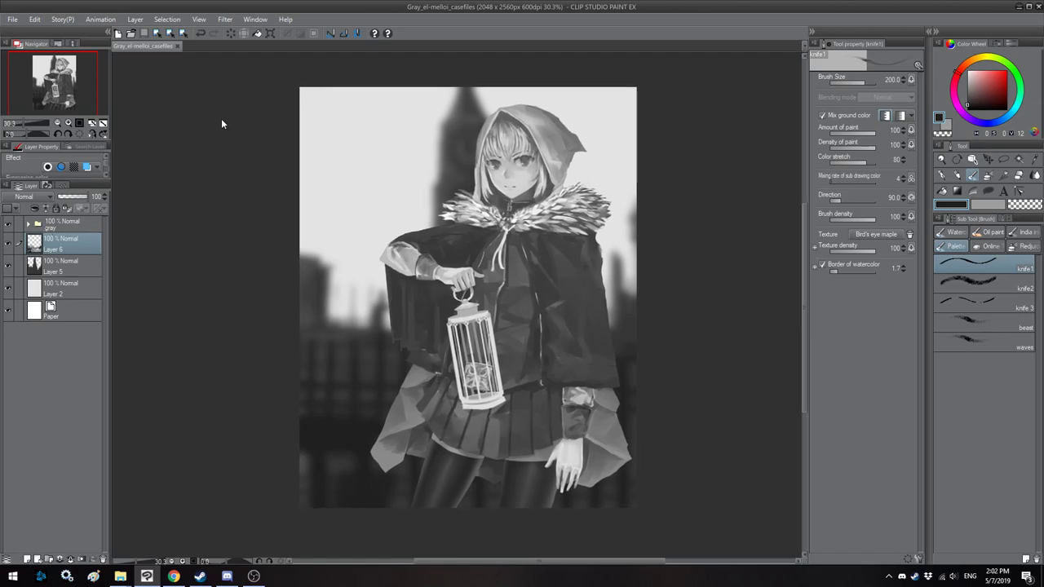
{"action": "key", "text": "alt+Tab"}
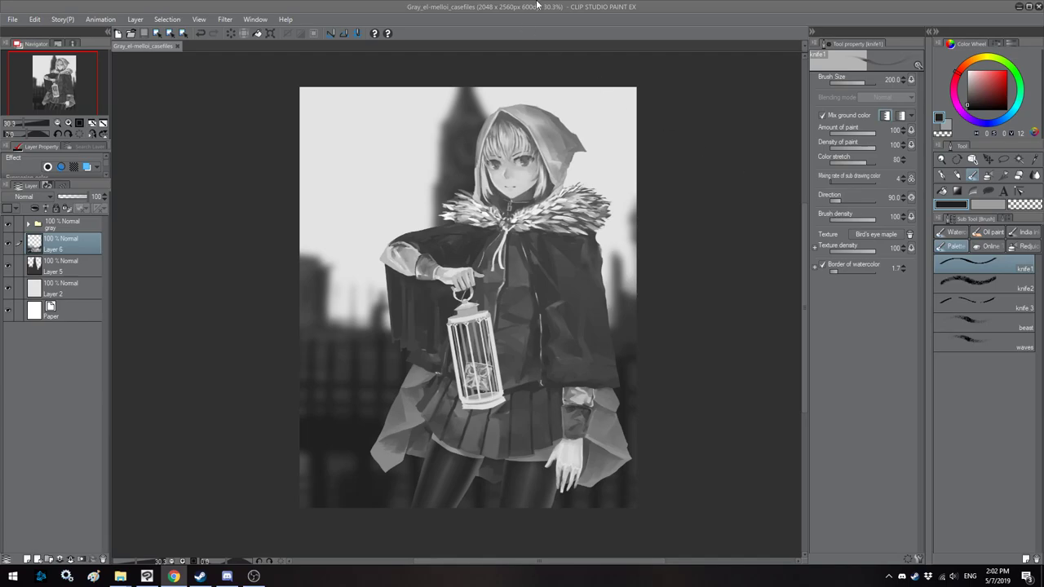
{"action": "left_click", "coordinate": [537, 5]}
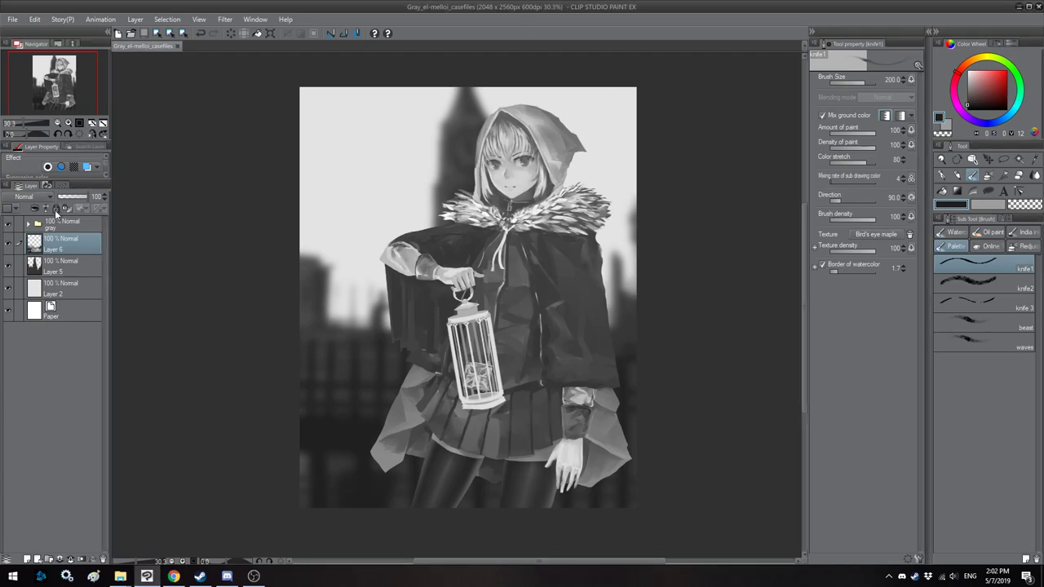
Step: Add a new layer at the top of the gray folder and clip it to the layer below
{"action": "left_click", "coordinate": [73, 225]}
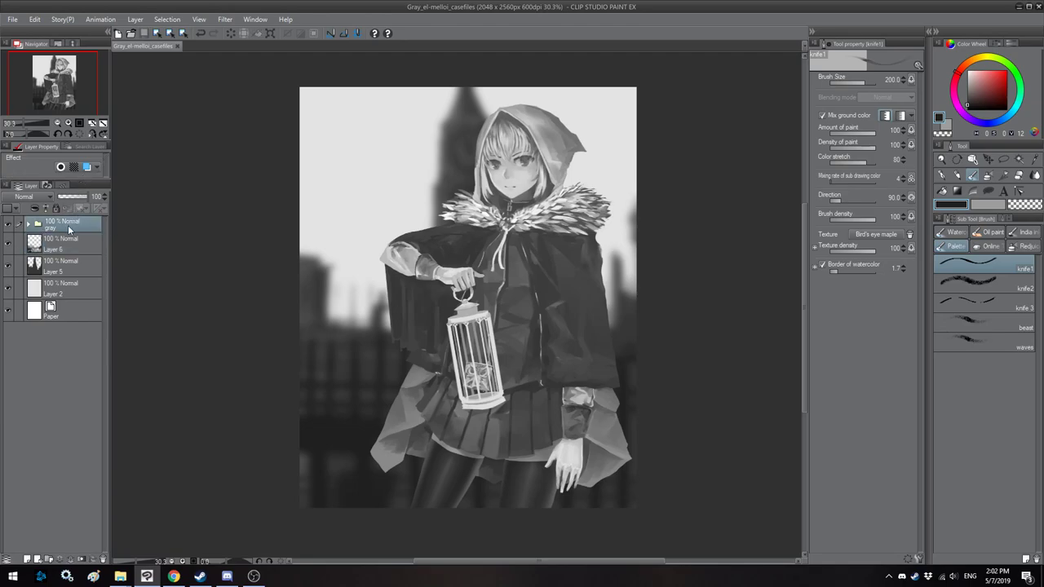
{"action": "left_click", "coordinate": [29, 224]}
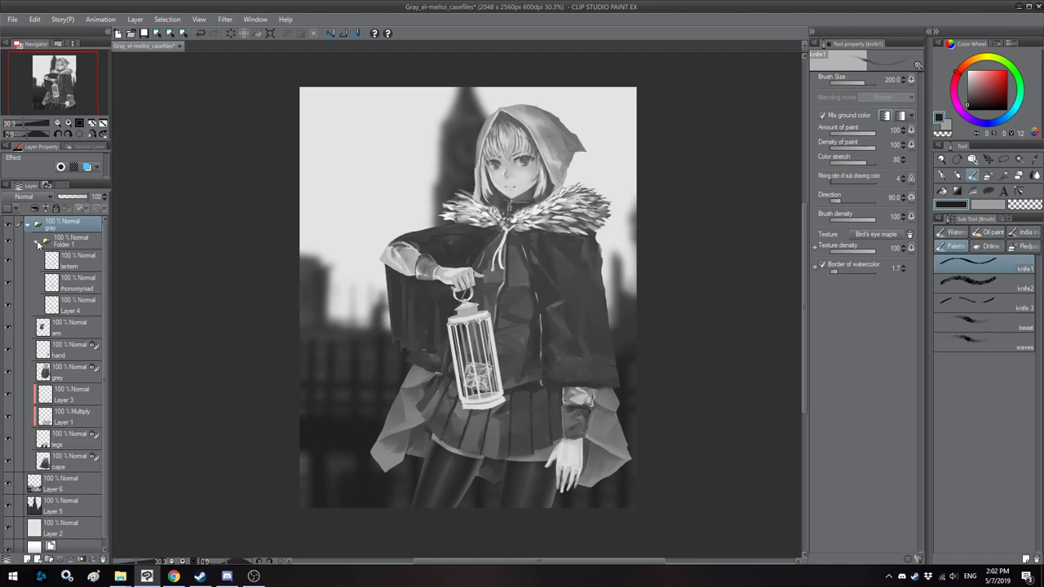
{"action": "left_click", "coordinate": [37, 243]}
{"action": "left_click", "coordinate": [27, 561]}
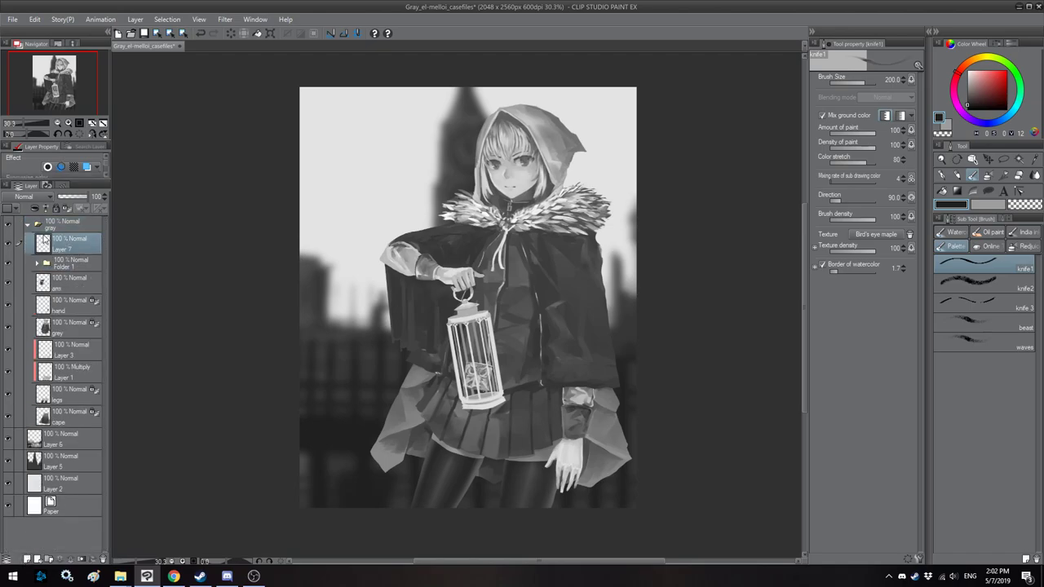
{"action": "left_click", "coordinate": [35, 210]}
Step: Rename the folder holding the lantern layers as lantern
{"action": "left_click", "coordinate": [68, 259]}
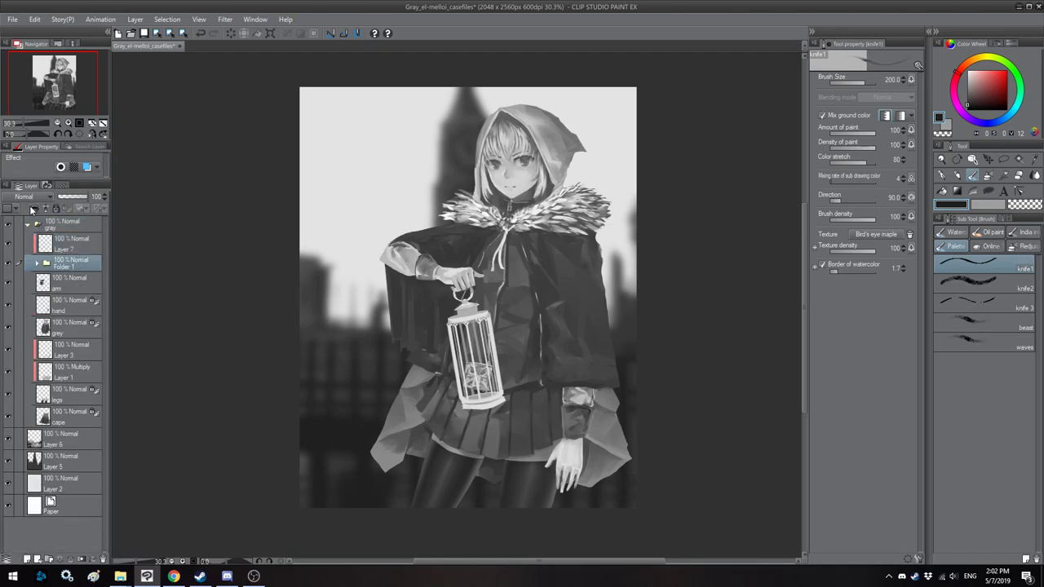
{"action": "left_click", "coordinate": [36, 263]}
{"action": "left_click", "coordinate": [37, 262]}
{"action": "left_click", "coordinate": [38, 263]}
{"action": "left_click", "coordinate": [38, 263]}
{"action": "double_click", "coordinate": [69, 265]}
{"action": "type", "text": "lantern"}
{"action": "key", "text": "Return"}
Step: Create an unclipped folder above the lantern folder and move everything from lantern down to cape into it
{"action": "left_click", "coordinate": [47, 559]}
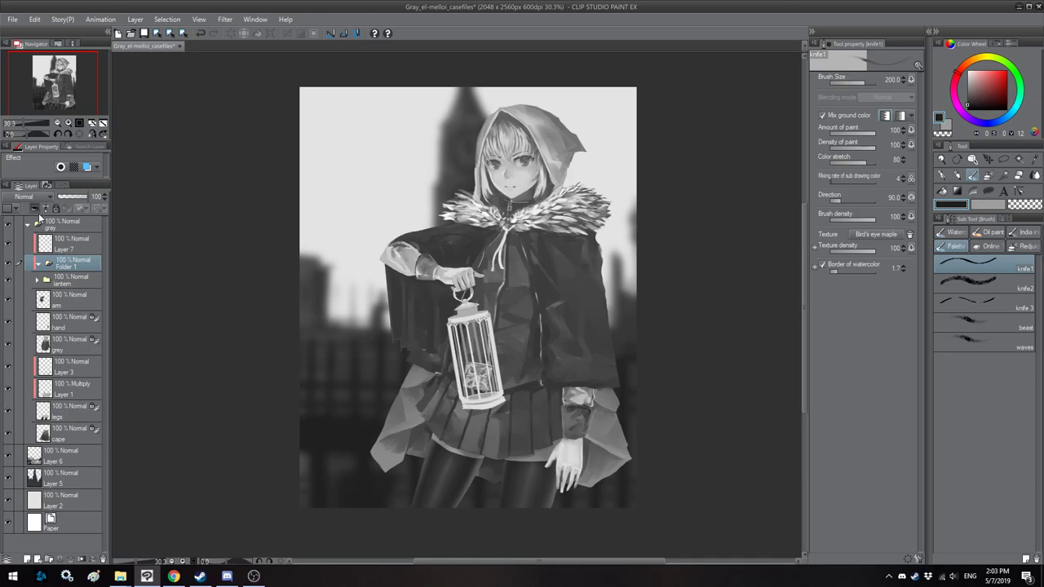
{"action": "left_click", "coordinate": [71, 281]}
{"action": "left_click", "coordinate": [57, 435], "text": "shift"}
{"action": "left_click_drag", "start_coordinate": [65, 279], "coordinate": [64, 263]}
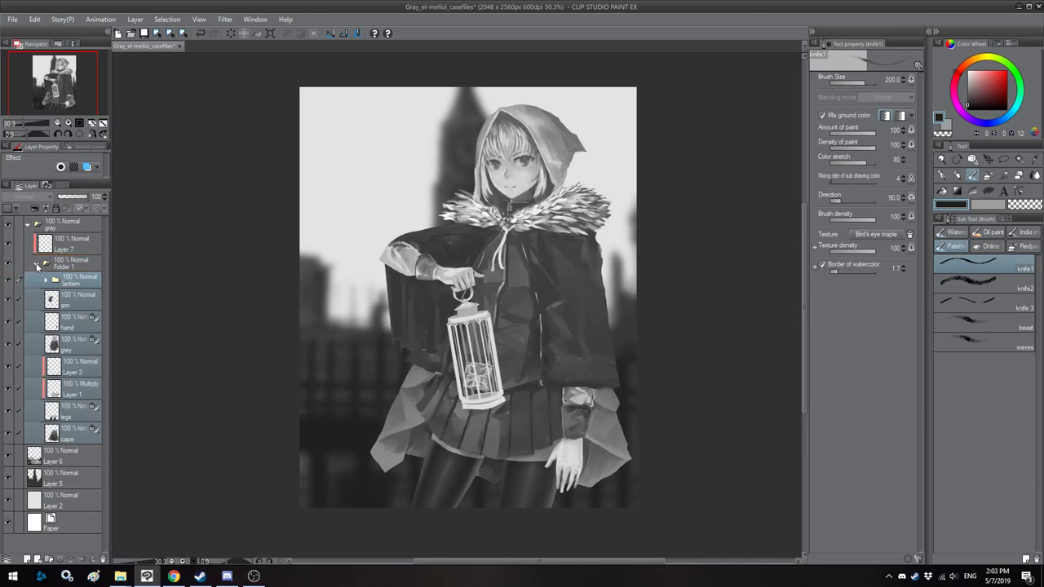
Step: Add a clipped Brightness/Contrast correction layer above the character folder with brightness -4 and contrast 8
{"action": "left_click", "coordinate": [7, 186]}
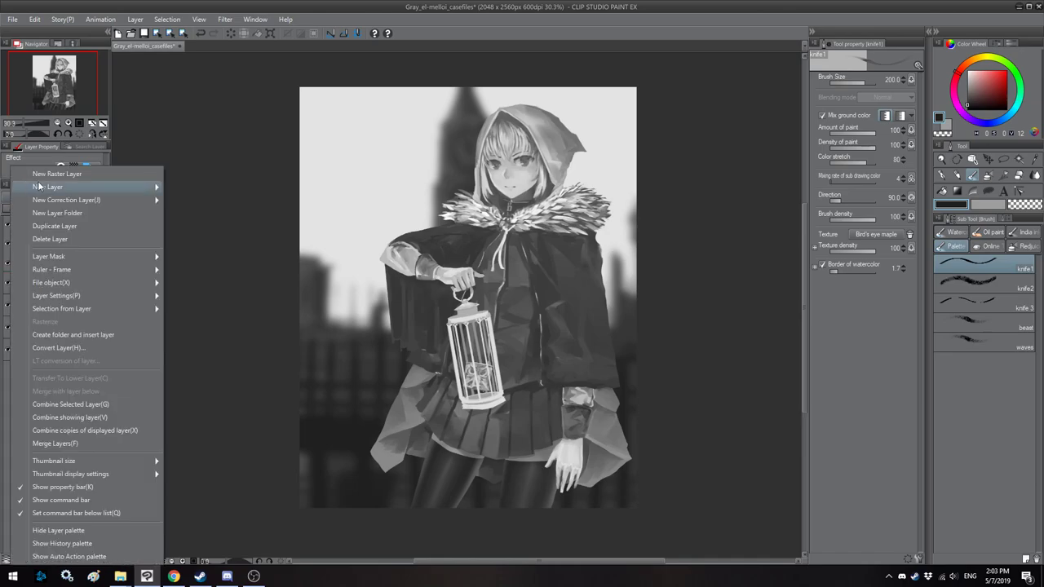
{"action": "mouse_move", "coordinate": [81, 200]}
{"action": "left_click", "coordinate": [237, 204]}
{"action": "left_click_drag", "start_coordinate": [730, 173], "coordinate": [727, 140]}
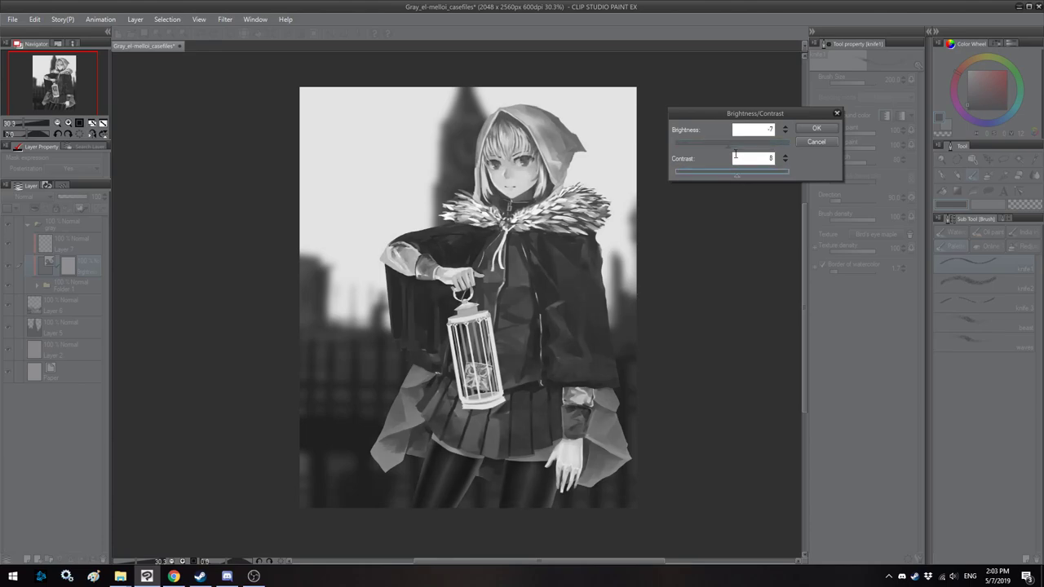
{"action": "left_click", "coordinate": [730, 148]}
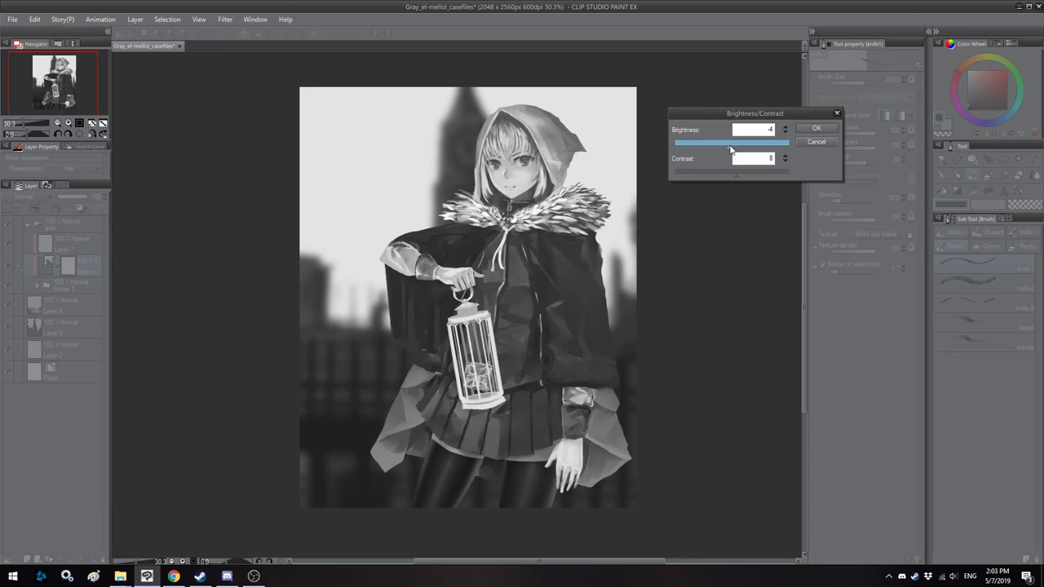
{"action": "left_click", "coordinate": [816, 130]}
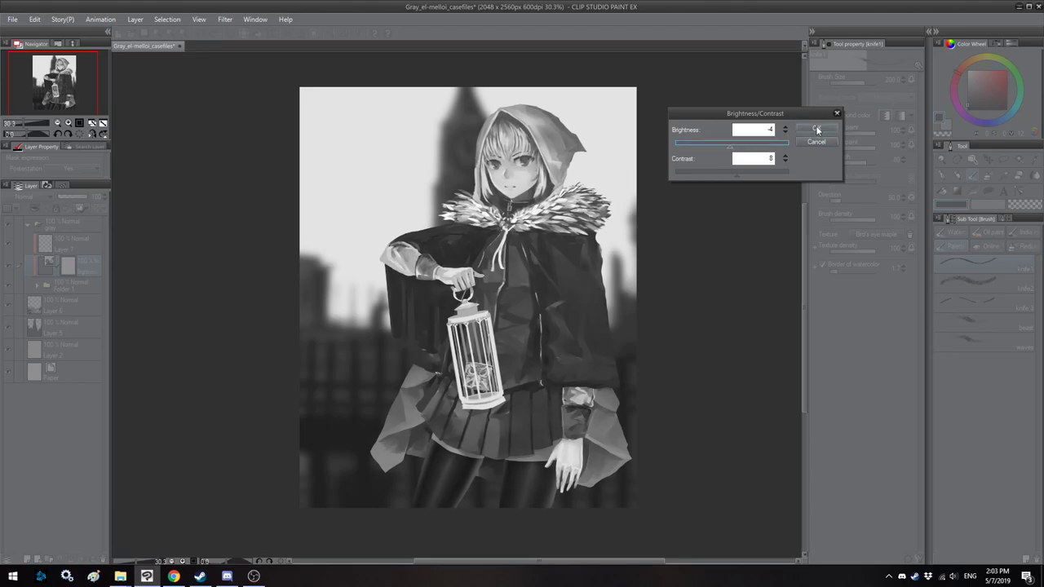
{"action": "left_click", "coordinate": [817, 130]}
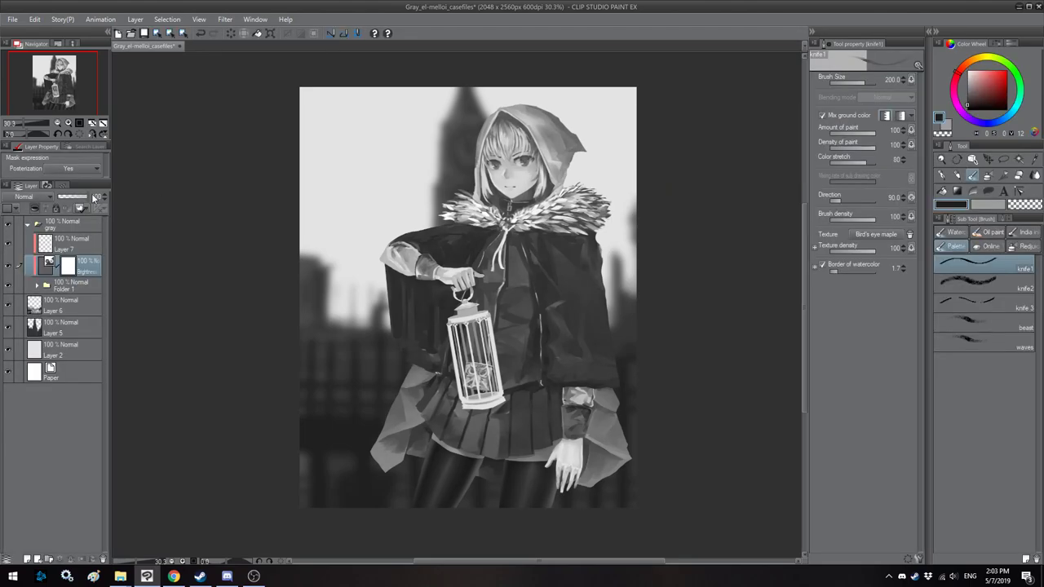
Step: Add a Color balance correction layer to the character and shift its half tones and shadows slightly towards cyan and blue
{"action": "left_click", "coordinate": [4, 188]}
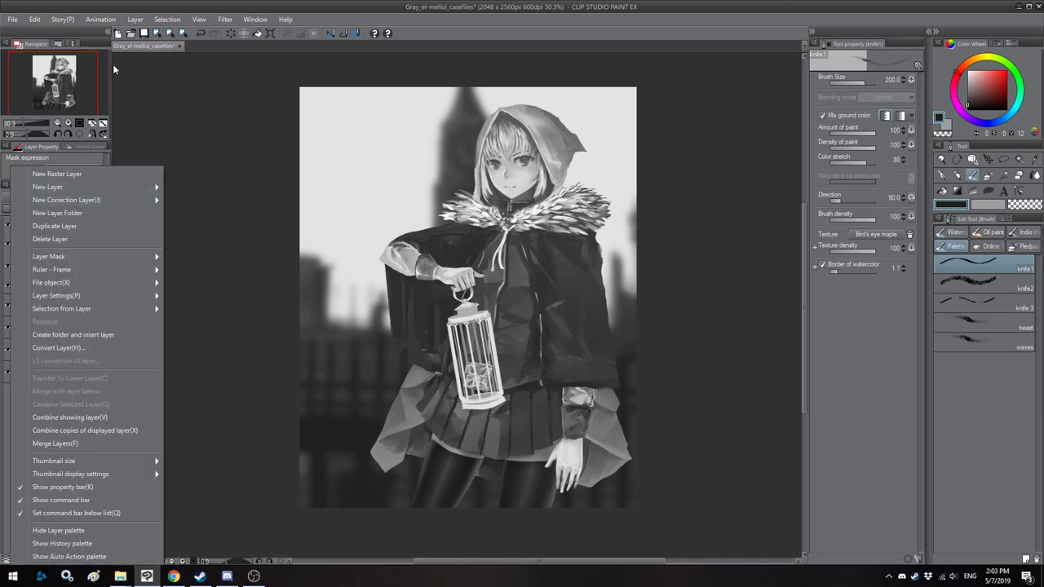
{"action": "left_click", "coordinate": [7, 189]}
{"action": "left_click", "coordinate": [7, 188]}
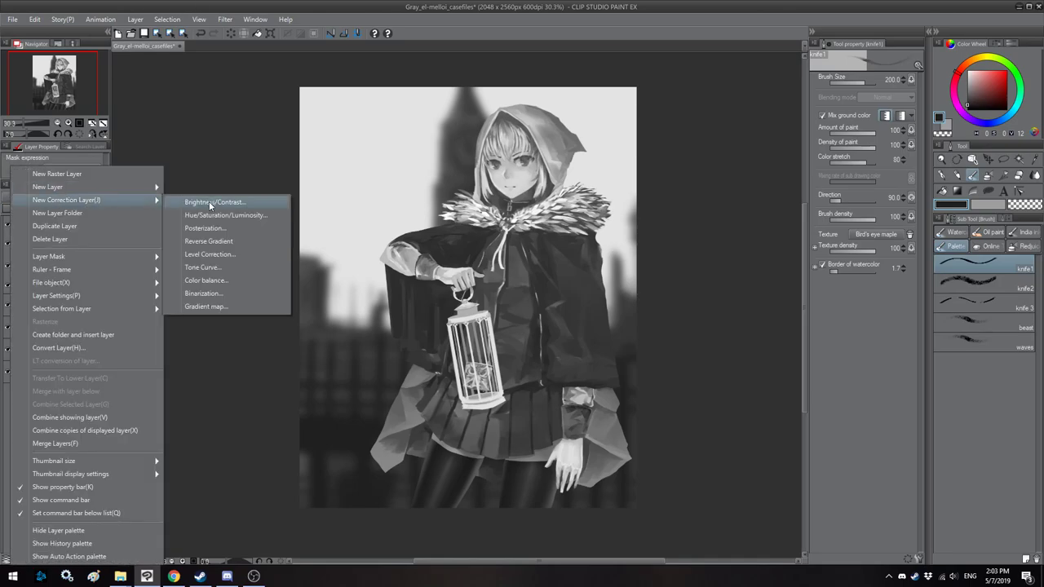
{"action": "left_click", "coordinate": [490, 265]}
{"action": "left_click", "coordinate": [790, 232]}
{"action": "left_click", "coordinate": [799, 264]}
{"action": "left_click", "coordinate": [716, 301]}
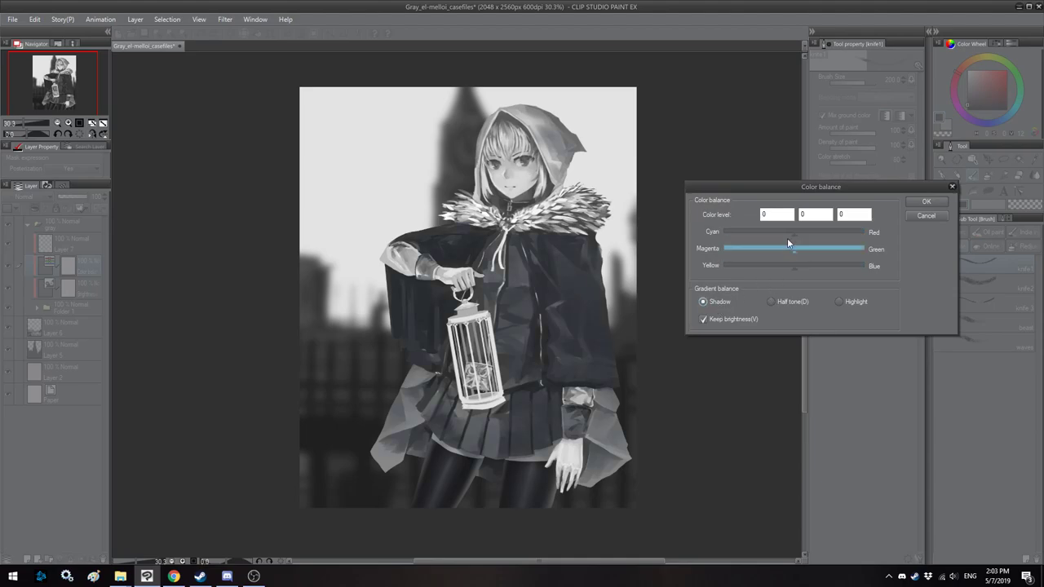
{"action": "left_click", "coordinate": [791, 233]}
{"action": "left_click", "coordinate": [798, 267]}
Step: Set the Color balance highlight levels to 12, 0 and -4 and apply the correction
{"action": "left_click", "coordinate": [840, 301]}
{"action": "left_click", "coordinate": [799, 234]}
{"action": "left_click", "coordinate": [798, 233]}
{"action": "left_click", "coordinate": [792, 266]}
{"action": "left_click", "coordinate": [797, 233]}
{"action": "left_click", "coordinate": [803, 234]}
{"action": "left_click", "coordinate": [793, 264]}
{"action": "left_click", "coordinate": [803, 231]}
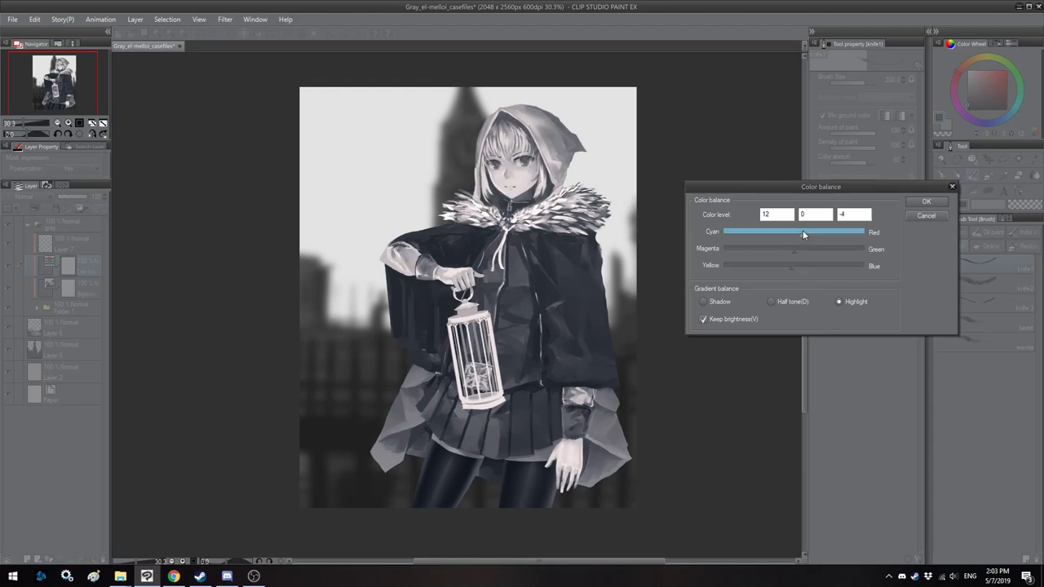
{"action": "left_click", "coordinate": [926, 202]}
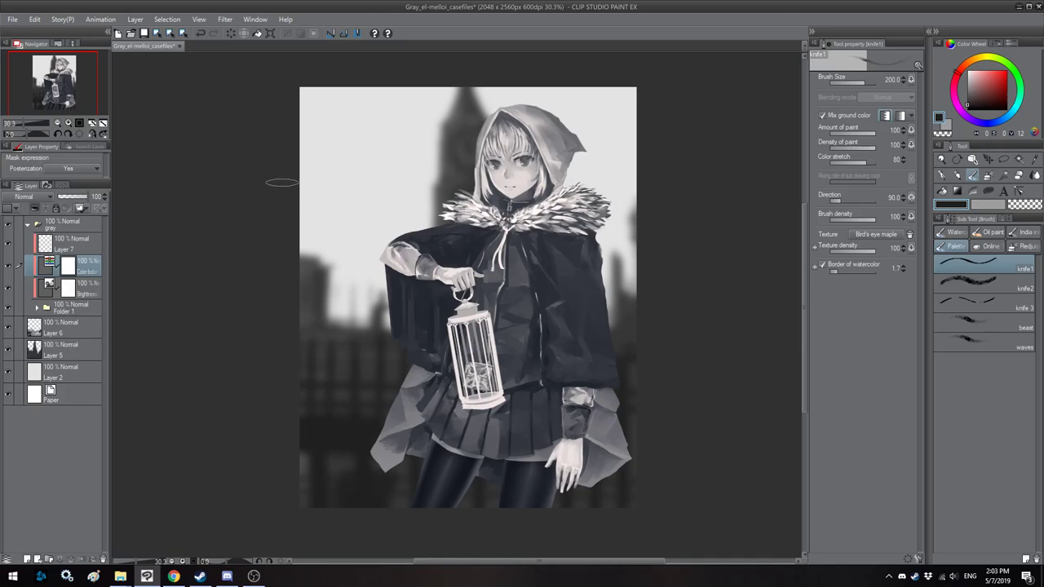
Step: Duplicate both correction layers, move the copies out of the gray folder to just above the railing layer, and unclip them
{"action": "left_click", "coordinate": [86, 292], "text": "shift"}
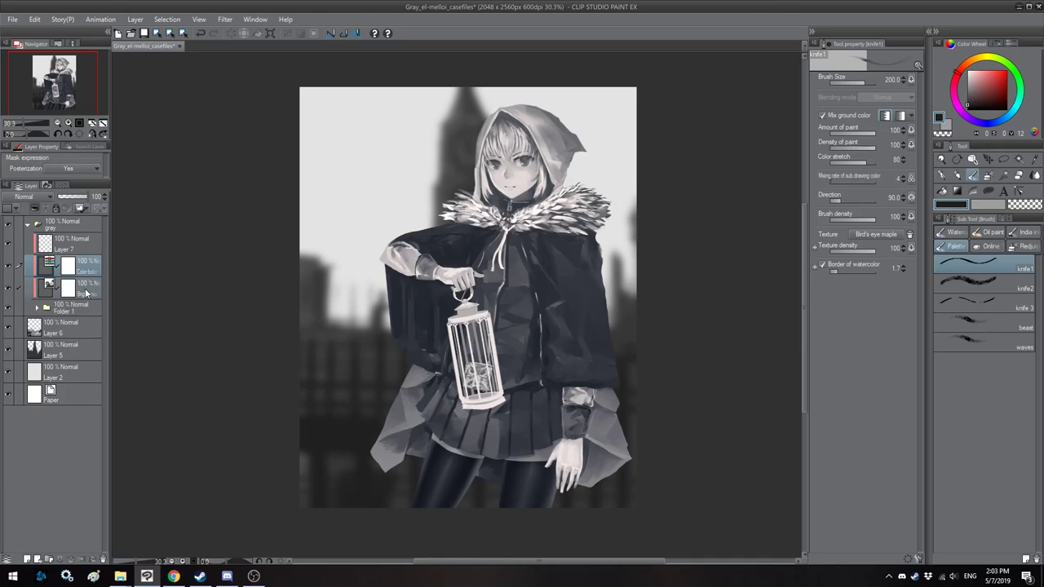
{"action": "right_click", "coordinate": [85, 292]}
{"action": "left_click", "coordinate": [124, 71]}
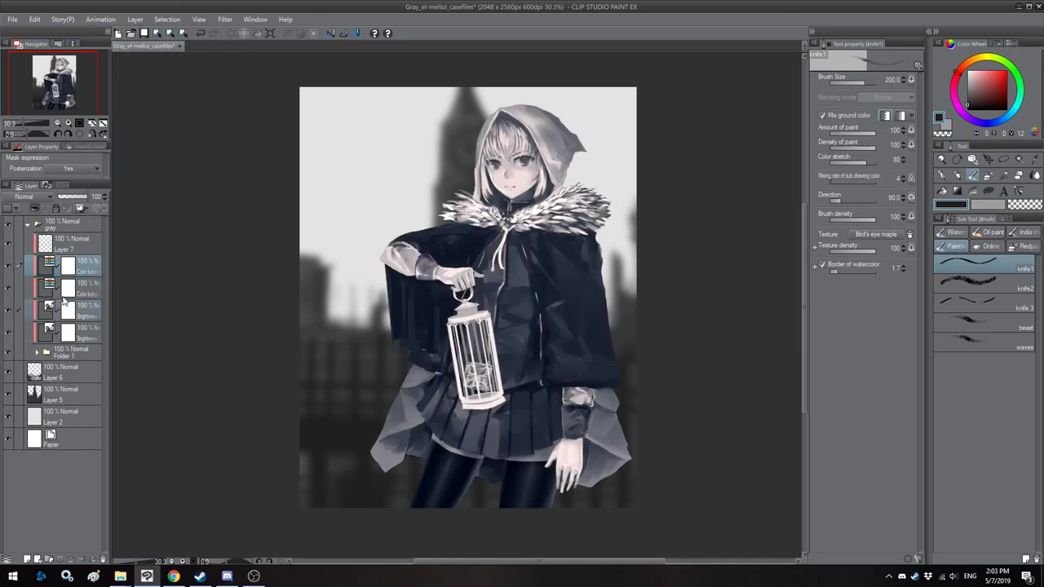
{"action": "mouse_move", "coordinate": [72, 313]}
{"action": "left_mouse_down"}
{"action": "mouse_move", "coordinate": [56, 378]}
{"action": "mouse_move", "coordinate": [62, 315]}
{"action": "left_mouse_up"}
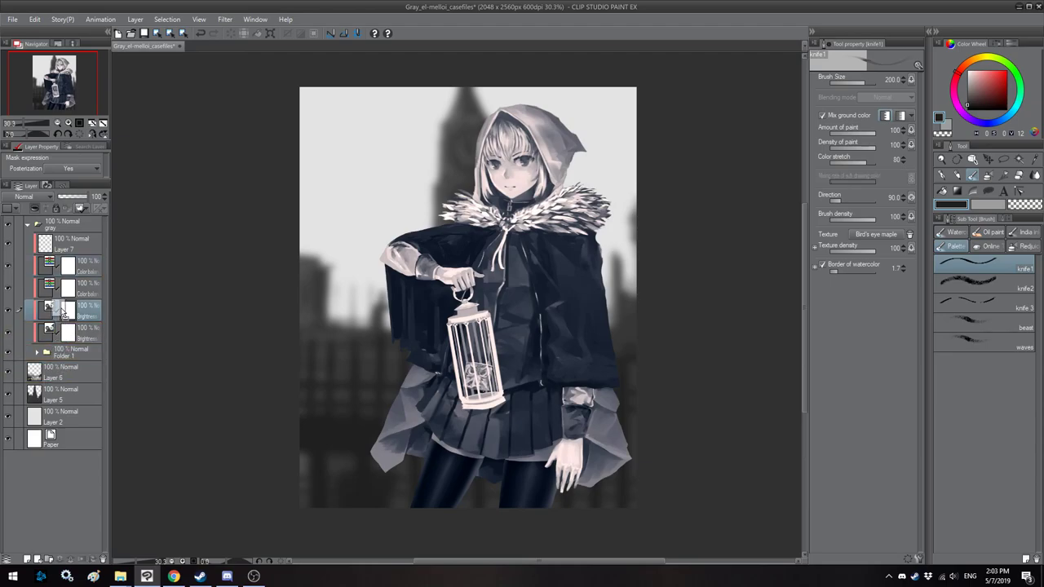
{"action": "left_click", "coordinate": [90, 267], "text": "ctrl"}
{"action": "left_click_drag", "start_coordinate": [91, 311], "coordinate": [76, 368]}
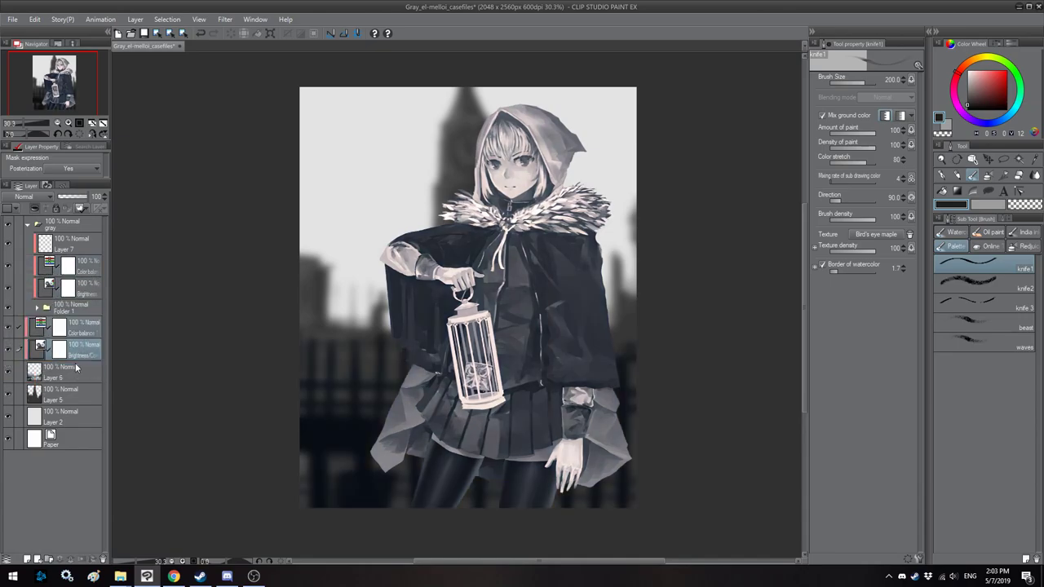
{"action": "left_click", "coordinate": [34, 210]}
{"action": "left_click_drag", "start_coordinate": [327, 222], "coordinate": [342, 225]}
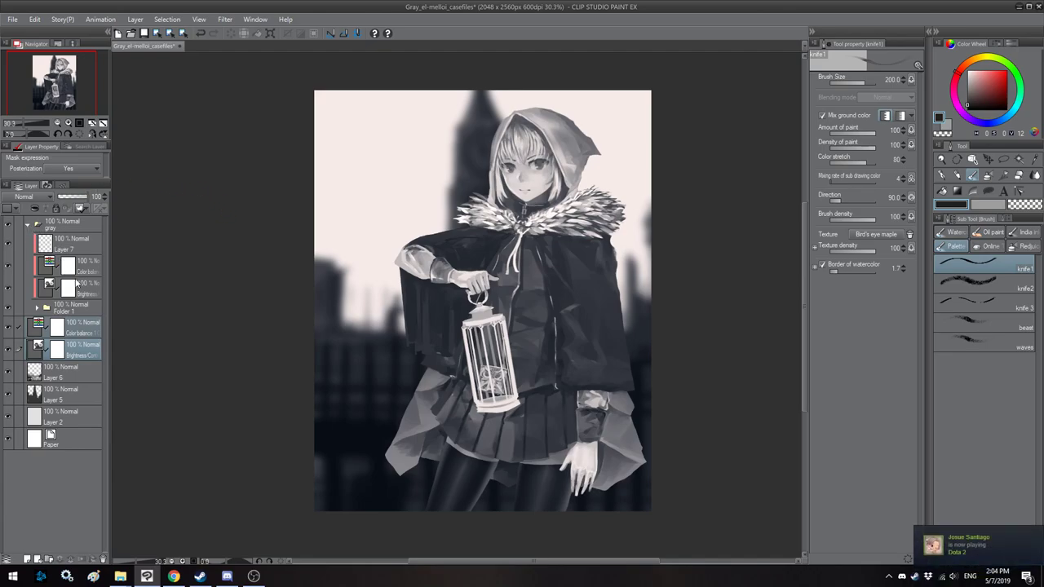
Step: Set the background's Brightness/Contrast correction layer to brightness 26 and contrast 3
{"action": "double_click", "coordinate": [43, 350]}
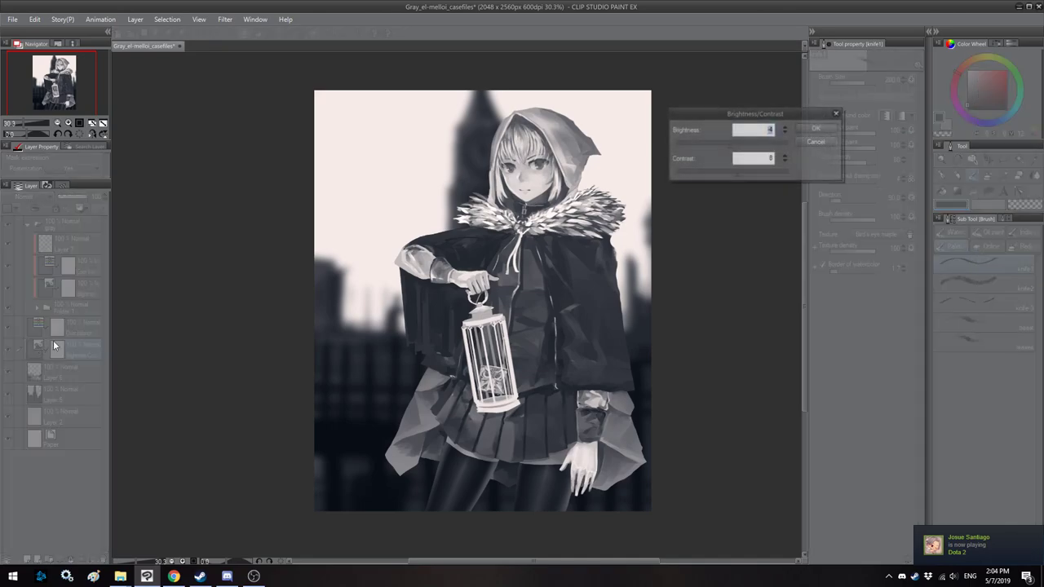
{"action": "left_click", "coordinate": [730, 173]}
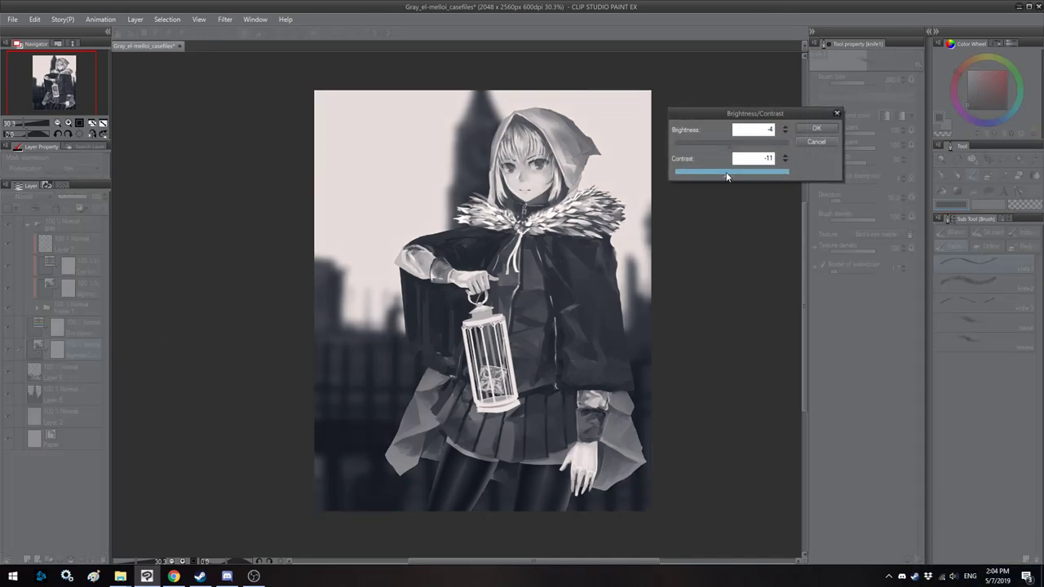
{"action": "left_click", "coordinate": [734, 174]}
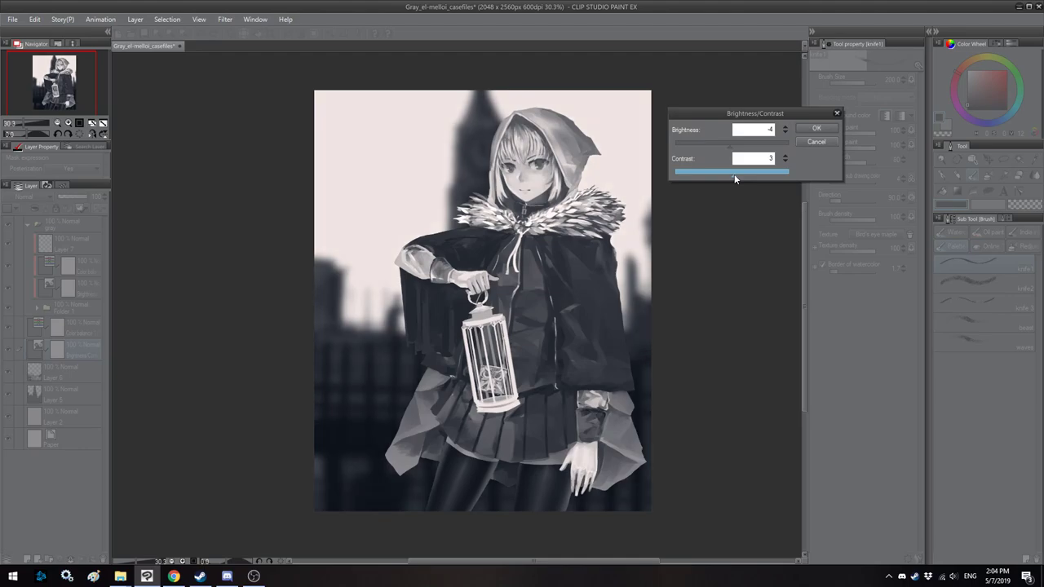
{"action": "left_click_drag", "start_coordinate": [733, 149], "coordinate": [747, 150]}
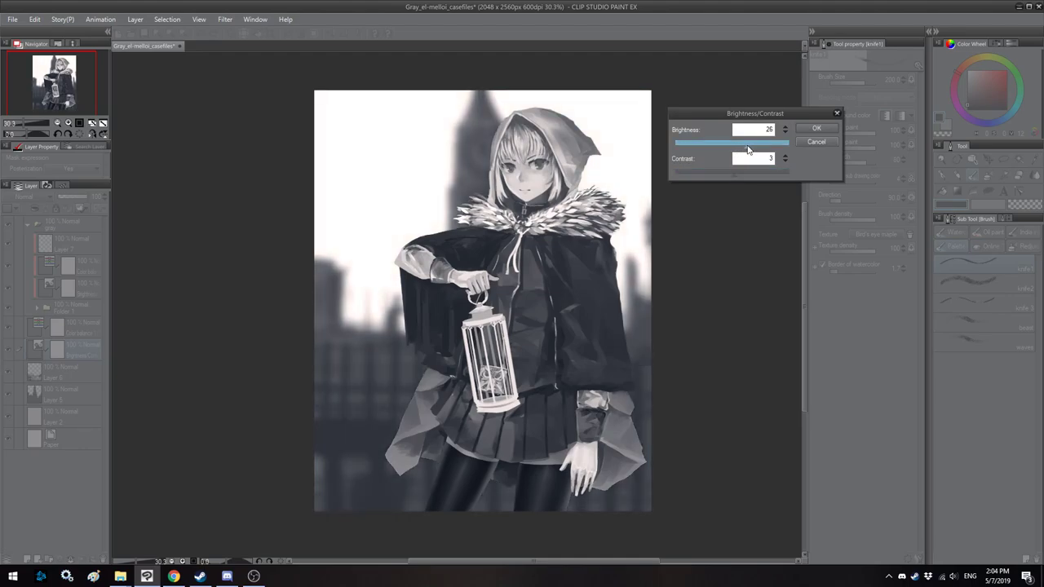
{"action": "left_click", "coordinate": [817, 128]}
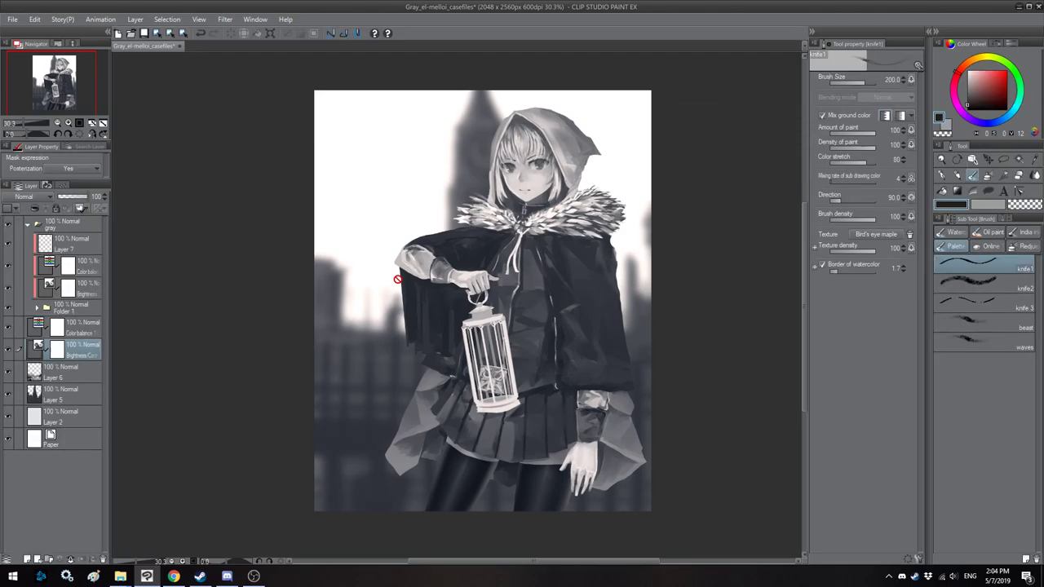
Step: Set the background Color balance half tones to -21, 0 and 5, and shift its highlights slightly towards red and yellow
{"action": "double_click", "coordinate": [38, 325]}
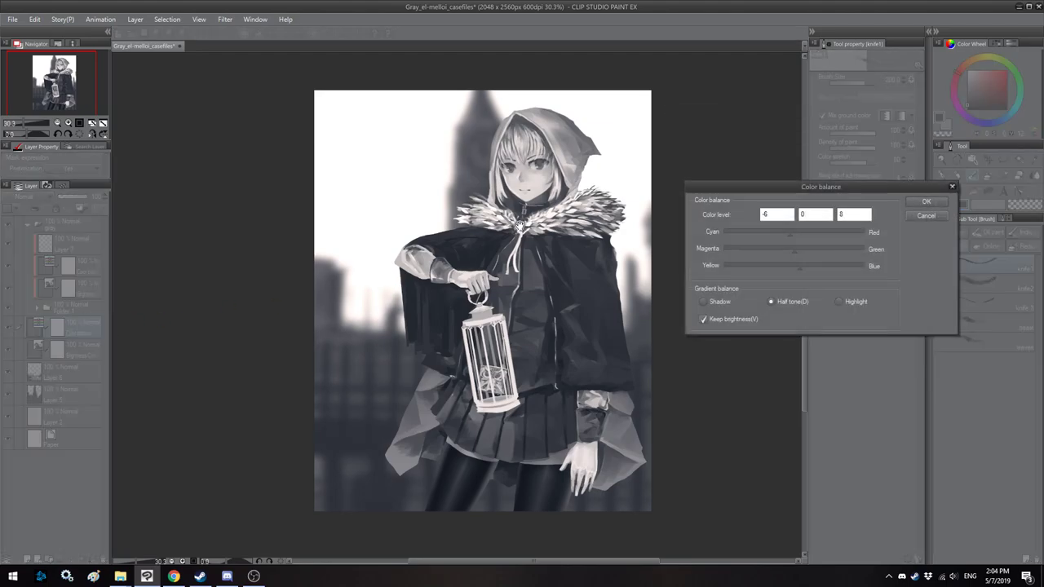
{"action": "left_click_drag", "start_coordinate": [789, 235], "coordinate": [783, 234]}
{"action": "left_click", "coordinate": [838, 301]}
{"action": "left_click_drag", "start_coordinate": [803, 233], "coordinate": [784, 266]}
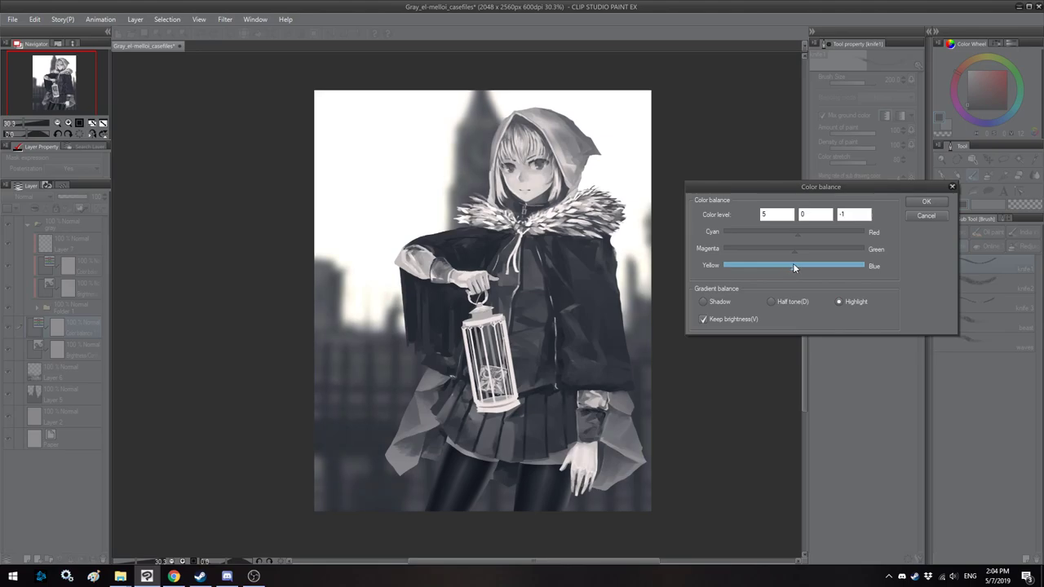
{"action": "left_click", "coordinate": [773, 298]}
{"action": "left_click_drag", "start_coordinate": [801, 266], "coordinate": [797, 270]}
{"action": "left_click", "coordinate": [780, 234]}
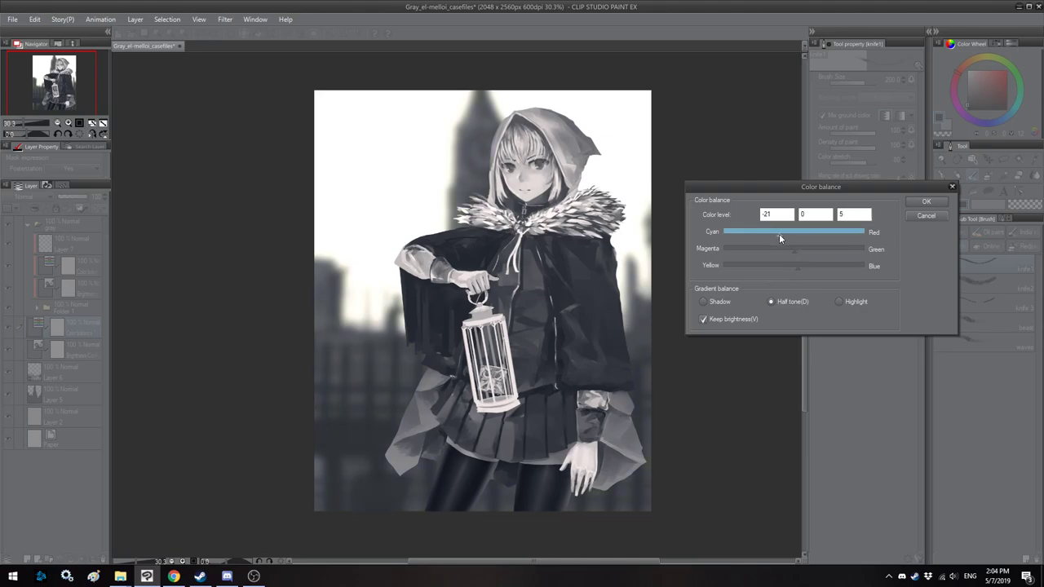
Step: Set the background Color balance shadows to -4, 0, 0 and highlights to 19, 0, -11, and apply the correction
{"action": "left_click", "coordinate": [715, 302]}
{"action": "left_click_drag", "start_coordinate": [775, 231], "coordinate": [787, 232]}
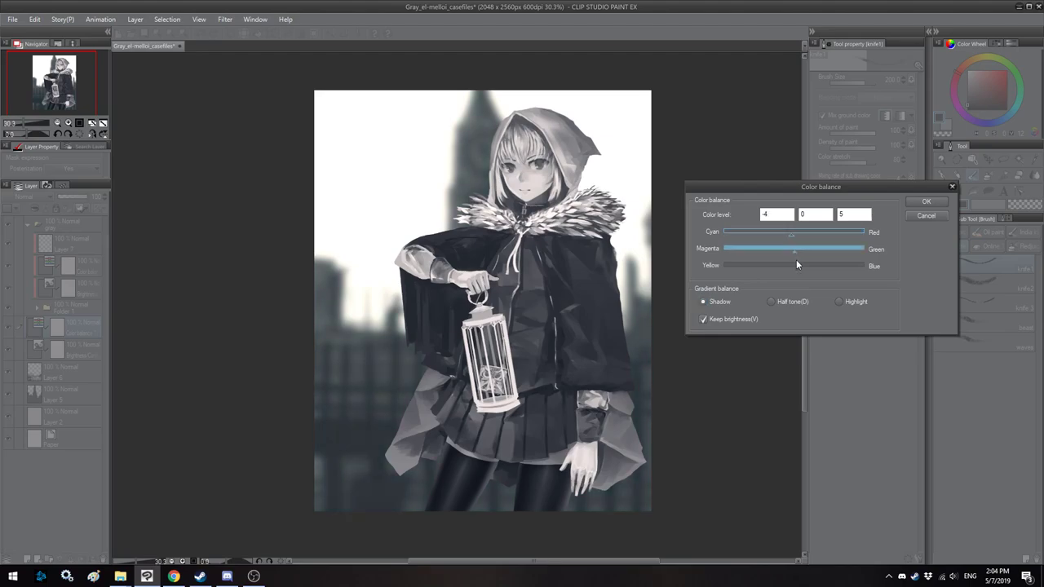
{"action": "left_click_drag", "start_coordinate": [795, 263], "coordinate": [794, 261]}
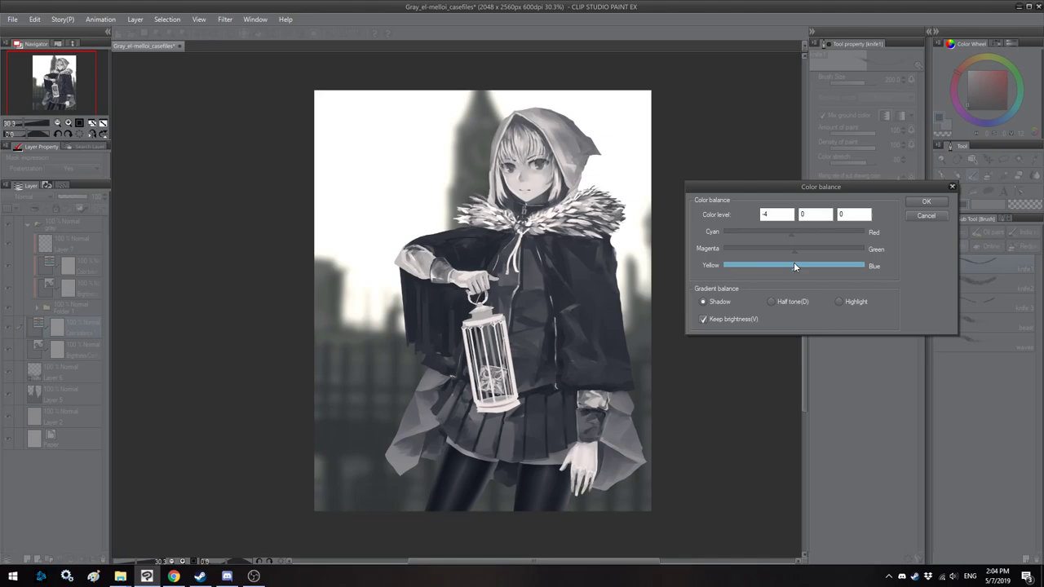
{"action": "left_click", "coordinate": [838, 301]}
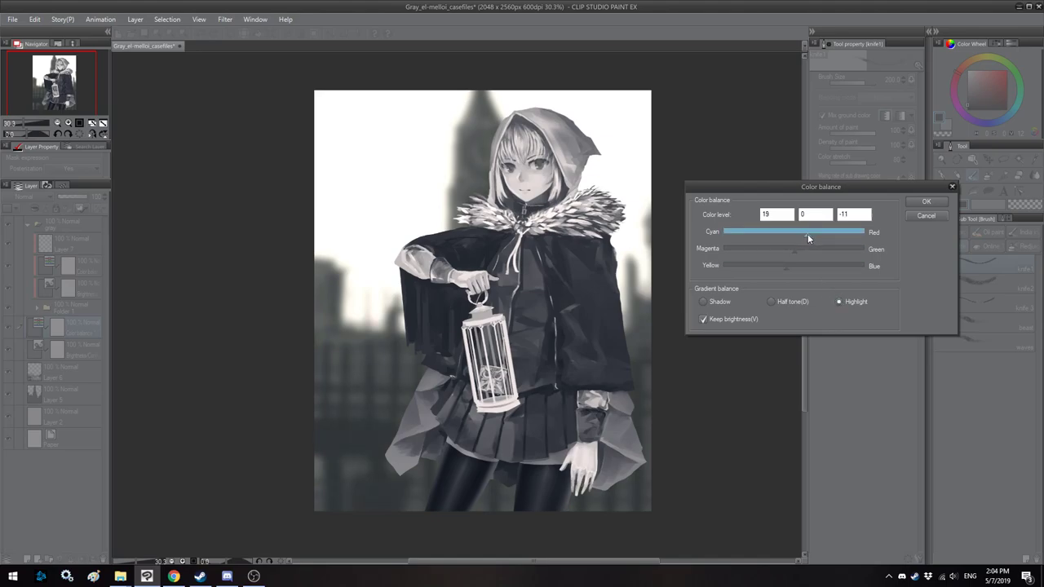
{"action": "left_click", "coordinate": [926, 202]}
Step: Save the illustration file
{"action": "scroll", "coordinate": [635, 161], "scroll_direction": "down", "scroll_amount": 1}
{"action": "left_click_drag", "start_coordinate": [735, 149], "coordinate": [683, 150]}
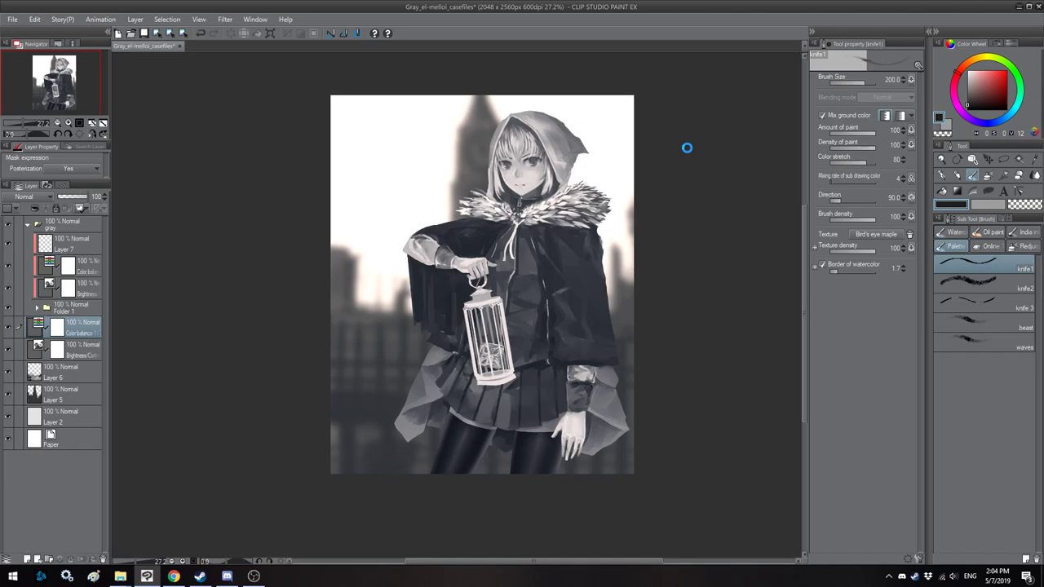
{"action": "key", "text": "ctrl+s"}
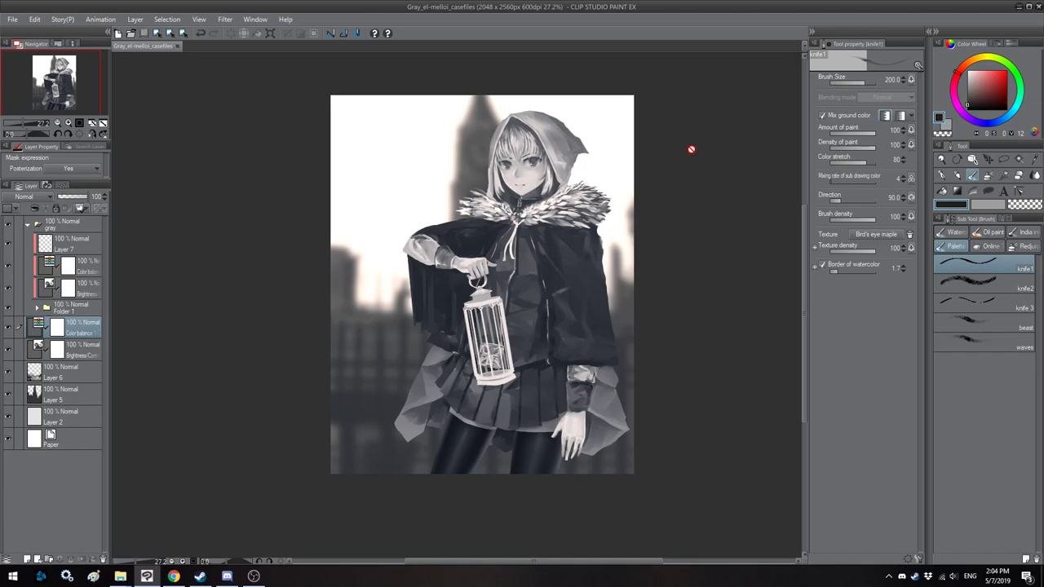
Step: Add a raster layer above the background correction layers and set its blending mode to Multiply
{"action": "left_click", "coordinate": [27, 559]}
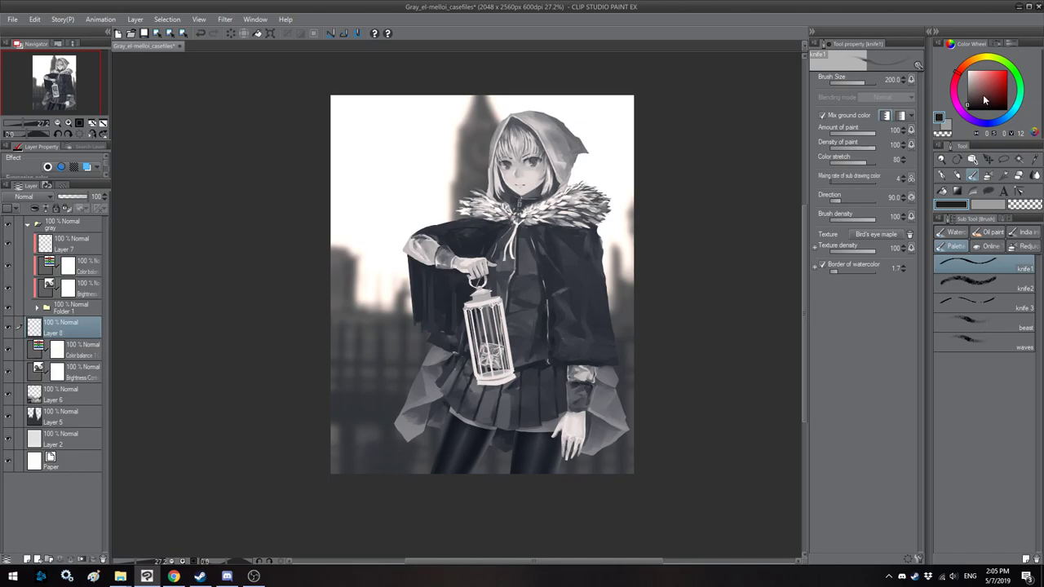
{"action": "left_click", "coordinate": [29, 197]}
{"action": "left_click", "coordinate": [16, 229]}
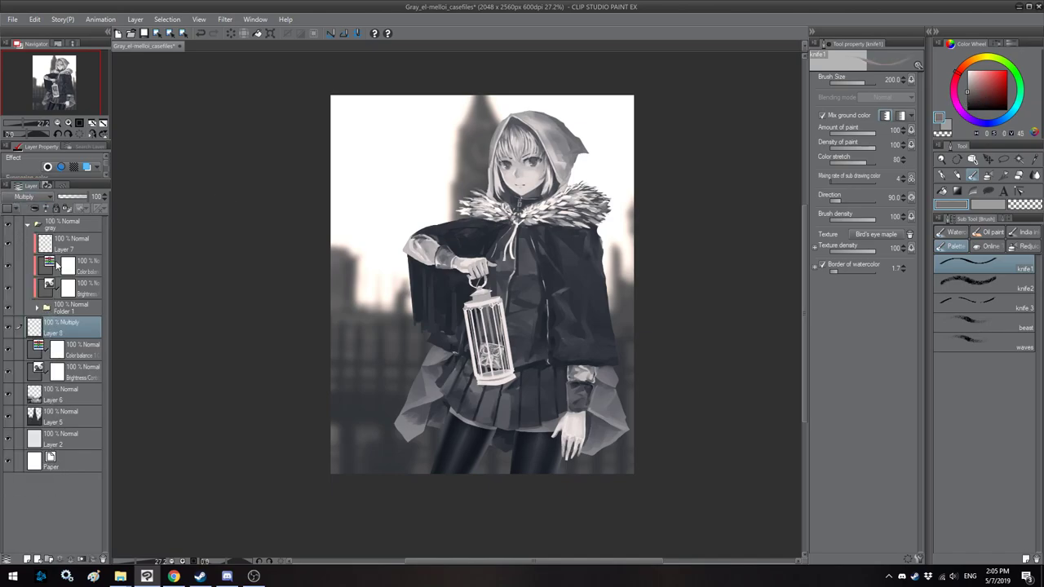
{"action": "left_click", "coordinate": [74, 353]}
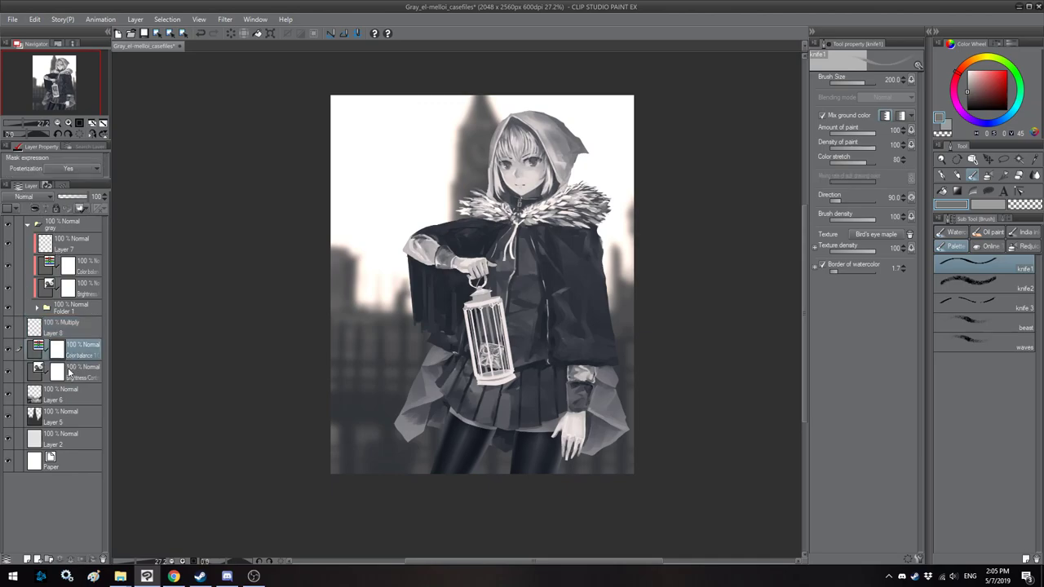
{"action": "left_click", "coordinate": [65, 326]}
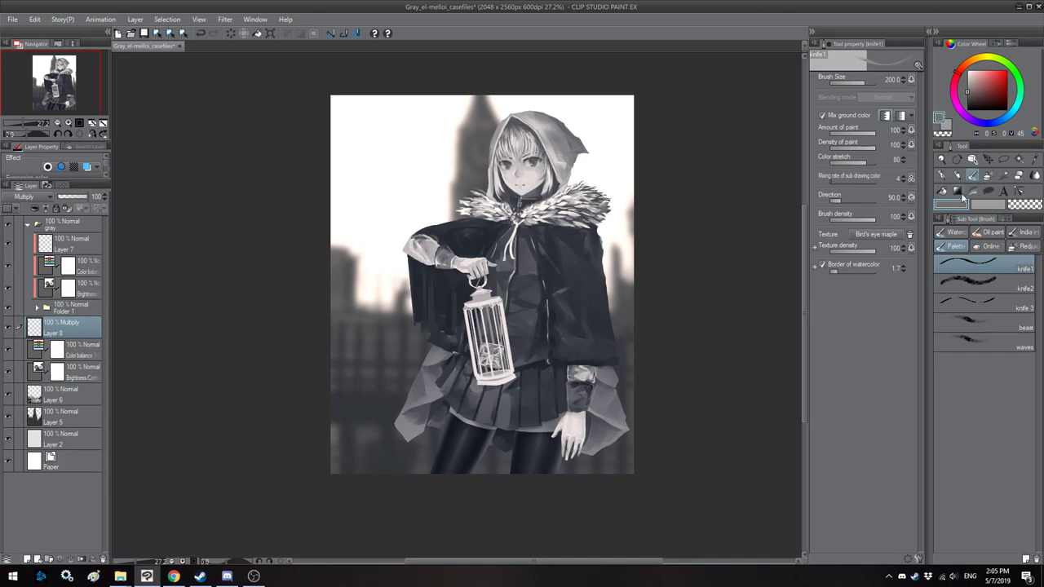
Step: Fill the Multiply layer with a dark gray foreground-to-transparent gradient rising from the canvas bottom, and set the layer opacity to 79%
{"action": "left_click", "coordinate": [958, 191]}
{"action": "left_click_drag", "start_coordinate": [477, 504], "coordinate": [482, 237]}
{"action": "left_click", "coordinate": [80, 197]}
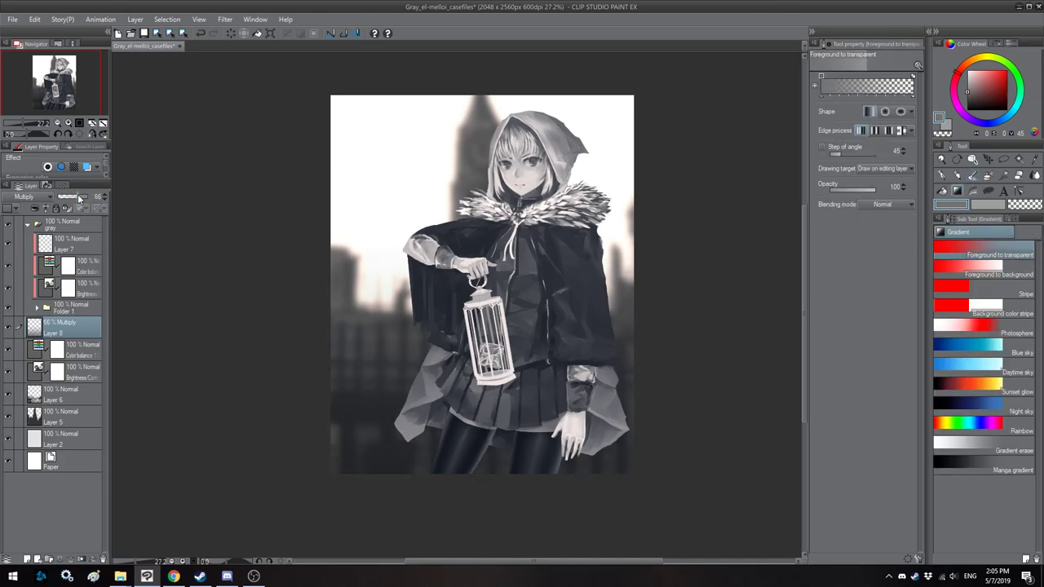
{"action": "left_click_drag", "start_coordinate": [76, 198], "coordinate": [80, 198]}
Step: Shrink the dark gradient's upper edge down to the top of the lantern and slightly raise its brightness with Hue/Saturation/Luminosity
{"action": "key", "text": "ctrl+t"}
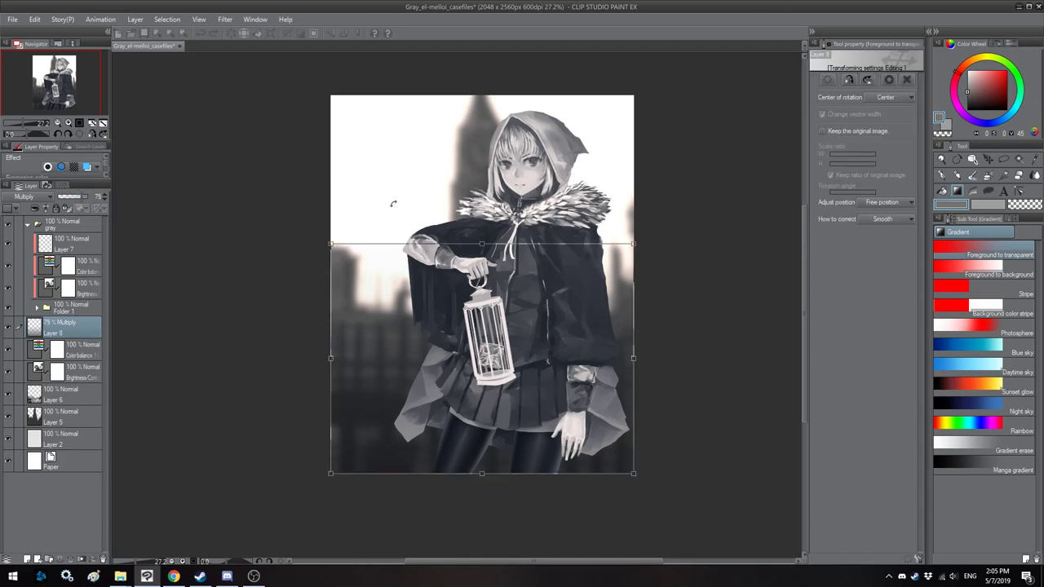
{"action": "left_click_drag", "start_coordinate": [478, 241], "coordinate": [482, 295]}
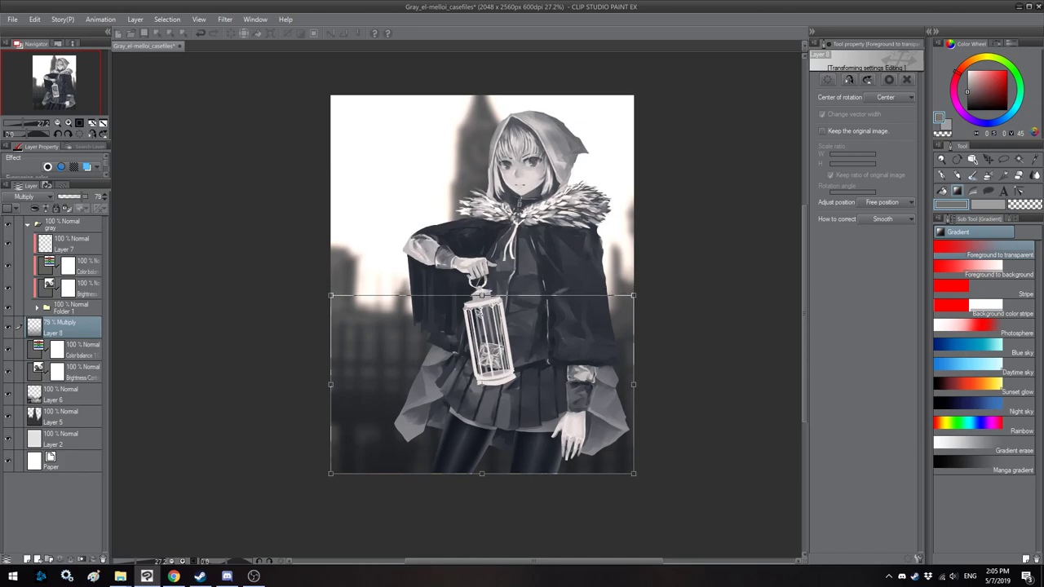
{"action": "key", "text": "Return"}
{"action": "key", "text": "ctrl+u"}
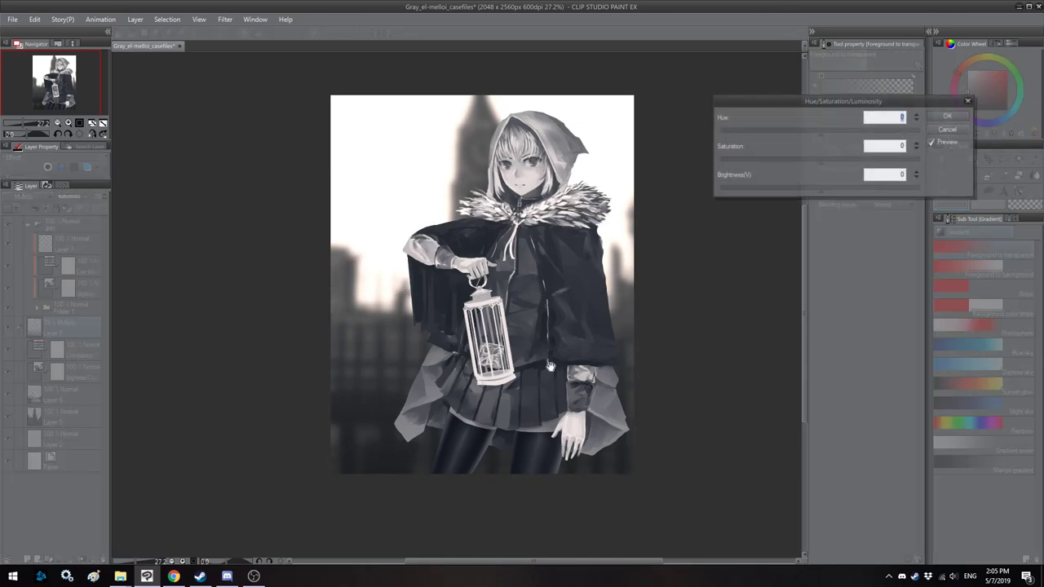
{"action": "left_click_drag", "start_coordinate": [811, 187], "coordinate": [834, 189]}
{"action": "left_click", "coordinate": [948, 117]}
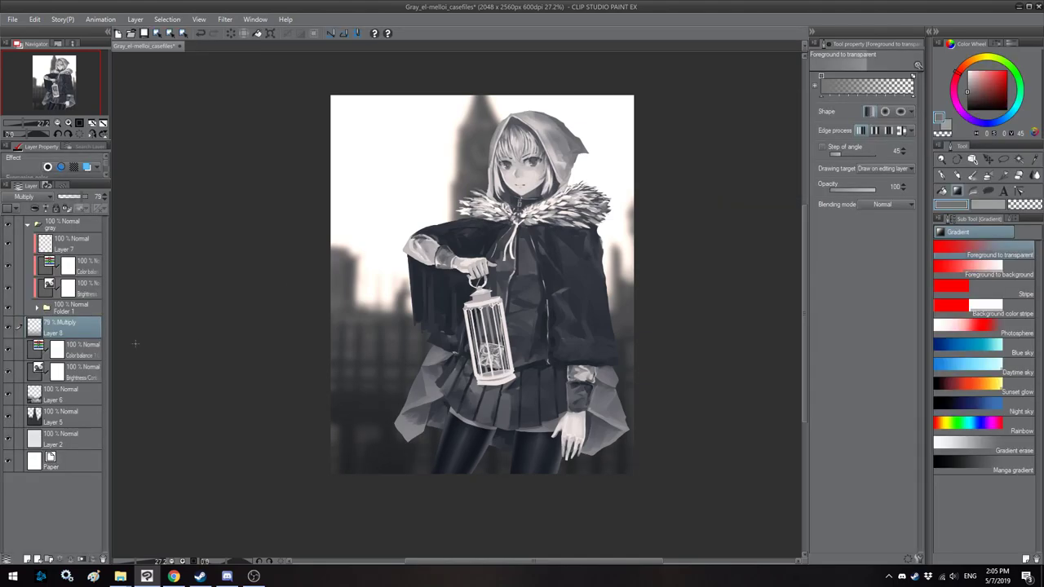
Step: Add an Overlay layer above the Multiply layer and try a light gray gradient fading down from the canvas top
{"action": "left_click", "coordinate": [27, 559]}
{"action": "left_click", "coordinate": [29, 197]}
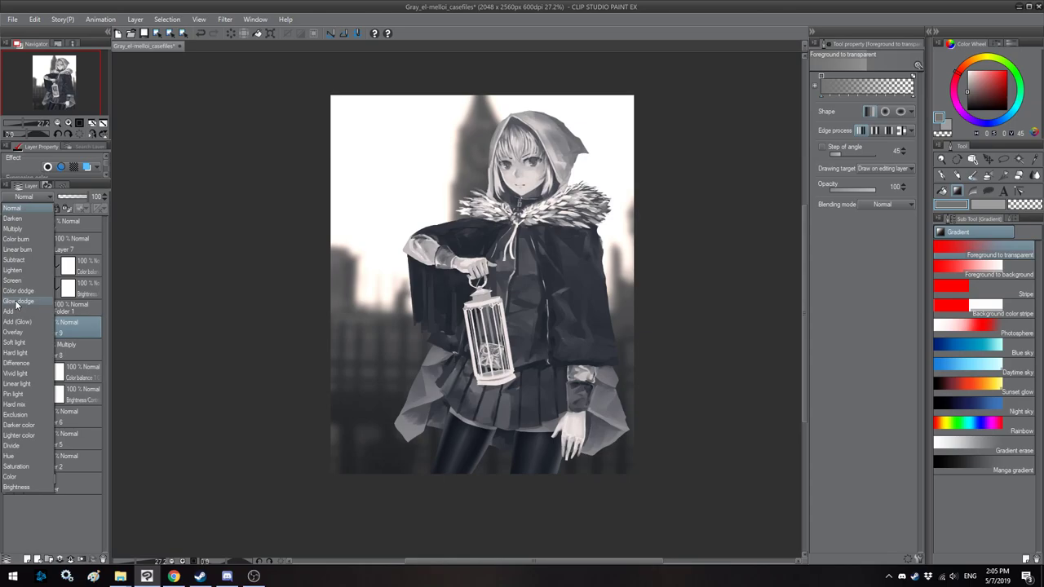
{"action": "left_click", "coordinate": [15, 332]}
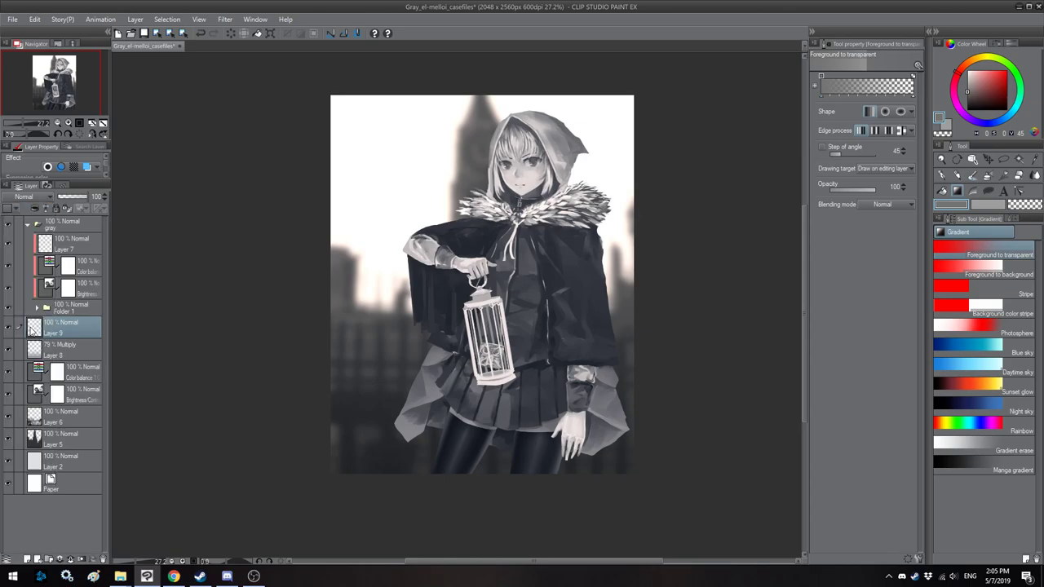
{"action": "left_click", "coordinate": [971, 88]}
{"action": "left_click_drag", "start_coordinate": [971, 88], "coordinate": [967, 75]}
{"action": "left_click_drag", "start_coordinate": [493, 66], "coordinate": [495, 285]}
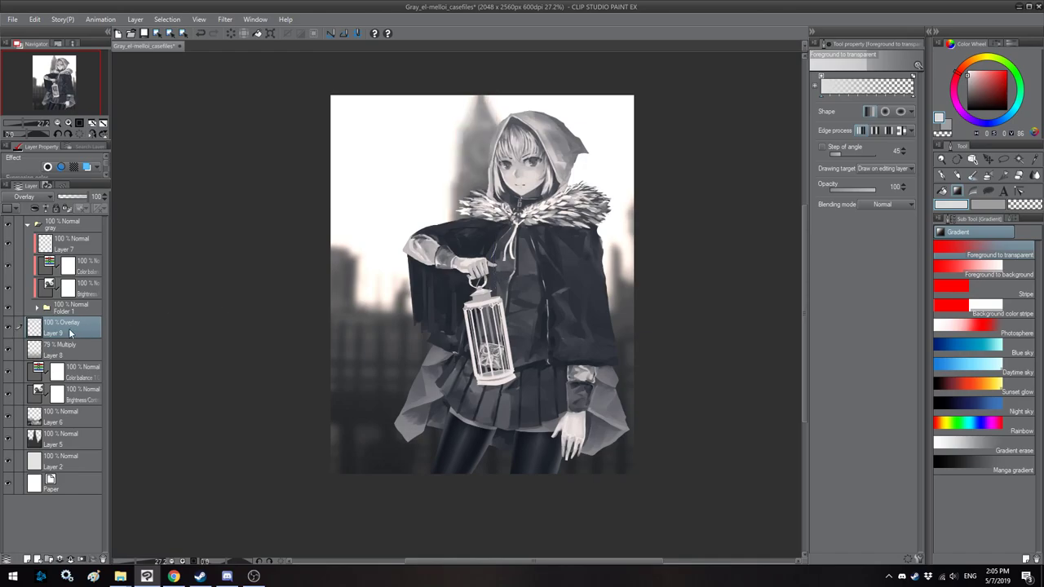
Step: Try the light gradient layer in Normal mode, and move it to just above Layer 2 in Overlay mode
{"action": "left_click", "coordinate": [25, 196]}
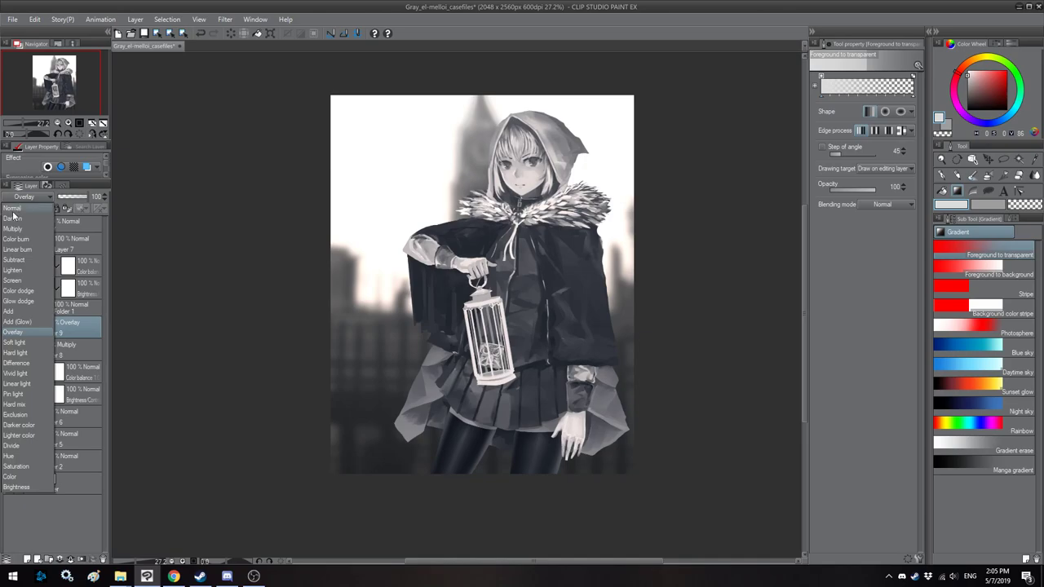
{"action": "left_click", "coordinate": [33, 209]}
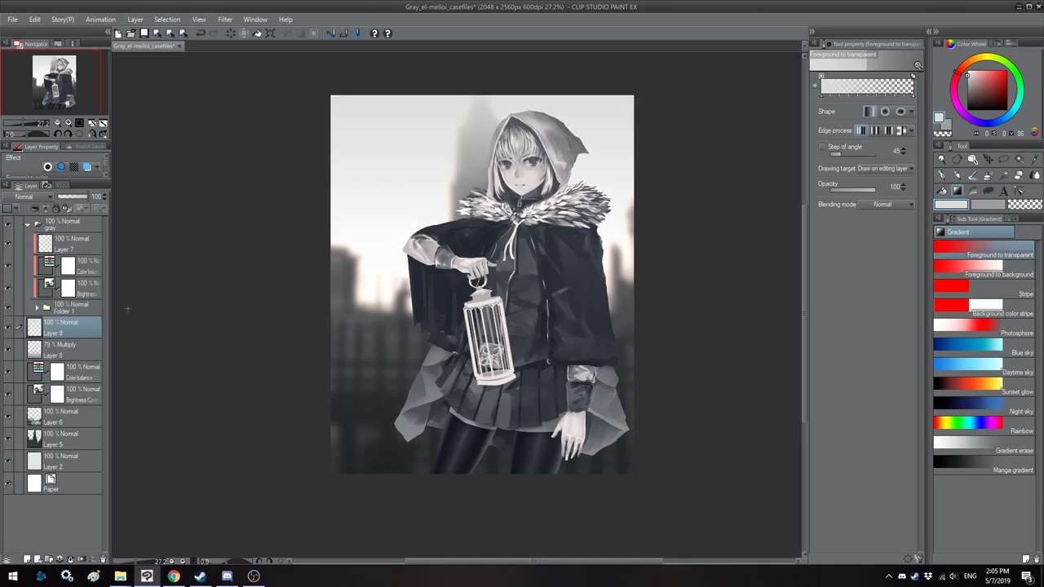
{"action": "left_click_drag", "start_coordinate": [84, 326], "coordinate": [61, 455]}
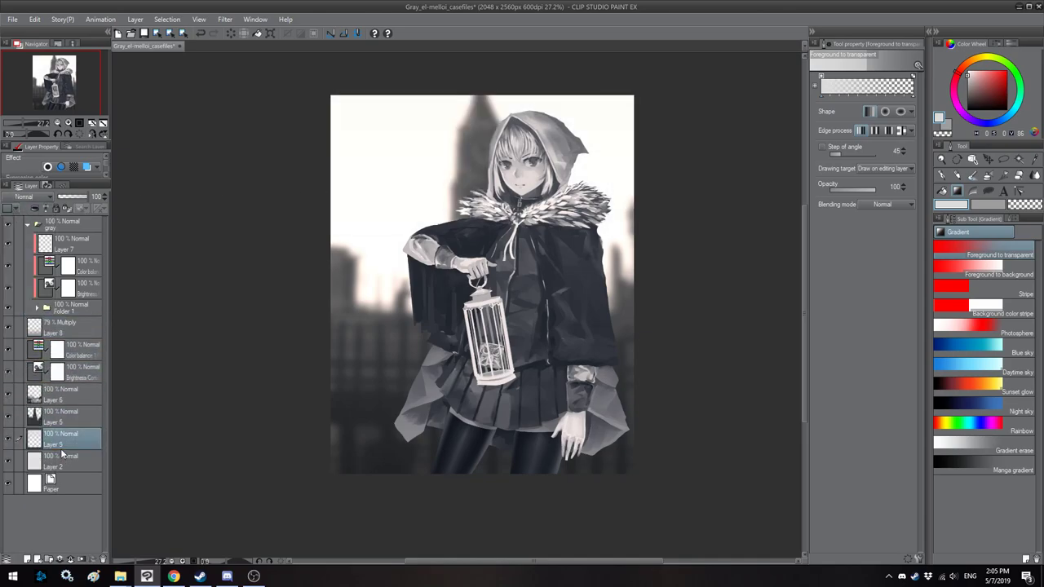
{"action": "left_click", "coordinate": [25, 196]}
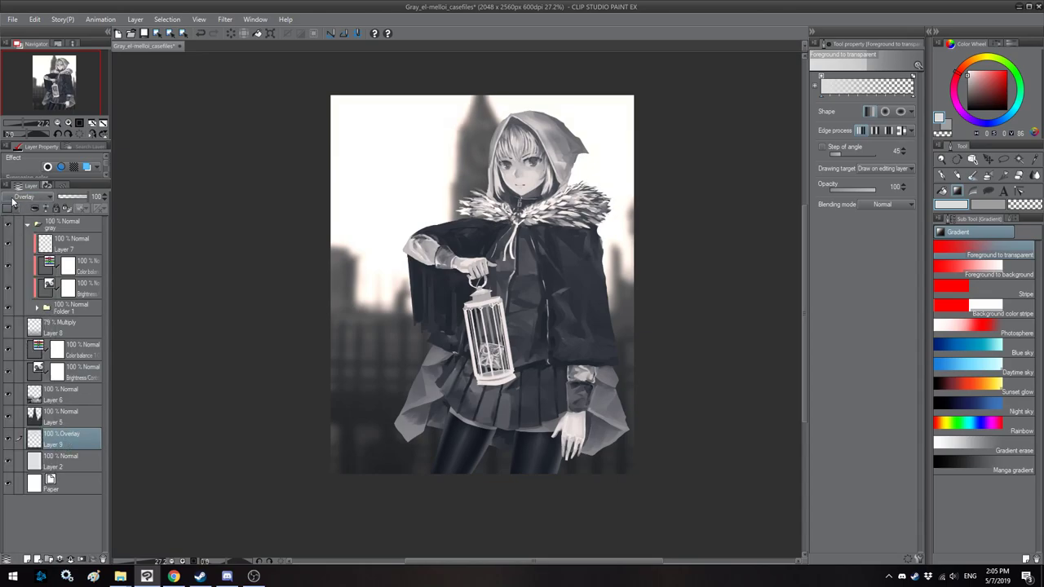
Step: Switch the light gradient layer to Glow dodge and move it back above the Multiply layer
{"action": "left_click", "coordinate": [28, 197]}
{"action": "left_click", "coordinate": [32, 323]}
{"action": "left_click_drag", "start_coordinate": [49, 430], "coordinate": [50, 324]}
Step: Stretch the light Glow dodge gradient's lower edge down to the skirt
{"action": "key", "text": "ctrl+t"}
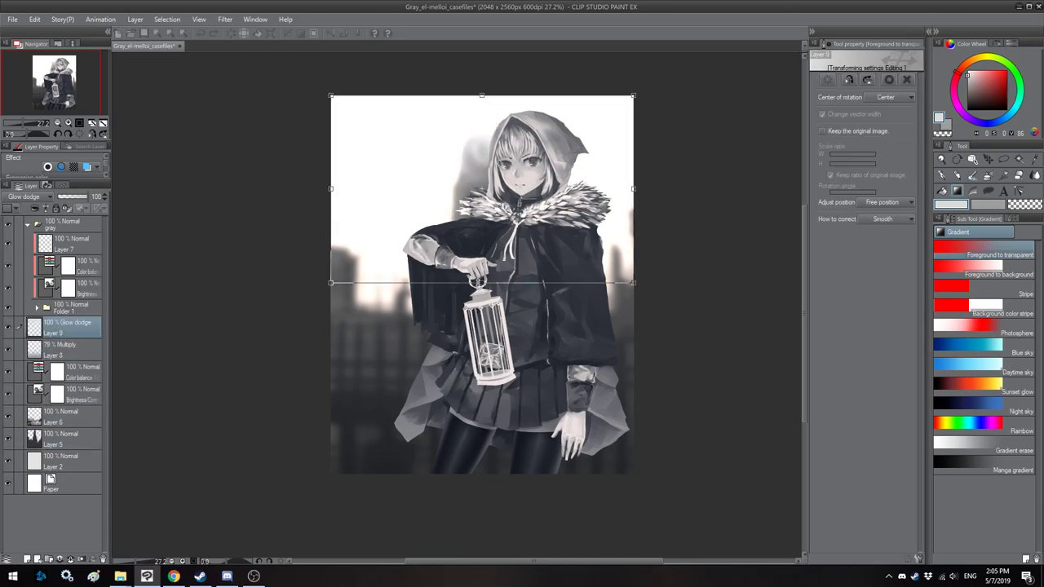
{"action": "left_click_drag", "start_coordinate": [481, 281], "coordinate": [486, 395]}
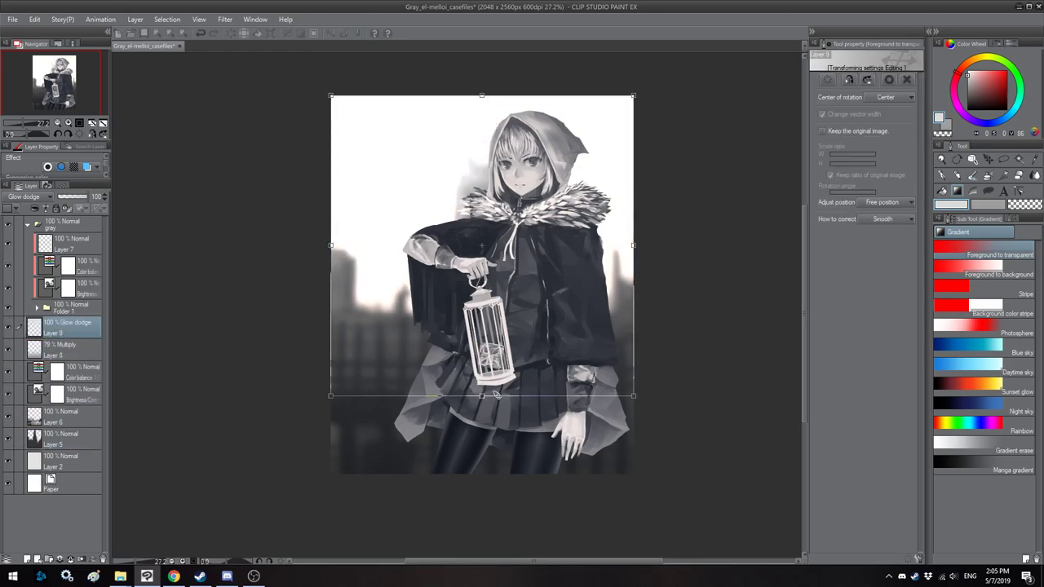
{"action": "key", "text": "Return"}
Step: Try a much lower opacity on the Glow dodge gradient layer, and delete that layer
{"action": "left_click", "coordinate": [63, 198]}
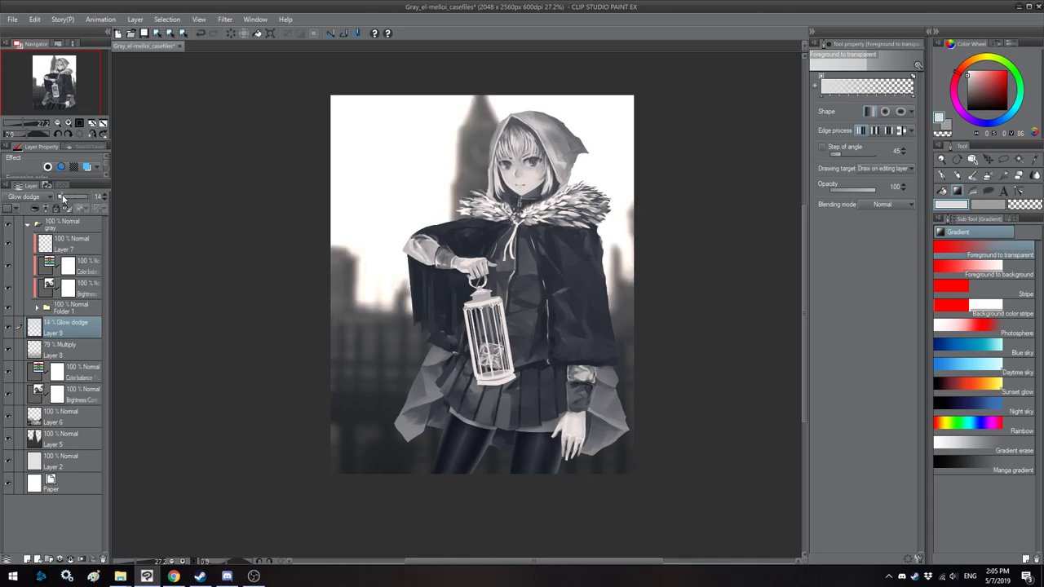
{"action": "left_click_drag", "start_coordinate": [60, 198], "coordinate": [60, 204]}
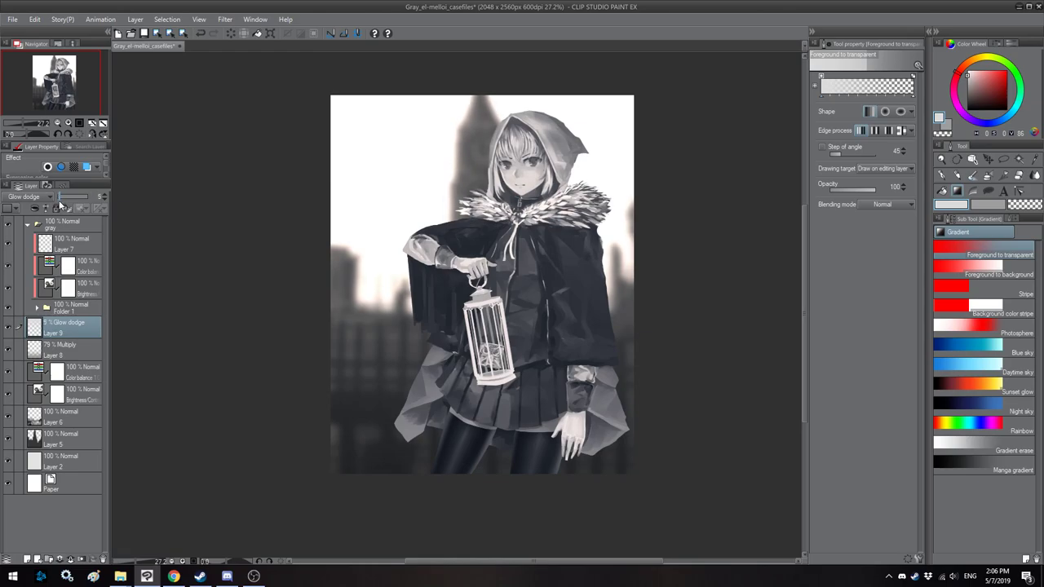
{"action": "right_click", "coordinate": [72, 334]}
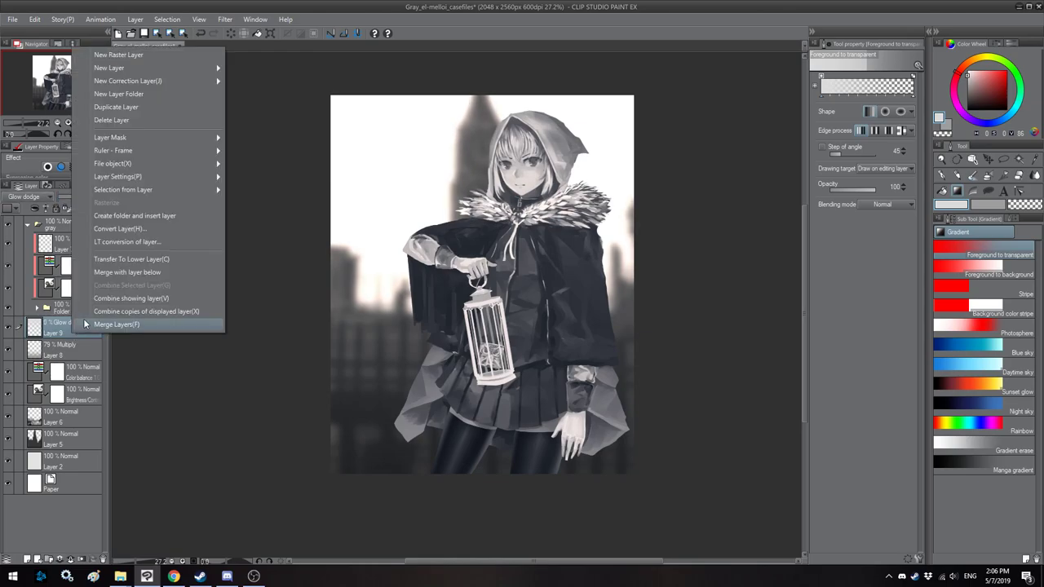
{"action": "left_click", "coordinate": [111, 120]}
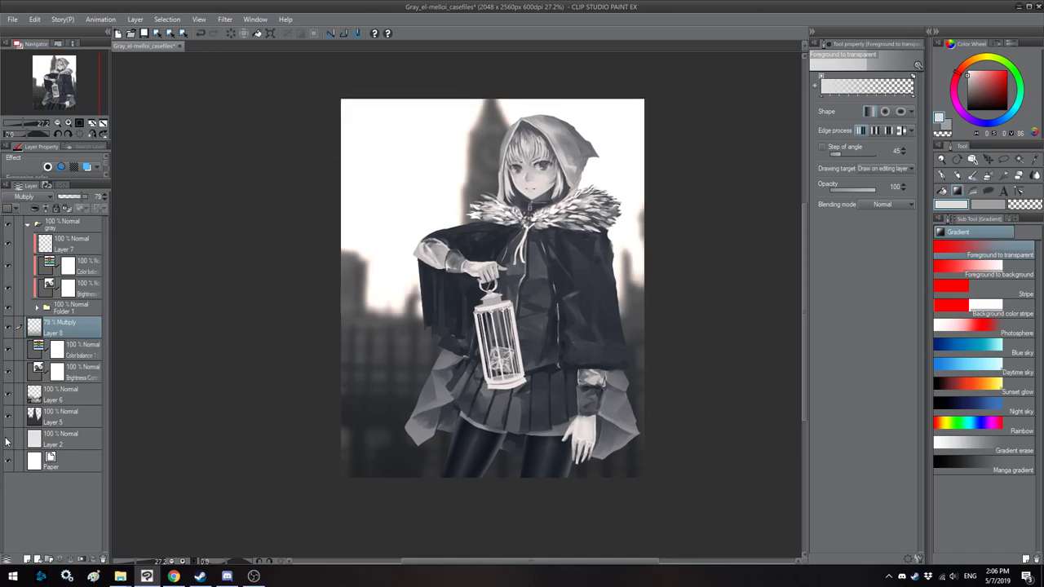
Step: Add a new raster layer above Layer 2, then duplicate the 79% Multiply gradient layer and place the copy directly above Layer 2
{"action": "left_click", "coordinate": [73, 444]}
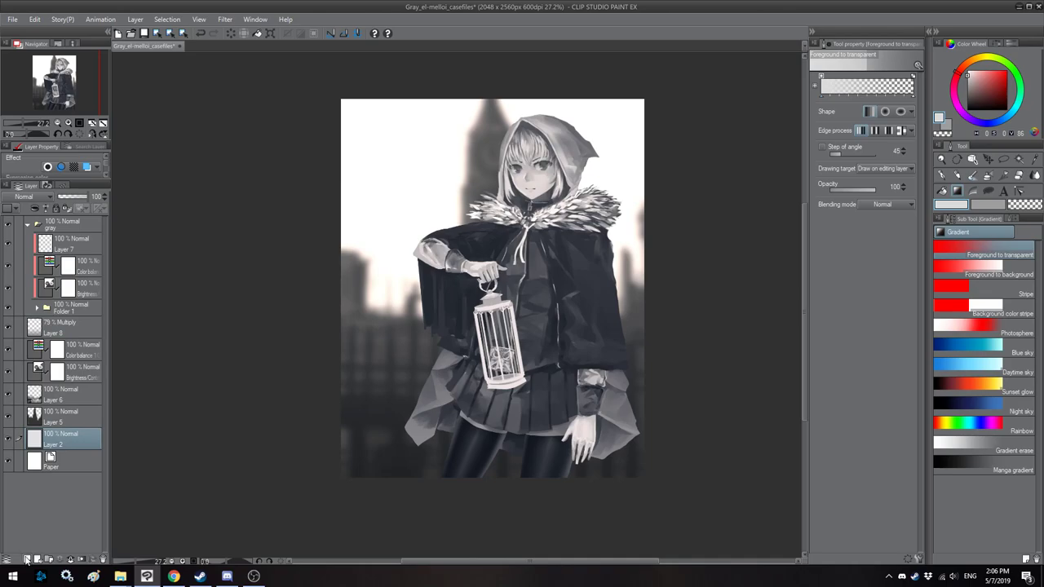
{"action": "left_click", "coordinate": [27, 559]}
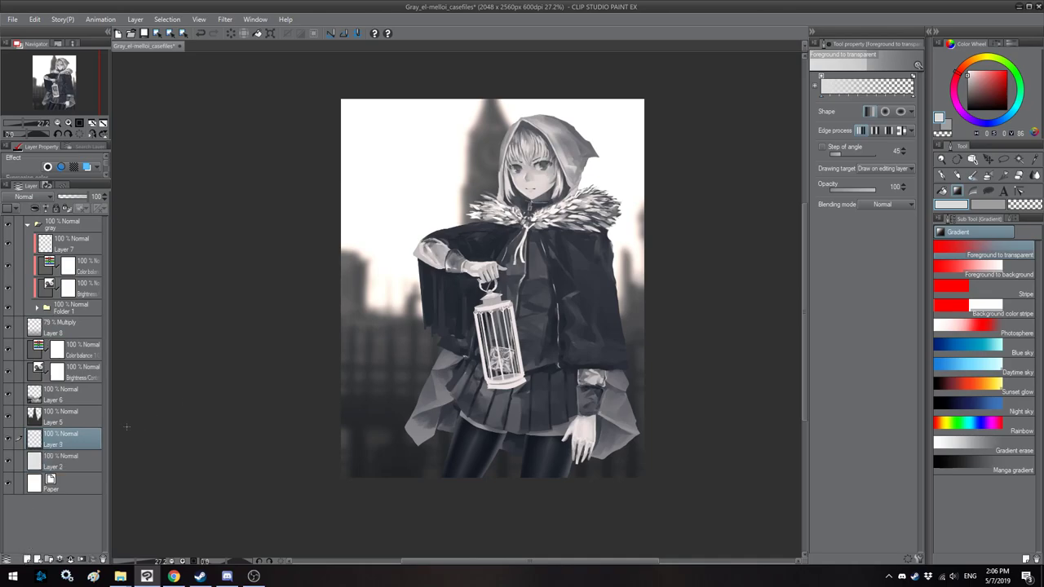
{"action": "right_click", "coordinate": [80, 328]}
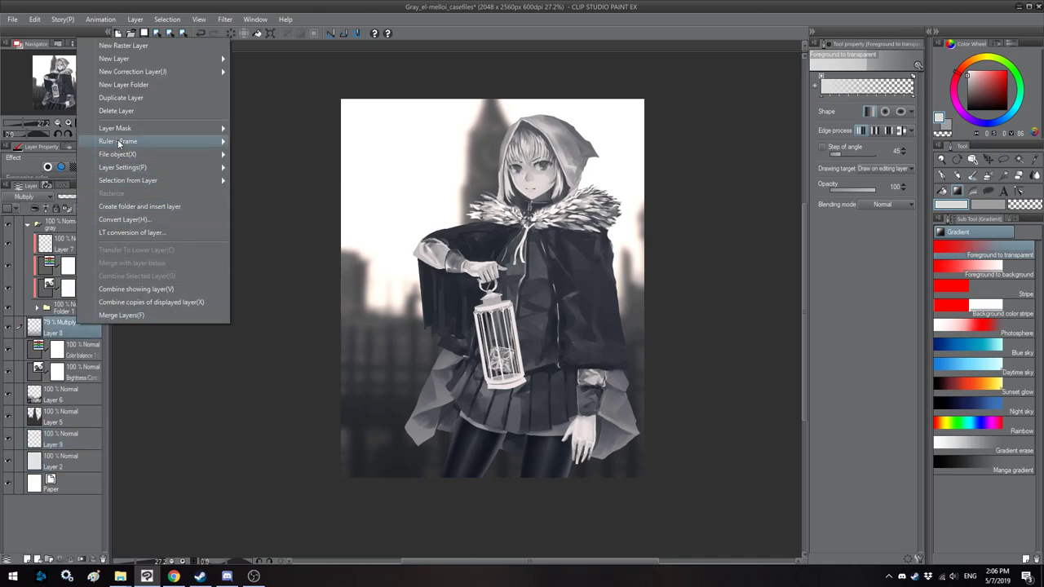
{"action": "left_click", "coordinate": [132, 98]}
{"action": "left_click_drag", "start_coordinate": [70, 327], "coordinate": [62, 473]}
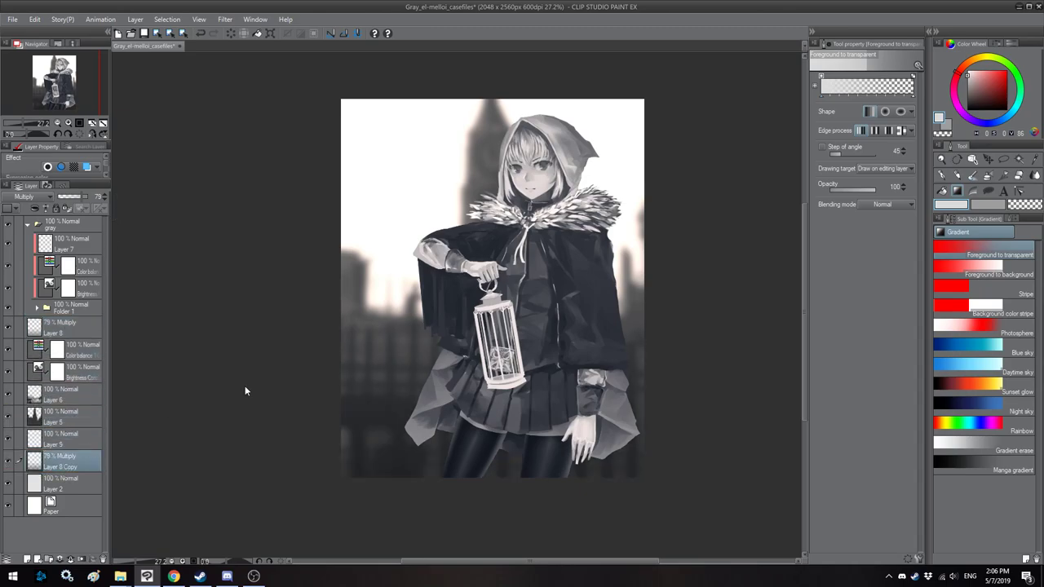
Step: Transform the copied Multiply gradient: stretch it upward, flip it vertically and move it over the top of the sky
{"action": "key", "text": "ctrl+t"}
{"action": "left_click_drag", "start_coordinate": [413, 405], "coordinate": [413, 323]}
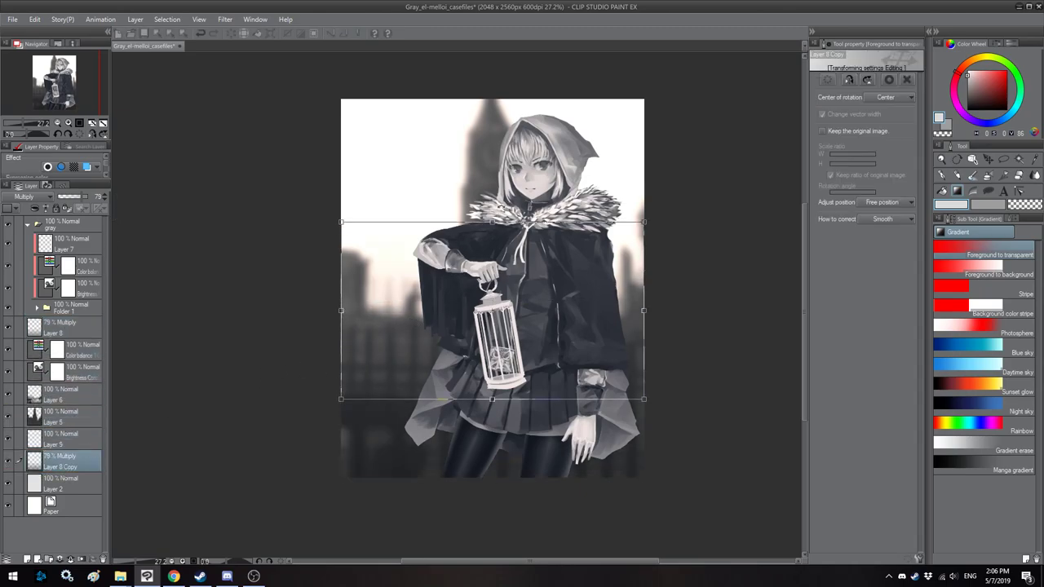
{"action": "left_click_drag", "start_coordinate": [492, 221], "coordinate": [495, 139]}
{"action": "left_click", "coordinate": [867, 80]}
{"action": "left_click_drag", "start_coordinate": [458, 314], "coordinate": [458, 205]}
Step: Shrink the flipped gradient so it spans from just above the canvas top to the character's shoulders, and apply the transform
{"action": "scroll", "coordinate": [466, 228], "scroll_direction": "down", "scroll_amount": 2}
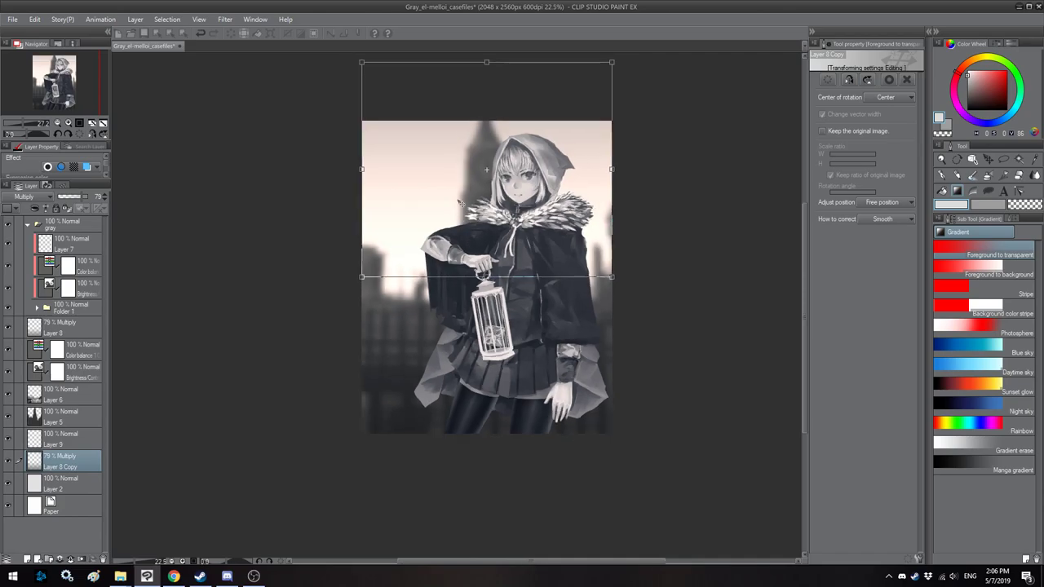
{"action": "left_click_drag", "start_coordinate": [472, 125], "coordinate": [450, 244]}
{"action": "left_click_drag", "start_coordinate": [464, 181], "coordinate": [464, 226]}
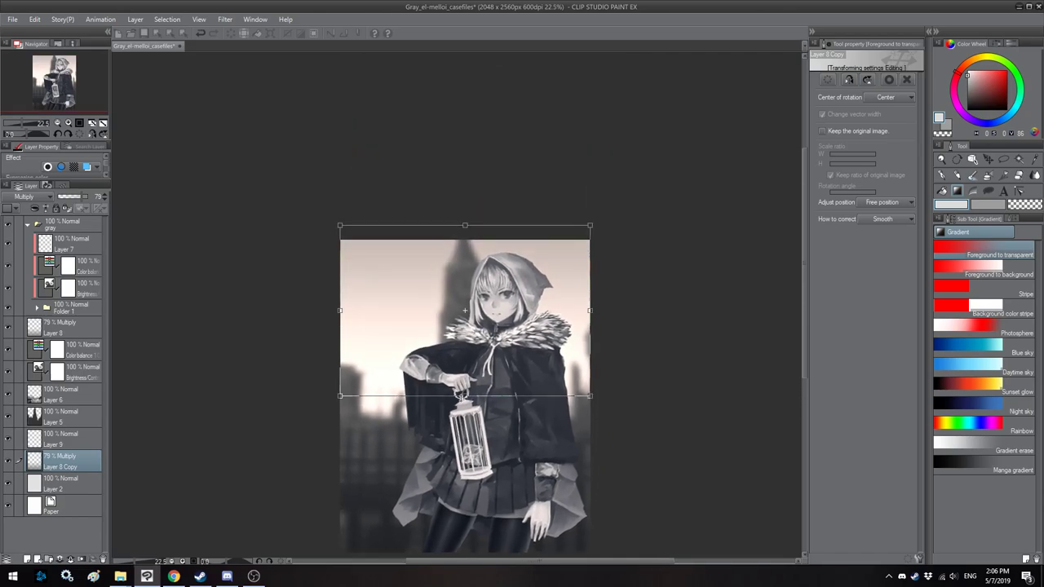
{"action": "left_click_drag", "start_coordinate": [464, 396], "coordinate": [464, 351]}
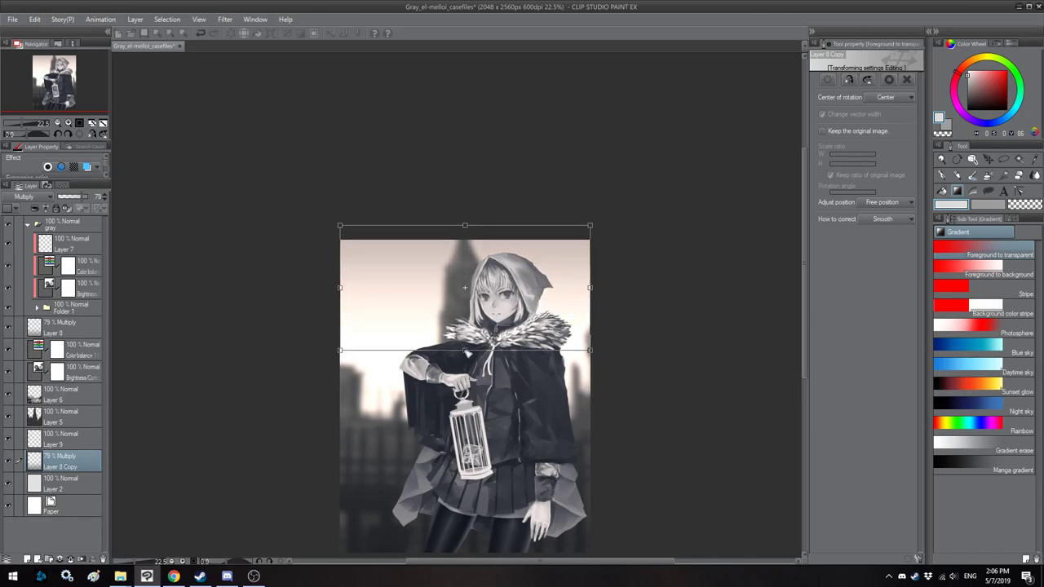
{"action": "key", "text": "Return"}
Step: Lower the opacity of the flipped Multiply gradient copy to 39%
{"action": "left_click_drag", "start_coordinate": [79, 196], "coordinate": [69, 198]}
{"action": "scroll", "coordinate": [284, 219], "scroll_direction": "up", "scroll_amount": 1}
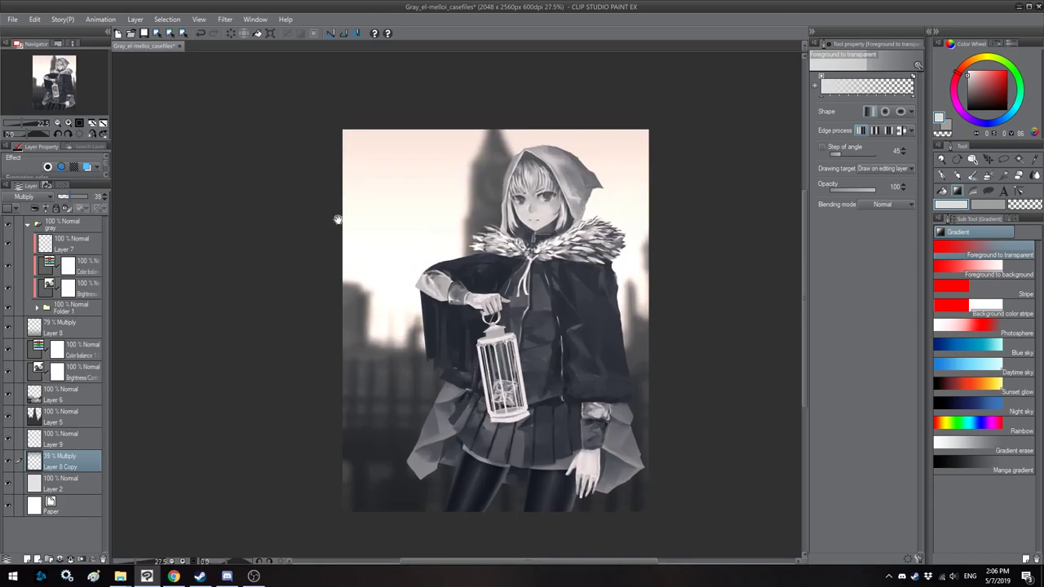
{"action": "left_click_drag", "start_coordinate": [284, 219], "coordinate": [281, 222]}
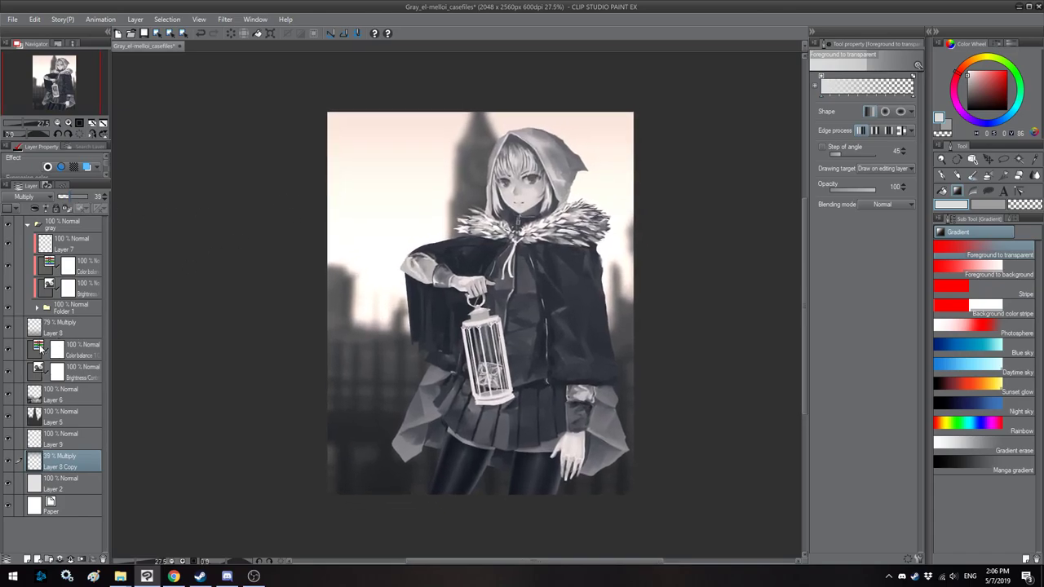
Step: Set the background color balance highlights to 10 for cyan-red, 0 for magenta-green and -6 for yellow-blue
{"action": "double_click", "coordinate": [38, 348]}
{"action": "left_click_drag", "start_coordinate": [806, 232], "coordinate": [799, 234]}
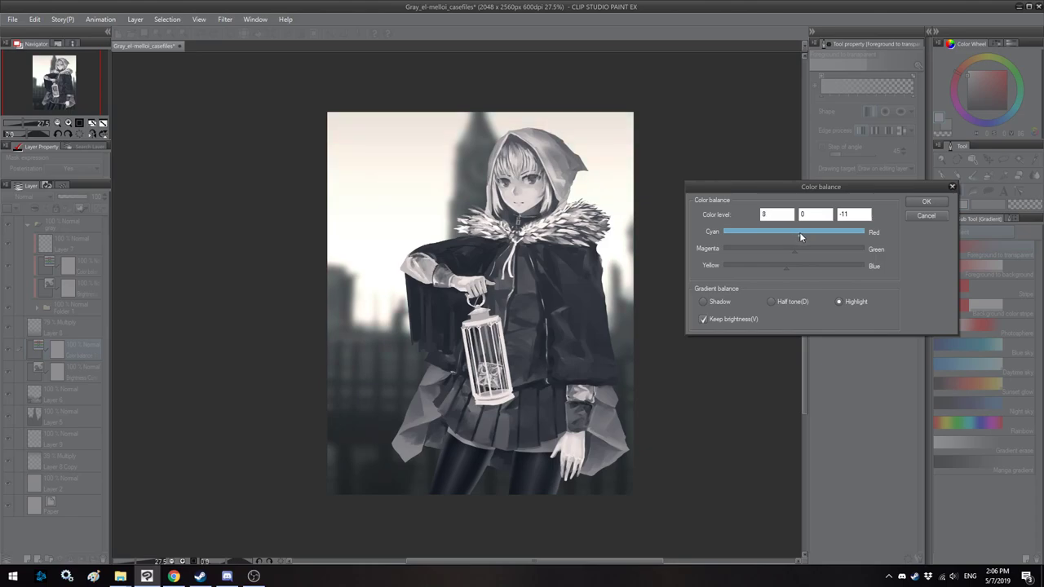
{"action": "left_click_drag", "start_coordinate": [799, 232], "coordinate": [801, 232]}
{"action": "left_click", "coordinate": [789, 265]}
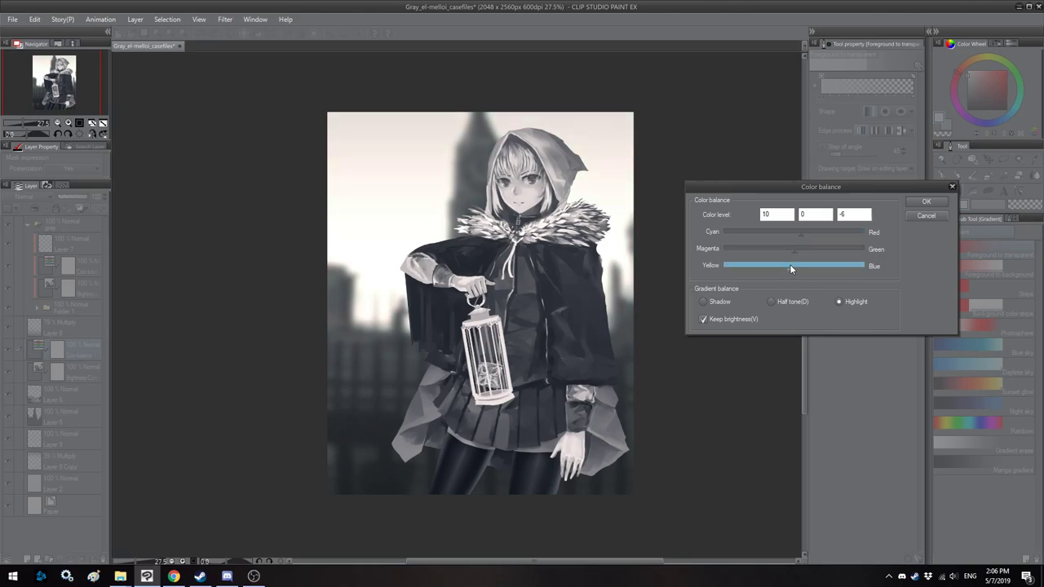
{"action": "left_click", "coordinate": [926, 202]}
{"action": "scroll", "coordinate": [283, 258], "scroll_direction": "down", "scroll_amount": 1}
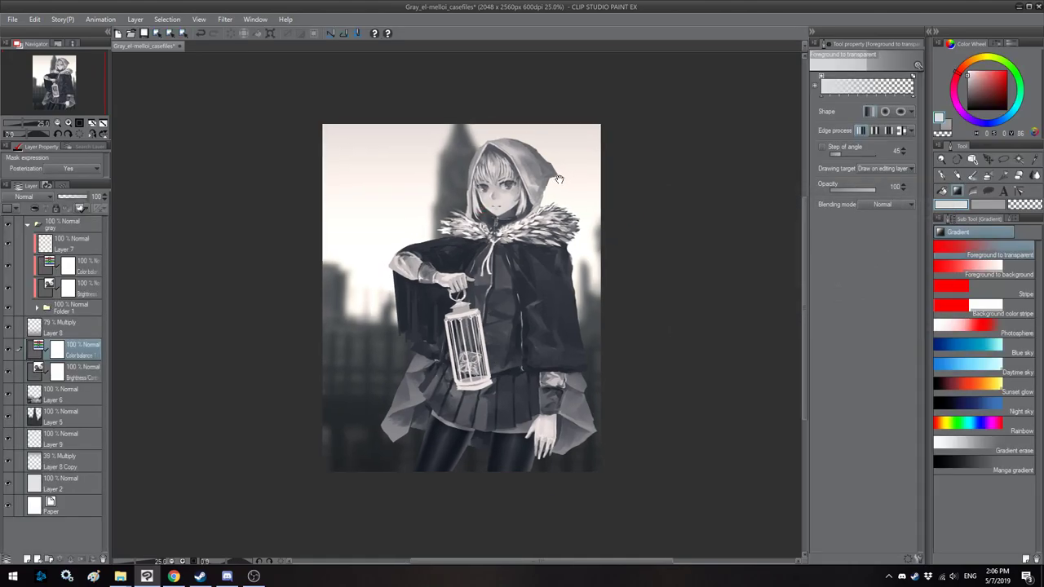
Step: Collapse the gray layer folder and save the illustration file
{"action": "left_click", "coordinate": [74, 228]}
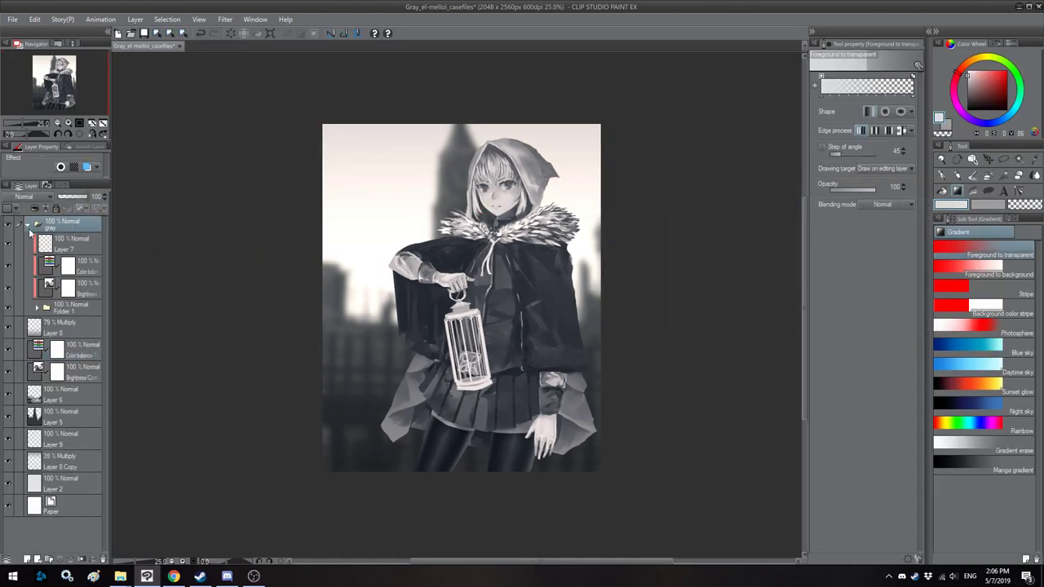
{"action": "left_click", "coordinate": [28, 225]}
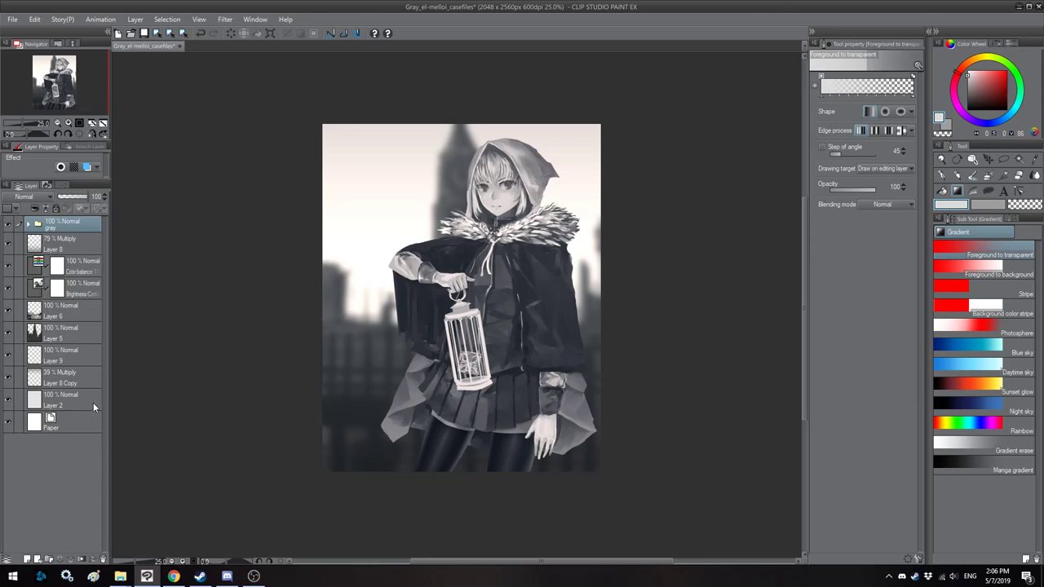
{"action": "key", "text": "ctrl+s"}
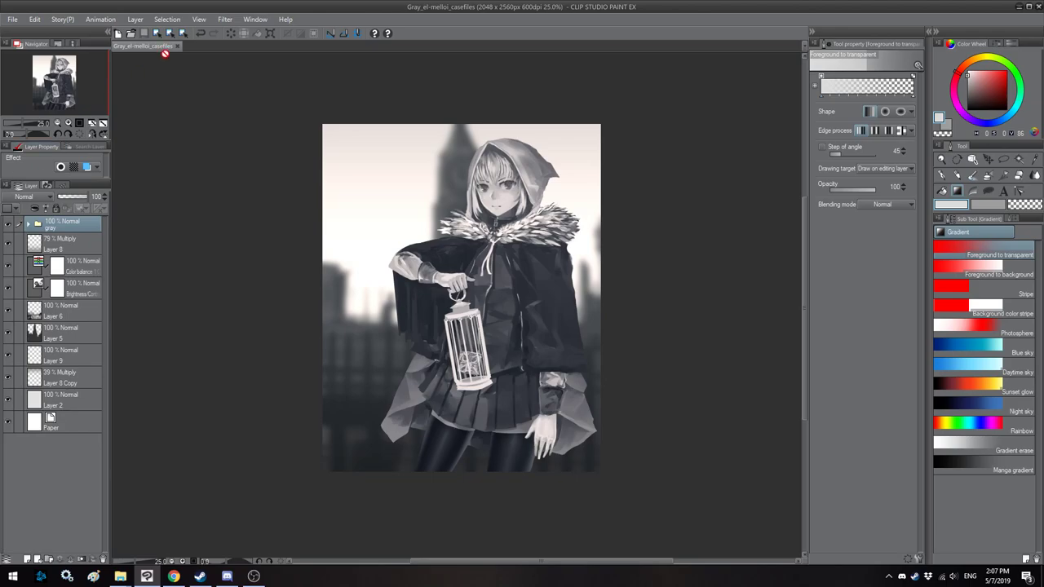
Step: Capture a screenshot of the whole illustration with Greenshot, save it using Save as, and switch to Chrome
{"action": "scroll", "coordinate": [403, 248], "scroll_direction": "up", "scroll_amount": 2}
{"action": "scroll", "coordinate": [441, 222], "scroll_direction": "up", "scroll_amount": 1}
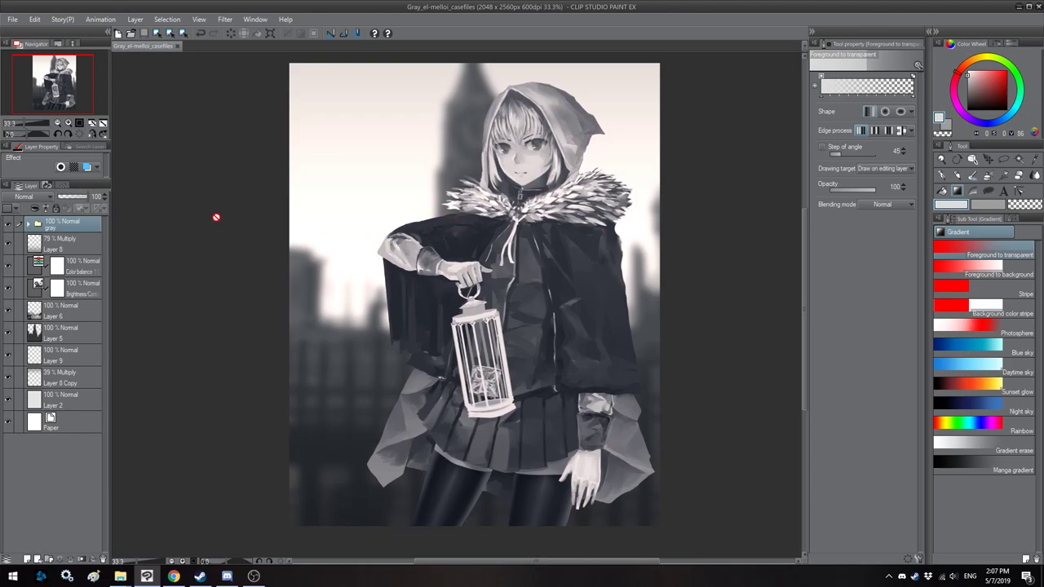
{"action": "key", "text": "Print"}
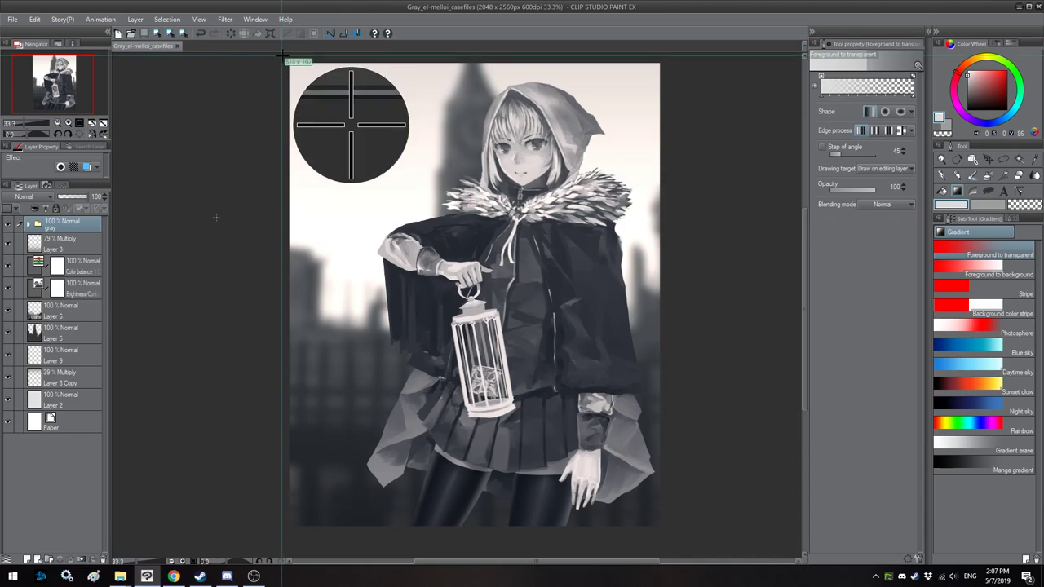
{"action": "left_click_drag", "start_coordinate": [284, 59], "coordinate": [662, 527]}
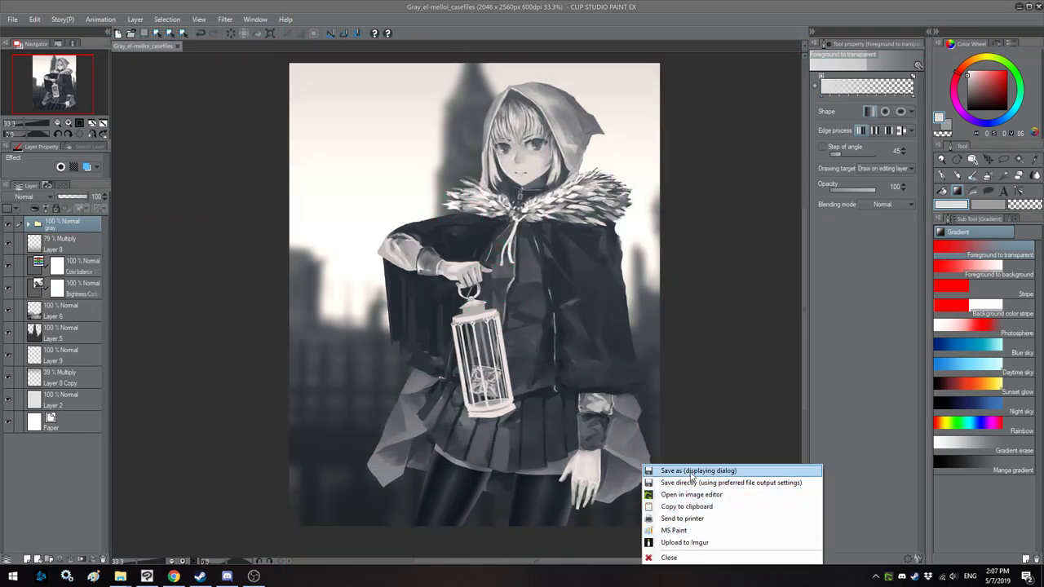
{"action": "left_click", "coordinate": [685, 468]}
{"action": "key", "text": "Return"}
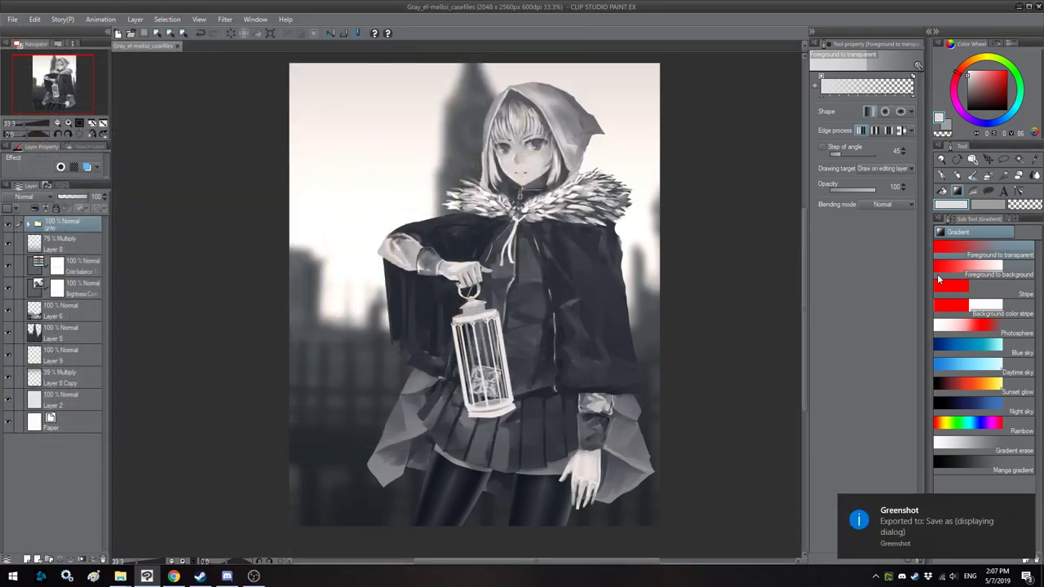
{"action": "key", "text": "alt+Tab"}
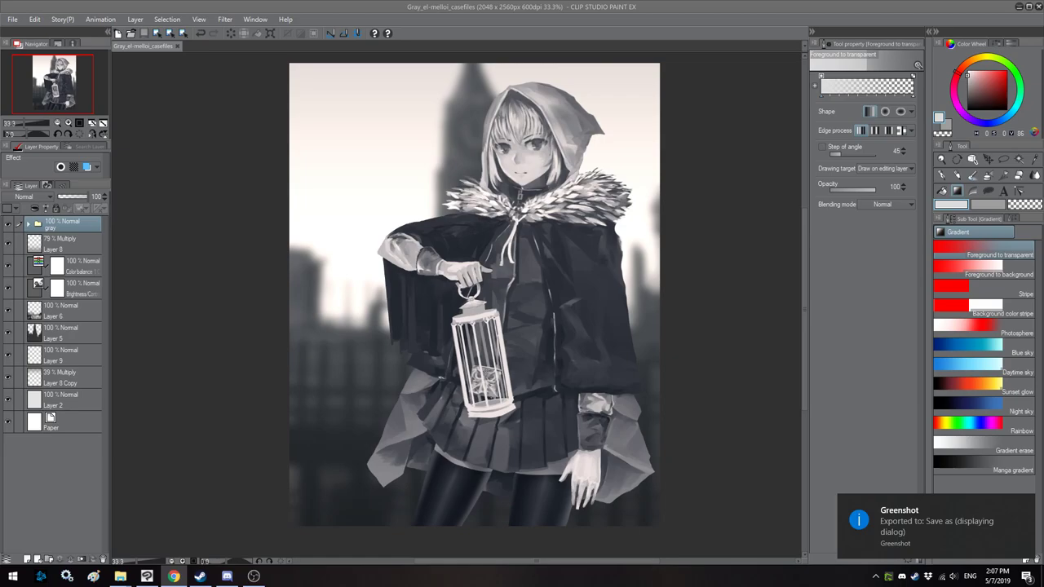